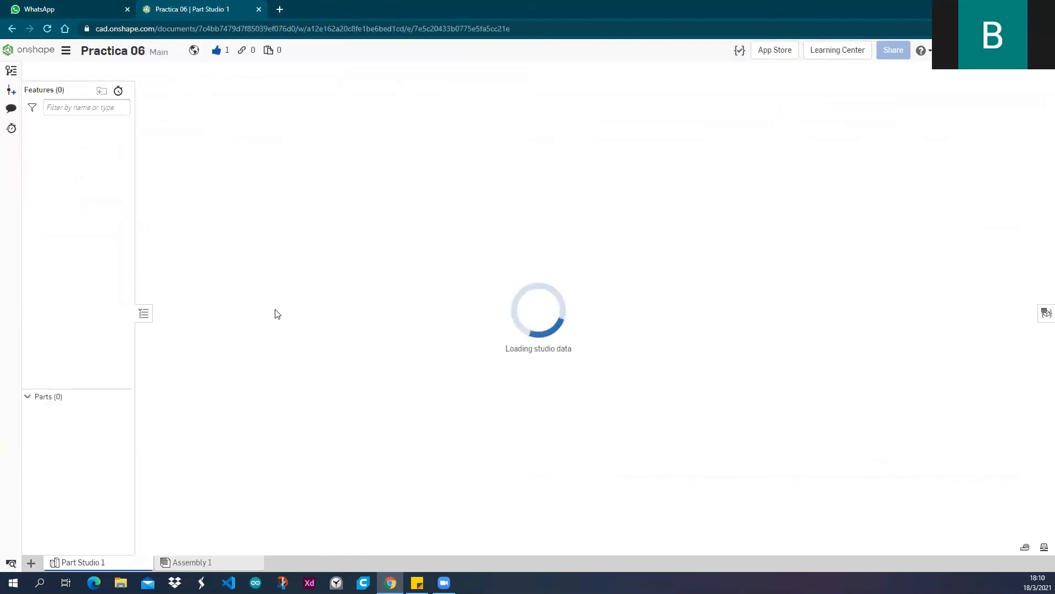
Browse the document list and reopen the Practica 06 document with the cabinet model.
{"action": "mouse_move", "coordinate": [294, 322]}
{"action": "right_mouse_down"}
{"action": "mouse_move", "coordinate": [318, 299]}
{"action": "mouse_move", "coordinate": [306, 311]}
{"action": "right_mouse_up"}
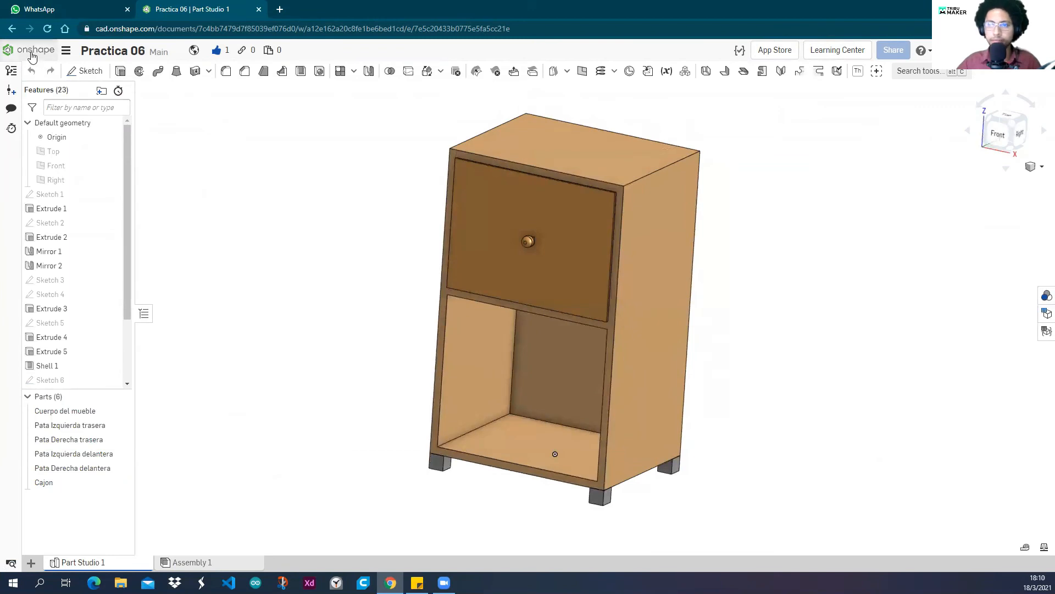
{"action": "left_click", "coordinate": [31, 49]}
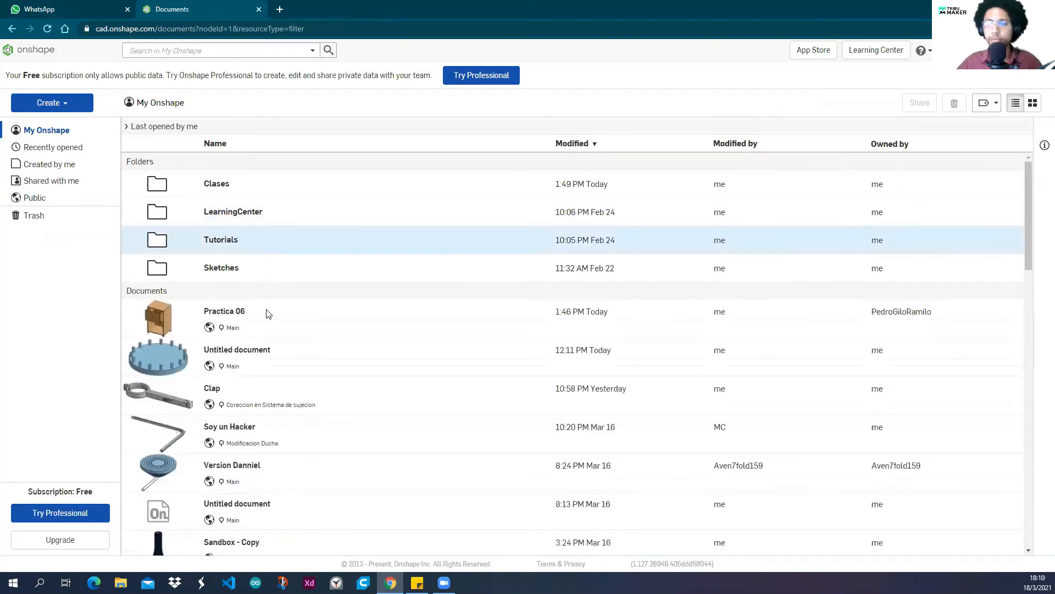
{"action": "scroll", "coordinate": [292, 330], "scroll_direction": "down", "scroll_amount": 2}
{"action": "scroll", "coordinate": [303, 302], "scroll_direction": "down", "scroll_amount": 5}
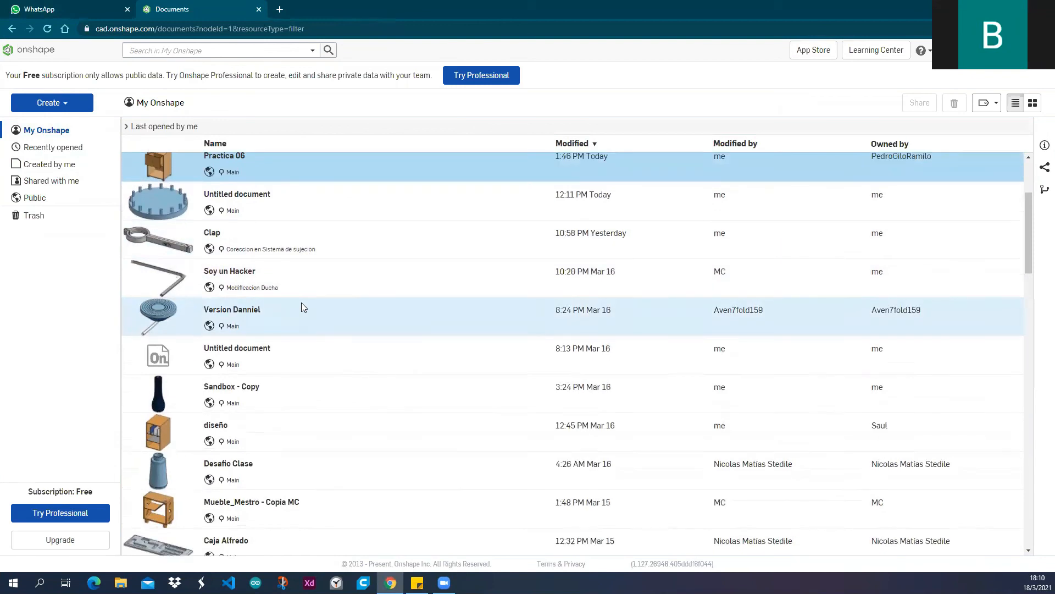
{"action": "scroll", "coordinate": [303, 303], "scroll_direction": "down", "scroll_amount": 2}
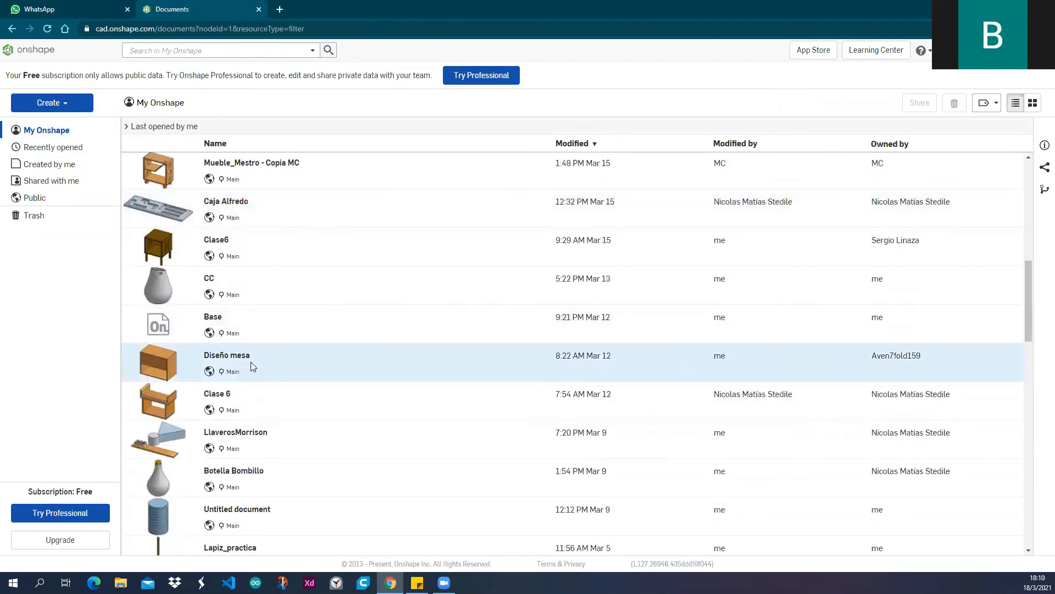
{"action": "scroll", "coordinate": [264, 307], "scroll_direction": "up", "scroll_amount": 8}
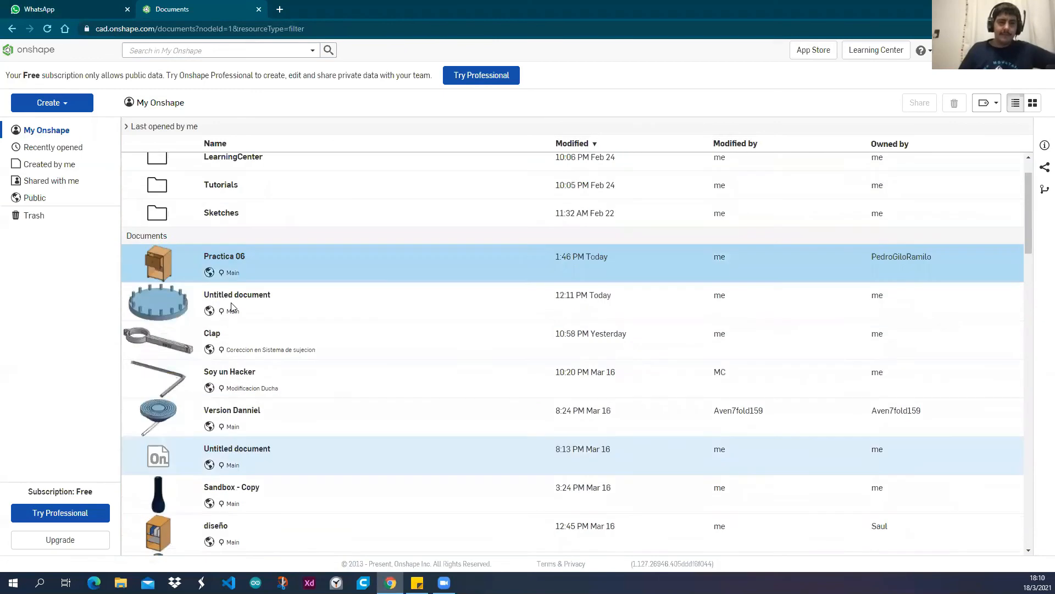
{"action": "left_click", "coordinate": [227, 257]}
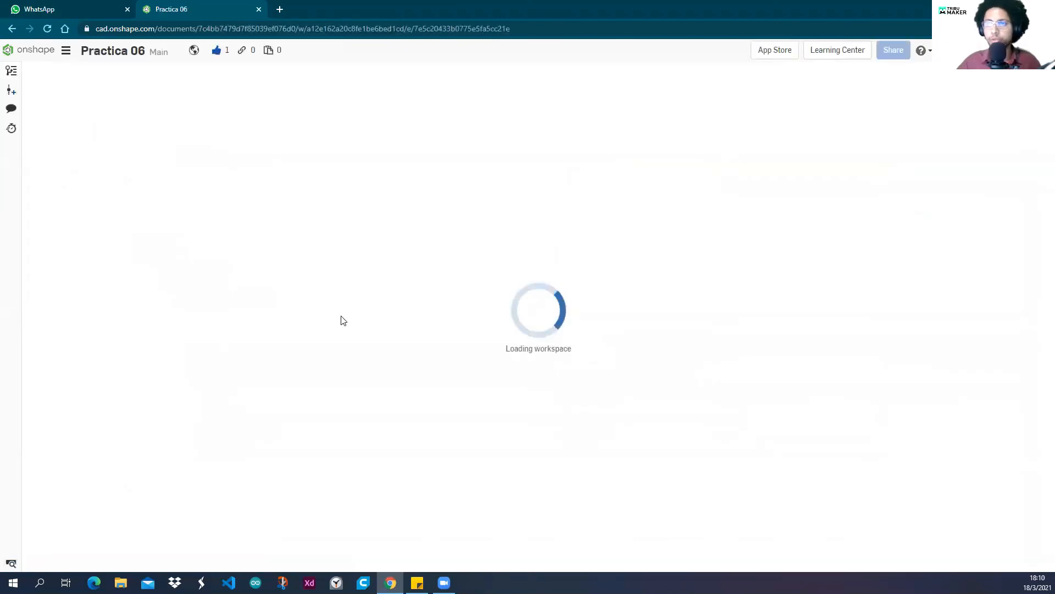
{"action": "right_click_drag", "start_coordinate": [327, 317], "coordinate": [311, 292]}
{"action": "scroll", "coordinate": [285, 292], "scroll_direction": "down", "scroll_amount": 3}
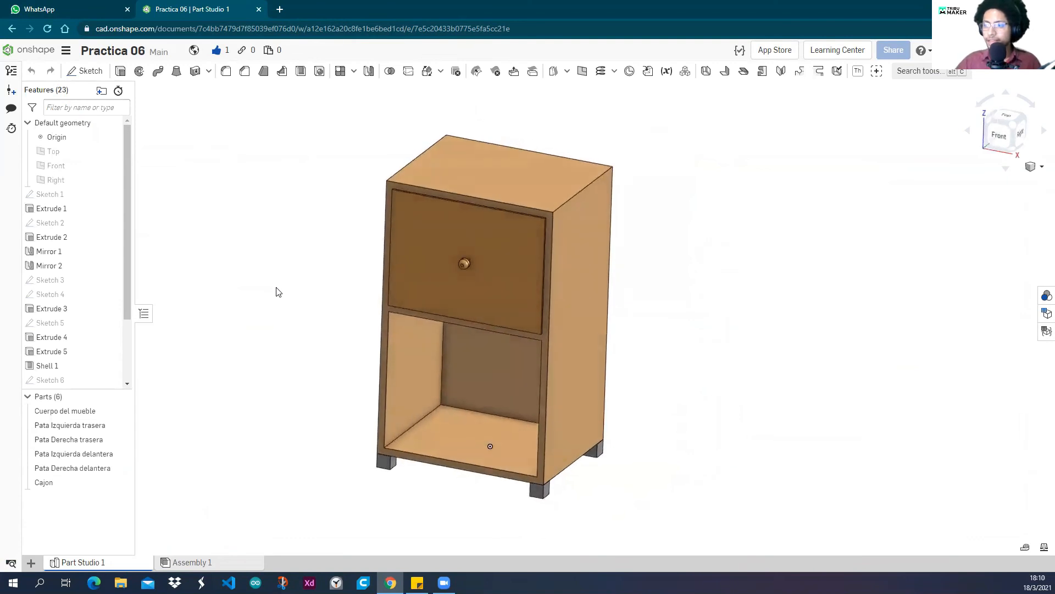
{"action": "right_click_drag", "start_coordinate": [278, 292], "coordinate": [279, 288]}
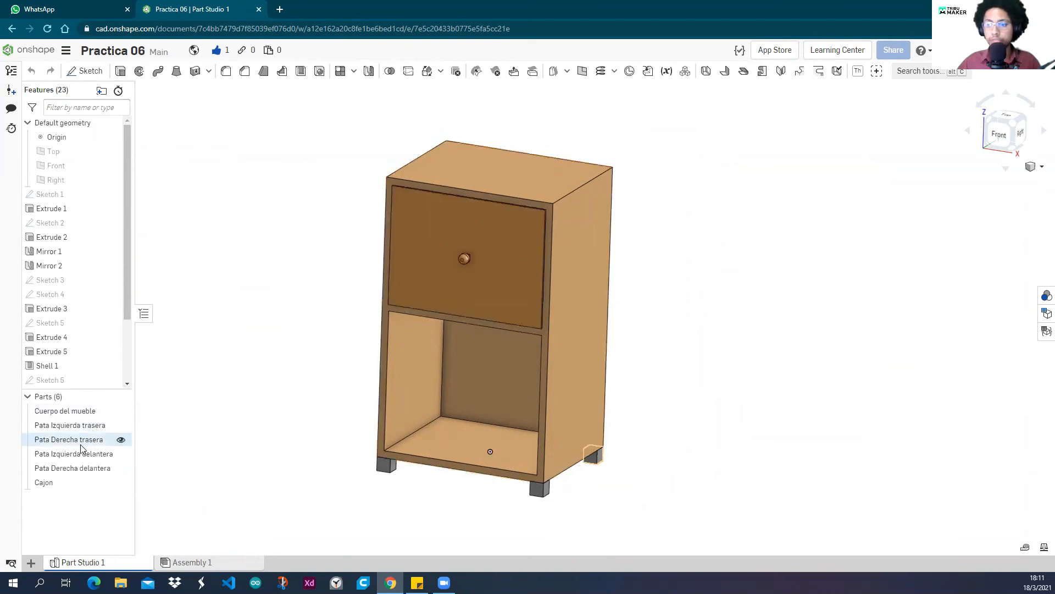
{"action": "left_click", "coordinate": [433, 257]}
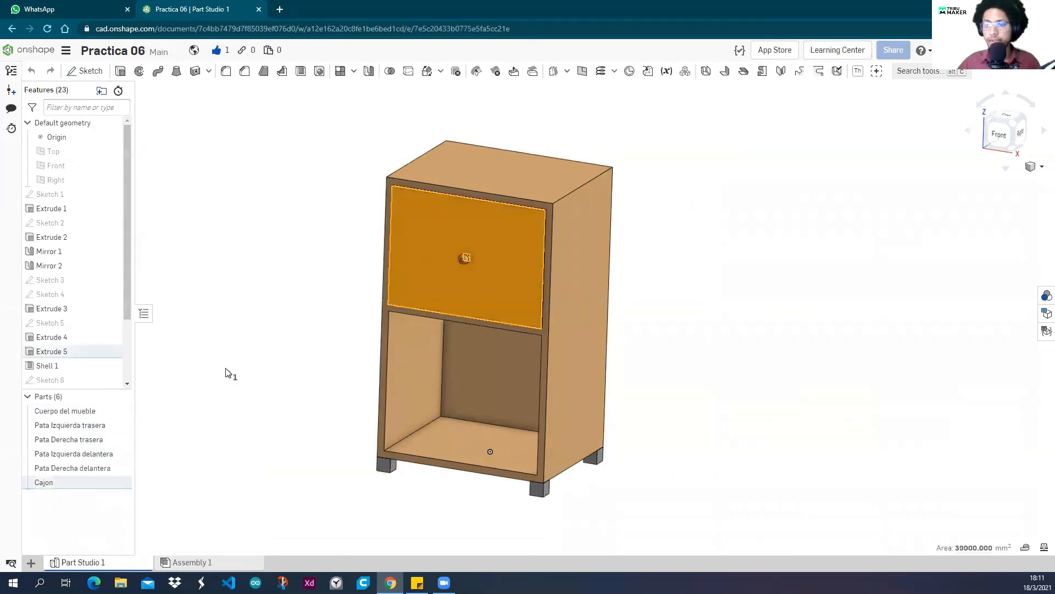
{"action": "left_click", "coordinate": [235, 352]}
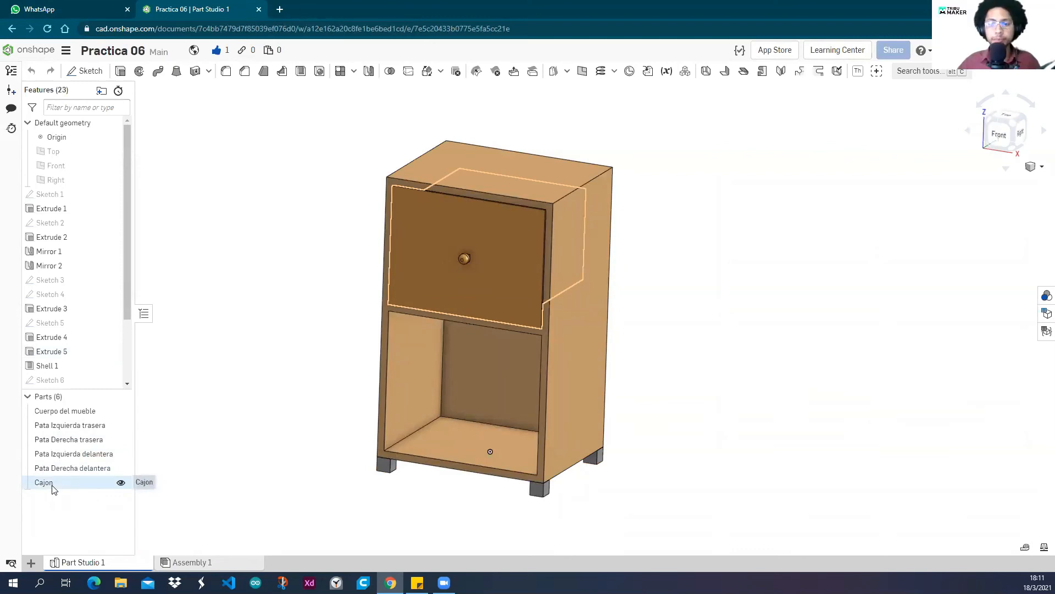
{"action": "right_click", "coordinate": [53, 487]}
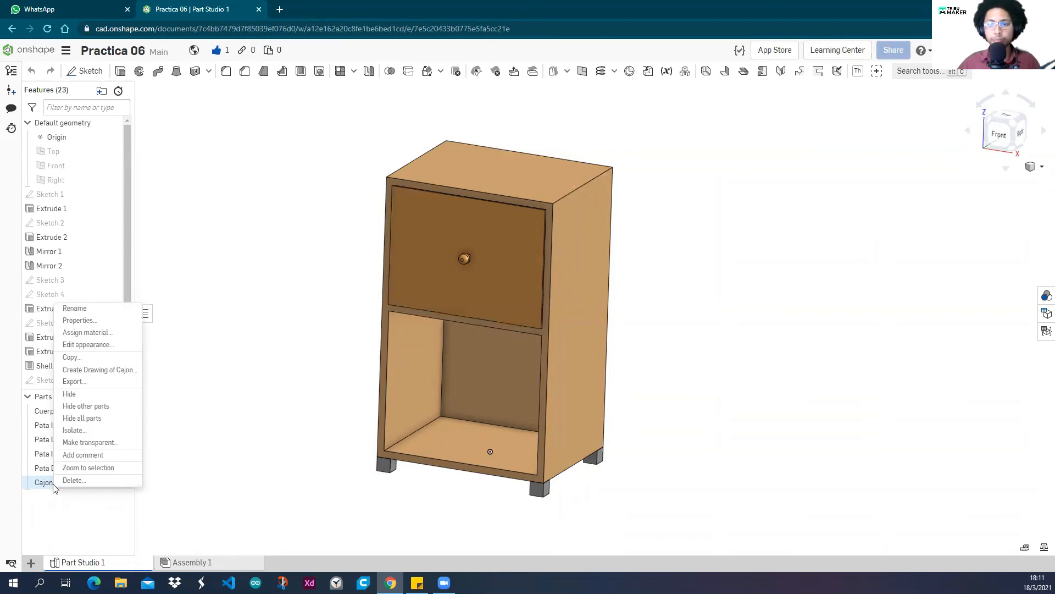
{"action": "left_click", "coordinate": [91, 384]}
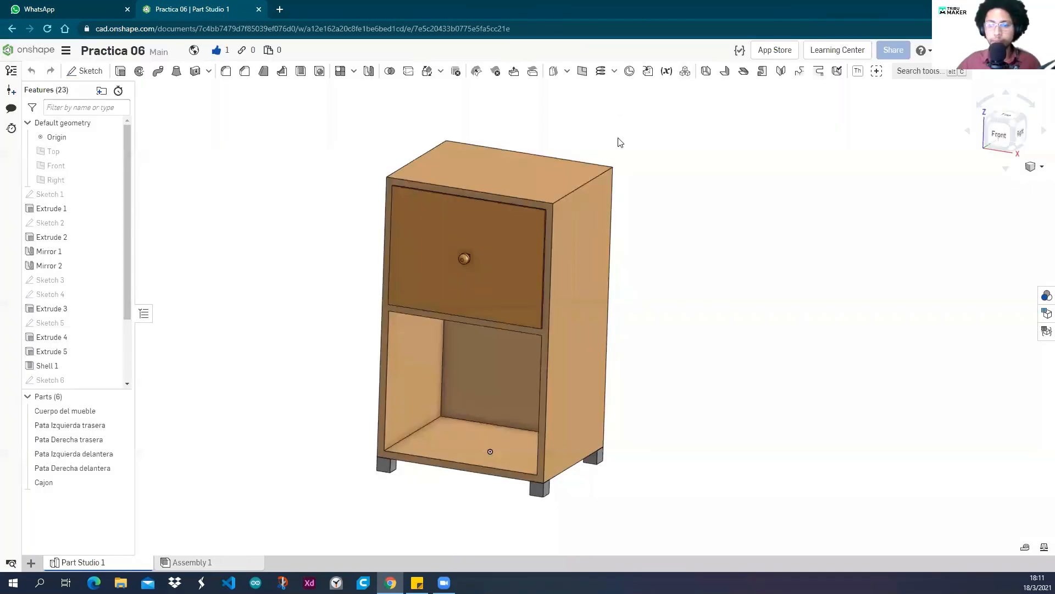
{"action": "left_click", "coordinate": [680, 71]}
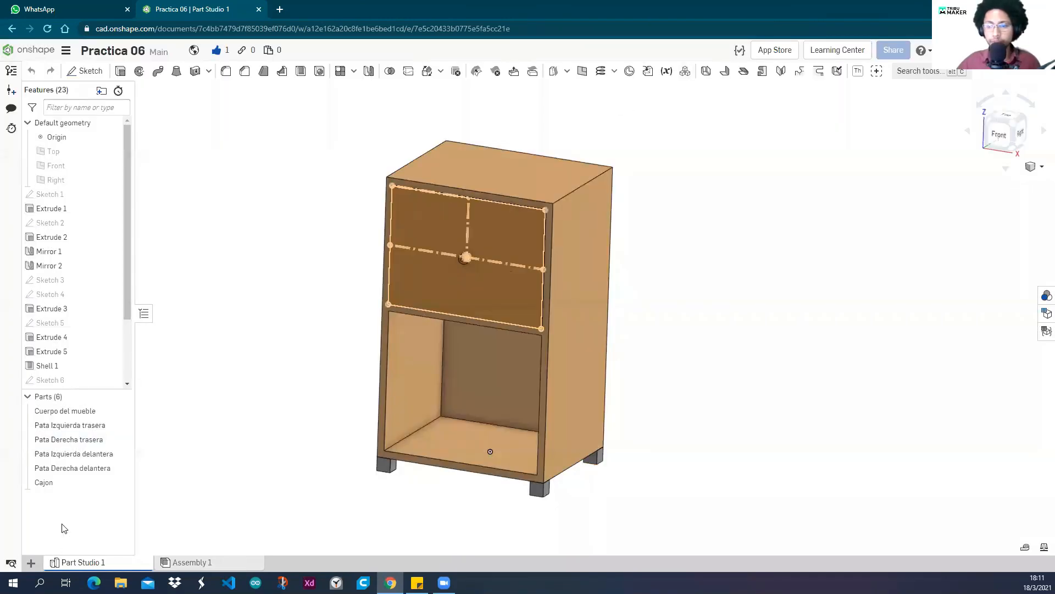
{"action": "right_click", "coordinate": [64, 486]}
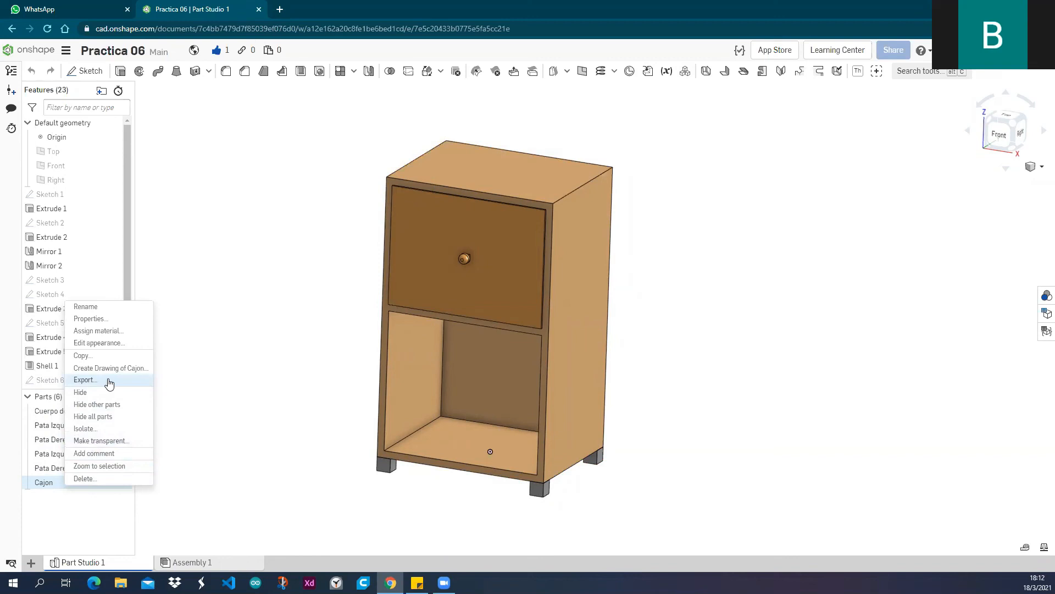
{"action": "left_click", "coordinate": [195, 329]}
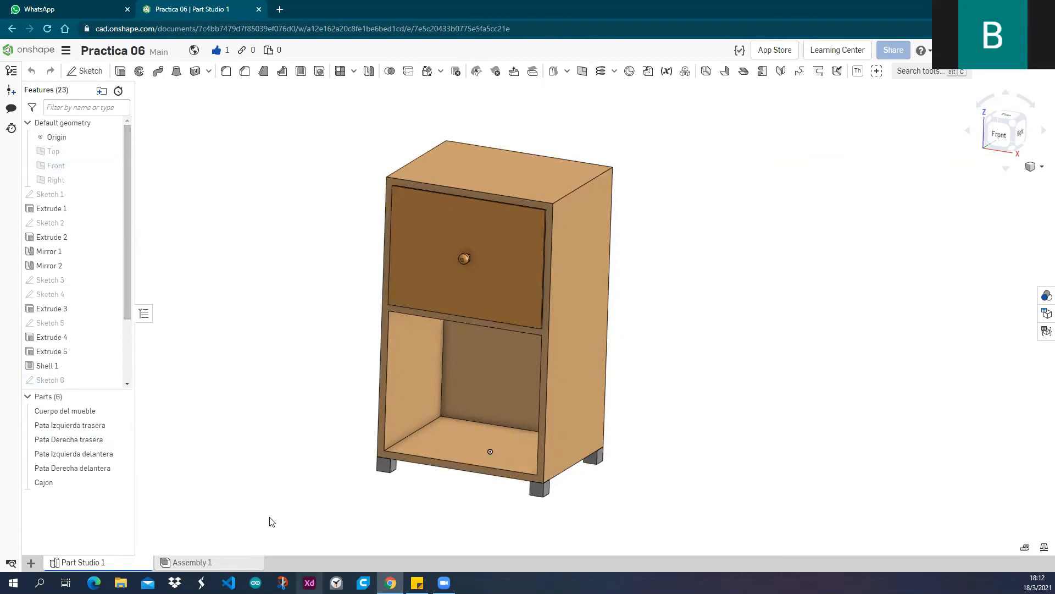
{"action": "left_click_drag", "start_coordinate": [125, 242], "coordinate": [126, 304]}
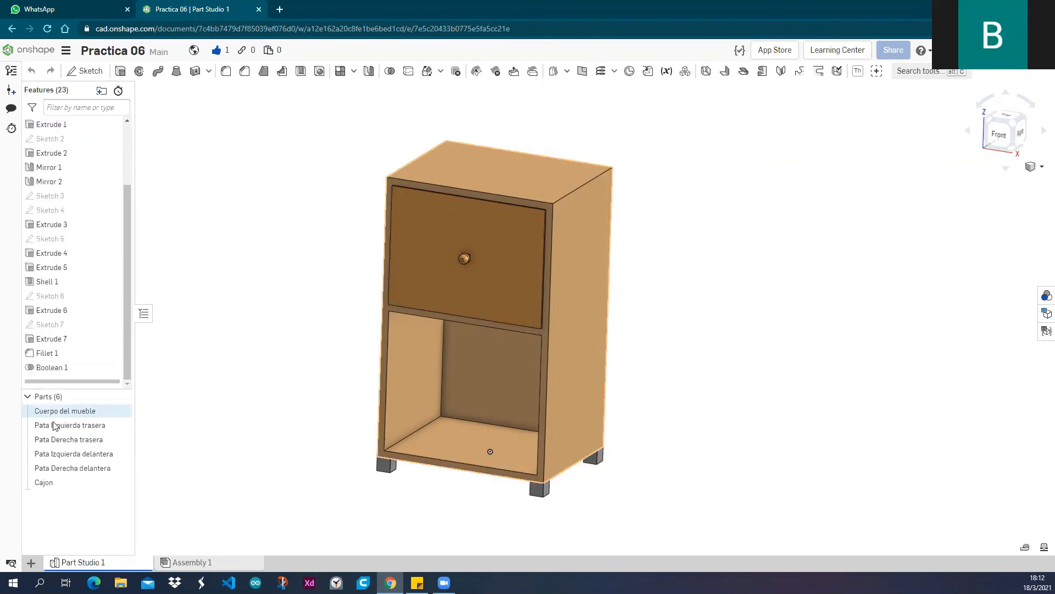
{"action": "right_click", "coordinate": [67, 486]}
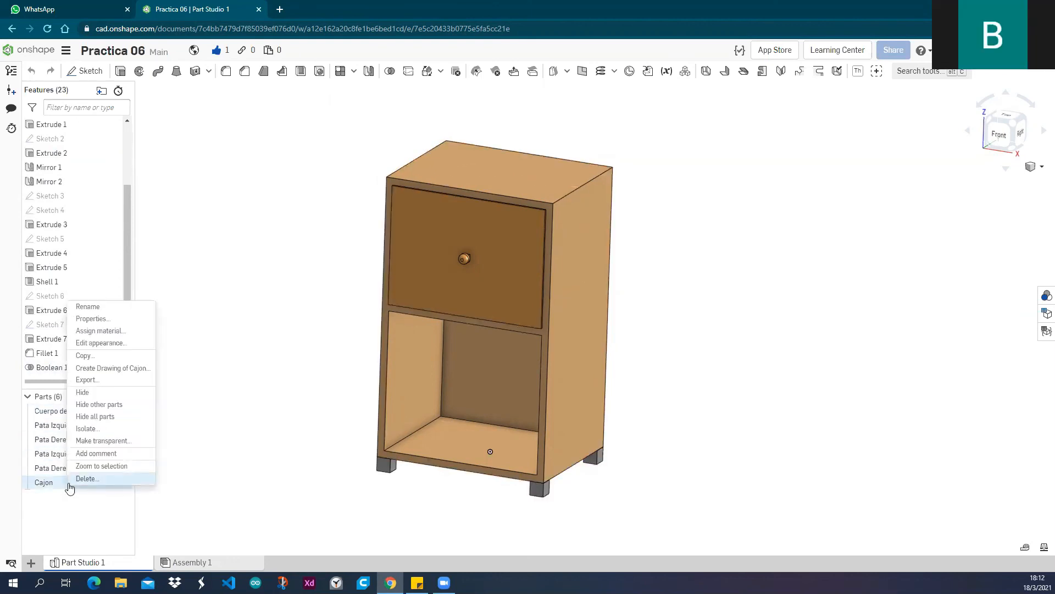
{"action": "left_click", "coordinate": [97, 382]}
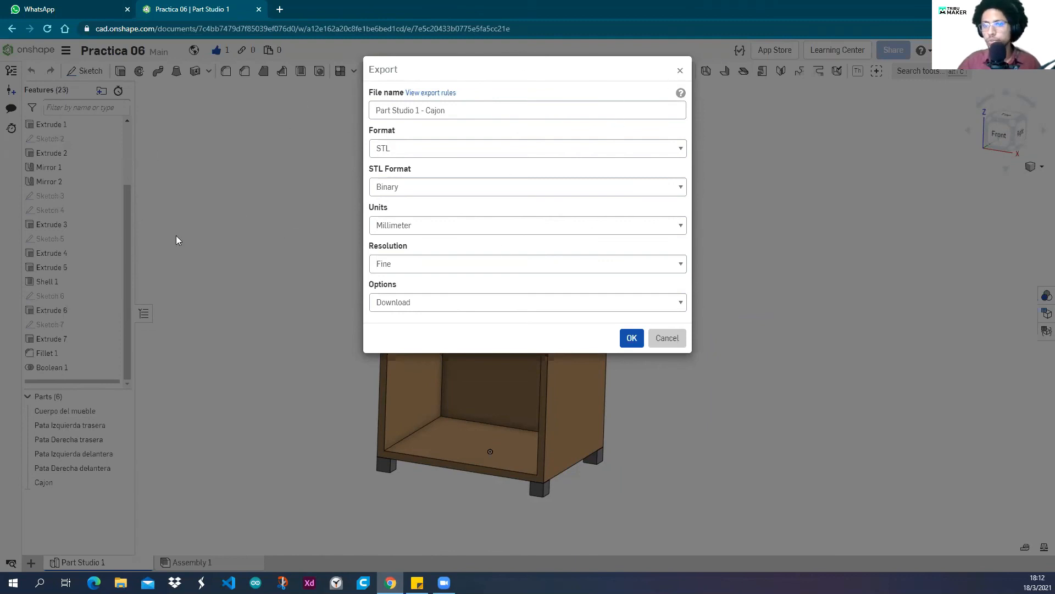
{"action": "left_click", "coordinate": [680, 71]}
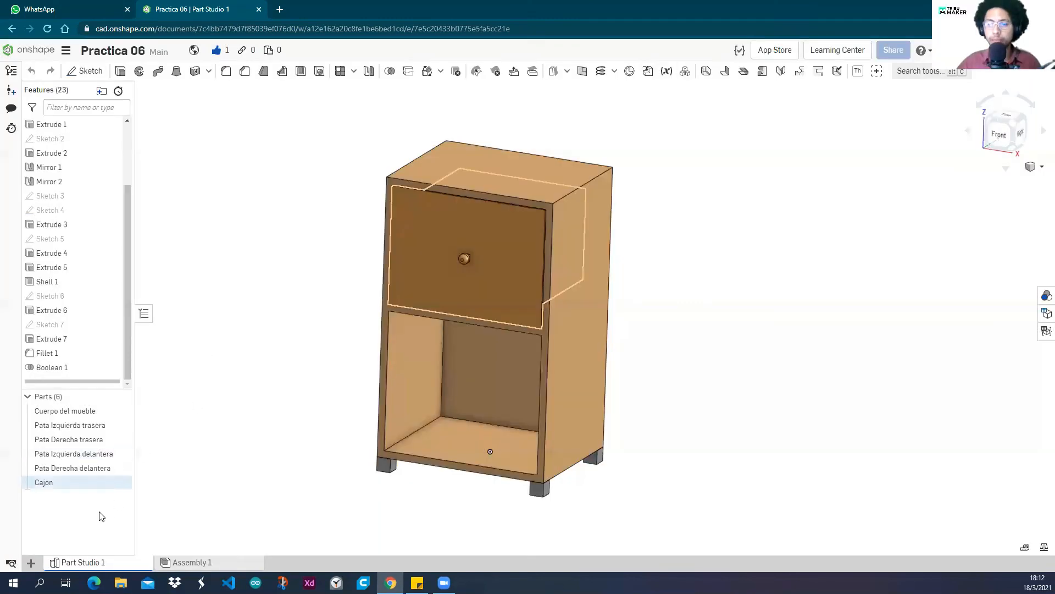
Open the export settings for the Cajon part and choose the STL format with Binary encoding.
{"action": "right_click", "coordinate": [75, 491]}
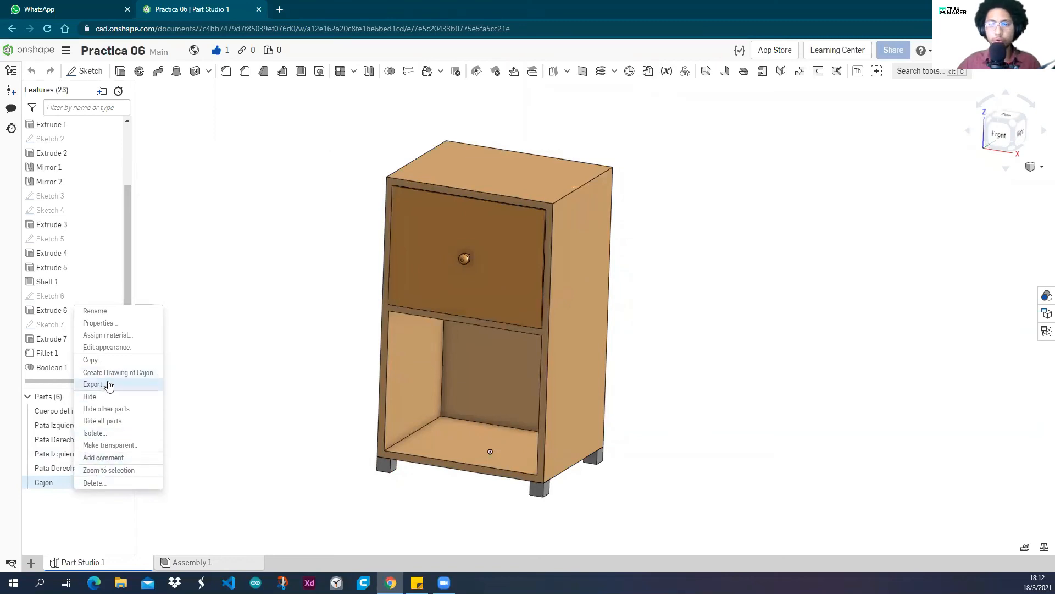
{"action": "left_click", "coordinate": [93, 384]}
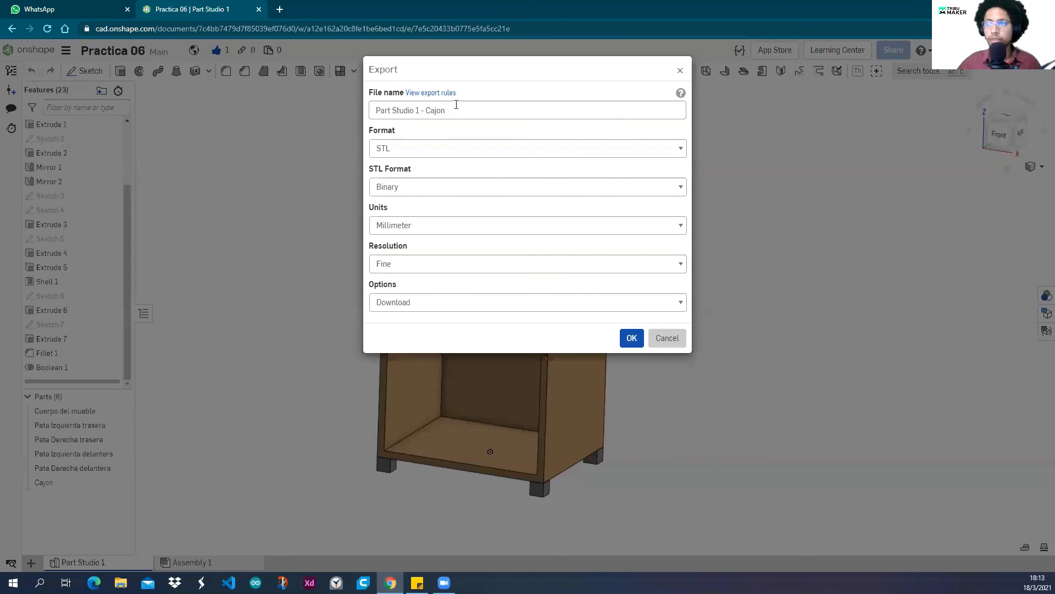
{"action": "left_click", "coordinate": [462, 114]}
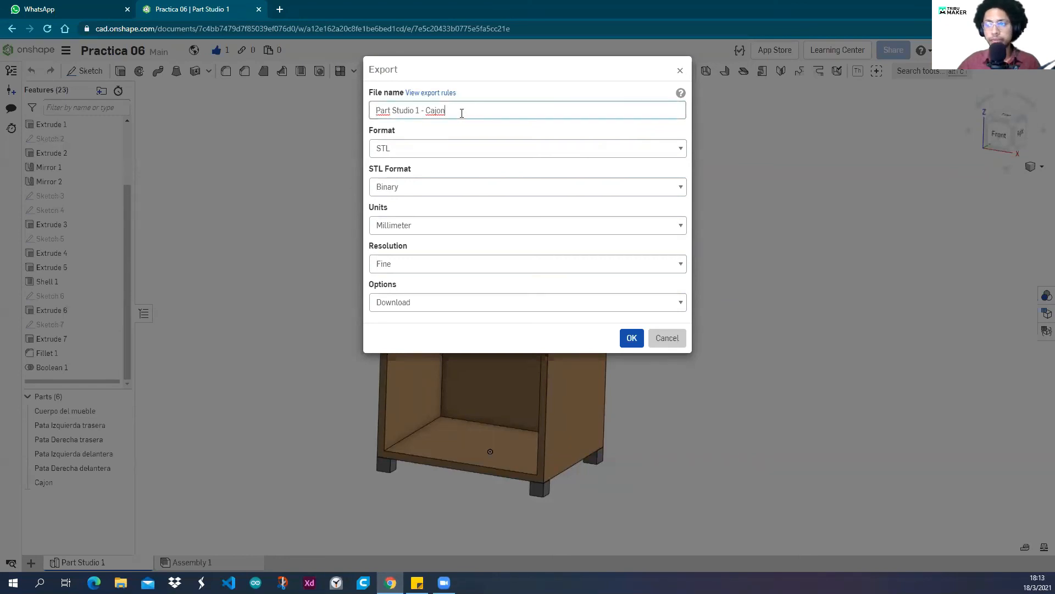
{"action": "left_click", "coordinate": [451, 133]}
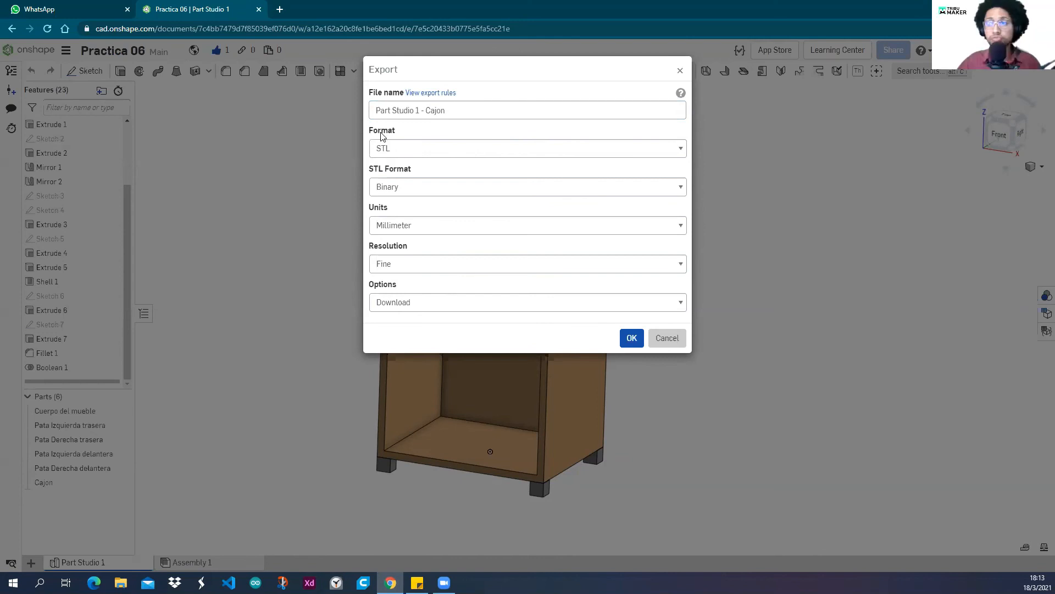
{"action": "left_click", "coordinate": [388, 148]}
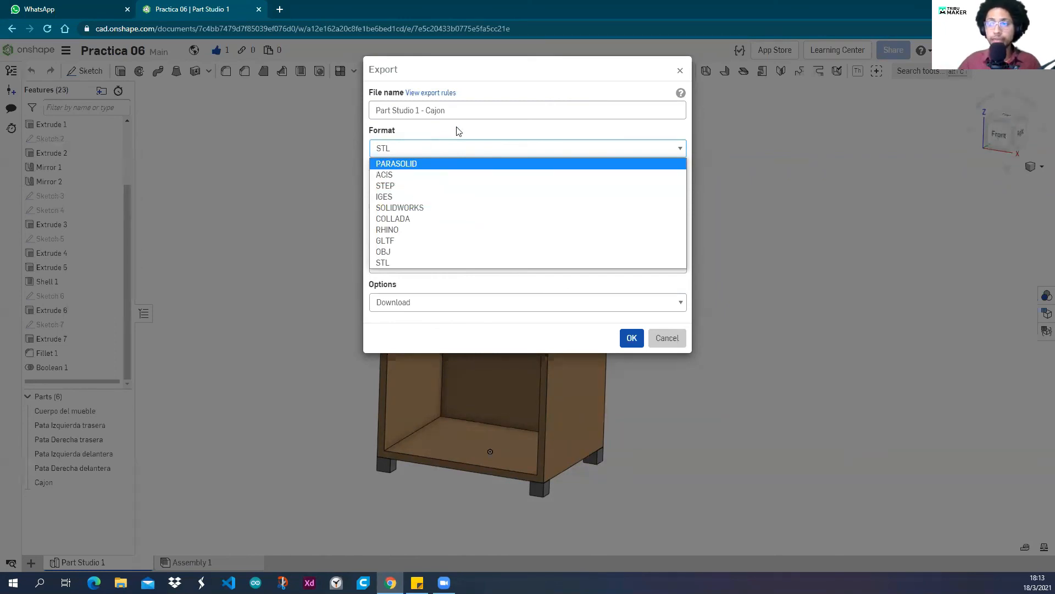
{"action": "left_click", "coordinate": [389, 149]}
{"action": "left_click", "coordinate": [399, 149]}
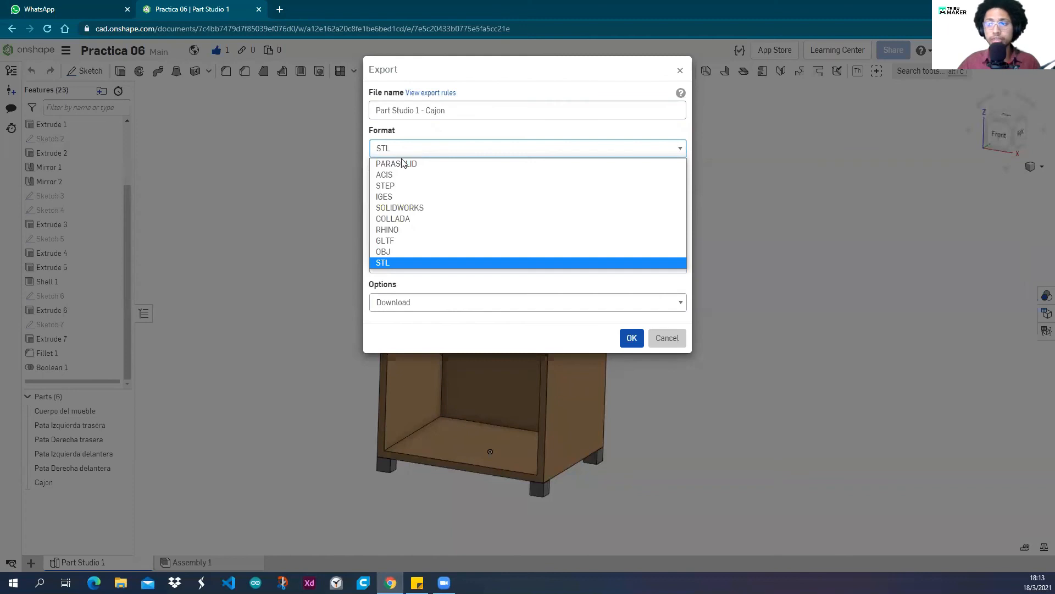
{"action": "left_click", "coordinate": [389, 263]}
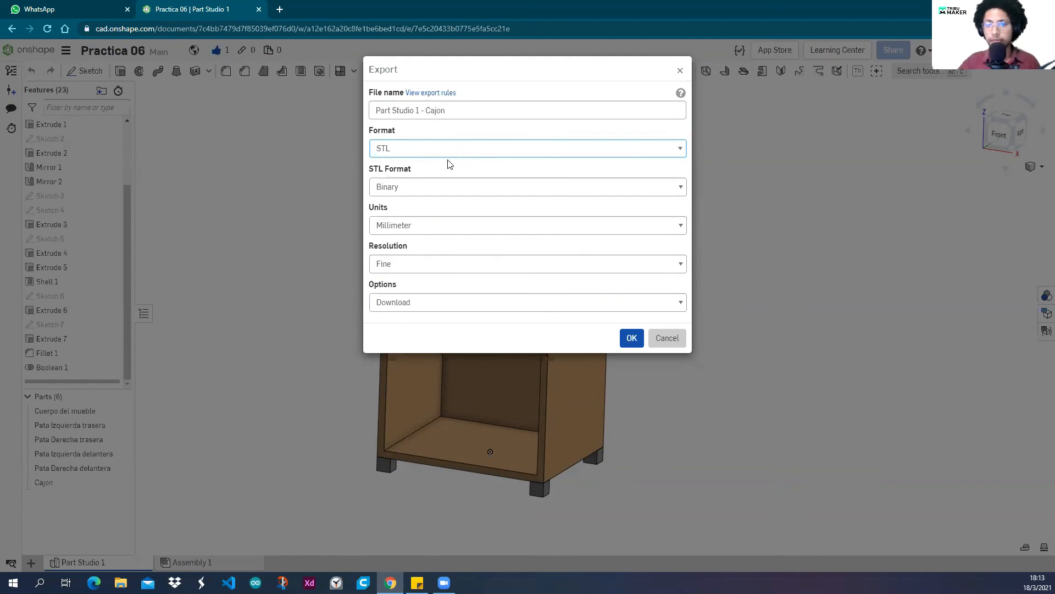
{"action": "left_click", "coordinate": [412, 187]}
{"action": "left_click", "coordinate": [397, 214]}
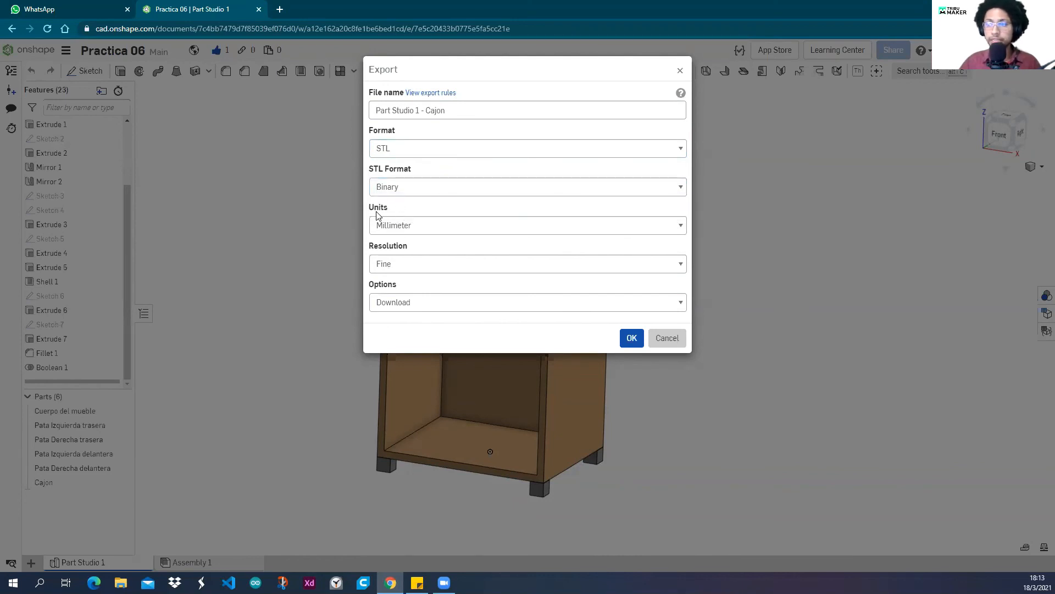
Select Millimeter as the export units and review the resolution choices, keeping Fine.
{"action": "left_click", "coordinate": [401, 226]}
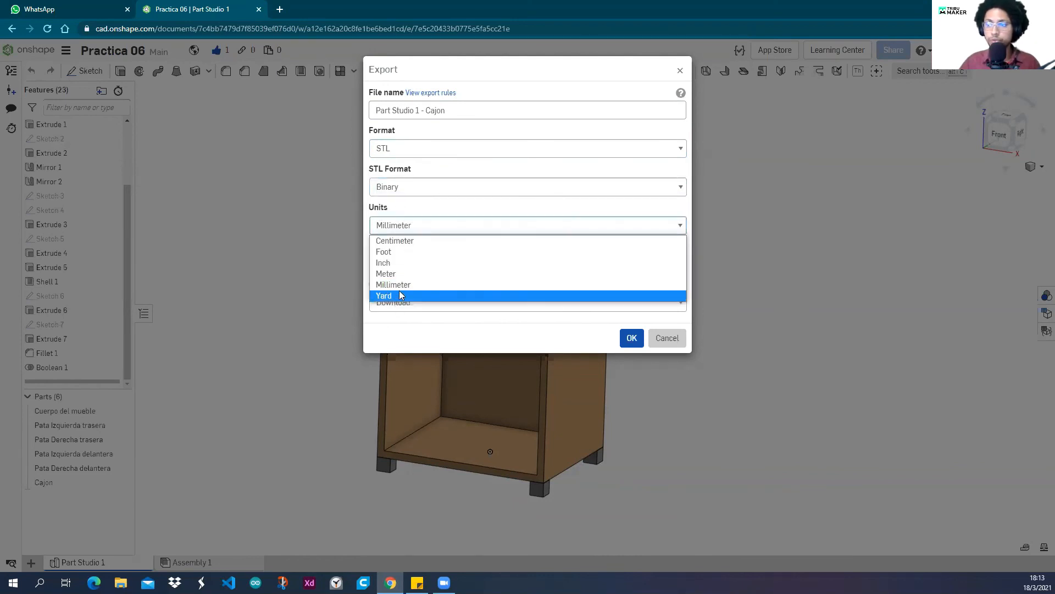
{"action": "left_click", "coordinate": [404, 290]}
{"action": "left_click", "coordinate": [400, 226]}
{"action": "left_click", "coordinate": [394, 284]}
{"action": "left_click", "coordinate": [407, 230]}
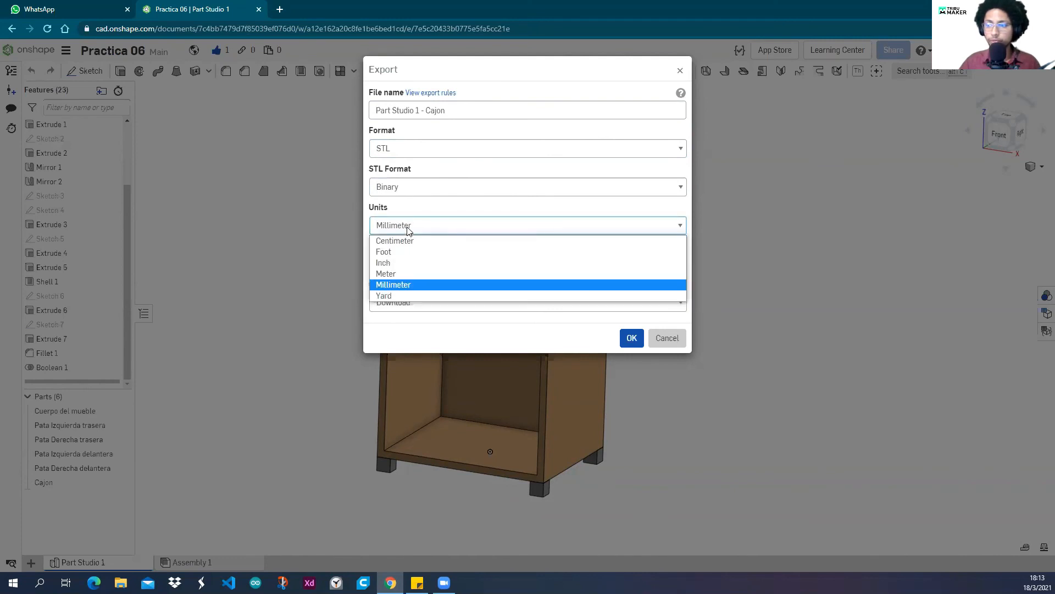
{"action": "left_click", "coordinate": [405, 288]}
{"action": "left_click", "coordinate": [406, 265]}
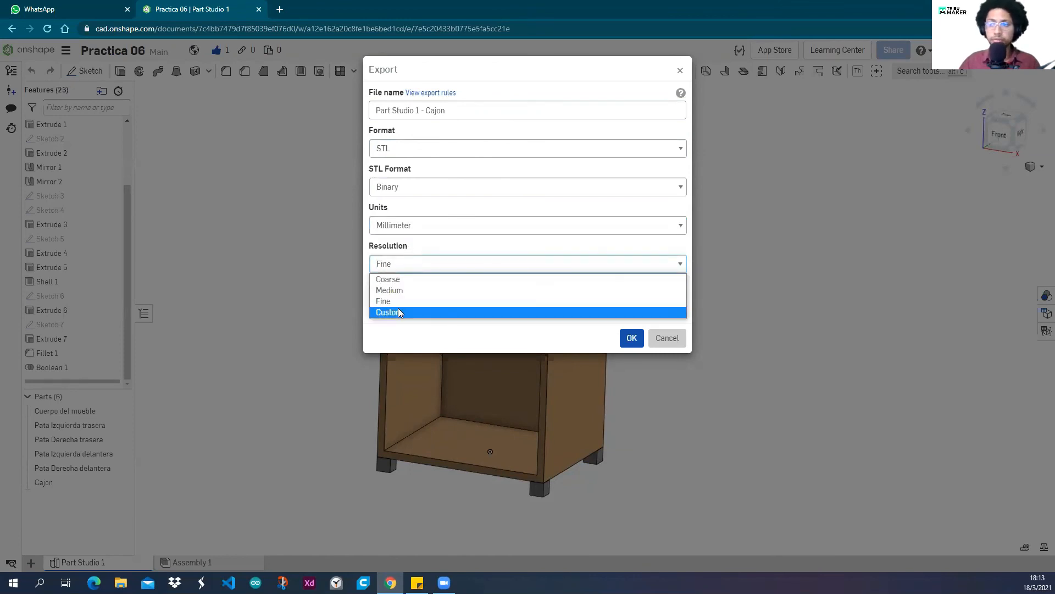
{"action": "left_click", "coordinate": [424, 249]}
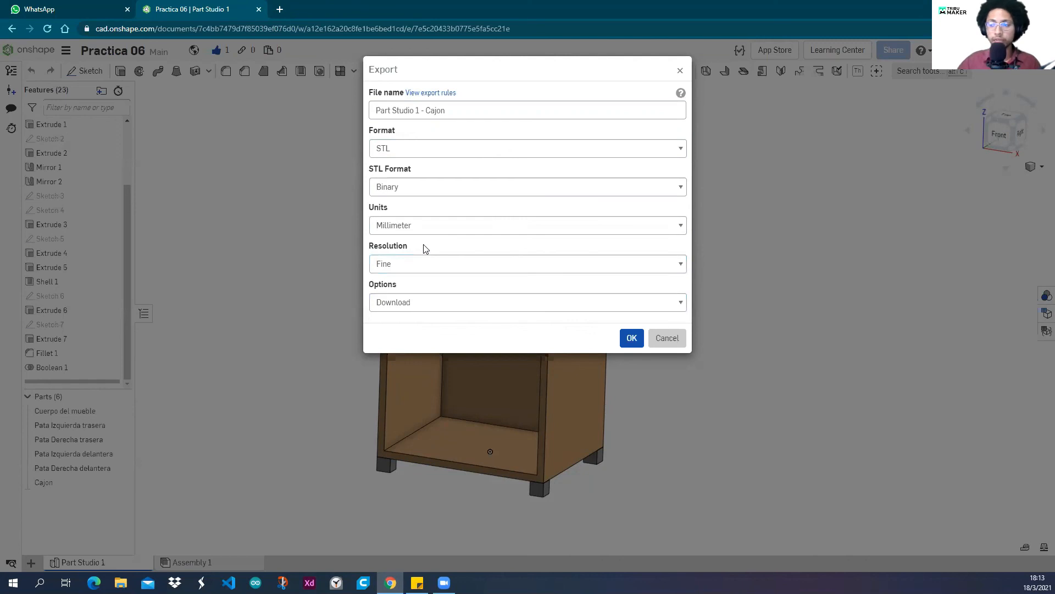
Choose Download as the export option, then close the export settings without exporting.
{"action": "left_click", "coordinate": [404, 306]}
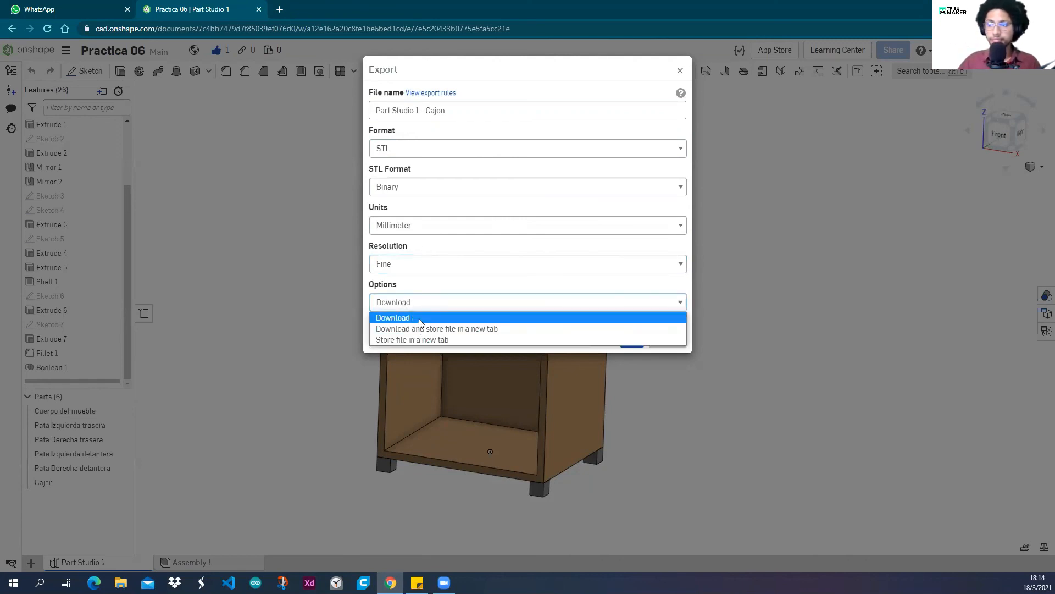
{"action": "left_click", "coordinate": [420, 323]}
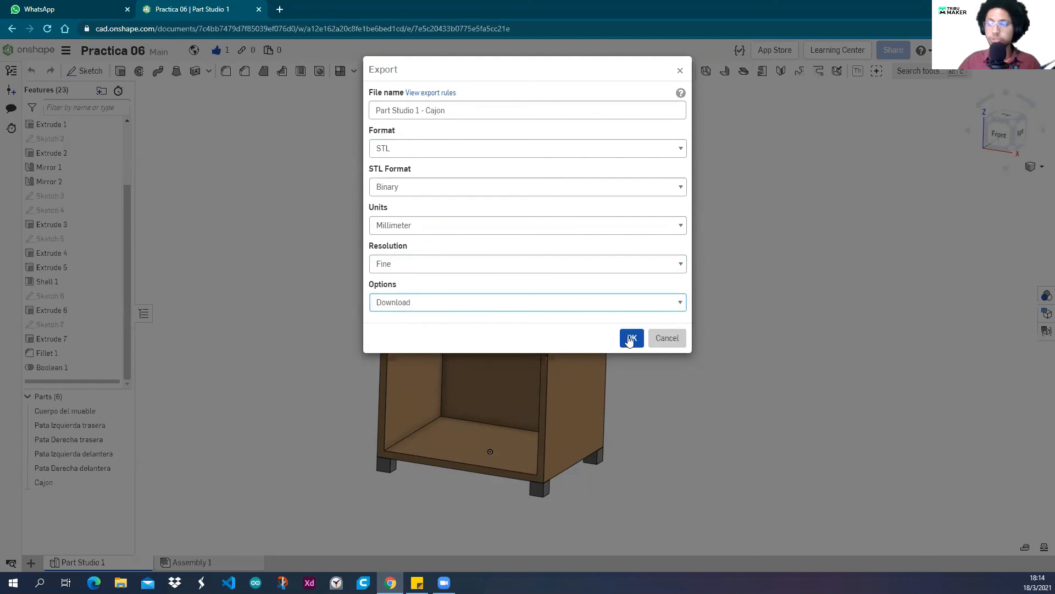
{"action": "left_click", "coordinate": [476, 189]}
{"action": "key", "text": "Escape"}
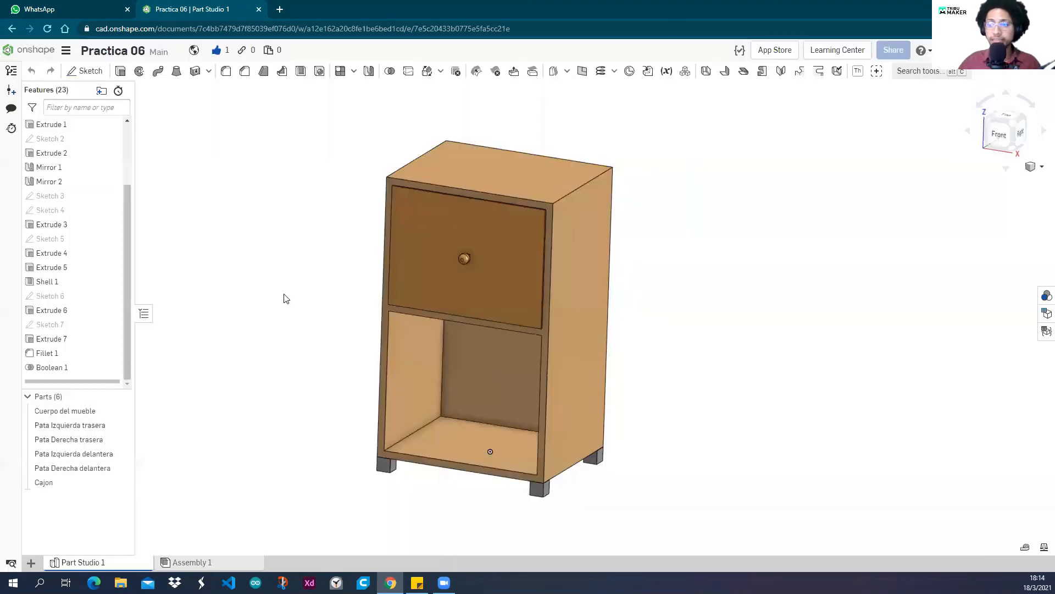
Leave the Practica 06 document and return to the document list.
{"action": "left_click", "coordinate": [31, 52]}
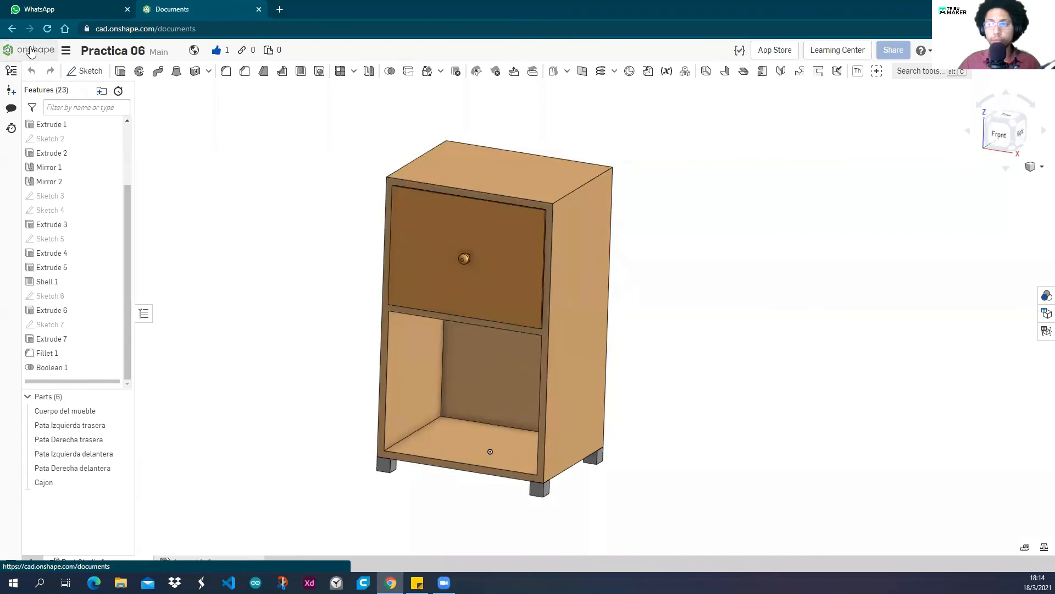
Open the Clap document from the My Onshape list and show its whole part in Part Studio 1.
{"action": "left_click", "coordinate": [259, 303]}
{"action": "scroll", "coordinate": [187, 347], "scroll_direction": "down", "scroll_amount": 2}
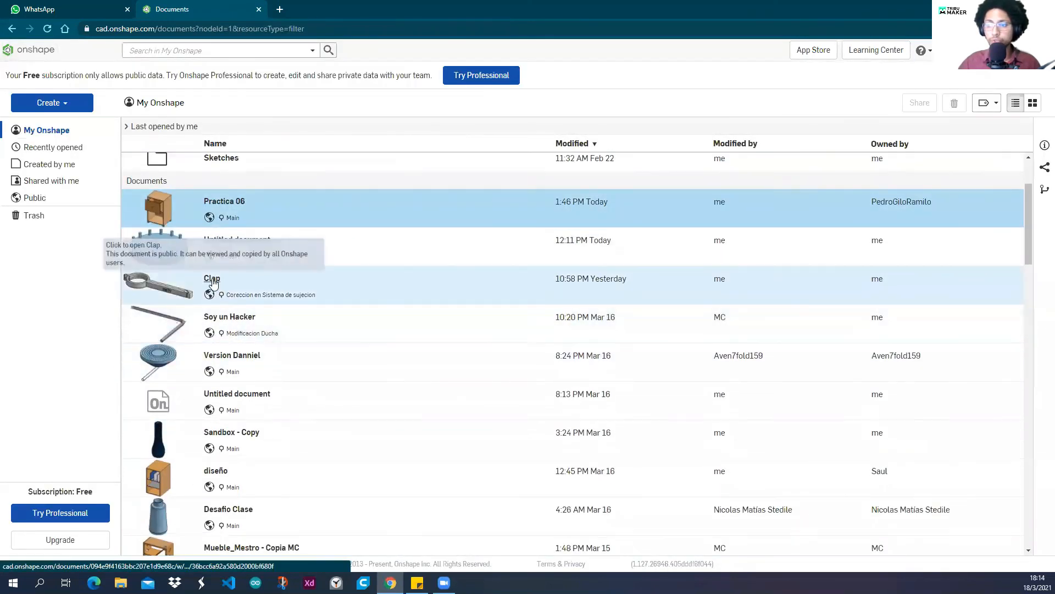
{"action": "left_click", "coordinate": [214, 281]}
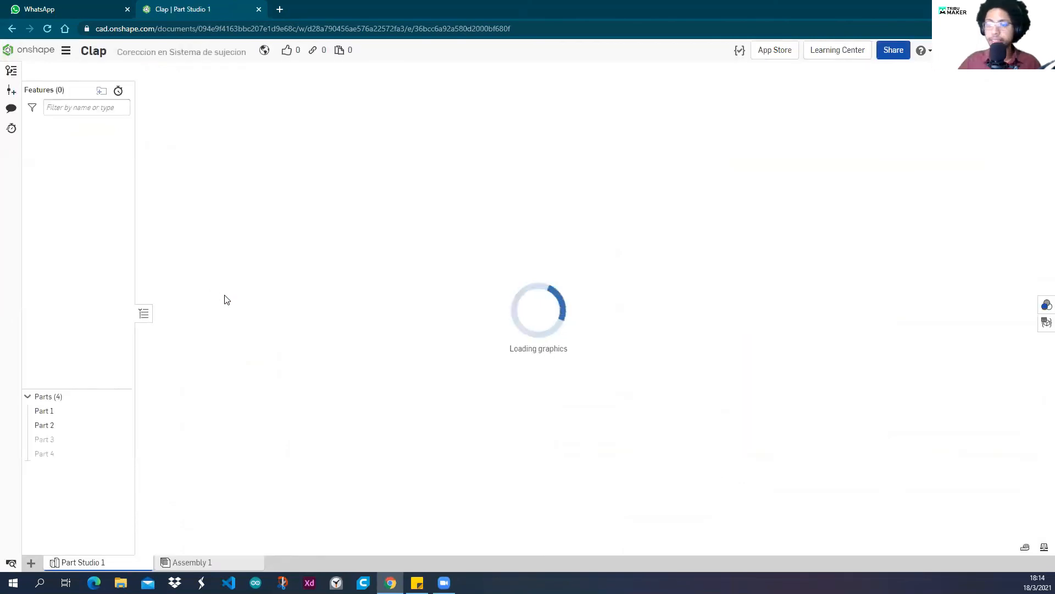
{"action": "scroll", "coordinate": [310, 325], "scroll_direction": "down", "scroll_amount": 2}
{"action": "right_click_drag", "start_coordinate": [374, 332], "coordinate": [409, 371]}
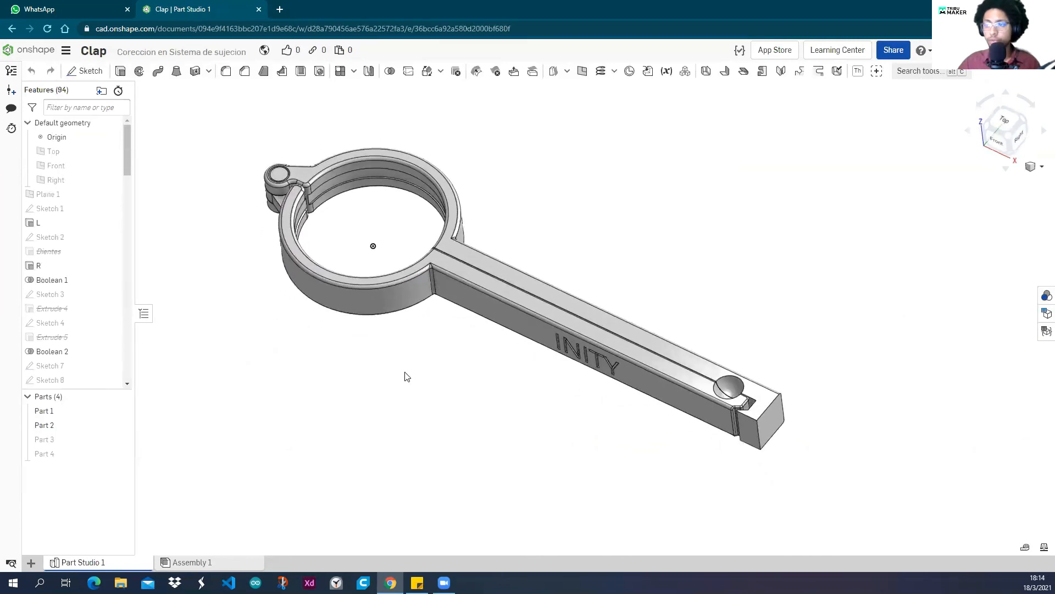
{"action": "middle_click_drag", "start_coordinate": [410, 367], "coordinate": [404, 373]}
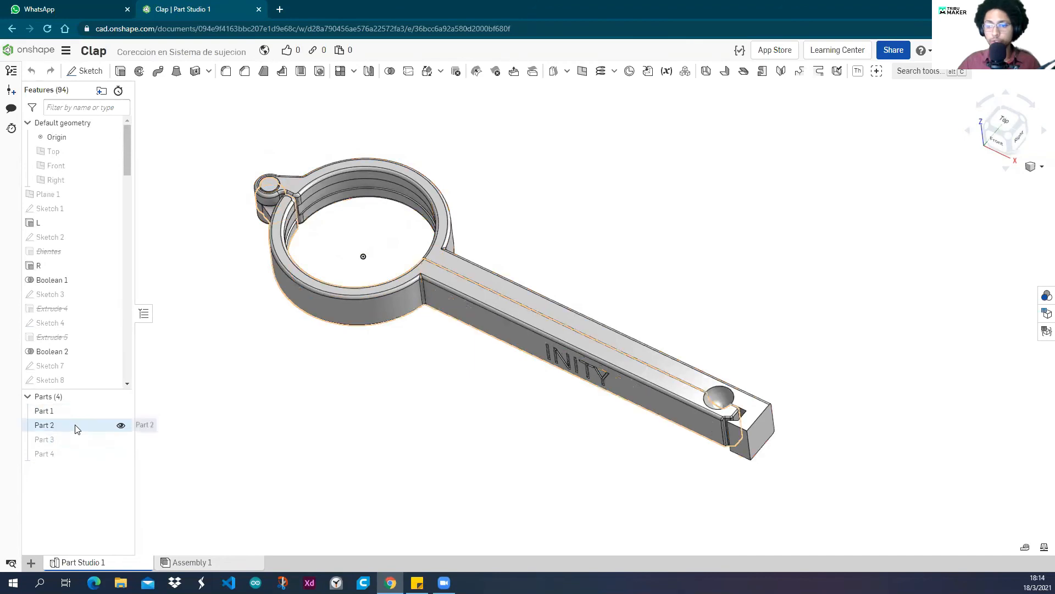
Export Assembly 1 as a Binary STL in millimeters with Fine resolution and the Download option.
{"action": "left_click", "coordinate": [192, 561]}
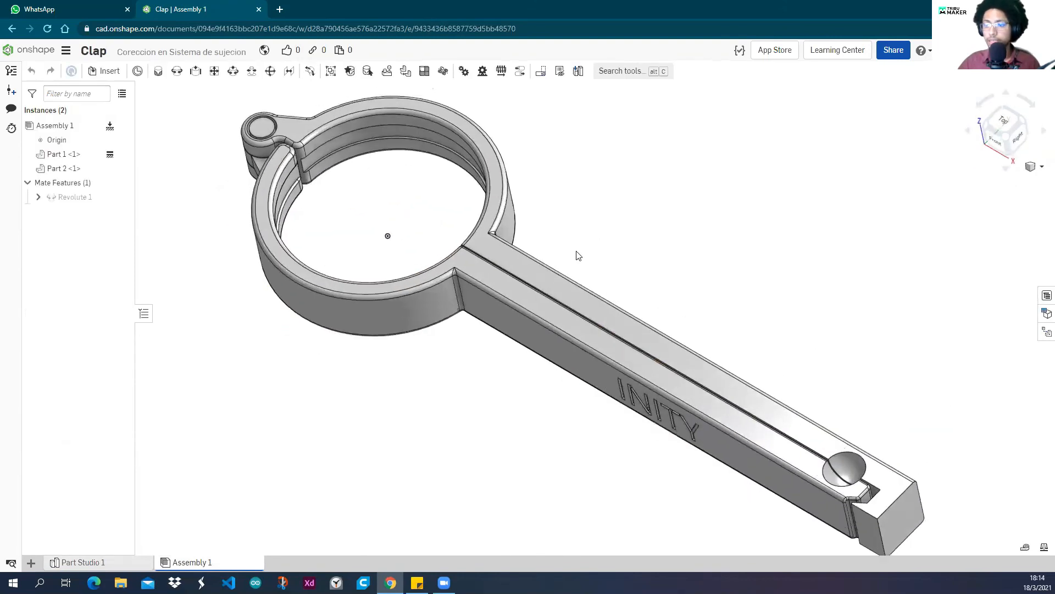
{"action": "right_click", "coordinate": [208, 567]}
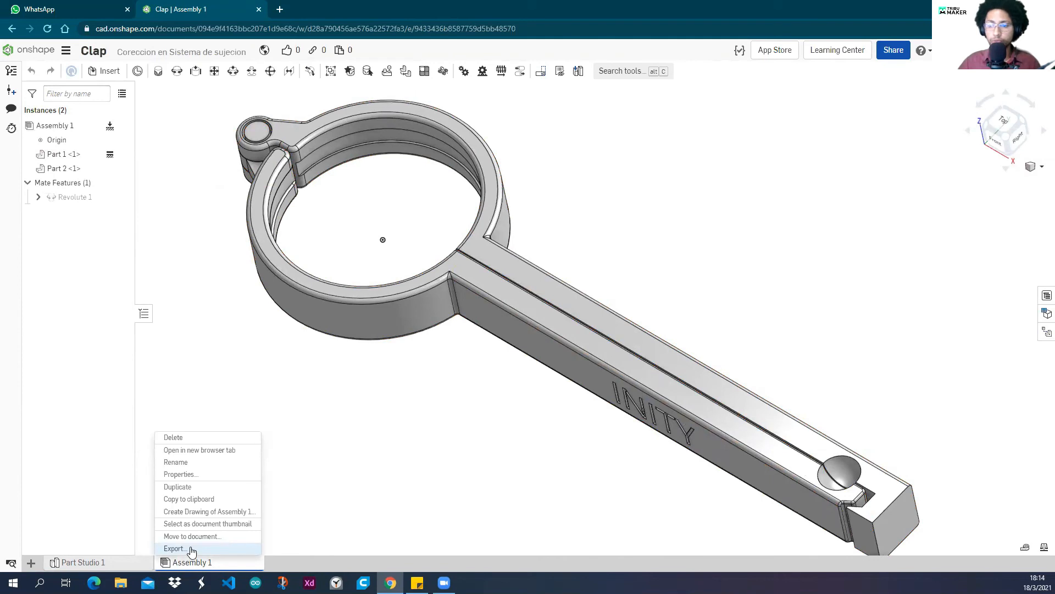
{"action": "left_click", "coordinate": [190, 548]}
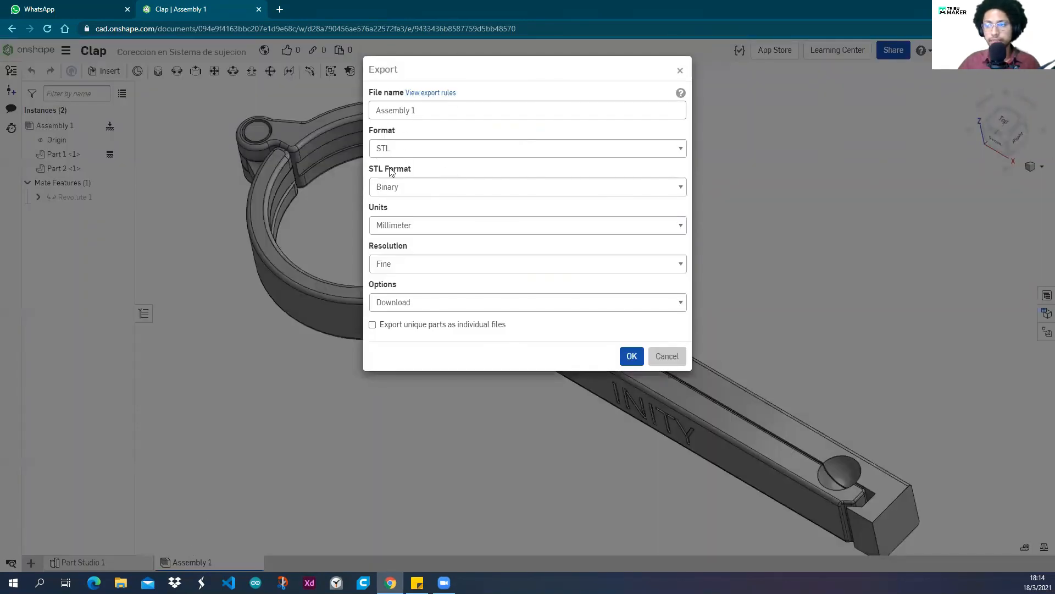
{"action": "left_click", "coordinate": [630, 356]}
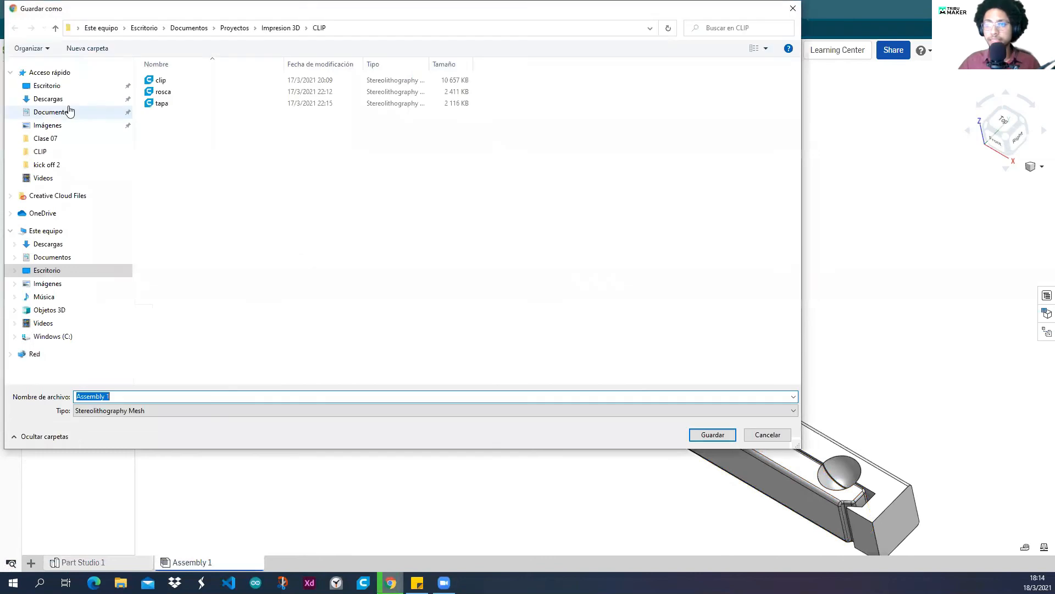
Save the STL as Assembly 1 in the Descargas folder and open the downloaded file.
{"action": "left_click", "coordinate": [48, 99]}
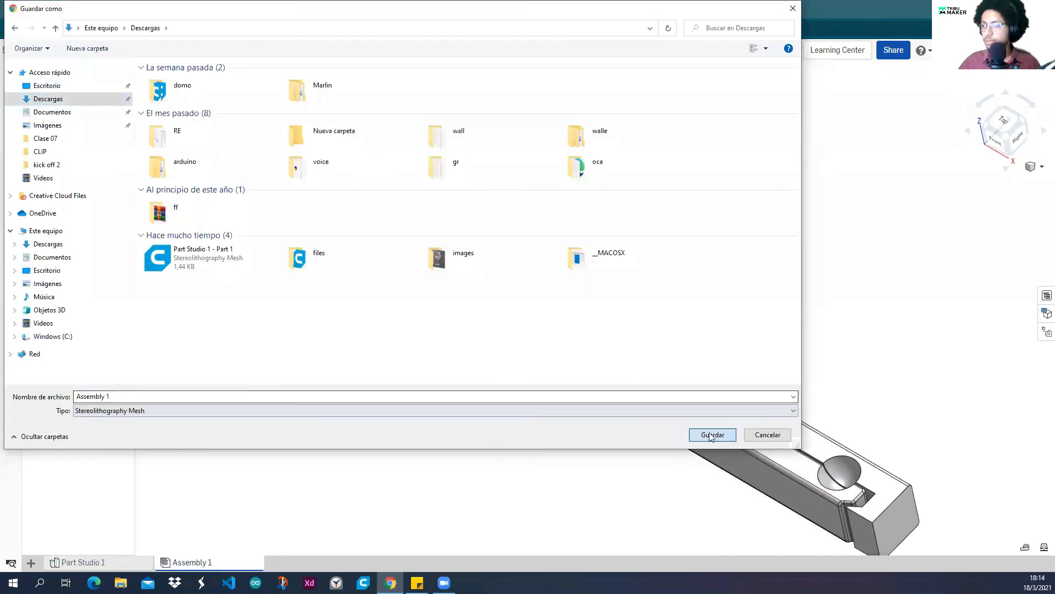
{"action": "left_click", "coordinate": [712, 434]}
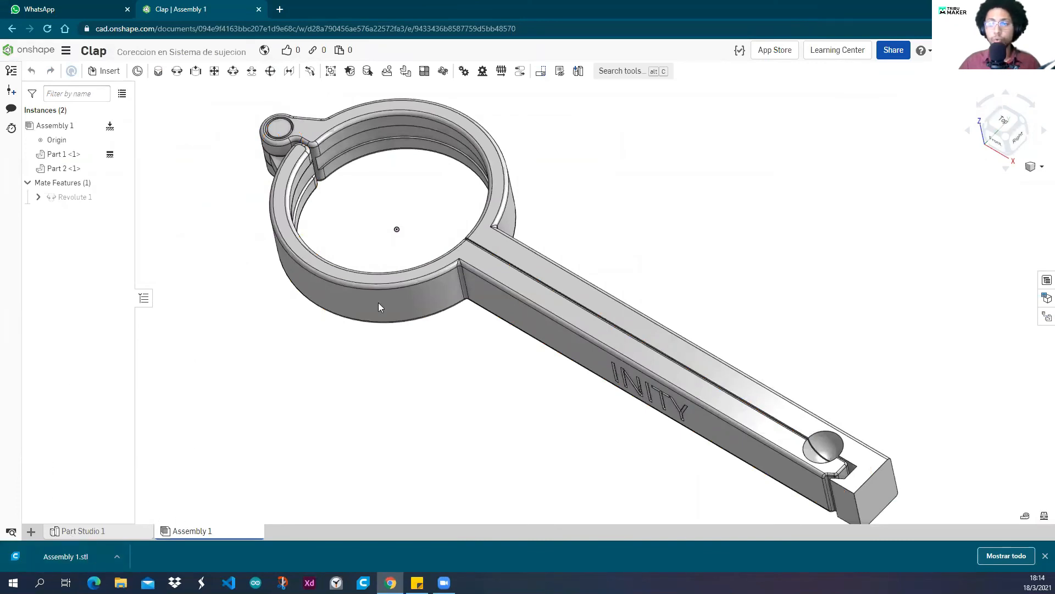
{"action": "left_click", "coordinate": [62, 556]}
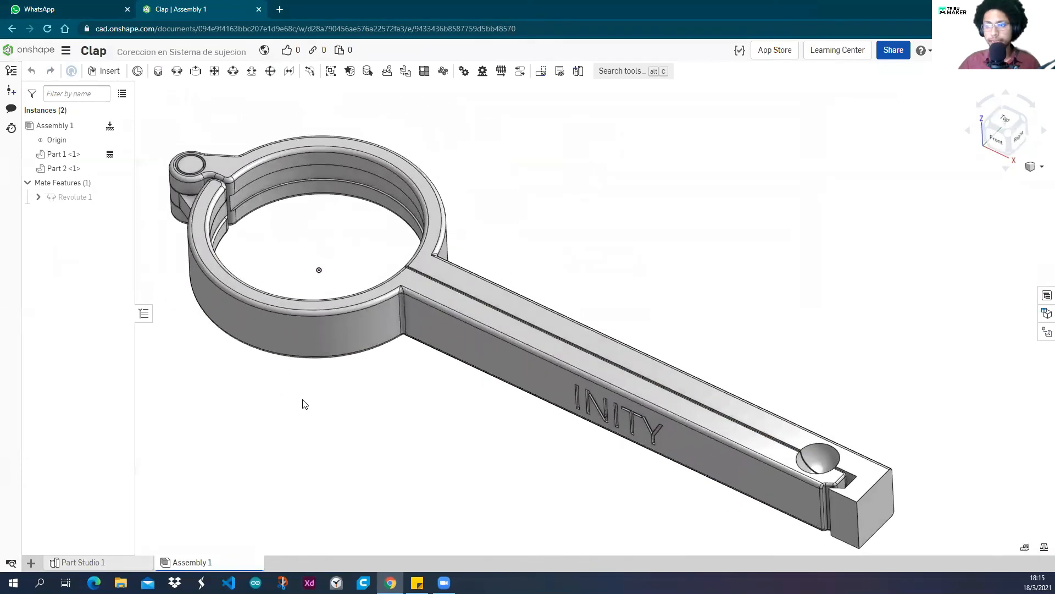
Return to Part Studio 1 of the Clap document.
{"action": "middle_click_drag", "start_coordinate": [297, 400], "coordinate": [333, 384]}
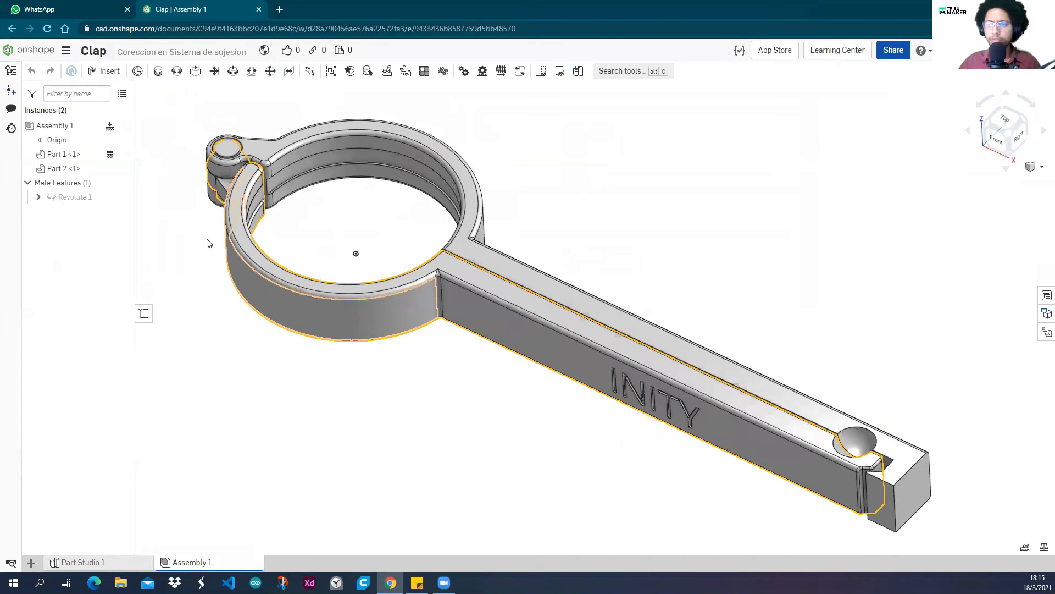
{"action": "left_click", "coordinate": [94, 563]}
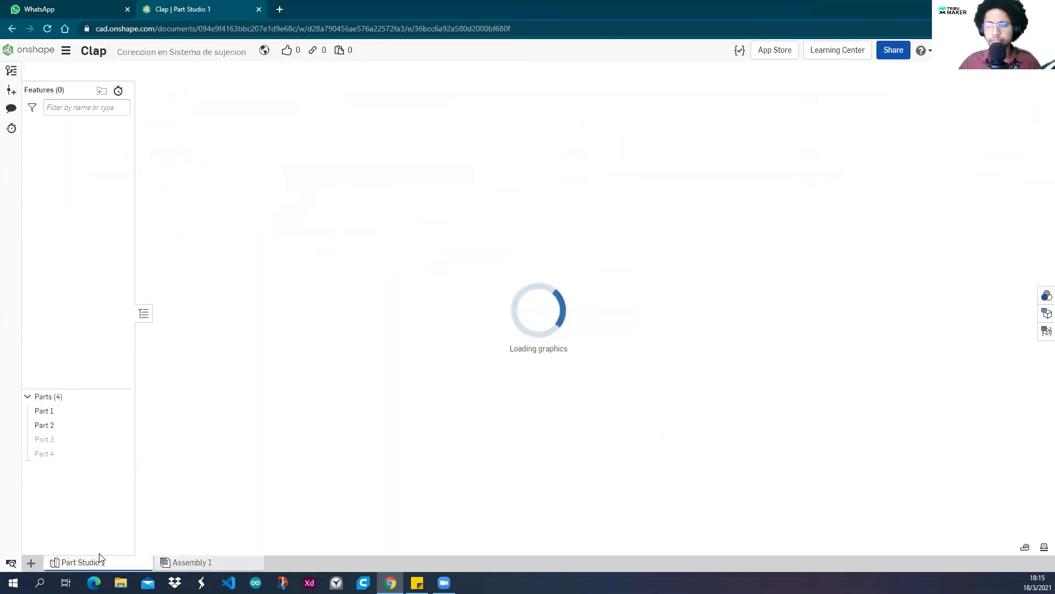
{"action": "right_click", "coordinate": [70, 412]}
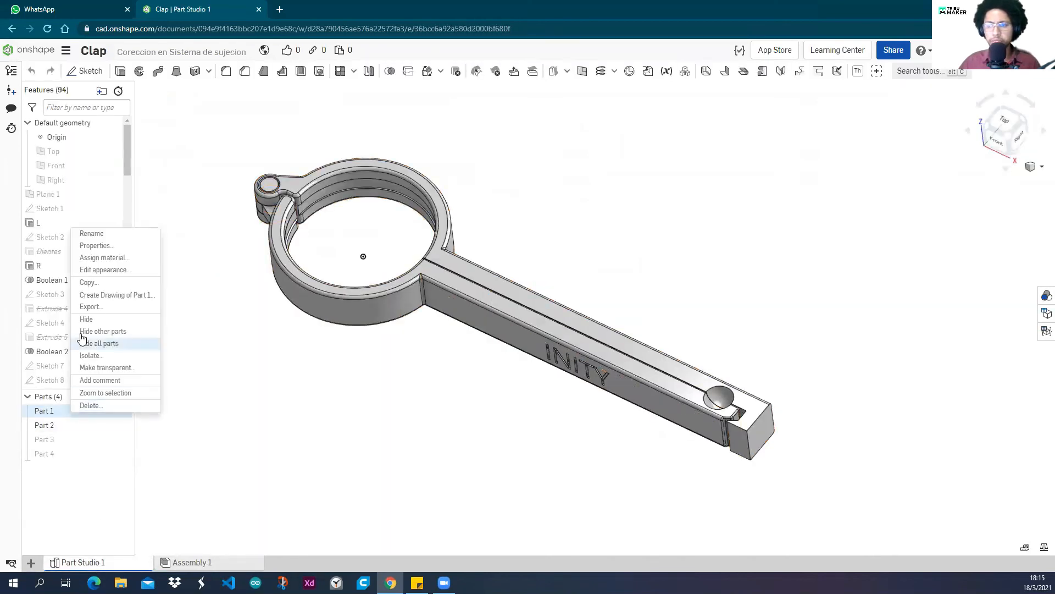
{"action": "left_click", "coordinate": [108, 296]}
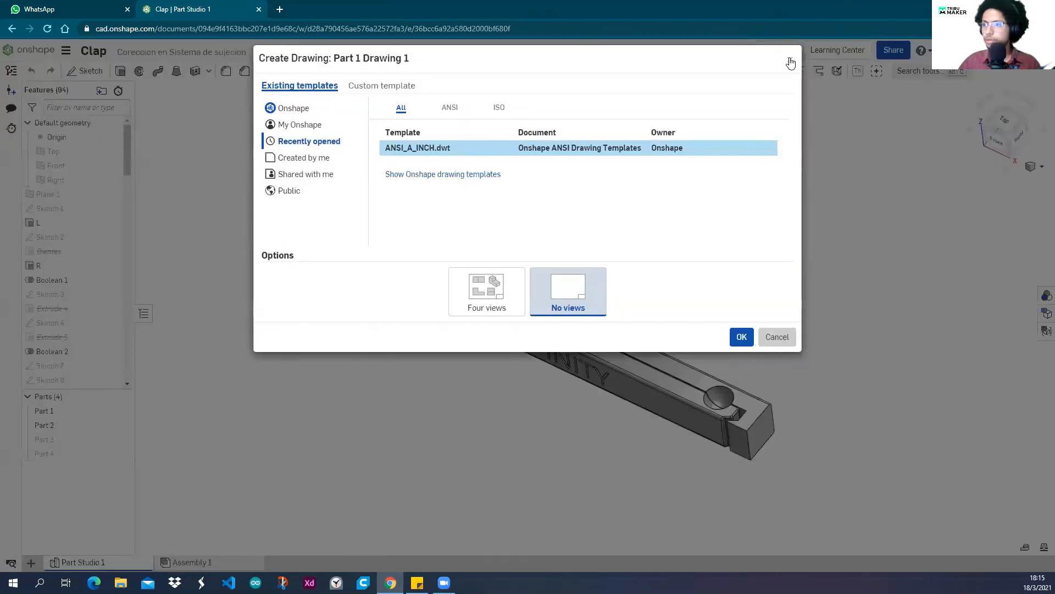
{"action": "left_click", "coordinate": [790, 59]}
Review the STL export settings for Part 1 alone and close them without exporting.
{"action": "right_click", "coordinate": [64, 412]}
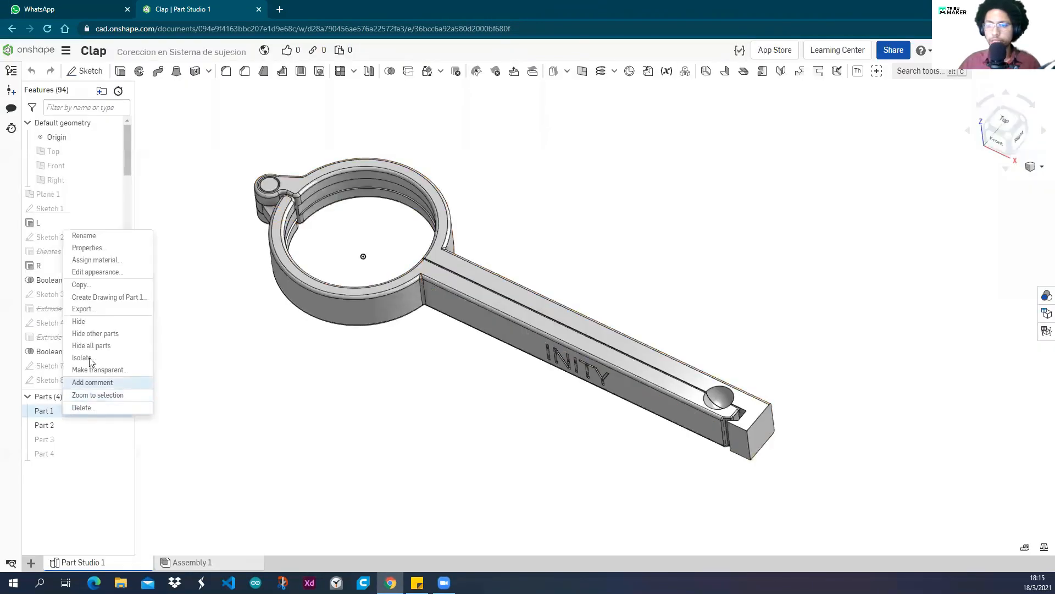
{"action": "left_click", "coordinate": [94, 310]}
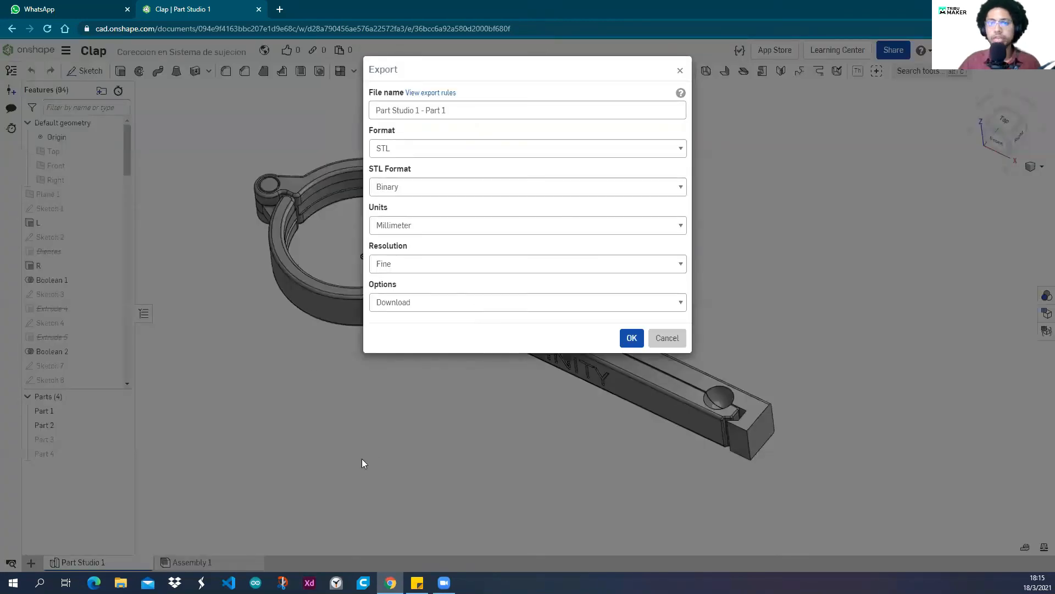
{"action": "left_click", "coordinate": [681, 70]}
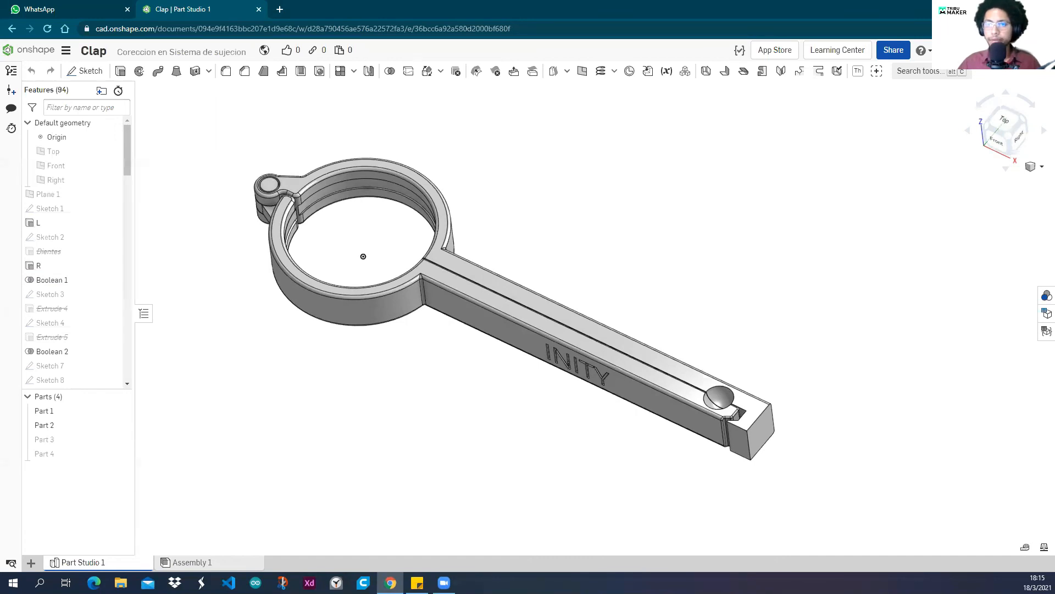
{"action": "middle_click_drag", "start_coordinate": [206, 177], "coordinate": [217, 180]}
{"action": "right_click_drag", "start_coordinate": [204, 163], "coordinate": [233, 166]}
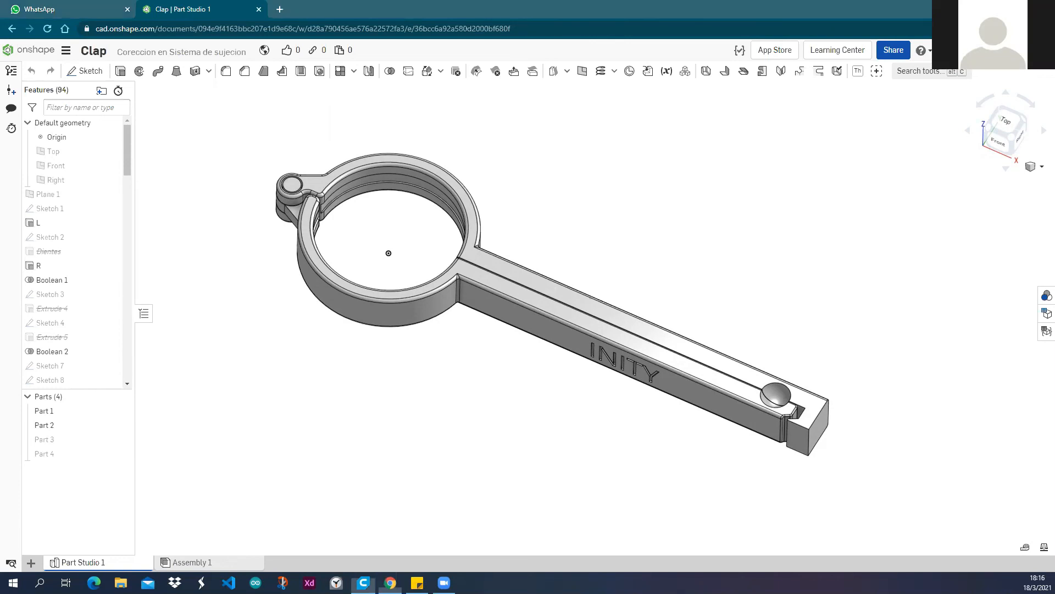
Switch to Ultimaker Cura, close the print settings to uncover the model, and maximize the window.
{"action": "left_click_drag", "start_coordinate": [462, 1], "coordinate": [462, 40]}
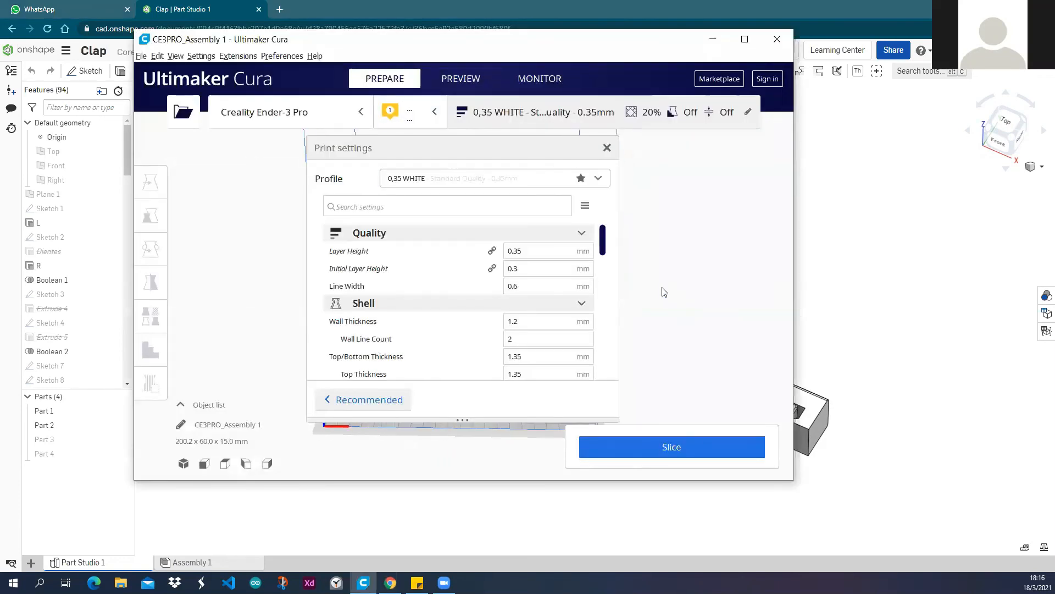
{"action": "left_click", "coordinate": [607, 147]}
{"action": "left_click", "coordinate": [541, 356]}
{"action": "right_click_drag", "start_coordinate": [534, 364], "coordinate": [584, 306]}
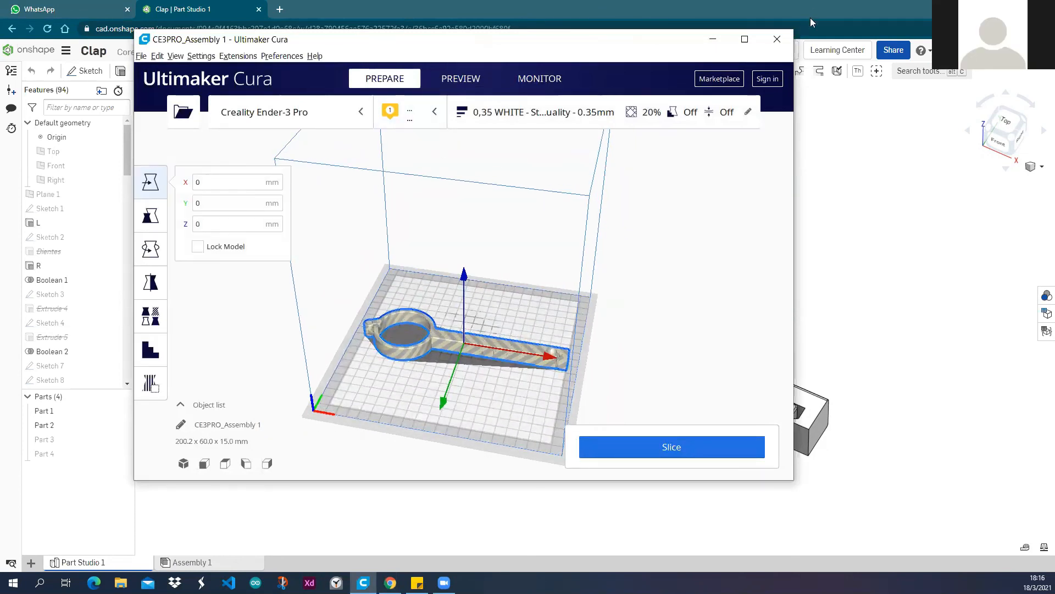
{"action": "left_click", "coordinate": [745, 39]}
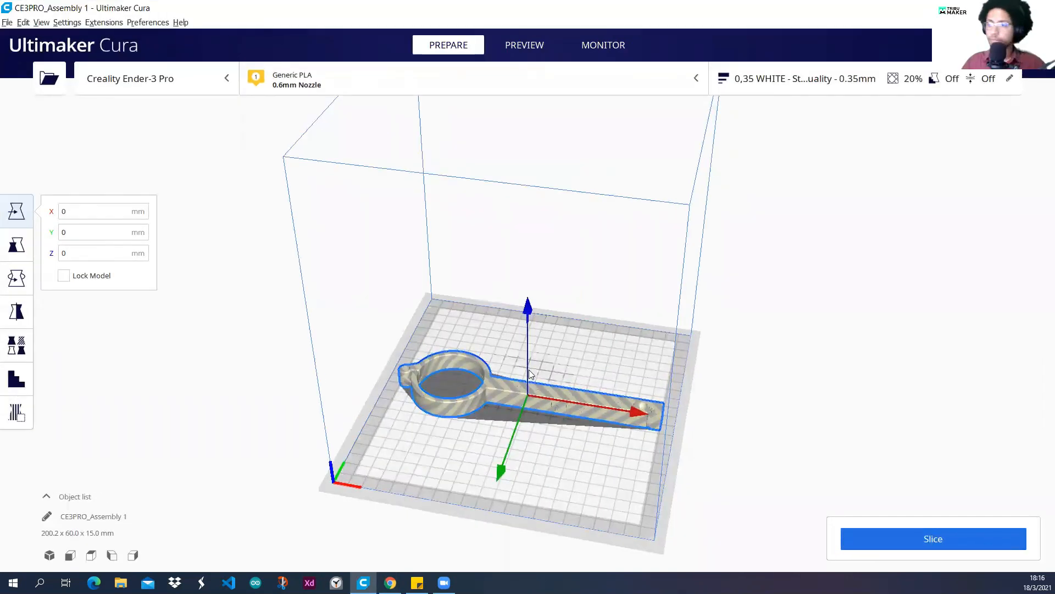
Rotate the assembly model about its vertical axis so its handle runs mostly along the build plate's Y direction, then deselect it.
{"action": "scroll", "coordinate": [492, 407], "scroll_direction": "up", "scroll_amount": 4}
{"action": "scroll", "coordinate": [491, 404], "scroll_direction": "down", "scroll_amount": 3}
{"action": "middle_click_drag", "start_coordinate": [472, 358], "coordinate": [464, 322]}
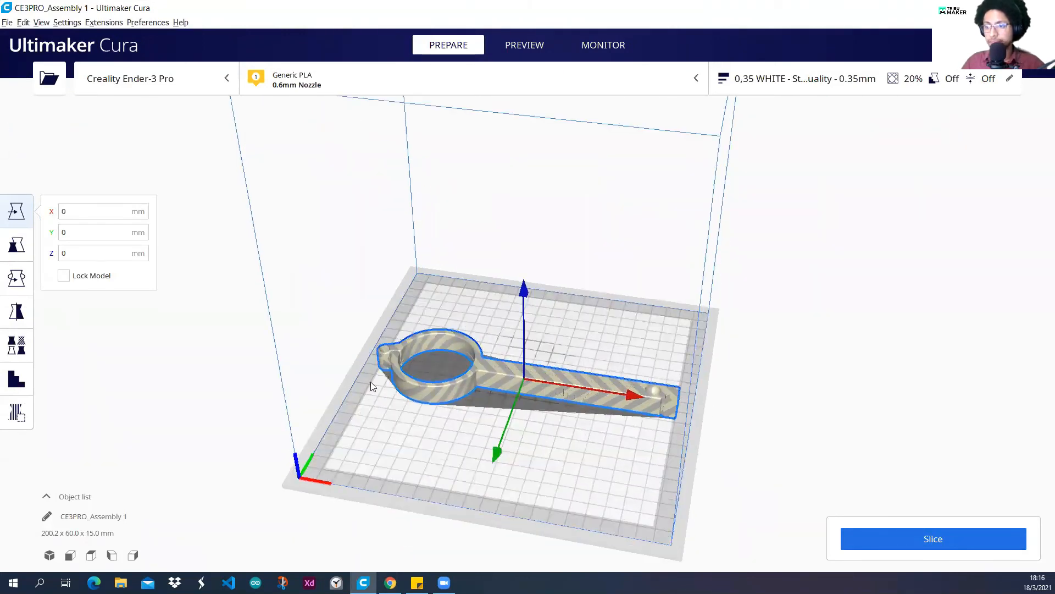
{"action": "left_click", "coordinate": [16, 280]}
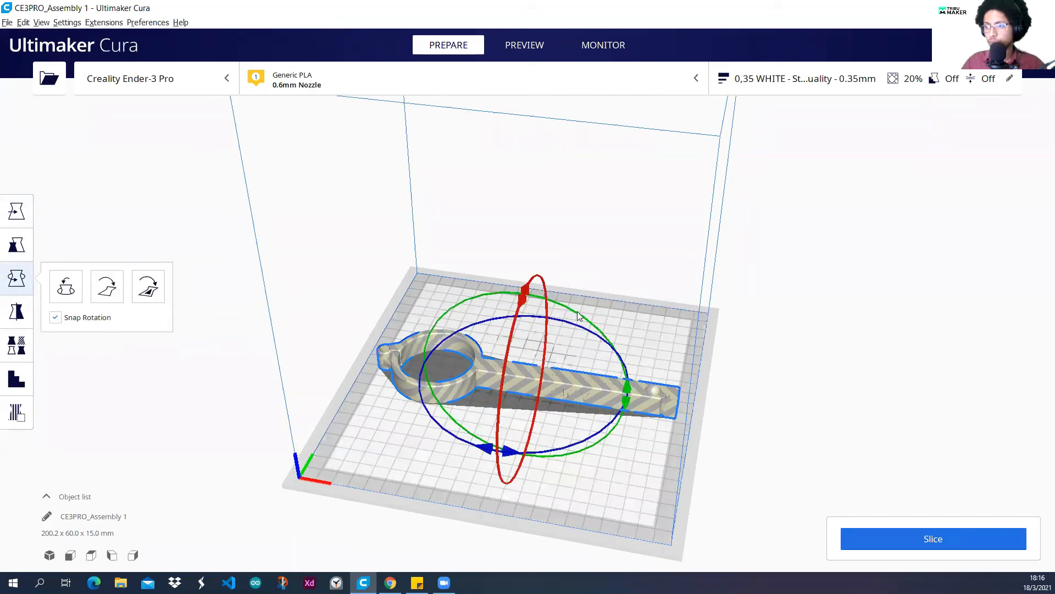
{"action": "left_click_drag", "start_coordinate": [574, 323], "coordinate": [572, 324]}
{"action": "right_click_drag", "start_coordinate": [654, 316], "coordinate": [607, 348]}
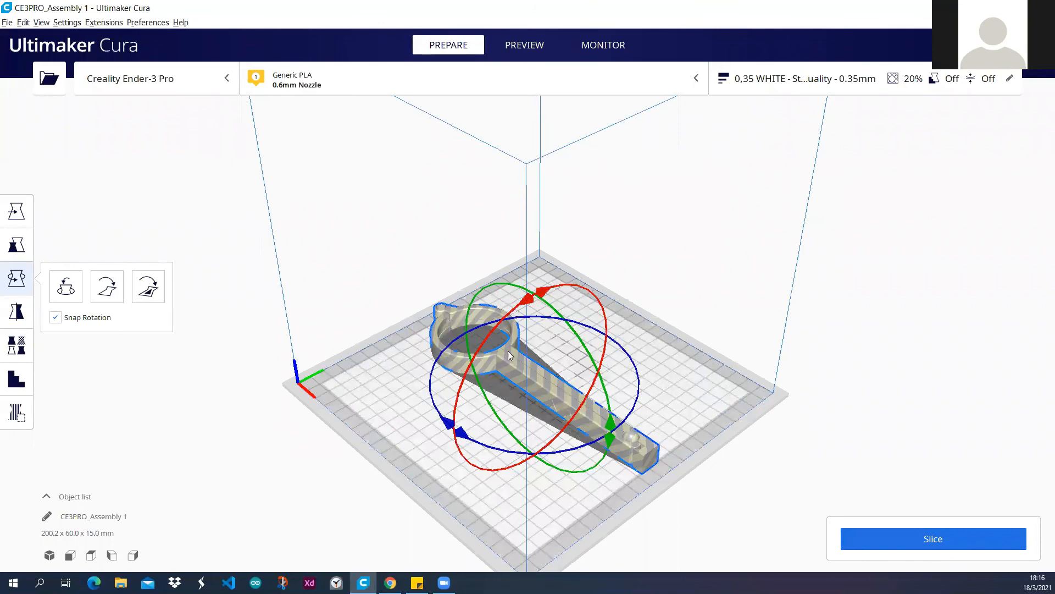
{"action": "left_click_drag", "start_coordinate": [438, 416], "coordinate": [556, 419]}
{"action": "left_click", "coordinate": [659, 389]}
{"action": "right_click_drag", "start_coordinate": [660, 390], "coordinate": [471, 338]}
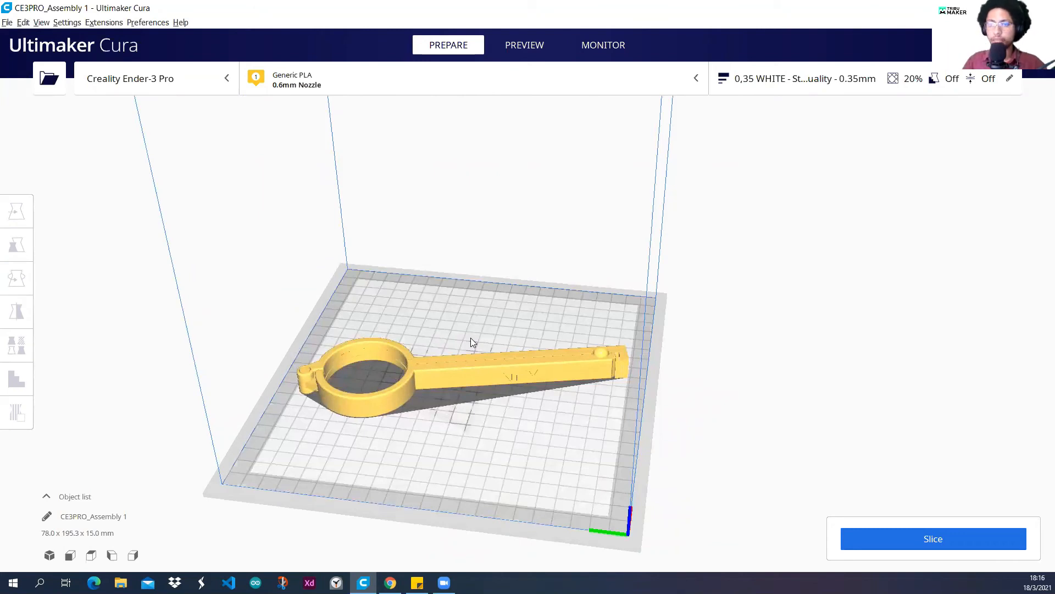
Open the print settings and review the layer height, initial layer height and line width of the 0,35 WHITE profile.
{"action": "scroll", "coordinate": [470, 338], "scroll_direction": "down", "scroll_amount": 4}
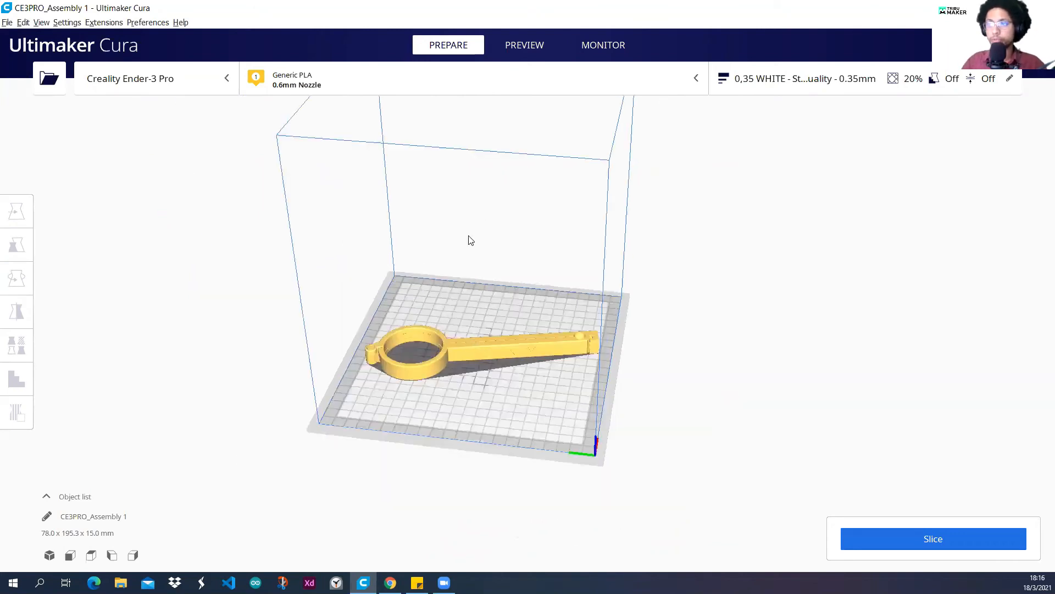
{"action": "middle_click_drag", "start_coordinate": [451, 256], "coordinate": [410, 264]}
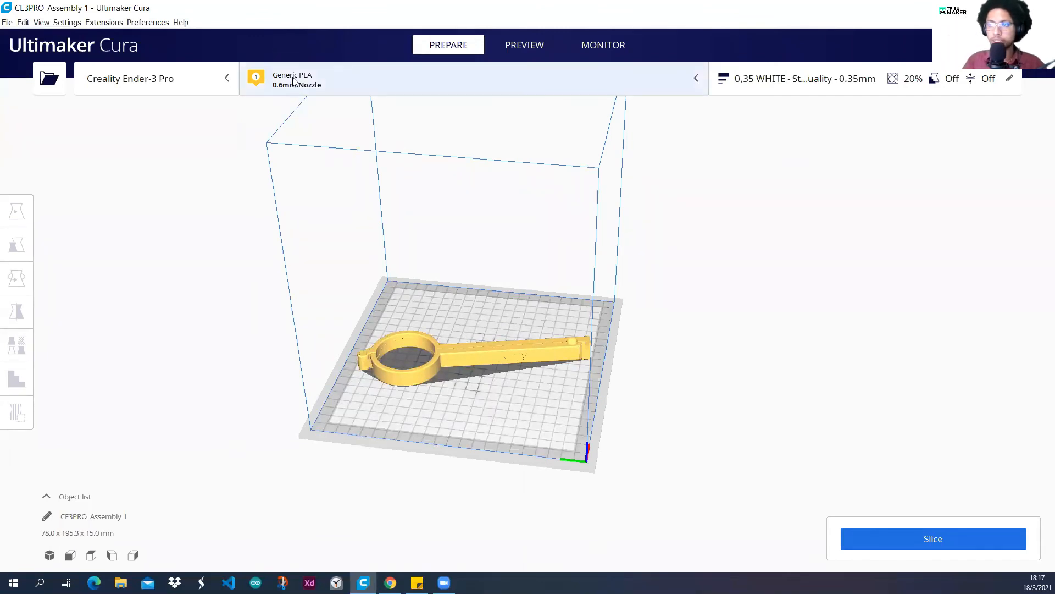
{"action": "right_click_drag", "start_coordinate": [466, 365], "coordinate": [492, 343]}
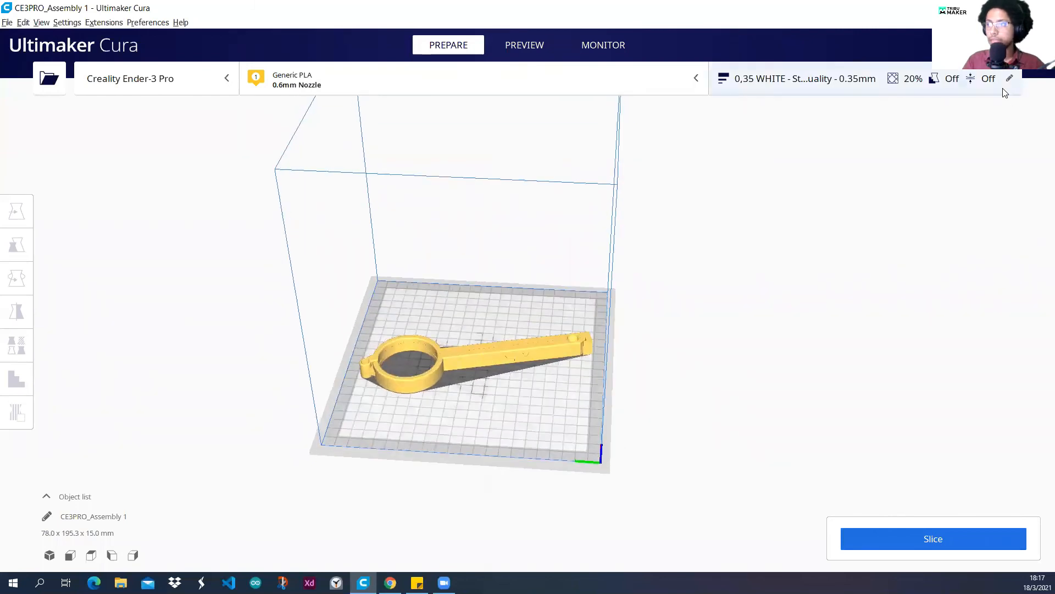
{"action": "left_click", "coordinate": [956, 79]}
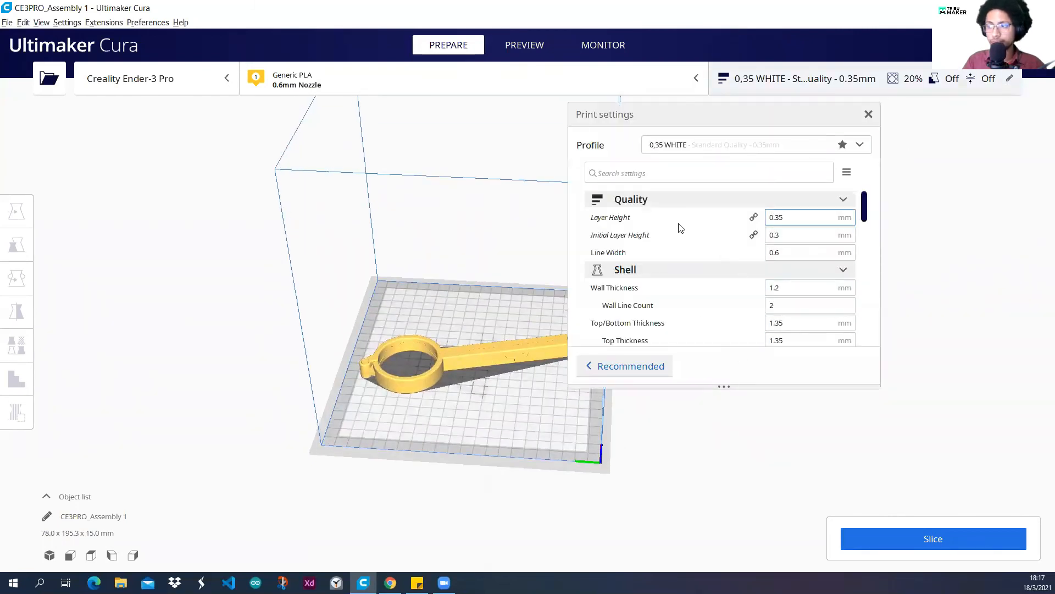
{"action": "mouse_move", "coordinate": [634, 227]}
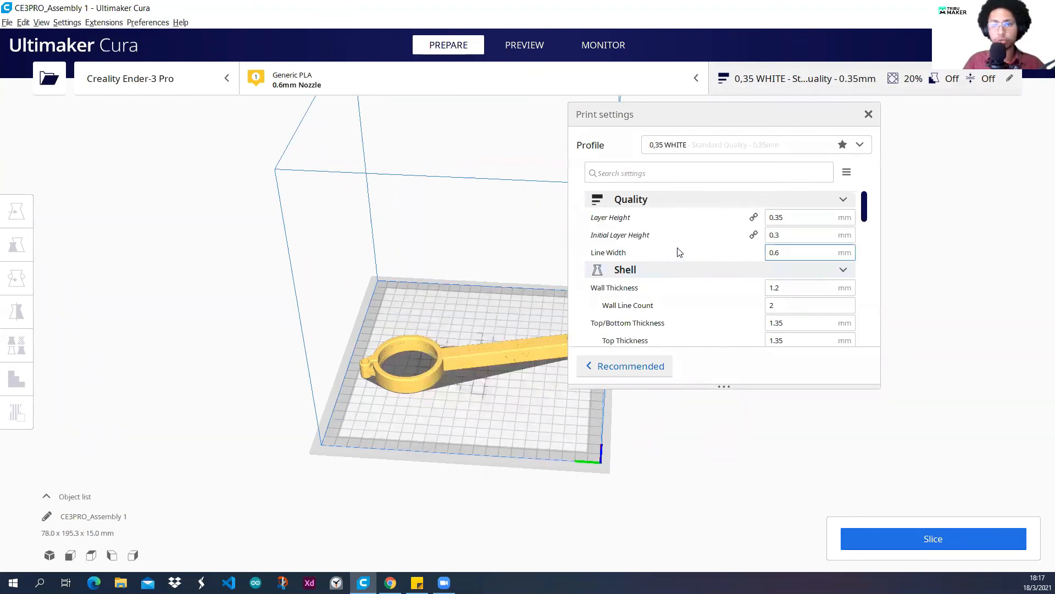
{"action": "mouse_move", "coordinate": [680, 252]}
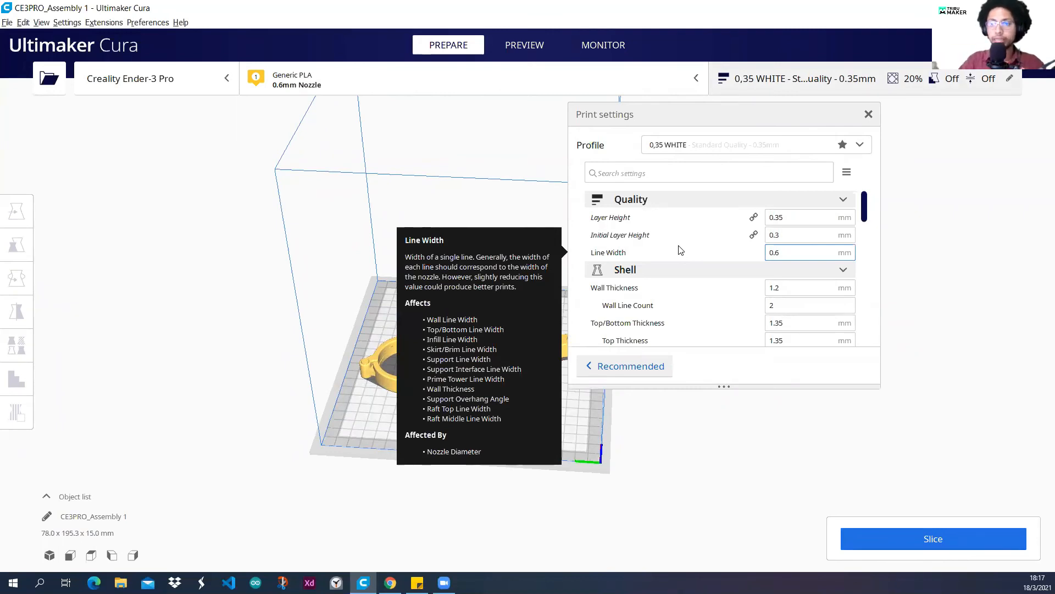
Slice the model, close the print settings and inspect the ring and INITY handle in the layer preview.
{"action": "left_click", "coordinate": [879, 540]}
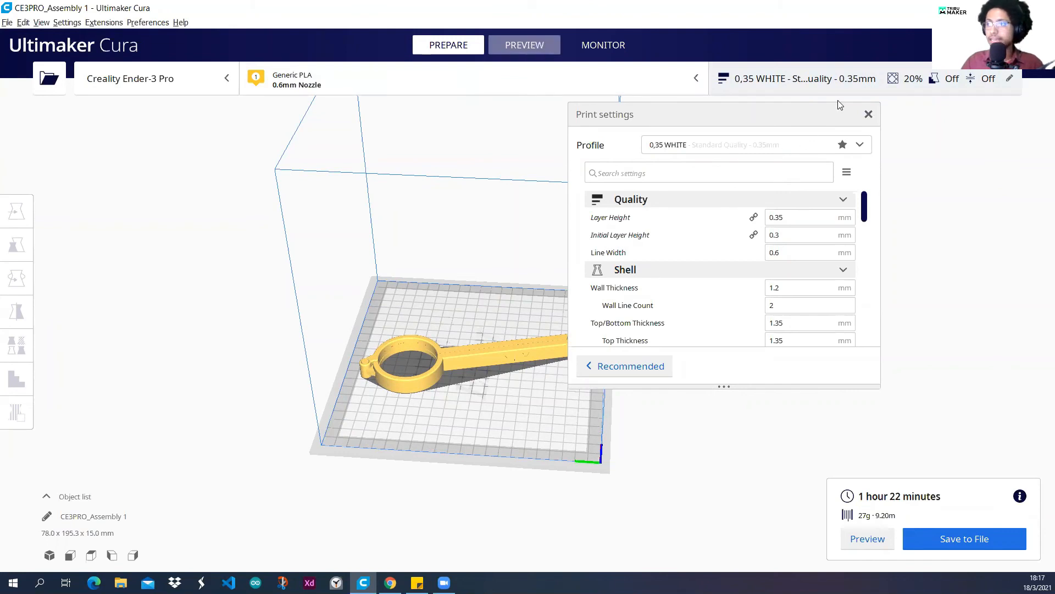
{"action": "left_click", "coordinate": [868, 115]}
{"action": "scroll", "coordinate": [384, 452], "scroll_direction": "up", "scroll_amount": 5}
{"action": "scroll", "coordinate": [355, 431], "scroll_direction": "up", "scroll_amount": 3}
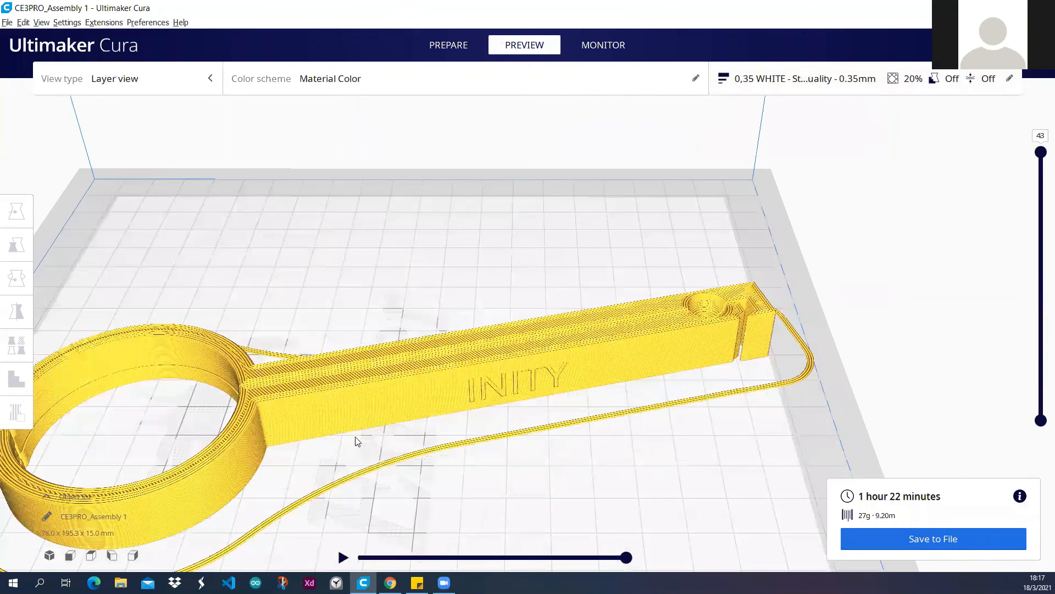
{"action": "scroll", "coordinate": [417, 379], "scroll_direction": "up", "scroll_amount": 2}
{"action": "scroll", "coordinate": [548, 343], "scroll_direction": "down", "scroll_amount": 5}
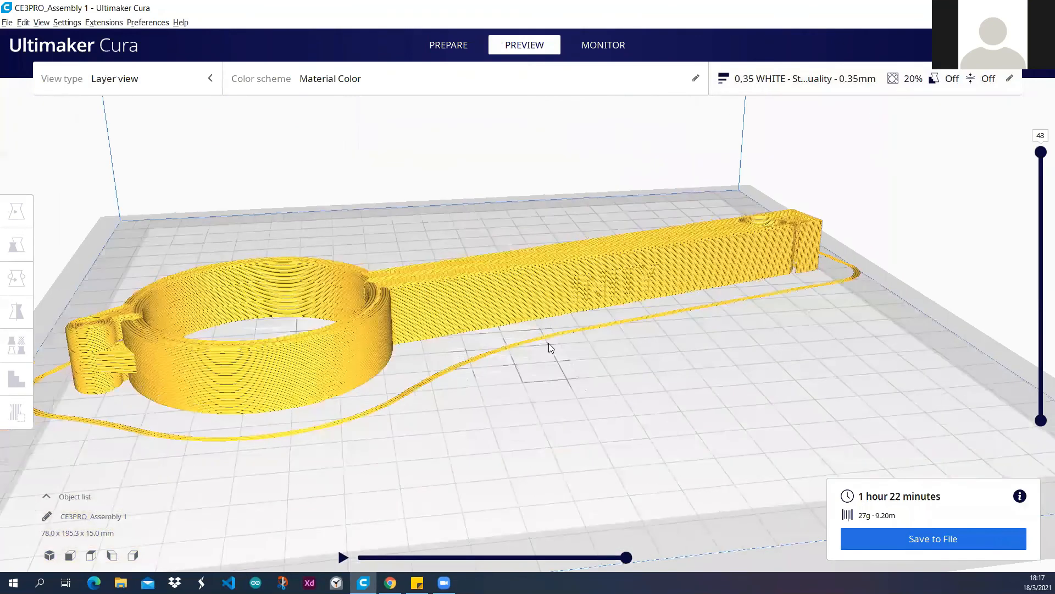
Scrub the layer preview down to layer 1 and back up to layer 43, examining the toolpaths of the ring and handle.
{"action": "middle_click_drag", "start_coordinate": [903, 191], "coordinate": [921, 202]}
{"action": "left_click_drag", "start_coordinate": [1039, 153], "coordinate": [1031, 444]}
{"action": "scroll", "coordinate": [542, 438], "scroll_direction": "up", "scroll_amount": 3}
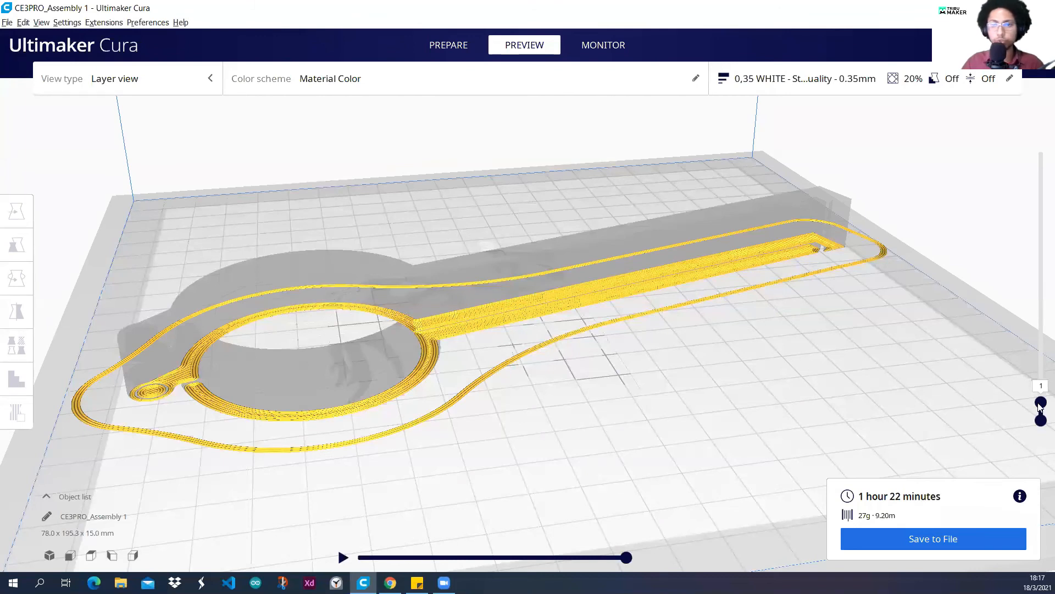
{"action": "left_click_drag", "start_coordinate": [1040, 405], "coordinate": [1015, 149]}
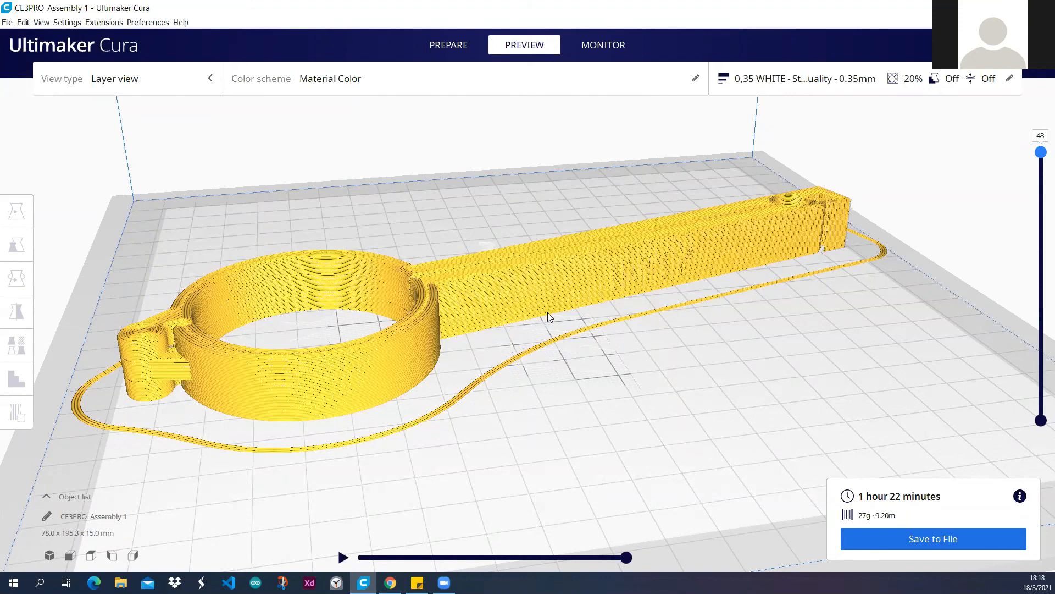
{"action": "right_click_drag", "start_coordinate": [547, 317], "coordinate": [515, 339]}
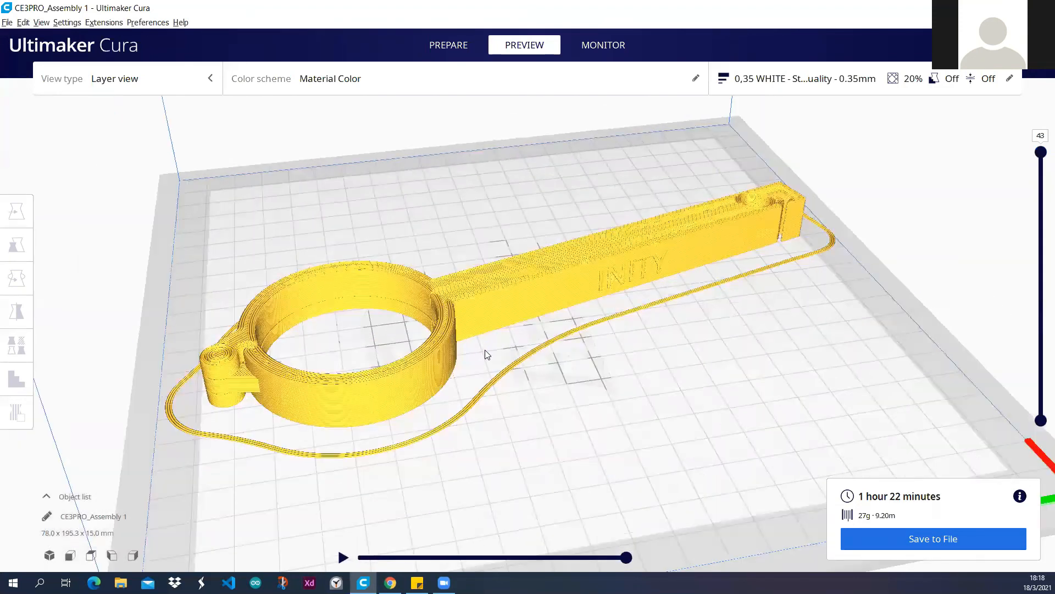
{"action": "scroll", "coordinate": [486, 354], "scroll_direction": "up", "scroll_amount": 2}
{"action": "scroll", "coordinate": [485, 355], "scroll_direction": "up", "scroll_amount": 1}
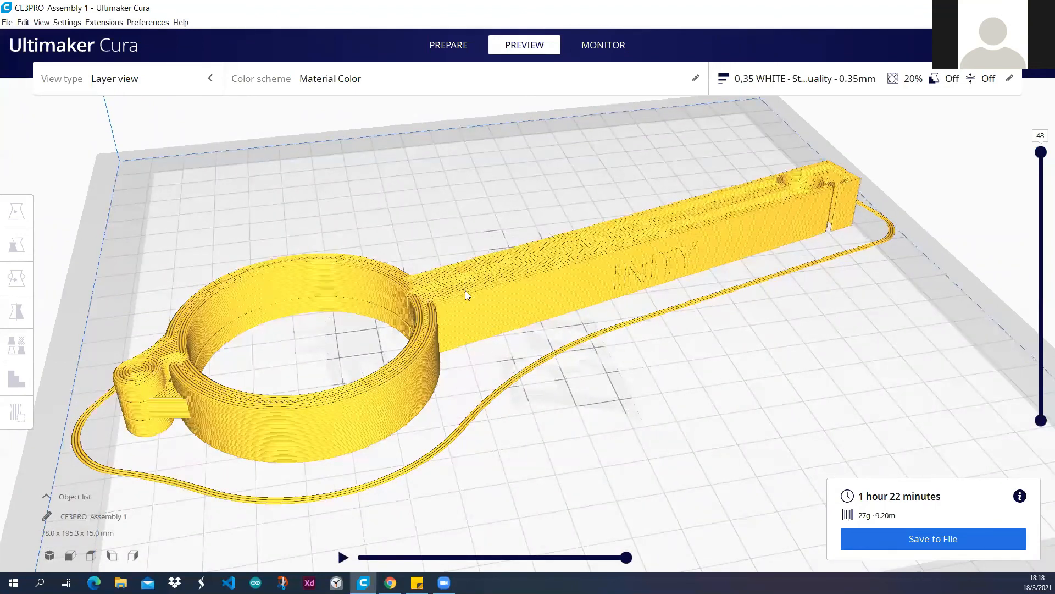
{"action": "scroll", "coordinate": [471, 328], "scroll_direction": "down", "scroll_amount": 2}
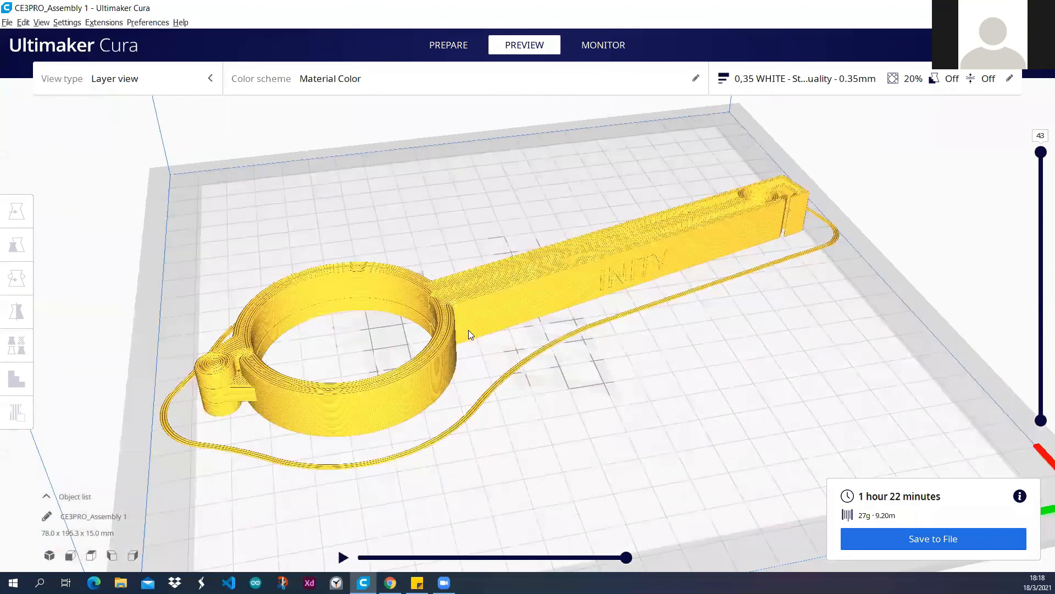
Open the print settings, set the infill density to 80%, and slice the model again.
{"action": "left_click", "coordinate": [1010, 79]}
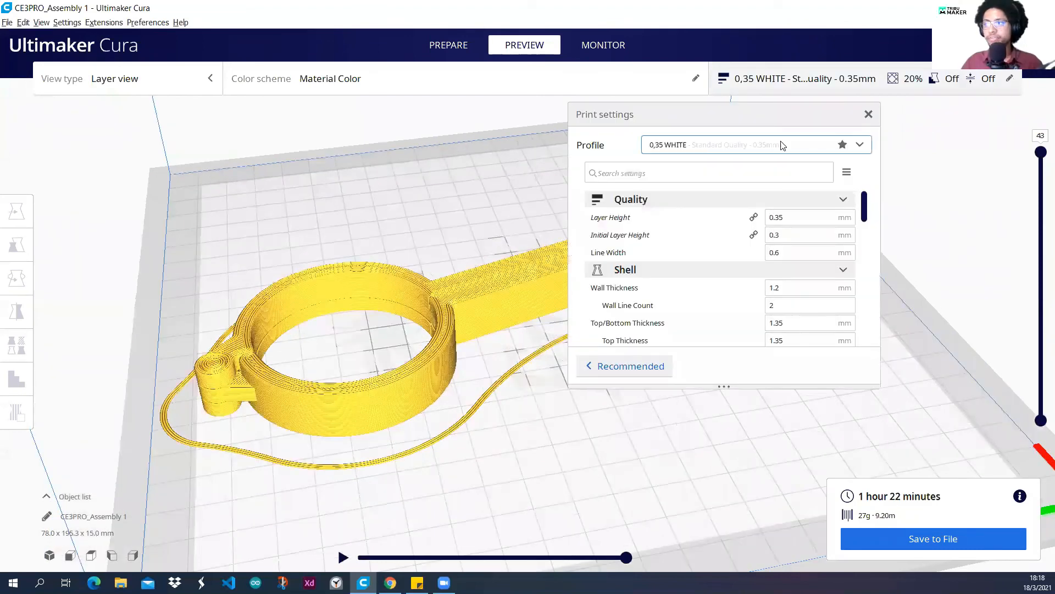
{"action": "left_click_drag", "start_coordinate": [747, 116], "coordinate": [763, 112]}
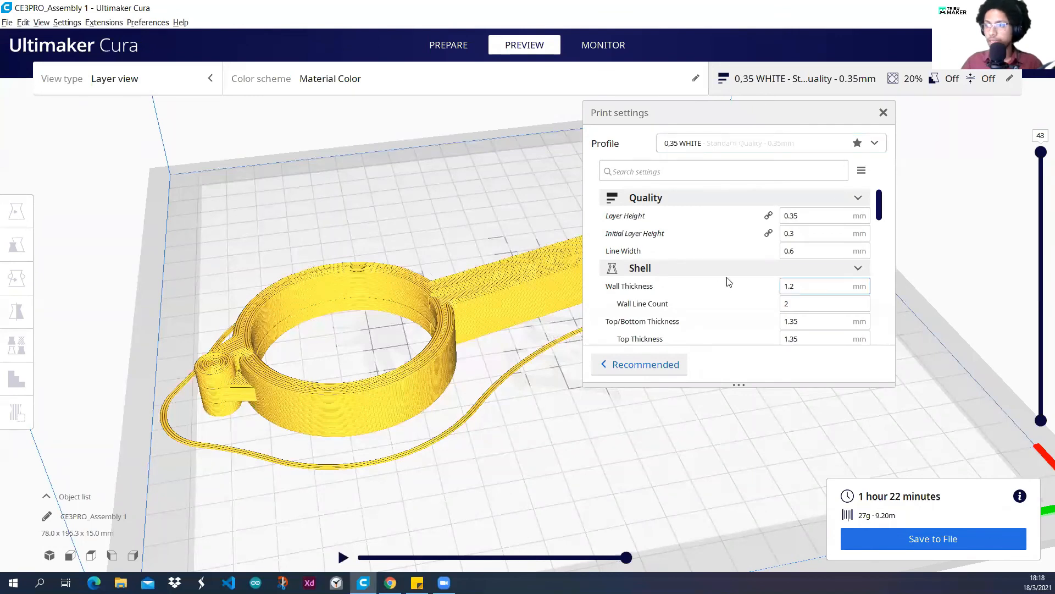
{"action": "scroll", "coordinate": [723, 278], "scroll_direction": "down", "scroll_amount": 3}
{"action": "scroll", "coordinate": [720, 272], "scroll_direction": "down", "scroll_amount": 1}
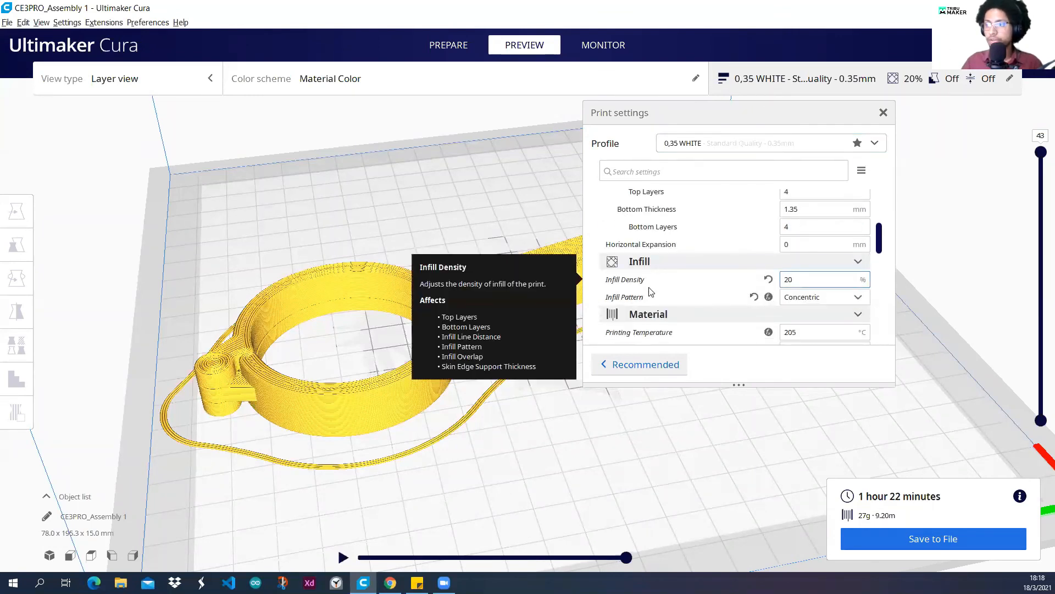
{"action": "left_click", "coordinate": [791, 280]}
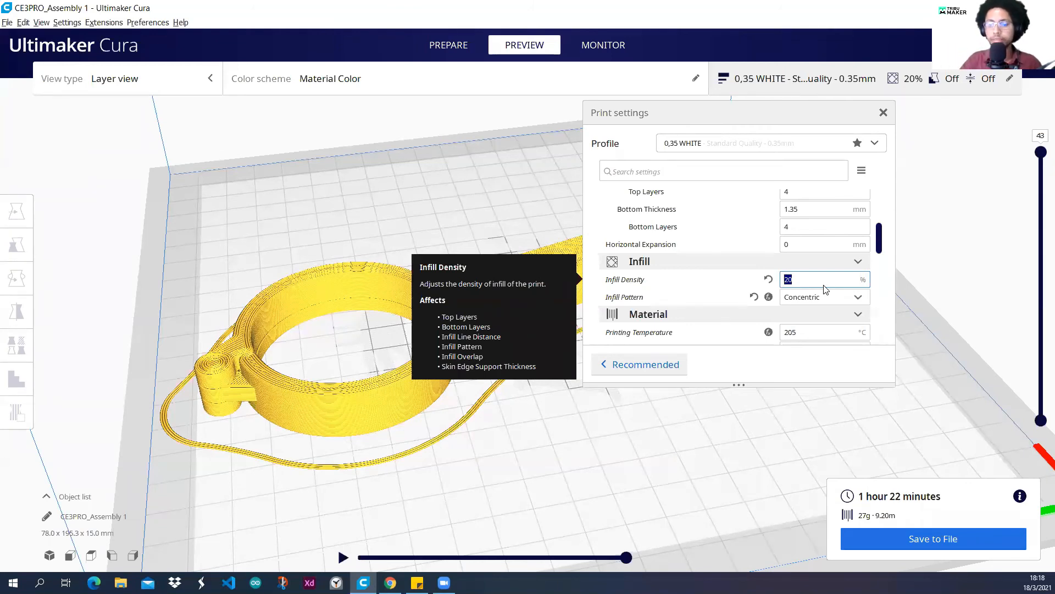
{"action": "type", "text": "80"}
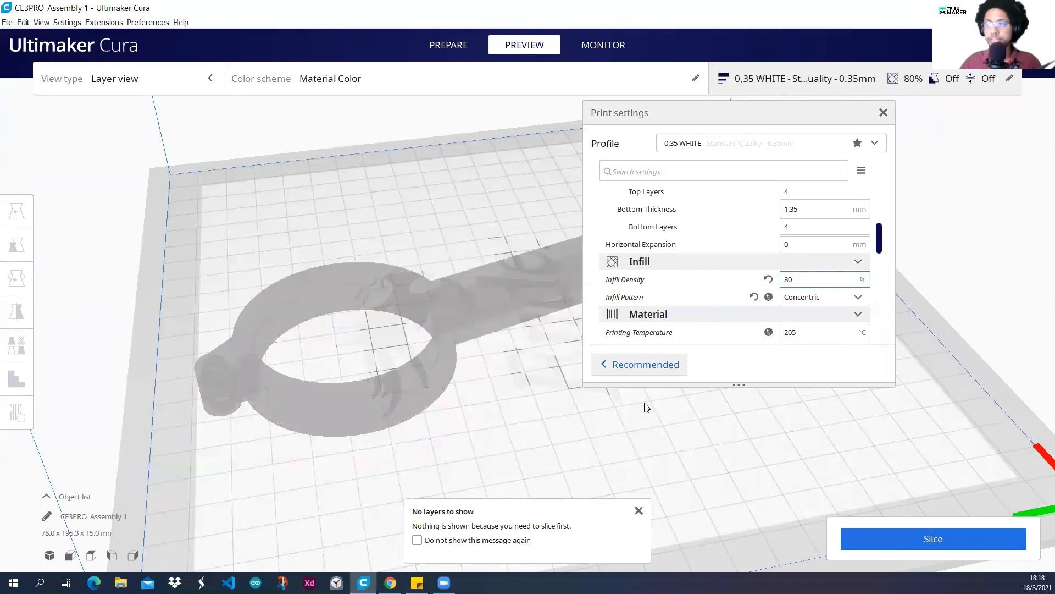
{"action": "left_click", "coordinate": [457, 48]}
{"action": "left_click", "coordinate": [513, 47]}
{"action": "left_click", "coordinate": [874, 539]}
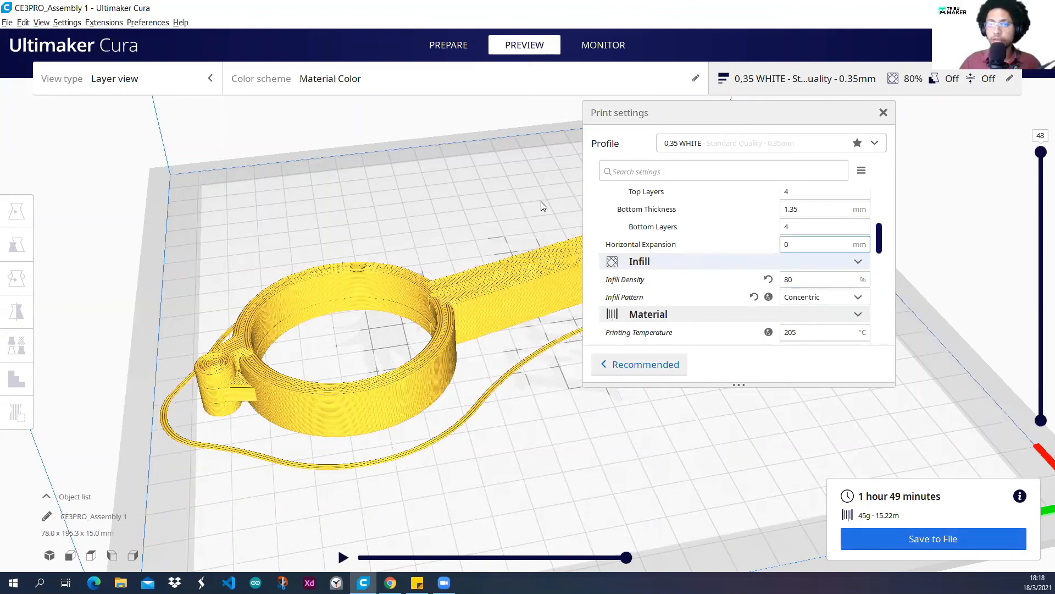
{"action": "mouse_move", "coordinate": [292, 283]}
{"action": "right_mouse_down"}
{"action": "mouse_move", "coordinate": [305, 275]}
{"action": "mouse_move", "coordinate": [290, 268]}
{"action": "right_mouse_up"}
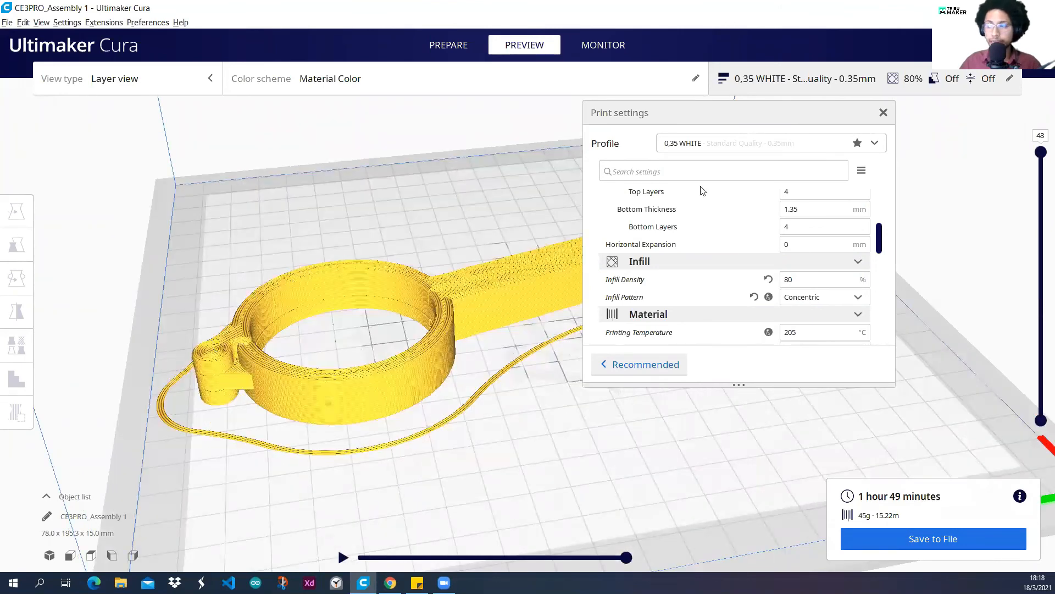
Change the infill pattern to Lines and reslice the model.
{"action": "left_click", "coordinate": [815, 300]}
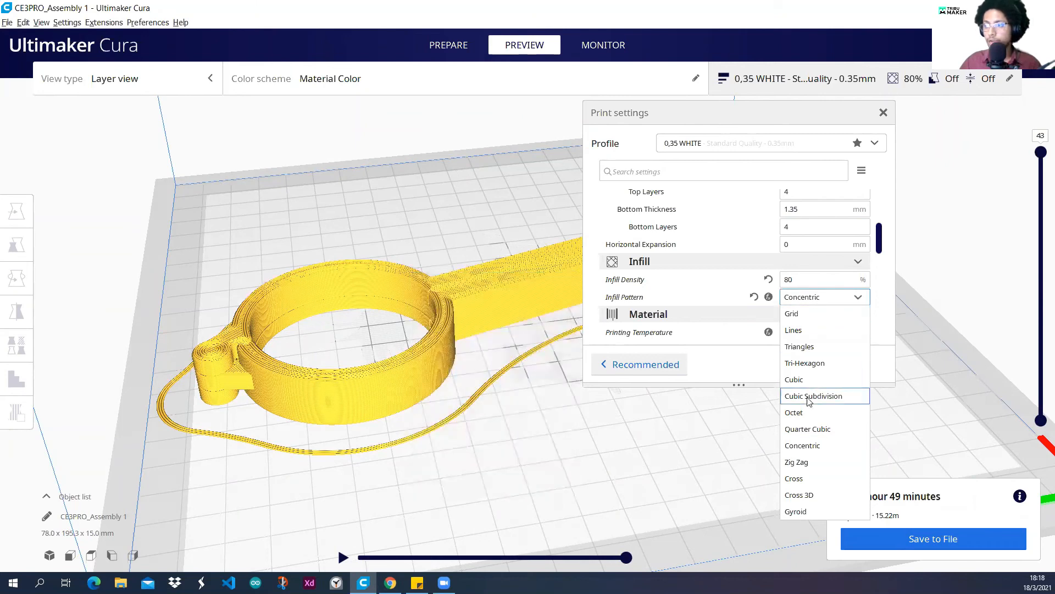
{"action": "left_click", "coordinate": [803, 335]}
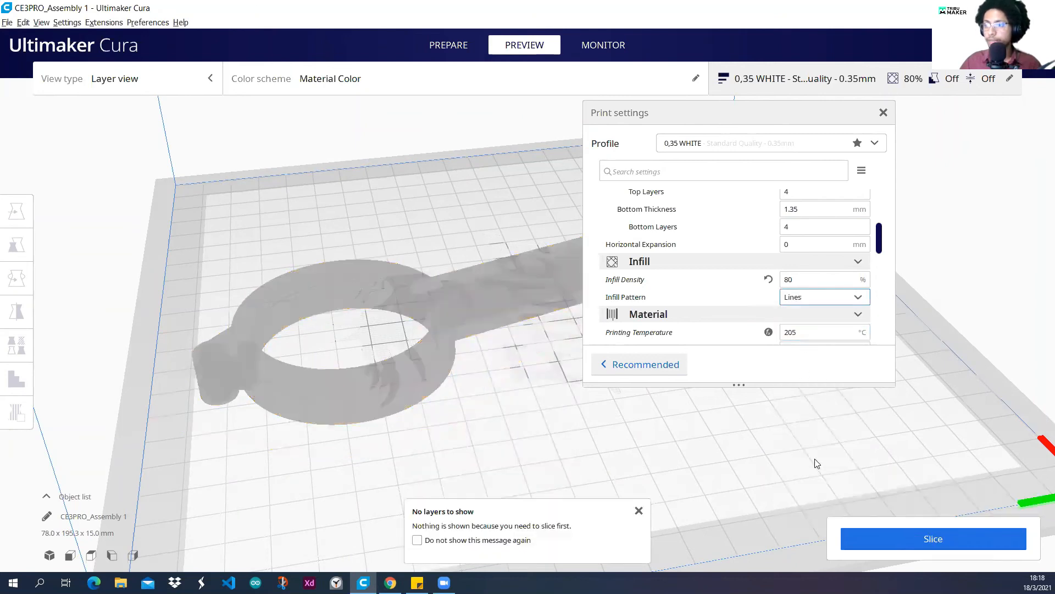
{"action": "left_click", "coordinate": [873, 534]}
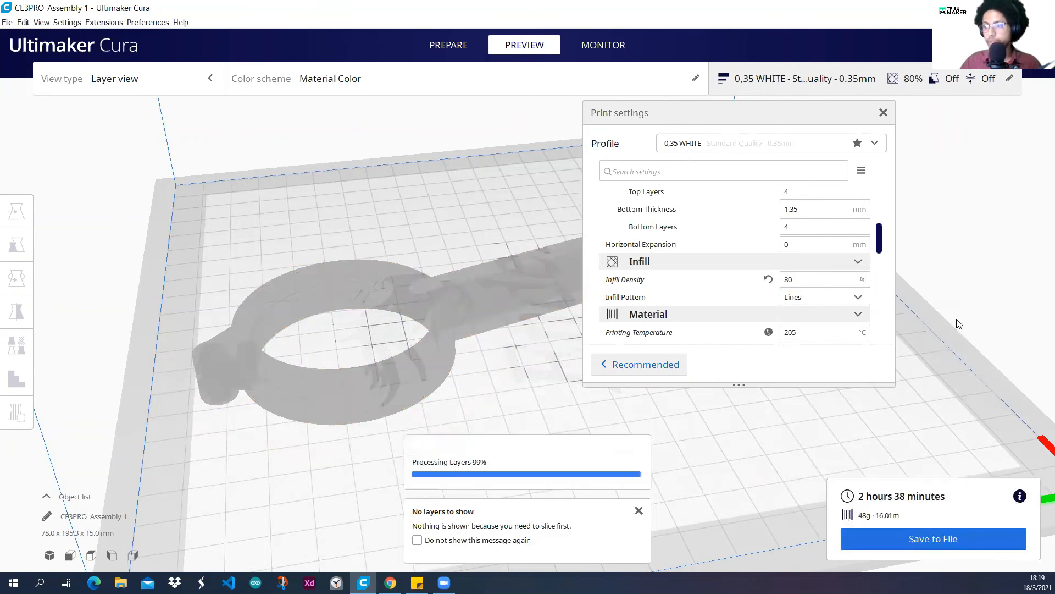
Lower the layer preview to layer 37 and examine the line infill inside the handle and ring.
{"action": "middle_click_drag", "start_coordinate": [515, 406], "coordinate": [397, 446]}
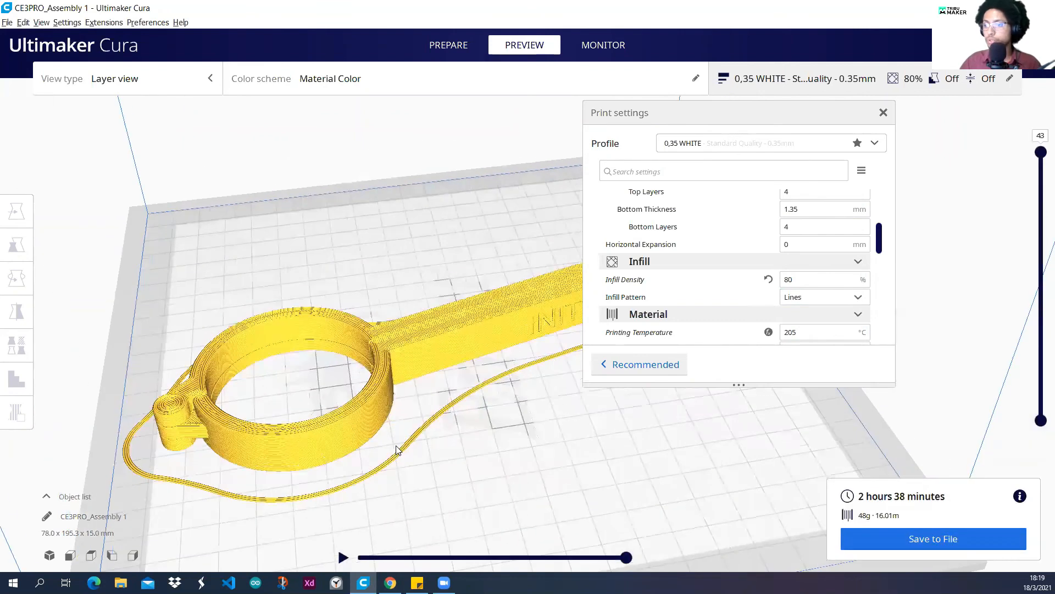
{"action": "middle_click_drag", "start_coordinate": [509, 426], "coordinate": [493, 392]}
{"action": "mouse_move", "coordinate": [1040, 153]}
{"action": "left_mouse_down"}
{"action": "mouse_move", "coordinate": [1040, 414]}
{"action": "mouse_move", "coordinate": [1040, 152]}
{"action": "left_mouse_up"}
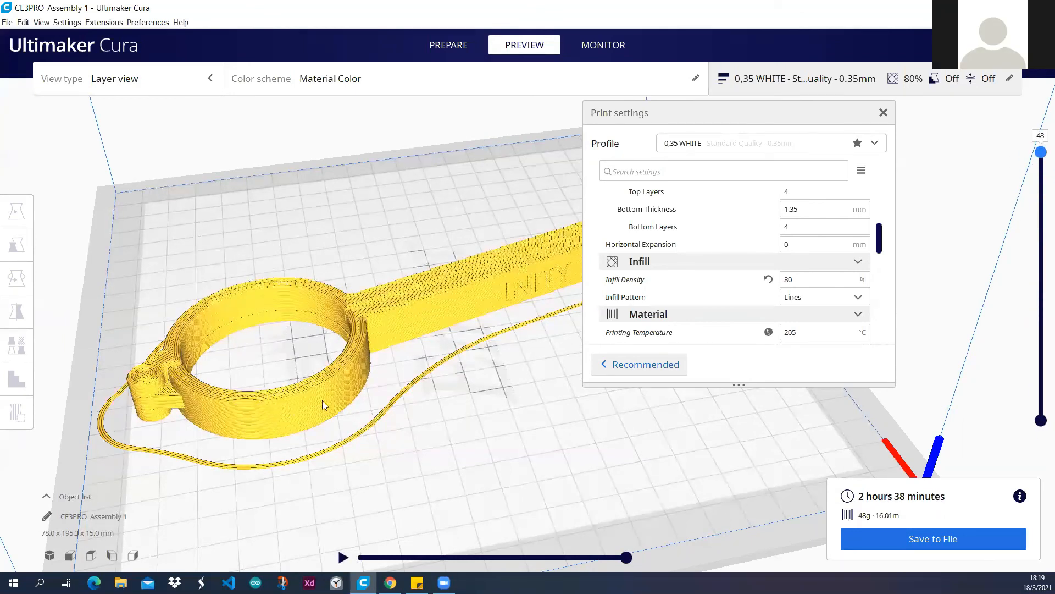
{"action": "scroll", "coordinate": [322, 400], "scroll_direction": "up", "scroll_amount": 3}
{"action": "scroll", "coordinate": [356, 328], "scroll_direction": "up", "scroll_amount": 3}
{"action": "left_click_drag", "start_coordinate": [1041, 153], "coordinate": [1029, 258]}
{"action": "left_click_drag", "start_coordinate": [1023, 323], "coordinate": [1011, 243]}
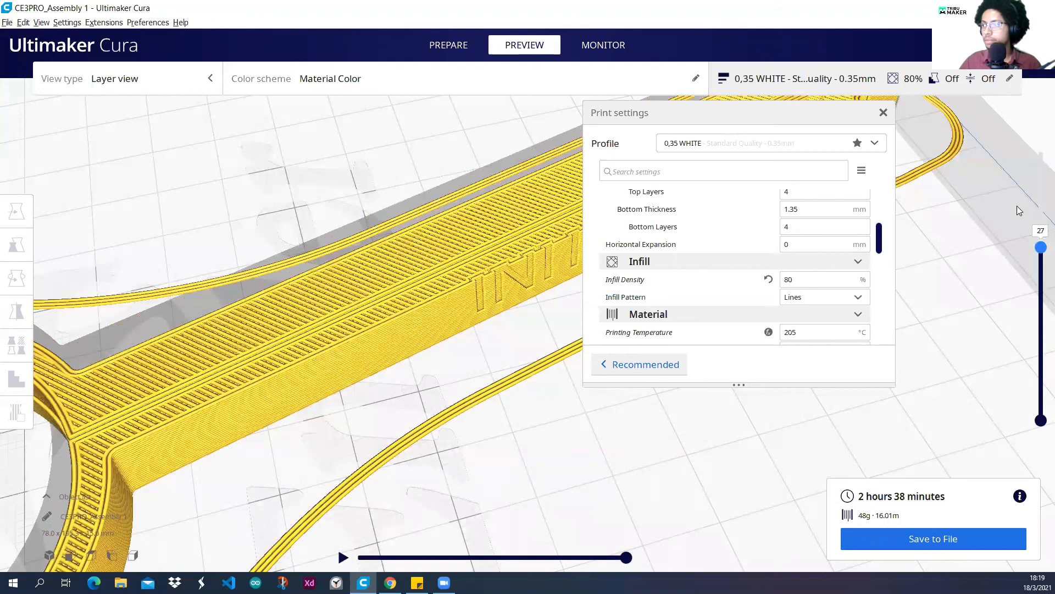
{"action": "left_click_drag", "start_coordinate": [1017, 206], "coordinate": [1018, 191]}
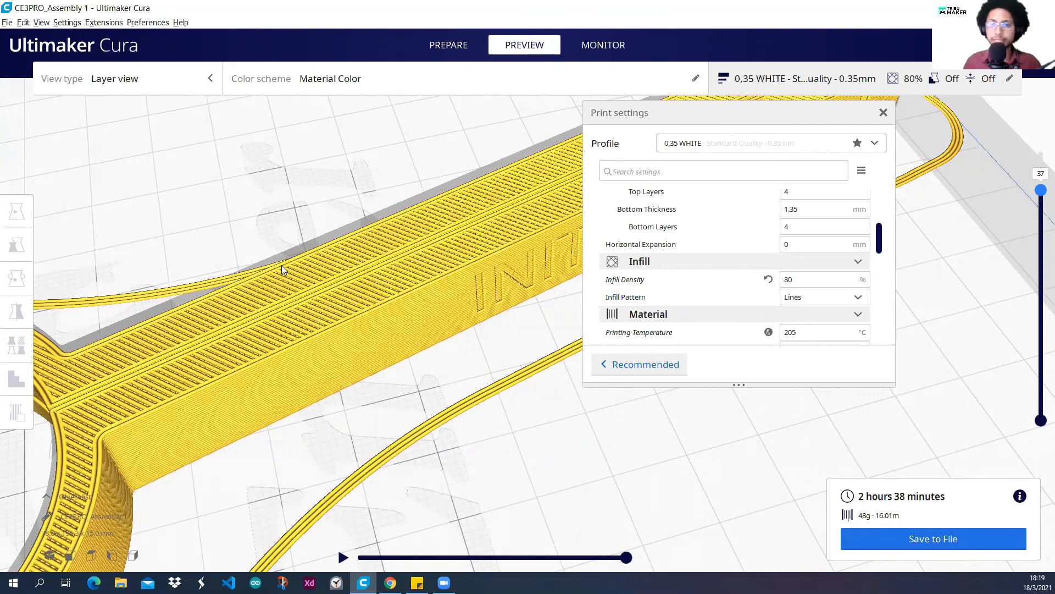
{"action": "scroll", "coordinate": [294, 266], "scroll_direction": "down", "scroll_amount": 3}
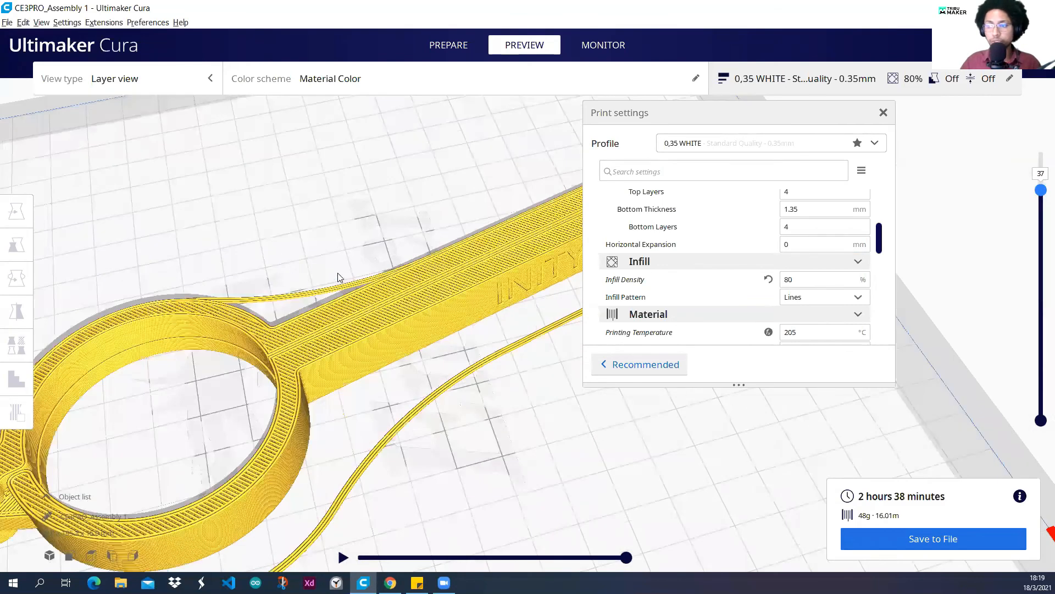
{"action": "scroll", "coordinate": [302, 293], "scroll_direction": "down", "scroll_amount": 2}
{"action": "middle_click_drag", "start_coordinate": [303, 292], "coordinate": [257, 337]}
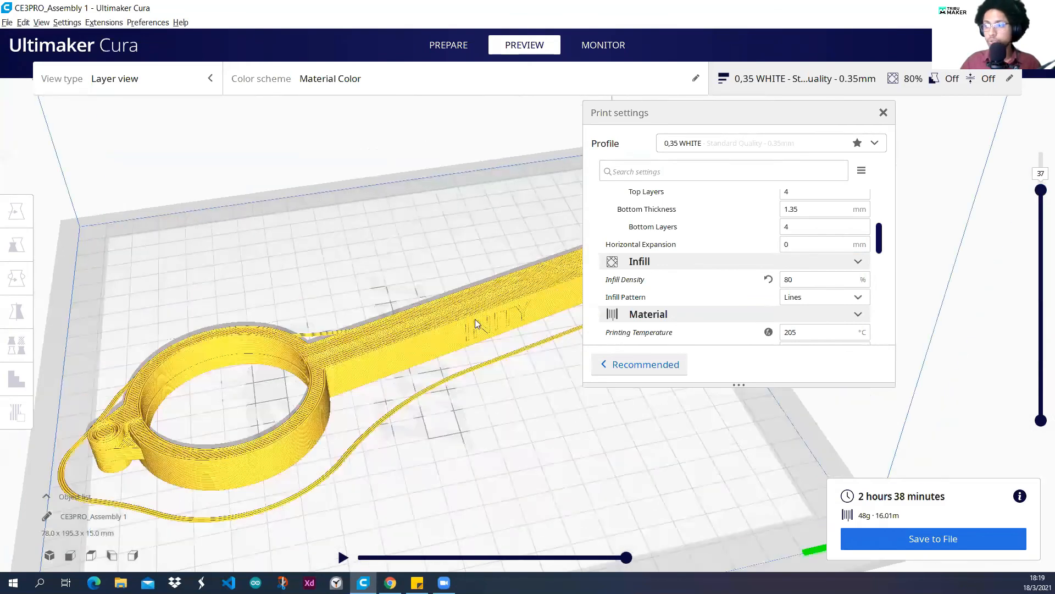
Save the sliced model as the G-code file CE3PRO_Assembly 1 in the Descargas folder.
{"action": "left_click", "coordinate": [898, 542]}
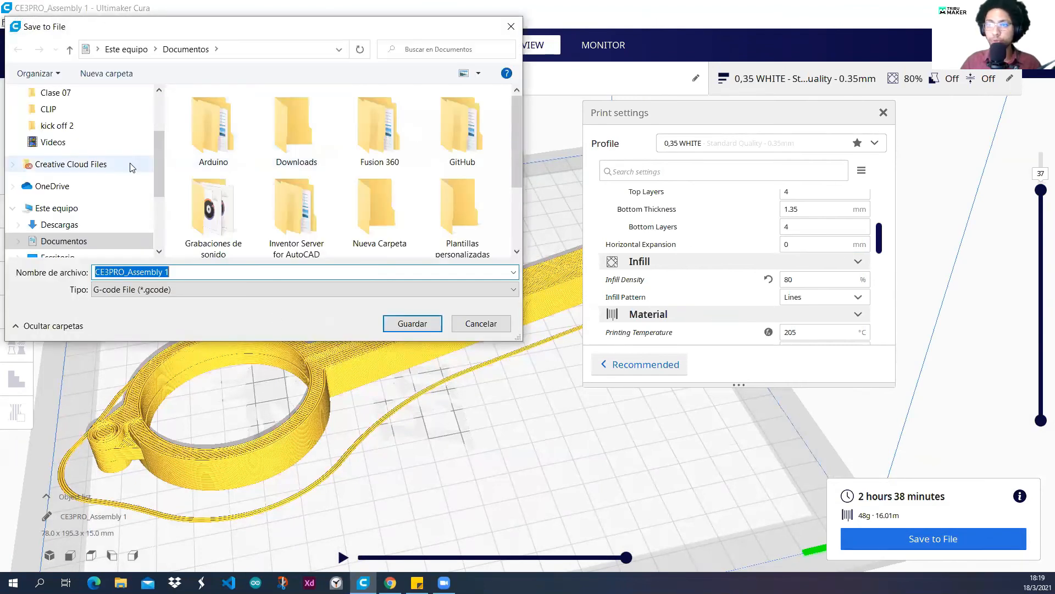
{"action": "scroll", "coordinate": [110, 171], "scroll_direction": "up", "scroll_amount": 2}
{"action": "left_click", "coordinate": [60, 138]}
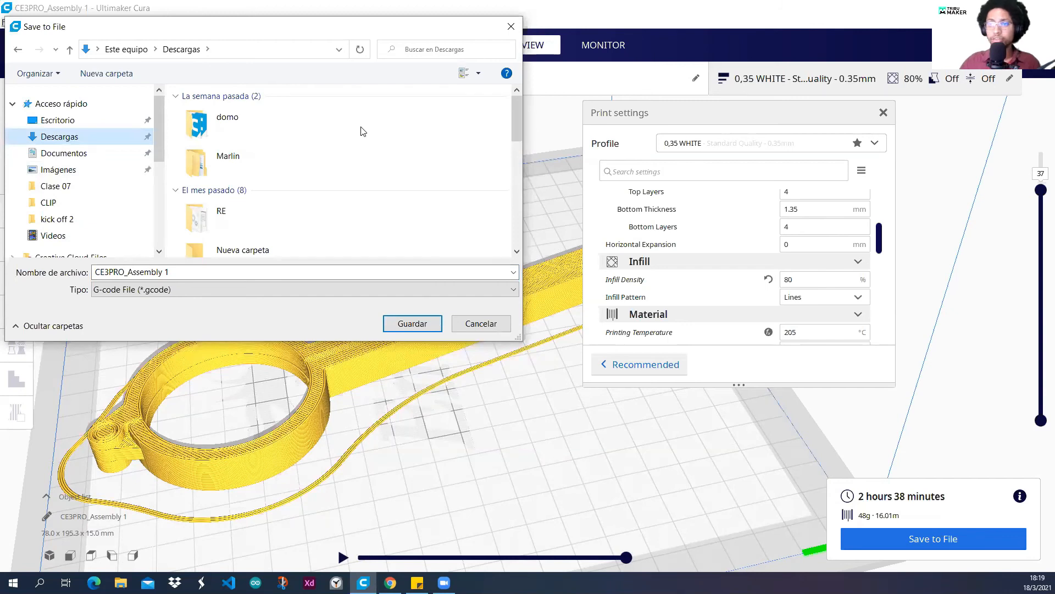
{"action": "left_click", "coordinate": [75, 137]}
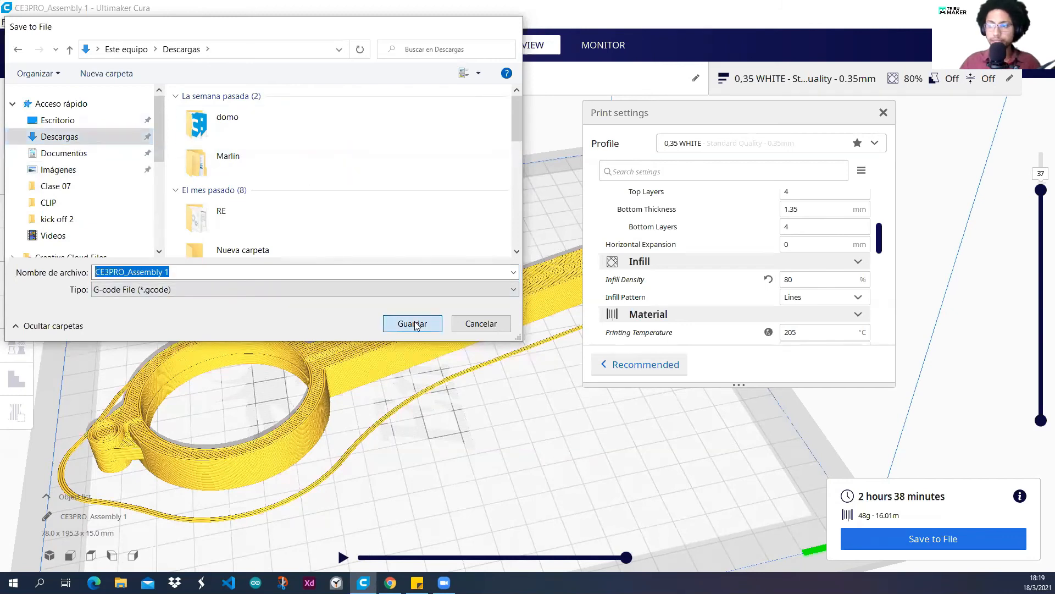
{"action": "left_click", "coordinate": [412, 323]}
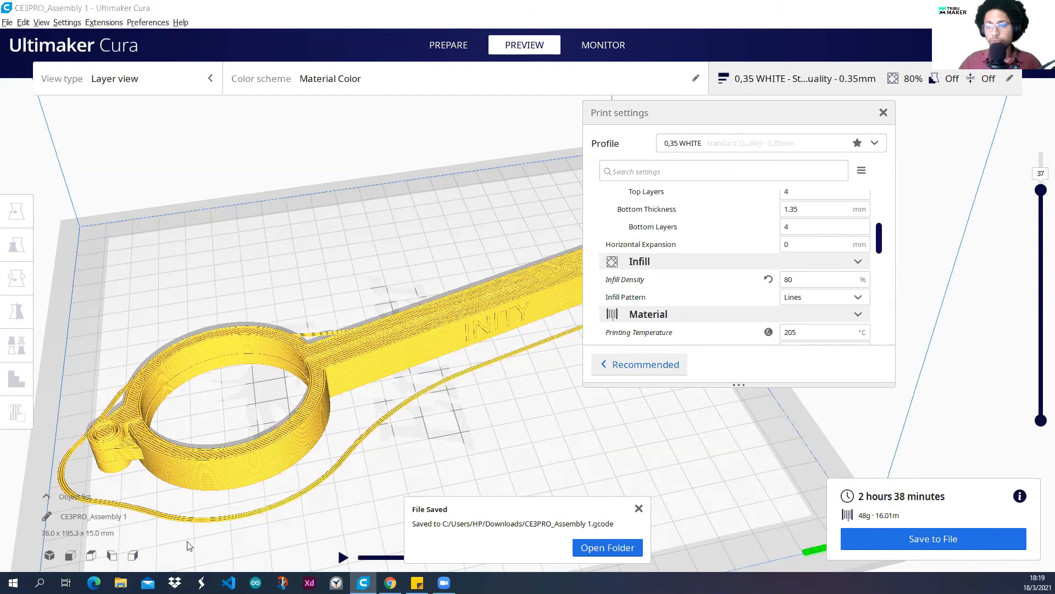
Switch to File Explorer to check for CE3PRO_Assembly 1.gcode among the recent files, and return to Ultimaker Cura.
{"action": "left_click", "coordinate": [121, 583]}
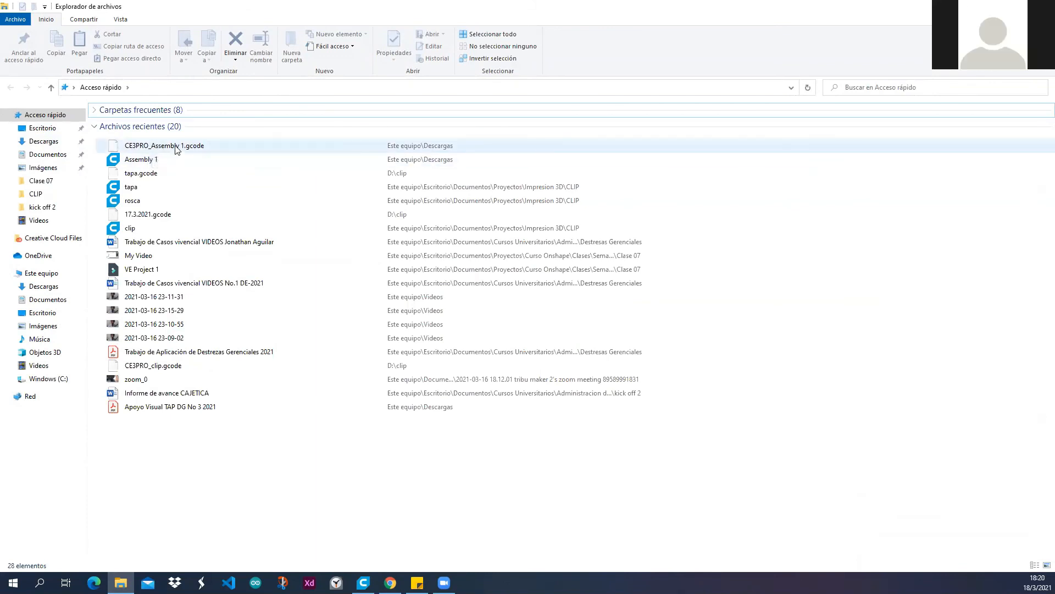
{"action": "key", "text": "alt+Tab"}
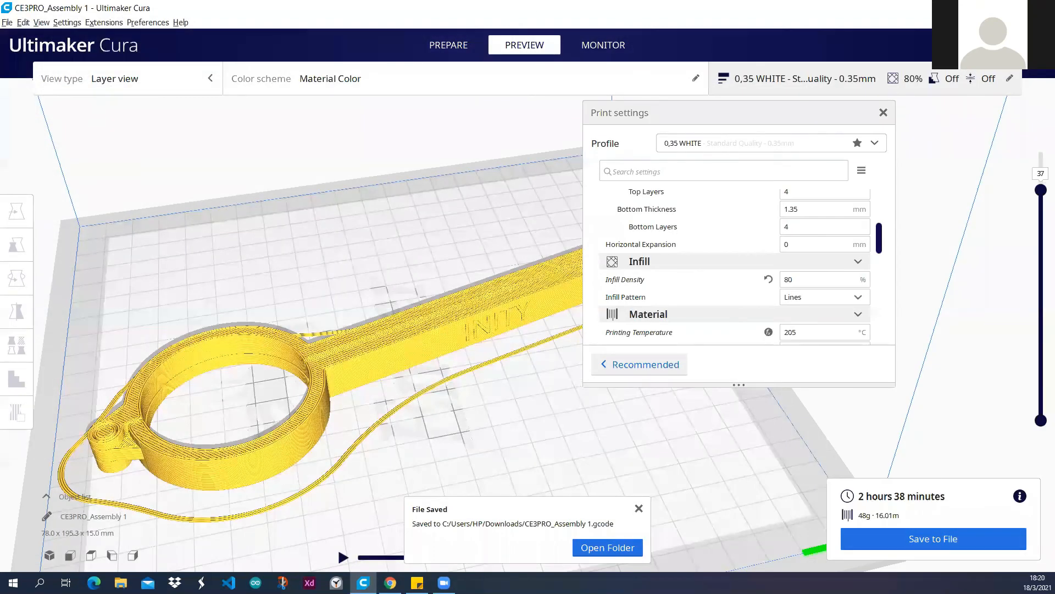
{"action": "key", "text": "alt+Tab"}
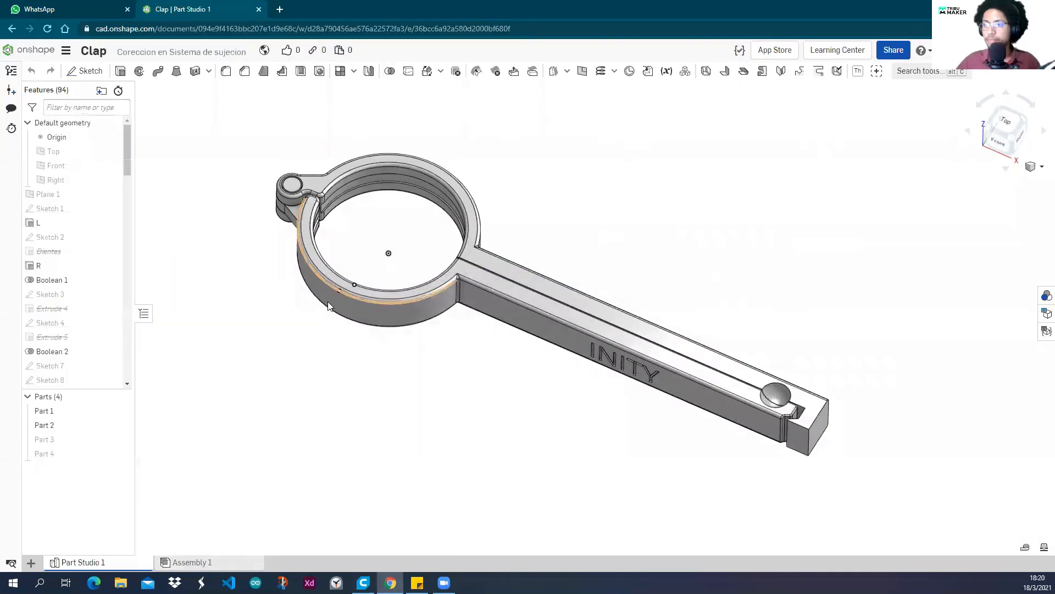
{"action": "key", "text": "alt+Tab"}
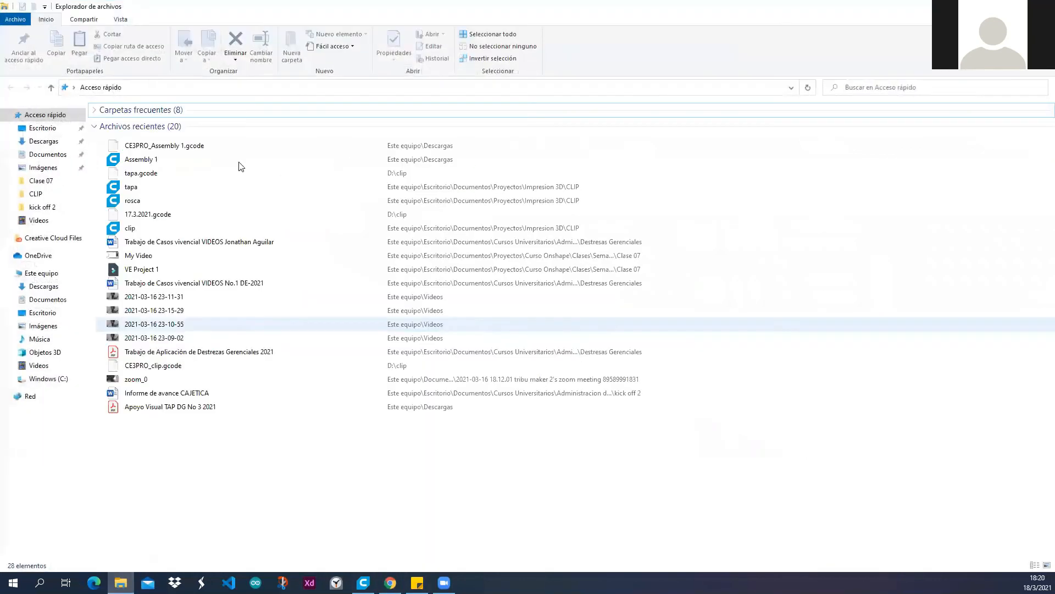
{"action": "left_click", "coordinate": [43, 128]}
{"action": "key", "text": "alt+Tab"}
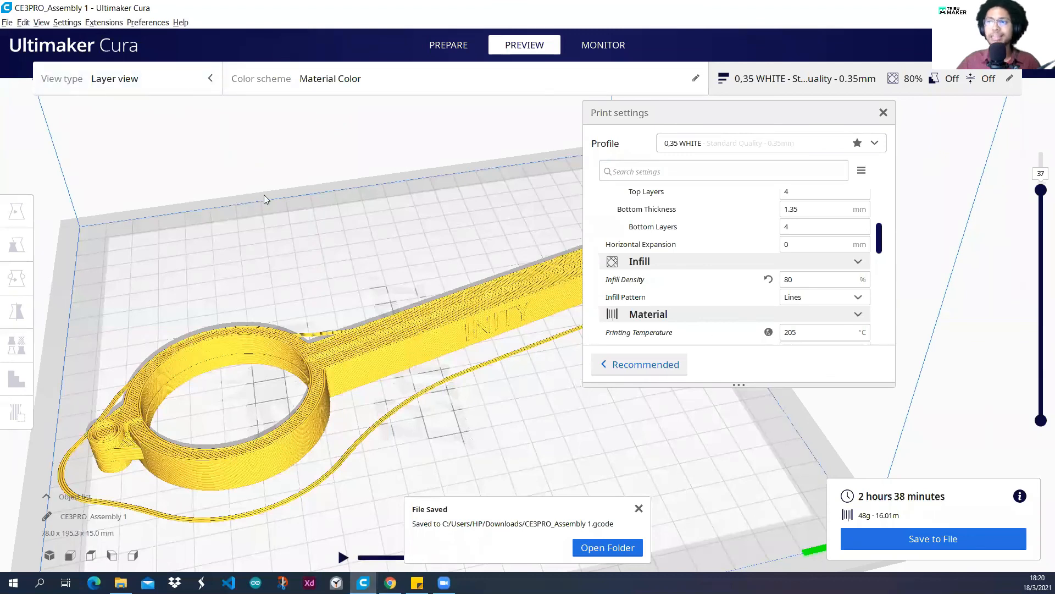
Close the print settings, return to the Prepare stage and open the list of preset printers to review the available machines.
{"action": "left_click", "coordinate": [883, 113]}
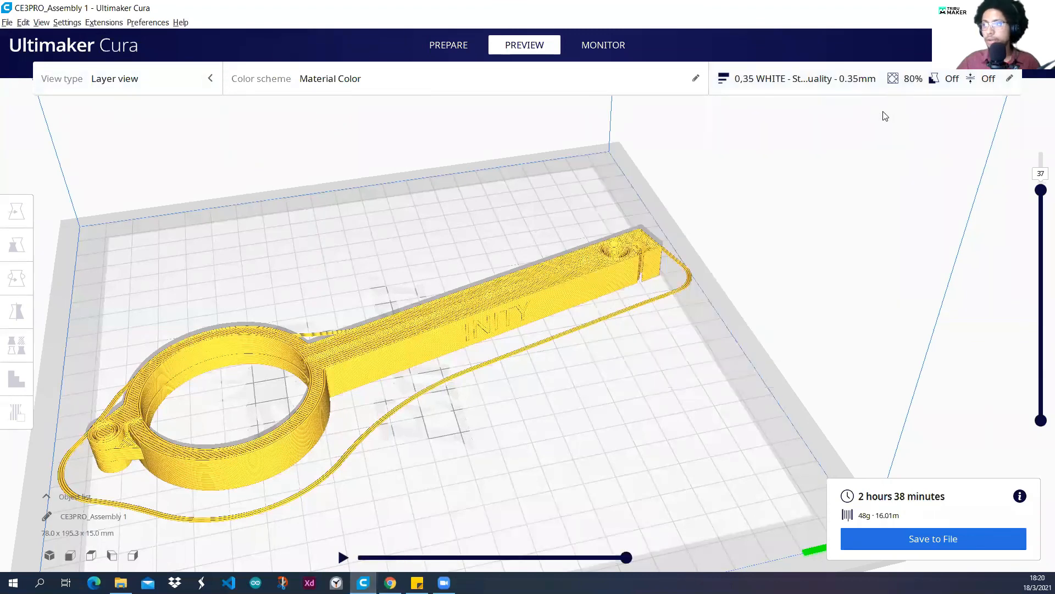
{"action": "left_click", "coordinate": [449, 42]}
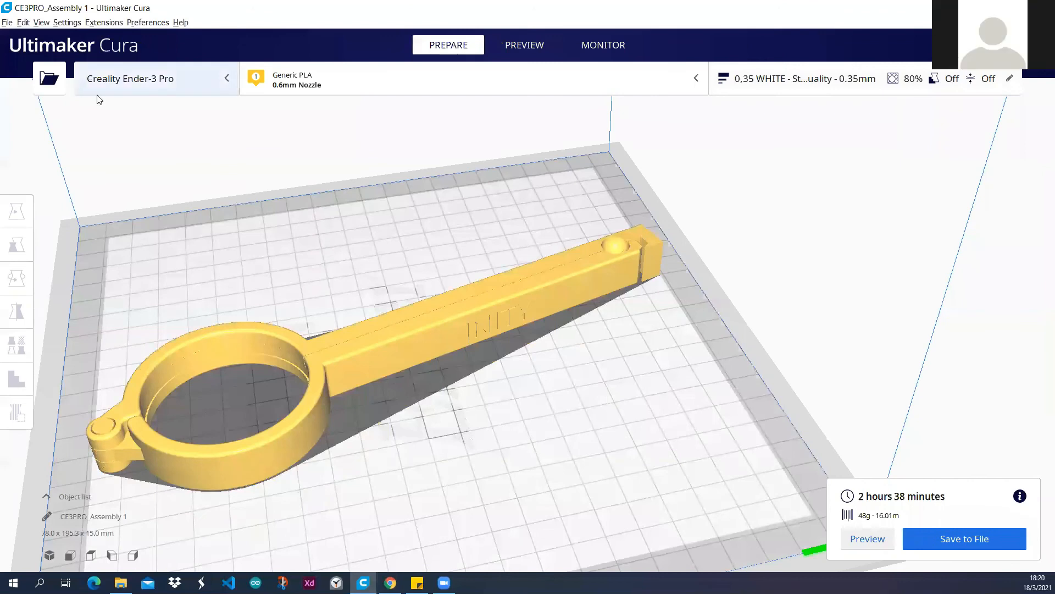
{"action": "left_click", "coordinate": [138, 84]}
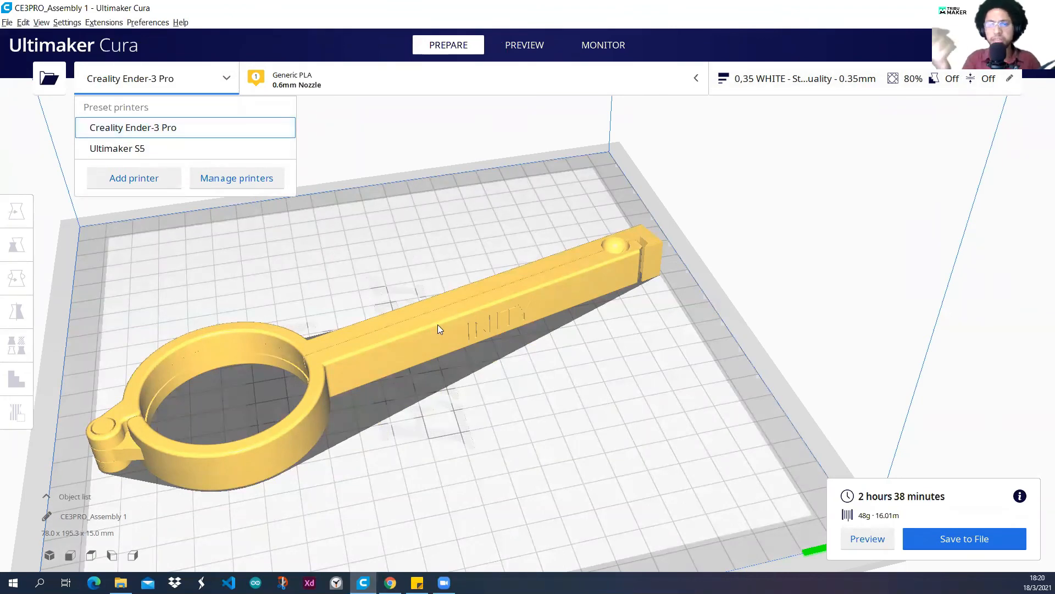
{"action": "scroll", "coordinate": [452, 301], "scroll_direction": "down", "scroll_amount": 3}
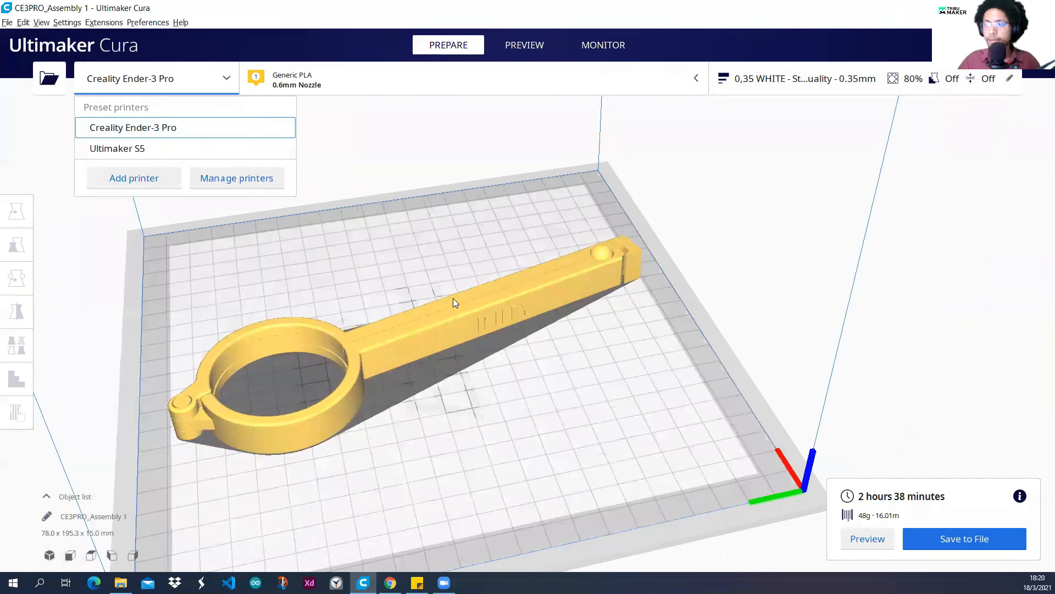
{"action": "scroll", "coordinate": [367, 319], "scroll_direction": "down", "scroll_amount": 2}
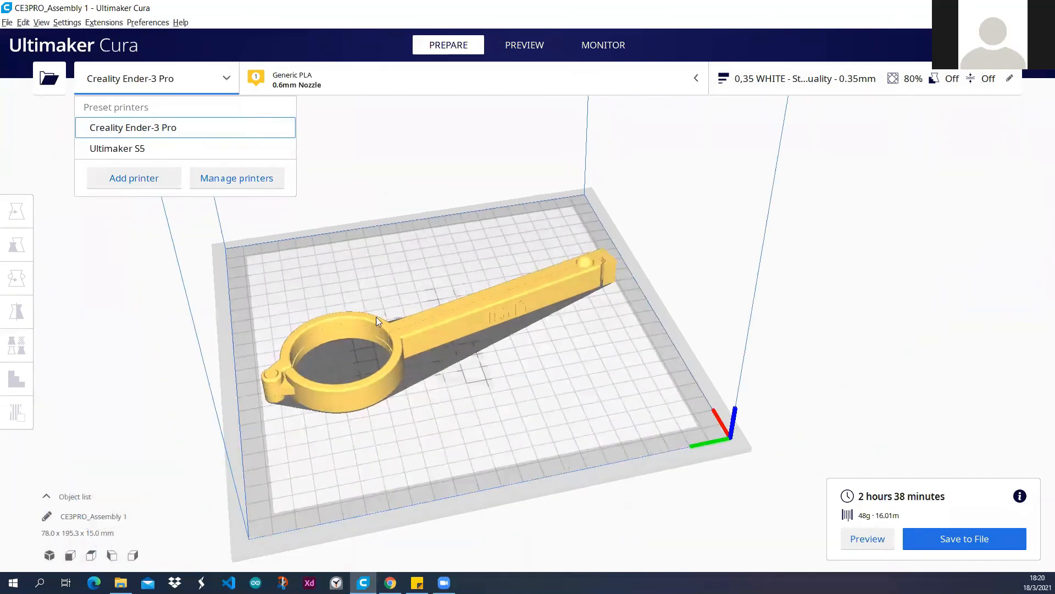
Close the printer list and view the model on the build plate from a different angle.
{"action": "scroll", "coordinate": [389, 303], "scroll_direction": "up", "scroll_amount": 3}
{"action": "scroll", "coordinate": [389, 303], "scroll_direction": "down", "scroll_amount": 2}
{"action": "left_click", "coordinate": [348, 291]}
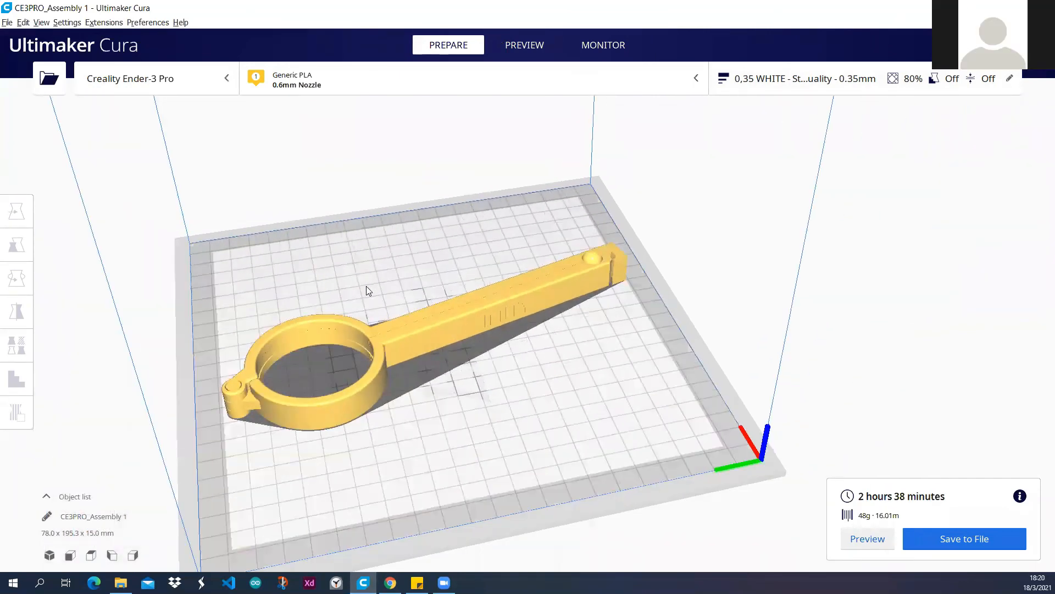
{"action": "right_click_drag", "start_coordinate": [366, 286], "coordinate": [394, 266]}
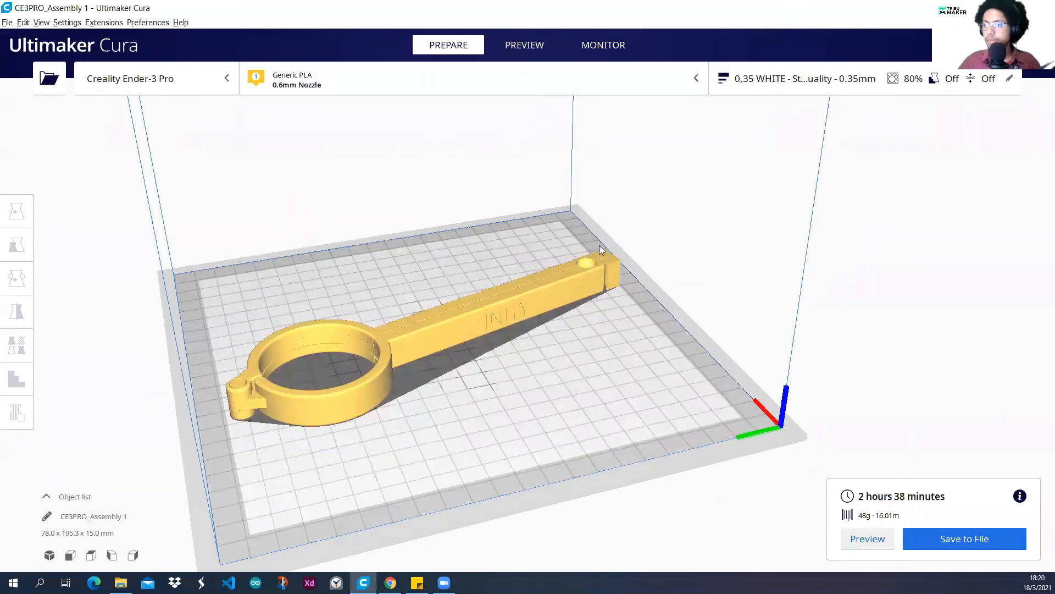
{"action": "right_click_drag", "start_coordinate": [601, 242], "coordinate": [758, 159]}
Switch from Ultimaker Cura to Onshape in the browser and leave the Clap document for the My Onshape documents list.
{"action": "left_click", "coordinate": [121, 583]}
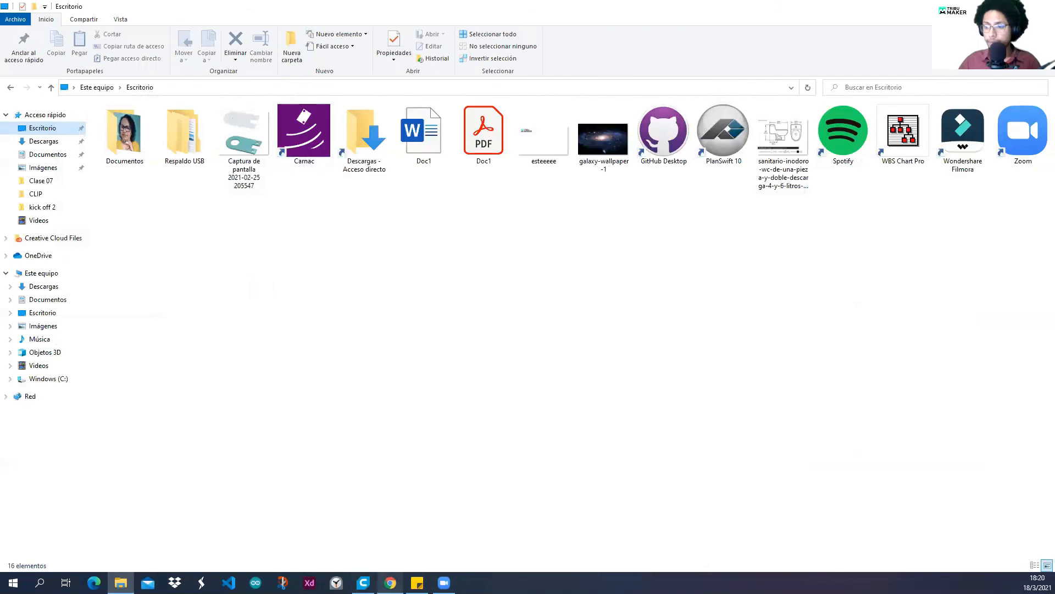
{"action": "left_click", "coordinate": [390, 582]}
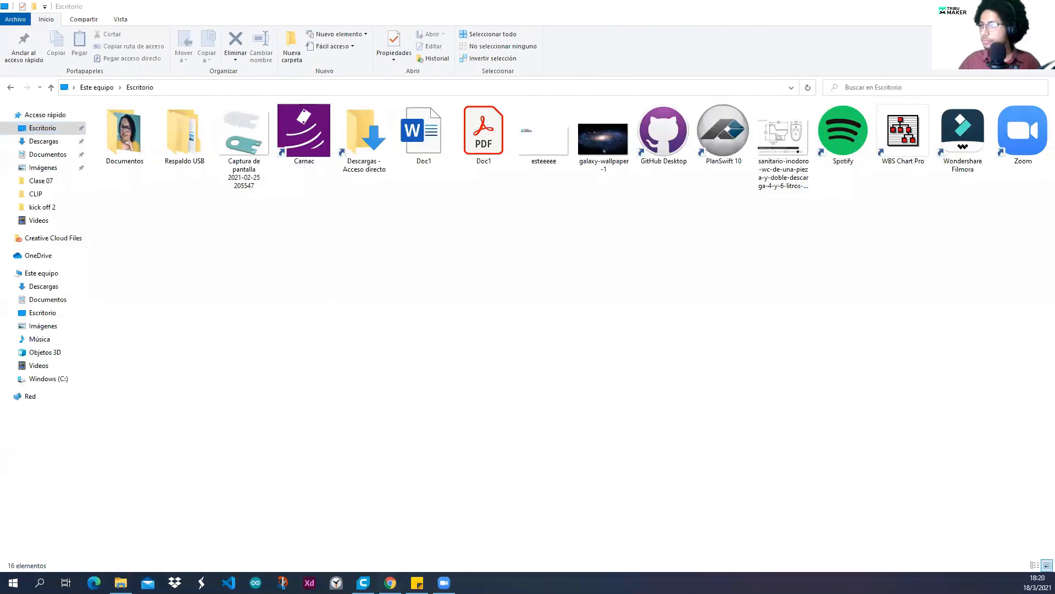
{"action": "right_click_drag", "start_coordinate": [314, 345], "coordinate": [335, 357]}
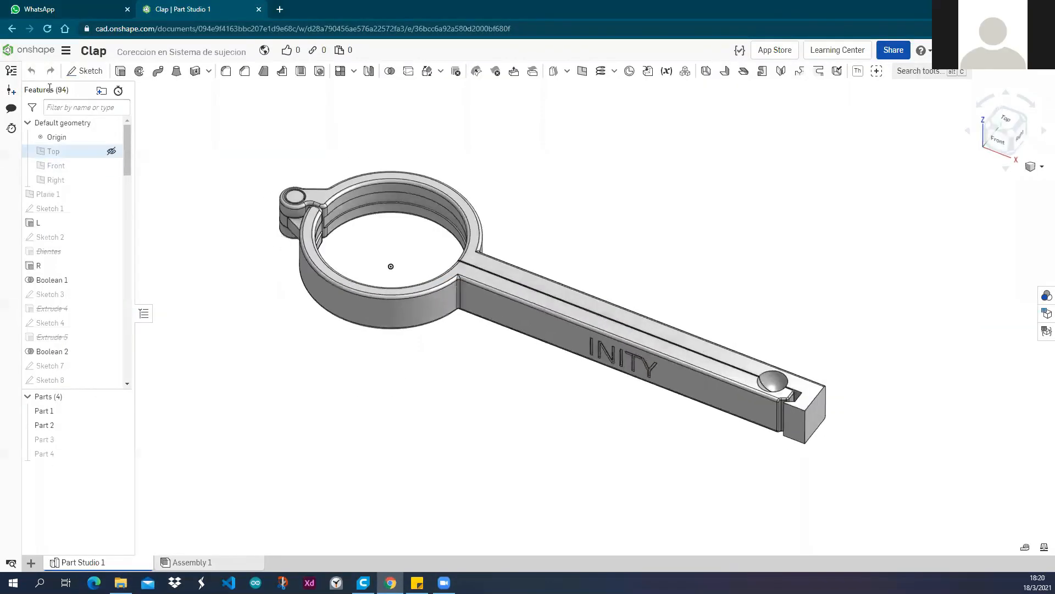
{"action": "left_click", "coordinate": [33, 50]}
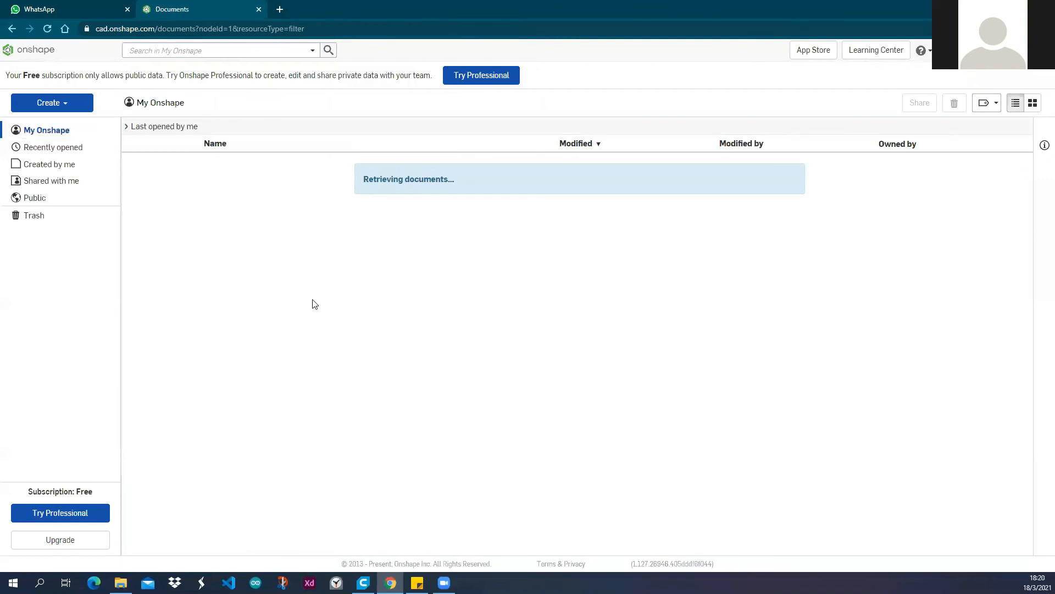
Open the Ensamble_01 document from the Clases folder.
{"action": "scroll", "coordinate": [312, 300], "scroll_direction": "down", "scroll_amount": 2}
{"action": "left_click", "coordinate": [312, 300]}
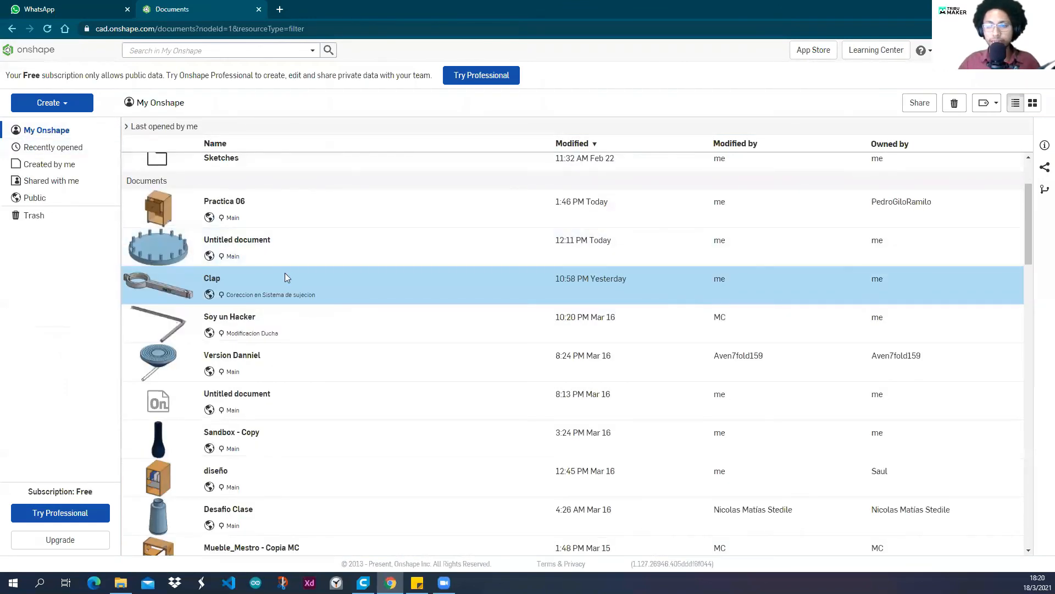
{"action": "scroll", "coordinate": [229, 321], "scroll_direction": "up", "scroll_amount": 2}
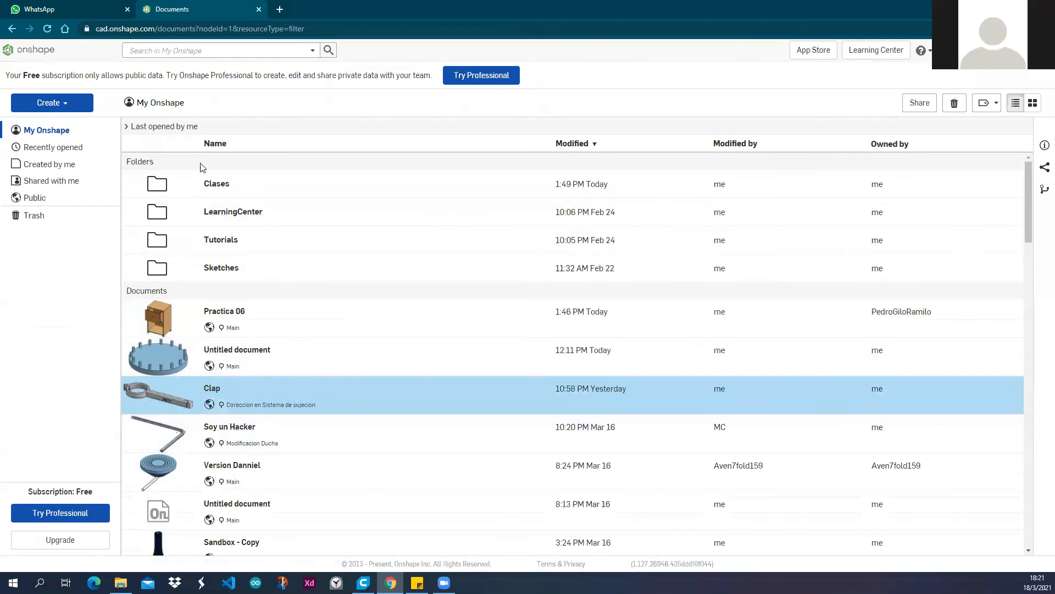
{"action": "left_click", "coordinate": [216, 184]}
{"action": "left_click", "coordinate": [224, 165]}
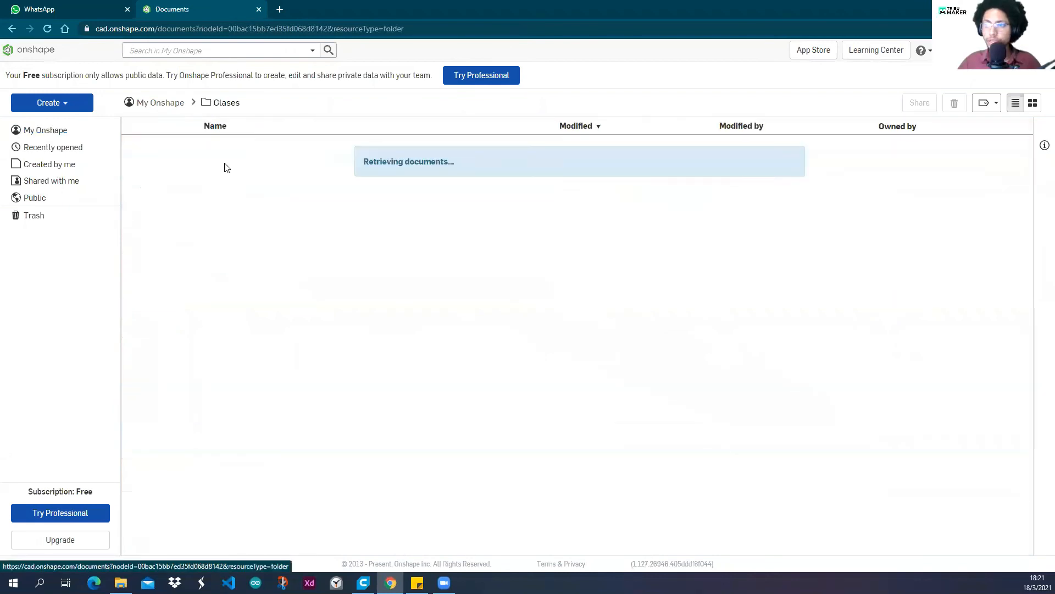
{"action": "left_click", "coordinate": [249, 234]}
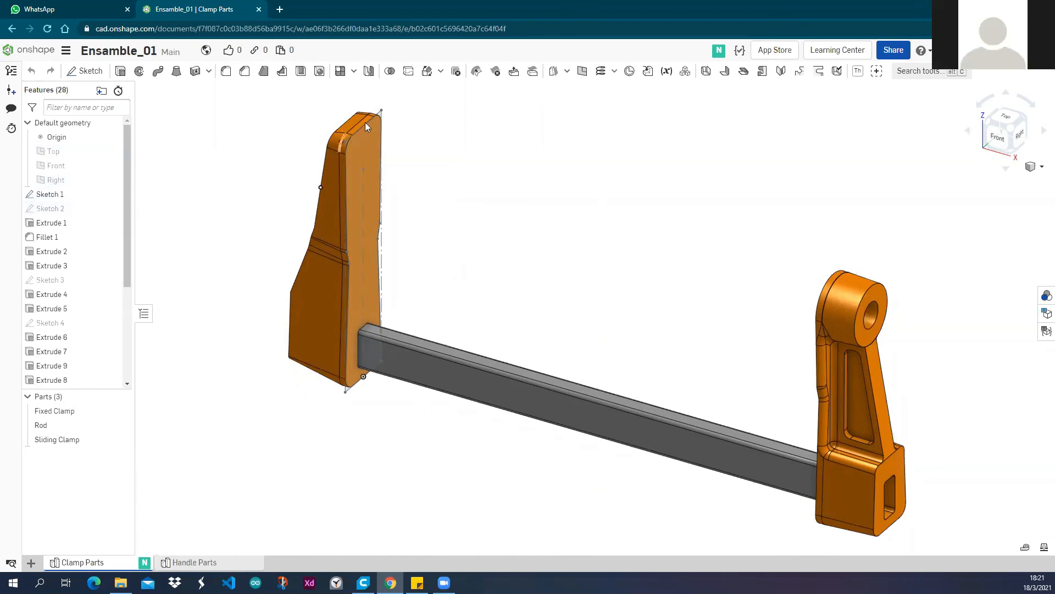
Hide Sketch 1 in the Clamp Parts studio so only the clamp solids are displayed.
{"action": "left_click", "coordinate": [116, 194]}
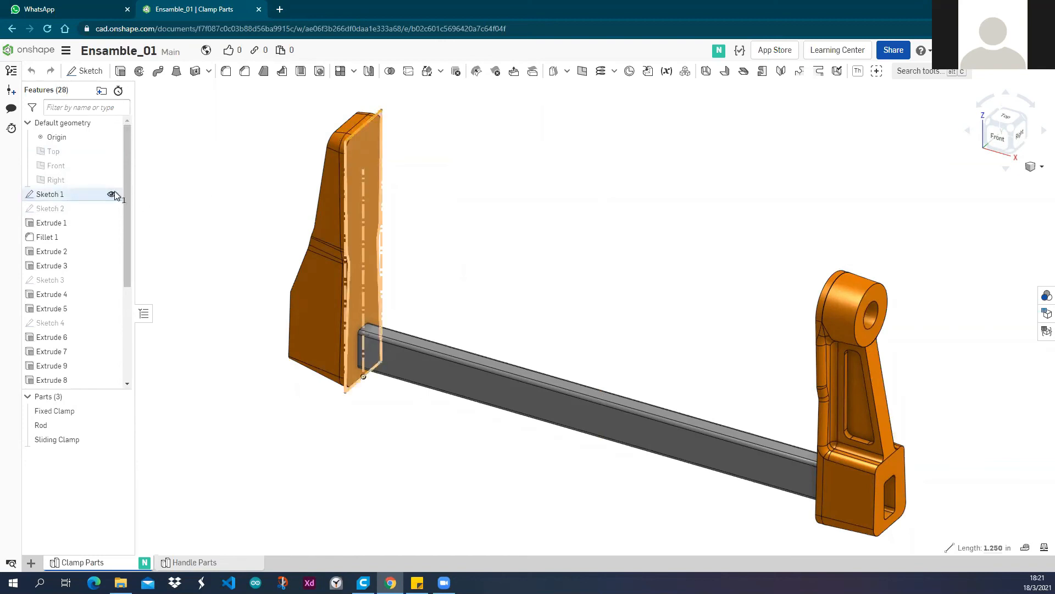
{"action": "left_click", "coordinate": [111, 194]}
{"action": "scroll", "coordinate": [242, 223], "scroll_direction": "down", "scroll_amount": 3}
{"action": "right_click_drag", "start_coordinate": [242, 210], "coordinate": [230, 207]}
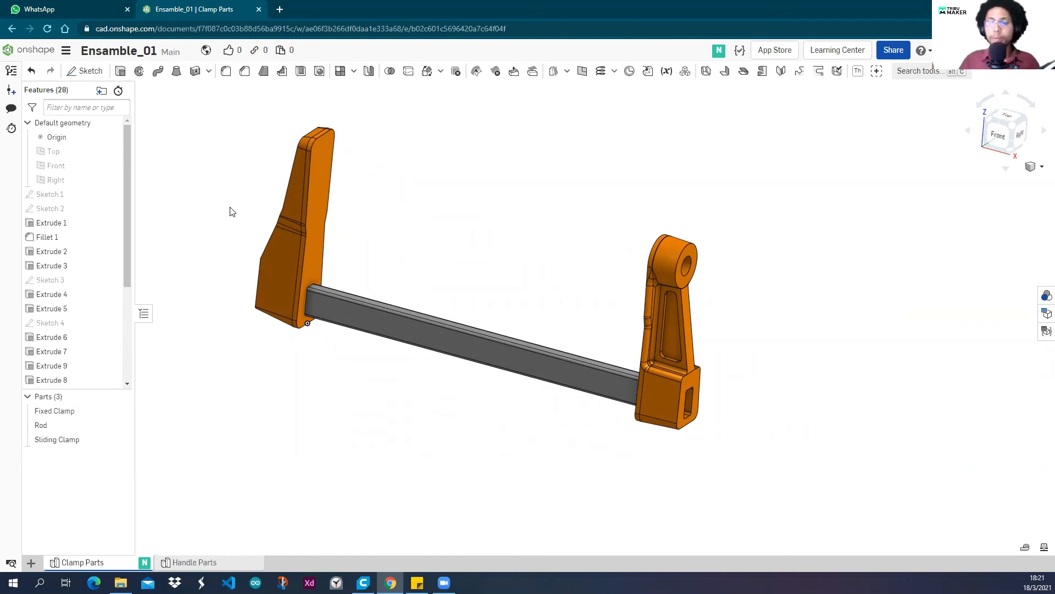
{"action": "right_click_drag", "start_coordinate": [229, 185], "coordinate": [234, 187]}
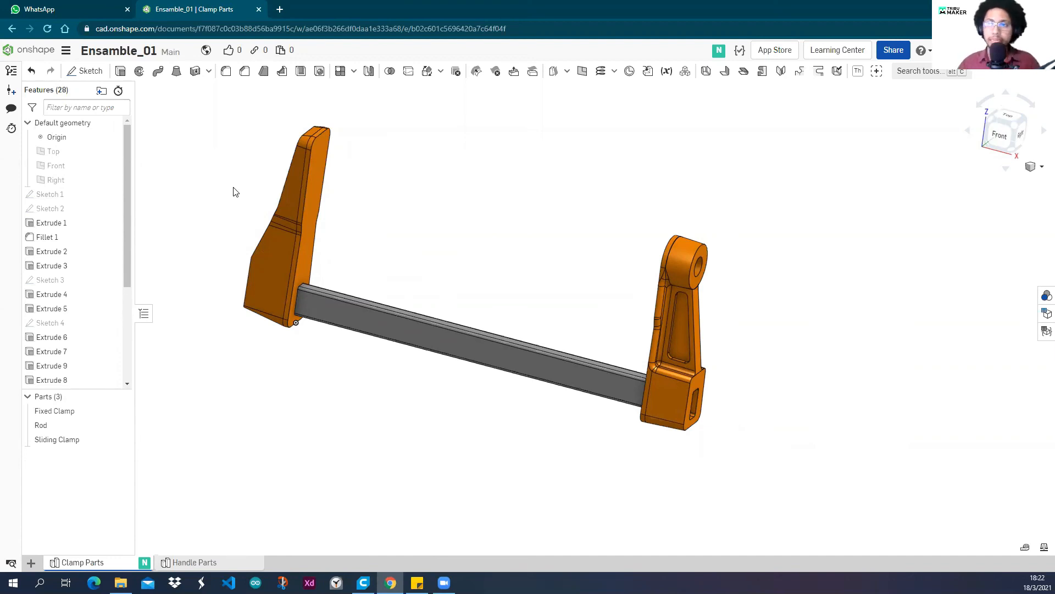
{"action": "right_click_drag", "start_coordinate": [200, 205], "coordinate": [215, 204]}
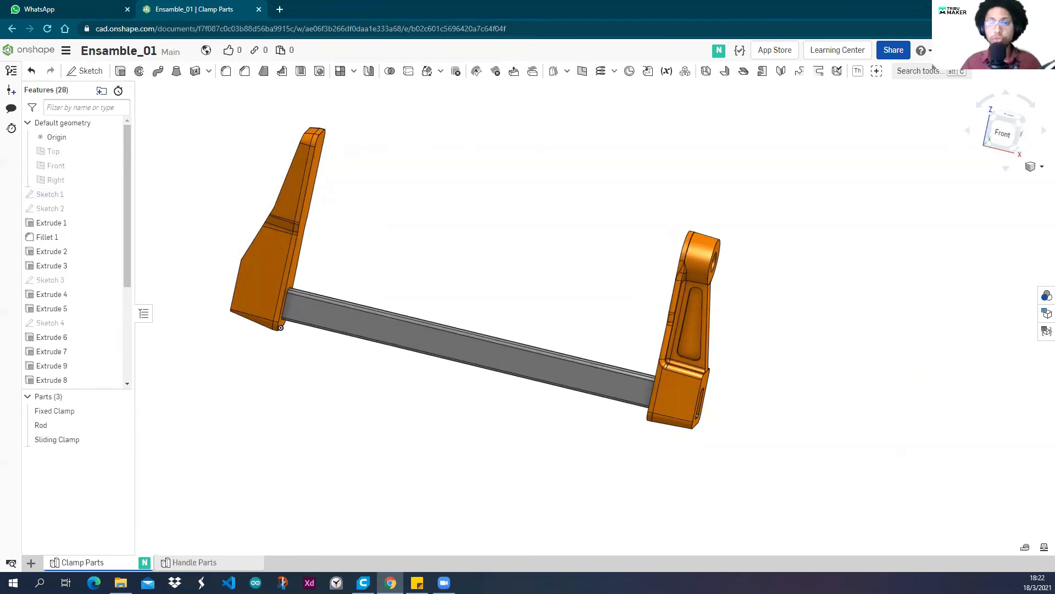
{"action": "right_click_drag", "start_coordinate": [195, 239], "coordinate": [200, 244]}
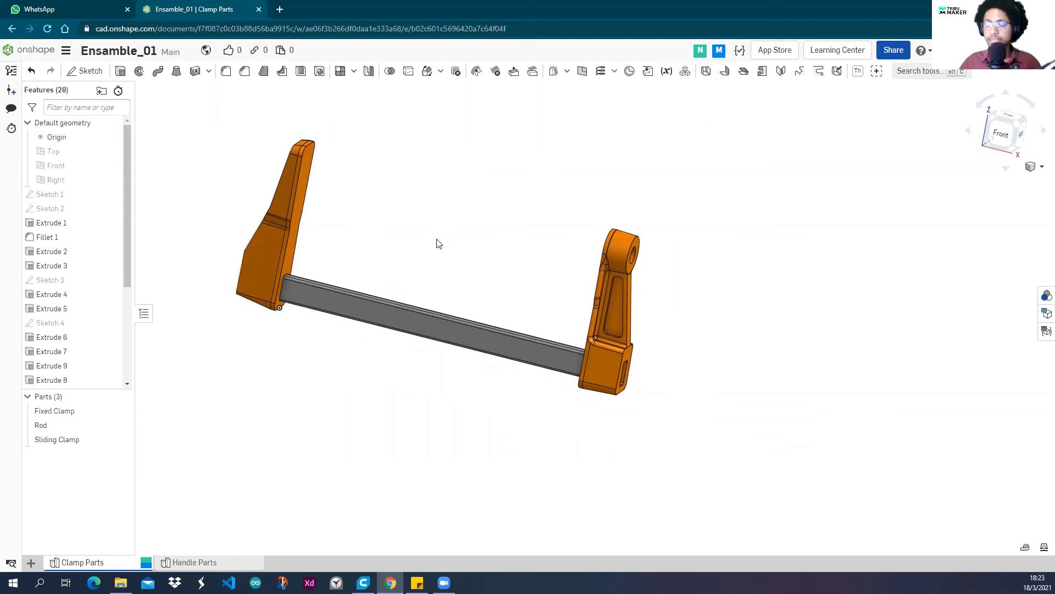
{"action": "middle_click_drag", "start_coordinate": [436, 240], "coordinate": [454, 246]}
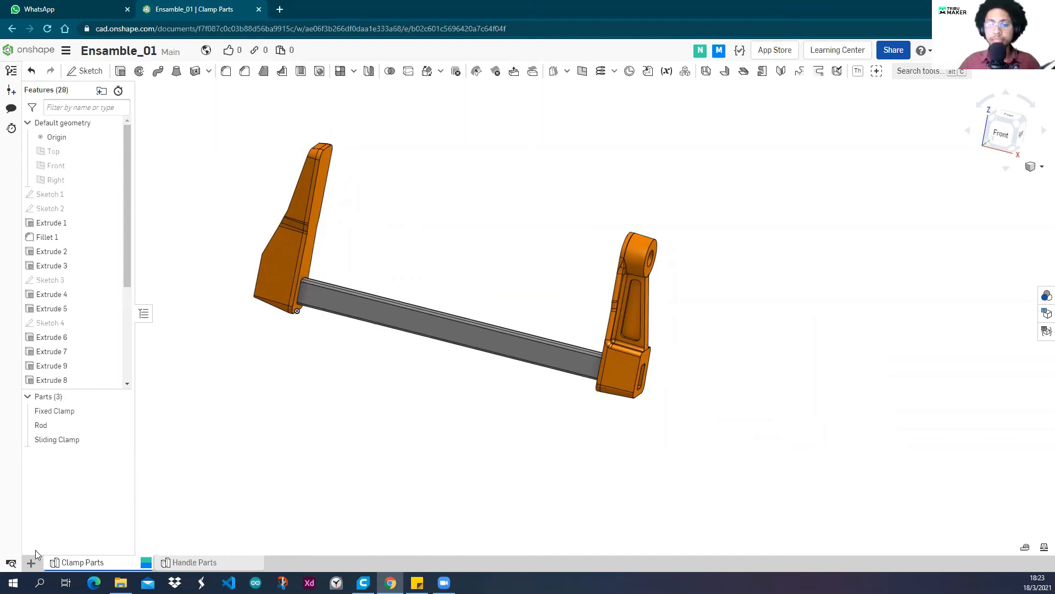
Create a new Part Studio in the Ensamble_01 document and delete it again.
{"action": "left_click", "coordinate": [32, 565]}
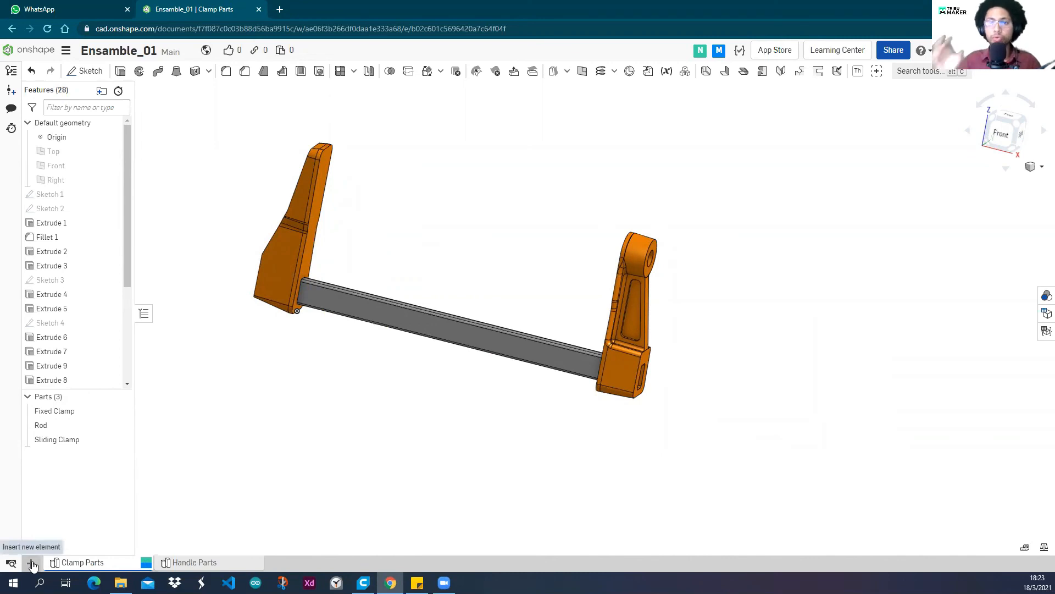
{"action": "left_click", "coordinate": [32, 565]}
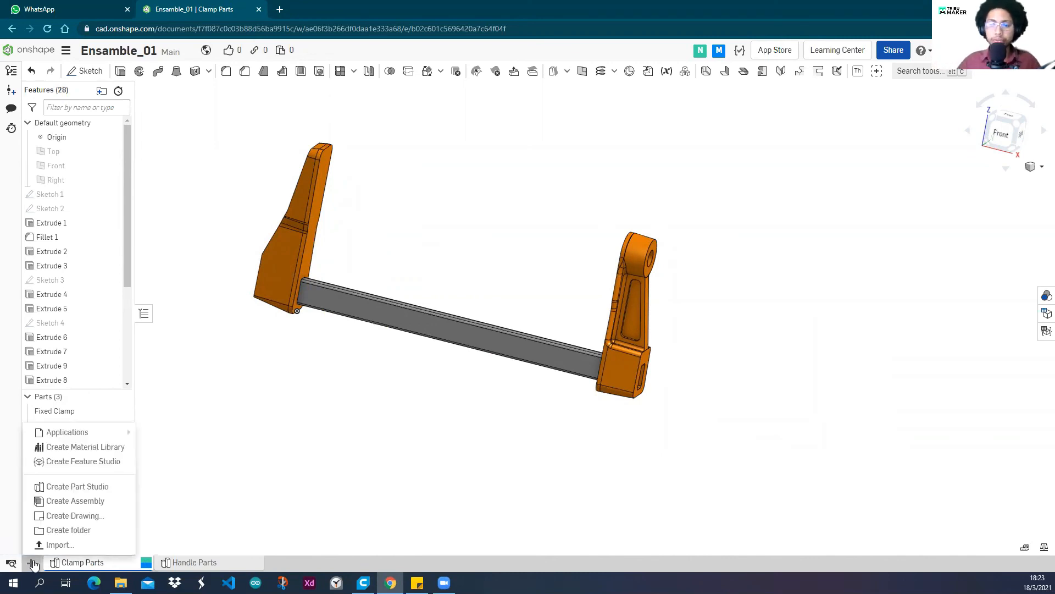
{"action": "left_click", "coordinate": [89, 487]}
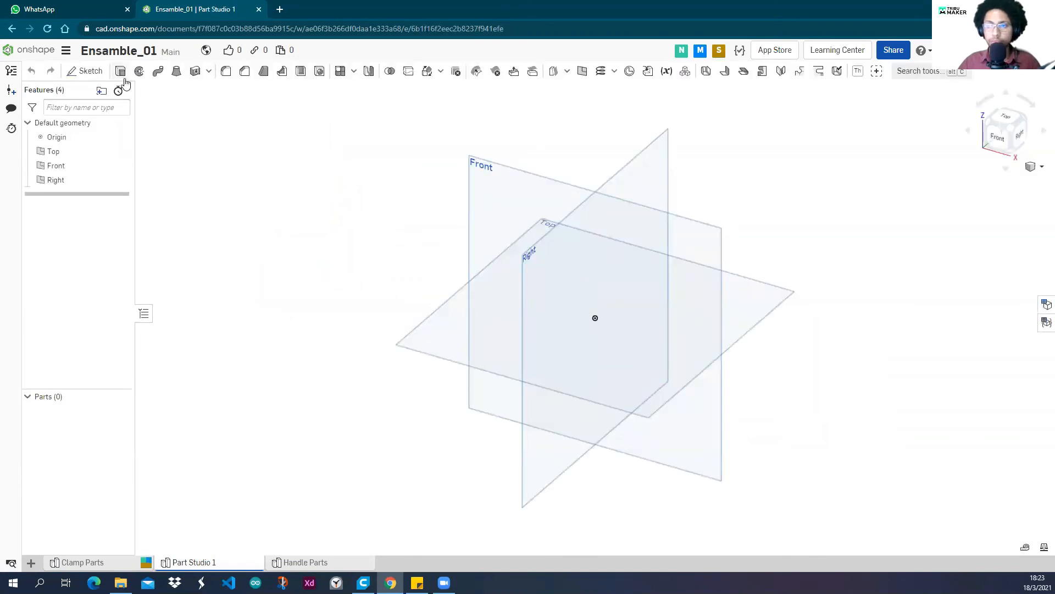
{"action": "right_click", "coordinate": [220, 563]}
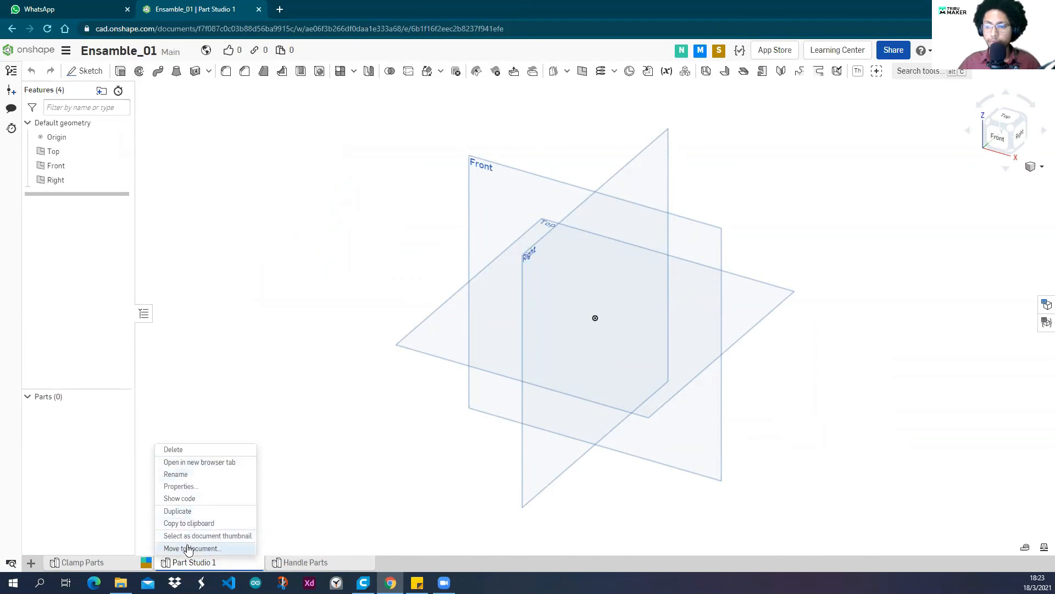
{"action": "left_click", "coordinate": [198, 450]}
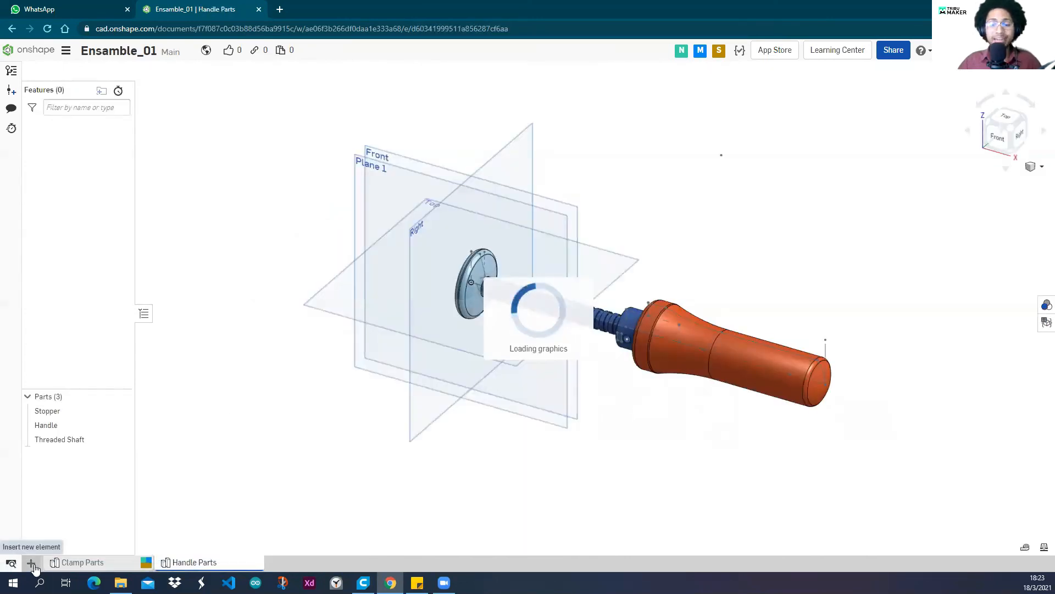
Create a new assembly in the Ensamble_01 document.
{"action": "left_click", "coordinate": [31, 562]}
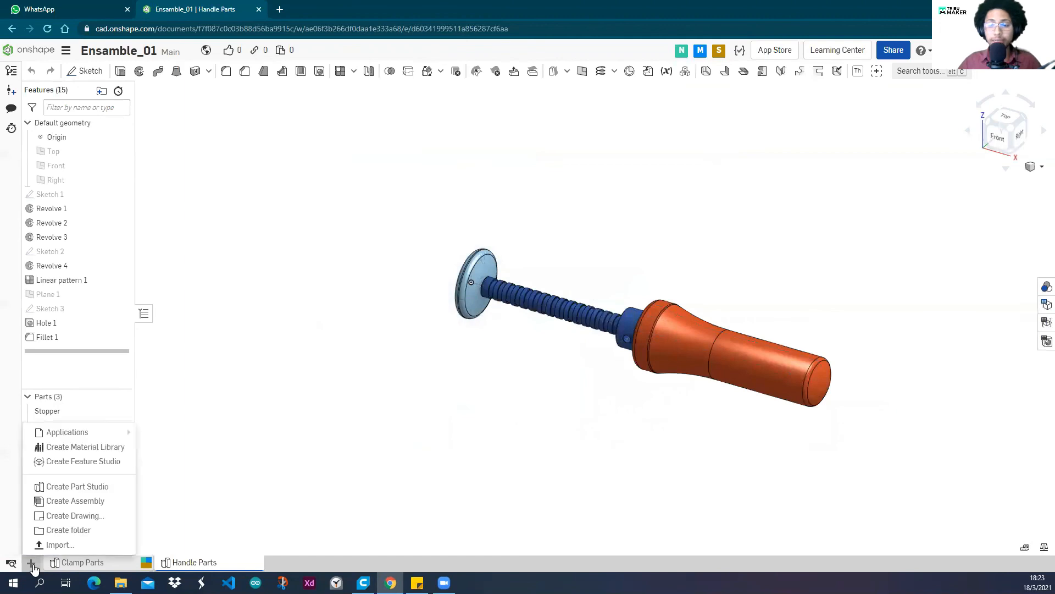
{"action": "left_click", "coordinate": [101, 504]}
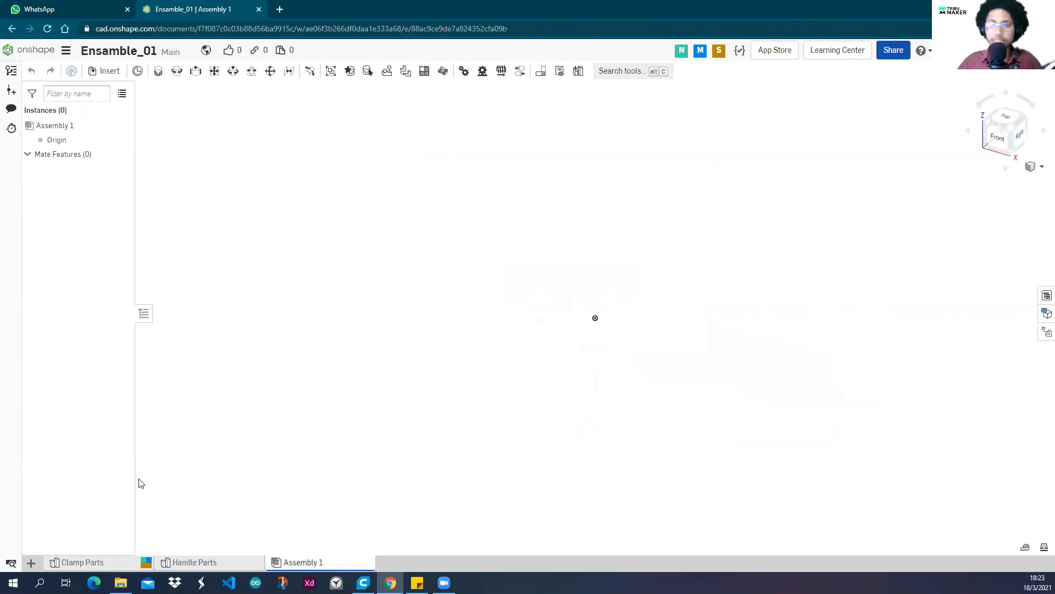
{"action": "middle_click_drag", "start_coordinate": [469, 320], "coordinate": [332, 310]}
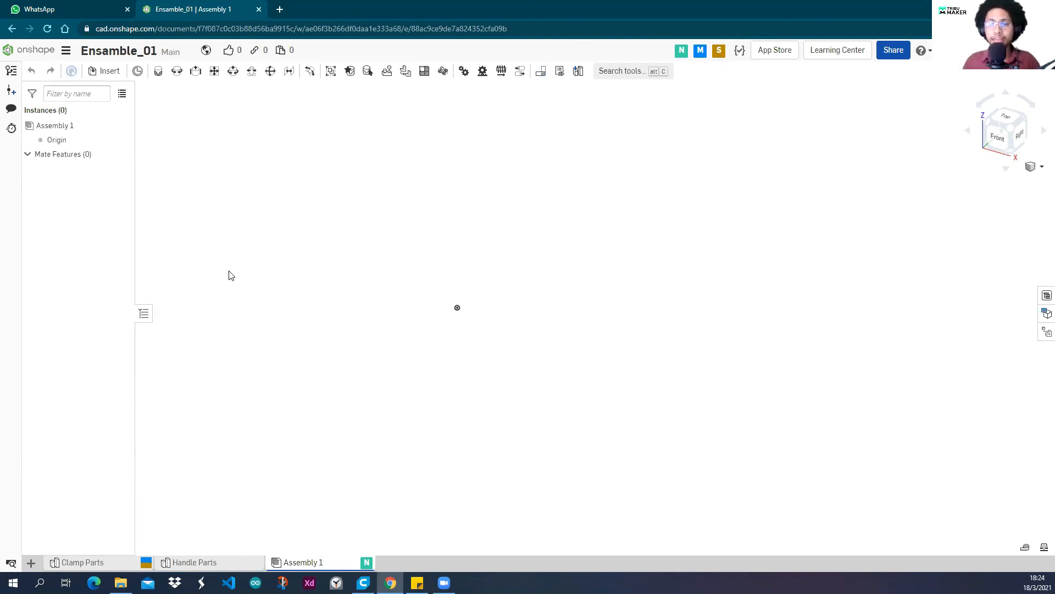
Return to the Clamp Parts studio and examine the fixed clamp, rod and sliding clamp.
{"action": "left_click", "coordinate": [76, 563]}
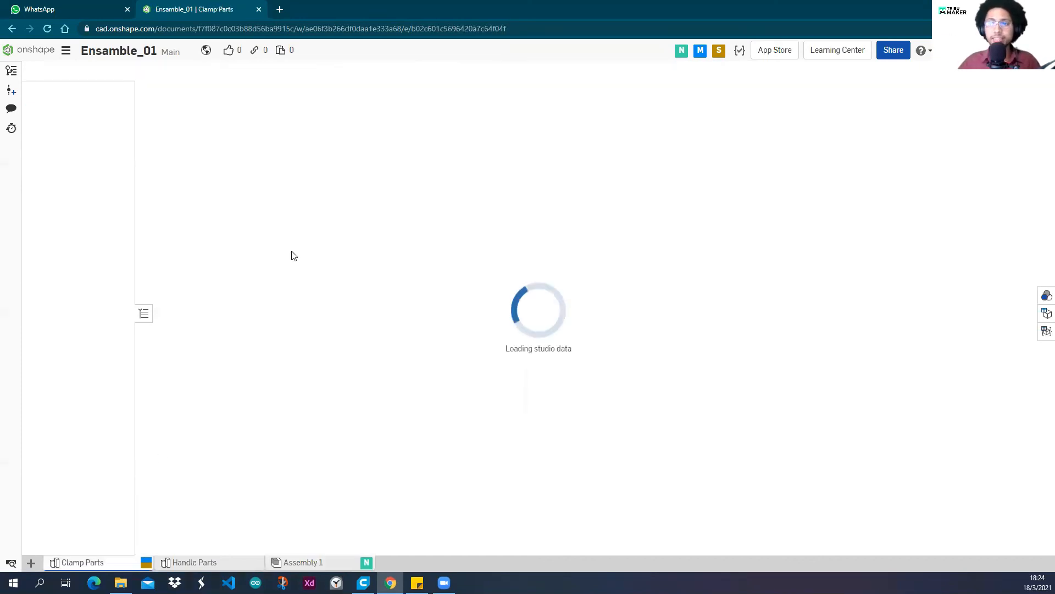
{"action": "right_click_drag", "start_coordinate": [294, 265], "coordinate": [337, 257]}
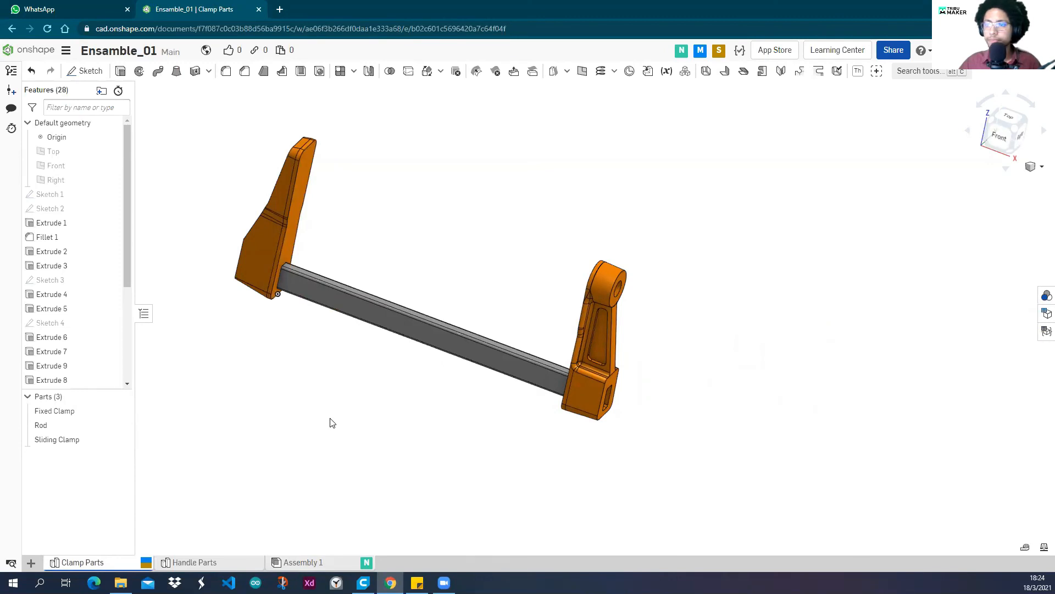
{"action": "right_click_drag", "start_coordinate": [350, 421], "coordinate": [345, 423]}
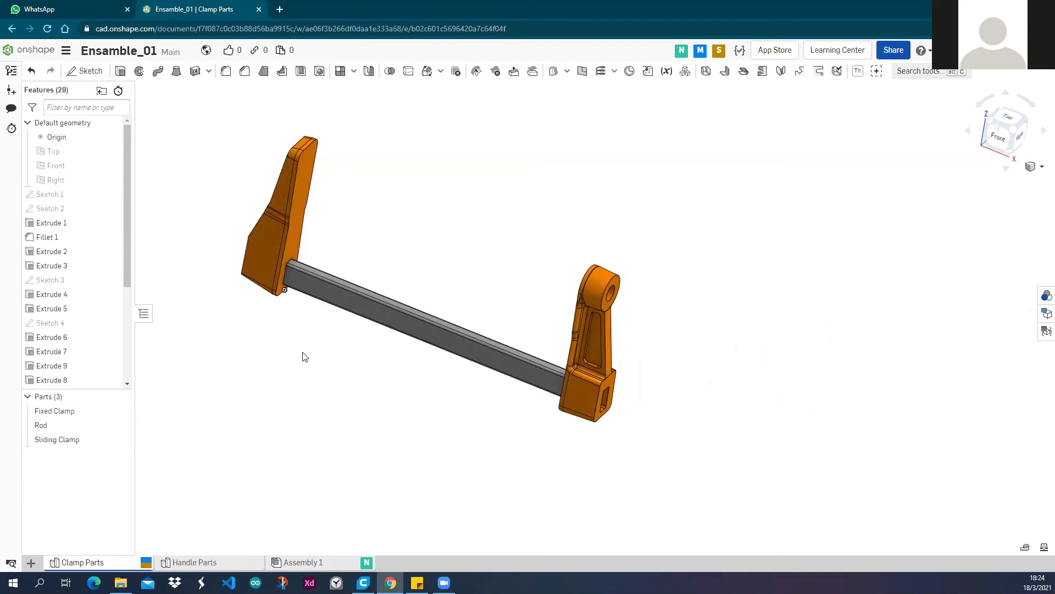
{"action": "right_click_drag", "start_coordinate": [305, 363], "coordinate": [303, 363]}
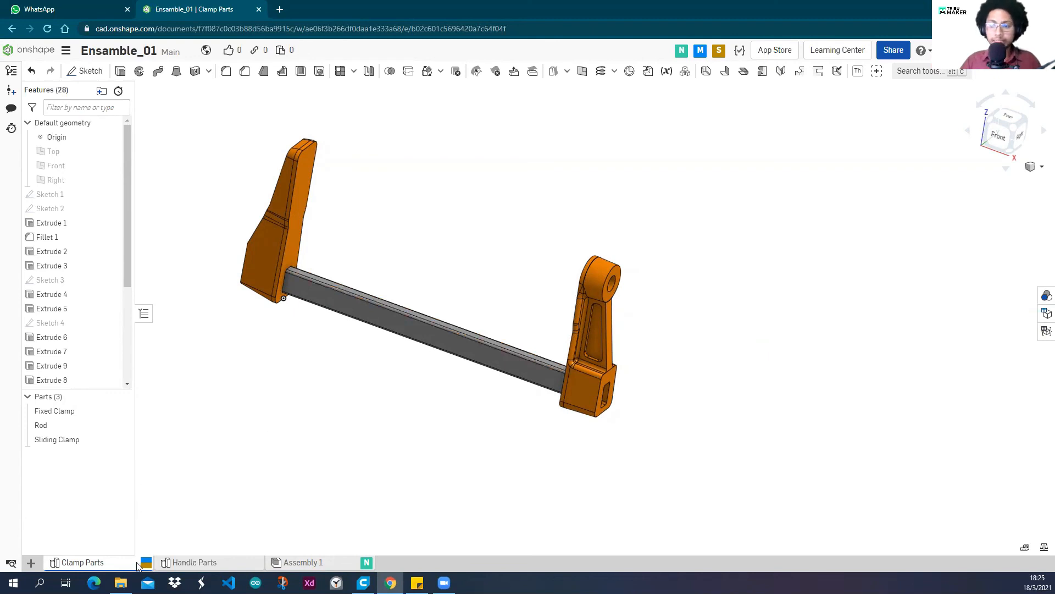
Start inserting parts in Assembly 1 and expand Clamp Parts and Handle Parts to review the available parts.
{"action": "left_click", "coordinate": [298, 563]}
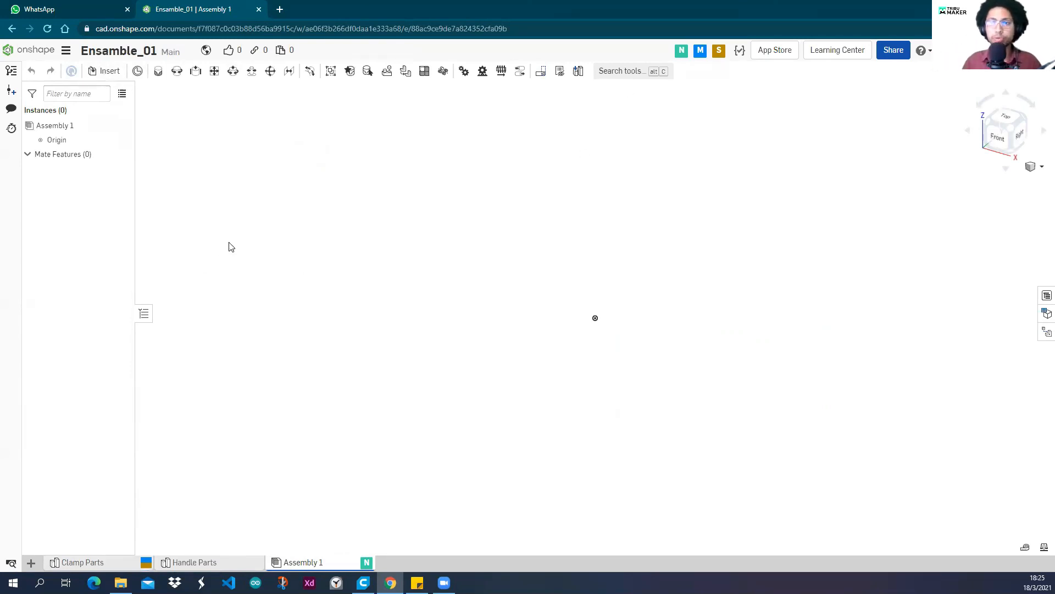
{"action": "left_click", "coordinate": [108, 71]}
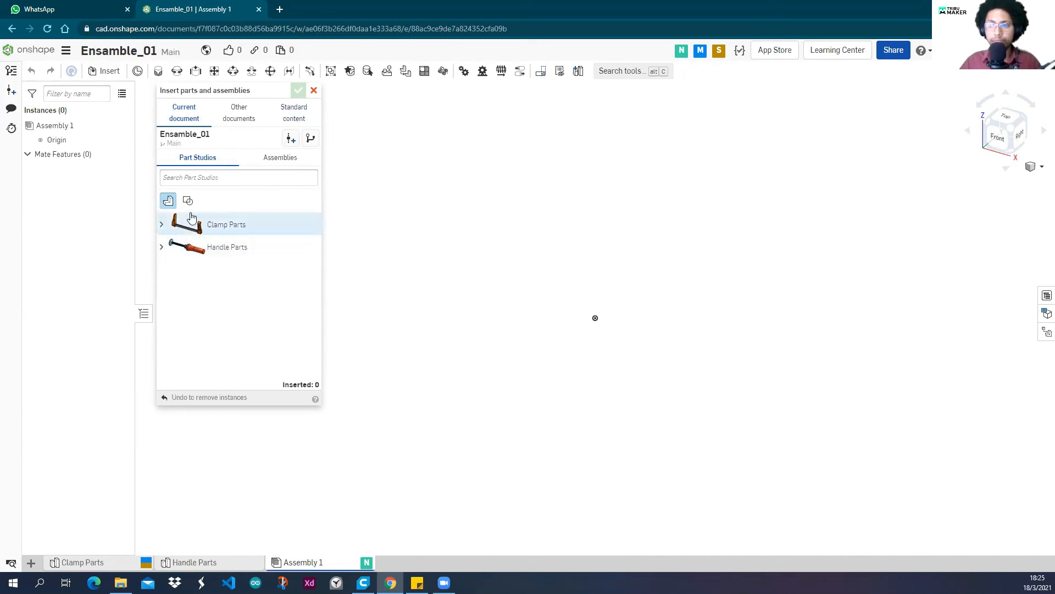
{"action": "left_click", "coordinate": [161, 224]}
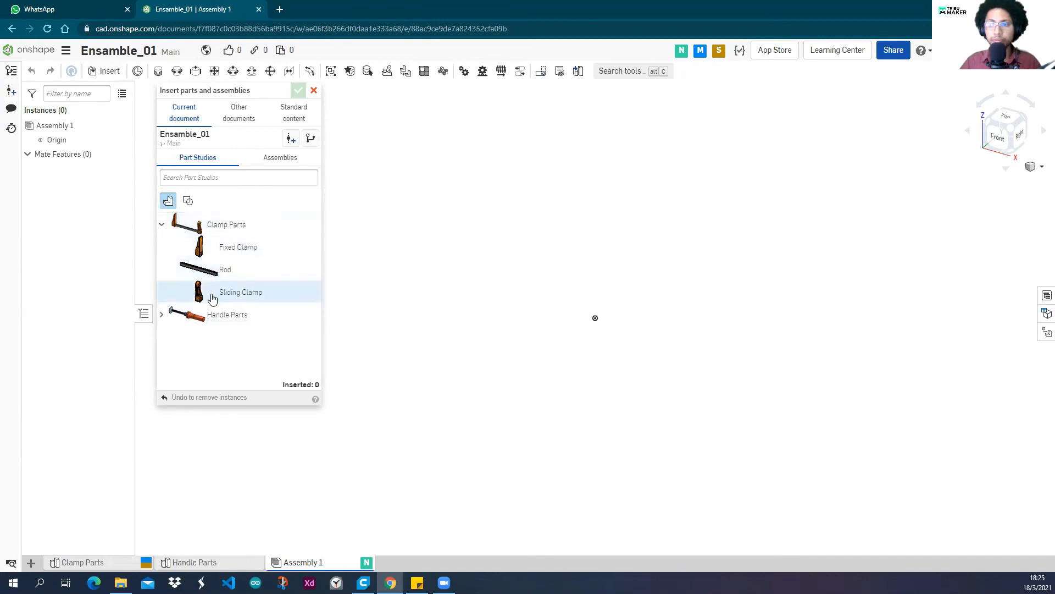
{"action": "left_click", "coordinate": [161, 316]}
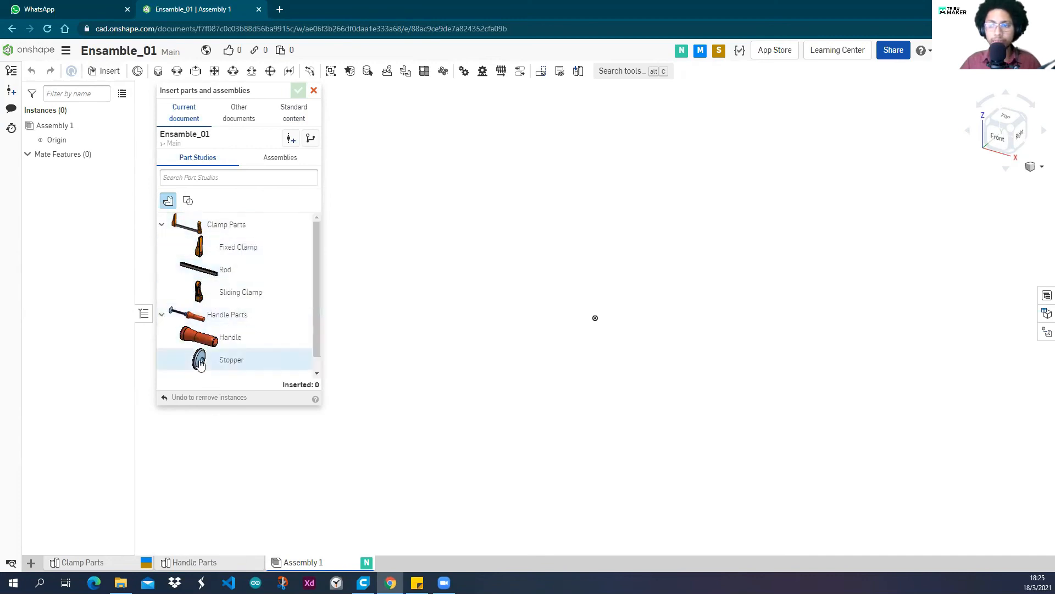
{"action": "scroll", "coordinate": [209, 341], "scroll_direction": "down", "scroll_amount": 1}
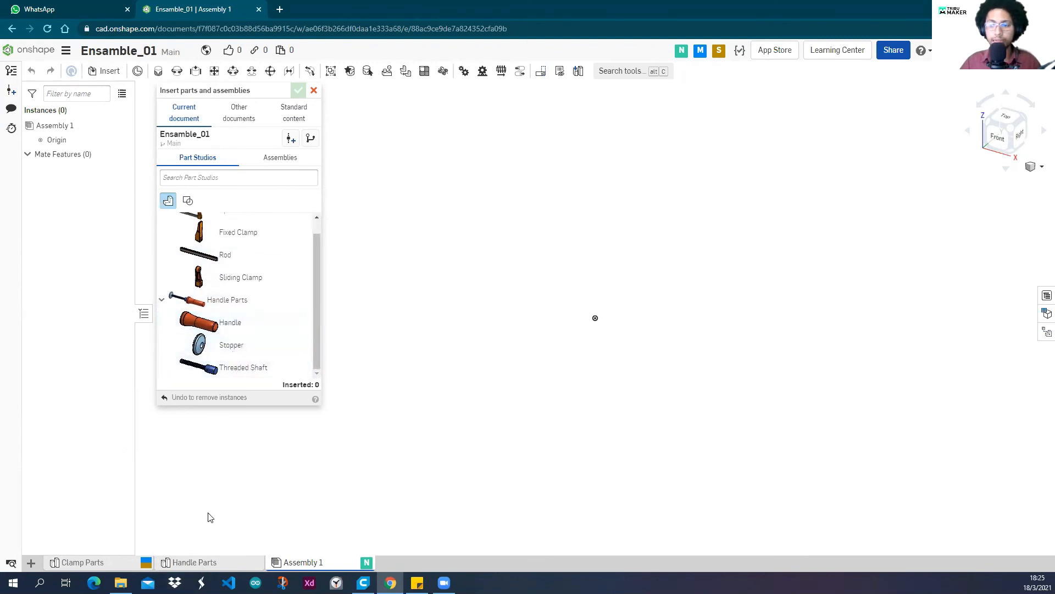
Open the Handle Parts studio and examine the stopper, threaded shaft and handle from another angle.
{"action": "left_click", "coordinate": [195, 562]}
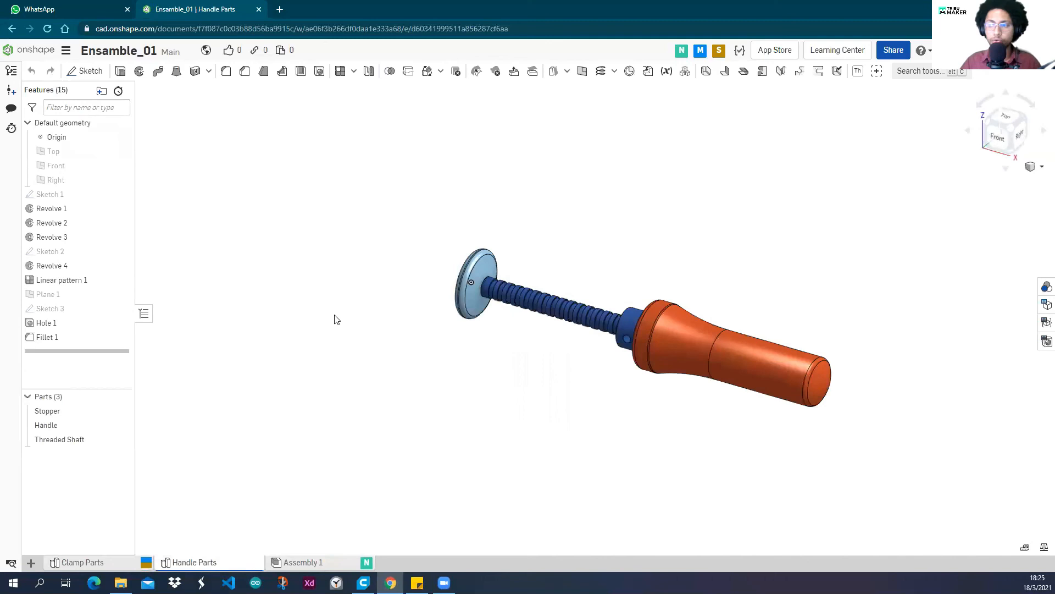
{"action": "right_click_drag", "start_coordinate": [418, 322], "coordinate": [410, 356]}
{"action": "middle_click_drag", "start_coordinate": [409, 356], "coordinate": [286, 349]}
{"action": "right_click_drag", "start_coordinate": [416, 373], "coordinate": [397, 379]}
{"action": "middle_click_drag", "start_coordinate": [396, 379], "coordinate": [380, 361]}
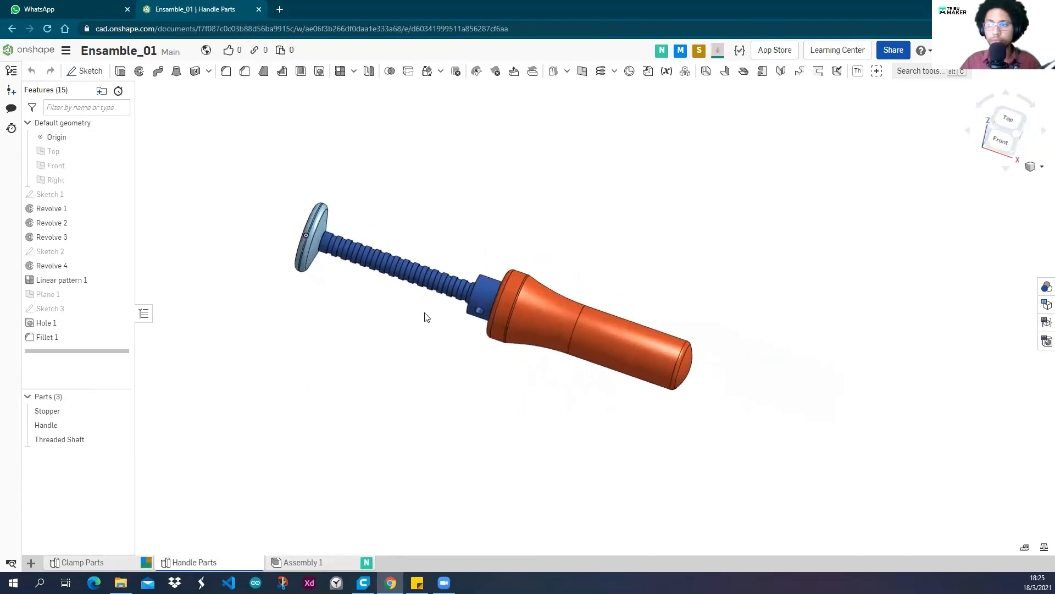
Revisit the Clamp Parts studio, return to Assembly 1, and start inserting parts with Clamp Parts and Handle Parts expanded.
{"action": "left_click", "coordinate": [82, 562]}
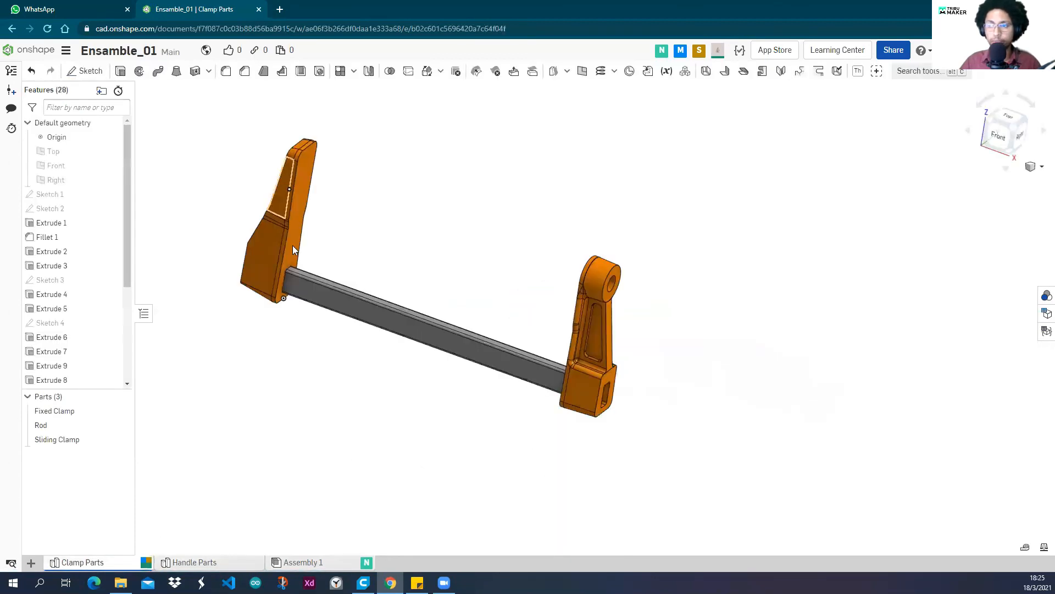
{"action": "left_click", "coordinate": [303, 562]}
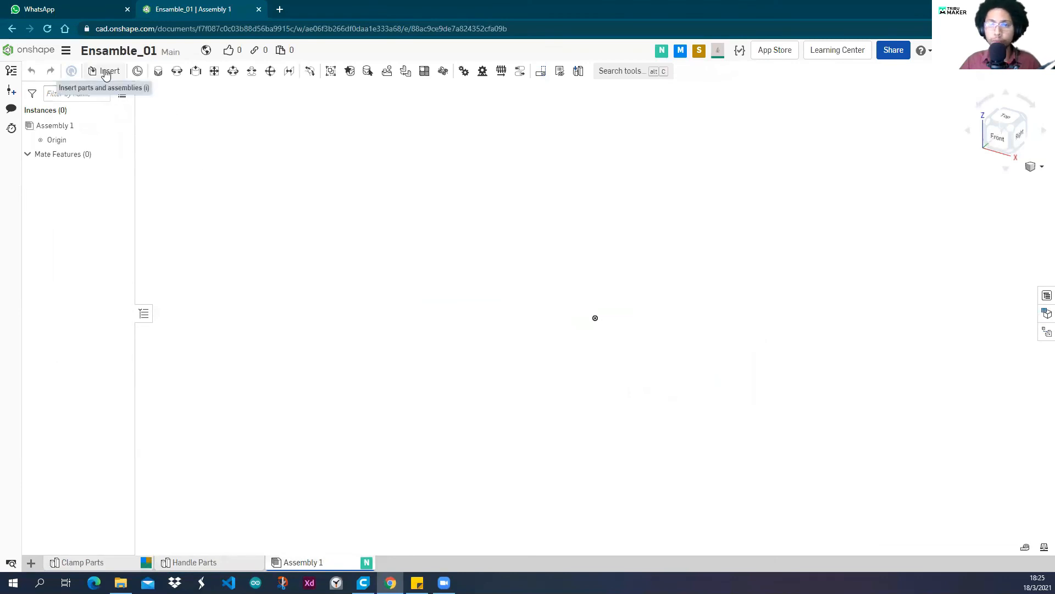
{"action": "left_click", "coordinate": [106, 73]}
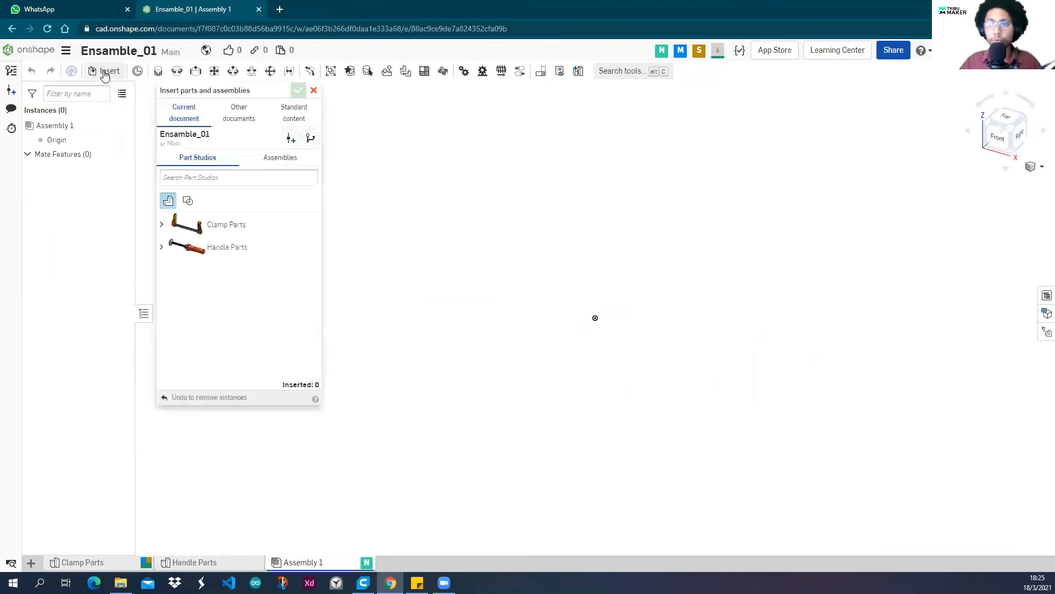
{"action": "left_click", "coordinate": [162, 224]}
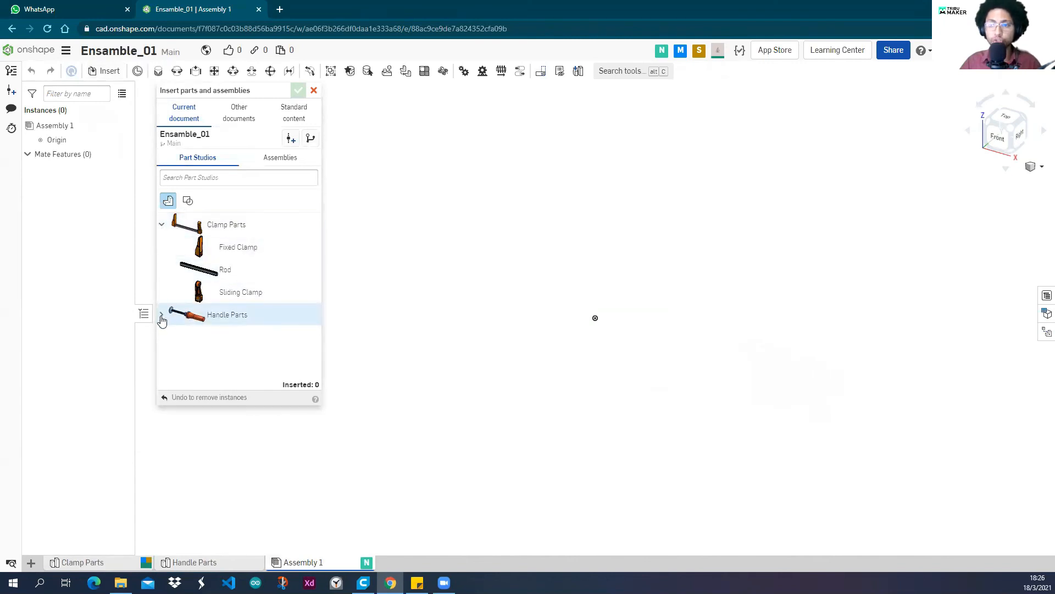
{"action": "left_click", "coordinate": [162, 314]}
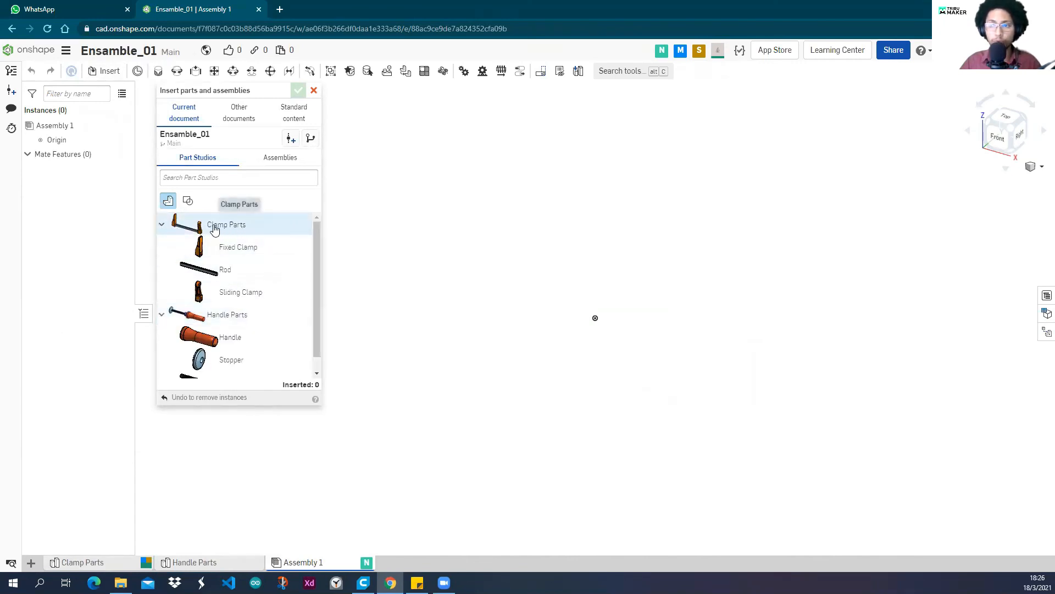
Try inserting the whole Clamp Parts studio into Assembly 1 at once, and undo the insertion.
{"action": "left_click", "coordinate": [214, 230]}
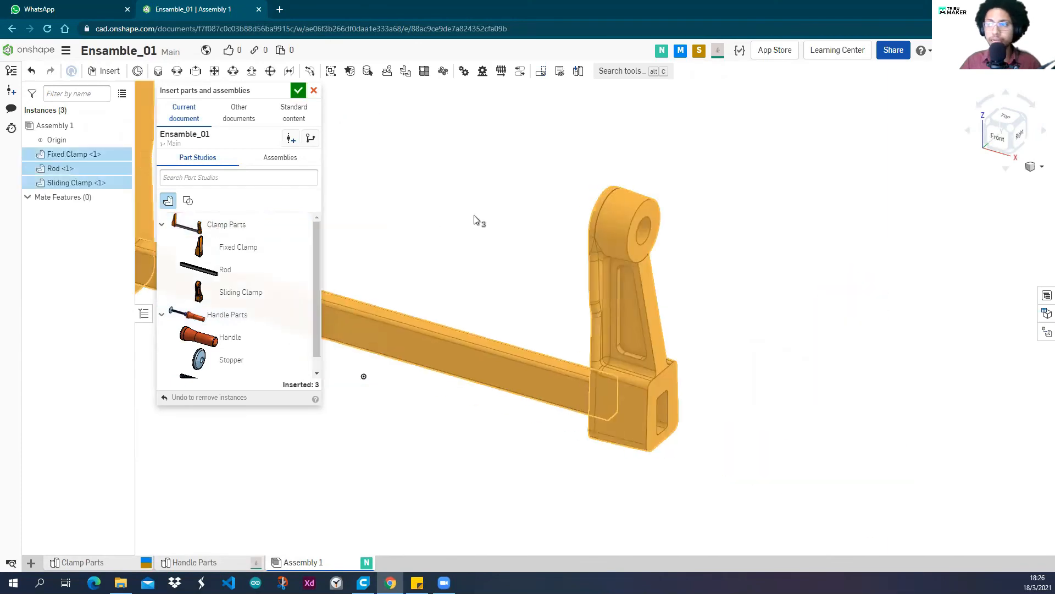
{"action": "scroll", "coordinate": [504, 252], "scroll_direction": "down", "scroll_amount": 3}
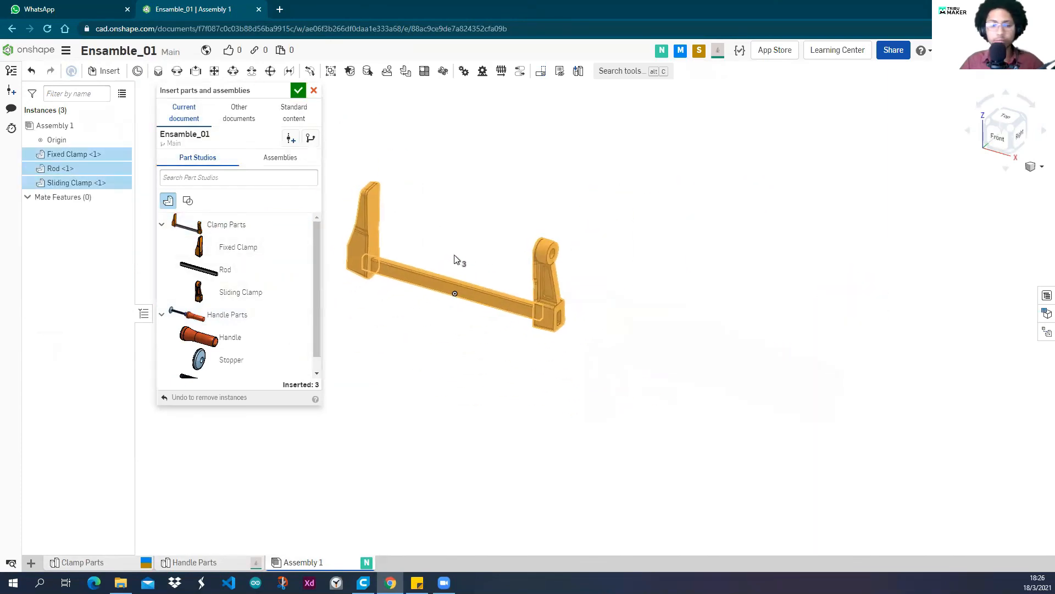
{"action": "key", "text": "ctrl+z"}
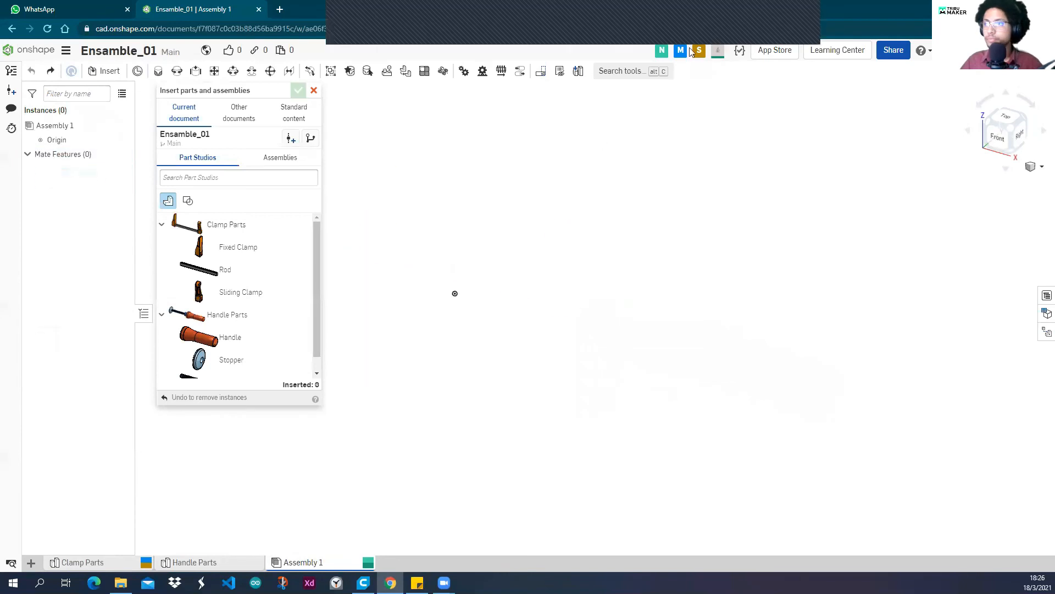
{"action": "left_click", "coordinate": [792, 32]}
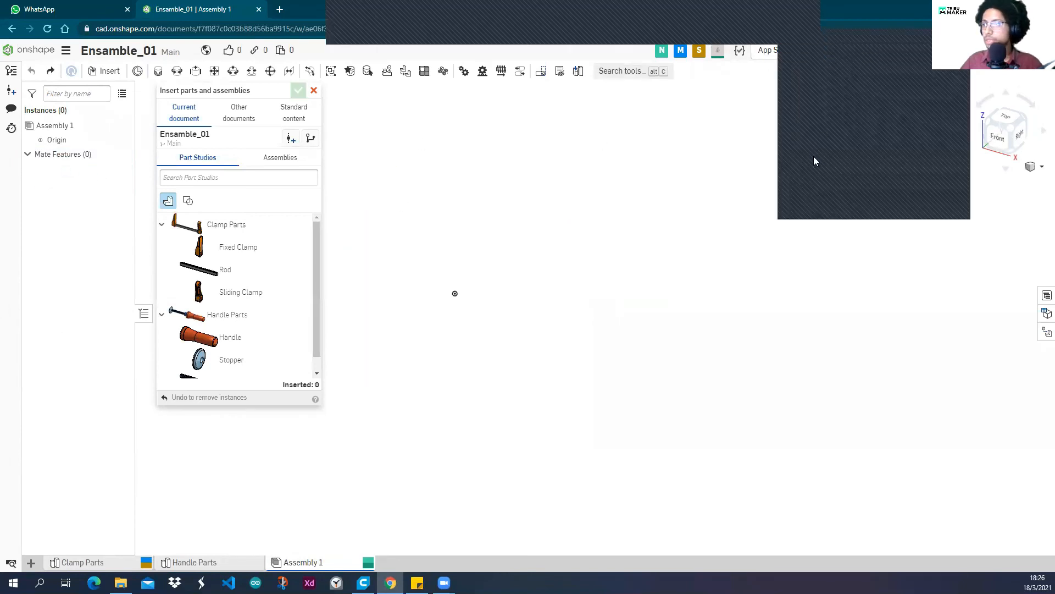
{"action": "left_click", "coordinate": [816, 159]}
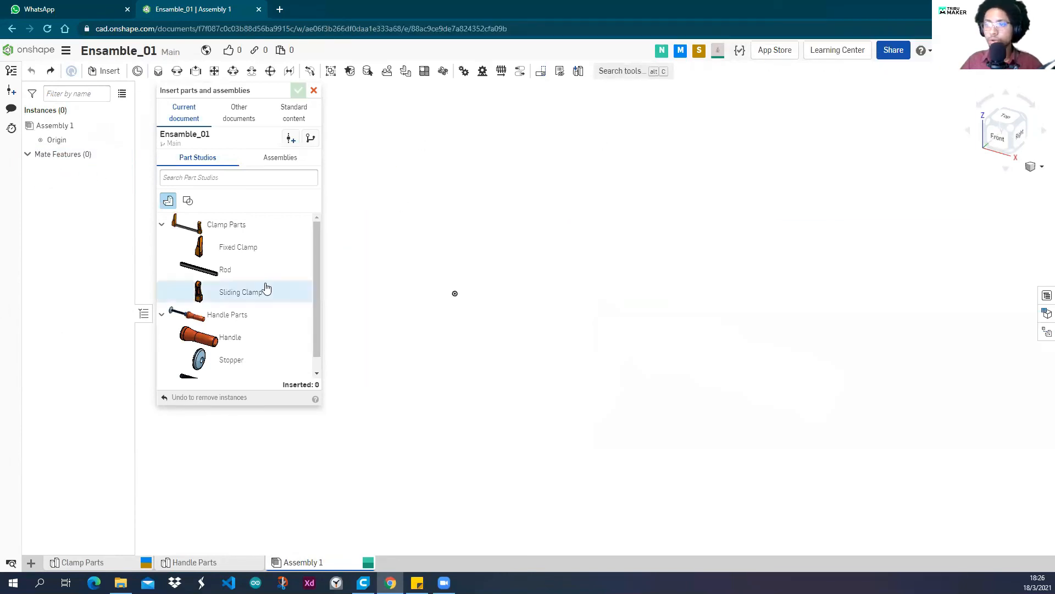
Insert the Fixed Clamp, Rod and Sliding Clamp individually, placing them apart from each other in Assembly 1.
{"action": "left_click", "coordinate": [245, 254]}
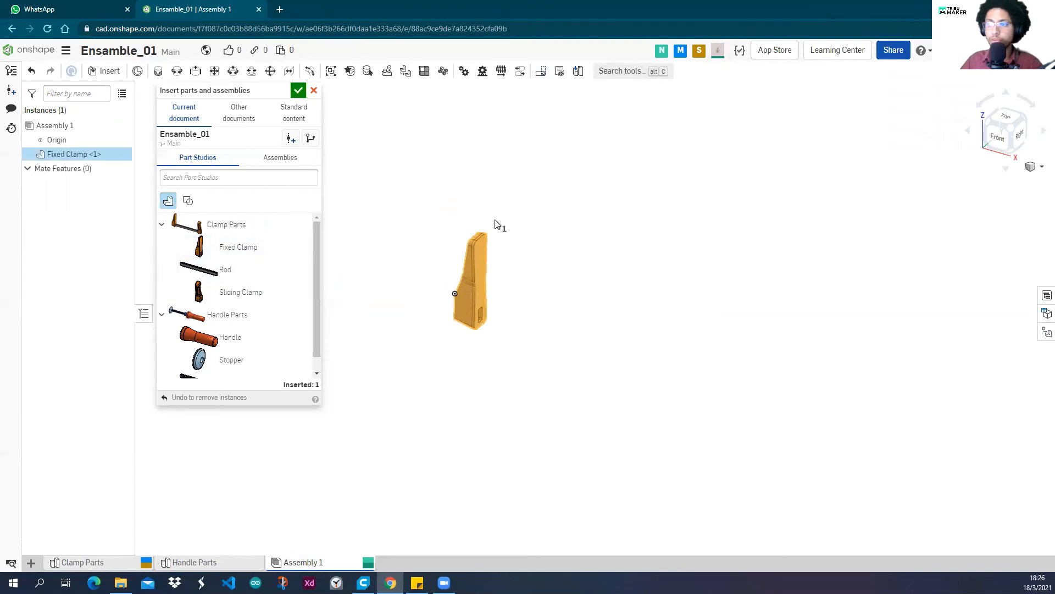
{"action": "left_click", "coordinate": [529, 172]}
{"action": "left_click", "coordinate": [228, 273]}
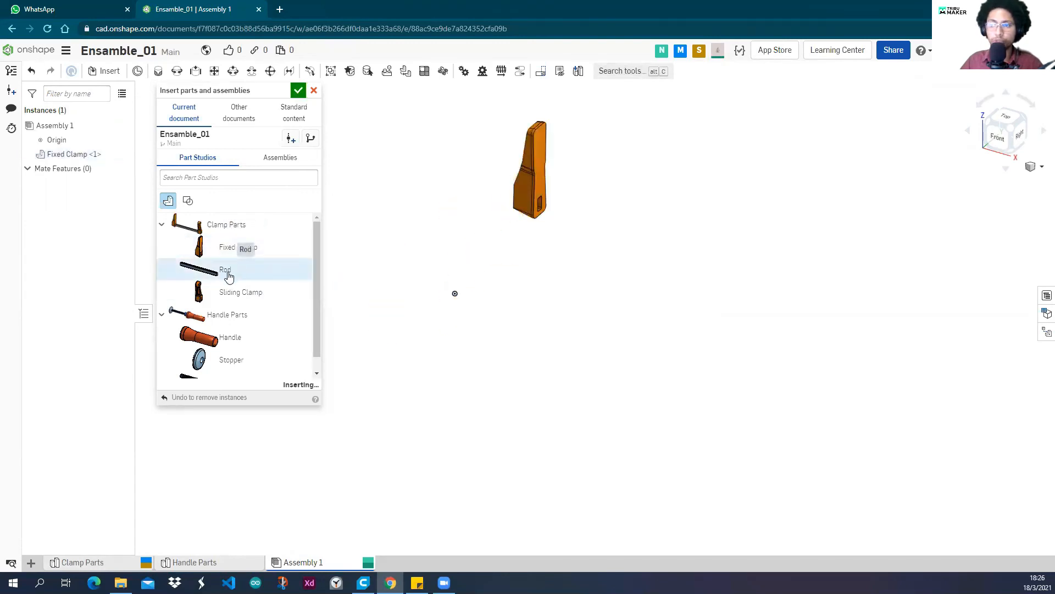
{"action": "left_click", "coordinate": [646, 263]}
{"action": "left_click", "coordinate": [237, 296]}
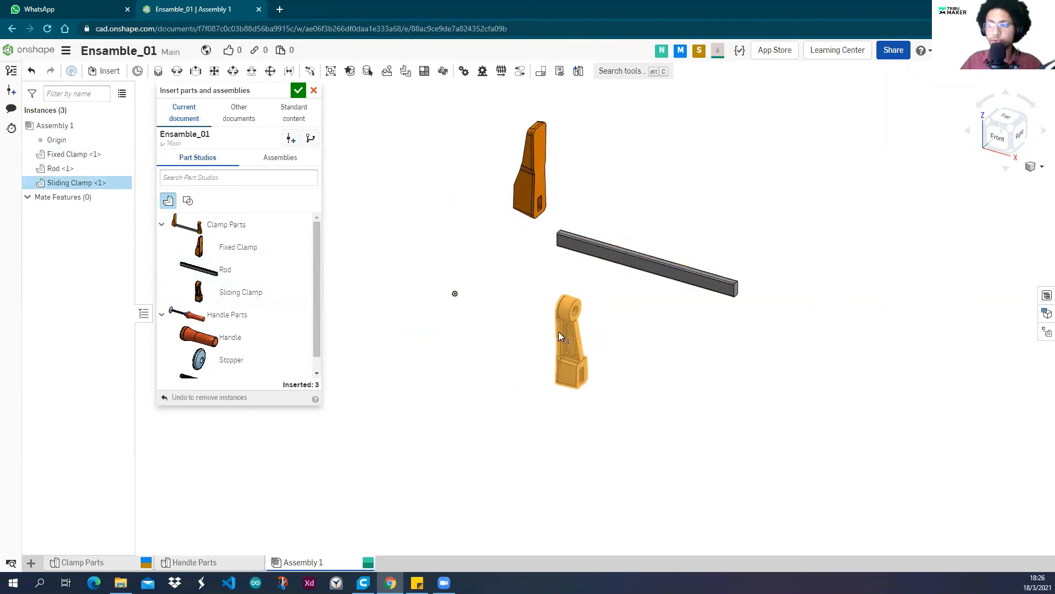
{"action": "left_click", "coordinate": [558, 331]}
Close the part insertion without accepting it, and restore the cancelled Fixed Clamp, Rod and Sliding Clamp instances.
{"action": "scroll", "coordinate": [394, 333], "scroll_direction": "down", "scroll_amount": 3}
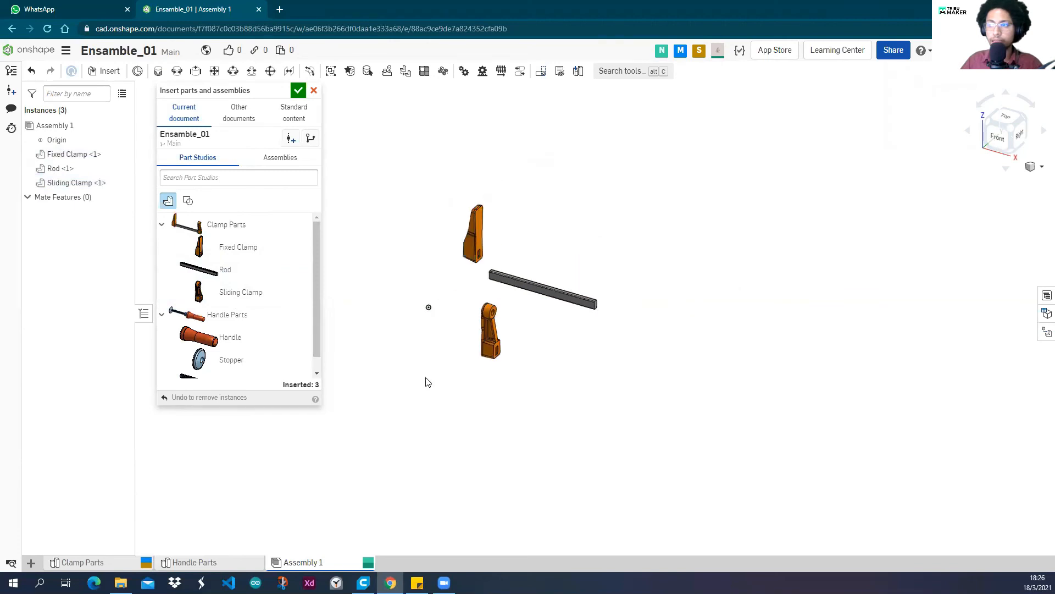
{"action": "scroll", "coordinate": [431, 377], "scroll_direction": "up", "scroll_amount": 1}
{"action": "scroll", "coordinate": [332, 199], "scroll_direction": "up", "scroll_amount": 2}
{"action": "scroll", "coordinate": [456, 280], "scroll_direction": "down", "scroll_amount": 1}
{"action": "middle_click_drag", "start_coordinate": [456, 281], "coordinate": [387, 277]}
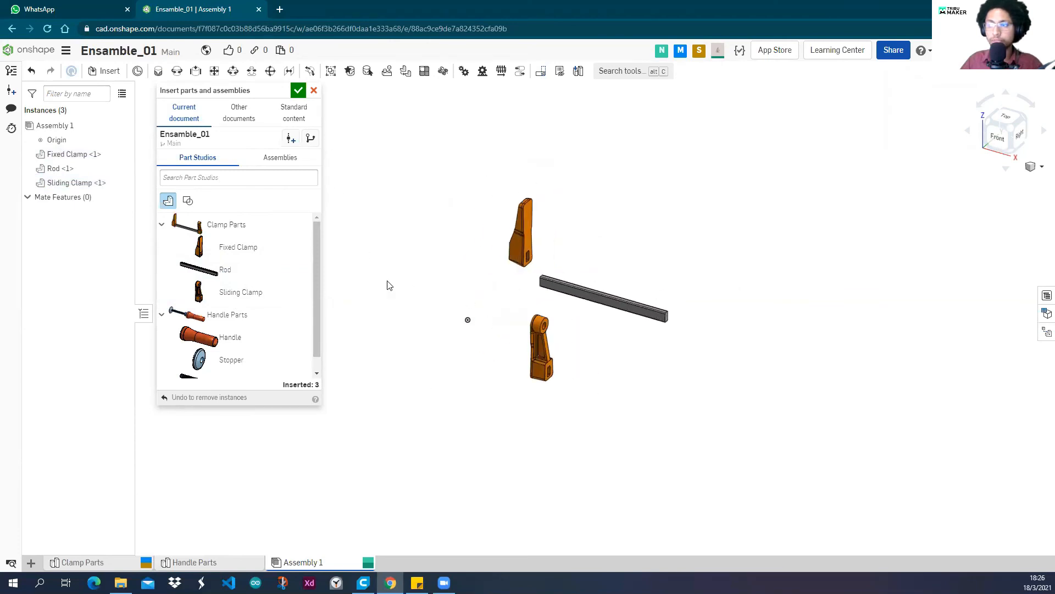
{"action": "left_click", "coordinate": [314, 91]}
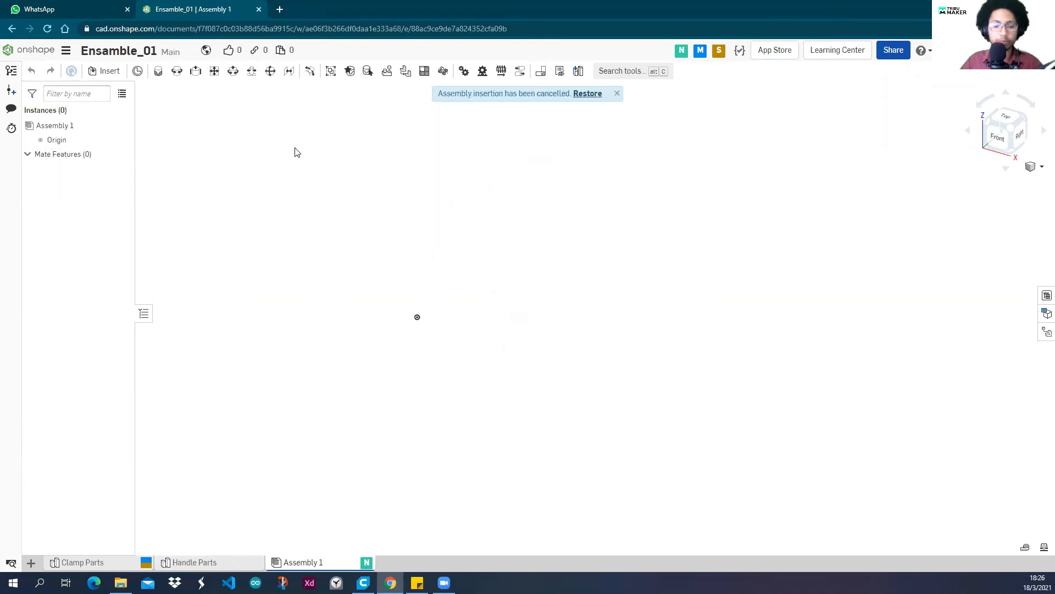
{"action": "left_click", "coordinate": [588, 93]}
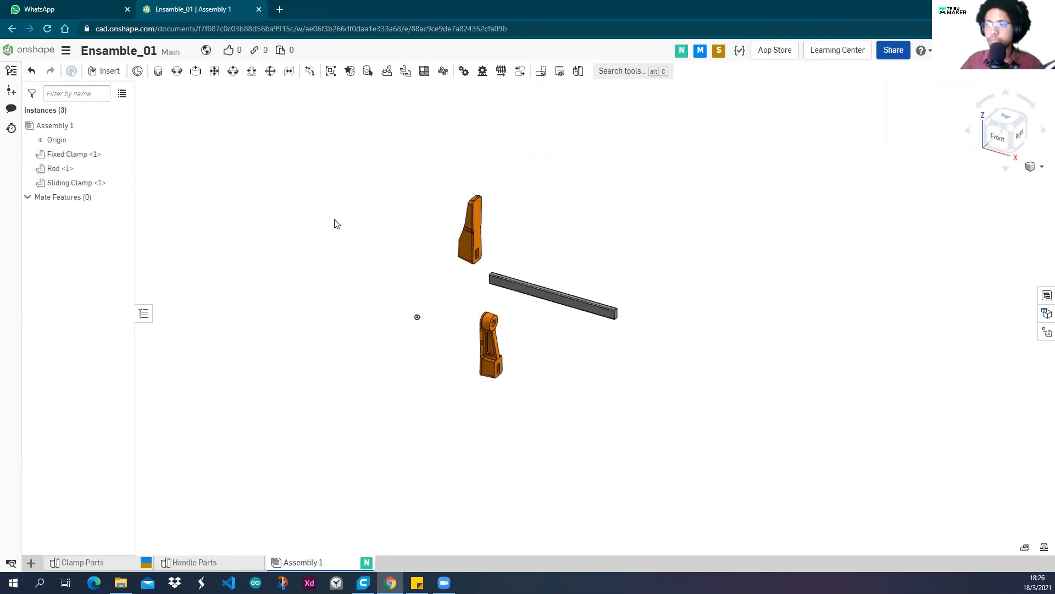
Move the rod freely toward the assembly origin so that it sits across the front of the sliding clamp.
{"action": "scroll", "coordinate": [483, 279], "scroll_direction": "up", "scroll_amount": 5}
{"action": "scroll", "coordinate": [443, 309], "scroll_direction": "down", "scroll_amount": 6}
{"action": "scroll", "coordinate": [441, 299], "scroll_direction": "up", "scroll_amount": 2}
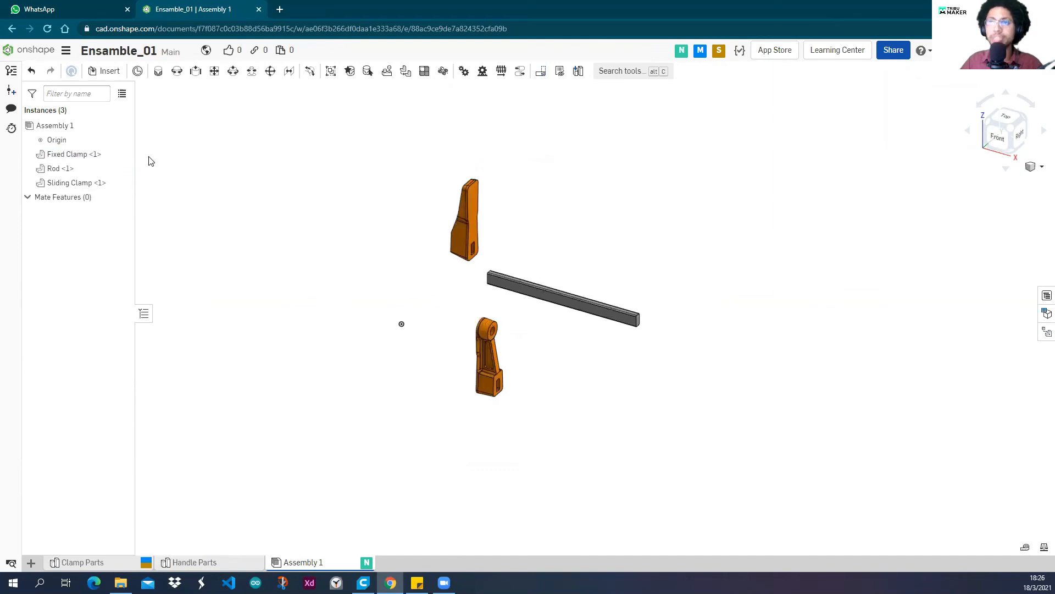
{"action": "right_click_drag", "start_coordinate": [353, 287], "coordinate": [368, 271]}
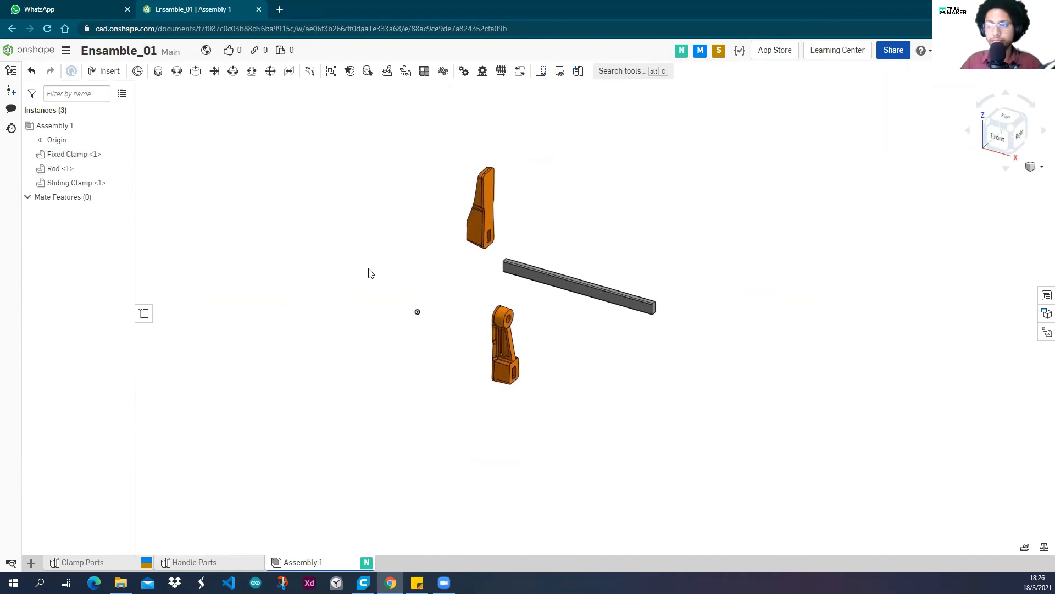
{"action": "right_click_drag", "start_coordinate": [523, 297], "coordinate": [501, 277]}
{"action": "middle_click_drag", "start_coordinate": [495, 249], "coordinate": [477, 242]}
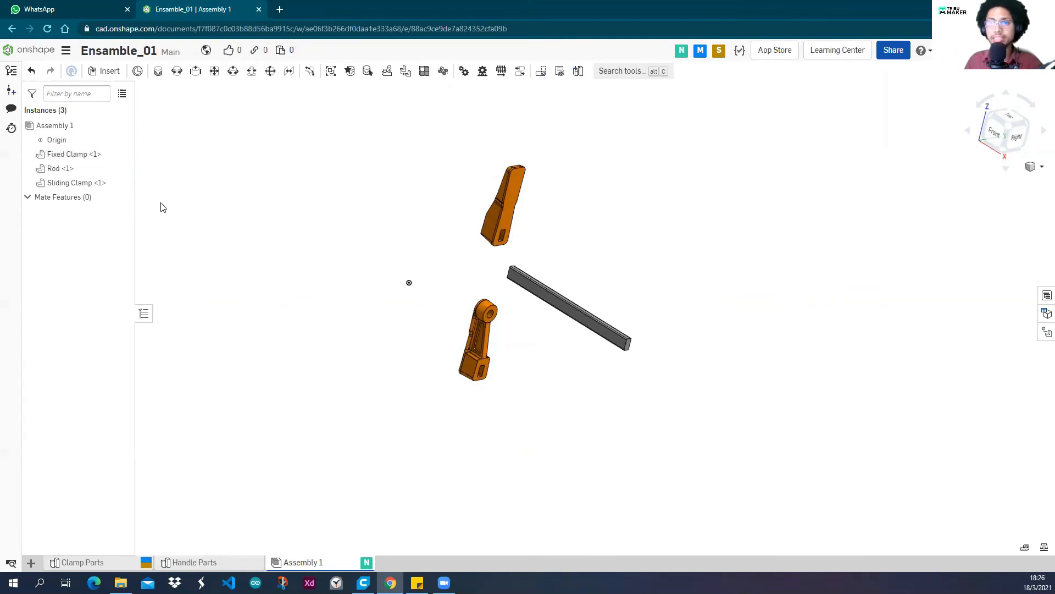
{"action": "right_click_drag", "start_coordinate": [338, 273], "coordinate": [407, 367]}
{"action": "left_click_drag", "start_coordinate": [586, 293], "coordinate": [427, 289]}
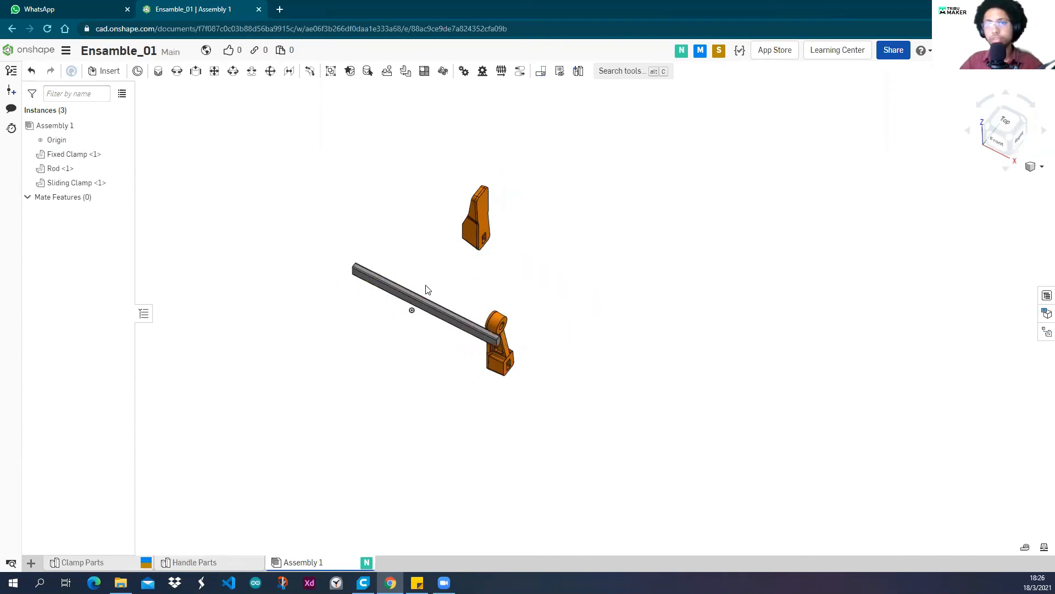
Select the rod and reposition it with its manipulator, shifting it about 0.95 in along the vertical axis.
{"action": "right_click_drag", "start_coordinate": [428, 289], "coordinate": [451, 277]}
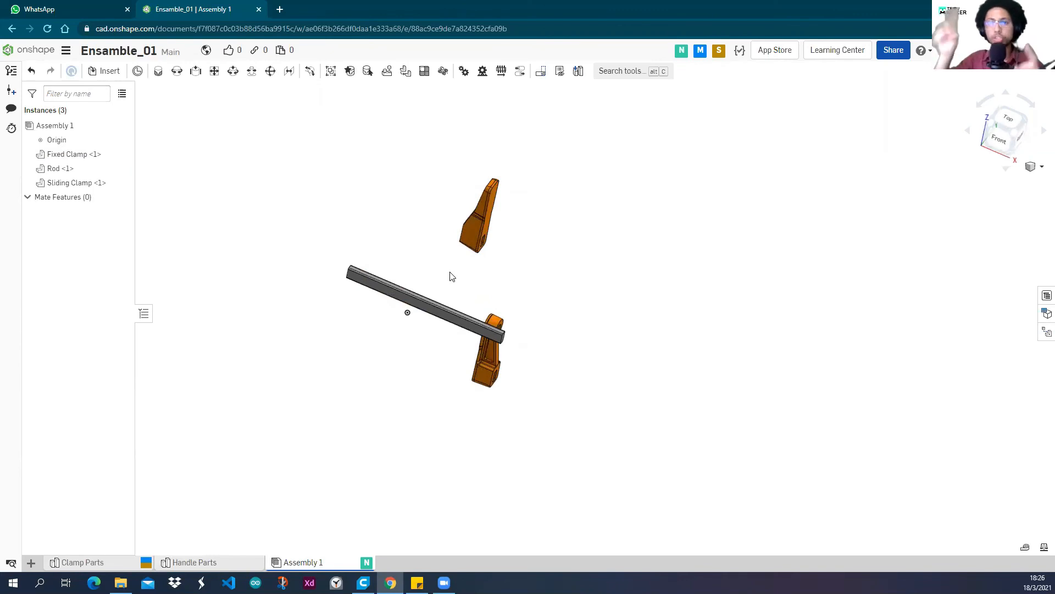
{"action": "mouse_move", "coordinate": [464, 297]}
{"action": "right_mouse_down"}
{"action": "mouse_move", "coordinate": [462, 282]}
{"action": "mouse_move", "coordinate": [412, 294]}
{"action": "mouse_move", "coordinate": [448, 288]}
{"action": "right_mouse_up"}
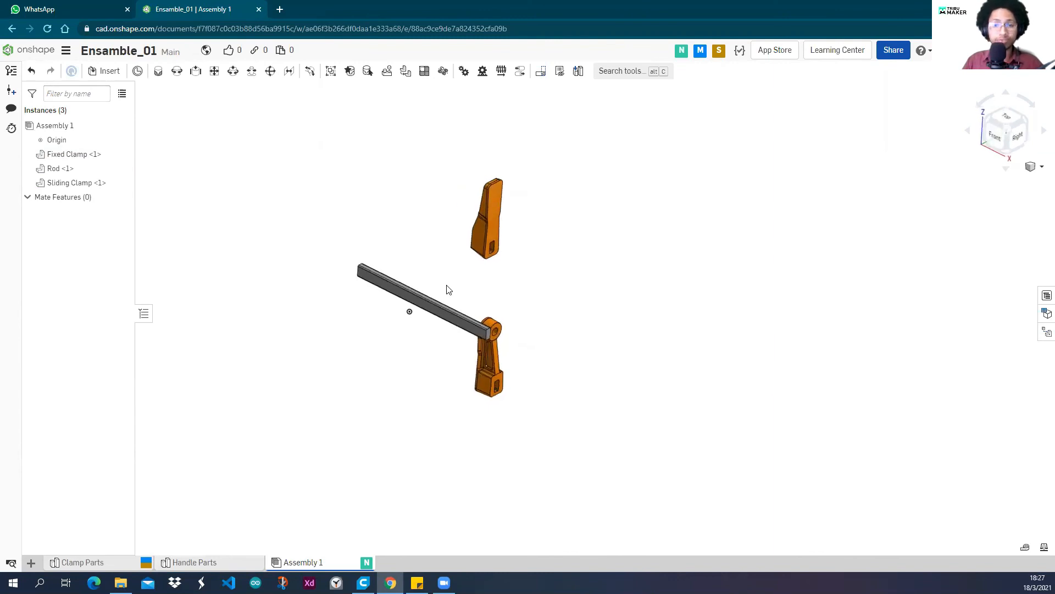
{"action": "scroll", "coordinate": [425, 354], "scroll_direction": "up", "scroll_amount": 5}
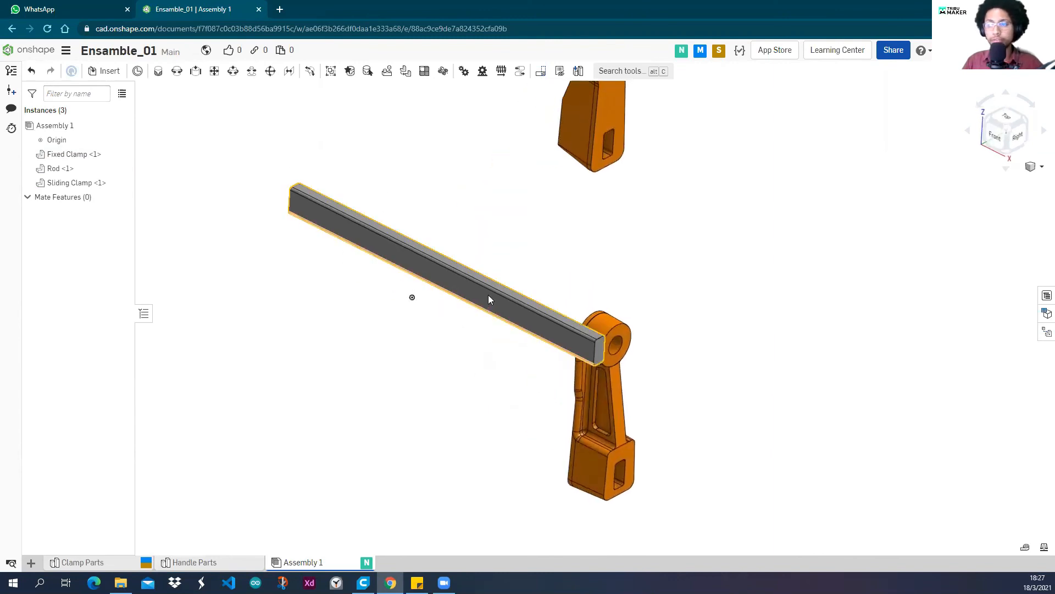
{"action": "mouse_move", "coordinate": [465, 306]}
{"action": "left_mouse_down"}
{"action": "mouse_move", "coordinate": [458, 324]}
{"action": "mouse_move", "coordinate": [464, 307]}
{"action": "left_mouse_up"}
{"action": "right_click_drag", "start_coordinate": [467, 292], "coordinate": [435, 296]}
{"action": "mouse_move", "coordinate": [456, 301]}
{"action": "right_mouse_down"}
{"action": "mouse_move", "coordinate": [497, 286]}
{"action": "mouse_move", "coordinate": [450, 307]}
{"action": "right_mouse_up"}
{"action": "scroll", "coordinate": [449, 306], "scroll_direction": "up", "scroll_amount": 3}
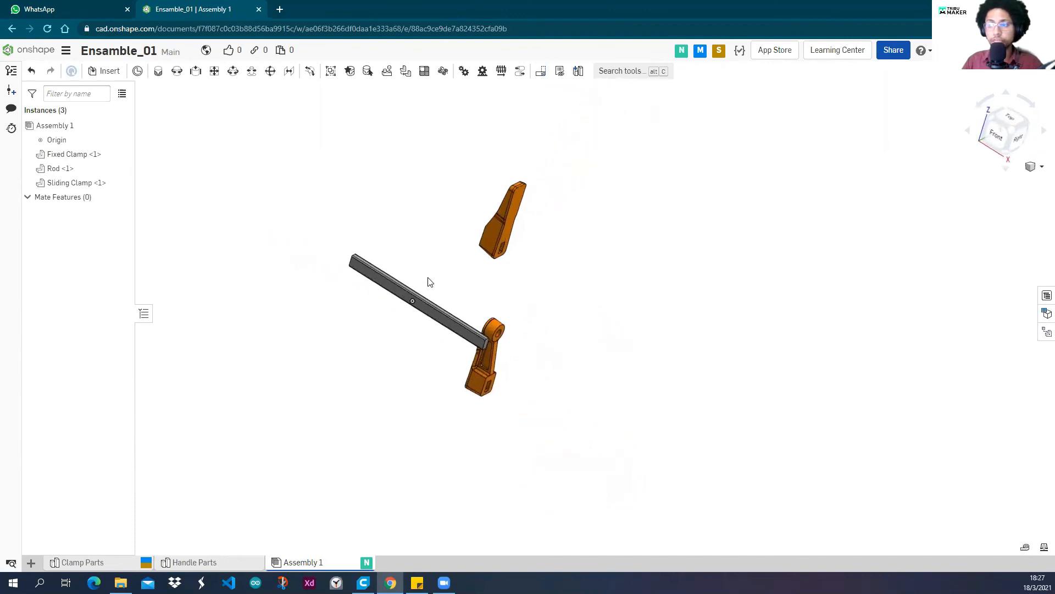
{"action": "left_click", "coordinate": [427, 334]}
{"action": "mouse_move", "coordinate": [495, 306]}
{"action": "right_mouse_down"}
{"action": "mouse_move", "coordinate": [446, 302]}
{"action": "mouse_move", "coordinate": [471, 302]}
{"action": "mouse_move", "coordinate": [470, 280]}
{"action": "mouse_move", "coordinate": [462, 291]}
{"action": "mouse_move", "coordinate": [488, 302]}
{"action": "right_mouse_up"}
{"action": "left_click_drag", "start_coordinate": [488, 320], "coordinate": [362, 297]}
{"action": "left_click_drag", "start_coordinate": [466, 298], "coordinate": [502, 301]}
{"action": "left_click_drag", "start_coordinate": [449, 255], "coordinate": [452, 242]}
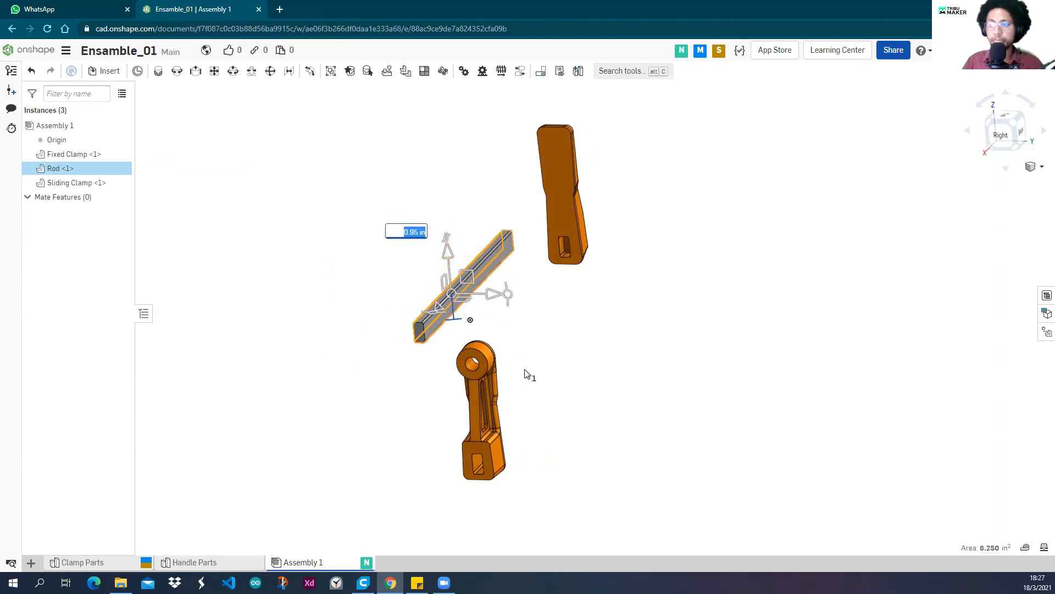
{"action": "left_click", "coordinate": [366, 413]}
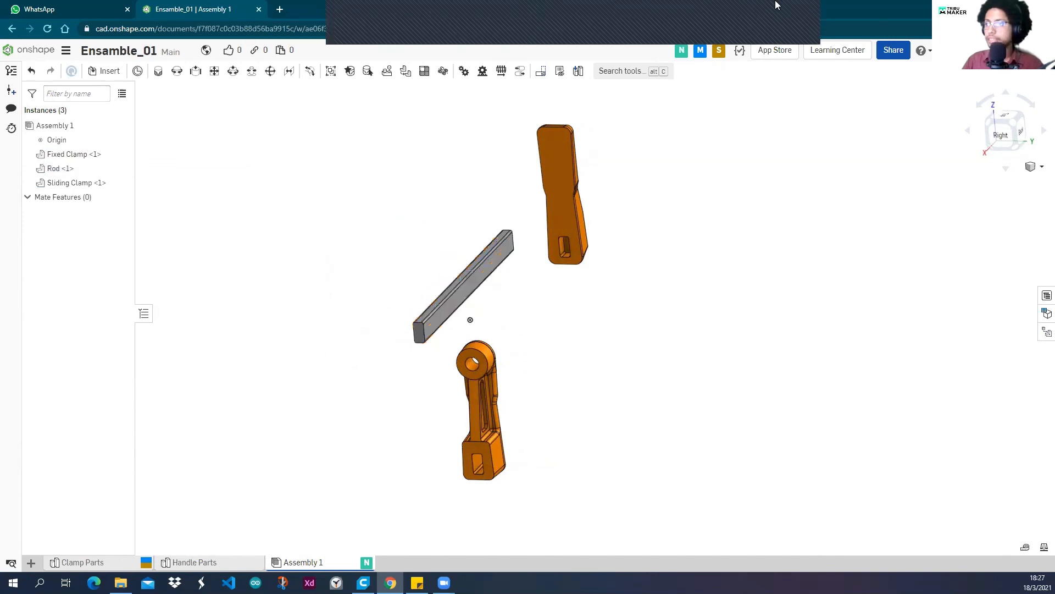
Place the rod over the assembly origin and fix it in that position.
{"action": "right_click_drag", "start_coordinate": [812, 160], "coordinate": [421, 332]}
{"action": "left_click_drag", "start_coordinate": [428, 313], "coordinate": [431, 344]}
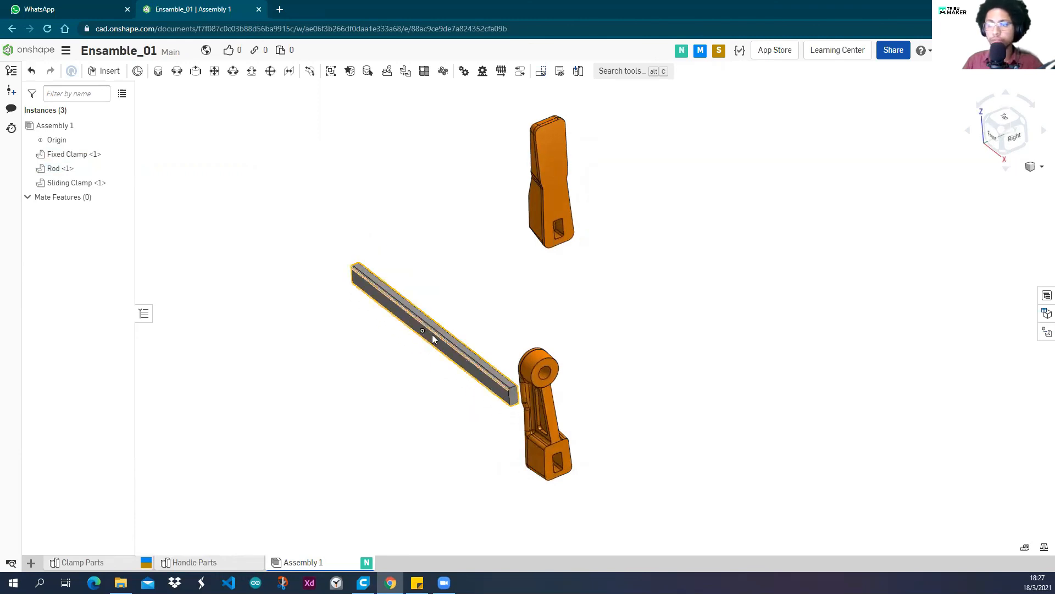
{"action": "right_click", "coordinate": [431, 340]}
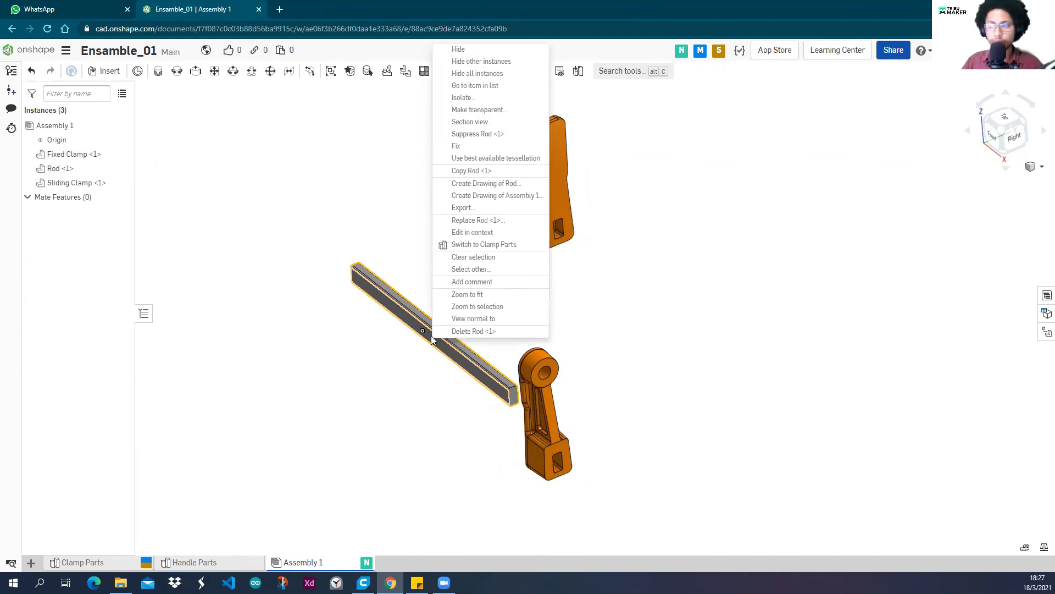
{"action": "left_click", "coordinate": [459, 148]}
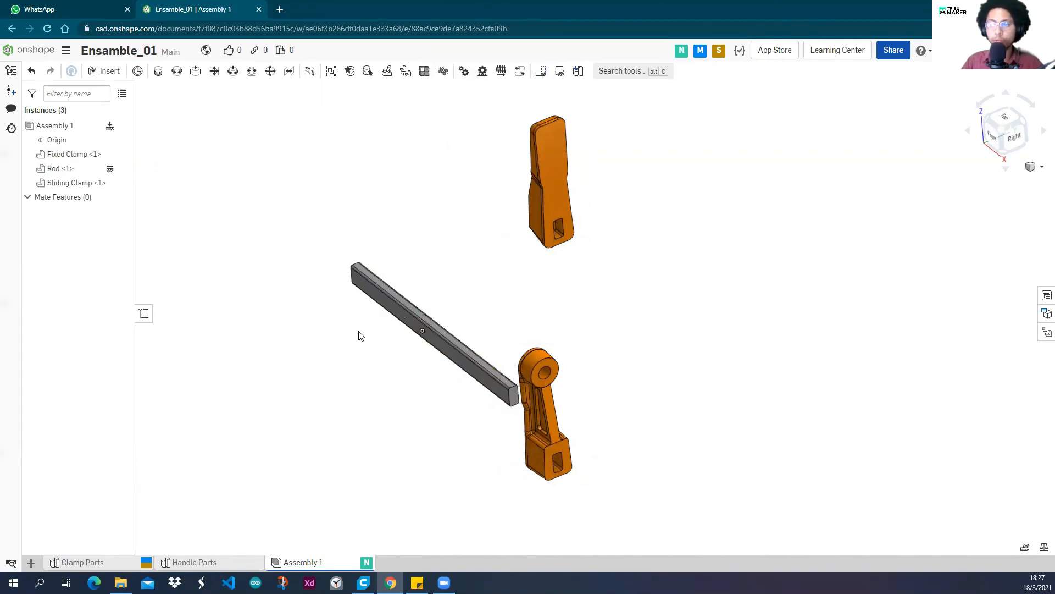
Try to move the fixed rod to test its constraint, and examine the rod up close.
{"action": "scroll", "coordinate": [407, 317], "scroll_direction": "up", "scroll_amount": 3}
{"action": "mouse_move", "coordinate": [407, 317]}
{"action": "left_mouse_down"}
{"action": "mouse_move", "coordinate": [384, 349]}
{"action": "mouse_move", "coordinate": [399, 328]}
{"action": "left_mouse_up"}
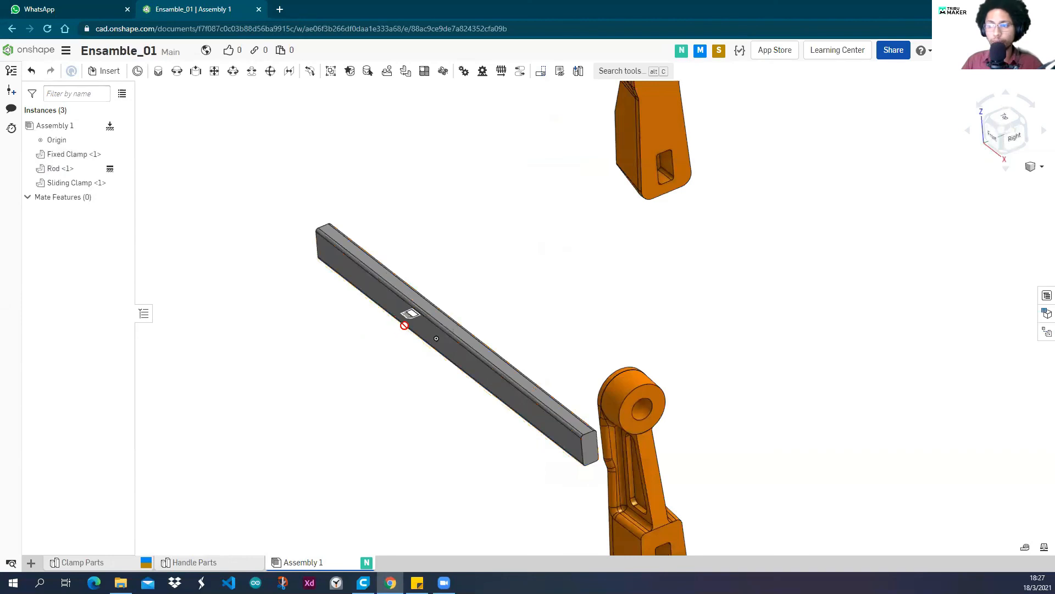
{"action": "scroll", "coordinate": [404, 322], "scroll_direction": "up", "scroll_amount": 5}
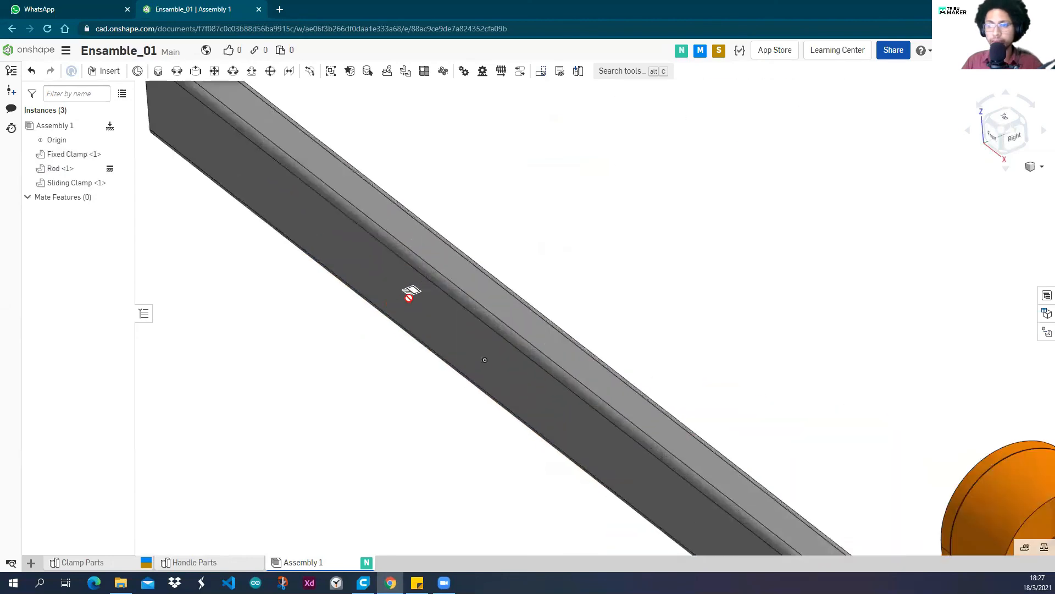
{"action": "scroll", "coordinate": [409, 292], "scroll_direction": "down", "scroll_amount": 4}
{"action": "scroll", "coordinate": [410, 294], "scroll_direction": "down", "scroll_amount": 2}
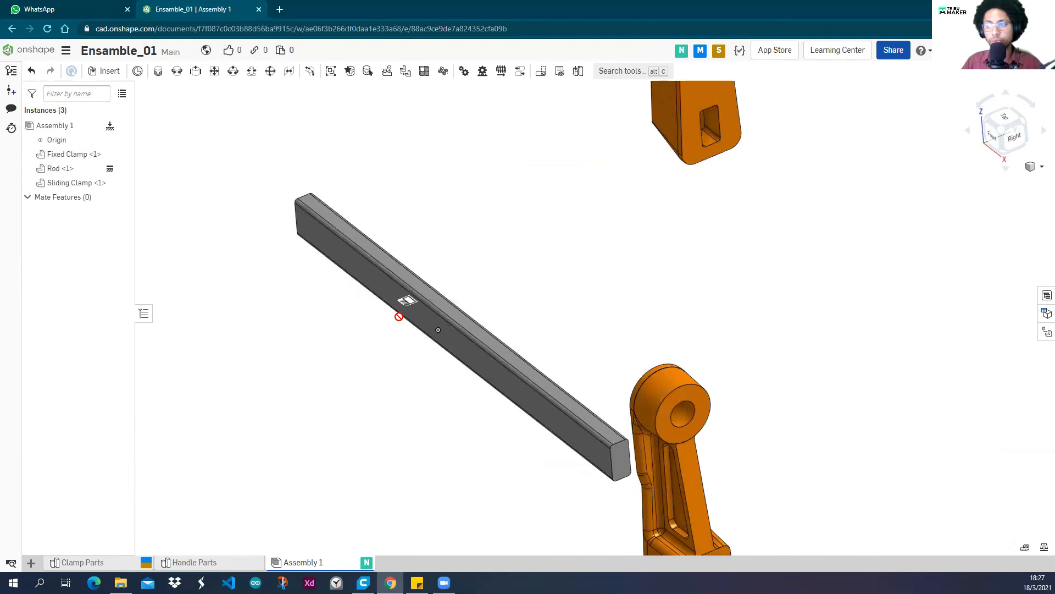
{"action": "scroll", "coordinate": [400, 313], "scroll_direction": "down", "scroll_amount": 2}
Move the sliding clamp away from the rod's end, up beside the fixed clamp.
{"action": "scroll", "coordinate": [405, 271], "scroll_direction": "down", "scroll_amount": 3}
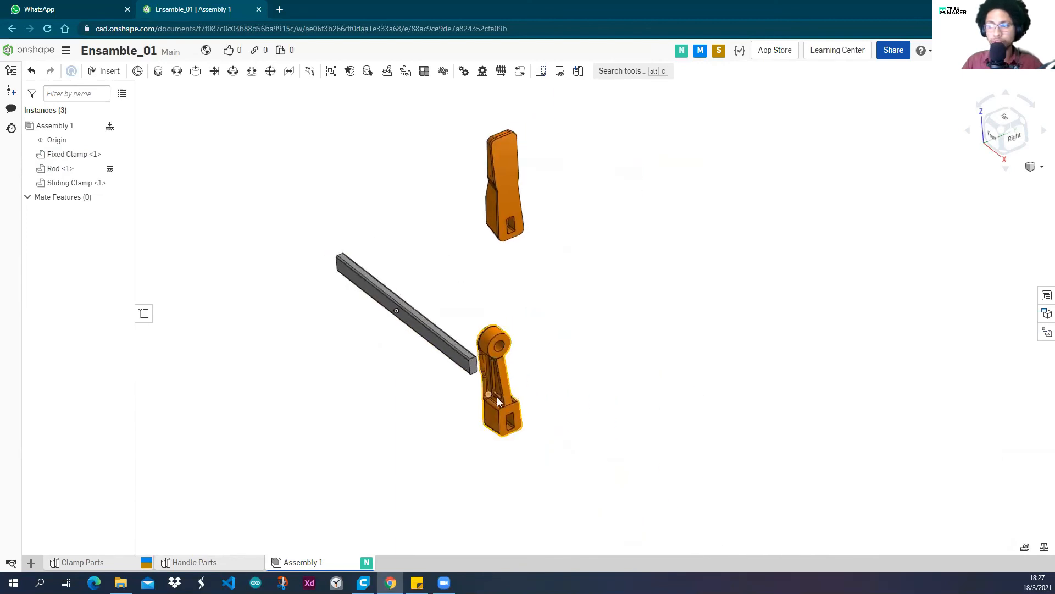
{"action": "left_click_drag", "start_coordinate": [608, 287], "coordinate": [604, 266]}
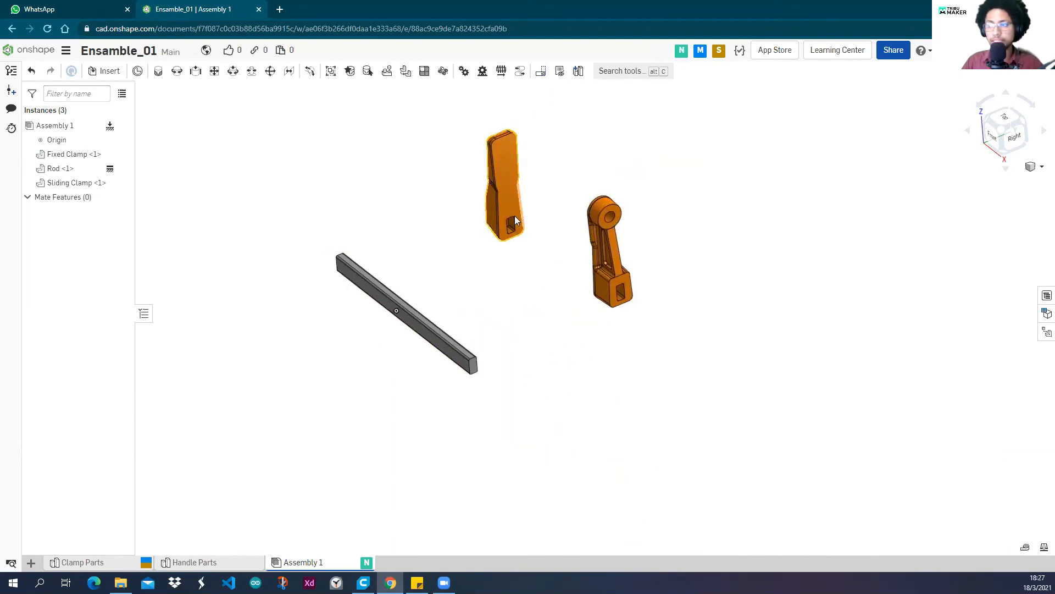
Move the fixed clamp away from the rod, into the open space above it near the sliding clamp.
{"action": "left_click_drag", "start_coordinate": [370, 435], "coordinate": [282, 161]}
{"action": "mouse_move", "coordinate": [363, 376]}
{"action": "right_mouse_down"}
{"action": "mouse_move", "coordinate": [396, 378]}
{"action": "mouse_move", "coordinate": [363, 375]}
{"action": "right_mouse_up"}
{"action": "middle_click_drag", "start_coordinate": [353, 341], "coordinate": [402, 338]}
{"action": "left_click_drag", "start_coordinate": [323, 238], "coordinate": [505, 172]}
Examine the rod and the two loose clamps from several angles to plan how they fit together.
{"action": "right_click_drag", "start_coordinate": [461, 241], "coordinate": [432, 318]}
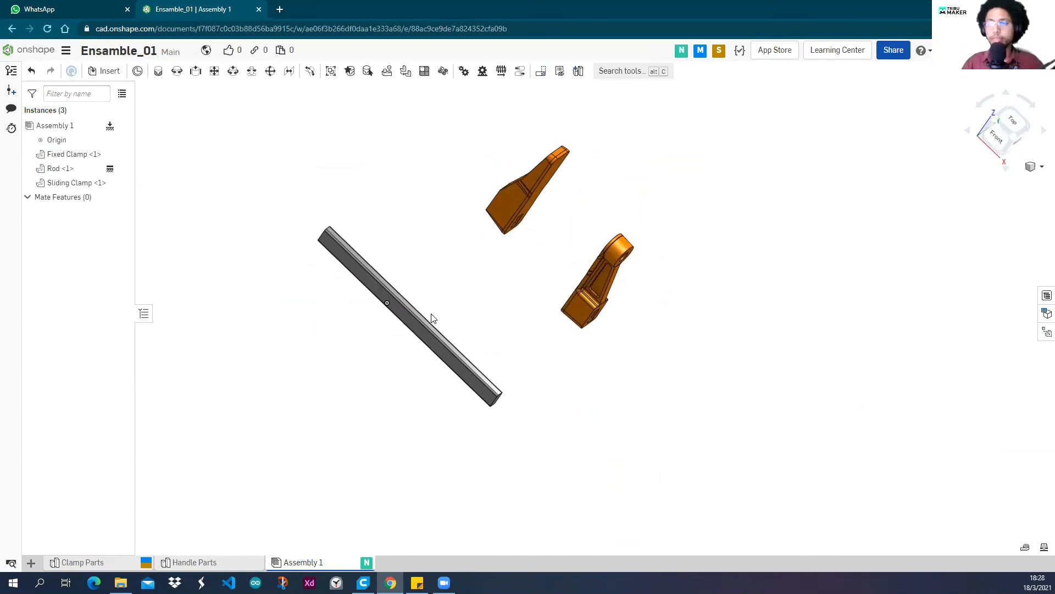
{"action": "right_click_drag", "start_coordinate": [432, 317], "coordinate": [436, 256]}
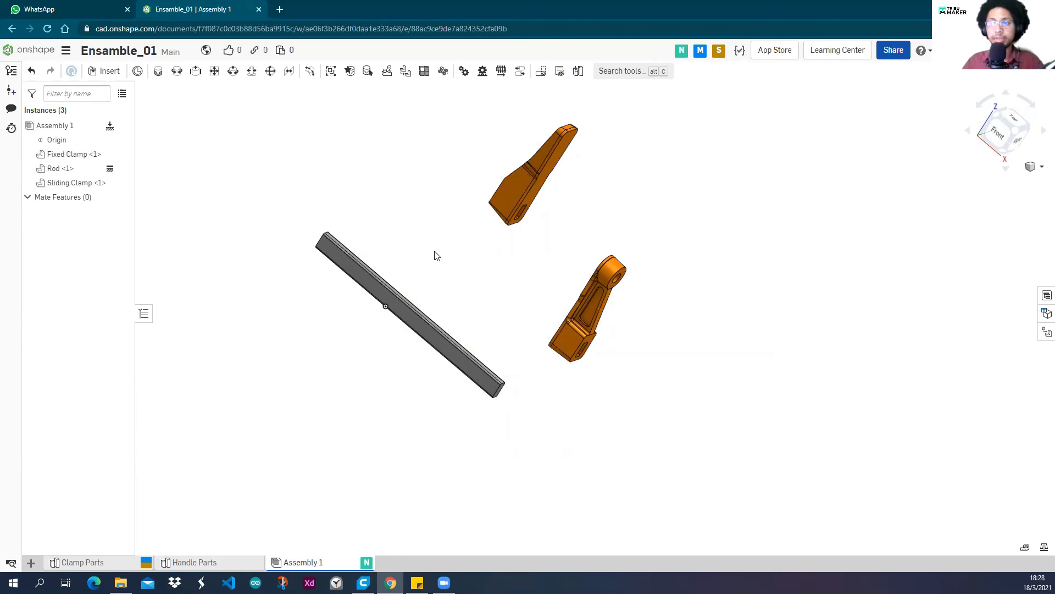
{"action": "right_click_drag", "start_coordinate": [401, 268], "coordinate": [443, 261]}
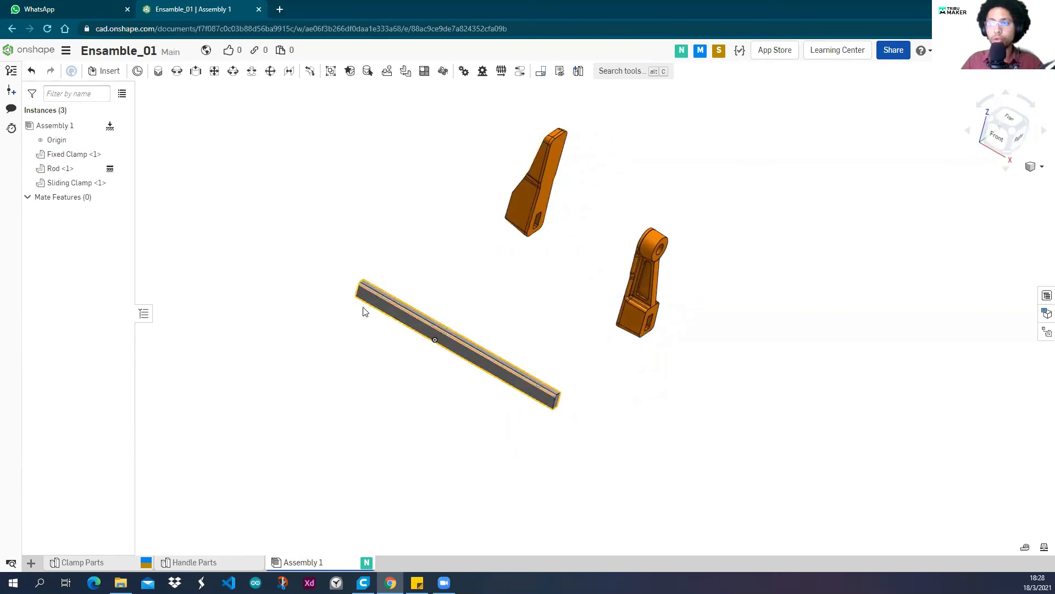
{"action": "scroll", "coordinate": [387, 326], "scroll_direction": "up", "scroll_amount": 5}
{"action": "scroll", "coordinate": [380, 325], "scroll_direction": "down", "scroll_amount": 4}
{"action": "right_click_drag", "start_coordinate": [485, 265], "coordinate": [444, 207]}
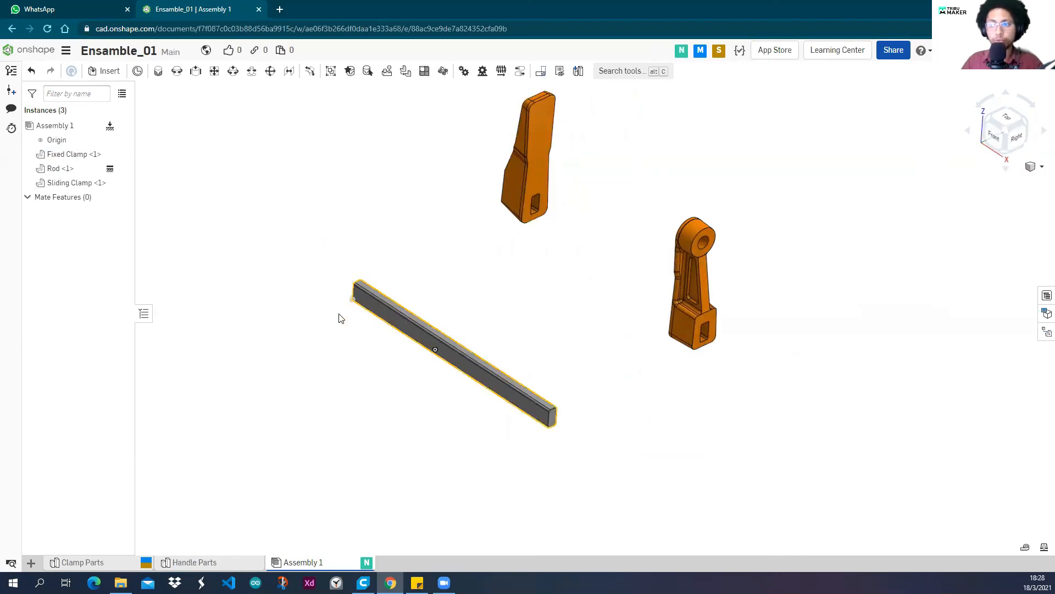
{"action": "scroll", "coordinate": [319, 357], "scroll_direction": "up", "scroll_amount": 1}
{"action": "scroll", "coordinate": [310, 366], "scroll_direction": "down", "scroll_amount": 1}
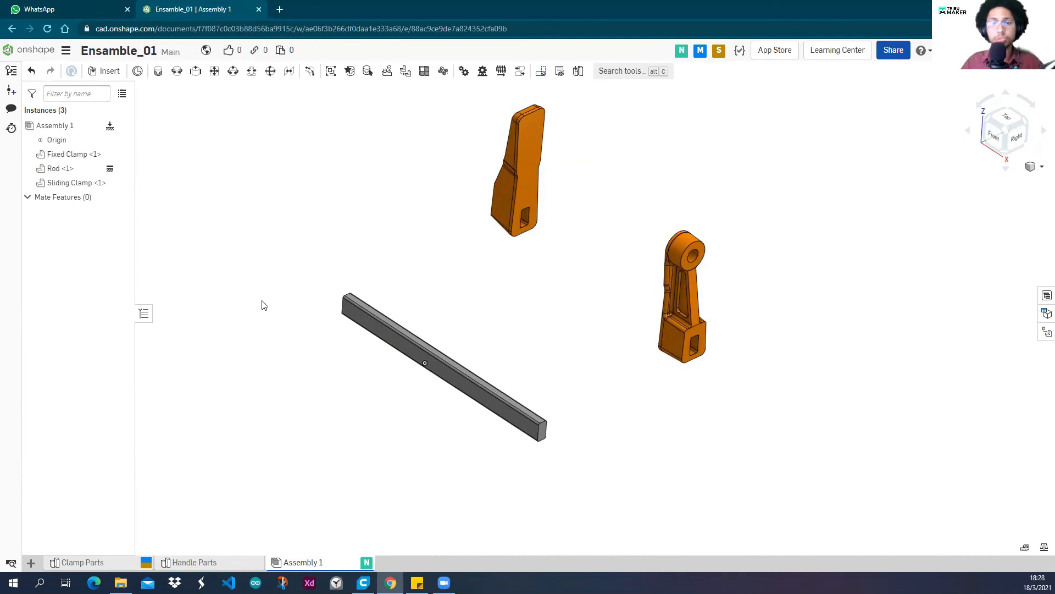
Start a Fastened mate and inspect the rod's end and the fixed clamp's rectangular slot for suitable mate connector points.
{"action": "left_click", "coordinate": [157, 74]}
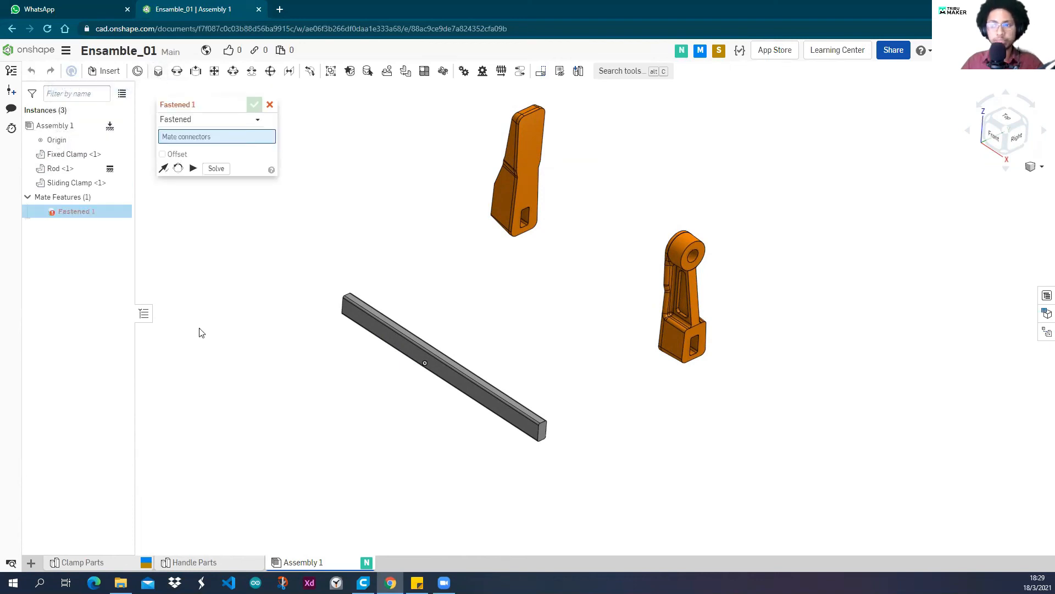
{"action": "left_click_drag", "start_coordinate": [211, 102], "coordinate": [208, 120]}
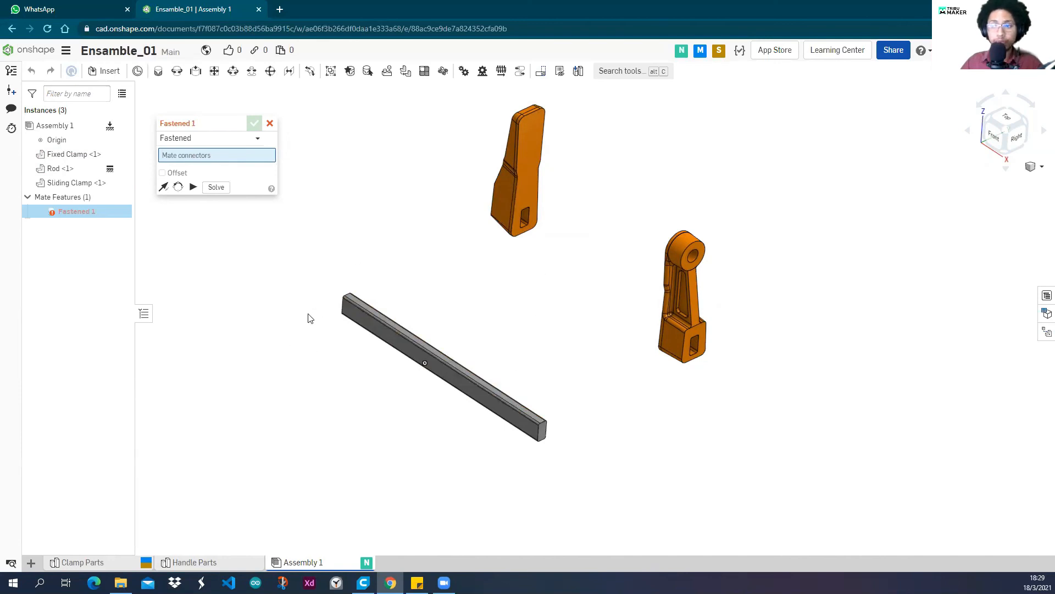
{"action": "right_click_drag", "start_coordinate": [259, 330], "coordinate": [289, 321]}
{"action": "scroll", "coordinate": [322, 336], "scroll_direction": "up", "scroll_amount": 5}
{"action": "scroll", "coordinate": [456, 275], "scroll_direction": "up", "scroll_amount": 3}
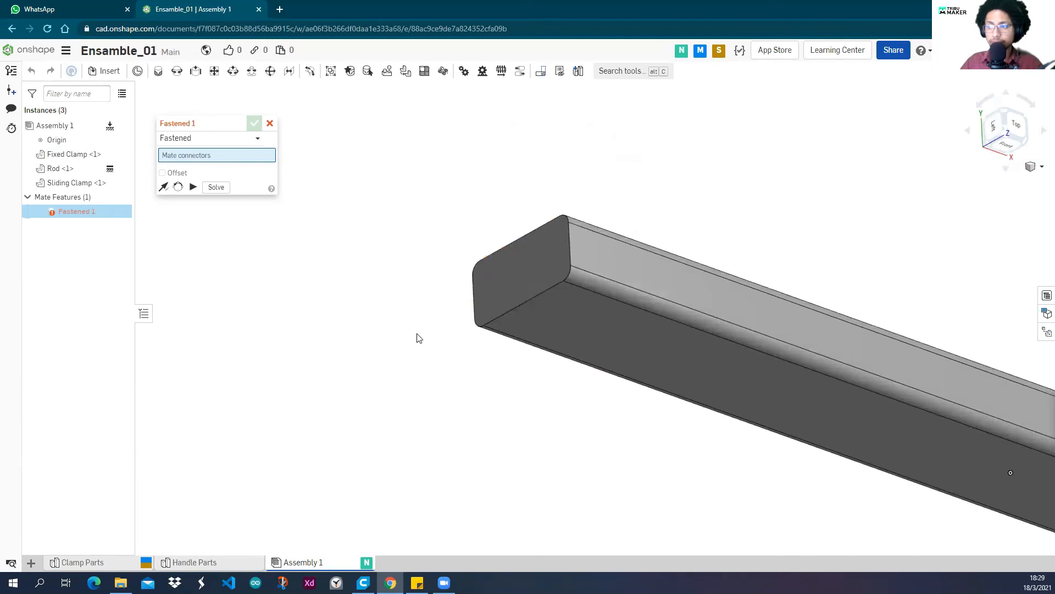
{"action": "scroll", "coordinate": [417, 337], "scroll_direction": "down", "scroll_amount": 5}
{"action": "right_click_drag", "start_coordinate": [417, 331], "coordinate": [646, 254]}
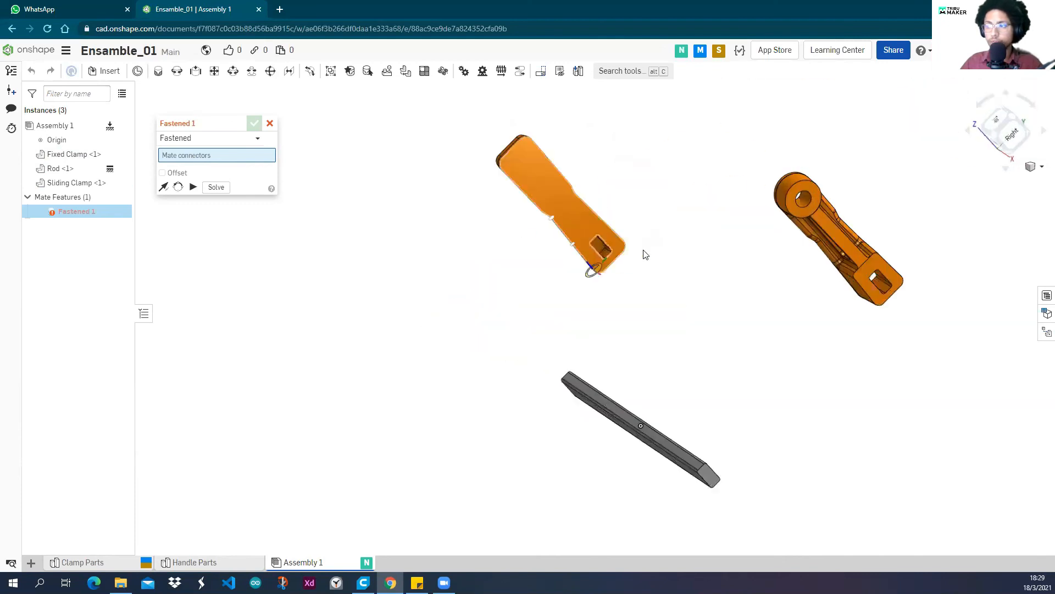
{"action": "scroll", "coordinate": [637, 259], "scroll_direction": "up", "scroll_amount": 5}
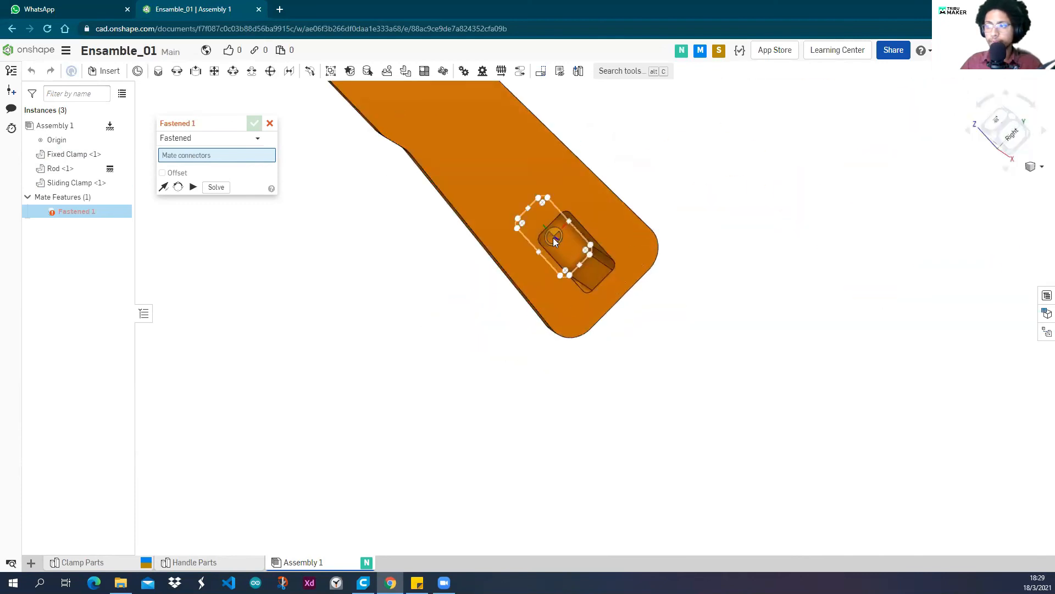
{"action": "scroll", "coordinate": [553, 237], "scroll_direction": "up", "scroll_amount": 3}
{"action": "scroll", "coordinate": [552, 237], "scroll_direction": "down", "scroll_amount": 8}
{"action": "right_click_drag", "start_coordinate": [532, 312], "coordinate": [544, 305]}
{"action": "middle_click_drag", "start_coordinate": [484, 309], "coordinate": [450, 309]}
{"action": "right_click_drag", "start_coordinate": [447, 310], "coordinate": [398, 281]}
{"action": "middle_click_drag", "start_coordinate": [402, 308], "coordinate": [394, 294]}
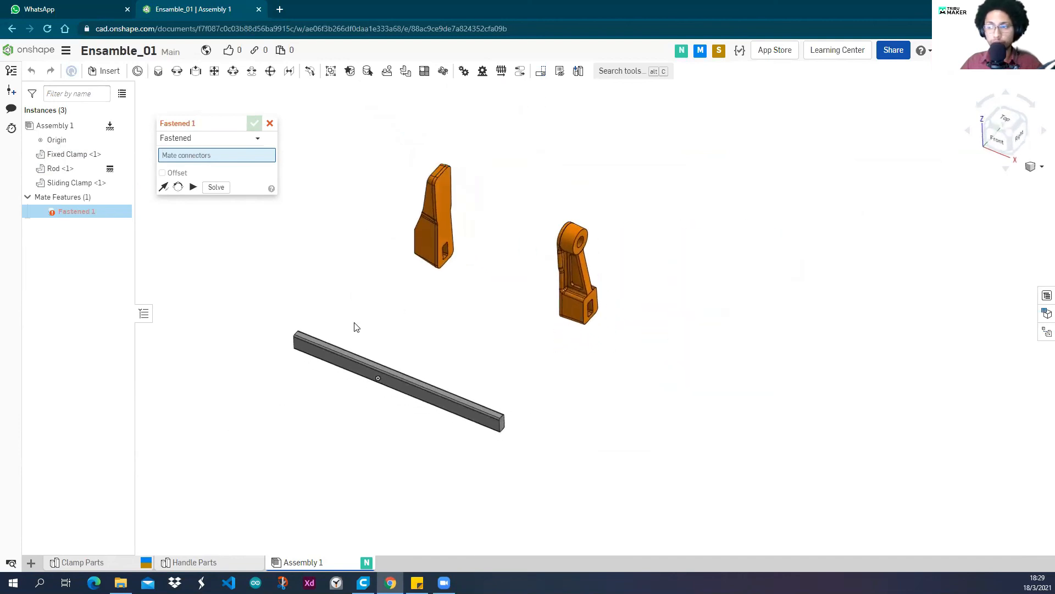
{"action": "right_click_drag", "start_coordinate": [367, 315], "coordinate": [386, 297]}
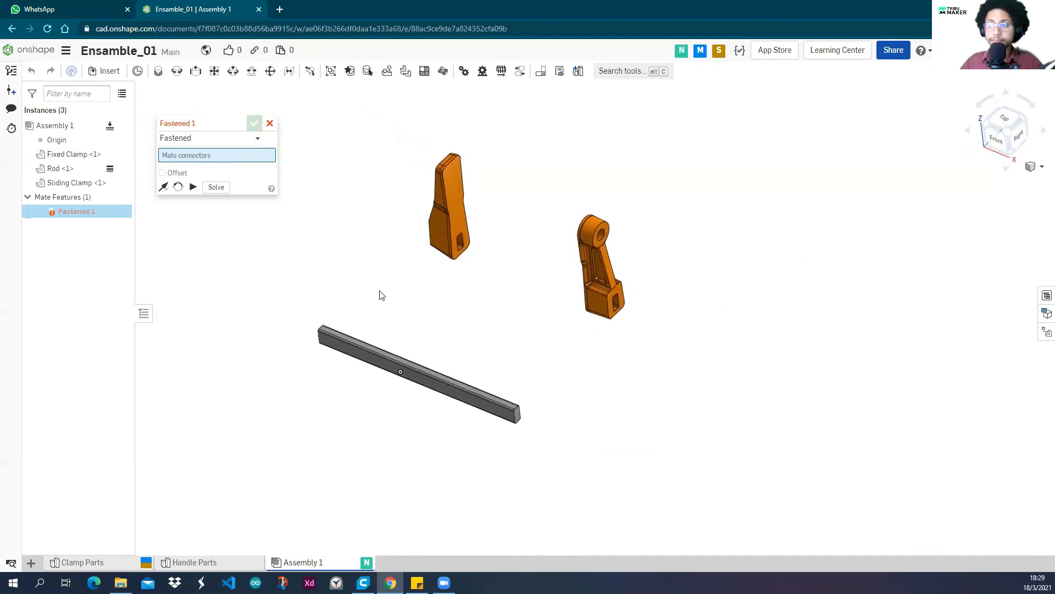
Pick the centre of the fixed clamp's rectangular slot as the Fastened mate's first mate connector.
{"action": "mouse_move", "coordinate": [389, 242]}
{"action": "right_mouse_down"}
{"action": "mouse_move", "coordinate": [365, 248]}
{"action": "mouse_move", "coordinate": [384, 246]}
{"action": "right_mouse_up"}
{"action": "scroll", "coordinate": [487, 245], "scroll_direction": "up", "scroll_amount": 5}
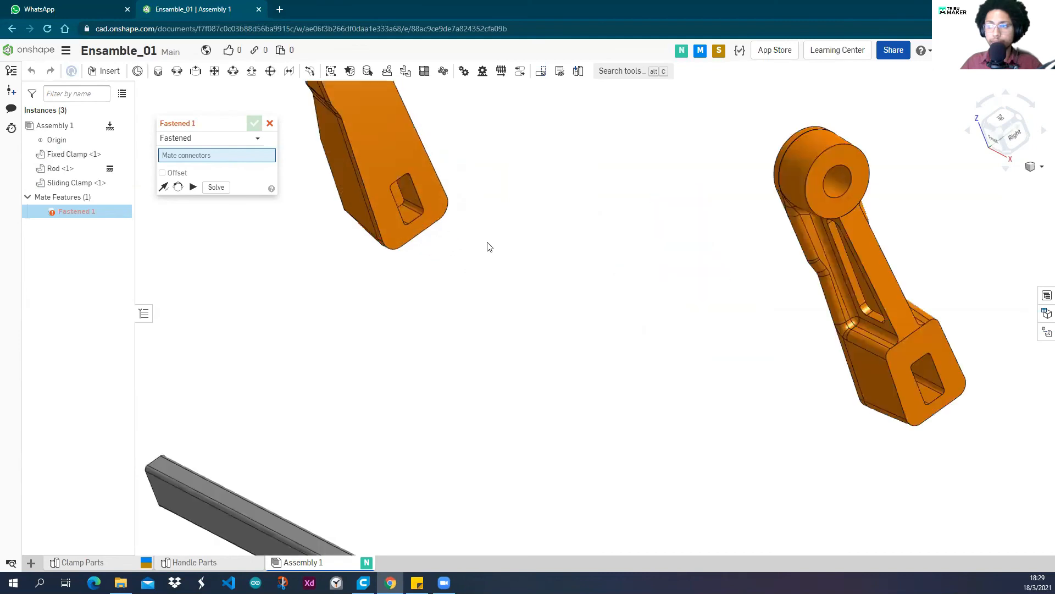
{"action": "right_click_drag", "start_coordinate": [465, 217], "coordinate": [501, 212]}
{"action": "scroll", "coordinate": [488, 165], "scroll_direction": "up", "scroll_amount": 5}
{"action": "right_click_drag", "start_coordinate": [487, 165], "coordinate": [477, 229]}
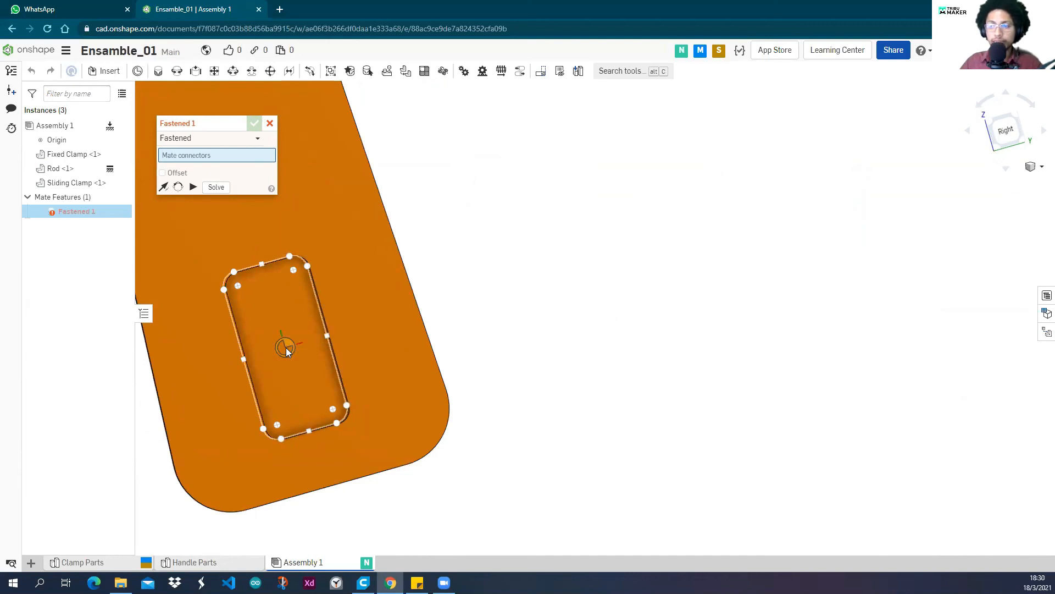
{"action": "left_click", "coordinate": [286, 348]}
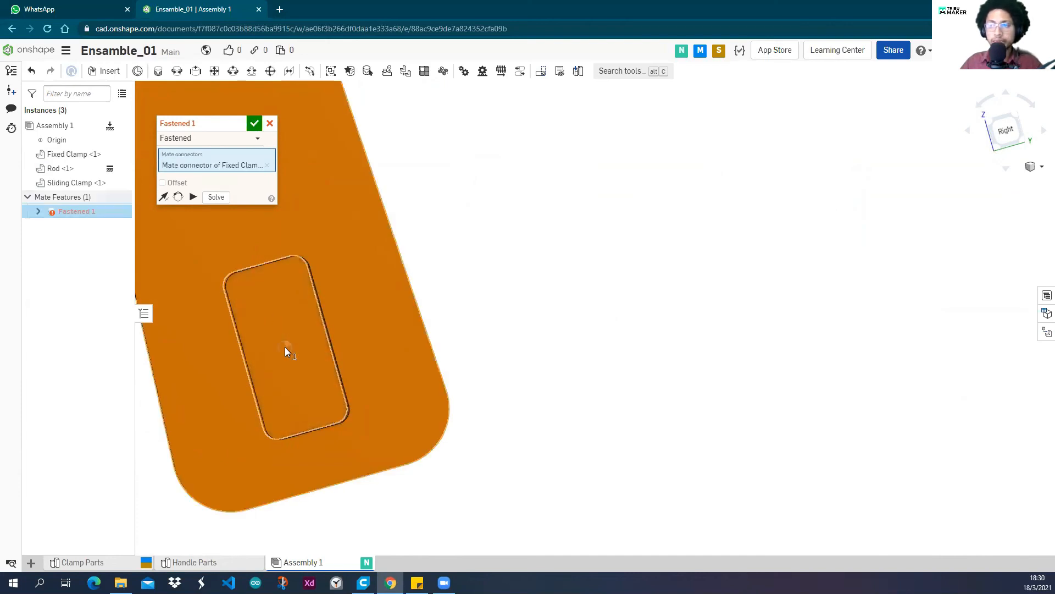
Pick the centre of the rod's end face as the Fastened mate's second mate connector.
{"action": "scroll", "coordinate": [284, 348], "scroll_direction": "down", "scroll_amount": 5}
{"action": "scroll", "coordinate": [285, 347], "scroll_direction": "down", "scroll_amount": 5}
{"action": "middle_click_drag", "start_coordinate": [346, 420], "coordinate": [389, 308]}
{"action": "scroll", "coordinate": [346, 240], "scroll_direction": "up", "scroll_amount": 3}
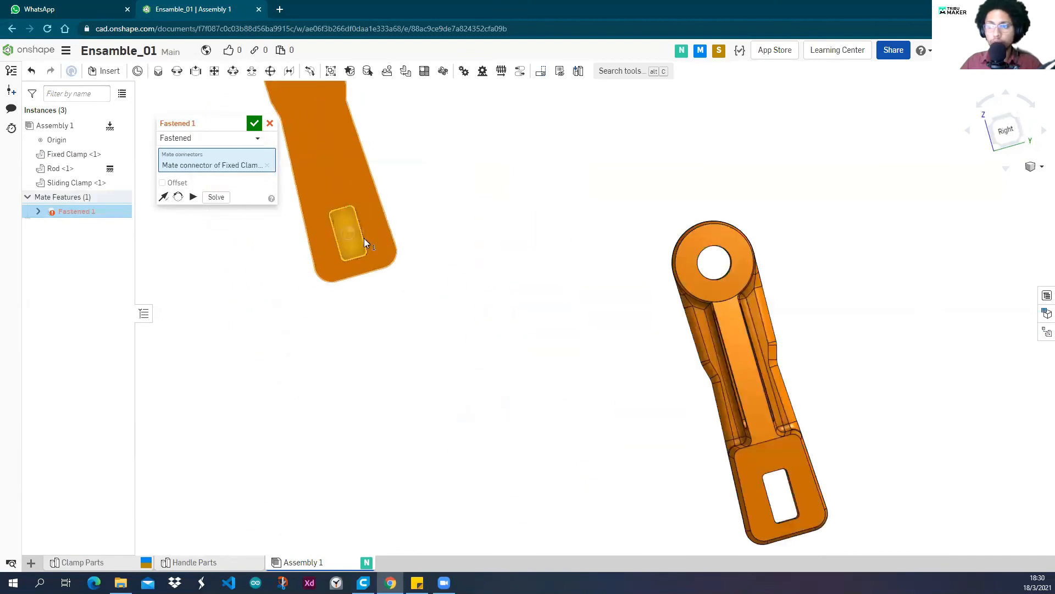
{"action": "scroll", "coordinate": [416, 269], "scroll_direction": "down", "scroll_amount": 3}
{"action": "right_click_drag", "start_coordinate": [377, 370], "coordinate": [391, 353]}
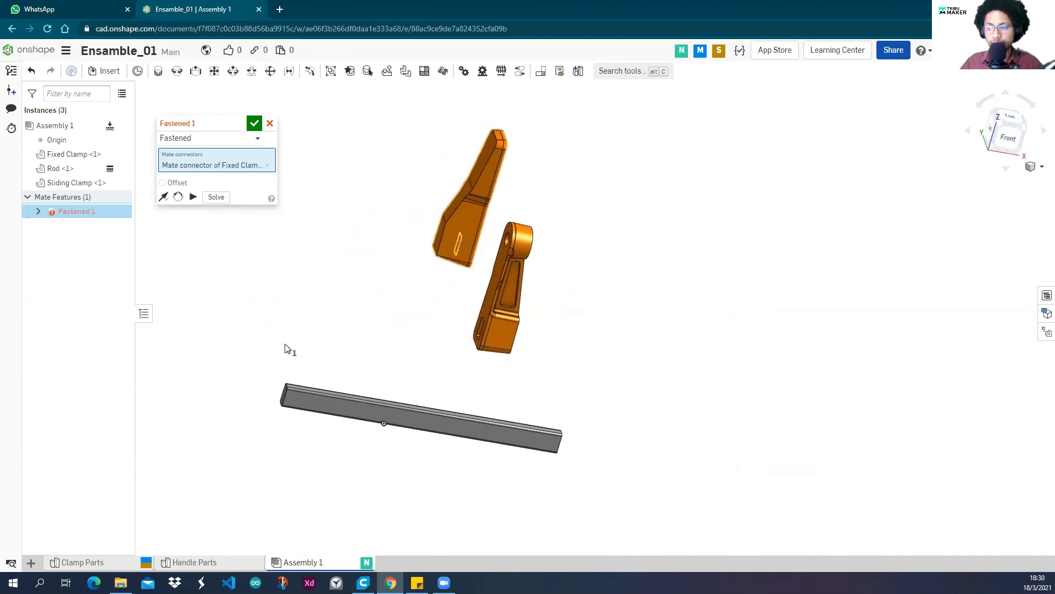
{"action": "right_click_drag", "start_coordinate": [285, 345], "coordinate": [292, 353]}
{"action": "scroll", "coordinate": [295, 396], "scroll_direction": "up", "scroll_amount": 5}
{"action": "scroll", "coordinate": [378, 317], "scroll_direction": "up", "scroll_amount": 2}
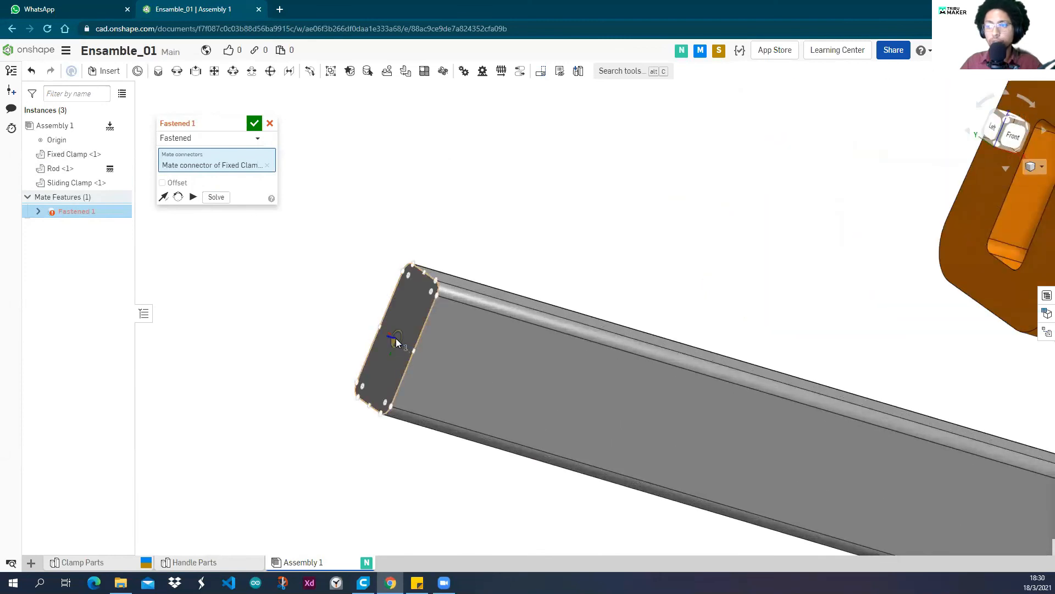
{"action": "left_click", "coordinate": [395, 342]}
Check how the fixed clamp sits on the rod, accept the Fastened mate and leave the mate command.
{"action": "scroll", "coordinate": [273, 382], "scroll_direction": "down", "scroll_amount": 5}
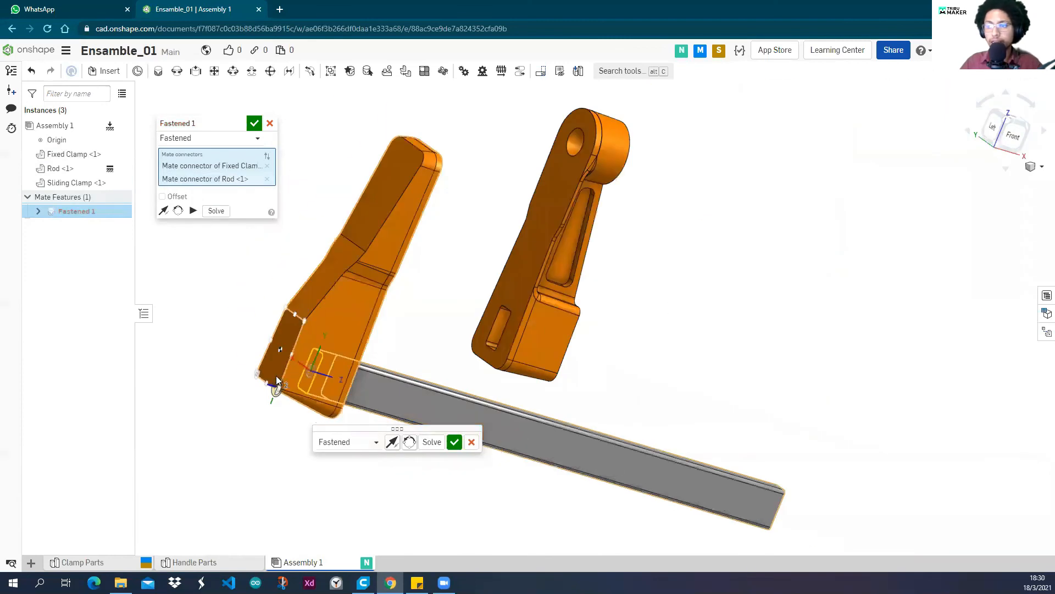
{"action": "right_click_drag", "start_coordinate": [426, 305], "coordinate": [394, 293]}
{"action": "scroll", "coordinate": [422, 296], "scroll_direction": "down", "scroll_amount": 4}
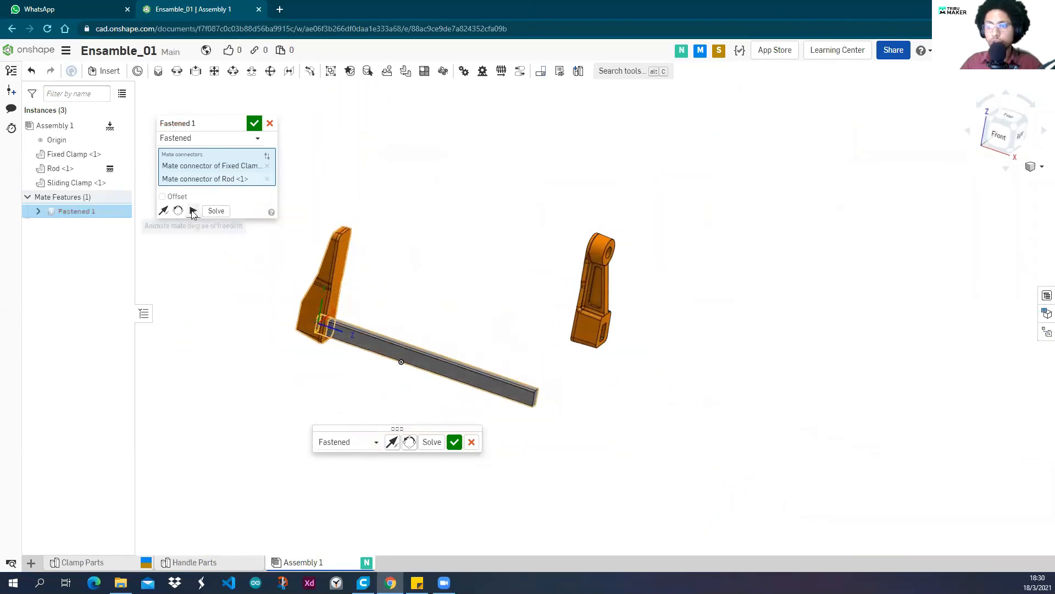
{"action": "scroll", "coordinate": [358, 297], "scroll_direction": "up", "scroll_amount": 3}
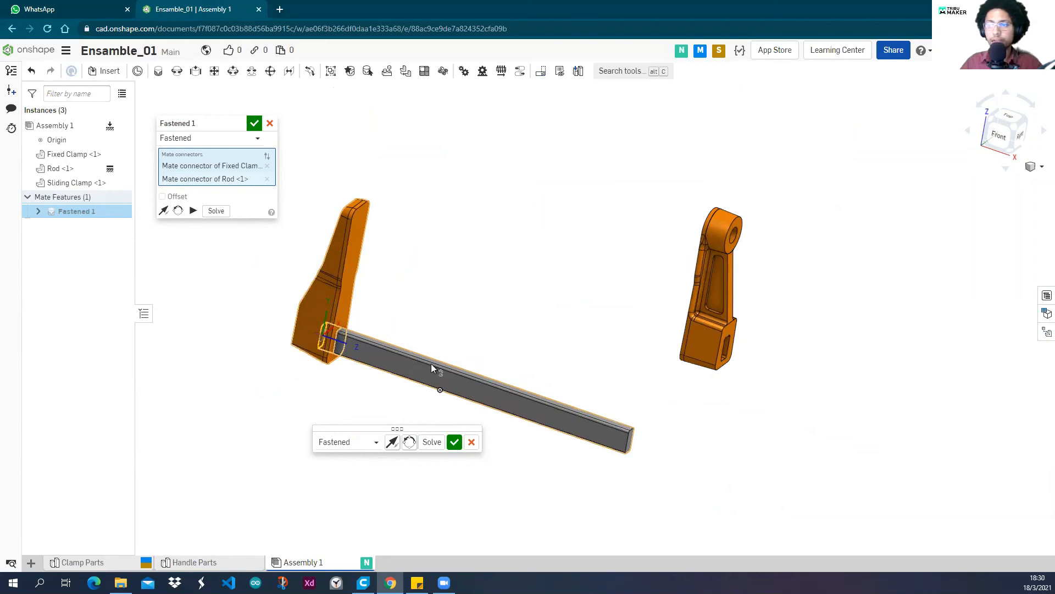
{"action": "left_click", "coordinate": [454, 442]}
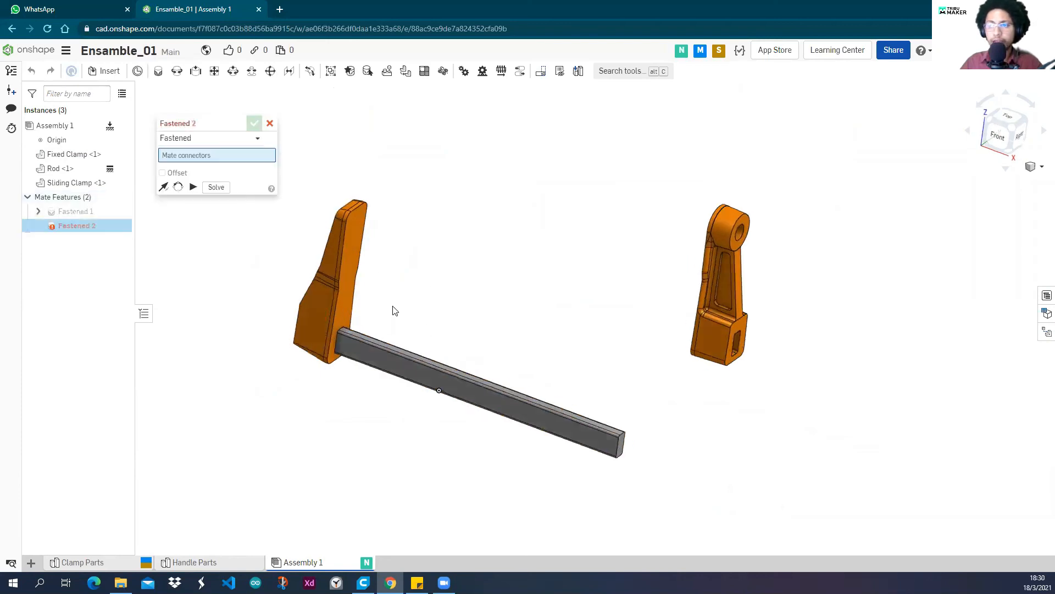
{"action": "left_click", "coordinate": [270, 123]}
Check the fastened clamp joint and move the sliding clamp closer to the rod's free end.
{"action": "scroll", "coordinate": [269, 352], "scroll_direction": "up", "scroll_amount": 3}
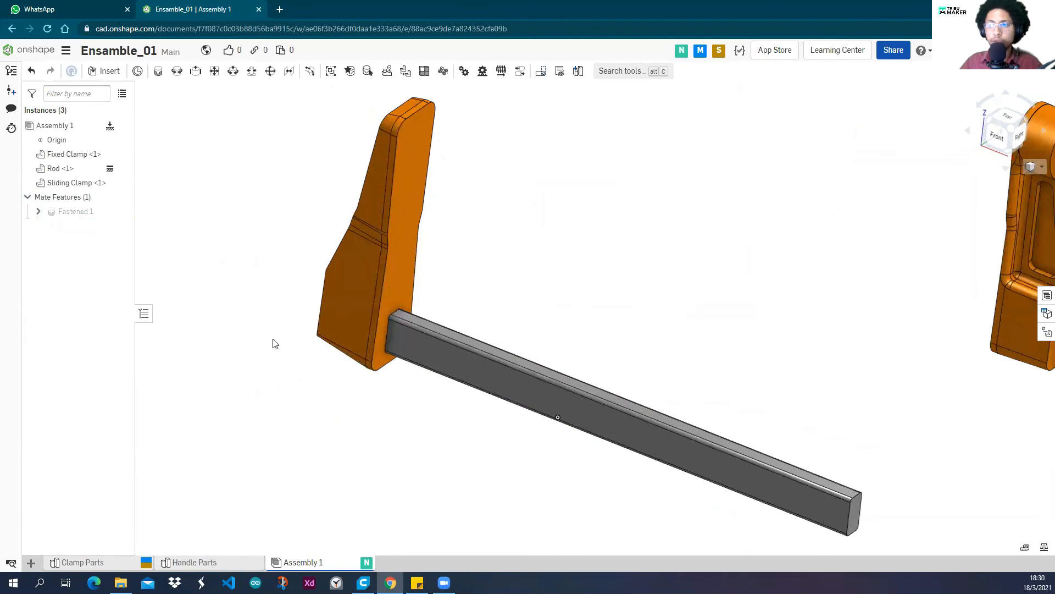
{"action": "scroll", "coordinate": [270, 352], "scroll_direction": "down", "scroll_amount": 2}
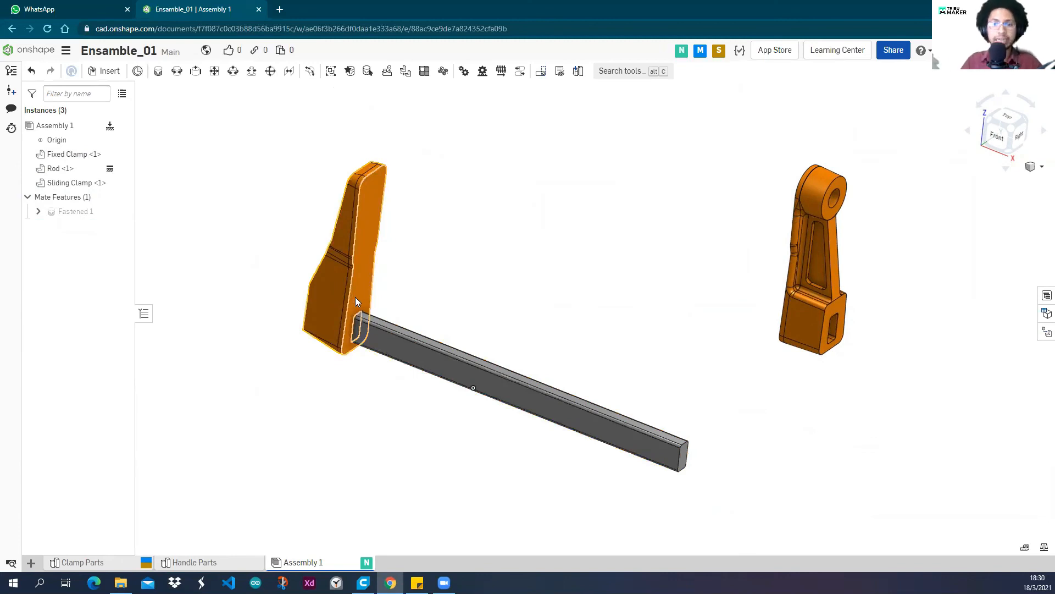
{"action": "scroll", "coordinate": [326, 334], "scroll_direction": "down", "scroll_amount": 2}
{"action": "right_click_drag", "start_coordinate": [363, 462], "coordinate": [326, 371]}
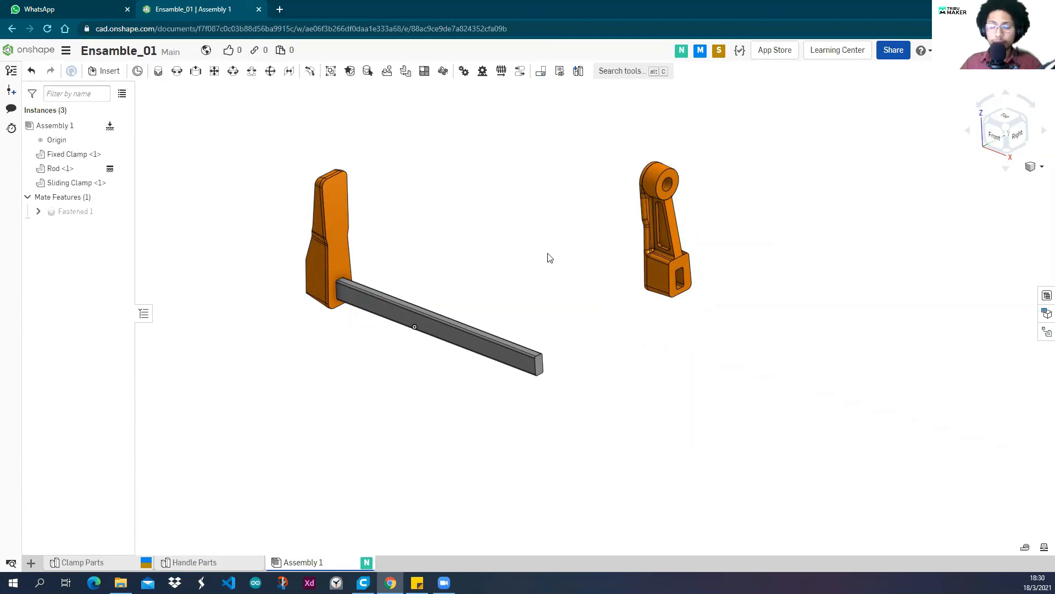
{"action": "right_click_drag", "start_coordinate": [608, 269], "coordinate": [649, 261]}
{"action": "scroll", "coordinate": [649, 261], "scroll_direction": "up", "scroll_amount": 5}
{"action": "scroll", "coordinate": [614, 296], "scroll_direction": "down", "scroll_amount": 5}
{"action": "right_click_drag", "start_coordinate": [539, 332], "coordinate": [588, 312]}
{"action": "scroll", "coordinate": [619, 310], "scroll_direction": "up", "scroll_amount": 3}
{"action": "left_click_drag", "start_coordinate": [619, 310], "coordinate": [355, 368]}
{"action": "right_click_drag", "start_coordinate": [311, 419], "coordinate": [469, 372]}
{"action": "scroll", "coordinate": [443, 351], "scroll_direction": "down", "scroll_amount": 3}
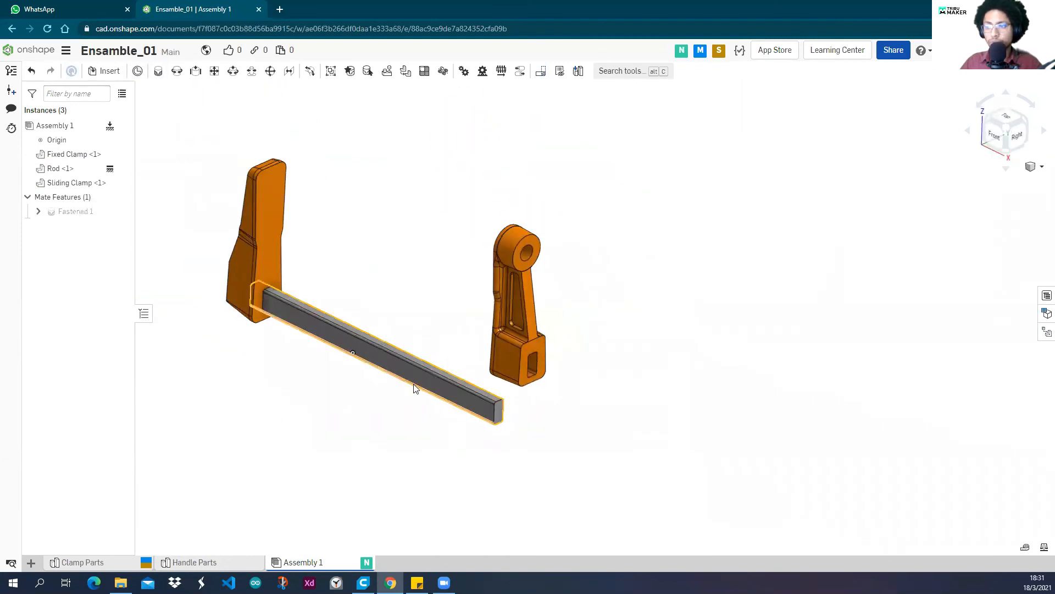
Start a Slider mate and pick the centre of the sliding clamp's slot opening as its first mate connector.
{"action": "scroll", "coordinate": [371, 383], "scroll_direction": "down", "scroll_amount": 3}
{"action": "middle_click_drag", "start_coordinate": [361, 378], "coordinate": [393, 311]}
{"action": "scroll", "coordinate": [397, 319], "scroll_direction": "up", "scroll_amount": 5}
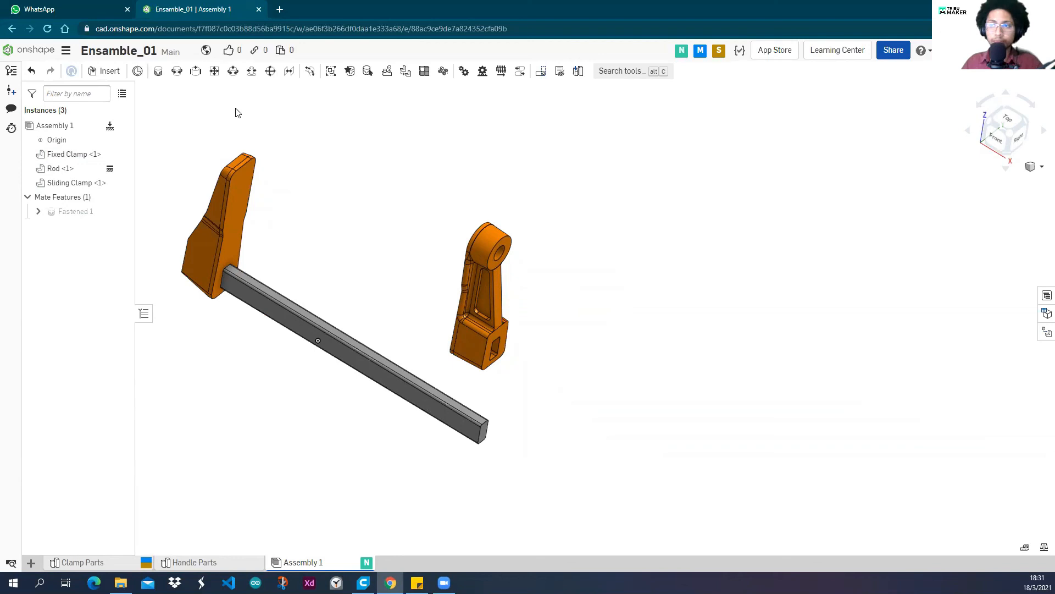
{"action": "left_click", "coordinate": [195, 72]}
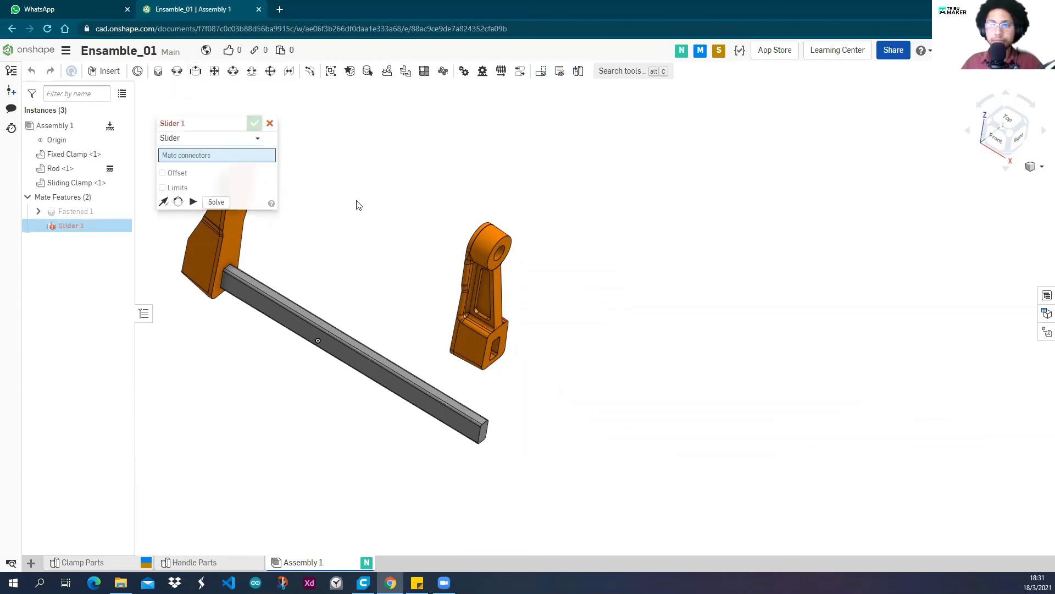
{"action": "right_click_drag", "start_coordinate": [394, 297], "coordinate": [430, 251]}
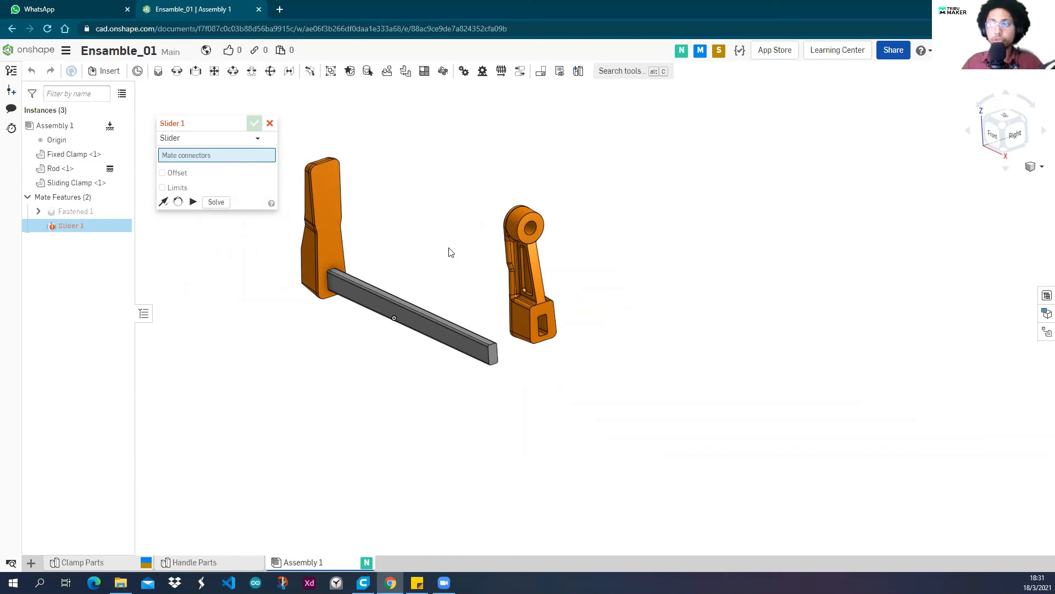
{"action": "scroll", "coordinate": [553, 386], "scroll_direction": "up", "scroll_amount": 5}
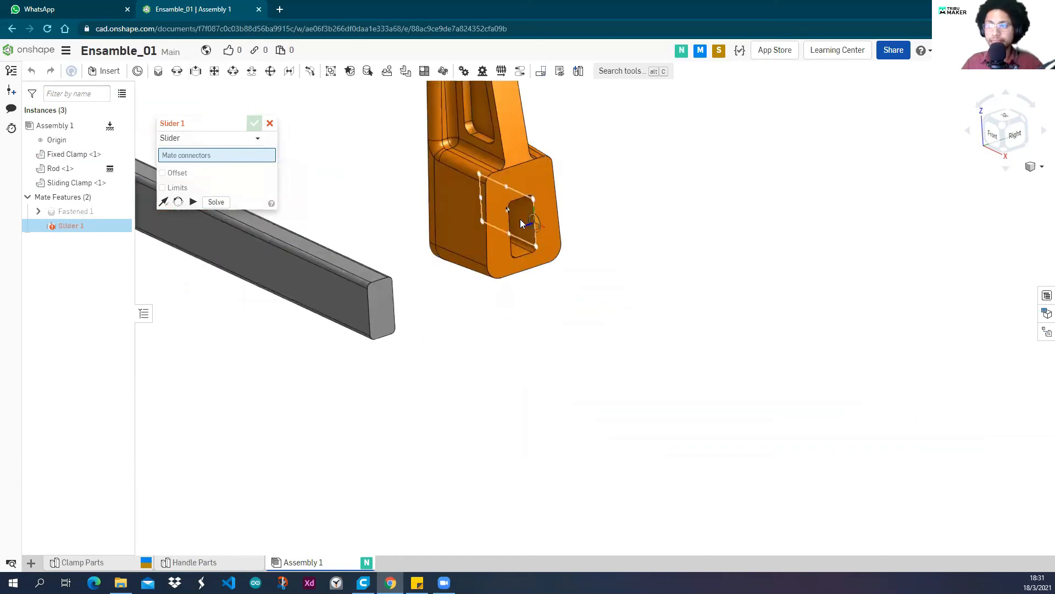
{"action": "scroll", "coordinate": [525, 226], "scroll_direction": "up", "scroll_amount": 5}
{"action": "right_click_drag", "start_coordinate": [542, 231], "coordinate": [390, 266]}
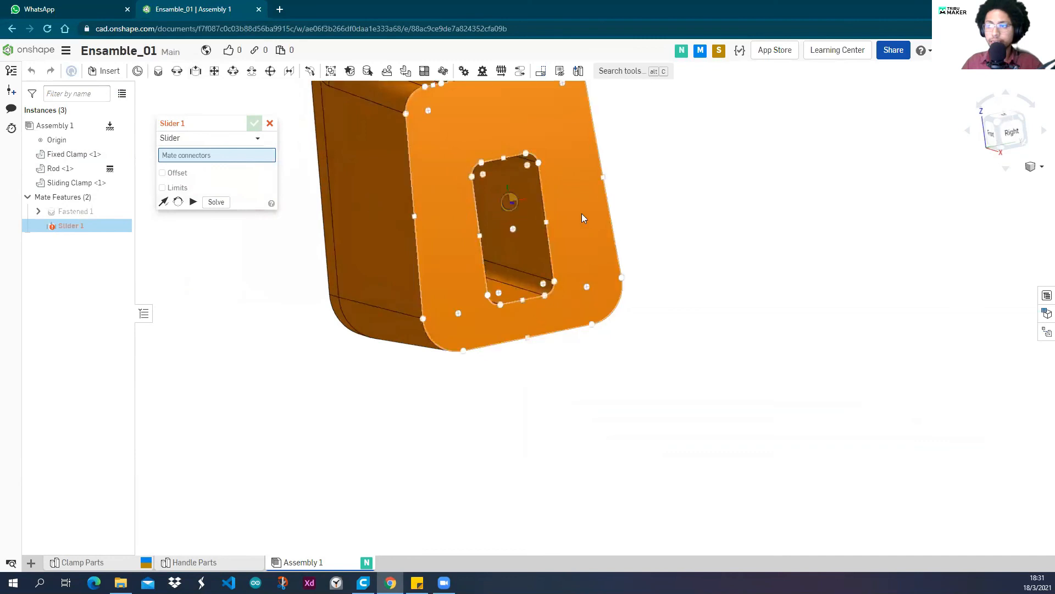
{"action": "left_click", "coordinate": [513, 230]}
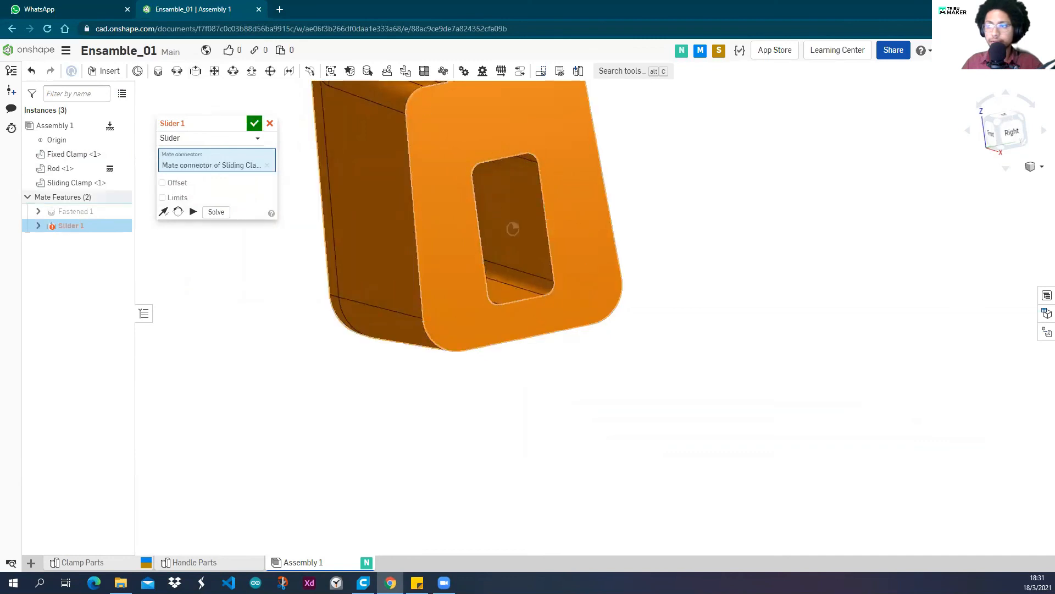
Pick the centre of the rod's free end face as the Slider mate's second mate connector.
{"action": "scroll", "coordinate": [517, 236], "scroll_direction": "down", "scroll_amount": 5}
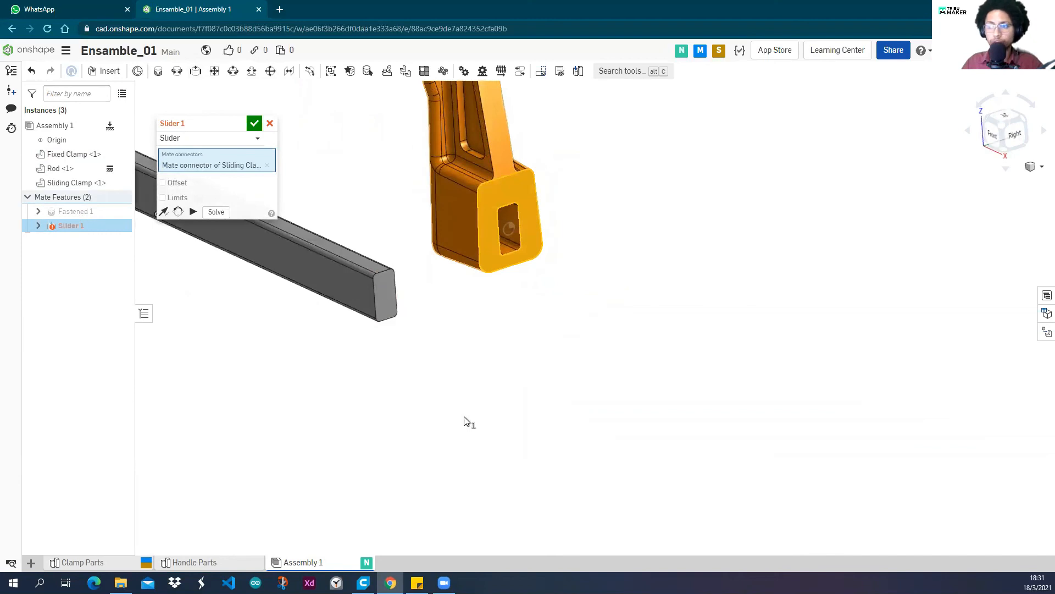
{"action": "scroll", "coordinate": [466, 420], "scroll_direction": "up", "scroll_amount": 3}
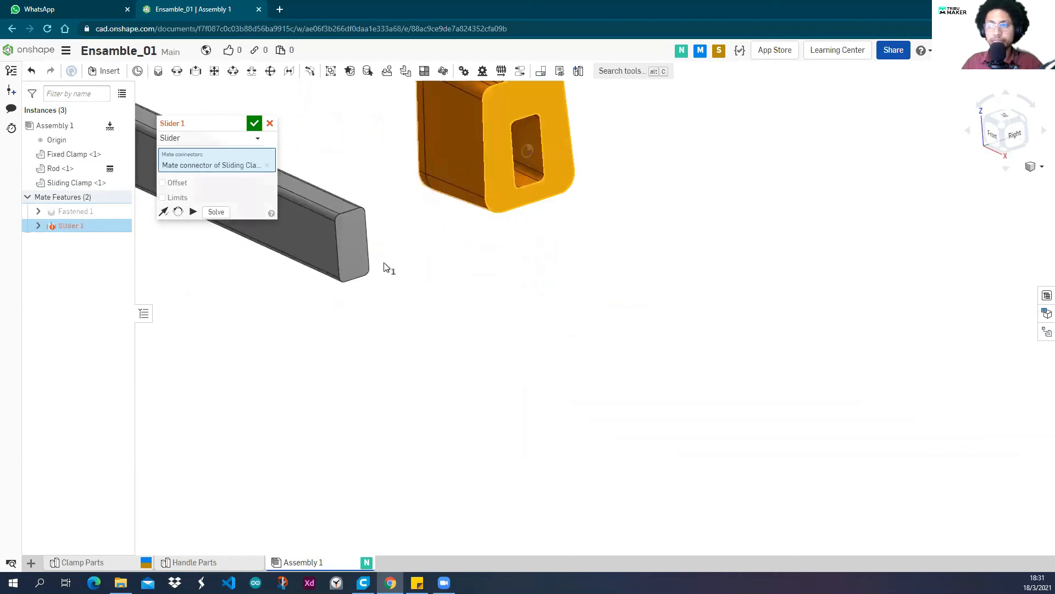
{"action": "left_click", "coordinate": [354, 246]}
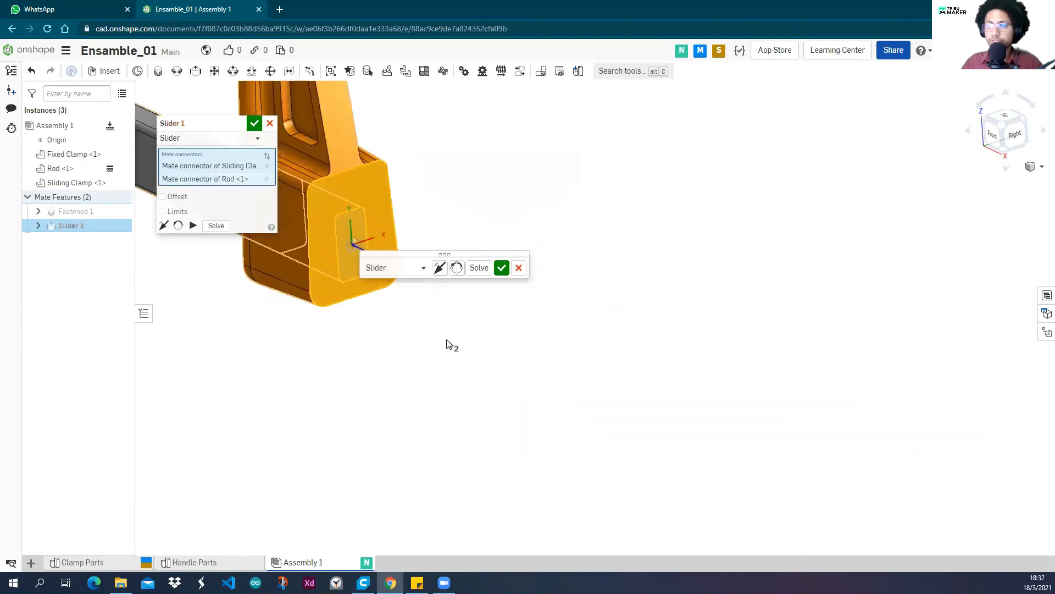
Move the floating mate toolbar clear of the model and animate the Slider mate's travel along the rod.
{"action": "scroll", "coordinate": [448, 393], "scroll_direction": "down", "scroll_amount": 3}
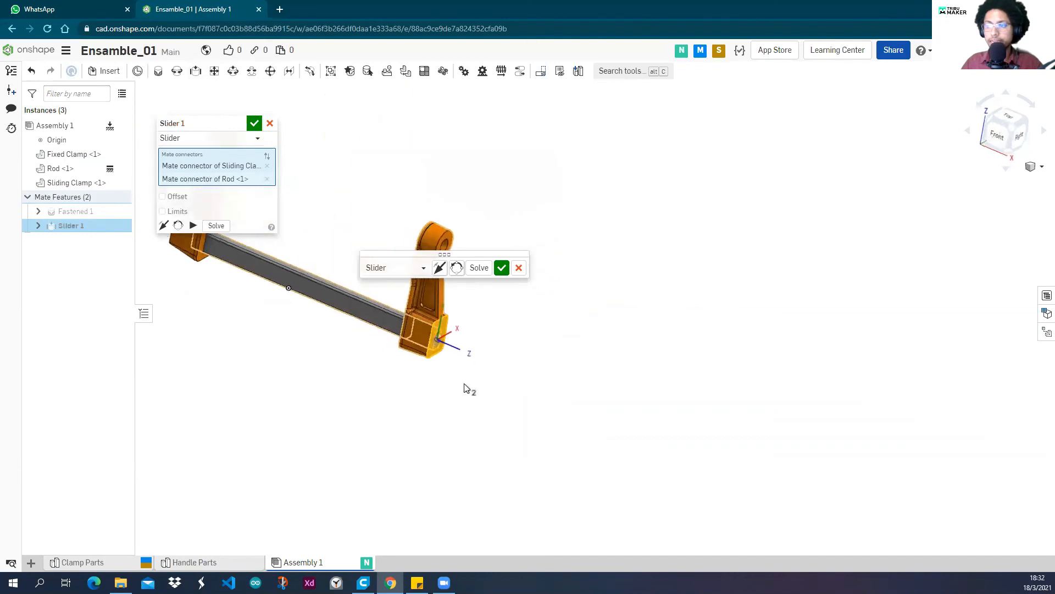
{"action": "middle_click_drag", "start_coordinate": [478, 297], "coordinate": [452, 343]}
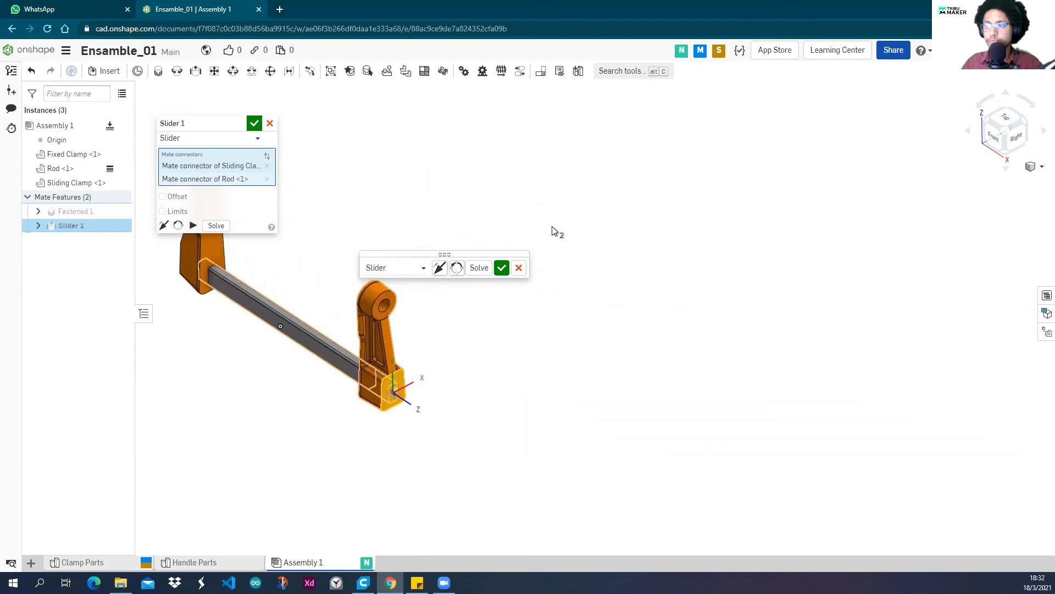
{"action": "left_click_drag", "start_coordinate": [488, 252], "coordinate": [683, 153]}
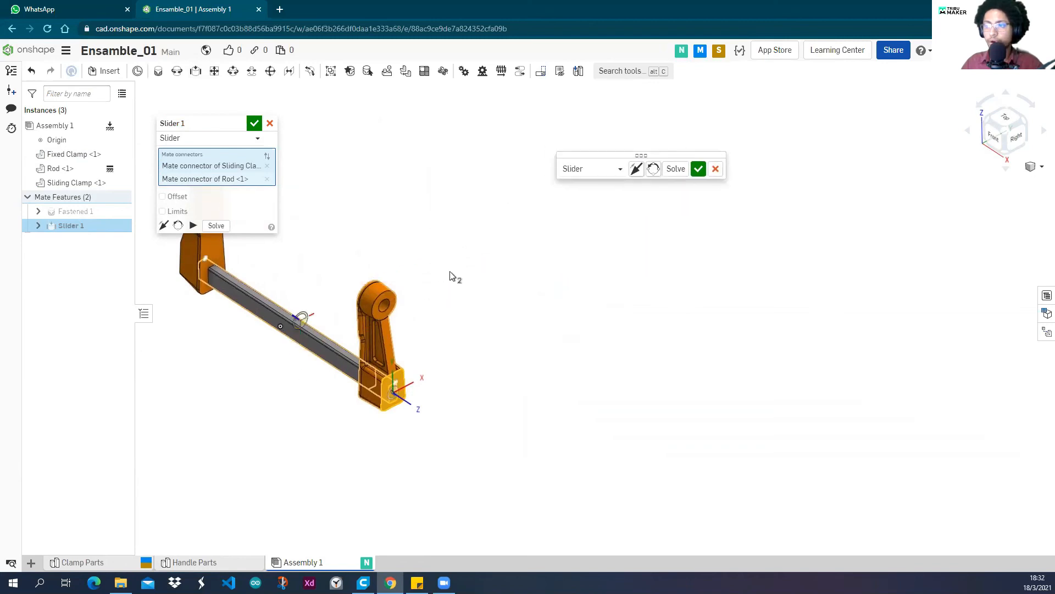
{"action": "middle_click_drag", "start_coordinate": [455, 278], "coordinate": [561, 235]}
{"action": "right_click_drag", "start_coordinate": [457, 212], "coordinate": [474, 246]}
{"action": "mouse_move", "coordinate": [473, 244]}
{"action": "middle_mouse_down"}
{"action": "mouse_move", "coordinate": [478, 227]}
{"action": "mouse_move", "coordinate": [489, 256]}
{"action": "middle_mouse_up"}
{"action": "scroll", "coordinate": [473, 244], "scroll_direction": "up", "scroll_amount": 2}
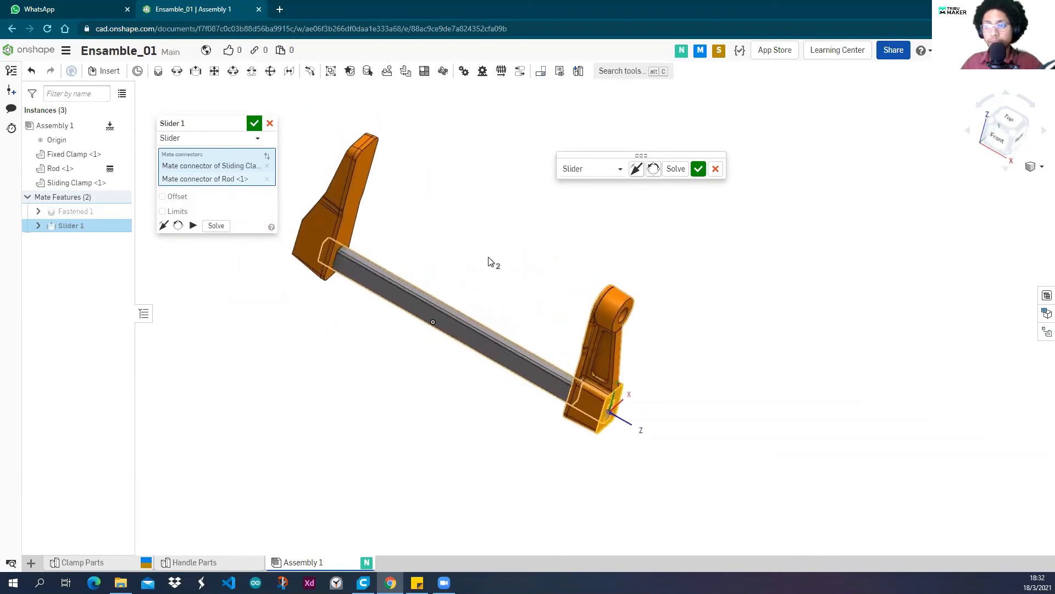
{"action": "left_click", "coordinate": [193, 226]}
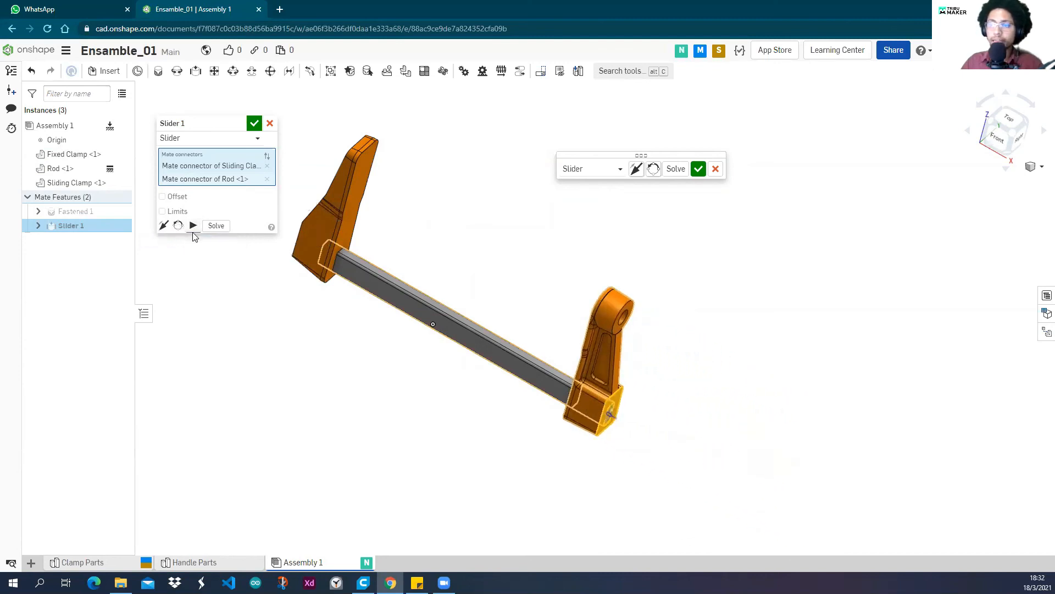
{"action": "scroll", "coordinate": [549, 282], "scroll_direction": "up", "scroll_amount": 2}
{"action": "scroll", "coordinate": [500, 295], "scroll_direction": "down", "scroll_amount": 1}
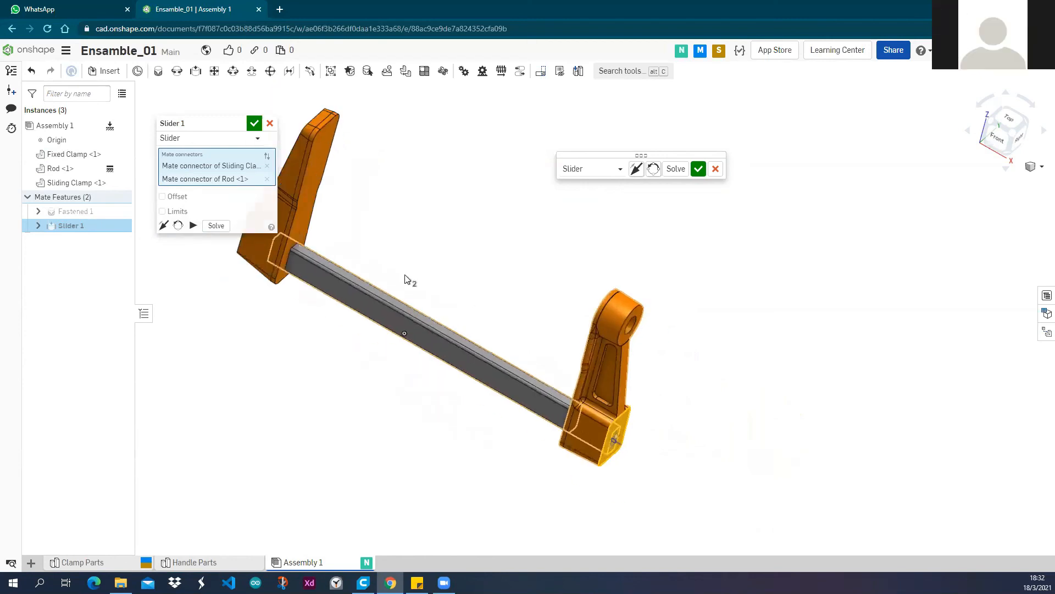
Try flipping the Slider mate's primary axis and reorienting its secondary axis, ending with the sliding clamp upright.
{"action": "left_click", "coordinate": [163, 227]}
{"action": "left_click", "coordinate": [164, 226]}
{"action": "left_click", "coordinate": [163, 226]}
{"action": "left_click", "coordinate": [164, 226]}
{"action": "left_click", "coordinate": [178, 226]}
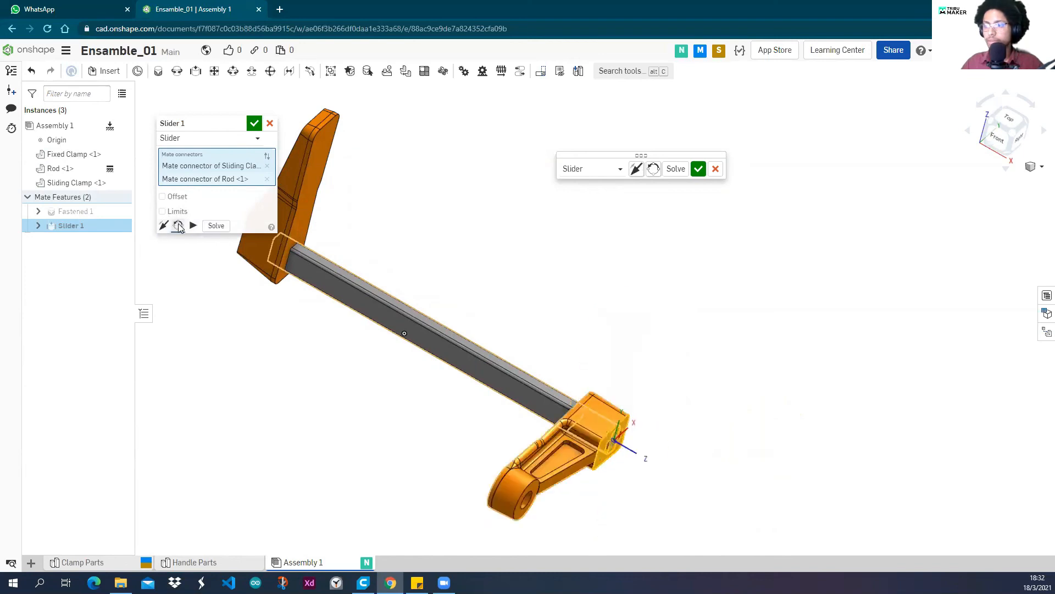
{"action": "left_click", "coordinate": [178, 226]}
{"action": "left_click", "coordinate": [178, 226]}
{"action": "left_click", "coordinate": [178, 225]}
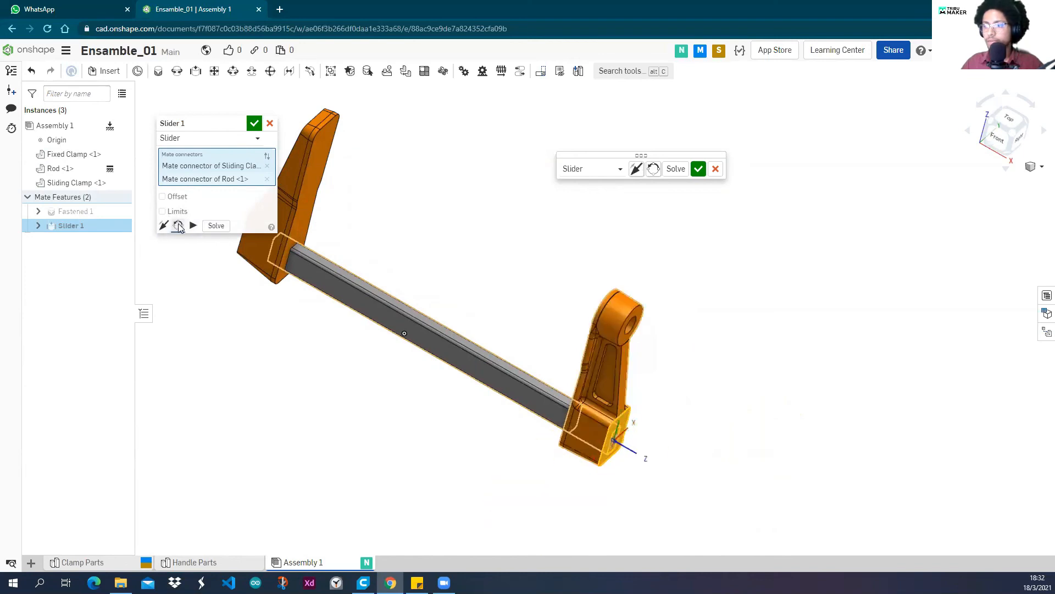
Animate the Slider mate with the sliding clamp upright and check its motion against the rod.
{"action": "left_click", "coordinate": [192, 225]}
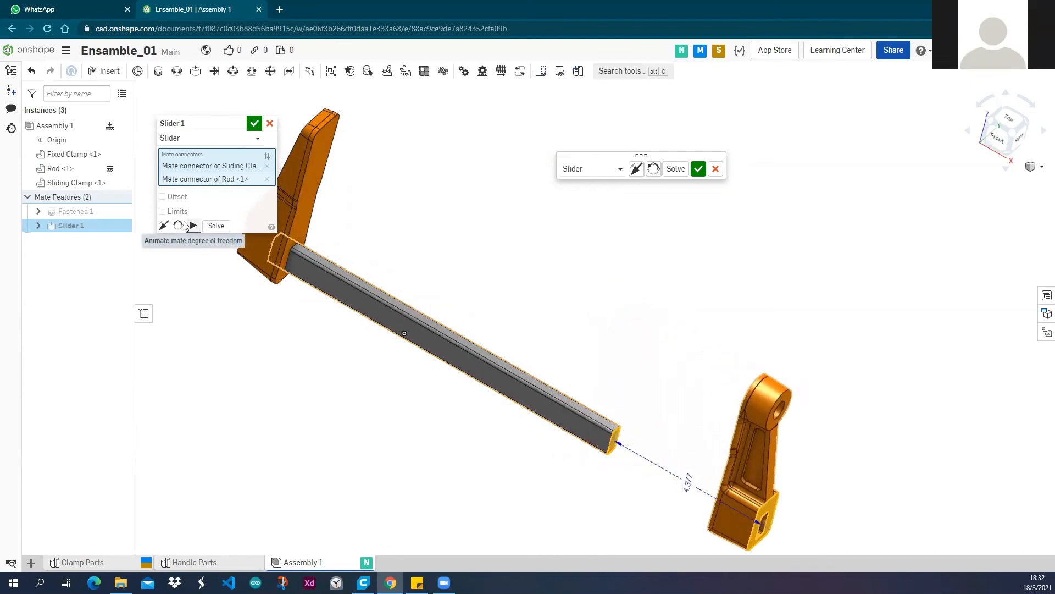
{"action": "scroll", "coordinate": [427, 236], "scroll_direction": "down", "scroll_amount": 2}
{"action": "middle_click_drag", "start_coordinate": [431, 235], "coordinate": [424, 258]}
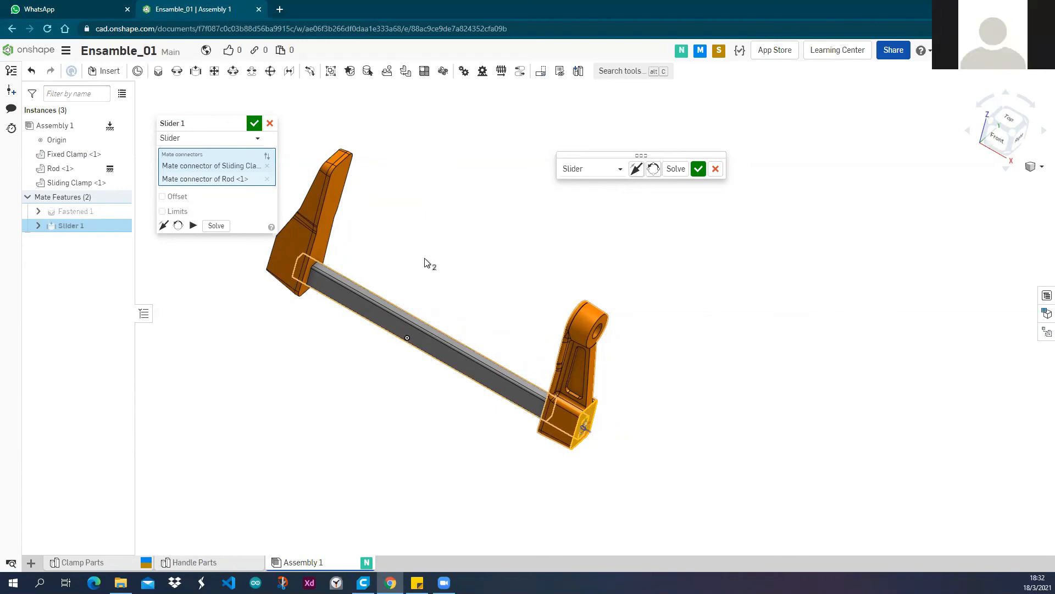
Flip the Slider mate's primary axis, rotate its secondary axis until the clamp stands upright, and animate the motion.
{"action": "left_click", "coordinate": [163, 226]}
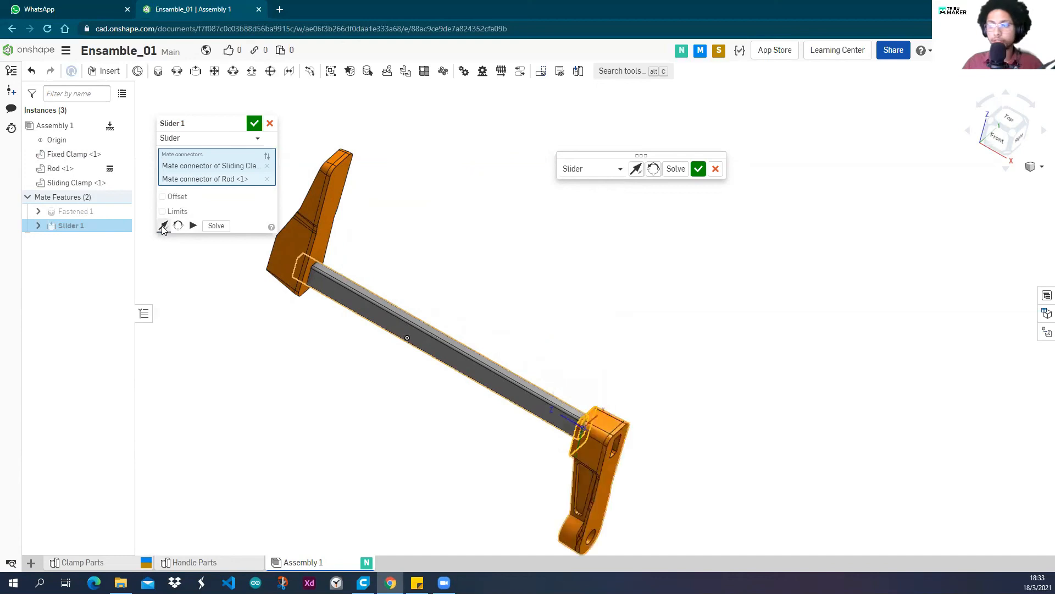
{"action": "left_click", "coordinate": [193, 226]}
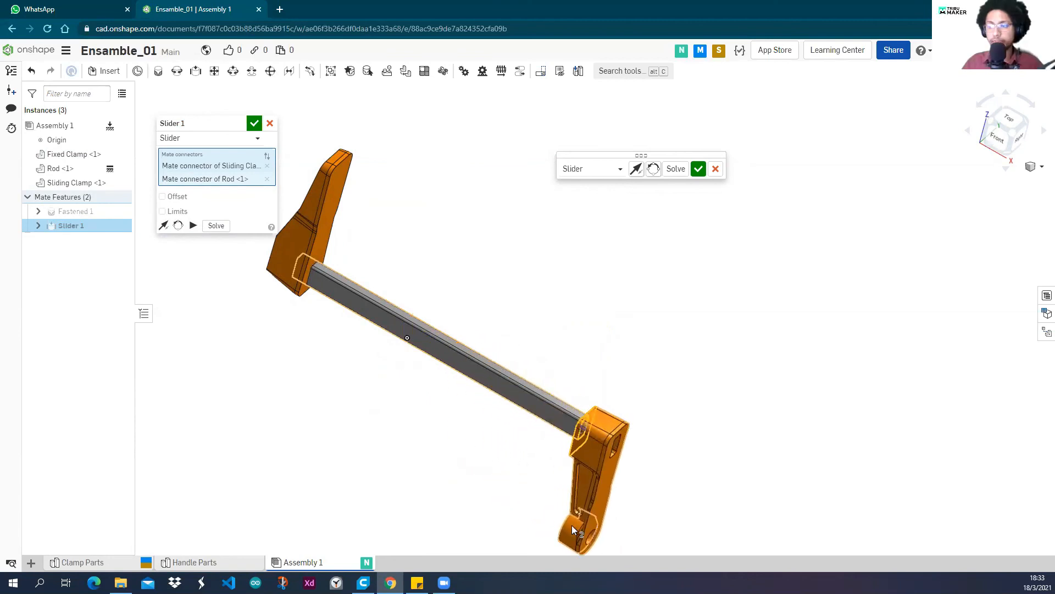
{"action": "left_click", "coordinate": [177, 225]}
{"action": "left_click", "coordinate": [178, 226]}
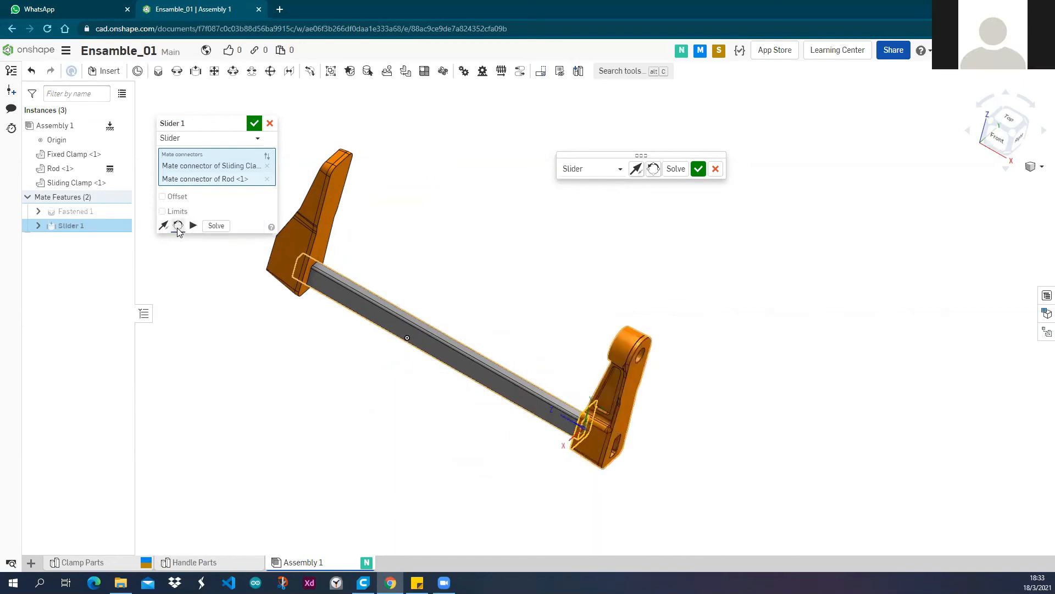
{"action": "left_click", "coordinate": [193, 226]}
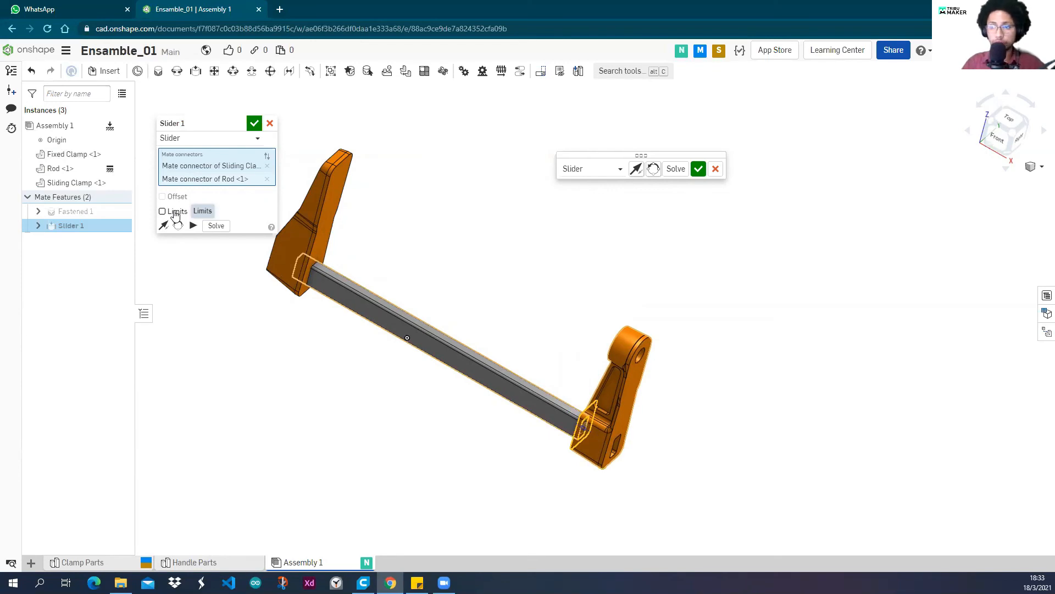
Enable limits on the Slider mate with a Z minimum of 7 in and a Z maximum of 0 in.
{"action": "left_click", "coordinate": [176, 215]}
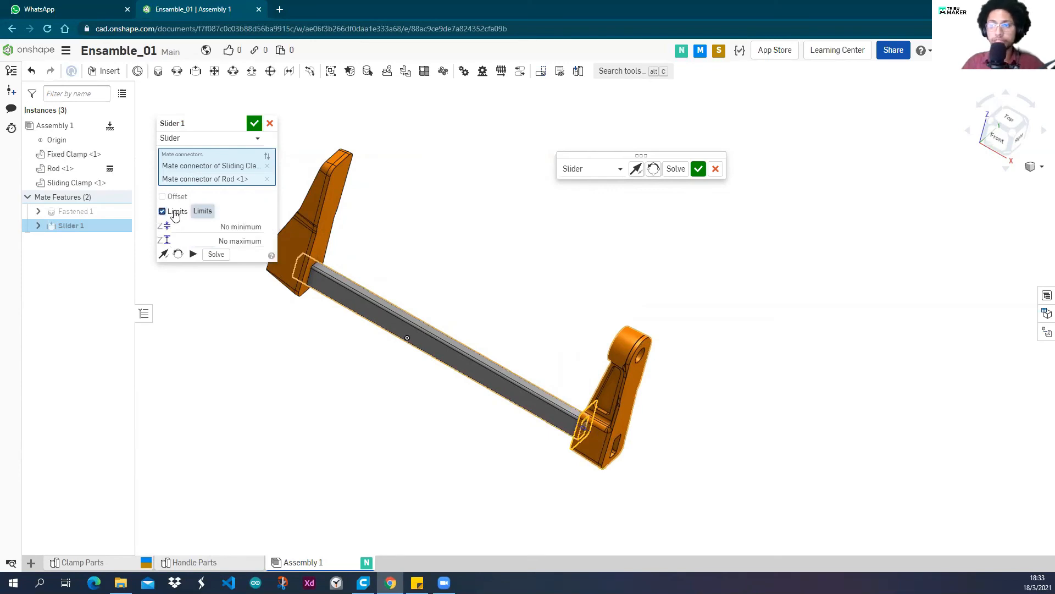
{"action": "left_click", "coordinate": [228, 227]}
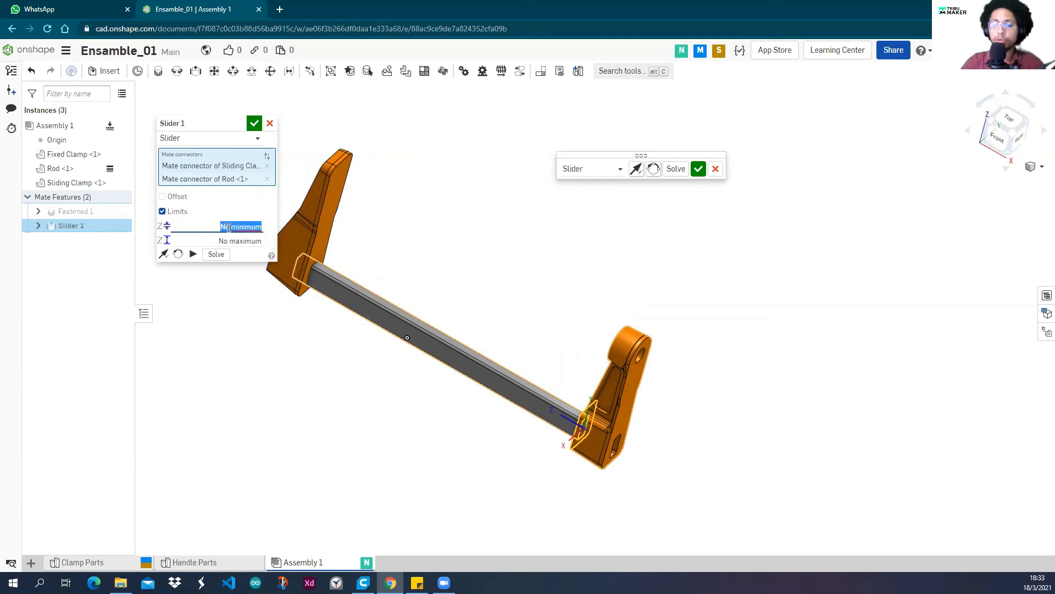
{"action": "type", "text": "7in"}
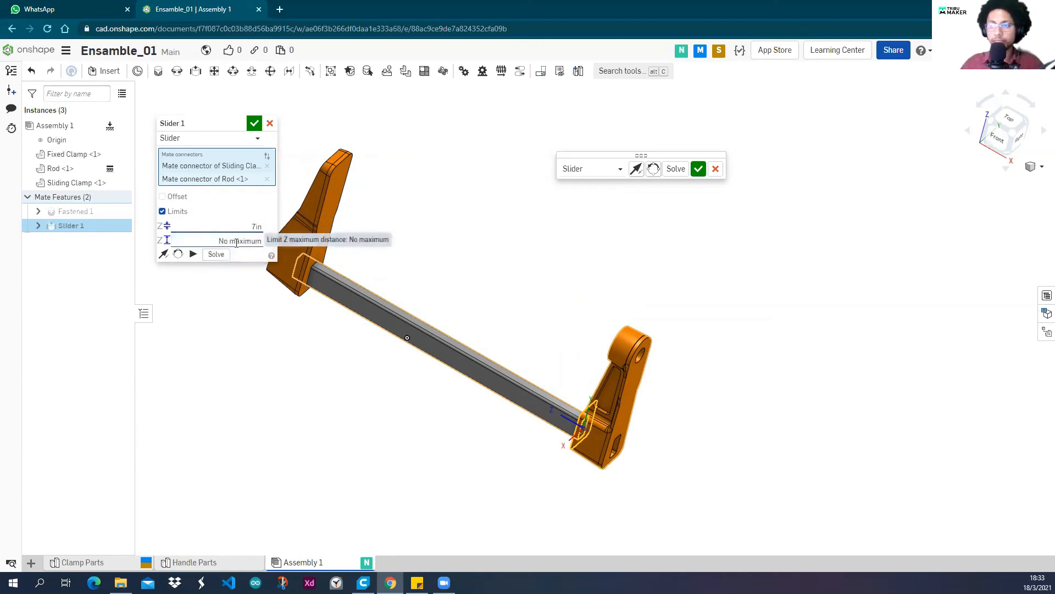
{"action": "left_click", "coordinate": [242, 241]}
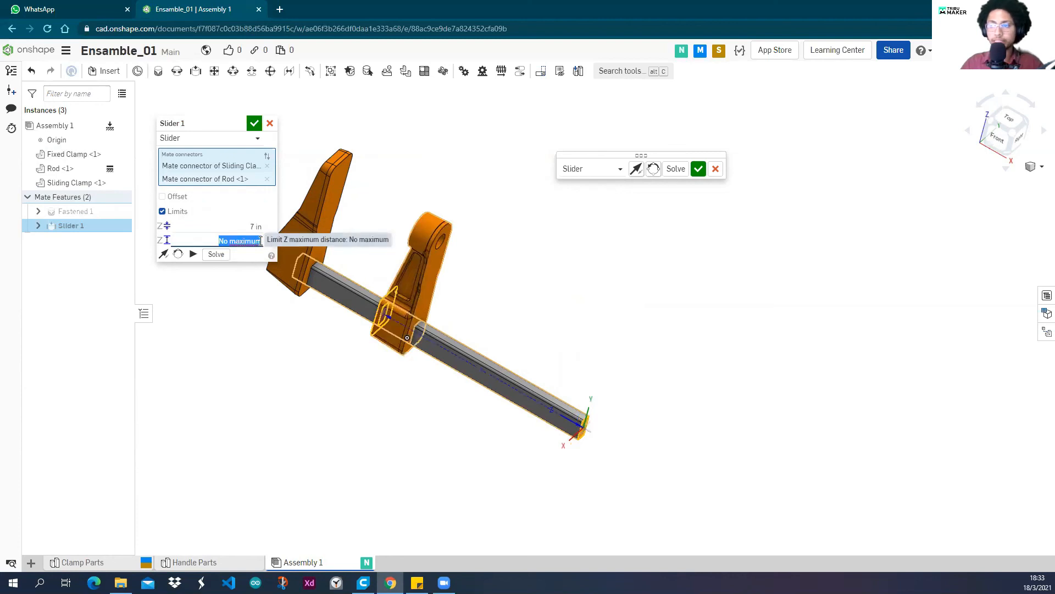
{"action": "type", "text": "0"}
{"action": "key", "text": "Return"}
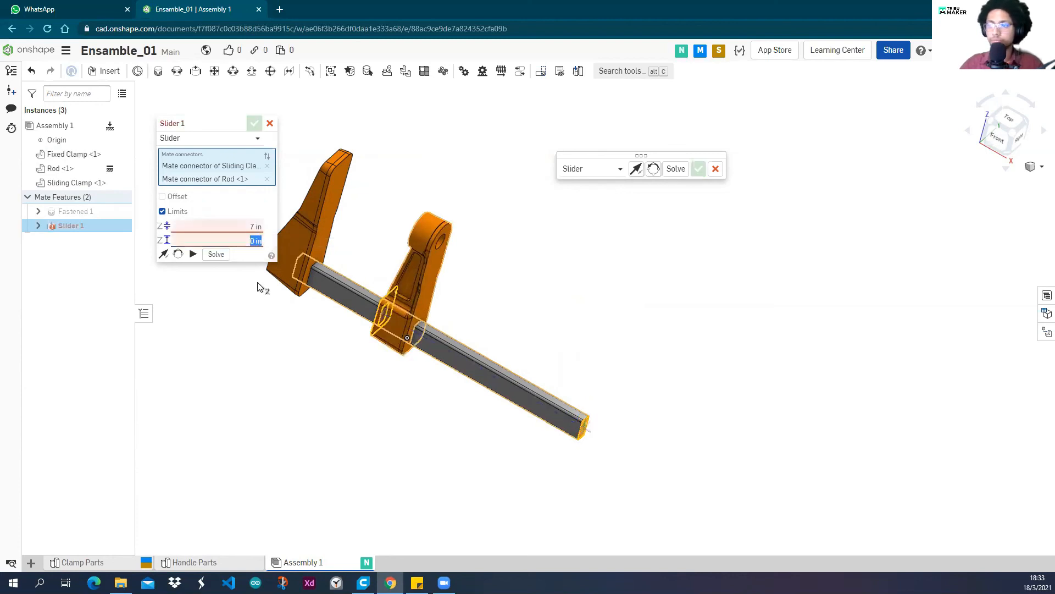
Change the Slider mate's Z minimum limit to -7 in and animate its travel.
{"action": "left_click", "coordinate": [251, 226]}
{"action": "left_click", "coordinate": [249, 225]}
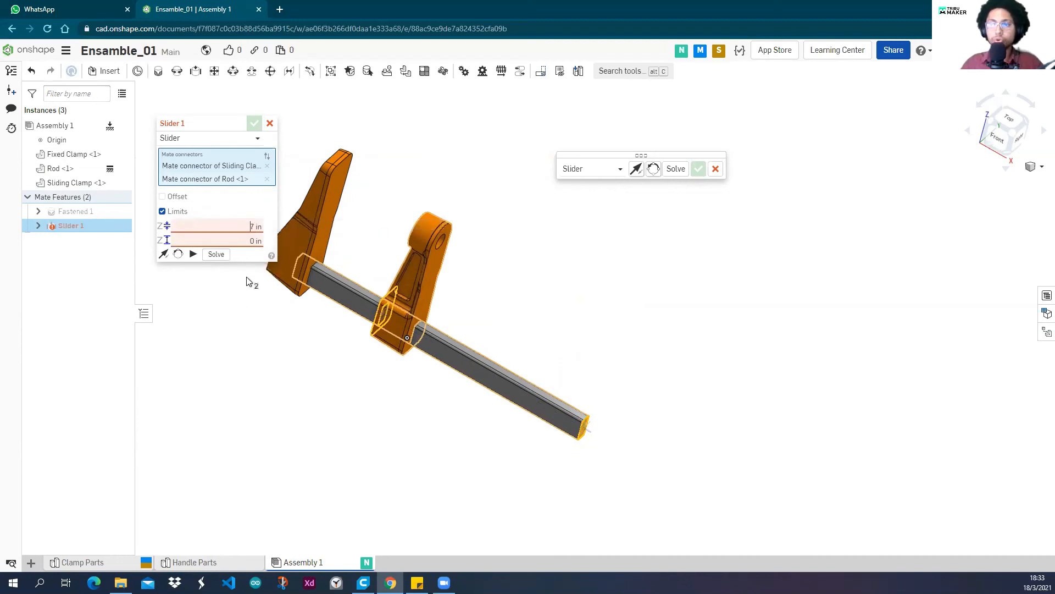
{"action": "left_click", "coordinate": [238, 223]}
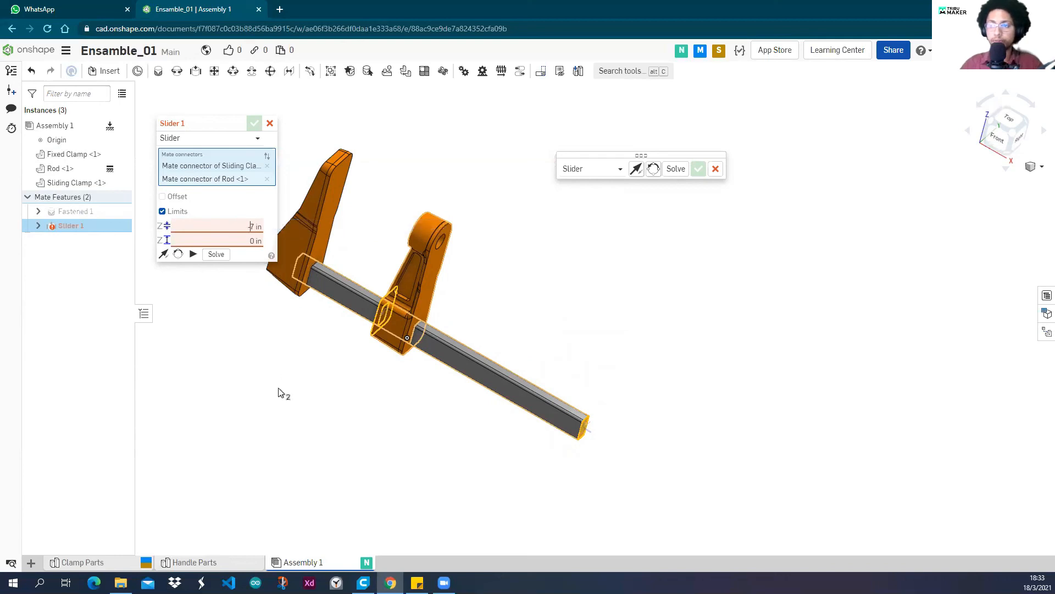
{"action": "left_click", "coordinate": [193, 255]}
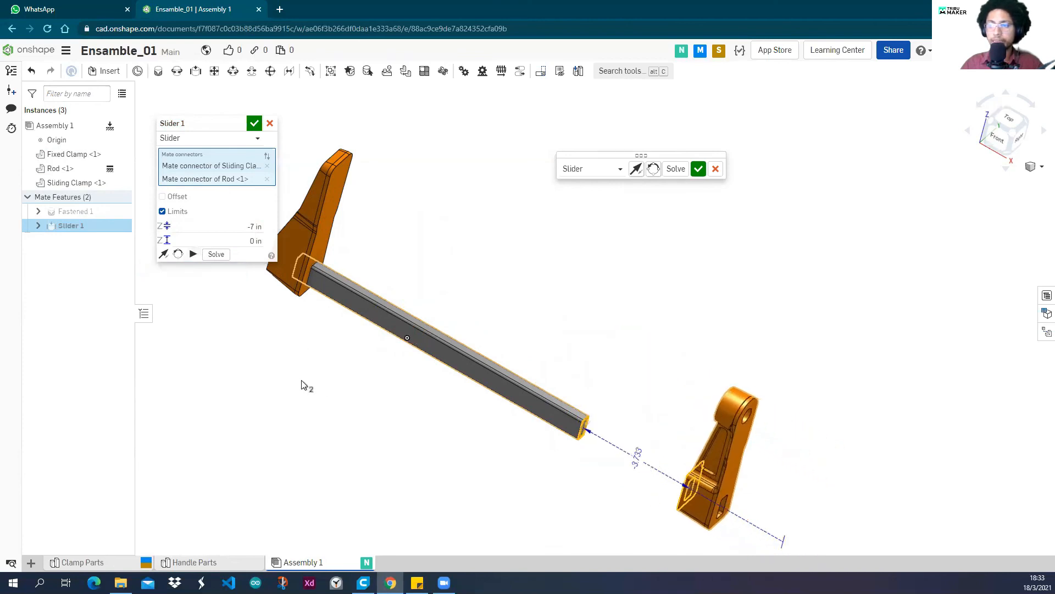
Set the Slider mate's Z limits to a minimum of 0 in and a maximum of 7 in, then animate it.
{"action": "left_click", "coordinate": [254, 226]}
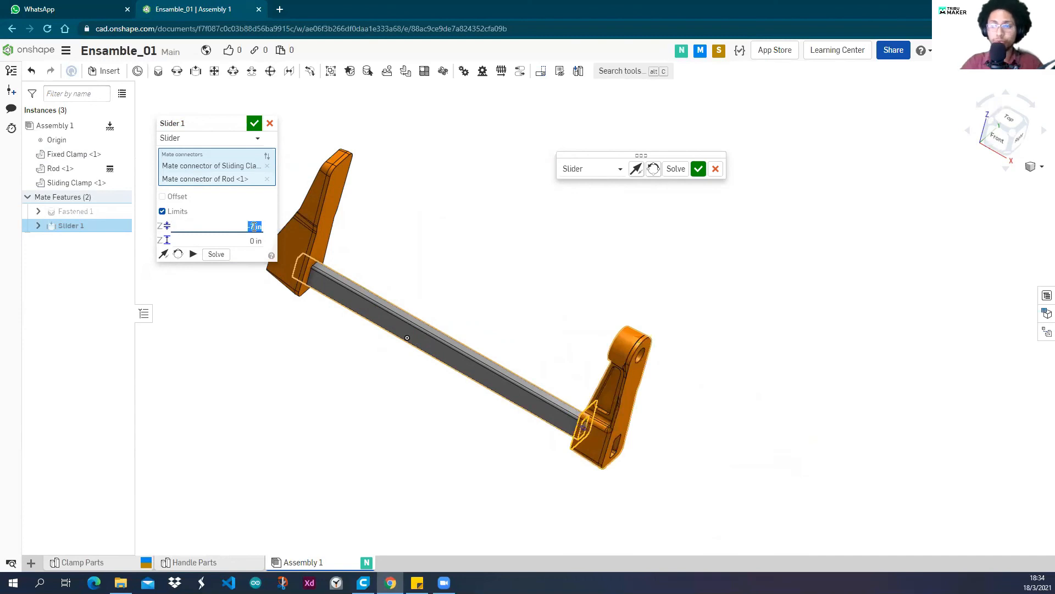
{"action": "left_click", "coordinate": [254, 239]}
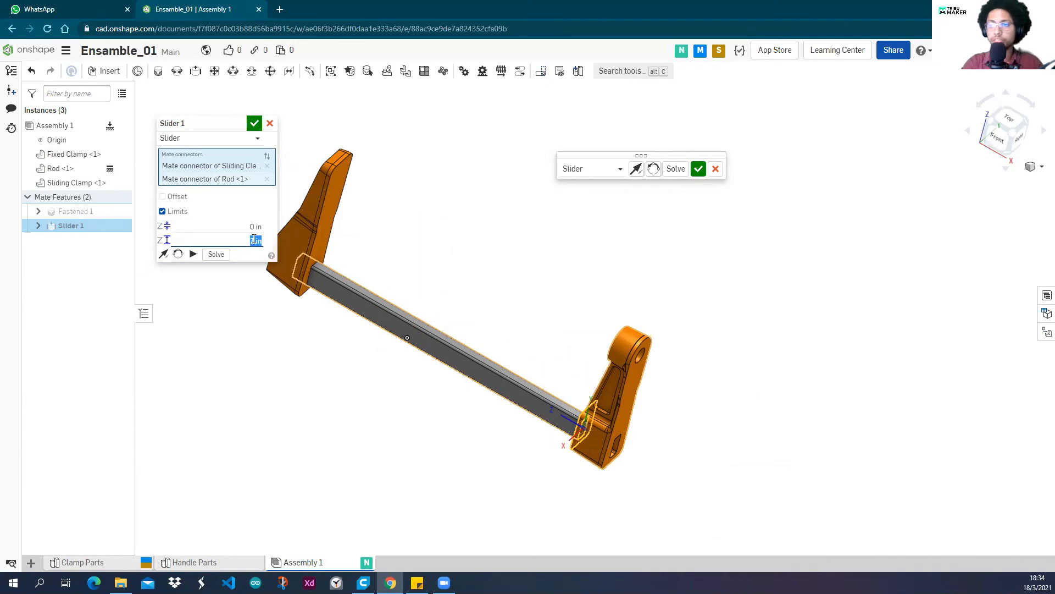
{"action": "left_click", "coordinate": [206, 253]}
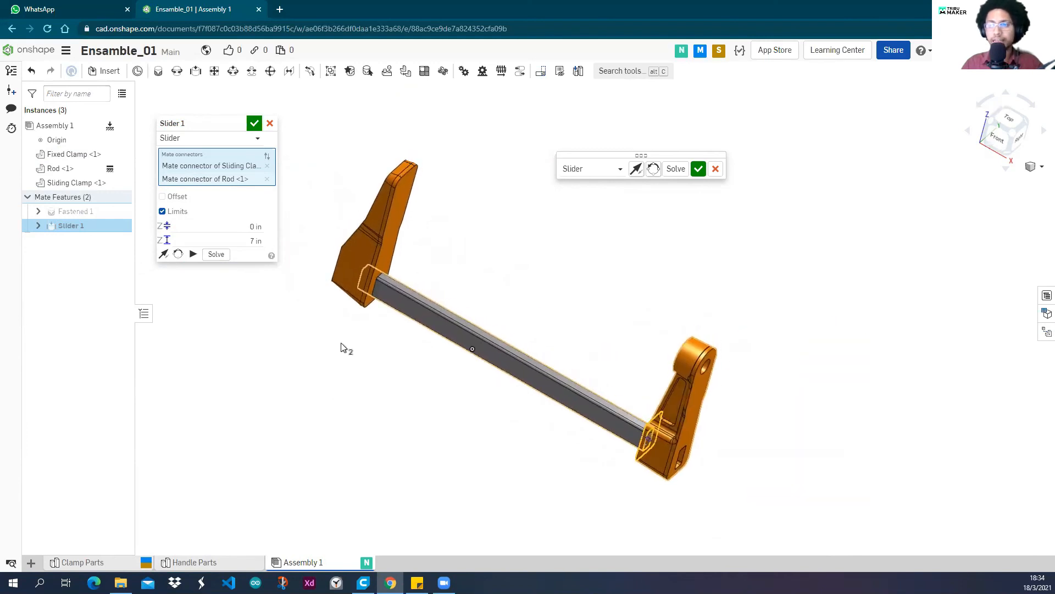
{"action": "left_click", "coordinate": [193, 254]}
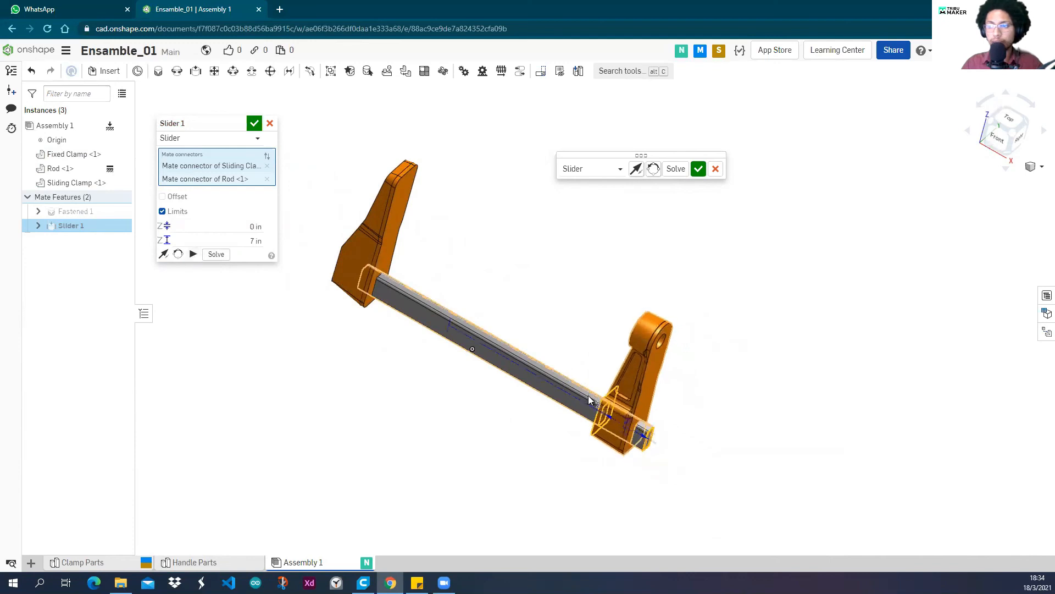
Set the Slider mate's Z maximum limit to 5 in, animate its travel and accept the mate.
{"action": "left_click", "coordinate": [254, 240]}
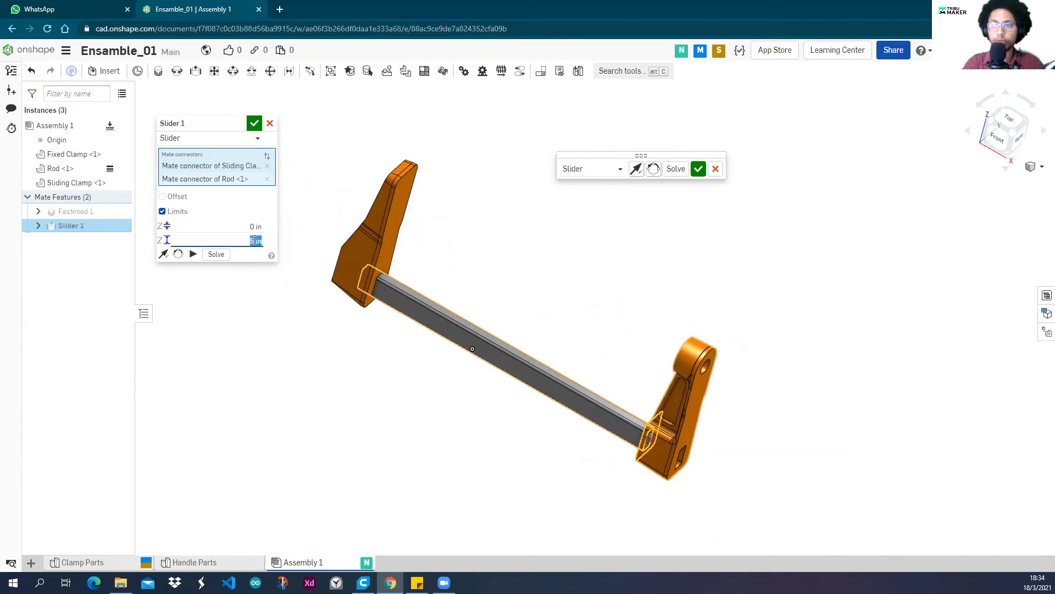
{"action": "left_click", "coordinate": [192, 253]}
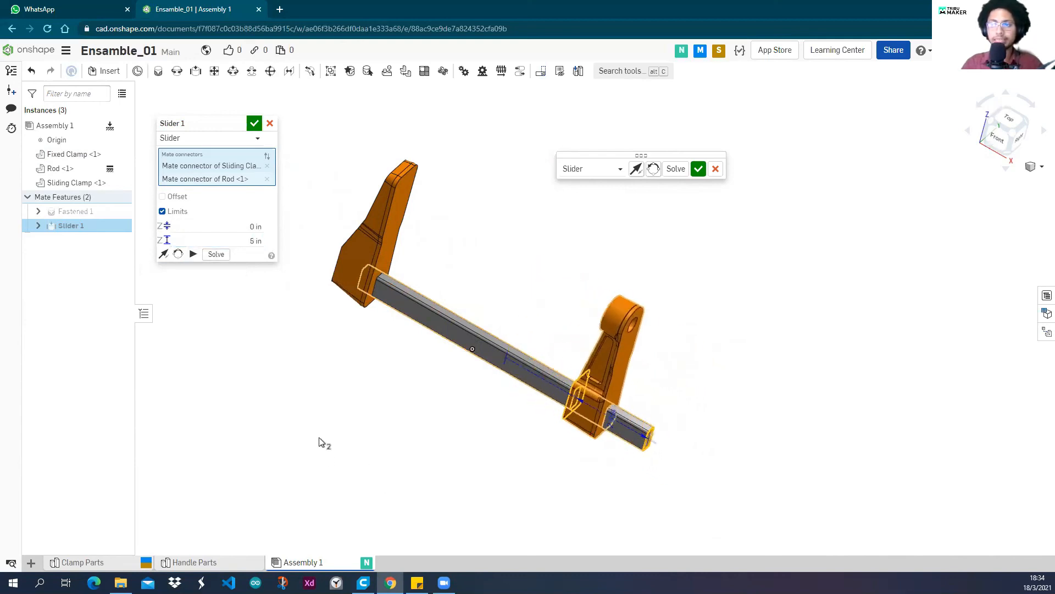
{"action": "mouse_move", "coordinate": [427, 424]}
{"action": "right_mouse_down"}
{"action": "mouse_move", "coordinate": [377, 390]}
{"action": "mouse_move", "coordinate": [424, 405]}
{"action": "right_mouse_up"}
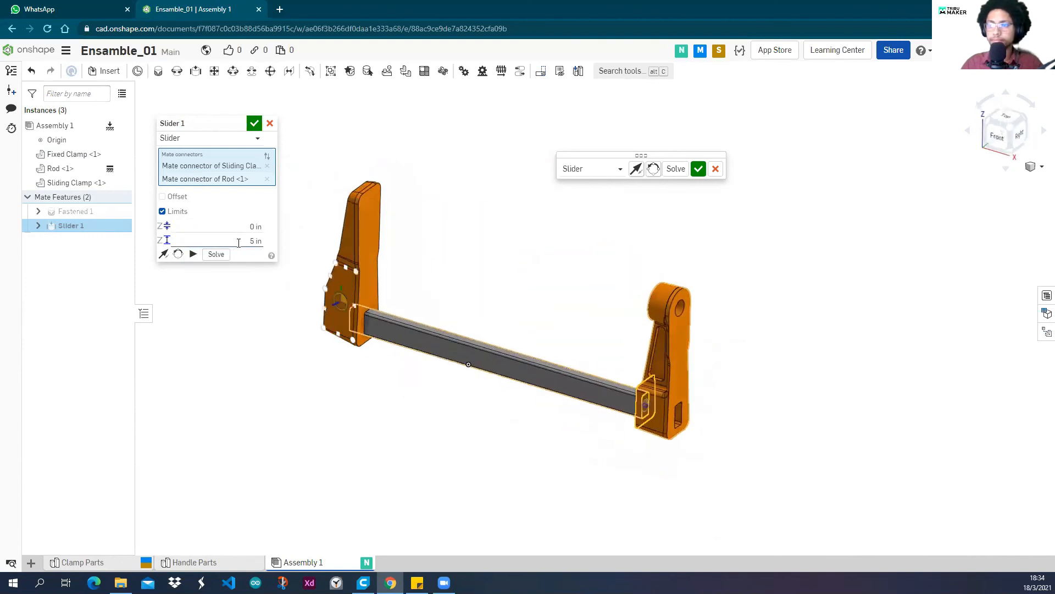
{"action": "left_click", "coordinate": [254, 124]}
{"action": "right_click_drag", "start_coordinate": [625, 336], "coordinate": [610, 352]}
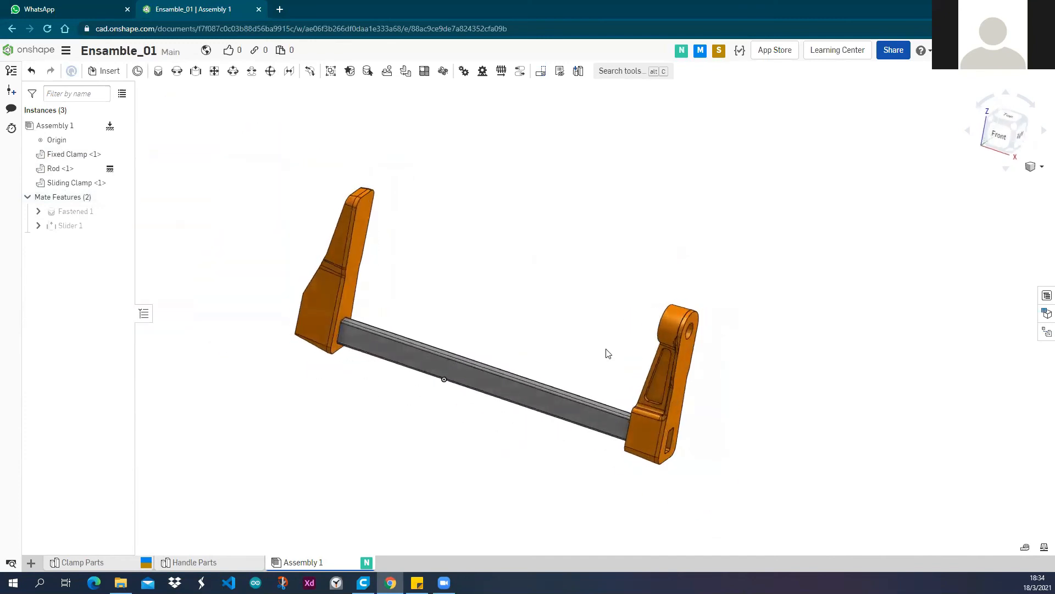
Undo the creation of the Slider mate between the sliding clamp and the rod.
{"action": "key", "text": "ctrl+z"}
{"action": "scroll", "coordinate": [581, 355], "scroll_direction": "down", "scroll_amount": 2}
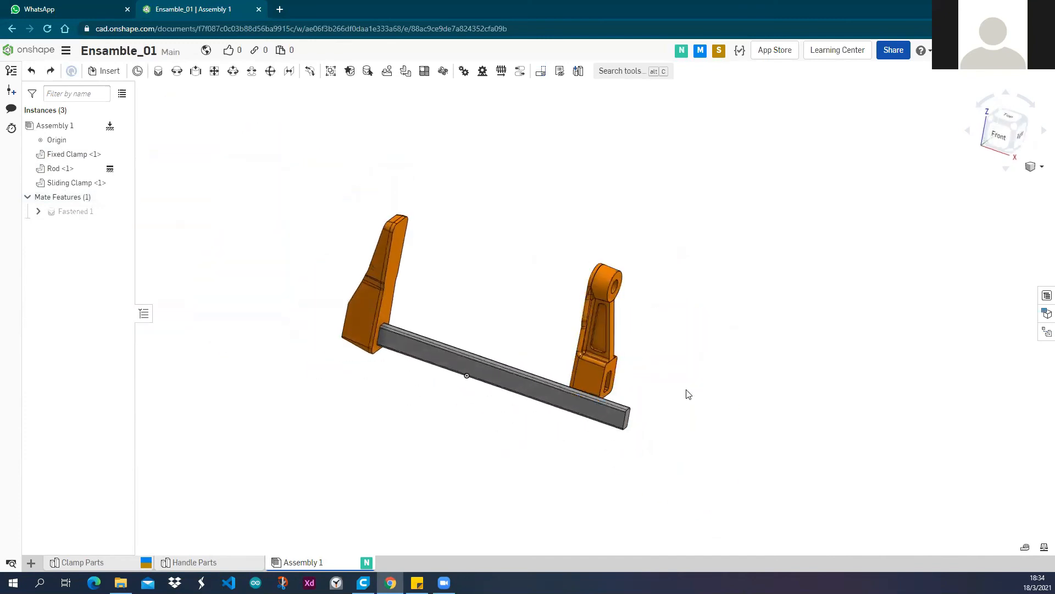
{"action": "right_click_drag", "start_coordinate": [688, 392], "coordinate": [696, 394]}
{"action": "middle_click_drag", "start_coordinate": [696, 394], "coordinate": [648, 381]}
{"action": "right_click_drag", "start_coordinate": [649, 384], "coordinate": [626, 393]}
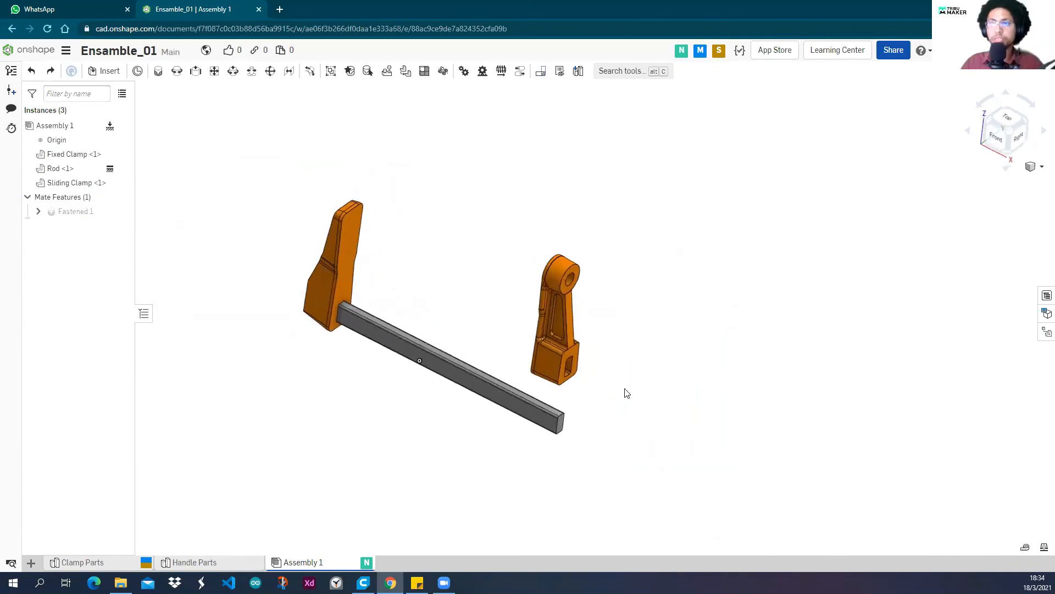
Check the document's workspace units and close the settings without changing them.
{"action": "left_click", "coordinate": [66, 53]}
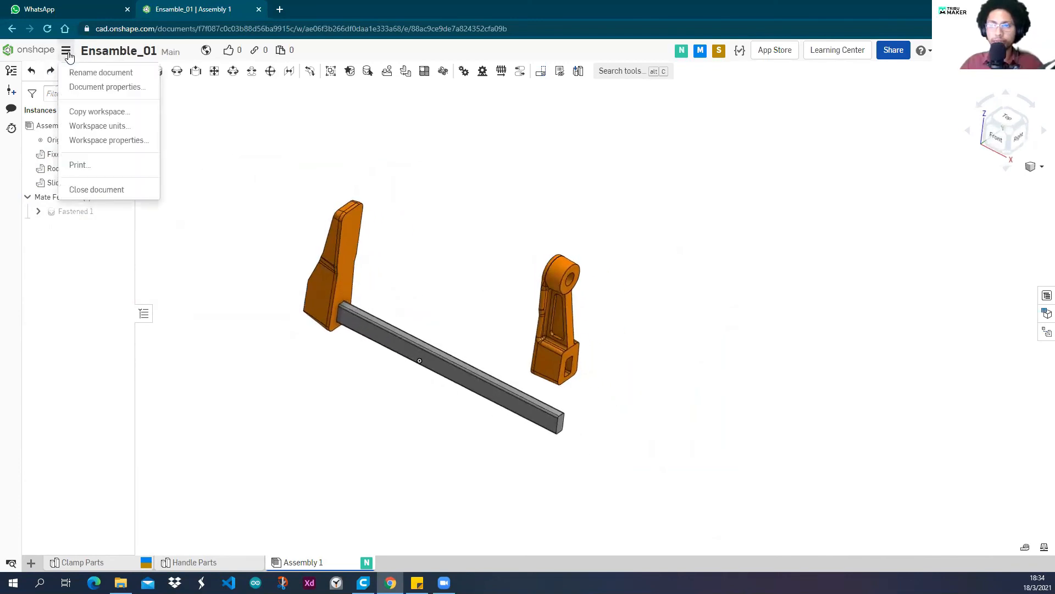
{"action": "left_click", "coordinate": [113, 126]}
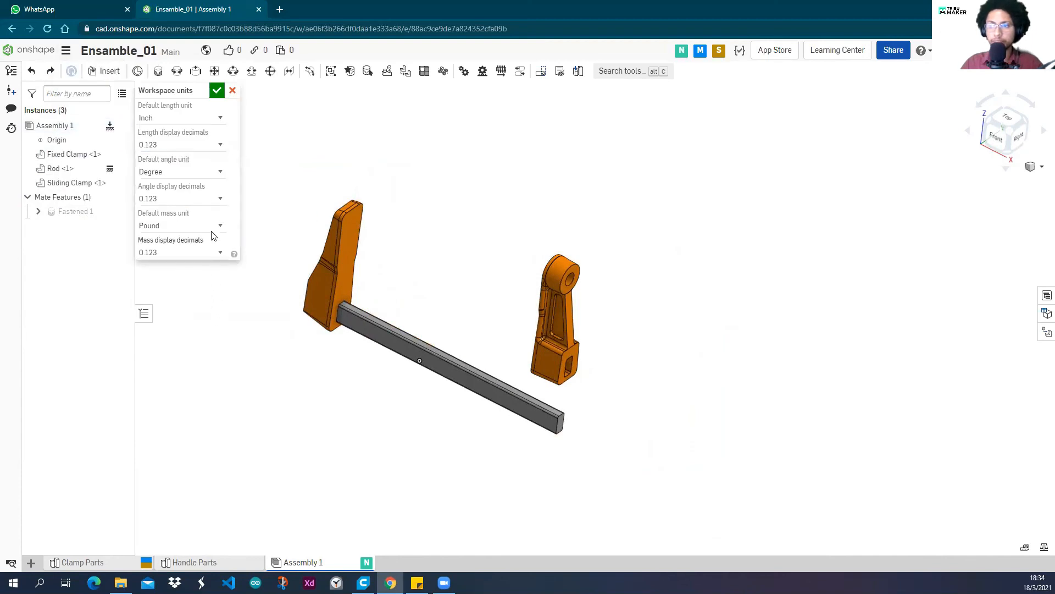
{"action": "left_click", "coordinate": [233, 91]}
{"action": "scroll", "coordinate": [504, 310], "scroll_direction": "up", "scroll_amount": 5}
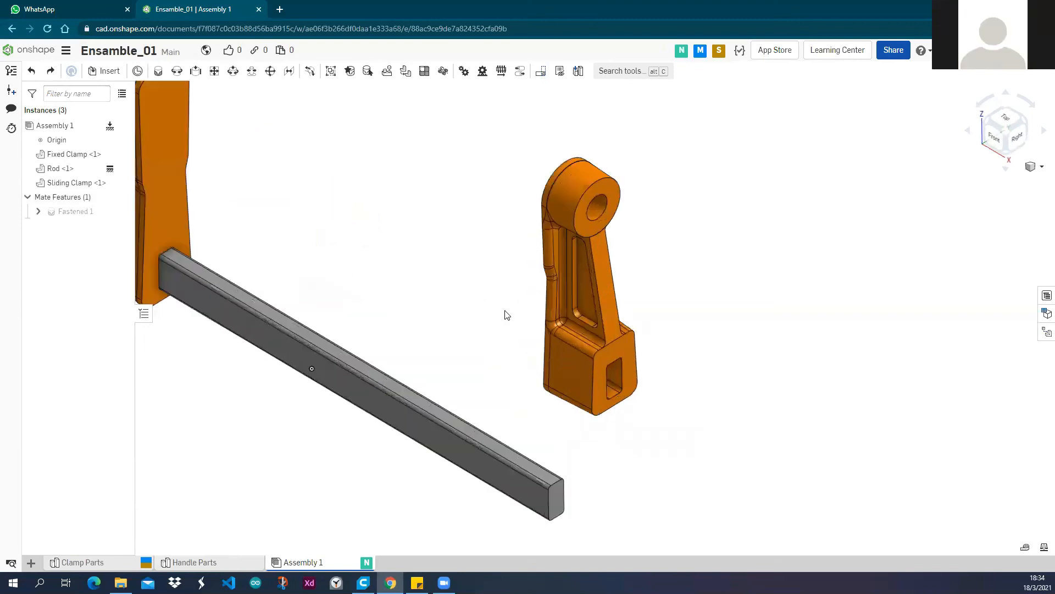
Create a Slider mate between the sliding clamp's rectangular opening and the rod's free end face, and animate its travel.
{"action": "scroll", "coordinate": [506, 314], "scroll_direction": "down", "scroll_amount": 3}
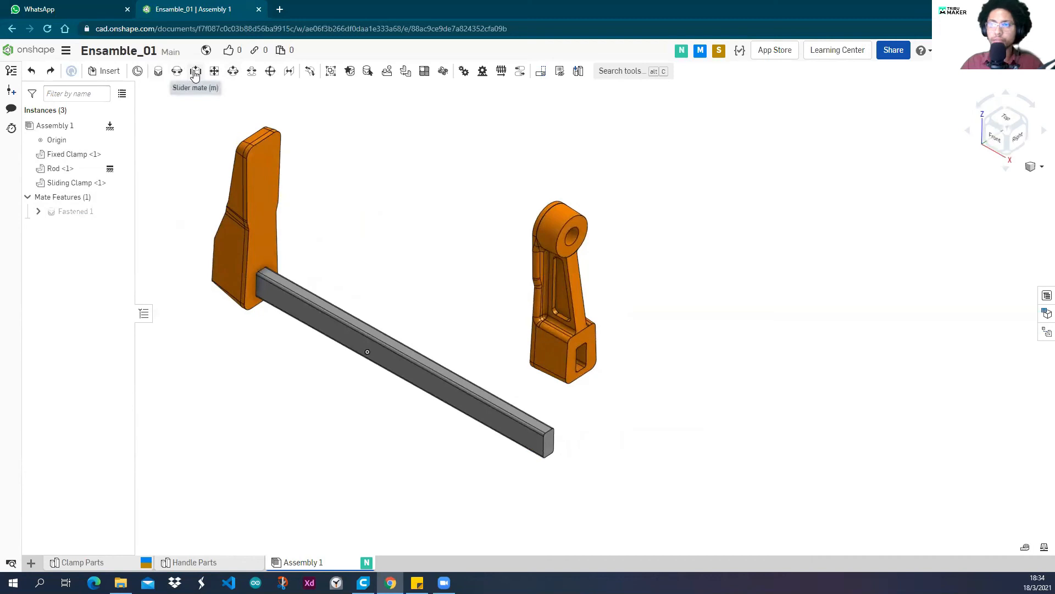
{"action": "left_click", "coordinate": [195, 72]}
{"action": "scroll", "coordinate": [653, 412], "scroll_direction": "up", "scroll_amount": 5}
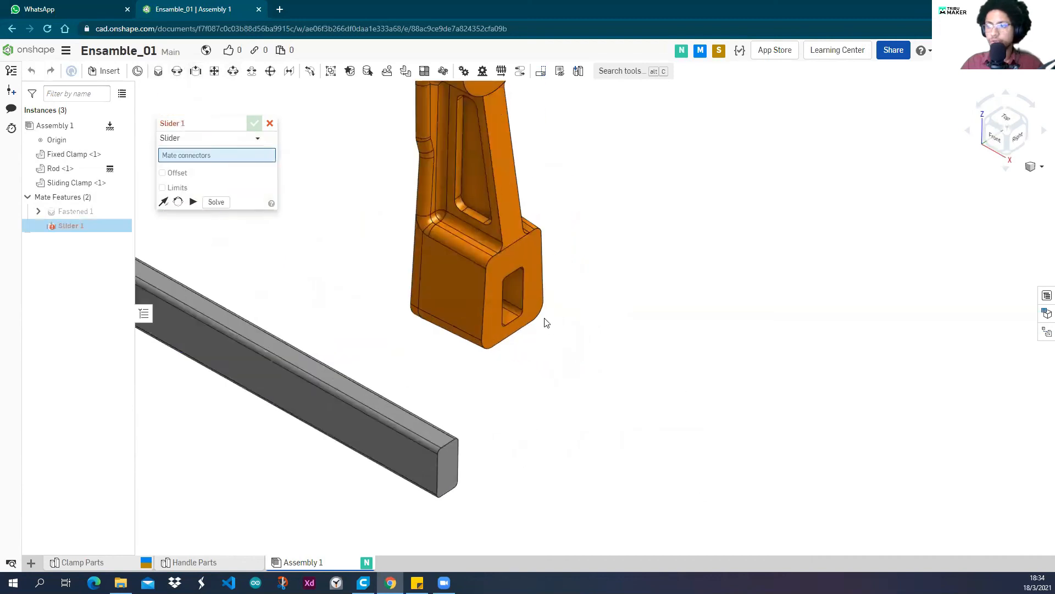
{"action": "left_click", "coordinate": [514, 296]}
{"action": "left_click", "coordinate": [449, 470]}
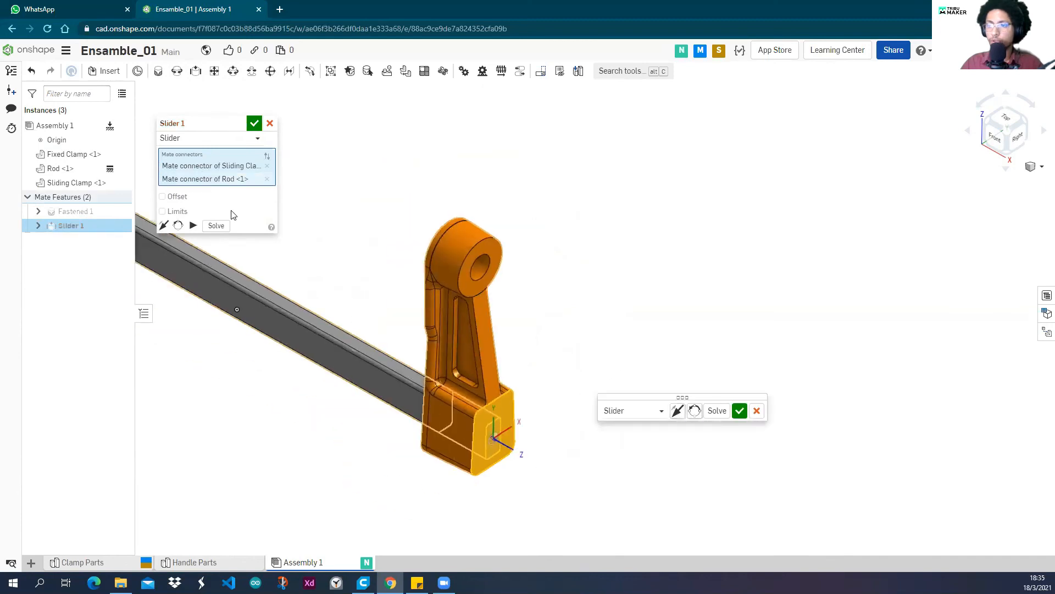
{"action": "left_click", "coordinate": [193, 225]}
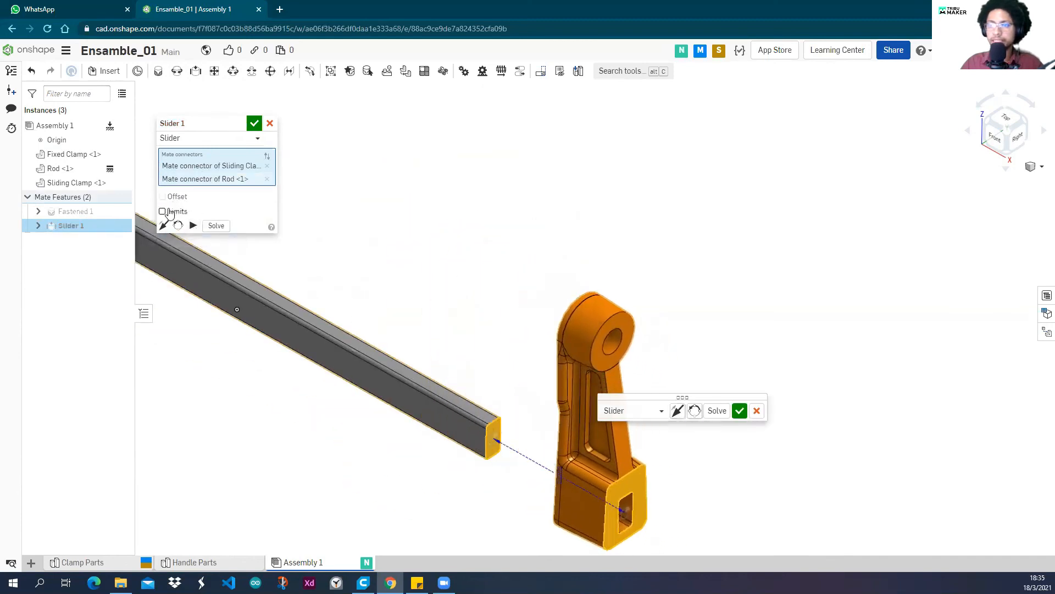
Enable the Slider mate's limits with a Z minimum of 0 in and a Z maximum of 7 in.
{"action": "left_click", "coordinate": [176, 211]}
{"action": "left_click", "coordinate": [234, 227]}
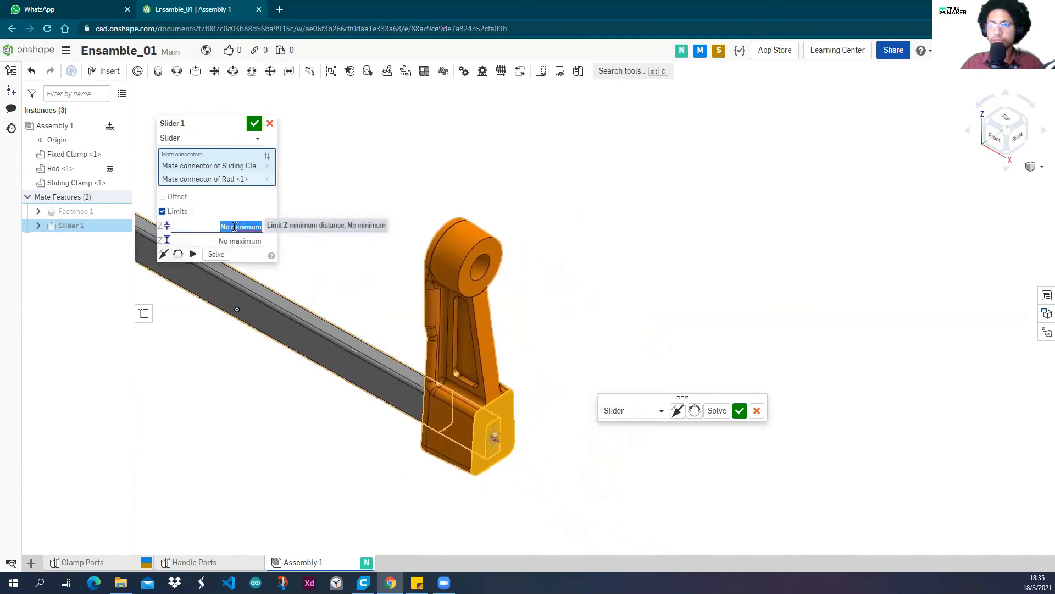
{"action": "type", "text": "00"}
{"action": "key", "text": "BackSpace"}
{"action": "key", "text": "Tab"}
{"action": "type", "text": "7"}
{"action": "key", "text": "Return"}
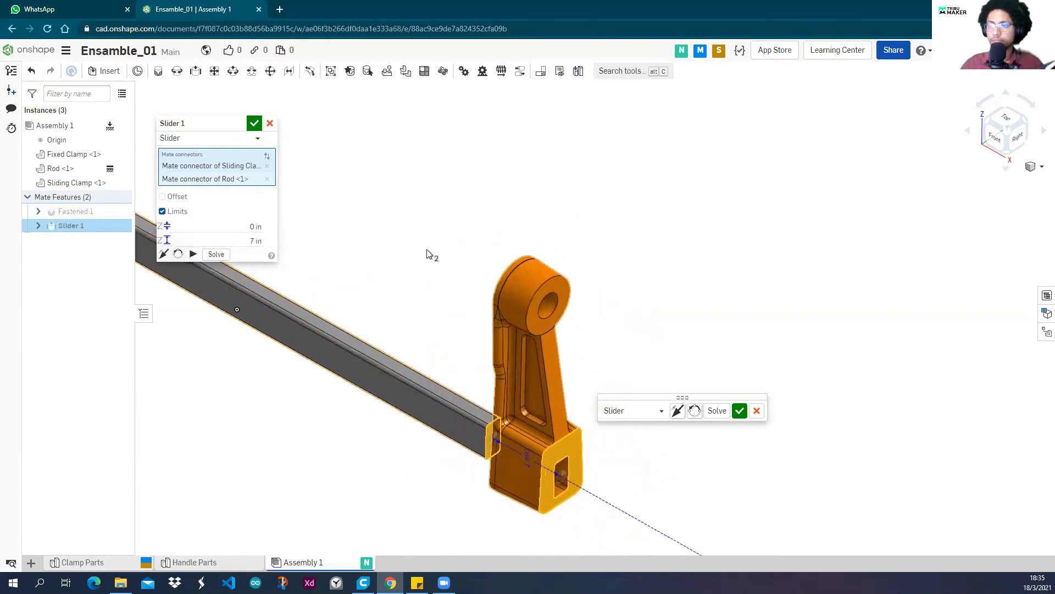
Set the Slider mate's Z limits to a minimum of -7 in and a maximum of 0 in, and animate it.
{"action": "scroll", "coordinate": [484, 270], "scroll_direction": "down", "scroll_amount": 5}
{"action": "scroll", "coordinate": [438, 268], "scroll_direction": "up", "scroll_amount": 5}
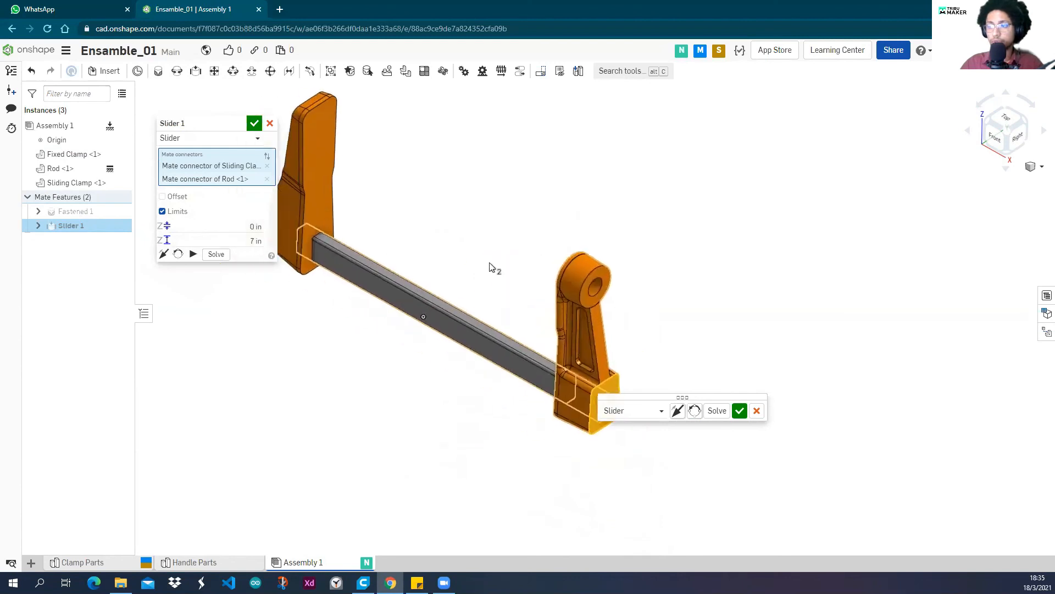
{"action": "scroll", "coordinate": [468, 275], "scroll_direction": "down", "scroll_amount": 3}
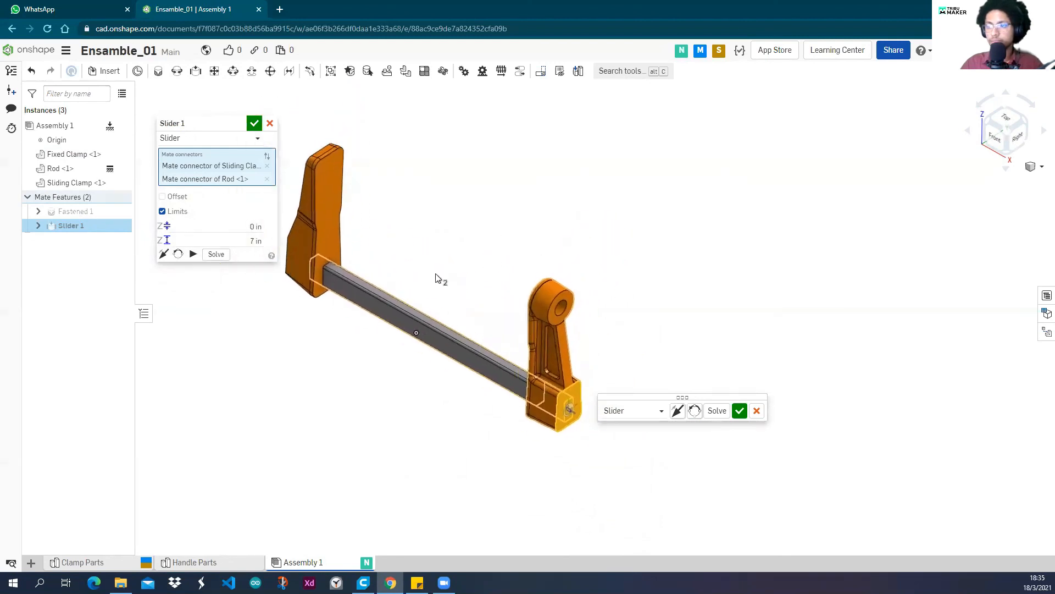
{"action": "left_click", "coordinate": [254, 227]}
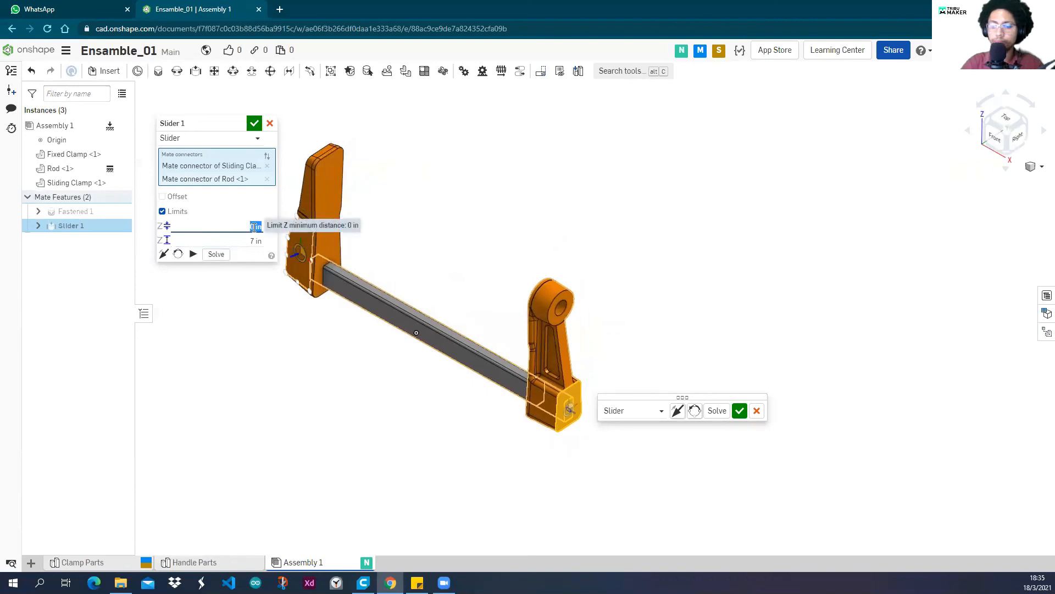
{"action": "type", "text": "-7"}
{"action": "left_click", "coordinate": [259, 239]}
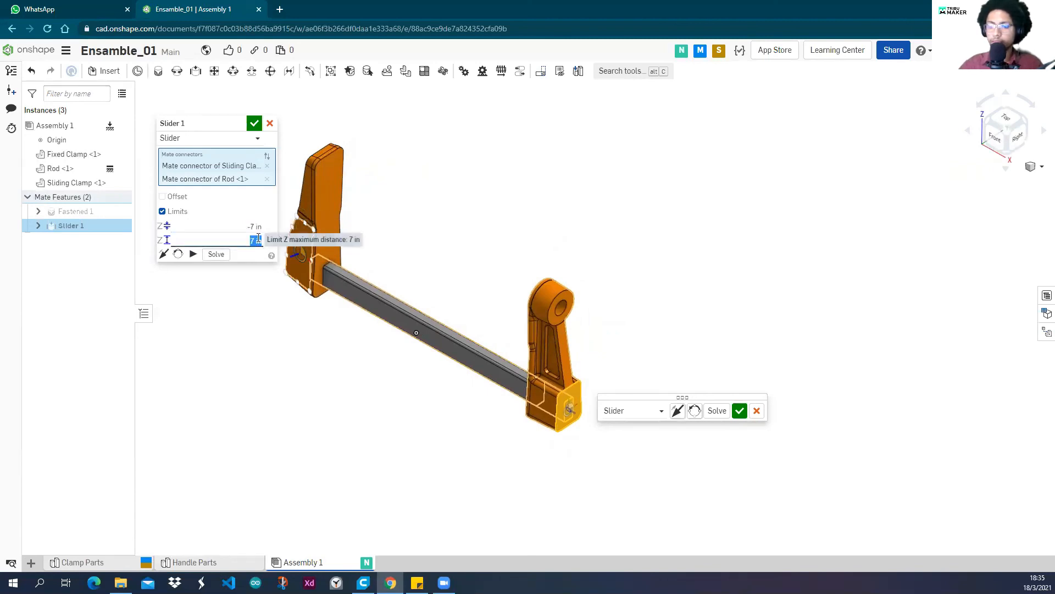
{"action": "left_click", "coordinate": [193, 254]}
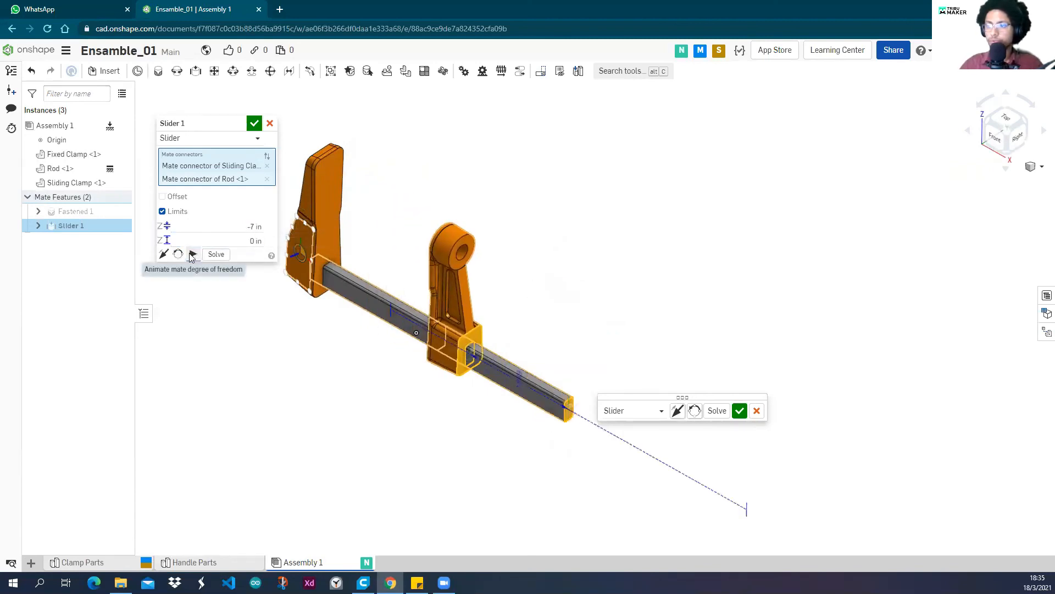
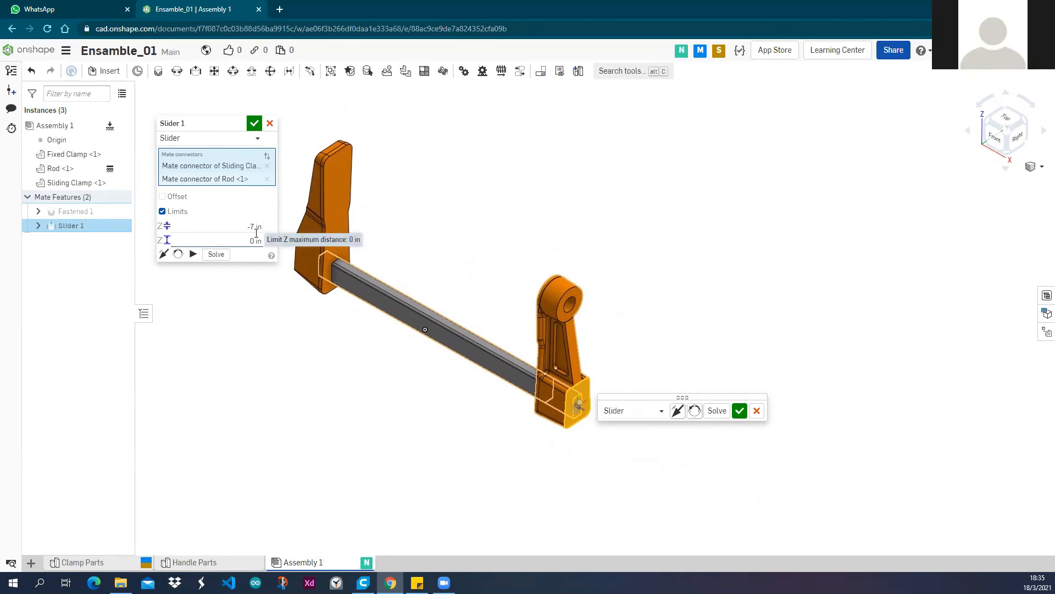
{"action": "left_click", "coordinate": [193, 254]}
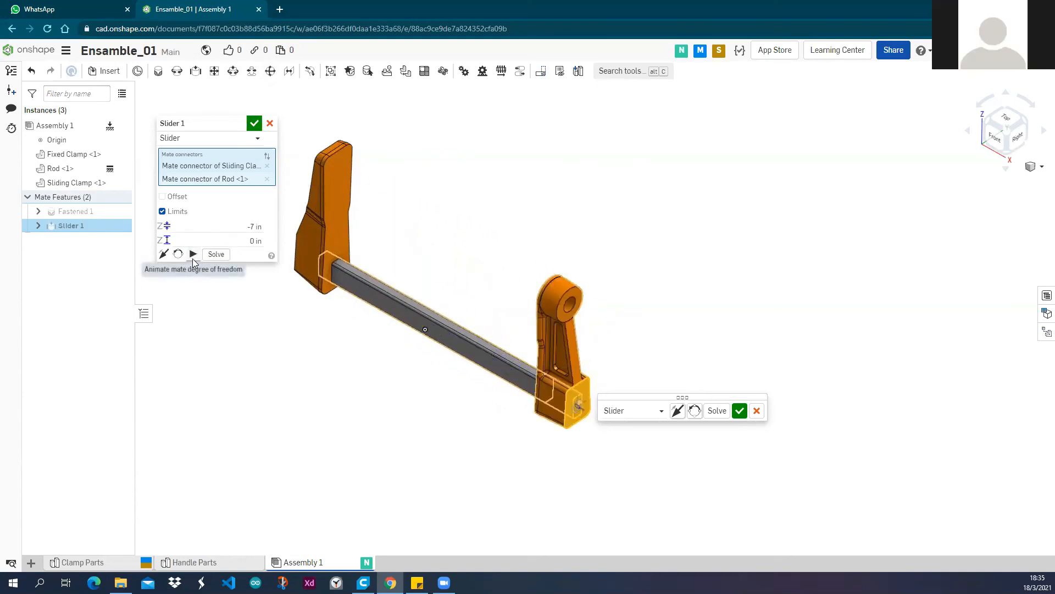
Enable the Slider mate's offset, try an X offset of 5 in and animate the travel.
{"action": "left_click", "coordinate": [163, 197]}
{"action": "mouse_move", "coordinate": [637, 287]}
{"action": "right_mouse_down"}
{"action": "mouse_move", "coordinate": [606, 302]}
{"action": "mouse_move", "coordinate": [622, 295]}
{"action": "right_mouse_up"}
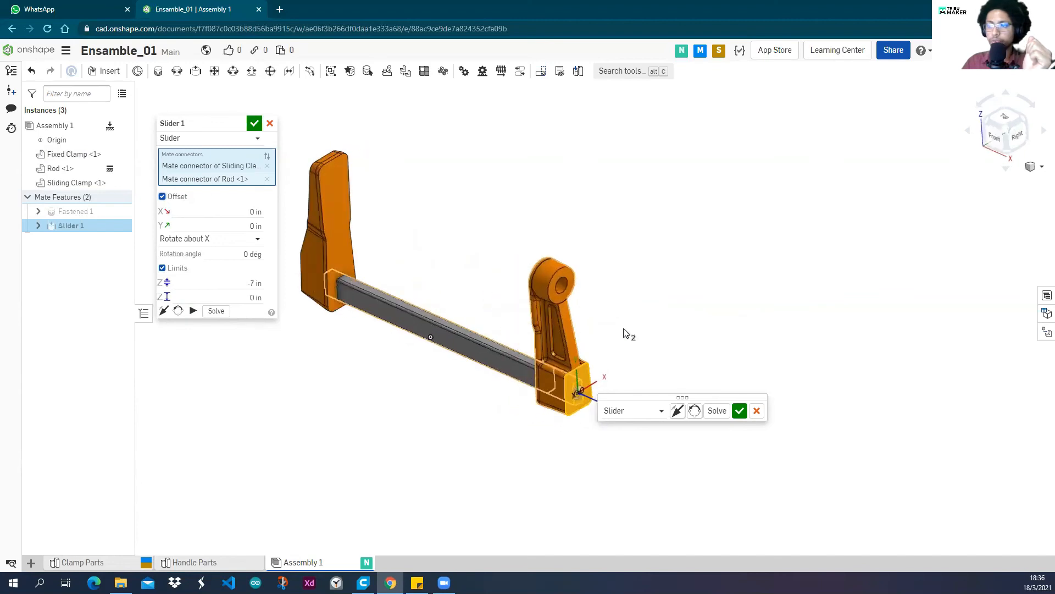
{"action": "left_click", "coordinate": [255, 212]}
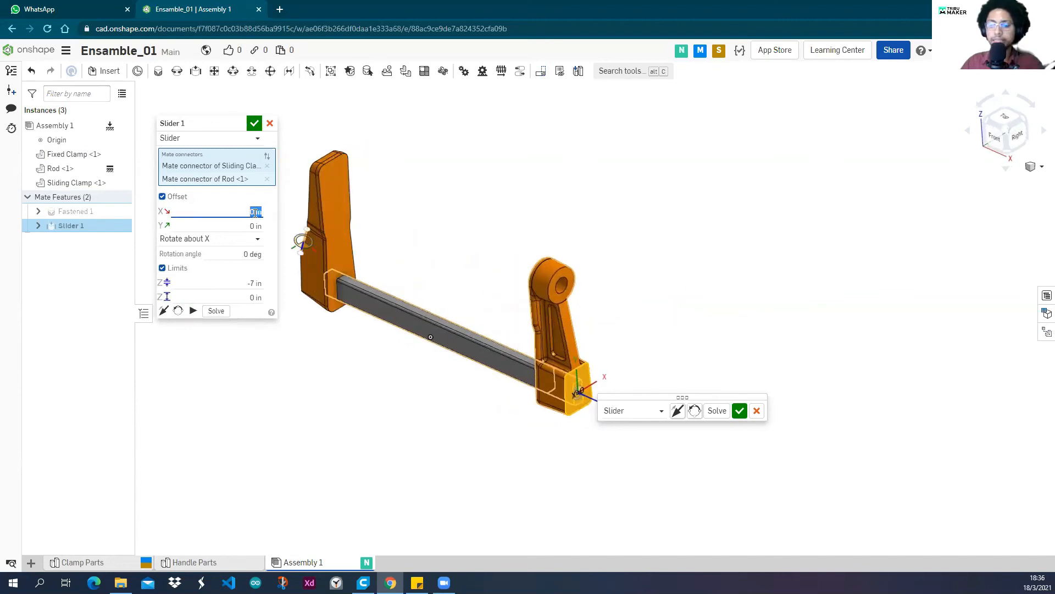
{"action": "mouse_move", "coordinate": [631, 320]}
{"action": "right_mouse_down"}
{"action": "mouse_move", "coordinate": [586, 311]}
{"action": "mouse_move", "coordinate": [636, 324]}
{"action": "right_mouse_up"}
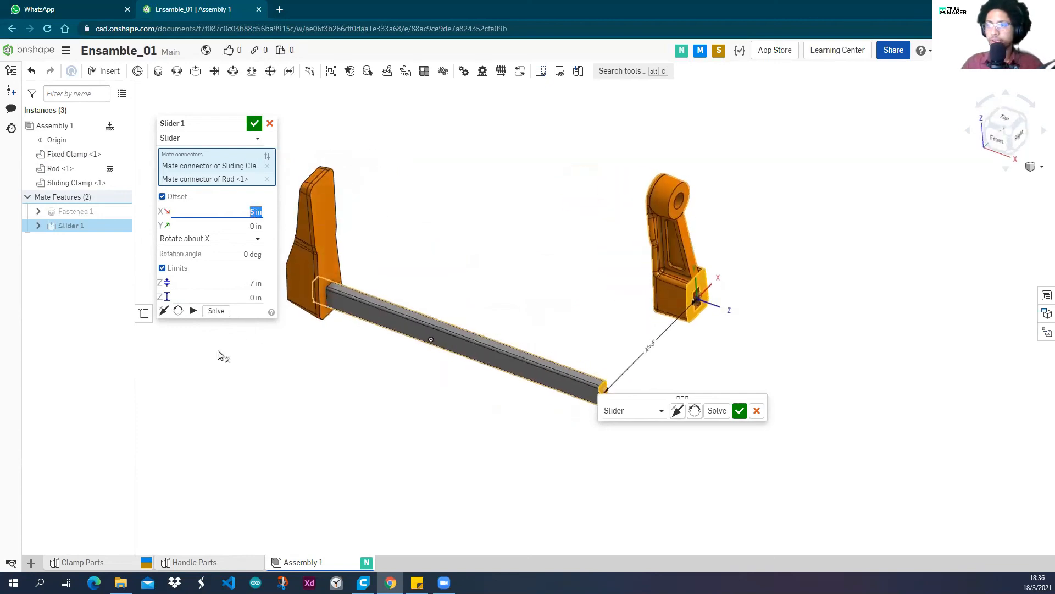
{"action": "left_click", "coordinate": [190, 312]}
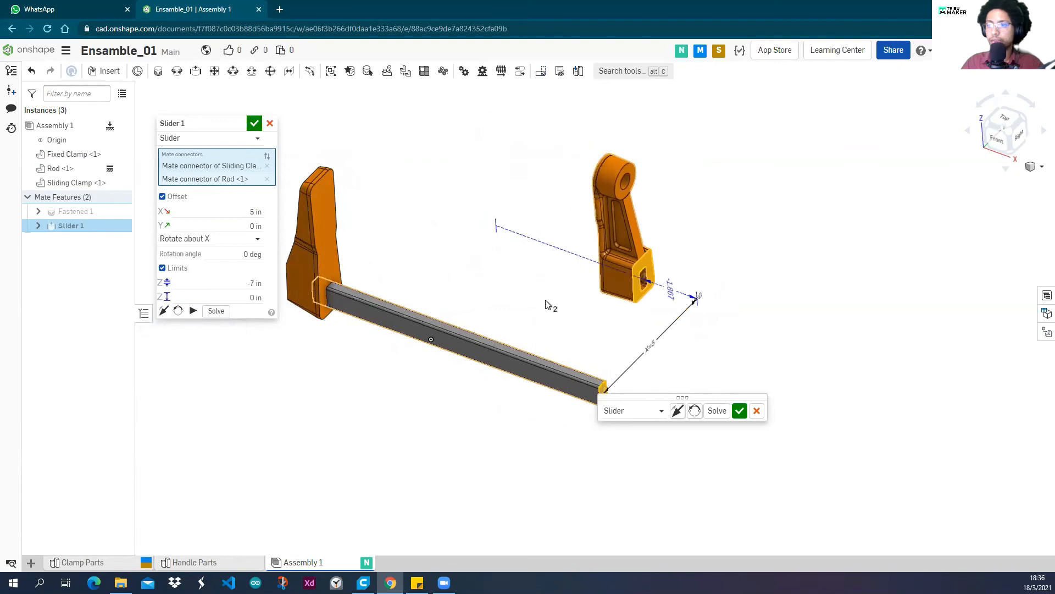
Set the Slider mate's X offset to 0 in and accept the mate.
{"action": "left_click", "coordinate": [264, 212]}
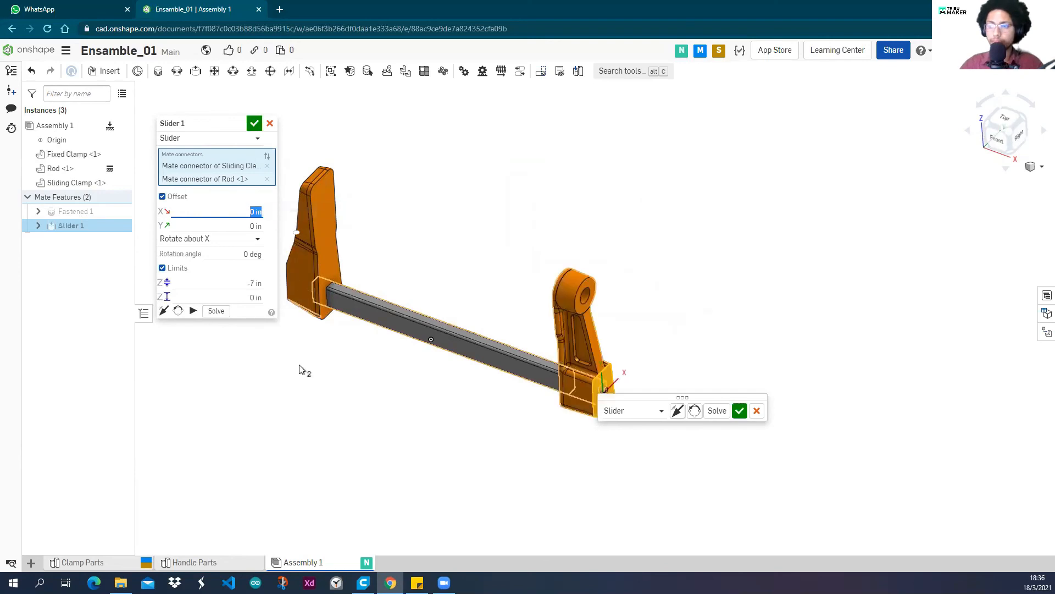
{"action": "left_click", "coordinate": [254, 123]}
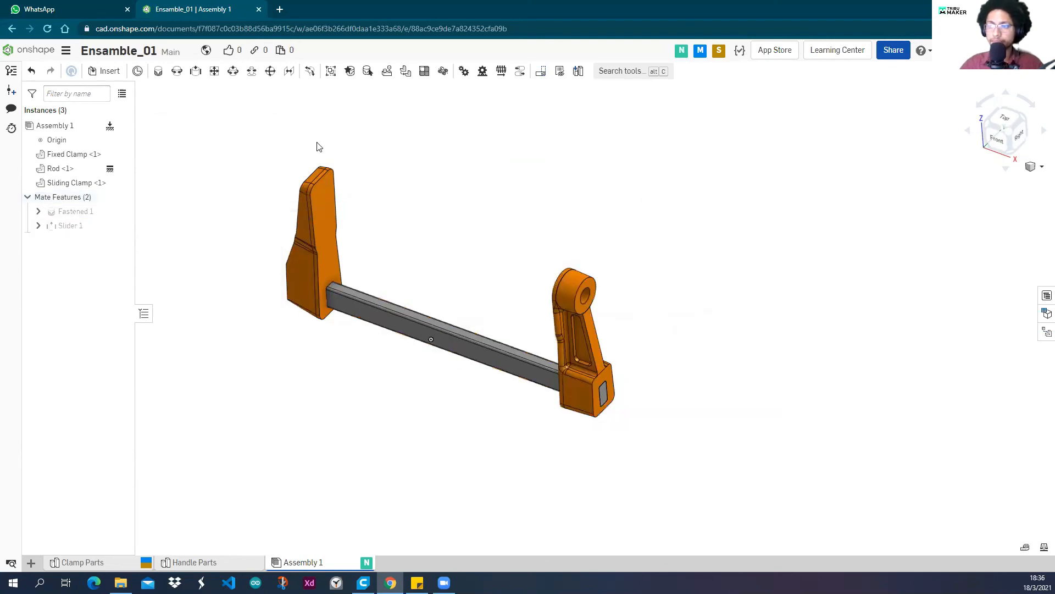
Test the Slider mate by moving the sliding clamp along the rod toward the fixed clamp and back.
{"action": "right_click_drag", "start_coordinate": [535, 236], "coordinate": [408, 184]}
{"action": "left_click_drag", "start_coordinate": [582, 374], "coordinate": [398, 240]}
{"action": "left_click_drag", "start_coordinate": [513, 343], "coordinate": [587, 407]}
{"action": "right_click_drag", "start_coordinate": [479, 240], "coordinate": [443, 235]}
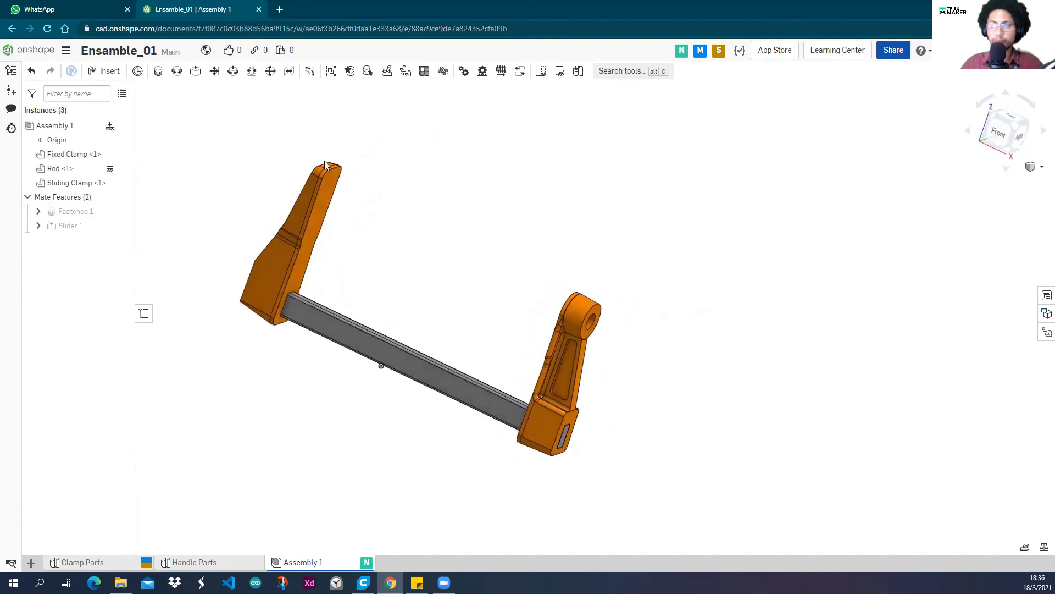
Insert the Handle, Stopper and Threaded Shaft from Handle Parts into free space beside the clamp and confirm the insertion.
{"action": "left_click", "coordinate": [102, 72]}
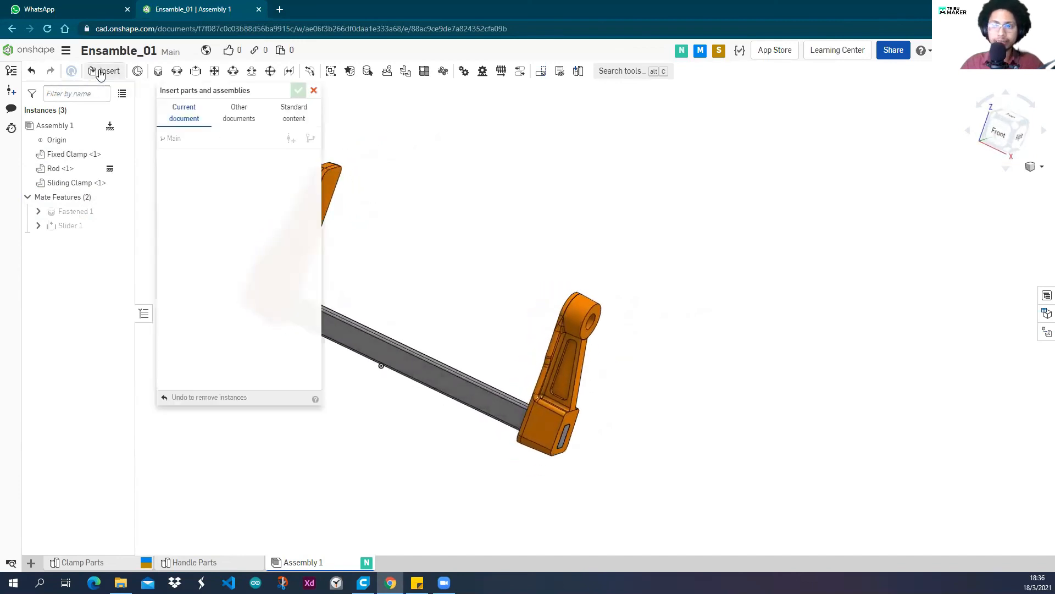
{"action": "left_click", "coordinate": [162, 247]}
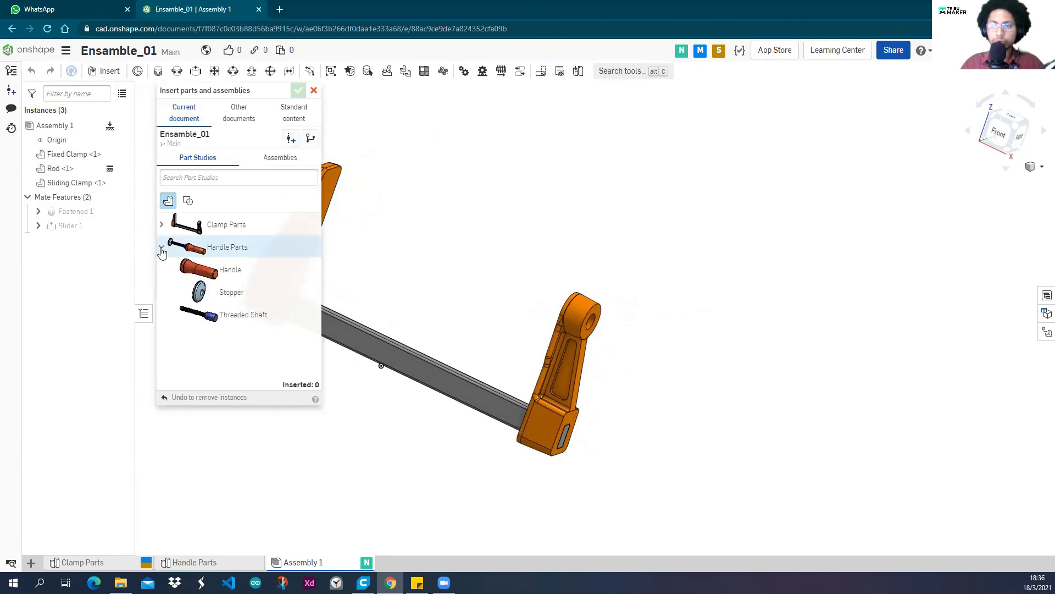
{"action": "left_click", "coordinate": [227, 272]}
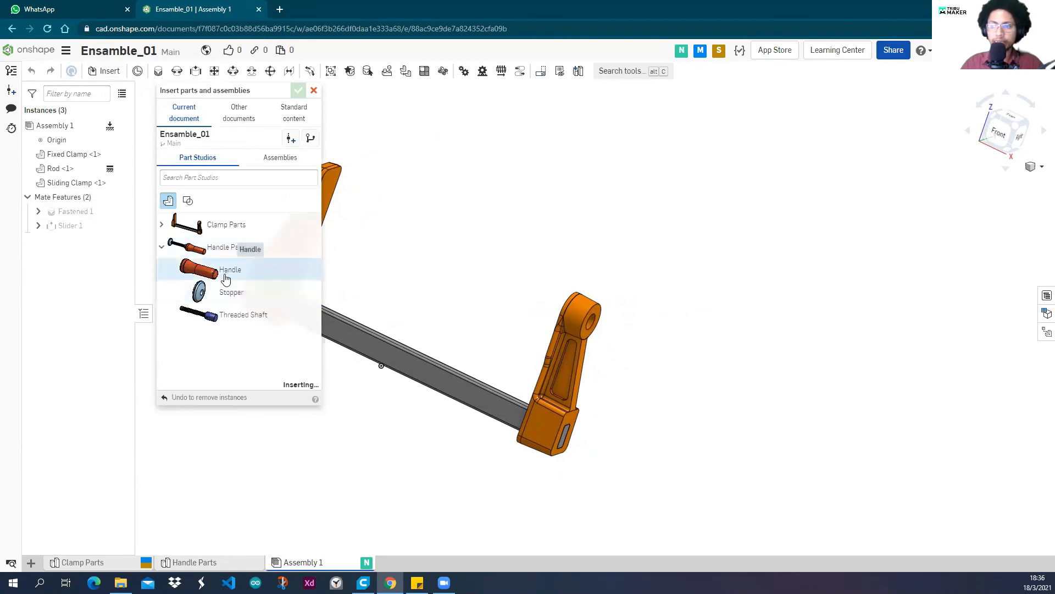
{"action": "left_click", "coordinate": [638, 196]}
{"action": "left_click", "coordinate": [231, 292]}
{"action": "left_click", "coordinate": [753, 307]}
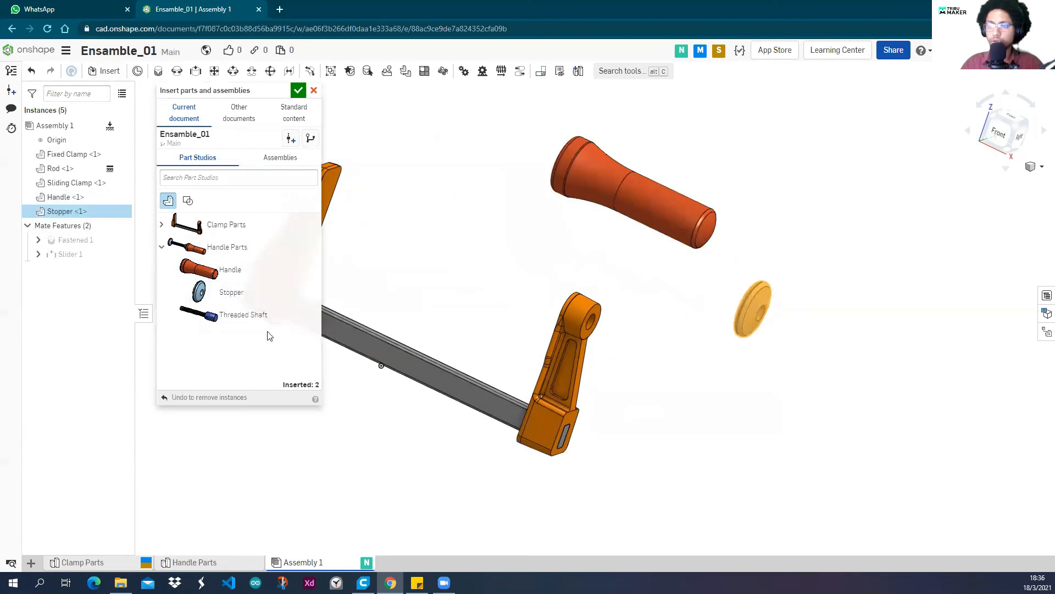
{"action": "left_click", "coordinate": [220, 317]}
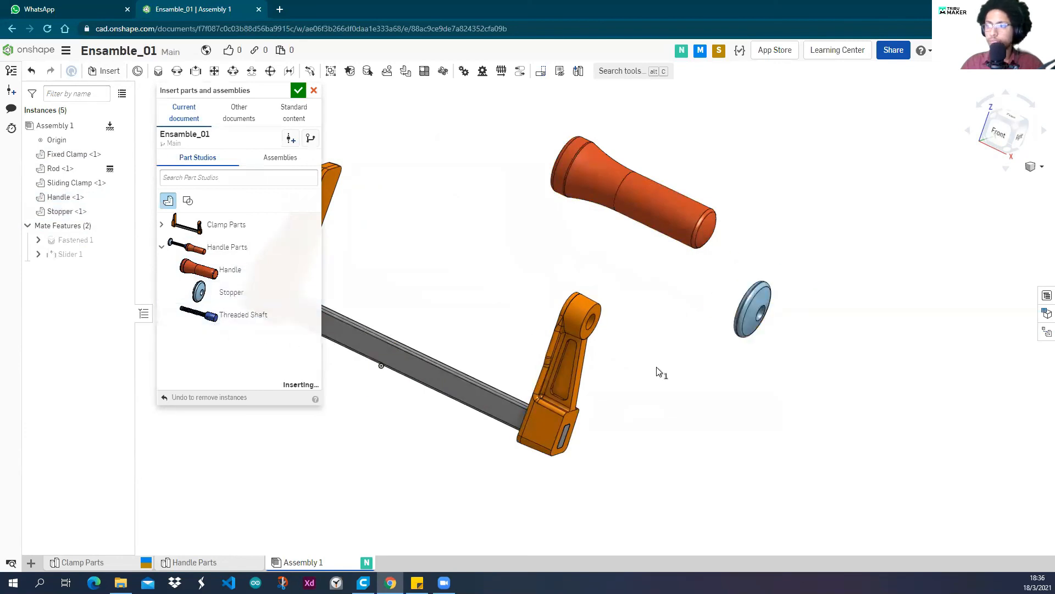
{"action": "left_click", "coordinate": [784, 193]}
{"action": "left_click", "coordinate": [298, 91]}
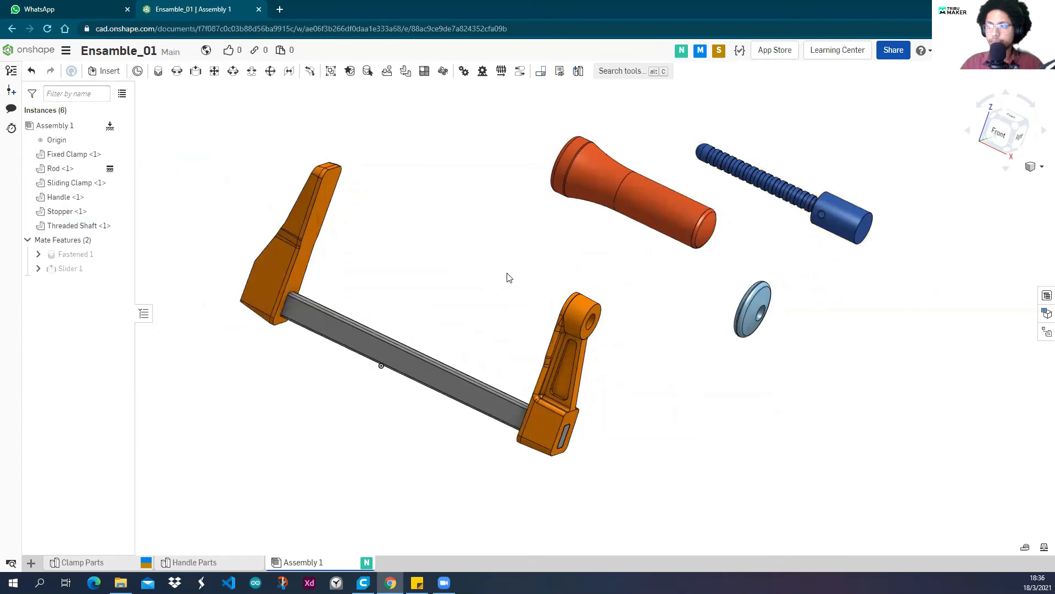
Examine the Handle Parts studio to see how the stopper, threaded shaft and handle fit together.
{"action": "right_click_drag", "start_coordinate": [519, 270], "coordinate": [499, 284]}
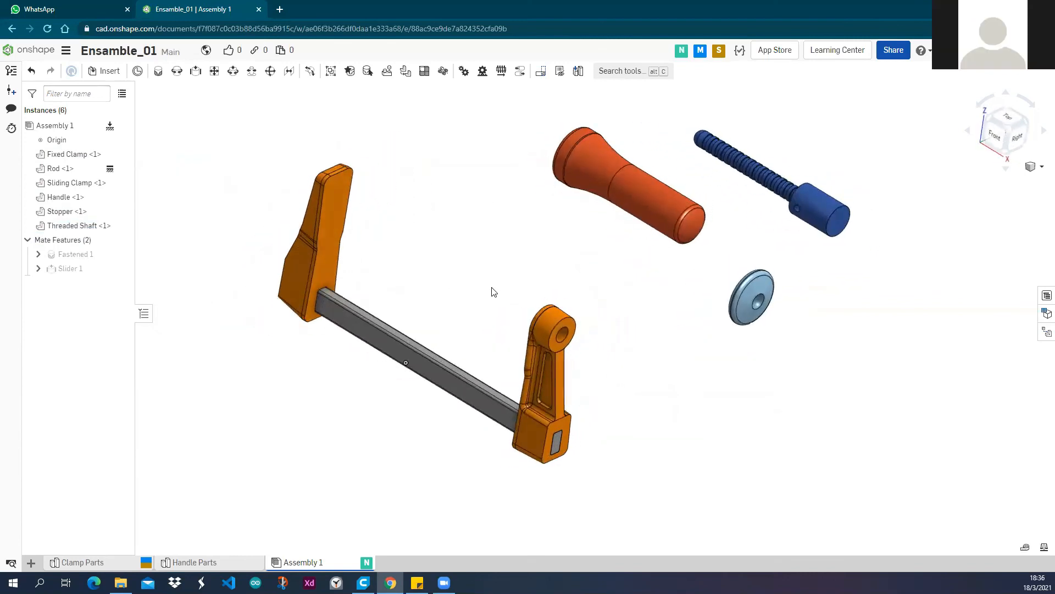
{"action": "middle_click_drag", "start_coordinate": [468, 279], "coordinate": [456, 274]}
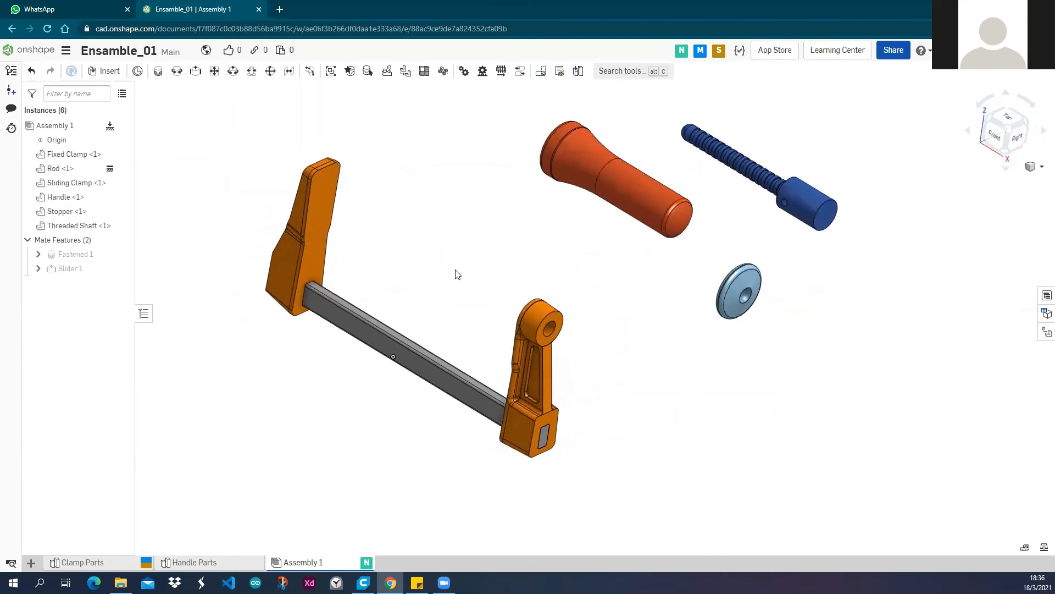
{"action": "mouse_move", "coordinate": [476, 276]}
{"action": "right_mouse_down"}
{"action": "mouse_move", "coordinate": [455, 299]}
{"action": "mouse_move", "coordinate": [476, 325]}
{"action": "mouse_move", "coordinate": [455, 302]}
{"action": "mouse_move", "coordinate": [468, 293]}
{"action": "right_mouse_up"}
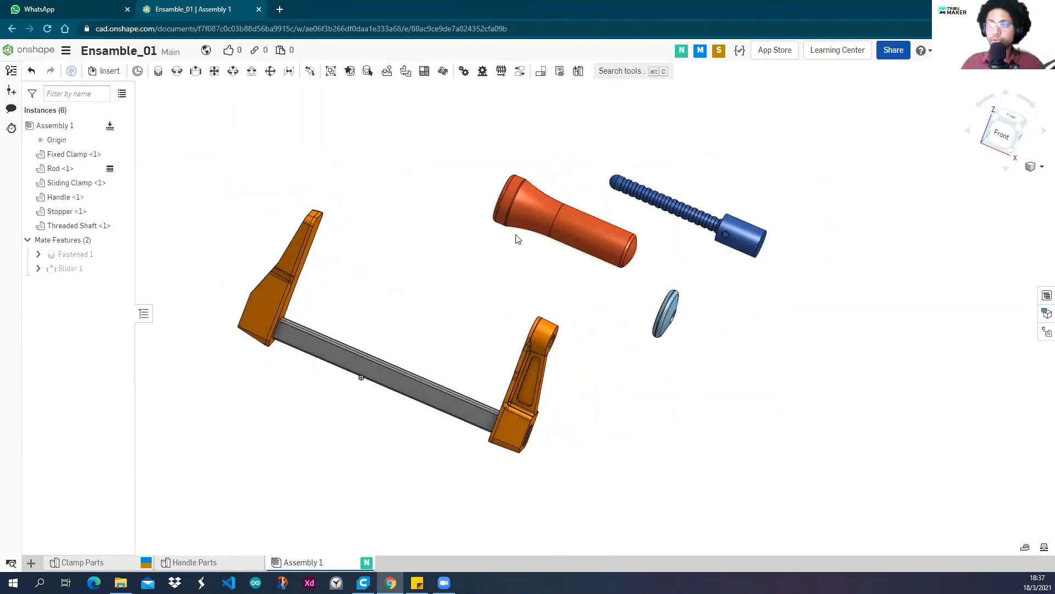
{"action": "left_click", "coordinate": [210, 560]}
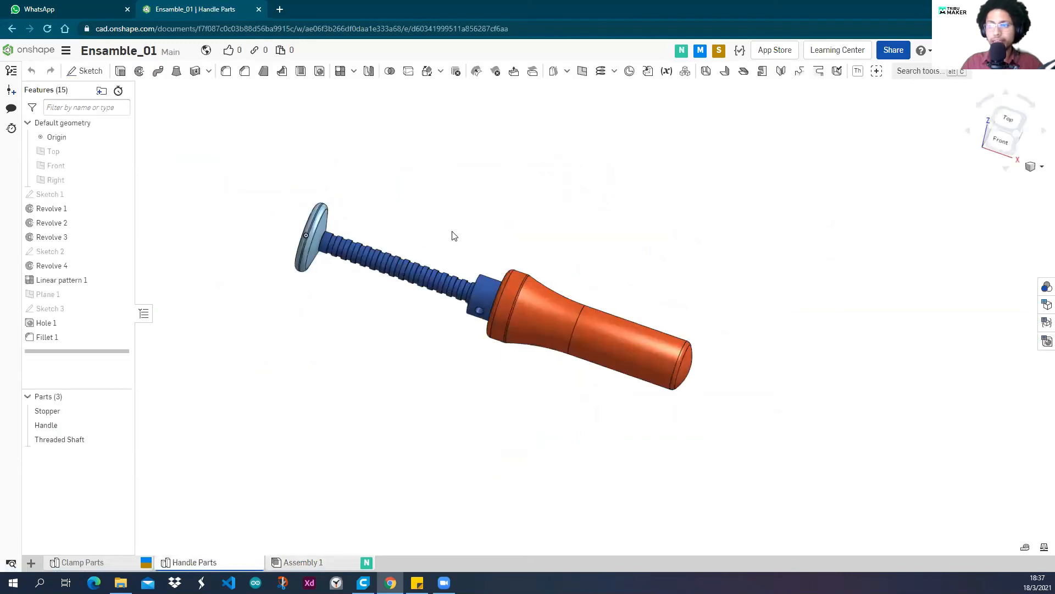
{"action": "mouse_move", "coordinate": [426, 247]}
{"action": "right_mouse_down"}
{"action": "mouse_move", "coordinate": [447, 223]}
{"action": "mouse_move", "coordinate": [420, 265]}
{"action": "mouse_move", "coordinate": [437, 244]}
{"action": "right_mouse_up"}
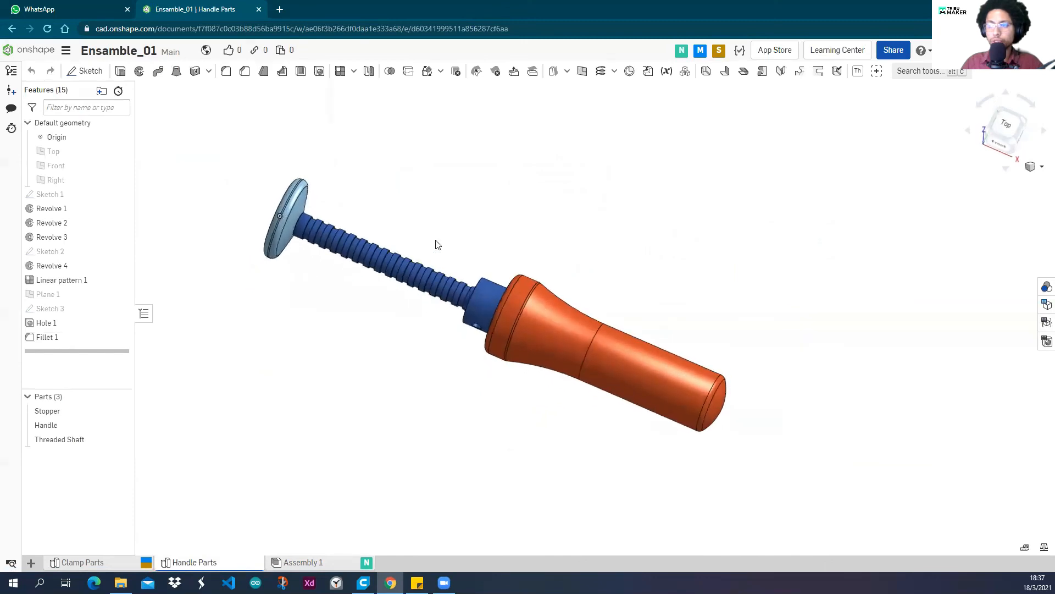
{"action": "scroll", "coordinate": [423, 220], "scroll_direction": "down", "scroll_amount": 2}
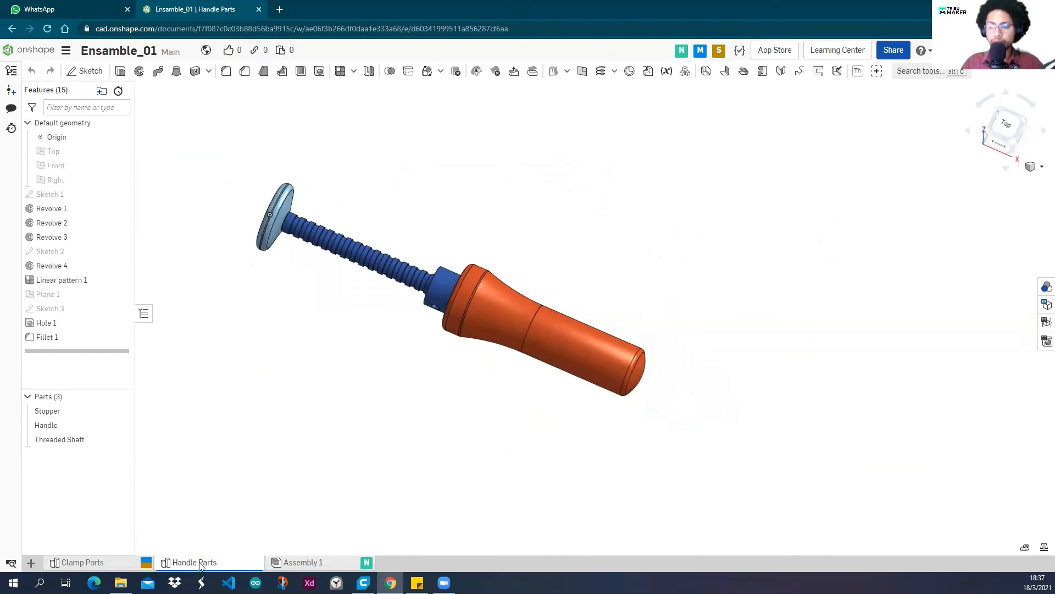
{"action": "mouse_move", "coordinate": [180, 568]}
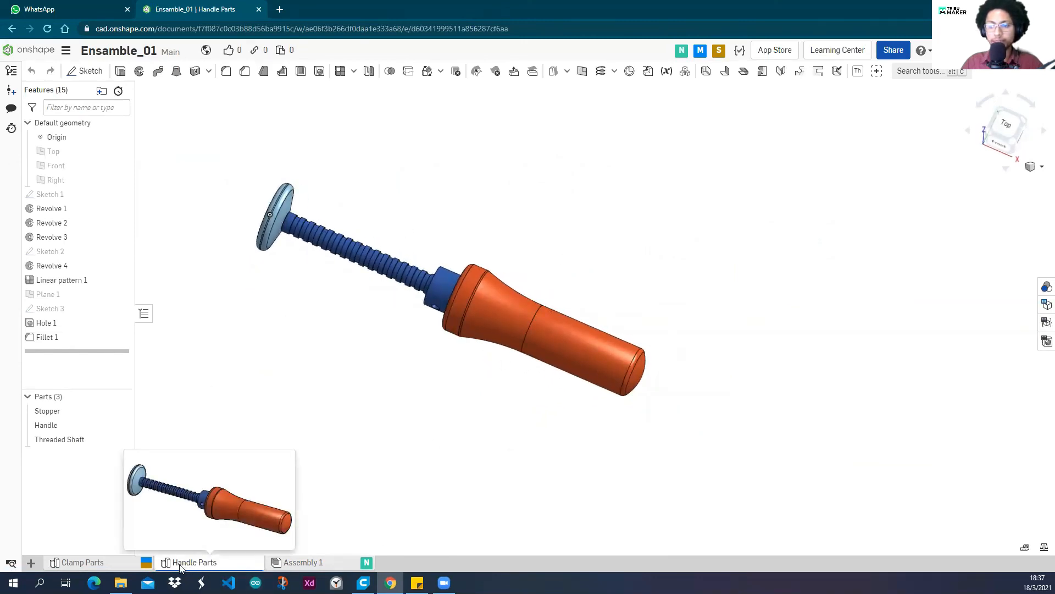
{"action": "scroll", "coordinate": [405, 231], "scroll_direction": "up", "scroll_amount": 2}
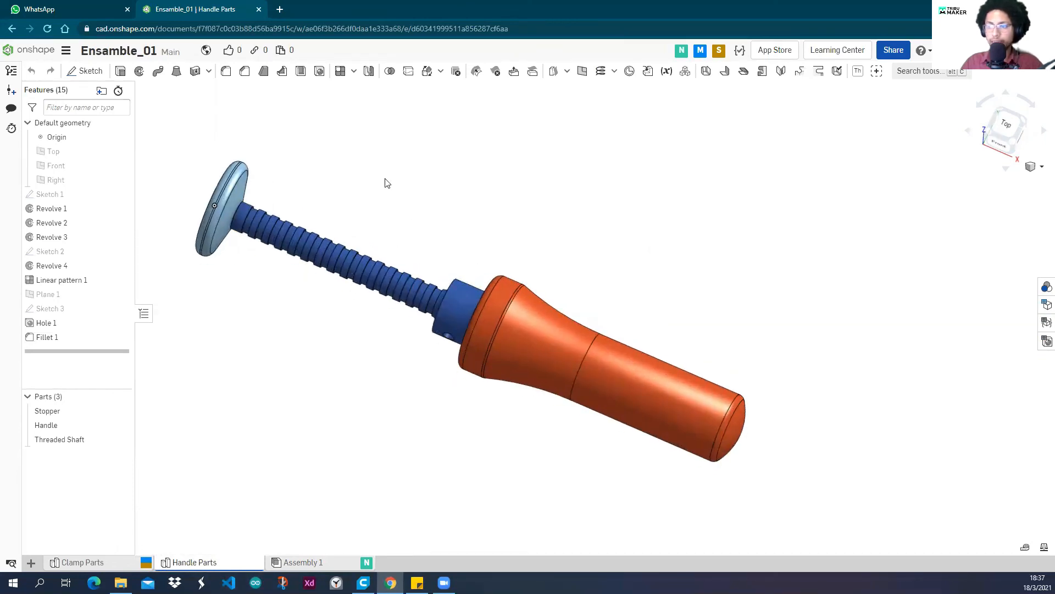
{"action": "right_click_drag", "start_coordinate": [668, 234], "coordinate": [500, 305]}
{"action": "right_click_drag", "start_coordinate": [568, 287], "coordinate": [617, 271]}
{"action": "scroll", "coordinate": [460, 230], "scroll_direction": "down", "scroll_amount": 3}
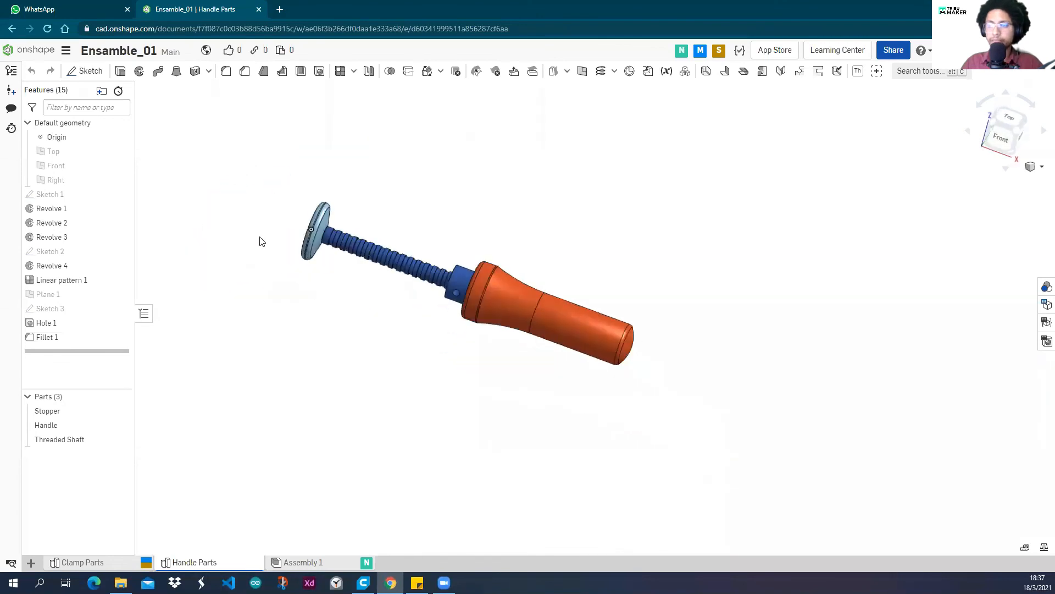
Compare the assembled handle in Handle Parts with the loose handle, stopper and threaded shaft in Assembly 1.
{"action": "right_click_drag", "start_coordinate": [478, 220], "coordinate": [508, 212]}
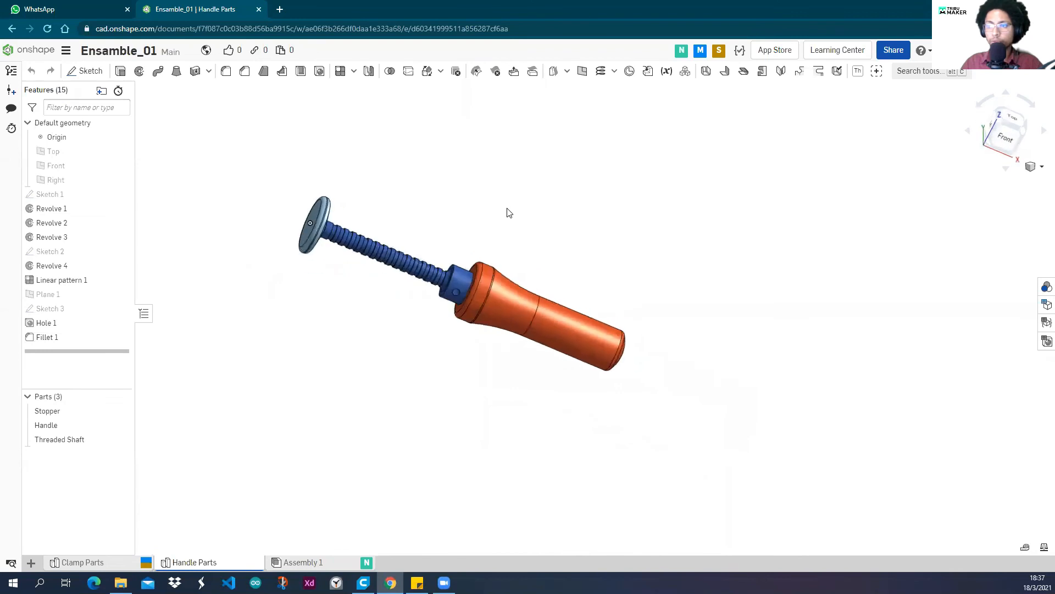
{"action": "left_click", "coordinate": [304, 562]}
{"action": "right_click_drag", "start_coordinate": [405, 295], "coordinate": [397, 301]}
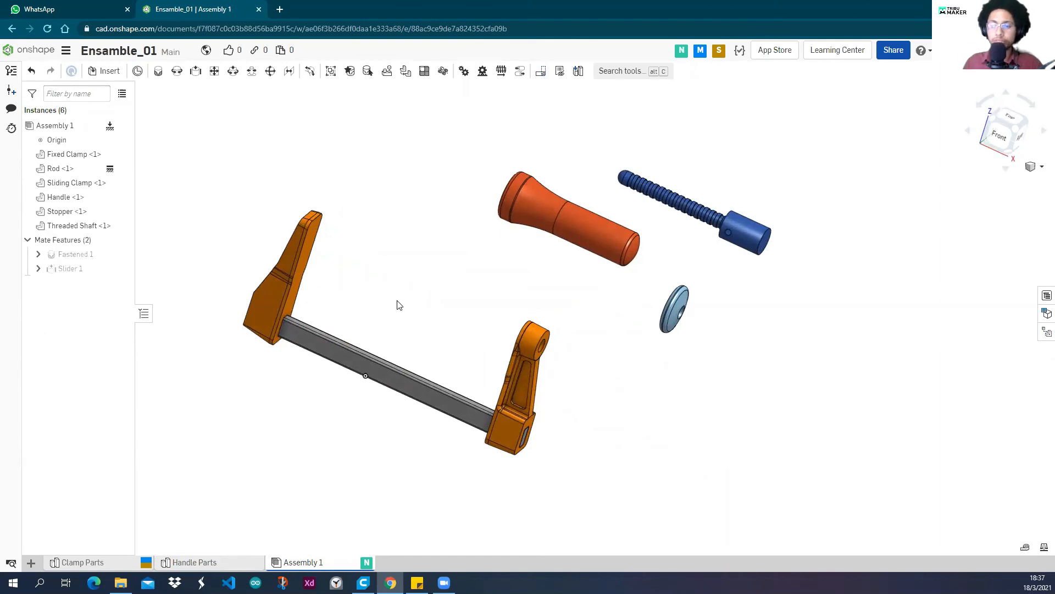
{"action": "left_click", "coordinate": [198, 562]}
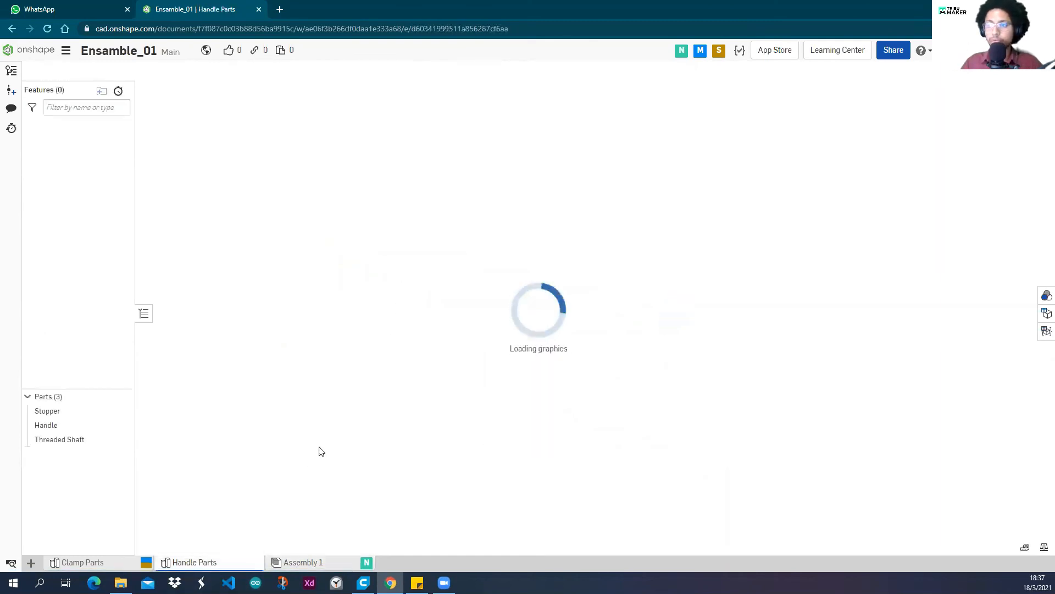
{"action": "left_click", "coordinate": [304, 563]}
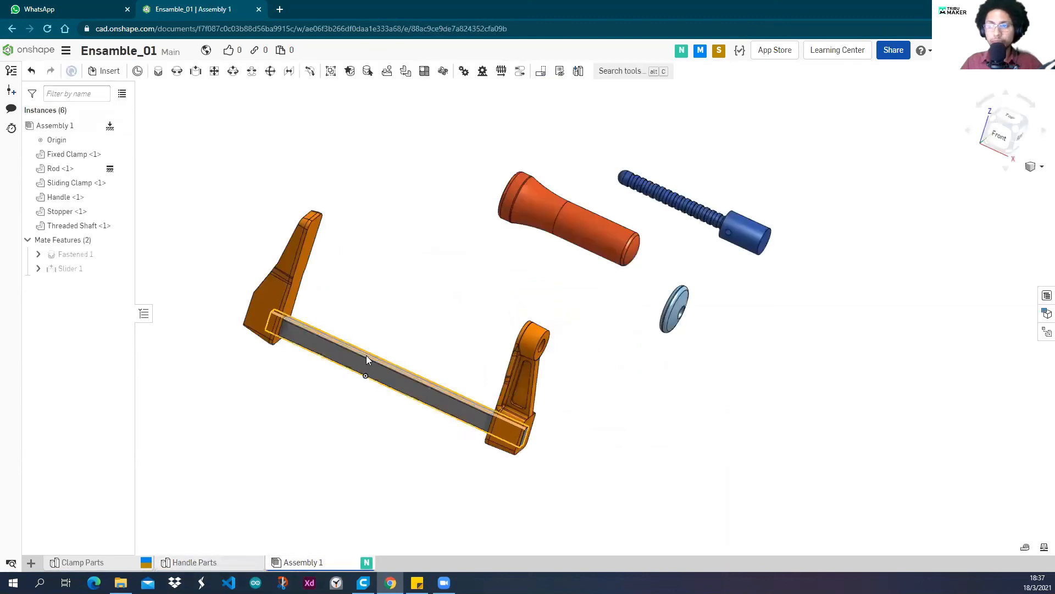
{"action": "scroll", "coordinate": [385, 324], "scroll_direction": "down", "scroll_amount": 10}
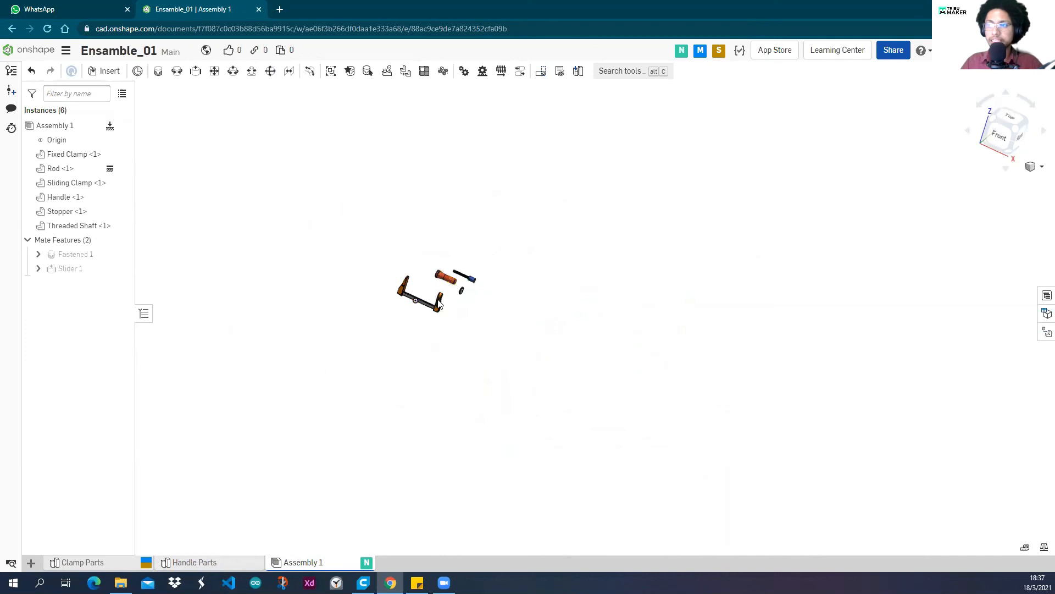
{"action": "scroll", "coordinate": [469, 260], "scroll_direction": "up", "scroll_amount": 8}
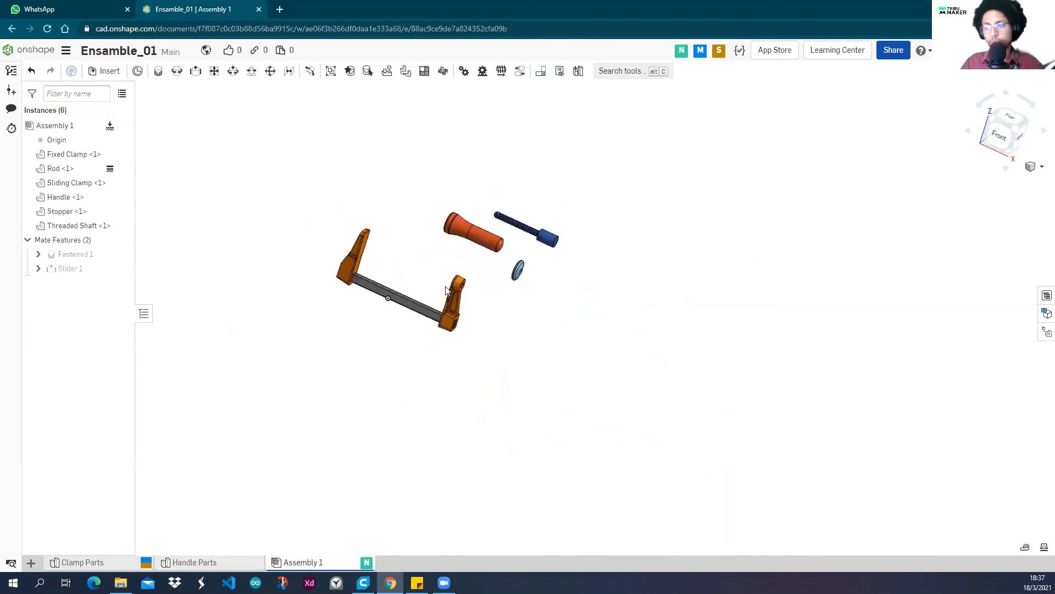
{"action": "scroll", "coordinate": [446, 259], "scroll_direction": "up", "scroll_amount": 6}
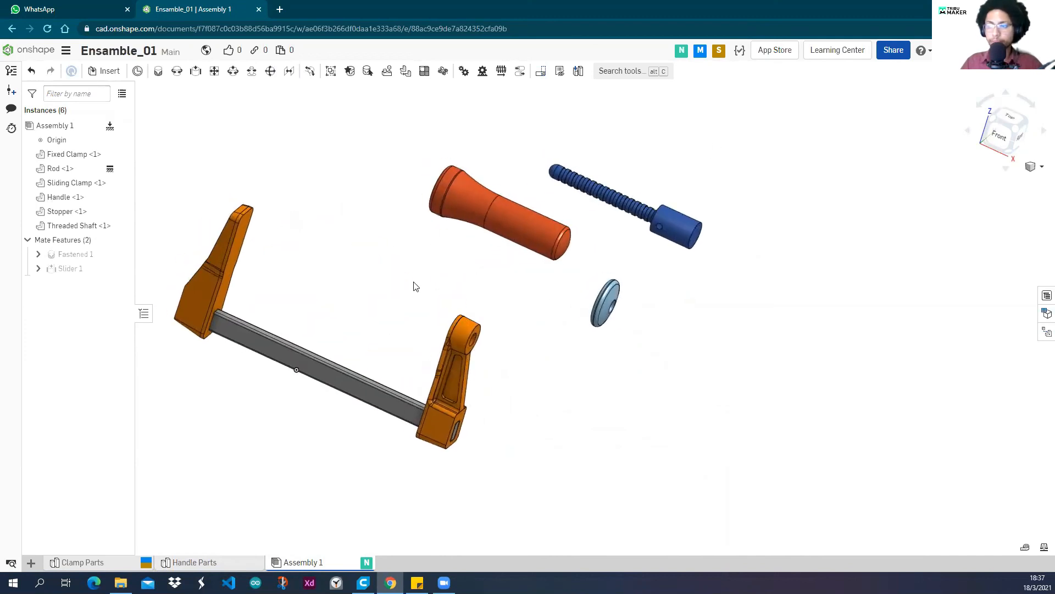
{"action": "right_click_drag", "start_coordinate": [442, 288], "coordinate": [420, 281]}
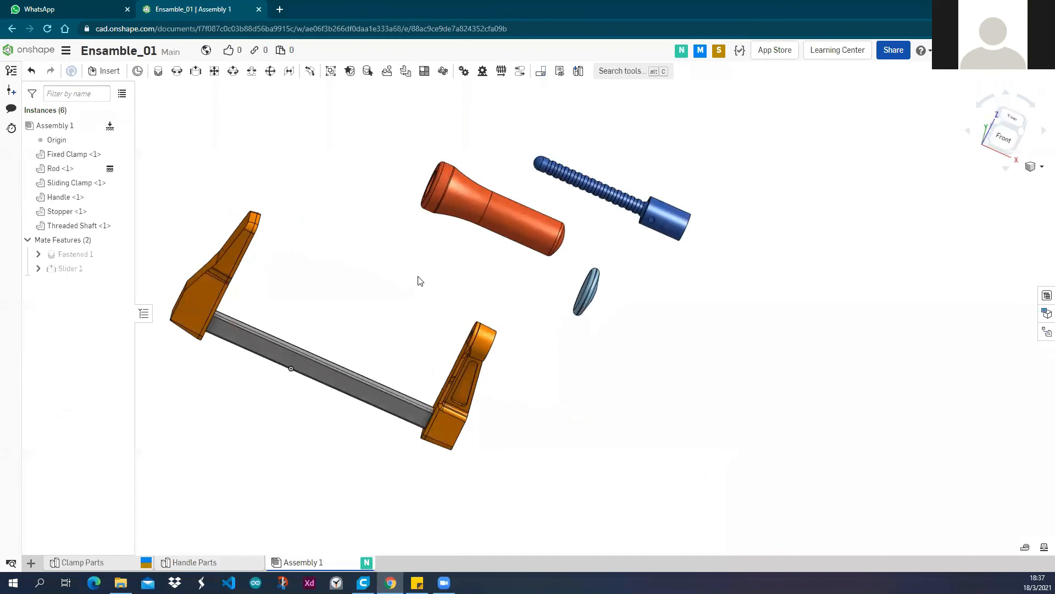
{"action": "middle_click_drag", "start_coordinate": [412, 286], "coordinate": [469, 306]}
{"action": "right_click_drag", "start_coordinate": [462, 309], "coordinate": [527, 203]}
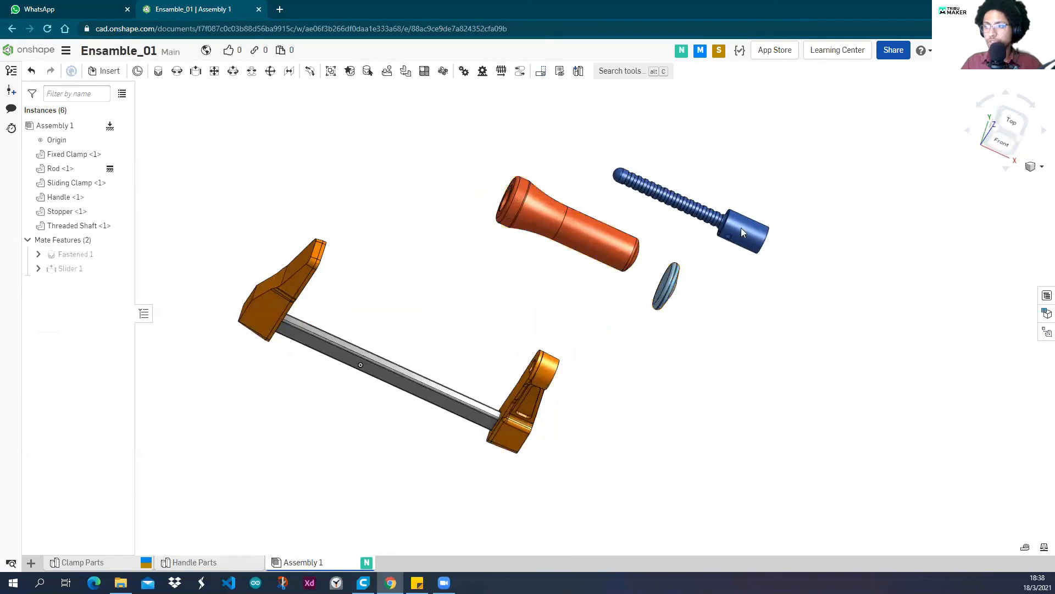
Line up the loose parts above the clamp, with the threaded shaft in front of the handle and the stopper beyond the shaft's rounded tip.
{"action": "right_click_drag", "start_coordinate": [478, 287], "coordinate": [448, 302]}
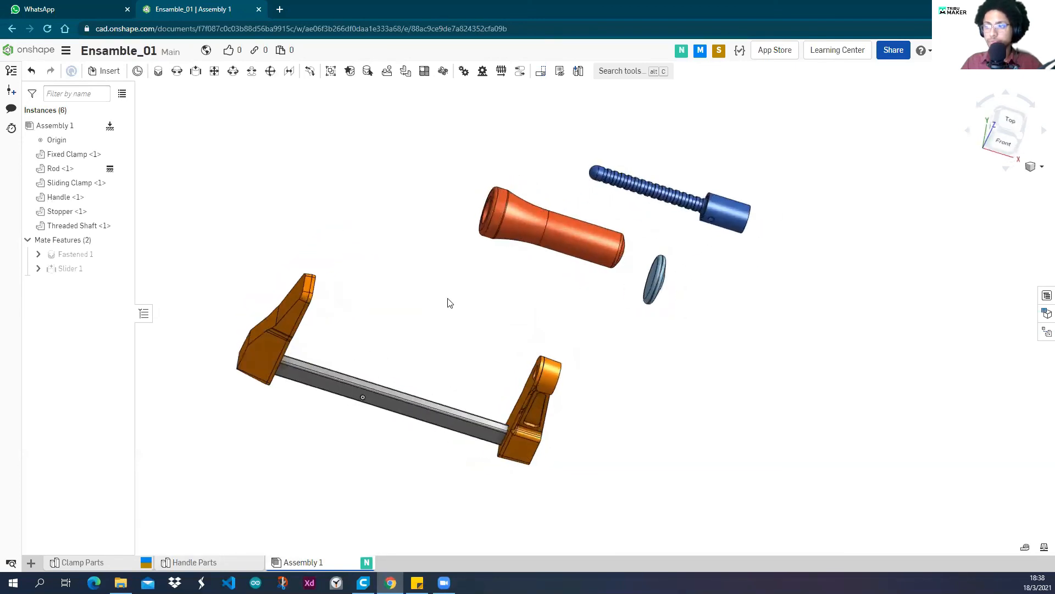
{"action": "left_click_drag", "start_coordinate": [737, 202], "coordinate": [443, 214]}
{"action": "left_click_drag", "start_coordinate": [368, 214], "coordinate": [275, 184]}
{"action": "mouse_move", "coordinate": [480, 335]}
{"action": "right_mouse_down"}
{"action": "mouse_move", "coordinate": [482, 321]}
{"action": "mouse_move", "coordinate": [486, 333]}
{"action": "right_mouse_up"}
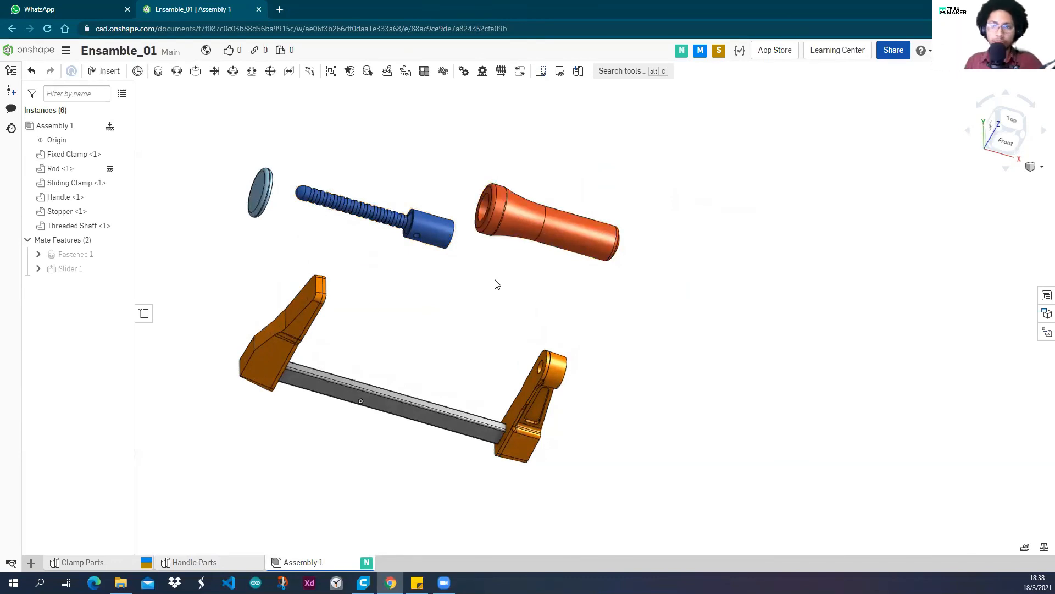
{"action": "right_click_drag", "start_coordinate": [483, 284], "coordinate": [420, 293]}
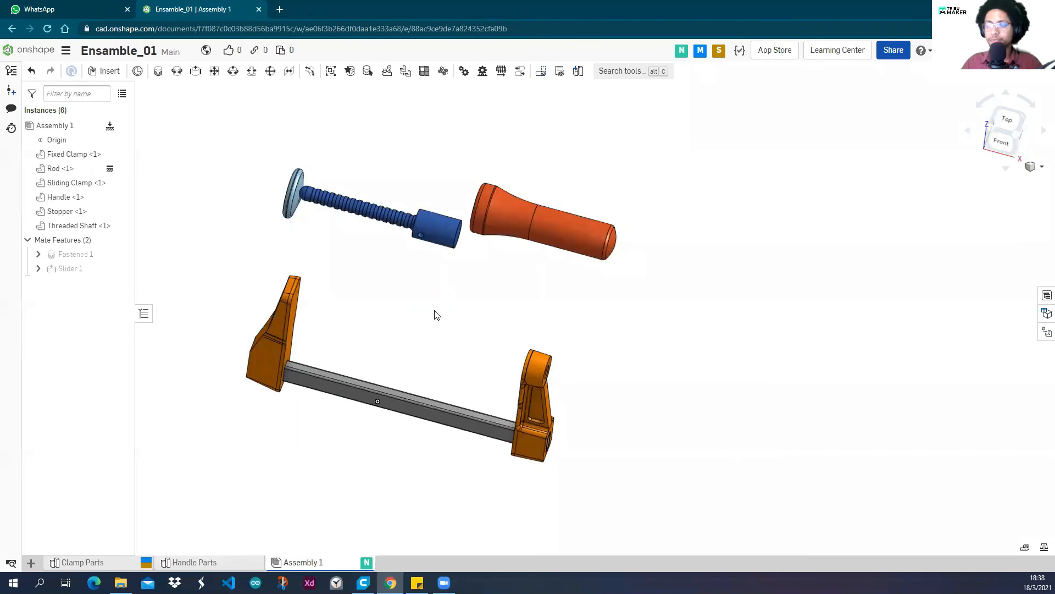
{"action": "mouse_move", "coordinate": [416, 290]}
{"action": "right_mouse_down"}
{"action": "mouse_move", "coordinate": [431, 295]}
{"action": "mouse_move", "coordinate": [401, 299]}
{"action": "mouse_move", "coordinate": [413, 285]}
{"action": "mouse_move", "coordinate": [476, 285]}
{"action": "mouse_move", "coordinate": [497, 306]}
{"action": "mouse_move", "coordinate": [418, 307]}
{"action": "right_mouse_up"}
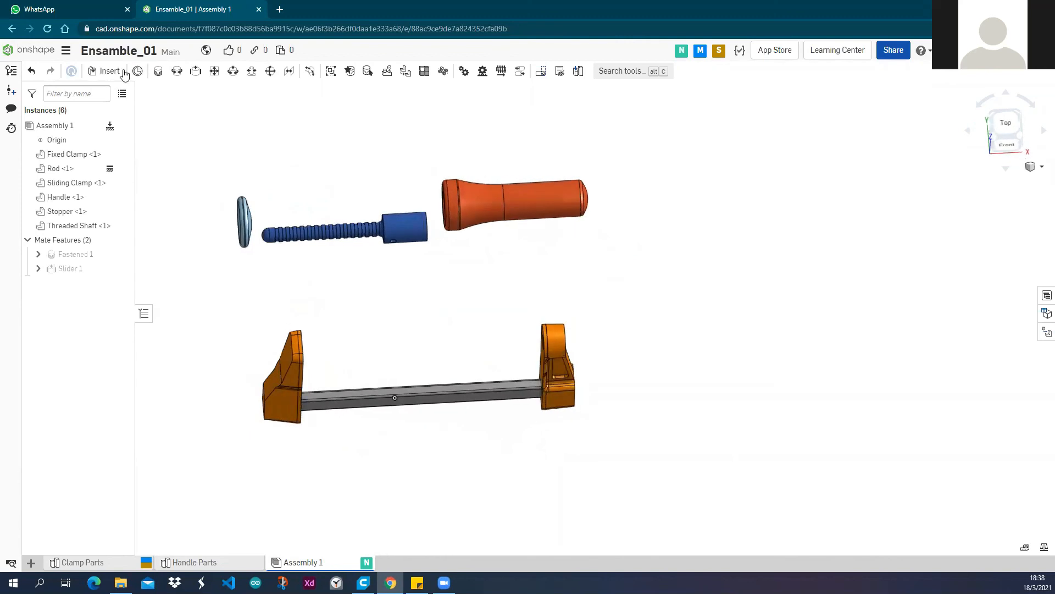
Try to join the handle and the threaded shaft with a Fastened mate at the centre of the handle's bore.
{"action": "left_click", "coordinate": [159, 75]}
{"action": "mouse_move", "coordinate": [381, 283]}
{"action": "right_mouse_down"}
{"action": "mouse_move", "coordinate": [438, 285]}
{"action": "mouse_move", "coordinate": [389, 281]}
{"action": "right_mouse_up"}
{"action": "left_click_drag", "start_coordinate": [199, 119], "coordinate": [197, 104]}
{"action": "right_click_drag", "start_coordinate": [401, 261], "coordinate": [420, 278]}
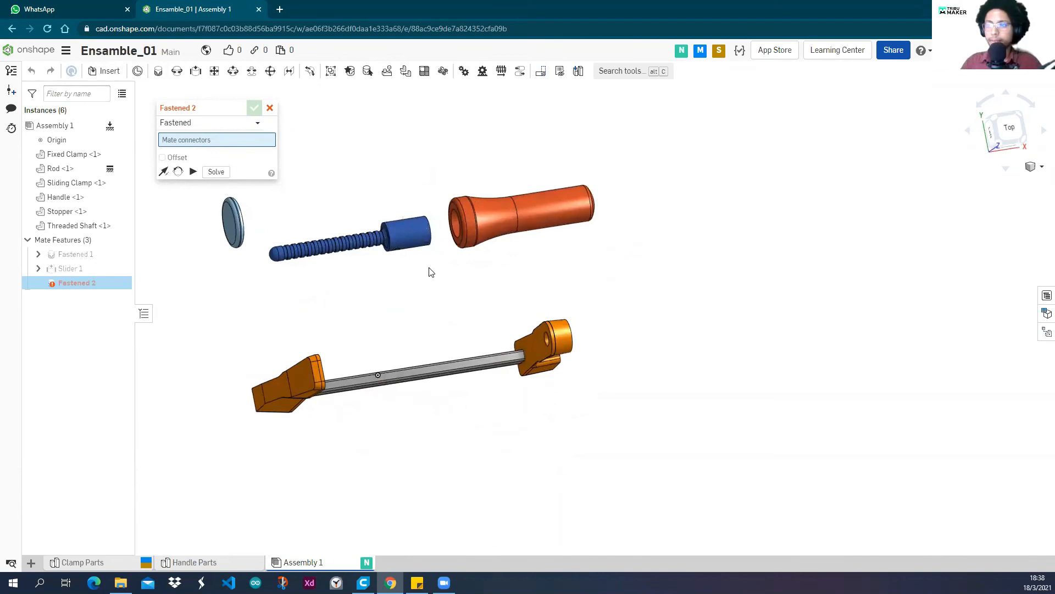
{"action": "right_click_drag", "start_coordinate": [426, 294], "coordinate": [479, 280]}
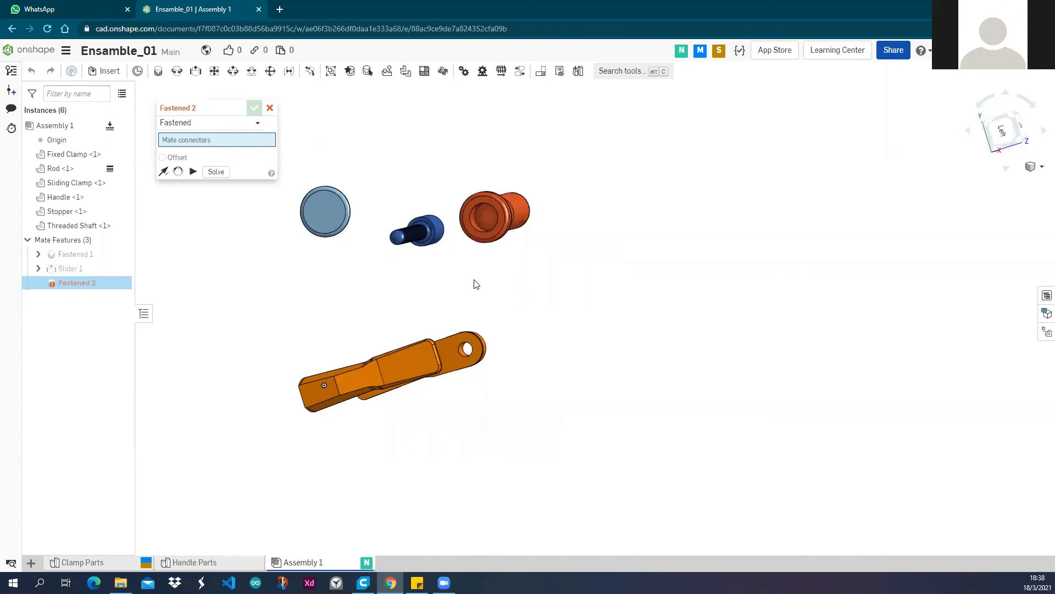
{"action": "mouse_move", "coordinate": [476, 285]}
{"action": "right_mouse_down"}
{"action": "mouse_move", "coordinate": [492, 285]}
{"action": "mouse_move", "coordinate": [476, 268]}
{"action": "mouse_move", "coordinate": [457, 294]}
{"action": "mouse_move", "coordinate": [475, 295]}
{"action": "right_mouse_up"}
{"action": "scroll", "coordinate": [488, 230], "scroll_direction": "up", "scroll_amount": 5}
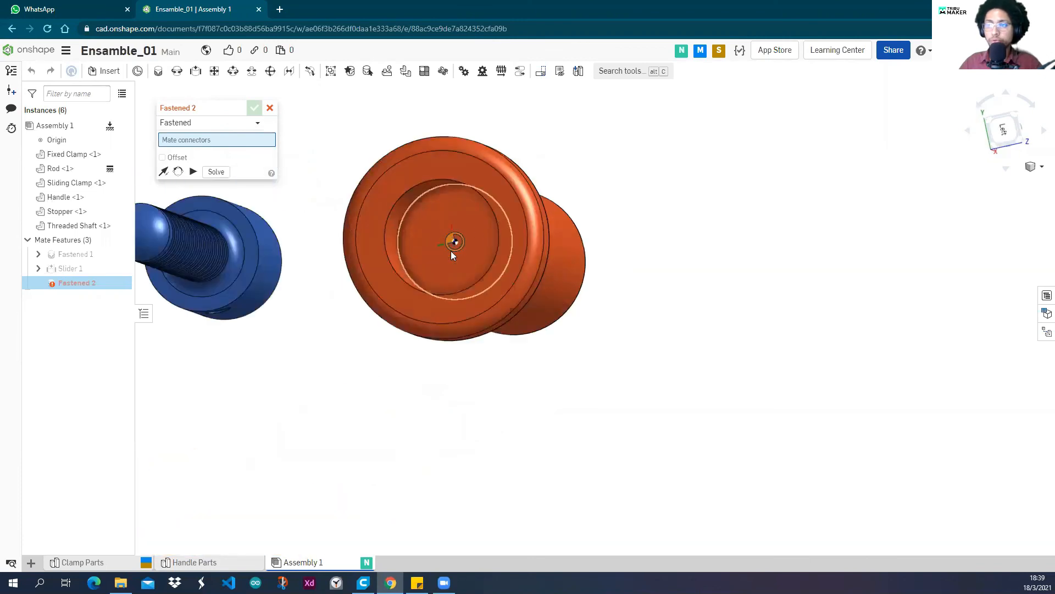
{"action": "left_click", "coordinate": [453, 242]}
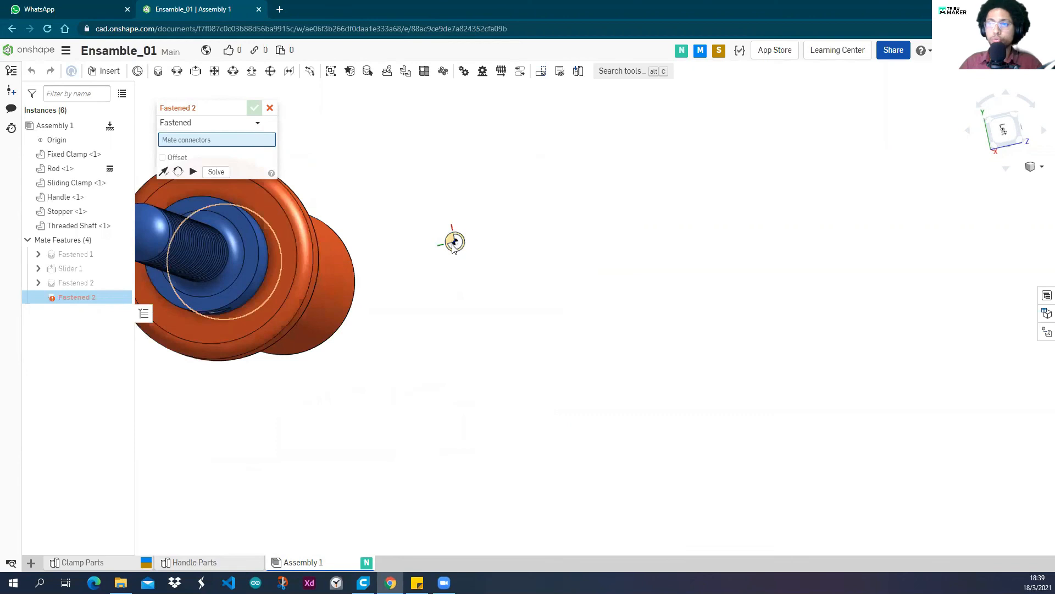
{"action": "scroll", "coordinate": [457, 247], "scroll_direction": "down", "scroll_amount": 5}
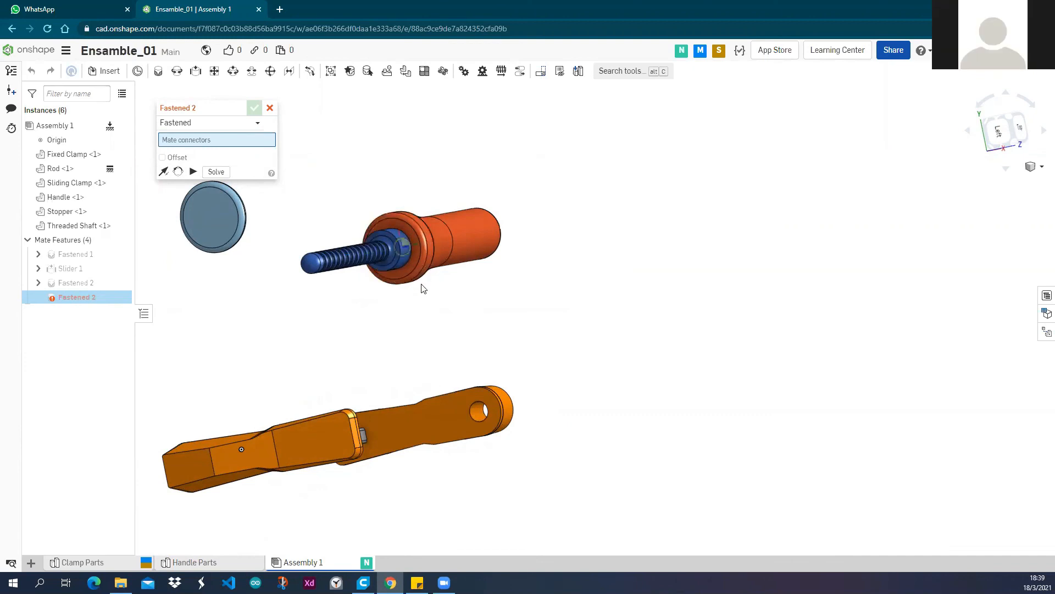
{"action": "left_click", "coordinate": [270, 108]}
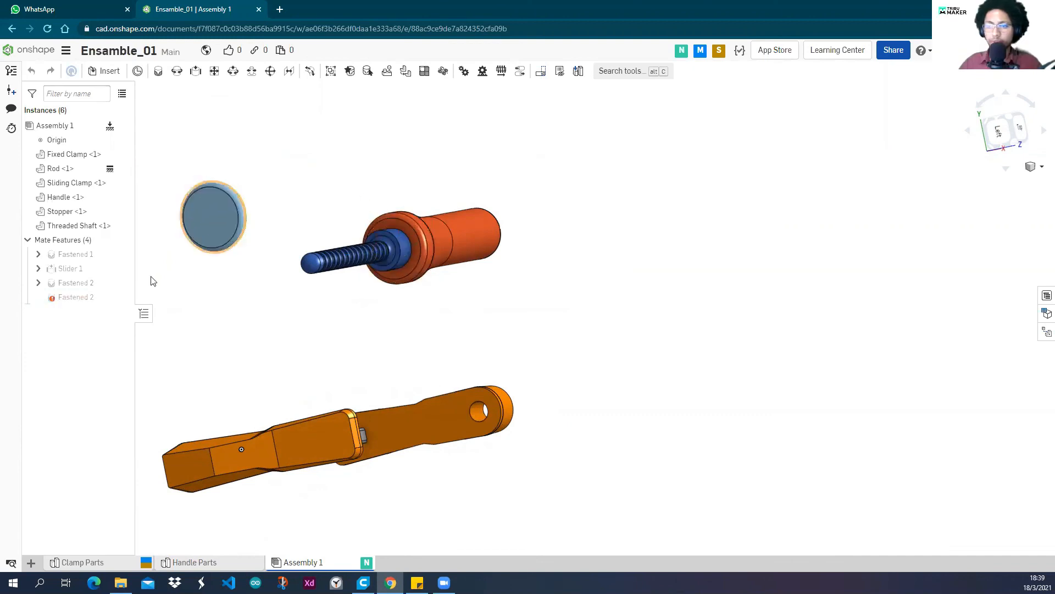
Delete the Fastened 2 mate between the handle and the threaded shaft.
{"action": "right_click", "coordinate": [87, 289]}
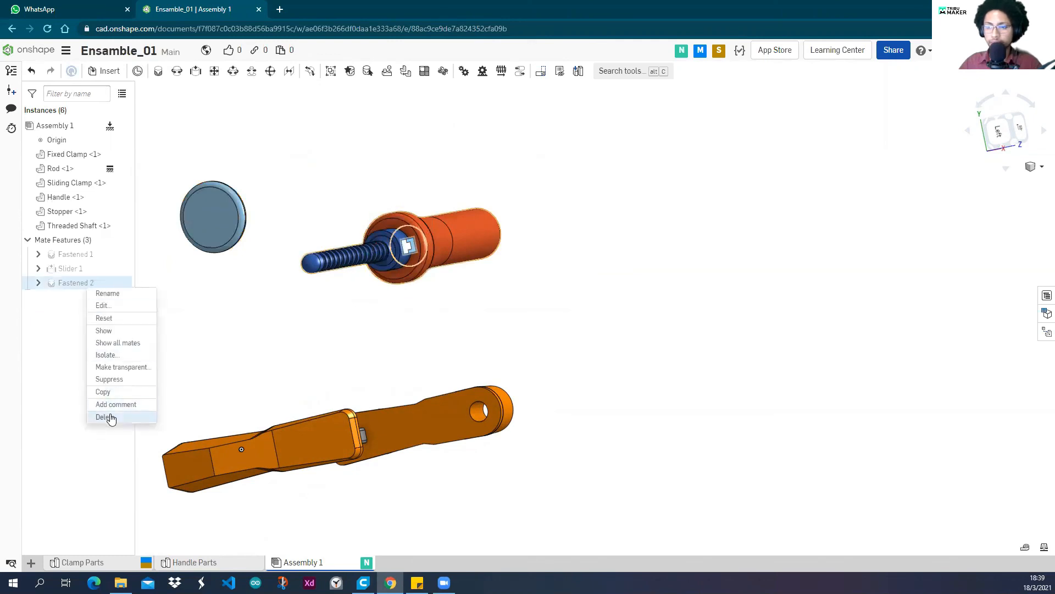
{"action": "left_click", "coordinate": [266, 278]}
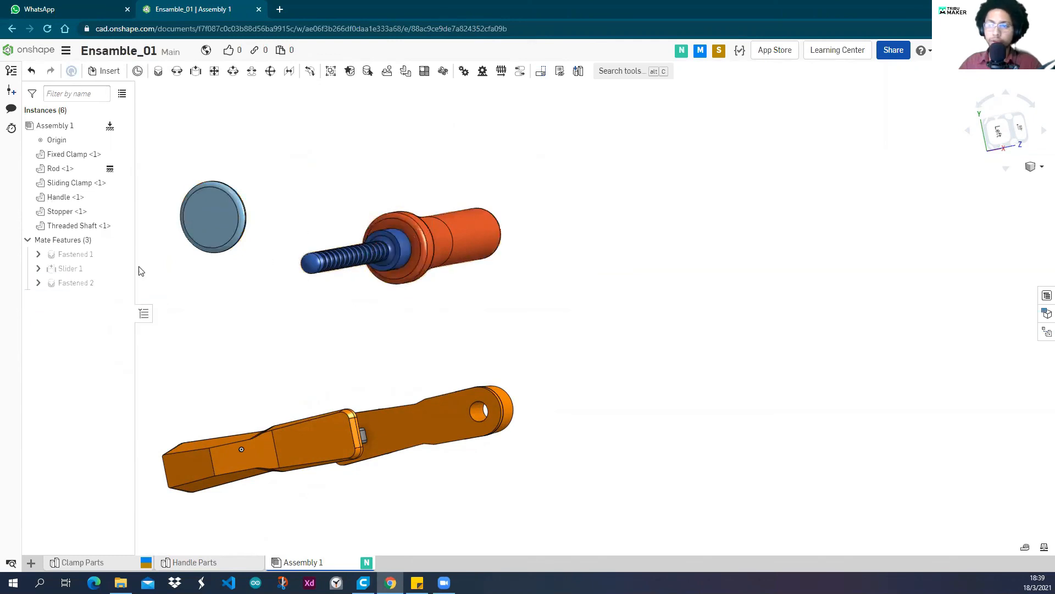
{"action": "right_click", "coordinate": [76, 284]}
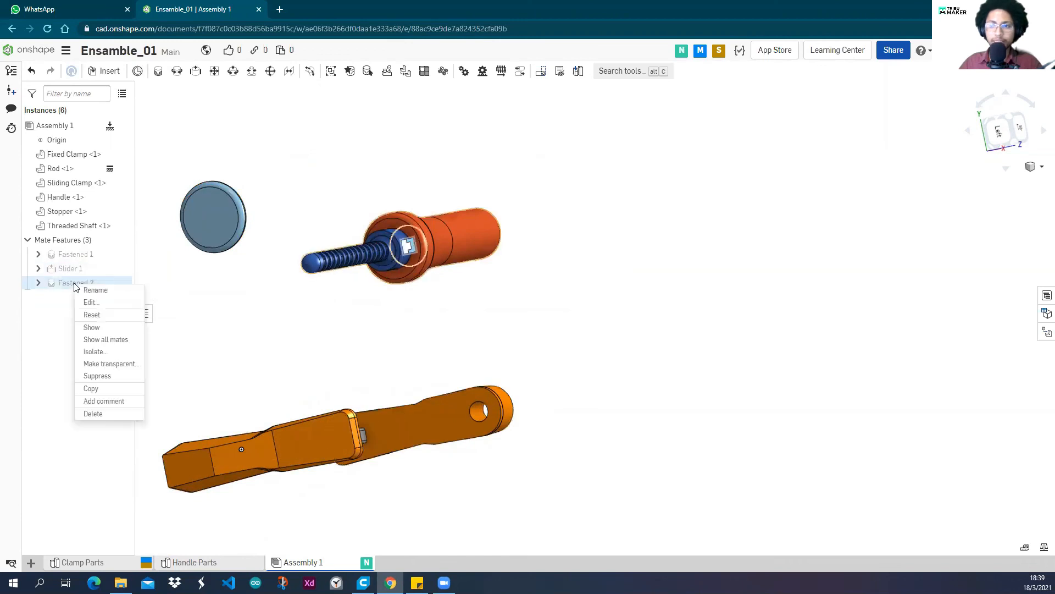
{"action": "left_click", "coordinate": [93, 413]}
Join the handle and threaded shaft with a Fastened mate between the centre of the handle's bore and the end face of the shaft's wide head.
{"action": "right_click_drag", "start_coordinate": [541, 219], "coordinate": [505, 290]}
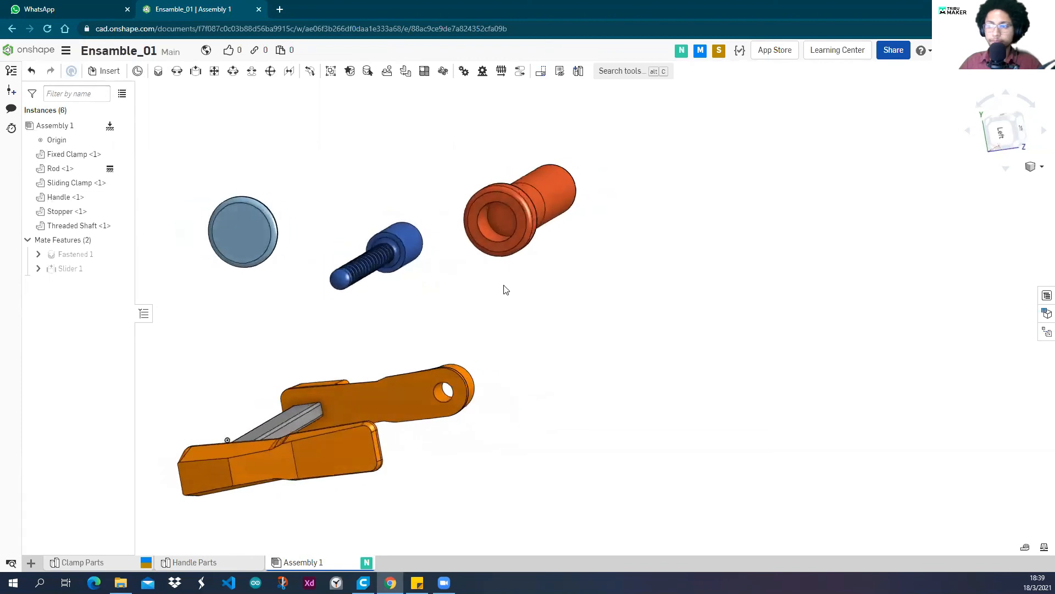
{"action": "left_click", "coordinate": [158, 77]}
{"action": "right_click_drag", "start_coordinate": [466, 290], "coordinate": [487, 287]}
{"action": "scroll", "coordinate": [491, 227], "scroll_direction": "up", "scroll_amount": 5}
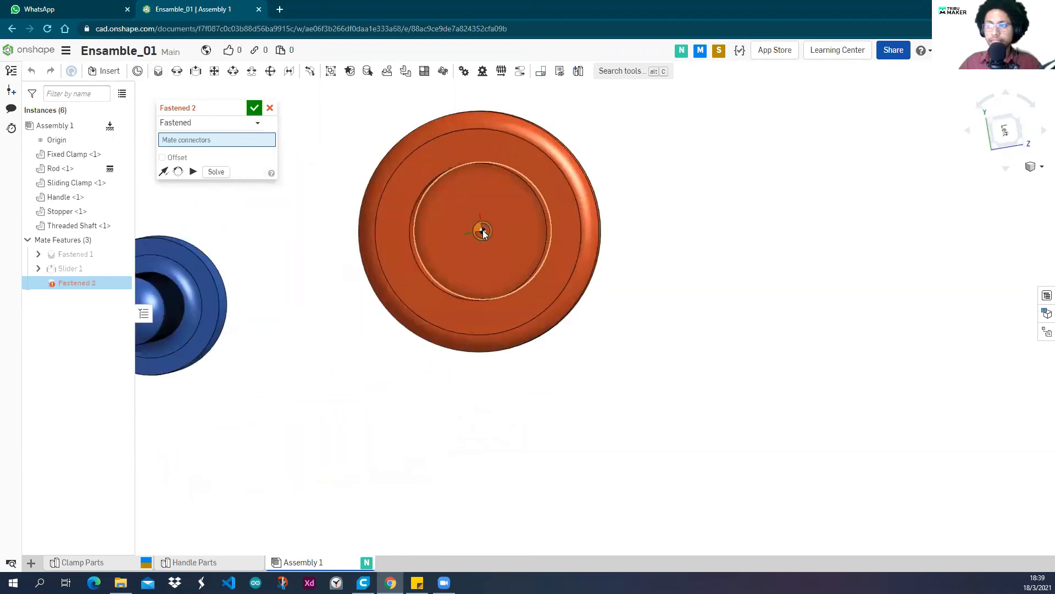
{"action": "left_click", "coordinate": [483, 230]}
{"action": "scroll", "coordinate": [468, 248], "scroll_direction": "down", "scroll_amount": 5}
{"action": "right_click_drag", "start_coordinate": [412, 289], "coordinate": [275, 347]}
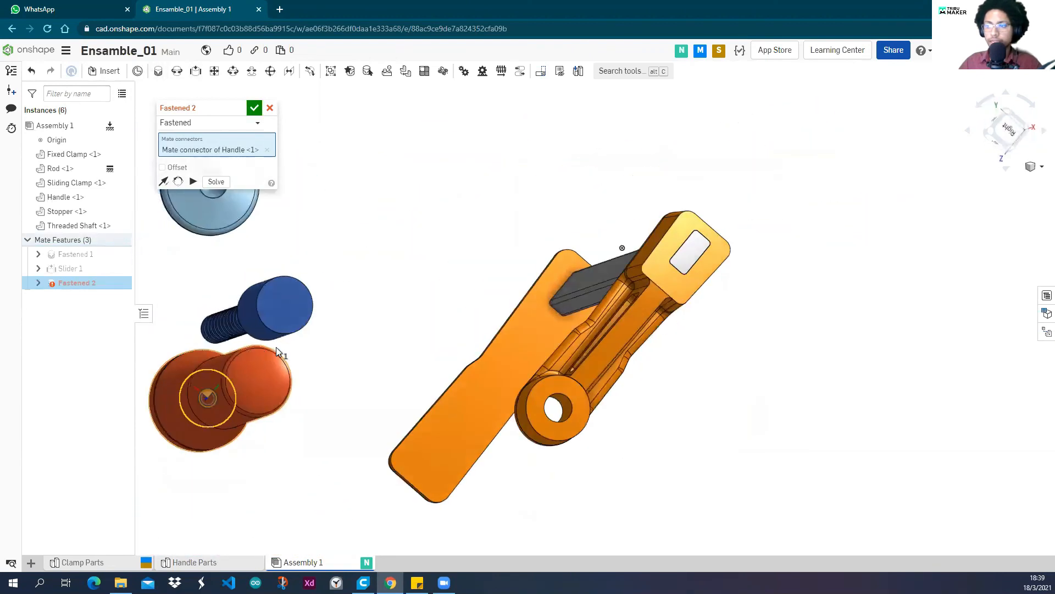
{"action": "left_click", "coordinate": [284, 309]}
{"action": "right_click_drag", "start_coordinate": [413, 302], "coordinate": [487, 288]}
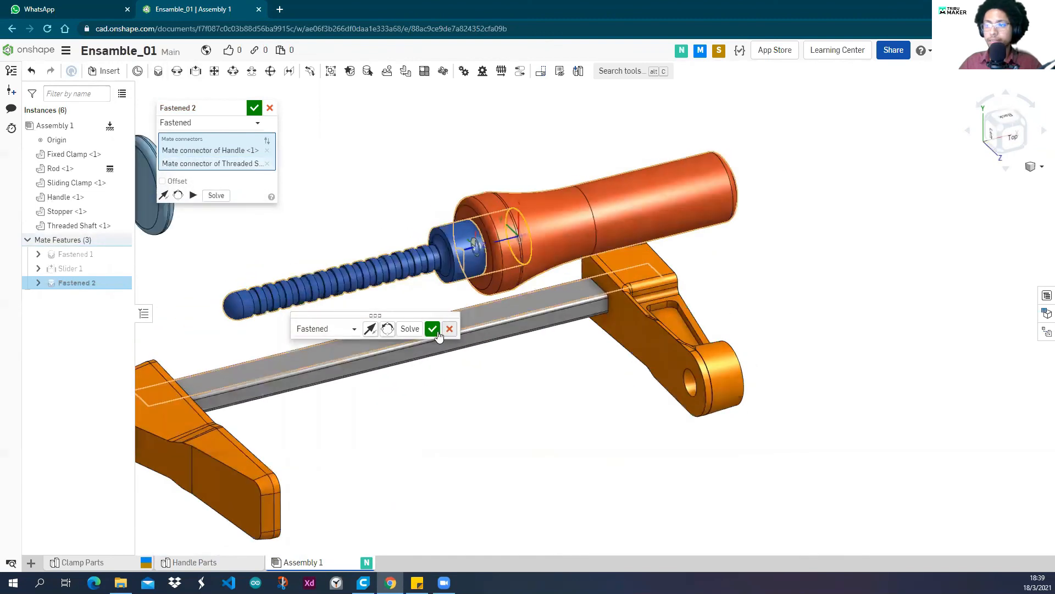
{"action": "left_click", "coordinate": [437, 333]}
{"action": "scroll", "coordinate": [386, 330], "scroll_direction": "down", "scroll_amount": 5}
{"action": "right_click_drag", "start_coordinate": [417, 206], "coordinate": [490, 286]}
{"action": "left_click_drag", "start_coordinate": [528, 304], "coordinate": [461, 297]}
{"action": "right_click_drag", "start_coordinate": [400, 331], "coordinate": [348, 323]}
{"action": "left_click", "coordinate": [269, 107]}
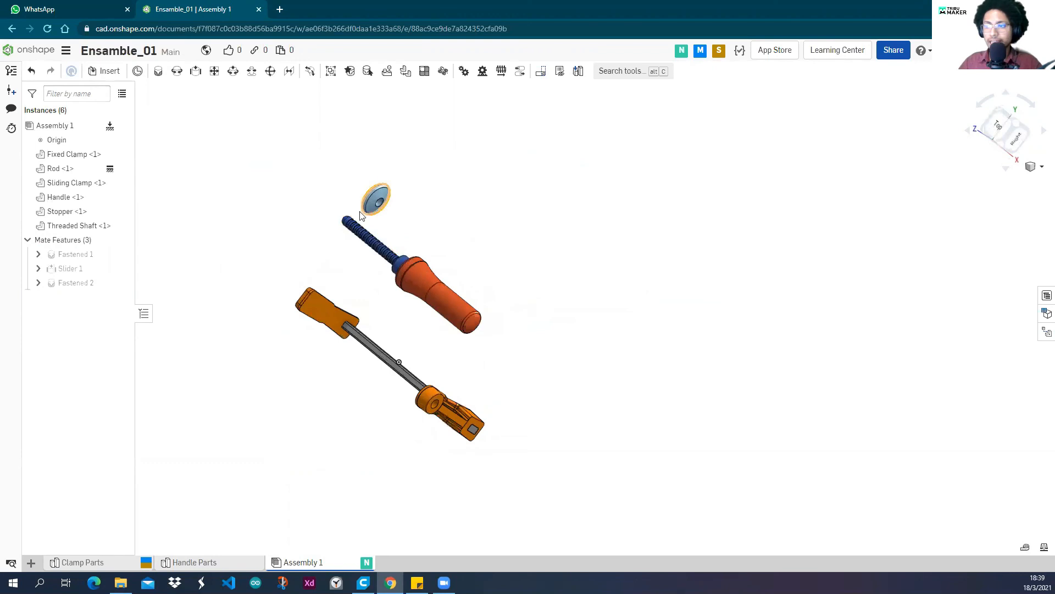
Examine the stopper's socket and the threaded shaft's rounded tip to see how they should connect.
{"action": "scroll", "coordinate": [375, 194], "scroll_direction": "up", "scroll_amount": 6}
{"action": "scroll", "coordinate": [401, 239], "scroll_direction": "down", "scroll_amount": 3}
{"action": "right_click_drag", "start_coordinate": [401, 238], "coordinate": [327, 286]}
{"action": "scroll", "coordinate": [328, 283], "scroll_direction": "up", "scroll_amount": 3}
{"action": "scroll", "coordinate": [323, 280], "scroll_direction": "down", "scroll_amount": 2}
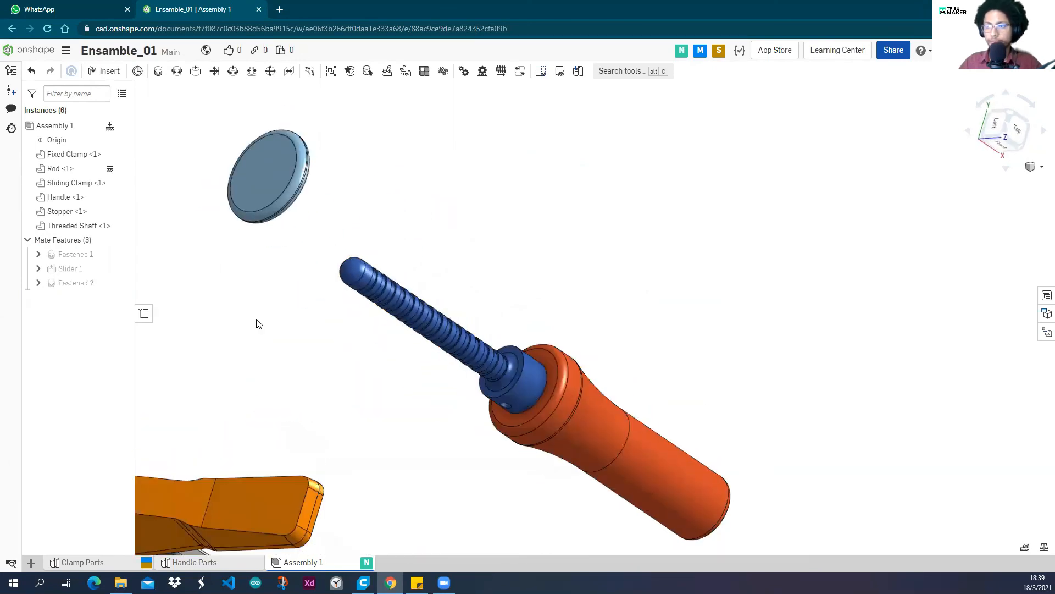
{"action": "middle_click_drag", "start_coordinate": [256, 319], "coordinate": [336, 315]}
{"action": "scroll", "coordinate": [337, 308], "scroll_direction": "down", "scroll_amount": 1}
{"action": "right_click_drag", "start_coordinate": [338, 309], "coordinate": [328, 304]}
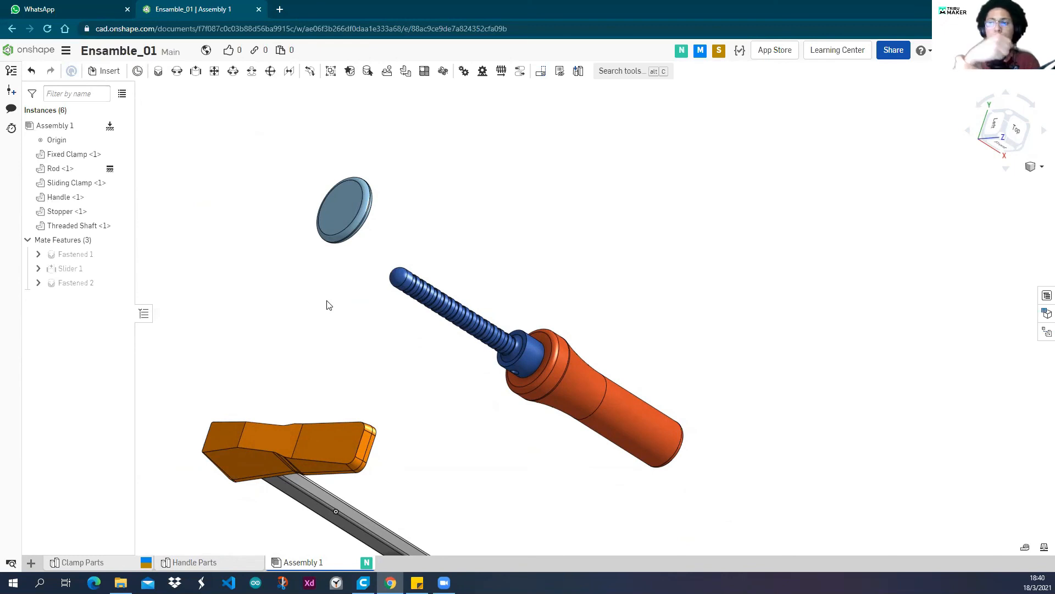
{"action": "right_click_drag", "start_coordinate": [311, 312], "coordinate": [263, 287]}
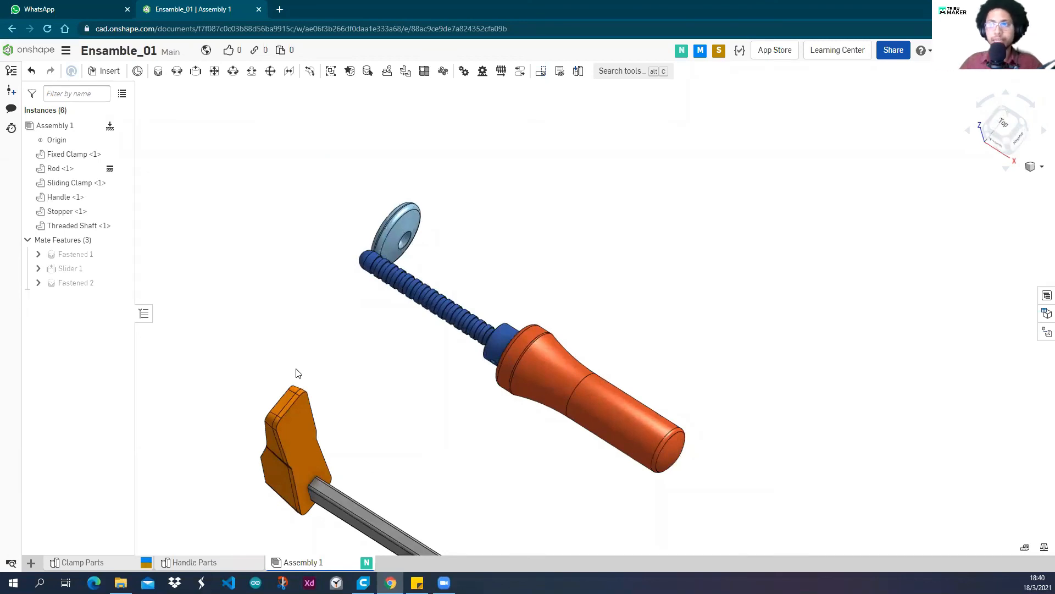
Connect the stopper to the threaded shaft with a Ball mate between the centre of the stopper's socket and the centre of the shaft's rounded tip.
{"action": "left_click", "coordinate": [270, 71]}
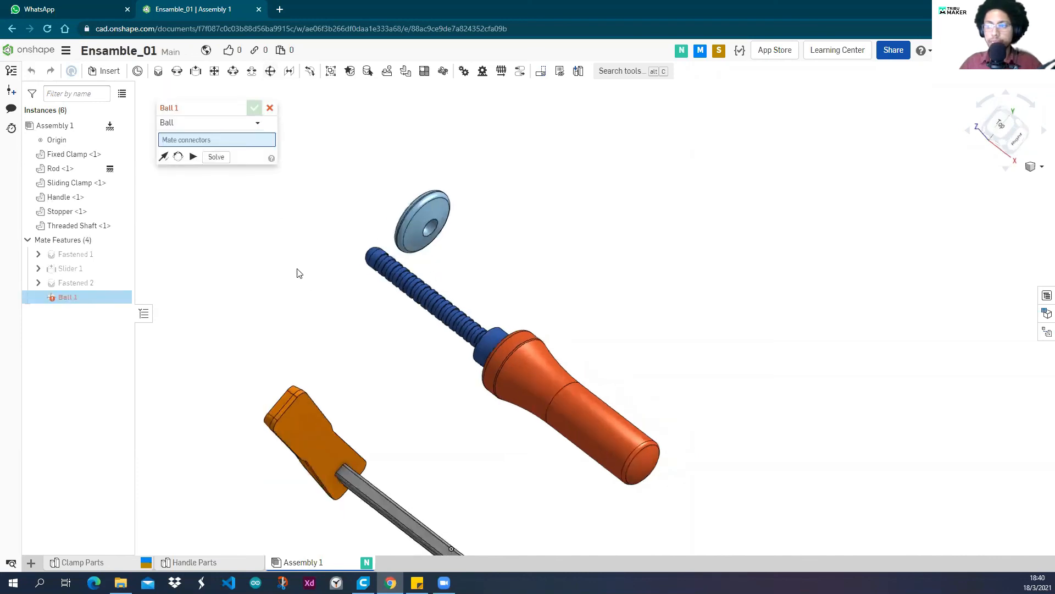
{"action": "scroll", "coordinate": [297, 273], "scroll_direction": "up", "scroll_amount": 5}
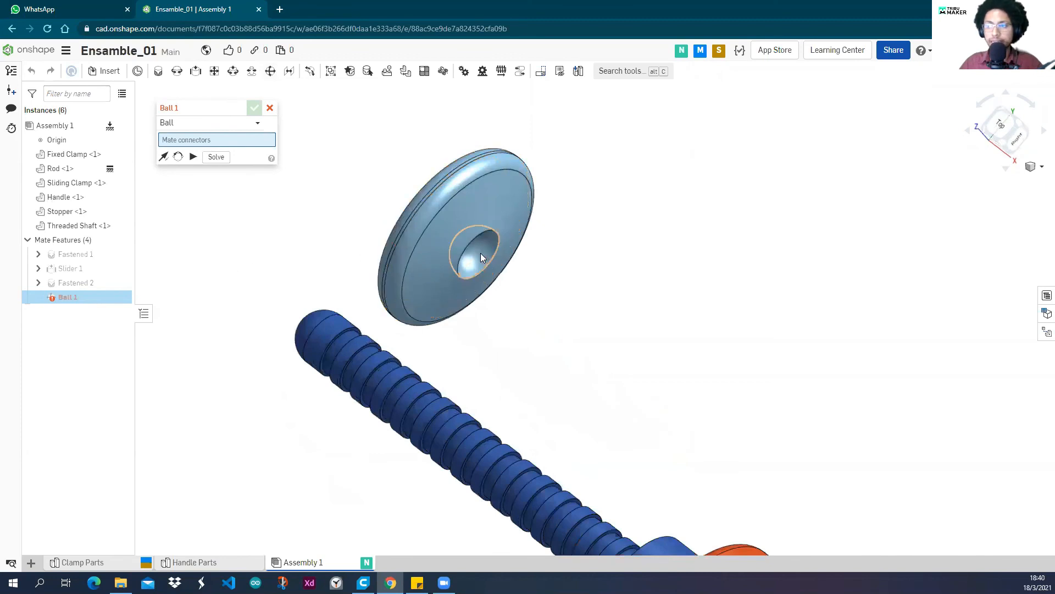
{"action": "right_click_drag", "start_coordinate": [477, 256], "coordinate": [554, 263]}
{"action": "scroll", "coordinate": [554, 263], "scroll_direction": "up", "scroll_amount": 6}
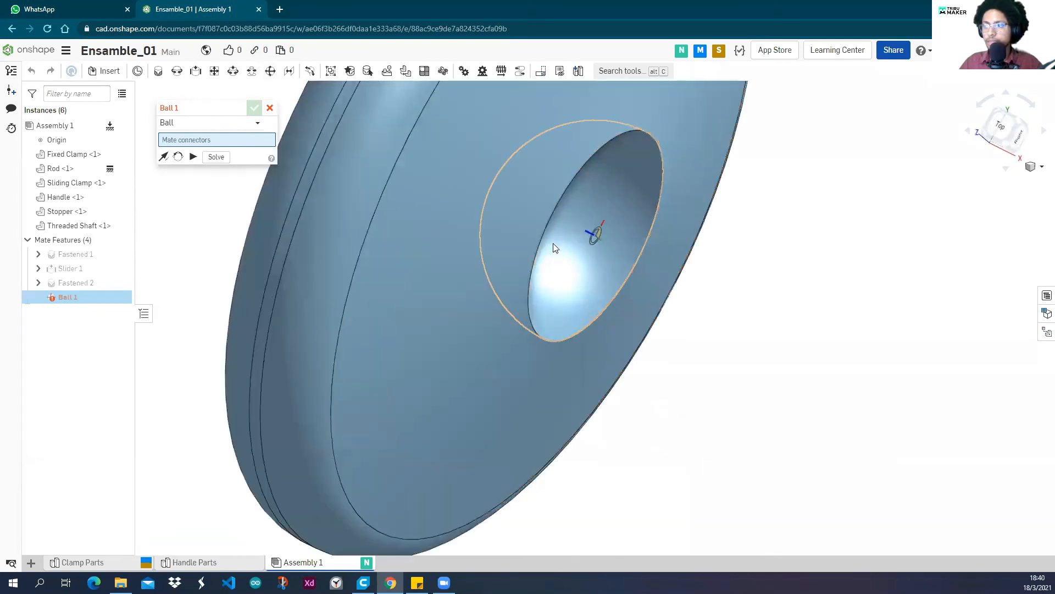
{"action": "left_click", "coordinate": [596, 234]}
{"action": "scroll", "coordinate": [595, 235], "scroll_direction": "down", "scroll_amount": 8}
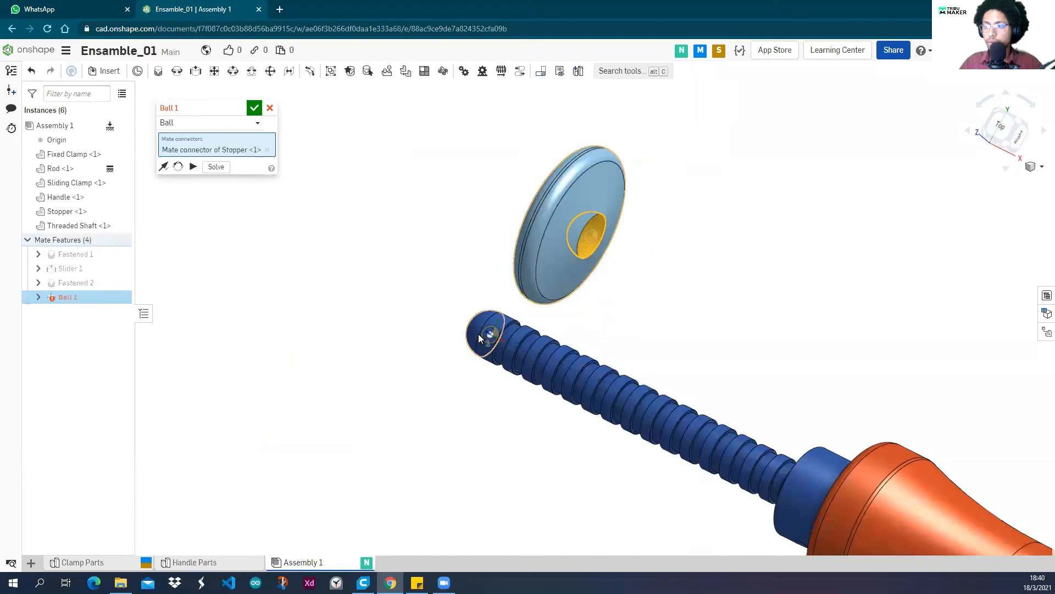
{"action": "left_click", "coordinate": [491, 338]}
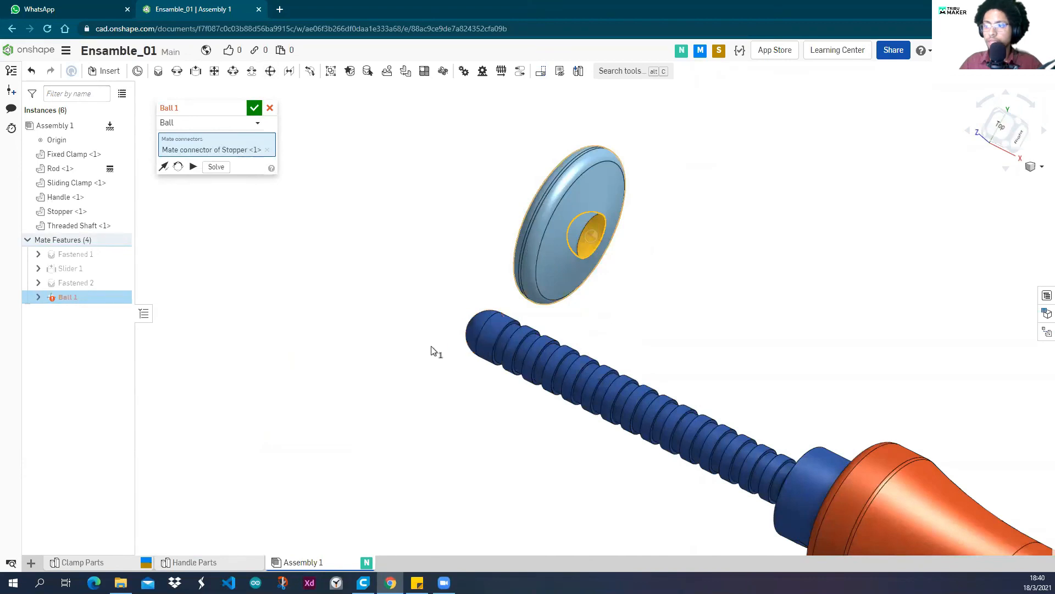
{"action": "scroll", "coordinate": [524, 240], "scroll_direction": "down", "scroll_amount": 3}
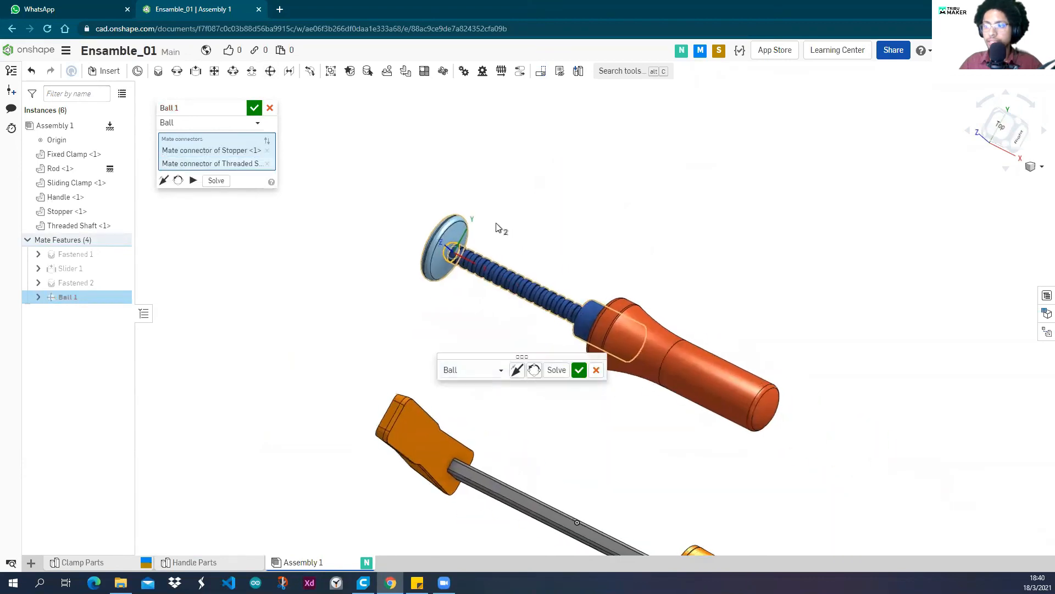
Animate the Ball mate to check the stopper's motion on the shaft's tip, and accept the mate.
{"action": "scroll", "coordinate": [497, 226], "scroll_direction": "up", "scroll_amount": 5}
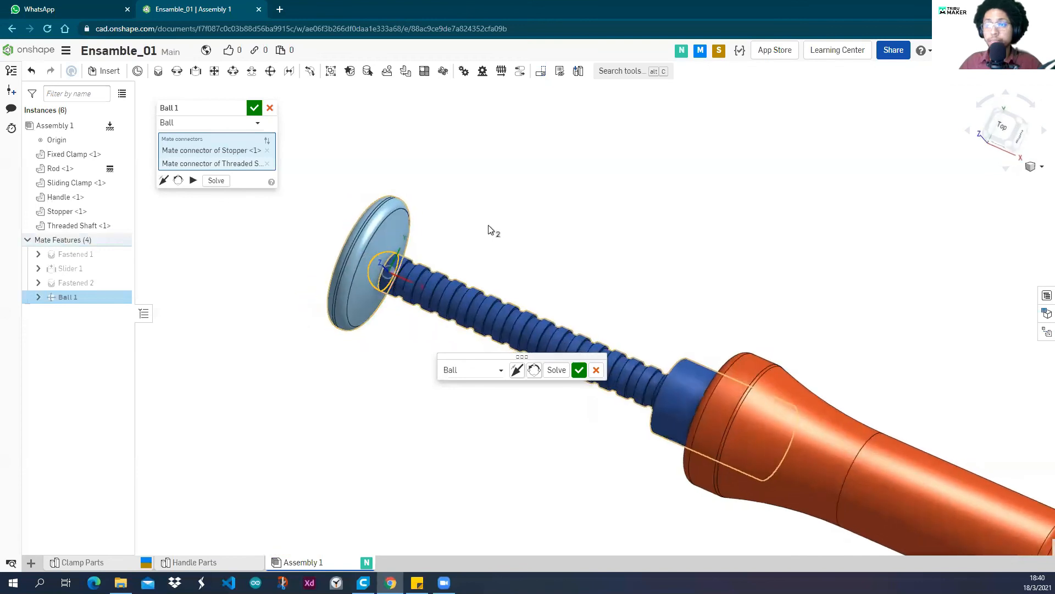
{"action": "middle_click_drag", "start_coordinate": [479, 230], "coordinate": [493, 237]}
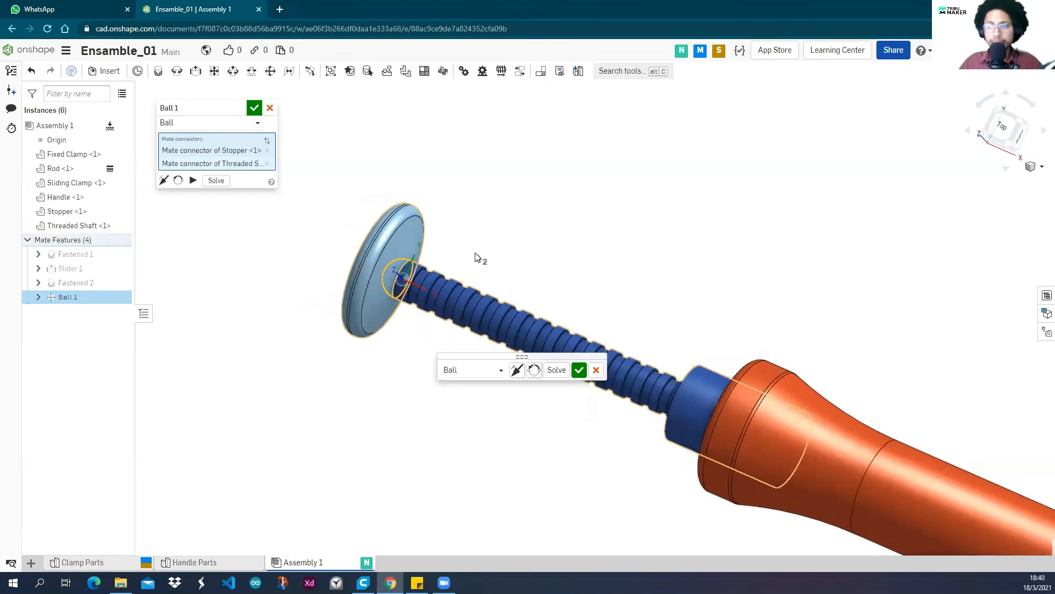
{"action": "scroll", "coordinate": [478, 258], "scroll_direction": "up", "scroll_amount": 3}
{"action": "middle_click_drag", "start_coordinate": [515, 264], "coordinate": [568, 242]}
{"action": "left_click", "coordinate": [193, 180]}
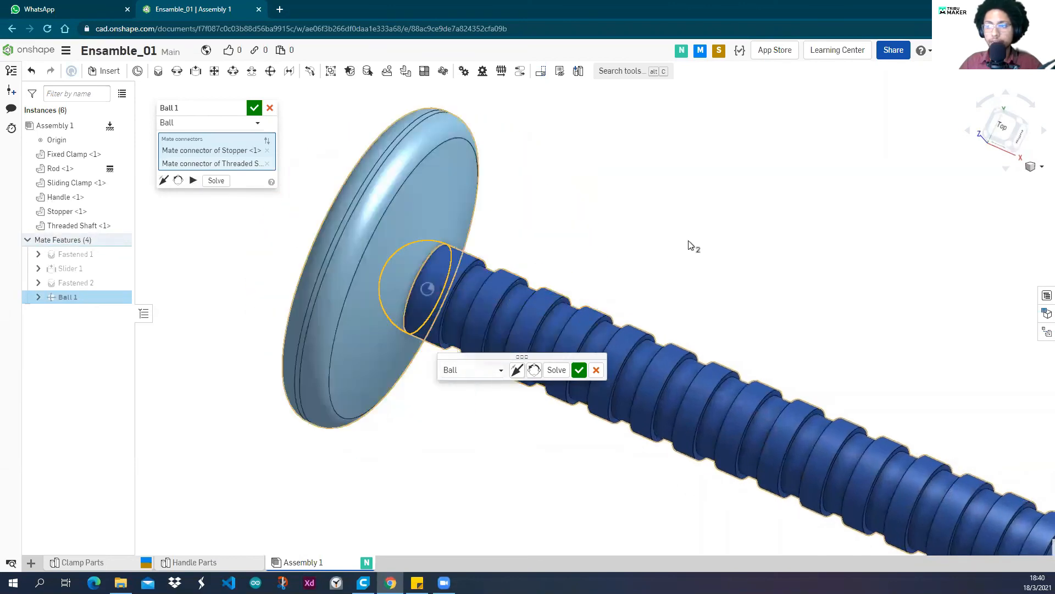
{"action": "right_click_drag", "start_coordinate": [678, 252], "coordinate": [694, 264]}
{"action": "scroll", "coordinate": [695, 265], "scroll_direction": "down", "scroll_amount": 3}
{"action": "middle_click_drag", "start_coordinate": [695, 264], "coordinate": [651, 270]}
{"action": "right_click_drag", "start_coordinate": [672, 237], "coordinate": [665, 239]}
{"action": "middle_click_drag", "start_coordinate": [665, 238], "coordinate": [605, 214]}
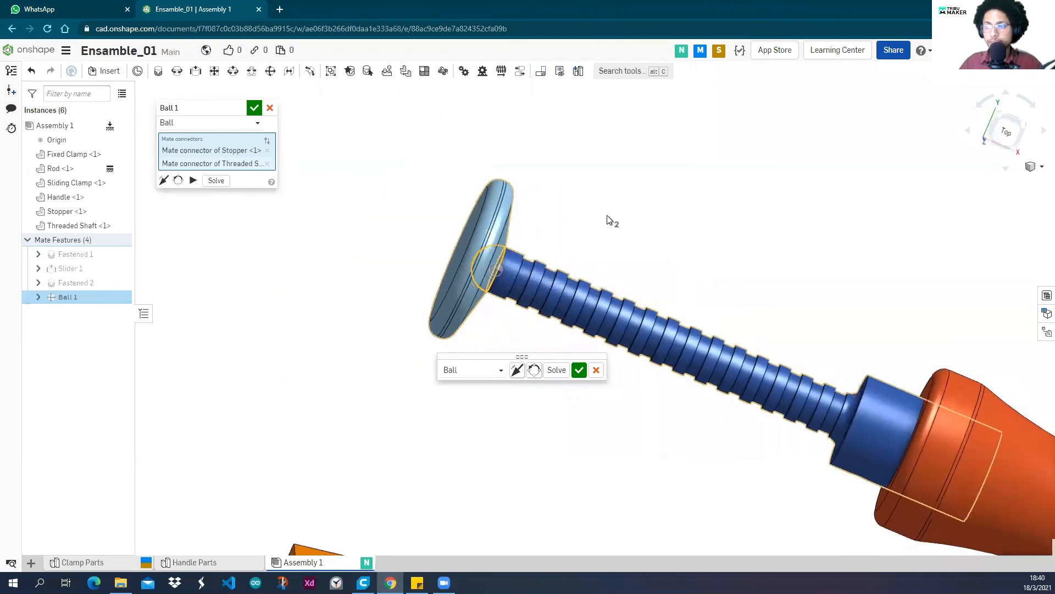
{"action": "left_click", "coordinate": [193, 181]}
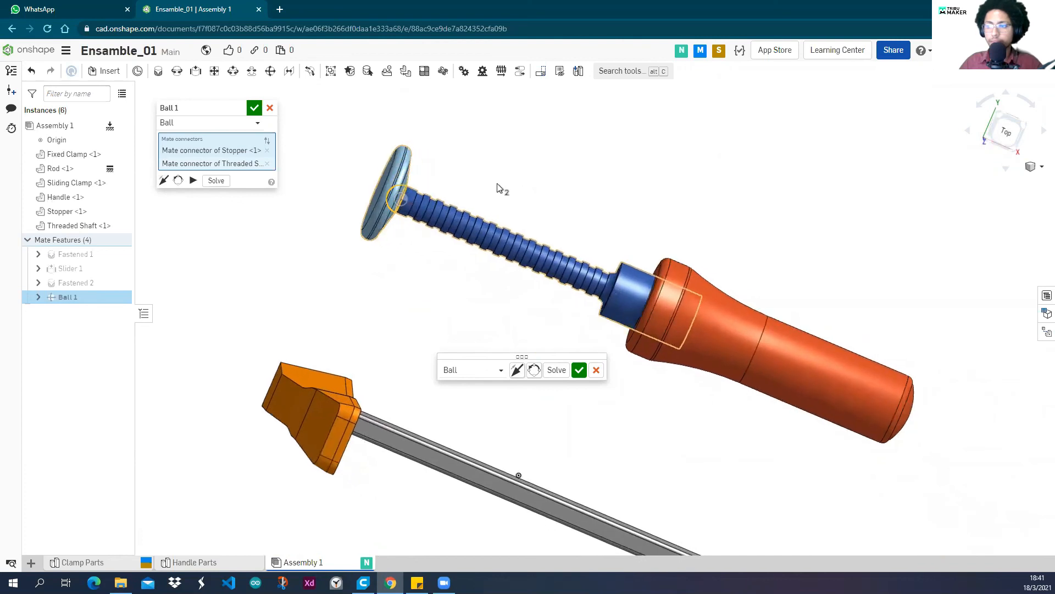
{"action": "left_click", "coordinate": [254, 107]}
Examine how the handle, threaded shaft and stopper should line up with the two clamp arms and the rod.
{"action": "right_click_drag", "start_coordinate": [256, 282], "coordinate": [281, 230]}
{"action": "right_click_drag", "start_coordinate": [417, 327], "coordinate": [367, 337]}
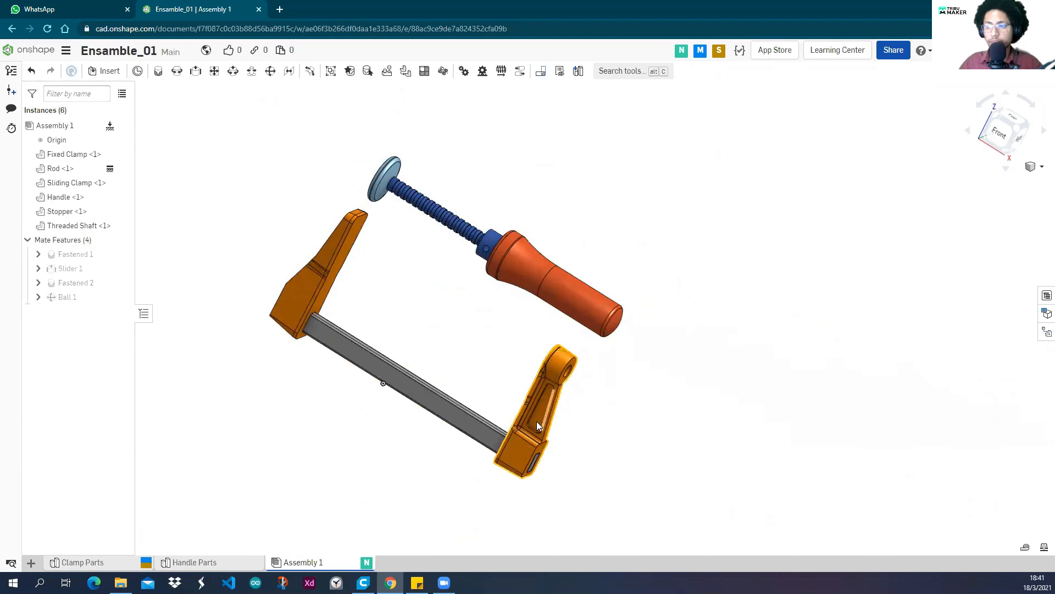
{"action": "left_click_drag", "start_coordinate": [353, 318], "coordinate": [558, 468]}
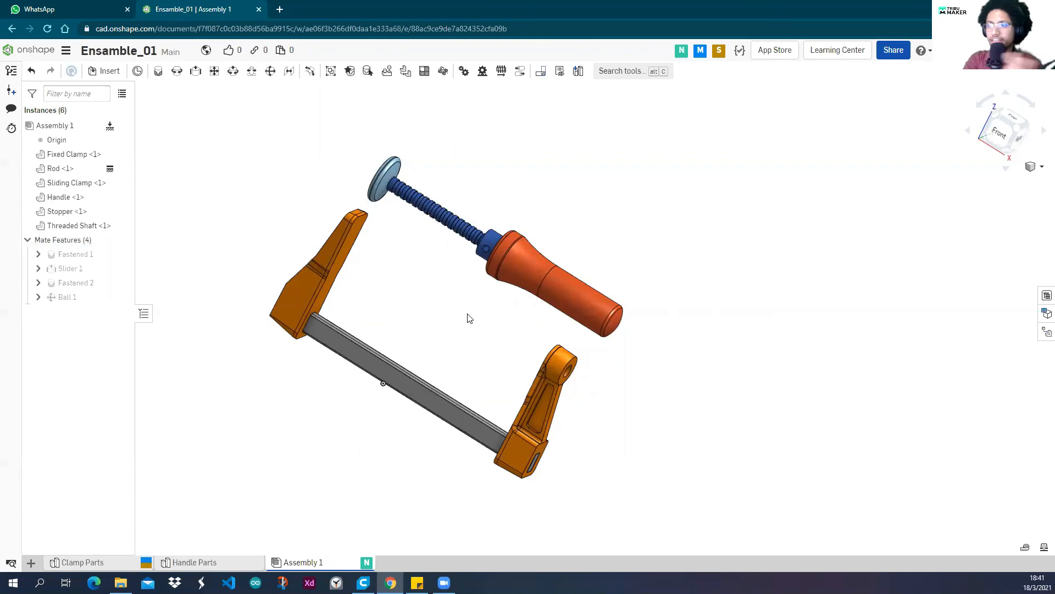
{"action": "right_click_drag", "start_coordinate": [455, 292], "coordinate": [489, 259]}
{"action": "right_click_drag", "start_coordinate": [530, 329], "coordinate": [471, 288]}
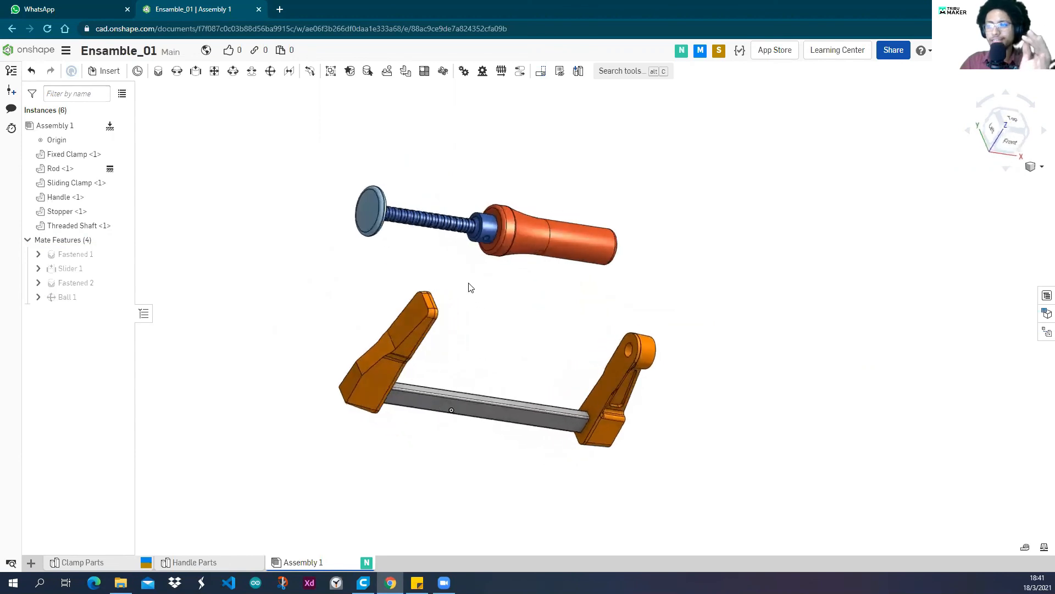
{"action": "middle_click_drag", "start_coordinate": [509, 321], "coordinate": [489, 317]}
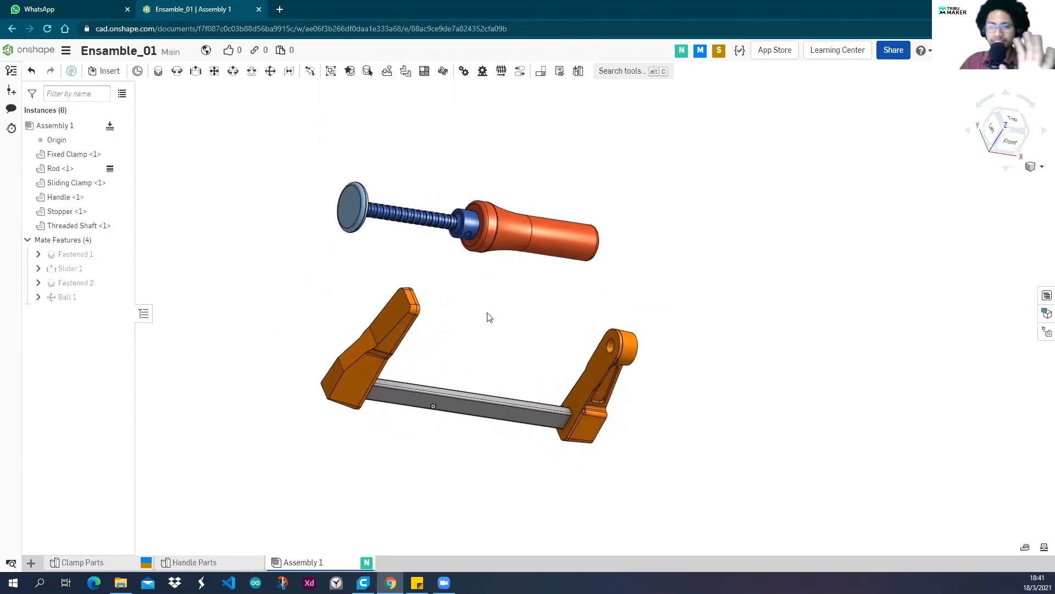
{"action": "scroll", "coordinate": [466, 278], "scroll_direction": "up", "scroll_amount": 3}
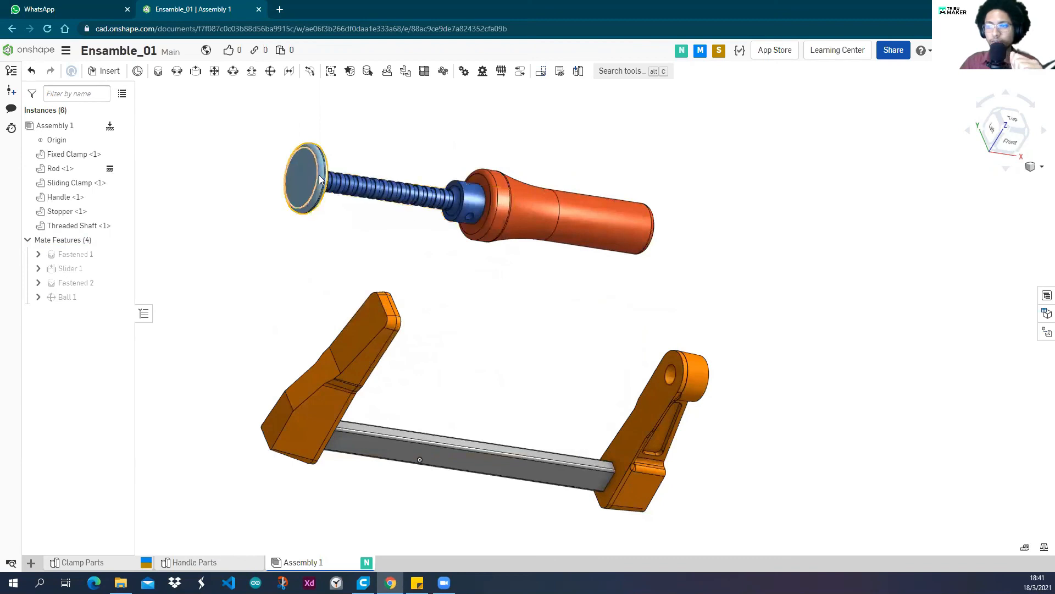
{"action": "right_click_drag", "start_coordinate": [444, 347], "coordinate": [437, 326]}
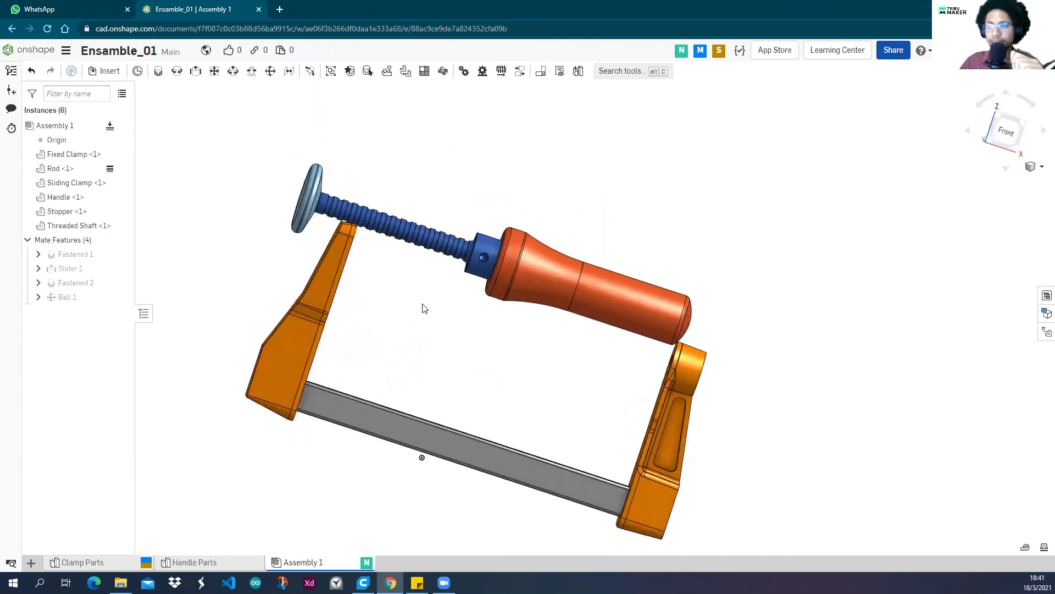
{"action": "middle_click_drag", "start_coordinate": [406, 308], "coordinate": [379, 275]}
{"action": "right_click_drag", "start_coordinate": [379, 275], "coordinate": [386, 301]}
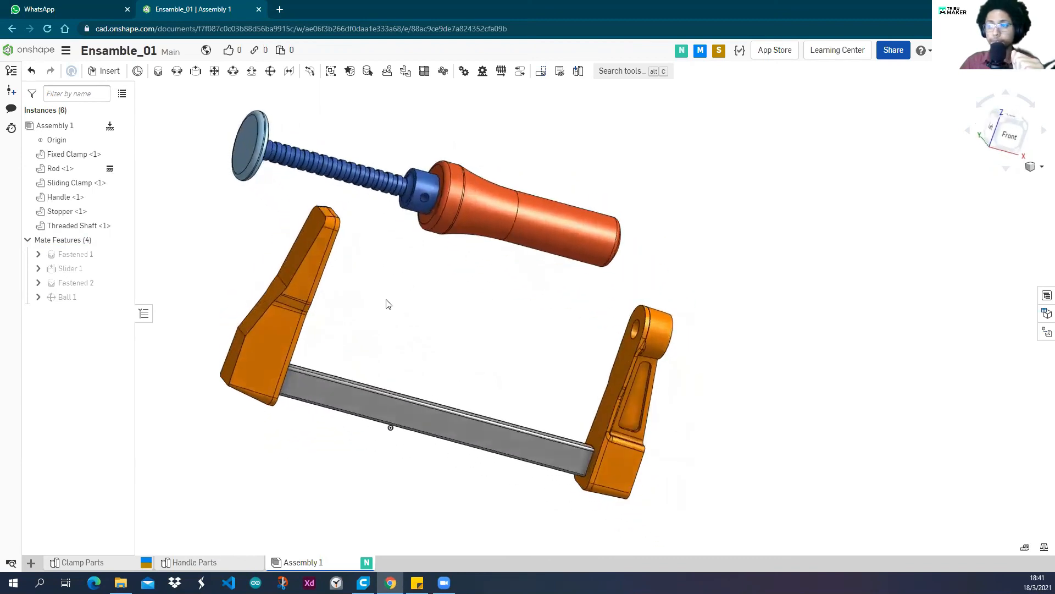
{"action": "scroll", "coordinate": [386, 300], "scroll_direction": "down", "scroll_amount": 2}
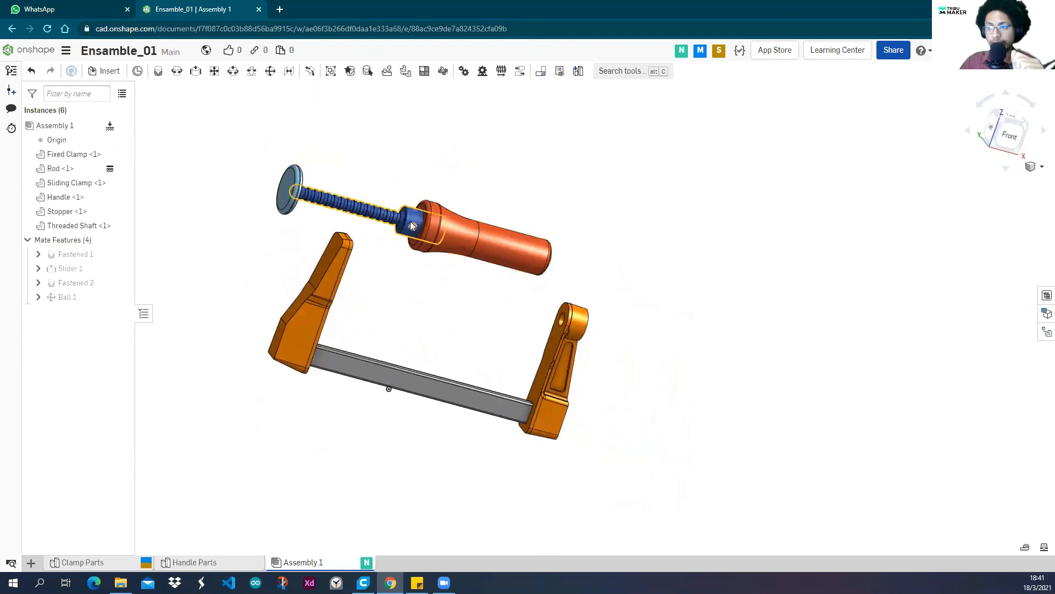
{"action": "right_click_drag", "start_coordinate": [413, 284], "coordinate": [405, 234]}
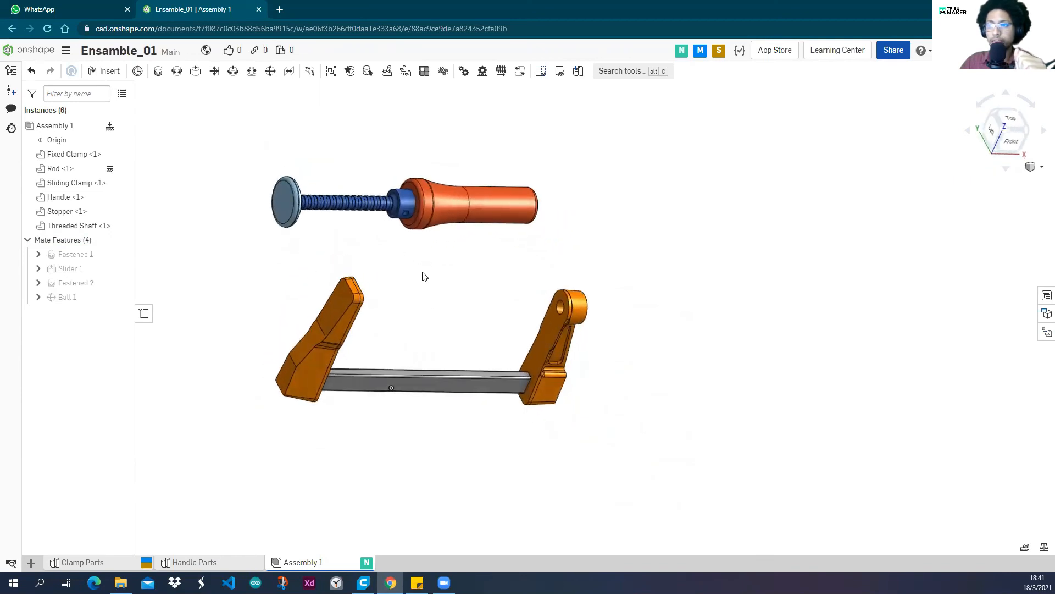
Move the joined handle, threaded shaft and stopper closer to the clamp frame, keeping them above the rod.
{"action": "left_click_drag", "start_coordinate": [448, 199], "coordinate": [481, 229]}
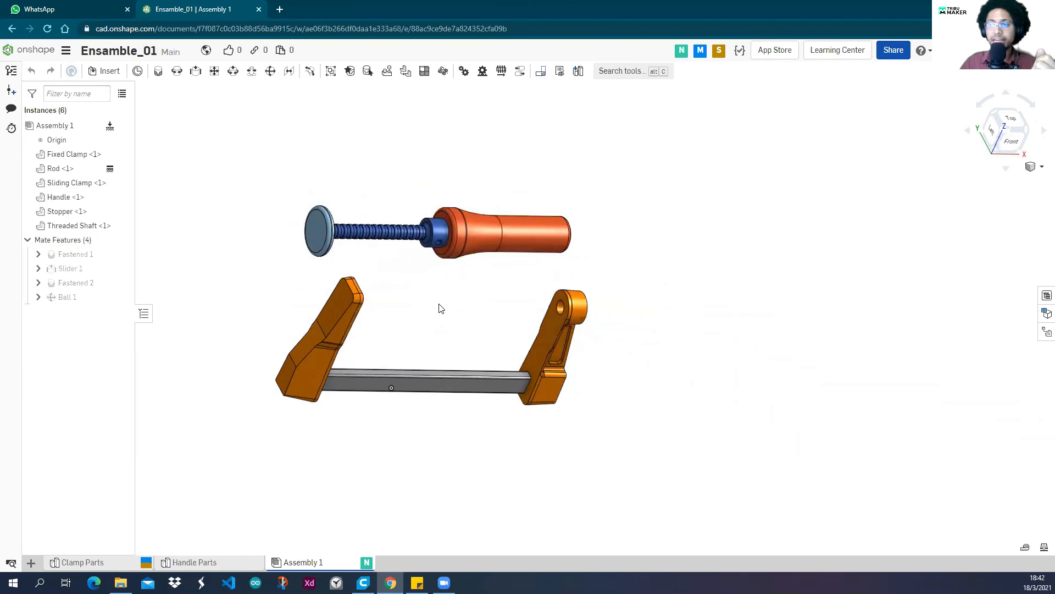
{"action": "scroll", "coordinate": [432, 220], "scroll_direction": "up", "scroll_amount": 5}
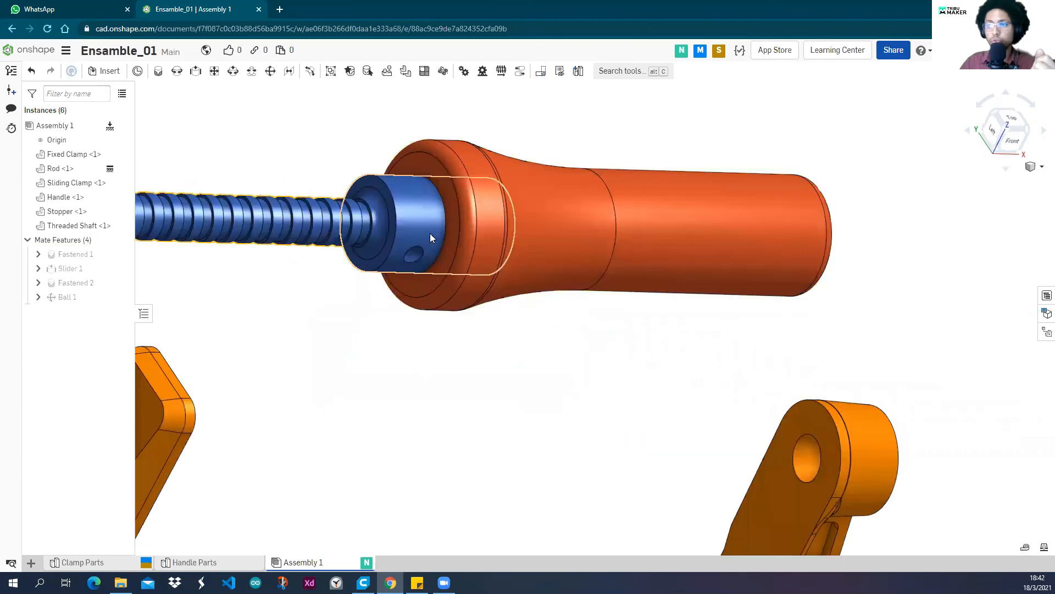
{"action": "scroll", "coordinate": [425, 246], "scroll_direction": "down", "scroll_amount": 5}
{"action": "right_click_drag", "start_coordinate": [464, 345], "coordinate": [445, 323]}
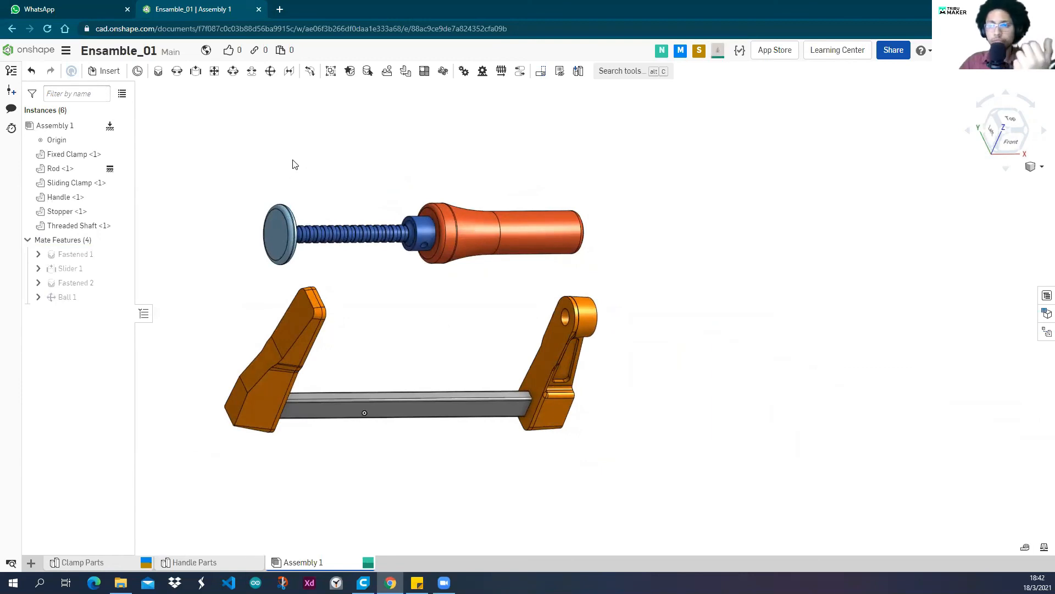
Start a Cylindrical mate in the clamp assembly.
{"action": "left_click", "coordinate": [232, 72]}
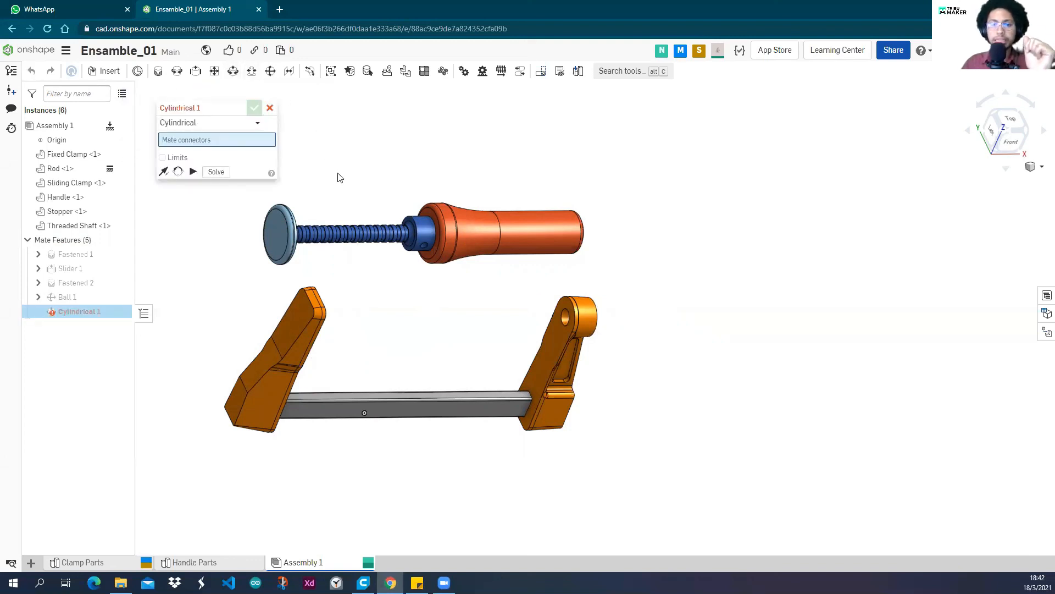
Choose the threaded shaft's collar as the first mate connector of the cylindrical mate.
{"action": "right_click_drag", "start_coordinate": [354, 184], "coordinate": [348, 174]}
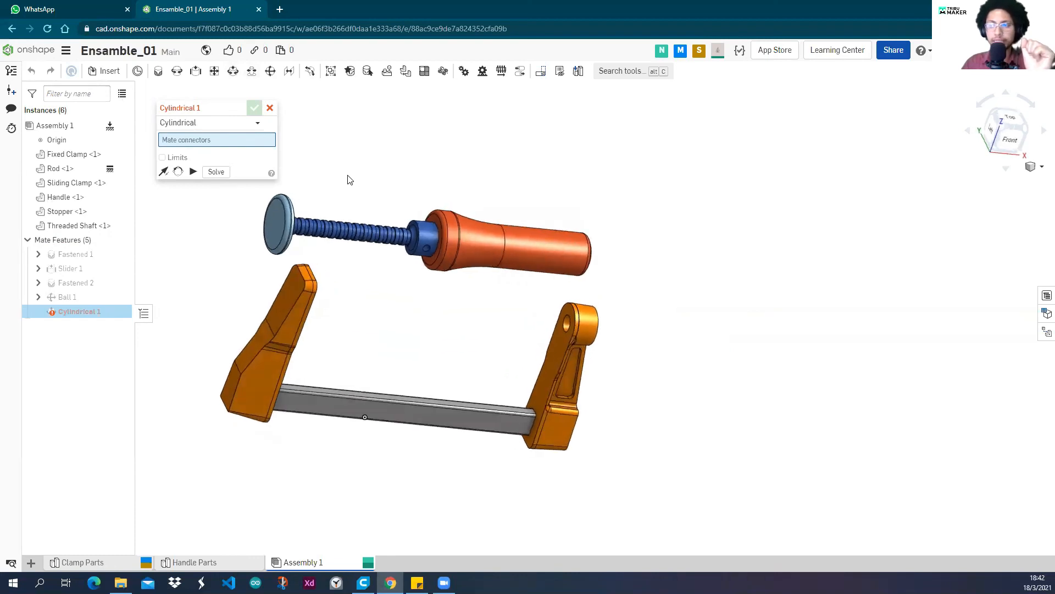
{"action": "right_click_drag", "start_coordinate": [347, 193], "coordinate": [395, 204]}
{"action": "scroll", "coordinate": [393, 215], "scroll_direction": "up", "scroll_amount": 4}
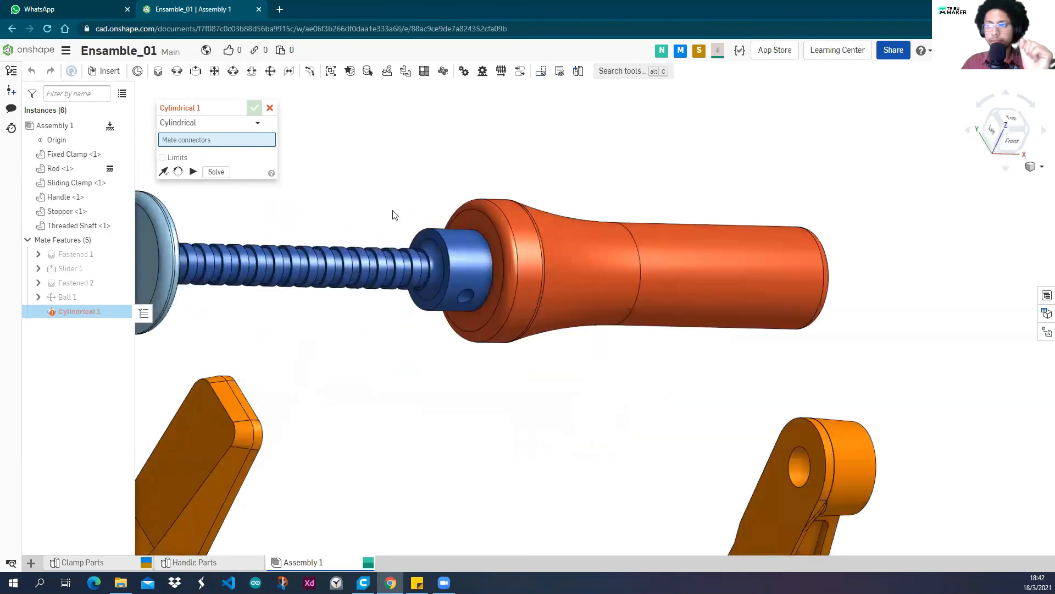
{"action": "scroll", "coordinate": [393, 214], "scroll_direction": "down", "scroll_amount": 3}
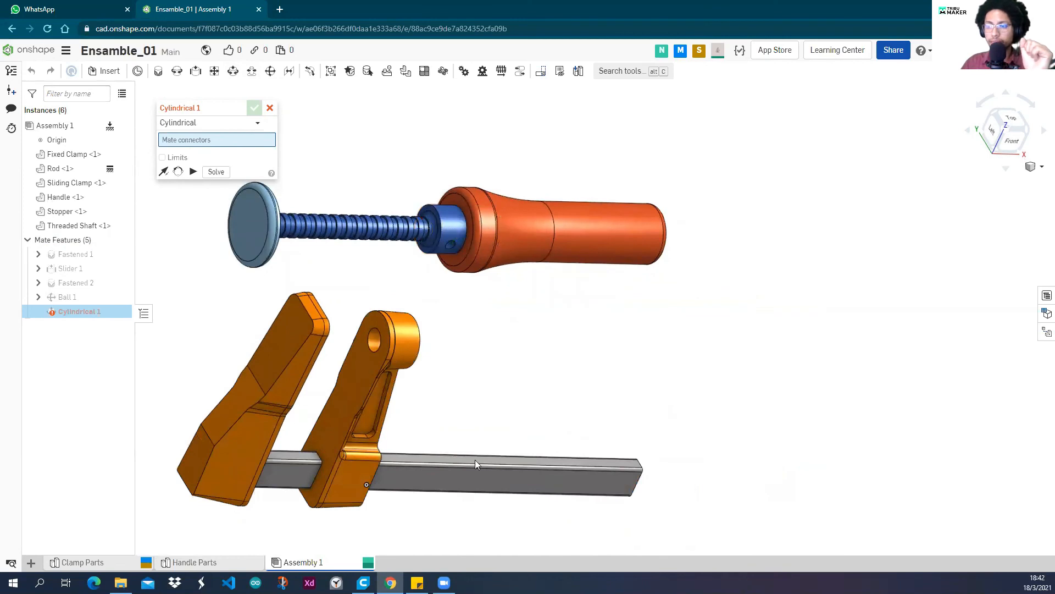
{"action": "right_click_drag", "start_coordinate": [497, 381], "coordinate": [350, 348]}
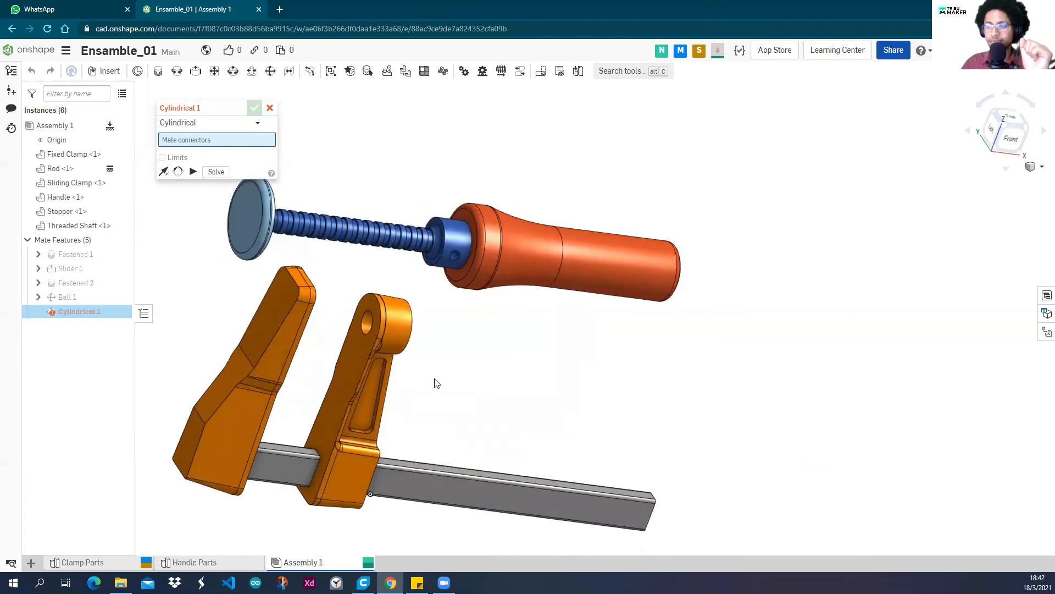
{"action": "scroll", "coordinate": [478, 350], "scroll_direction": "down", "scroll_amount": 3}
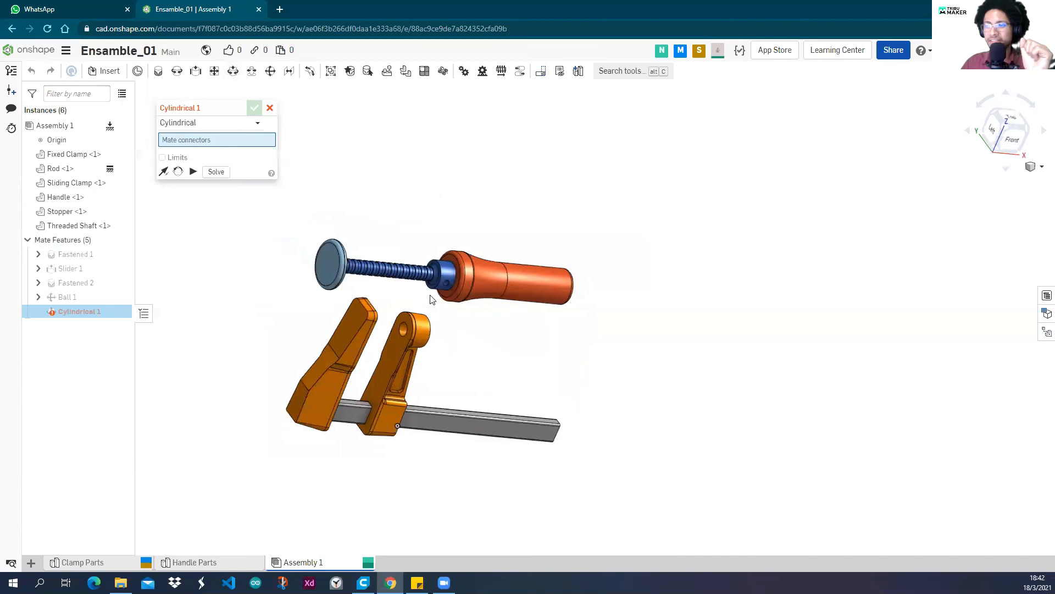
{"action": "scroll", "coordinate": [466, 329], "scroll_direction": "up", "scroll_amount": 6}
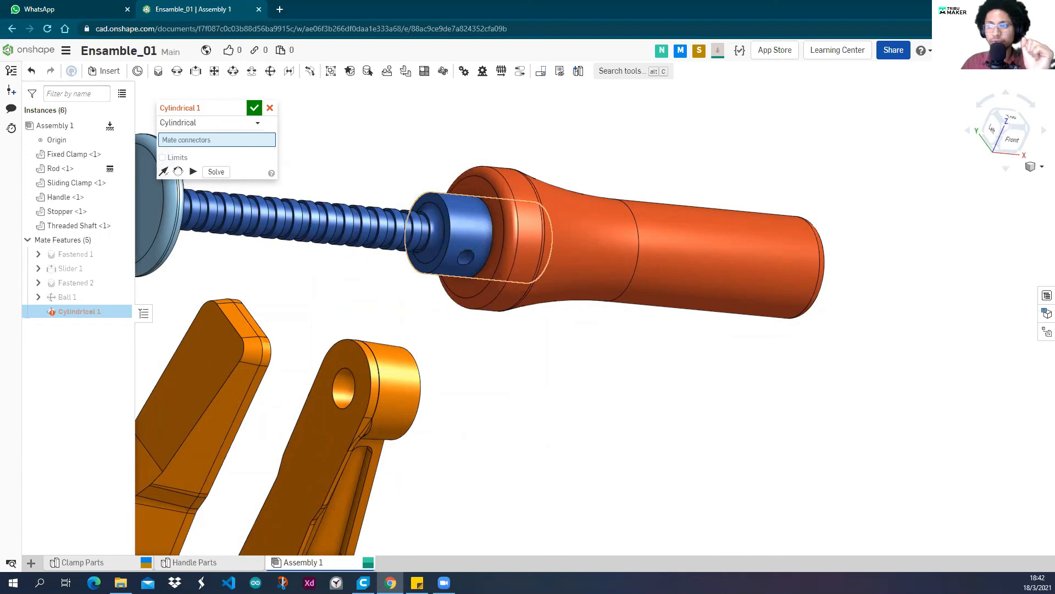
{"action": "left_click", "coordinate": [479, 237]}
Set the sliding clamp's round hole as the second mate connector and accept the cylindrical mate.
{"action": "scroll", "coordinate": [459, 292], "scroll_direction": "down", "scroll_amount": 5}
{"action": "right_click_drag", "start_coordinate": [533, 339], "coordinate": [447, 332]}
{"action": "scroll", "coordinate": [368, 325], "scroll_direction": "up", "scroll_amount": 4}
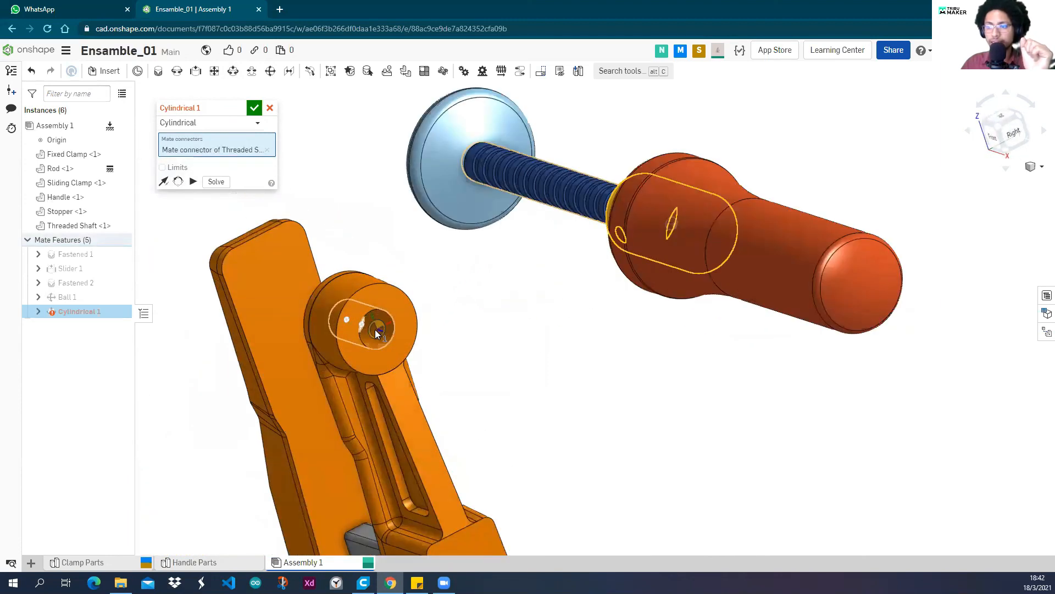
{"action": "left_click", "coordinate": [375, 328]}
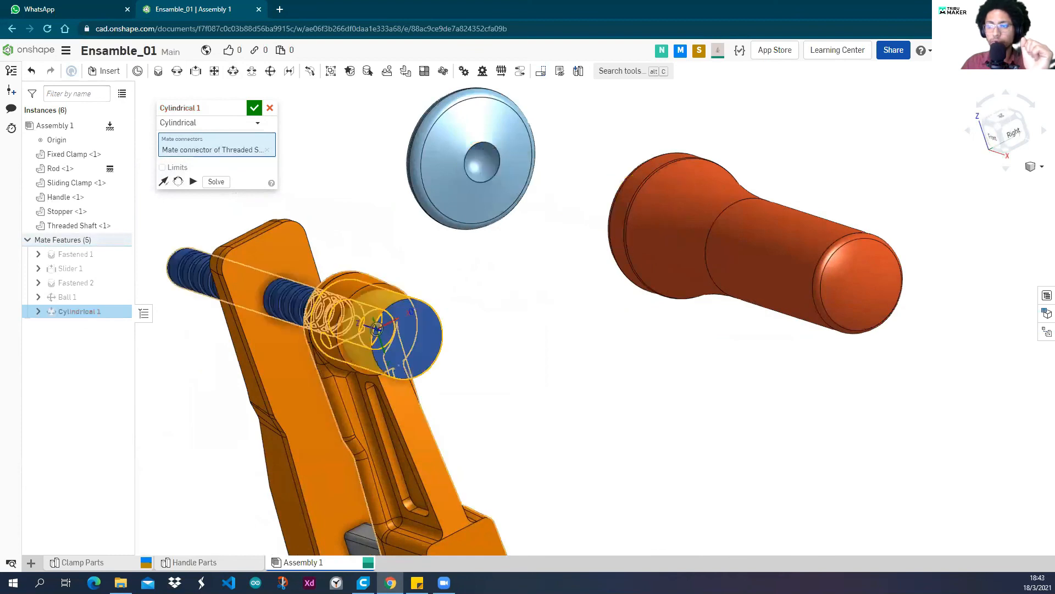
{"action": "right_click_drag", "start_coordinate": [589, 336], "coordinate": [619, 335]}
{"action": "scroll", "coordinate": [584, 328], "scroll_direction": "down", "scroll_amount": 5}
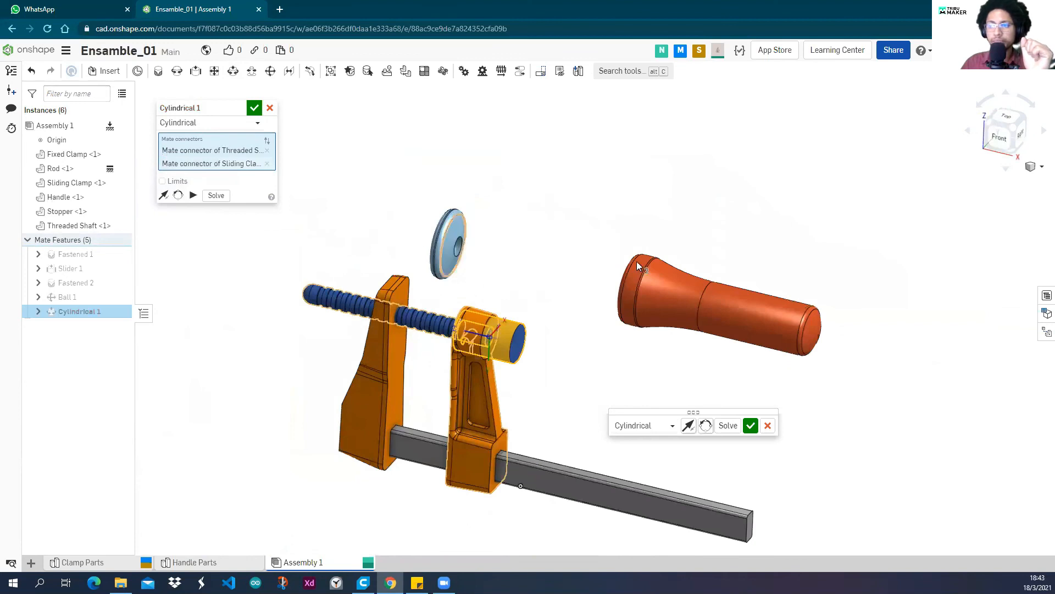
{"action": "left_click", "coordinate": [254, 108]}
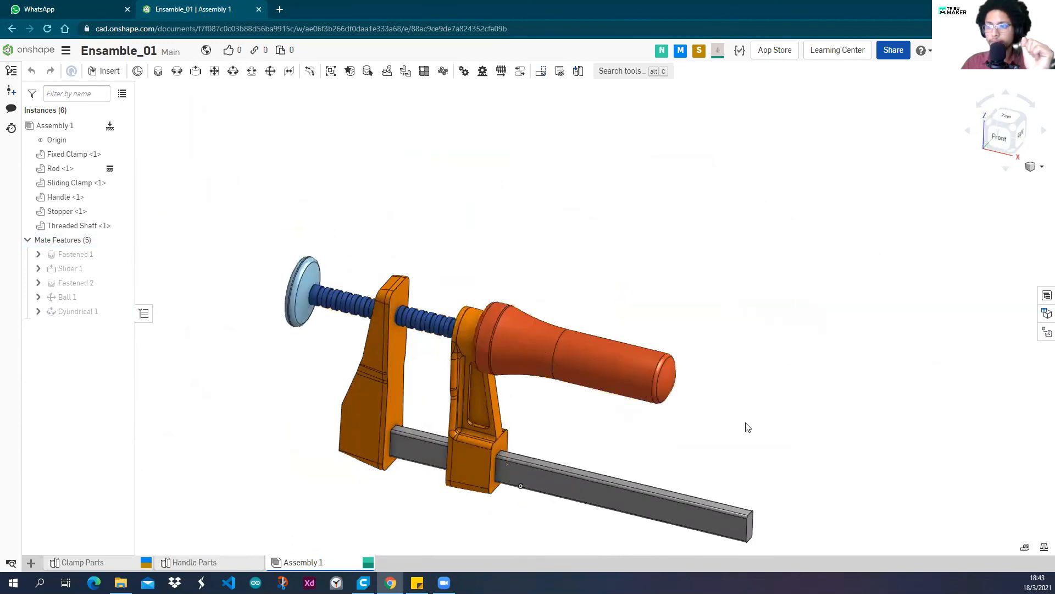
Try pulling the handle assembly out of the sliding clamp, undo that move, and slide the clamp toward the rod's free end.
{"action": "left_click_drag", "start_coordinate": [746, 427], "coordinate": [764, 434]}
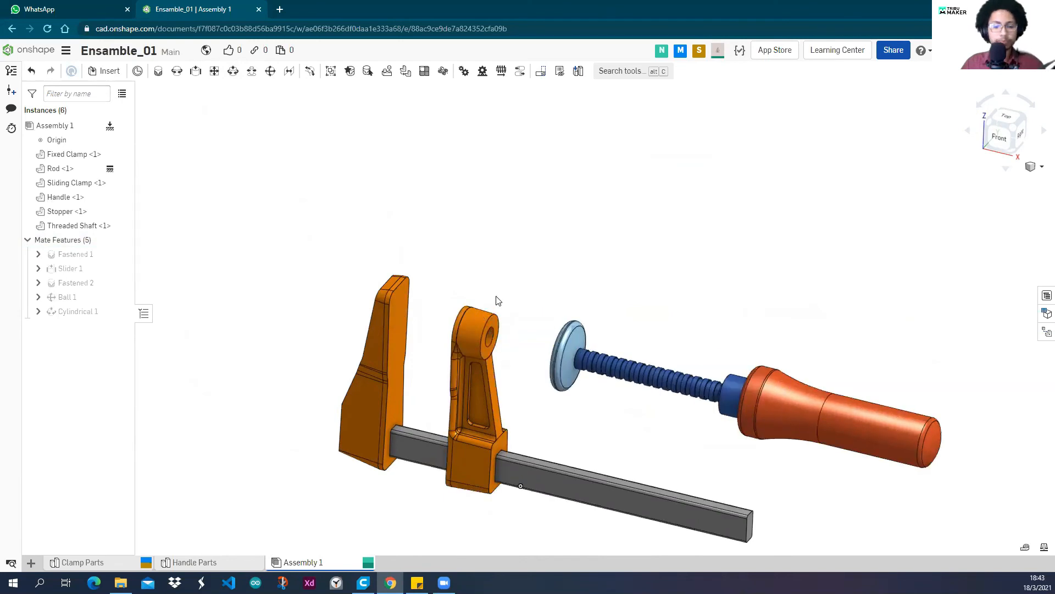
{"action": "key", "text": "ctrl+z"}
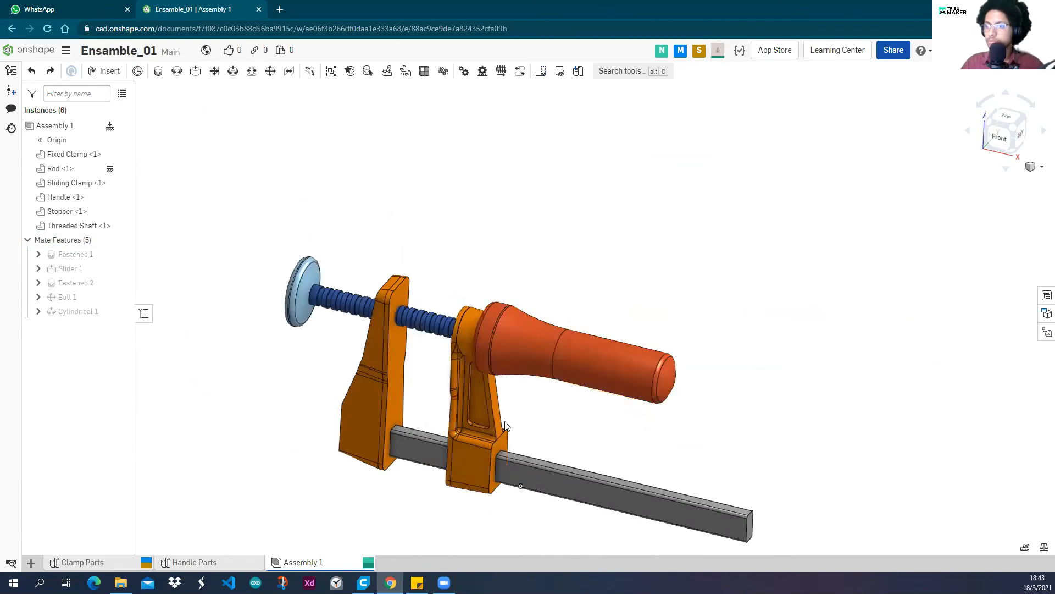
{"action": "left_click_drag", "start_coordinate": [570, 448], "coordinate": [675, 471]}
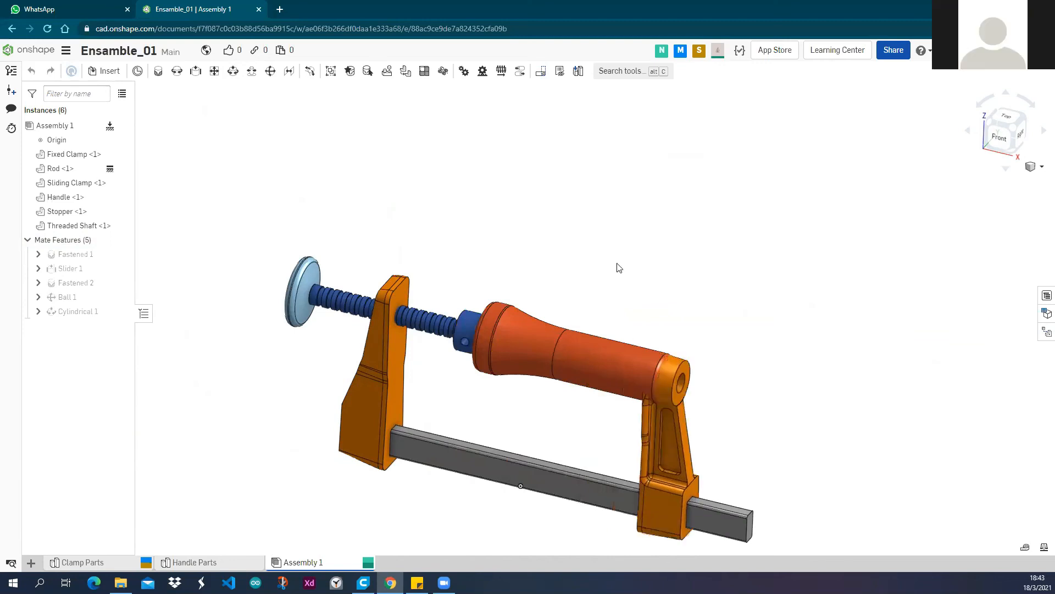
{"action": "right_click_drag", "start_coordinate": [617, 266], "coordinate": [632, 283]}
{"action": "middle_click_drag", "start_coordinate": [632, 283], "coordinate": [527, 206]}
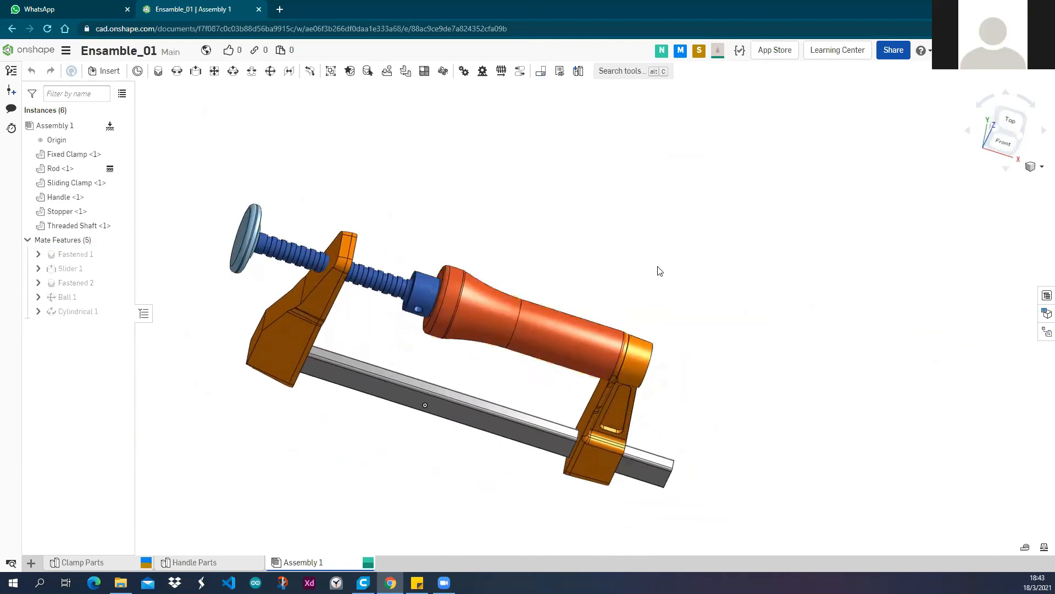
Slide the handle assembly outward and partly back along the sliding clamp's hole to test the cylindrical mate.
{"action": "left_click_drag", "start_coordinate": [704, 246], "coordinate": [756, 250]}
{"action": "right_click_drag", "start_coordinate": [615, 299], "coordinate": [653, 335]}
{"action": "left_click_drag", "start_coordinate": [770, 352], "coordinate": [784, 354]}
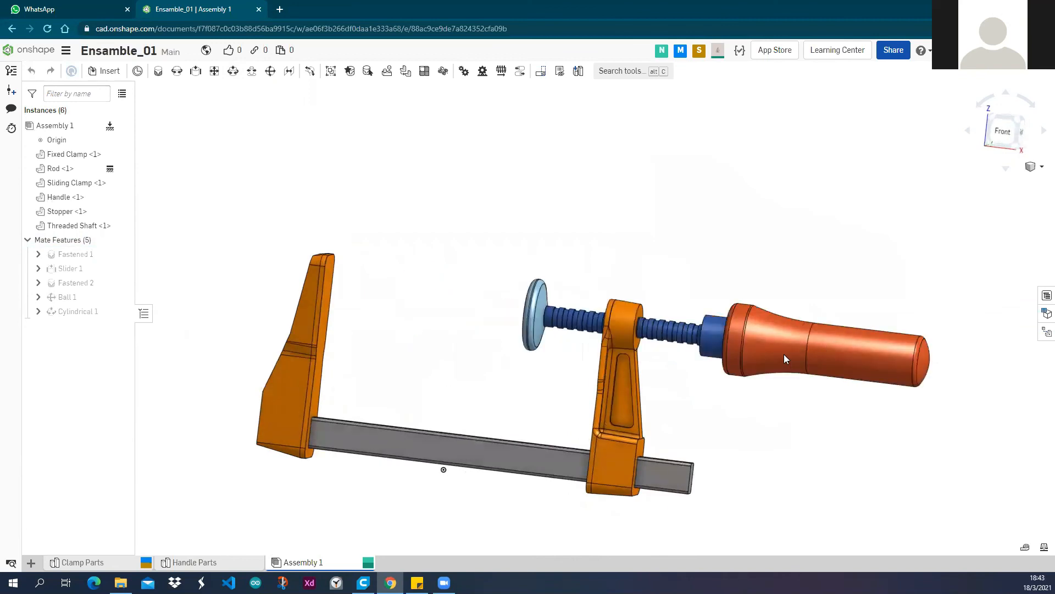
{"action": "left_click_drag", "start_coordinate": [707, 329], "coordinate": [727, 342]}
{"action": "right_click_drag", "start_coordinate": [663, 264], "coordinate": [664, 240]}
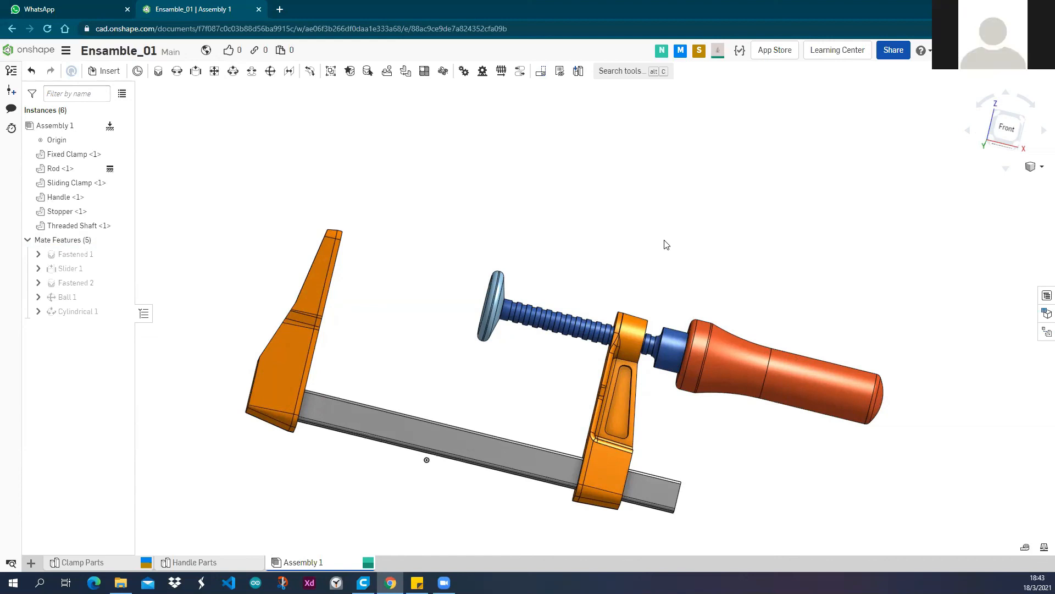
Move the sliding clamp along the rod to about the middle of the threaded shaft.
{"action": "right_click_drag", "start_coordinate": [633, 422], "coordinate": [663, 420]}
{"action": "middle_click_drag", "start_coordinate": [663, 420], "coordinate": [585, 405]}
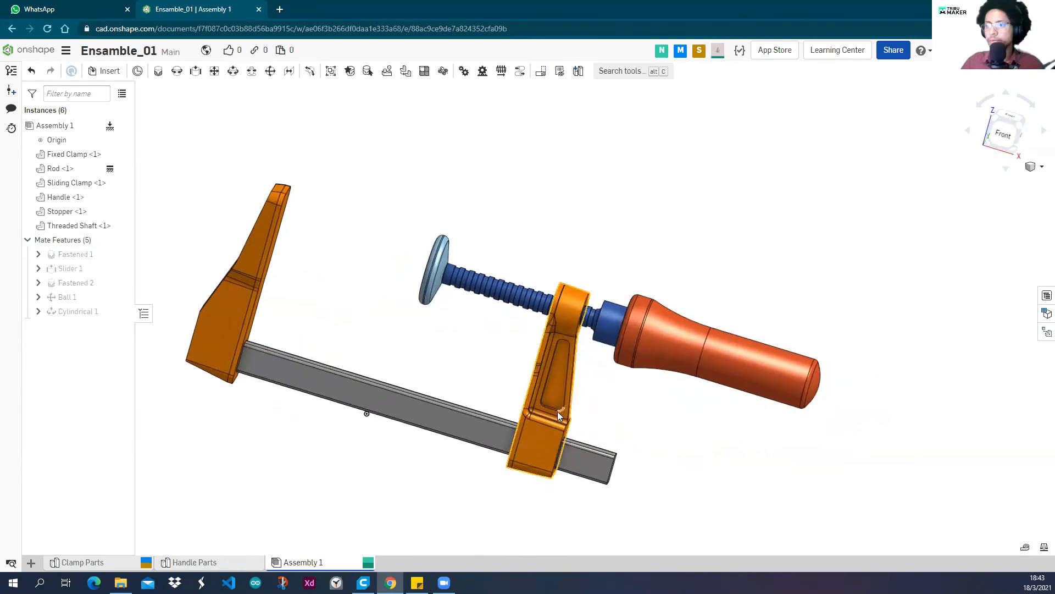
{"action": "left_click_drag", "start_coordinate": [459, 359], "coordinate": [528, 359]}
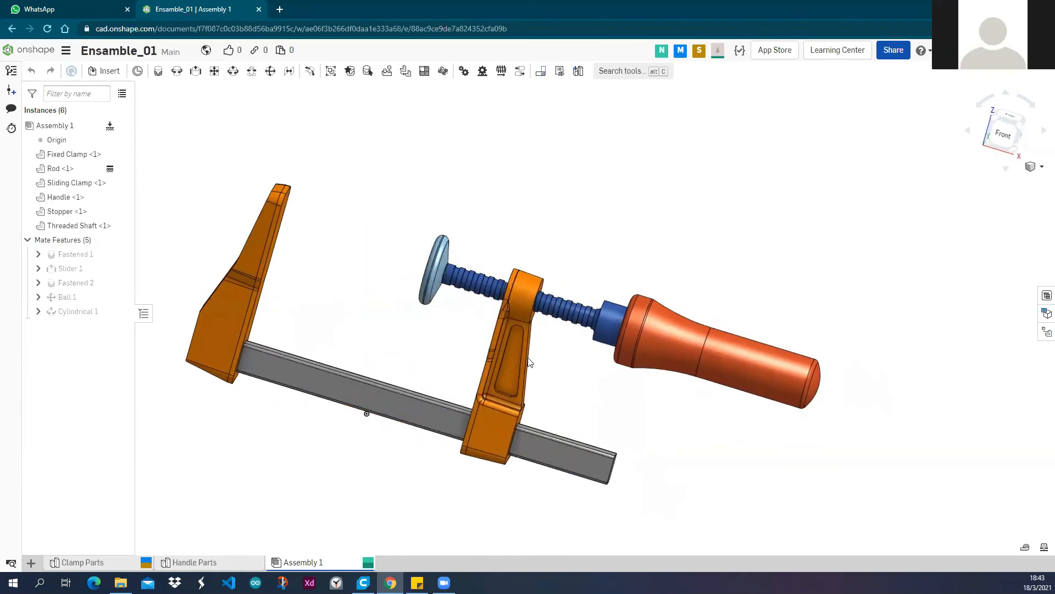
Examine the shaft's thread on both sides of the sliding clamp and test the handle's motion.
{"action": "right_click_drag", "start_coordinate": [545, 351], "coordinate": [532, 348]}
{"action": "scroll", "coordinate": [556, 348], "scroll_direction": "up", "scroll_amount": 5}
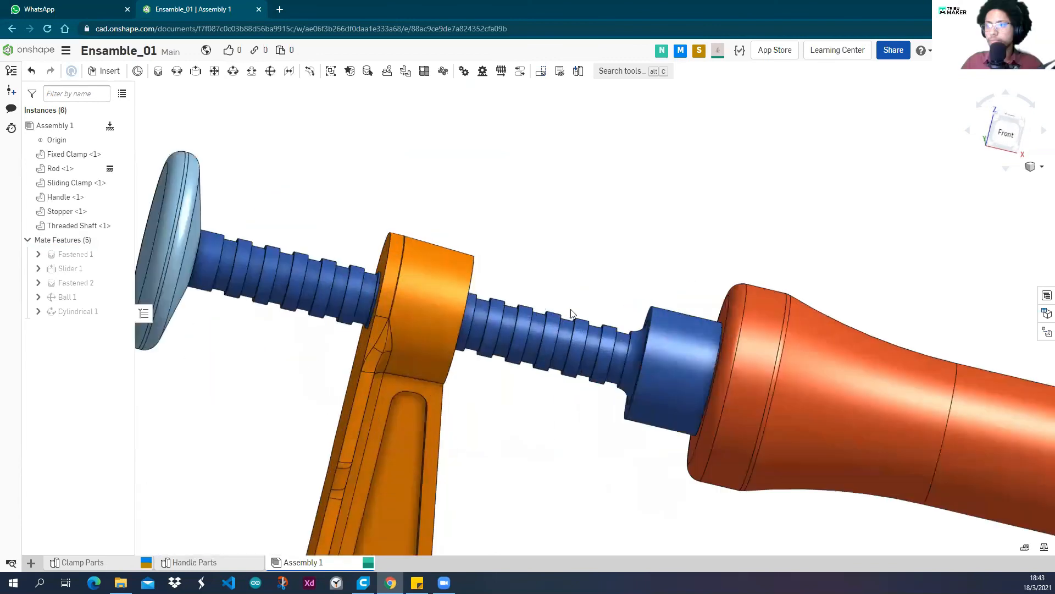
{"action": "scroll", "coordinate": [534, 363], "scroll_direction": "down", "scroll_amount": 5}
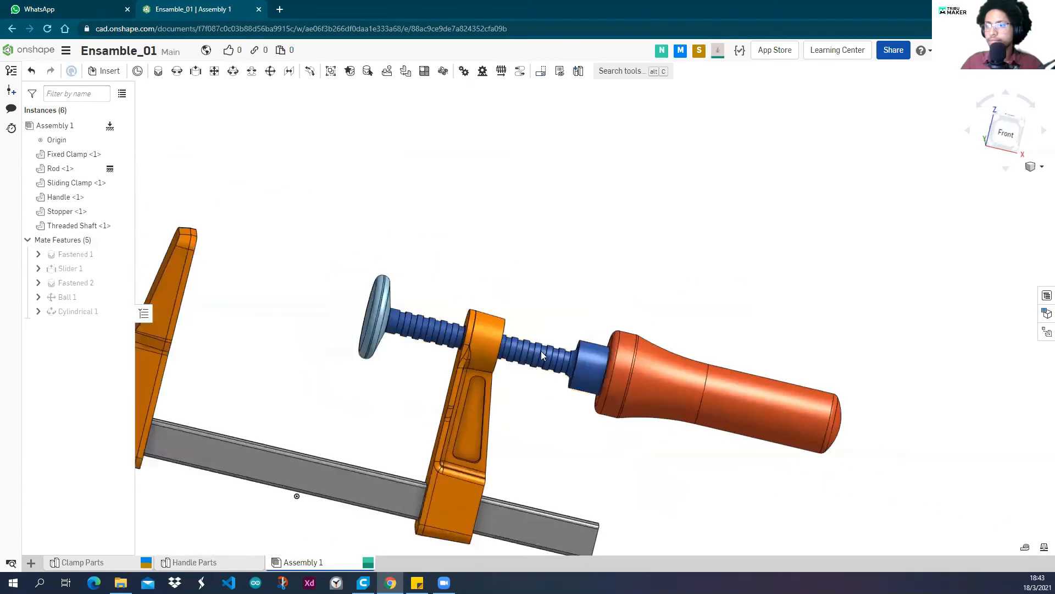
{"action": "scroll", "coordinate": [532, 355], "scroll_direction": "up", "scroll_amount": 6}
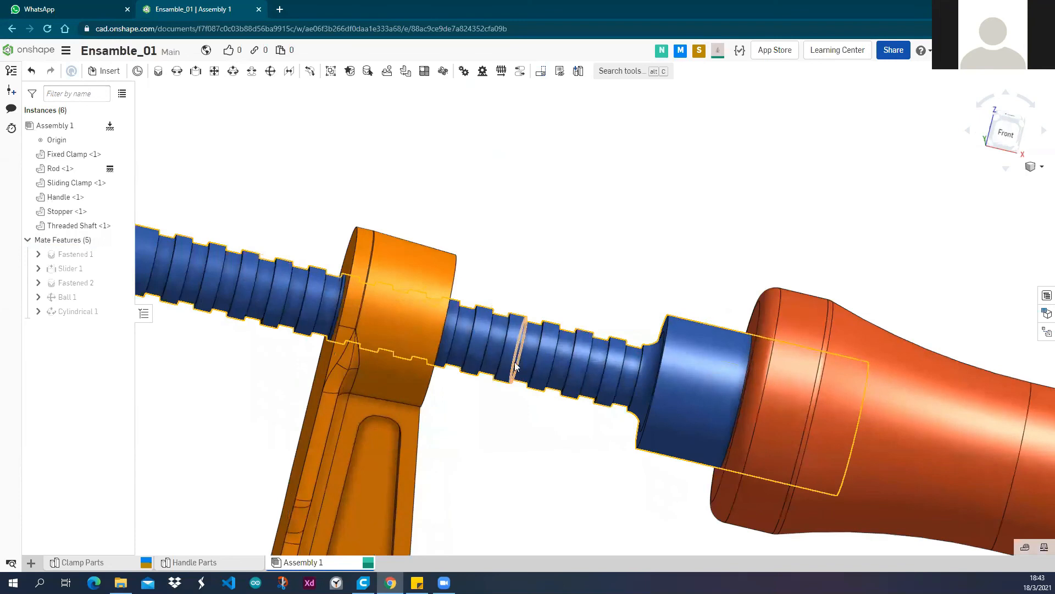
{"action": "scroll", "coordinate": [532, 414], "scroll_direction": "down", "scroll_amount": 4}
{"action": "scroll", "coordinate": [516, 414], "scroll_direction": "down", "scroll_amount": 5}
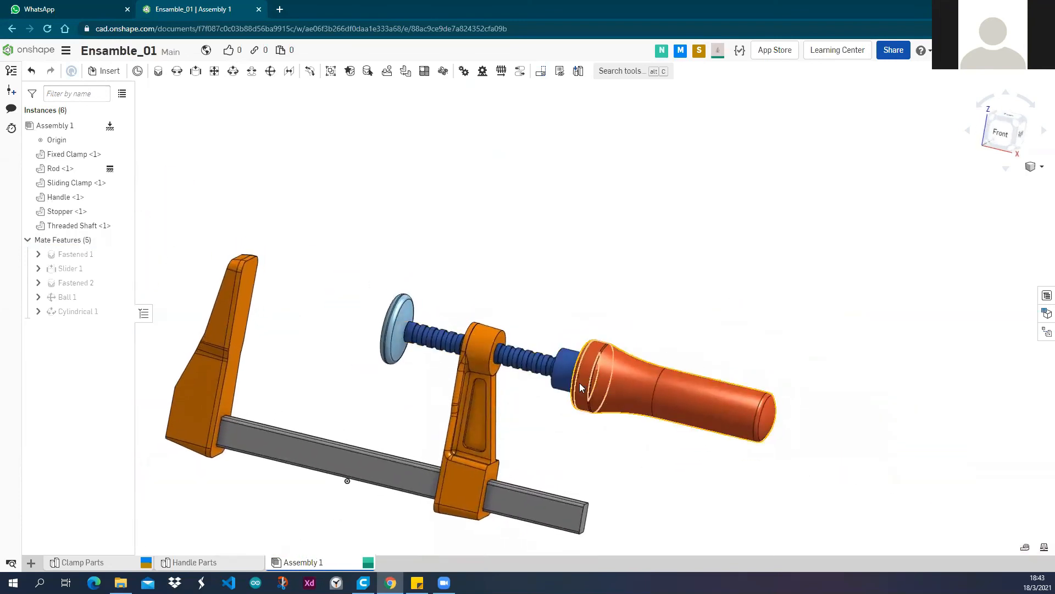
{"action": "left_click_drag", "start_coordinate": [586, 347], "coordinate": [624, 275]}
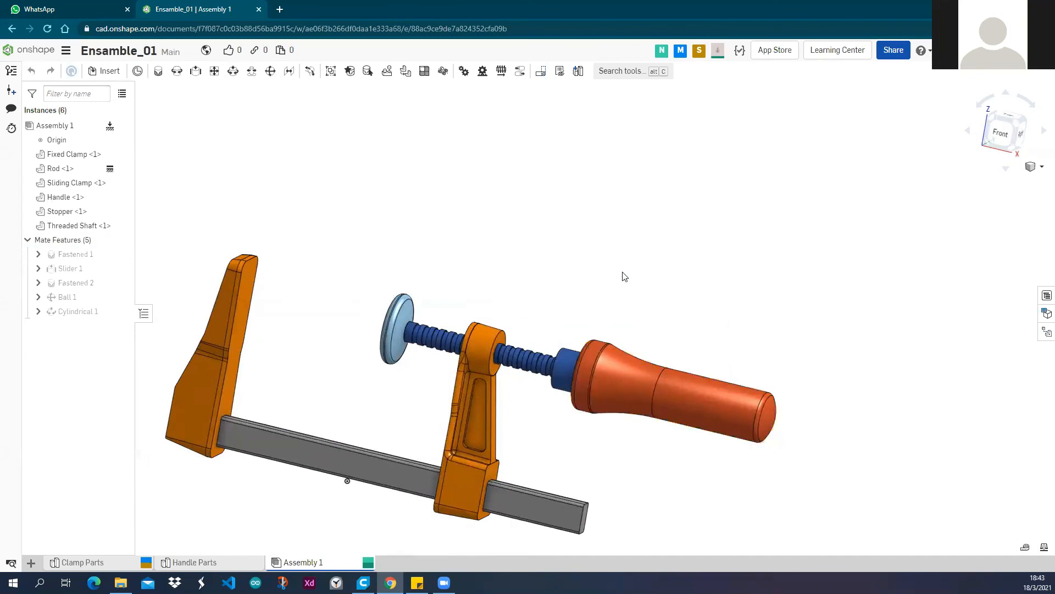
Delete the Cylindrical 1 mate and move the handle assembly up and away from the sliding clamp.
{"action": "right_click", "coordinate": [85, 318]}
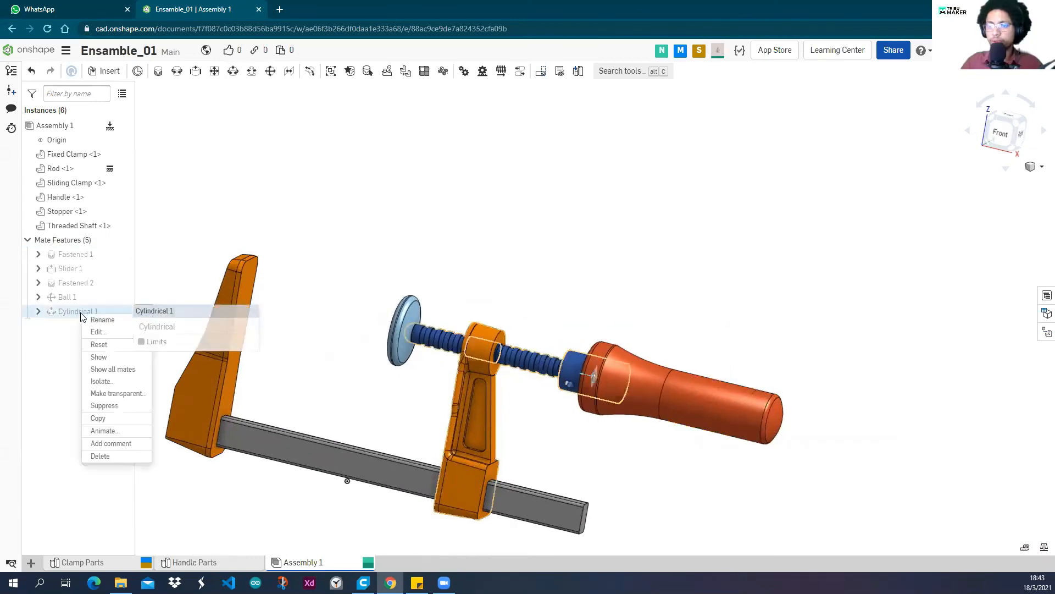
{"action": "left_click_drag", "start_coordinate": [616, 383], "coordinate": [652, 269]}
{"action": "mouse_move", "coordinate": [579, 406]}
{"action": "right_mouse_down"}
{"action": "mouse_move", "coordinate": [559, 420]}
{"action": "mouse_move", "coordinate": [542, 410]}
{"action": "mouse_move", "coordinate": [565, 407]}
{"action": "mouse_move", "coordinate": [562, 393]}
{"action": "right_mouse_up"}
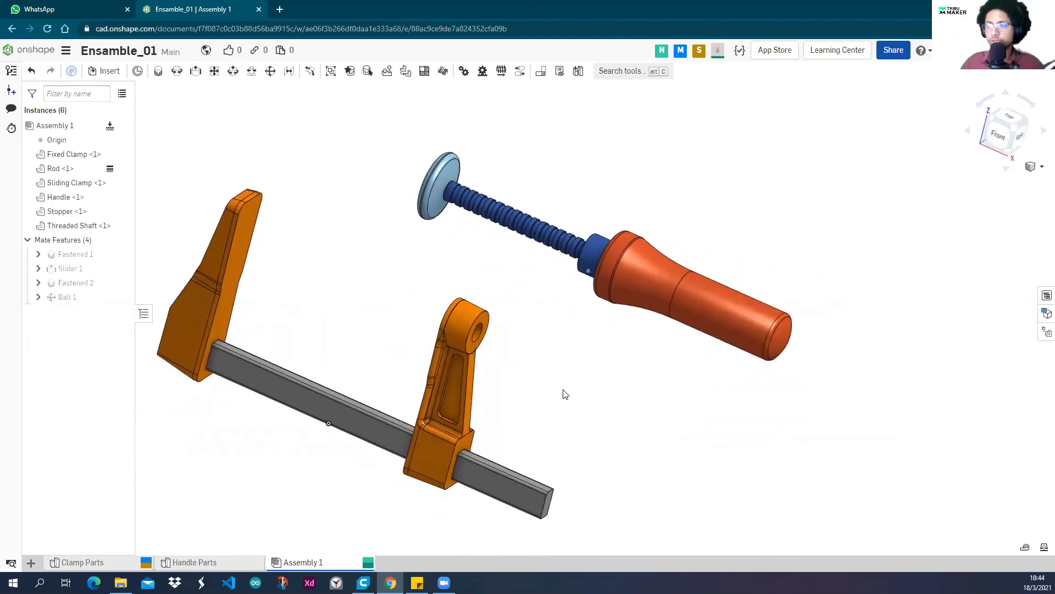
Hide the handle to look at the whole threaded shaft, and undo the hiding.
{"action": "right_click", "coordinate": [652, 286]}
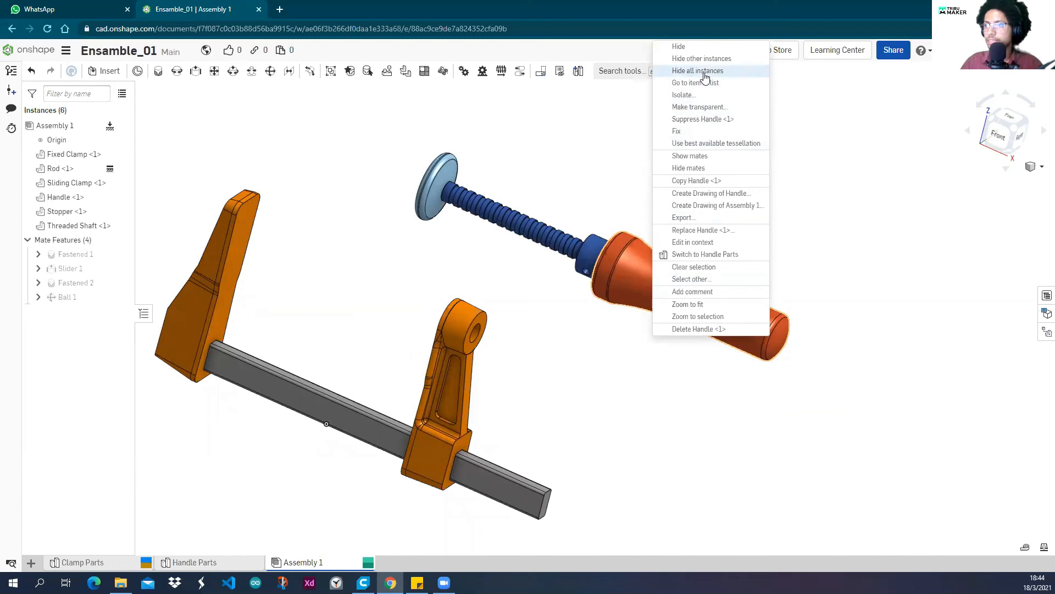
{"action": "left_click", "coordinate": [699, 47]}
{"action": "right_click_drag", "start_coordinate": [683, 262], "coordinate": [655, 245]}
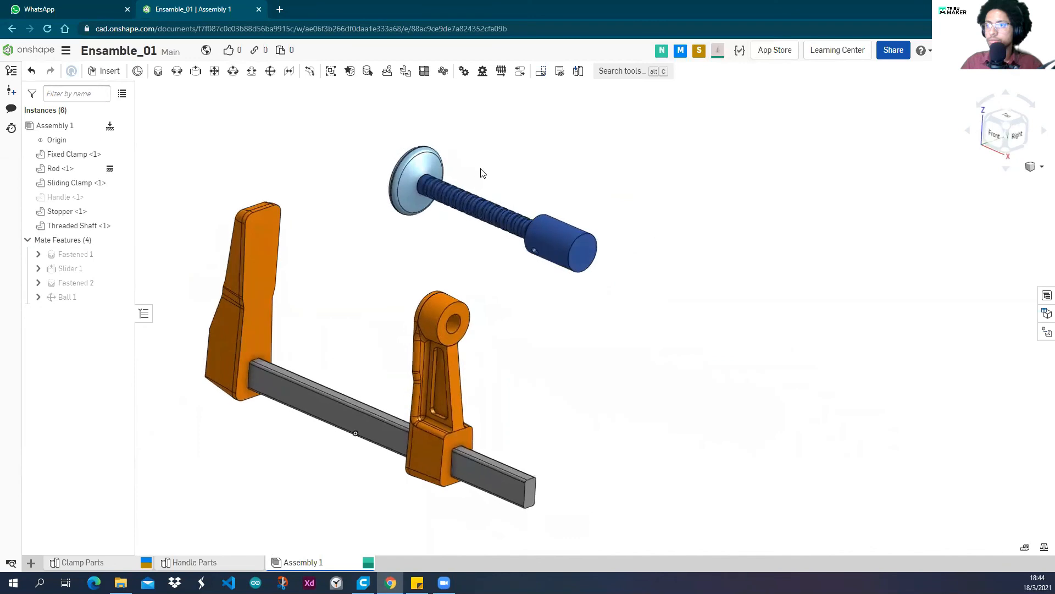
{"action": "scroll", "coordinate": [482, 173], "scroll_direction": "up", "scroll_amount": 3}
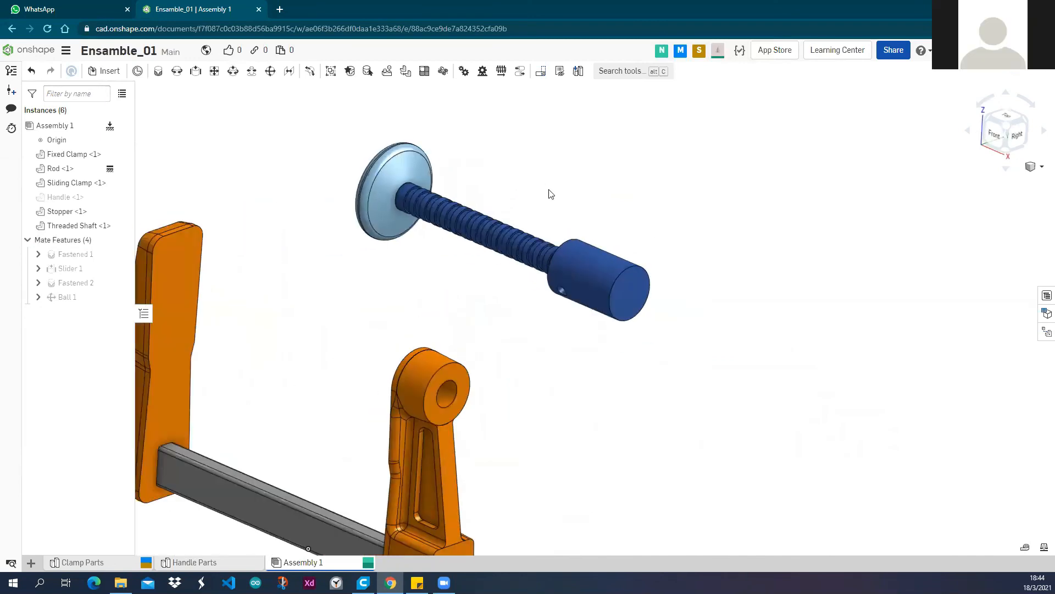
{"action": "key", "text": "ctrl+z"}
{"action": "scroll", "coordinate": [554, 193], "scroll_direction": "down", "scroll_amount": 3}
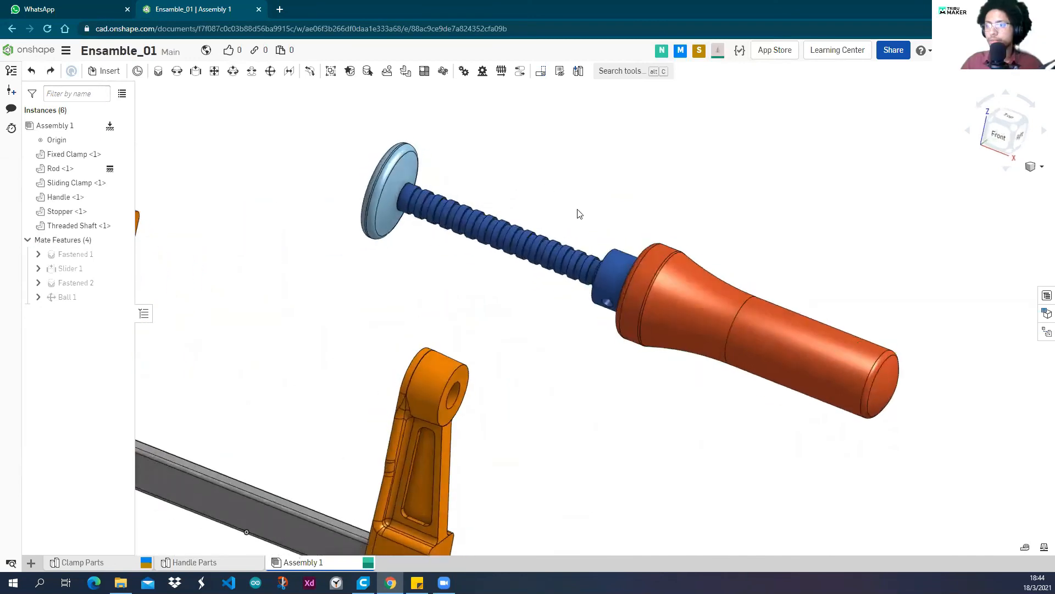
Hide the Handle part so the end of the threaded shaft is exposed.
{"action": "right_click_drag", "start_coordinate": [584, 198], "coordinate": [625, 196]}
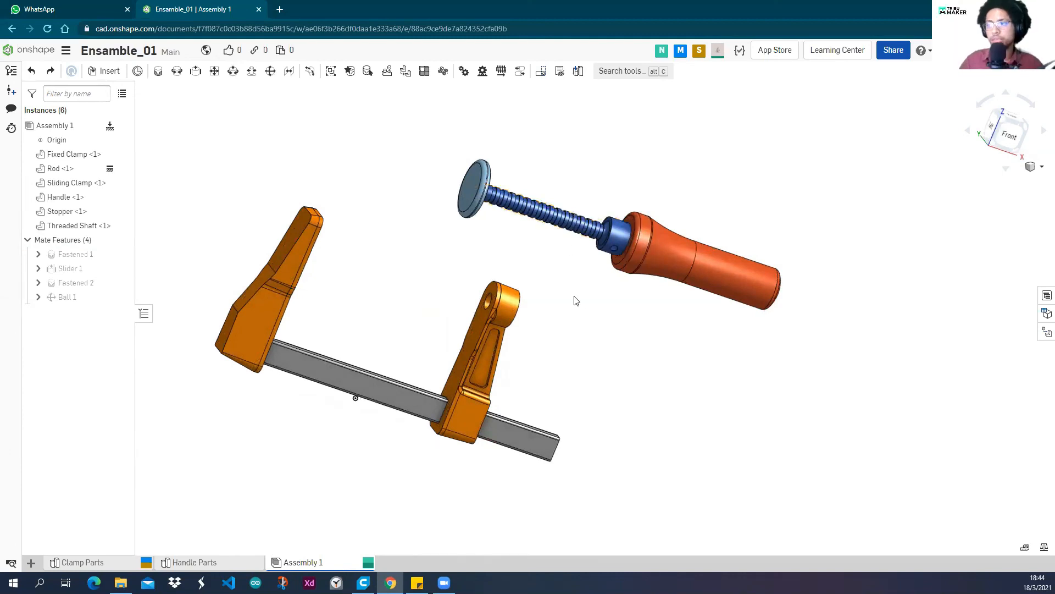
{"action": "middle_click_drag", "start_coordinate": [573, 294], "coordinate": [569, 294]}
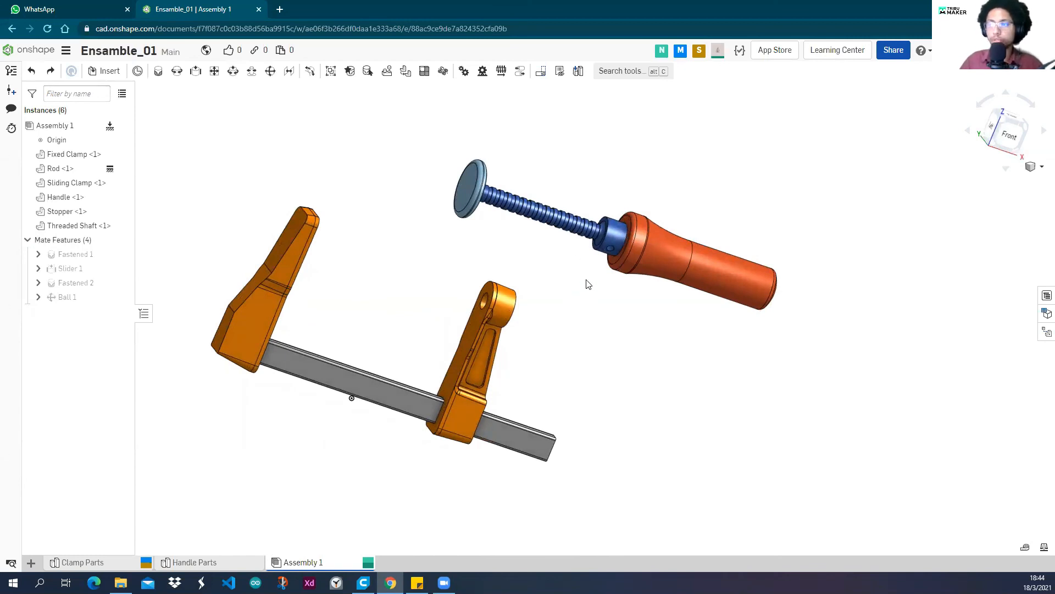
{"action": "right_click_drag", "start_coordinate": [607, 298], "coordinate": [601, 302]}
{"action": "middle_click_drag", "start_coordinate": [566, 300], "coordinate": [486, 320]}
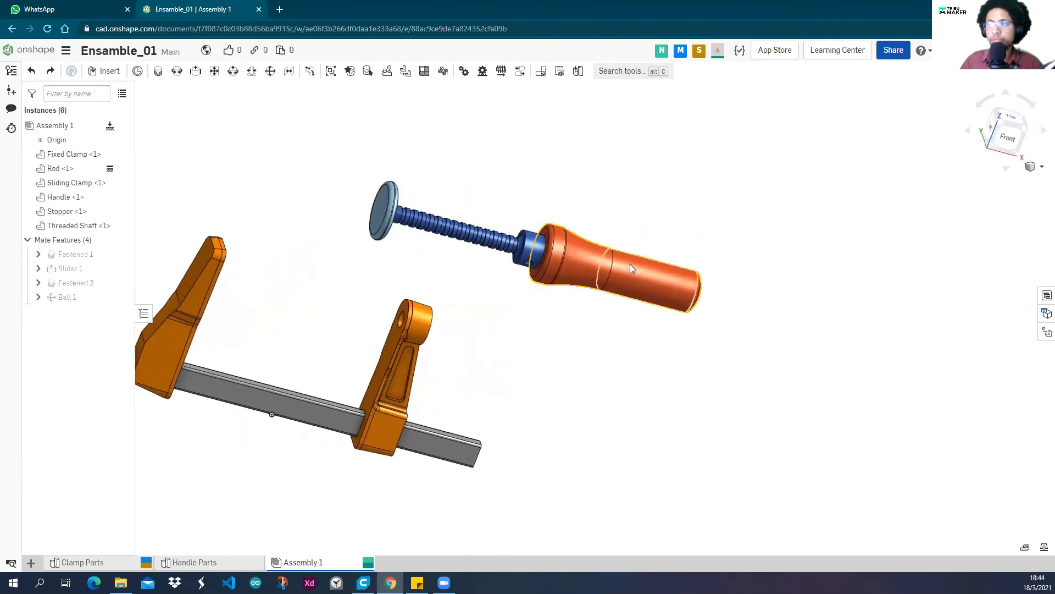
{"action": "right_click", "coordinate": [631, 266]}
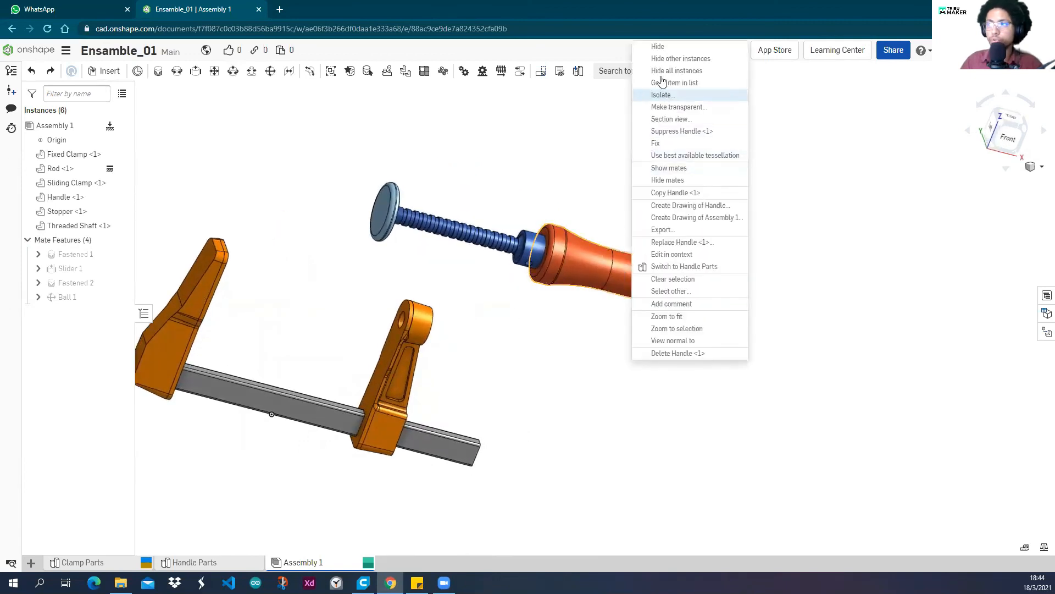
{"action": "left_click", "coordinate": [666, 46]}
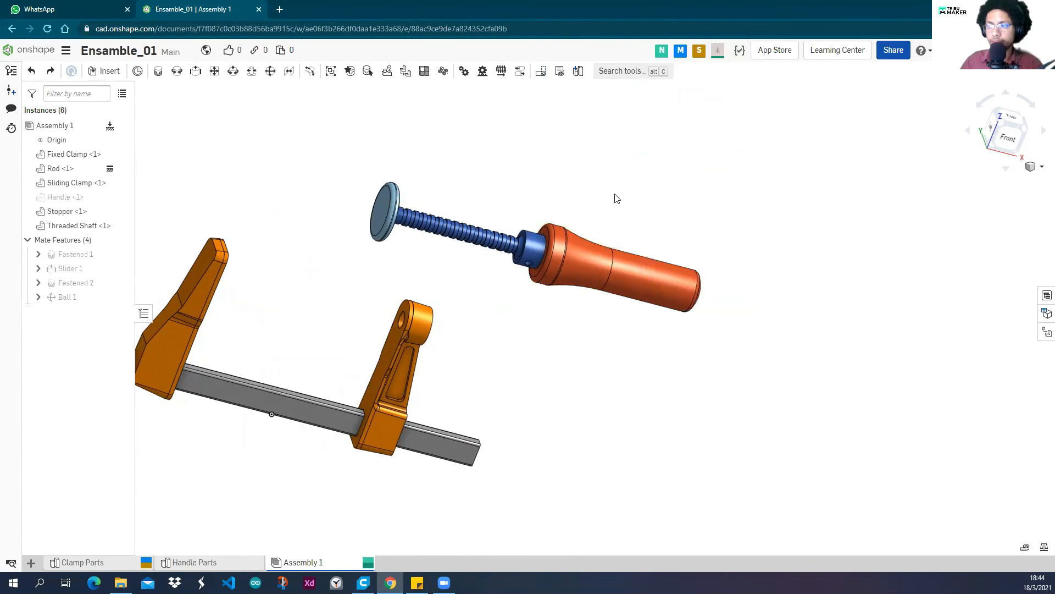
{"action": "right_click_drag", "start_coordinate": [615, 197], "coordinate": [603, 194]}
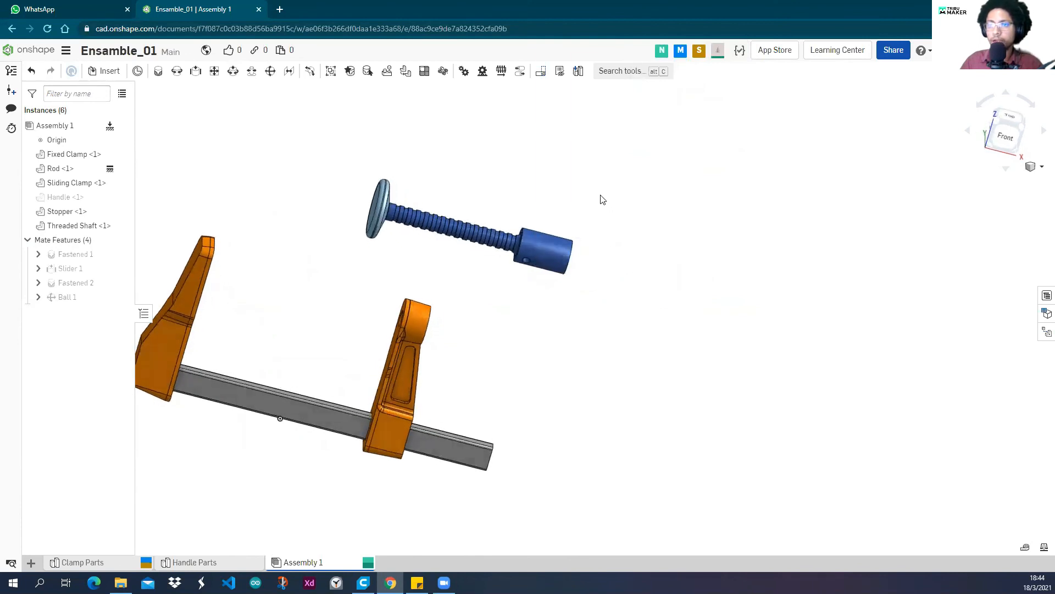
Show the Handle part again, toggling its visibility to compare the shaft end with and without it.
{"action": "middle_click_drag", "start_coordinate": [399, 154], "coordinate": [460, 151]}
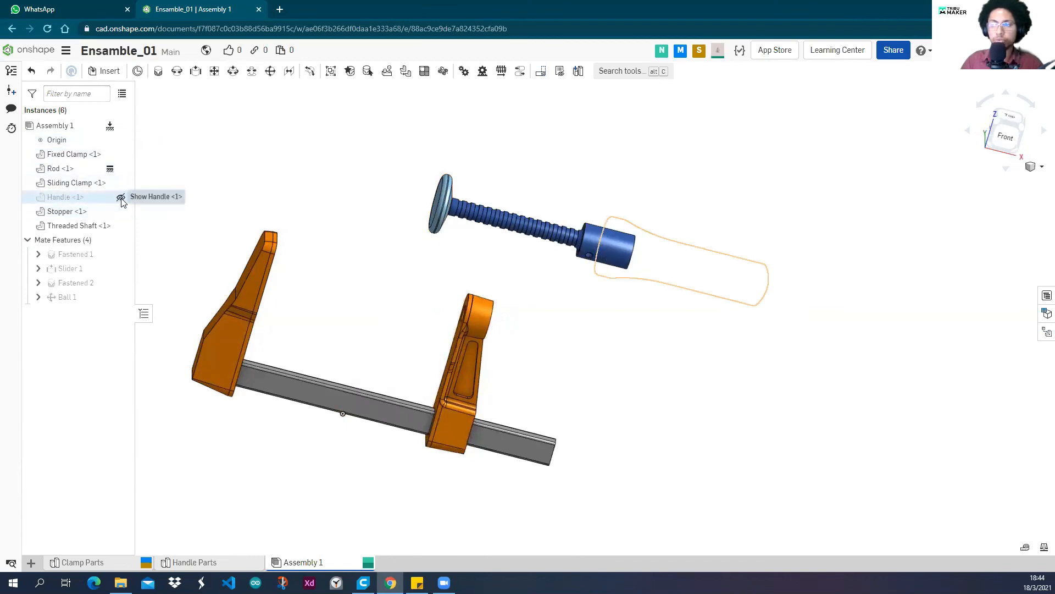
{"action": "left_click", "coordinate": [121, 199]}
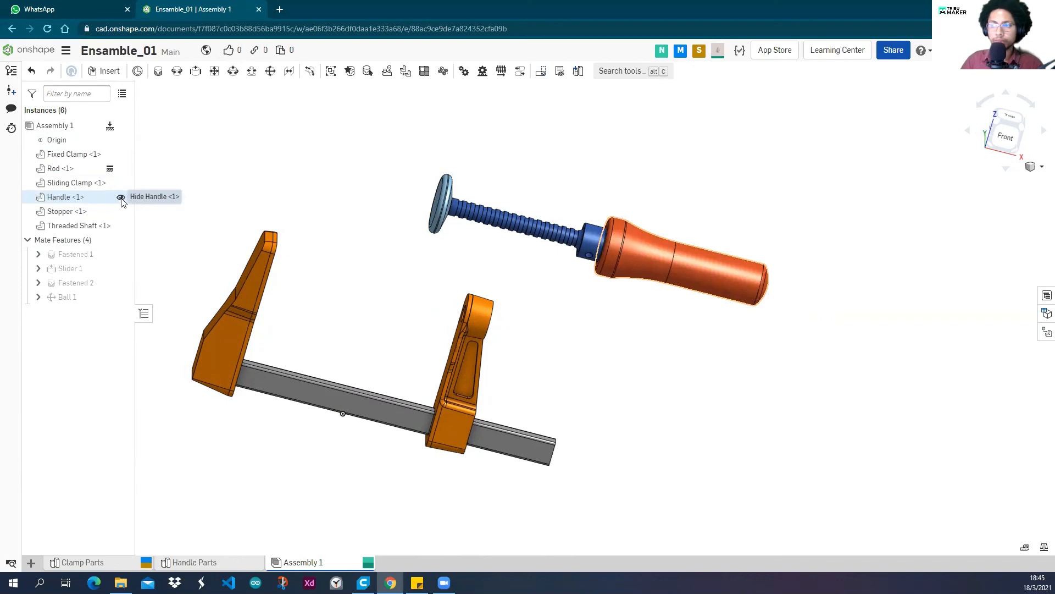
{"action": "left_click", "coordinate": [121, 199]}
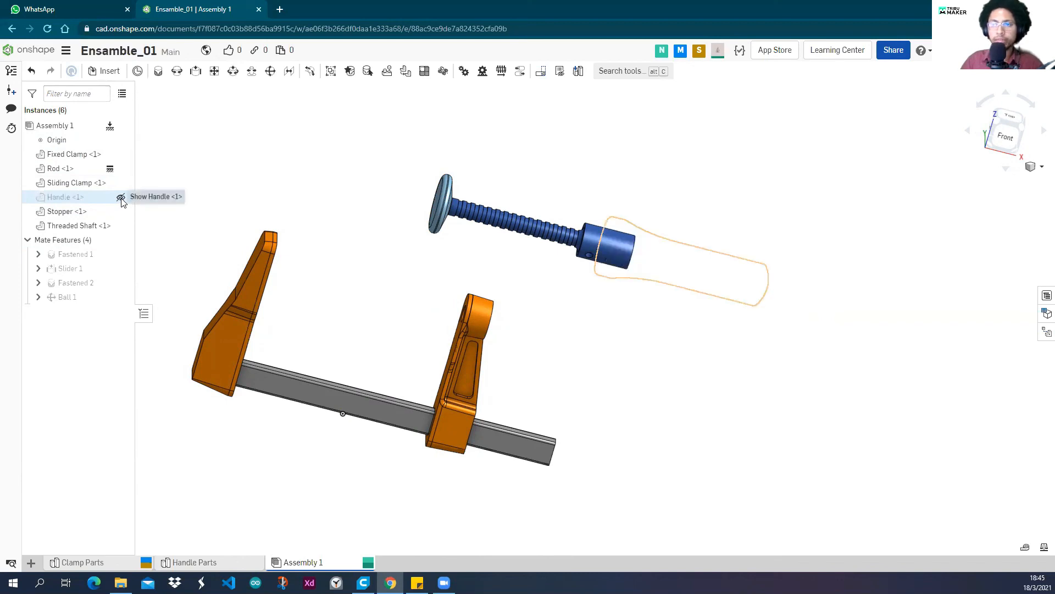
{"action": "left_click", "coordinate": [121, 198]}
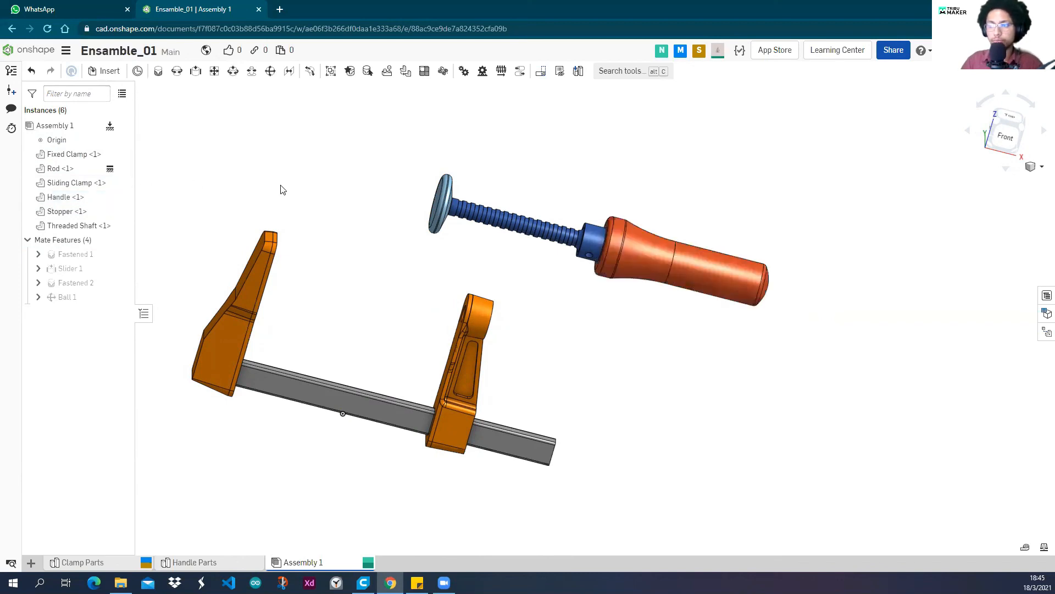
Examine the detached threaded shaft and the sliding clamp's hole from several angles.
{"action": "right_click_drag", "start_coordinate": [280, 189], "coordinate": [276, 191]}
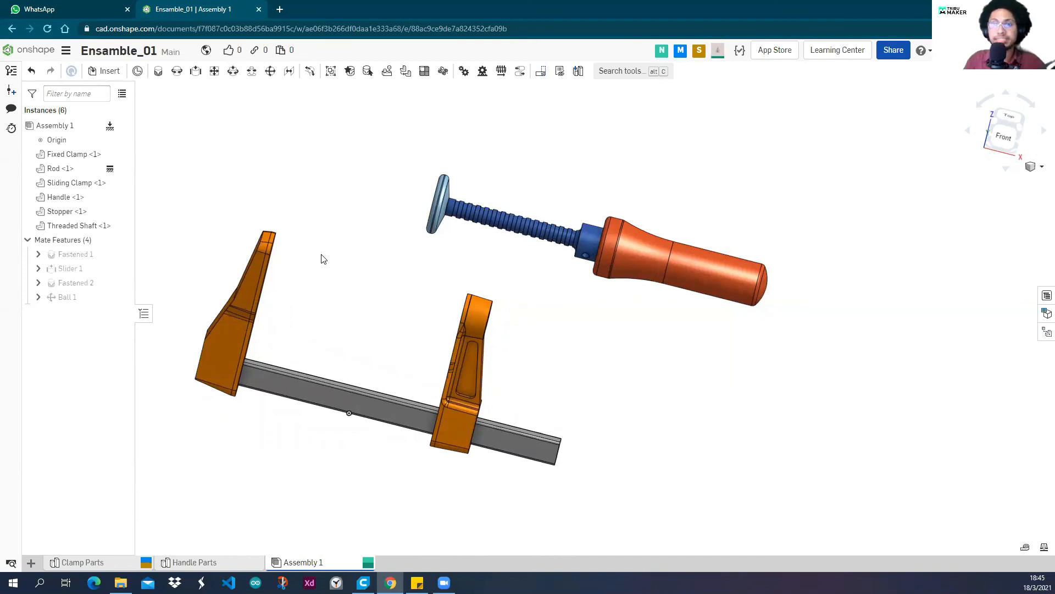
{"action": "right_click_drag", "start_coordinate": [412, 287], "coordinate": [463, 275]}
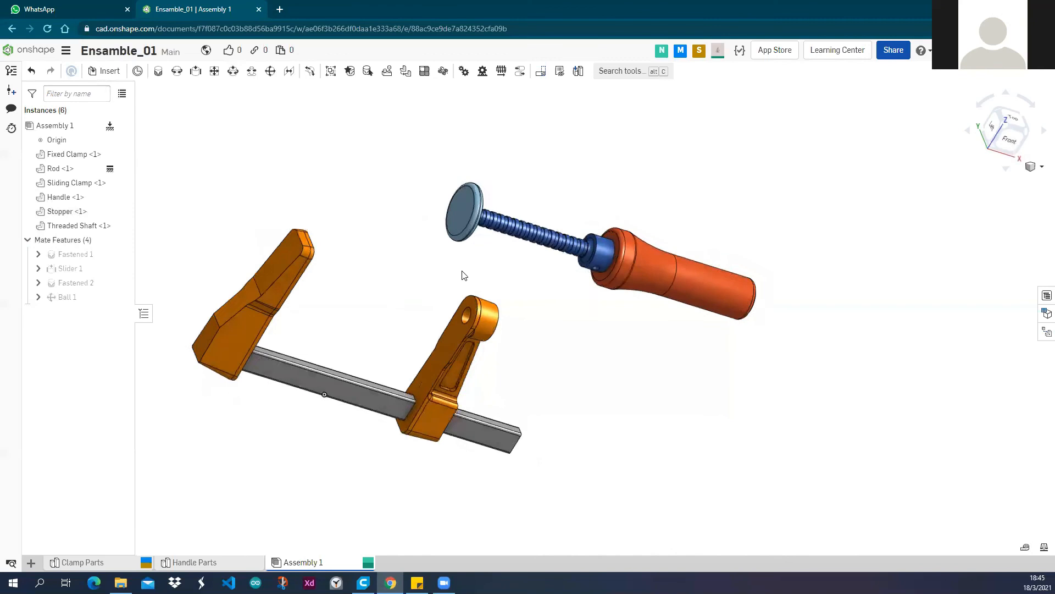
{"action": "scroll", "coordinate": [496, 307], "scroll_direction": "up", "scroll_amount": 5}
{"action": "scroll", "coordinate": [374, 242], "scroll_direction": "down", "scroll_amount": 5}
{"action": "right_click_drag", "start_coordinate": [389, 245], "coordinate": [414, 251]}
{"action": "scroll", "coordinate": [483, 282], "scroll_direction": "up", "scroll_amount": 5}
{"action": "scroll", "coordinate": [460, 236], "scroll_direction": "down", "scroll_amount": 4}
{"action": "right_click_drag", "start_coordinate": [476, 236], "coordinate": [460, 235]}
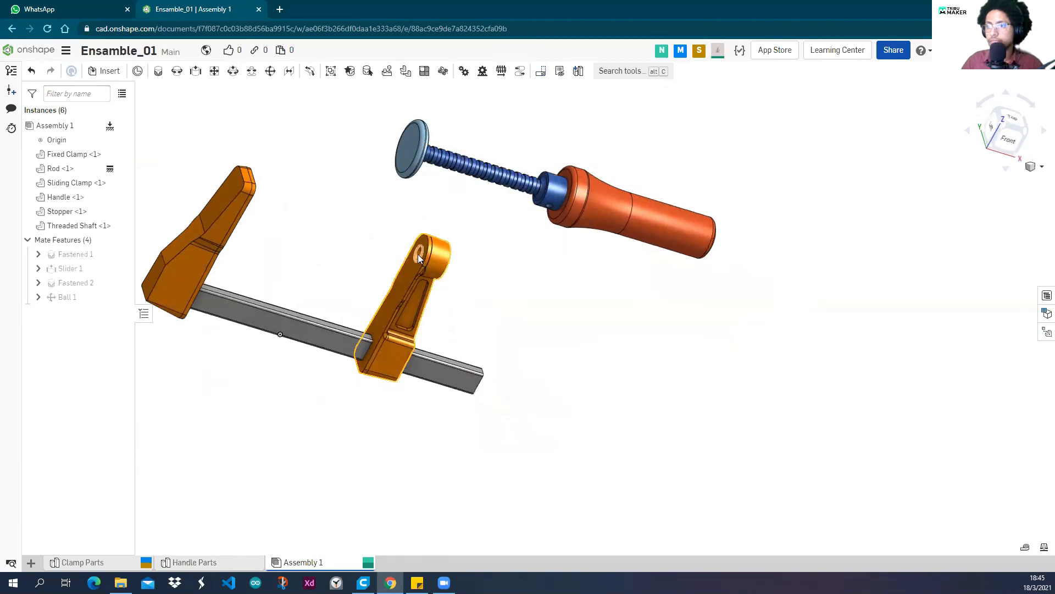
Add a Cylindrical mate between the end face of the threaded shaft's collar and the hole in the sliding clamp.
{"action": "mouse_move", "coordinate": [475, 229]}
{"action": "right_mouse_down"}
{"action": "mouse_move", "coordinate": [430, 221]}
{"action": "mouse_move", "coordinate": [474, 235]}
{"action": "right_mouse_up"}
{"action": "scroll", "coordinate": [462, 234], "scroll_direction": "up", "scroll_amount": 3}
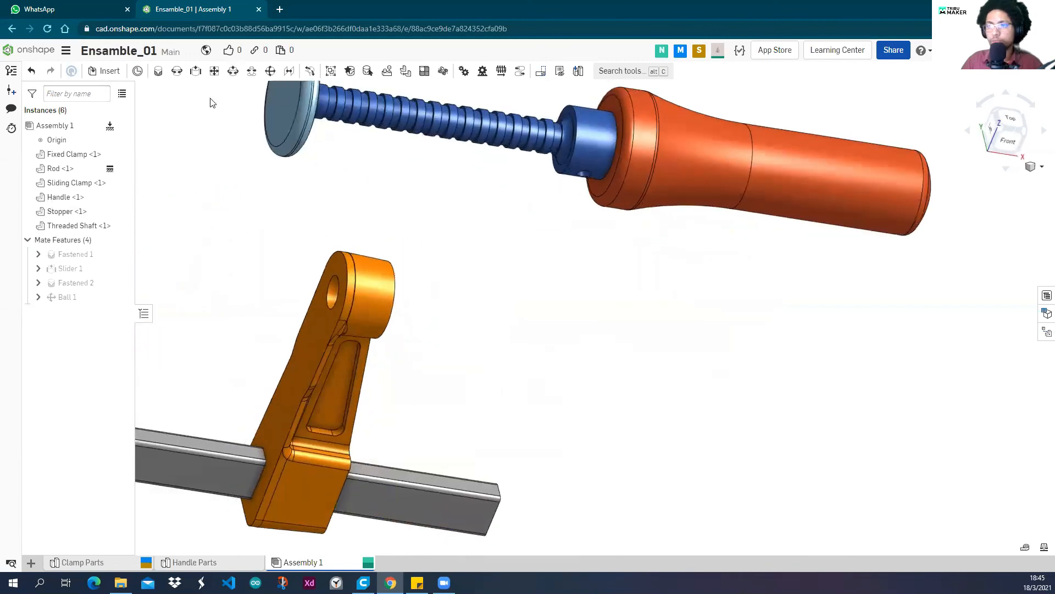
{"action": "left_click", "coordinate": [233, 72]}
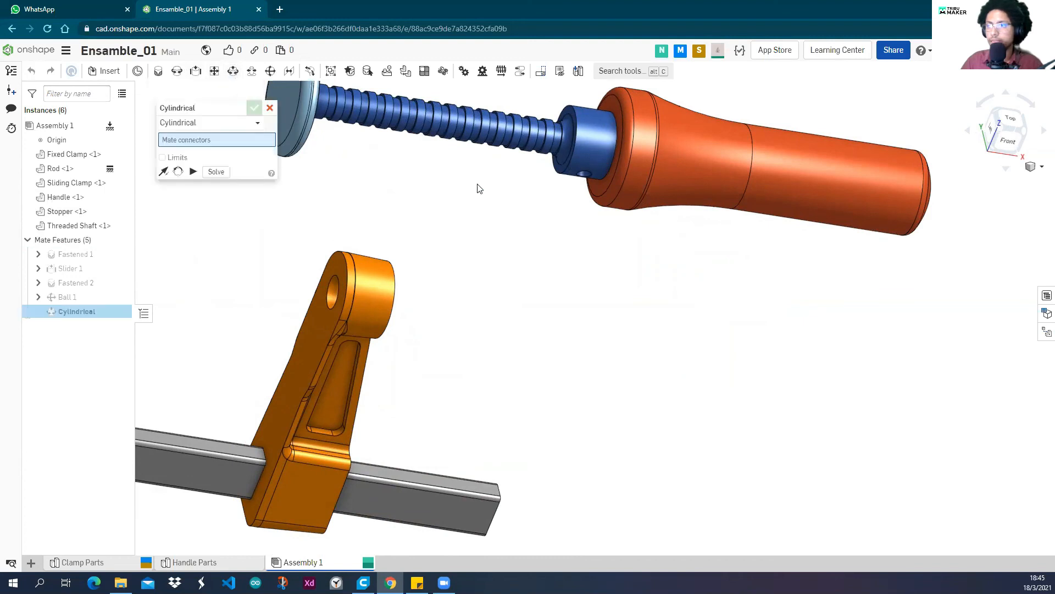
{"action": "right_click_drag", "start_coordinate": [567, 145], "coordinate": [583, 119]}
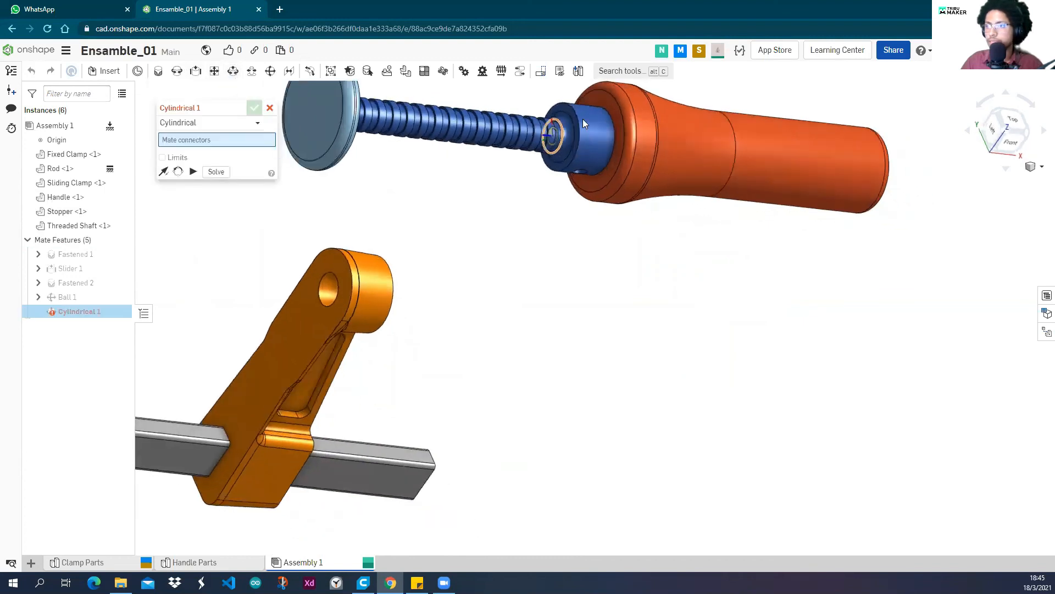
{"action": "left_click", "coordinate": [562, 140]}
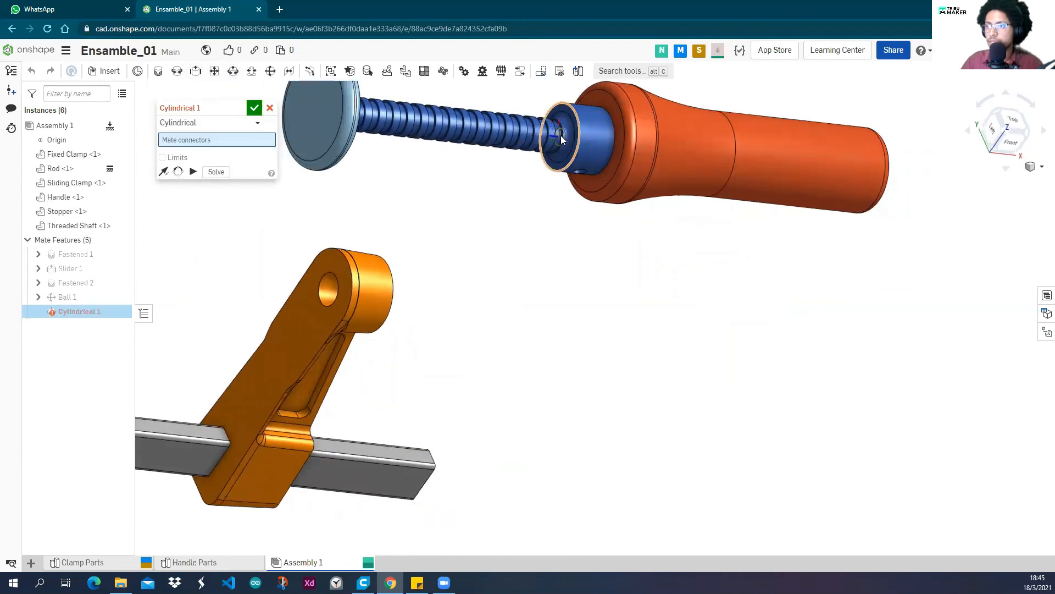
{"action": "scroll", "coordinate": [475, 226], "scroll_direction": "down", "scroll_amount": 3}
{"action": "right_click_drag", "start_coordinate": [476, 226], "coordinate": [411, 206]}
{"action": "scroll", "coordinate": [398, 285], "scroll_direction": "up", "scroll_amount": 5}
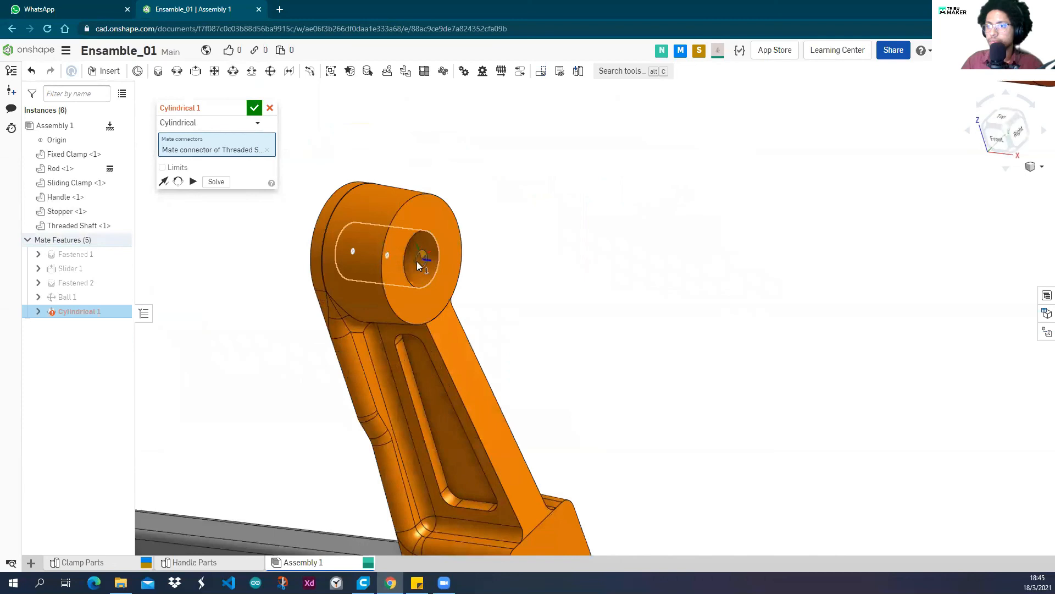
{"action": "left_click", "coordinate": [417, 256]}
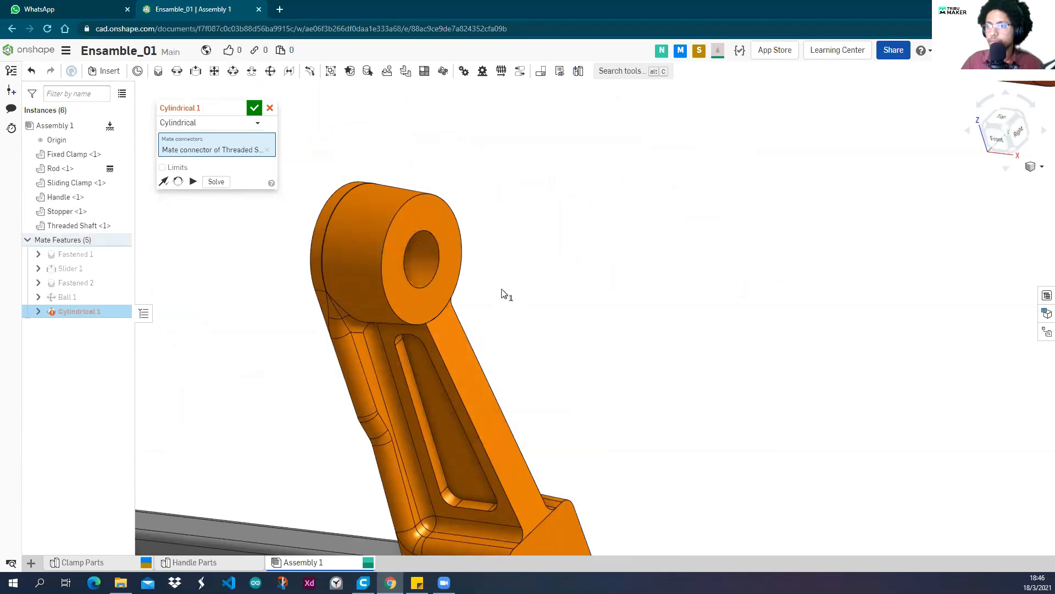
{"action": "scroll", "coordinate": [504, 282], "scroll_direction": "down", "scroll_amount": 3}
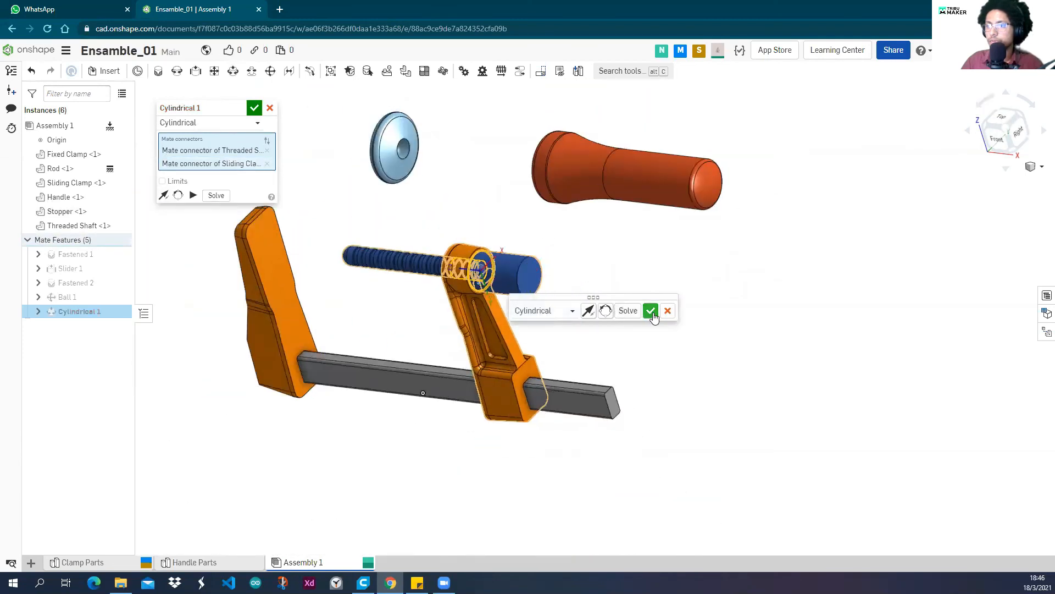
{"action": "left_click", "coordinate": [650, 310]}
Test how the handle and threaded shaft slide and turn in the sliding clamp, cancelling the extra Cylindrical mate.
{"action": "right_click_drag", "start_coordinate": [623, 227], "coordinate": [627, 265]}
{"action": "left_click_drag", "start_coordinate": [625, 261], "coordinate": [617, 222]}
{"action": "mouse_move", "coordinate": [618, 222]}
{"action": "right_mouse_down"}
{"action": "mouse_move", "coordinate": [594, 238]}
{"action": "mouse_move", "coordinate": [619, 210]}
{"action": "mouse_move", "coordinate": [622, 224]}
{"action": "right_mouse_up"}
{"action": "right_click_drag", "start_coordinate": [597, 187], "coordinate": [599, 181]}
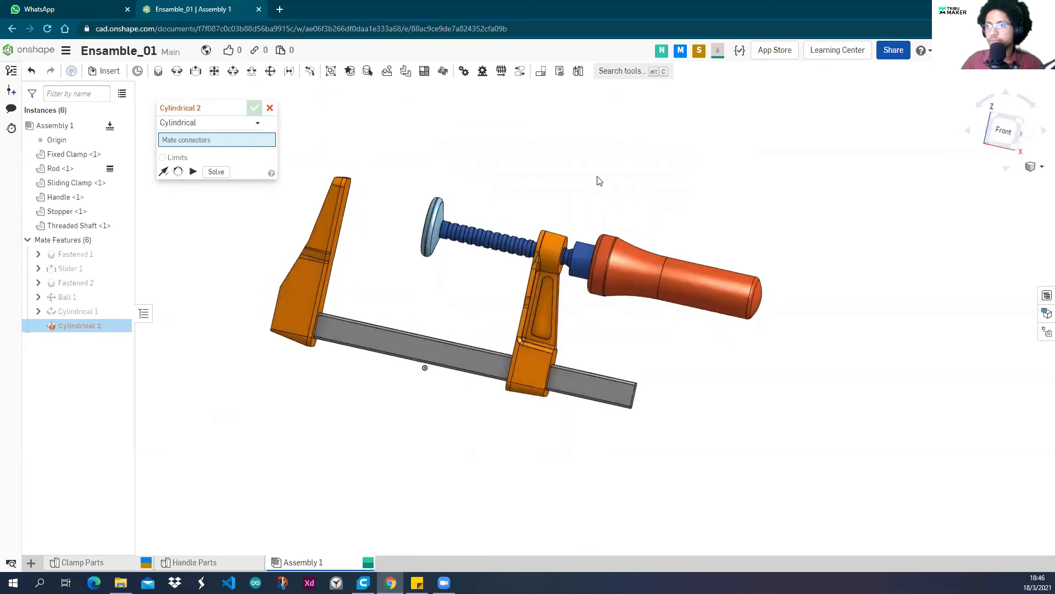
{"action": "right_click_drag", "start_coordinate": [506, 167], "coordinate": [579, 242]}
{"action": "scroll", "coordinate": [582, 236], "scroll_direction": "up", "scroll_amount": 3}
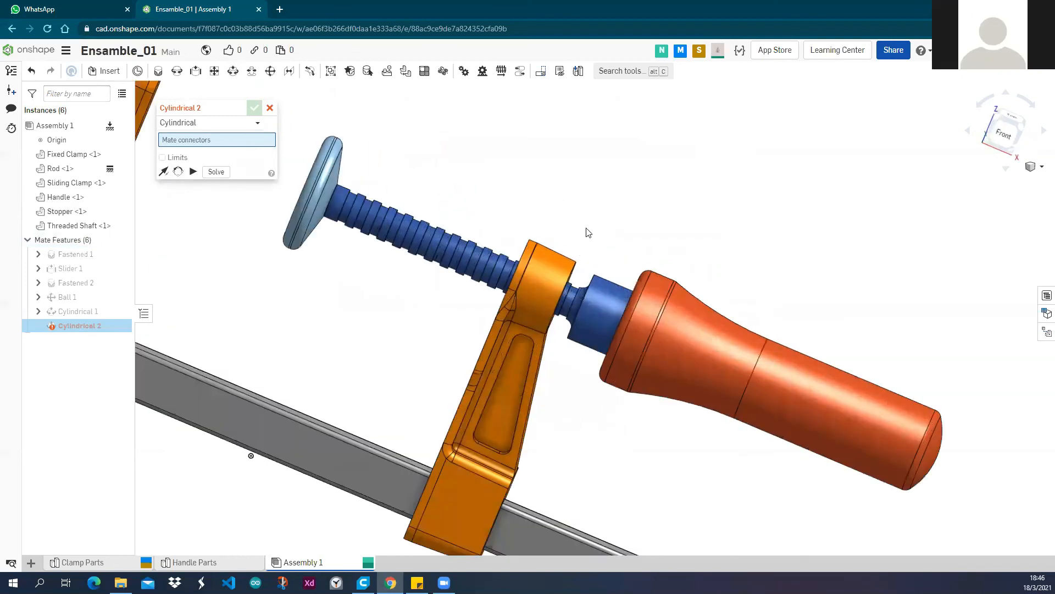
{"action": "mouse_move", "coordinate": [551, 305]}
{"action": "left_mouse_down"}
{"action": "mouse_move", "coordinate": [348, 220]}
{"action": "mouse_move", "coordinate": [568, 325]}
{"action": "mouse_move", "coordinate": [551, 317]}
{"action": "left_mouse_up"}
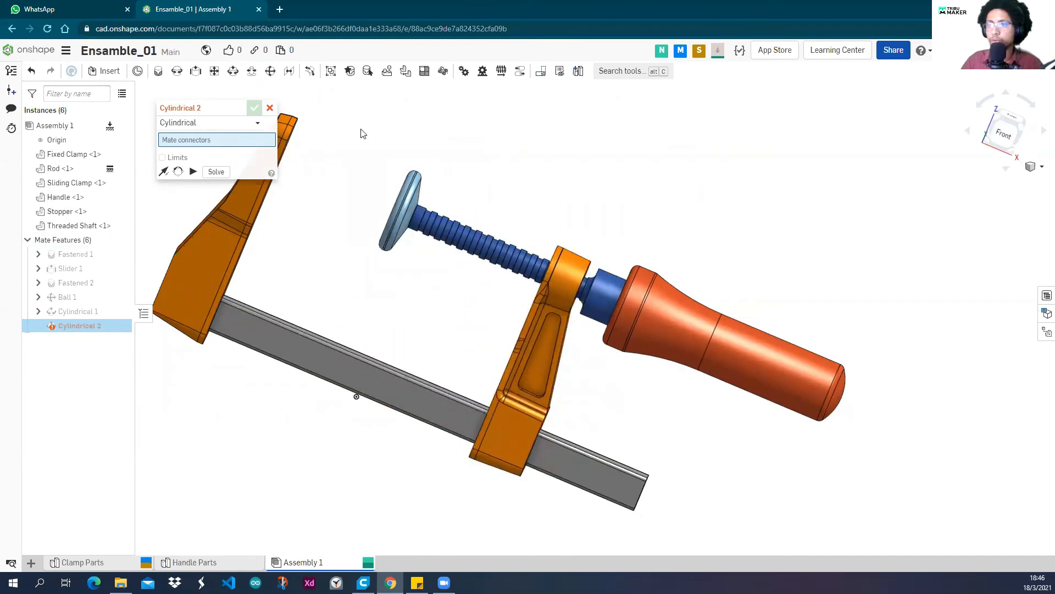
{"action": "left_click", "coordinate": [270, 107]}
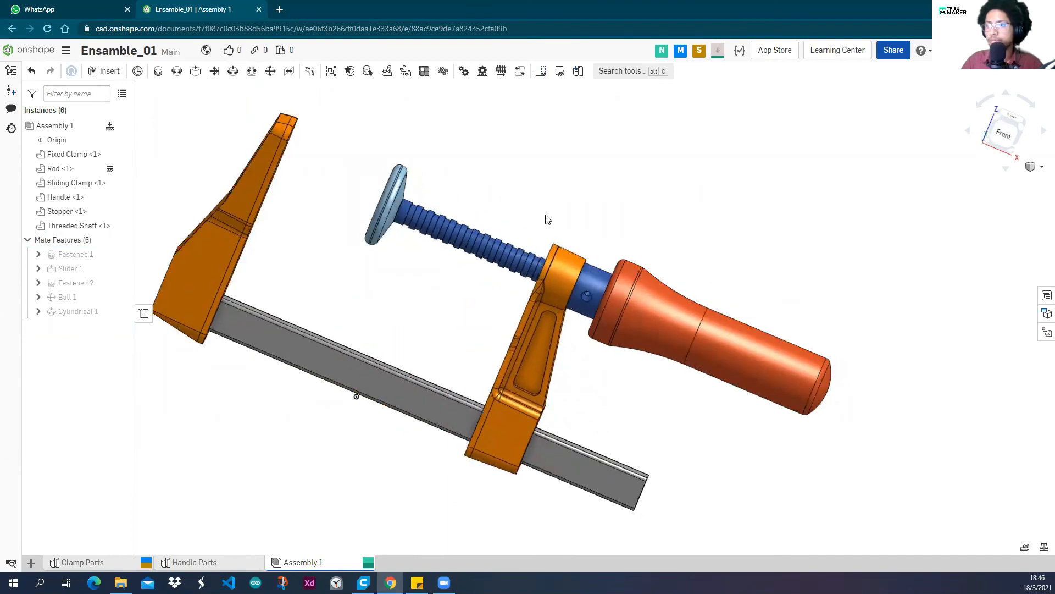
{"action": "left_click_drag", "start_coordinate": [474, 247], "coordinate": [590, 286]}
{"action": "mouse_move", "coordinate": [594, 213]}
{"action": "right_mouse_down"}
{"action": "mouse_move", "coordinate": [571, 232]}
{"action": "mouse_move", "coordinate": [590, 208]}
{"action": "right_mouse_up"}
{"action": "middle_click_drag", "start_coordinate": [590, 208], "coordinate": [561, 231]}
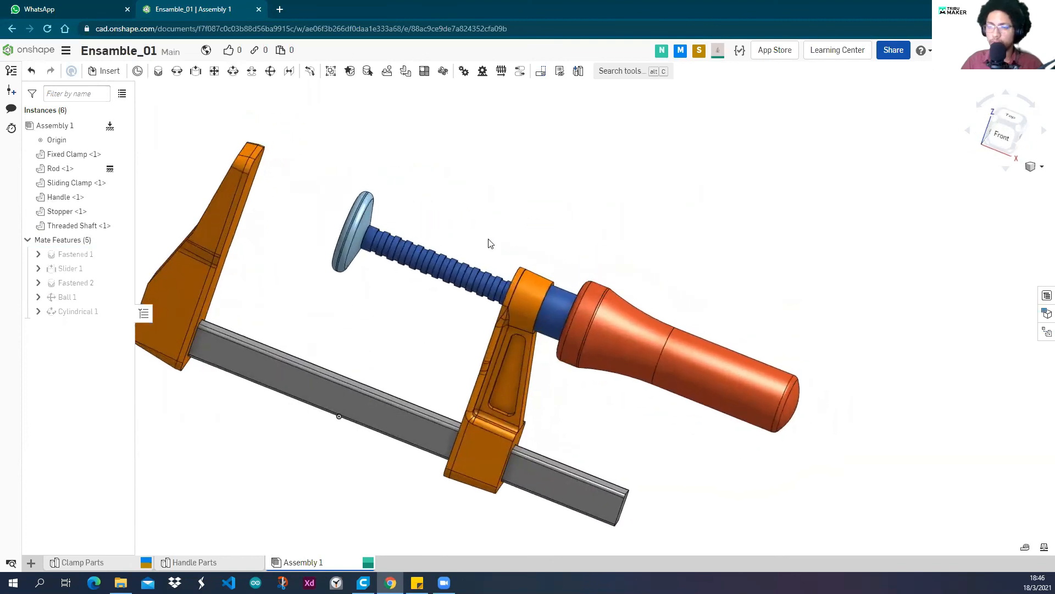
Delete the Cylindrical 1 mate and move the handle assembly up and away from the sliding clamp.
{"action": "right_click", "coordinate": [76, 310]}
{"action": "left_click", "coordinate": [96, 452]}
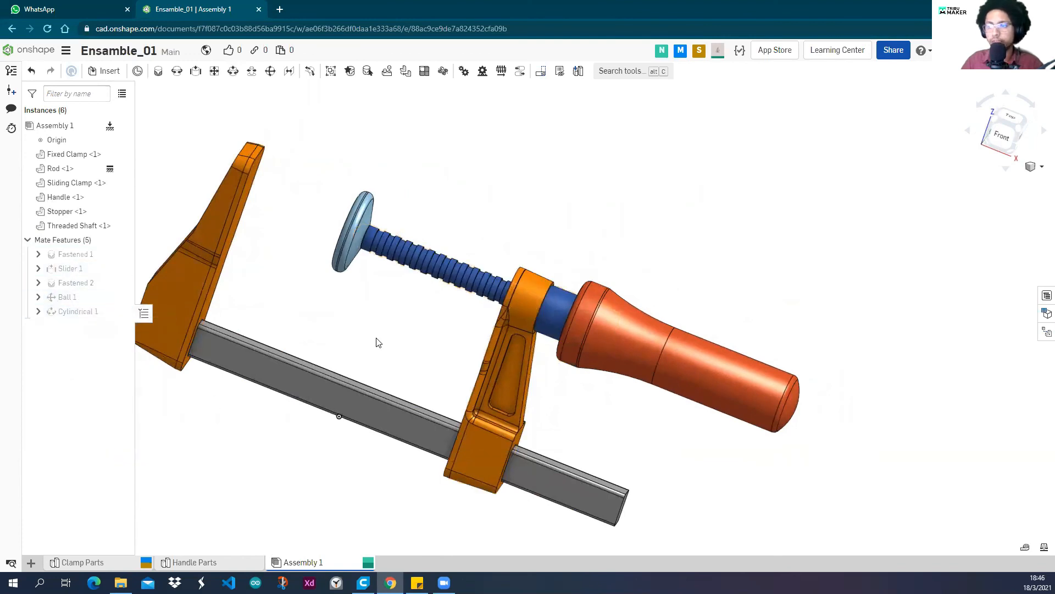
{"action": "scroll", "coordinate": [447, 330], "scroll_direction": "down", "scroll_amount": 2}
{"action": "left_click_drag", "start_coordinate": [568, 340], "coordinate": [585, 237]}
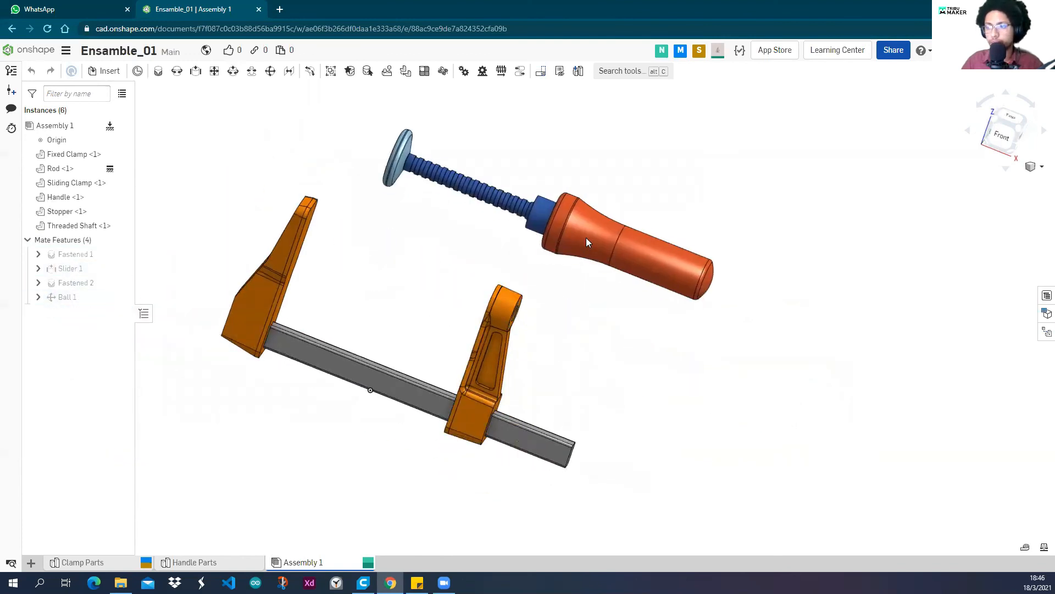
Add a Slider mate between the end face of the threaded shaft's collar and the hole in the sliding clamp.
{"action": "right_click_drag", "start_coordinate": [476, 249], "coordinate": [463, 254]}
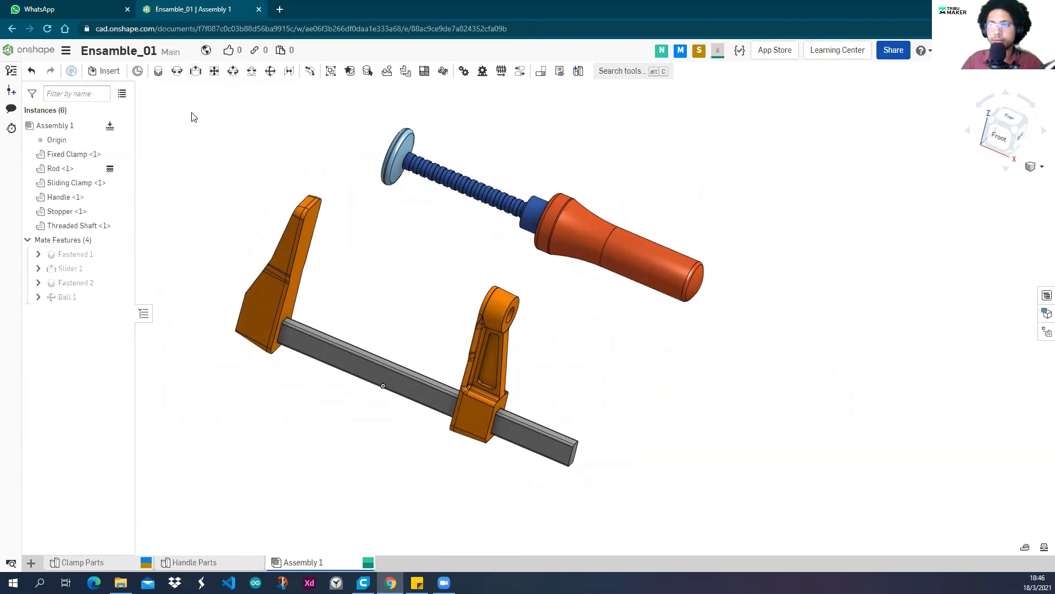
{"action": "left_click", "coordinate": [197, 73]}
{"action": "right_click_drag", "start_coordinate": [419, 204], "coordinate": [541, 219]}
{"action": "scroll", "coordinate": [541, 218], "scroll_direction": "up", "scroll_amount": 5}
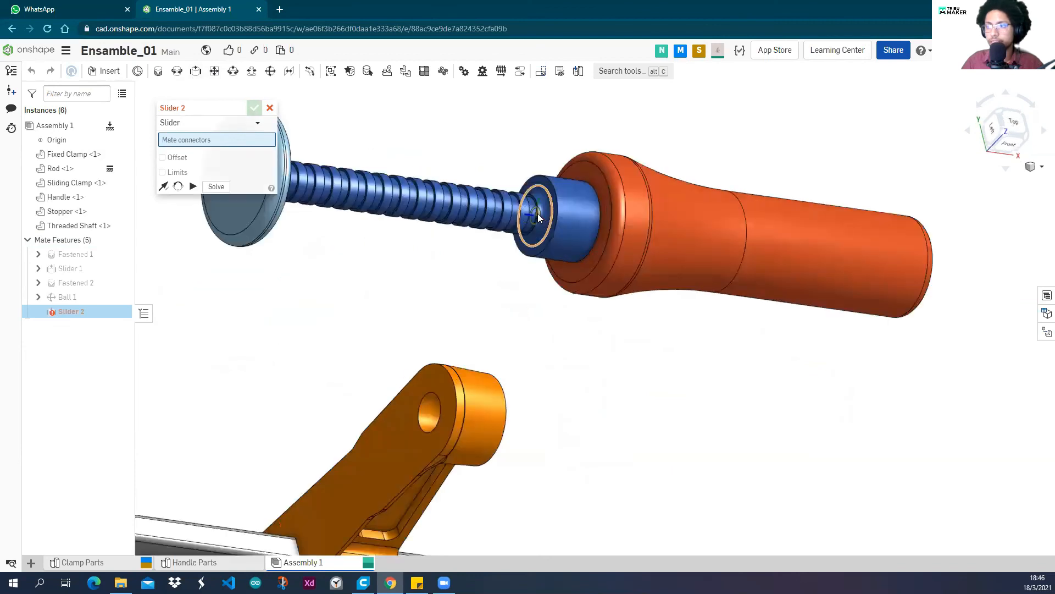
{"action": "left_click", "coordinate": [538, 218]}
{"action": "scroll", "coordinate": [546, 292], "scroll_direction": "down", "scroll_amount": 5}
{"action": "right_click_drag", "start_coordinate": [546, 292], "coordinate": [489, 305]}
{"action": "scroll", "coordinate": [484, 311], "scroll_direction": "up", "scroll_amount": 3}
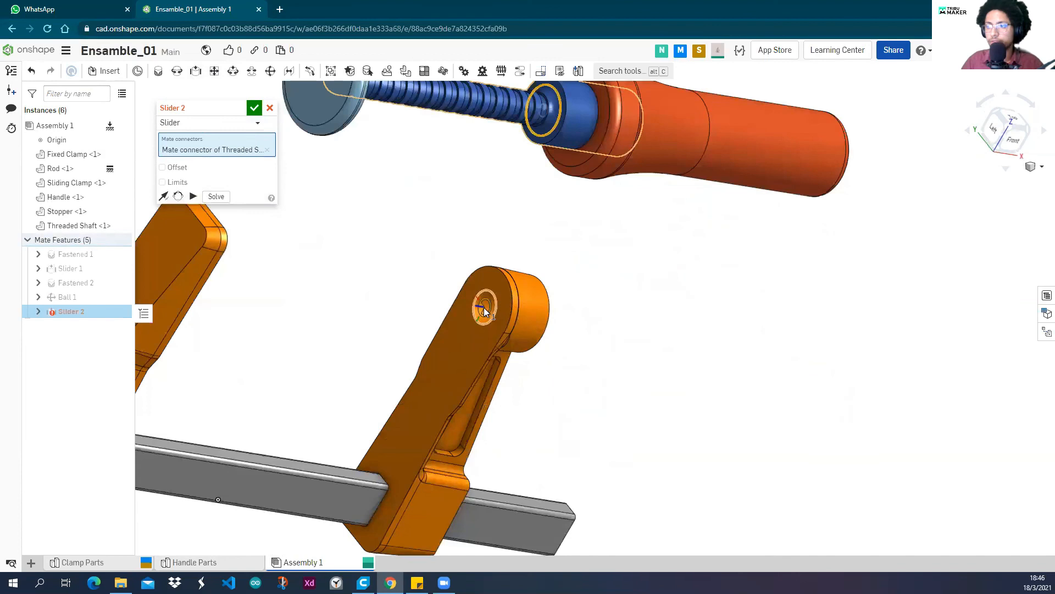
{"action": "left_click", "coordinate": [484, 308]}
{"action": "scroll", "coordinate": [484, 305], "scroll_direction": "down", "scroll_amount": 5}
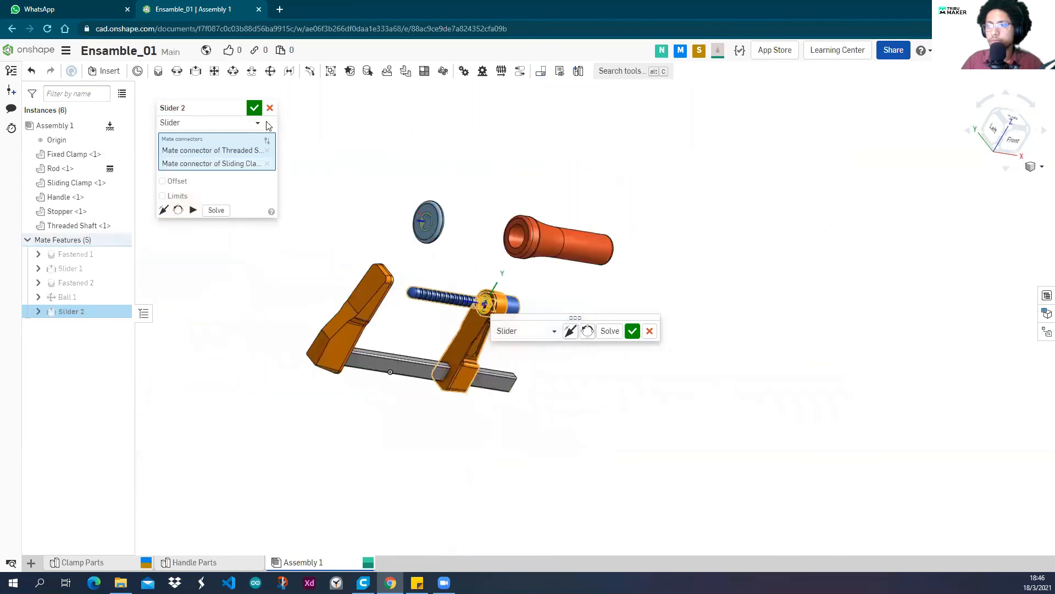
{"action": "left_click", "coordinate": [254, 107]}
Test the Slider mate by moving the handle assembly and sliding the clamp along the rod and back.
{"action": "right_click_drag", "start_coordinate": [568, 311], "coordinate": [506, 301]}
{"action": "left_click_drag", "start_coordinate": [505, 299], "coordinate": [507, 267]}
{"action": "scroll", "coordinate": [511, 275], "scroll_direction": "up", "scroll_amount": 5}
{"action": "mouse_move", "coordinate": [490, 257]}
{"action": "right_mouse_down"}
{"action": "mouse_move", "coordinate": [473, 255]}
{"action": "mouse_move", "coordinate": [507, 264]}
{"action": "mouse_move", "coordinate": [473, 249]}
{"action": "right_mouse_up"}
{"action": "scroll", "coordinate": [473, 250], "scroll_direction": "down", "scroll_amount": 1}
{"action": "middle_click_drag", "start_coordinate": [480, 250], "coordinate": [585, 218]}
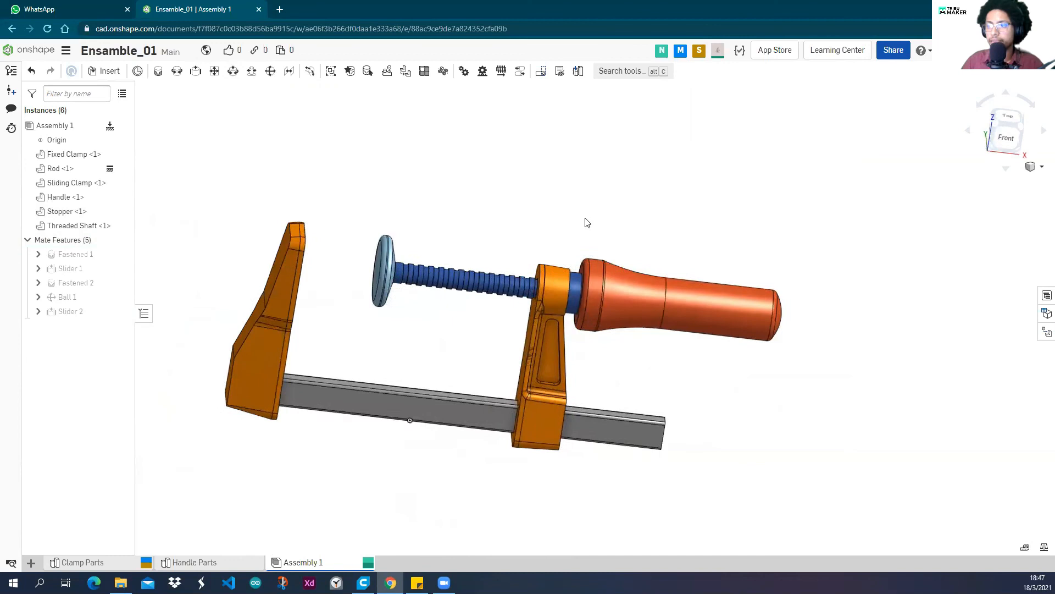
{"action": "left_click_drag", "start_coordinate": [562, 373], "coordinate": [295, 348]}
{"action": "left_click_drag", "start_coordinate": [379, 346], "coordinate": [545, 341]}
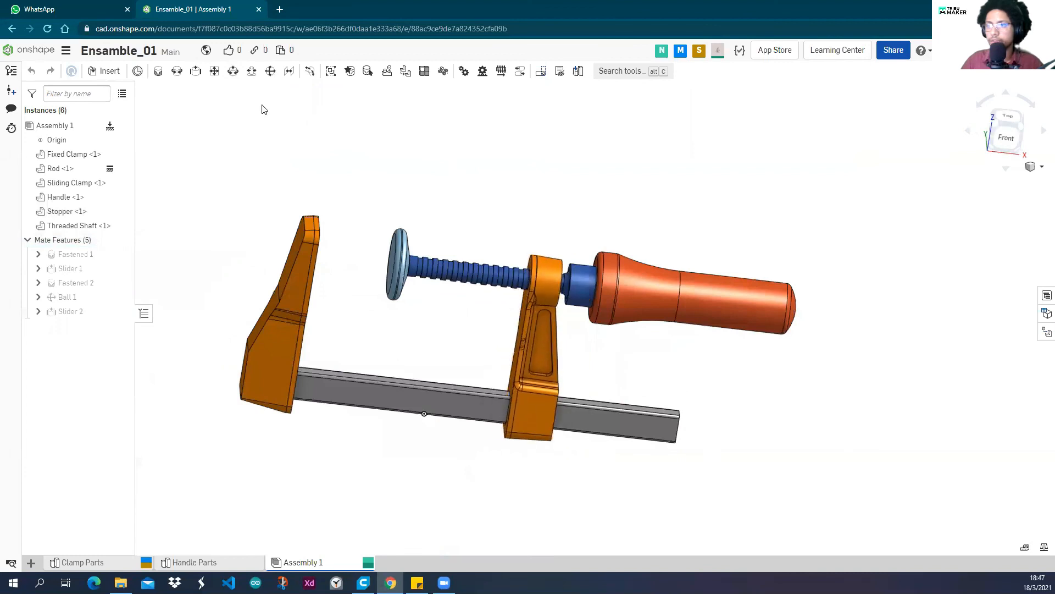
{"action": "left_click", "coordinate": [280, 9]}
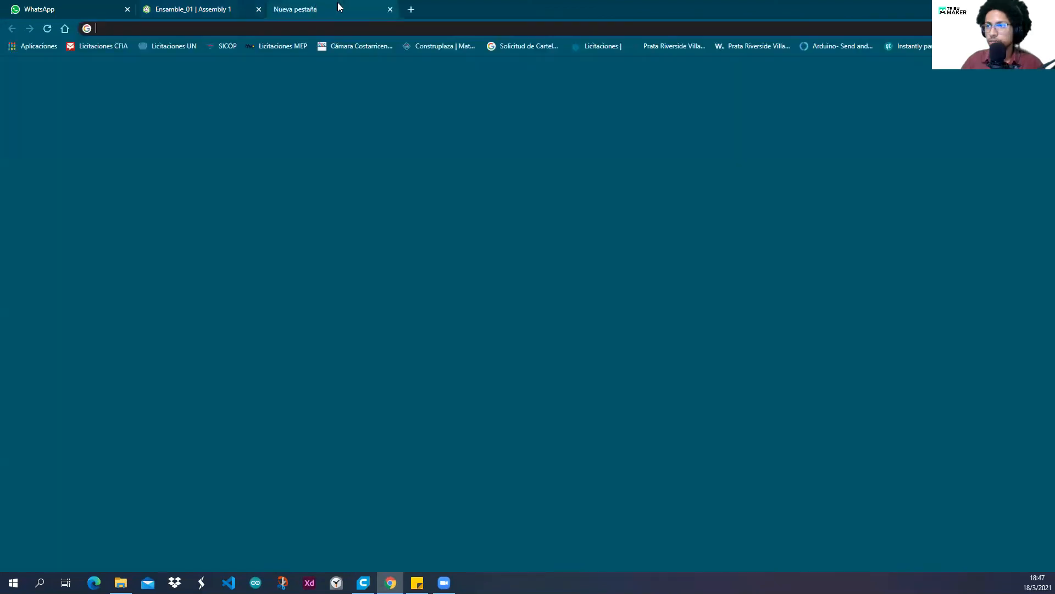
{"action": "left_click", "coordinate": [339, 9]}
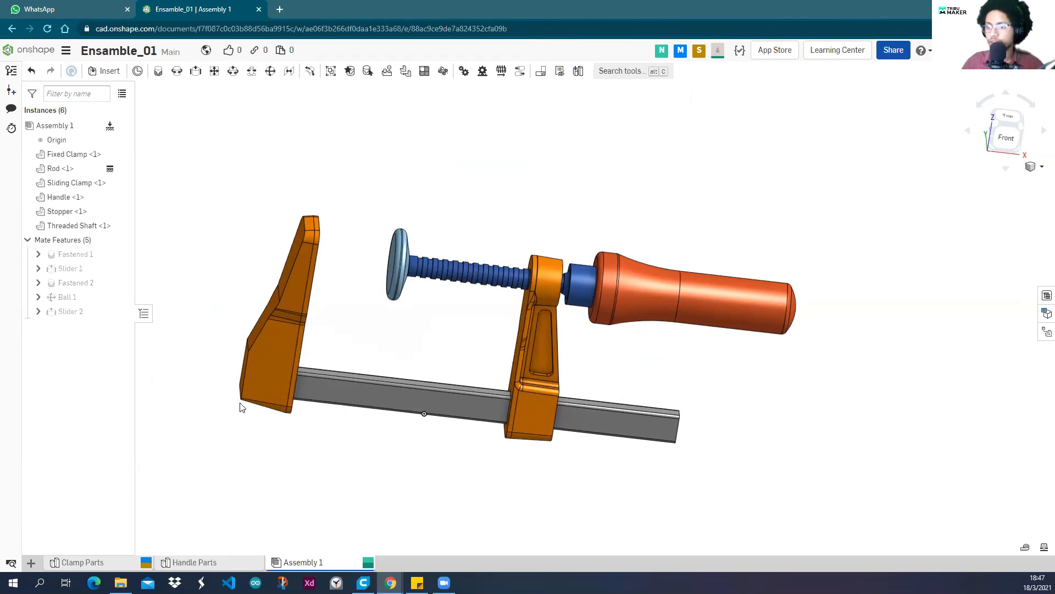
{"action": "right_click_drag", "start_coordinate": [381, 376], "coordinate": [410, 323]}
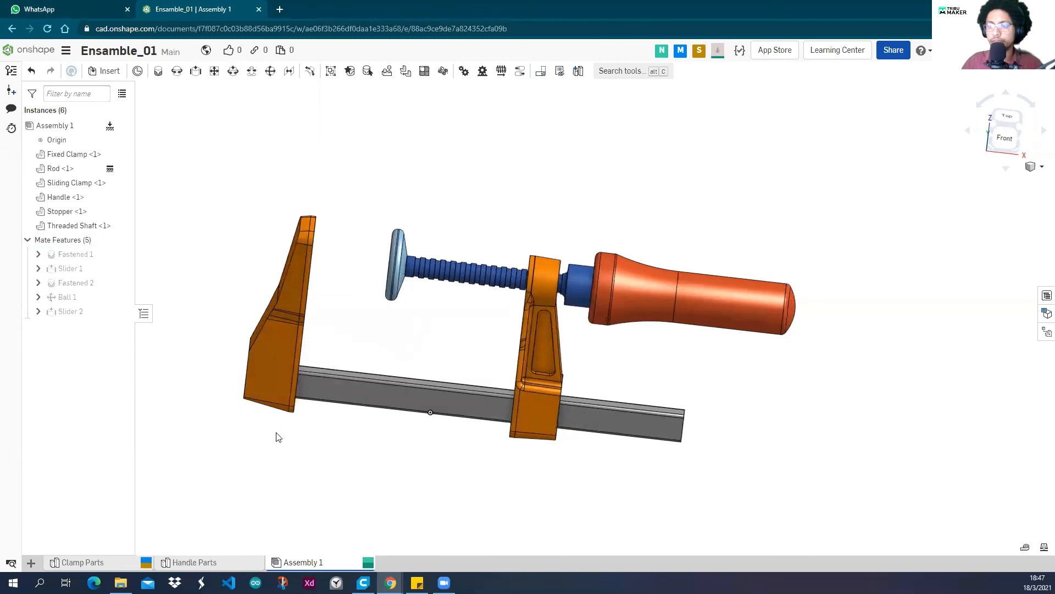
Create a new assembly in the document and rename it with the participant's first name.
{"action": "left_click", "coordinate": [32, 563]}
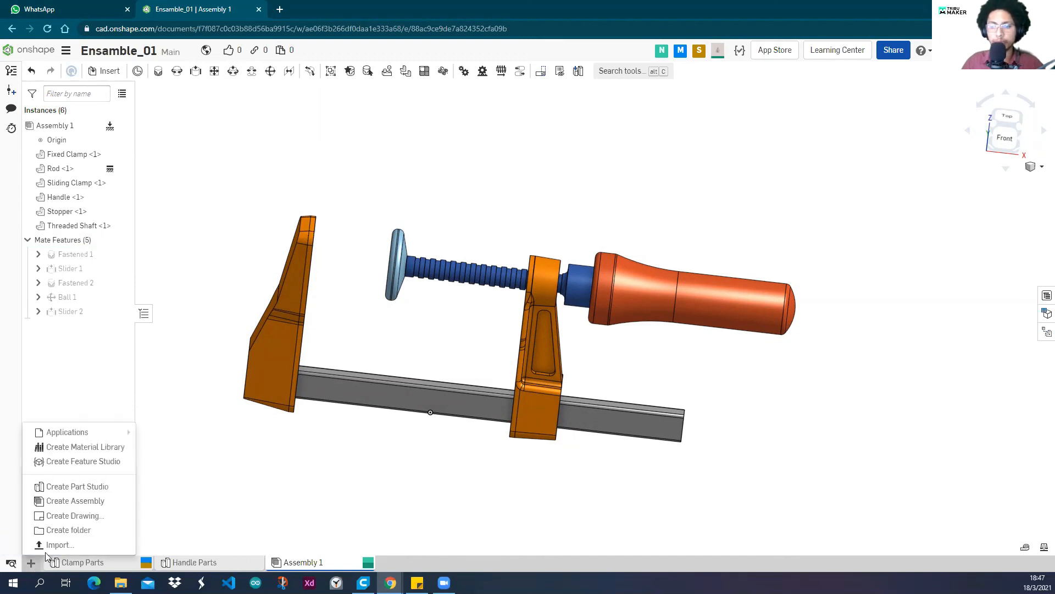
{"action": "left_click", "coordinate": [75, 501]}
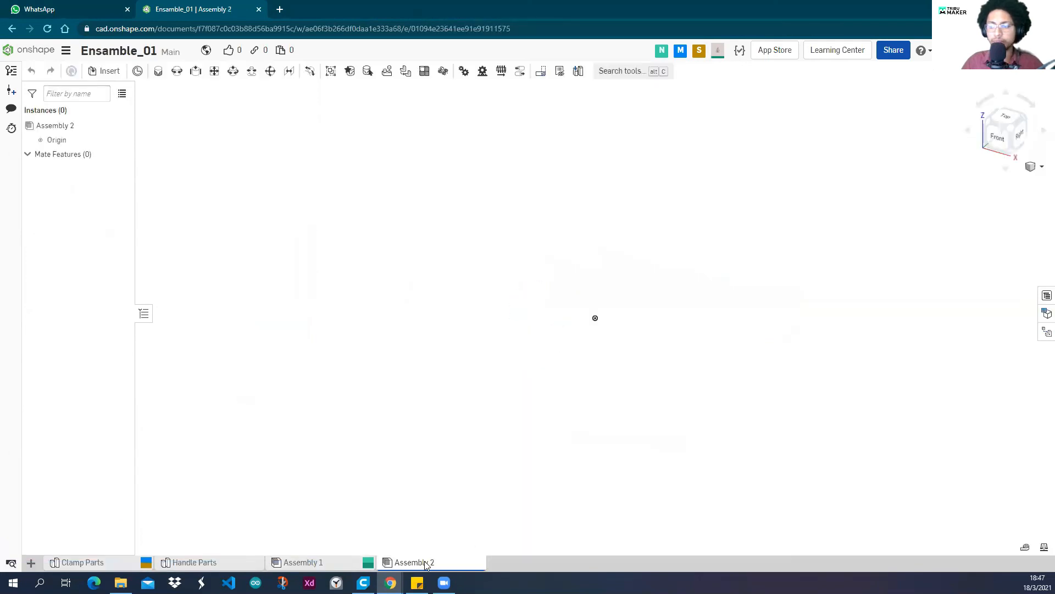
{"action": "right_click", "coordinate": [426, 564]}
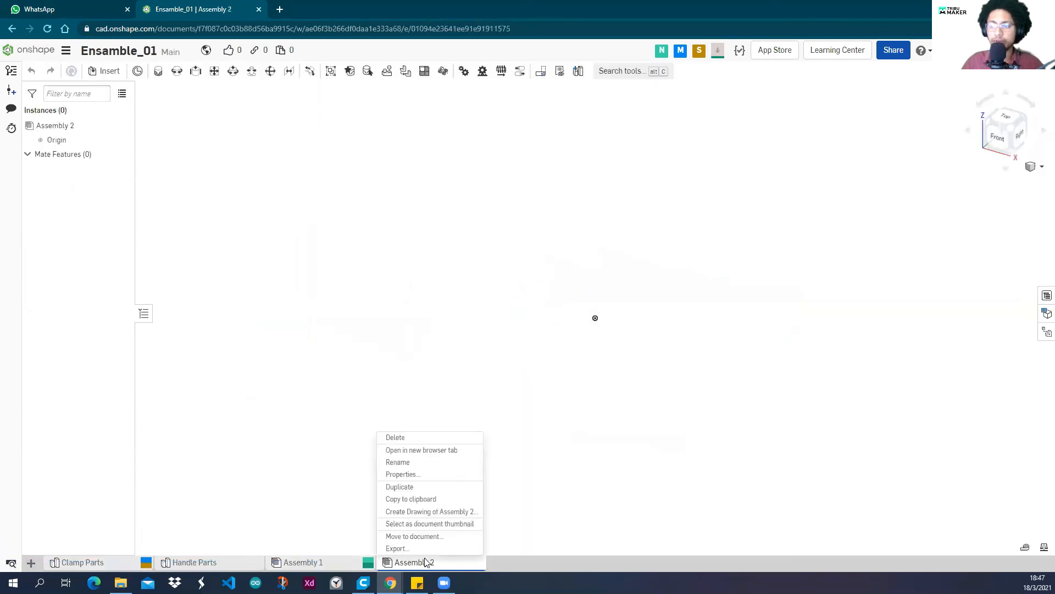
{"action": "left_click", "coordinate": [411, 462]}
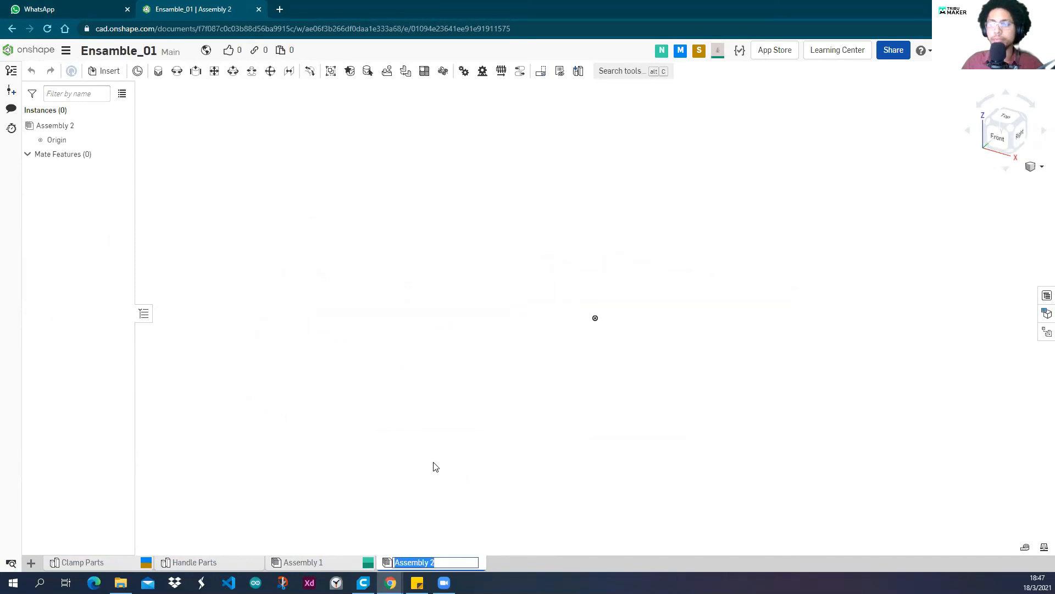
{"action": "type", "text": "Jonaathan"}
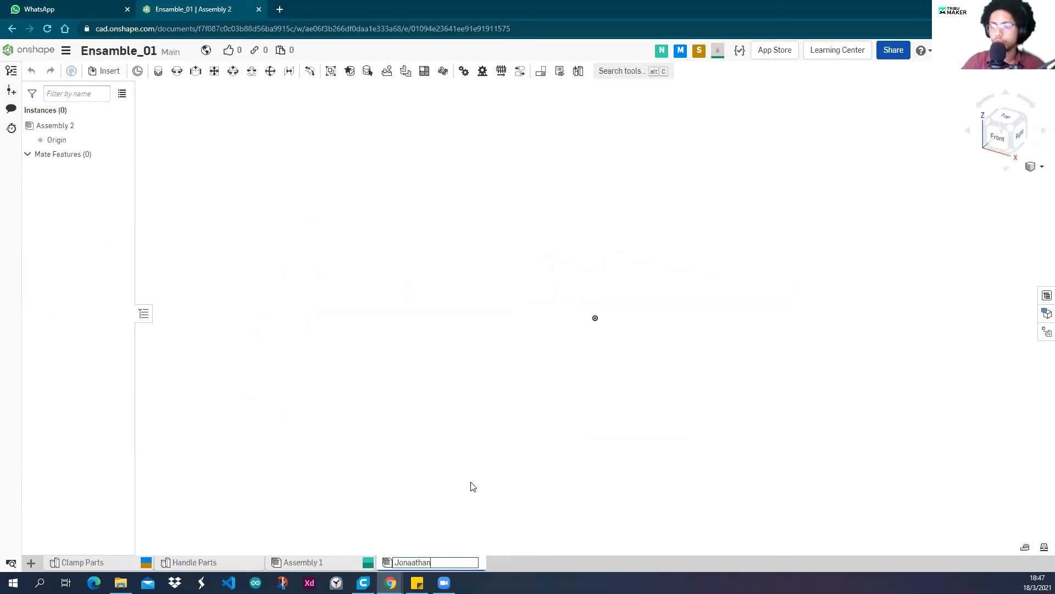
{"action": "key", "text": "Return"}
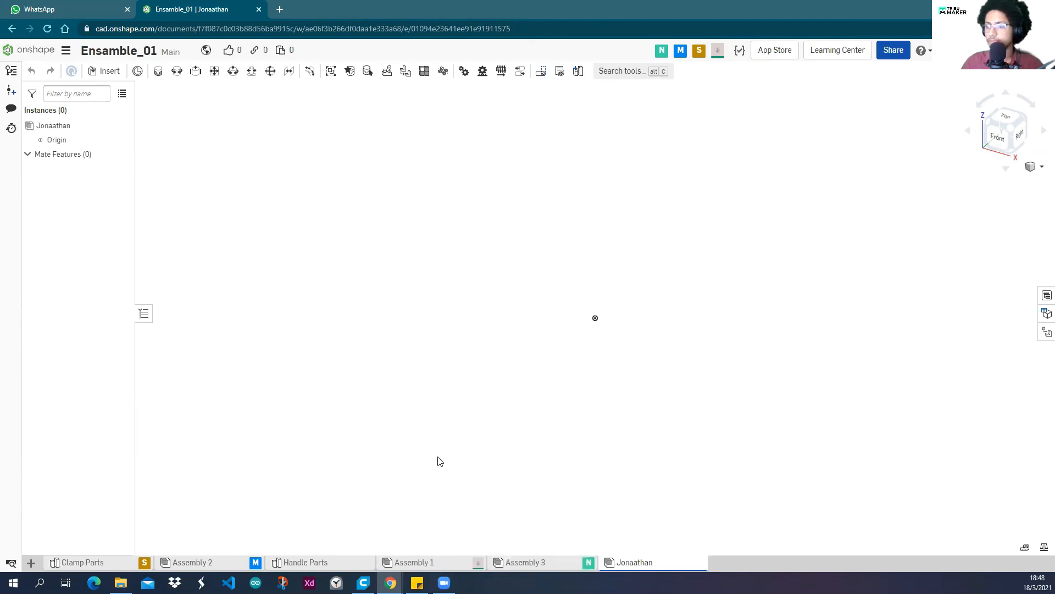
In Assembly 1, delete the Slider 2 mate and move the handle assembly up, clear of the sliding clamp.
{"action": "mouse_move", "coordinate": [523, 568]}
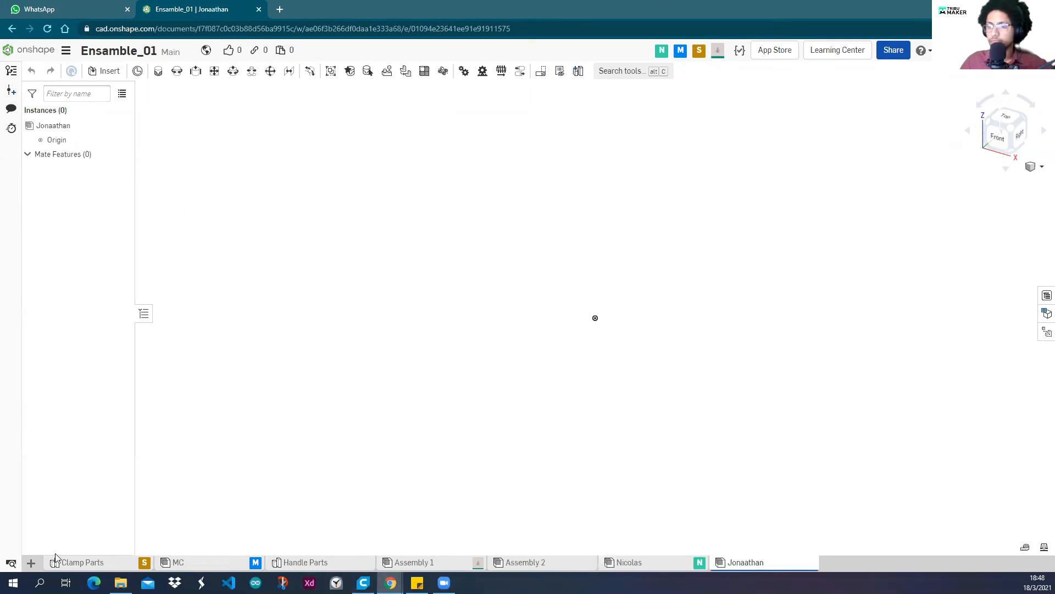
{"action": "left_click", "coordinate": [418, 562]}
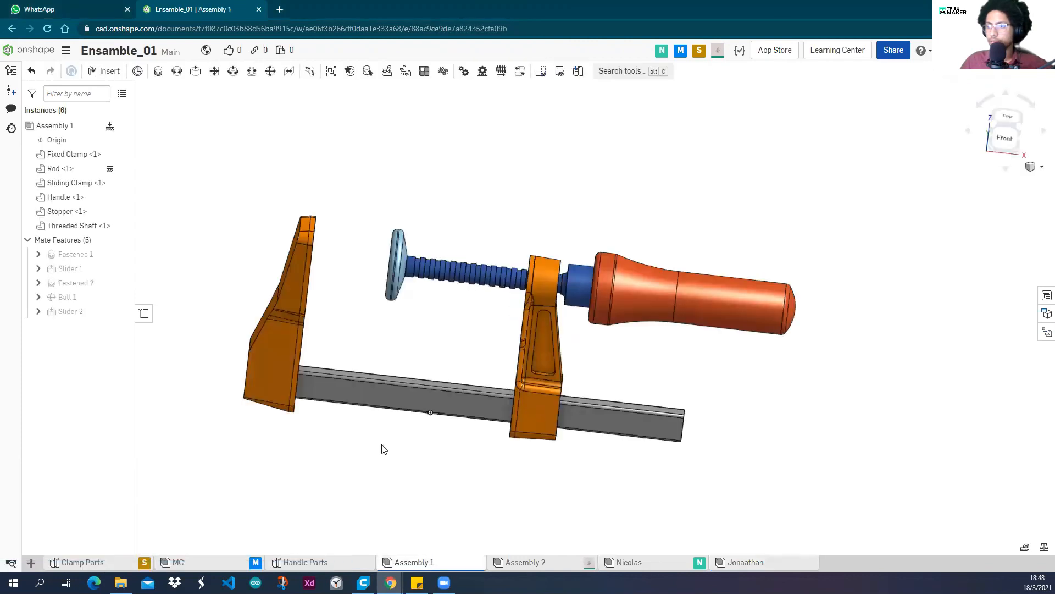
{"action": "right_click_drag", "start_coordinate": [490, 307], "coordinate": [426, 310]}
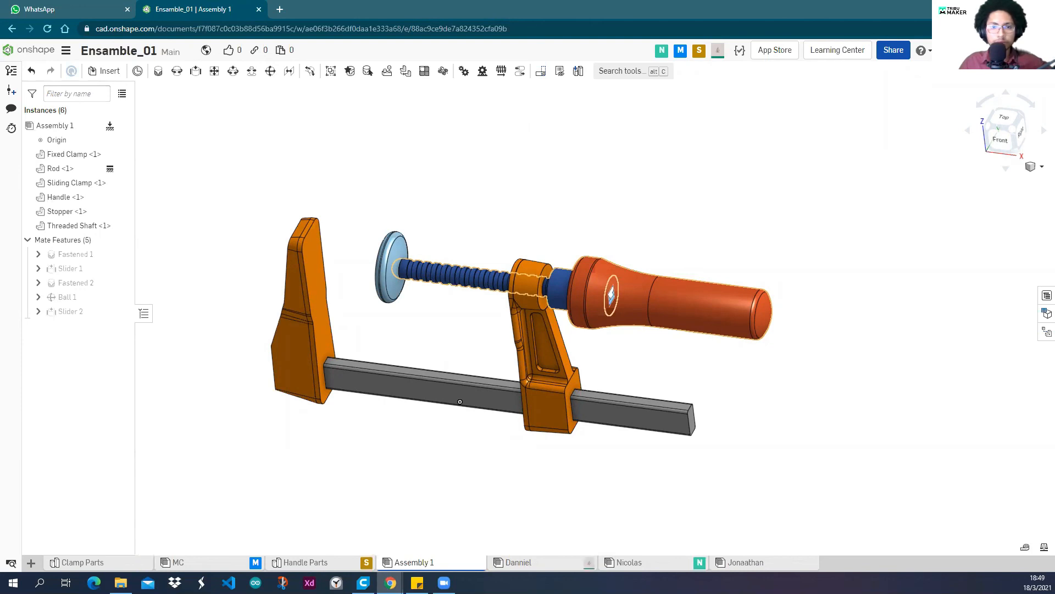
{"action": "mouse_move", "coordinate": [369, 296]}
{"action": "right_mouse_down"}
{"action": "mouse_move", "coordinate": [403, 303]}
{"action": "mouse_move", "coordinate": [406, 315]}
{"action": "mouse_move", "coordinate": [380, 301]}
{"action": "right_mouse_up"}
{"action": "mouse_move", "coordinate": [566, 299]}
{"action": "left_mouse_down"}
{"action": "mouse_move", "coordinate": [583, 256]}
{"action": "mouse_move", "coordinate": [577, 203]}
{"action": "mouse_move", "coordinate": [522, 232]}
{"action": "mouse_move", "coordinate": [578, 277]}
{"action": "mouse_move", "coordinate": [563, 278]}
{"action": "left_mouse_up"}
{"action": "right_click", "coordinate": [71, 312]}
{"action": "left_click", "coordinate": [90, 455]}
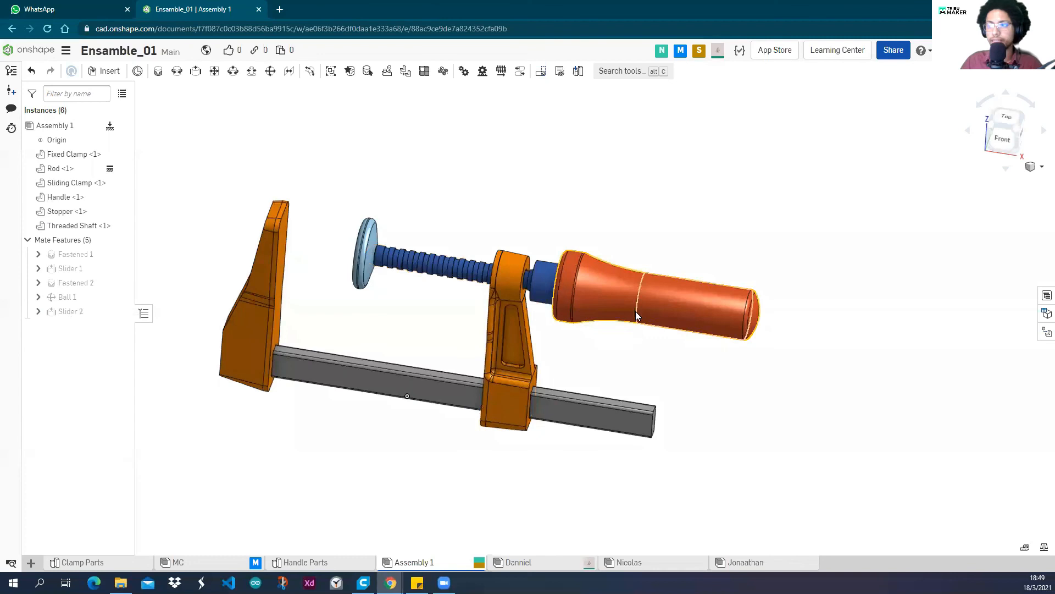
{"action": "left_click_drag", "start_coordinate": [596, 284], "coordinate": [622, 187]}
{"action": "right_click_drag", "start_coordinate": [341, 244], "coordinate": [371, 274]}
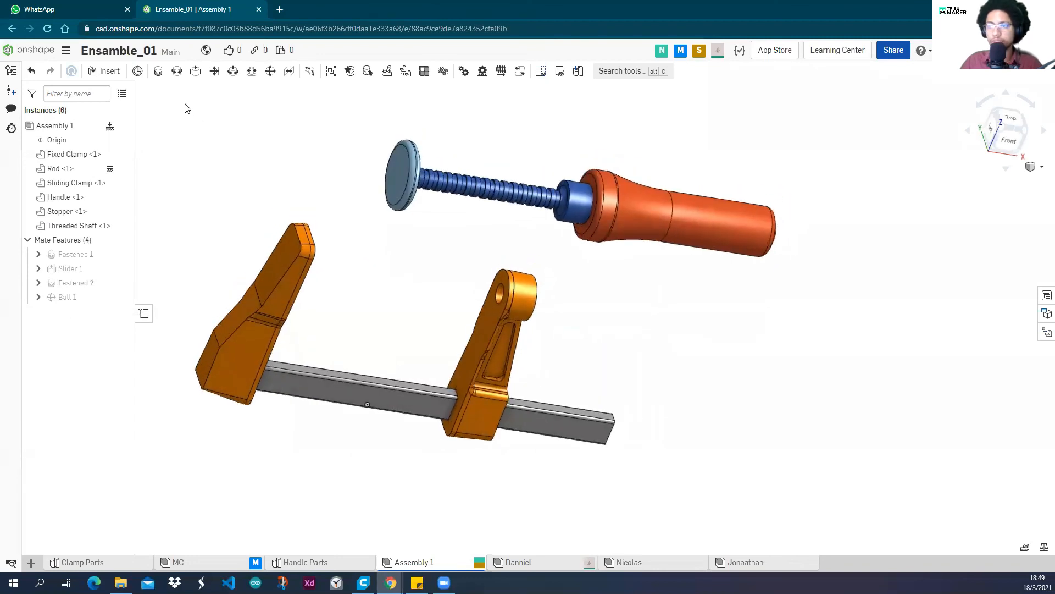
Start a Cylindrical mate between the end face of the threaded shaft's collar and the hole in the sliding clamp.
{"action": "left_click", "coordinate": [234, 72]}
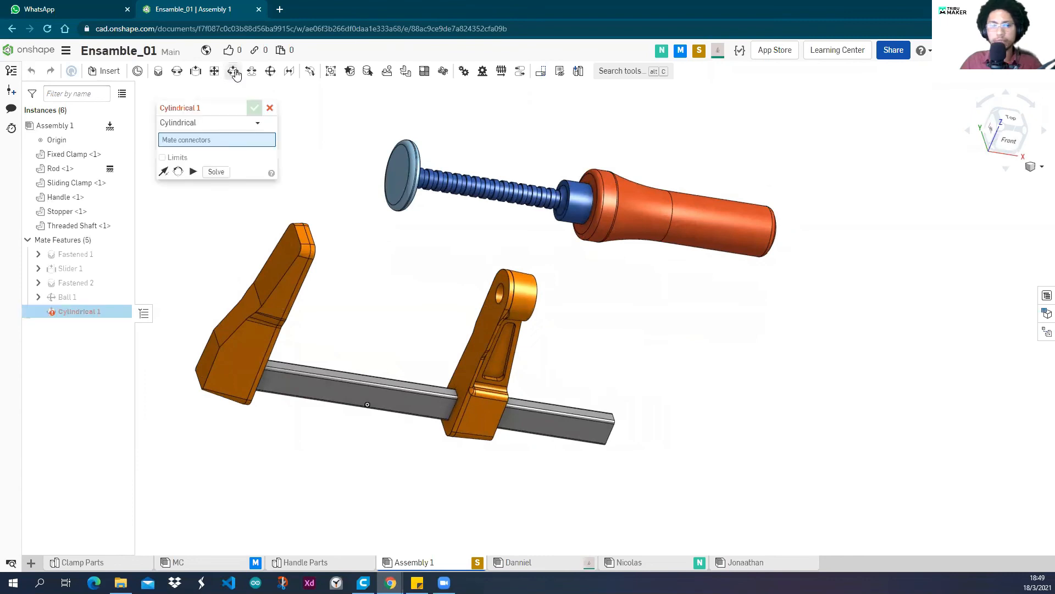
{"action": "scroll", "coordinate": [578, 212], "scroll_direction": "up", "scroll_amount": 4}
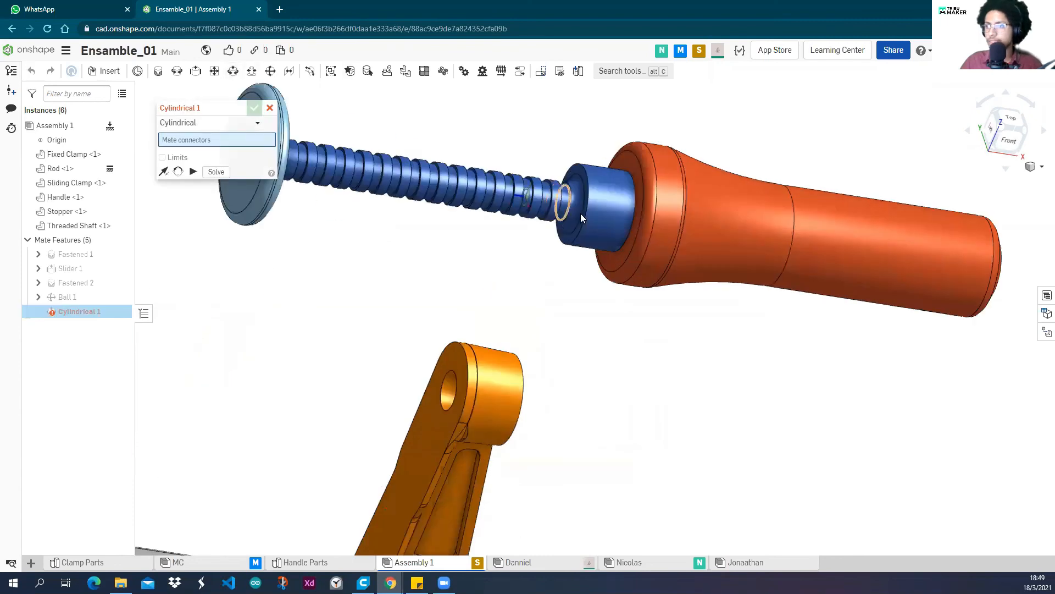
{"action": "left_click", "coordinate": [574, 203]}
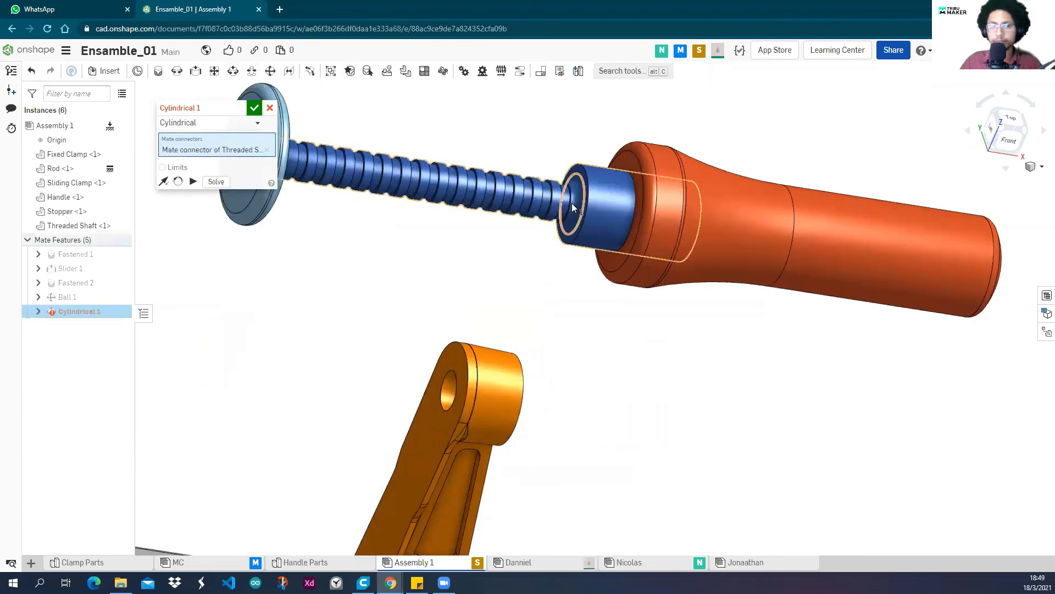
{"action": "scroll", "coordinate": [571, 202], "scroll_direction": "down", "scroll_amount": 4}
{"action": "scroll", "coordinate": [550, 261], "scroll_direction": "up", "scroll_amount": 3}
{"action": "right_click_drag", "start_coordinate": [586, 277], "coordinate": [541, 276]}
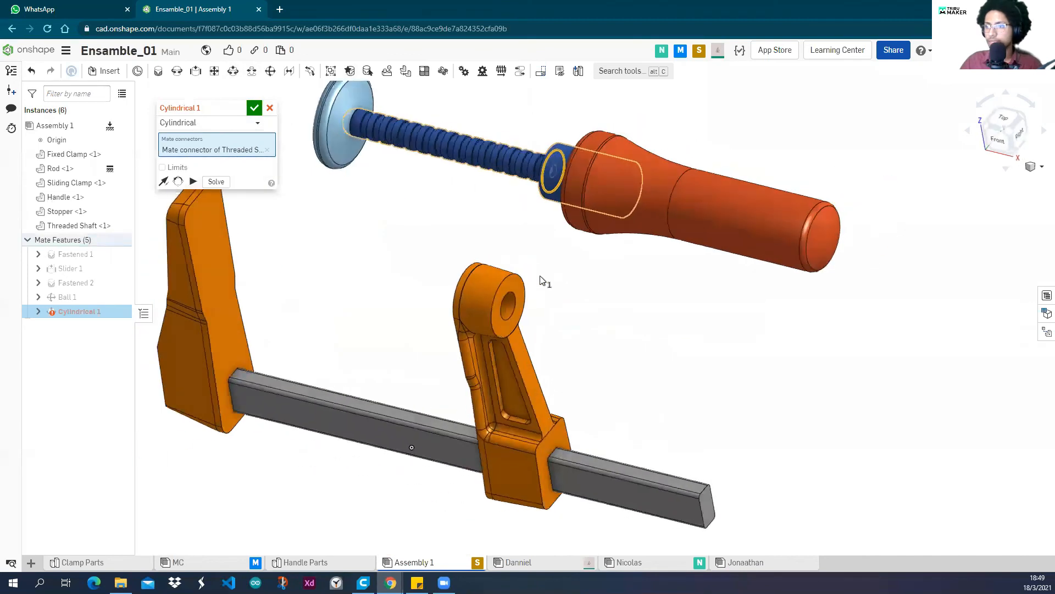
{"action": "left_click", "coordinate": [509, 309]}
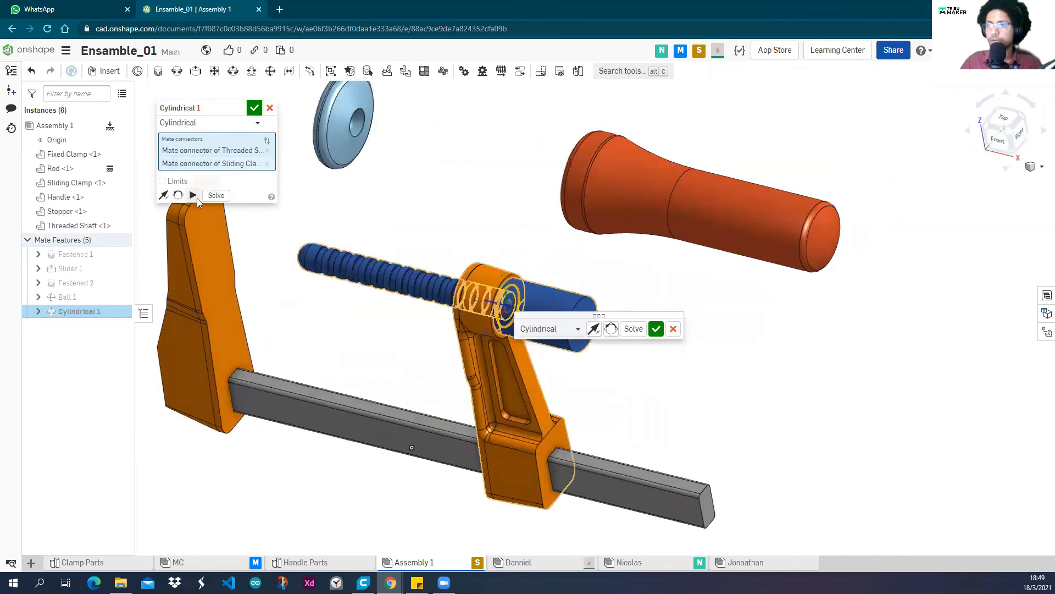
Limit the Cylindrical mate's Z travel to a minimum of -3 in and a maximum of 0 in, preview the motion and accept the mate.
{"action": "left_click", "coordinate": [164, 182]}
{"action": "left_click", "coordinate": [244, 195]}
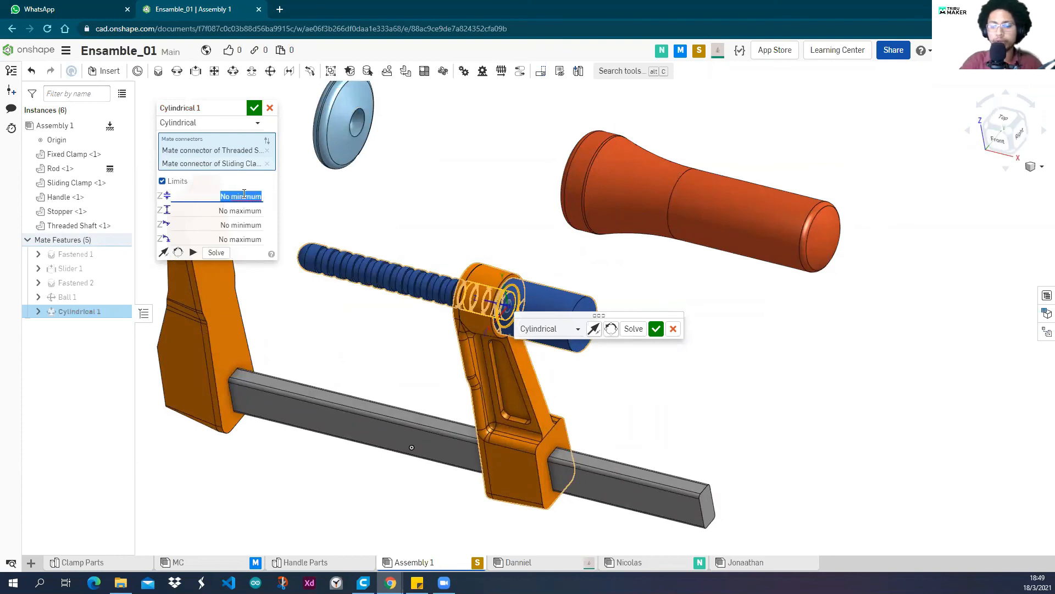
{"action": "key", "text": "BackSpace"}
{"action": "type", "text": "-3"}
{"action": "left_click", "coordinate": [244, 211]}
{"action": "type", "text": "0"}
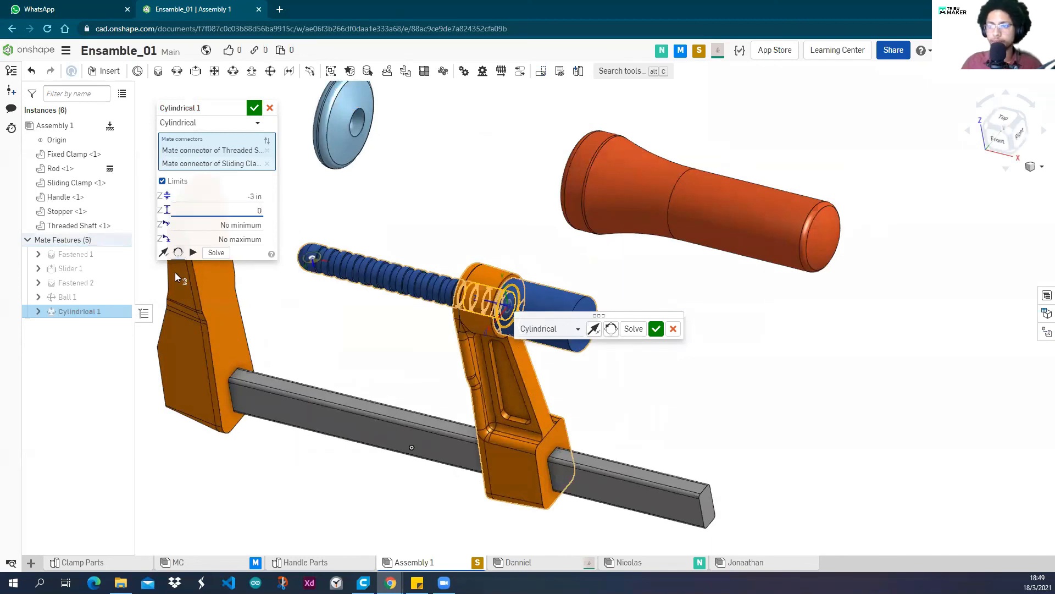
{"action": "left_click", "coordinate": [193, 252]}
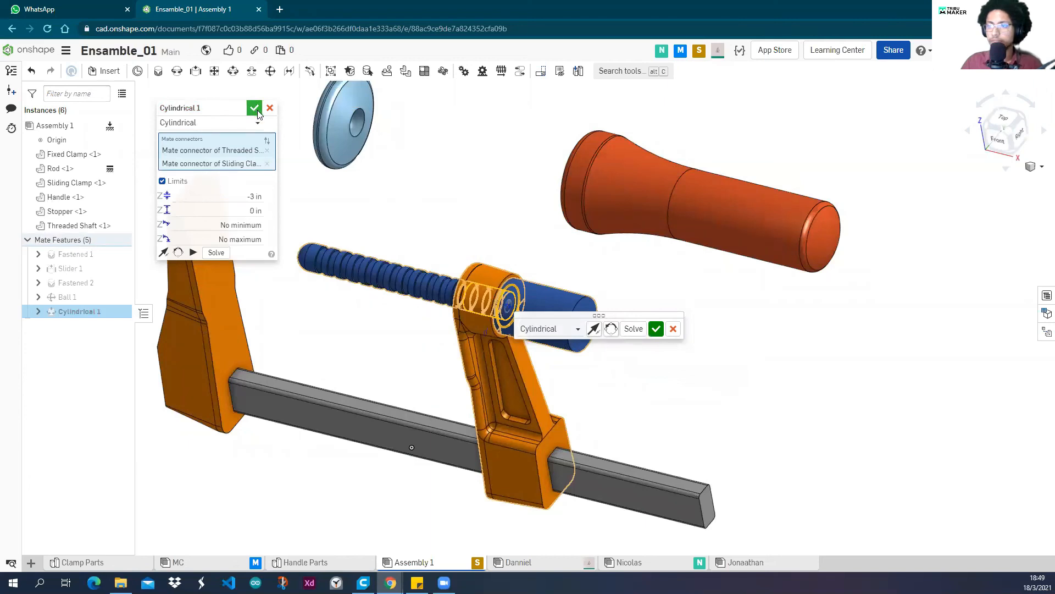
{"action": "left_click", "coordinate": [258, 111]}
Test the limited Cylindrical mate by sliding the clamp along the rod toward the fixed clamp and back.
{"action": "right_click_drag", "start_coordinate": [487, 222], "coordinate": [562, 223]}
{"action": "left_click_drag", "start_coordinate": [416, 423], "coordinate": [265, 395]}
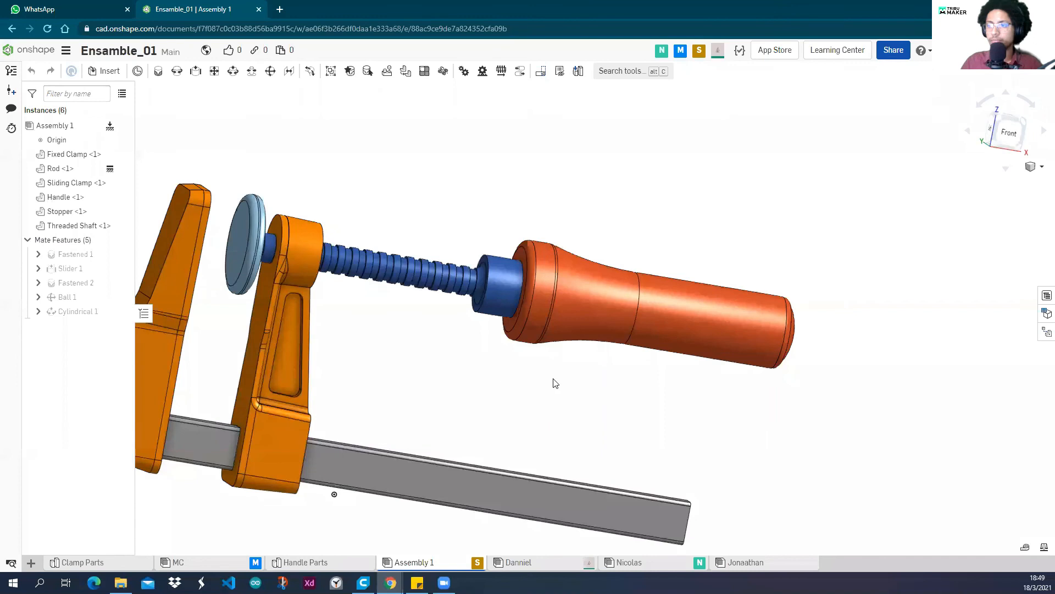
{"action": "scroll", "coordinate": [555, 383], "scroll_direction": "down", "scroll_amount": 5}
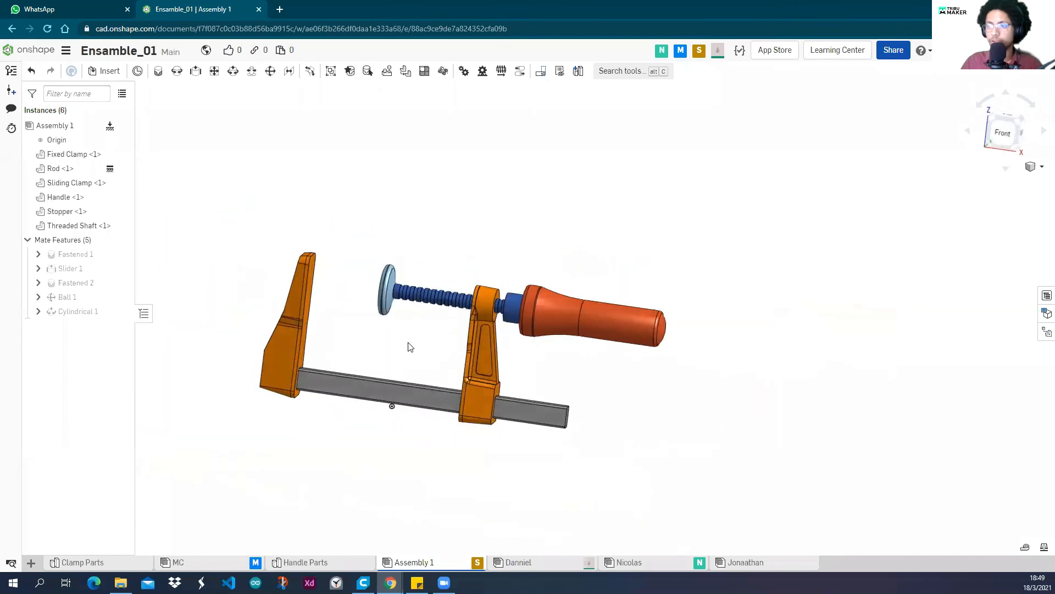
{"action": "middle_click_drag", "start_coordinate": [408, 343], "coordinate": [431, 309]}
{"action": "right_click_drag", "start_coordinate": [432, 309], "coordinate": [402, 279]}
{"action": "middle_click_drag", "start_coordinate": [403, 280], "coordinate": [417, 291]}
{"action": "scroll", "coordinate": [419, 299], "scroll_direction": "up", "scroll_amount": 2}
{"action": "right_click_drag", "start_coordinate": [416, 296], "coordinate": [426, 306]}
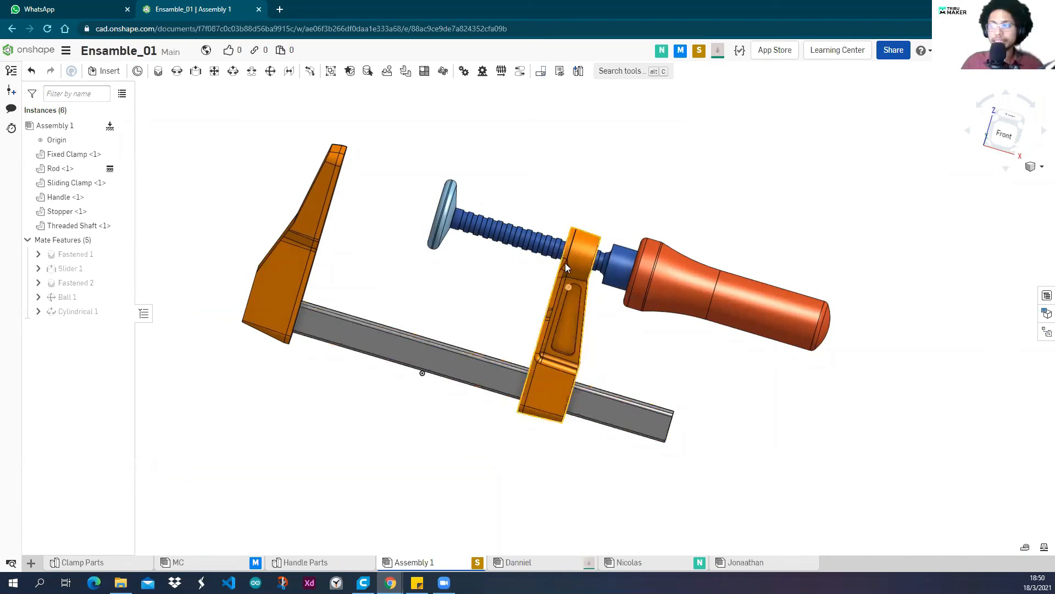
{"action": "left_click_drag", "start_coordinate": [566, 324], "coordinate": [347, 270]}
{"action": "left_click_drag", "start_coordinate": [515, 316], "coordinate": [589, 338]}
Slide the clamp partway along the threaded shaft and examine its travel between the stopper and the shaft's collar.
{"action": "scroll", "coordinate": [604, 270], "scroll_direction": "up", "scroll_amount": 3}
{"action": "scroll", "coordinate": [632, 226], "scroll_direction": "up", "scroll_amount": 2}
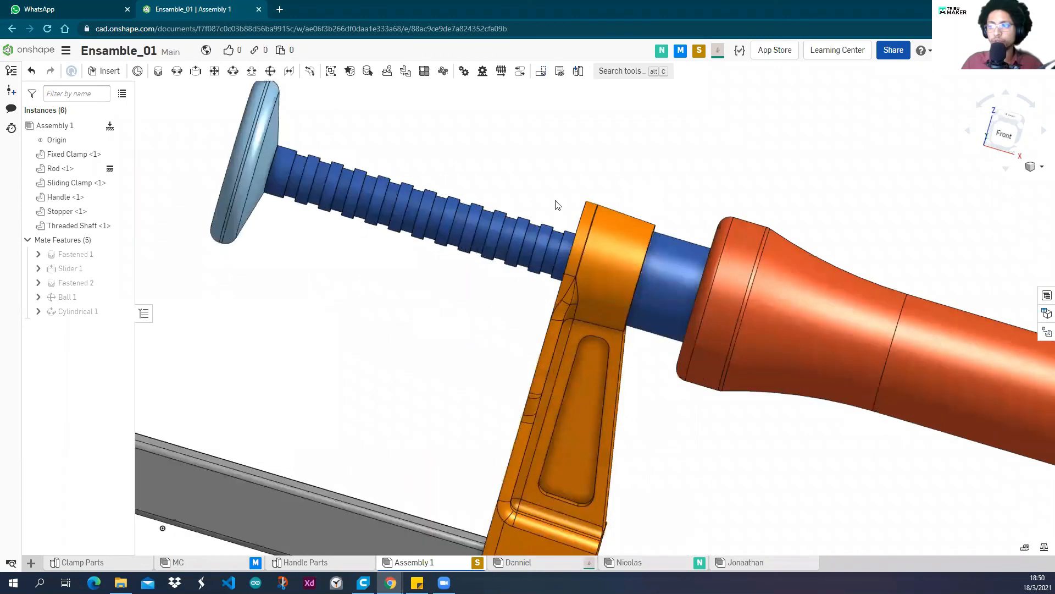
{"action": "scroll", "coordinate": [495, 193], "scroll_direction": "down", "scroll_amount": 2}
{"action": "scroll", "coordinate": [495, 193], "scroll_direction": "up", "scroll_amount": 1}
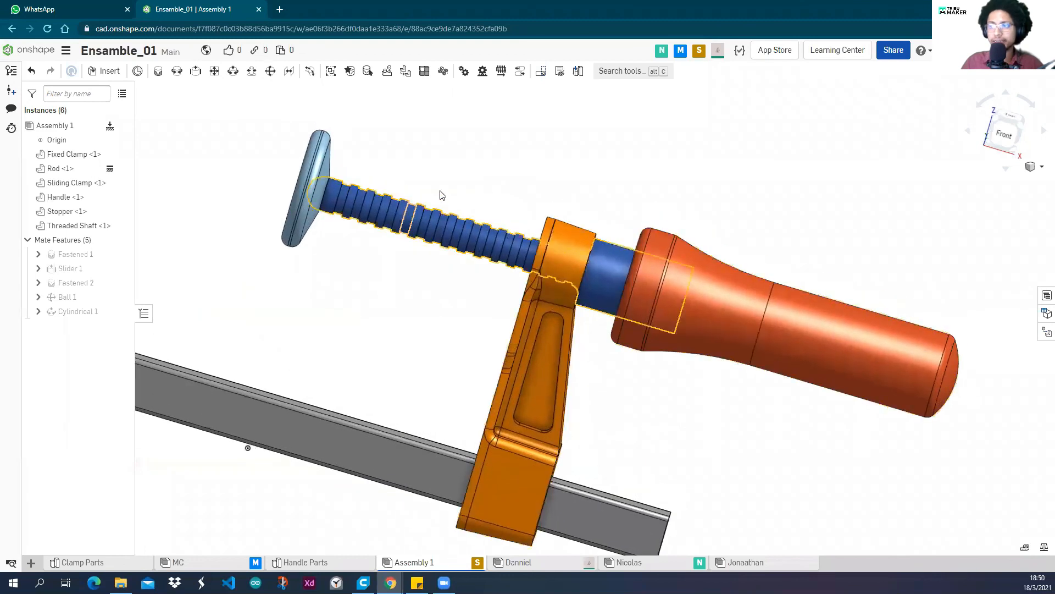
{"action": "left_click_drag", "start_coordinate": [525, 450], "coordinate": [450, 417]}
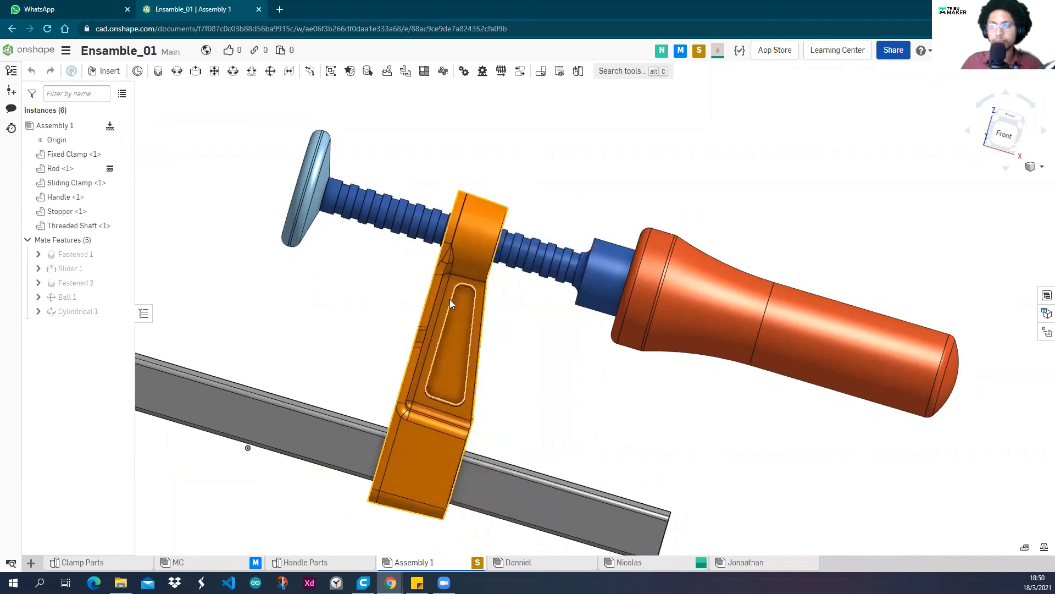
{"action": "scroll", "coordinate": [377, 302], "scroll_direction": "down", "scroll_amount": 2}
{"action": "scroll", "coordinate": [363, 305], "scroll_direction": "down", "scroll_amount": 3}
{"action": "scroll", "coordinate": [363, 304], "scroll_direction": "down", "scroll_amount": 2}
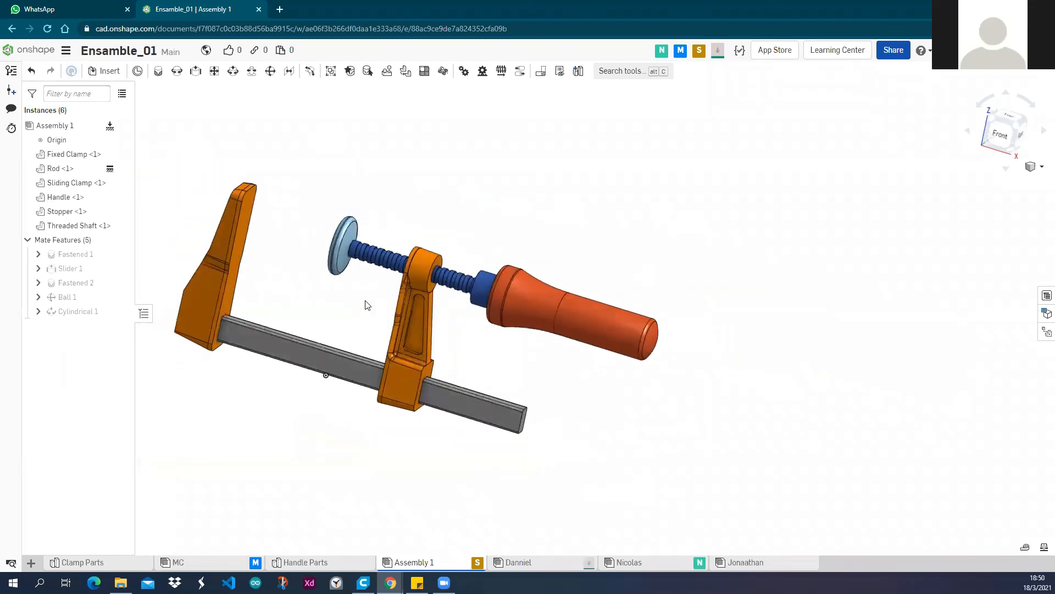
{"action": "right_click_drag", "start_coordinate": [391, 299], "coordinate": [434, 309]}
{"action": "scroll", "coordinate": [382, 305], "scroll_direction": "up", "scroll_amount": 1}
{"action": "scroll", "coordinate": [395, 298], "scroll_direction": "up", "scroll_amount": 1}
{"action": "scroll", "coordinate": [437, 328], "scroll_direction": "up", "scroll_amount": 2}
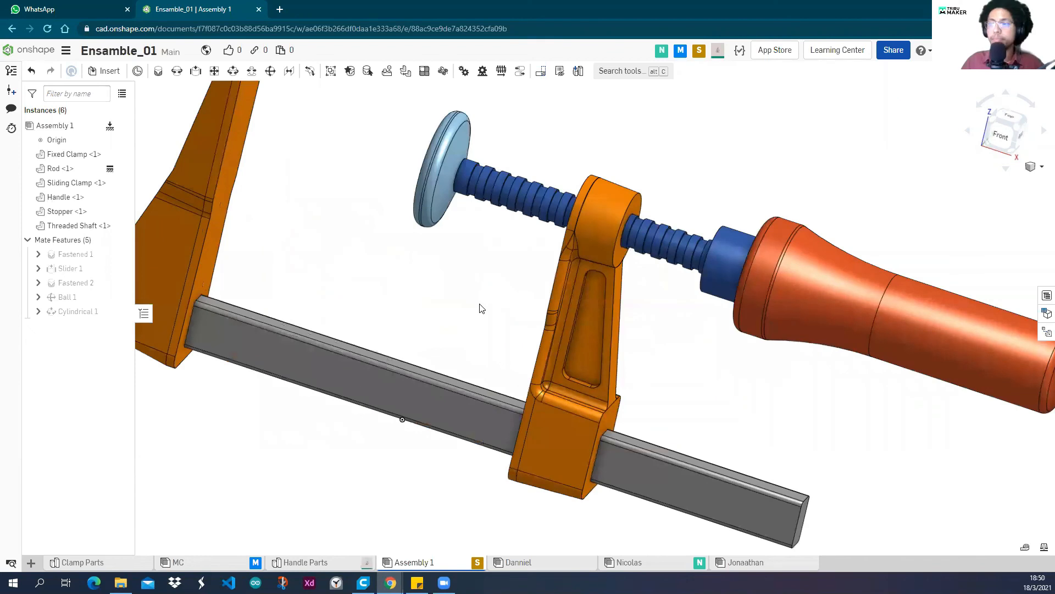
{"action": "scroll", "coordinate": [473, 303], "scroll_direction": "down", "scroll_amount": 3}
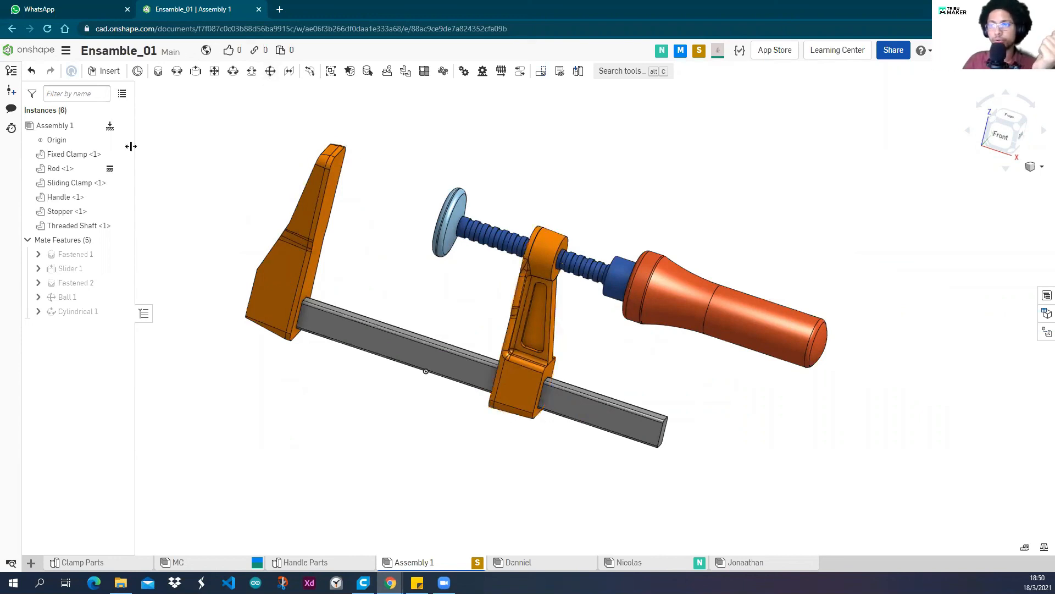
Edit the Cylindrical 1 mate and set its minimum Z distance limit to 0 in.
{"action": "right_click", "coordinate": [82, 311]}
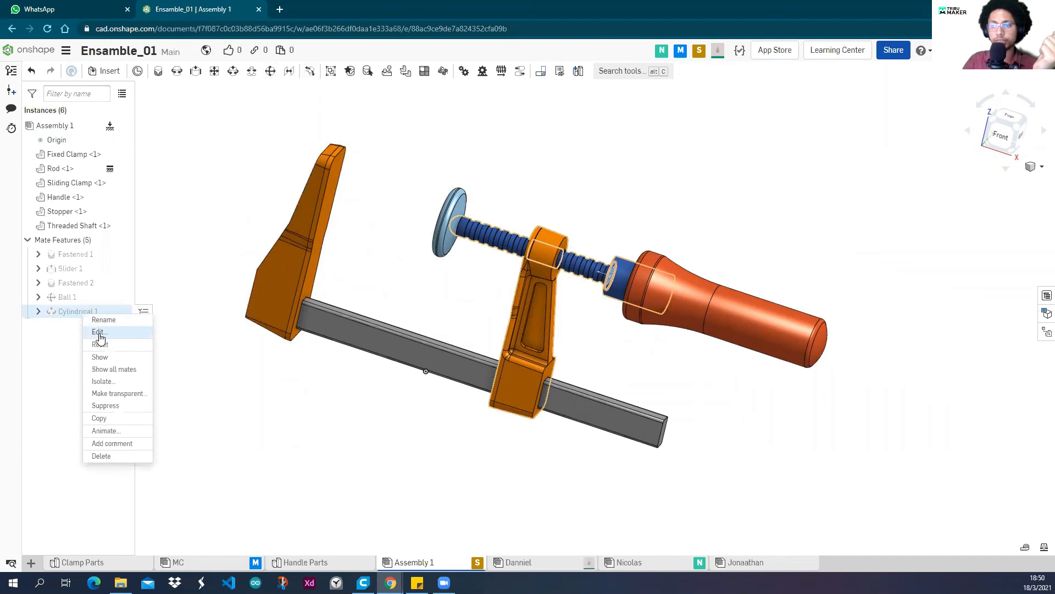
{"action": "left_click", "coordinate": [99, 332]}
{"action": "left_click", "coordinate": [259, 198]}
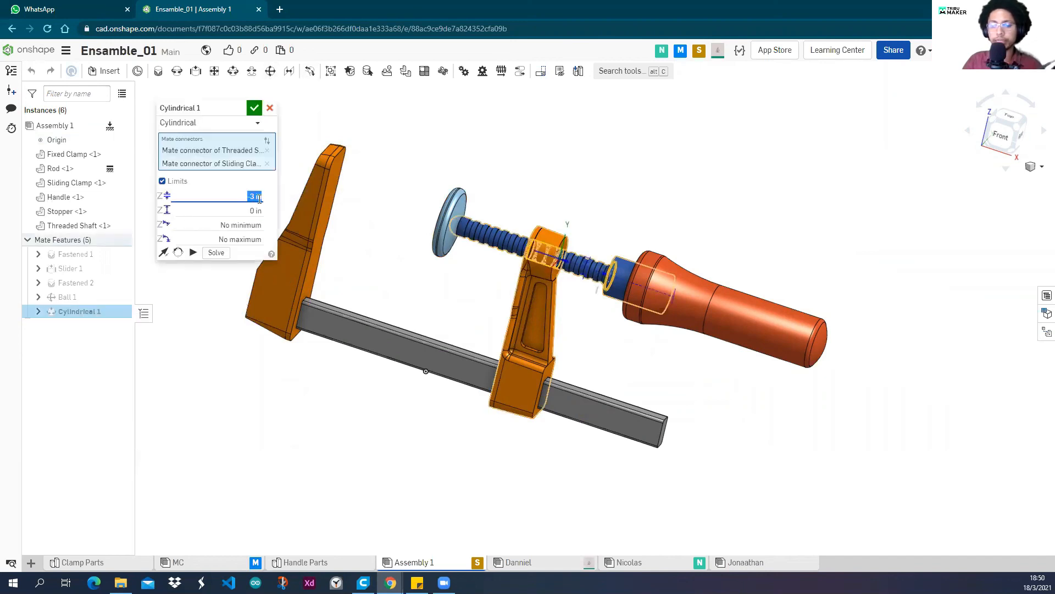
{"action": "type", "text": "0"}
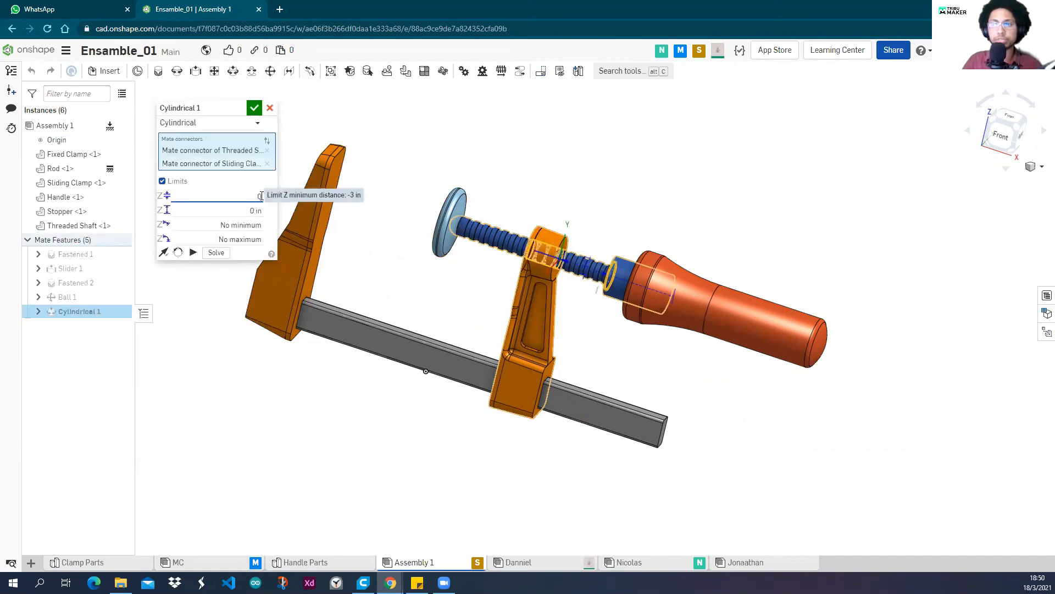
{"action": "left_click", "coordinate": [254, 109]}
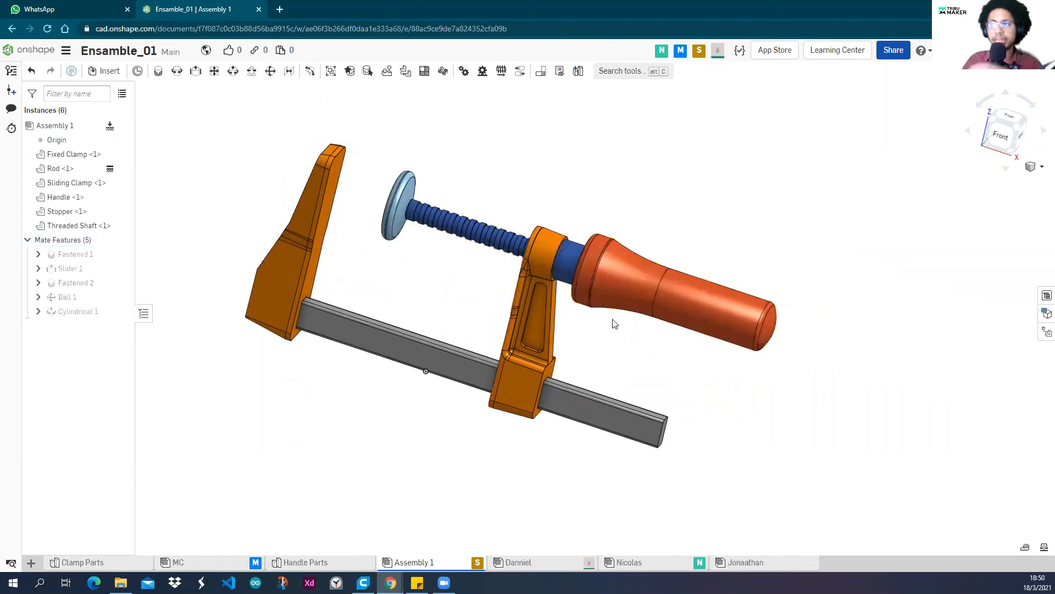
Test the zero-travel Cylindrical mate by moving the handle assembly toward the fixed clamp.
{"action": "scroll", "coordinate": [521, 296], "scroll_direction": "down", "scroll_amount": 5}
{"action": "right_click_drag", "start_coordinate": [521, 296], "coordinate": [572, 292]}
{"action": "scroll", "coordinate": [572, 291], "scroll_direction": "up", "scroll_amount": 5}
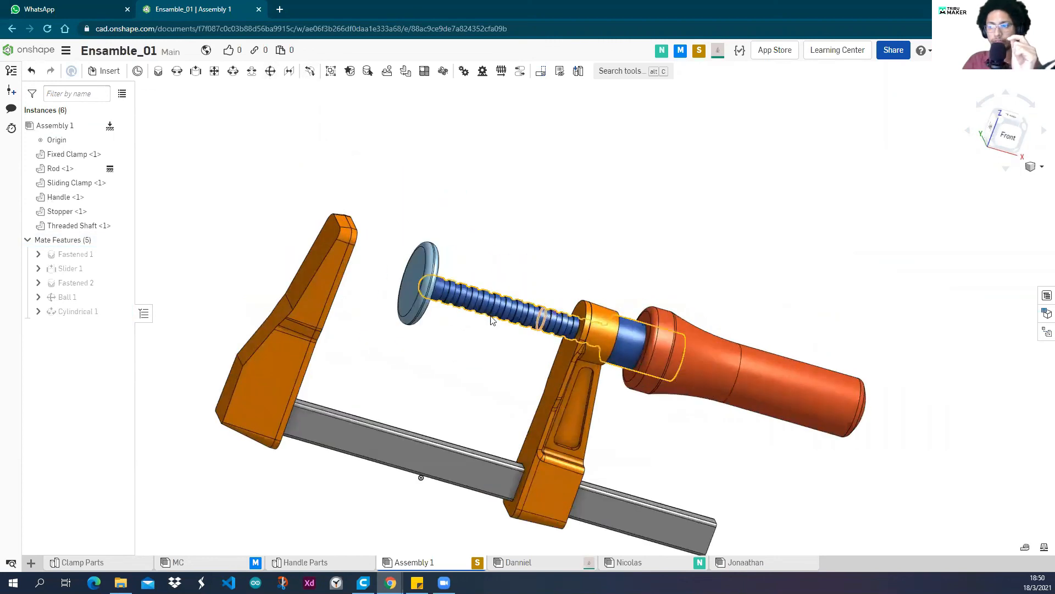
{"action": "scroll", "coordinate": [637, 242], "scroll_direction": "down", "scroll_amount": 4}
{"action": "right_click_drag", "start_coordinate": [579, 250], "coordinate": [572, 251]}
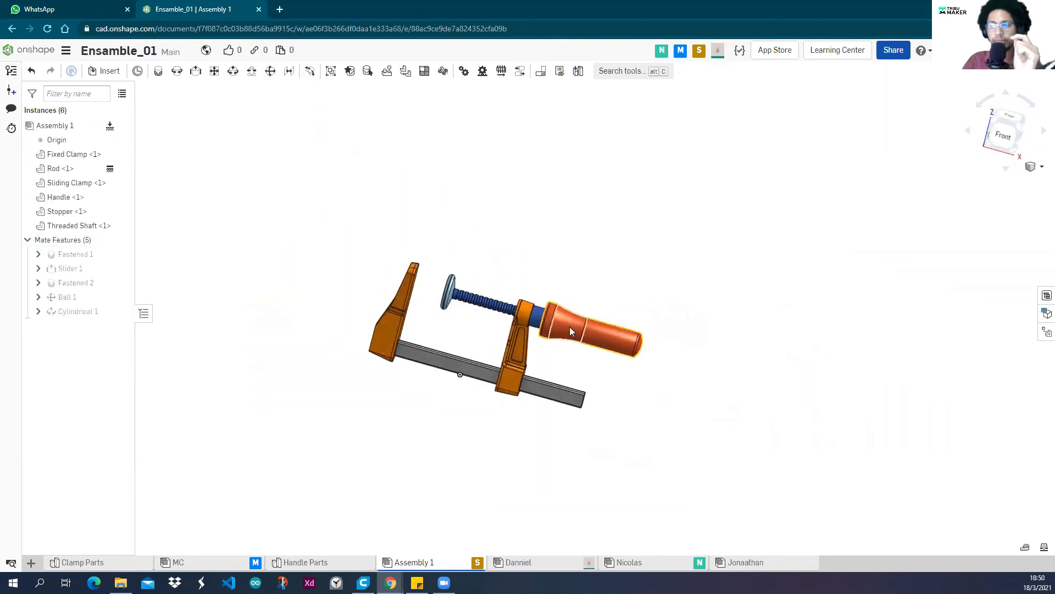
{"action": "left_click_drag", "start_coordinate": [562, 327], "coordinate": [328, 231]}
{"action": "left_click_drag", "start_coordinate": [233, 200], "coordinate": [22, 324]}
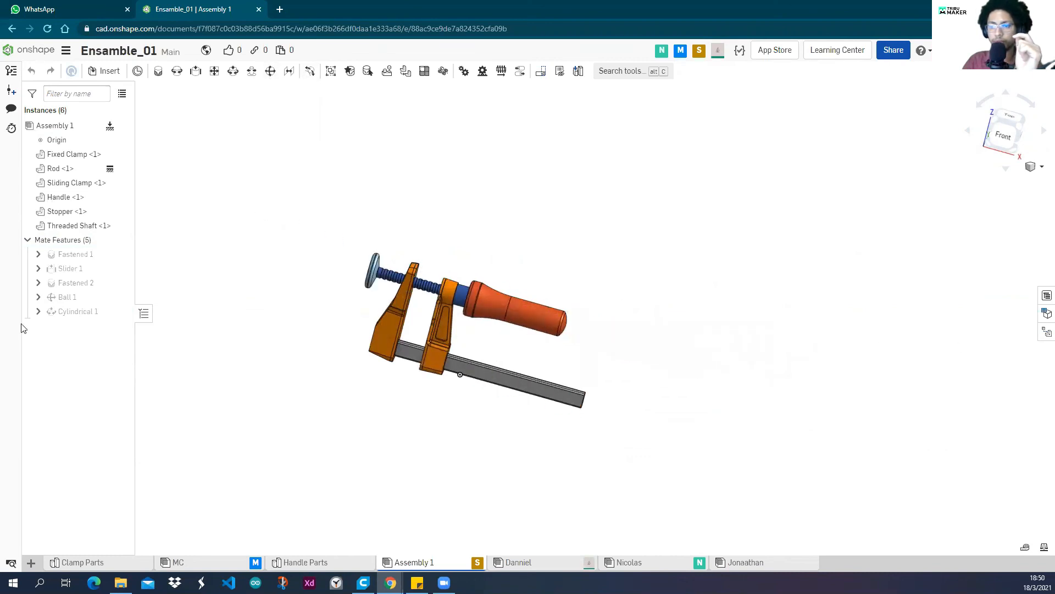
Edit the Cylindrical 1 mate and set its minimum Z distance limit to -3 in.
{"action": "right_click", "coordinate": [60, 313]}
{"action": "left_click", "coordinate": [74, 333]}
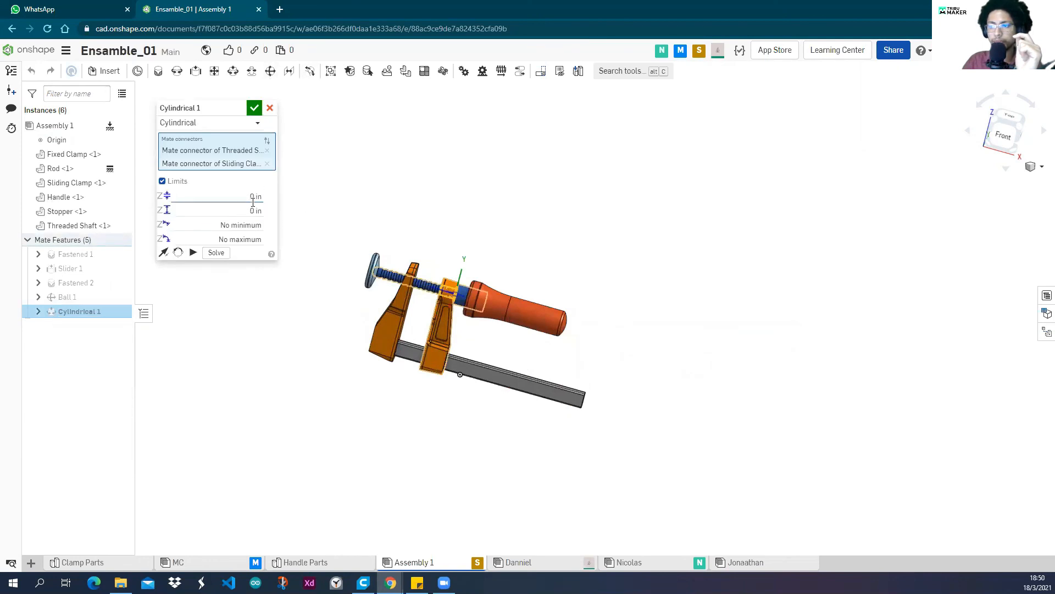
{"action": "scroll", "coordinate": [283, 182], "scroll_direction": "up", "scroll_amount": 3}
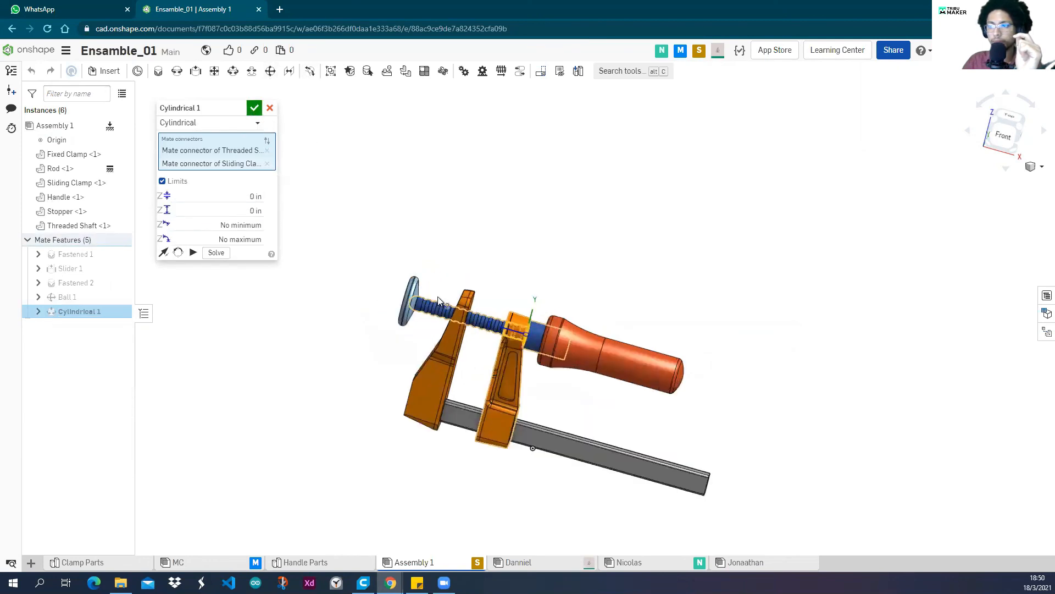
{"action": "scroll", "coordinate": [467, 291], "scroll_direction": "up", "scroll_amount": 3}
{"action": "scroll", "coordinate": [440, 258], "scroll_direction": "down", "scroll_amount": 2}
{"action": "left_click", "coordinate": [256, 193]}
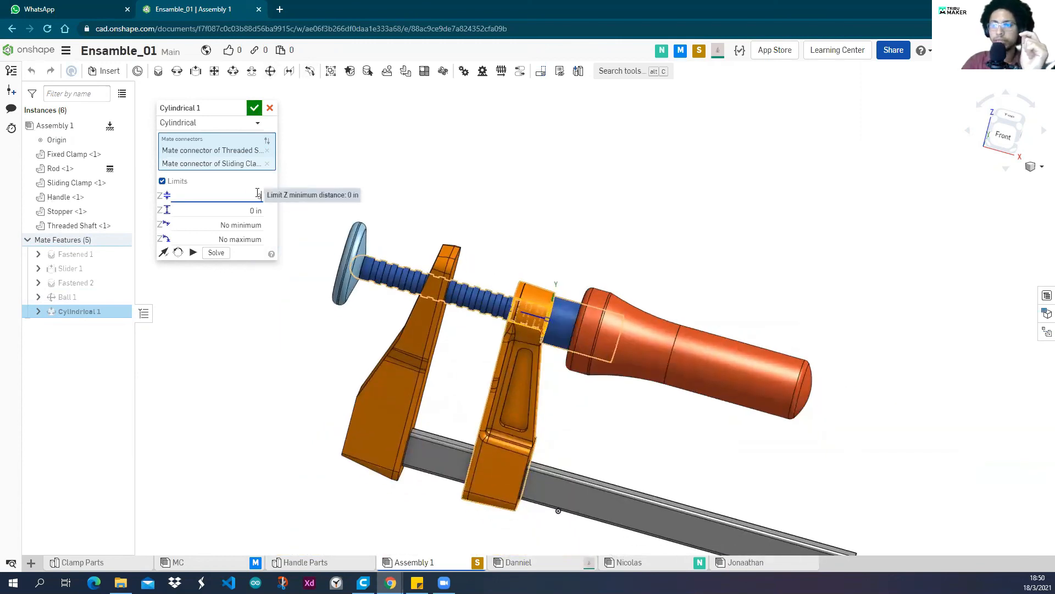
{"action": "type", "text": "-3"}
{"action": "left_click", "coordinate": [255, 108]}
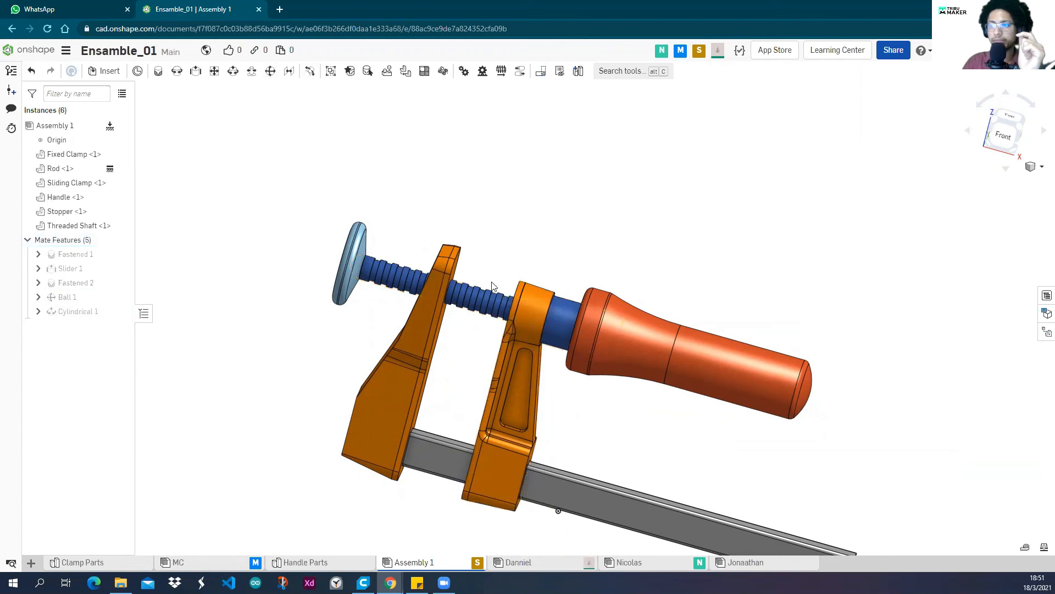
Test the new travel limit by pulling the handle assembly away from the fixed clamp and pushing it back.
{"action": "scroll", "coordinate": [576, 304], "scroll_direction": "down", "scroll_amount": 3}
{"action": "left_click_drag", "start_coordinate": [497, 283], "coordinate": [765, 393]}
{"action": "scroll", "coordinate": [666, 358], "scroll_direction": "up", "scroll_amount": 5}
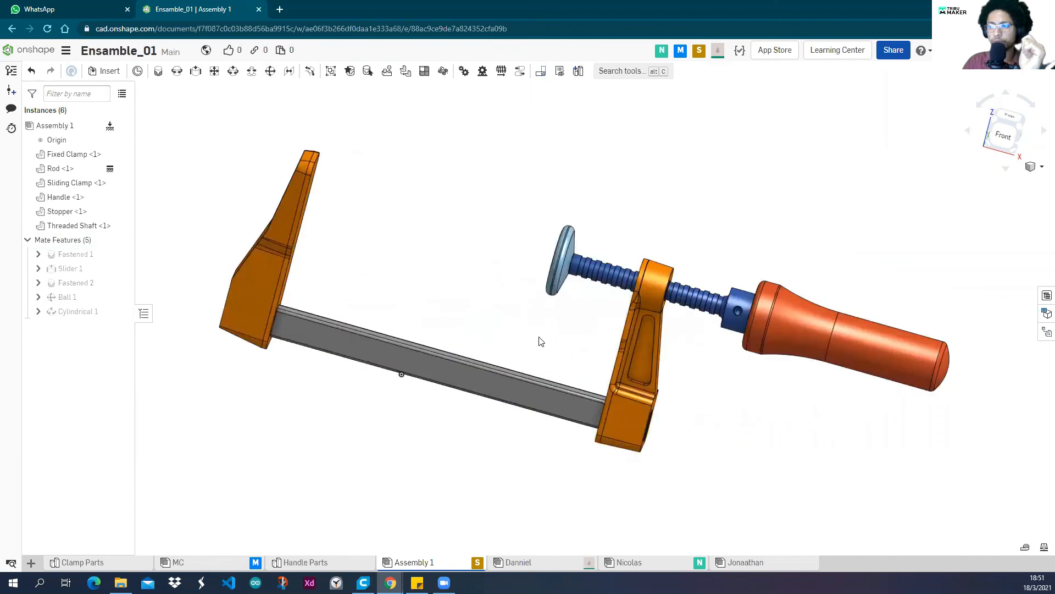
{"action": "left_click_drag", "start_coordinate": [796, 326], "coordinate": [352, 253]}
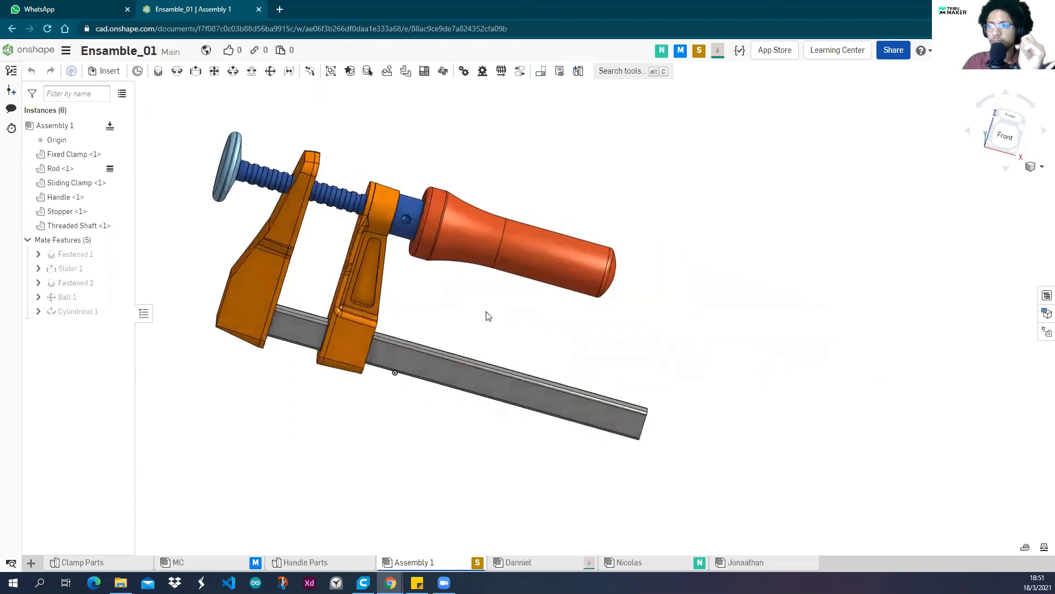
Slide the sliding clamp back and forth along the rod, leaving it about midway on the threaded shaft.
{"action": "scroll", "coordinate": [434, 307], "scroll_direction": "down", "scroll_amount": 5}
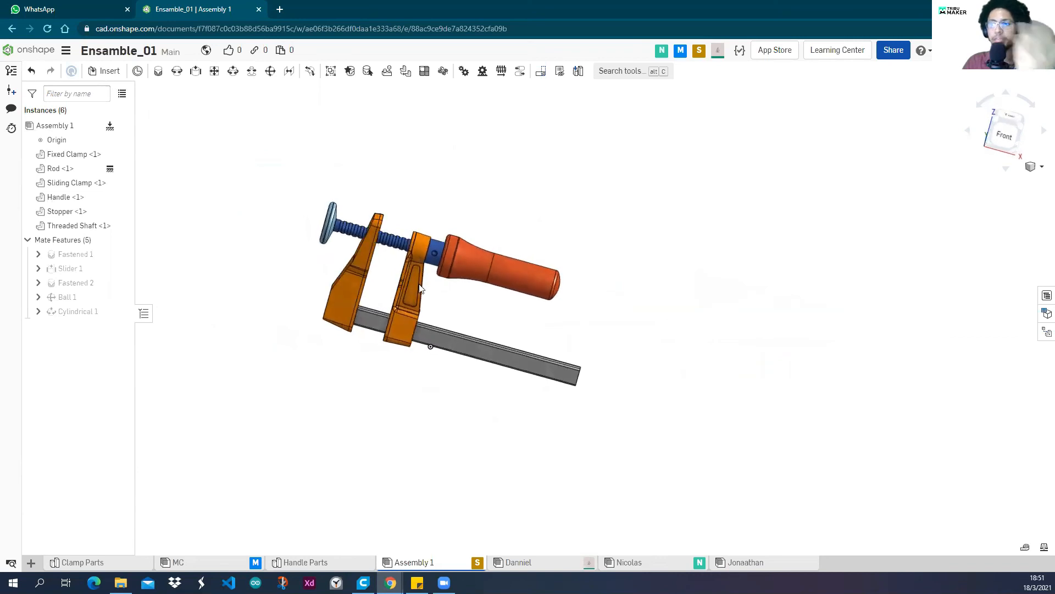
{"action": "left_click_drag", "start_coordinate": [429, 292], "coordinate": [380, 281]}
{"action": "left_click_drag", "start_coordinate": [450, 310], "coordinate": [500, 322]}
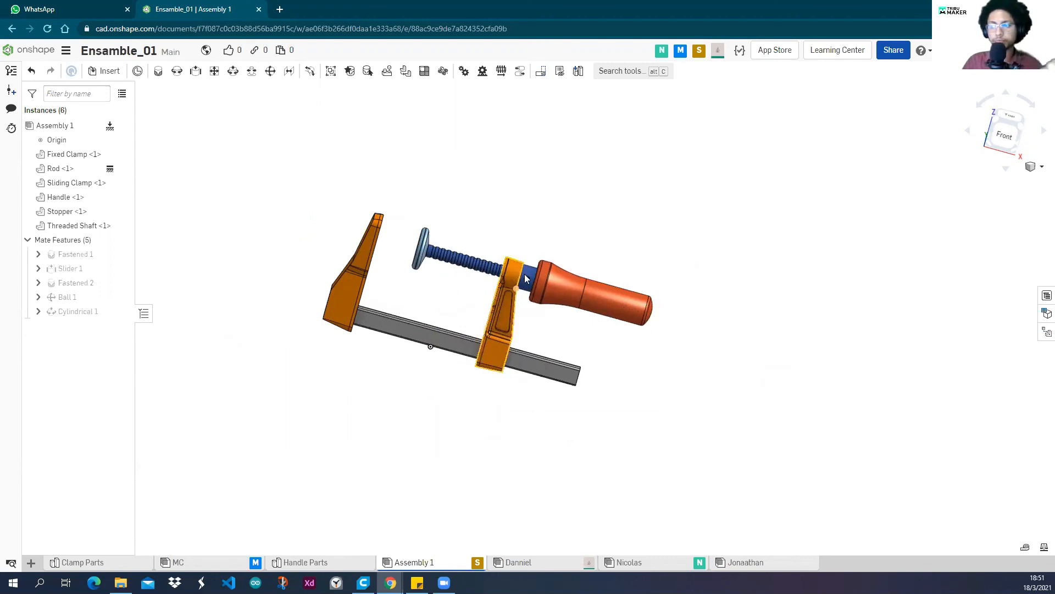
{"action": "left_click_drag", "start_coordinate": [504, 319], "coordinate": [466, 307]}
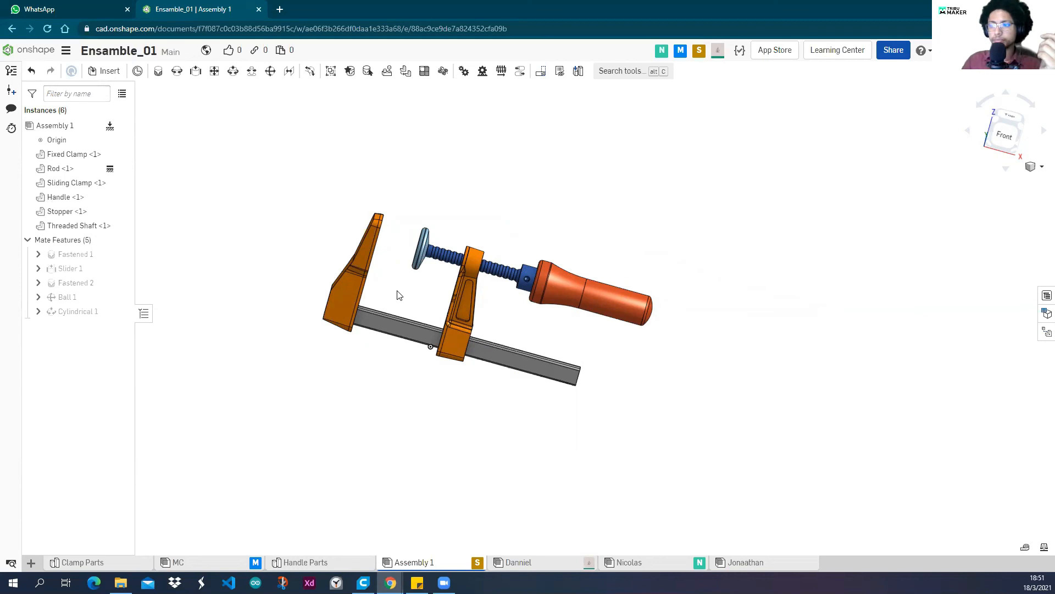
Examine the stopper, threaded shaft and both clamps of the assembly up close and from several angles.
{"action": "scroll", "coordinate": [449, 217], "scroll_direction": "up", "scroll_amount": 5}
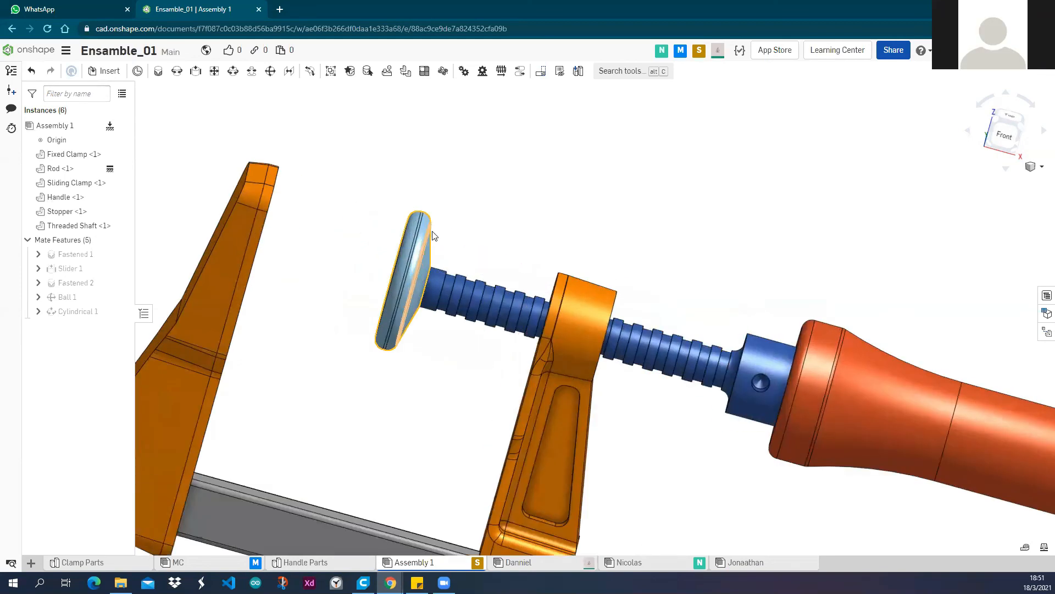
{"action": "scroll", "coordinate": [449, 217], "scroll_direction": "down", "scroll_amount": 3}
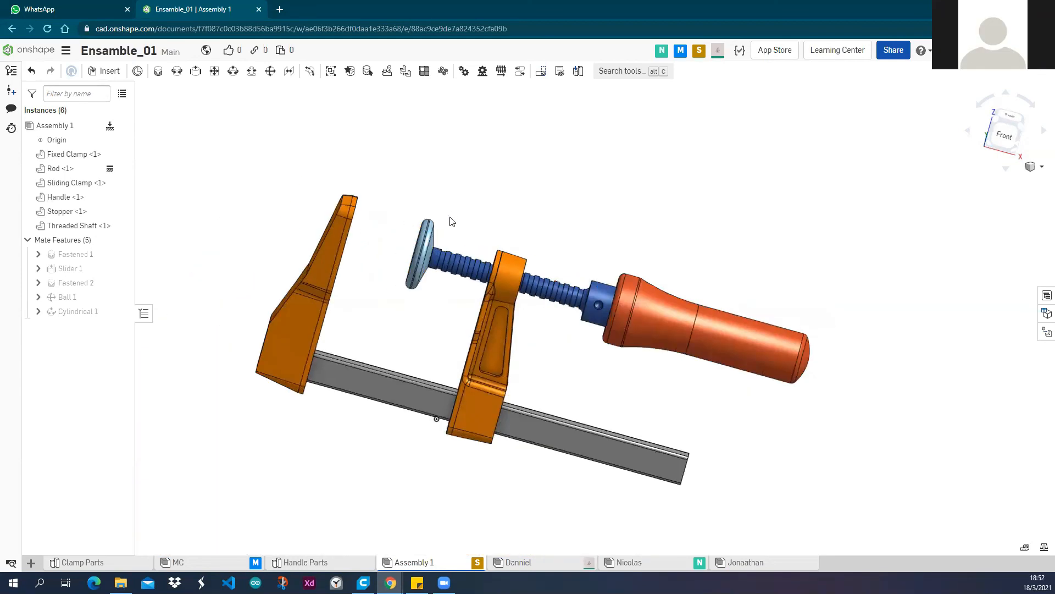
{"action": "scroll", "coordinate": [454, 219], "scroll_direction": "up", "scroll_amount": 1}
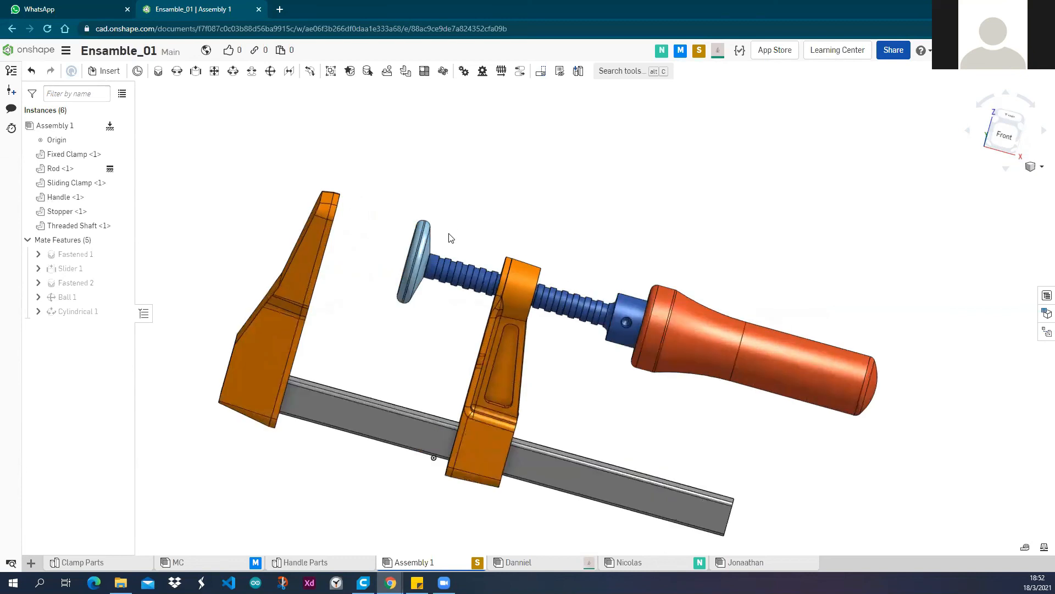
{"action": "mouse_move", "coordinate": [449, 235]}
{"action": "right_mouse_down"}
{"action": "mouse_move", "coordinate": [447, 210]}
{"action": "mouse_move", "coordinate": [452, 228]}
{"action": "mouse_move", "coordinate": [441, 241]}
{"action": "right_mouse_up"}
{"action": "middle_click_drag", "start_coordinate": [441, 242], "coordinate": [436, 225]}
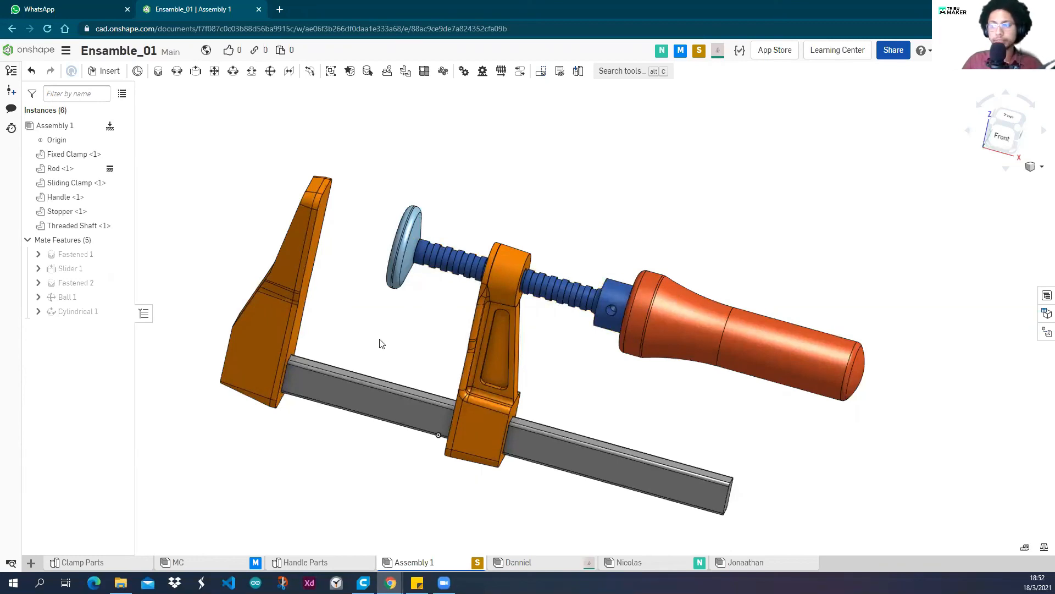
{"action": "right_click_drag", "start_coordinate": [387, 337], "coordinate": [400, 292]}
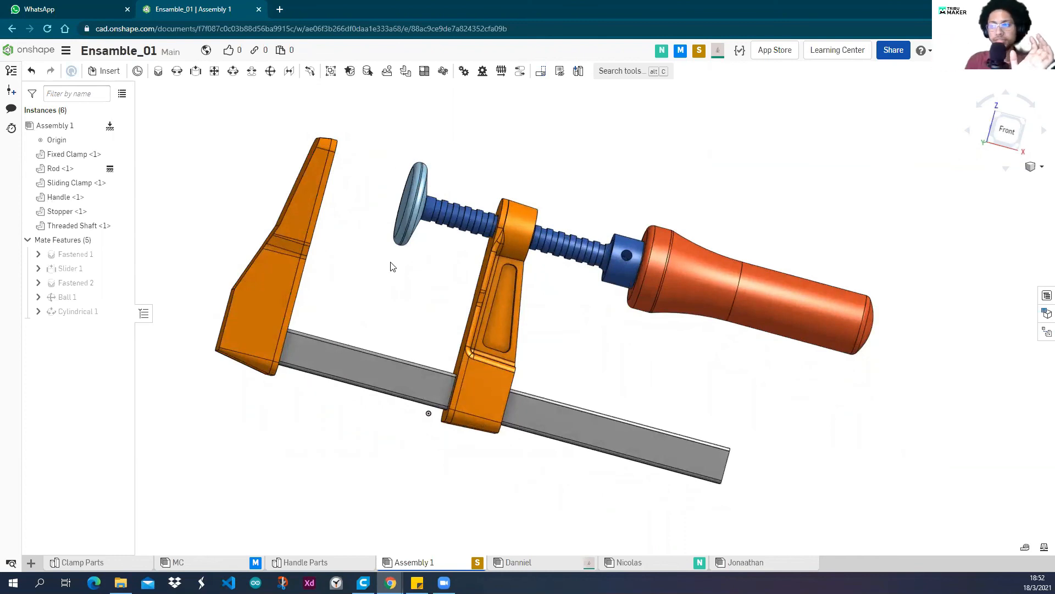
{"action": "right_click_drag", "start_coordinate": [440, 345], "coordinate": [390, 286]}
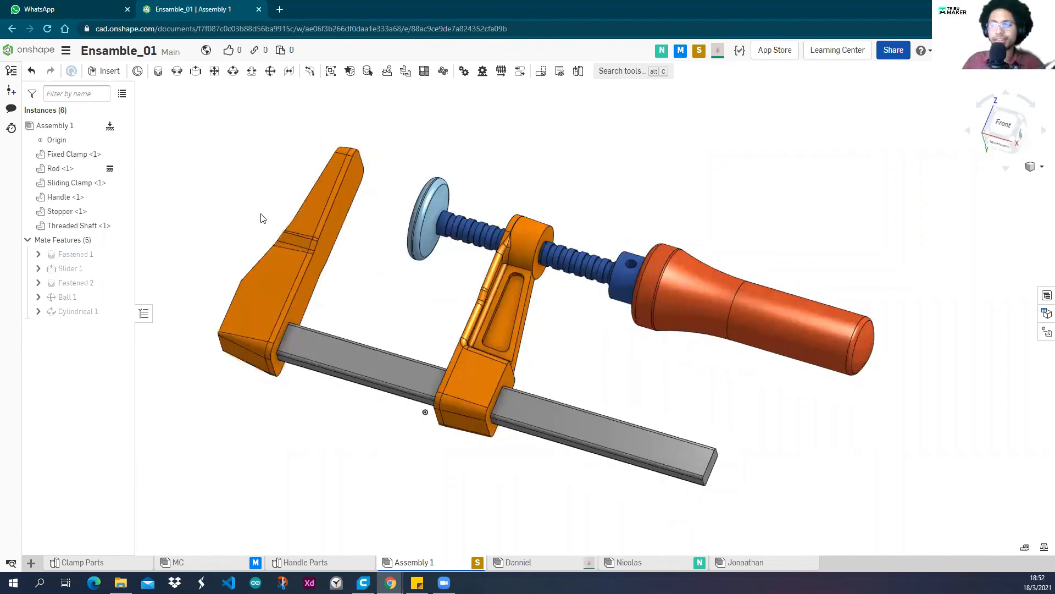
{"action": "right_click_drag", "start_coordinate": [345, 294], "coordinate": [391, 263]}
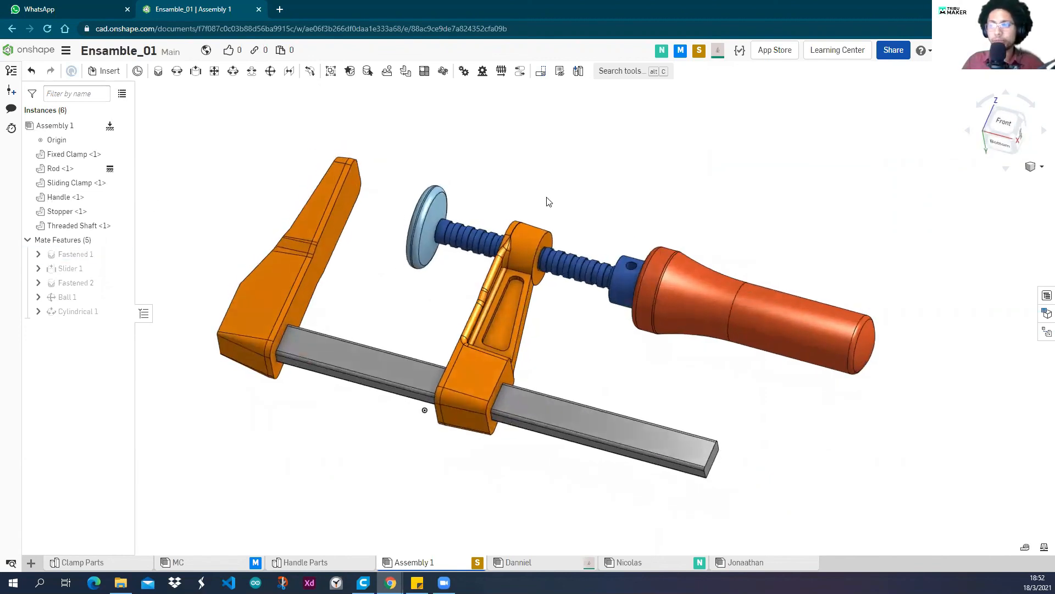
Export Assembly 1 as a binary STL in millimeters with fine resolution.
{"action": "right_click", "coordinate": [416, 563]}
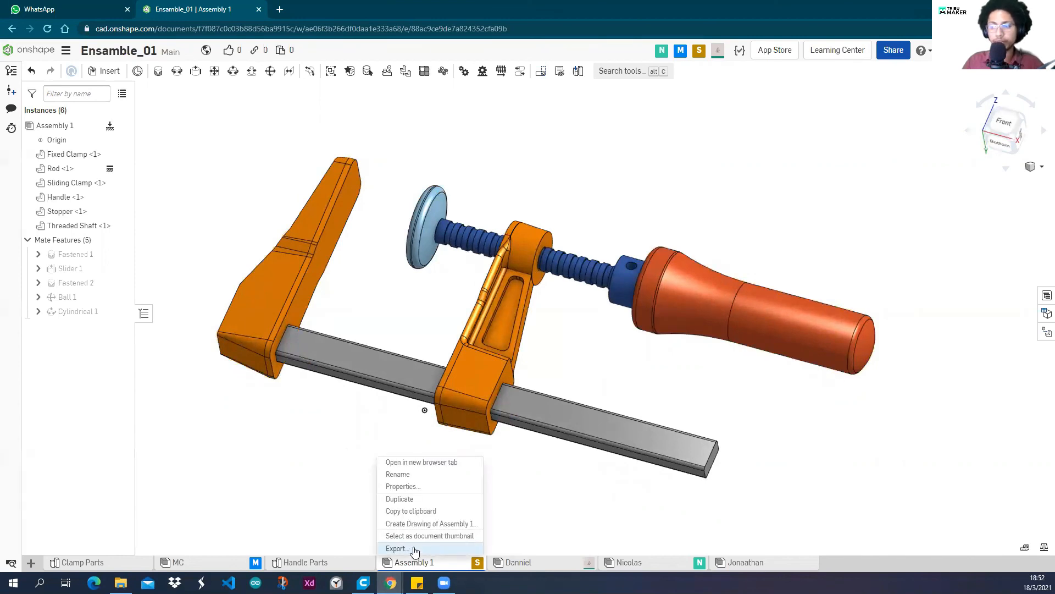
{"action": "left_click", "coordinate": [397, 548]}
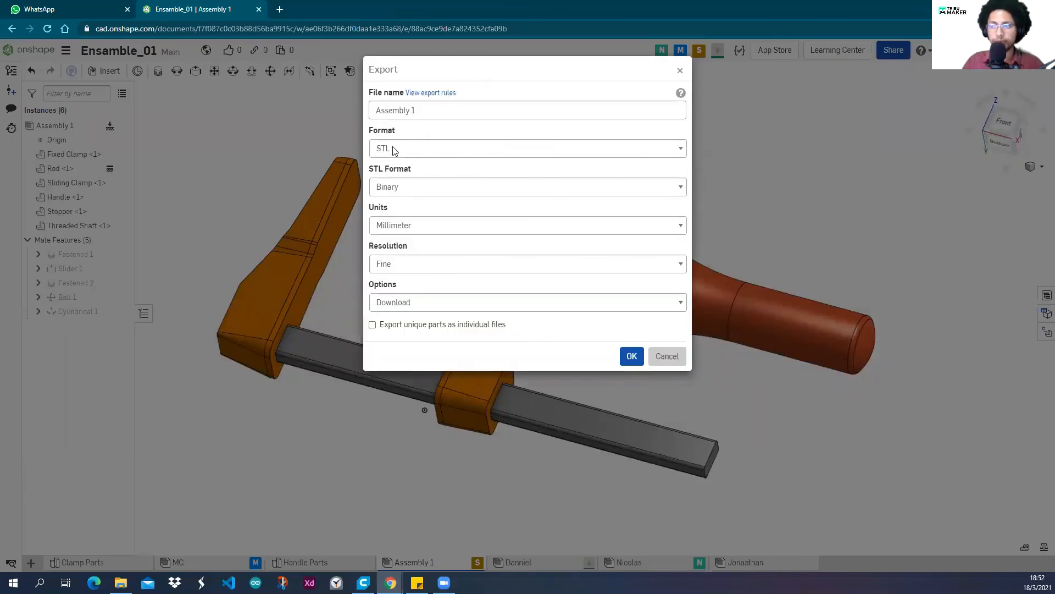
{"action": "left_click", "coordinate": [630, 357]}
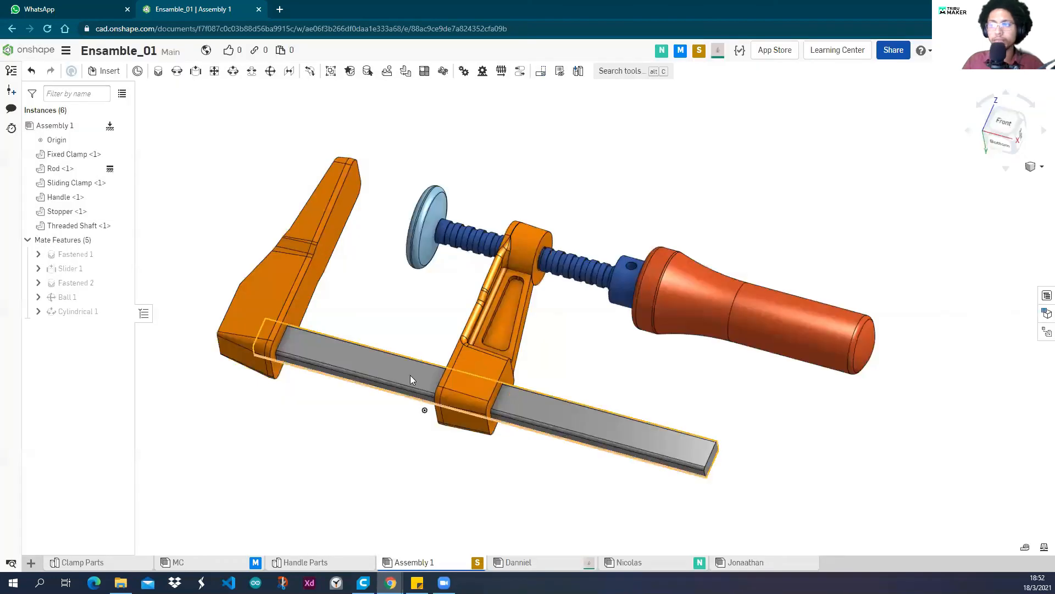
Switch to Ultimaker Cura, clear the old model from the build plate and check the Descargas folder for the export.
{"action": "left_click", "coordinate": [363, 583]}
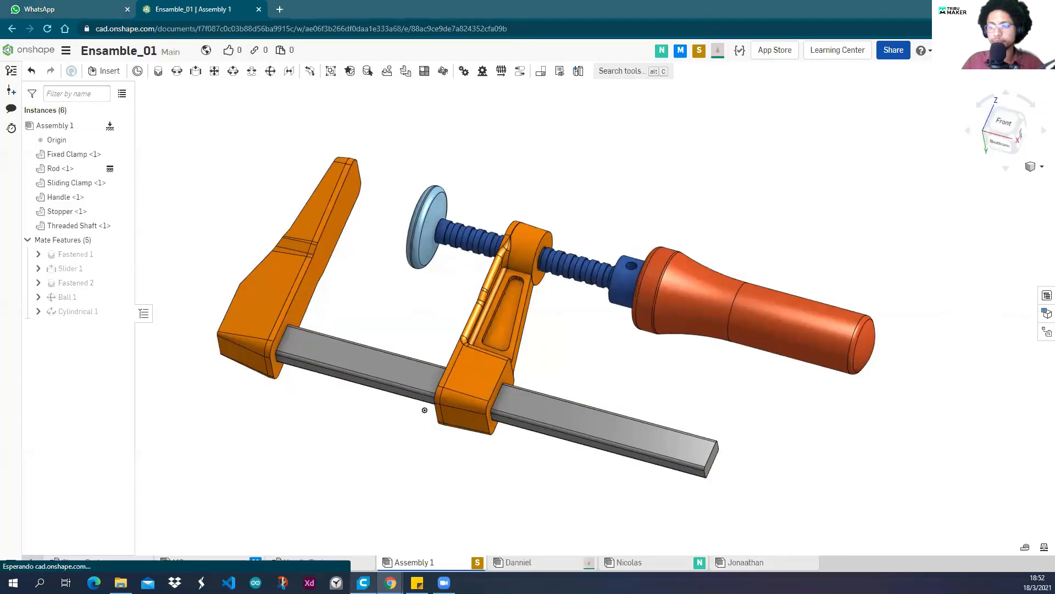
{"action": "left_click", "coordinate": [484, 313]}
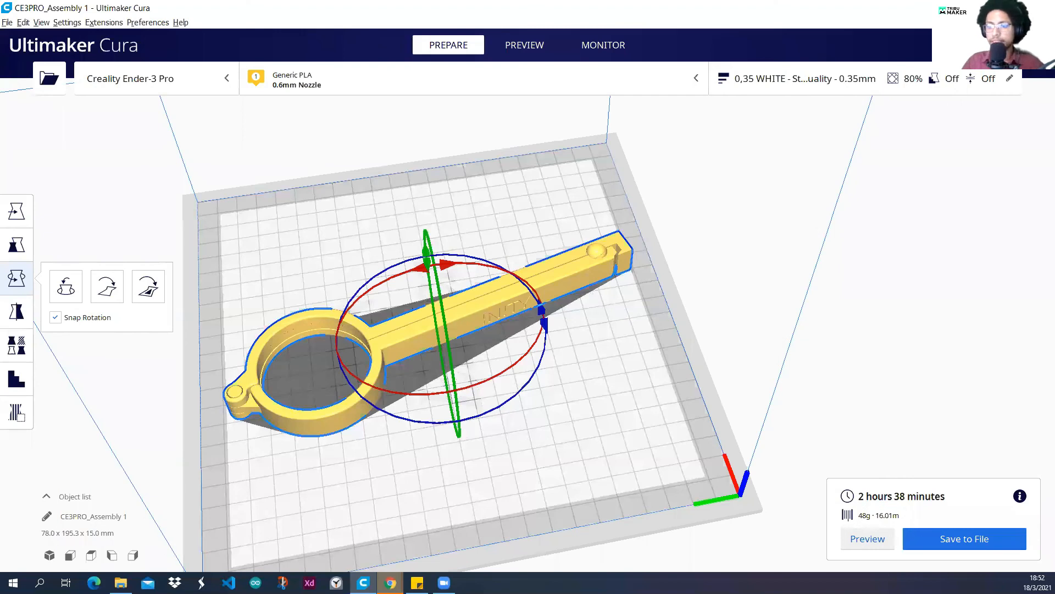
{"action": "left_click", "coordinate": [121, 582]}
{"action": "left_click", "coordinate": [35, 143]}
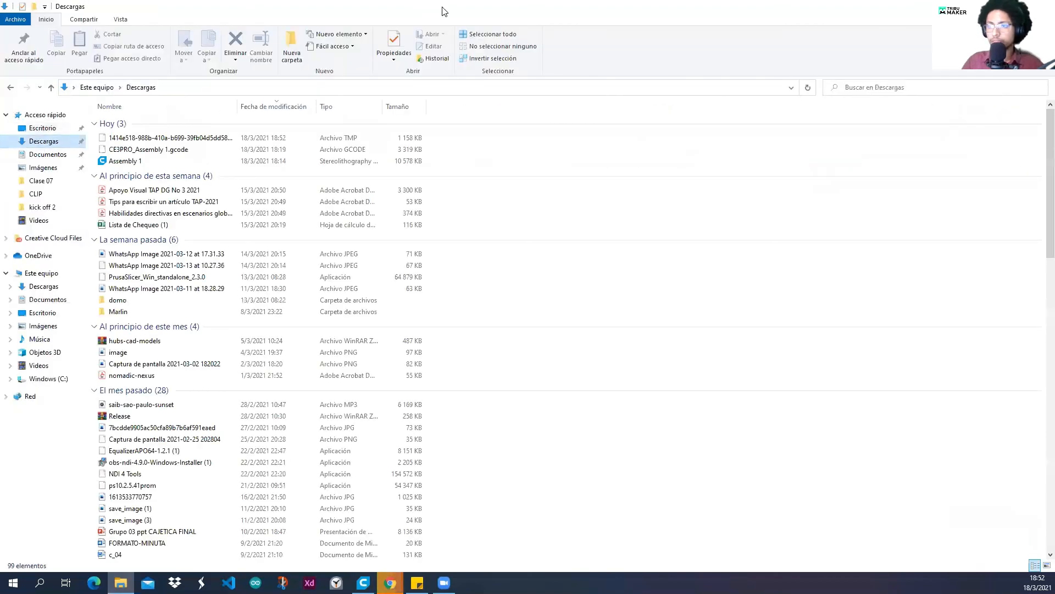
{"action": "left_click", "coordinate": [979, 7]}
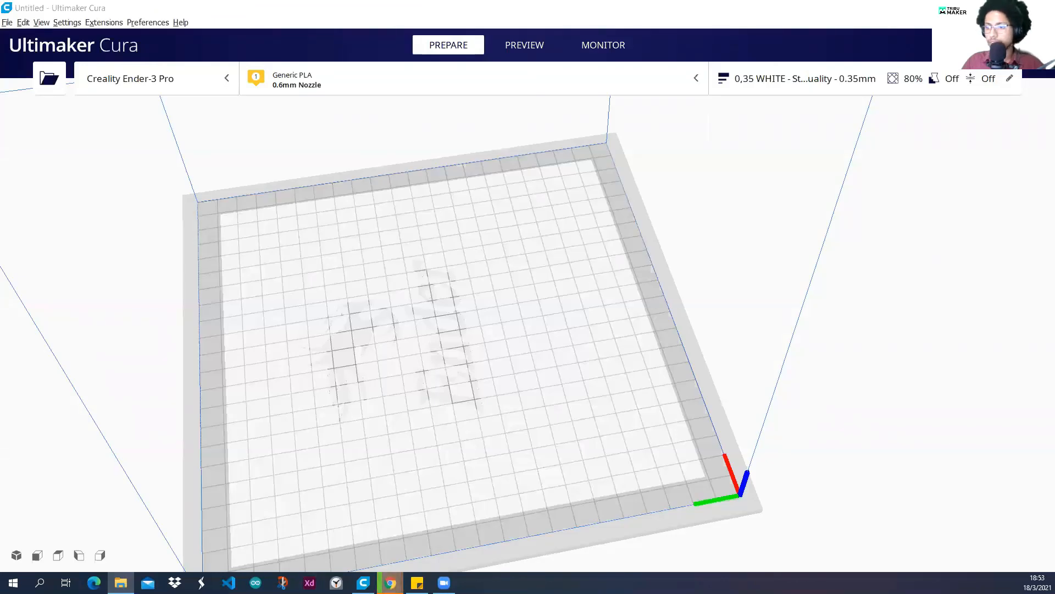
Return to the browser's save dialog and save the exported mesh as Assembly 1 (1) in Descargas.
{"action": "mouse_move", "coordinate": [390, 582]}
{"action": "left_click", "coordinate": [335, 527]}
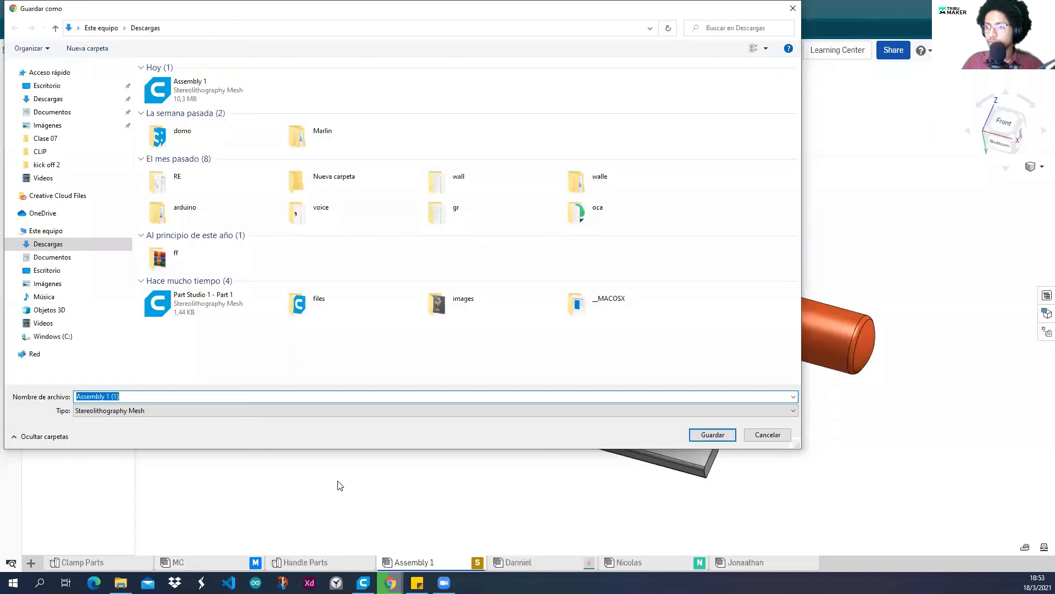
{"action": "left_click", "coordinate": [712, 434]}
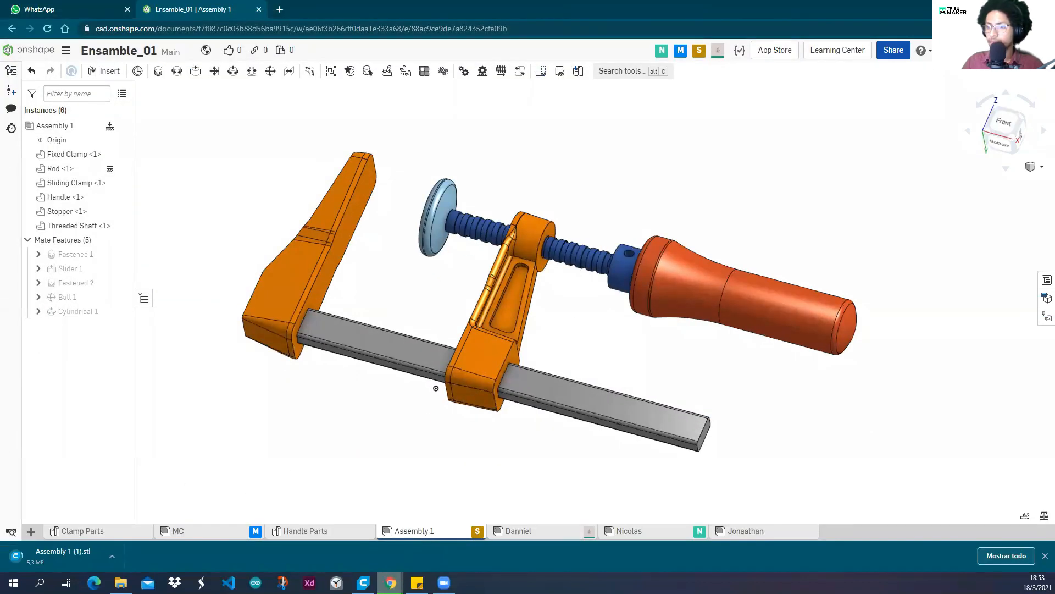
Load the exported Assembly 1 (1) STL into Ultimaker Cura and view it beside the build volume.
{"action": "left_click", "coordinate": [363, 582]}
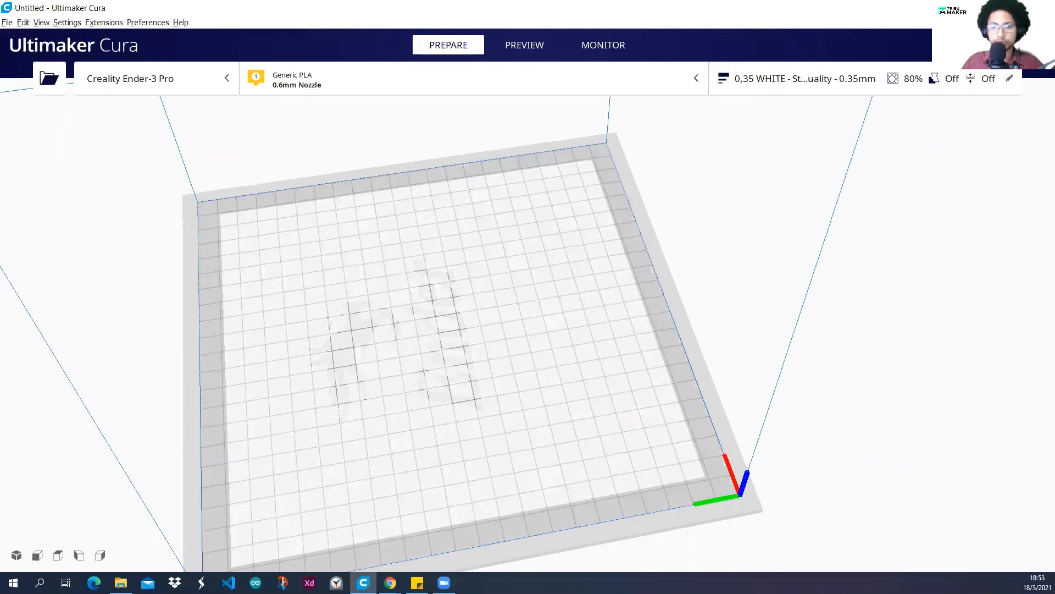
{"action": "key", "text": "super+e"}
{"action": "left_click_drag", "start_coordinate": [439, 308], "coordinate": [444, 314]}
{"action": "right_click_drag", "start_coordinate": [484, 285], "coordinate": [719, 301]}
{"action": "right_click_drag", "start_coordinate": [500, 286], "coordinate": [665, 238]}
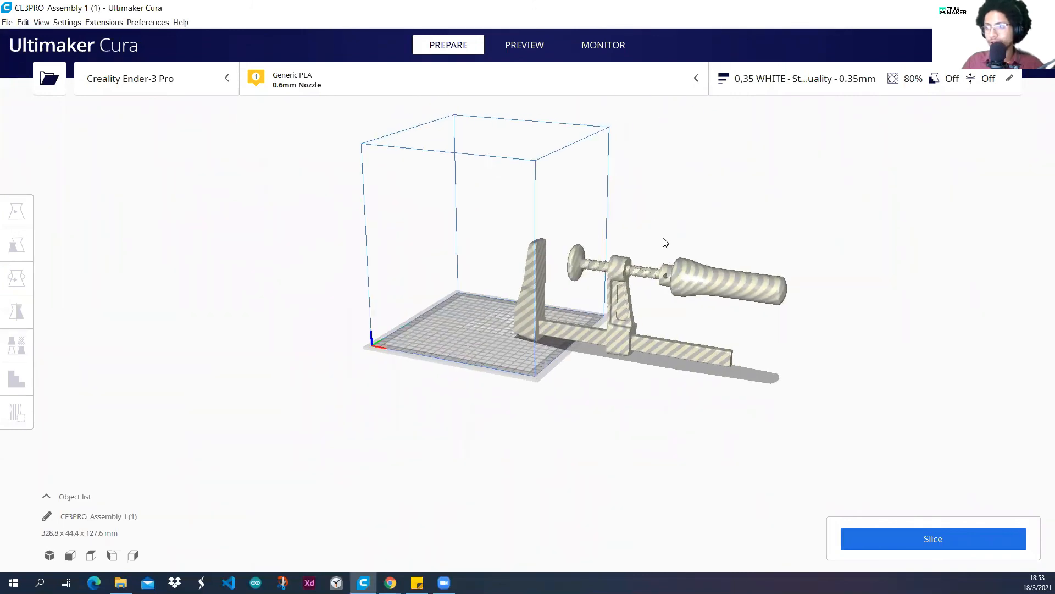
Scale the clamp model uniformly to an X size of 15 mm.
{"action": "left_click", "coordinate": [627, 274]}
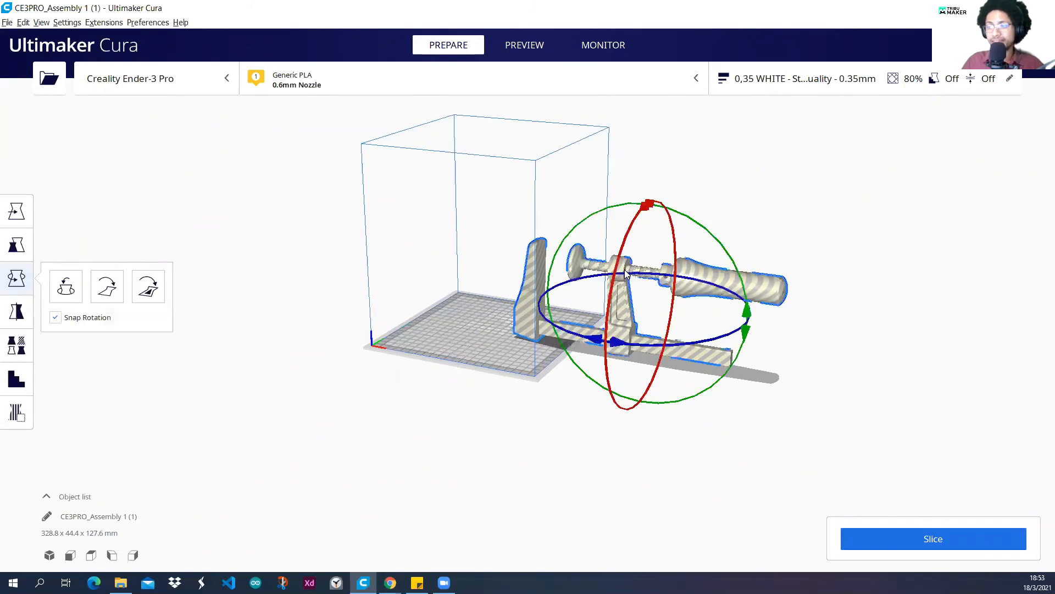
{"action": "left_click", "coordinate": [23, 218]}
{"action": "left_click", "coordinate": [18, 246]}
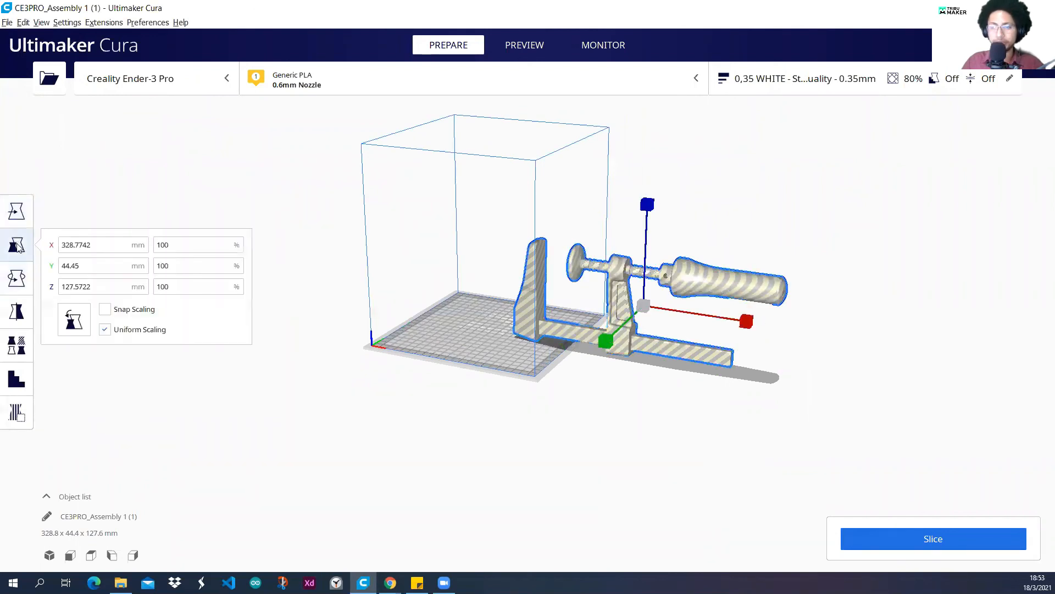
{"action": "double_click", "coordinate": [106, 245]}
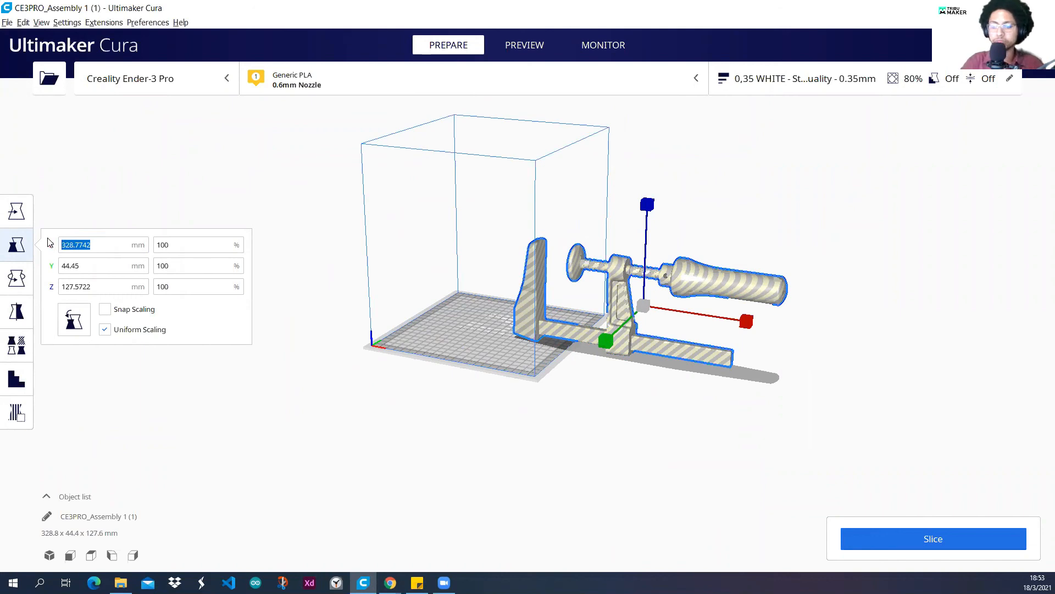
{"action": "type", "text": "1"}
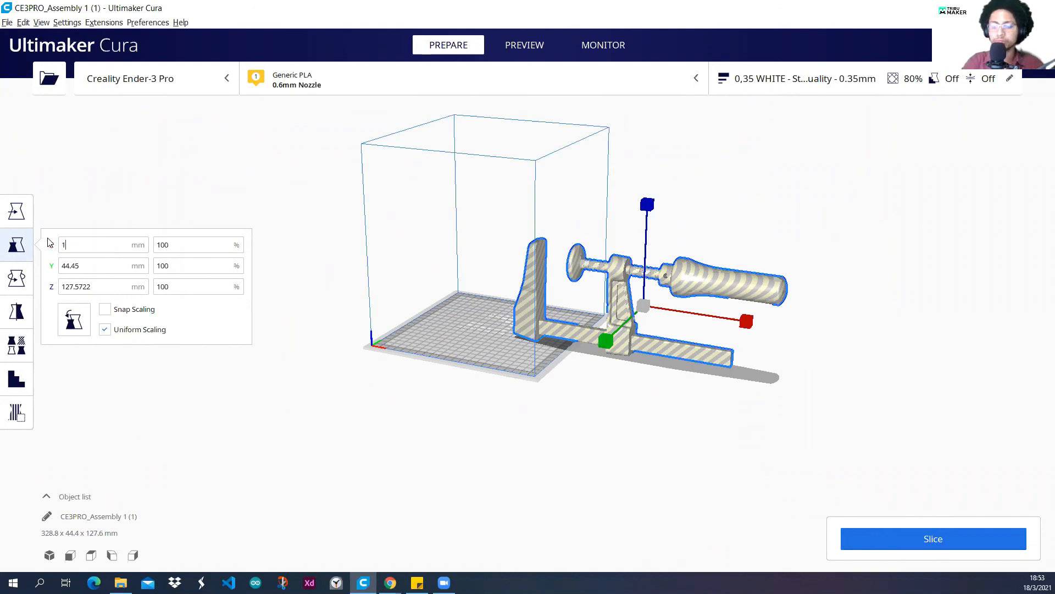
{"action": "type", "text": "5"}
{"action": "key", "text": "Return"}
Rescale the clamp model uniformly to about 59%, giving an X size of about 194 mm.
{"action": "scroll", "coordinate": [648, 346], "scroll_direction": "up", "scroll_amount": 3}
{"action": "scroll", "coordinate": [647, 347], "scroll_direction": "down", "scroll_amount": 3}
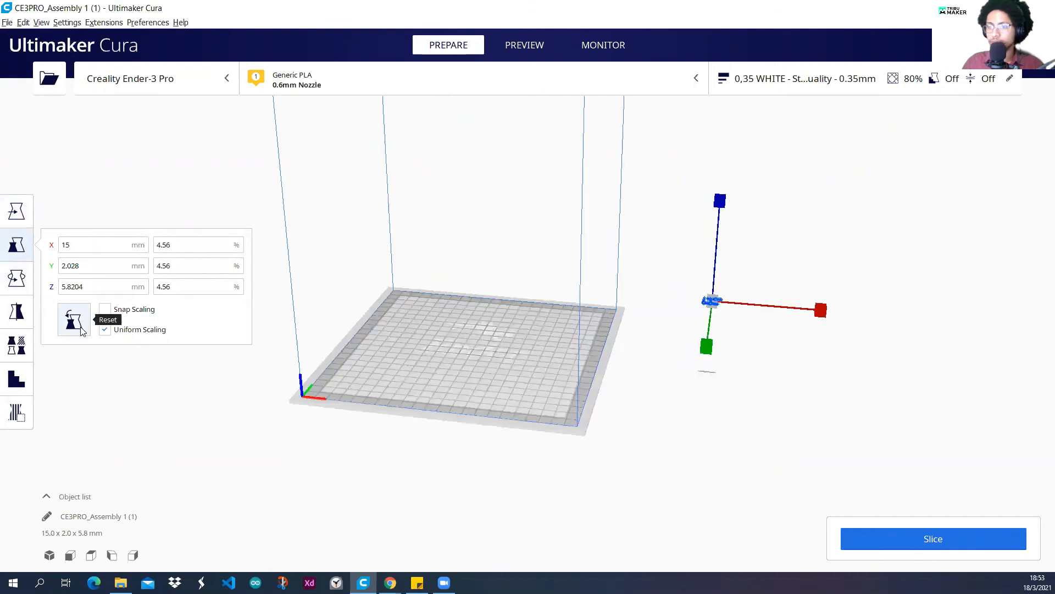
{"action": "left_click_drag", "start_coordinate": [712, 301], "coordinate": [648, 294]}
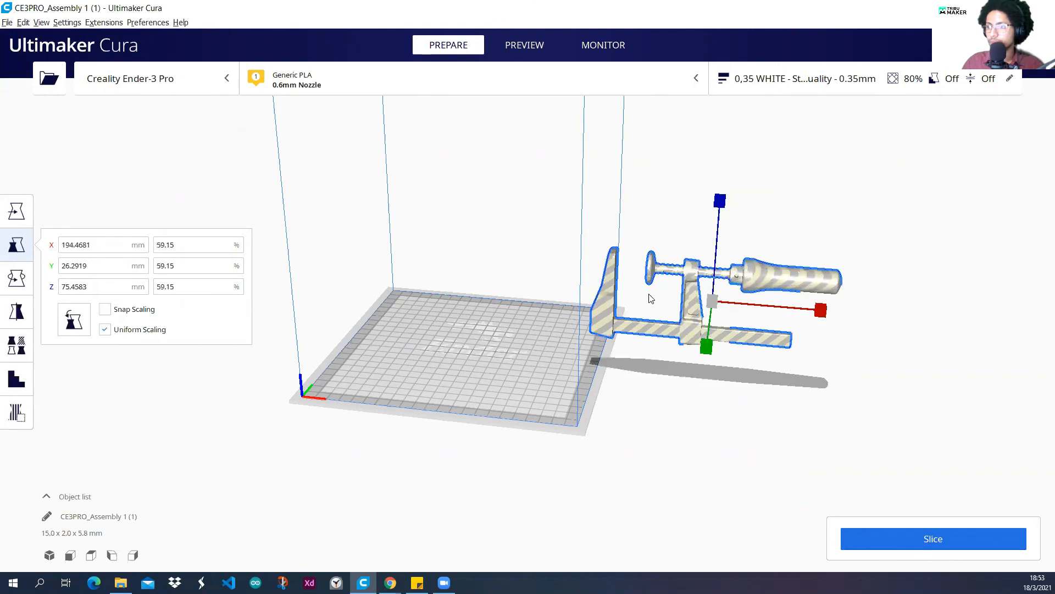
Move the scaled clamp along X onto the build plate, to an X position of about 27 mm.
{"action": "key", "text": "t"}
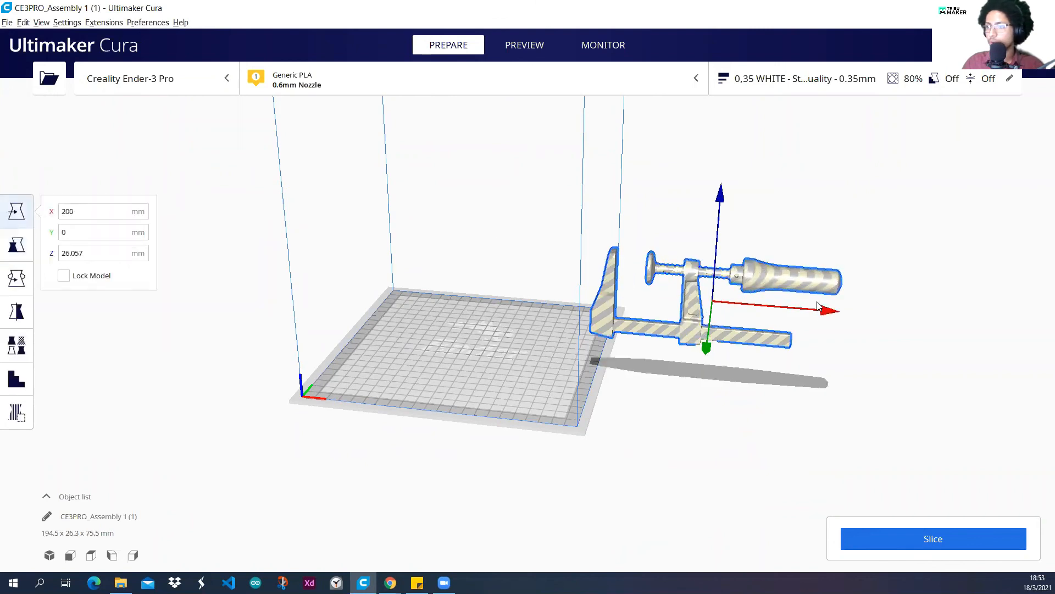
{"action": "left_click_drag", "start_coordinate": [779, 311], "coordinate": [633, 310]}
{"action": "left_click_drag", "start_coordinate": [596, 312], "coordinate": [596, 312]}
{"action": "right_click_drag", "start_coordinate": [455, 372], "coordinate": [464, 347]}
{"action": "scroll", "coordinate": [491, 313], "scroll_direction": "up", "scroll_amount": 3}
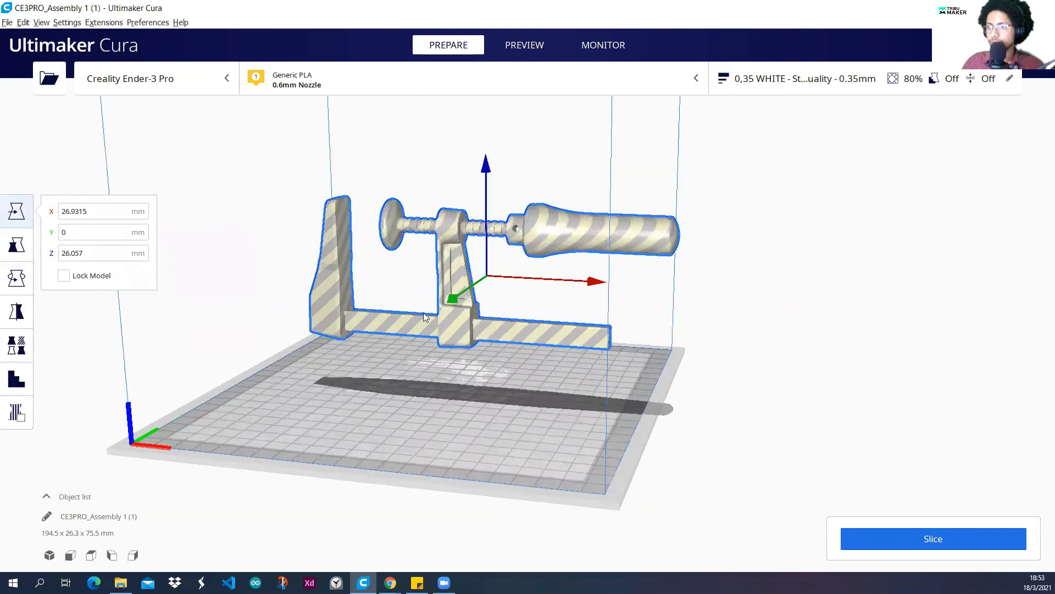
Reselect the clamp model and inspect its placement over the build plate from several angles.
{"action": "right_click_drag", "start_coordinate": [424, 317], "coordinate": [670, 336]}
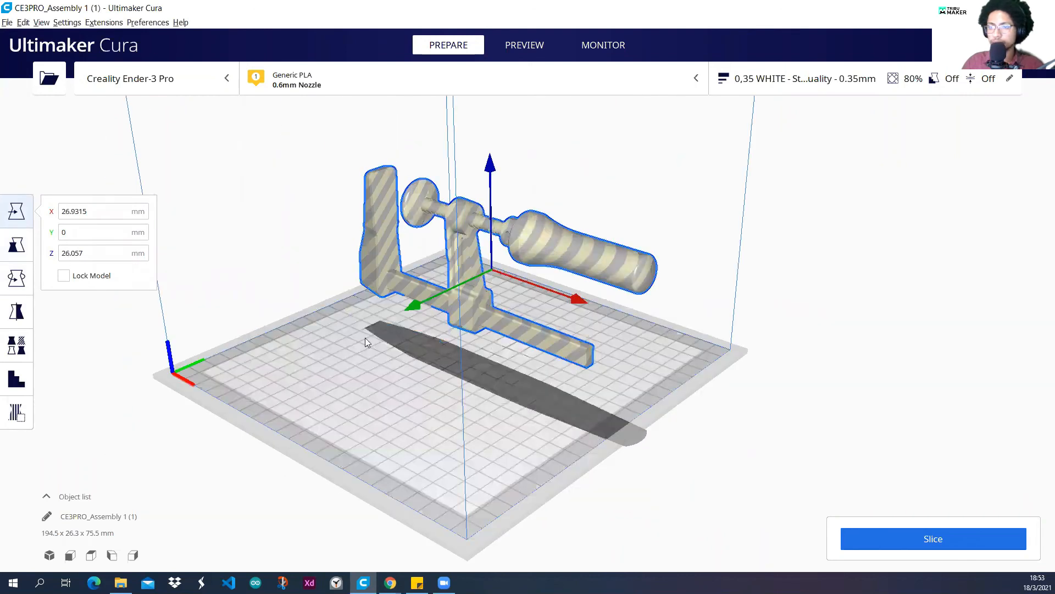
{"action": "left_click", "coordinate": [299, 344]}
{"action": "left_click", "coordinate": [465, 243]}
{"action": "right_click_drag", "start_coordinate": [465, 243], "coordinate": [567, 245]}
{"action": "right_click_drag", "start_coordinate": [655, 240], "coordinate": [90, 300]}
{"action": "mouse_move", "coordinate": [61, 267]}
{"action": "right_mouse_down"}
{"action": "mouse_move", "coordinate": [443, 267]}
{"action": "mouse_move", "coordinate": [56, 282]}
{"action": "right_mouse_up"}
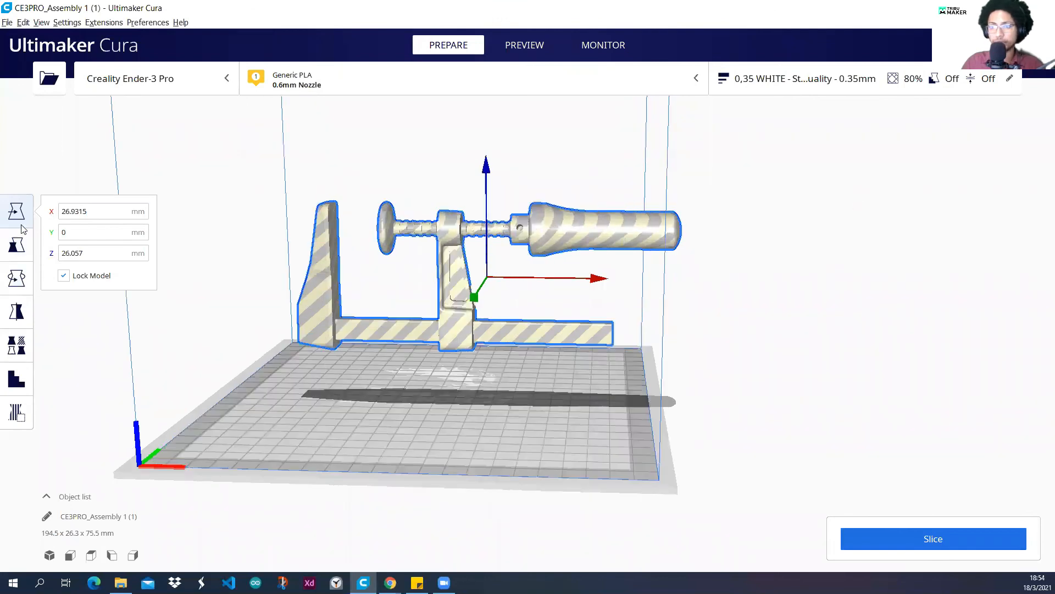
Scale the clamp model uniformly to an X size of 10 mm and view it up close.
{"action": "left_click", "coordinate": [14, 254]}
{"action": "left_click", "coordinate": [88, 246]}
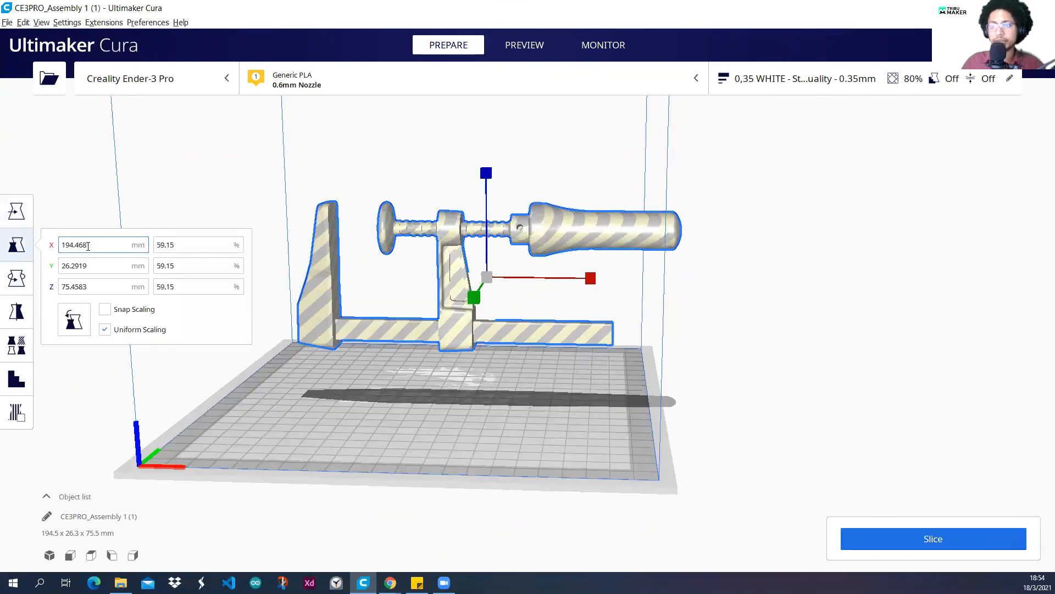
{"action": "left_click", "coordinate": [98, 268]}
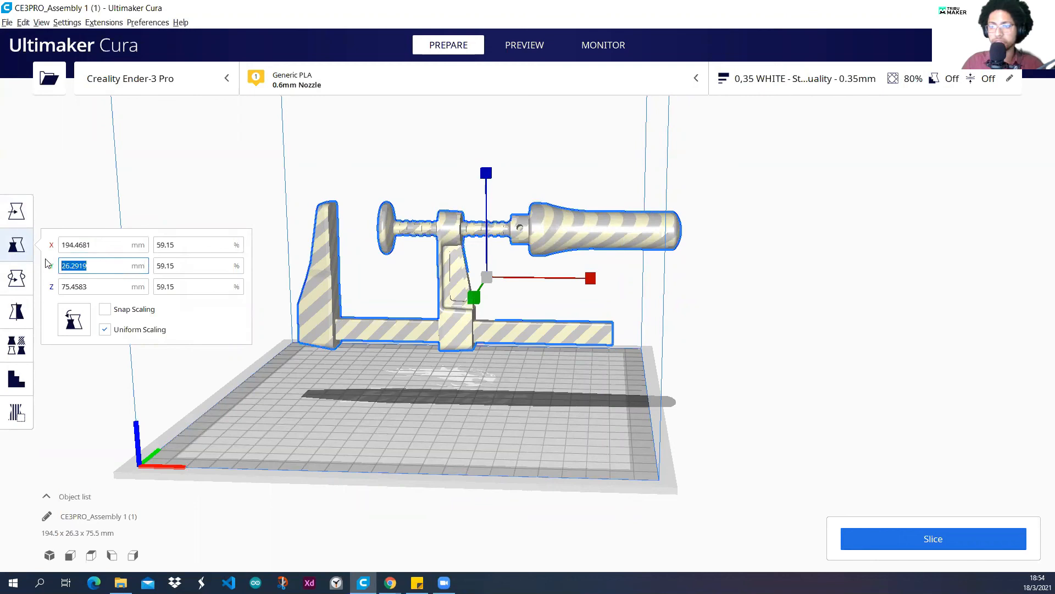
{"action": "left_click", "coordinate": [88, 242]}
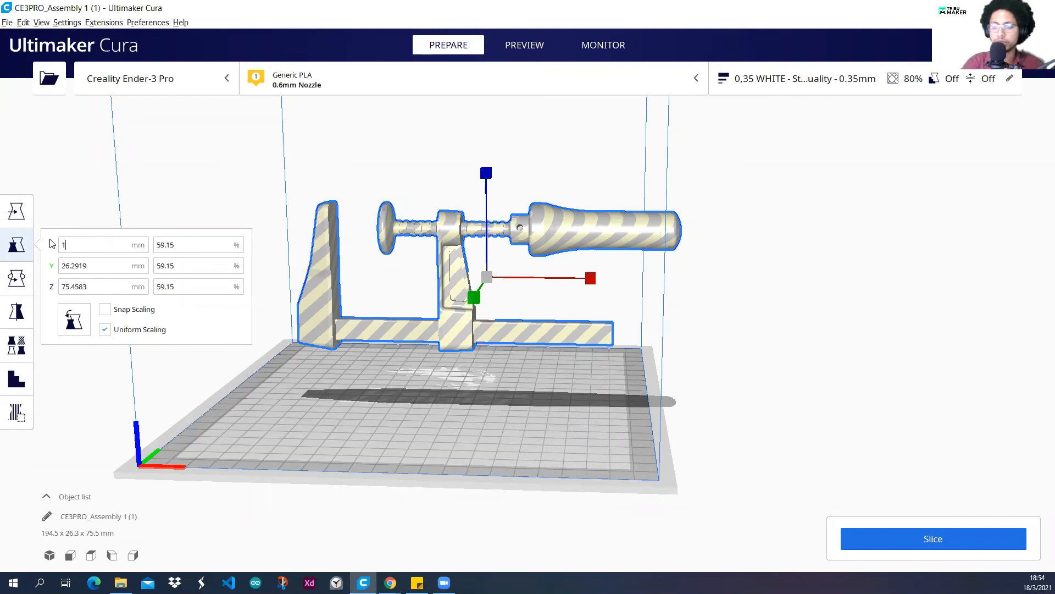
{"action": "key", "text": "Return"}
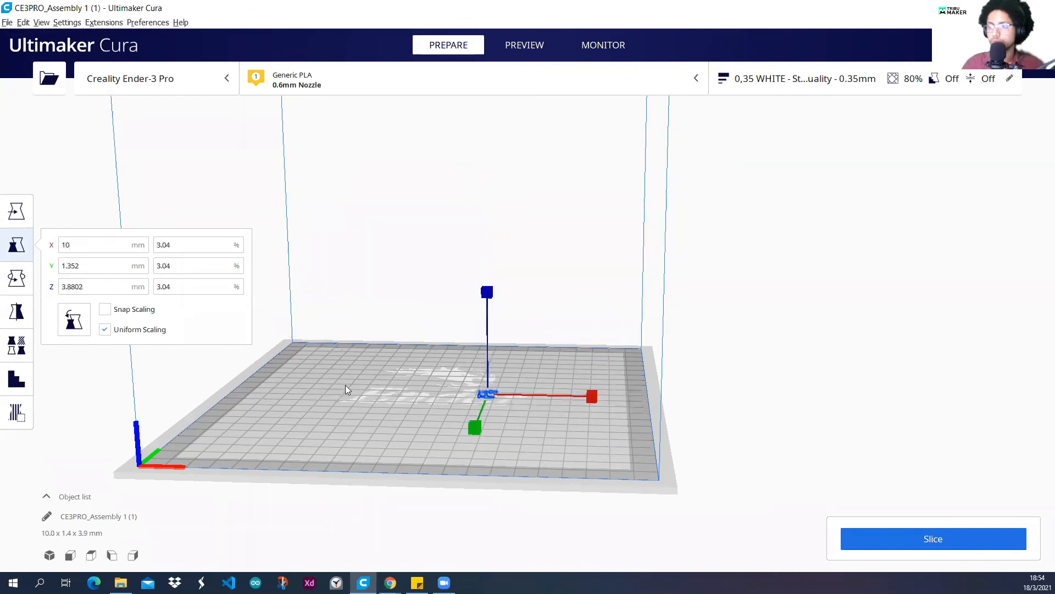
{"action": "scroll", "coordinate": [518, 444], "scroll_direction": "up", "scroll_amount": 4}
{"action": "scroll", "coordinate": [400, 430], "scroll_direction": "up", "scroll_amount": 5}
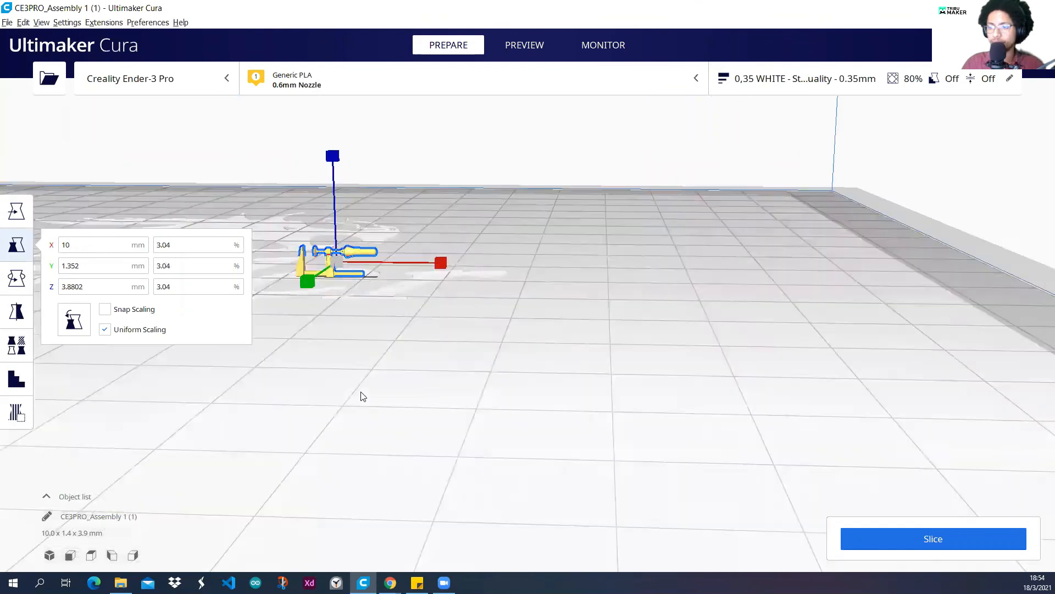
{"action": "middle_click_drag", "start_coordinate": [361, 392], "coordinate": [351, 353]}
{"action": "right_click_drag", "start_coordinate": [325, 379], "coordinate": [294, 399]}
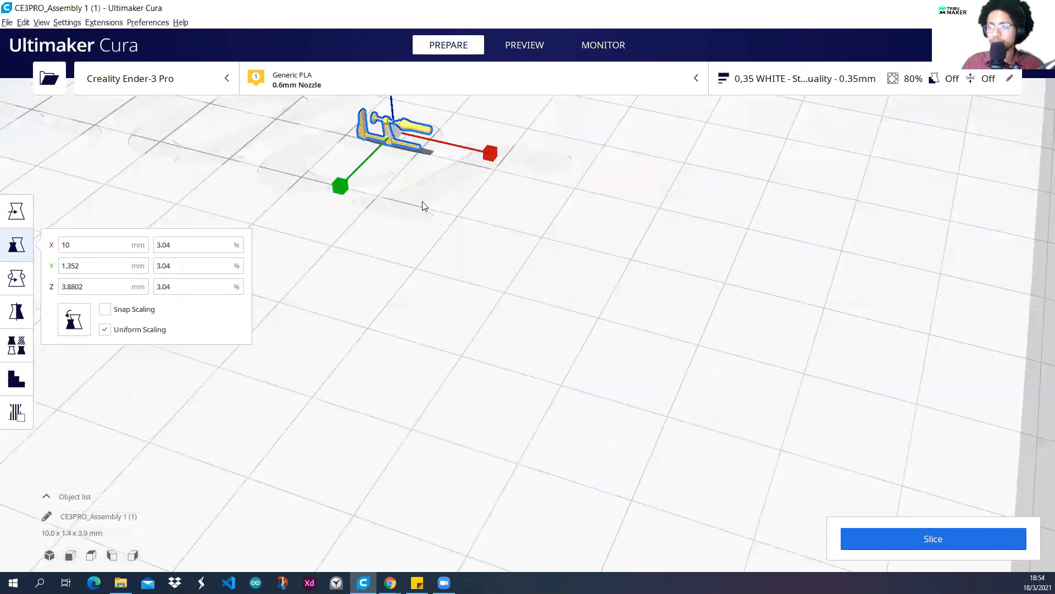
{"action": "middle_click_drag", "start_coordinate": [307, 276], "coordinate": [299, 316]}
Scale the clamp model uniformly to a Y size of 10 mm.
{"action": "left_click", "coordinate": [95, 268]}
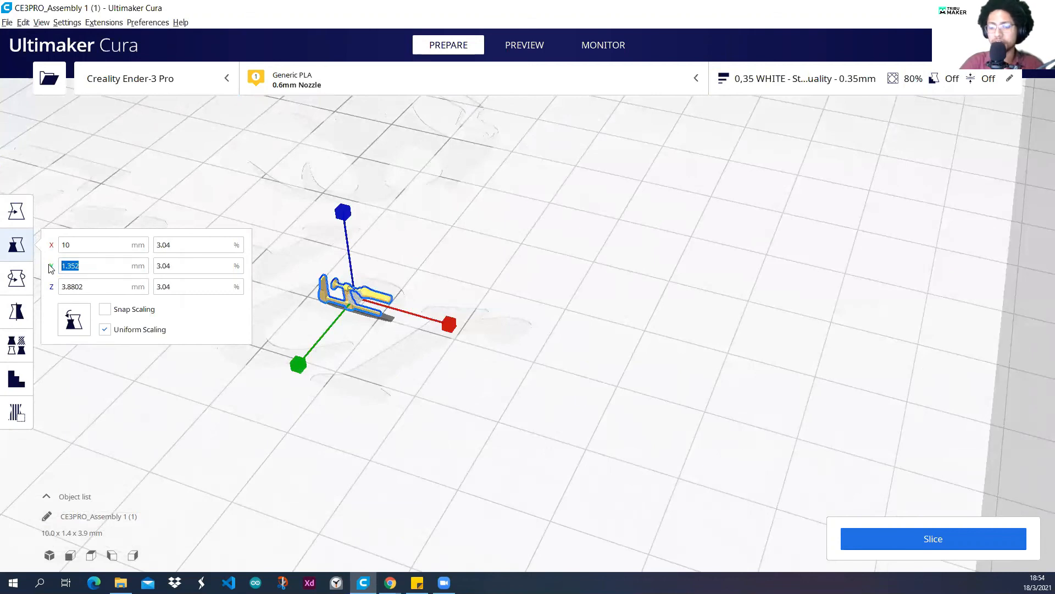
{"action": "type", "text": "10"}
{"action": "key", "text": "Return"}
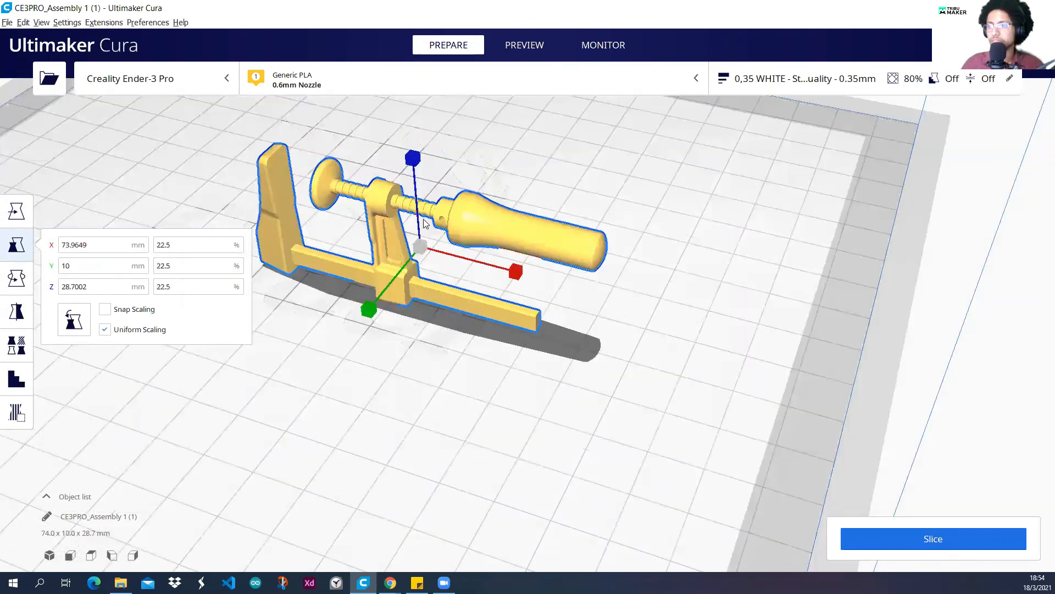
{"action": "right_click_drag", "start_coordinate": [403, 236], "coordinate": [305, 278]}
{"action": "right_click_drag", "start_coordinate": [98, 297], "coordinate": [37, 294]}
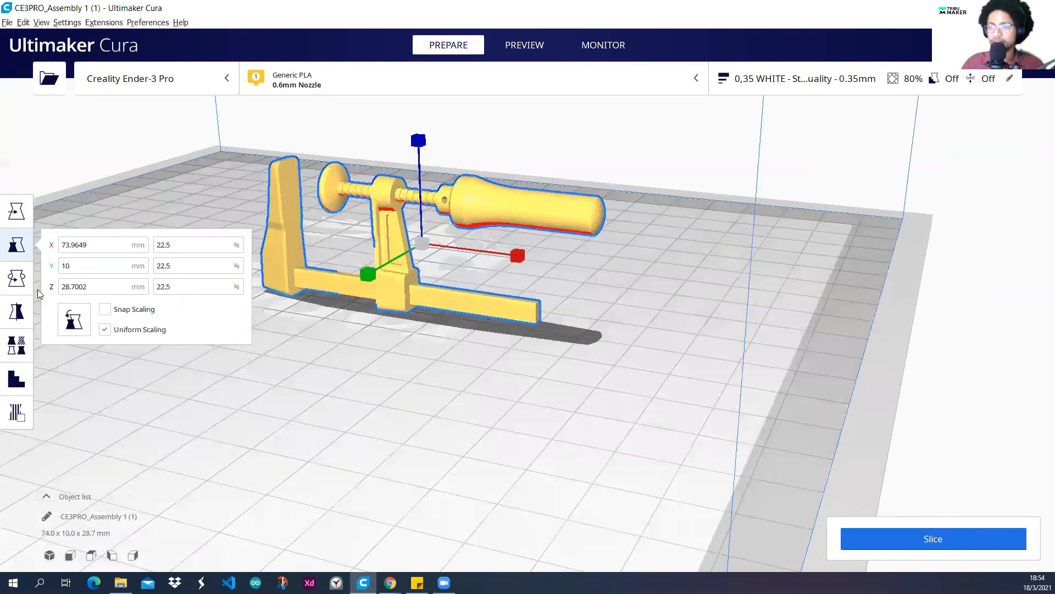
{"action": "type", "text": "10"}
{"action": "key", "text": "Return"}
Scale the clamp model uniformly to a Y size of 15 mm and view it from several angles.
{"action": "left_click", "coordinate": [79, 265]}
{"action": "type", "text": "15"}
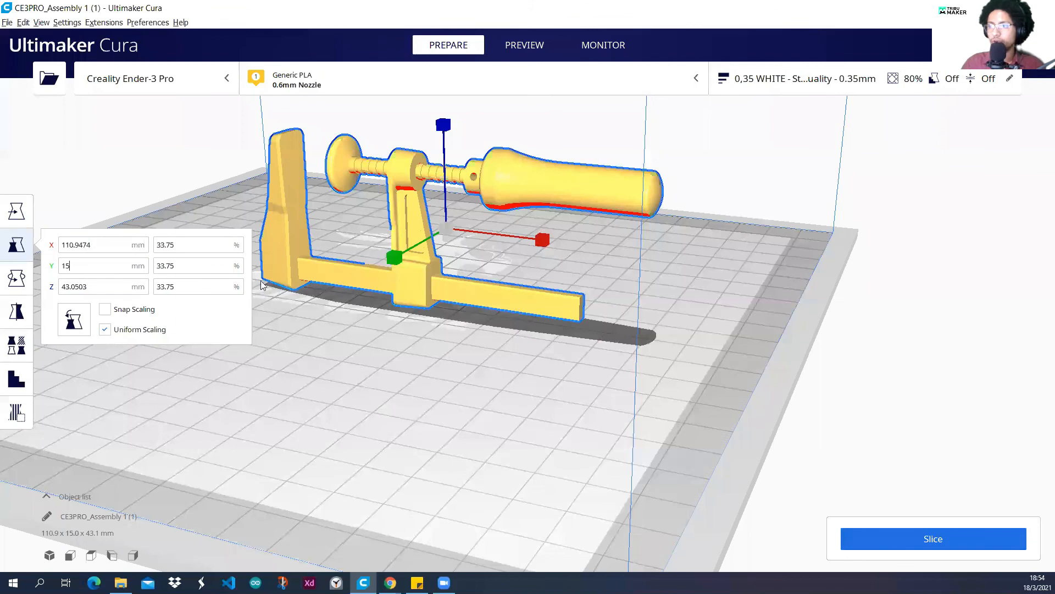
{"action": "right_click_drag", "start_coordinate": [544, 294], "coordinate": [530, 259]}
{"action": "right_click_drag", "start_coordinate": [403, 306], "coordinate": [353, 306]}
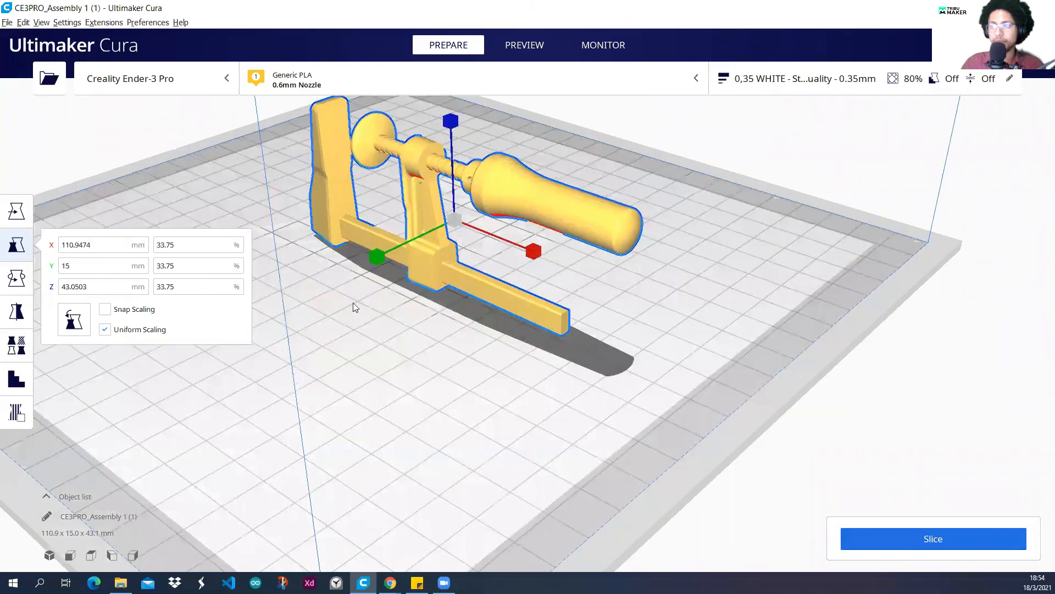
{"action": "scroll", "coordinate": [392, 268], "scroll_direction": "down", "scroll_amount": 3}
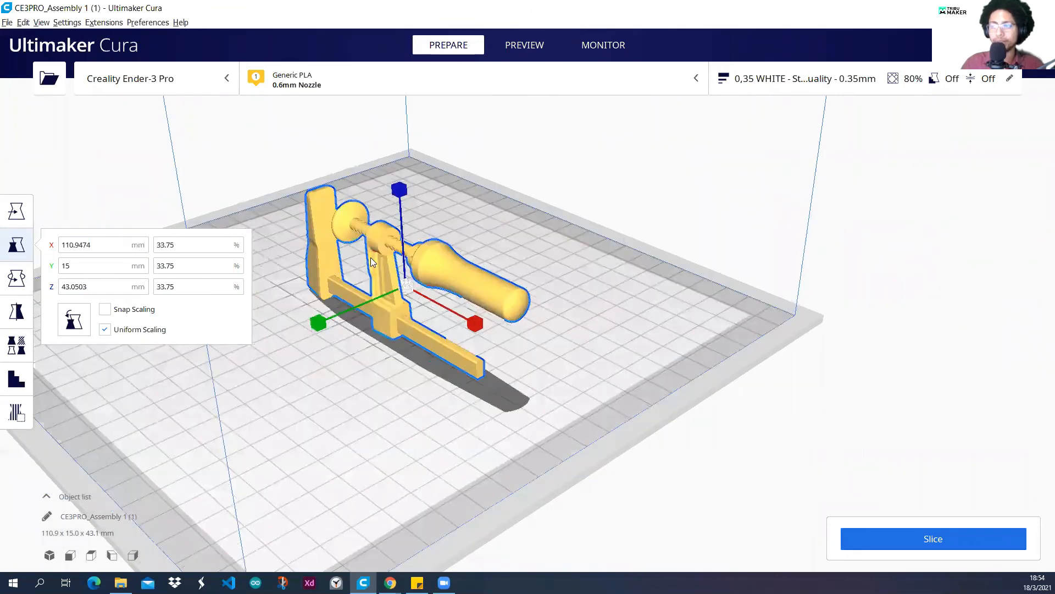
{"action": "right_click_drag", "start_coordinate": [412, 242], "coordinate": [438, 283]}
{"action": "scroll", "coordinate": [459, 275], "scroll_direction": "up", "scroll_amount": 3}
{"action": "scroll", "coordinate": [462, 250], "scroll_direction": "down", "scroll_amount": 3}
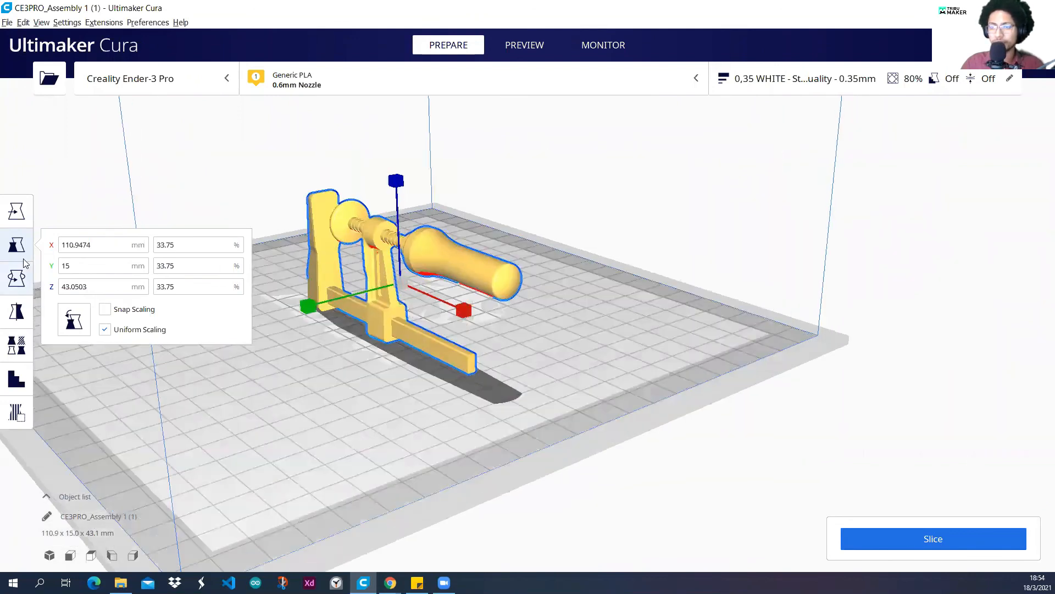
Rotate the clamp model 90° about its X axis to lay it flat on the build plate.
{"action": "left_click", "coordinate": [8, 290]}
{"action": "right_click_drag", "start_coordinate": [613, 283], "coordinate": [495, 255]}
{"action": "left_click_drag", "start_coordinate": [500, 200], "coordinate": [555, 308]}
{"action": "right_click_drag", "start_coordinate": [556, 308], "coordinate": [748, 306]}
{"action": "right_click_drag", "start_coordinate": [580, 257], "coordinate": [493, 278]}
{"action": "scroll", "coordinate": [454, 283], "scroll_direction": "up", "scroll_amount": 5}
{"action": "scroll", "coordinate": [457, 294], "scroll_direction": "down", "scroll_amount": 3}
Switch to Onshape and view the finished clamp in Assembly 1 of Ensamble_01.
{"action": "mouse_move", "coordinate": [389, 584]}
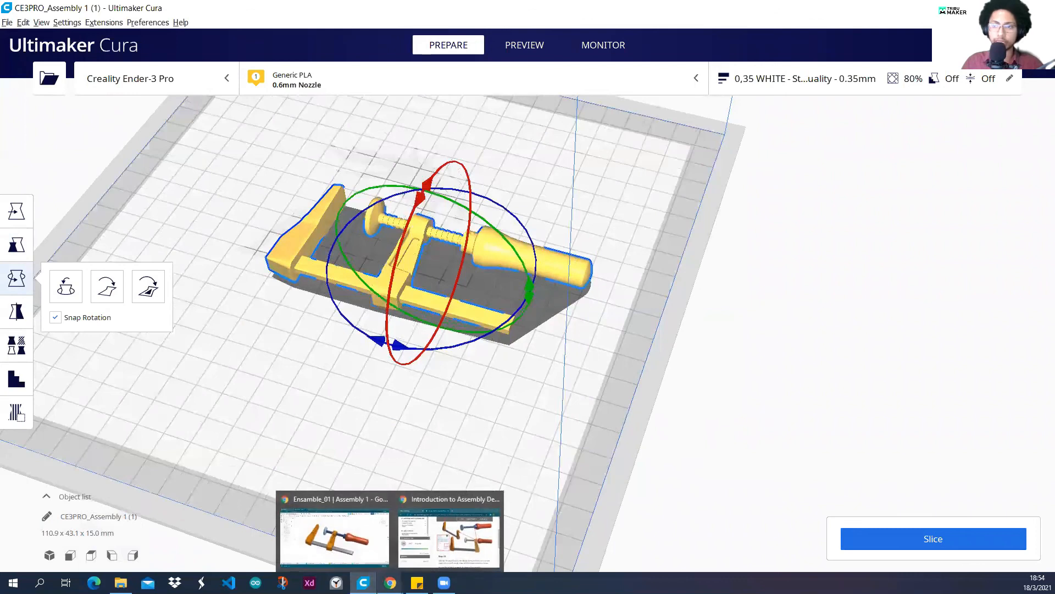
{"action": "left_click", "coordinate": [367, 545]}
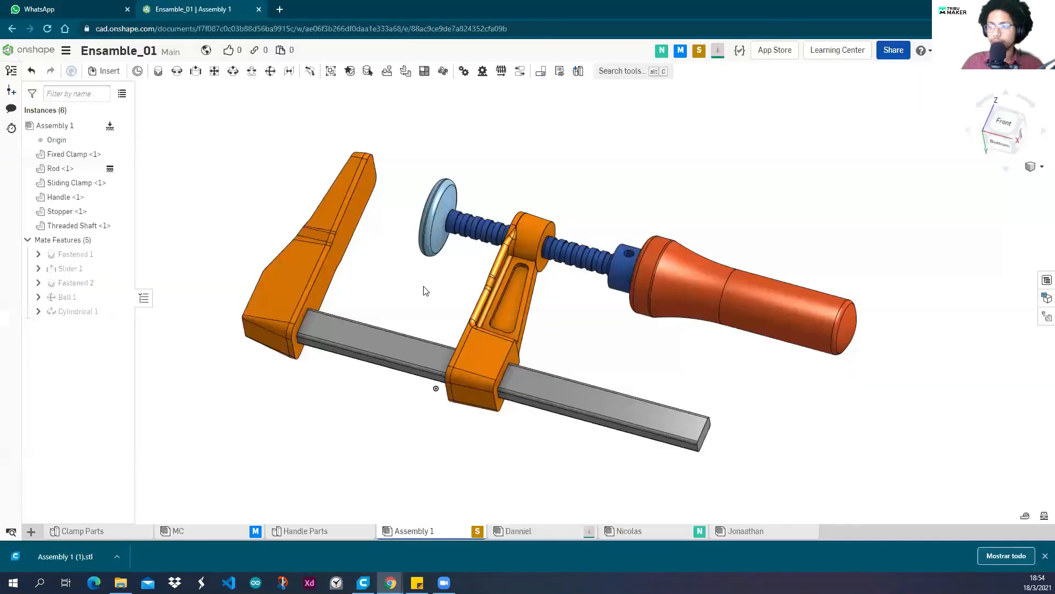
{"action": "mouse_move", "coordinate": [399, 295]}
{"action": "right_mouse_down"}
{"action": "mouse_move", "coordinate": [428, 330]}
{"action": "mouse_move", "coordinate": [389, 313]}
{"action": "right_mouse_up"}
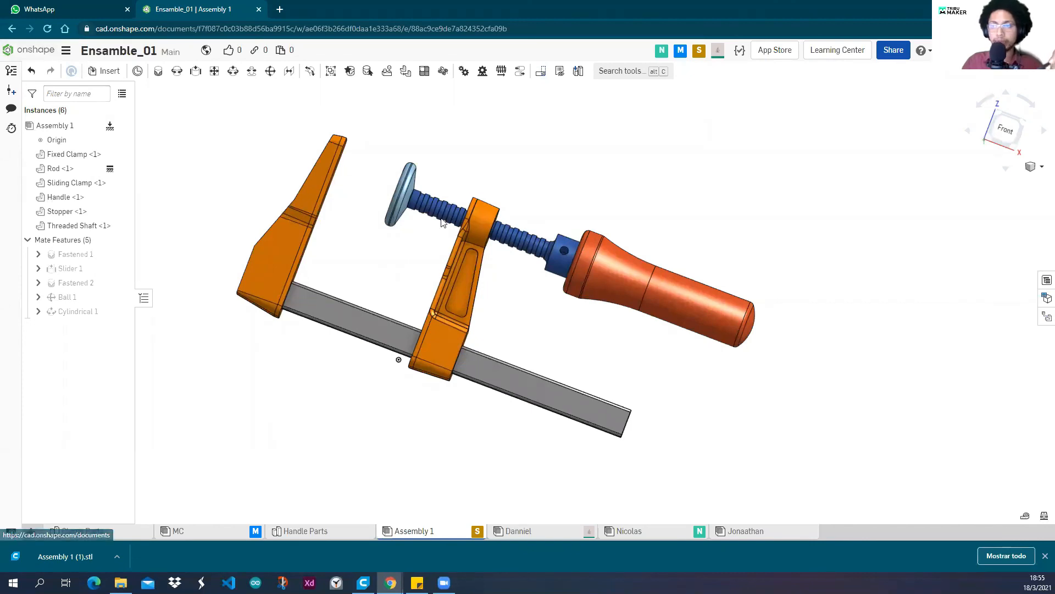
Open the Clap document from My Onshape and examine the hinged ring clamp in its Assembly 1.
{"action": "left_click", "coordinate": [30, 50]}
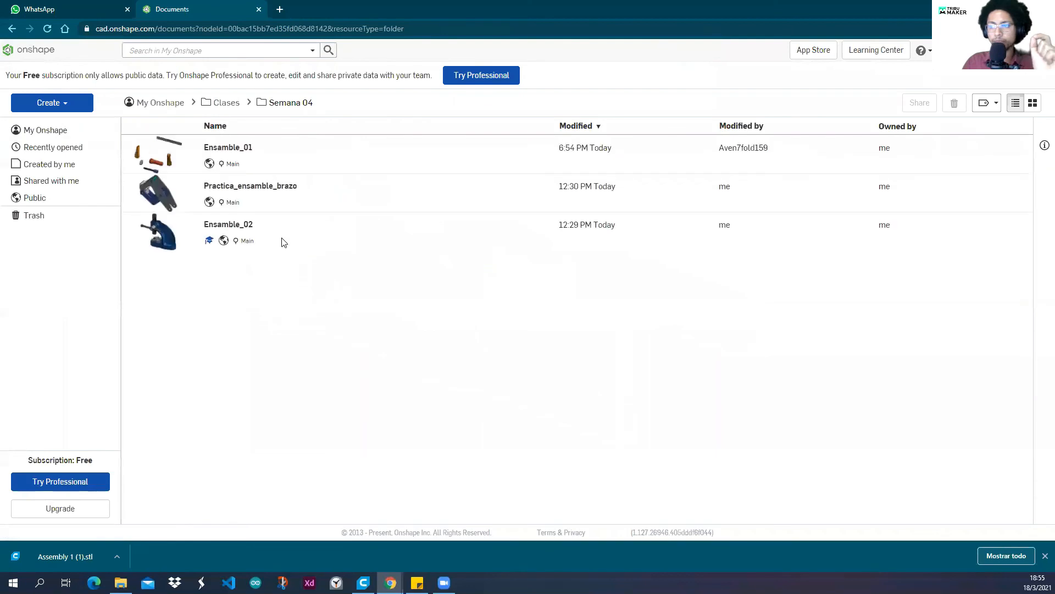
{"action": "left_click", "coordinate": [79, 133]}
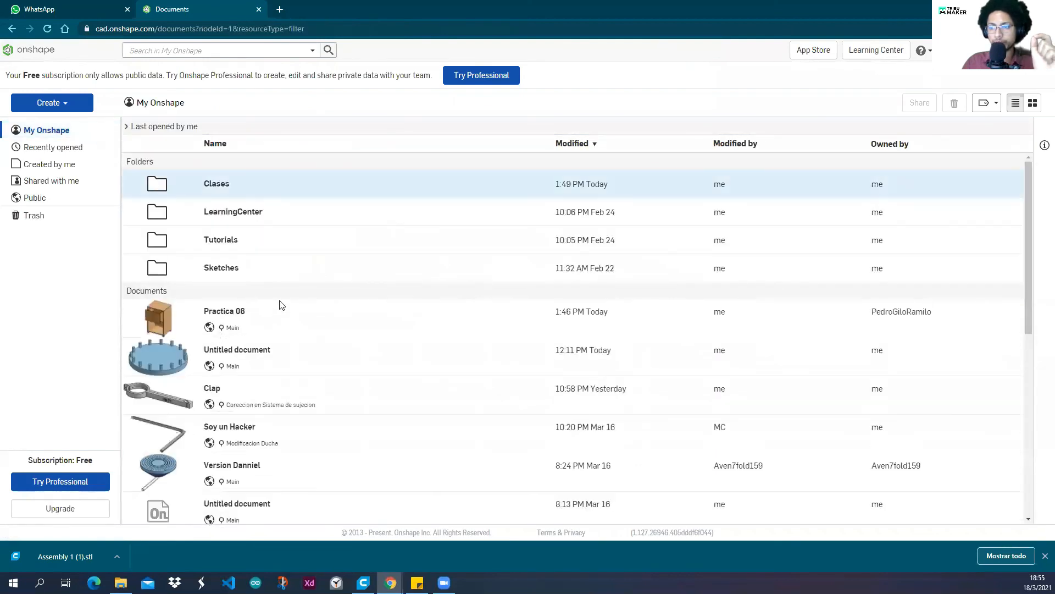
{"action": "left_click", "coordinate": [215, 393]}
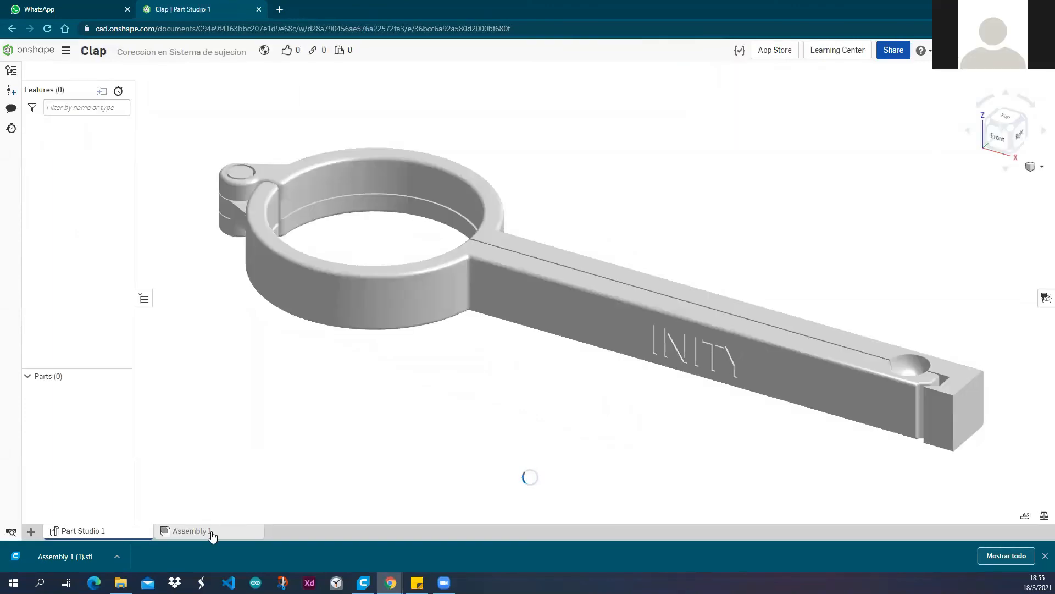
{"action": "left_click", "coordinate": [212, 531]}
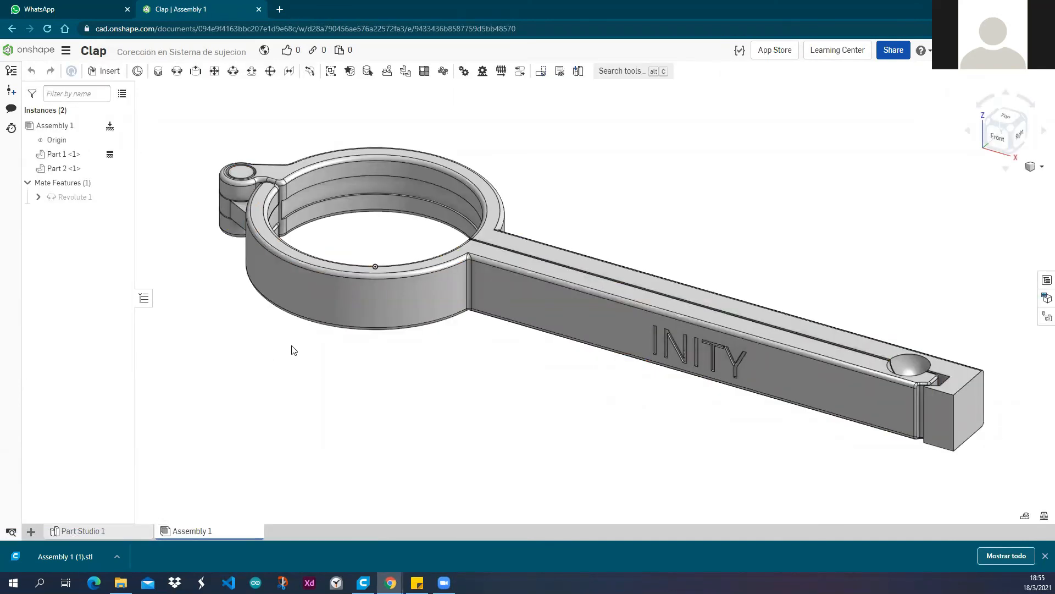
{"action": "right_click_drag", "start_coordinate": [292, 349], "coordinate": [339, 335]}
{"action": "mouse_move", "coordinate": [331, 331]}
{"action": "middle_mouse_down"}
{"action": "mouse_move", "coordinate": [306, 325]}
{"action": "mouse_move", "coordinate": [325, 343]}
{"action": "middle_mouse_up"}
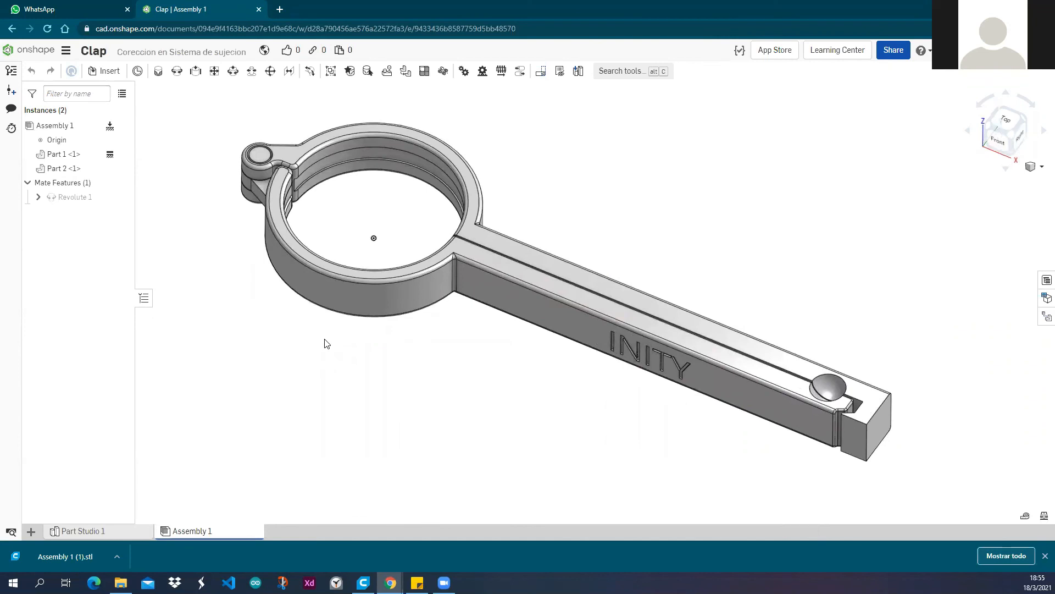
{"action": "right_click_drag", "start_coordinate": [341, 343], "coordinate": [430, 370]}
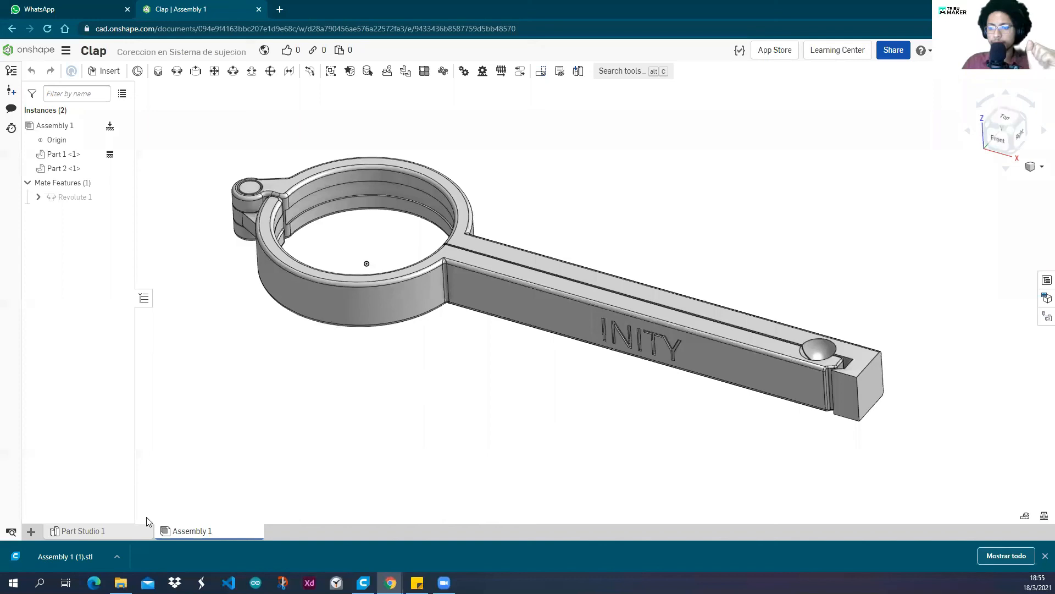
Reopen Ensamble_01 from the Semana 04 folder under Clases and open the participant's assembly containing the loose clamp parts.
{"action": "left_click", "coordinate": [37, 49]}
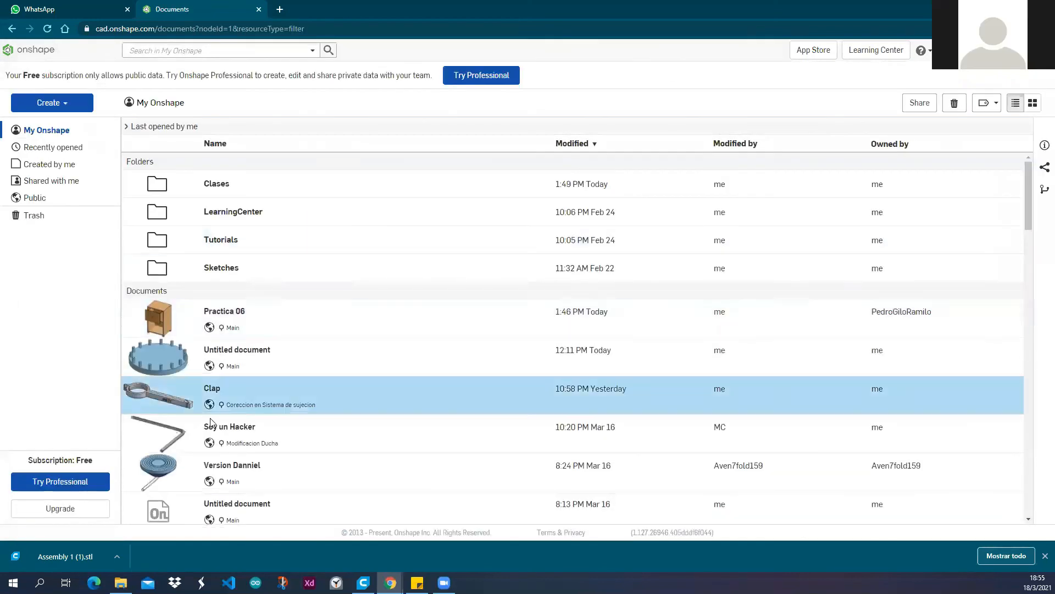
{"action": "left_click", "coordinate": [216, 183]}
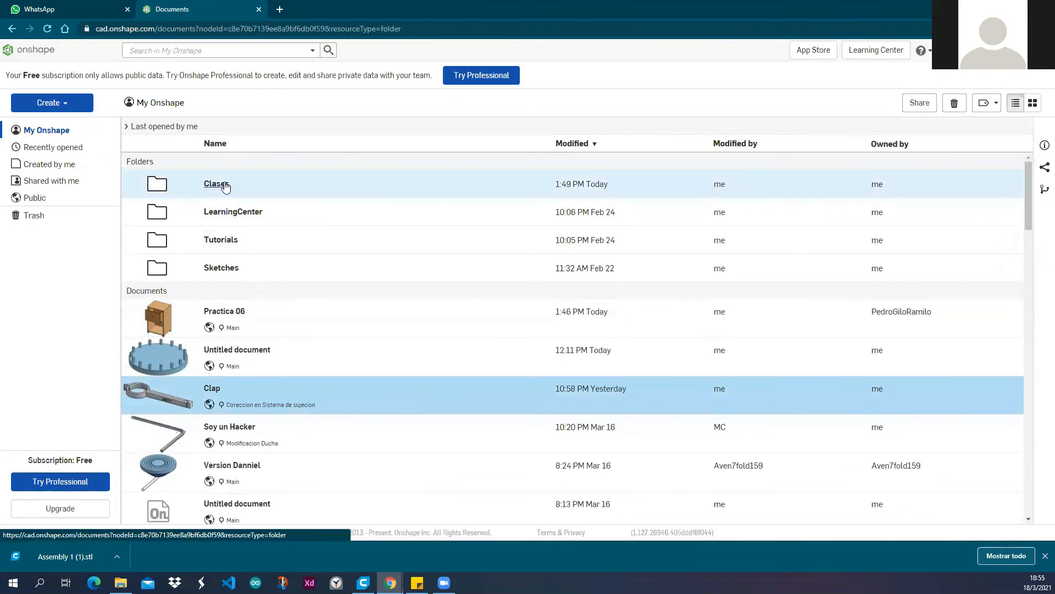
{"action": "left_click", "coordinate": [226, 167]}
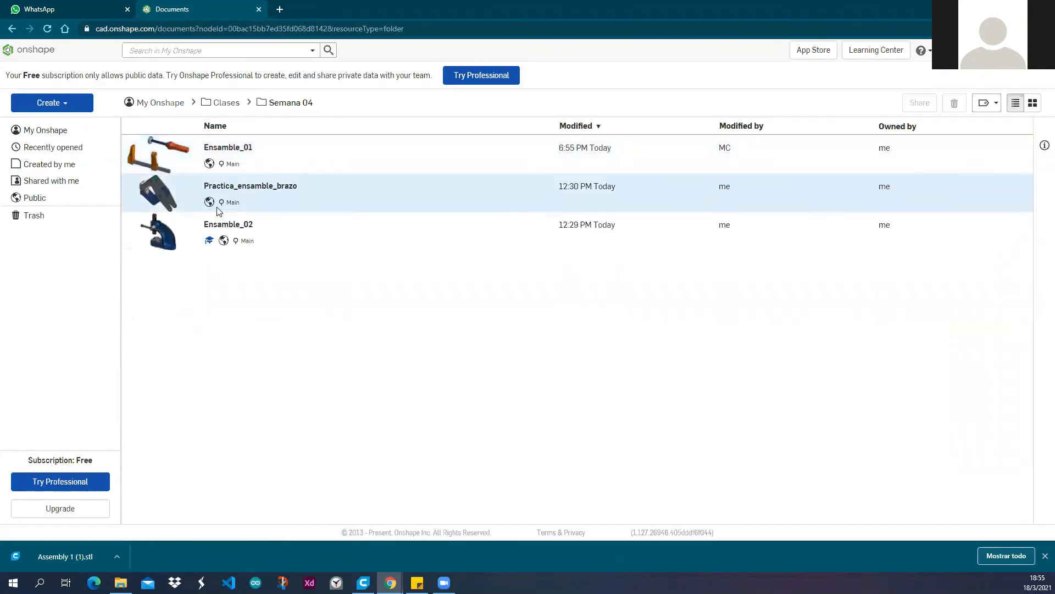
{"action": "left_click", "coordinate": [235, 151]}
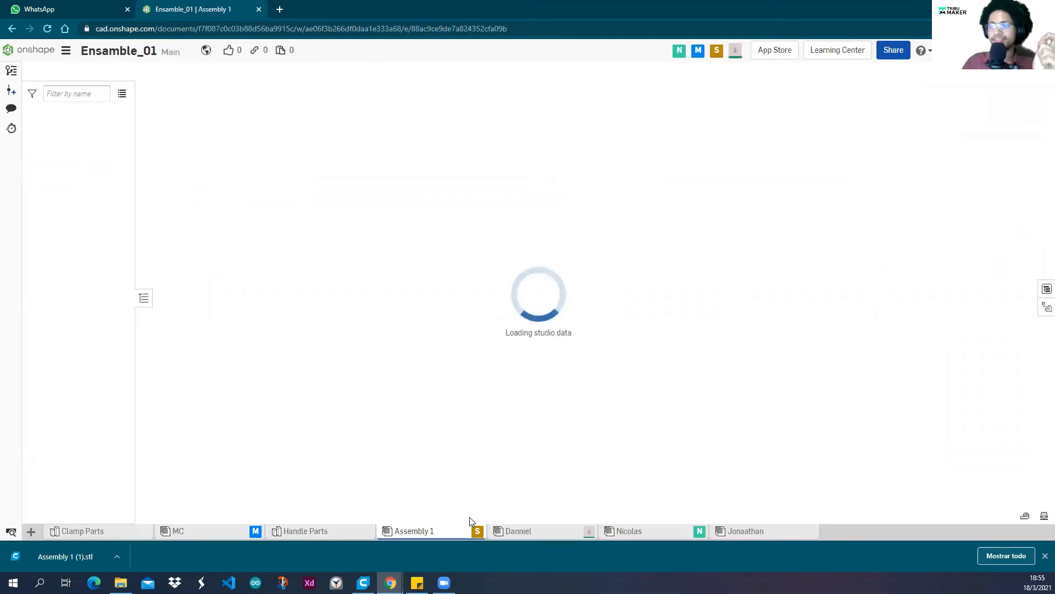
{"action": "left_click", "coordinate": [654, 531]}
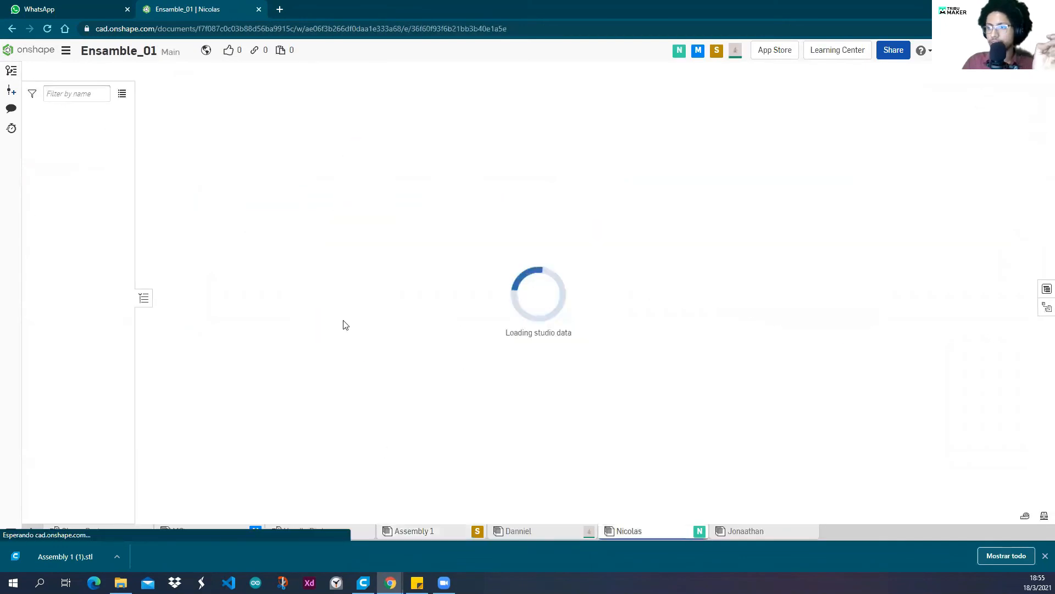
{"action": "scroll", "coordinate": [279, 300], "scroll_direction": "down", "scroll_amount": 3}
{"action": "mouse_move", "coordinate": [286, 300]}
{"action": "right_mouse_down"}
{"action": "mouse_move", "coordinate": [296, 271]}
{"action": "mouse_move", "coordinate": [269, 295]}
{"action": "mouse_move", "coordinate": [292, 309]}
{"action": "right_mouse_up"}
{"action": "scroll", "coordinate": [488, 289], "scroll_direction": "up", "scroll_amount": 3}
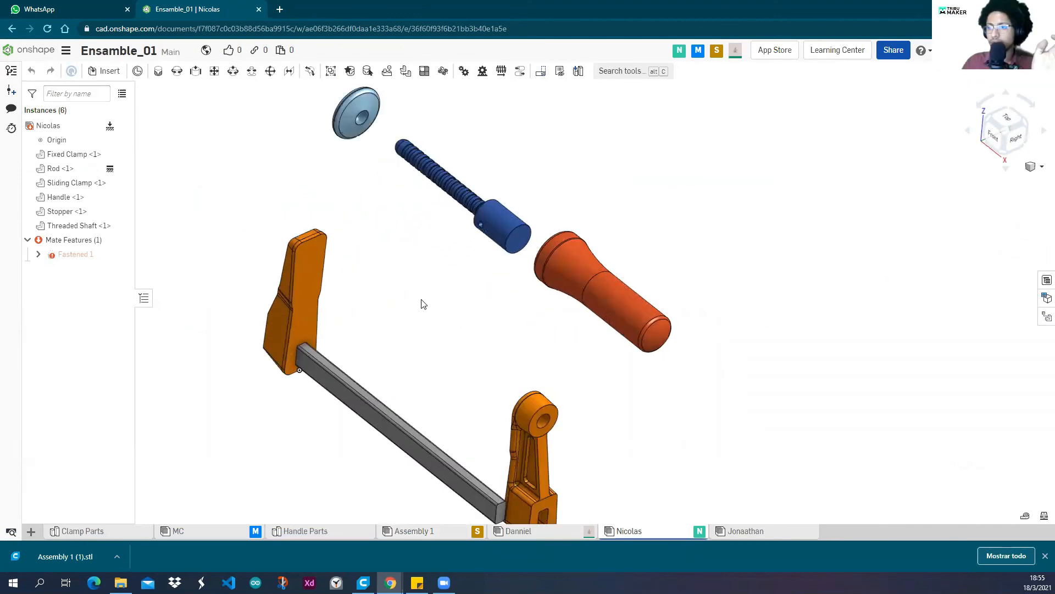
{"action": "scroll", "coordinate": [421, 300], "scroll_direction": "down", "scroll_amount": 2}
{"action": "scroll", "coordinate": [435, 302], "scroll_direction": "up", "scroll_amount": 1}
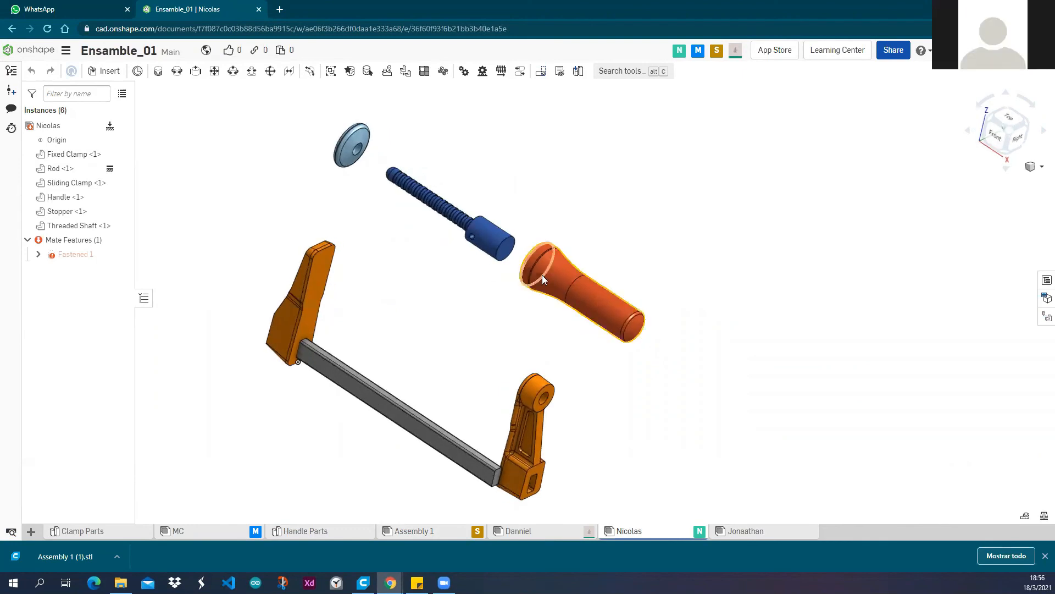
Move the handle and sliding clamp away from the other parts and separate the fixed clamp from the rod.
{"action": "left_click_drag", "start_coordinate": [544, 297], "coordinate": [472, 395]}
{"action": "left_click_drag", "start_coordinate": [608, 286], "coordinate": [553, 347]}
{"action": "right_click_drag", "start_coordinate": [554, 351], "coordinate": [534, 407]}
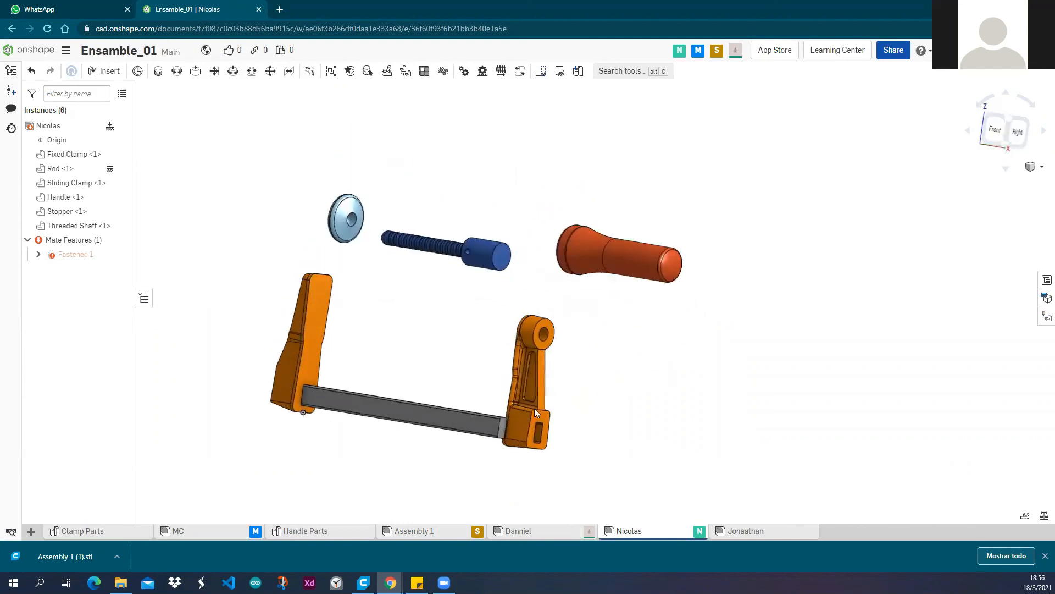
{"action": "left_click_drag", "start_coordinate": [429, 438], "coordinate": [543, 400]}
{"action": "mouse_move", "coordinate": [603, 401]}
{"action": "right_mouse_down"}
{"action": "mouse_move", "coordinate": [589, 422]}
{"action": "mouse_move", "coordinate": [549, 391]}
{"action": "mouse_move", "coordinate": [574, 368]}
{"action": "mouse_move", "coordinate": [566, 358]}
{"action": "mouse_move", "coordinate": [605, 384]}
{"action": "right_mouse_up"}
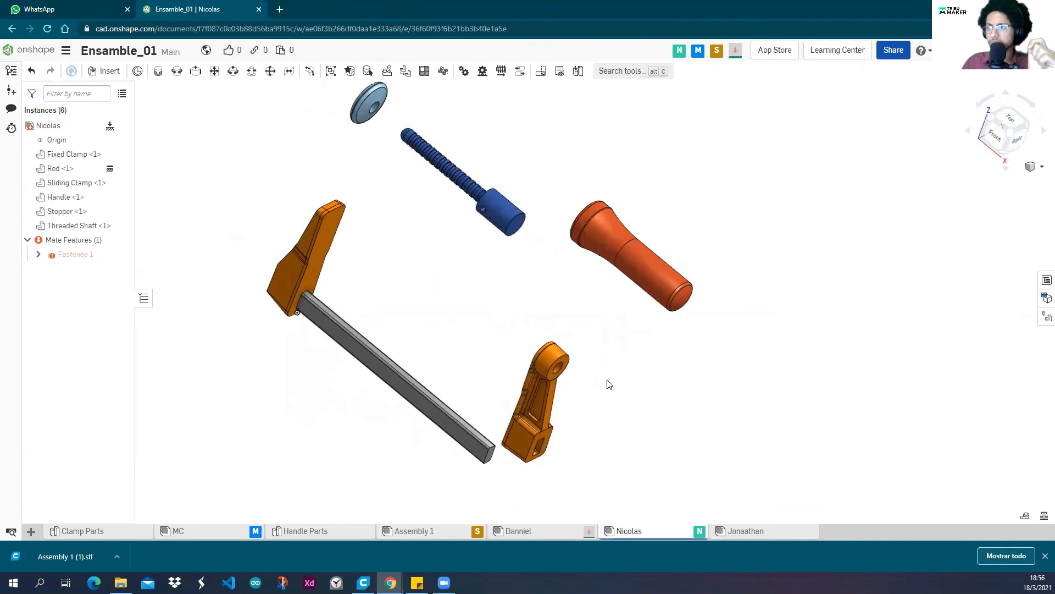
{"action": "left_click_drag", "start_coordinate": [512, 389], "coordinate": [531, 334]}
{"action": "mouse_move", "coordinate": [574, 344]}
{"action": "right_mouse_down"}
{"action": "mouse_move", "coordinate": [587, 331]}
{"action": "mouse_move", "coordinate": [579, 353]}
{"action": "mouse_move", "coordinate": [596, 348]}
{"action": "mouse_move", "coordinate": [586, 356]}
{"action": "right_mouse_up"}
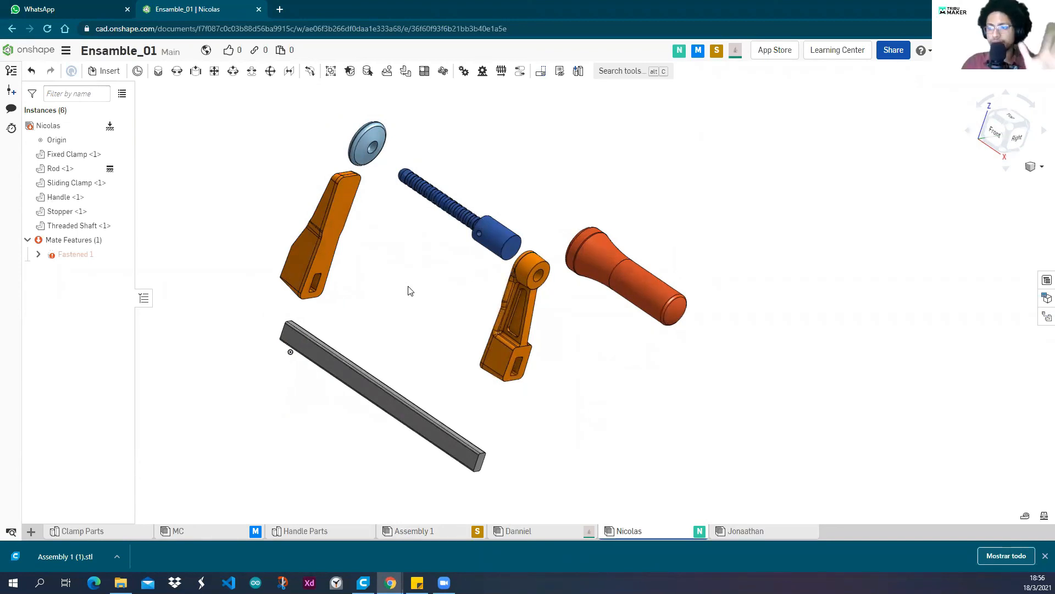
{"action": "right_click_drag", "start_coordinate": [398, 309], "coordinate": [432, 329]}
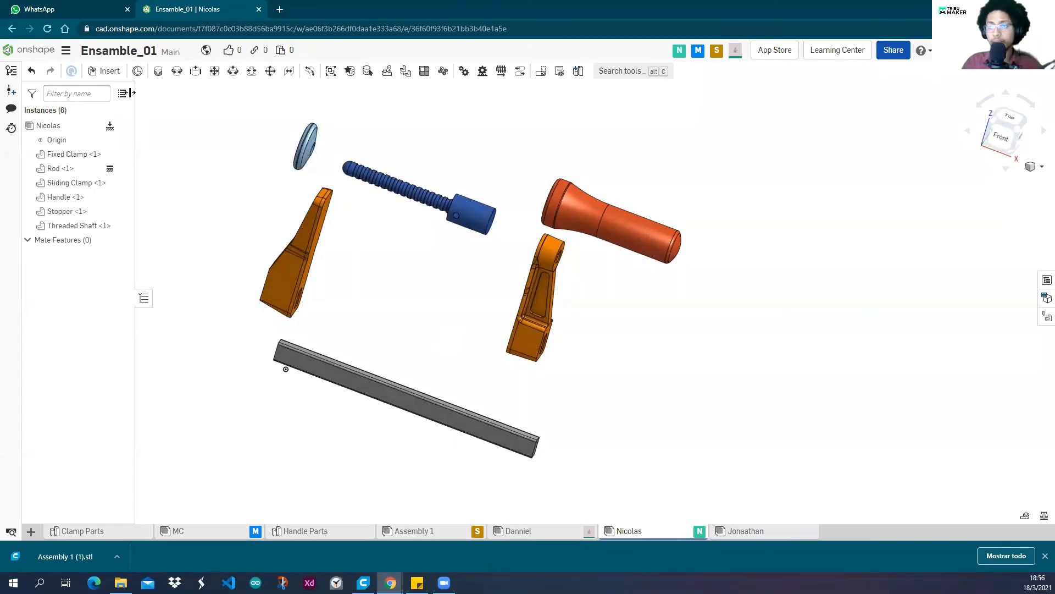
Return to My Onshape, reopen the Clap document and view the closed ring clamp in Assembly 1.
{"action": "left_click", "coordinate": [38, 50]}
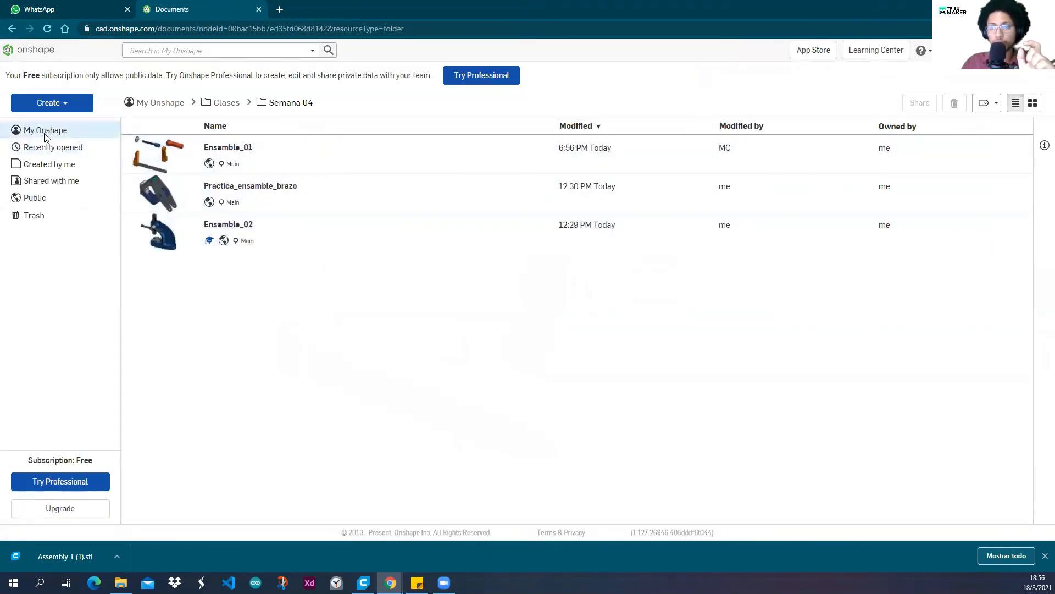
{"action": "left_click", "coordinate": [45, 134]}
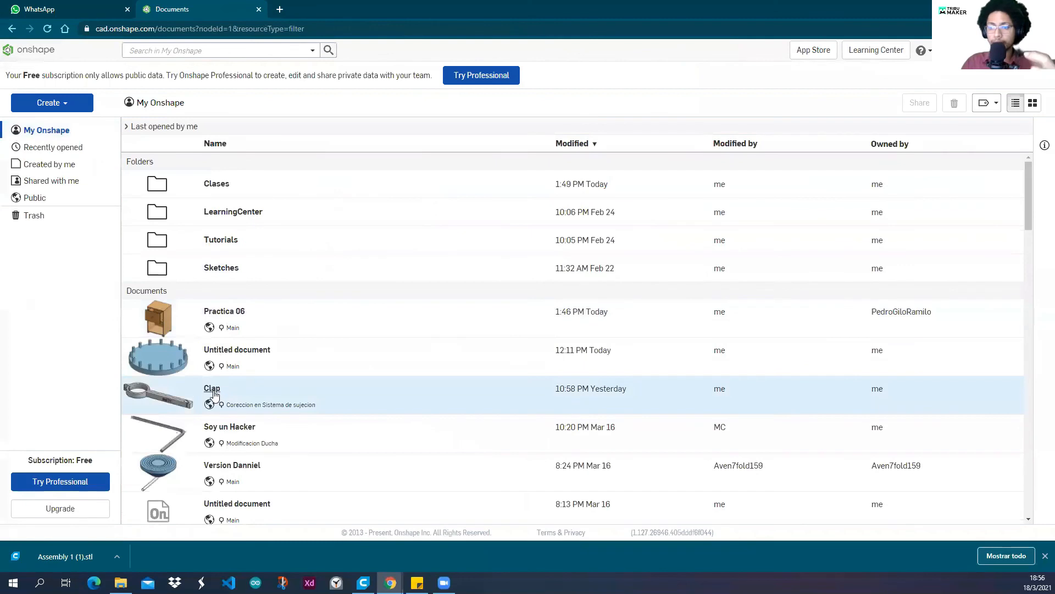
{"action": "left_click", "coordinate": [214, 390]}
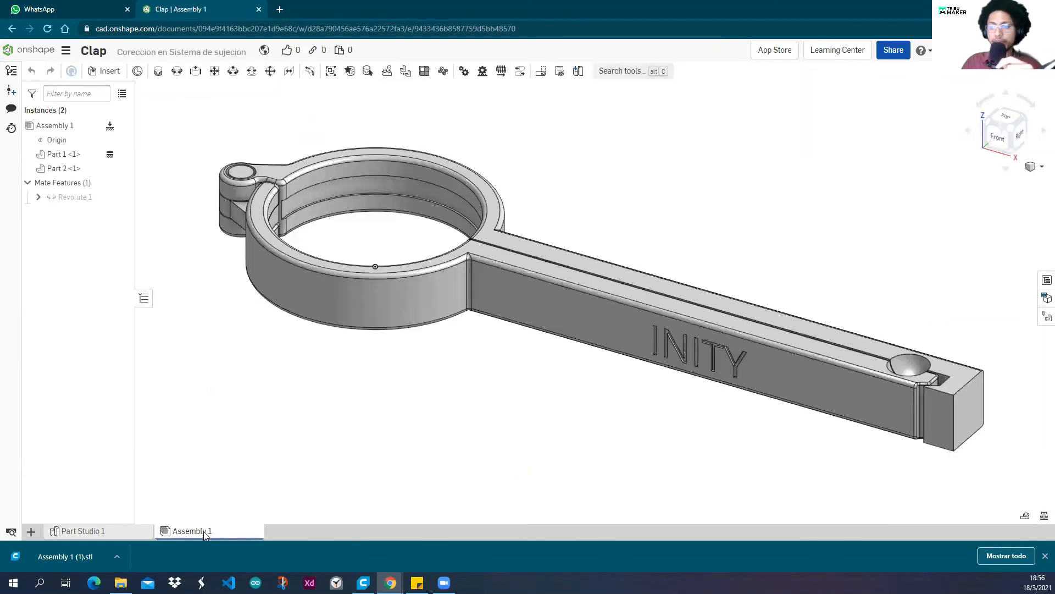
{"action": "scroll", "coordinate": [308, 383], "scroll_direction": "down", "scroll_amount": 5}
{"action": "right_click_drag", "start_coordinate": [424, 377], "coordinate": [441, 349]}
{"action": "scroll", "coordinate": [279, 139], "scroll_direction": "up", "scroll_amount": 3}
{"action": "scroll", "coordinate": [287, 197], "scroll_direction": "down", "scroll_amount": 3}
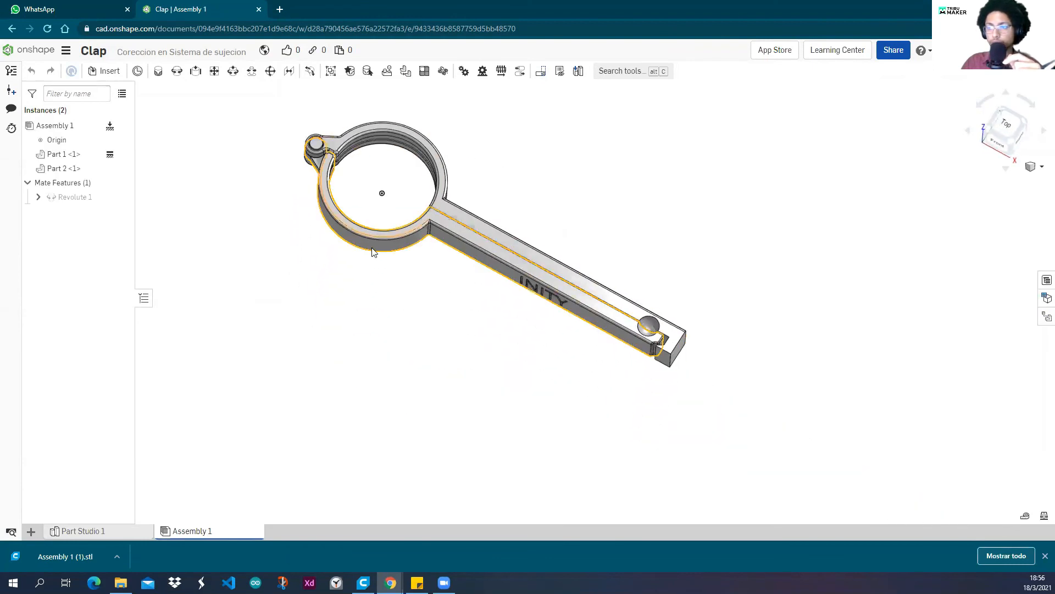
{"action": "middle_click_drag", "start_coordinate": [405, 271], "coordinate": [369, 335]}
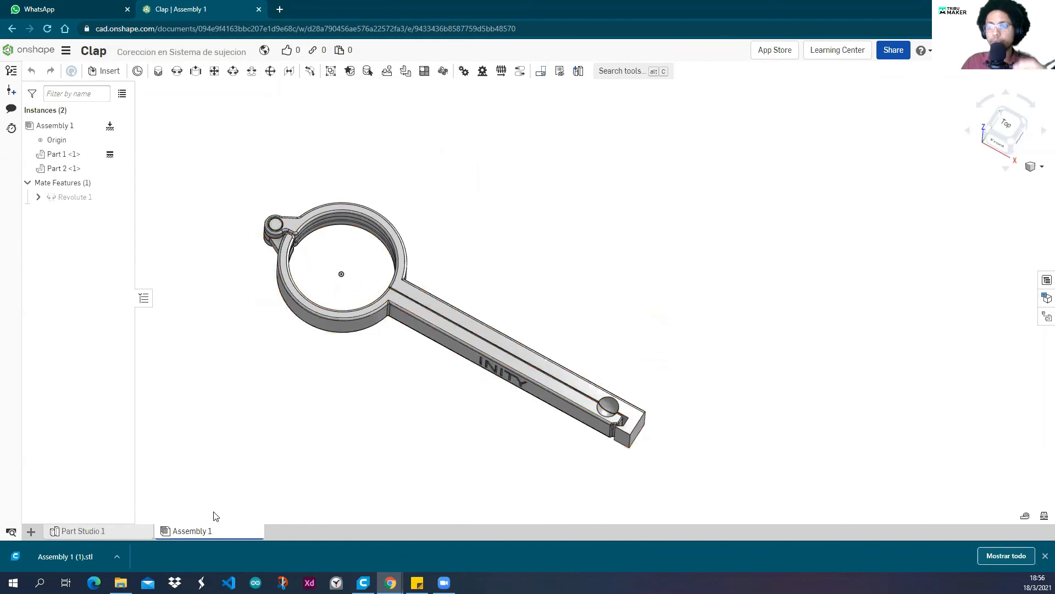
Delete both clamp halves, Part 1 and Part 2, from Assembly 1.
{"action": "left_click", "coordinate": [429, 298]}
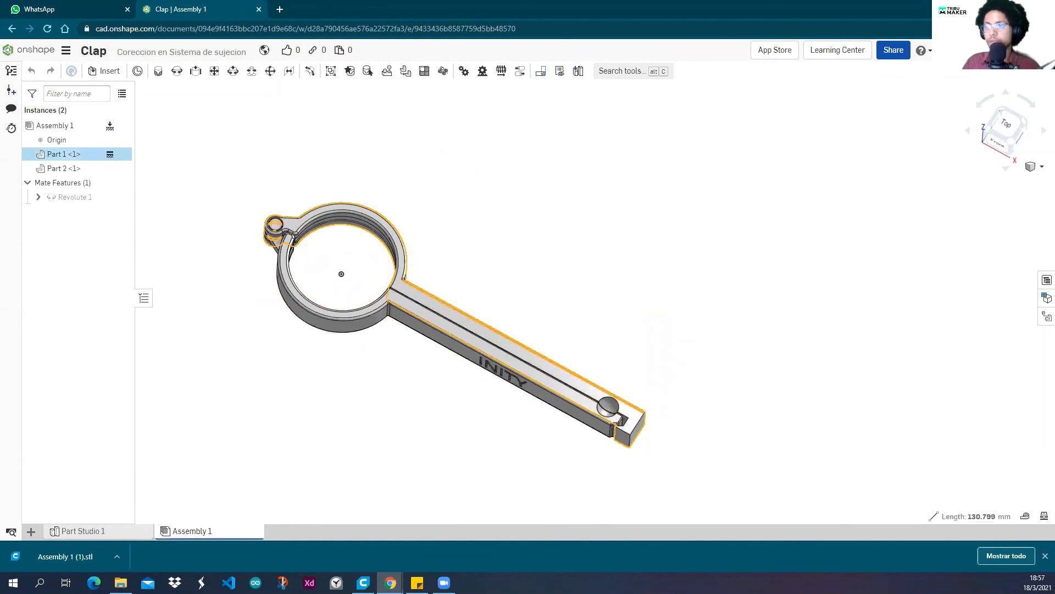
{"action": "key", "text": "Delete"}
{"action": "left_click", "coordinate": [423, 311]}
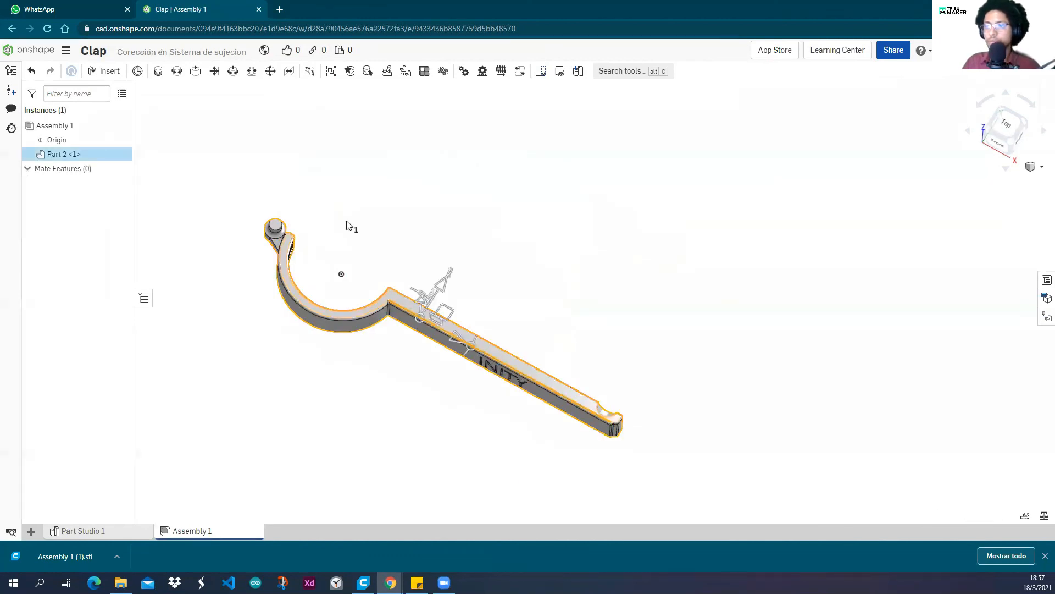
{"action": "key", "text": "Delete"}
Insert Part 1 and Part 2 from Part Studio 1 into the assembly as separate, spaced-apart instances.
{"action": "left_click", "coordinate": [107, 71]}
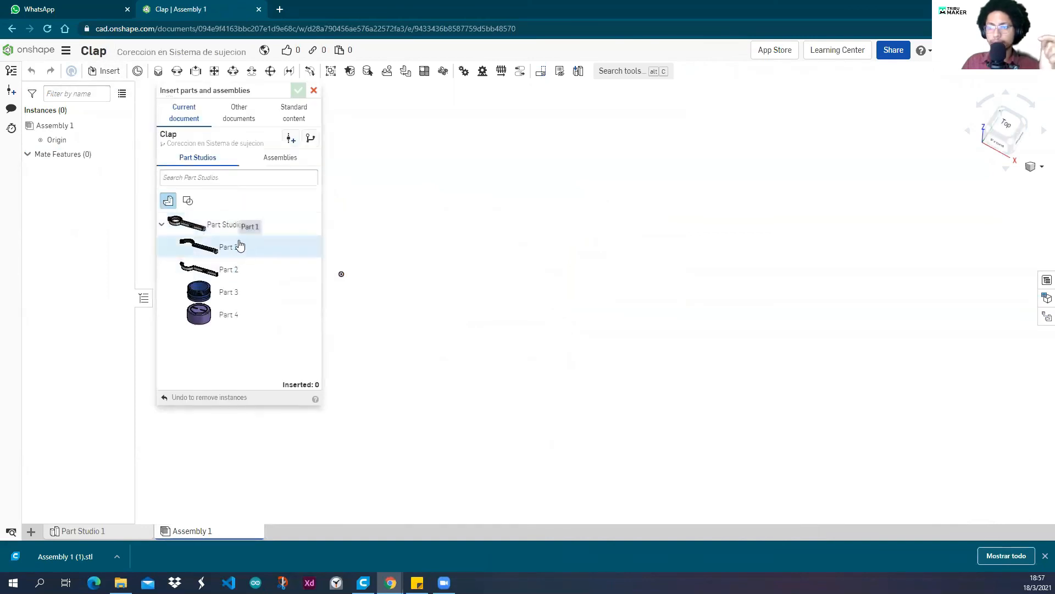
{"action": "left_click", "coordinate": [502, 224]}
{"action": "left_click", "coordinate": [246, 275]}
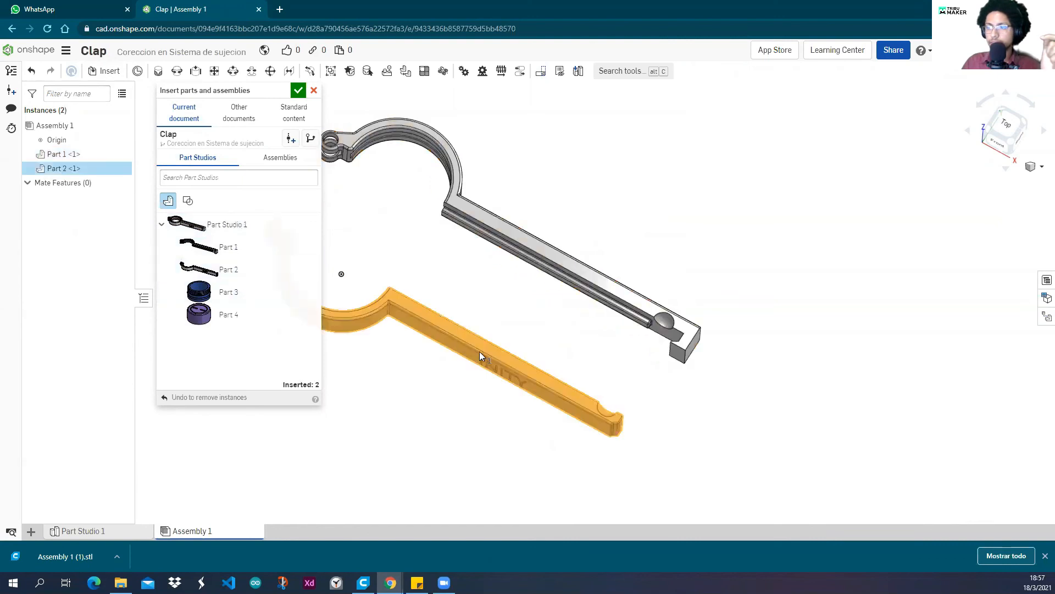
{"action": "left_click", "coordinate": [471, 369]}
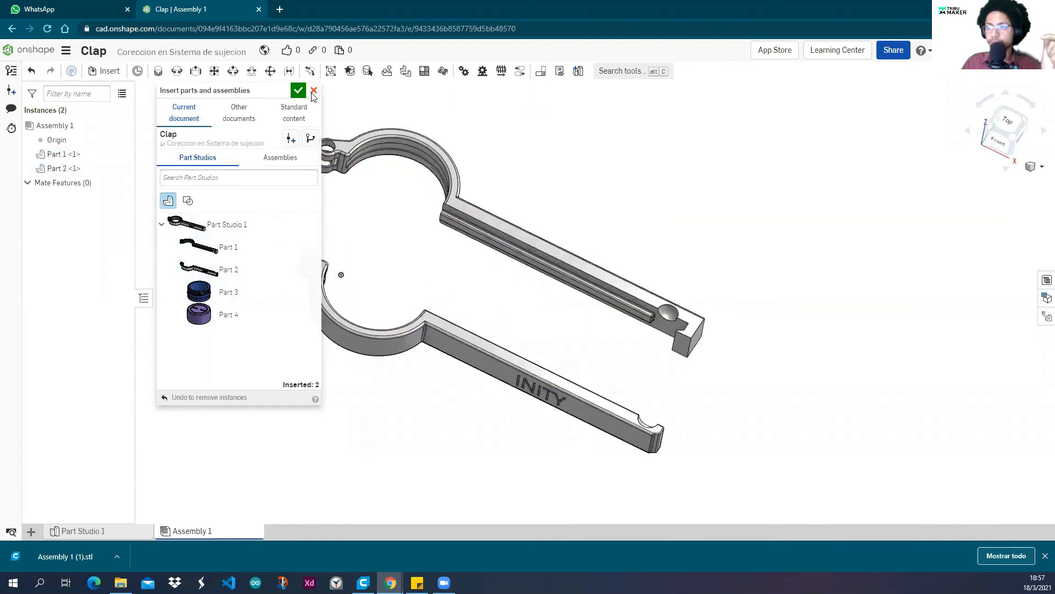
{"action": "key", "text": "Escape"}
{"action": "left_click", "coordinate": [588, 94]}
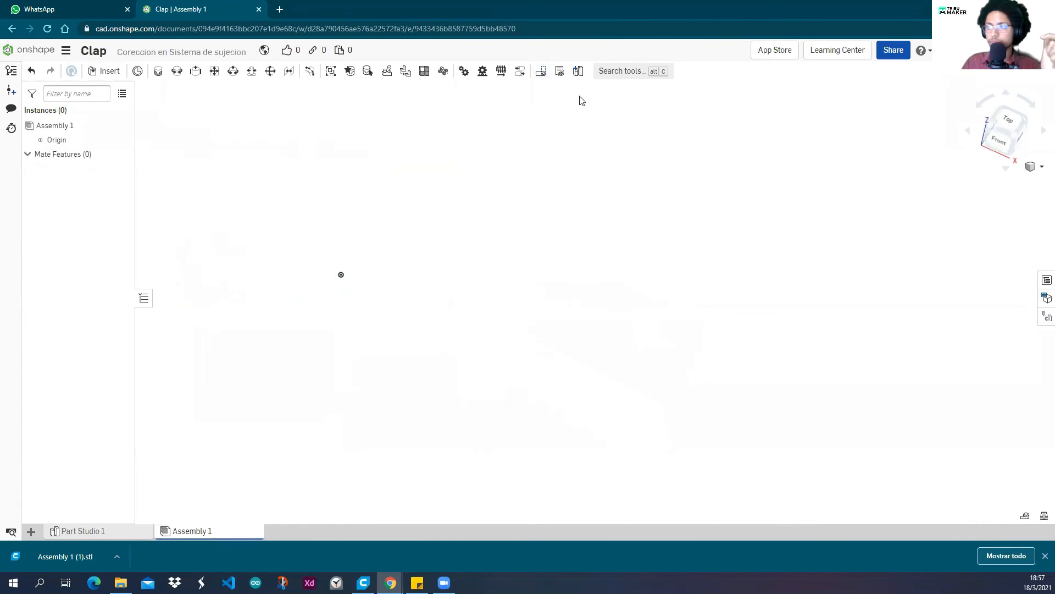
Fix Part 1 in place in the assembly.
{"action": "right_click_drag", "start_coordinate": [286, 261], "coordinate": [372, 257]}
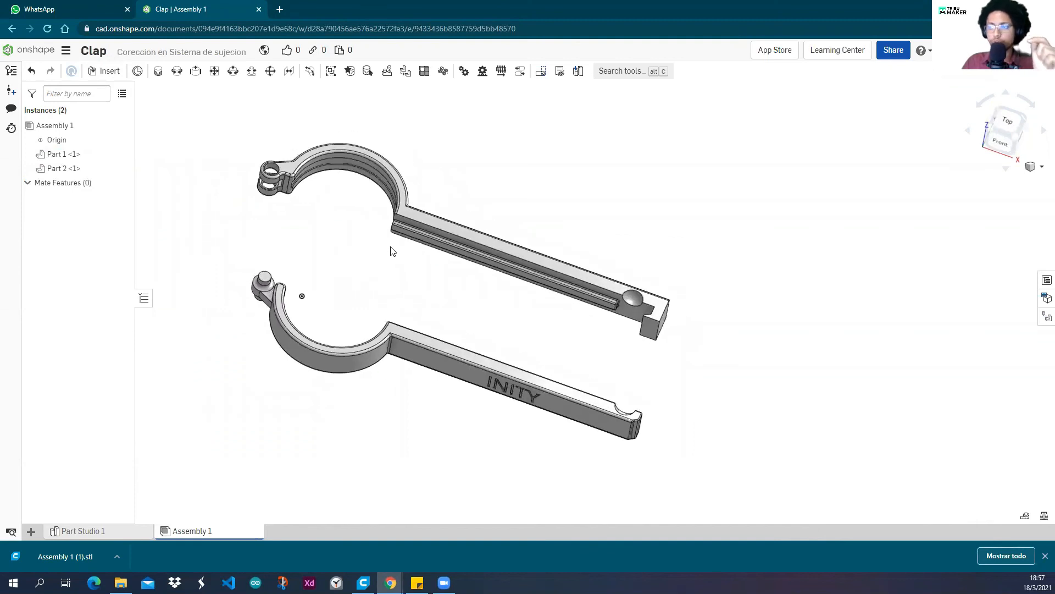
{"action": "right_click", "coordinate": [416, 229]}
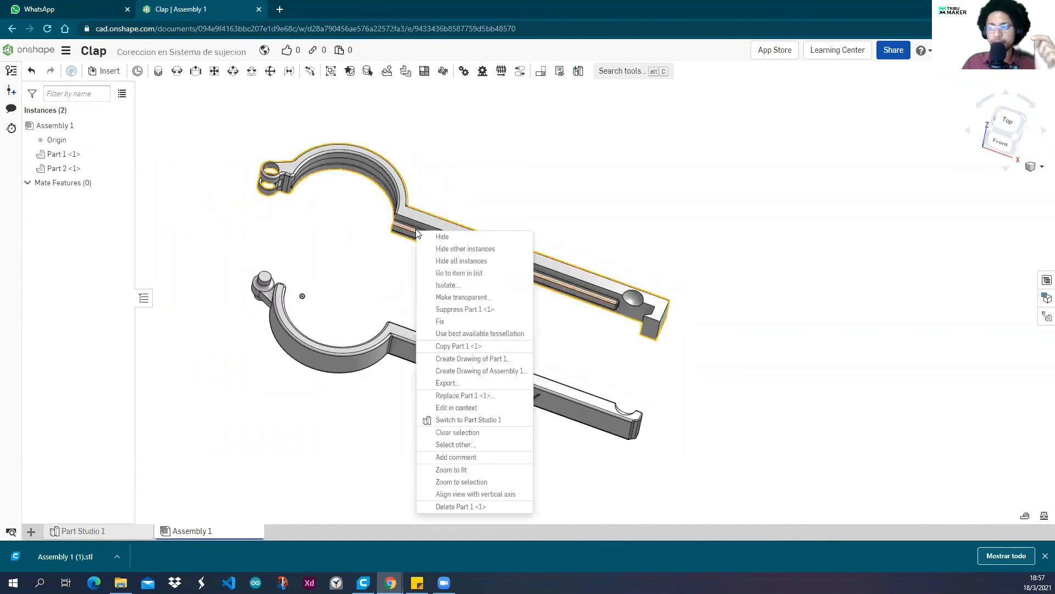
{"action": "left_click", "coordinate": [443, 322]}
{"action": "right_click_drag", "start_coordinate": [415, 266], "coordinate": [267, 270]}
{"action": "scroll", "coordinate": [305, 275], "scroll_direction": "up", "scroll_amount": 4}
{"action": "scroll", "coordinate": [269, 284], "scroll_direction": "down", "scroll_amount": 5}
{"action": "scroll", "coordinate": [269, 266], "scroll_direction": "up", "scroll_amount": 2}
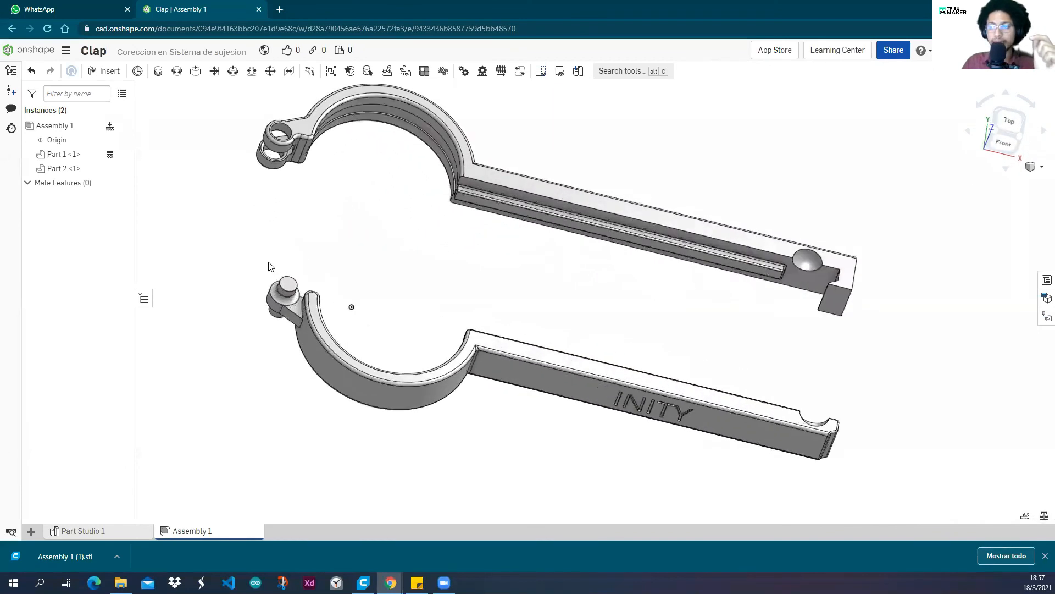
{"action": "middle_click_drag", "start_coordinate": [269, 263], "coordinate": [263, 292]}
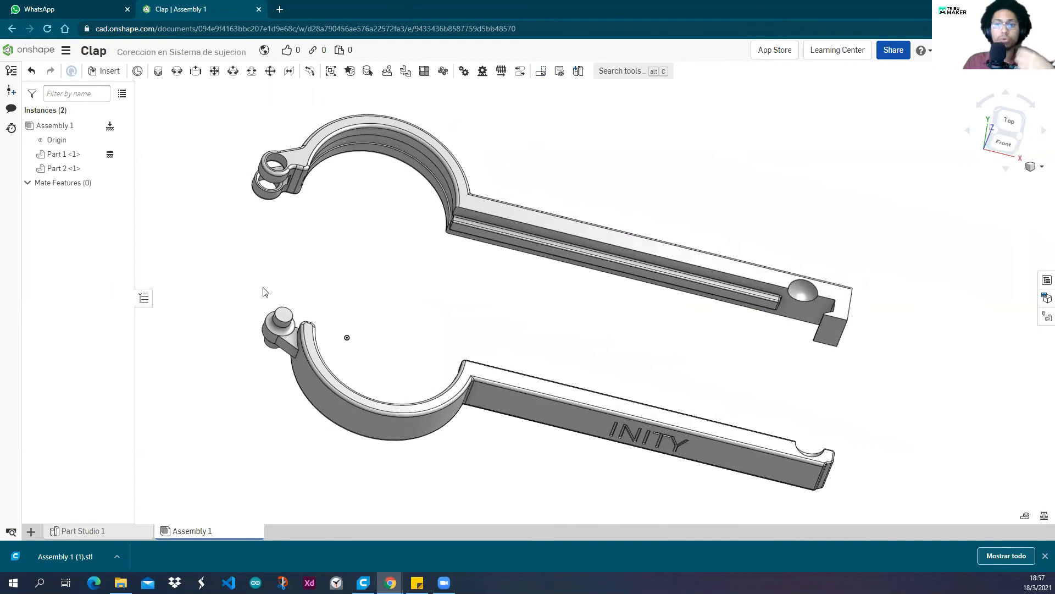
Add a Revolute mate between the top of Part 2's hinge pin and the upper hinge ring of Part 1.
{"action": "left_click", "coordinate": [176, 72]}
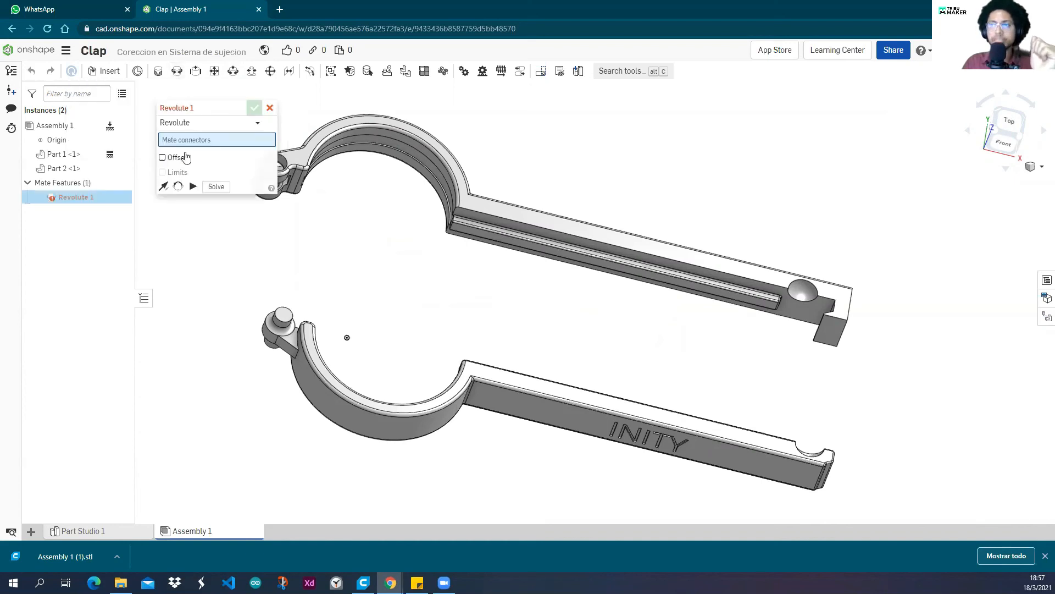
{"action": "middle_click_drag", "start_coordinate": [390, 235], "coordinate": [420, 228]}
{"action": "scroll", "coordinate": [340, 292], "scroll_direction": "up", "scroll_amount": 5}
{"action": "left_click", "coordinate": [313, 327]}
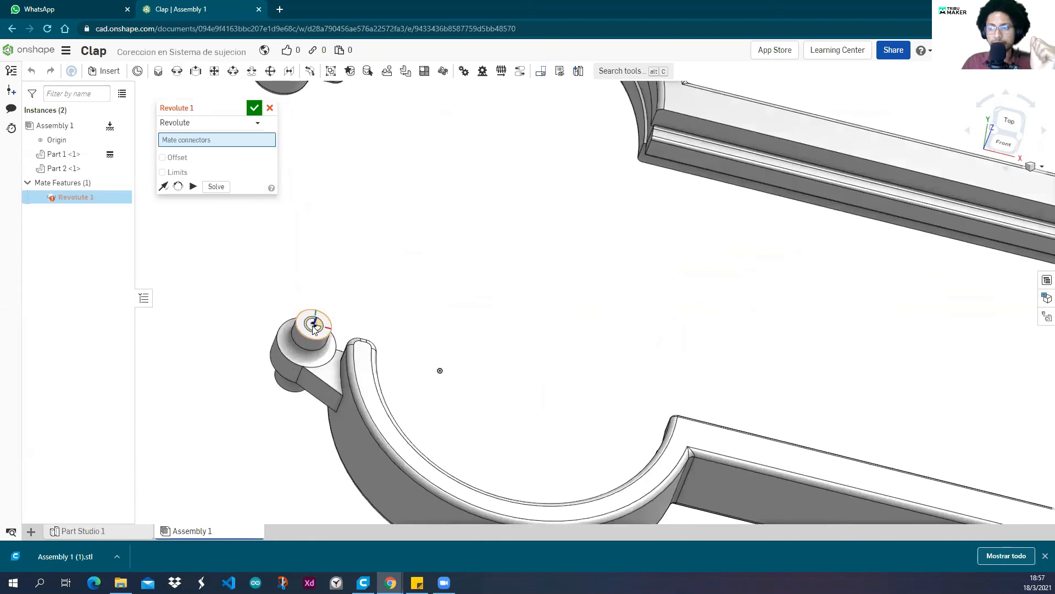
{"action": "scroll", "coordinate": [325, 330], "scroll_direction": "down", "scroll_amount": 5}
{"action": "scroll", "coordinate": [351, 259], "scroll_direction": "up", "scroll_amount": 5}
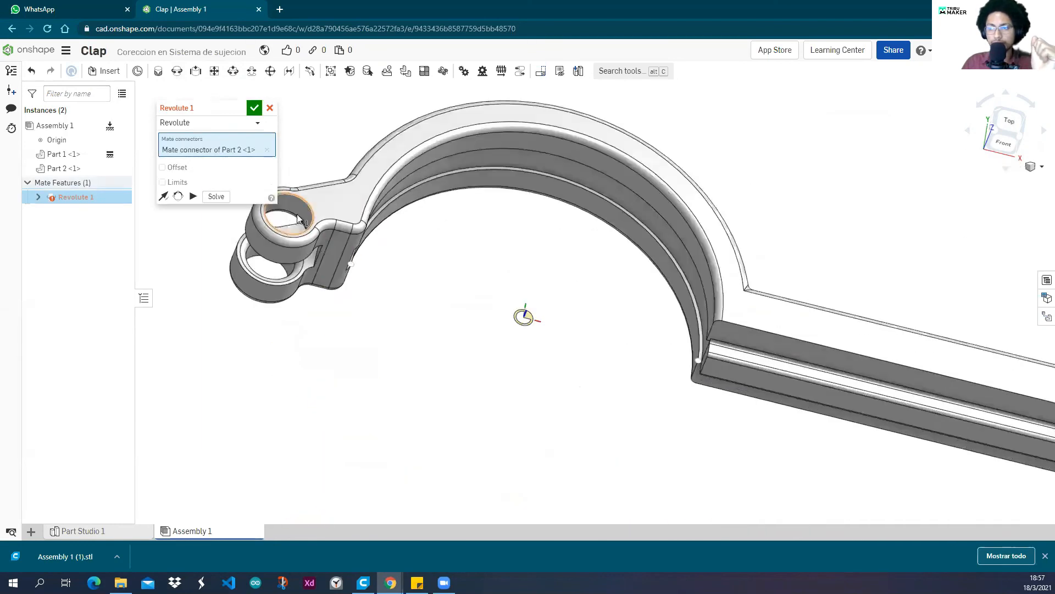
{"action": "left_click", "coordinate": [313, 240]}
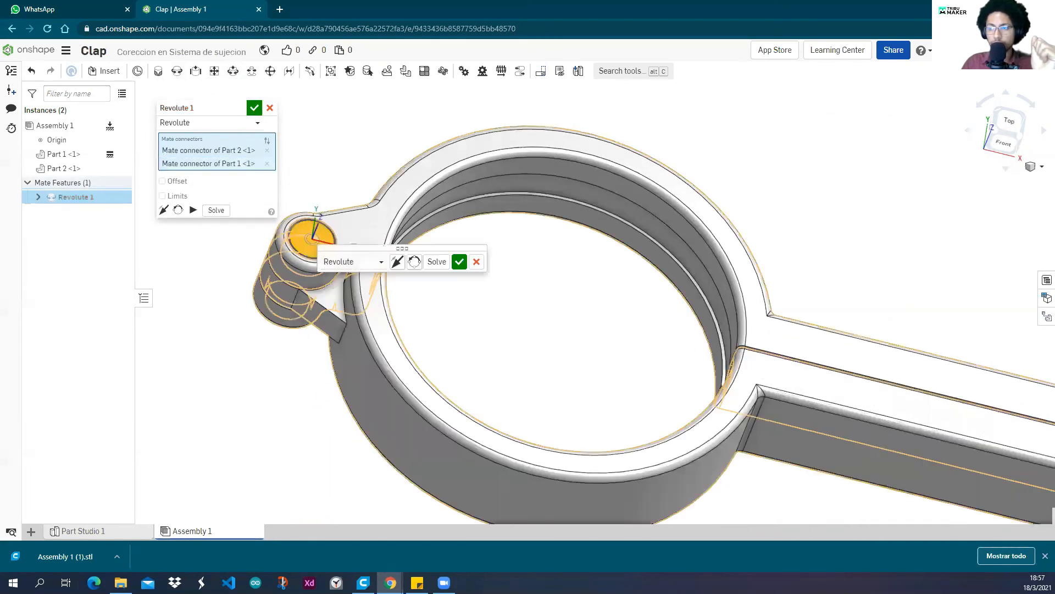
{"action": "scroll", "coordinate": [384, 492], "scroll_direction": "down", "scroll_amount": 3}
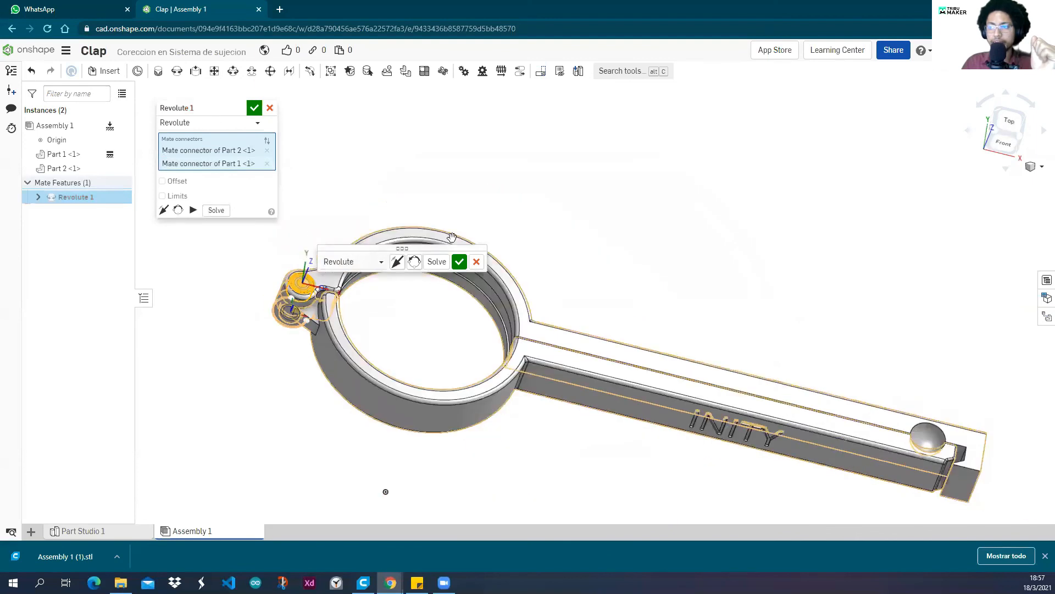
{"action": "left_click", "coordinate": [462, 263]}
Swing Part 2 about the hinge to test its motion, and discard the second Revolute mate.
{"action": "right_click_drag", "start_coordinate": [520, 291], "coordinate": [459, 190]}
{"action": "scroll", "coordinate": [459, 190], "scroll_direction": "down", "scroll_amount": 2}
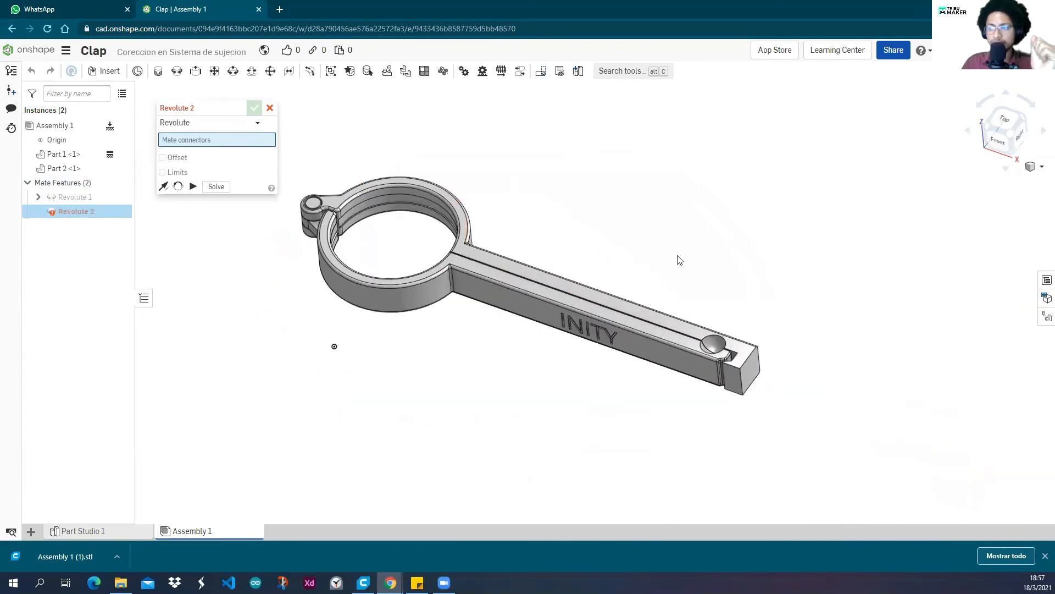
{"action": "right_click_drag", "start_coordinate": [678, 259], "coordinate": [635, 328]}
{"action": "left_click_drag", "start_coordinate": [600, 367], "coordinate": [577, 387]}
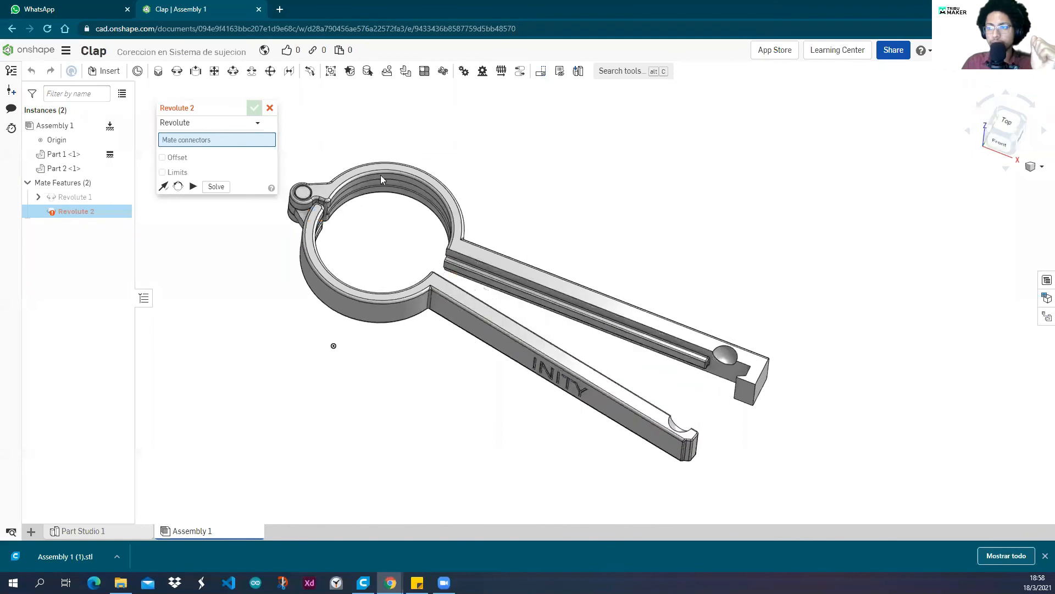
{"action": "left_click", "coordinate": [270, 108]}
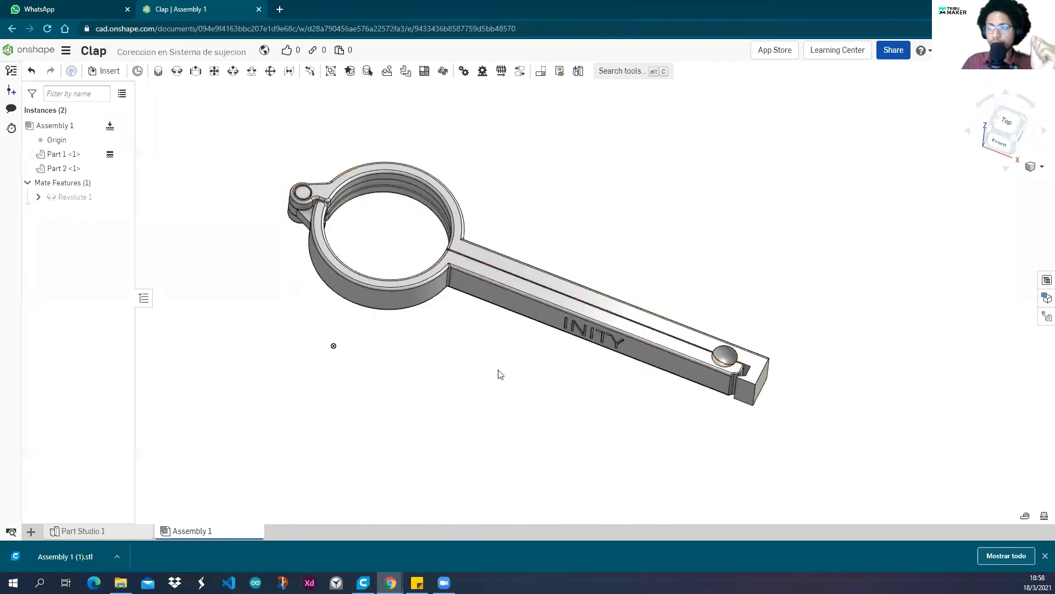
Swing Part 2 open about the hinge and examine the pin joint and clamp arms from several angles.
{"action": "left_click_drag", "start_coordinate": [332, 414], "coordinate": [344, 339]}
{"action": "right_click_drag", "start_coordinate": [343, 339], "coordinate": [297, 375]}
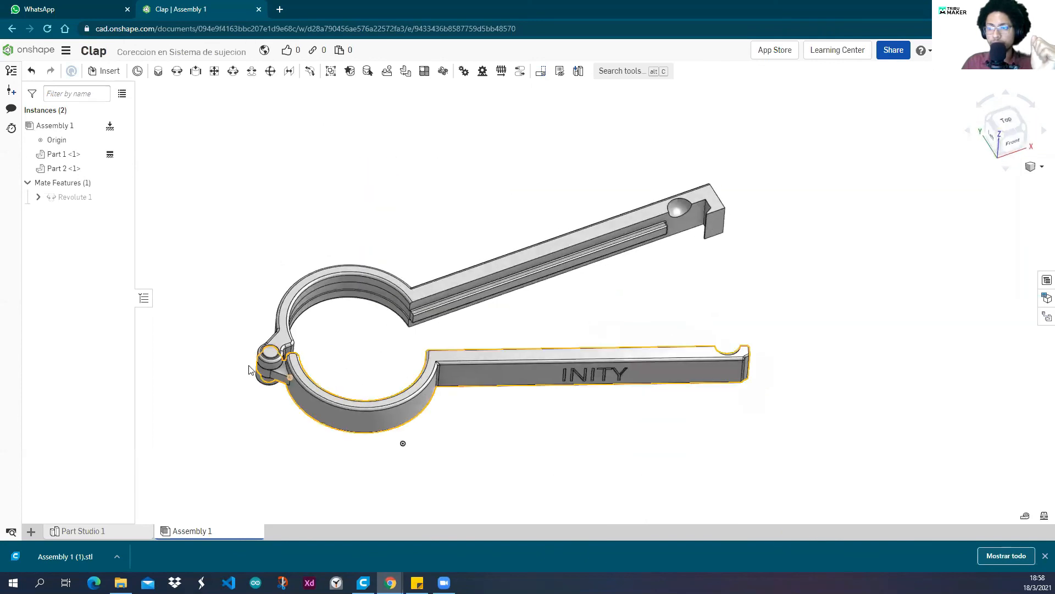
{"action": "scroll", "coordinate": [204, 380], "scroll_direction": "up", "scroll_amount": 4}
{"action": "scroll", "coordinate": [247, 269], "scroll_direction": "up", "scroll_amount": 3}
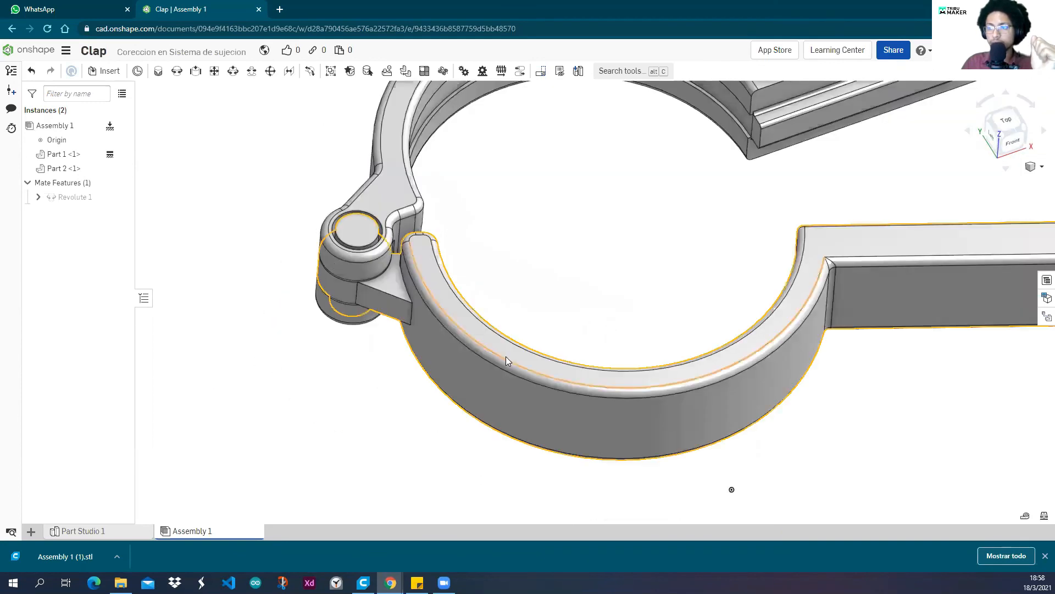
{"action": "left_click_drag", "start_coordinate": [389, 394], "coordinate": [438, 297]}
{"action": "scroll", "coordinate": [440, 275], "scroll_direction": "down", "scroll_amount": 2}
{"action": "middle_click_drag", "start_coordinate": [468, 276], "coordinate": [365, 306]}
{"action": "scroll", "coordinate": [457, 302], "scroll_direction": "down", "scroll_amount": 4}
{"action": "right_click_drag", "start_coordinate": [456, 302], "coordinate": [438, 401]}
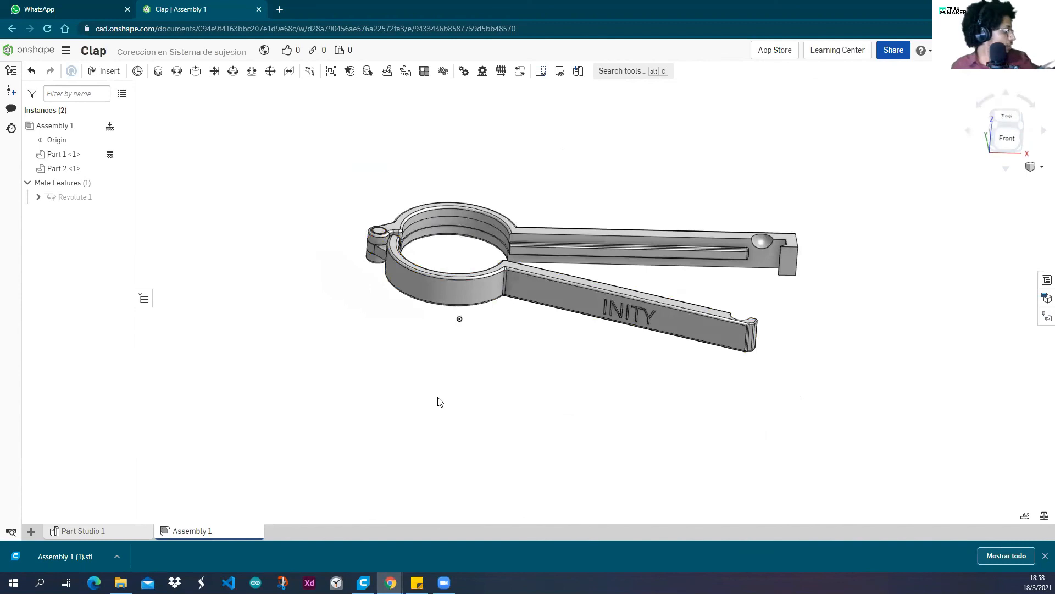
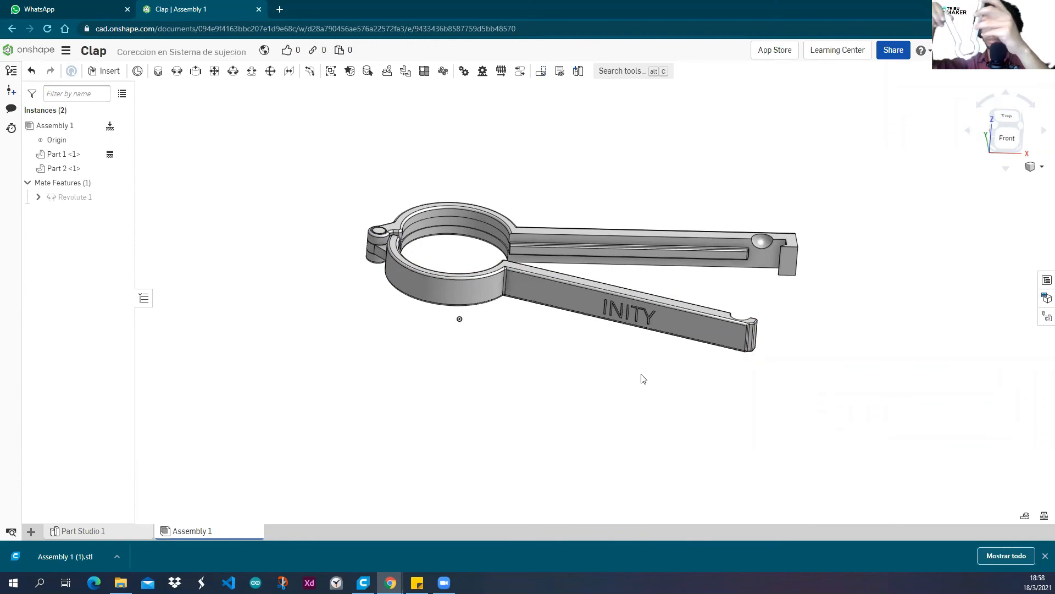
{"action": "right_click_drag", "start_coordinate": [555, 194], "coordinate": [463, 220]}
{"action": "scroll", "coordinate": [455, 209], "scroll_direction": "up", "scroll_amount": 3}
{"action": "right_click_drag", "start_coordinate": [461, 288], "coordinate": [539, 263]}
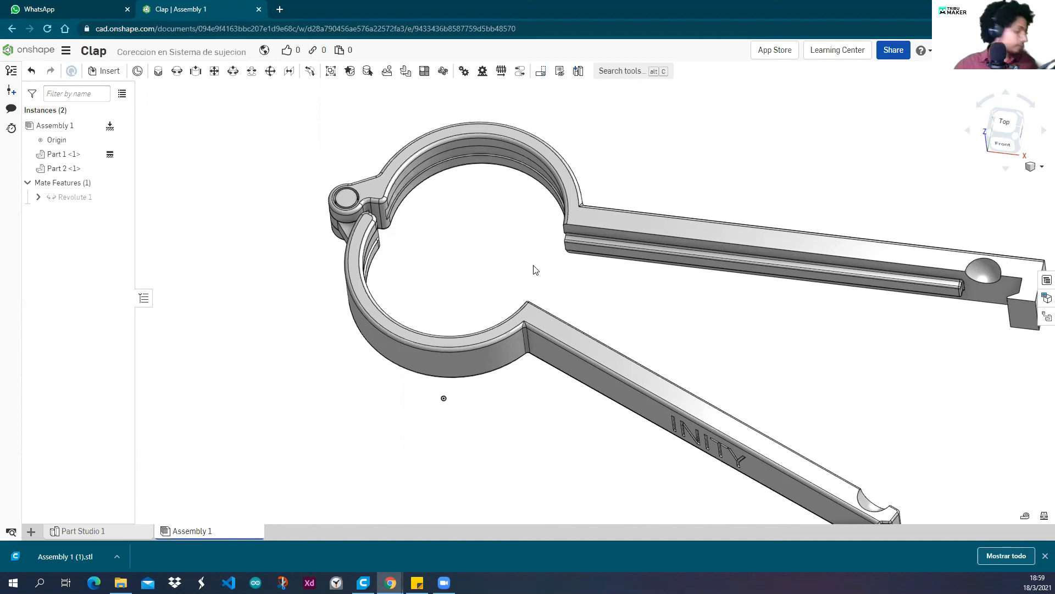
Open Ensamble_01 from the Semana 04 folder under Clases and view the participant's clamp assembly.
{"action": "left_click", "coordinate": [33, 49]}
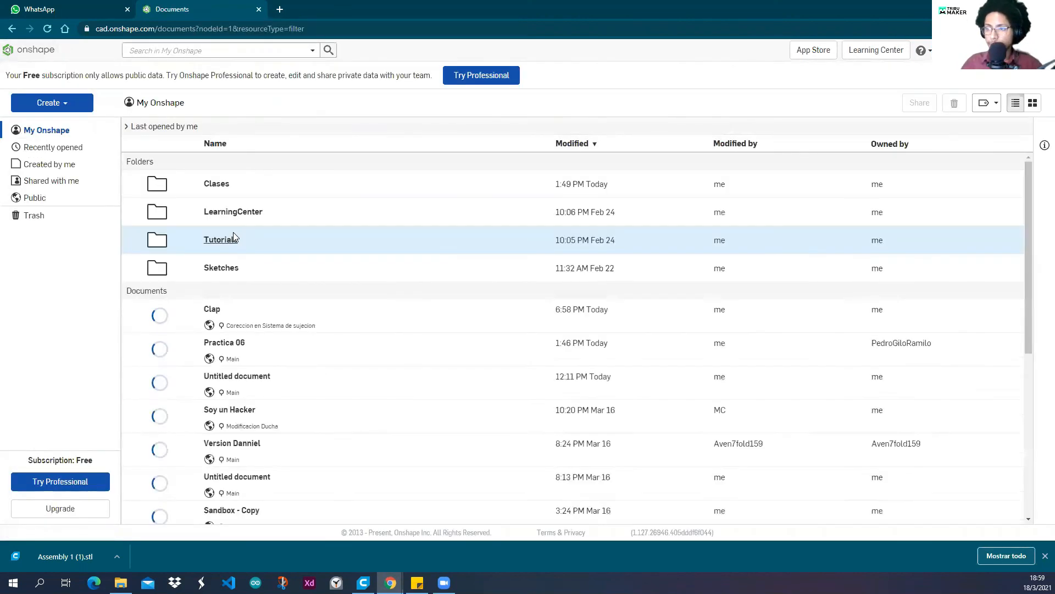
{"action": "left_click", "coordinate": [214, 185]}
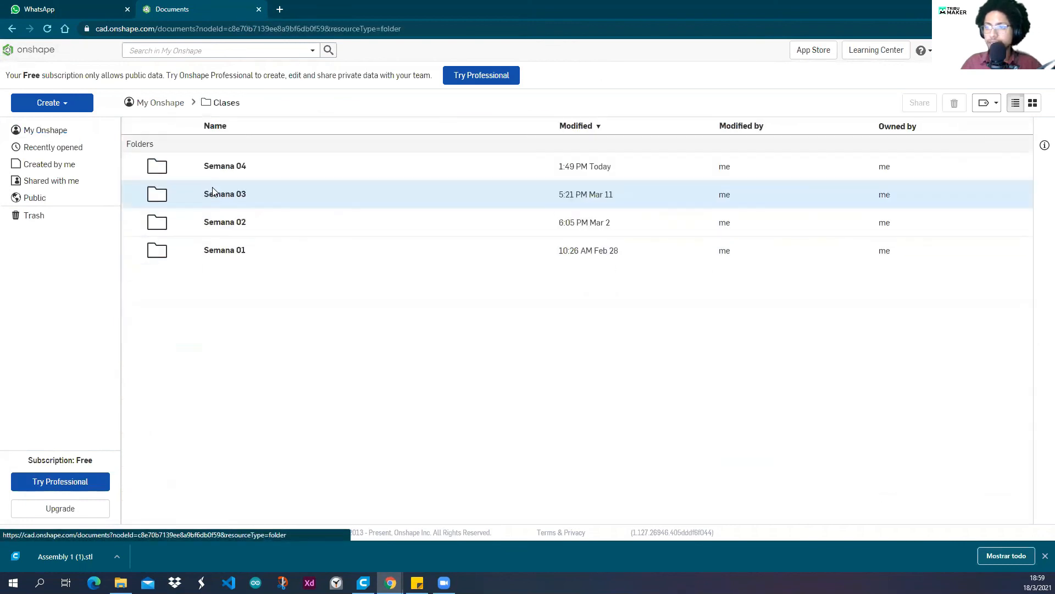
{"action": "left_click", "coordinate": [231, 173]}
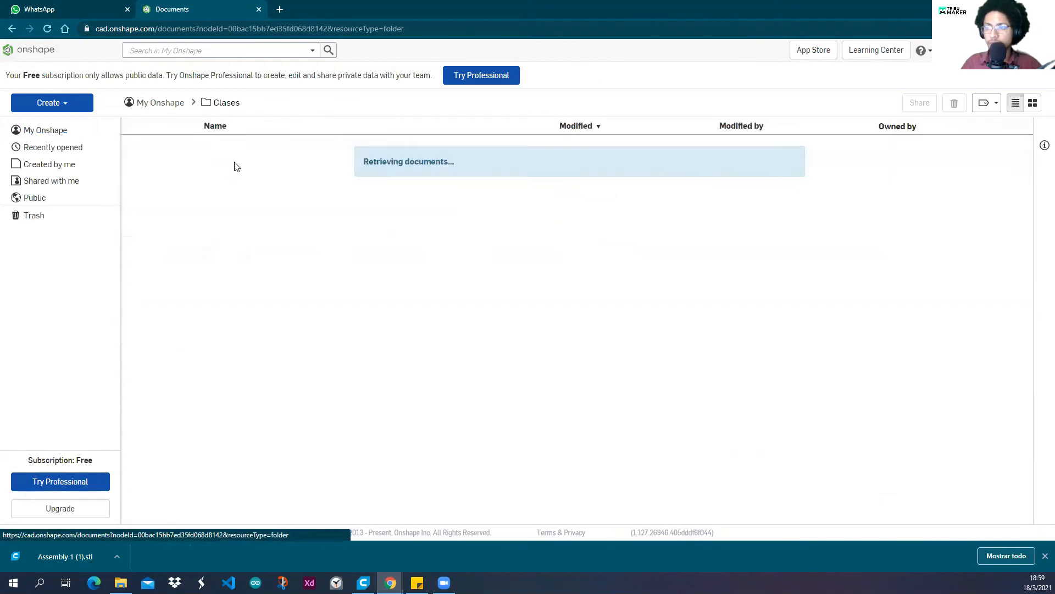
{"action": "left_click", "coordinate": [228, 149]}
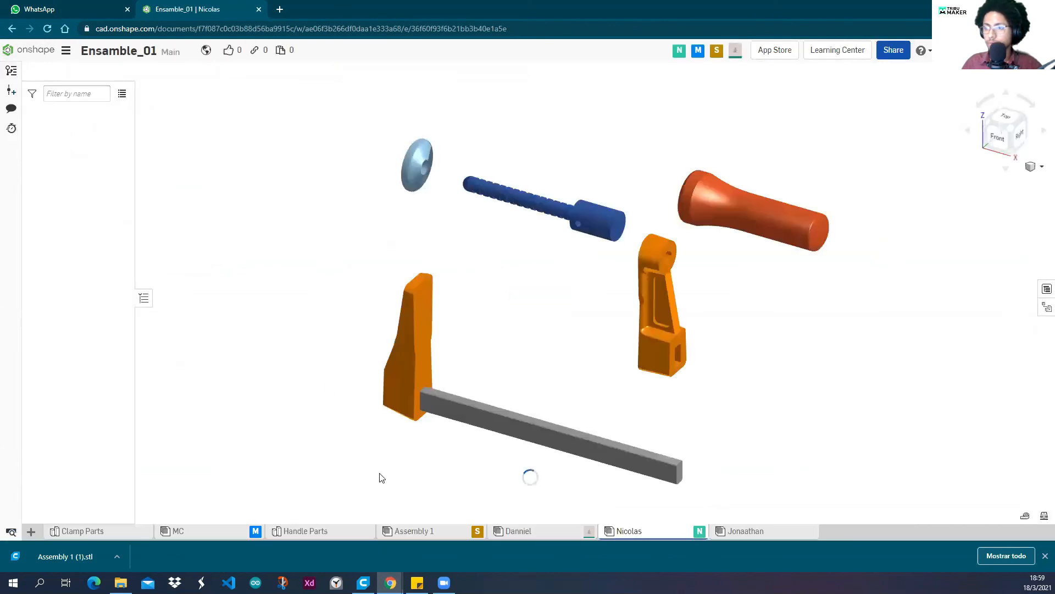
{"action": "right_click_drag", "start_coordinate": [289, 388], "coordinate": [279, 341]}
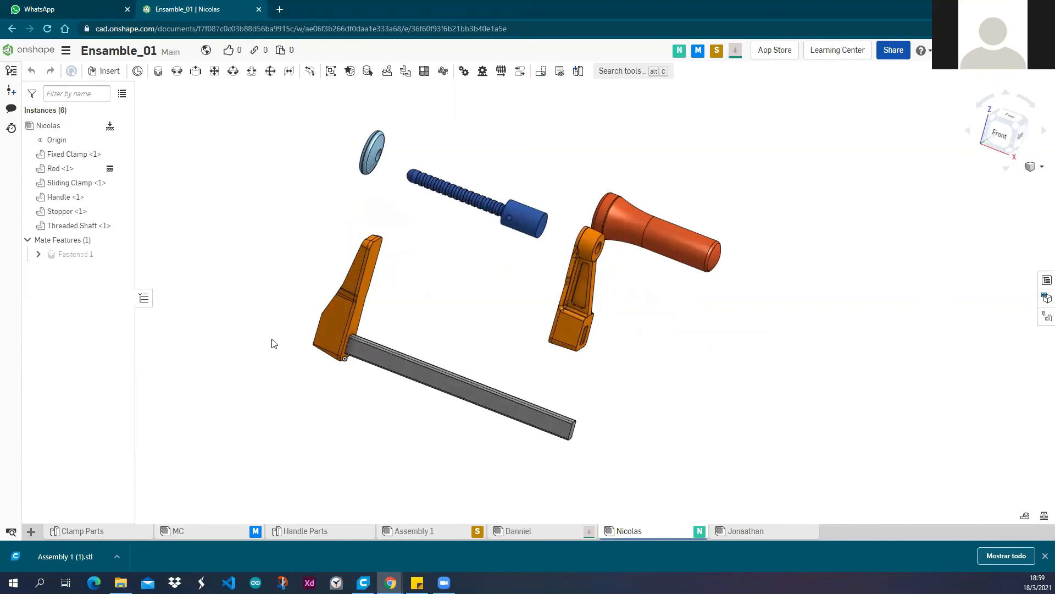
Move the loose sliding clamp down towards the free end of the rod.
{"action": "mouse_move", "coordinate": [570, 335]}
{"action": "left_mouse_down"}
{"action": "mouse_move", "coordinate": [537, 332]}
{"action": "mouse_move", "coordinate": [593, 339]}
{"action": "mouse_move", "coordinate": [566, 359]}
{"action": "mouse_move", "coordinate": [566, 332]}
{"action": "left_mouse_up"}
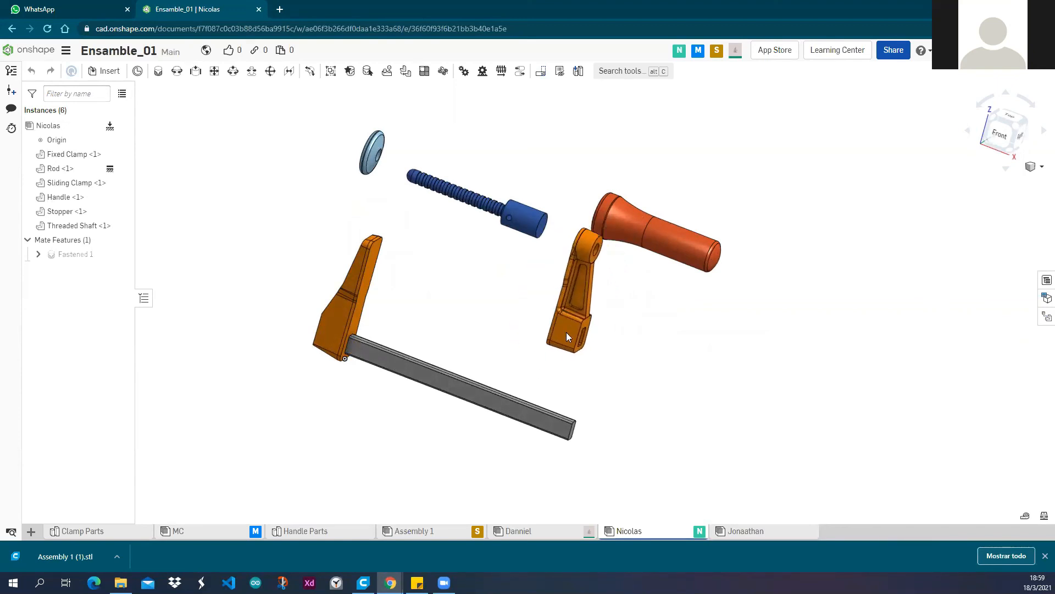
{"action": "scroll", "coordinate": [646, 241], "scroll_direction": "up", "scroll_amount": 3}
{"action": "scroll", "coordinate": [432, 338], "scroll_direction": "down", "scroll_amount": 3}
{"action": "left_click_drag", "start_coordinate": [485, 353], "coordinate": [476, 388]}
{"action": "right_click_drag", "start_coordinate": [434, 384], "coordinate": [502, 389]}
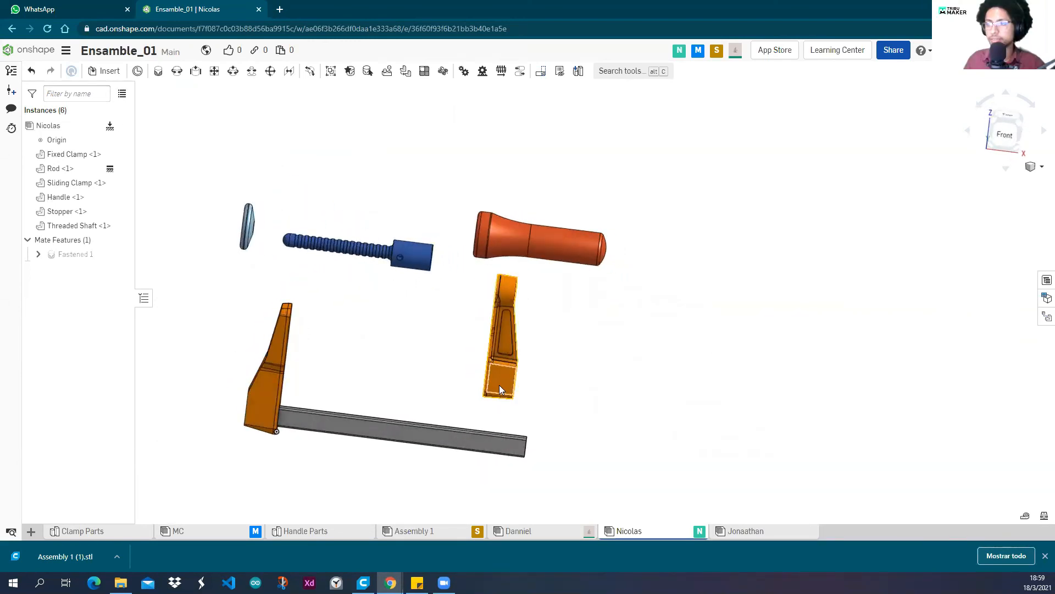
Examine the rod's free end and the rectangular opening in the sliding clamp in the assembly.
{"action": "right_click_drag", "start_coordinate": [443, 389], "coordinate": [523, 411]}
{"action": "scroll", "coordinate": [517, 407], "scroll_direction": "up", "scroll_amount": 3}
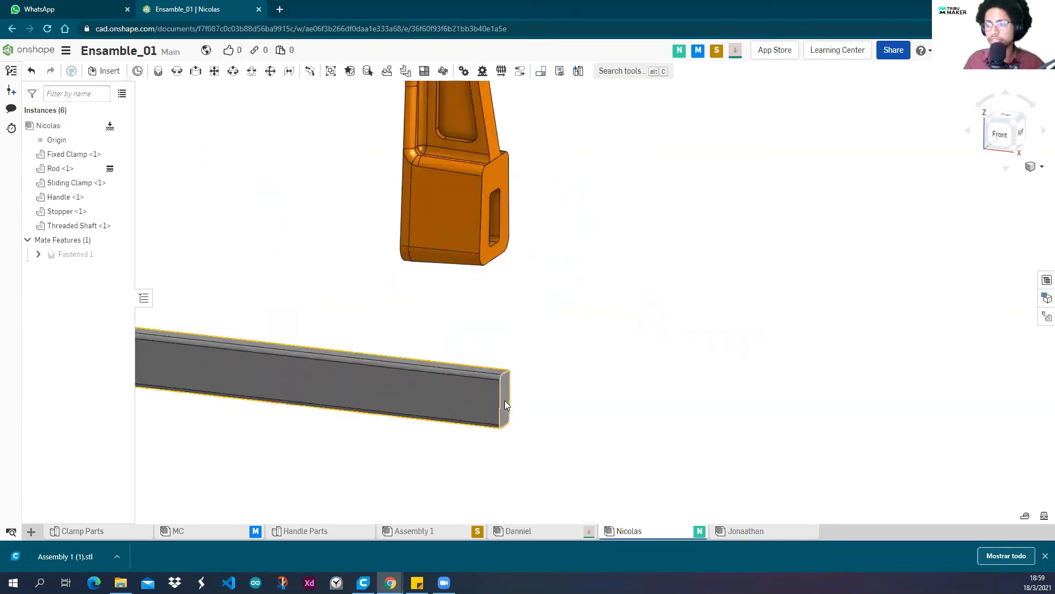
{"action": "scroll", "coordinate": [508, 401], "scroll_direction": "up", "scroll_amount": 3}
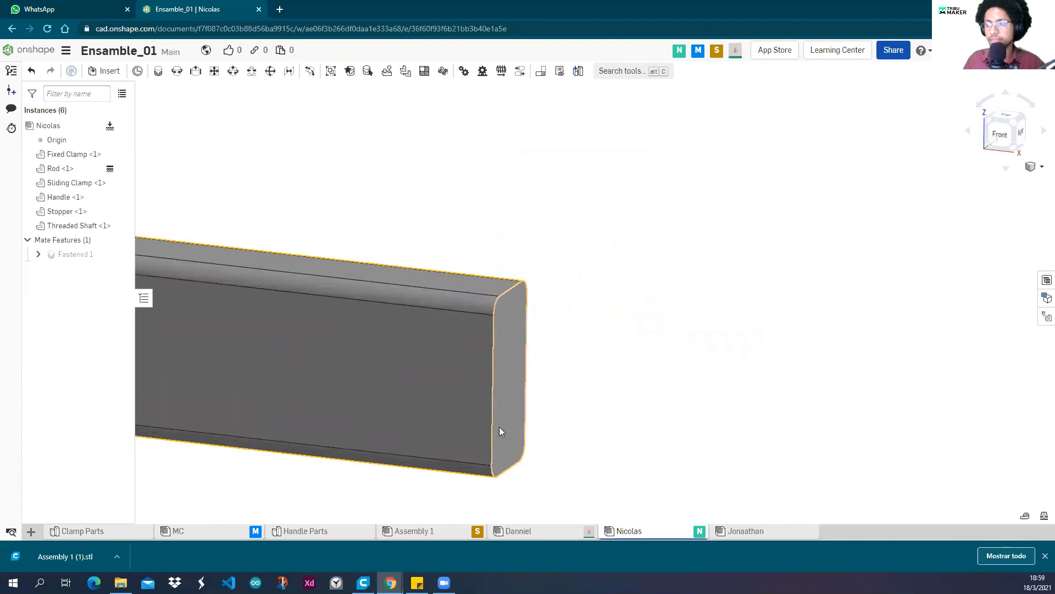
{"action": "scroll", "coordinate": [499, 431], "scroll_direction": "down", "scroll_amount": 5}
{"action": "mouse_move", "coordinate": [501, 322]}
{"action": "left_mouse_down"}
{"action": "mouse_move", "coordinate": [456, 370]}
{"action": "mouse_move", "coordinate": [487, 388]}
{"action": "mouse_move", "coordinate": [533, 393]}
{"action": "mouse_move", "coordinate": [513, 322]}
{"action": "mouse_move", "coordinate": [496, 309]}
{"action": "left_mouse_up"}
{"action": "scroll", "coordinate": [549, 396], "scroll_direction": "up", "scroll_amount": 3}
{"action": "right_click_drag", "start_coordinate": [541, 396], "coordinate": [509, 377]}
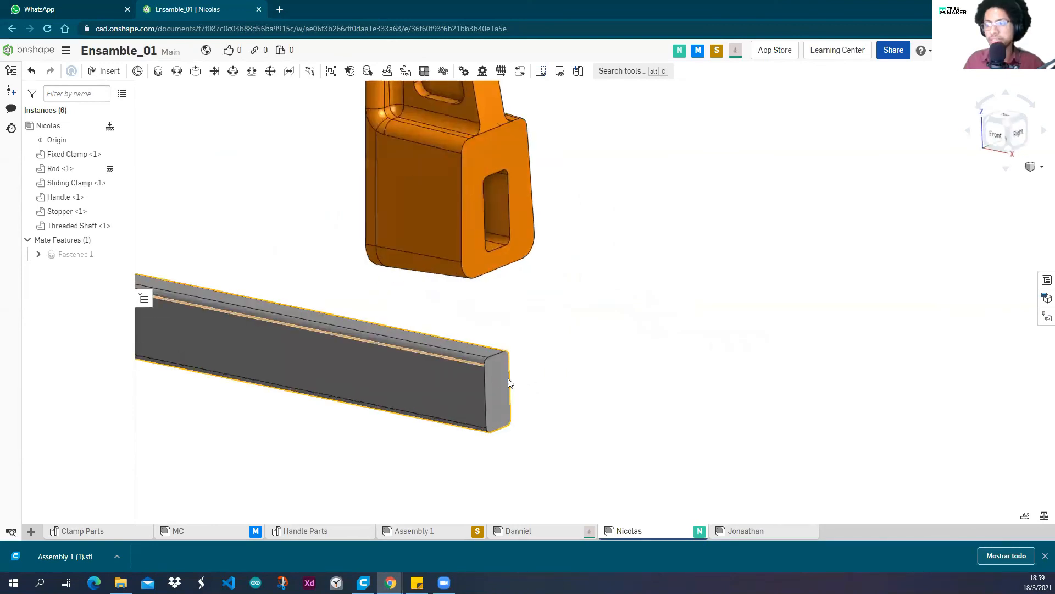
{"action": "scroll", "coordinate": [527, 344], "scroll_direction": "up", "scroll_amount": 3}
{"action": "scroll", "coordinate": [541, 329], "scroll_direction": "down", "scroll_amount": 3}
{"action": "scroll", "coordinate": [549, 307], "scroll_direction": "down", "scroll_amount": 5}
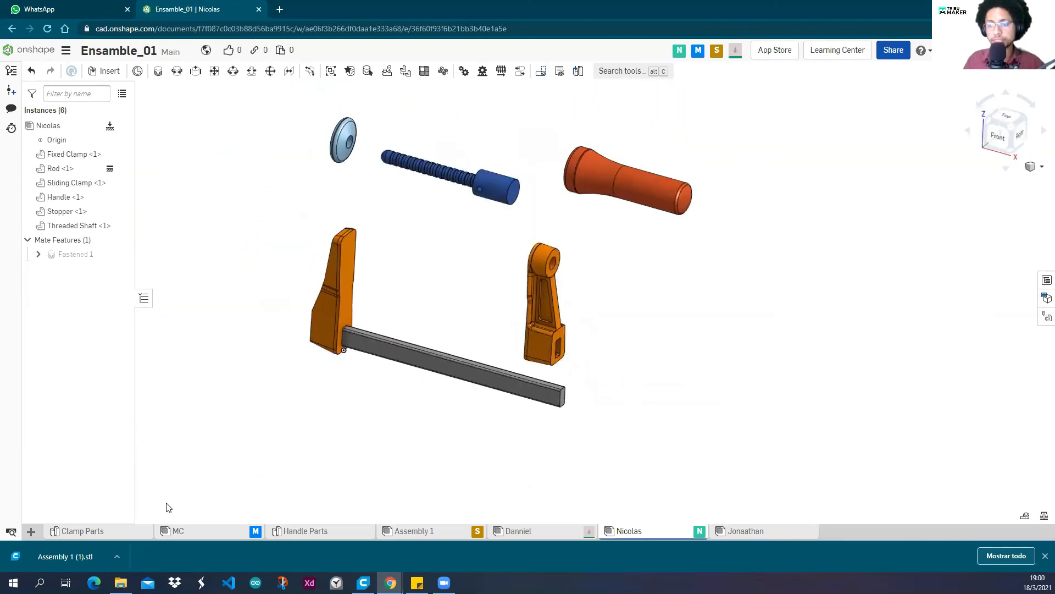
Open the Clamp Parts studio and examine the rod together with the fixed and sliding clamps.
{"action": "left_click", "coordinate": [122, 531]}
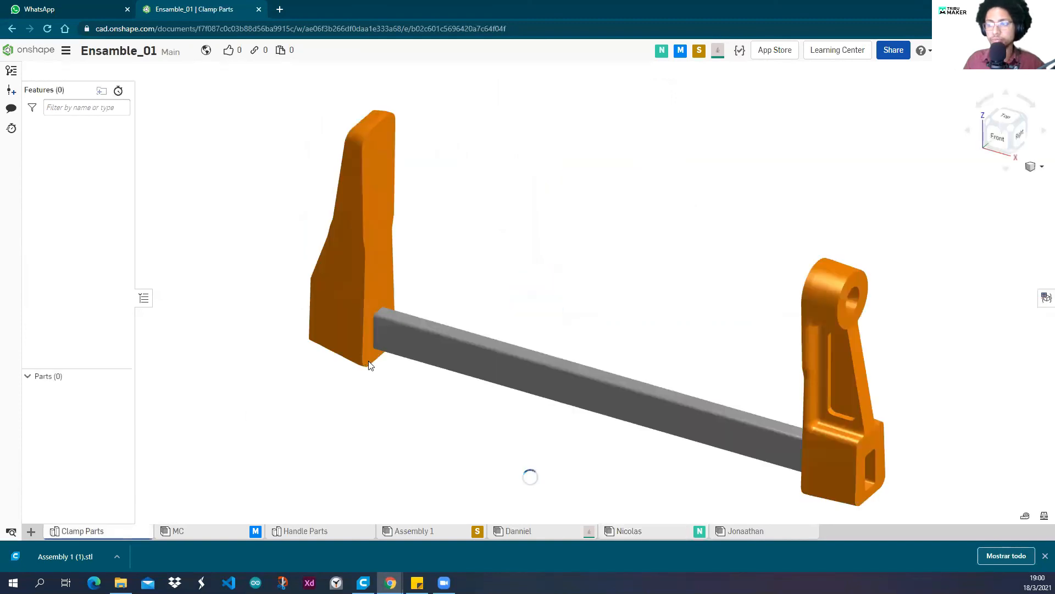
{"action": "scroll", "coordinate": [403, 333], "scroll_direction": "down", "scroll_amount": 2}
{"action": "middle_click_drag", "start_coordinate": [405, 331], "coordinate": [336, 303]}
{"action": "scroll", "coordinate": [559, 358], "scroll_direction": "up", "scroll_amount": 4}
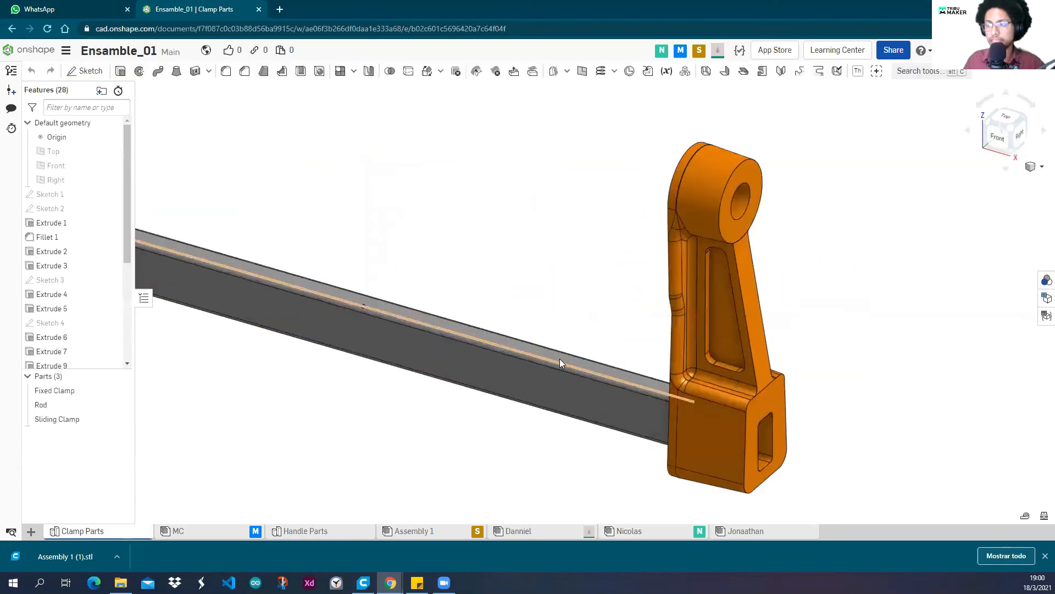
{"action": "scroll", "coordinate": [559, 359], "scroll_direction": "down", "scroll_amount": 5}
{"action": "right_click_drag", "start_coordinate": [591, 313], "coordinate": [423, 267]}
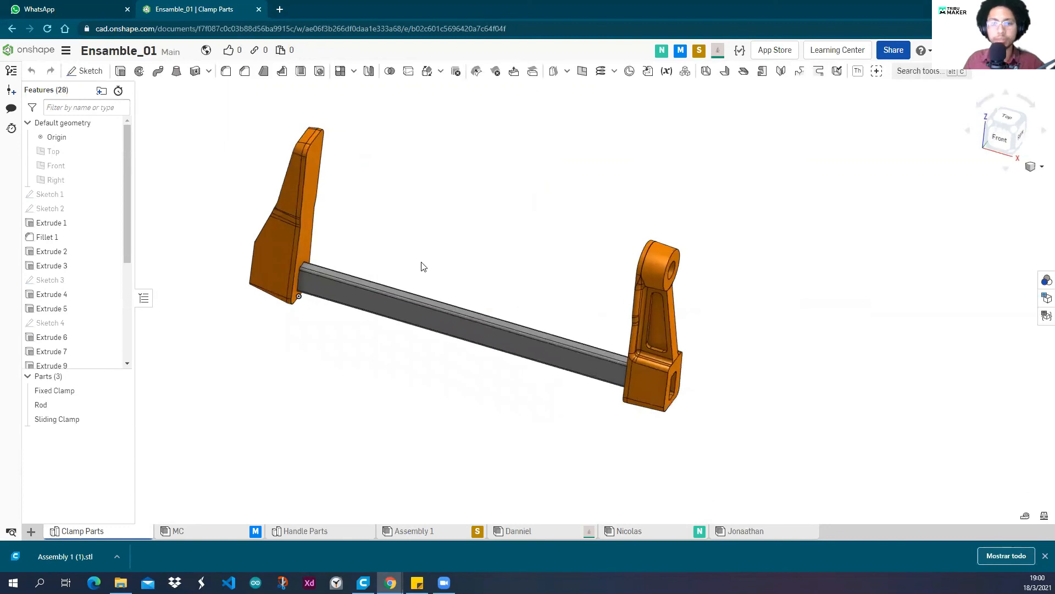
{"action": "right_click_drag", "start_coordinate": [454, 226], "coordinate": [434, 220]}
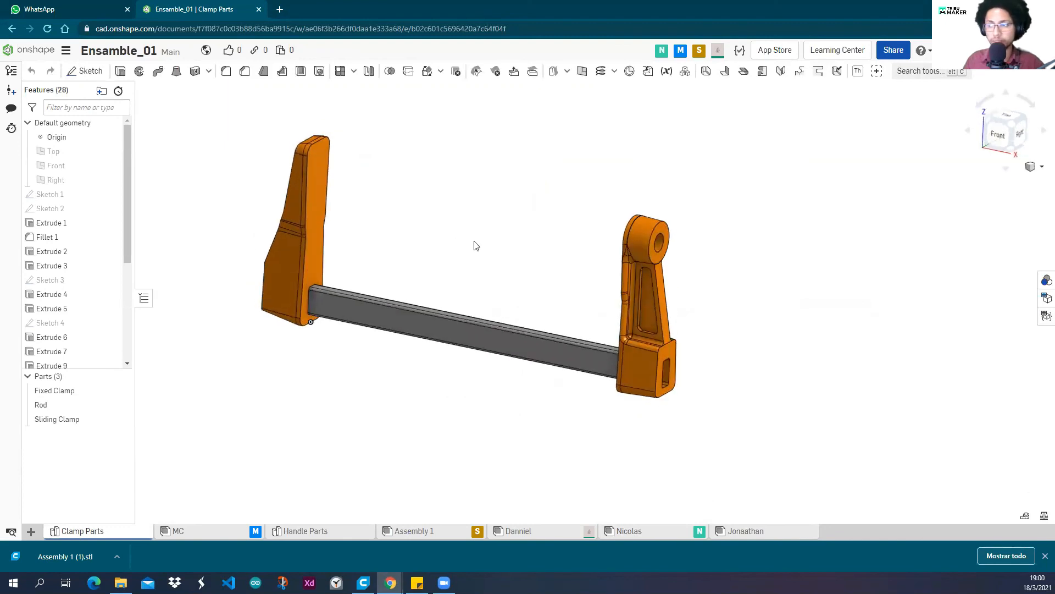
{"action": "scroll", "coordinate": [475, 246], "scroll_direction": "up", "scroll_amount": 1}
Hide the Sliding Clamp part so the rod's free end is exposed.
{"action": "left_click", "coordinate": [671, 383]}
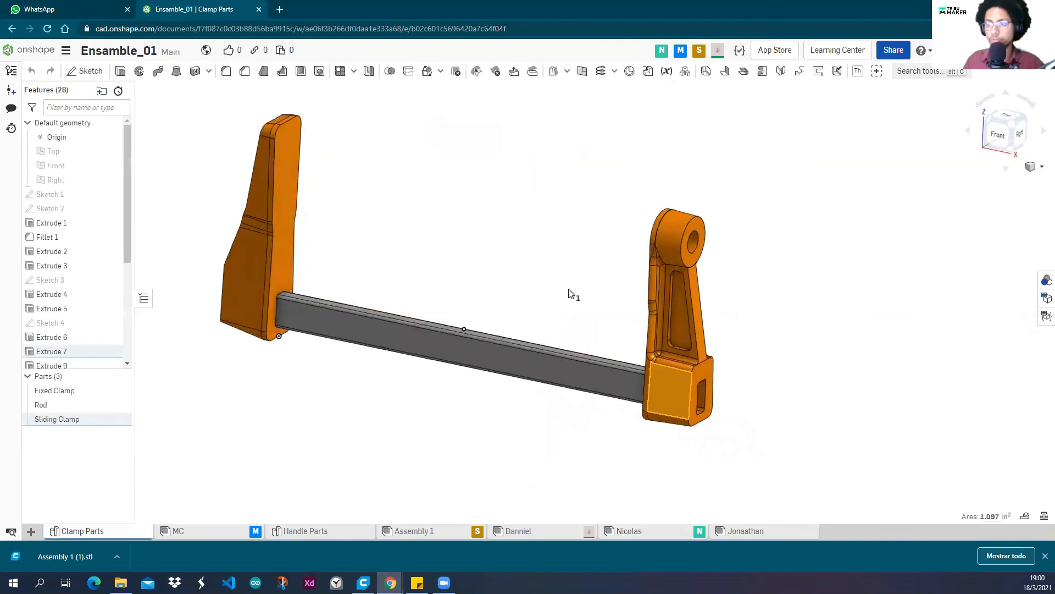
{"action": "left_click", "coordinate": [122, 420]}
{"action": "scroll", "coordinate": [694, 378], "scroll_direction": "up", "scroll_amount": 1}
{"action": "scroll", "coordinate": [694, 375], "scroll_direction": "up", "scroll_amount": 3}
{"action": "right_click_drag", "start_coordinate": [574, 342], "coordinate": [503, 344]}
{"action": "scroll", "coordinate": [552, 278], "scroll_direction": "down", "scroll_amount": 3}
{"action": "mouse_move", "coordinate": [518, 272]}
{"action": "right_mouse_down"}
{"action": "mouse_move", "coordinate": [529, 290]}
{"action": "mouse_move", "coordinate": [511, 258]}
{"action": "right_mouse_up"}
{"action": "scroll", "coordinate": [526, 305], "scroll_direction": "down", "scroll_amount": 2}
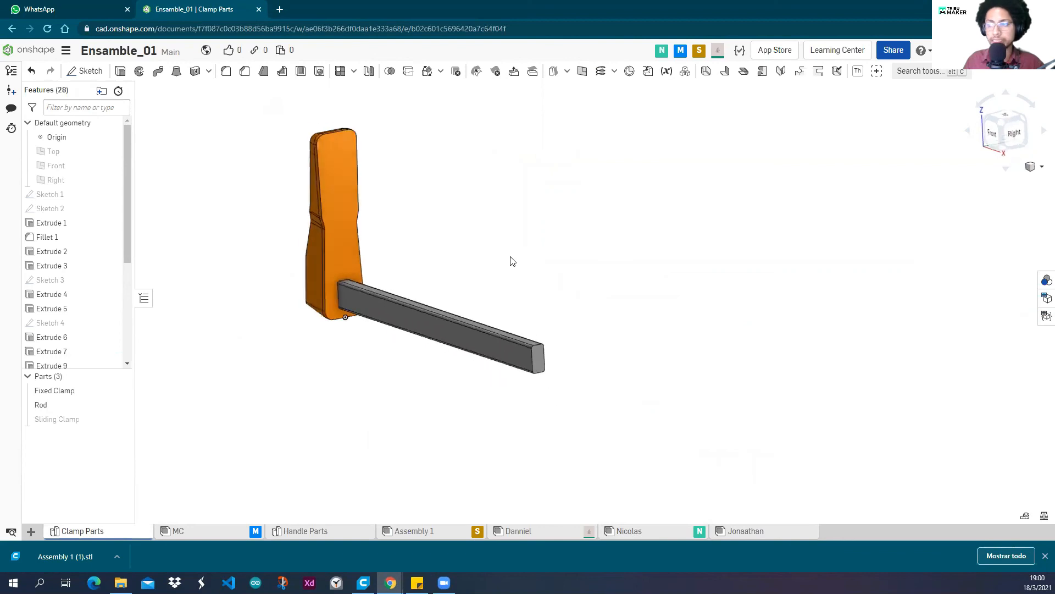
Sketch a rectangle about 0.27 in wide with lines on the rod's free end face, extending above the rod's upper edge.
{"action": "scroll", "coordinate": [551, 358], "scroll_direction": "up", "scroll_amount": 3}
{"action": "right_click", "coordinate": [532, 318]}
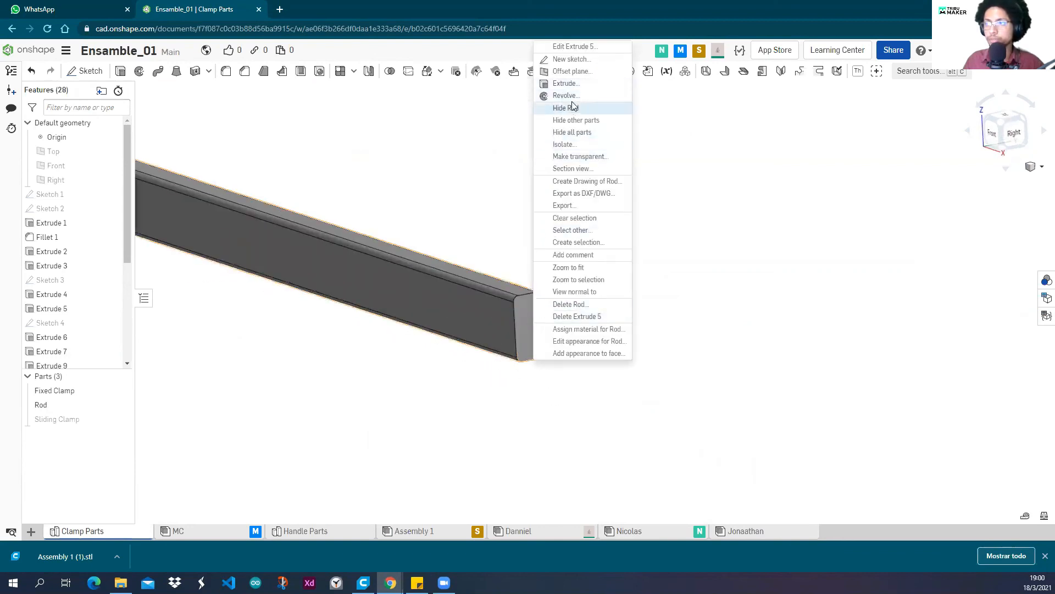
{"action": "left_click", "coordinate": [572, 61]}
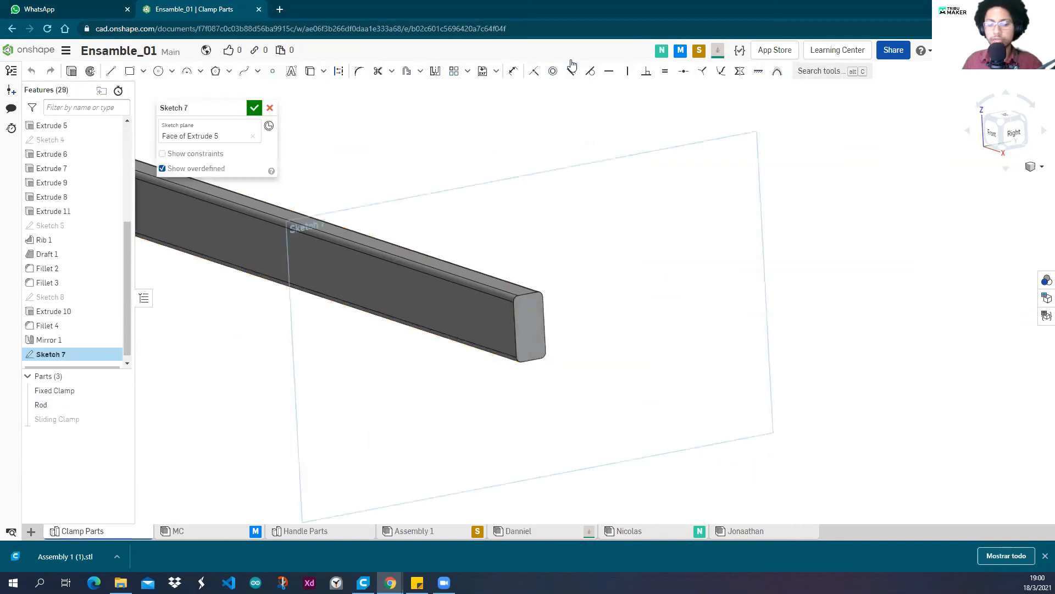
{"action": "key", "text": "n"}
{"action": "scroll", "coordinate": [543, 273], "scroll_direction": "up", "scroll_amount": 3}
{"action": "scroll", "coordinate": [542, 275], "scroll_direction": "down", "scroll_amount": 4}
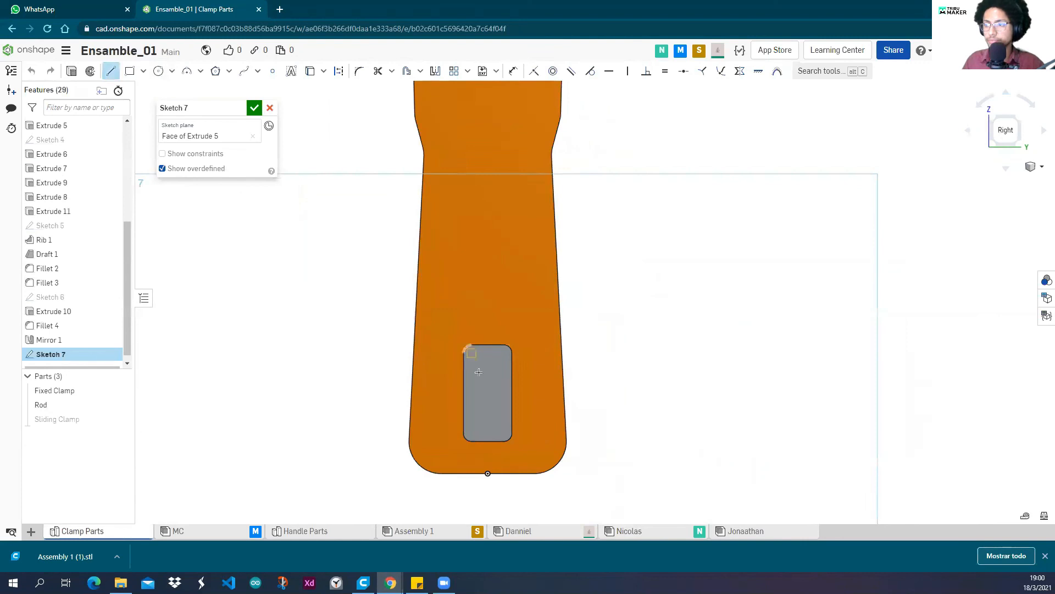
{"action": "scroll", "coordinate": [478, 372], "scroll_direction": "up", "scroll_amount": 2}
{"action": "left_click", "coordinate": [465, 271]}
{"action": "left_click", "coordinate": [515, 273]}
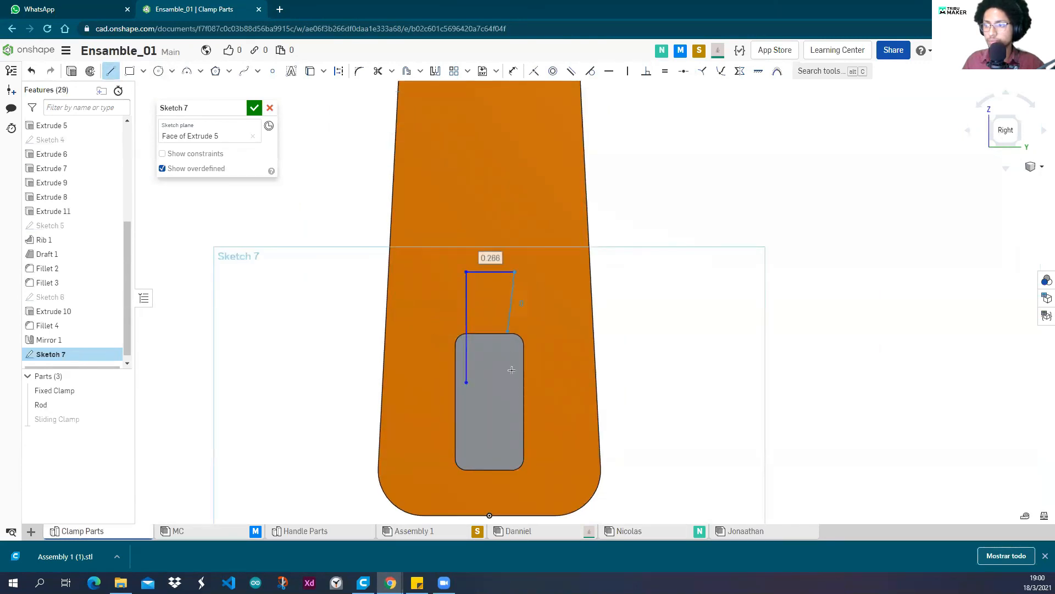
{"action": "left_click", "coordinate": [514, 382]}
{"action": "left_click", "coordinate": [466, 381]}
Extrude the rectangle 0.5 in back along the rod, adding it to the Rod as a stop block.
{"action": "right_click_drag", "start_coordinate": [527, 402], "coordinate": [581, 384]}
{"action": "scroll", "coordinate": [551, 397], "scroll_direction": "down", "scroll_amount": 2}
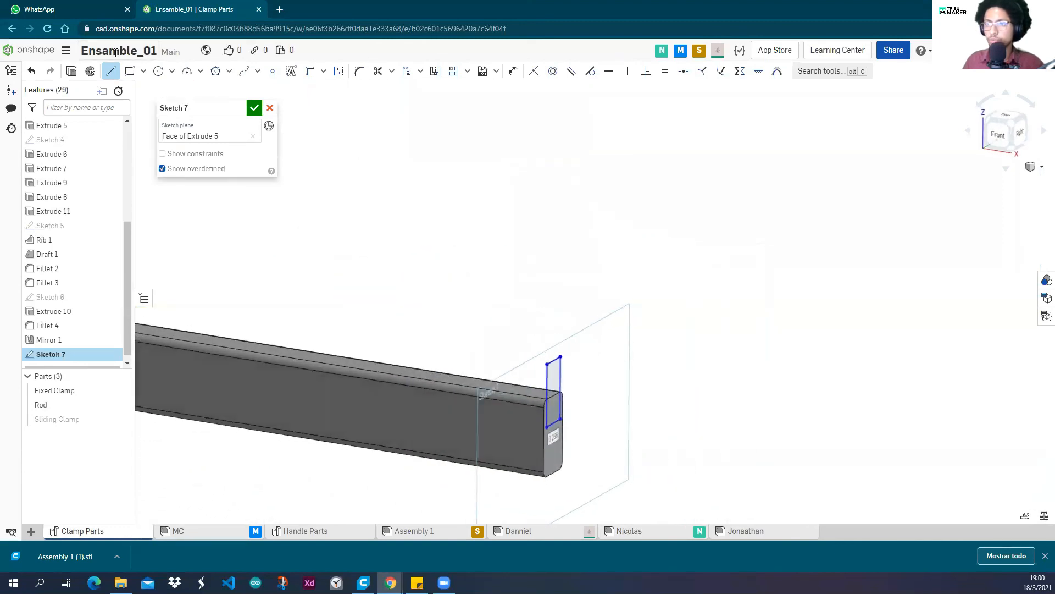
{"action": "left_click", "coordinate": [71, 71]}
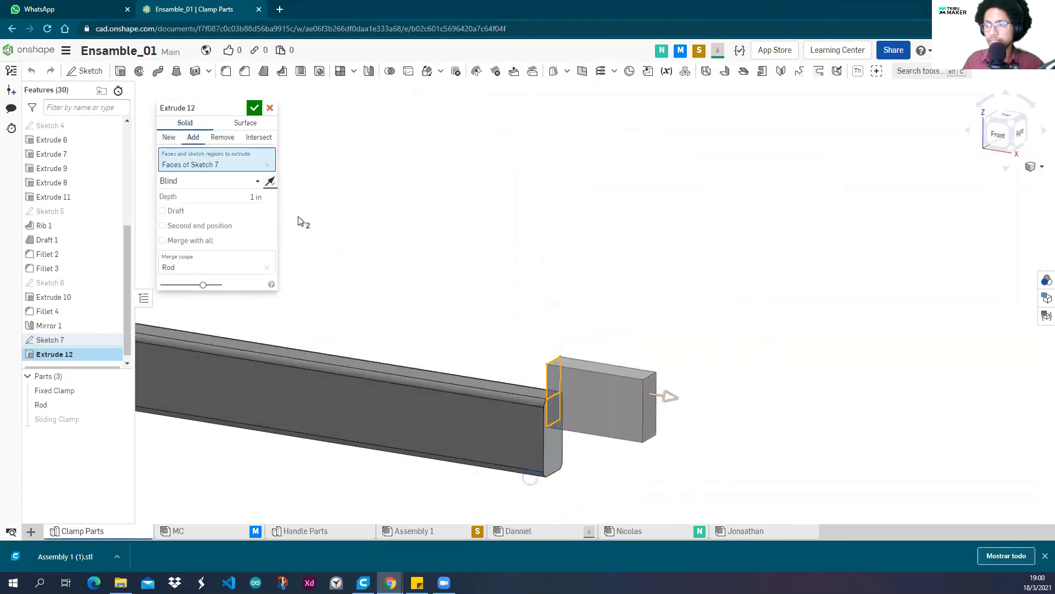
{"action": "left_click", "coordinate": [255, 196]}
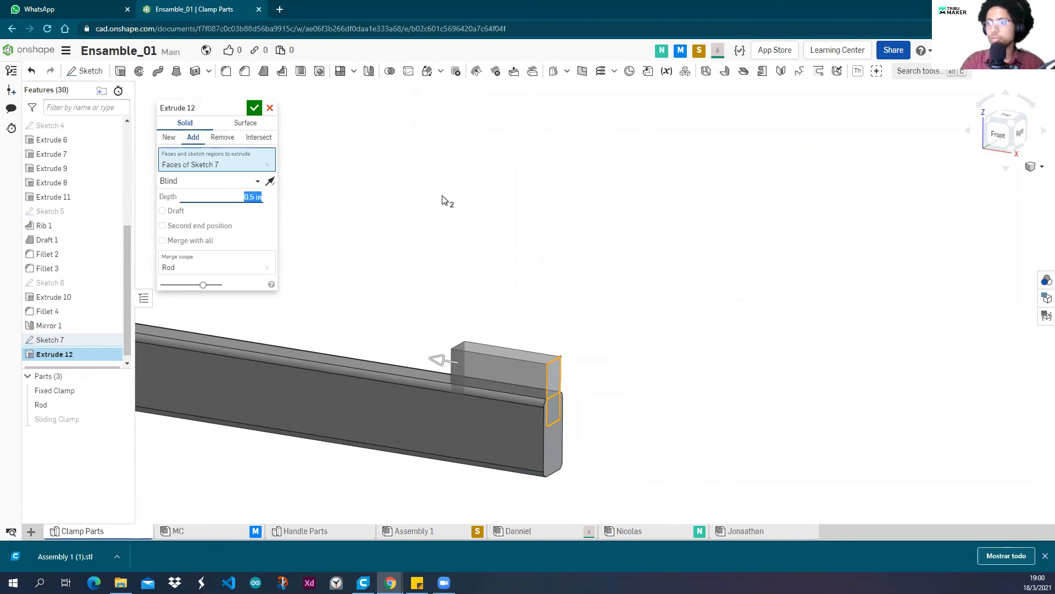
{"action": "left_click", "coordinate": [253, 108]}
Examine the stop block at the rod's end in the part studio and in Assembly 1.
{"action": "scroll", "coordinate": [554, 250], "scroll_direction": "down", "scroll_amount": 3}
{"action": "right_click_drag", "start_coordinate": [554, 250], "coordinate": [207, 144]}
{"action": "middle_click_drag", "start_coordinate": [393, 230], "coordinate": [407, 273]}
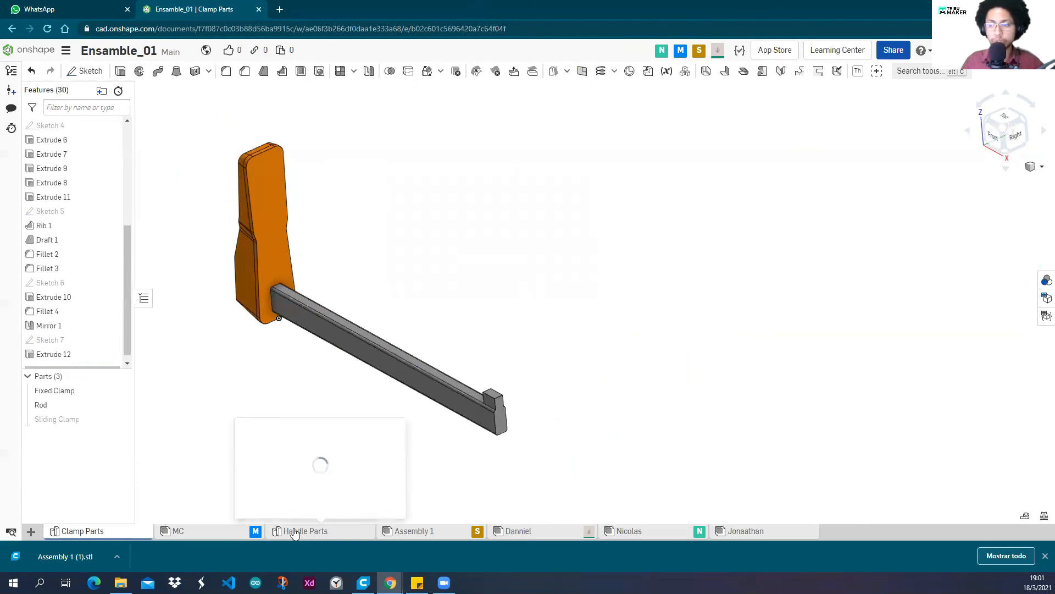
{"action": "left_click", "coordinate": [411, 531]}
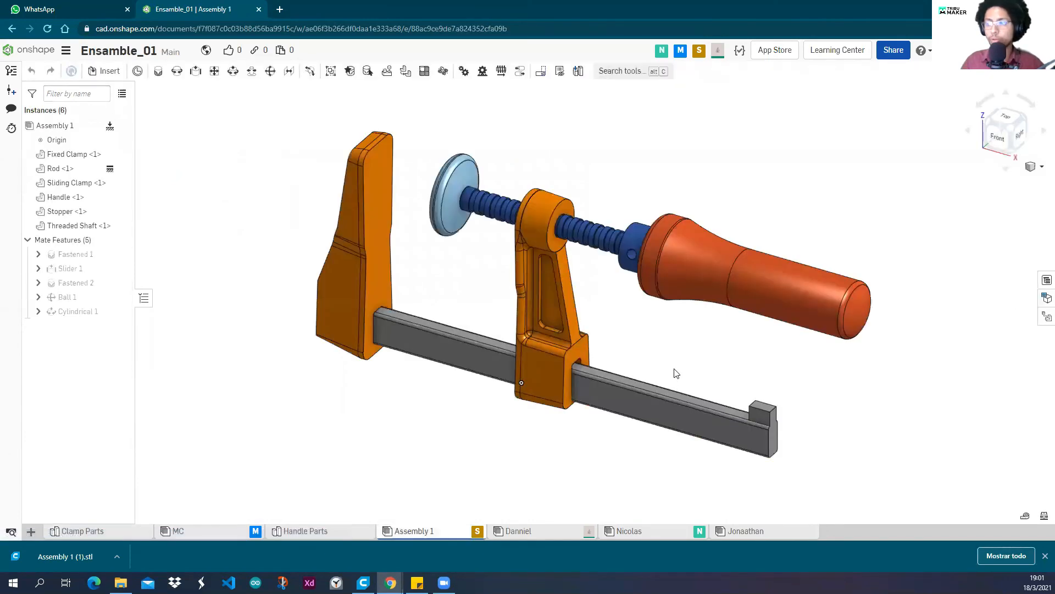
{"action": "scroll", "coordinate": [661, 368], "scroll_direction": "up", "scroll_amount": 5}
{"action": "scroll", "coordinate": [658, 363], "scroll_direction": "up", "scroll_amount": 3}
{"action": "mouse_move", "coordinate": [632, 351]}
{"action": "right_mouse_down"}
{"action": "mouse_move", "coordinate": [678, 343]}
{"action": "mouse_move", "coordinate": [676, 360]}
{"action": "mouse_move", "coordinate": [629, 371]}
{"action": "right_mouse_up"}
{"action": "scroll", "coordinate": [610, 384], "scroll_direction": "up", "scroll_amount": 3}
{"action": "scroll", "coordinate": [583, 354], "scroll_direction": "down", "scroll_amount": 6}
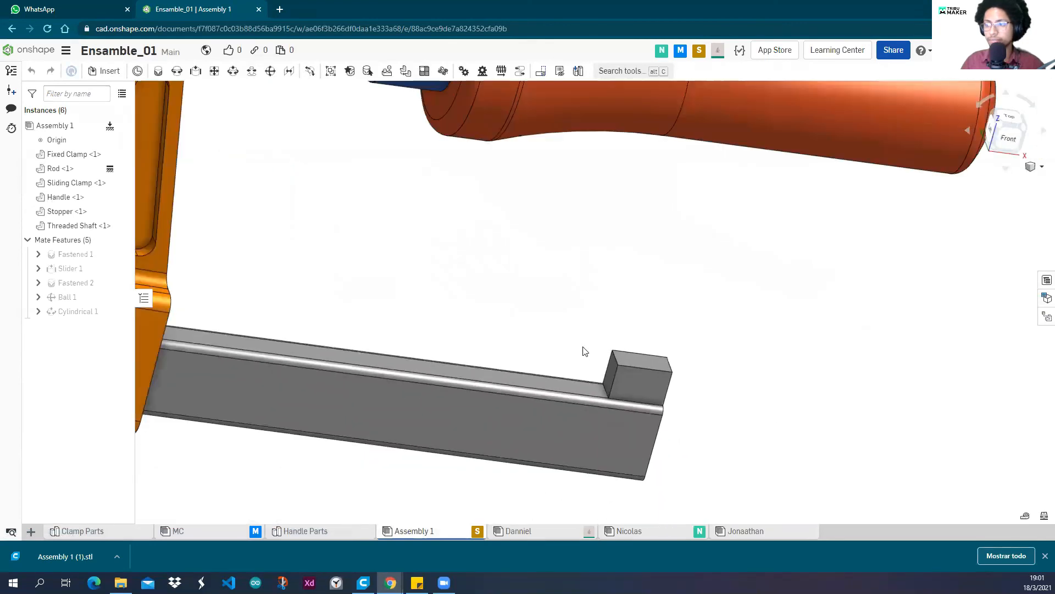
{"action": "scroll", "coordinate": [620, 367], "scroll_direction": "up", "scroll_amount": 5}
{"action": "scroll", "coordinate": [621, 363], "scroll_direction": "down", "scroll_amount": 4}
{"action": "right_click_drag", "start_coordinate": [596, 336], "coordinate": [549, 311]}
{"action": "scroll", "coordinate": [549, 311], "scroll_direction": "down", "scroll_amount": 1}
Return to Clamp Parts and start a sketch on the rod's long front face.
{"action": "left_click", "coordinate": [108, 531]}
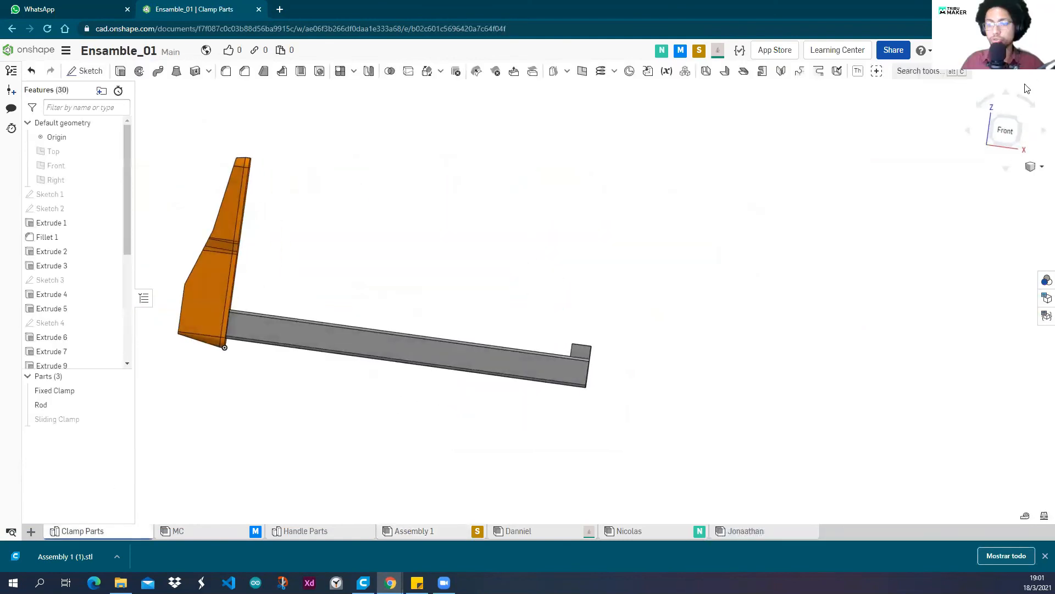
{"action": "left_click", "coordinate": [1004, 129]}
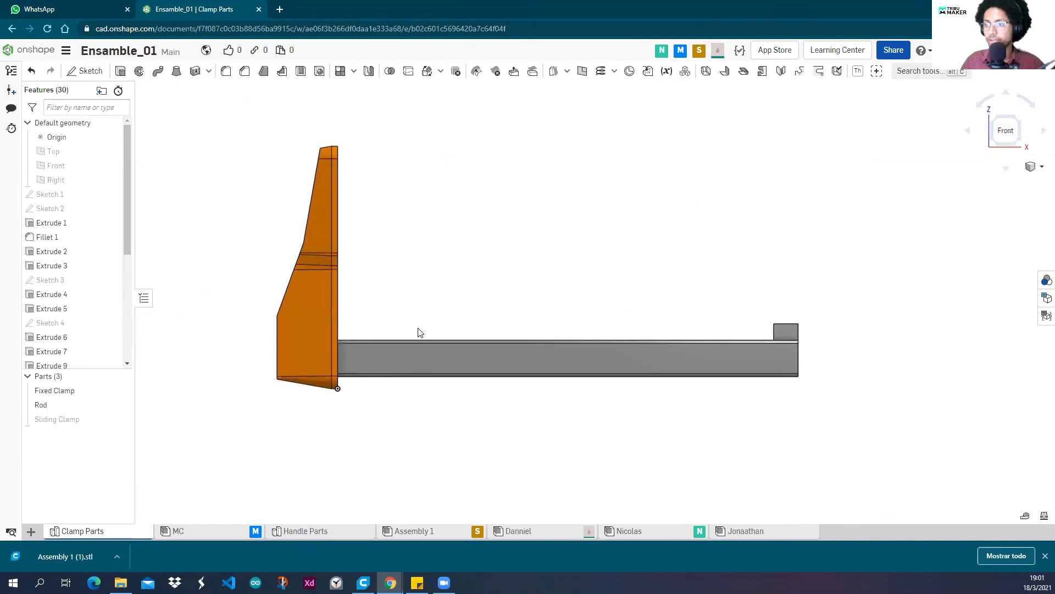
{"action": "scroll", "coordinate": [348, 365], "scroll_direction": "up", "scroll_amount": 2}
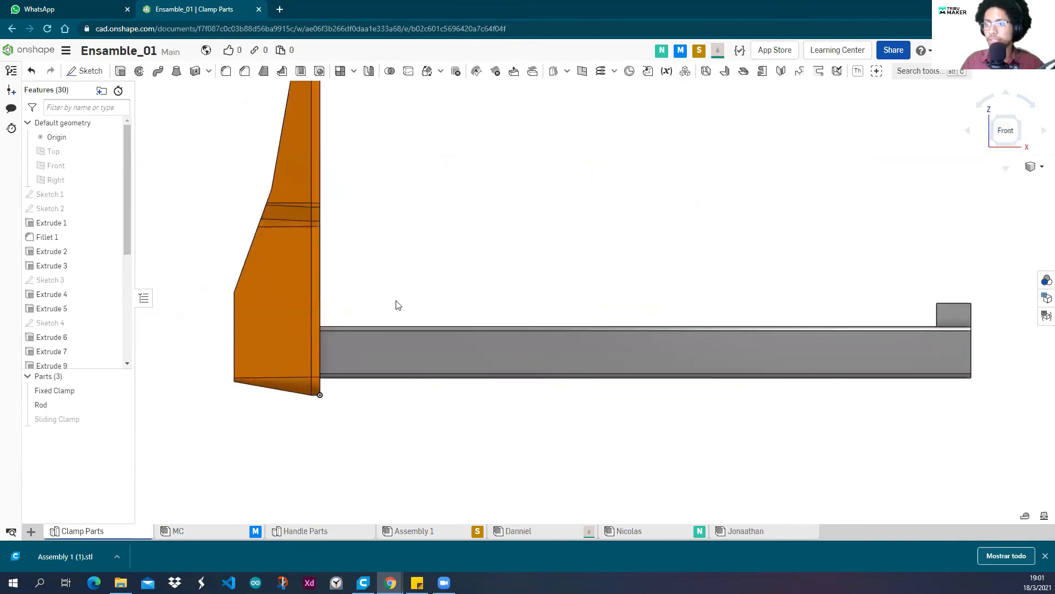
{"action": "scroll", "coordinate": [398, 305], "scroll_direction": "down", "scroll_amount": 2}
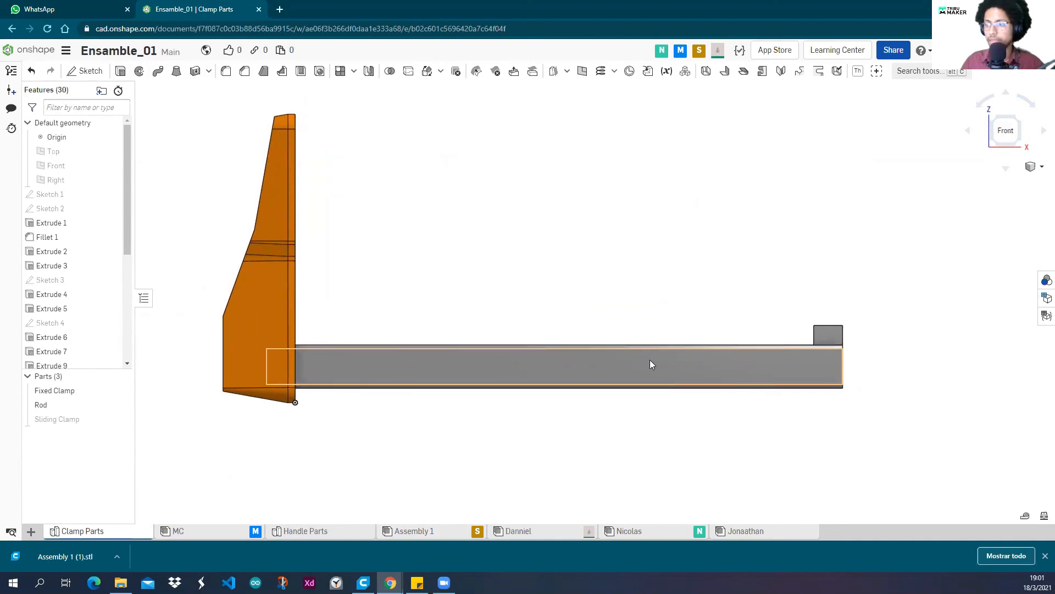
{"action": "right_click", "coordinate": [333, 368]}
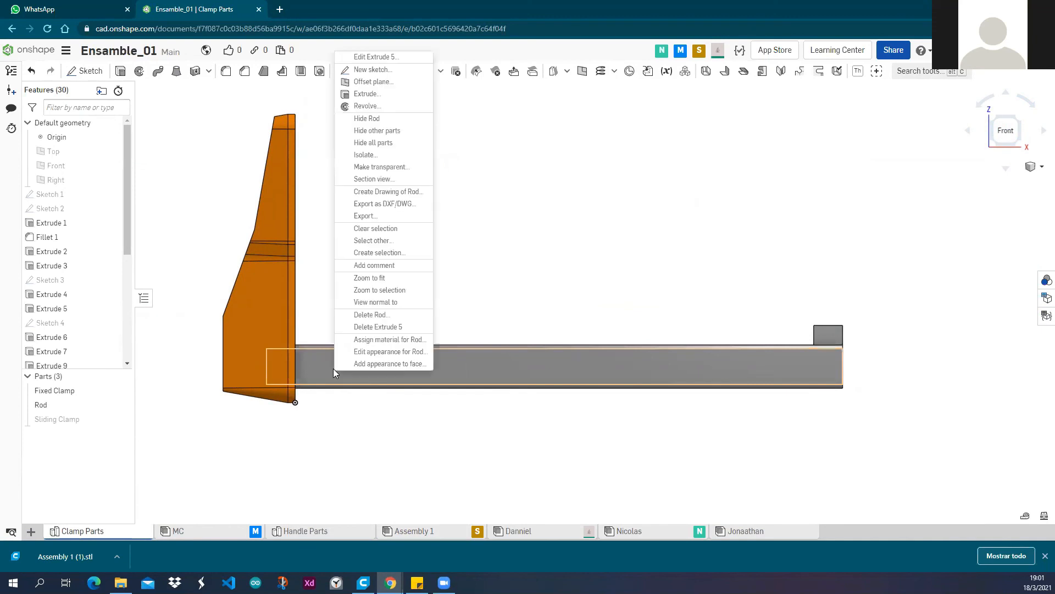
{"action": "left_click", "coordinate": [375, 70]}
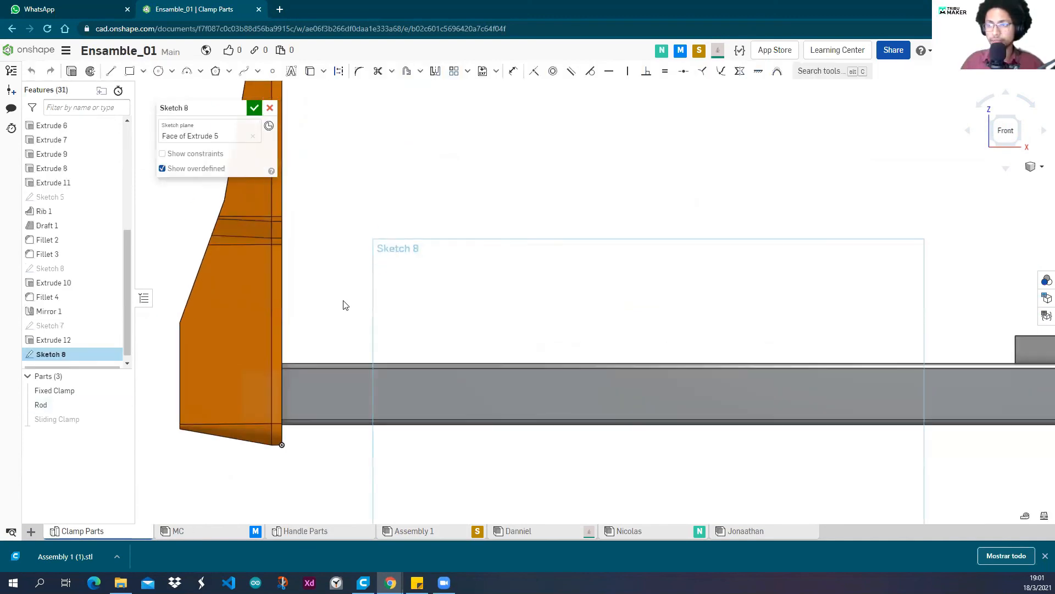
Draw a horizontal construction line 10 in long through the middle of the rod's front face, spanning its full length.
{"action": "left_click", "coordinate": [158, 71]}
{"action": "scroll", "coordinate": [313, 387], "scroll_direction": "down", "scroll_amount": 4}
{"action": "middle_click_drag", "start_coordinate": [313, 405], "coordinate": [275, 416]}
{"action": "left_click", "coordinate": [111, 72]}
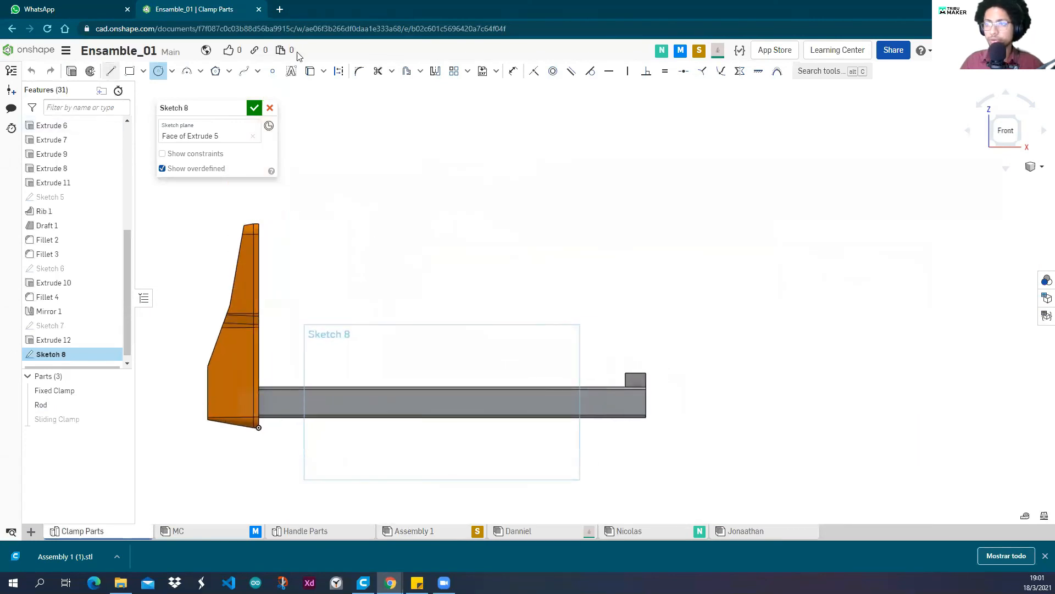
{"action": "left_click", "coordinate": [339, 70]}
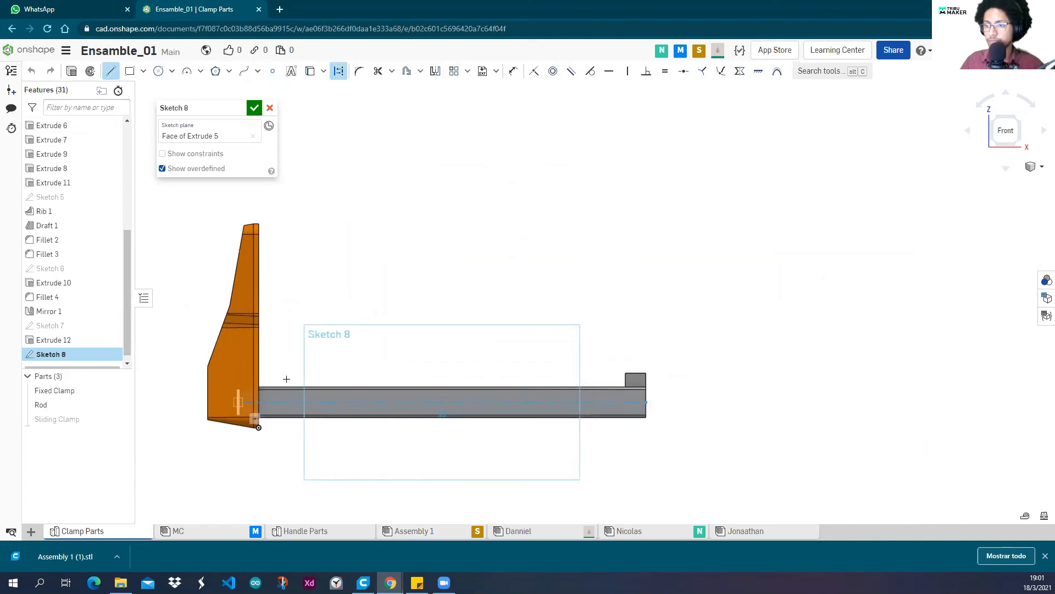
{"action": "left_click", "coordinate": [238, 401]}
{"action": "scroll", "coordinate": [255, 380], "scroll_direction": "up", "scroll_amount": 3}
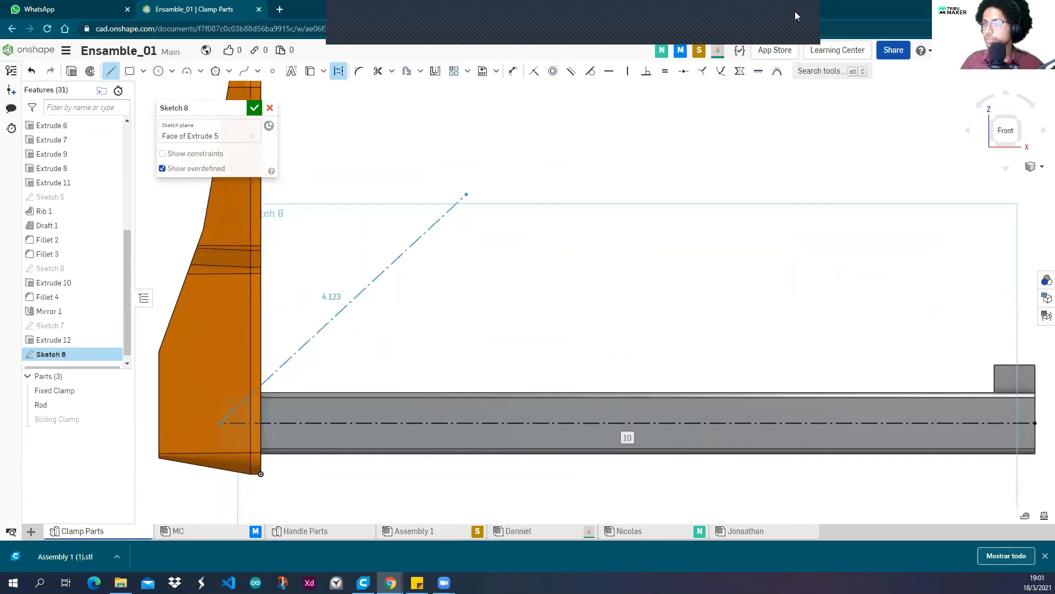
Draw a construction circle about 0.33 in in diameter on the centerline, close to the fixed clamp.
{"action": "key", "text": "c"}
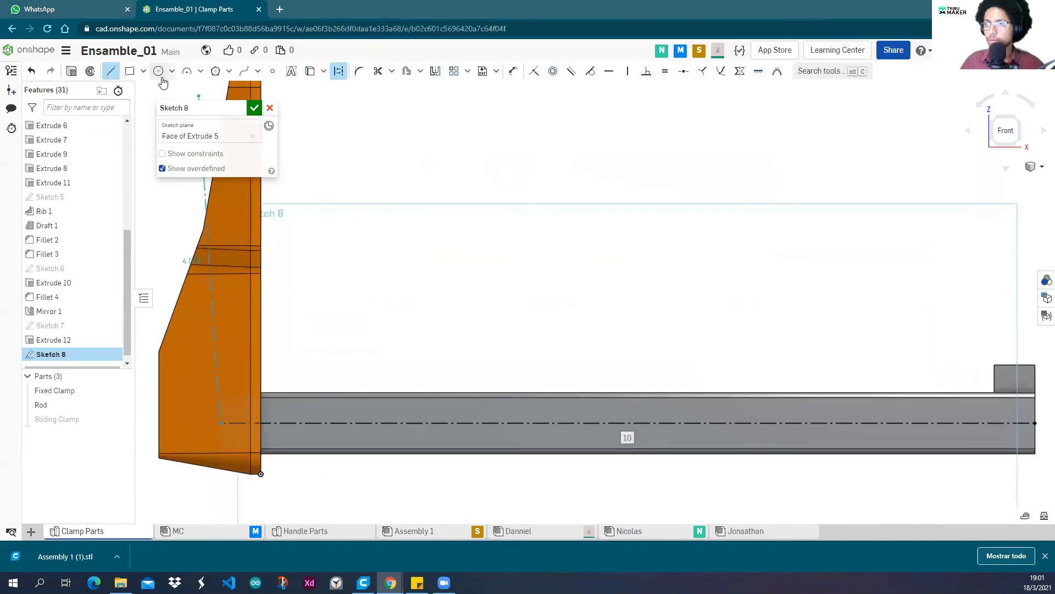
{"action": "scroll", "coordinate": [280, 421], "scroll_direction": "up", "scroll_amount": 1}
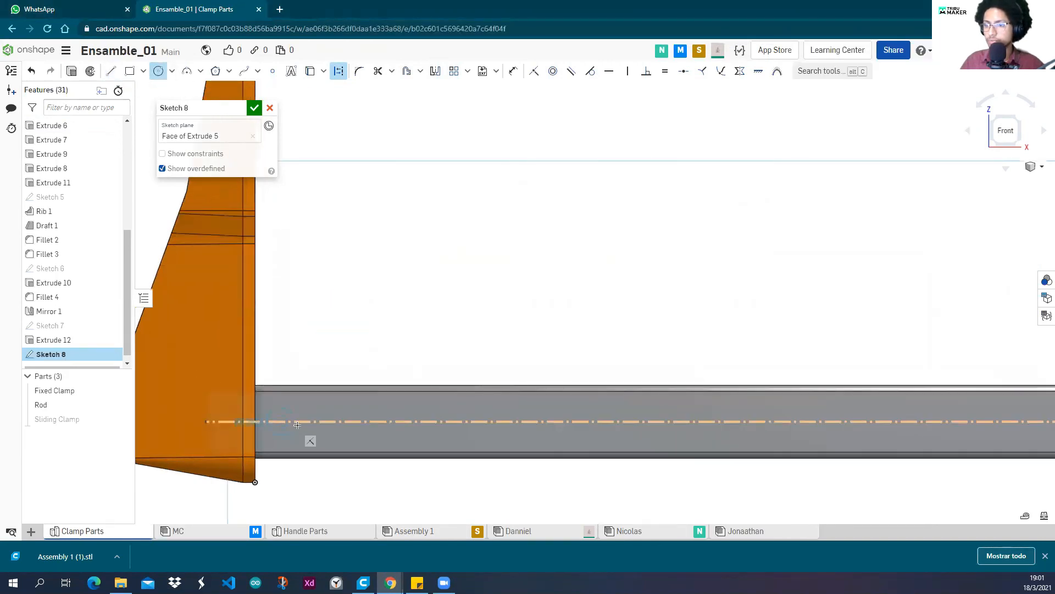
{"action": "left_click", "coordinate": [281, 422]}
{"action": "scroll", "coordinate": [305, 335], "scroll_direction": "up", "scroll_amount": 3}
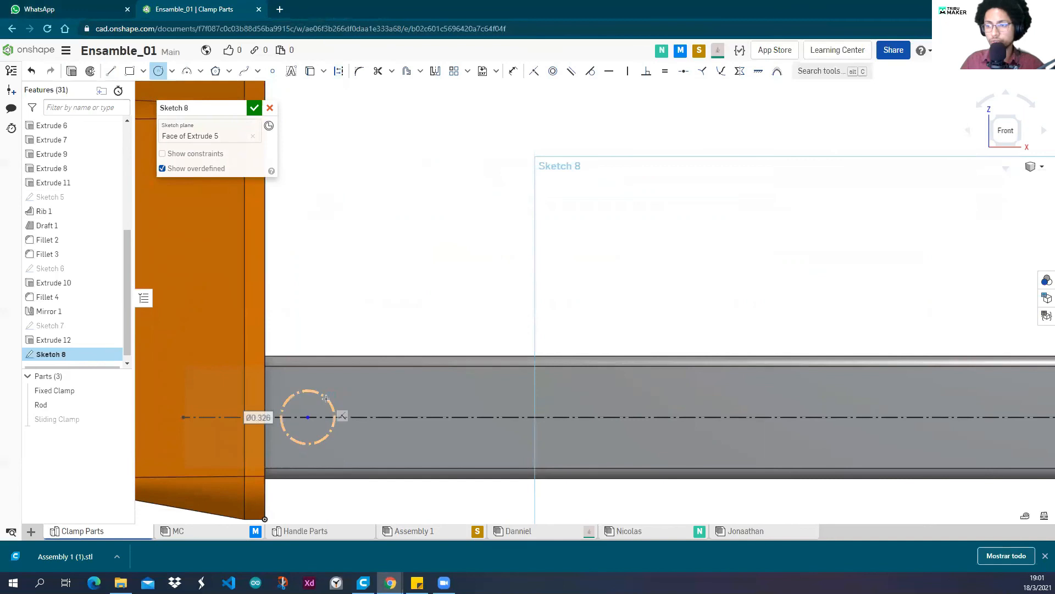
{"action": "left_click", "coordinate": [327, 396]}
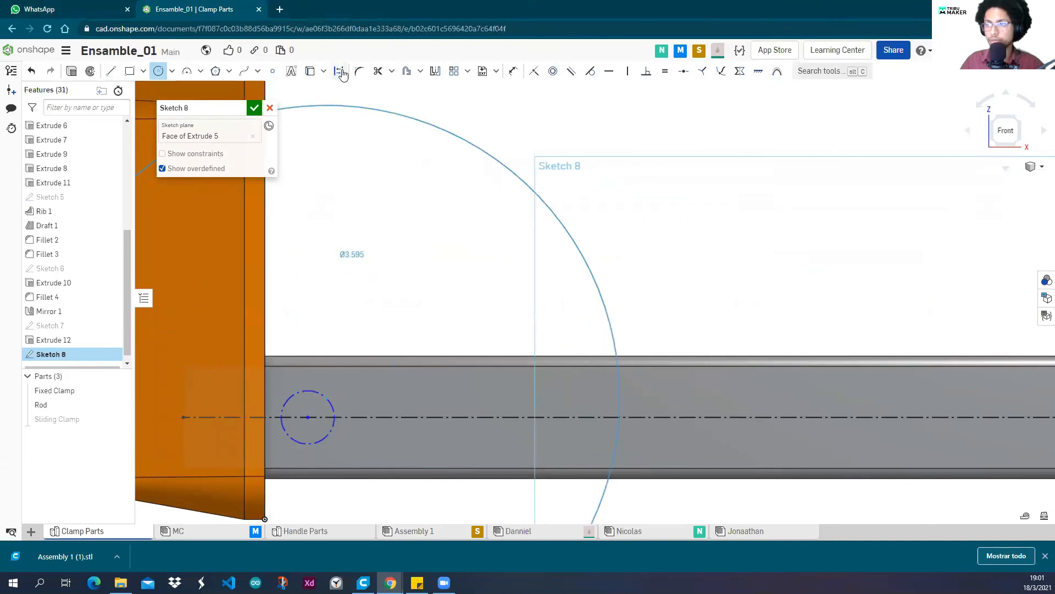
Convert the circle from construction to regular sketch geometry.
{"action": "left_click", "coordinate": [340, 71]}
{"action": "left_click", "coordinate": [310, 391]}
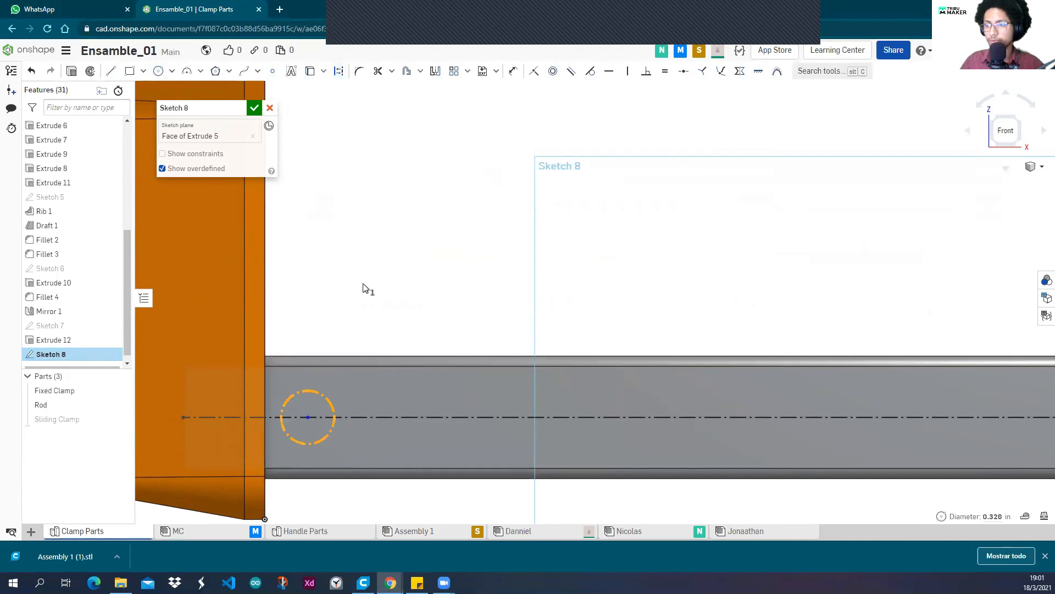
{"action": "left_click", "coordinate": [781, 21]}
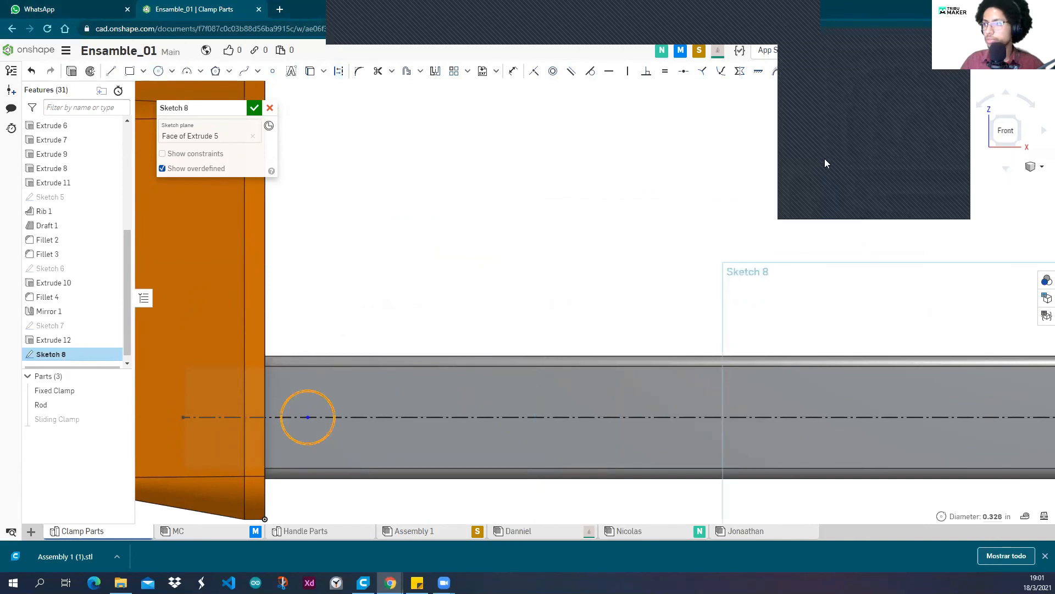
Try a linear pattern of the circle along the rod's centerline with 2 in spacing.
{"action": "left_click", "coordinate": [825, 162]}
{"action": "scroll", "coordinate": [379, 292], "scroll_direction": "down", "scroll_amount": 4}
{"action": "left_click", "coordinate": [346, 304]}
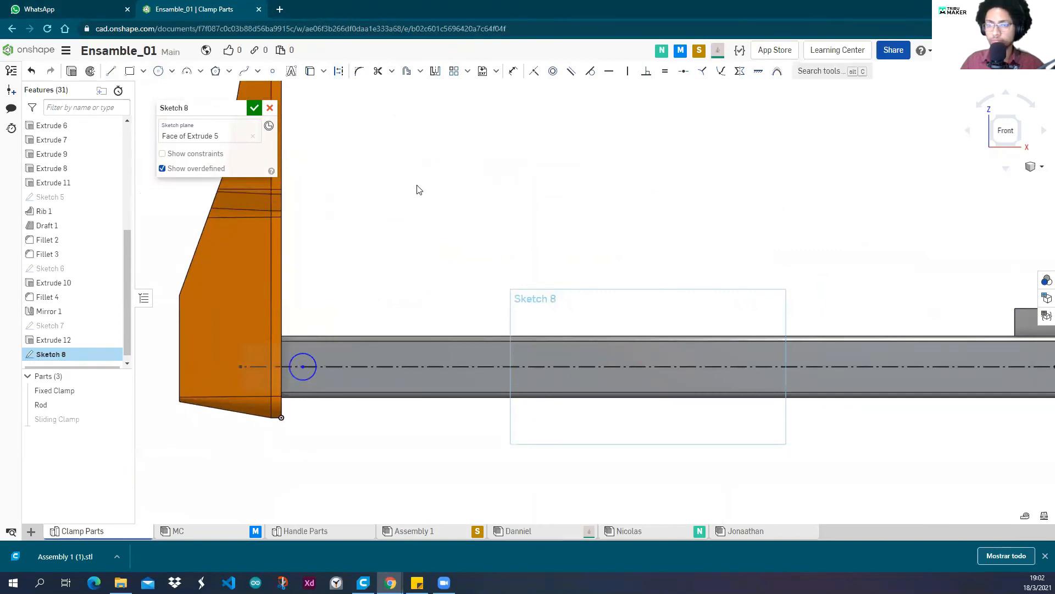
{"action": "left_click", "coordinate": [454, 72]}
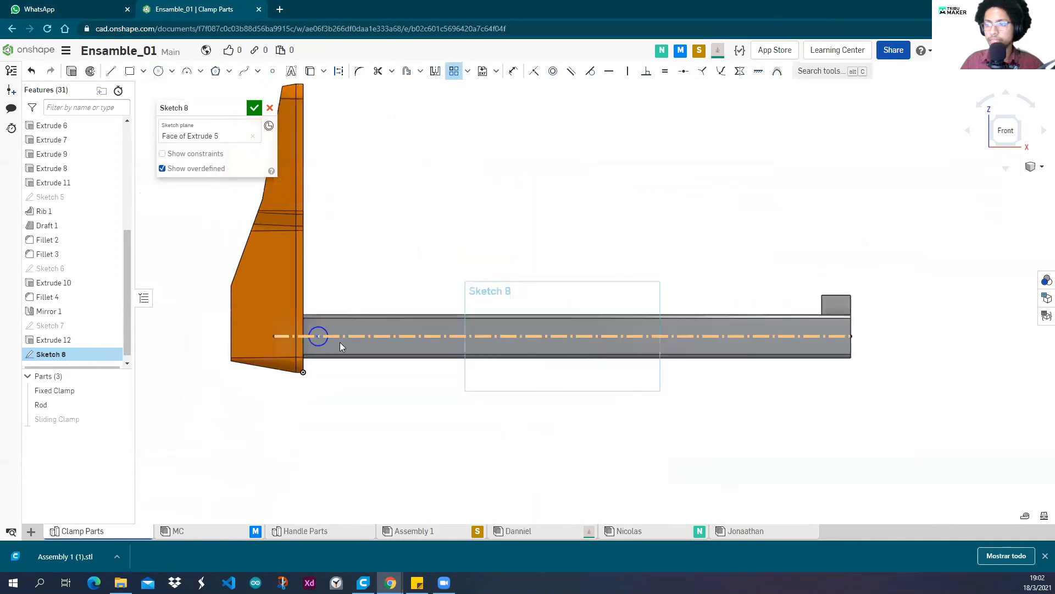
{"action": "scroll", "coordinate": [339, 342], "scroll_direction": "up", "scroll_amount": 3}
{"action": "left_click", "coordinate": [311, 319]}
{"action": "scroll", "coordinate": [374, 236], "scroll_direction": "down", "scroll_amount": 3}
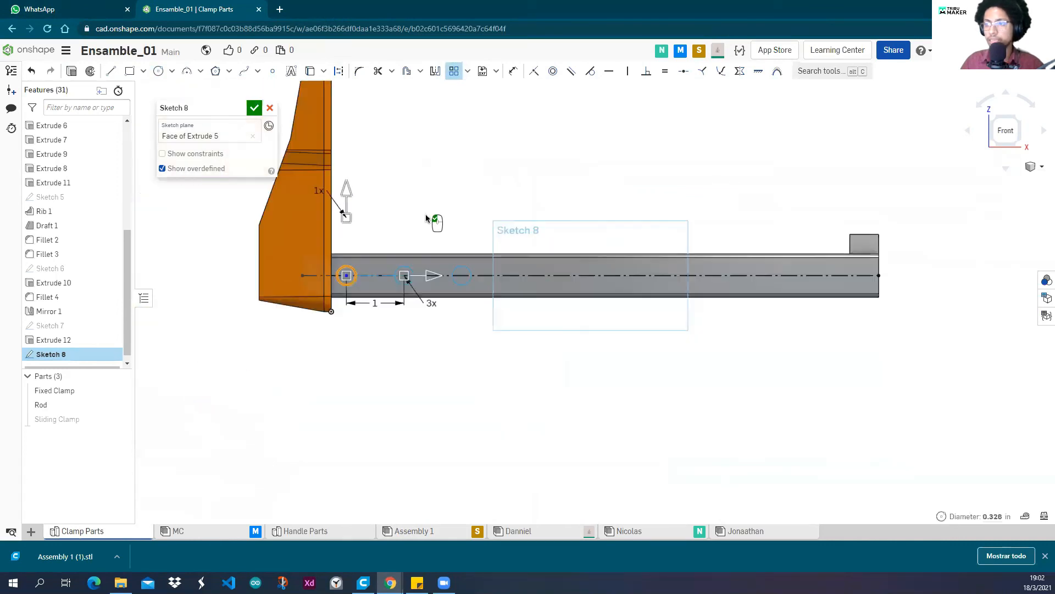
{"action": "scroll", "coordinate": [365, 254], "scroll_direction": "down", "scroll_amount": 4}
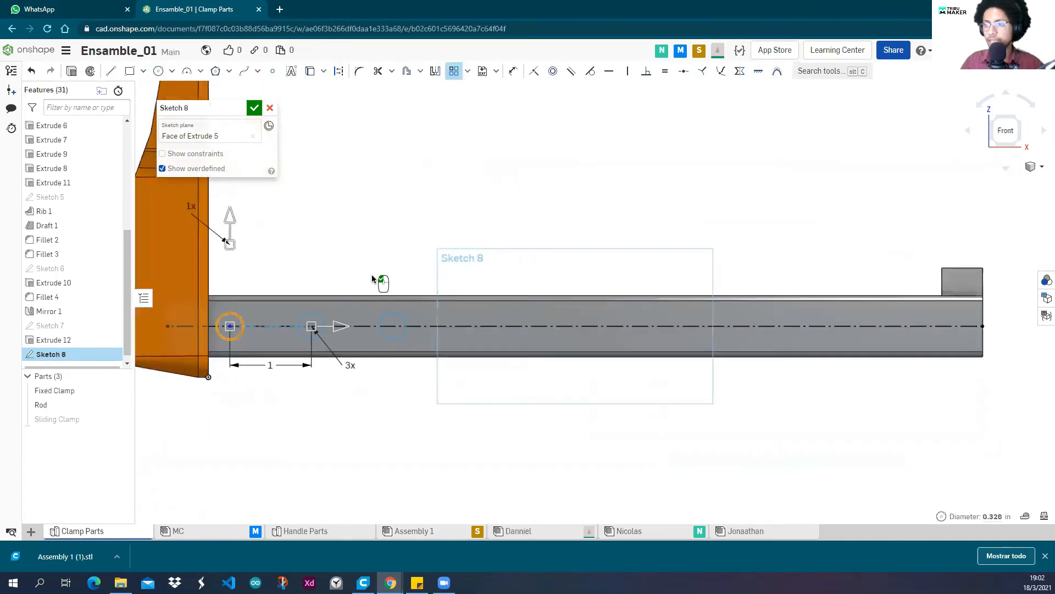
{"action": "scroll", "coordinate": [311, 286], "scroll_direction": "up", "scroll_amount": 5}
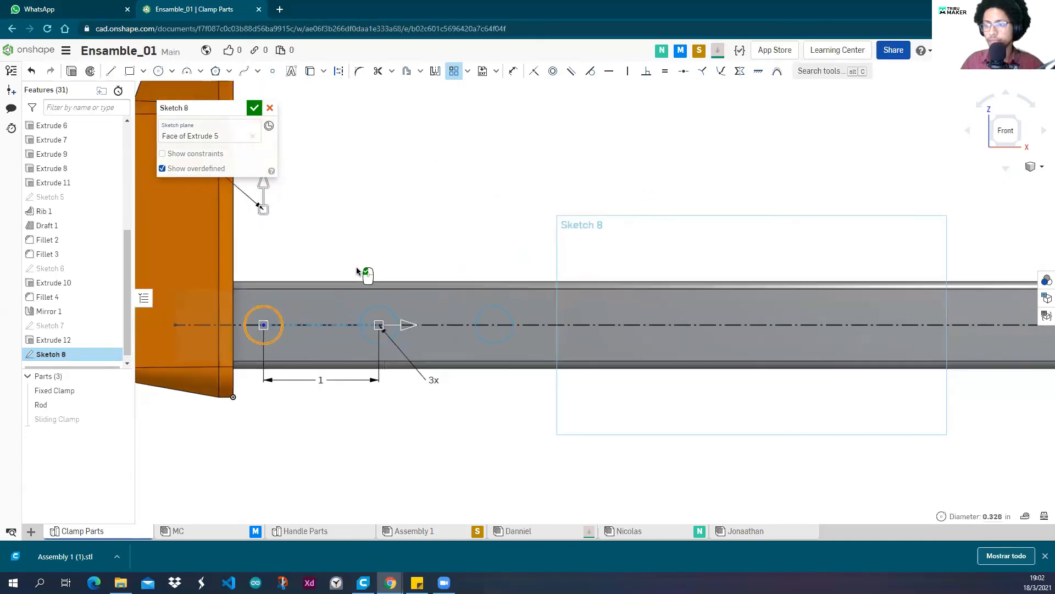
{"action": "double_click", "coordinate": [335, 397]}
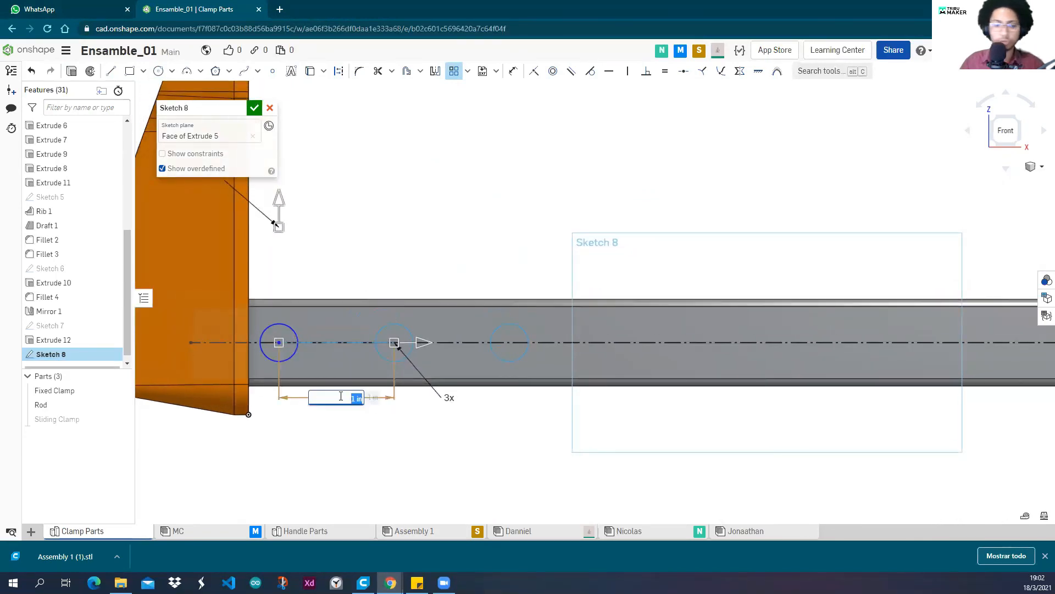
{"action": "type", "text": "2"}
{"action": "key", "text": "Return"}
{"action": "scroll", "coordinate": [565, 285], "scroll_direction": "down", "scroll_amount": 4}
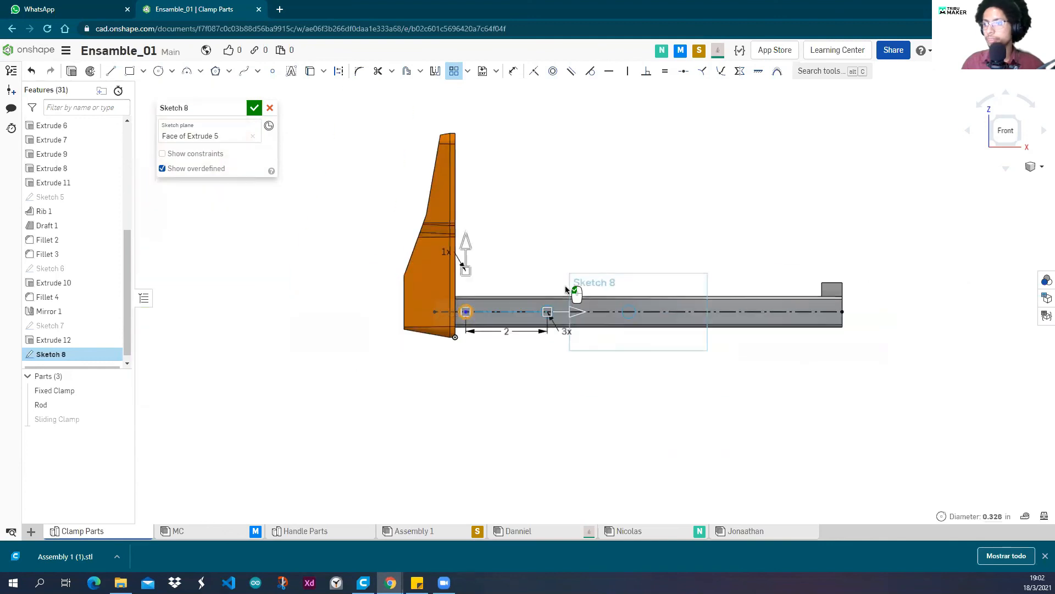
Set the circle pattern's instance count to 6.
{"action": "scroll", "coordinate": [544, 335], "scroll_direction": "up", "scroll_amount": 4}
{"action": "double_click", "coordinate": [541, 328]}
{"action": "type", "text": "6"}
{"action": "key", "text": "Return"}
{"action": "scroll", "coordinate": [529, 322], "scroll_direction": "down", "scroll_amount": 5}
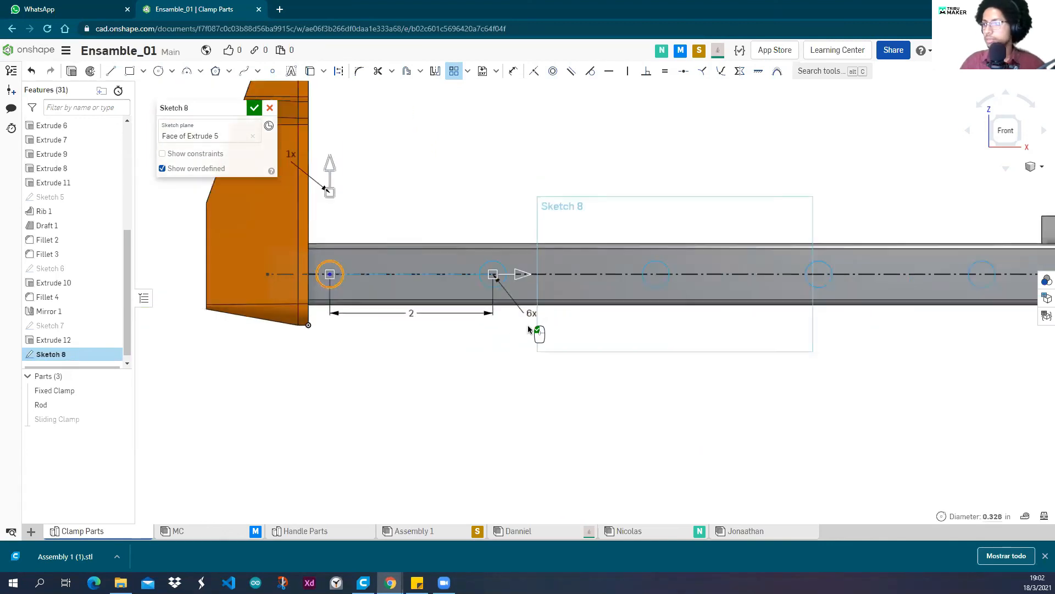
{"action": "scroll", "coordinate": [787, 286], "scroll_direction": "up", "scroll_amount": 4}
{"action": "scroll", "coordinate": [825, 308], "scroll_direction": "down", "scroll_amount": 5}
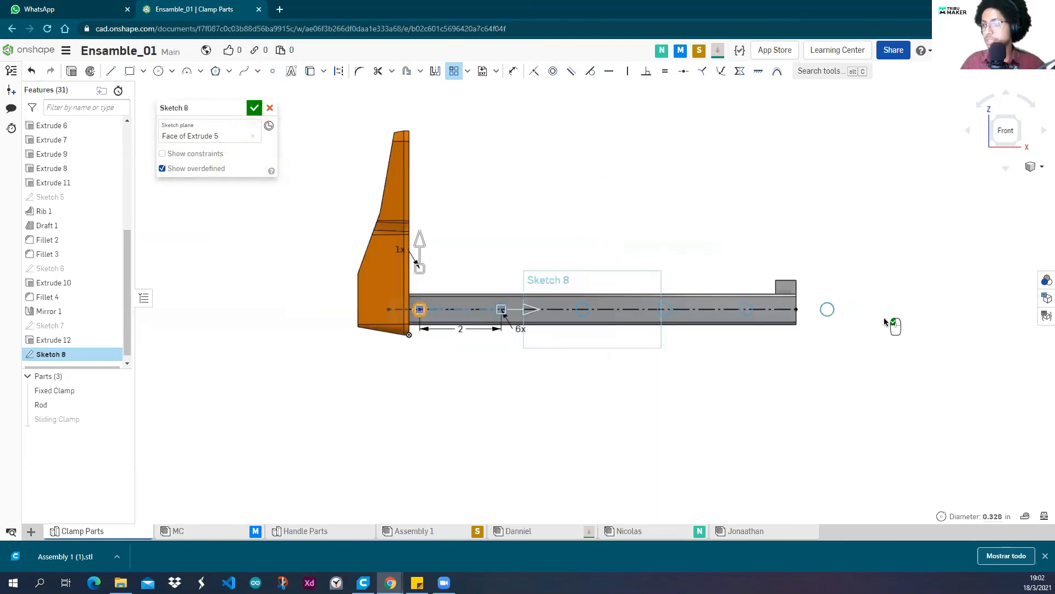
Set the circle pattern's instance count to 5 and leave the pattern command.
{"action": "scroll", "coordinate": [536, 341], "scroll_direction": "up", "scroll_amount": 3}
{"action": "double_click", "coordinate": [559, 329]}
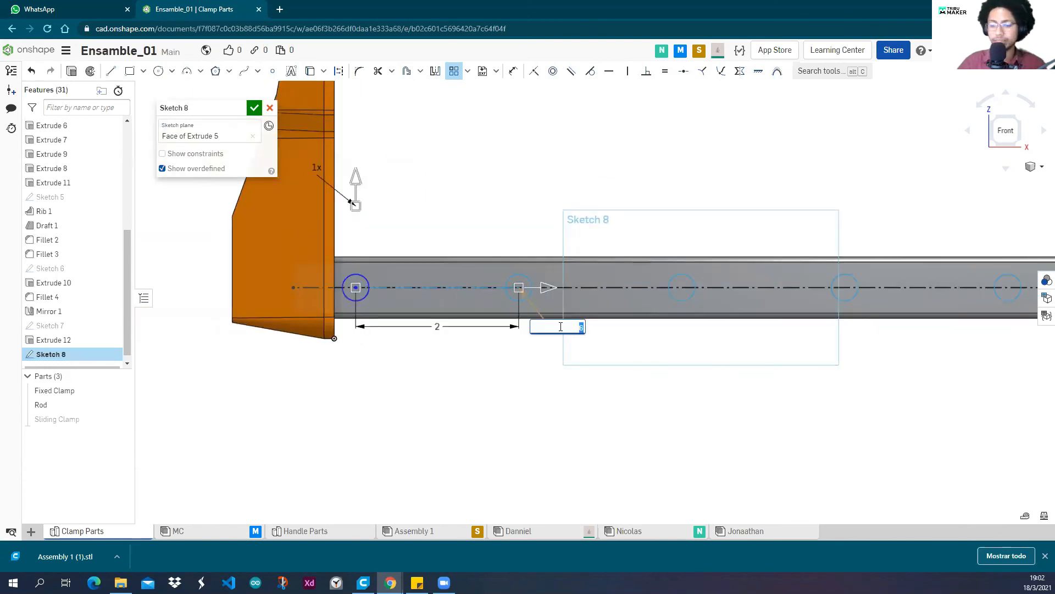
{"action": "type", "text": "5"}
{"action": "key", "text": "Return"}
{"action": "scroll", "coordinate": [610, 358], "scroll_direction": "down", "scroll_amount": 3}
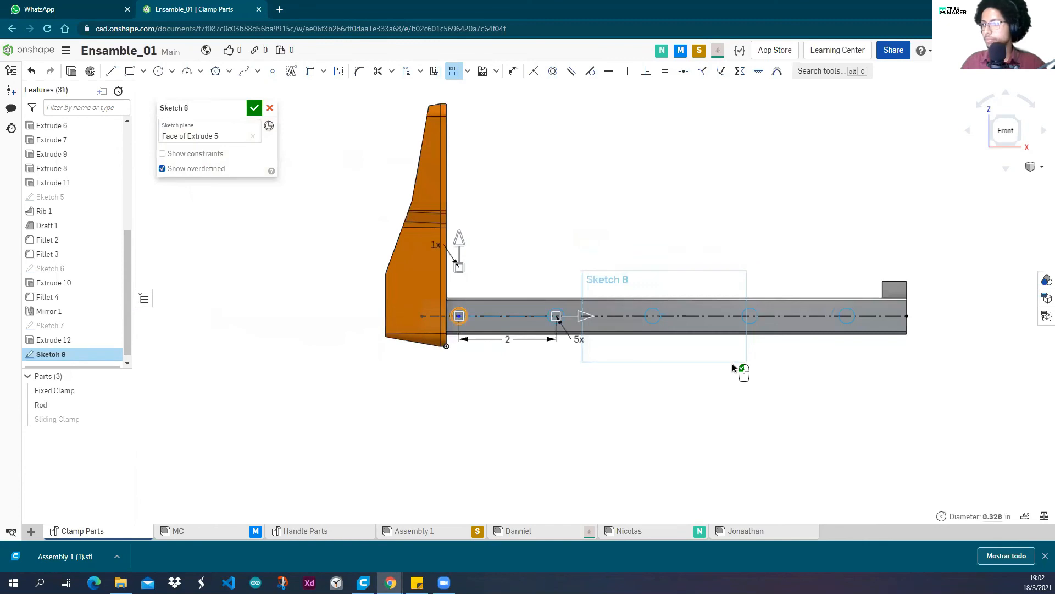
{"action": "scroll", "coordinate": [714, 371], "scroll_direction": "up", "scroll_amount": 3}
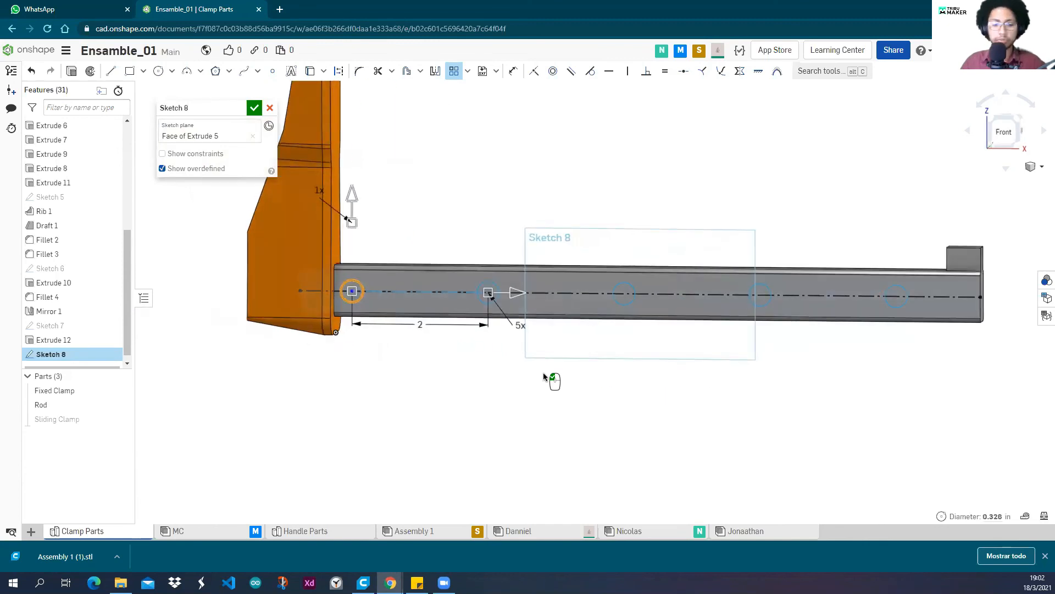
{"action": "left_click", "coordinate": [543, 372]}
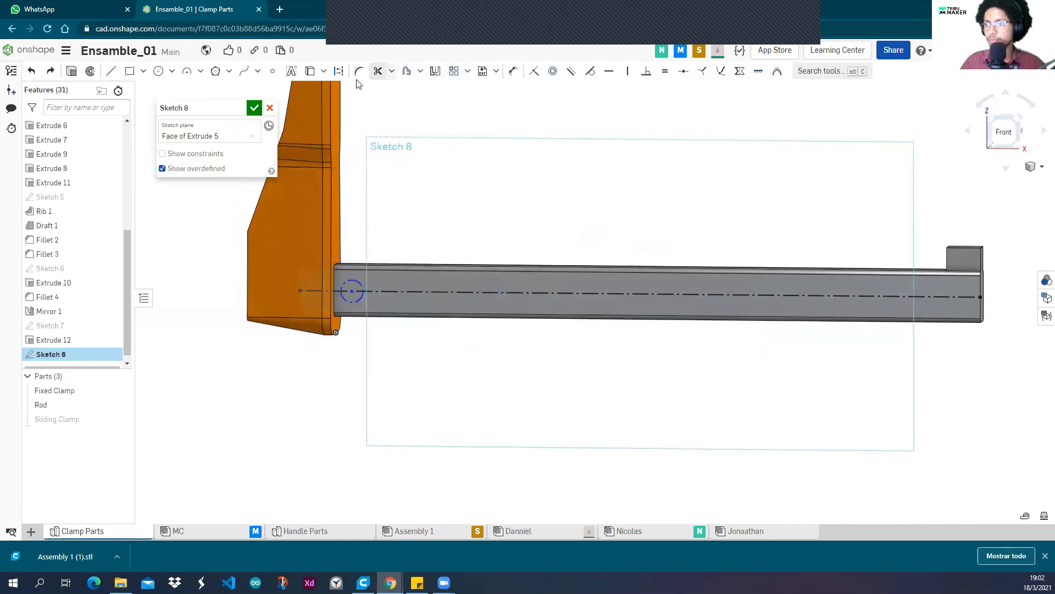
Convert the remaining circle near the fixed clamp back to regular sketch geometry.
{"action": "left_click", "coordinate": [339, 70]}
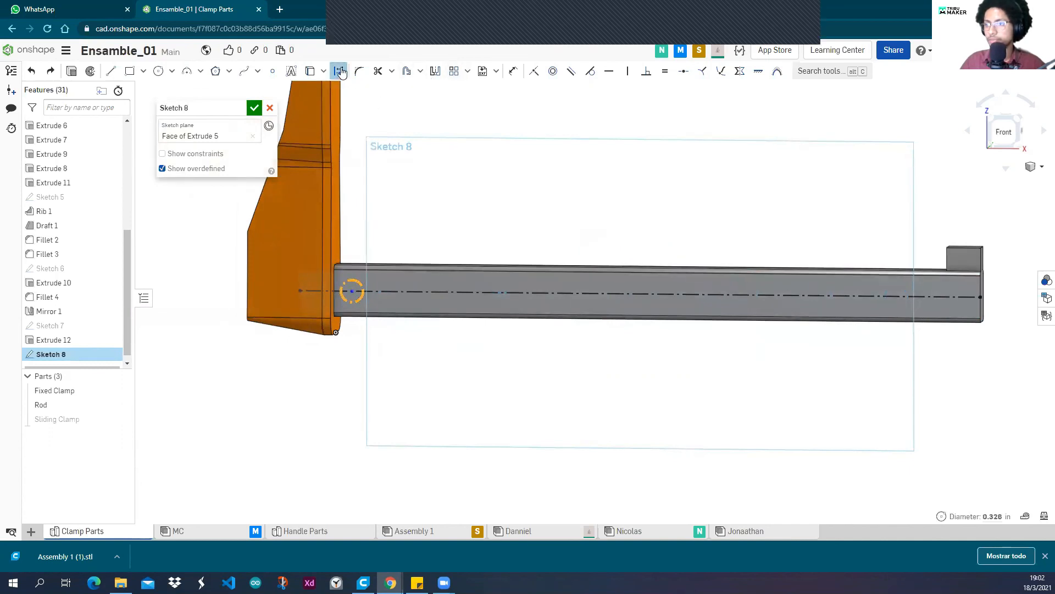
{"action": "left_click", "coordinate": [825, 158]}
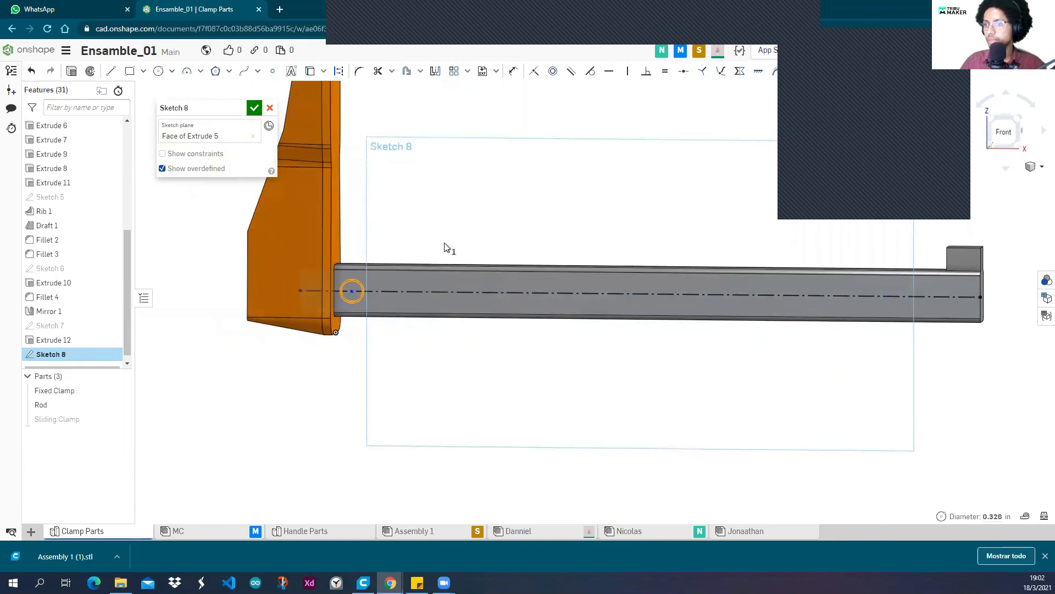
{"action": "left_click", "coordinate": [384, 231]}
Start a new linear pattern of the circle along the rod's centerline with 6 instances.
{"action": "scroll", "coordinate": [375, 254], "scroll_direction": "up", "scroll_amount": 5}
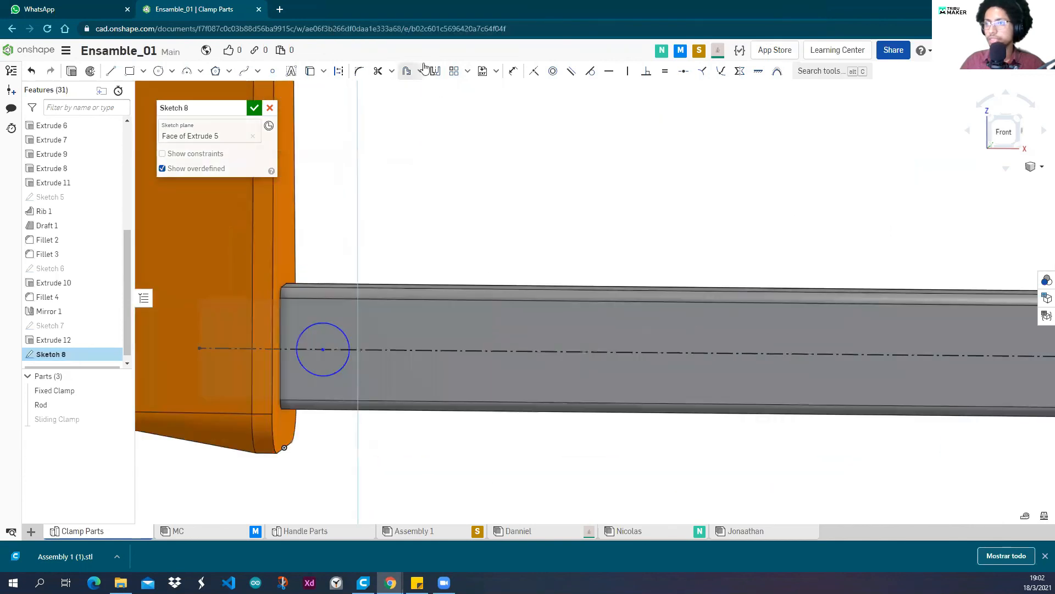
{"action": "left_click", "coordinate": [338, 326]}
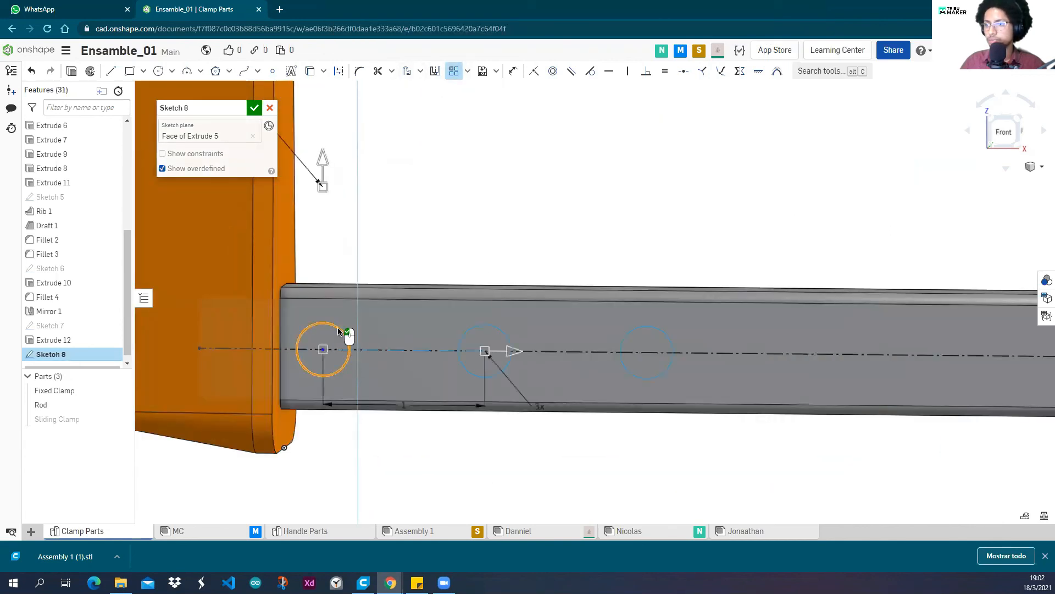
{"action": "scroll", "coordinate": [339, 325], "scroll_direction": "down", "scroll_amount": 3}
{"action": "left_click", "coordinate": [454, 375]}
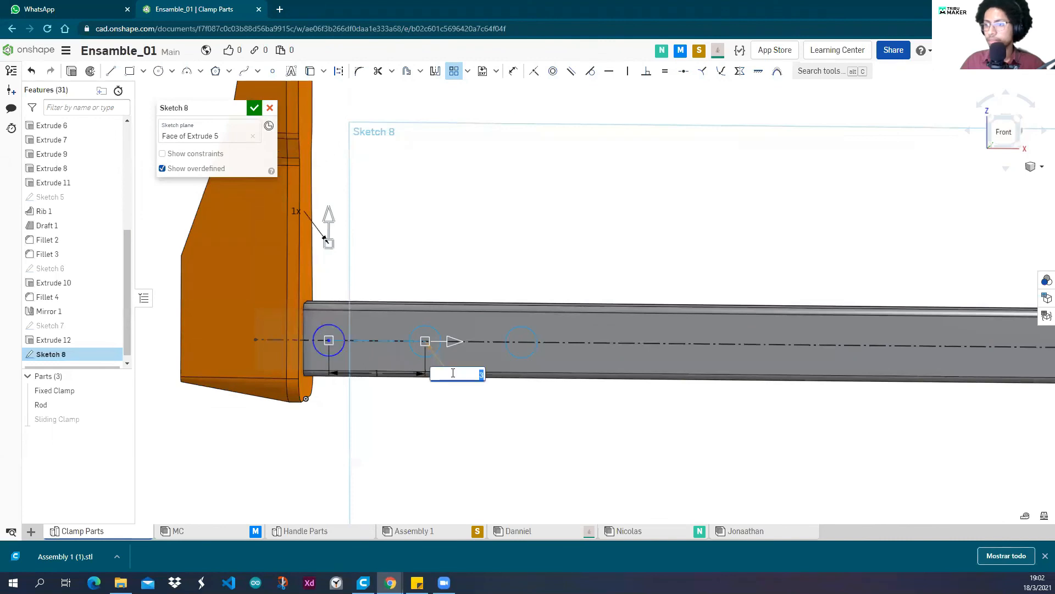
{"action": "type", "text": "6"}
{"action": "key", "text": "Return"}
{"action": "scroll", "coordinate": [512, 329], "scroll_direction": "down", "scroll_amount": 3}
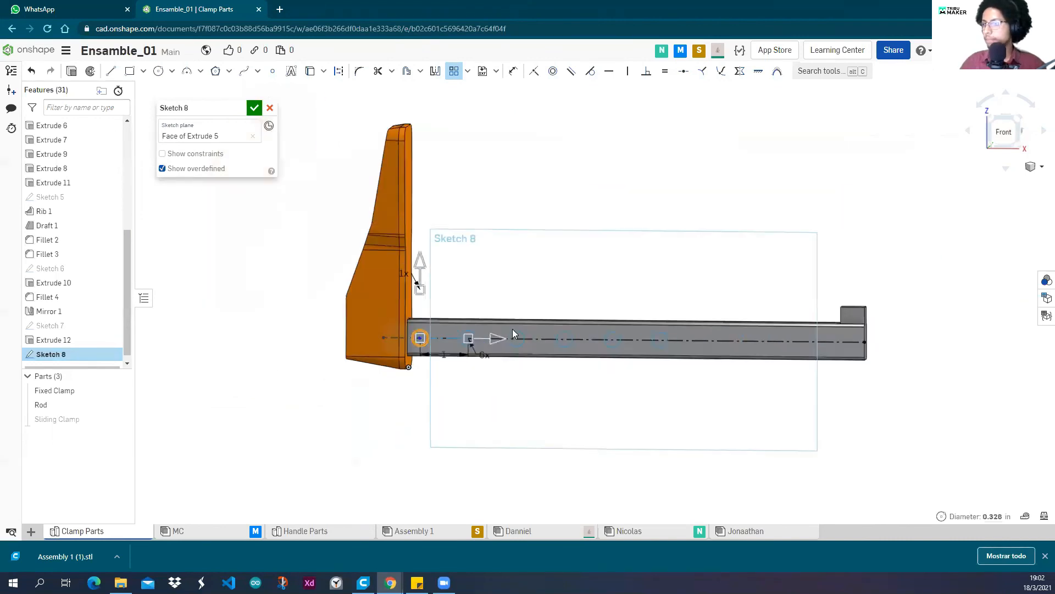
Set the spacing between the six patterned circles to 2 in.
{"action": "scroll", "coordinate": [526, 374], "scroll_direction": "up", "scroll_amount": 4}
{"action": "left_click", "coordinate": [369, 327]}
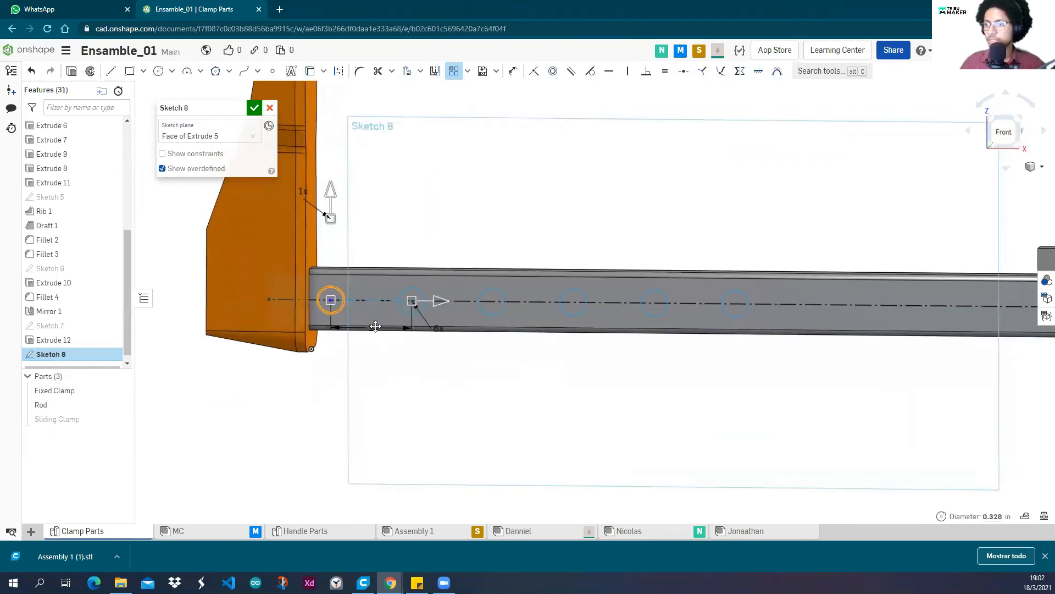
{"action": "type", "text": "2"}
{"action": "key", "text": "Return"}
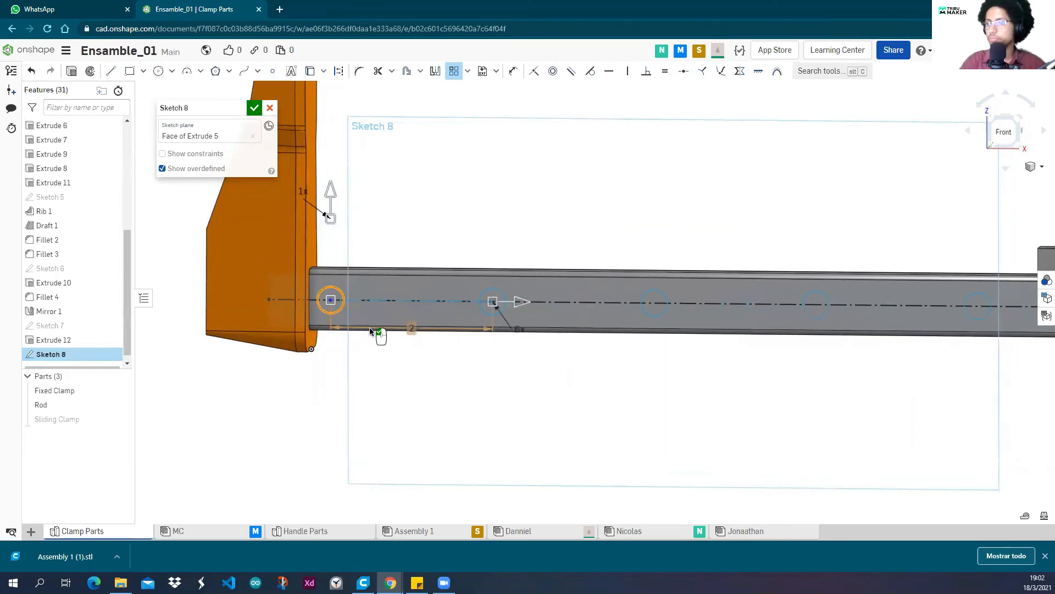
{"action": "scroll", "coordinate": [387, 333], "scroll_direction": "down", "scroll_amount": 2}
{"action": "scroll", "coordinate": [819, 318], "scroll_direction": "up", "scroll_amount": 4}
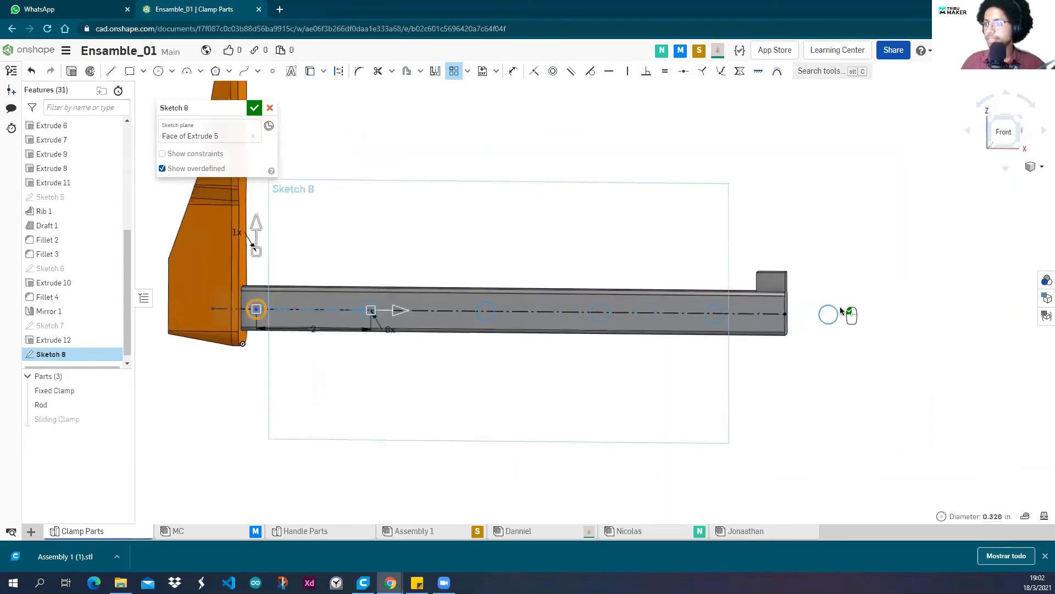
{"action": "scroll", "coordinate": [808, 316], "scroll_direction": "down", "scroll_amount": 3}
{"action": "scroll", "coordinate": [311, 335], "scroll_direction": "up", "scroll_amount": 3}
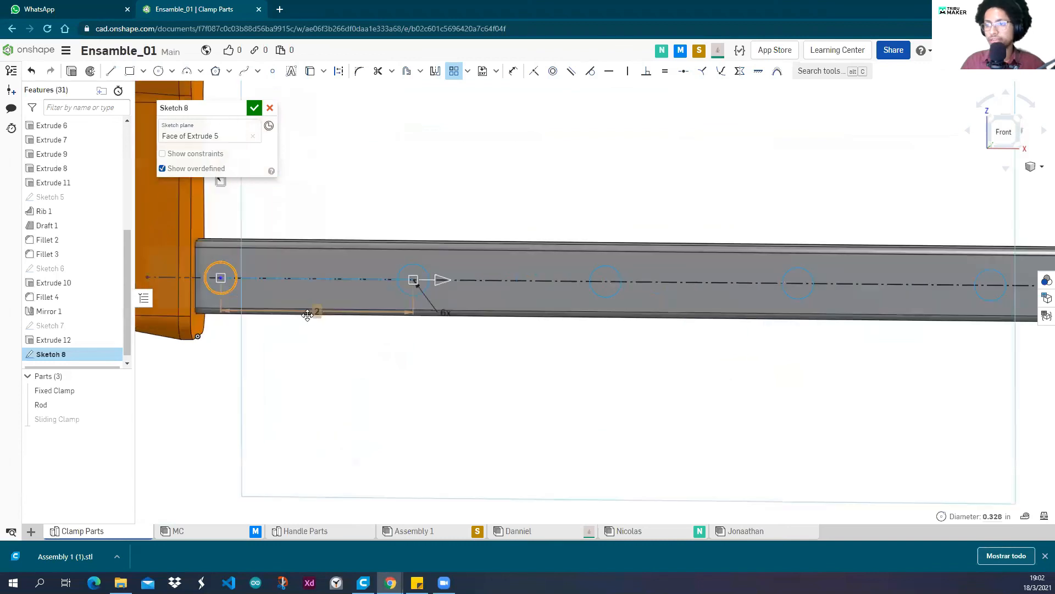
Set the circle pattern's spacing to 1.5 in and finish the sketch on the rod's front face.
{"action": "double_click", "coordinate": [360, 327]}
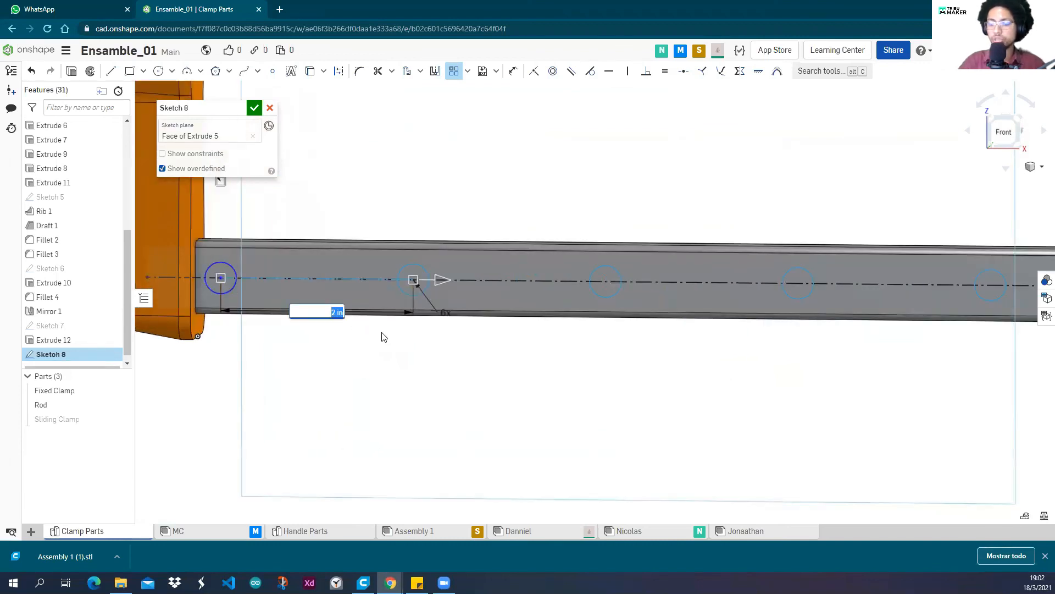
{"action": "type", "text": "1.5"}
{"action": "key", "text": "Return"}
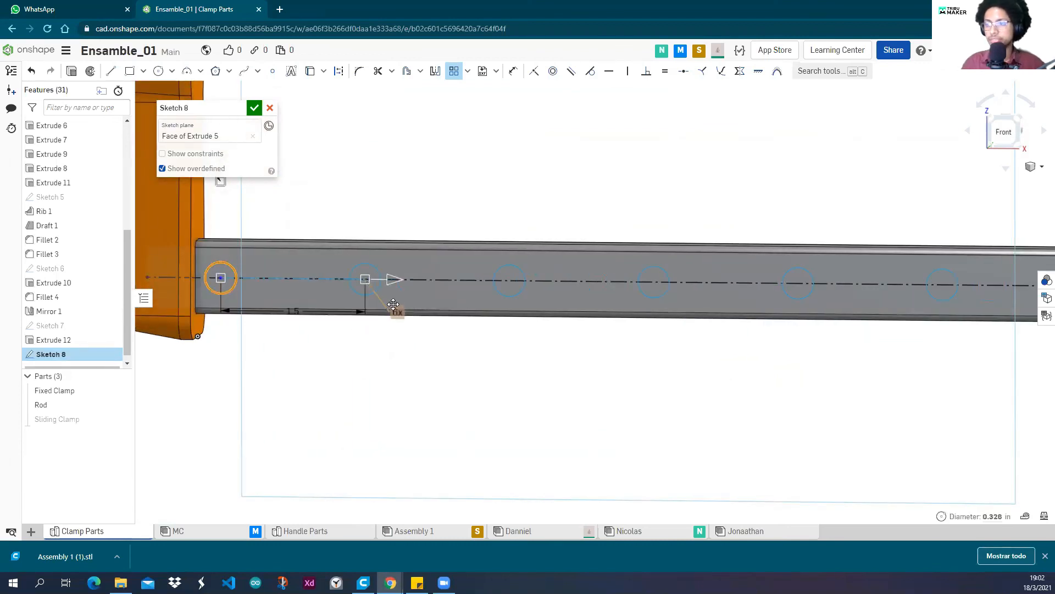
{"action": "scroll", "coordinate": [475, 262], "scroll_direction": "down", "scroll_amount": 4}
{"action": "mouse_move", "coordinate": [491, 242]}
{"action": "right_mouse_down"}
{"action": "mouse_move", "coordinate": [478, 247]}
{"action": "mouse_move", "coordinate": [499, 259]}
{"action": "mouse_move", "coordinate": [483, 258]}
{"action": "right_mouse_up"}
{"action": "left_click", "coordinate": [256, 109]}
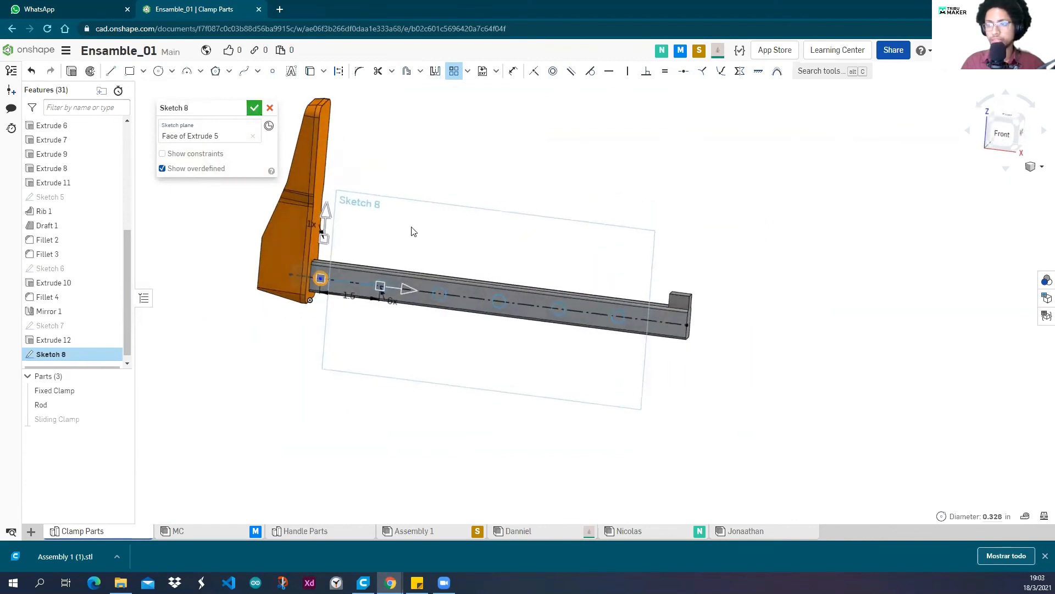
Cut the six sketched circles into the rod with a blind Remove extrude 1 in deep.
{"action": "scroll", "coordinate": [379, 238], "scroll_direction": "up", "scroll_amount": 3}
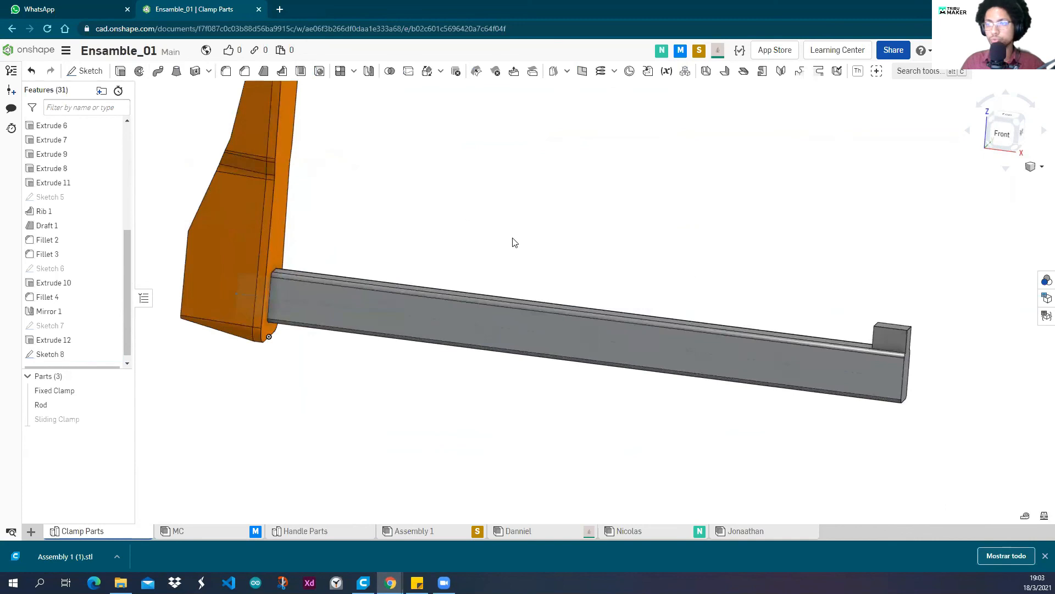
{"action": "scroll", "coordinate": [476, 271], "scroll_direction": "down", "scroll_amount": 3}
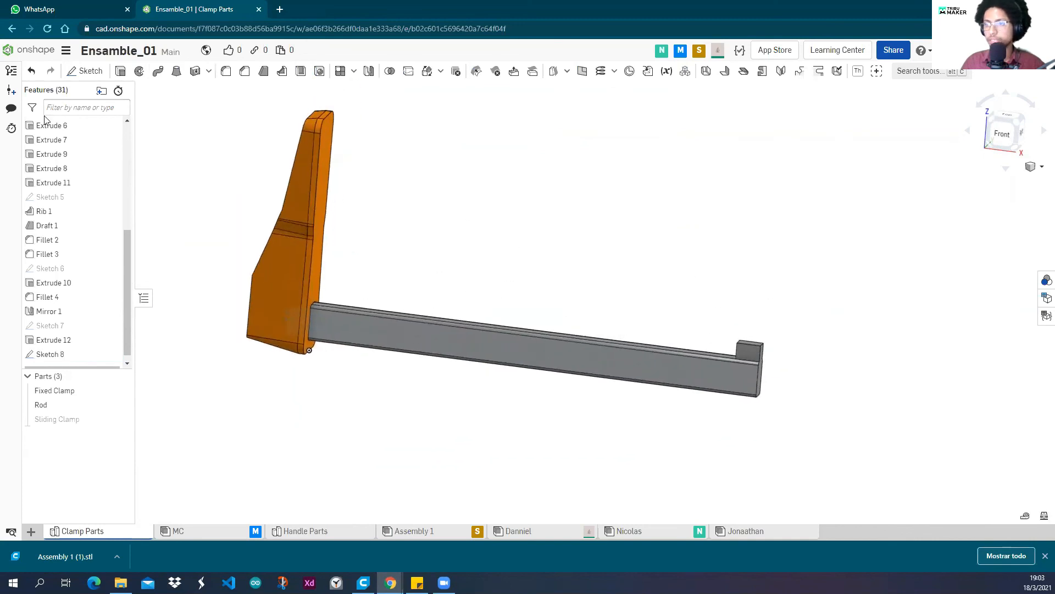
{"action": "left_click", "coordinate": [120, 72]}
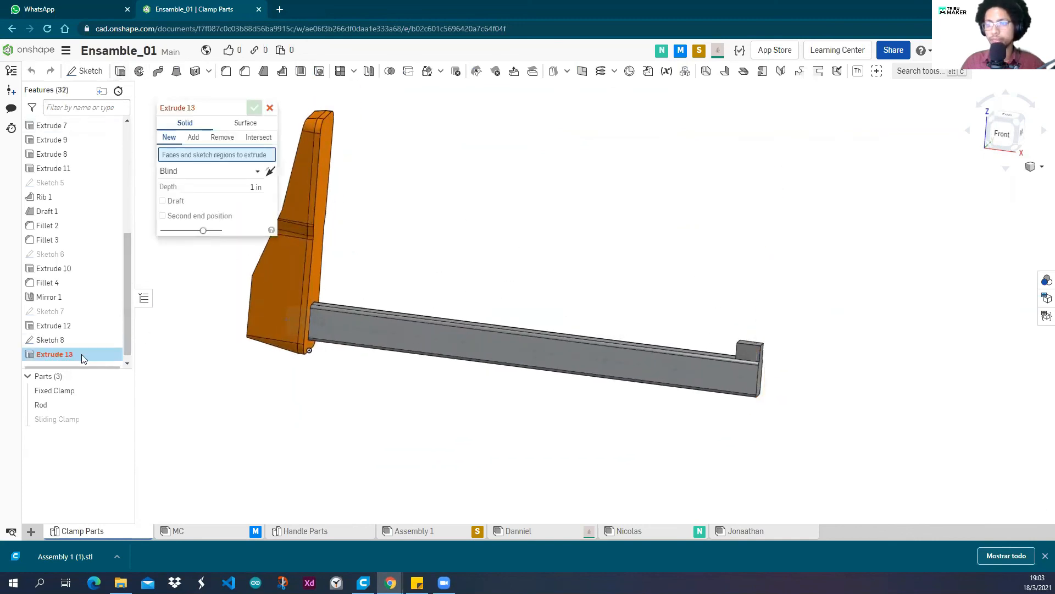
{"action": "left_click", "coordinate": [71, 341]}
{"action": "mouse_move", "coordinate": [476, 264]}
{"action": "right_mouse_down"}
{"action": "mouse_move", "coordinate": [469, 252]}
{"action": "mouse_move", "coordinate": [456, 265]}
{"action": "right_mouse_up"}
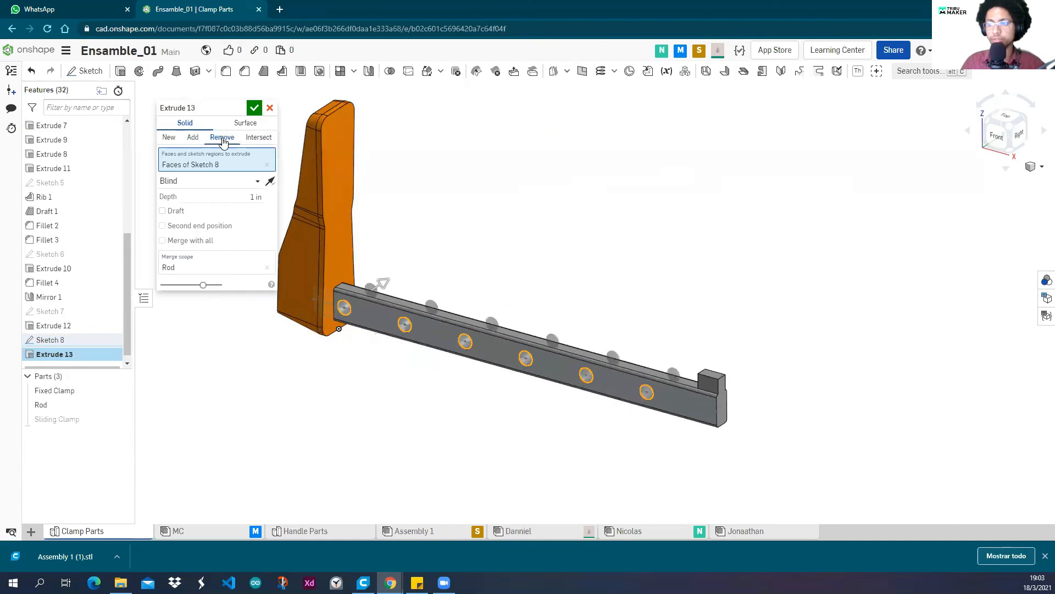
{"action": "left_click", "coordinate": [255, 109]}
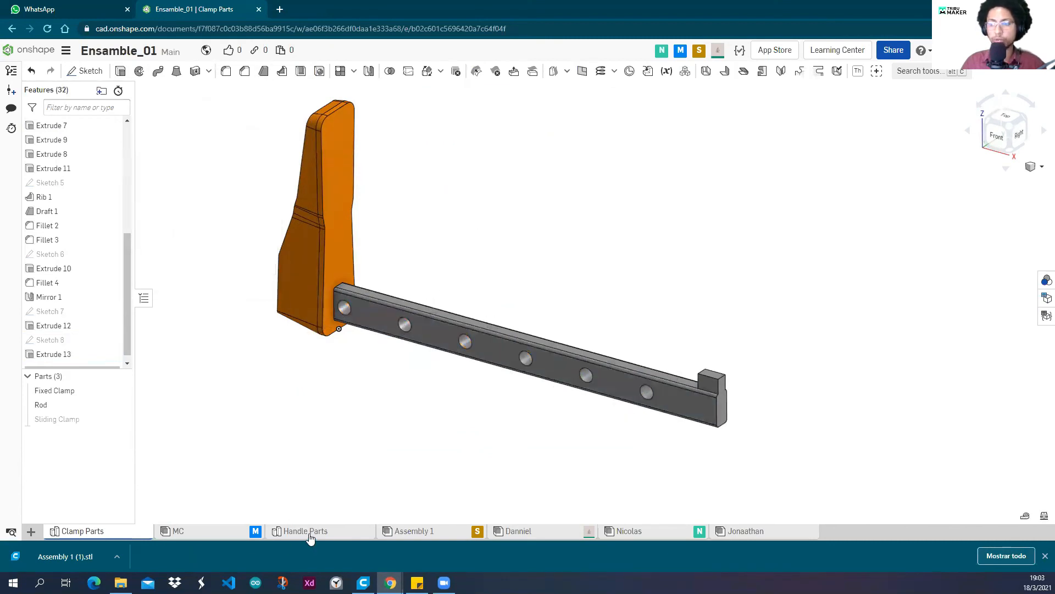
Open Assembly 1 and examine the new holes in the clamp's rod.
{"action": "left_click", "coordinate": [399, 532]}
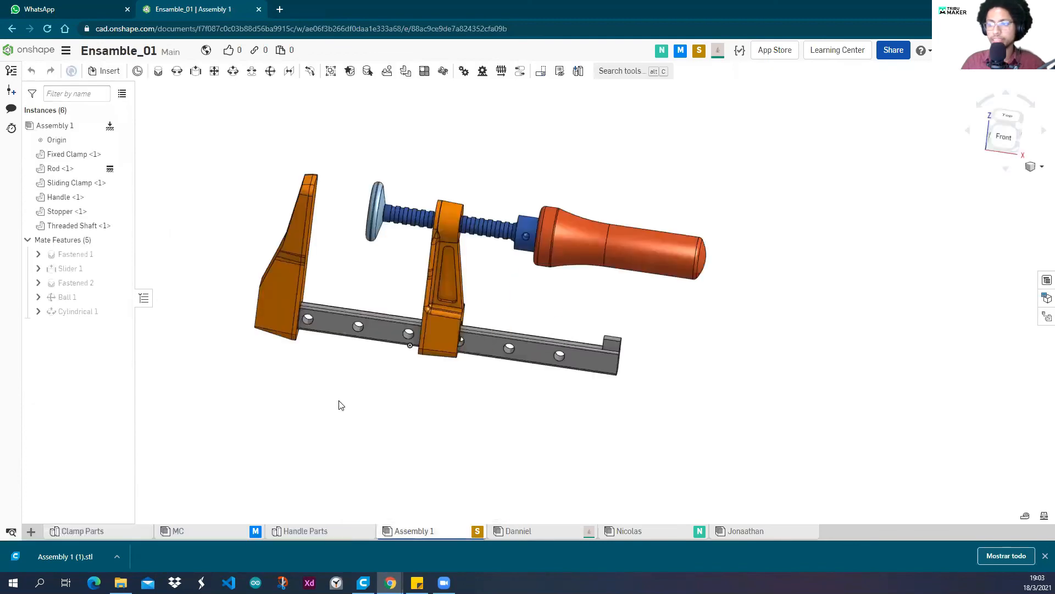
{"action": "right_click_drag", "start_coordinate": [522, 312], "coordinate": [487, 339]}
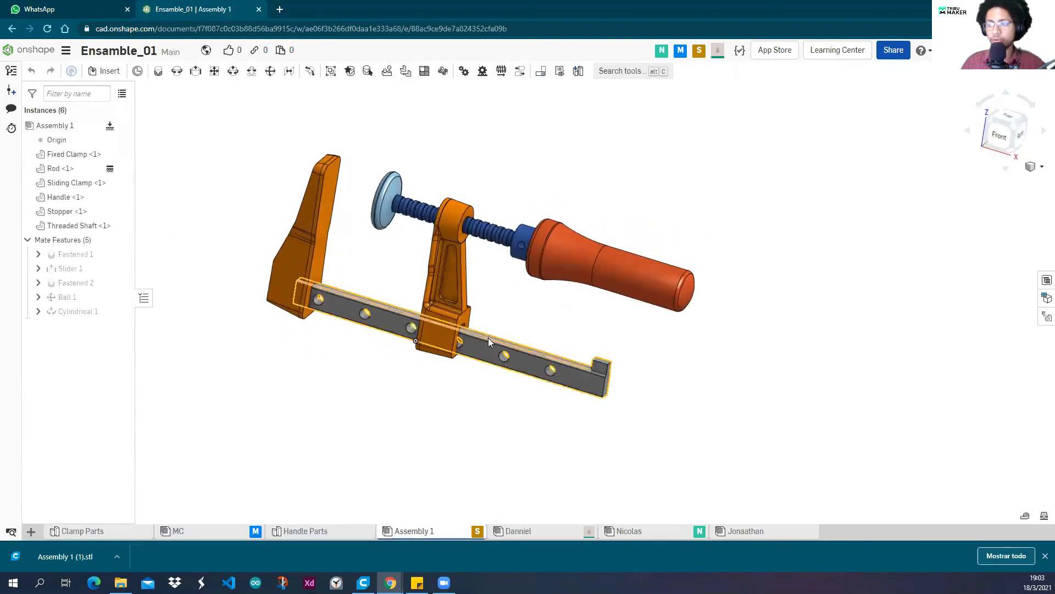
{"action": "scroll", "coordinate": [513, 294], "scroll_direction": "up", "scroll_amount": 5}
{"action": "right_click_drag", "start_coordinate": [513, 294], "coordinate": [424, 226]}
{"action": "scroll", "coordinate": [490, 296], "scroll_direction": "down", "scroll_amount": 6}
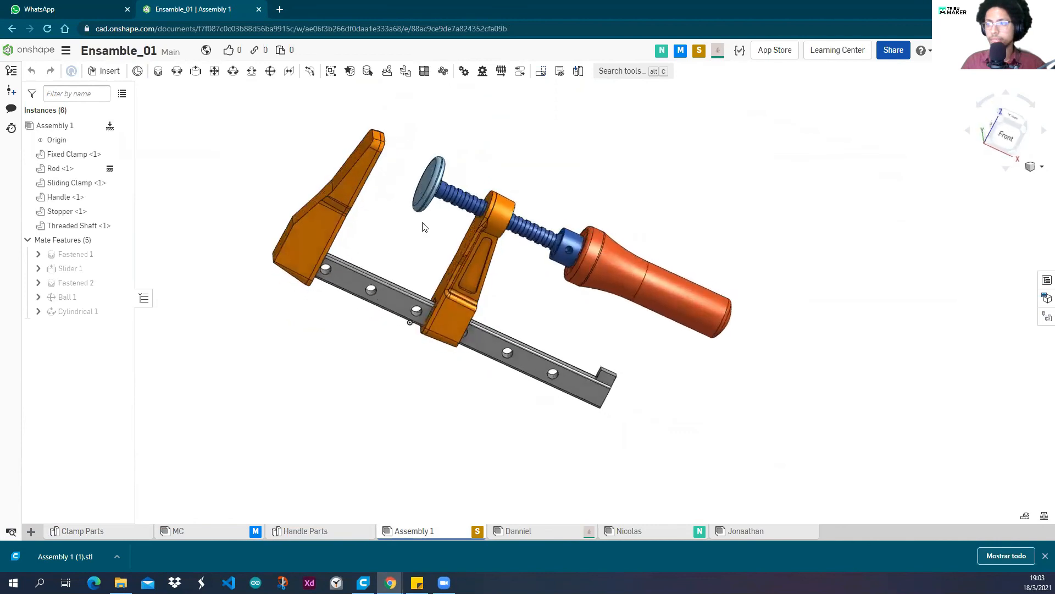
Move the sliding clamp along the rod toward the stop block at its end.
{"action": "left_click_drag", "start_coordinate": [469, 176], "coordinate": [541, 343]}
{"action": "scroll", "coordinate": [630, 408], "scroll_direction": "up", "scroll_amount": 5}
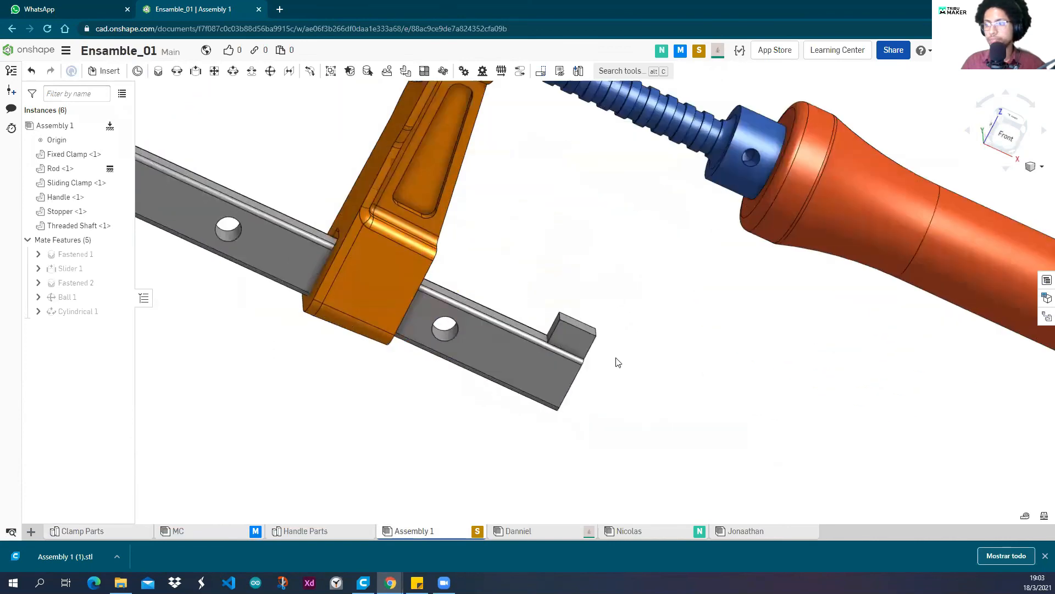
Slide the clamp a short way along the rod and examine its end of travel beside the stop block.
{"action": "right_click_drag", "start_coordinate": [616, 359], "coordinate": [598, 340]}
{"action": "left_click_drag", "start_coordinate": [459, 244], "coordinate": [510, 246]}
{"action": "scroll", "coordinate": [531, 262], "scroll_direction": "down", "scroll_amount": 6}
{"action": "mouse_move", "coordinate": [531, 262]}
{"action": "right_mouse_down"}
{"action": "mouse_move", "coordinate": [565, 240]}
{"action": "mouse_move", "coordinate": [558, 257]}
{"action": "mouse_move", "coordinate": [522, 247]}
{"action": "mouse_move", "coordinate": [542, 252]}
{"action": "right_mouse_up"}
{"action": "scroll", "coordinate": [544, 253], "scroll_direction": "up", "scroll_amount": 5}
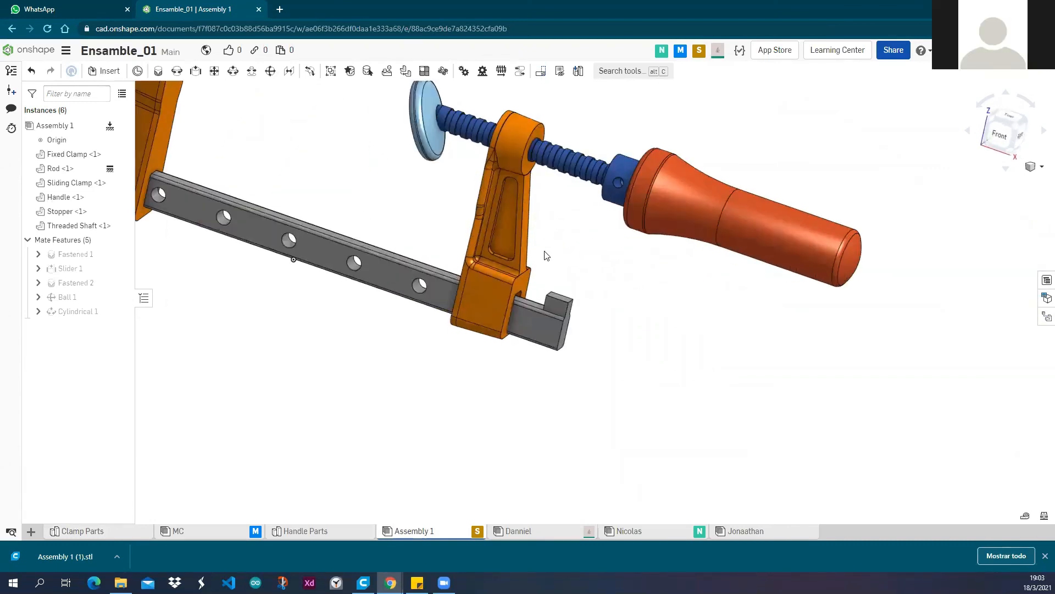
{"action": "middle_click_drag", "start_coordinate": [556, 304], "coordinate": [594, 331]}
{"action": "scroll", "coordinate": [631, 345], "scroll_direction": "down", "scroll_amount": 2}
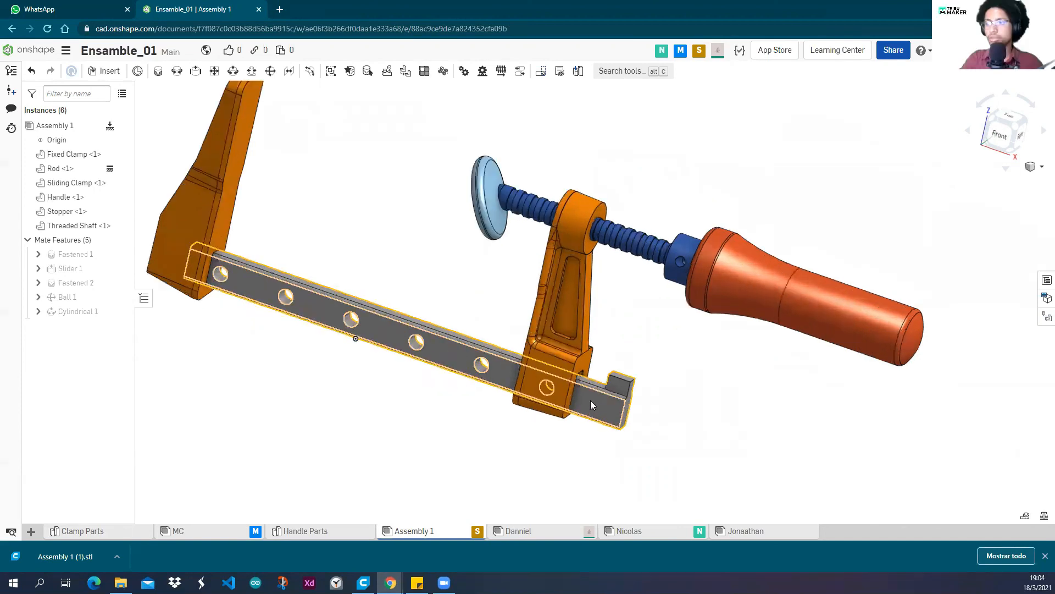
{"action": "scroll", "coordinate": [591, 400], "scroll_direction": "up", "scroll_amount": 5}
{"action": "scroll", "coordinate": [643, 349], "scroll_direction": "down", "scroll_amount": 6}
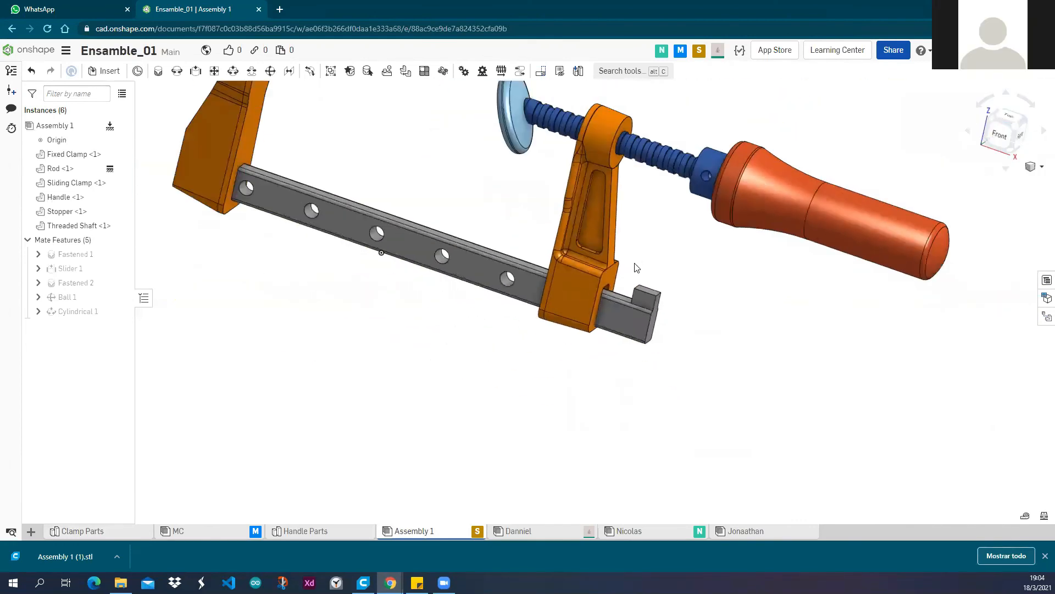
{"action": "scroll", "coordinate": [637, 268], "scroll_direction": "down", "scroll_amount": 5}
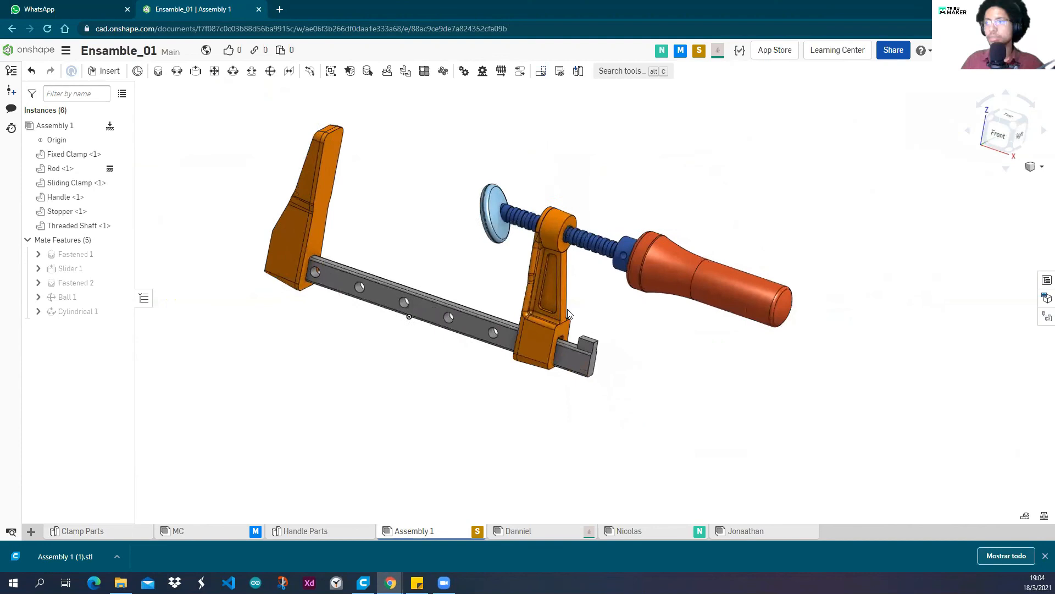
Open the Slider 1 mate for editing and remove its sliding clamp and rod mate connectors.
{"action": "mouse_move", "coordinate": [100, 275]}
{"action": "right_click", "coordinate": [100, 274]}
{"action": "left_click", "coordinate": [114, 290]}
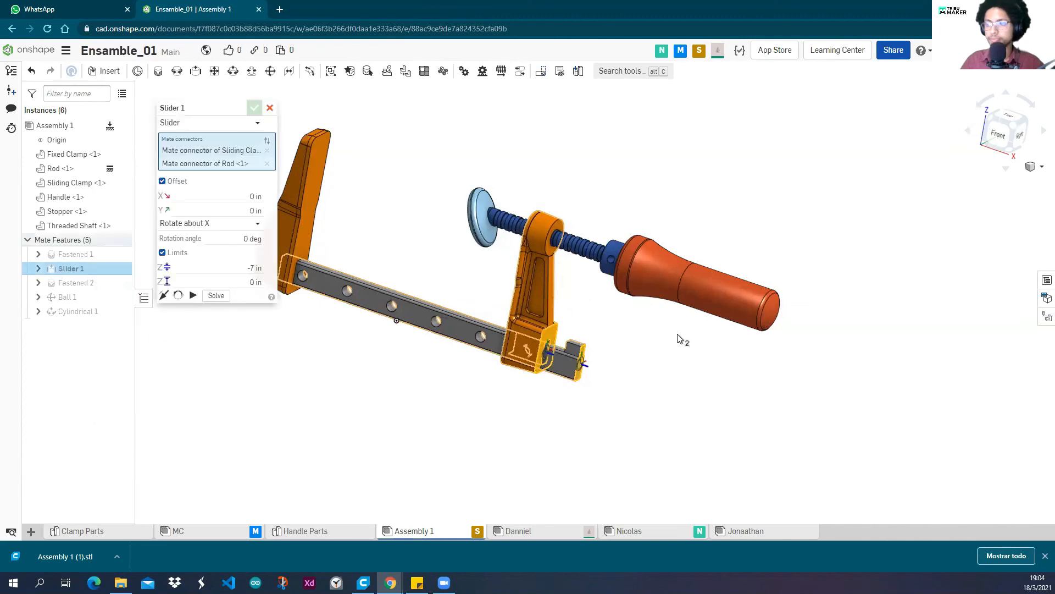
{"action": "scroll", "coordinate": [580, 402], "scroll_direction": "up", "scroll_amount": 5}
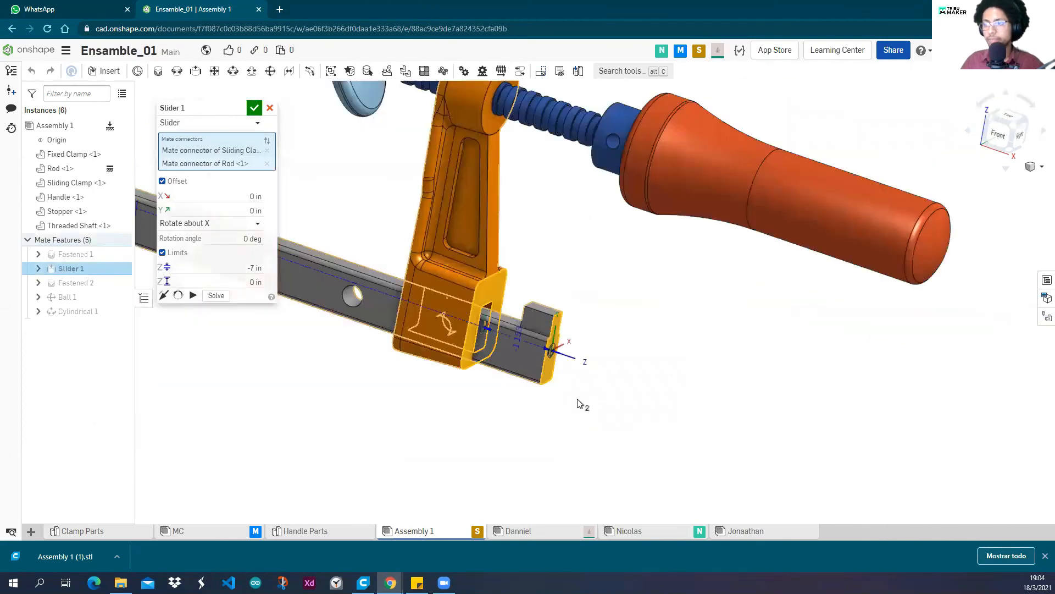
{"action": "scroll", "coordinate": [515, 312], "scroll_direction": "up", "scroll_amount": 5}
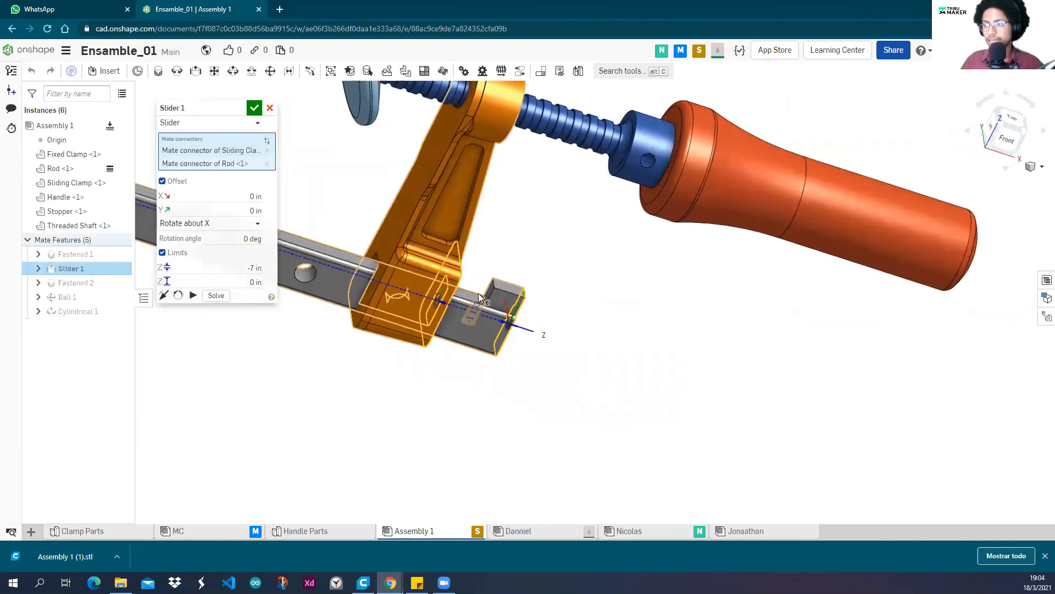
{"action": "scroll", "coordinate": [498, 289], "scroll_direction": "down", "scroll_amount": 5}
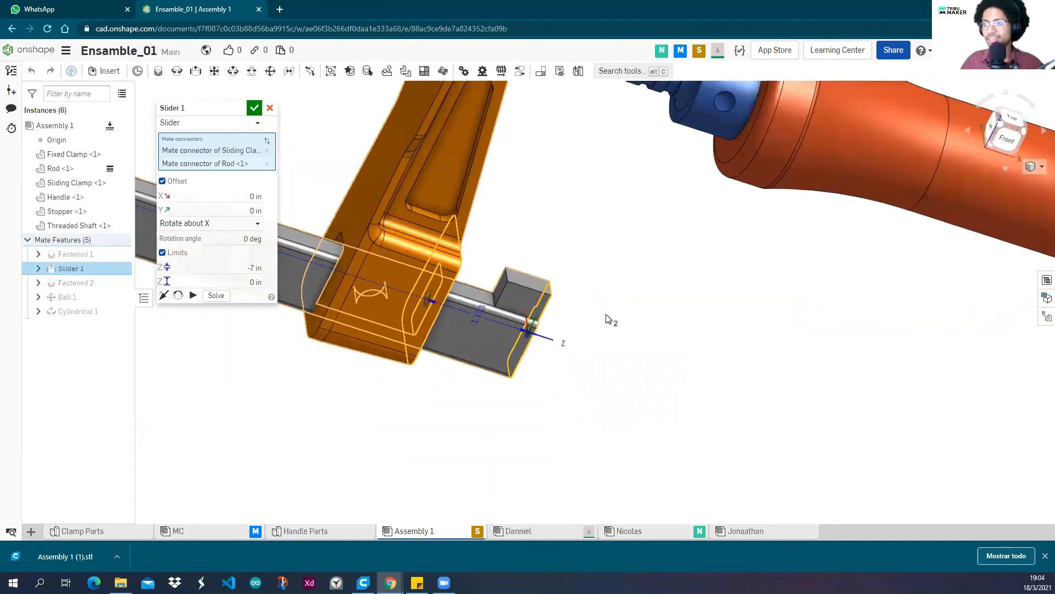
{"action": "right_click_drag", "start_coordinate": [606, 312], "coordinate": [586, 307]}
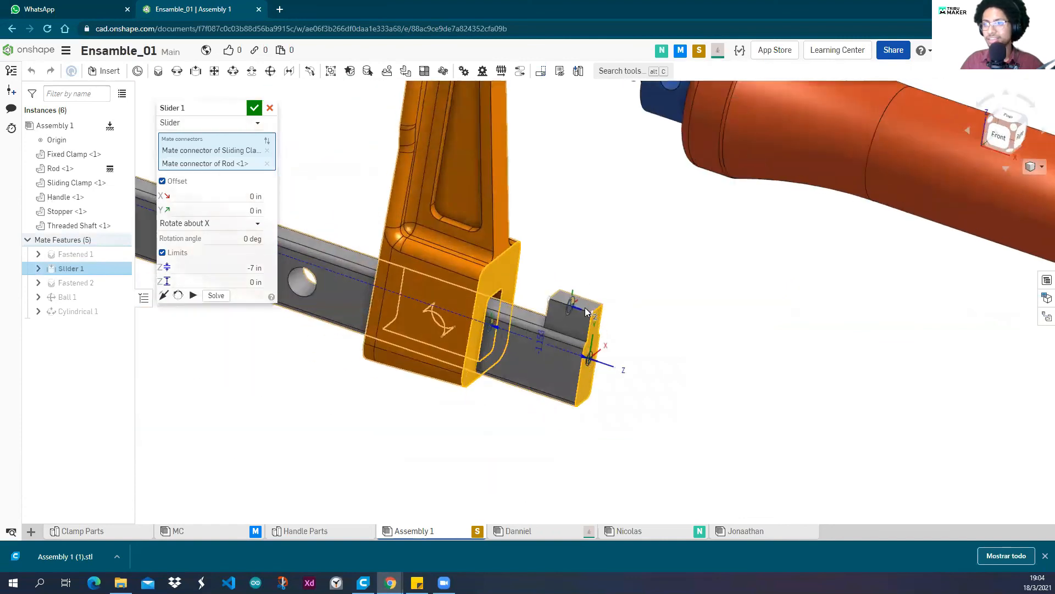
{"action": "left_click", "coordinate": [267, 150]}
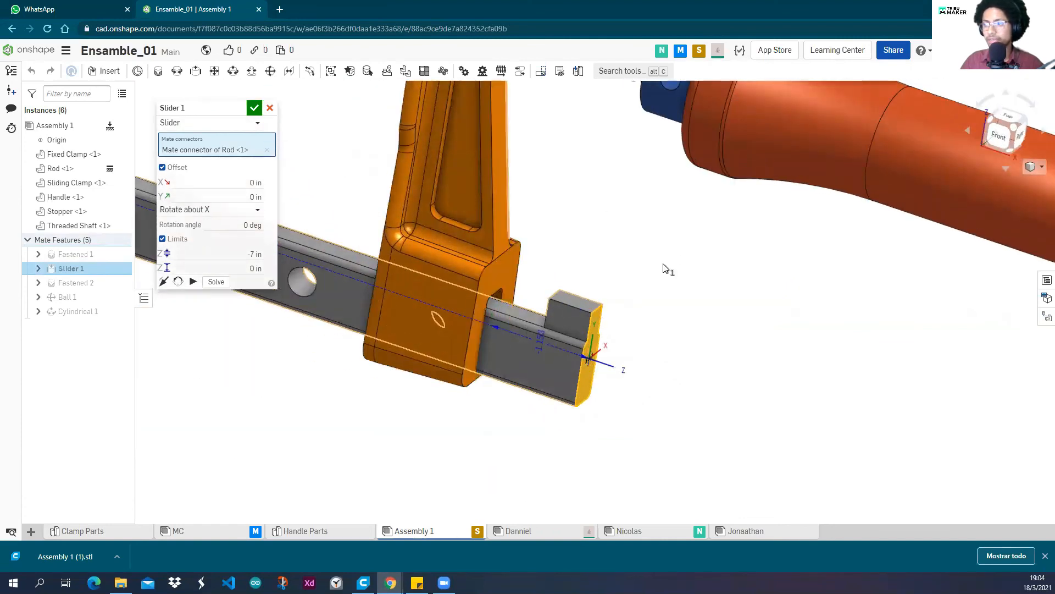
{"action": "left_click", "coordinate": [267, 150]}
Assign new Slider 1 mate connectors on the stop block's inner face and the sliding clamp's face that meets it.
{"action": "right_click_drag", "start_coordinate": [577, 259], "coordinate": [505, 307]}
{"action": "scroll", "coordinate": [505, 302], "scroll_direction": "up", "scroll_amount": 4}
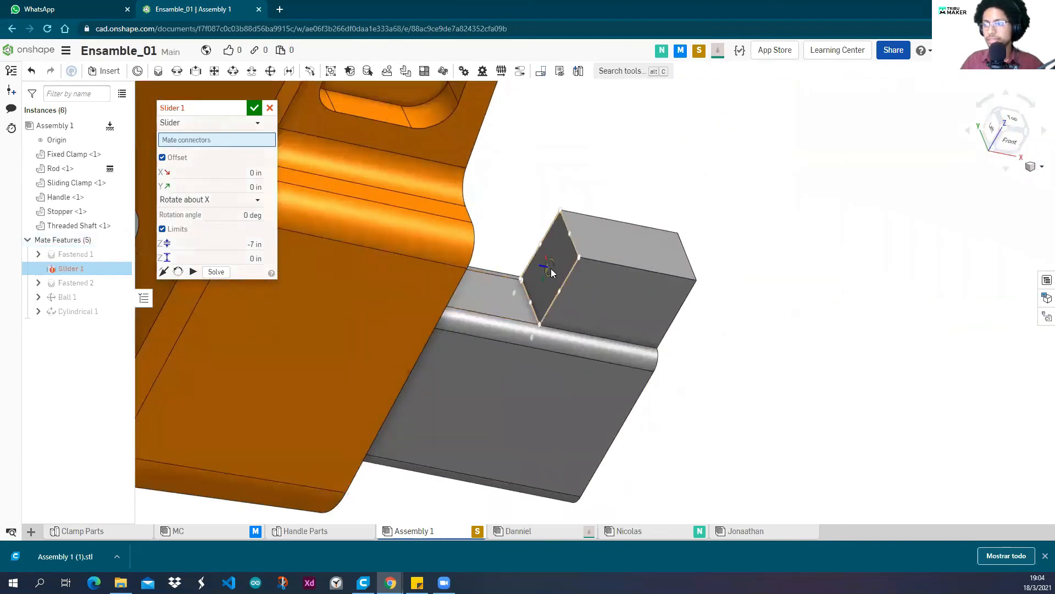
{"action": "left_click", "coordinate": [548, 265]}
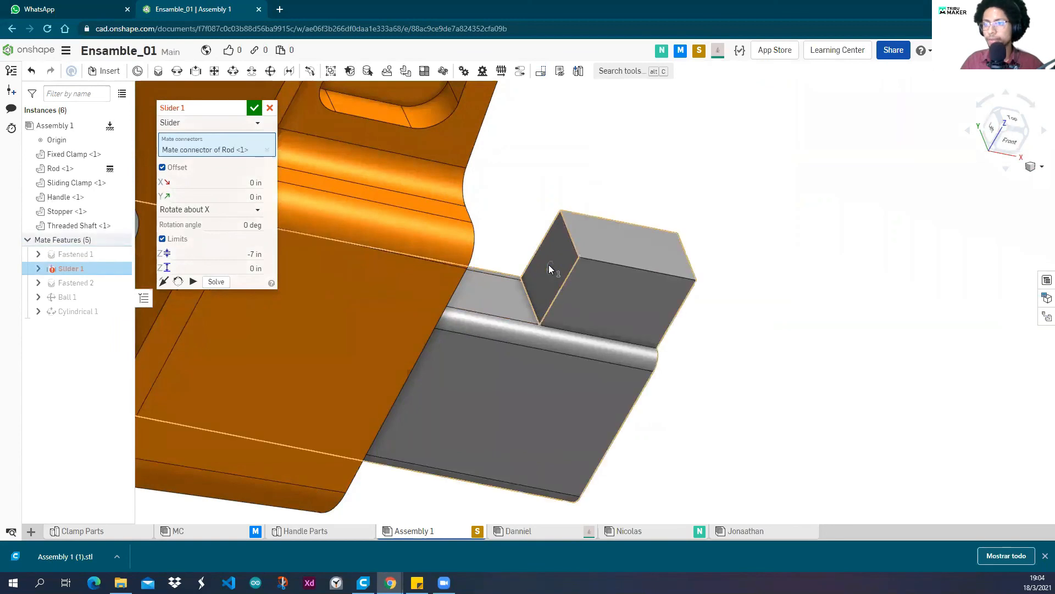
{"action": "scroll", "coordinate": [549, 264], "scroll_direction": "down", "scroll_amount": 5}
{"action": "right_click_drag", "start_coordinate": [645, 267], "coordinate": [588, 246]}
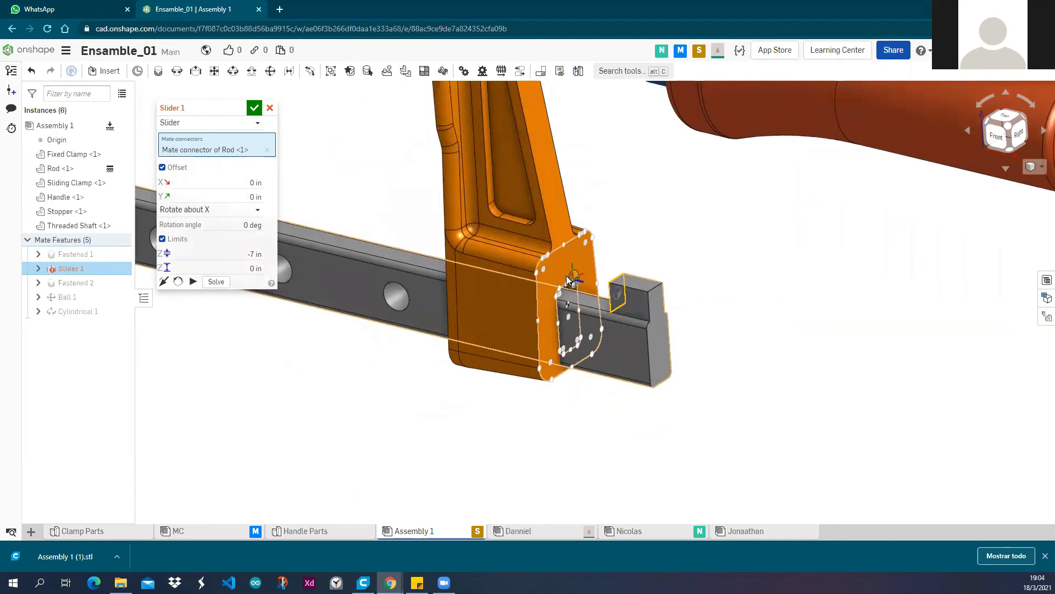
{"action": "scroll", "coordinate": [567, 281], "scroll_direction": "up", "scroll_amount": 2}
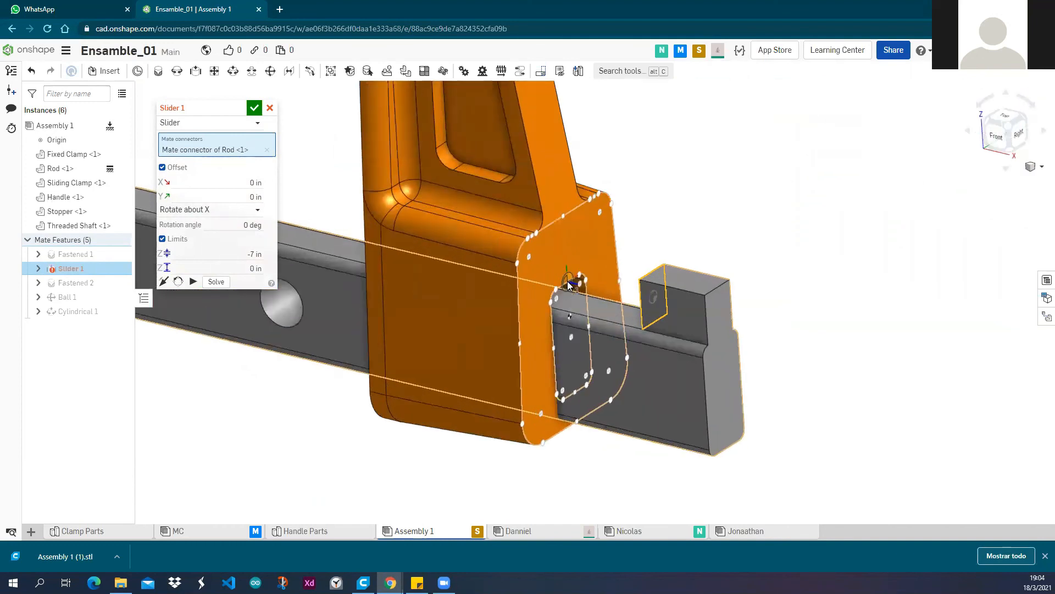
{"action": "left_click", "coordinate": [568, 282]}
Solve the Slider 1 mate, checking the contact between clamp and stop block, and accept the edit.
{"action": "scroll", "coordinate": [534, 282], "scroll_direction": "down", "scroll_amount": 3}
{"action": "right_click_drag", "start_coordinate": [353, 324], "coordinate": [388, 330]}
{"action": "scroll", "coordinate": [388, 364], "scroll_direction": "down", "scroll_amount": 2}
{"action": "middle_click_drag", "start_coordinate": [388, 363], "coordinate": [430, 406]}
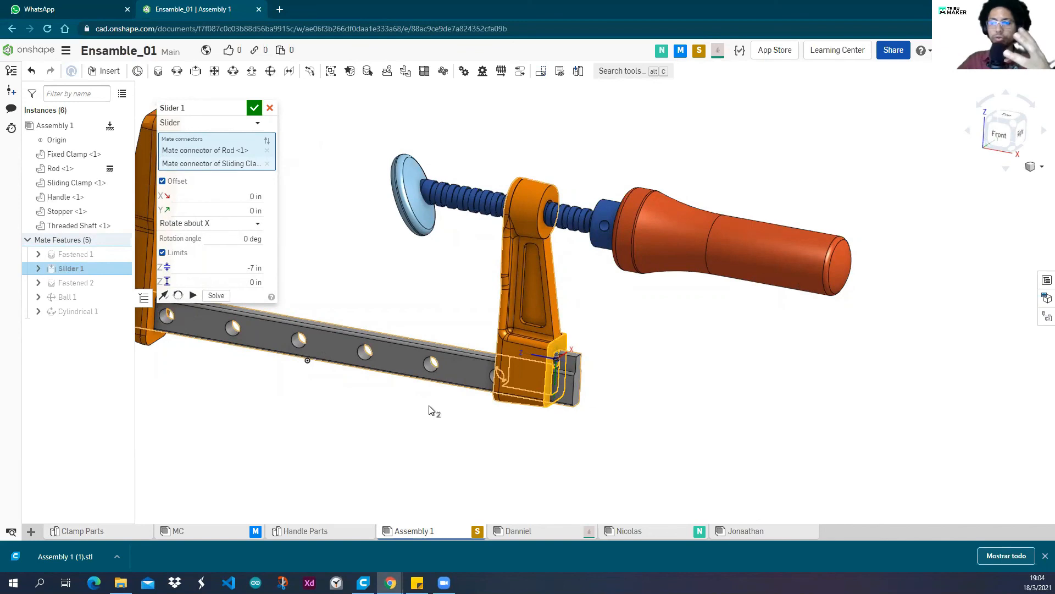
{"action": "left_click", "coordinate": [222, 300]}
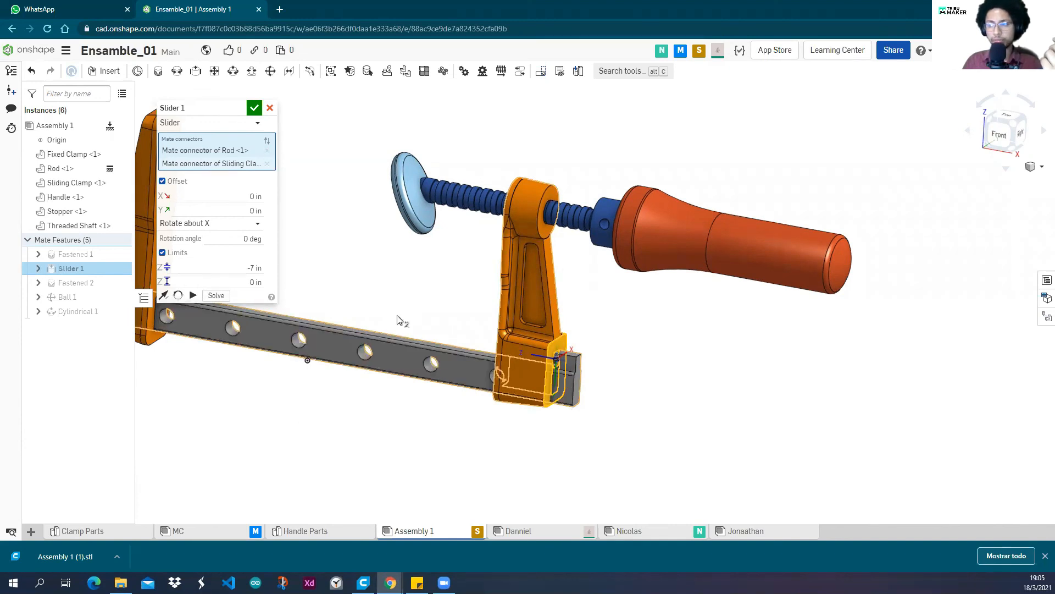
{"action": "scroll", "coordinate": [610, 399], "scroll_direction": "up", "scroll_amount": 3}
{"action": "right_click_drag", "start_coordinate": [581, 367], "coordinate": [592, 342]}
{"action": "scroll", "coordinate": [591, 343], "scroll_direction": "up", "scroll_amount": 4}
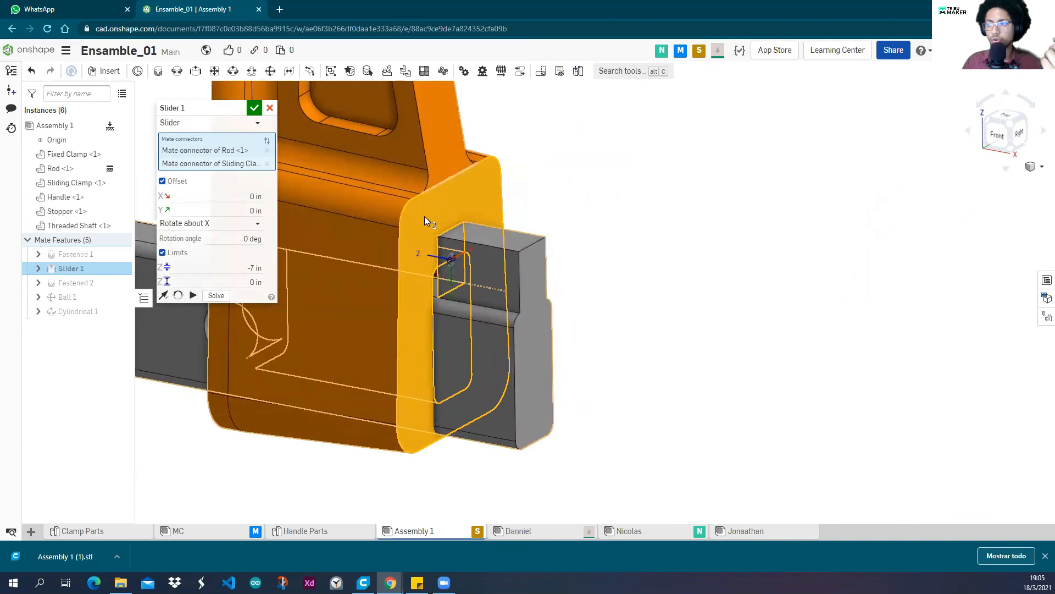
{"action": "right_click_drag", "start_coordinate": [423, 217], "coordinate": [575, 229]}
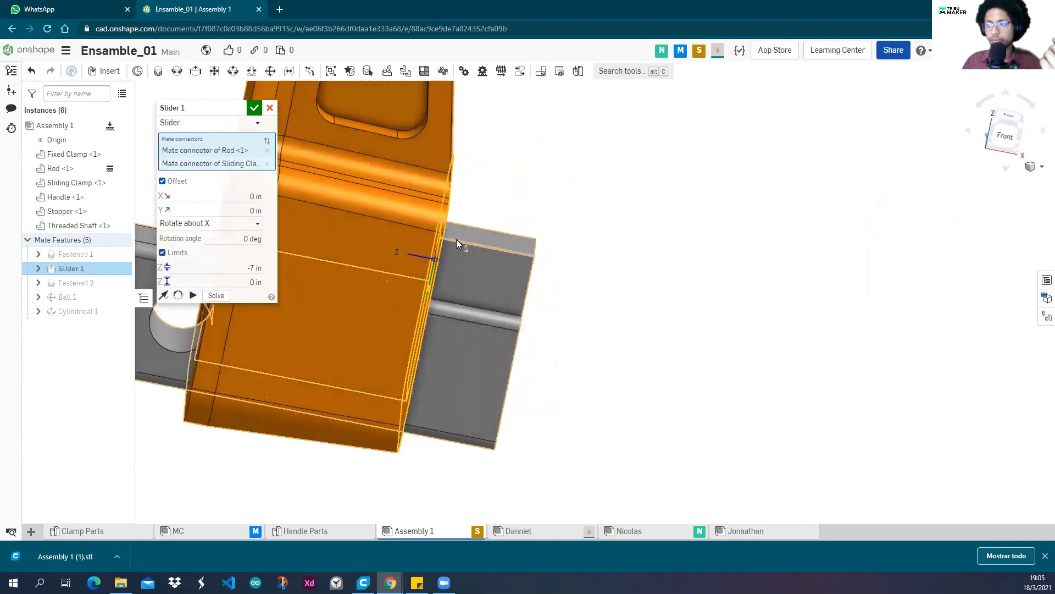
{"action": "scroll", "coordinate": [456, 240], "scroll_direction": "up", "scroll_amount": 4}
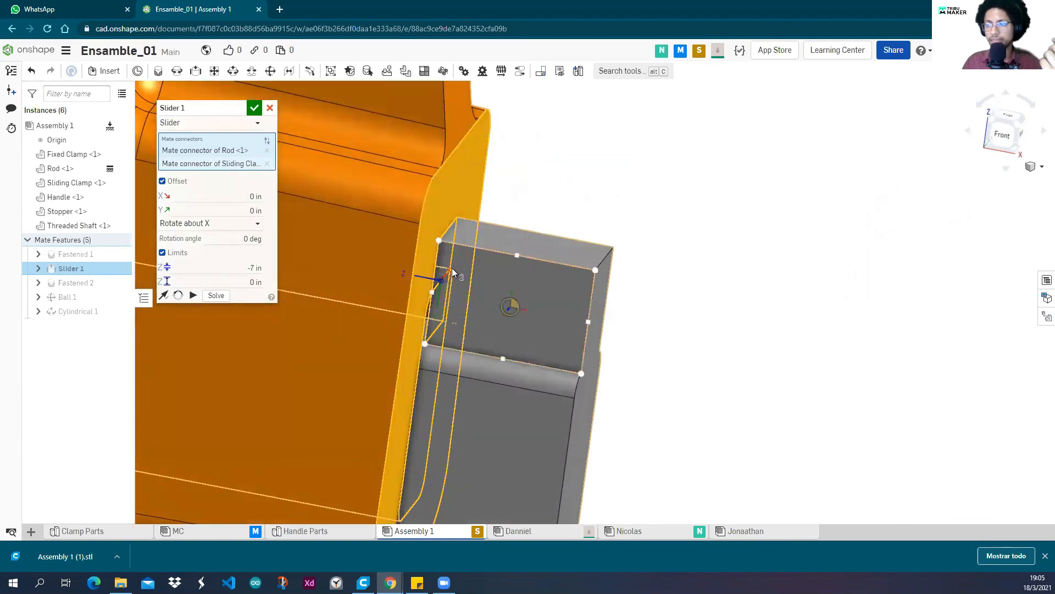
{"action": "left_click", "coordinate": [255, 109]}
Test the edited slider mate by moving the clamp away from the stop block and back against it.
{"action": "scroll", "coordinate": [761, 305], "scroll_direction": "down", "scroll_amount": 6}
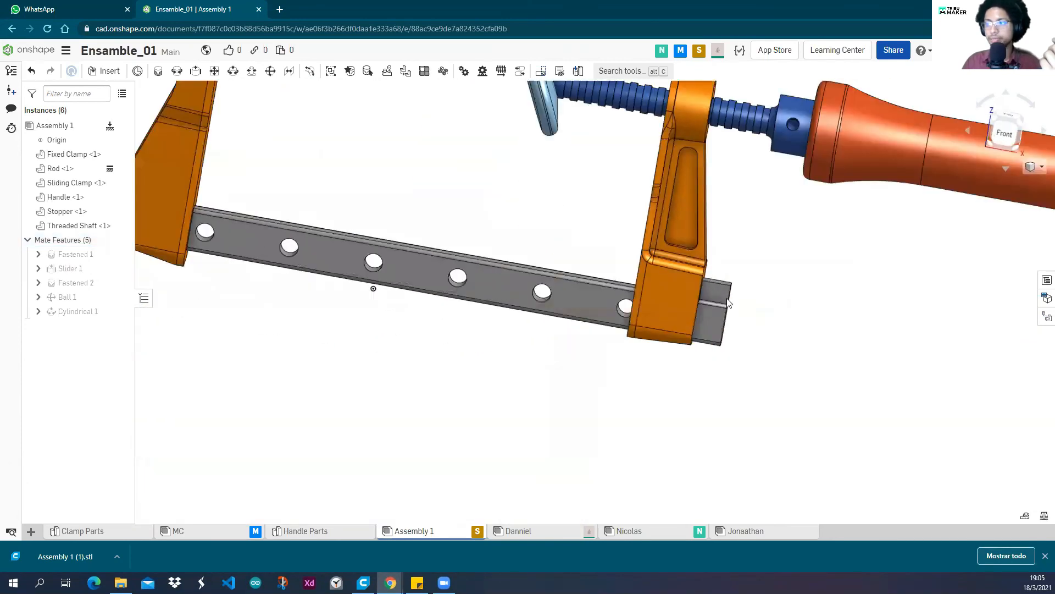
{"action": "middle_click_drag", "start_coordinate": [728, 303], "coordinate": [642, 353]}
{"action": "right_click_drag", "start_coordinate": [709, 308], "coordinate": [650, 330]}
{"action": "left_click_drag", "start_coordinate": [511, 318], "coordinate": [300, 299]}
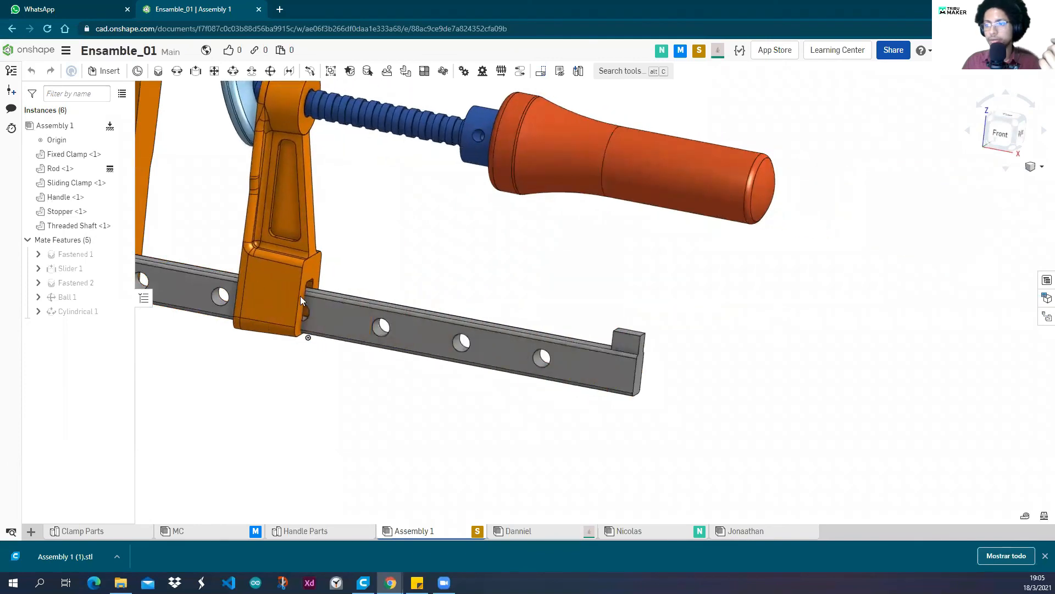
{"action": "left_click_drag", "start_coordinate": [478, 307], "coordinate": [660, 343]}
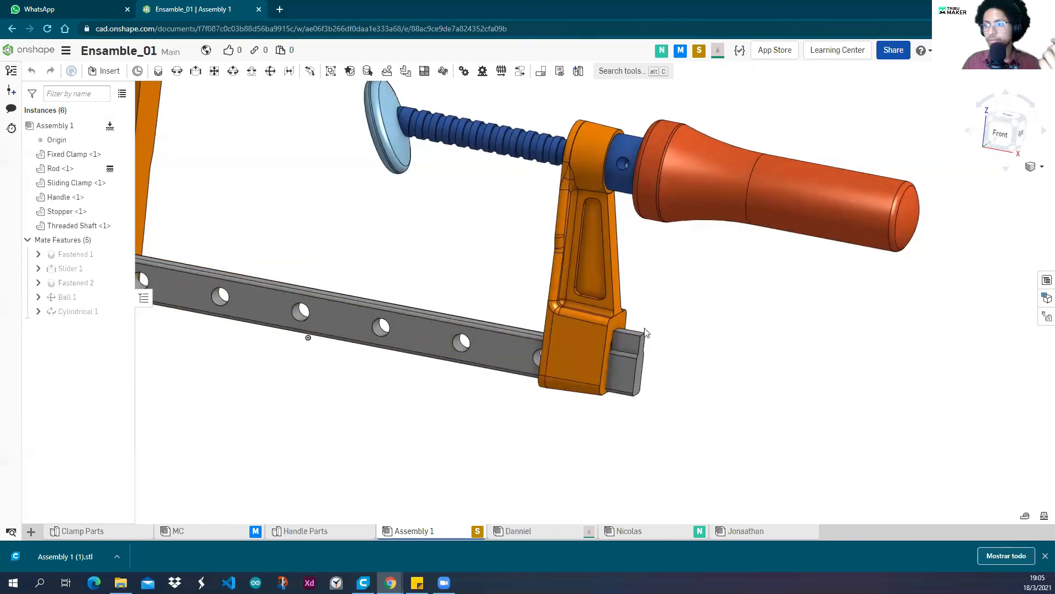
{"action": "scroll", "coordinate": [646, 332], "scroll_direction": "up", "scroll_amount": 6}
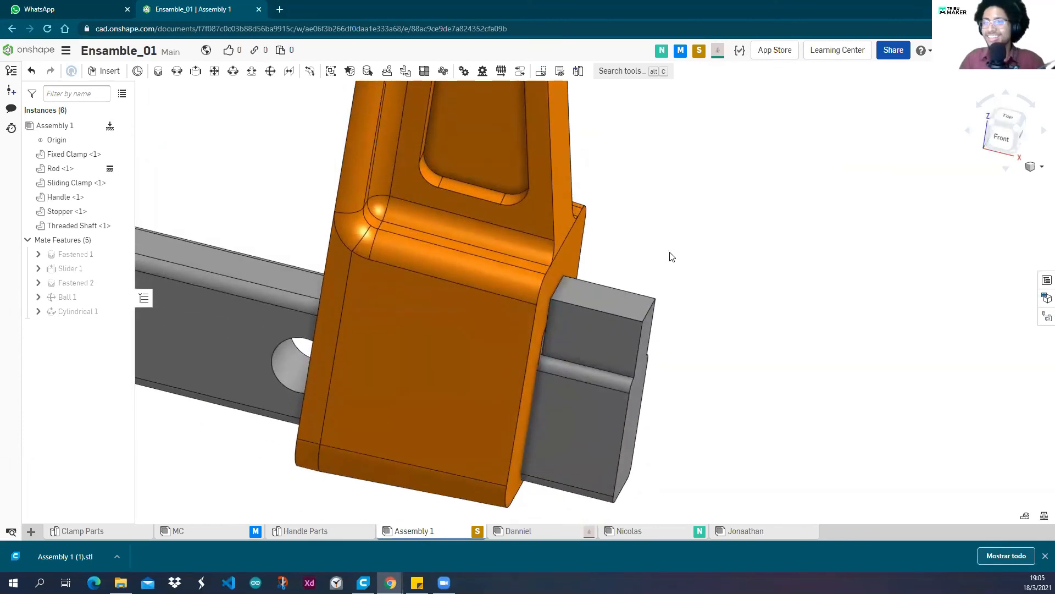
{"action": "scroll", "coordinate": [692, 250], "scroll_direction": "down", "scroll_amount": 5}
{"action": "scroll", "coordinate": [709, 286], "scroll_direction": "down", "scroll_amount": 5}
{"action": "mouse_move", "coordinate": [714, 296]}
{"action": "right_mouse_down"}
{"action": "mouse_move", "coordinate": [730, 297]}
{"action": "mouse_move", "coordinate": [718, 292]}
{"action": "mouse_move", "coordinate": [723, 306]}
{"action": "mouse_move", "coordinate": [723, 282]}
{"action": "mouse_move", "coordinate": [729, 306]}
{"action": "right_mouse_up"}
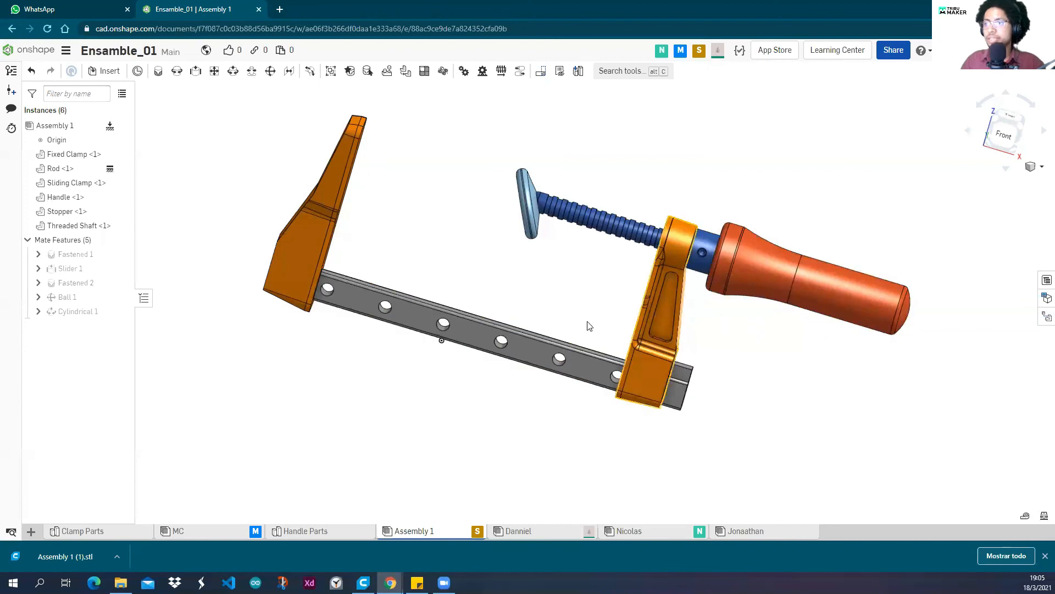
{"action": "mouse_move", "coordinate": [497, 266]}
{"action": "right_mouse_down"}
{"action": "mouse_move", "coordinate": [485, 271]}
{"action": "mouse_move", "coordinate": [495, 269]}
{"action": "mouse_move", "coordinate": [497, 299]}
{"action": "mouse_move", "coordinate": [529, 259]}
{"action": "mouse_move", "coordinate": [510, 282]}
{"action": "right_mouse_up"}
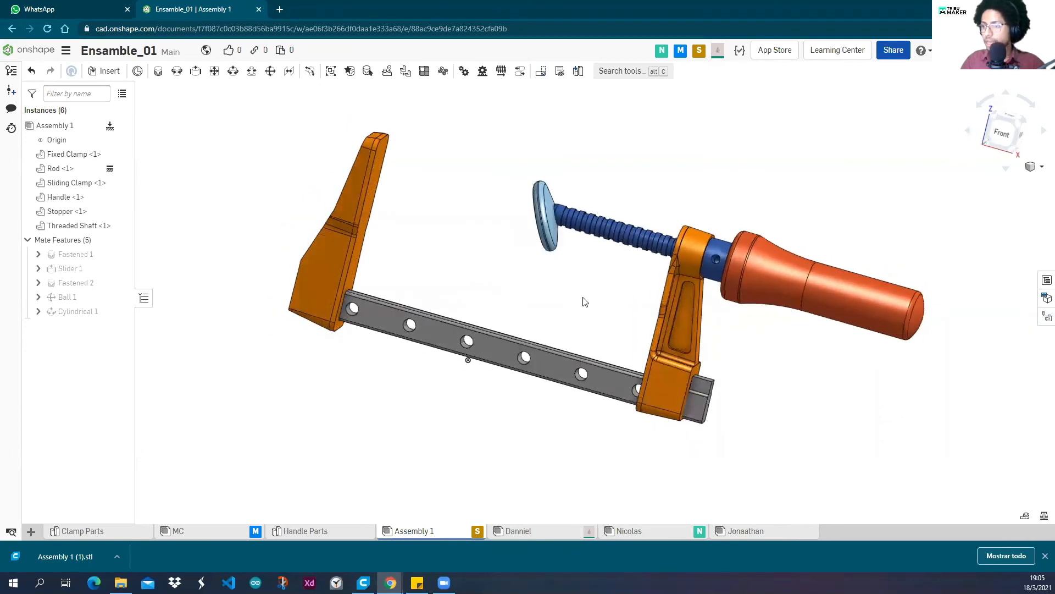
{"action": "scroll", "coordinate": [584, 302], "scroll_direction": "up", "scroll_amount": 2}
{"action": "scroll", "coordinate": [584, 303], "scroll_direction": "down", "scroll_amount": 1}
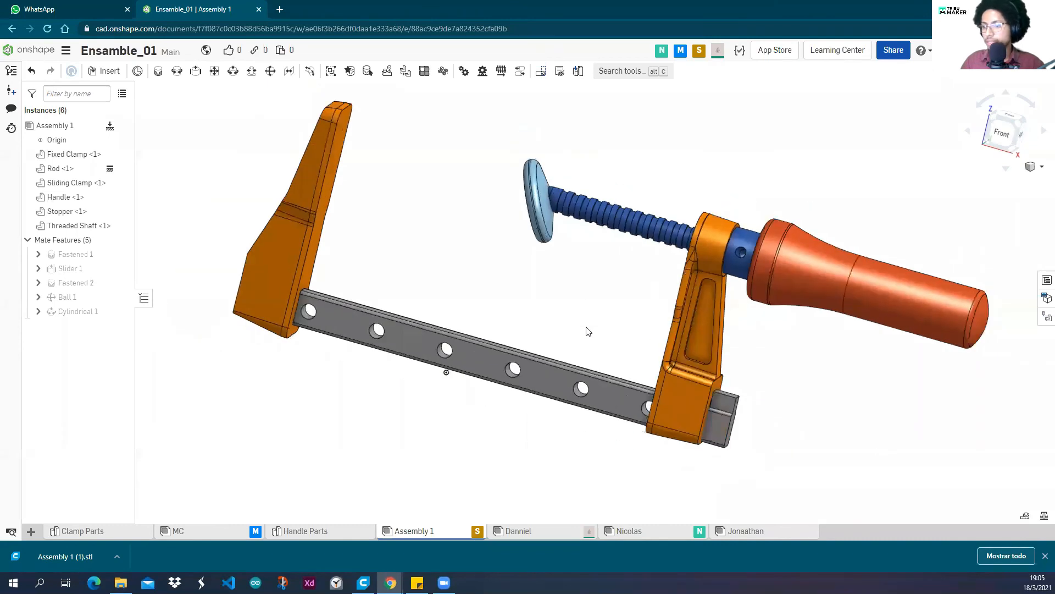
Open the assembly that follows Assembly 1 and move its sliding clamp back and forth along the drilled rod.
{"action": "left_click", "coordinate": [542, 531]}
{"action": "right_click_drag", "start_coordinate": [493, 430], "coordinate": [556, 352]}
{"action": "left_click_drag", "start_coordinate": [546, 357], "coordinate": [441, 290]}
{"action": "left_click_drag", "start_coordinate": [502, 335], "coordinate": [689, 415]}
{"action": "left_click_drag", "start_coordinate": [536, 347], "coordinate": [373, 283]}
{"action": "left_click_drag", "start_coordinate": [620, 364], "coordinate": [524, 315]}
{"action": "mouse_move", "coordinate": [575, 348]}
{"action": "right_mouse_down"}
{"action": "mouse_move", "coordinate": [593, 331]}
{"action": "mouse_move", "coordinate": [560, 352]}
{"action": "right_mouse_up"}
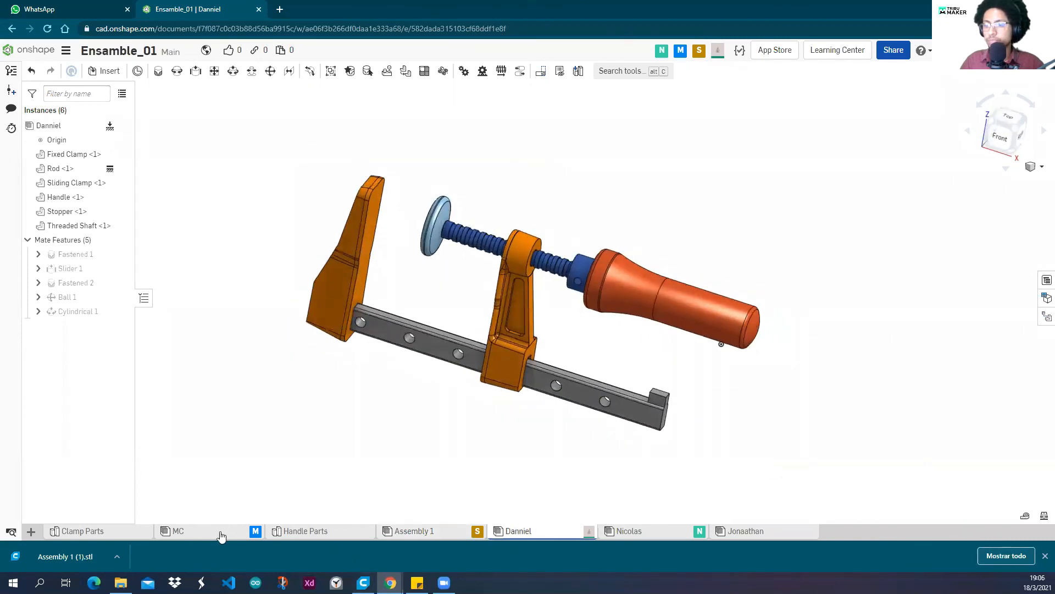
{"action": "right_click_drag", "start_coordinate": [290, 426], "coordinate": [324, 389]}
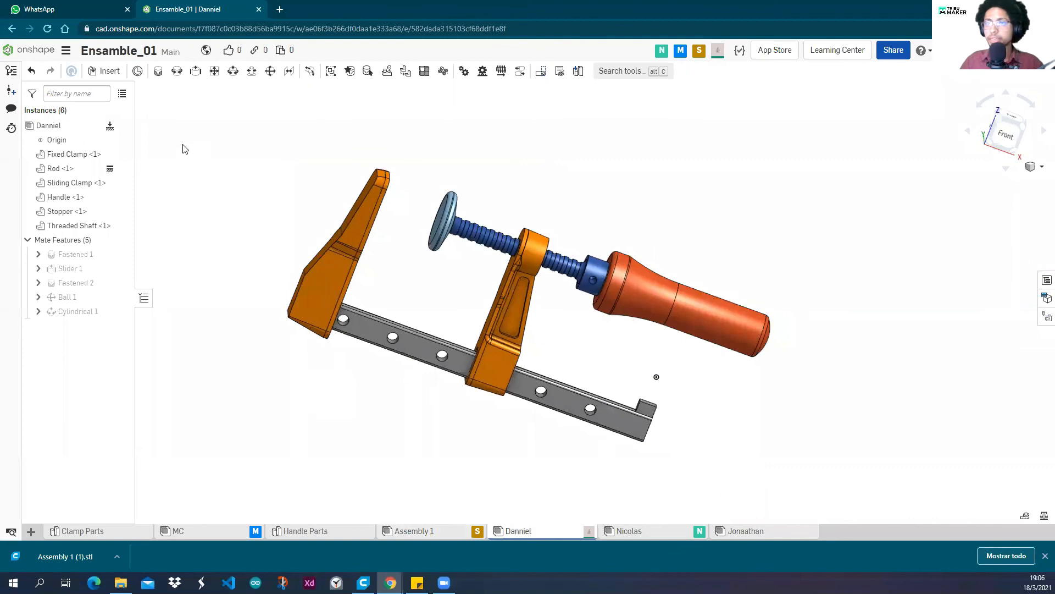
{"action": "right_click_drag", "start_coordinate": [233, 227], "coordinate": [286, 244]}
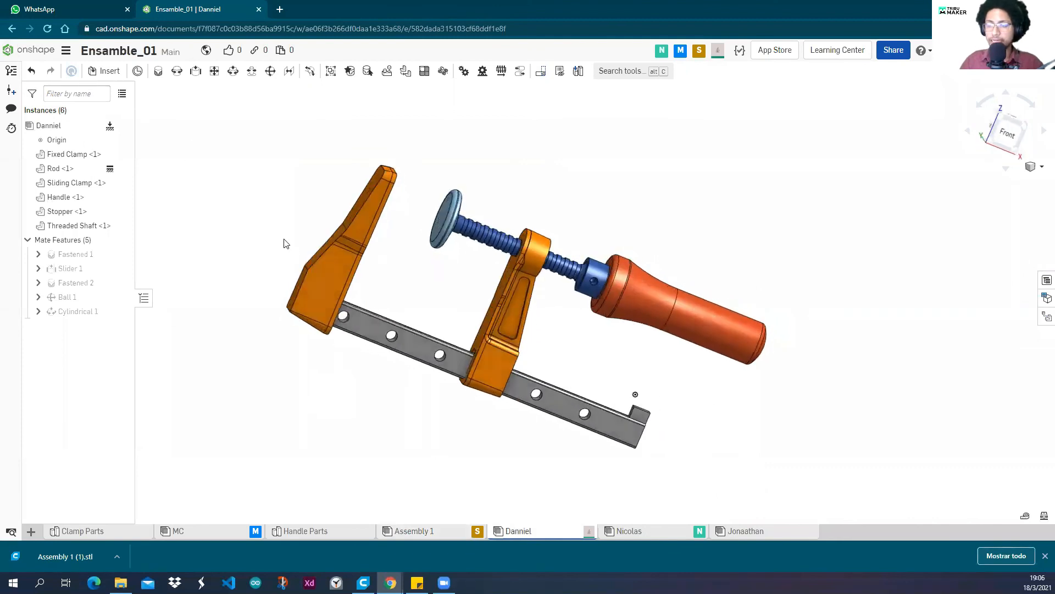
Examine the press model in the Ensamble_02 document and return to the Semana 04 folder.
{"action": "left_click", "coordinate": [48, 48]}
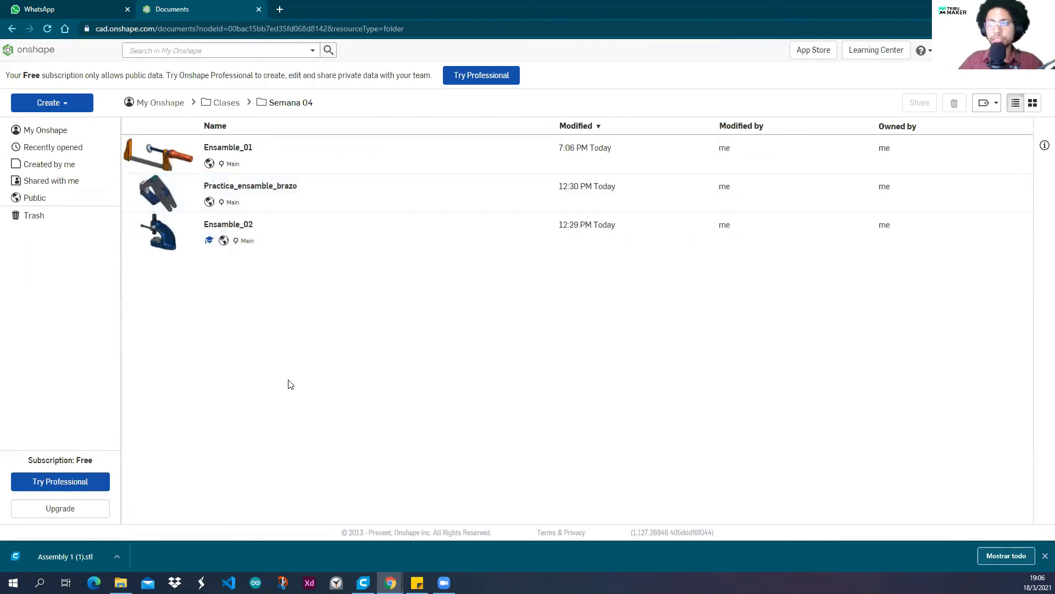
{"action": "left_click", "coordinate": [239, 228]}
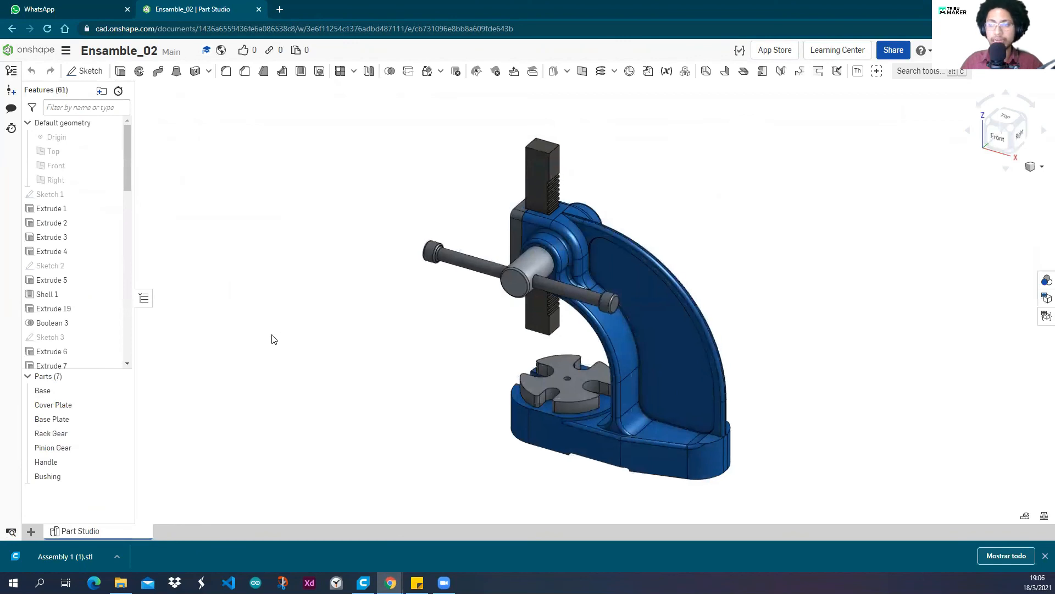
{"action": "middle_click_drag", "start_coordinate": [342, 352], "coordinate": [228, 330]}
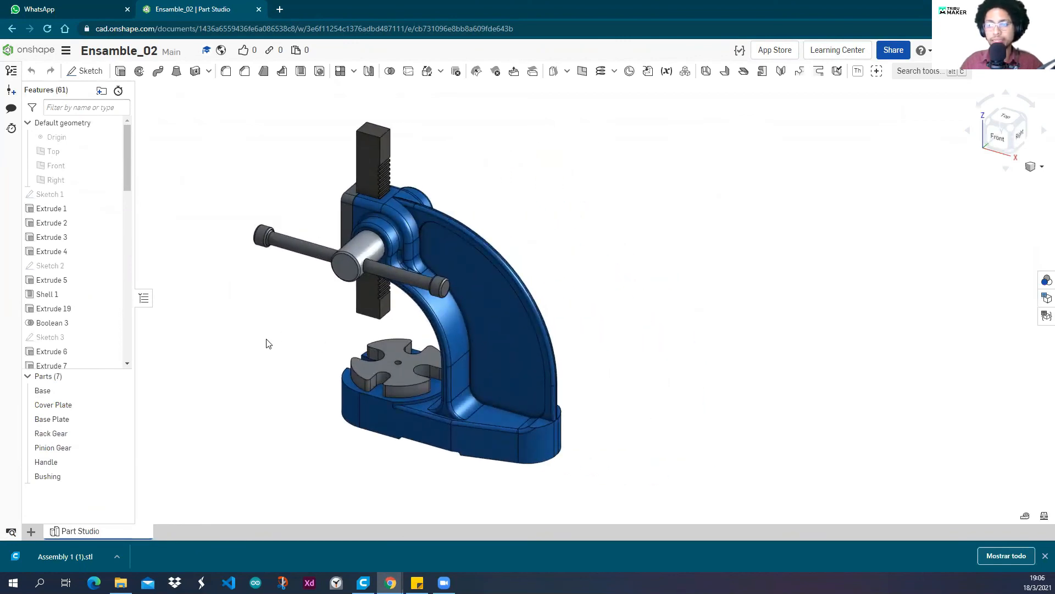
{"action": "mouse_move", "coordinate": [270, 356]}
{"action": "right_mouse_down"}
{"action": "mouse_move", "coordinate": [295, 358]}
{"action": "mouse_move", "coordinate": [318, 335]}
{"action": "mouse_move", "coordinate": [405, 344]}
{"action": "mouse_move", "coordinate": [277, 346]}
{"action": "right_mouse_up"}
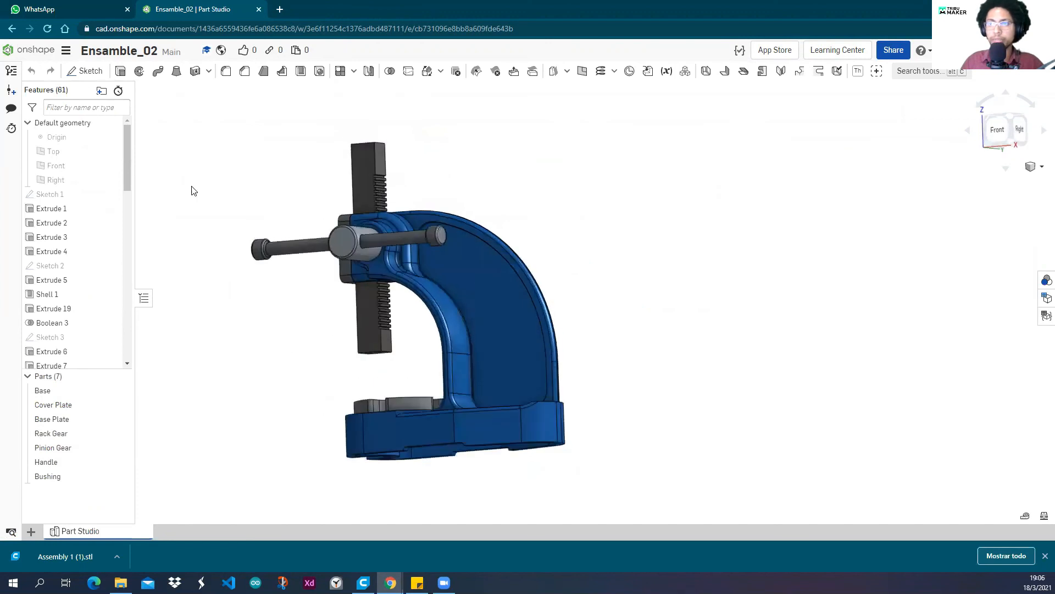
{"action": "right_click_drag", "start_coordinate": [251, 198], "coordinate": [311, 215]}
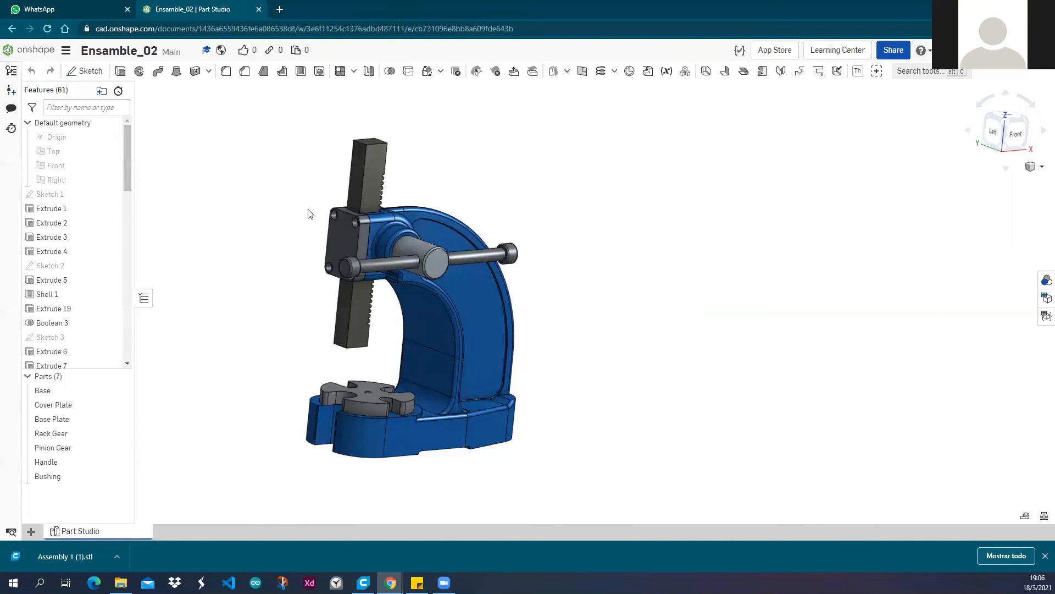
{"action": "left_click", "coordinate": [25, 50]}
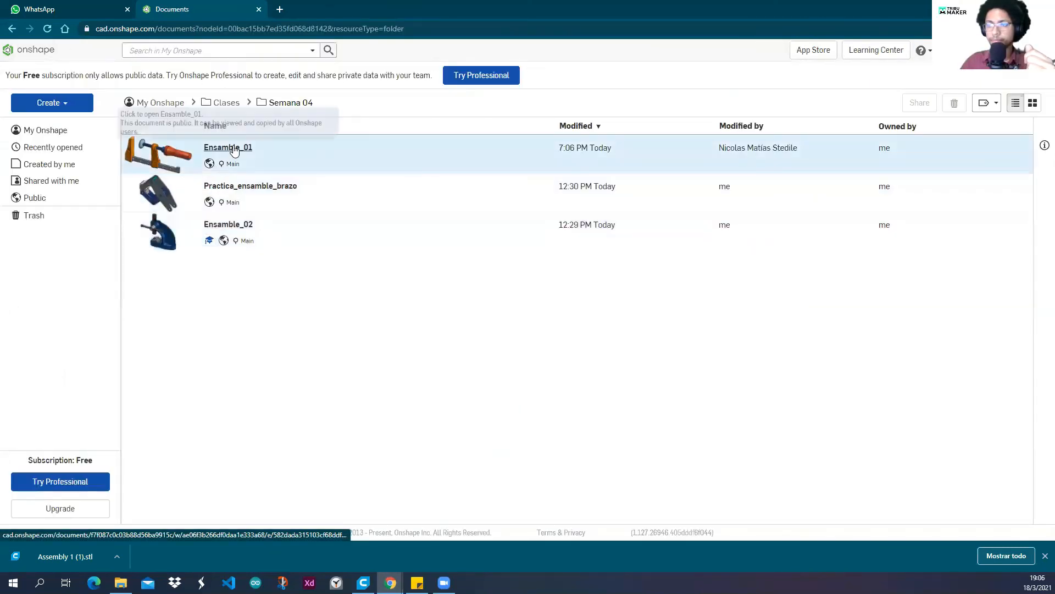
Reopen the Ensamble_01 document, look over the displayed clamp assembly, and switch to the assembly immediately after it.
{"action": "left_click", "coordinate": [234, 149]}
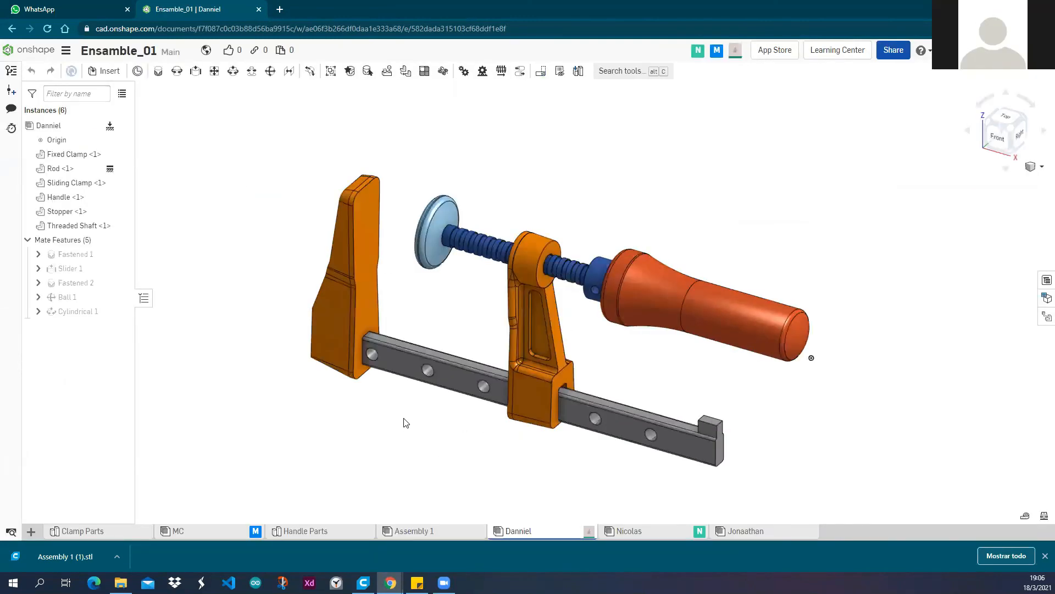
{"action": "mouse_move", "coordinate": [439, 433]}
{"action": "right_mouse_down"}
{"action": "mouse_move", "coordinate": [431, 427]}
{"action": "mouse_move", "coordinate": [427, 445]}
{"action": "right_mouse_up"}
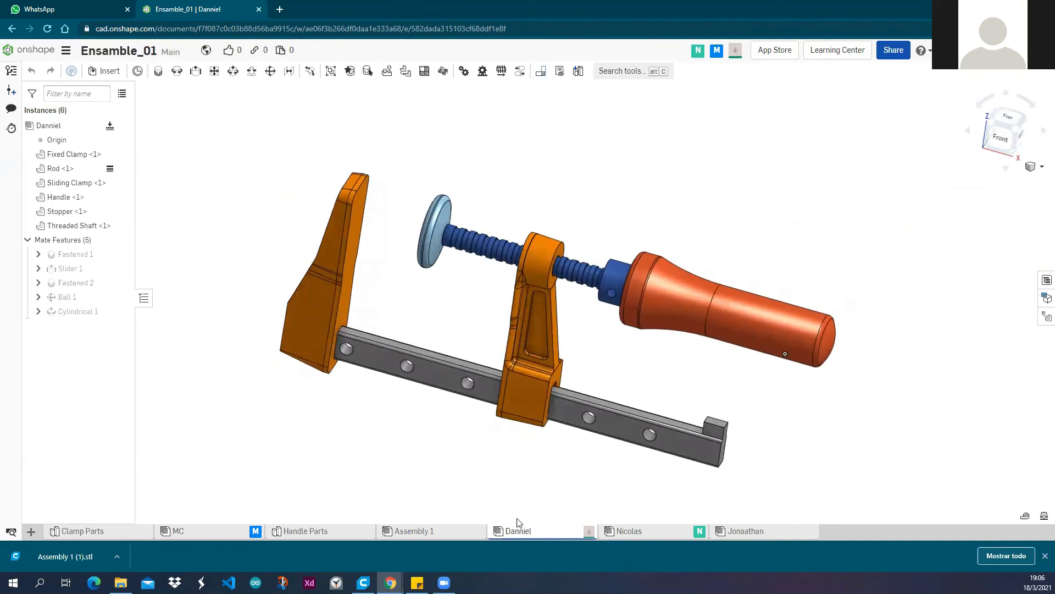
{"action": "left_click", "coordinate": [651, 537]}
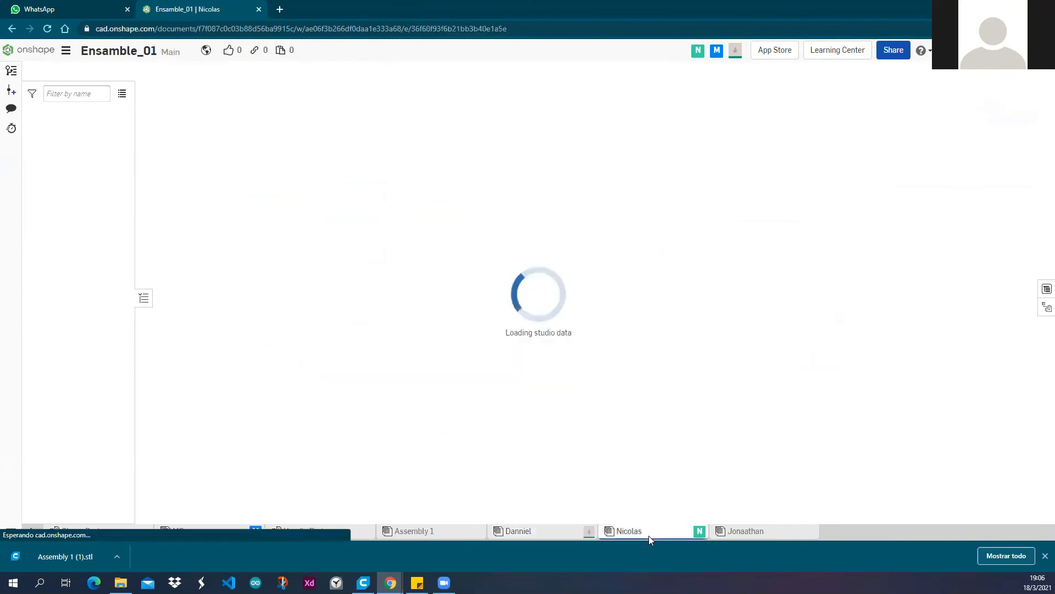
{"action": "mouse_move", "coordinate": [547, 336]}
{"action": "right_mouse_down"}
{"action": "mouse_move", "coordinate": [587, 323]}
{"action": "mouse_move", "coordinate": [544, 337]}
{"action": "mouse_move", "coordinate": [560, 348]}
{"action": "right_mouse_up"}
{"action": "middle_click_drag", "start_coordinate": [559, 348], "coordinate": [497, 338]}
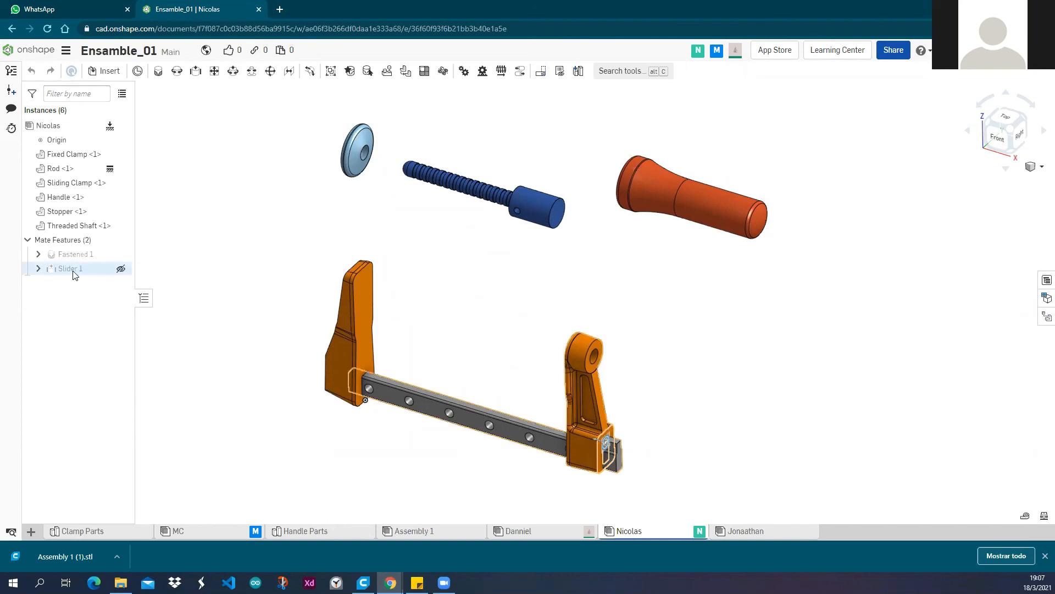
Open the Slider 1 mate for editing and examine how its connectors place the sliding clamp against the rod's stop block.
{"action": "mouse_move", "coordinate": [73, 271]}
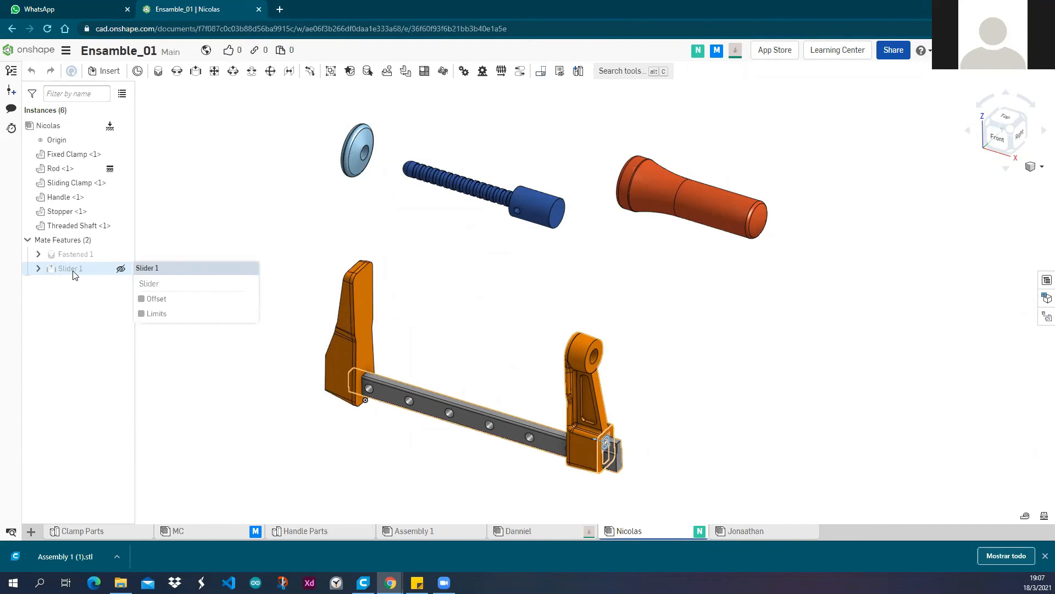
{"action": "right_click", "coordinate": [74, 272]}
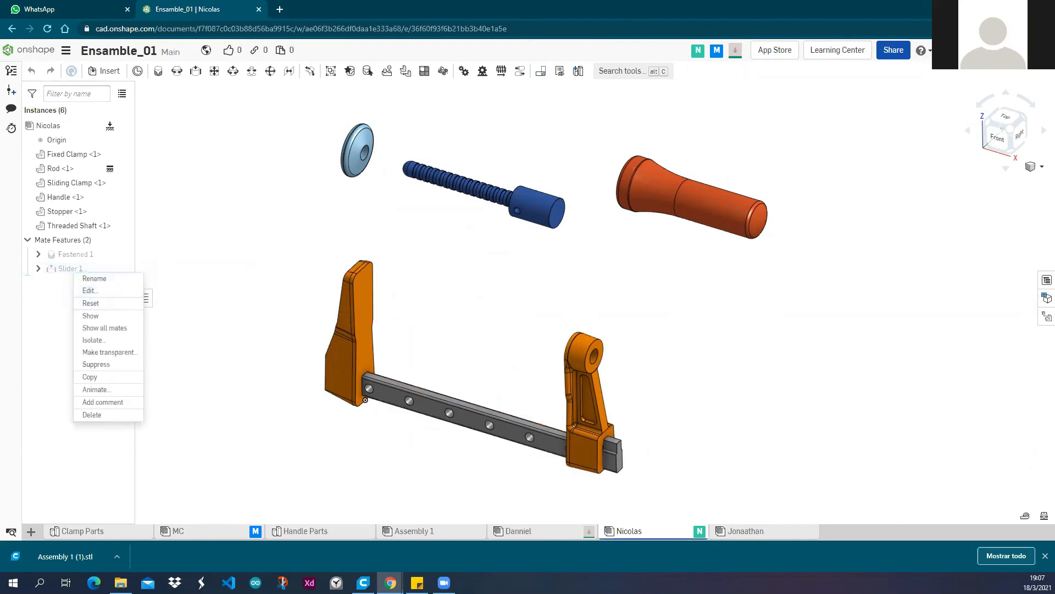
{"action": "left_click", "coordinate": [82, 291]}
{"action": "scroll", "coordinate": [926, 508], "scroll_direction": "up", "scroll_amount": 5}
{"action": "scroll", "coordinate": [412, 380], "scroll_direction": "down", "scroll_amount": 1}
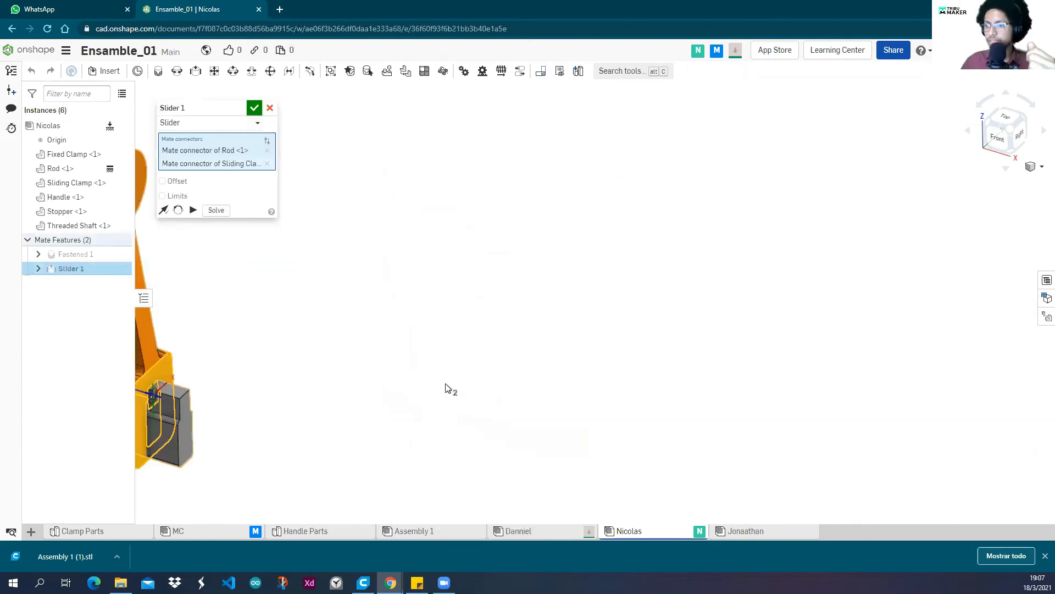
{"action": "middle_click_drag", "start_coordinate": [446, 383], "coordinate": [701, 297]}
{"action": "scroll", "coordinate": [701, 298], "scroll_direction": "up", "scroll_amount": 5}
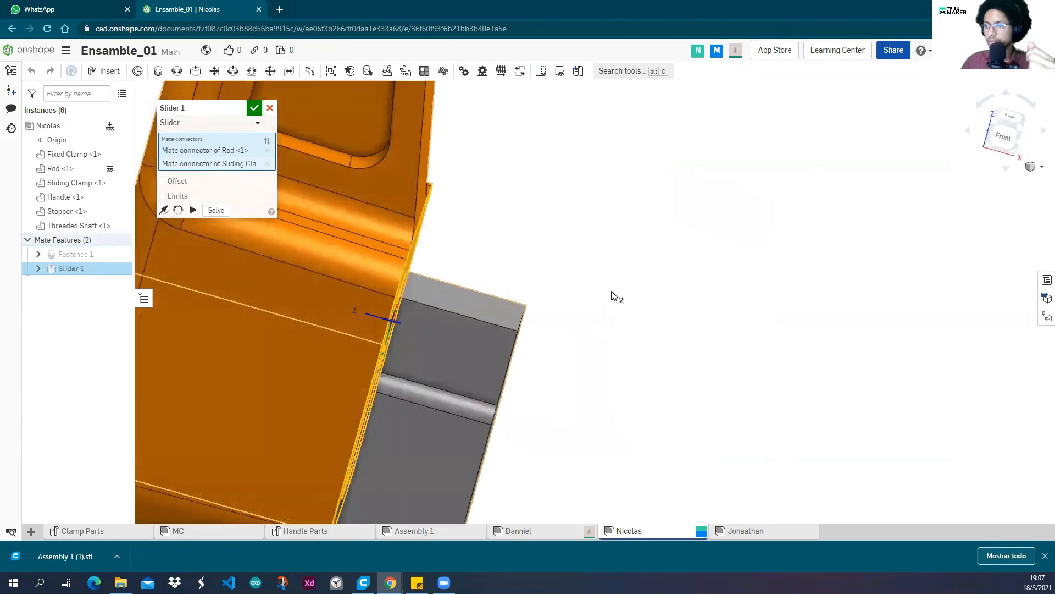
{"action": "mouse_move", "coordinate": [593, 294]}
{"action": "right_mouse_down"}
{"action": "mouse_move", "coordinate": [594, 277]}
{"action": "mouse_move", "coordinate": [575, 273]}
{"action": "mouse_move", "coordinate": [595, 274]}
{"action": "right_mouse_up"}
{"action": "scroll", "coordinate": [598, 291], "scroll_direction": "down", "scroll_amount": 3}
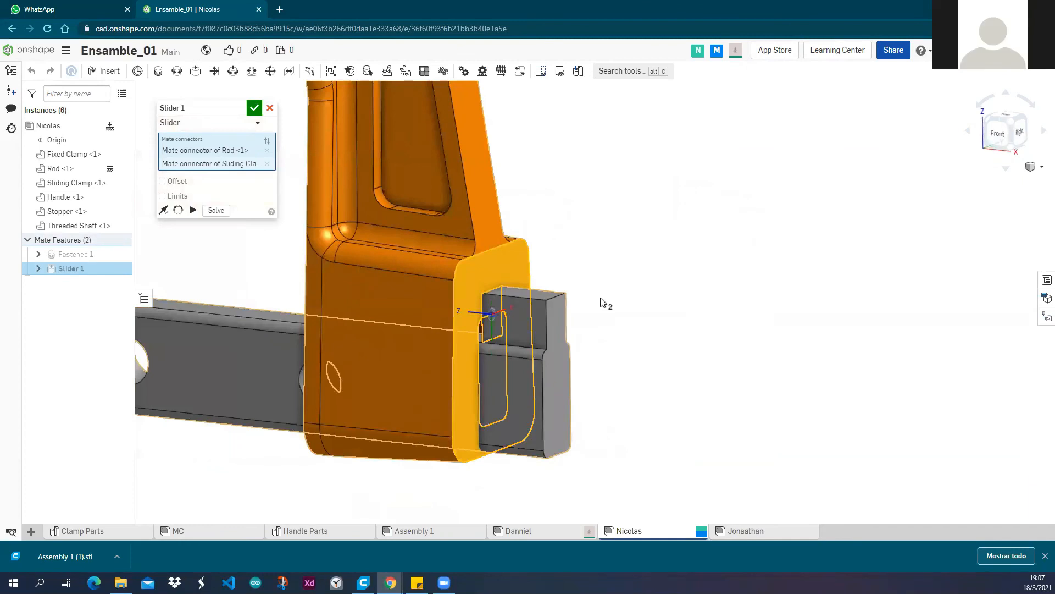
{"action": "scroll", "coordinate": [605, 302], "scroll_direction": "down", "scroll_amount": 3}
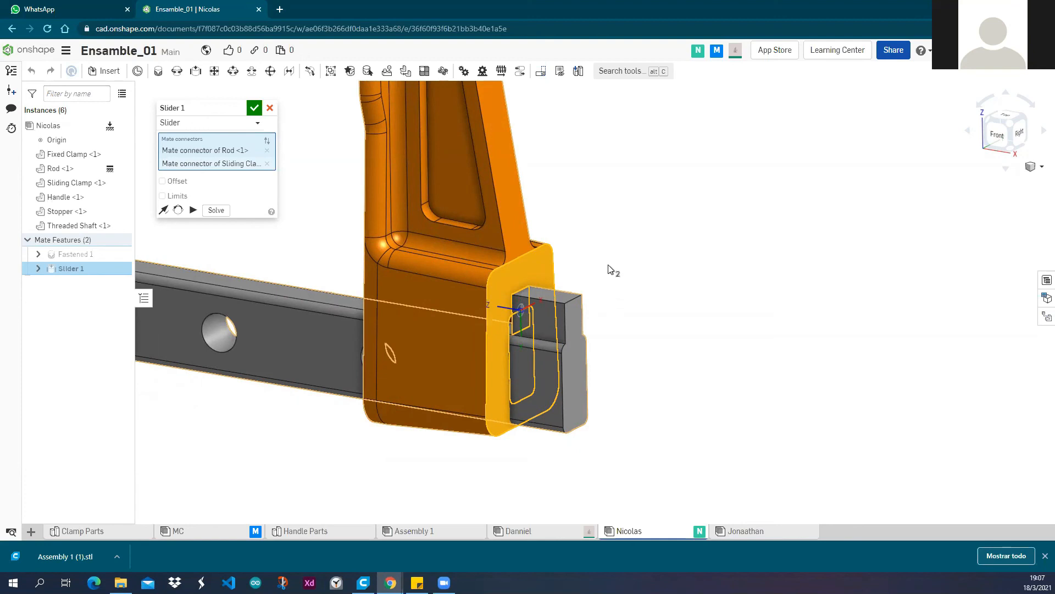
{"action": "scroll", "coordinate": [609, 269], "scroll_direction": "down", "scroll_amount": 4}
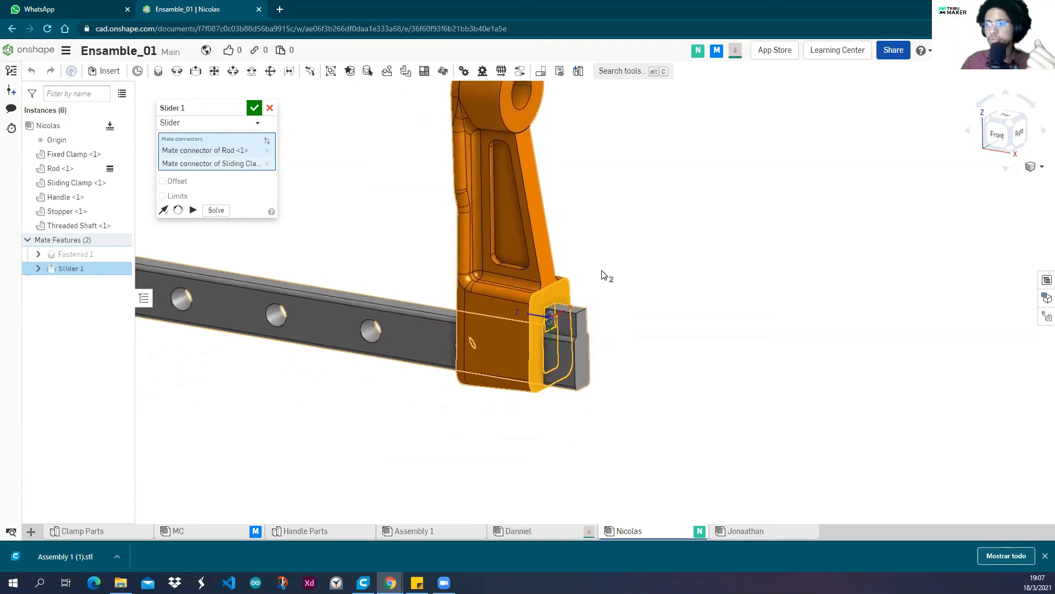
{"action": "scroll", "coordinate": [583, 291], "scroll_direction": "up", "scroll_amount": 5}
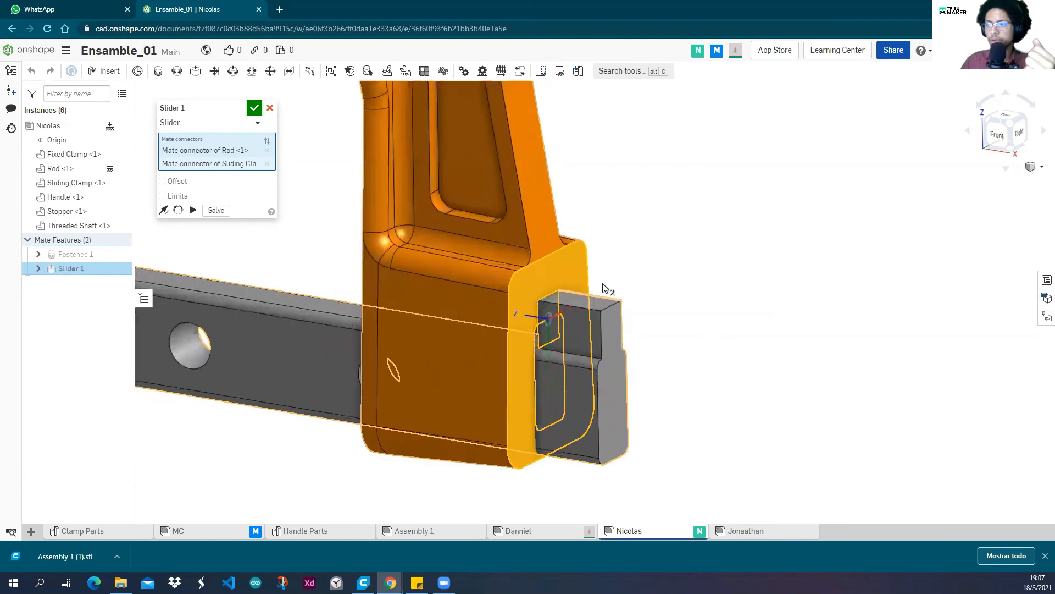
{"action": "middle_click_drag", "start_coordinate": [665, 265], "coordinate": [671, 230]}
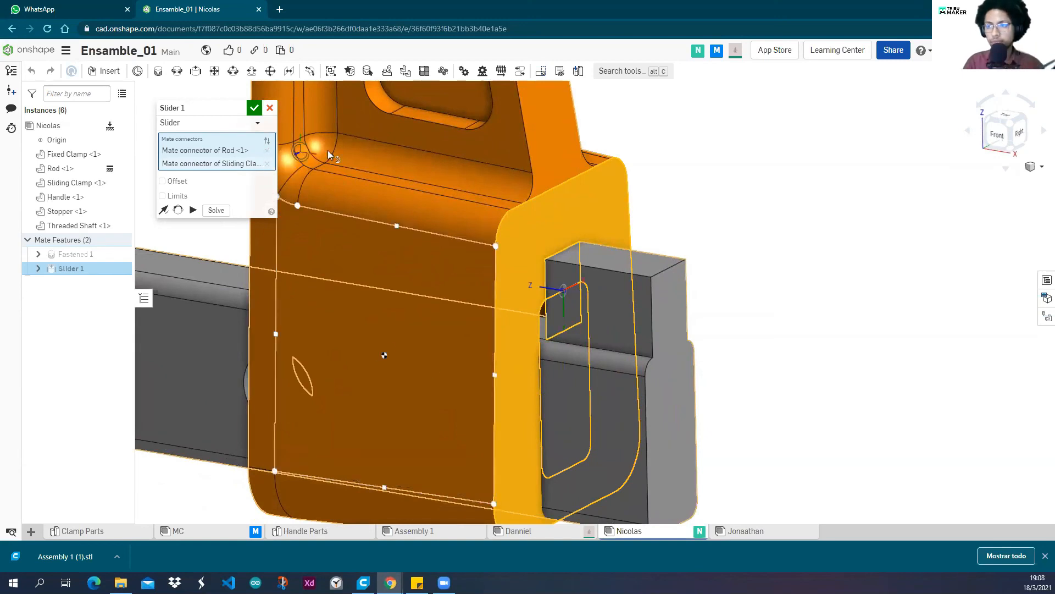
{"action": "scroll", "coordinate": [581, 219], "scroll_direction": "down", "scroll_amount": 1}
{"action": "scroll", "coordinate": [582, 219], "scroll_direction": "down", "scroll_amount": 3}
{"action": "right_click_drag", "start_coordinate": [578, 220], "coordinate": [612, 224]}
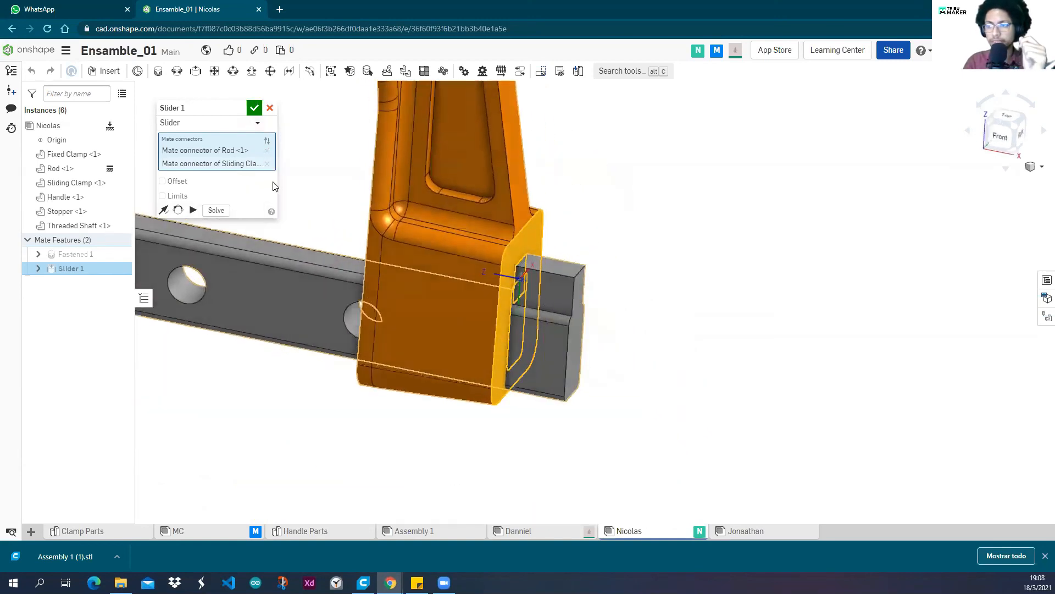
{"action": "left_click", "coordinate": [267, 163]}
{"action": "left_click", "coordinate": [267, 150]}
{"action": "scroll", "coordinate": [649, 253], "scroll_direction": "down", "scroll_amount": 4}
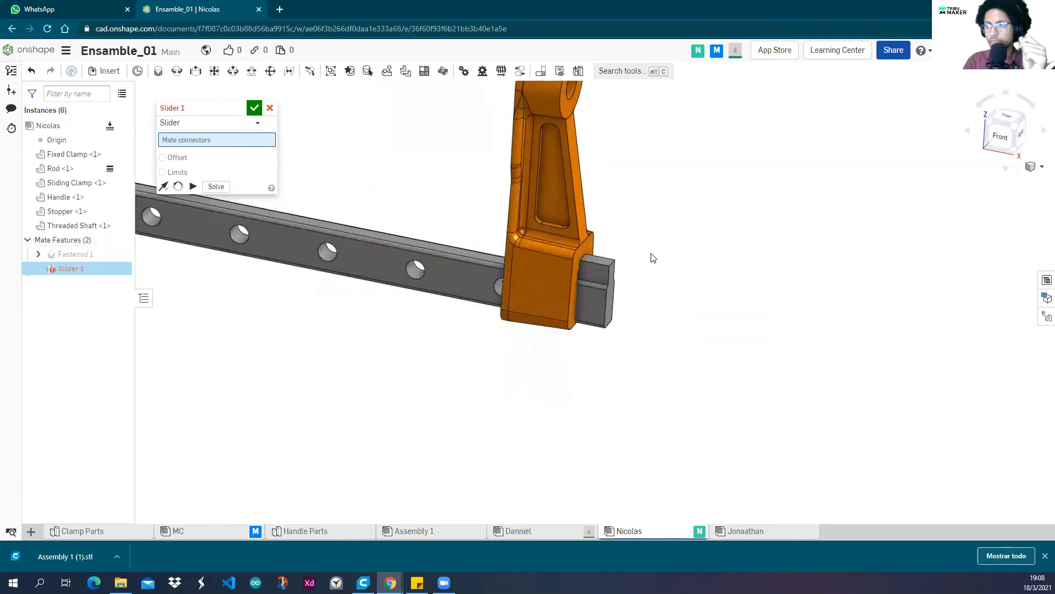
{"action": "key", "text": "Escape"}
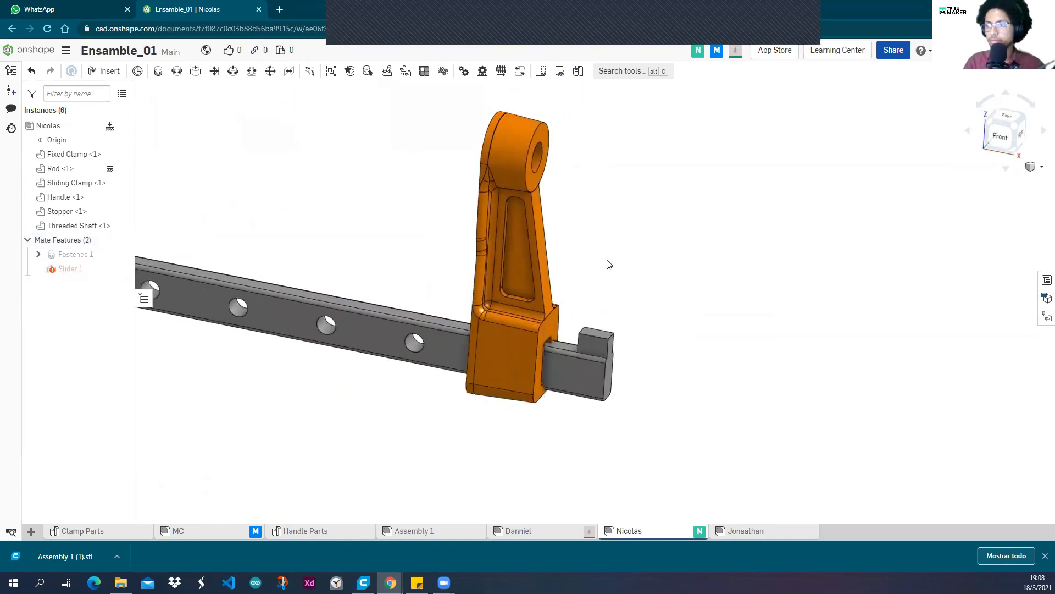
Delete the Slider 1 mate and pull the sliding clamp off the rod.
{"action": "left_click_drag", "start_coordinate": [533, 302], "coordinate": [386, 233]}
{"action": "right_click_drag", "start_coordinate": [482, 274], "coordinate": [475, 281]}
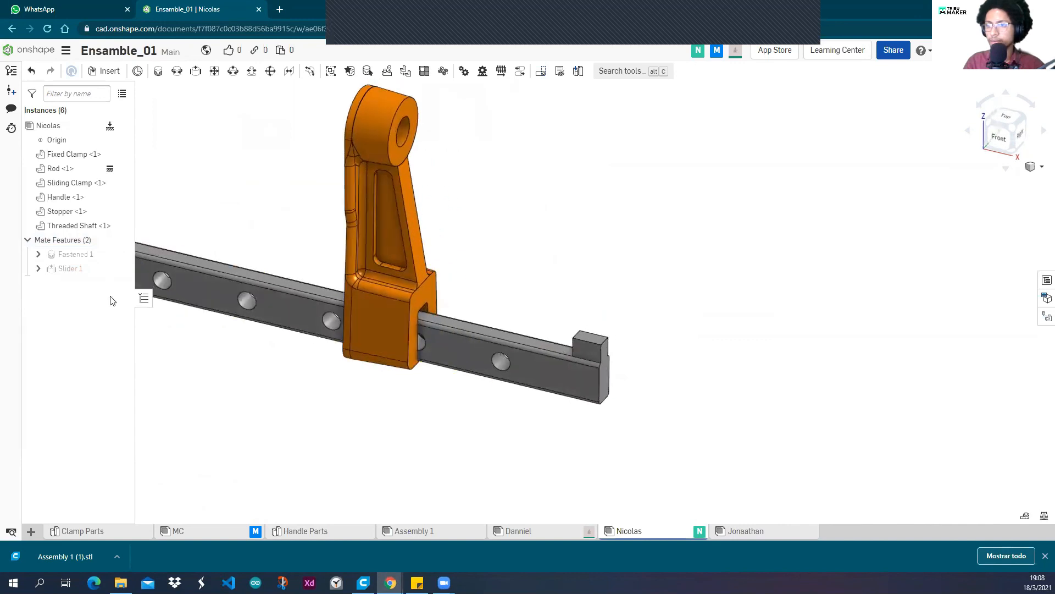
{"action": "right_click", "coordinate": [84, 268]}
{"action": "left_click", "coordinate": [128, 410]}
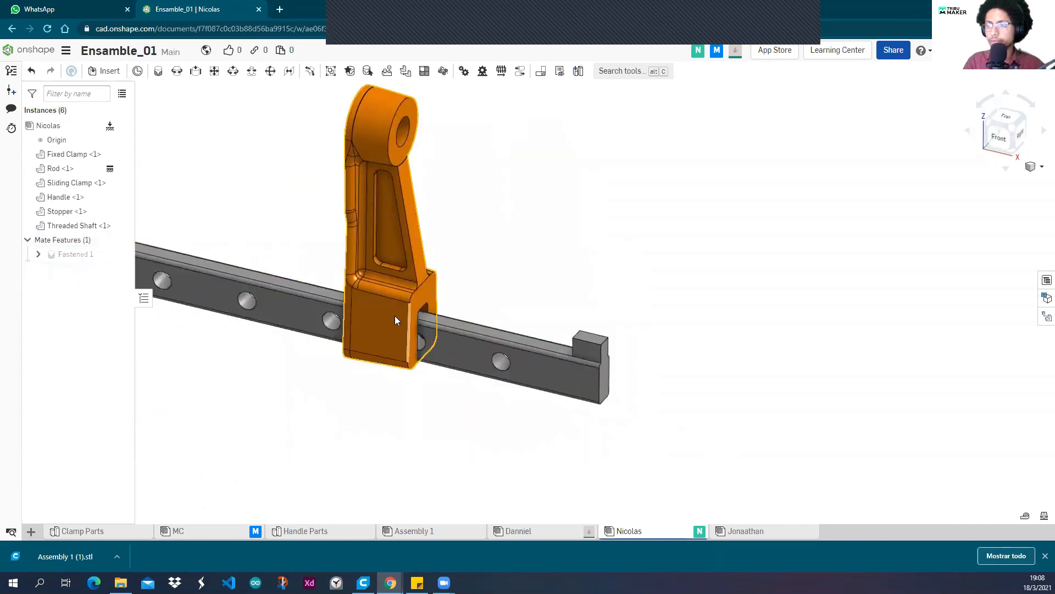
{"action": "left_click_drag", "start_coordinate": [413, 292], "coordinate": [495, 268]}
{"action": "right_click_drag", "start_coordinate": [615, 274], "coordinate": [605, 284]}
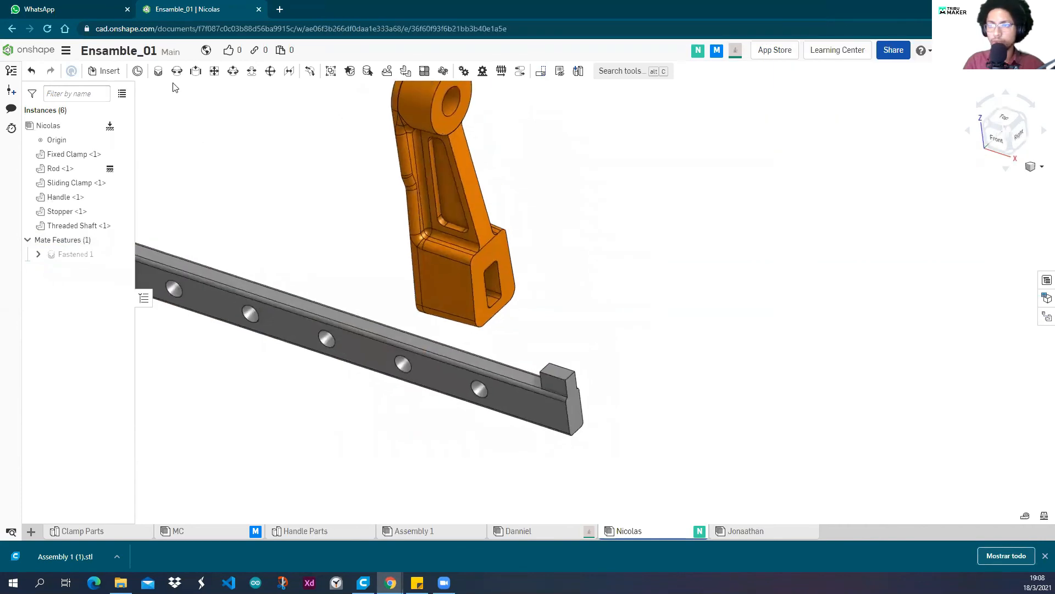
Start a new Slider mate from the midpoint of the sliding clamp opening's upright edge towards the stop block's inner face.
{"action": "left_click", "coordinate": [176, 71]}
{"action": "scroll", "coordinate": [520, 313], "scroll_direction": "up", "scroll_amount": 3}
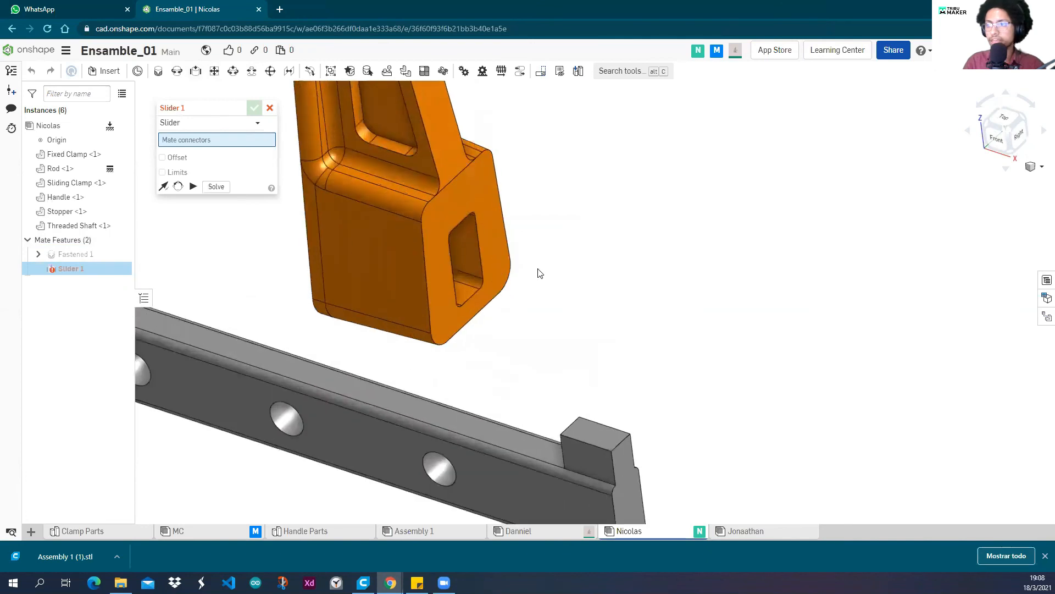
{"action": "scroll", "coordinate": [476, 247], "scroll_direction": "up", "scroll_amount": 3}
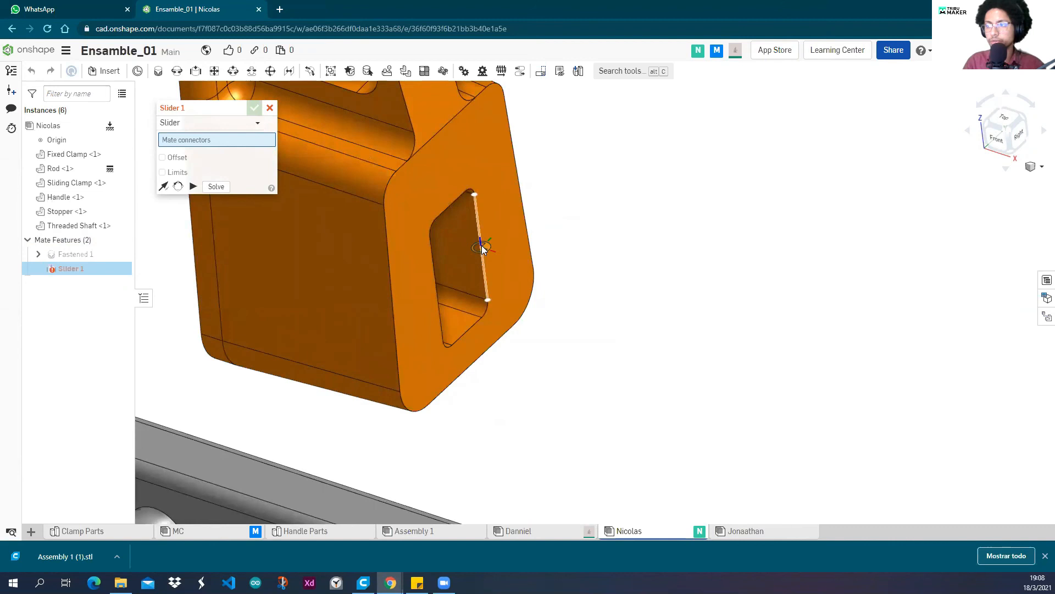
{"action": "scroll", "coordinate": [482, 248], "scroll_direction": "down", "scroll_amount": 5}
{"action": "left_click", "coordinate": [482, 246]}
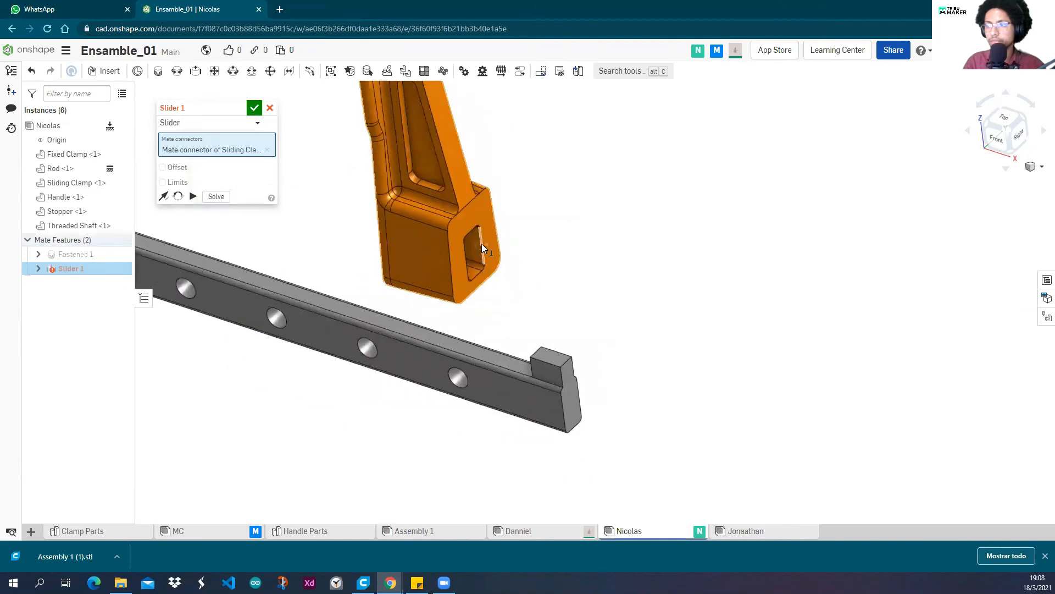
{"action": "right_click_drag", "start_coordinate": [538, 348], "coordinate": [548, 367]}
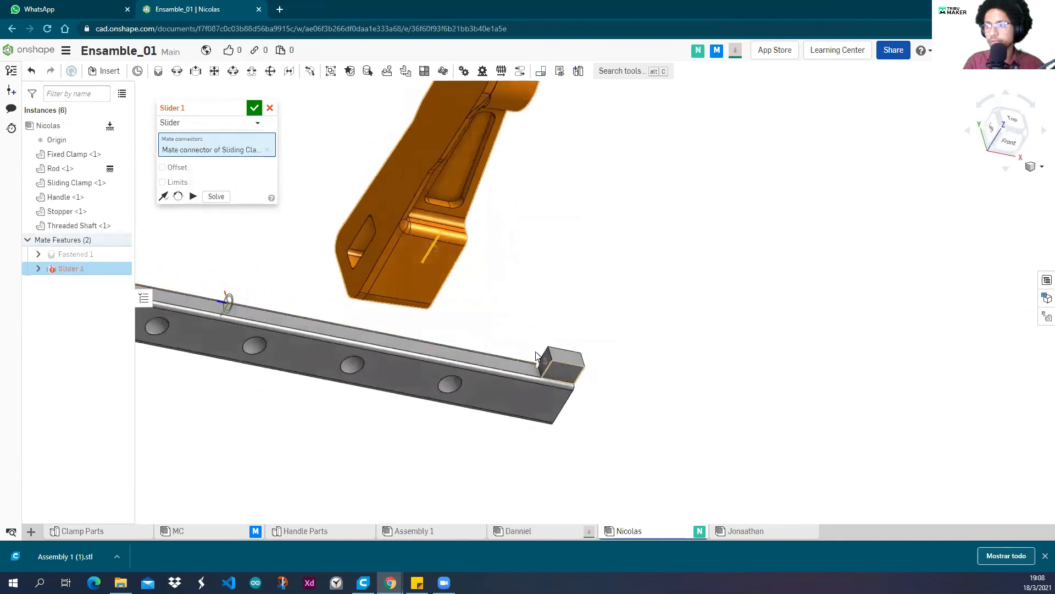
{"action": "scroll", "coordinate": [547, 367], "scroll_direction": "up", "scroll_amount": 5}
{"action": "scroll", "coordinate": [554, 363], "scroll_direction": "up", "scroll_amount": 3}
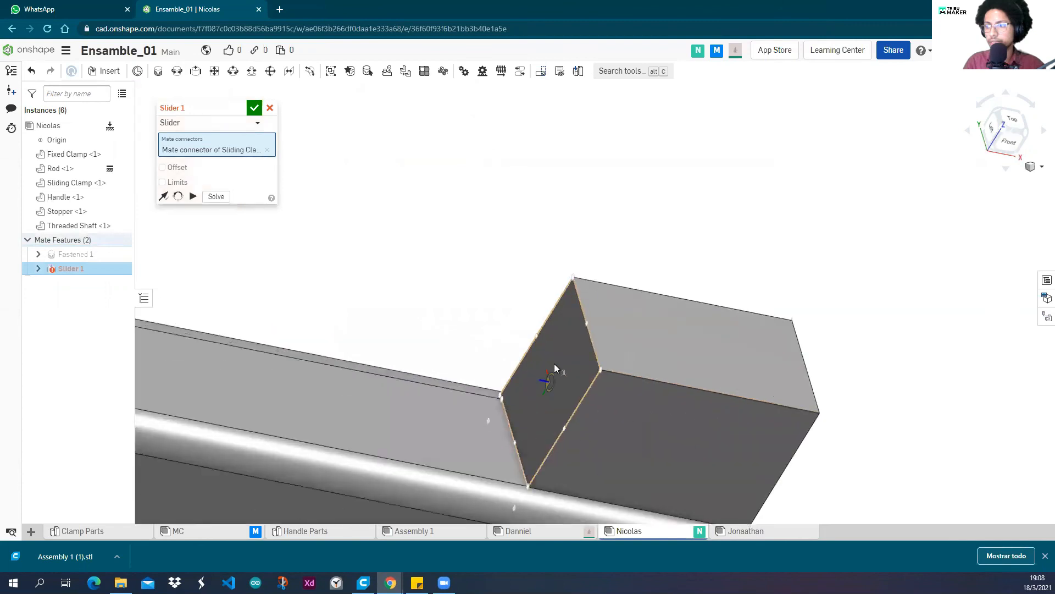
Try a Slider mate between the sliding clamp and the centre of the rod's end block face, then clear both mate connectors.
{"action": "left_click", "coordinate": [548, 383]}
{"action": "scroll", "coordinate": [544, 381], "scroll_direction": "down", "scroll_amount": 2}
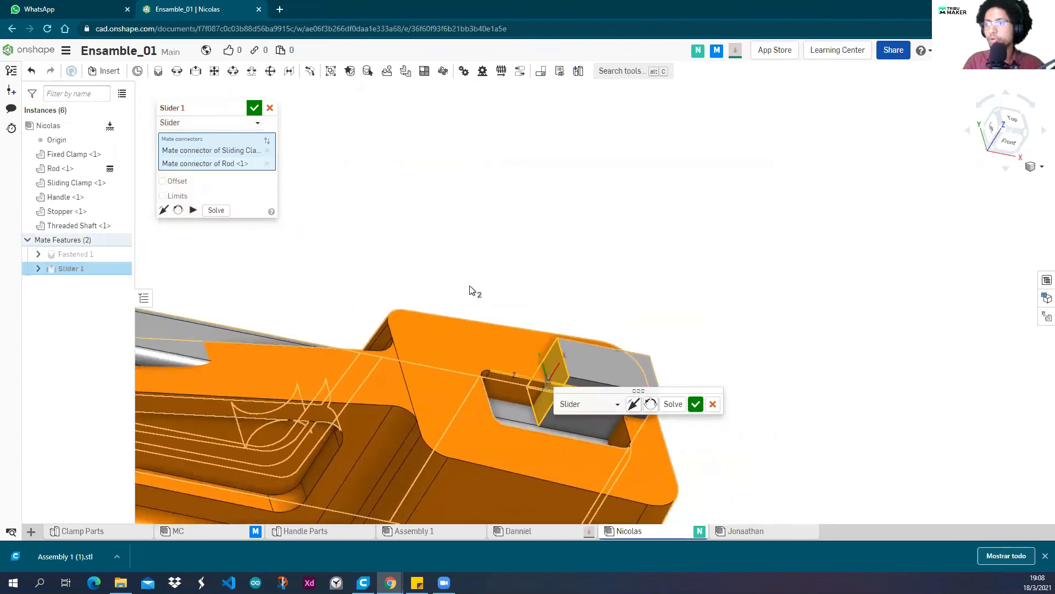
{"action": "scroll", "coordinate": [476, 289], "scroll_direction": "down", "scroll_amount": 2}
{"action": "right_click_drag", "start_coordinate": [480, 281], "coordinate": [448, 285]}
{"action": "scroll", "coordinate": [458, 279], "scroll_direction": "down", "scroll_amount": 3}
{"action": "middle_click_drag", "start_coordinate": [457, 275], "coordinate": [530, 314]}
{"action": "mouse_move", "coordinate": [530, 314]}
{"action": "right_mouse_down"}
{"action": "mouse_move", "coordinate": [512, 260]}
{"action": "mouse_move", "coordinate": [495, 275]}
{"action": "mouse_move", "coordinate": [512, 324]}
{"action": "right_mouse_up"}
{"action": "scroll", "coordinate": [509, 332], "scroll_direction": "up", "scroll_amount": 4}
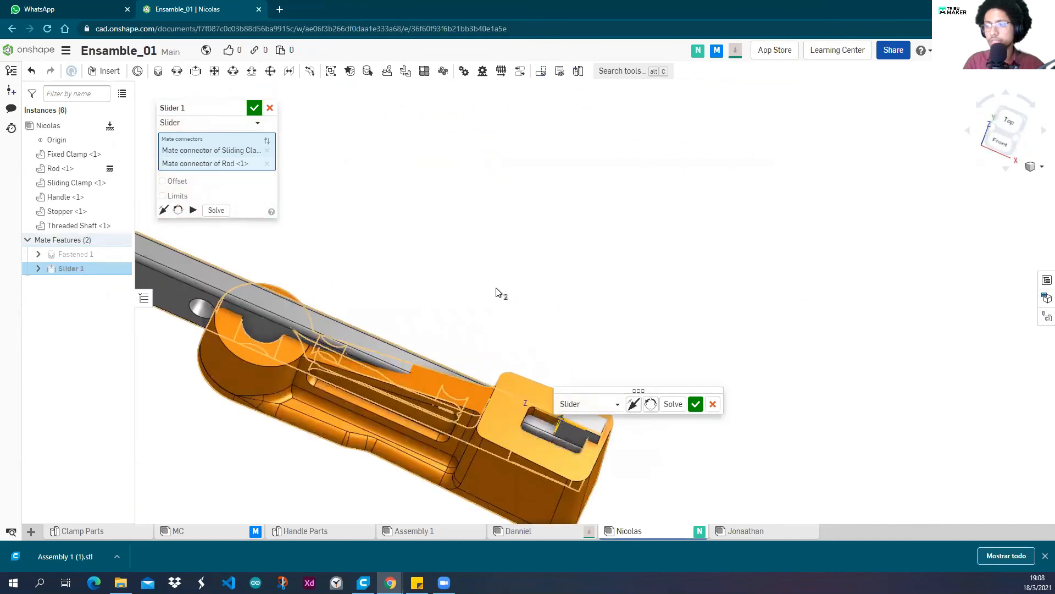
{"action": "scroll", "coordinate": [511, 306], "scroll_direction": "up", "scroll_amount": 1}
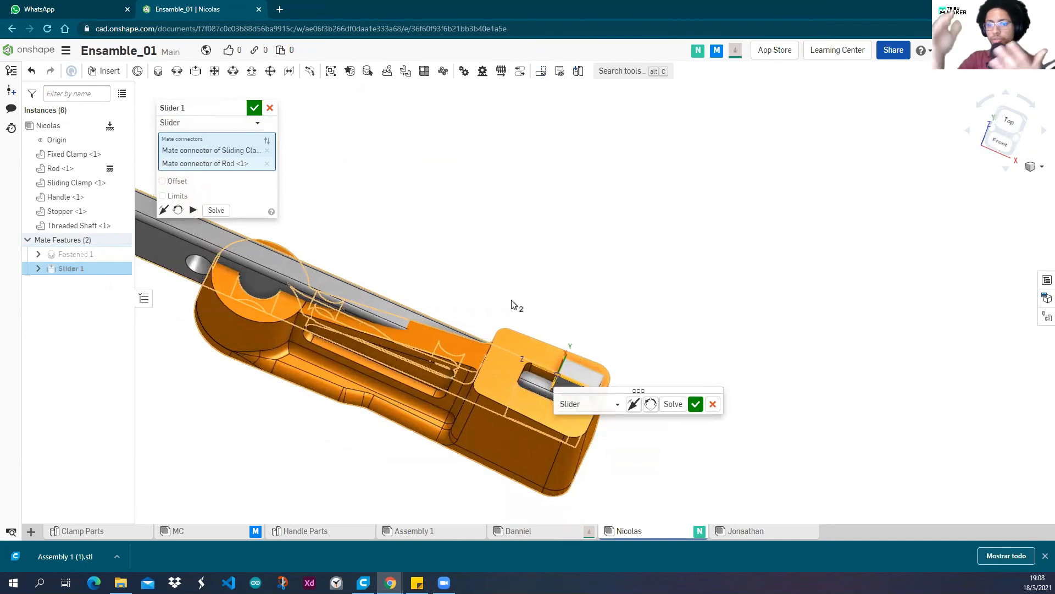
{"action": "scroll", "coordinate": [555, 291], "scroll_direction": "down", "scroll_amount": 5}
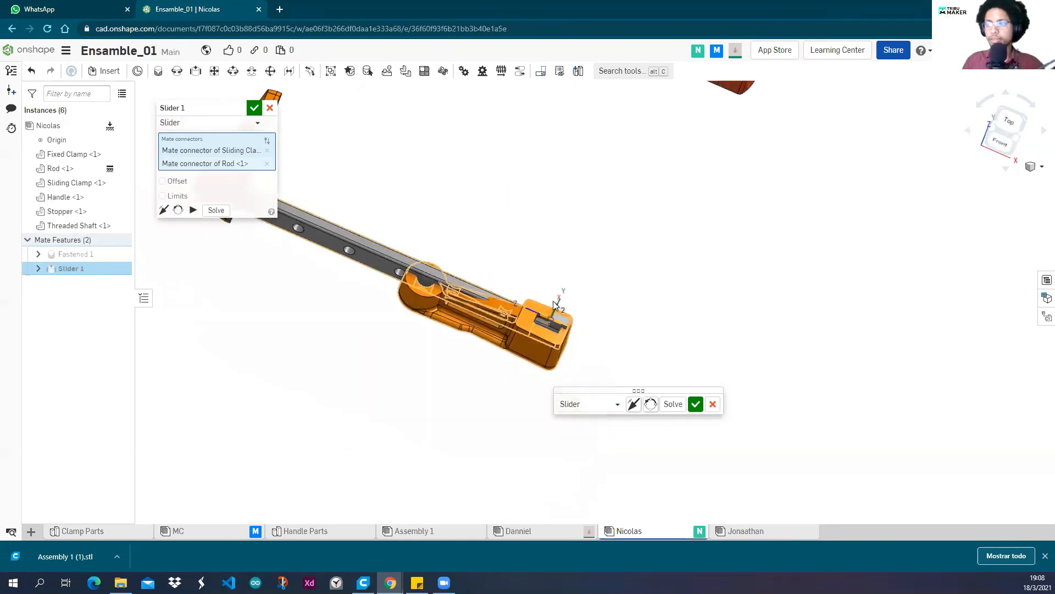
{"action": "left_click", "coordinate": [267, 163]}
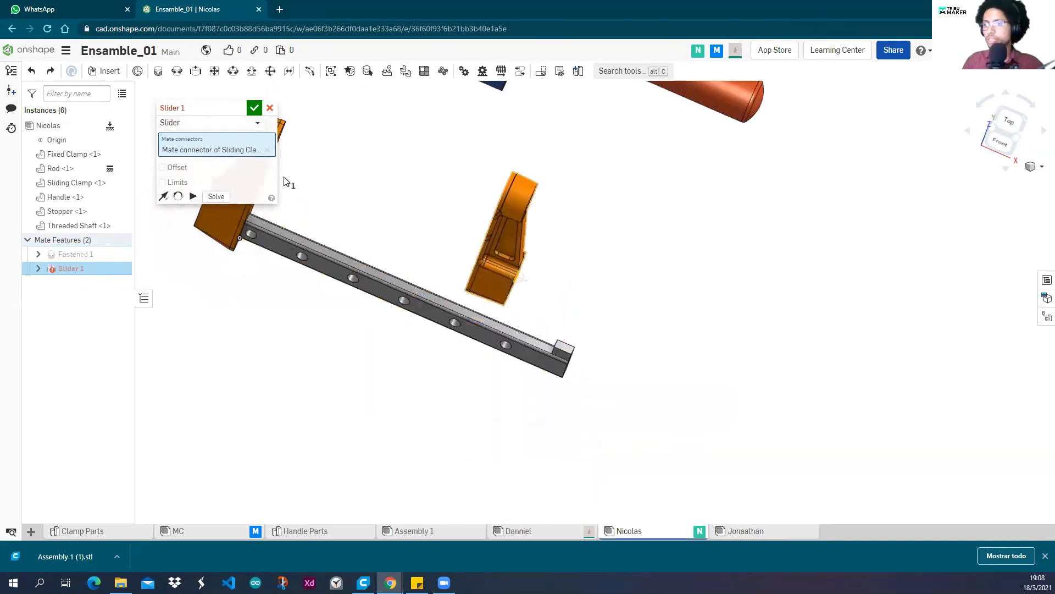
{"action": "left_click", "coordinate": [267, 151]}
Try a Slider mate between the top edge midpoint of the rod's end block and the short edge of the sliding clamp's slot.
{"action": "right_click_drag", "start_coordinate": [607, 300], "coordinate": [566, 306]}
{"action": "scroll", "coordinate": [551, 299], "scroll_direction": "up", "scroll_amount": 5}
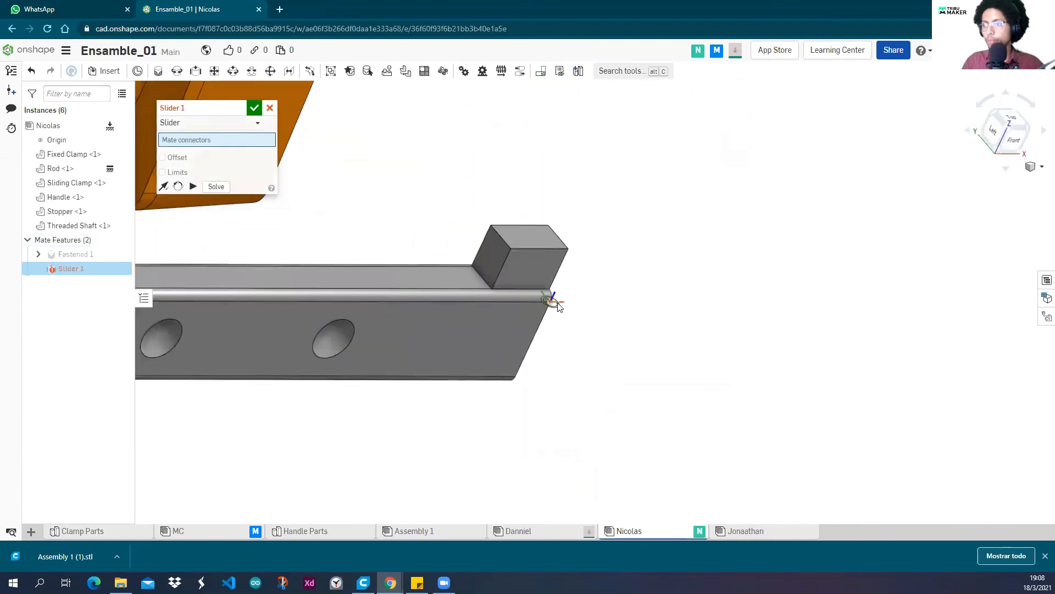
{"action": "scroll", "coordinate": [487, 262], "scroll_direction": "up", "scroll_amount": 4}
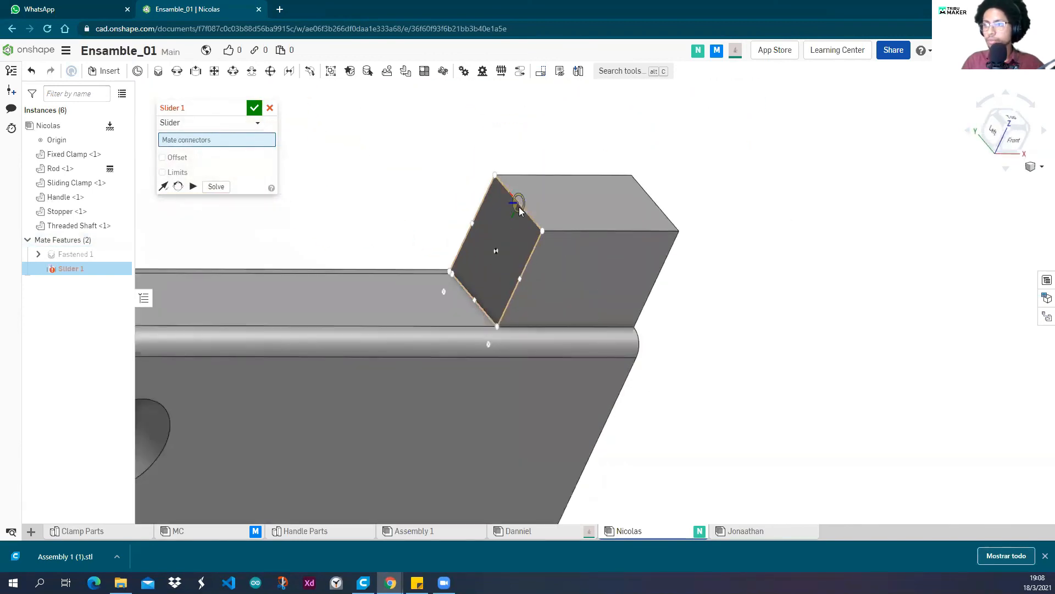
{"action": "left_click", "coordinate": [515, 204]}
{"action": "scroll", "coordinate": [565, 179], "scroll_direction": "down", "scroll_amount": 5}
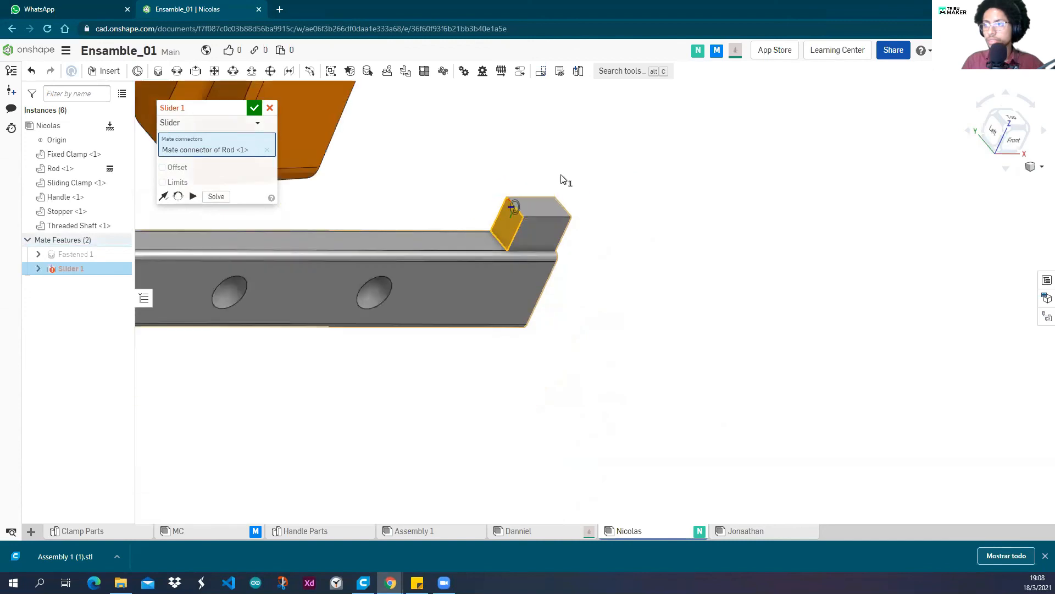
{"action": "right_click_drag", "start_coordinate": [478, 177], "coordinate": [499, 161]}
{"action": "middle_click_drag", "start_coordinate": [494, 173], "coordinate": [500, 280]}
{"action": "scroll", "coordinate": [366, 198], "scroll_direction": "up", "scroll_amount": 5}
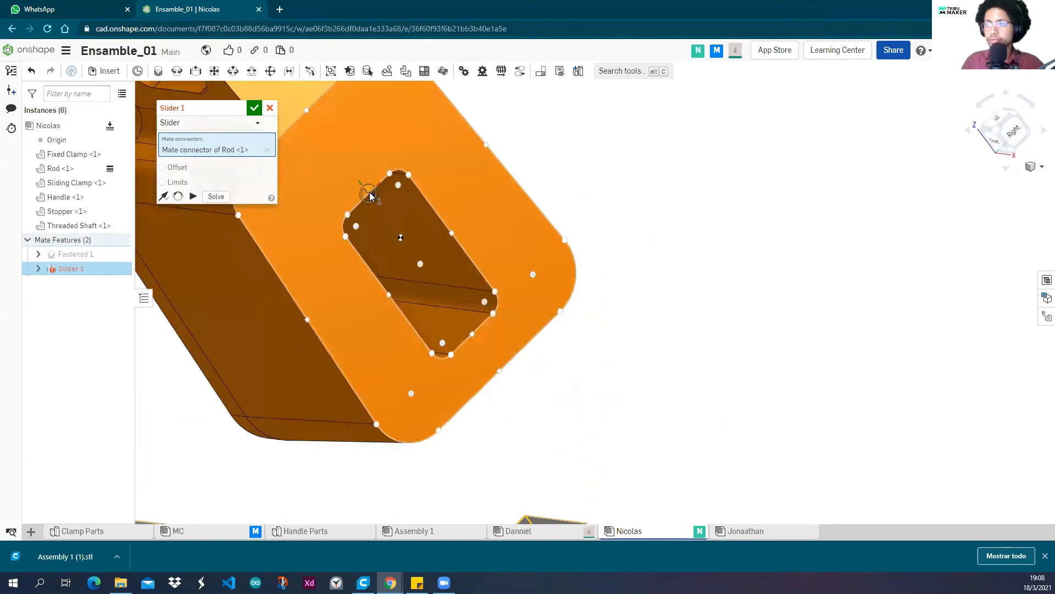
{"action": "left_click", "coordinate": [370, 196]}
{"action": "right_click_drag", "start_coordinate": [605, 289], "coordinate": [572, 296]}
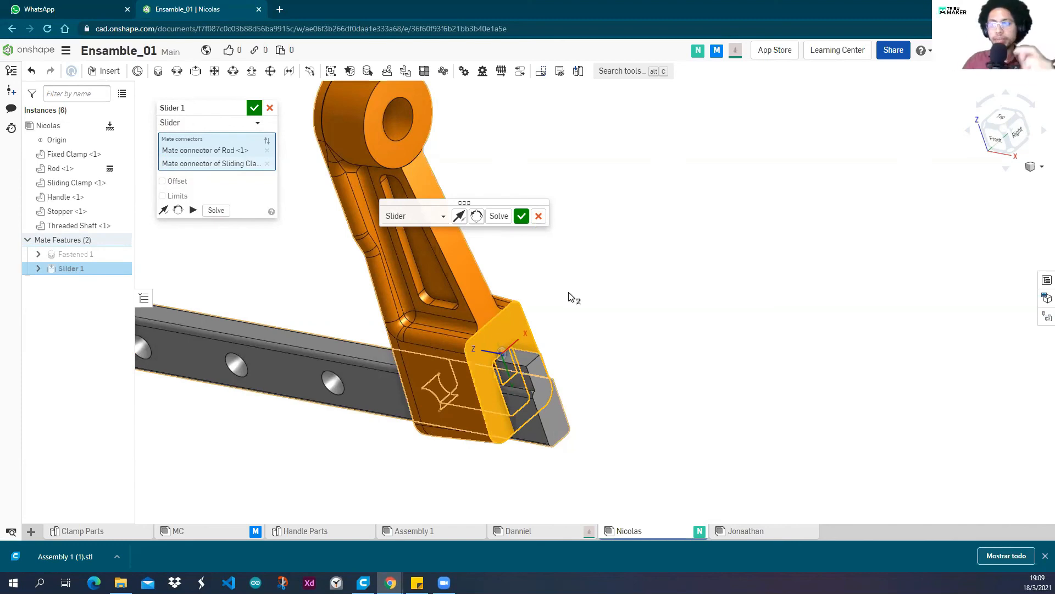
{"action": "scroll", "coordinate": [569, 313], "scroll_direction": "up", "scroll_amount": 5}
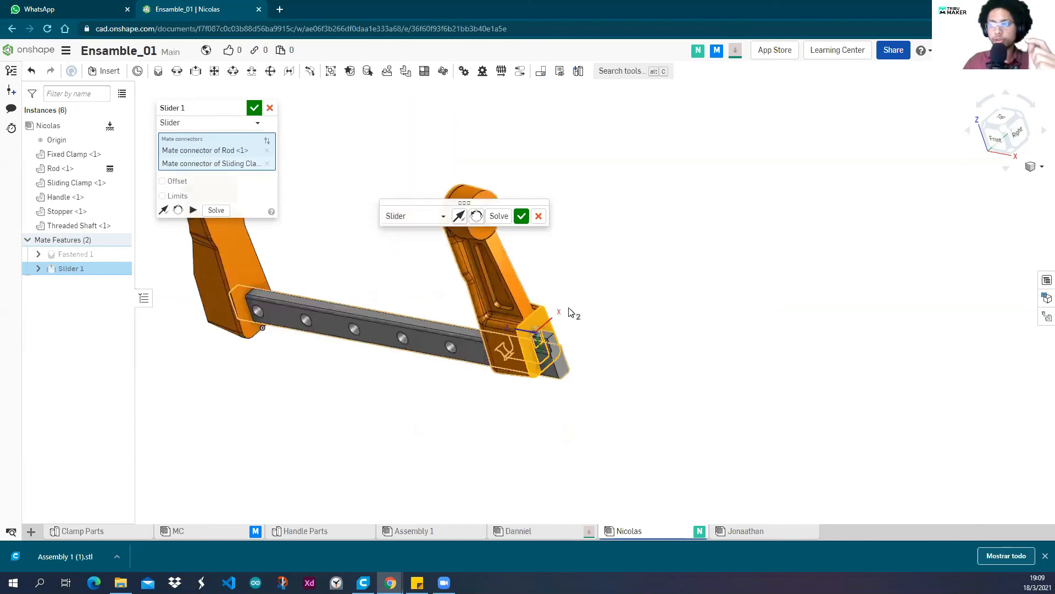
{"action": "left_click", "coordinate": [539, 218]}
Move the unmated sliding clamp to a free area away from the rod.
{"action": "left_click_drag", "start_coordinate": [657, 268], "coordinate": [667, 266]}
{"action": "left_click", "coordinate": [667, 265]}
{"action": "mouse_move", "coordinate": [652, 220]}
{"action": "left_mouse_down"}
{"action": "mouse_move", "coordinate": [640, 410]}
{"action": "mouse_move", "coordinate": [733, 347]}
{"action": "mouse_move", "coordinate": [717, 198]}
{"action": "mouse_move", "coordinate": [709, 205]}
{"action": "mouse_move", "coordinate": [730, 252]}
{"action": "mouse_move", "coordinate": [697, 209]}
{"action": "left_mouse_up"}
{"action": "left_click", "coordinate": [691, 211]}
{"action": "scroll", "coordinate": [634, 252], "scroll_direction": "up", "scroll_amount": 4}
{"action": "scroll", "coordinate": [633, 252], "scroll_direction": "down", "scroll_amount": 2}
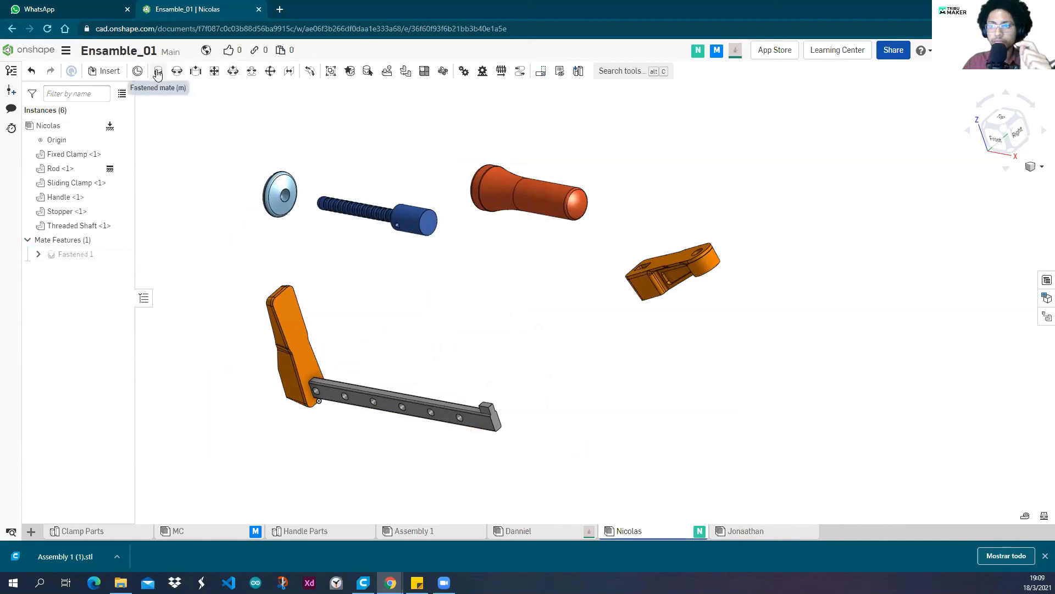
Start a Slider mate with the top edge midpoint of the rod's end block as the first mate connector.
{"action": "left_click", "coordinate": [195, 72]}
{"action": "right_click_drag", "start_coordinate": [683, 302], "coordinate": [477, 400]}
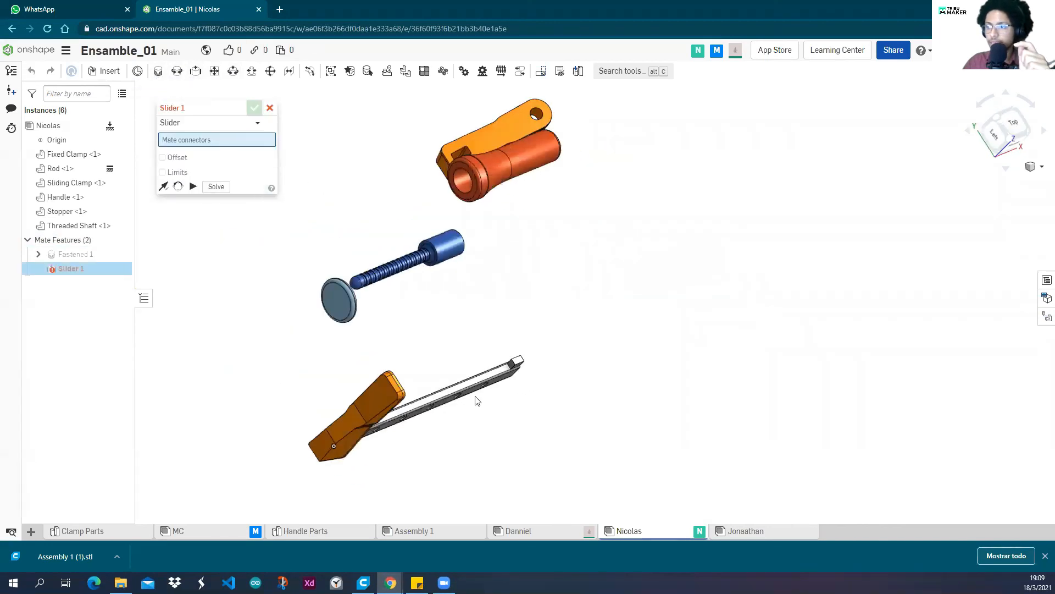
{"action": "scroll", "coordinate": [477, 401], "scroll_direction": "up", "scroll_amount": 5}
{"action": "scroll", "coordinate": [658, 218], "scroll_direction": "up", "scroll_amount": 2}
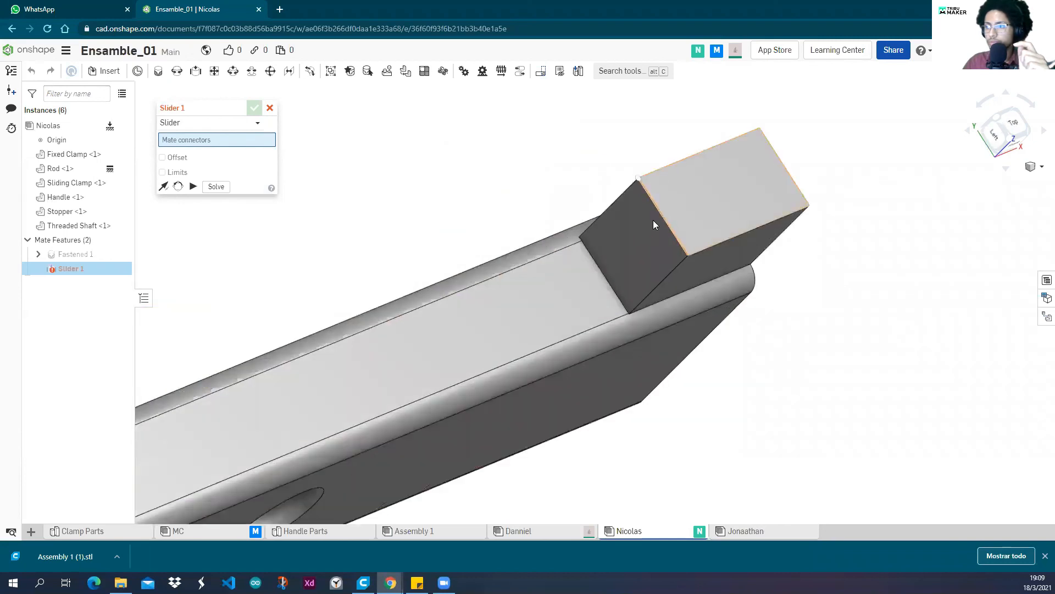
{"action": "left_click", "coordinate": [661, 221]}
Try the short edge midpoint of the sliding clamp's slot as the second mate connector, then undo that selection.
{"action": "scroll", "coordinate": [659, 219], "scroll_direction": "down", "scroll_amount": 5}
{"action": "right_click_drag", "start_coordinate": [656, 216], "coordinate": [611, 171]}
{"action": "scroll", "coordinate": [611, 171], "scroll_direction": "down", "scroll_amount": 4}
{"action": "scroll", "coordinate": [611, 171], "scroll_direction": "down", "scroll_amount": 2}
{"action": "middle_click_drag", "start_coordinate": [611, 171], "coordinate": [472, 302]}
{"action": "right_click_drag", "start_coordinate": [472, 302], "coordinate": [446, 245]}
{"action": "scroll", "coordinate": [574, 229], "scroll_direction": "up", "scroll_amount": 3}
{"action": "scroll", "coordinate": [574, 232], "scroll_direction": "up", "scroll_amount": 3}
{"action": "scroll", "coordinate": [589, 266], "scroll_direction": "down", "scroll_amount": 3}
{"action": "right_click_drag", "start_coordinate": [542, 320], "coordinate": [546, 261]}
{"action": "scroll", "coordinate": [547, 261], "scroll_direction": "up", "scroll_amount": 3}
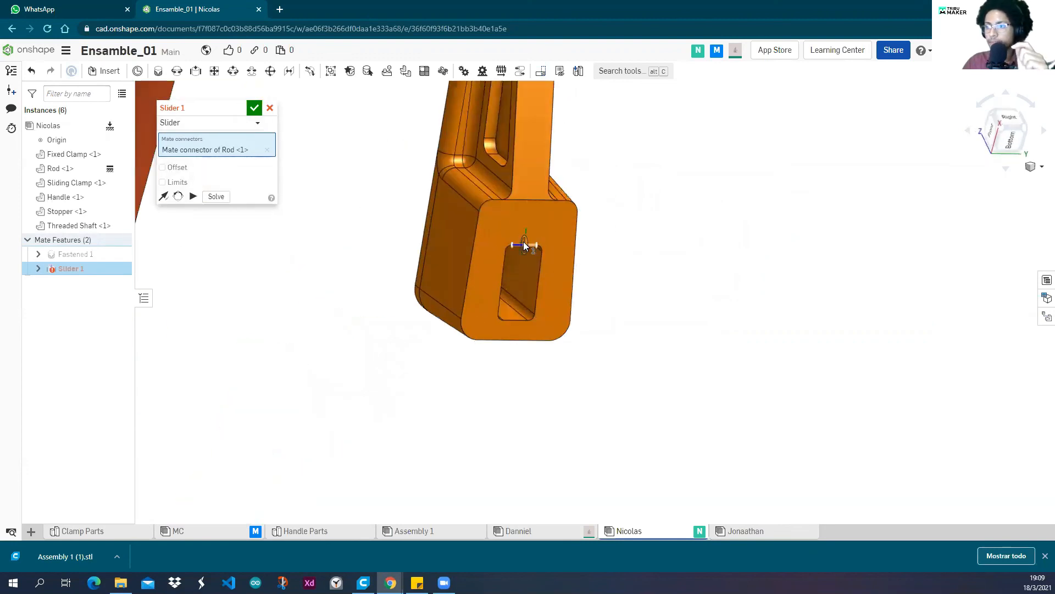
{"action": "scroll", "coordinate": [523, 242], "scroll_direction": "up", "scroll_amount": 2}
{"action": "right_click_drag", "start_coordinate": [516, 301], "coordinate": [488, 230]}
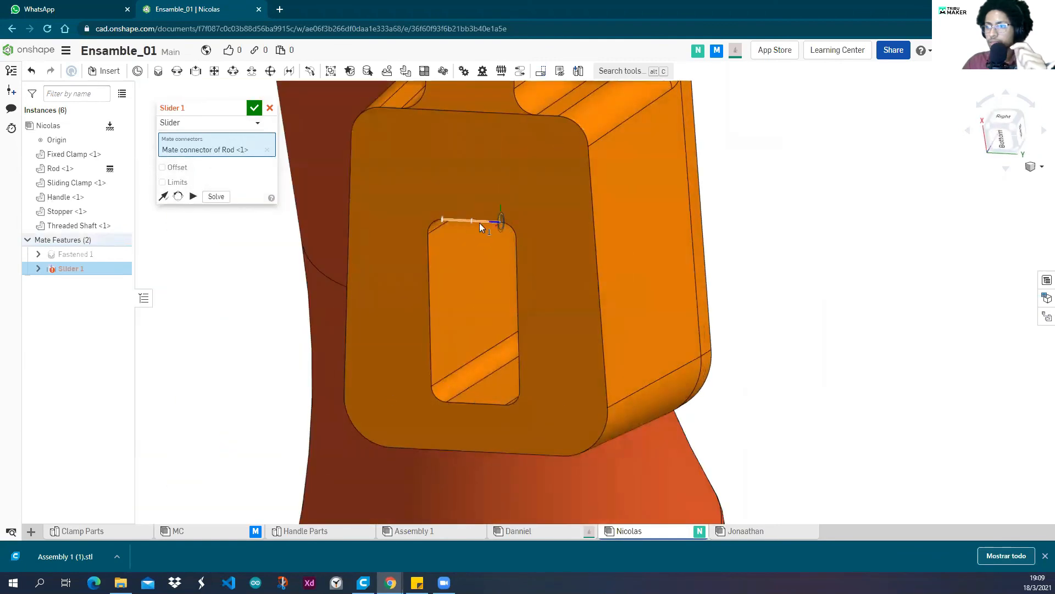
{"action": "left_click", "coordinate": [471, 222]}
{"action": "scroll", "coordinate": [381, 372], "scroll_direction": "down", "scroll_amount": 3}
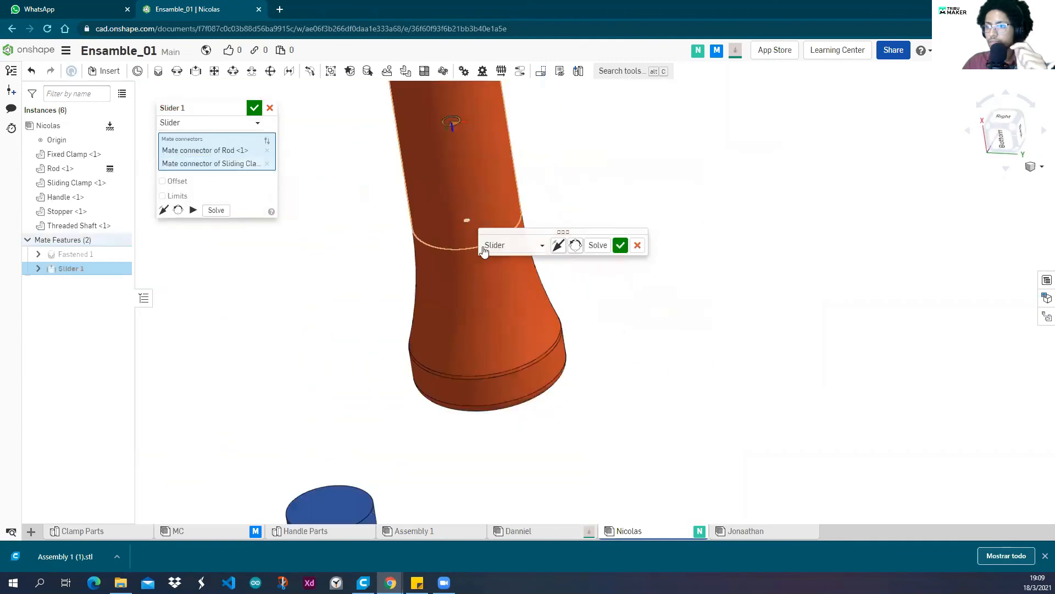
{"action": "scroll", "coordinate": [332, 382], "scroll_direction": "down", "scroll_amount": 2}
{"action": "right_click_drag", "start_coordinate": [436, 306], "coordinate": [390, 328]}
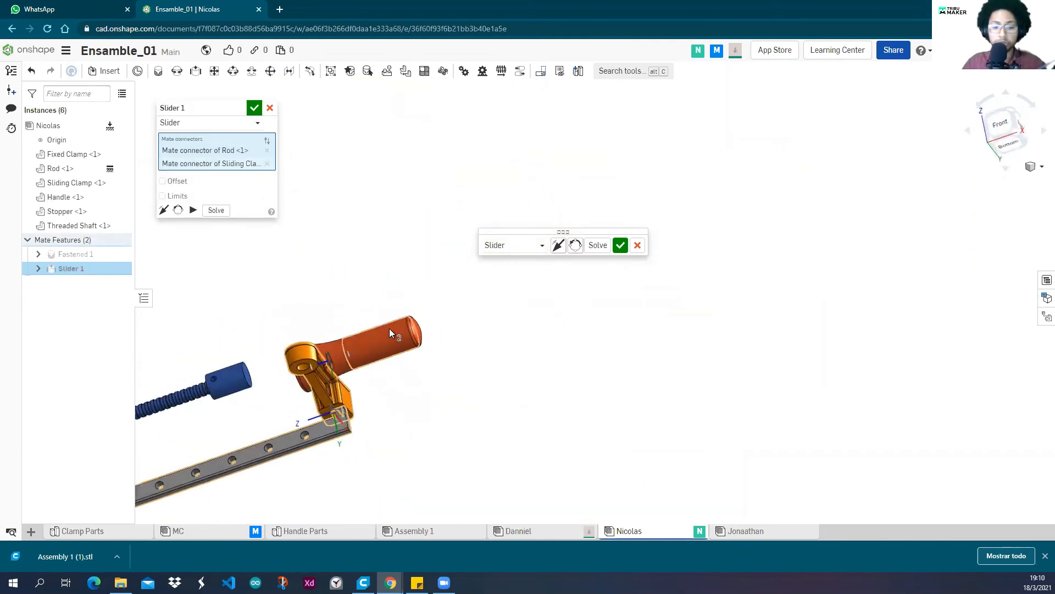
{"action": "key", "text": "ctrl+z"}
Pick the short edge of the slot opening on the sliding clamp's end face as the second mate connector.
{"action": "right_click_drag", "start_coordinate": [462, 384], "coordinate": [332, 264]}
{"action": "scroll", "coordinate": [489, 420], "scroll_direction": "up", "scroll_amount": 4}
{"action": "right_click_drag", "start_coordinate": [489, 420], "coordinate": [484, 353]}
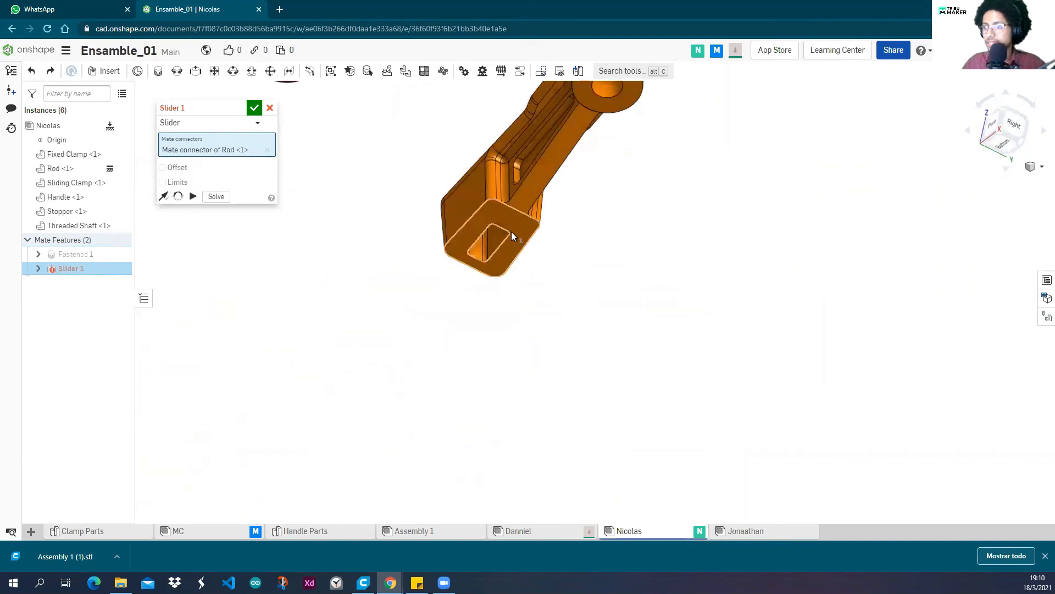
{"action": "scroll", "coordinate": [510, 231], "scroll_direction": "up", "scroll_amount": 4}
{"action": "left_click", "coordinate": [486, 225]}
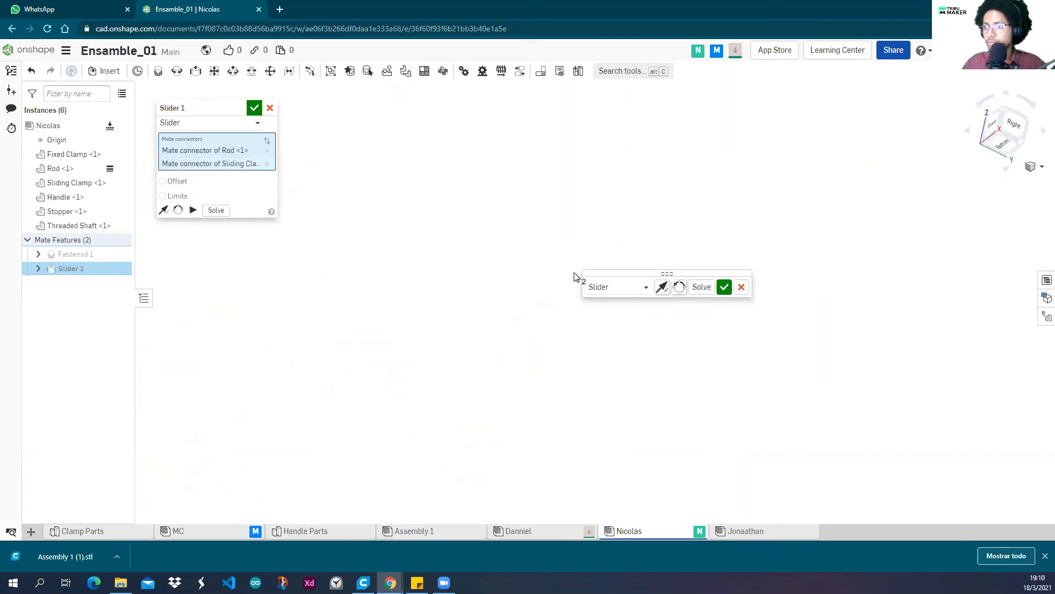
Check the sliding clamp's orientation on the rod, accept the Slider mate and leave the mate command.
{"action": "scroll", "coordinate": [573, 271], "scroll_direction": "down", "scroll_amount": 6}
{"action": "right_click_drag", "start_coordinate": [451, 346], "coordinate": [429, 349]}
{"action": "scroll", "coordinate": [412, 319], "scroll_direction": "up", "scroll_amount": 6}
{"action": "middle_click_drag", "start_coordinate": [456, 335], "coordinate": [504, 354]}
{"action": "scroll", "coordinate": [472, 321], "scroll_direction": "down", "scroll_amount": 2}
{"action": "middle_click_drag", "start_coordinate": [473, 322], "coordinate": [475, 367]}
{"action": "scroll", "coordinate": [474, 367], "scroll_direction": "up", "scroll_amount": 1}
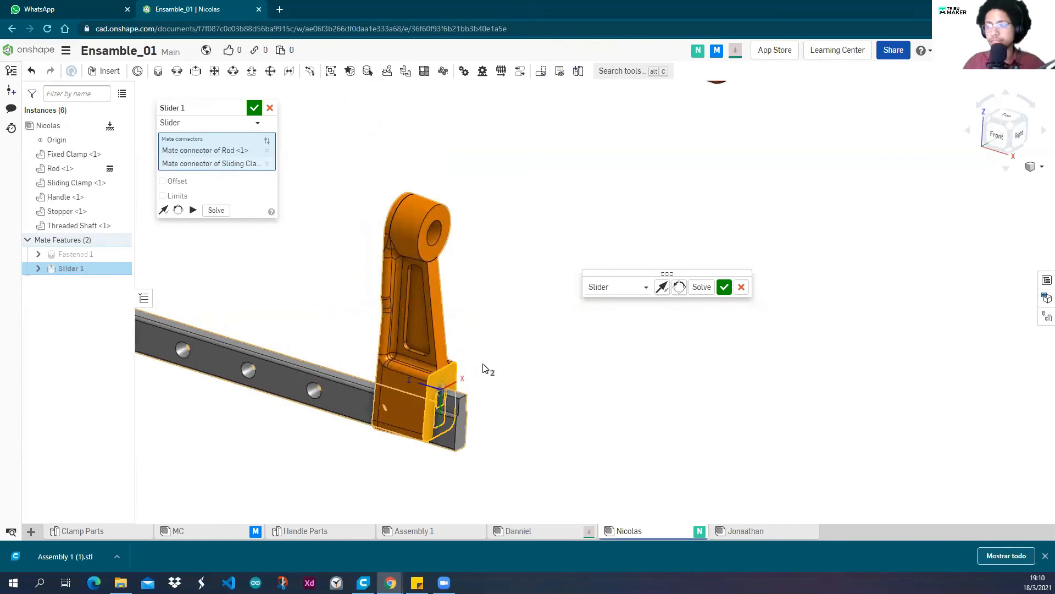
{"action": "scroll", "coordinate": [508, 332], "scroll_direction": "down", "scroll_amount": 1}
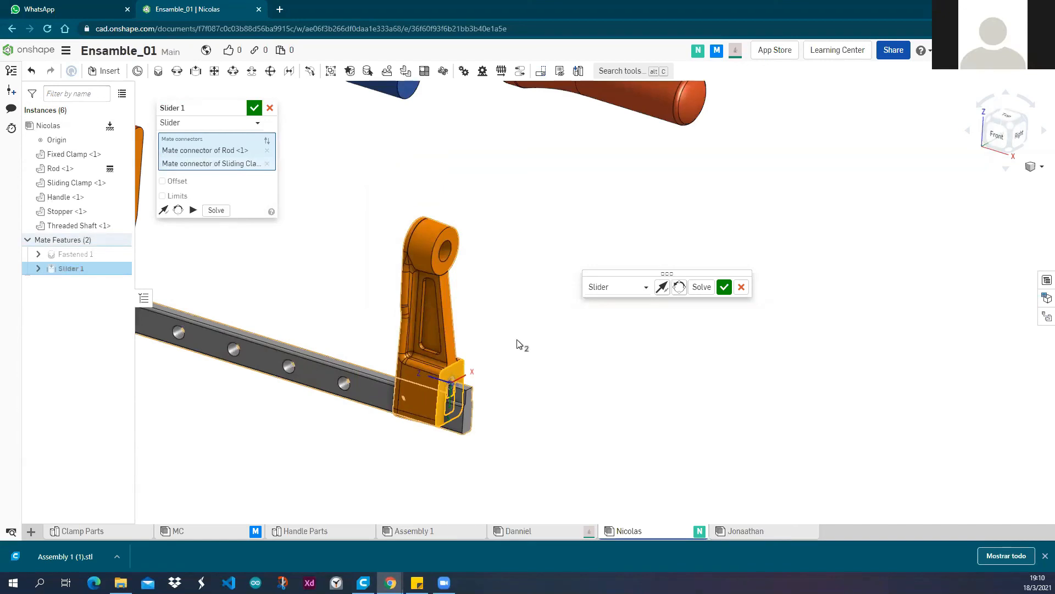
{"action": "scroll", "coordinate": [518, 343], "scroll_direction": "down", "scroll_amount": 3}
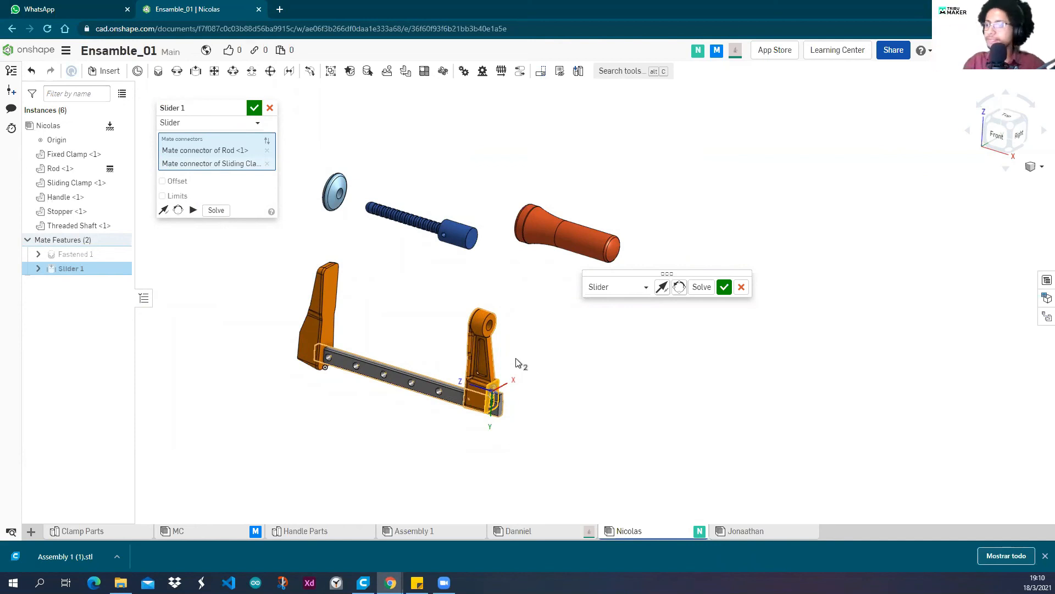
{"action": "middle_click_drag", "start_coordinate": [581, 412], "coordinate": [593, 412]}
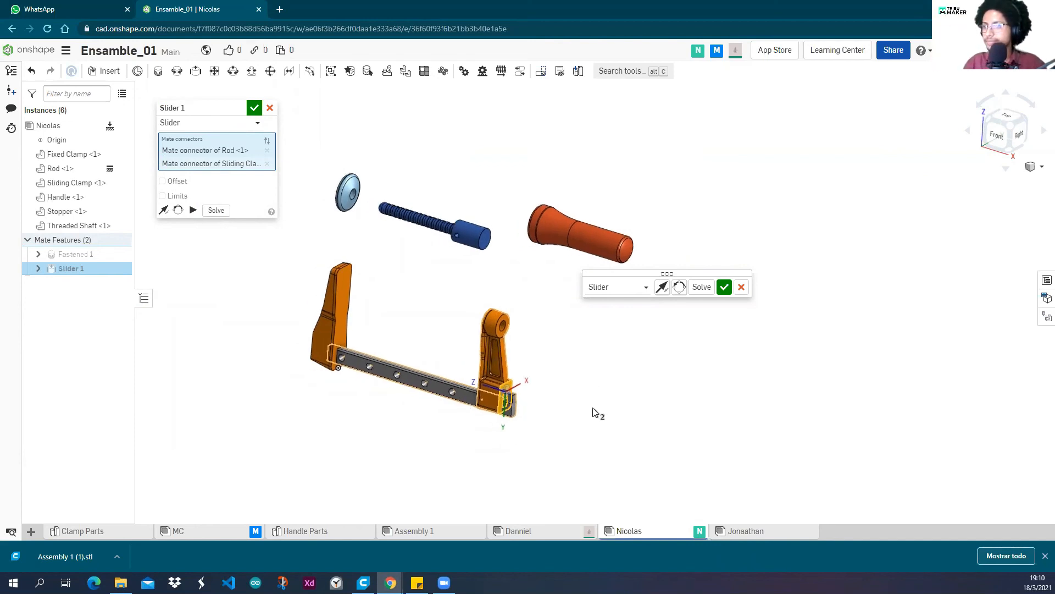
{"action": "middle_click_drag", "start_coordinate": [447, 346], "coordinate": [479, 360]}
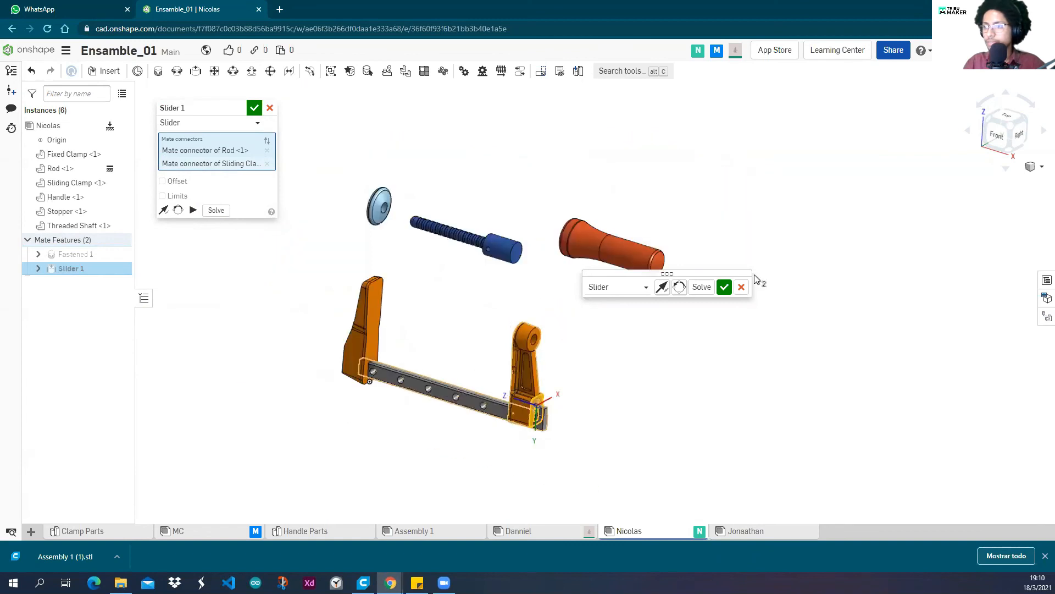
{"action": "left_click", "coordinate": [725, 288]}
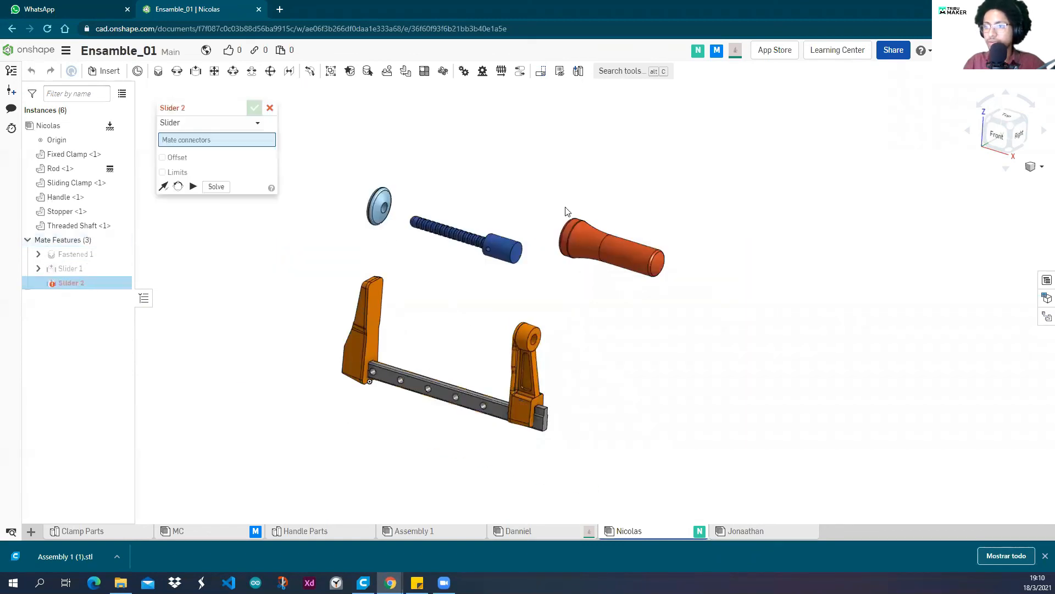
{"action": "left_click", "coordinate": [270, 108]}
{"action": "mouse_move", "coordinate": [285, 245]}
{"action": "right_mouse_down"}
{"action": "mouse_move", "coordinate": [332, 245]}
{"action": "mouse_move", "coordinate": [271, 228]}
{"action": "mouse_move", "coordinate": [287, 266]}
{"action": "mouse_move", "coordinate": [323, 273]}
{"action": "mouse_move", "coordinate": [278, 286]}
{"action": "mouse_move", "coordinate": [280, 245]}
{"action": "right_mouse_up"}
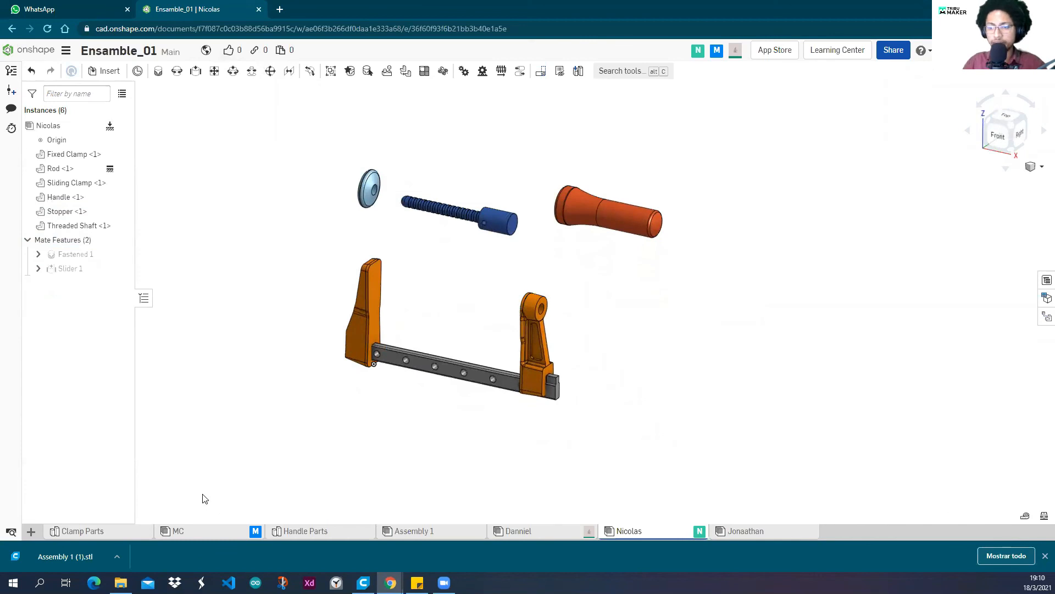
Open Assembly 1 and rename it Emsambl_Profesor.
{"action": "left_click", "coordinate": [303, 531]}
{"action": "left_click", "coordinate": [417, 532]}
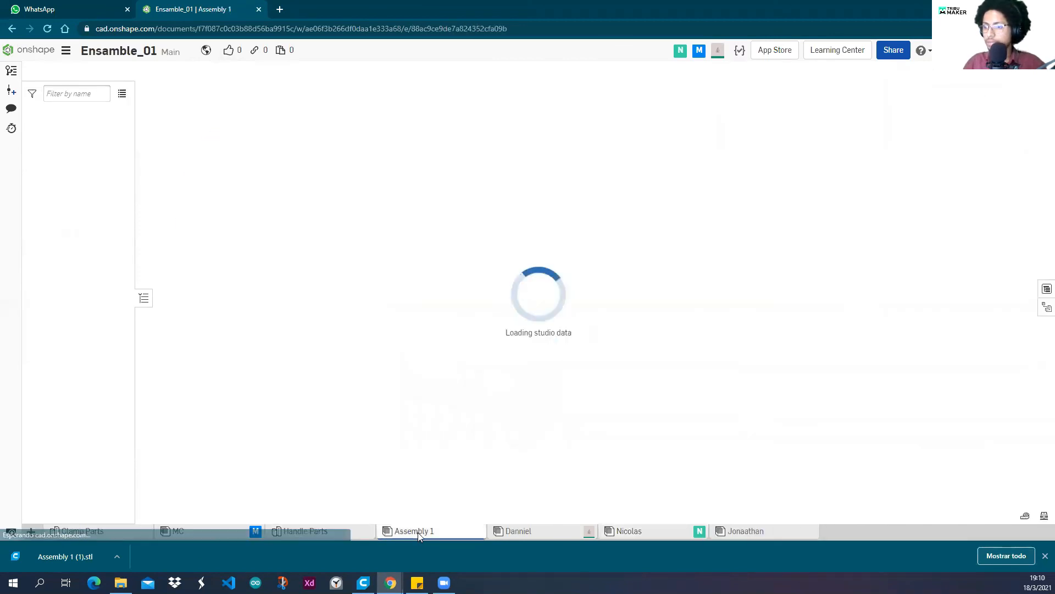
{"action": "right_click", "coordinate": [417, 532]}
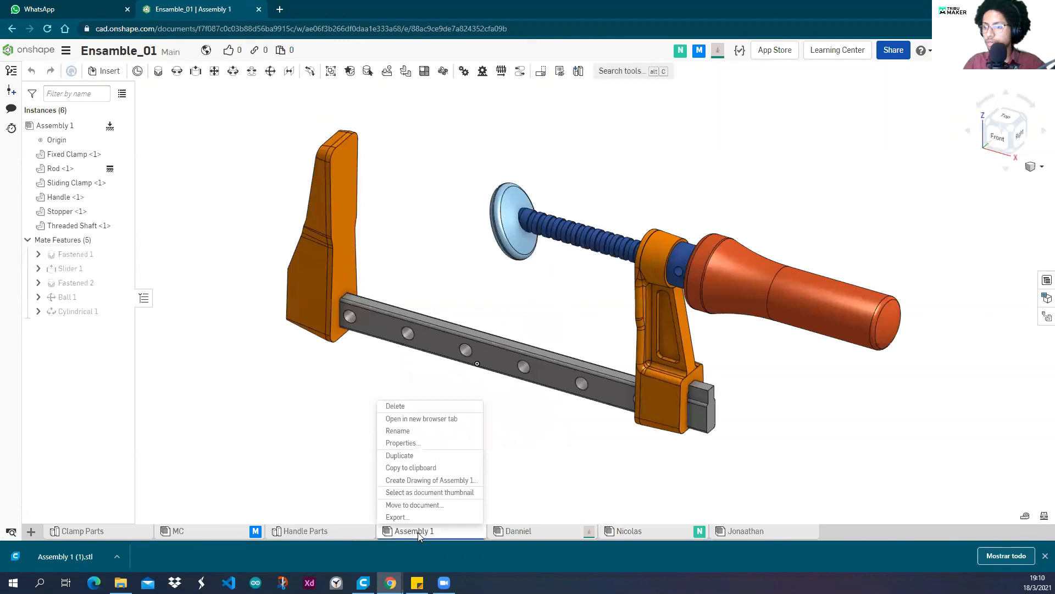
{"action": "left_click", "coordinate": [412, 432]}
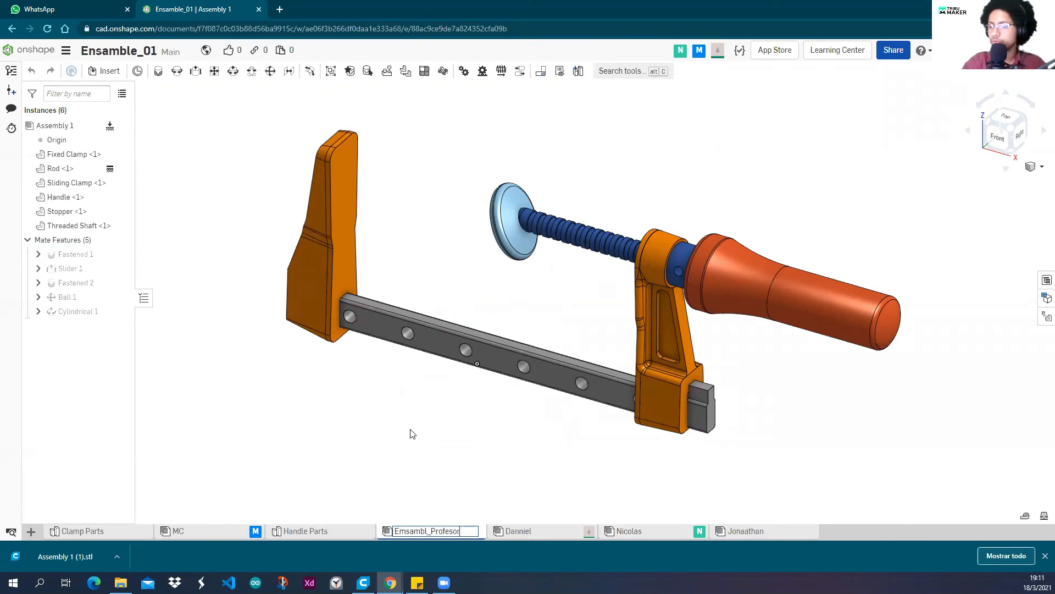
Examine the completed clamp assembly from different angles and distances.
{"action": "right_click_drag", "start_coordinate": [407, 438], "coordinate": [427, 317]}
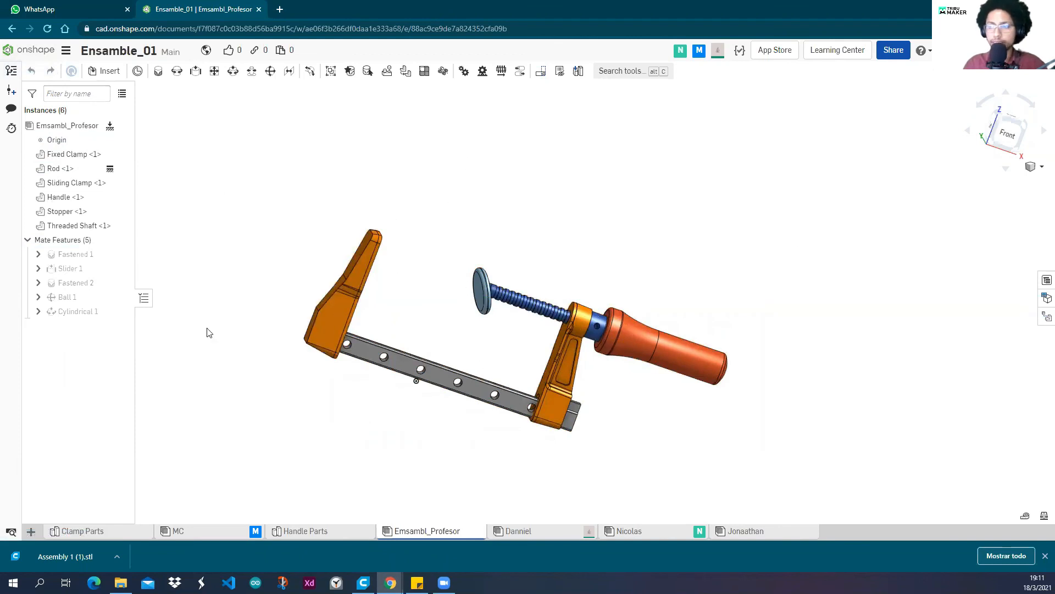
{"action": "right_click_drag", "start_coordinate": [487, 351], "coordinate": [525, 364]}
{"action": "middle_click_drag", "start_coordinate": [524, 360], "coordinate": [544, 342]}
{"action": "right_click_drag", "start_coordinate": [543, 342], "coordinate": [545, 341]}
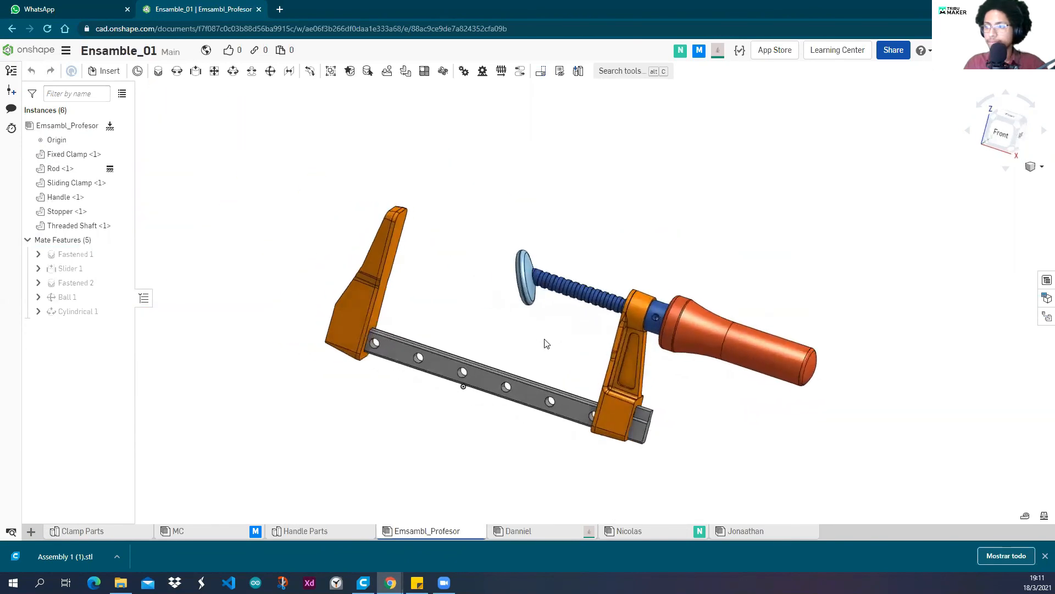
{"action": "scroll", "coordinate": [550, 348], "scroll_direction": "up", "scroll_amount": 5}
{"action": "scroll", "coordinate": [550, 345], "scroll_direction": "down", "scroll_amount": 4}
{"action": "scroll", "coordinate": [555, 325], "scroll_direction": "up", "scroll_amount": 3}
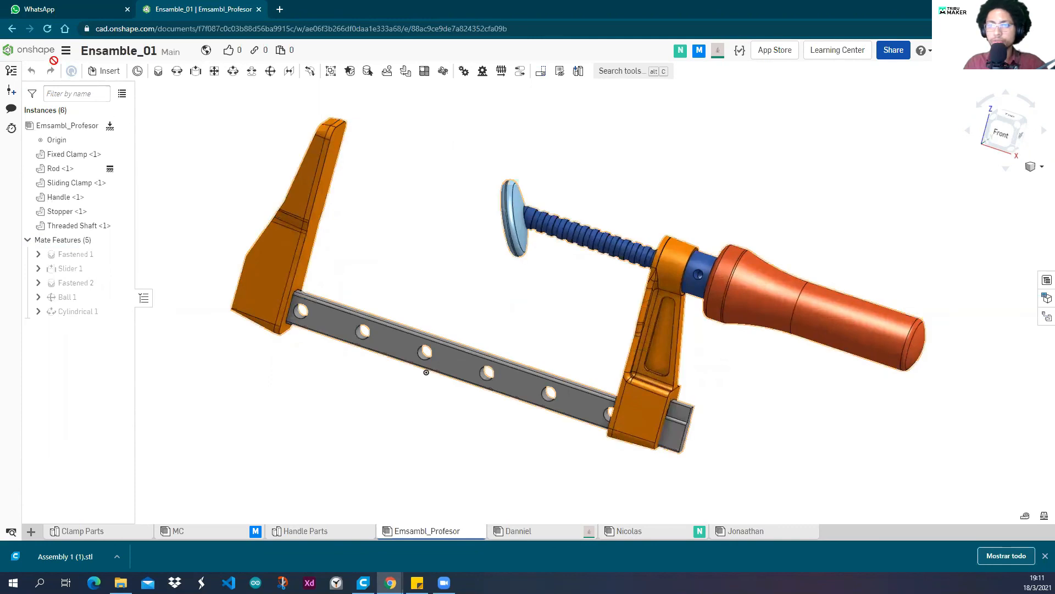
Return to the document list and reopen the Ensamble_01 document.
{"action": "left_click", "coordinate": [35, 50]}
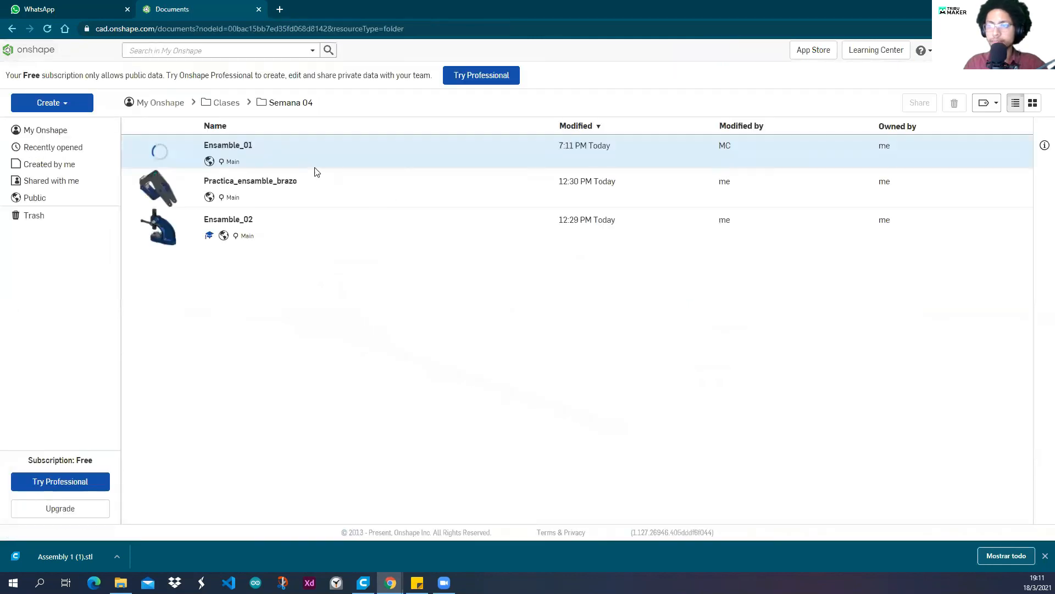
{"action": "left_click", "coordinate": [225, 150]}
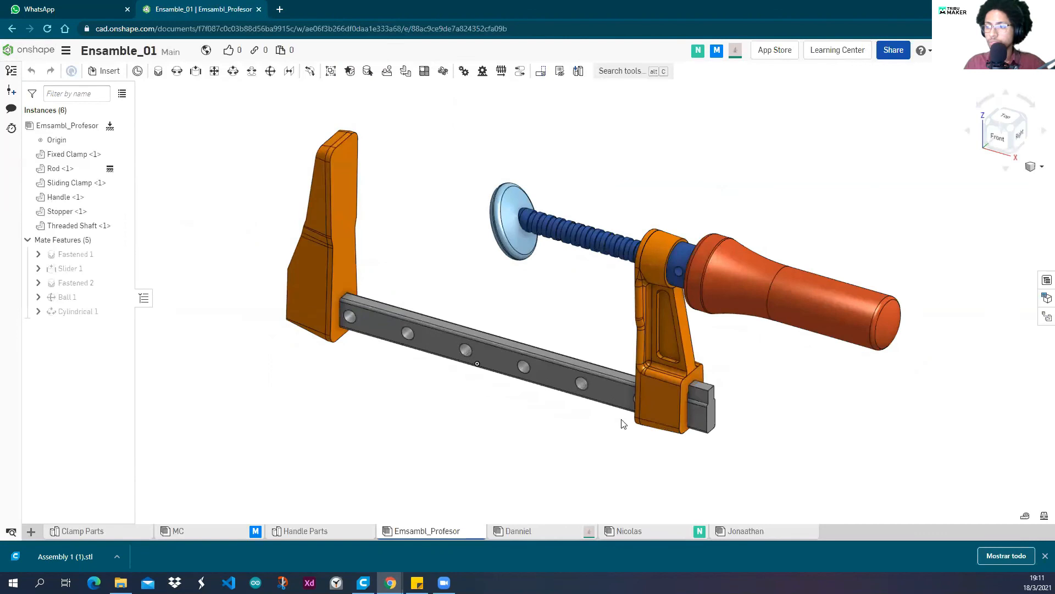
Open the MC assembly and delete its failing Cylindrical 1 mate from the threaded shaft.
{"action": "left_click", "coordinate": [207, 531]}
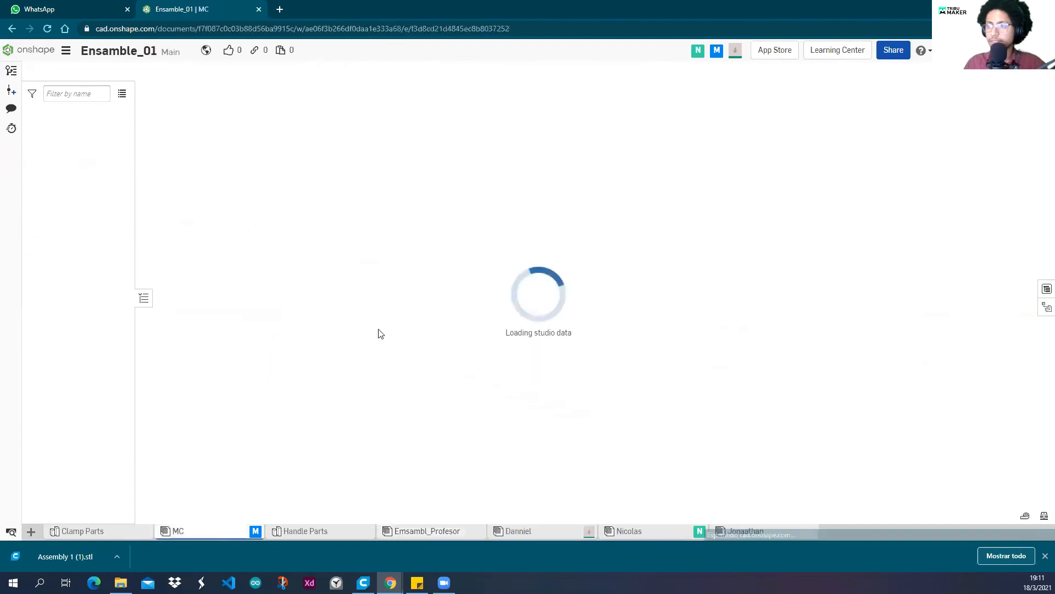
{"action": "mouse_move", "coordinate": [476, 317]}
{"action": "right_mouse_down"}
{"action": "mouse_move", "coordinate": [445, 287]}
{"action": "mouse_move", "coordinate": [396, 269]}
{"action": "mouse_move", "coordinate": [560, 332]}
{"action": "mouse_move", "coordinate": [542, 330]}
{"action": "mouse_move", "coordinate": [528, 292]}
{"action": "mouse_move", "coordinate": [572, 330]}
{"action": "mouse_move", "coordinate": [511, 328]}
{"action": "mouse_move", "coordinate": [476, 282]}
{"action": "mouse_move", "coordinate": [507, 254]}
{"action": "mouse_move", "coordinate": [466, 274]}
{"action": "mouse_move", "coordinate": [629, 313]}
{"action": "mouse_move", "coordinate": [654, 337]}
{"action": "mouse_move", "coordinate": [471, 313]}
{"action": "mouse_move", "coordinate": [362, 320]}
{"action": "mouse_move", "coordinate": [398, 315]}
{"action": "mouse_move", "coordinate": [314, 305]}
{"action": "right_mouse_up"}
{"action": "left_click", "coordinate": [464, 179]}
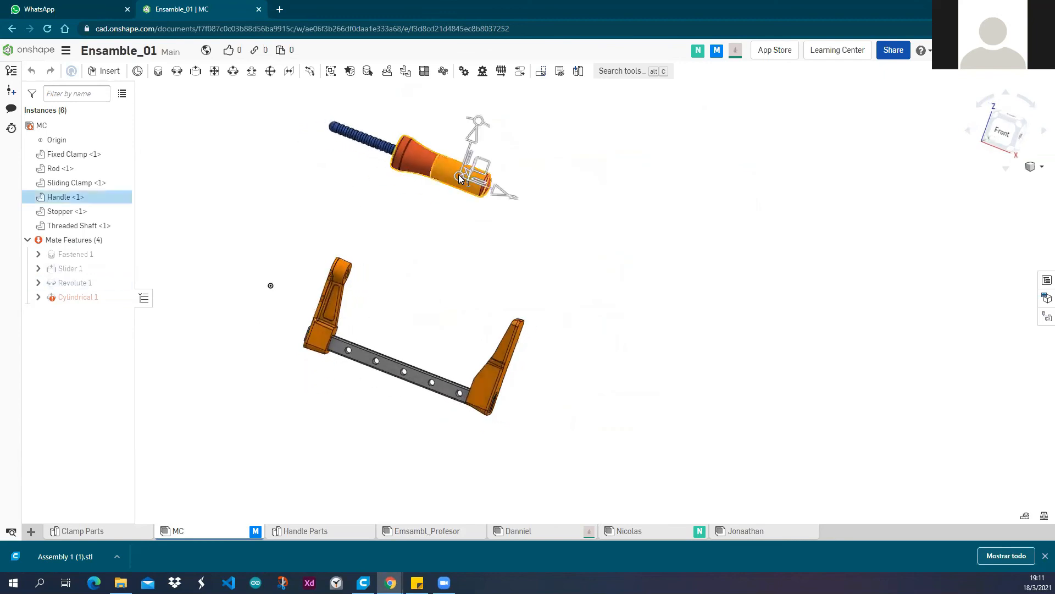
{"action": "left_click", "coordinate": [358, 186]}
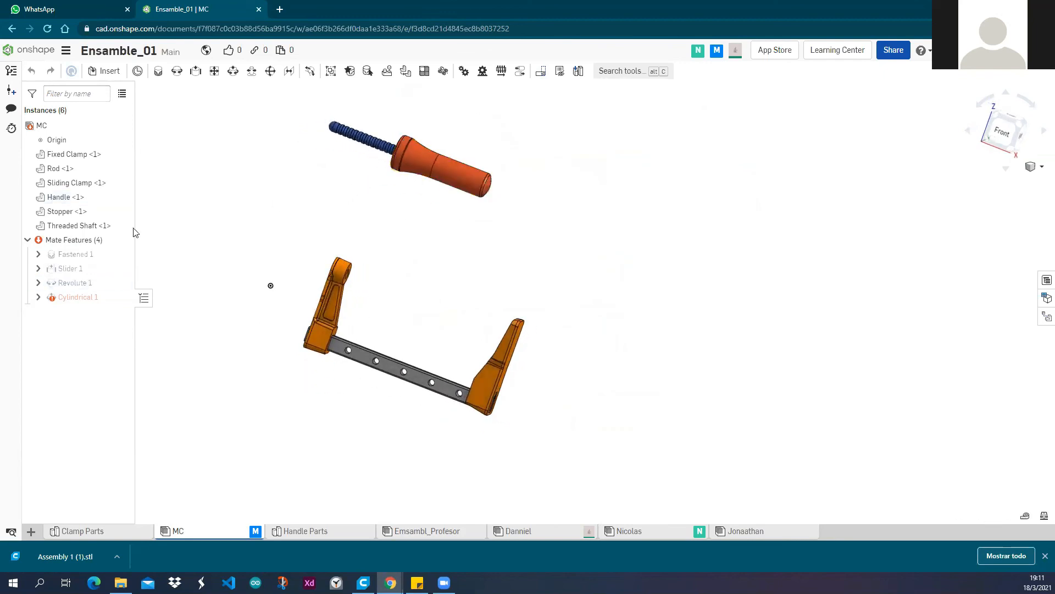
{"action": "right_click", "coordinate": [78, 300]}
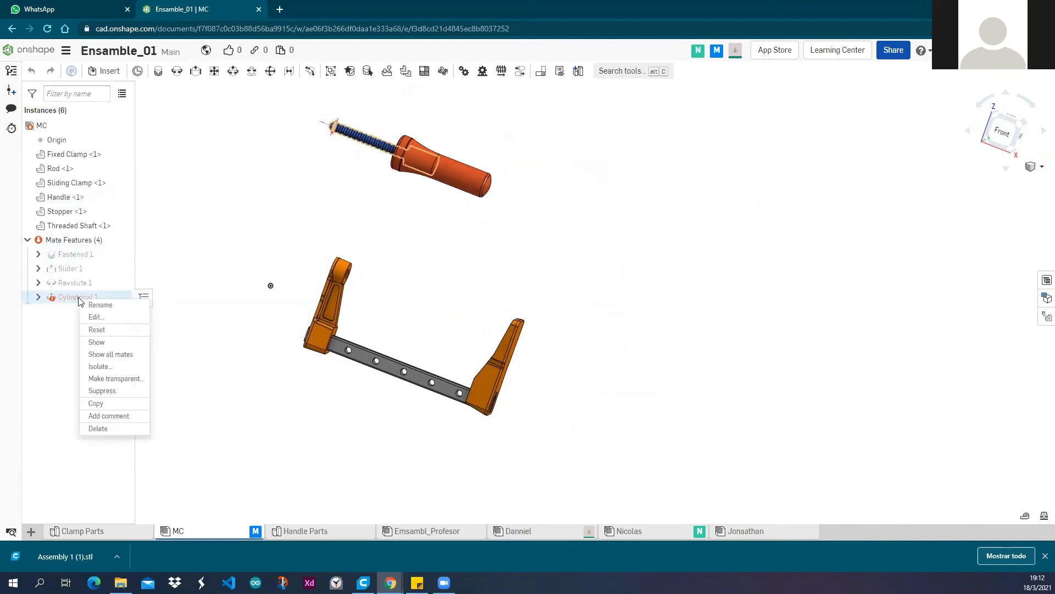
{"action": "left_click", "coordinate": [406, 196]}
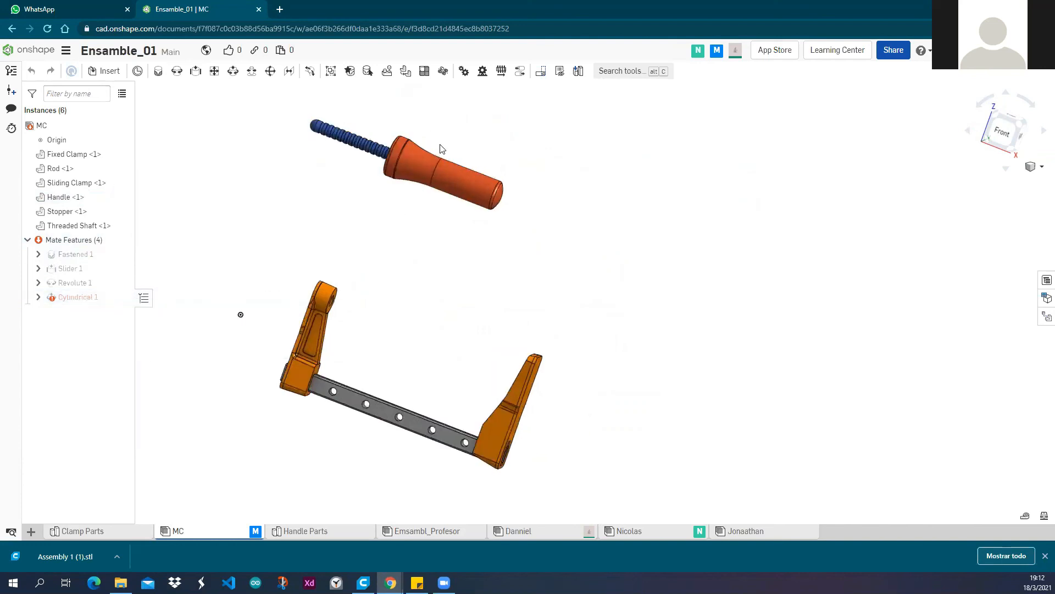
{"action": "scroll", "coordinate": [417, 192], "scroll_direction": "up", "scroll_amount": 5}
{"action": "right_click", "coordinate": [93, 301]}
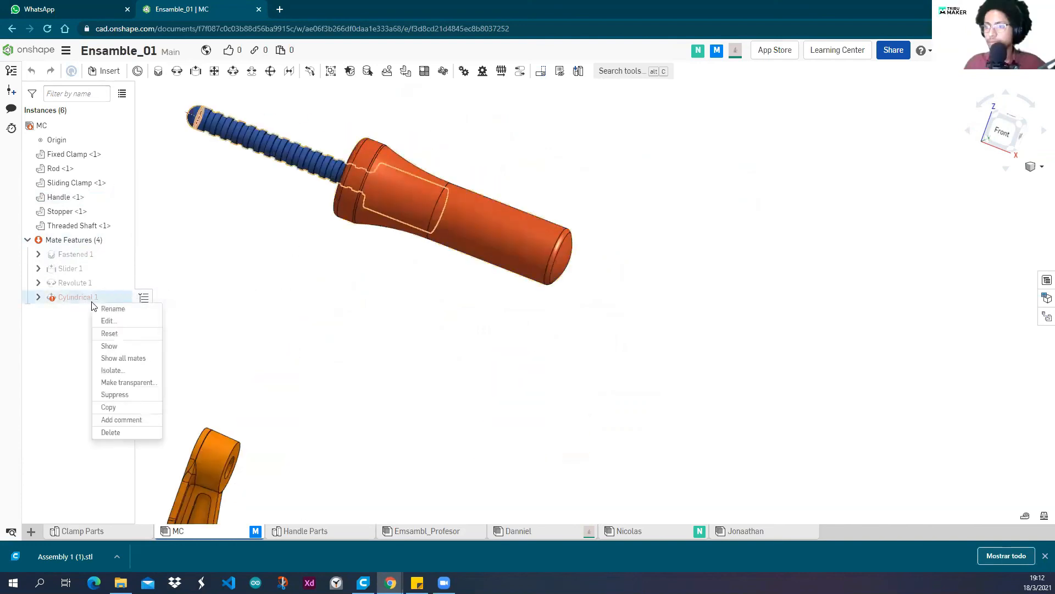
{"action": "left_click", "coordinate": [110, 432]}
Shift the handle and threaded shaft together to clear space, and delete the Revolute 1 mate.
{"action": "scroll", "coordinate": [357, 277], "scroll_direction": "down", "scroll_amount": 3}
{"action": "mouse_move", "coordinate": [357, 276]}
{"action": "right_mouse_down"}
{"action": "mouse_move", "coordinate": [405, 280]}
{"action": "mouse_move", "coordinate": [359, 273]}
{"action": "right_mouse_up"}
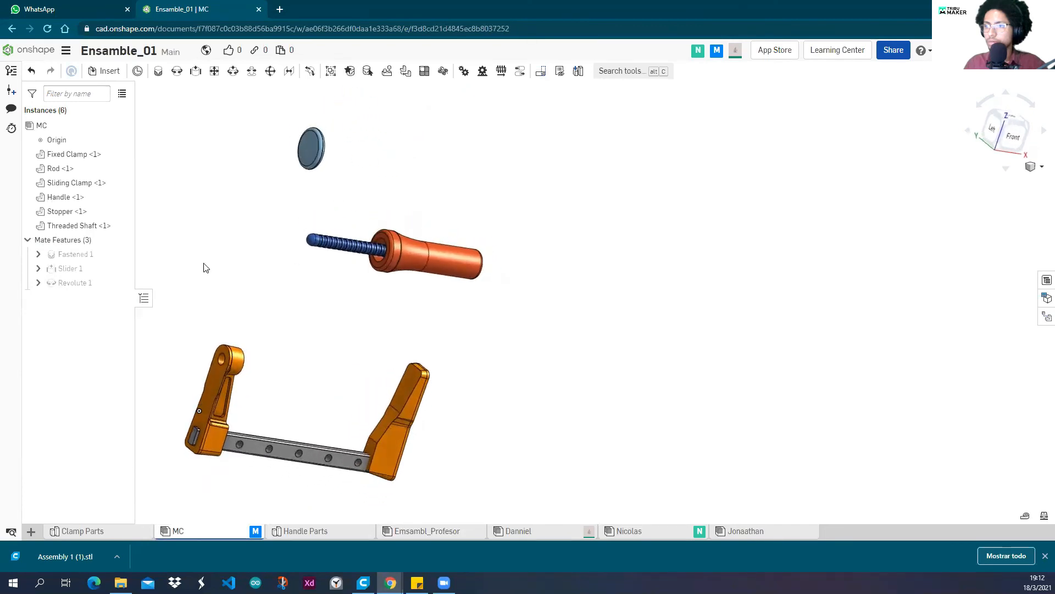
{"action": "left_click_drag", "start_coordinate": [268, 252], "coordinate": [287, 216]}
{"action": "right_click", "coordinate": [362, 228]}
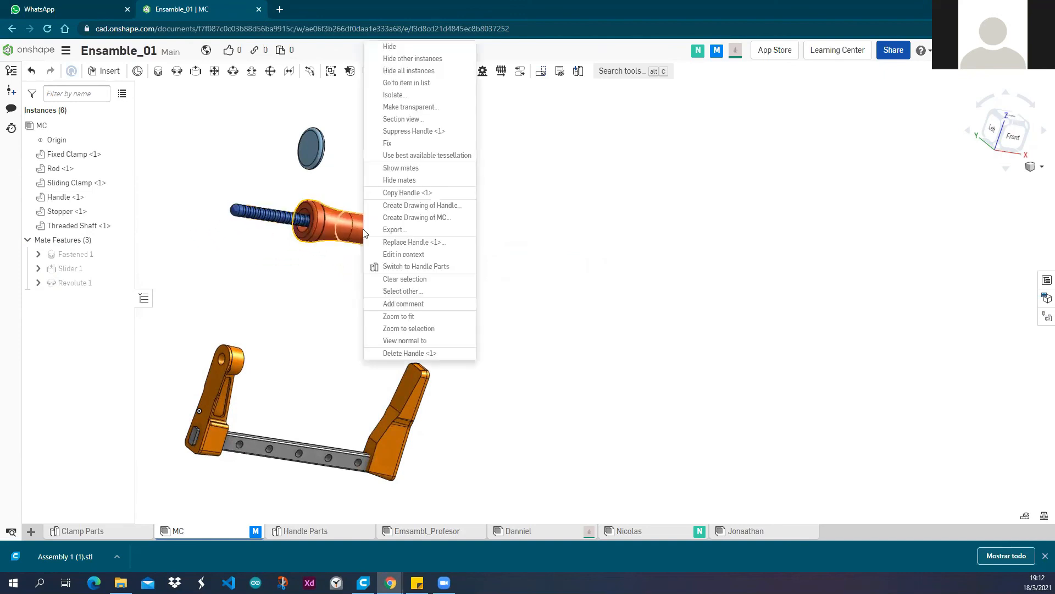
{"action": "left_click", "coordinate": [77, 288]}
{"action": "right_click", "coordinate": [77, 288]}
{"action": "left_click", "coordinate": [346, 260]}
{"action": "scroll", "coordinate": [321, 220], "scroll_direction": "up", "scroll_amount": 5}
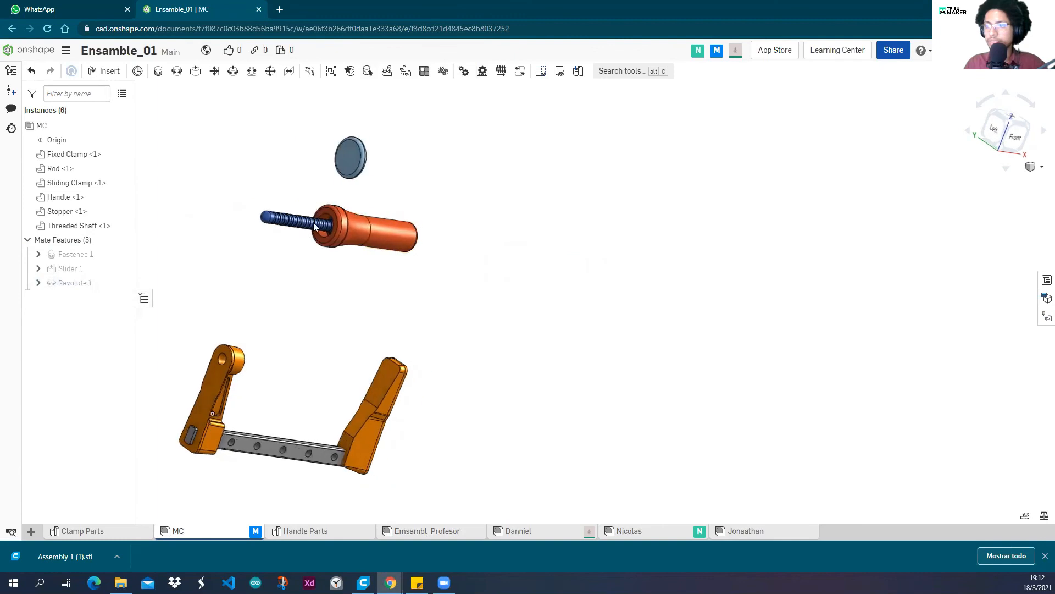
{"action": "scroll", "coordinate": [438, 288], "scroll_direction": "down", "scroll_amount": 4}
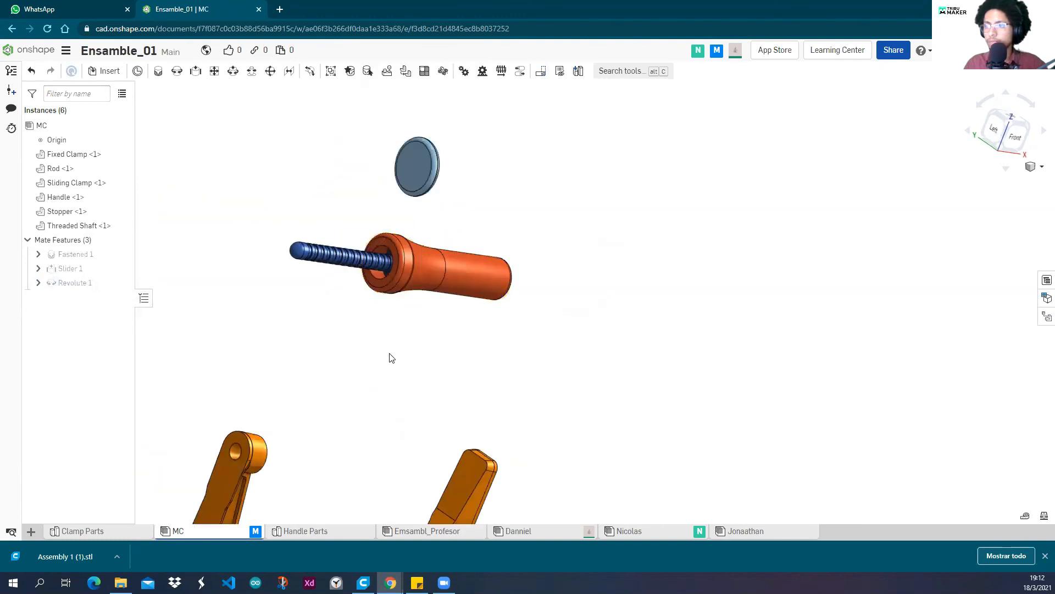
{"action": "right_click", "coordinate": [93, 286]}
{"action": "left_click", "coordinate": [126, 429]}
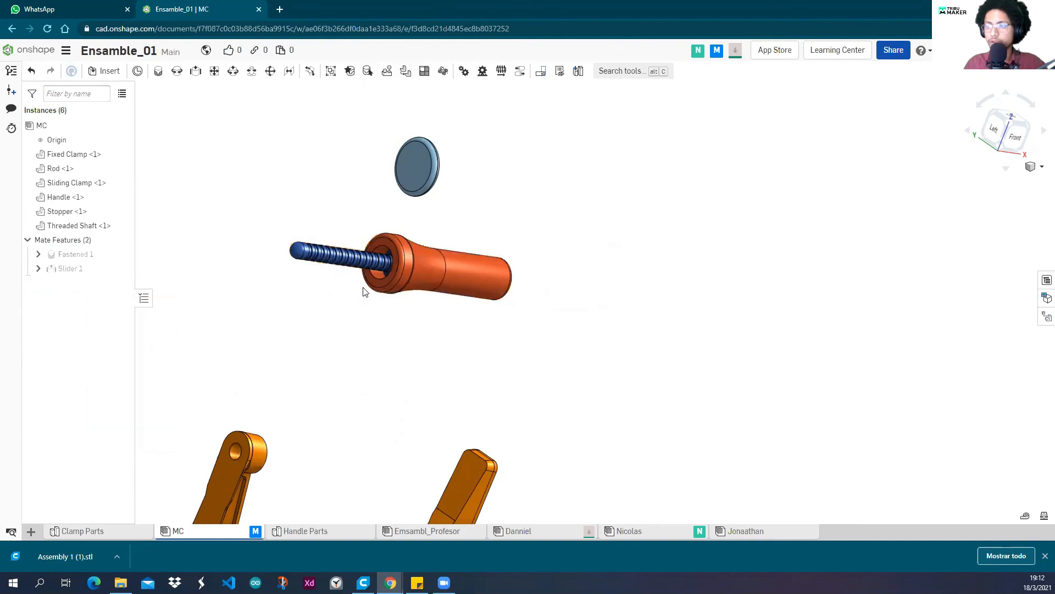
Pull the threaded shaft out of the handle so the two parts lie apart, and bring the whole assembly into view.
{"action": "mouse_move", "coordinate": [332, 278]}
{"action": "right_mouse_down"}
{"action": "mouse_move", "coordinate": [384, 278]}
{"action": "mouse_move", "coordinate": [324, 280]}
{"action": "right_mouse_up"}
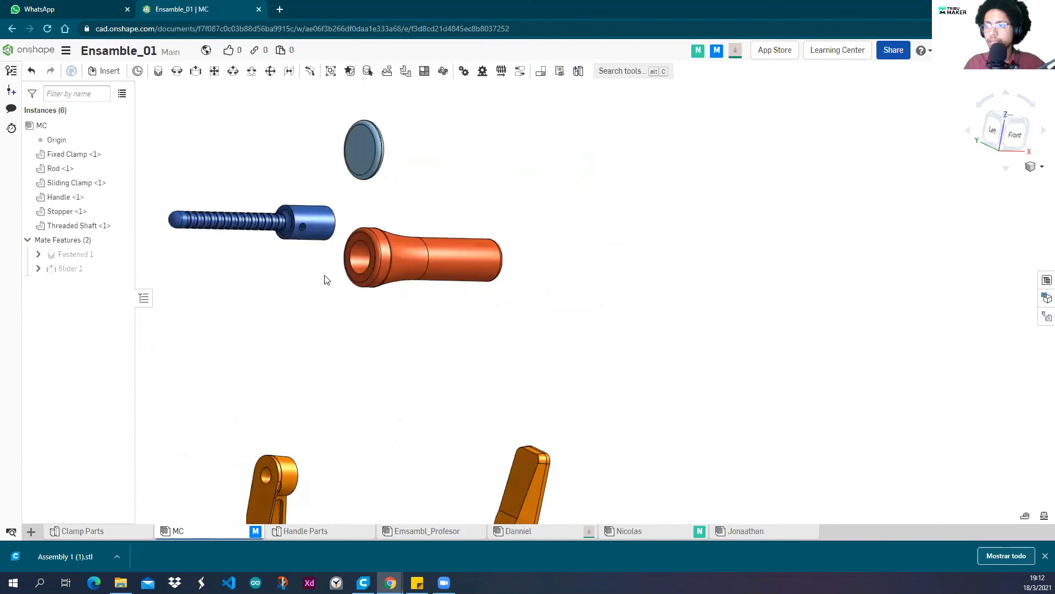
{"action": "key", "text": "f"}
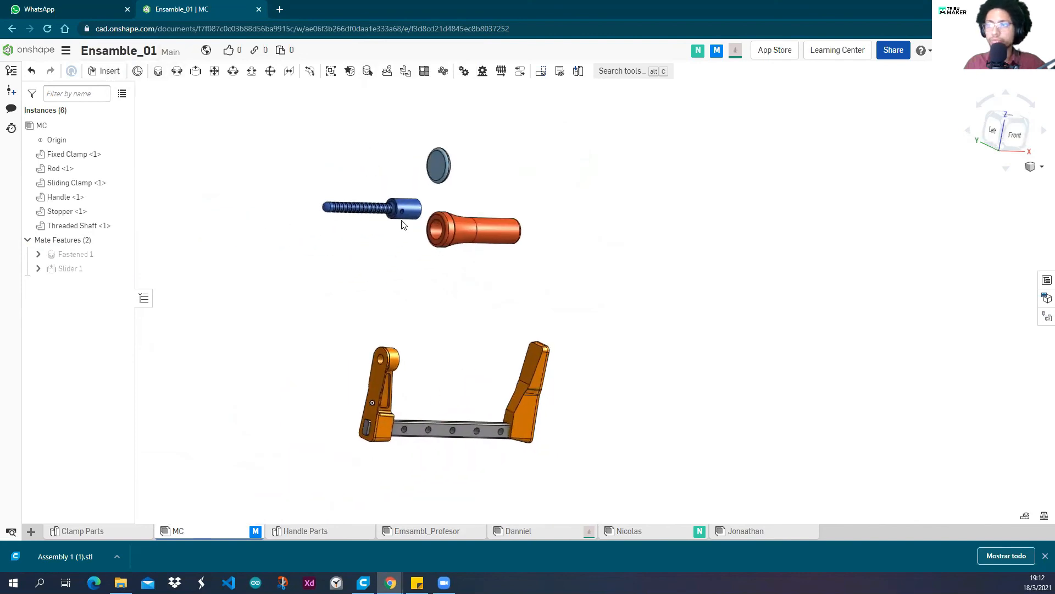
{"action": "scroll", "coordinate": [469, 196], "scroll_direction": "up", "scroll_amount": 5}
{"action": "right_click_drag", "start_coordinate": [424, 219], "coordinate": [650, 266]}
{"action": "mouse_move", "coordinate": [562, 274]}
{"action": "right_mouse_down"}
{"action": "mouse_move", "coordinate": [342, 167]}
{"action": "mouse_move", "coordinate": [395, 228]}
{"action": "mouse_move", "coordinate": [350, 243]}
{"action": "right_mouse_up"}
{"action": "scroll", "coordinate": [388, 222], "scroll_direction": "down", "scroll_amount": 3}
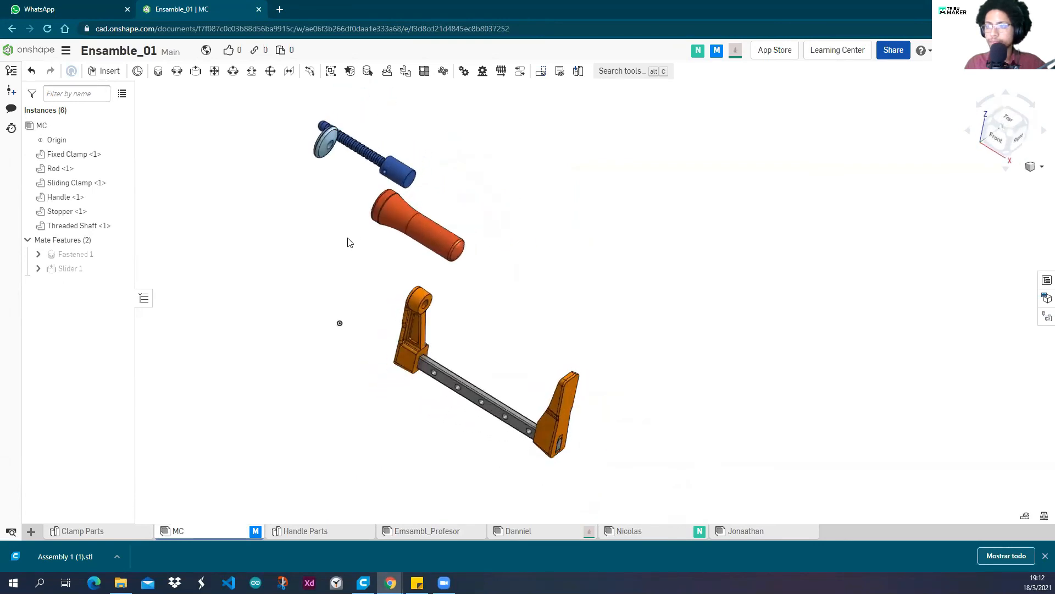
Examine the threaded shaft's cylindrical end and the handle's bore from several angles to see where they mate.
{"action": "scroll", "coordinate": [411, 170], "scroll_direction": "up", "scroll_amount": 3}
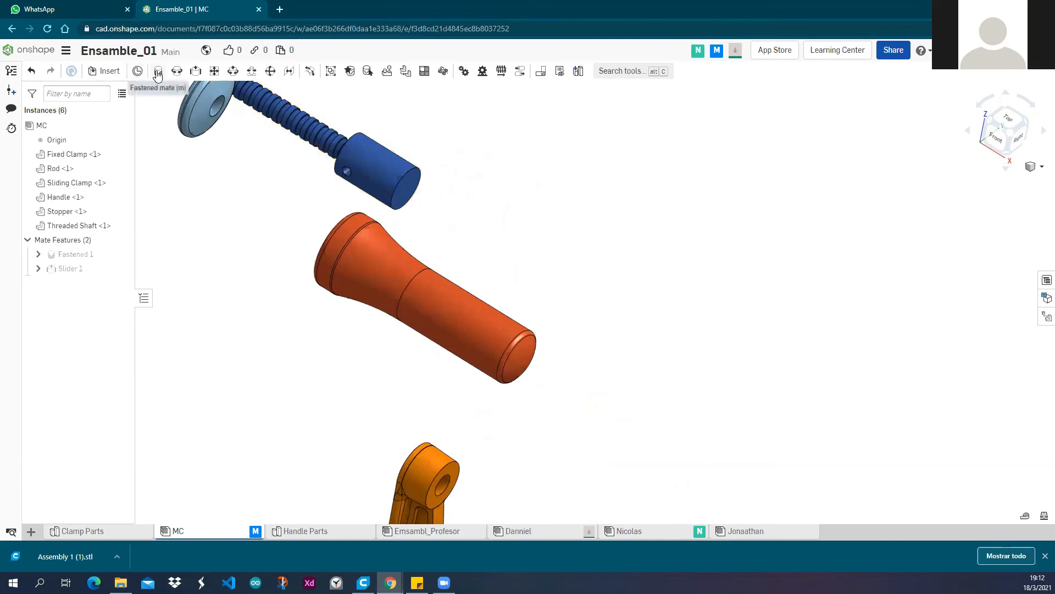
{"action": "right_click_drag", "start_coordinate": [281, 323], "coordinate": [291, 268]}
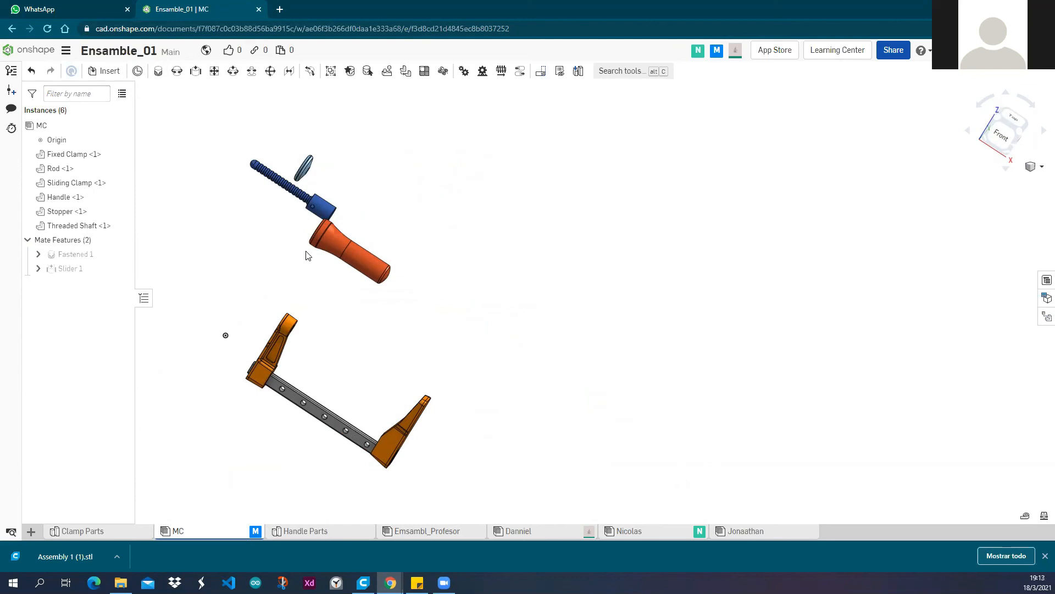
{"action": "right_click_drag", "start_coordinate": [306, 253], "coordinate": [313, 256]}
{"action": "middle_click_drag", "start_coordinate": [304, 251], "coordinate": [442, 266]}
{"action": "right_click_drag", "start_coordinate": [427, 274], "coordinate": [485, 207]}
{"action": "scroll", "coordinate": [476, 213], "scroll_direction": "up", "scroll_amount": 5}
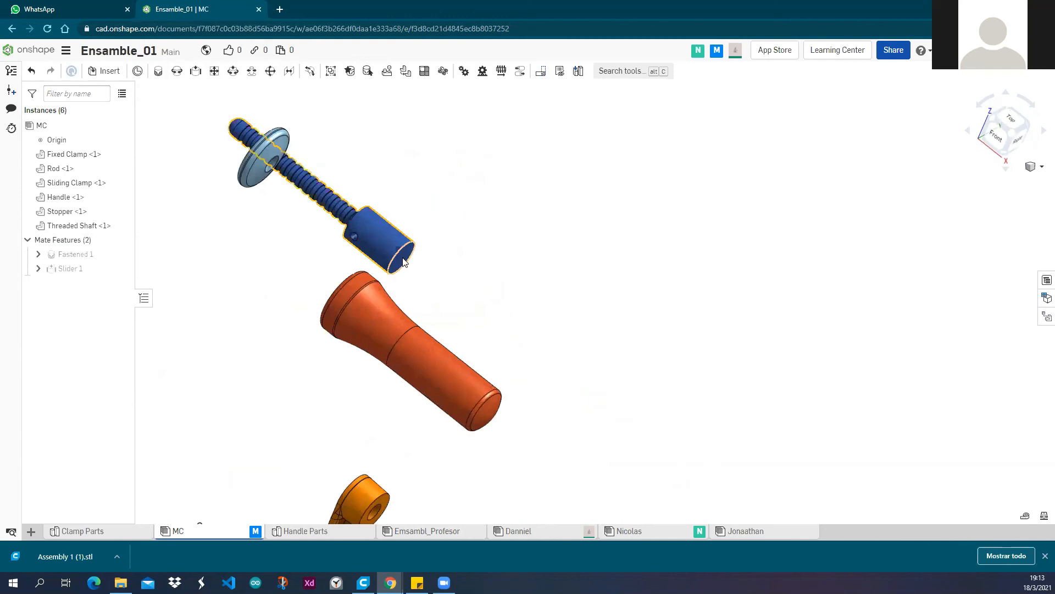
{"action": "right_click_drag", "start_coordinate": [268, 295], "coordinate": [318, 346]}
{"action": "scroll", "coordinate": [394, 337], "scroll_direction": "up", "scroll_amount": 5}
{"action": "scroll", "coordinate": [398, 329], "scroll_direction": "down", "scroll_amount": 5}
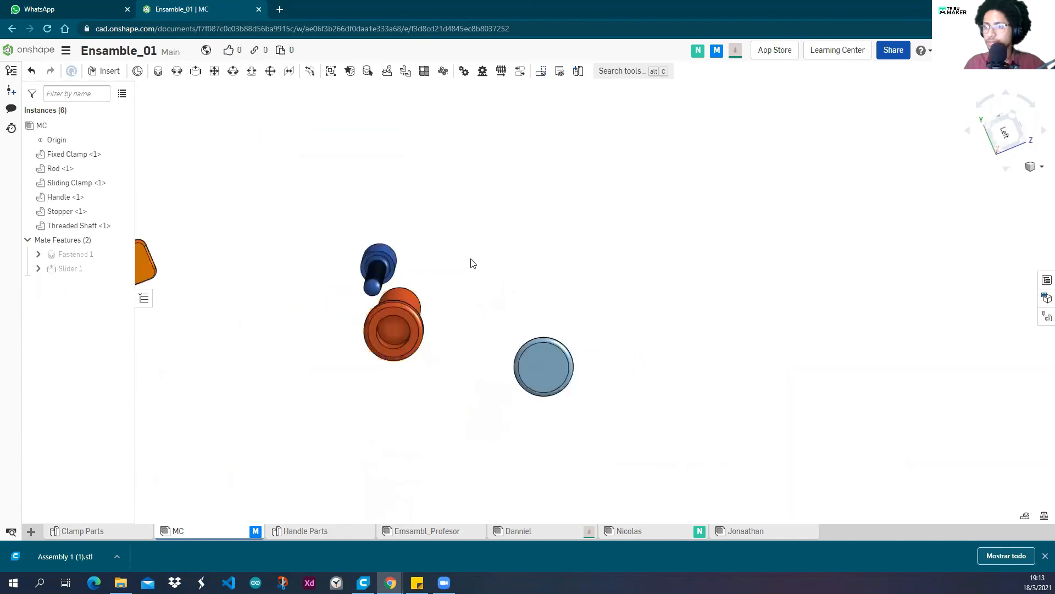
Move the stopper away from the handle to an empty area beyond the threaded shaft.
{"action": "right_click_drag", "start_coordinate": [471, 264], "coordinate": [431, 242]}
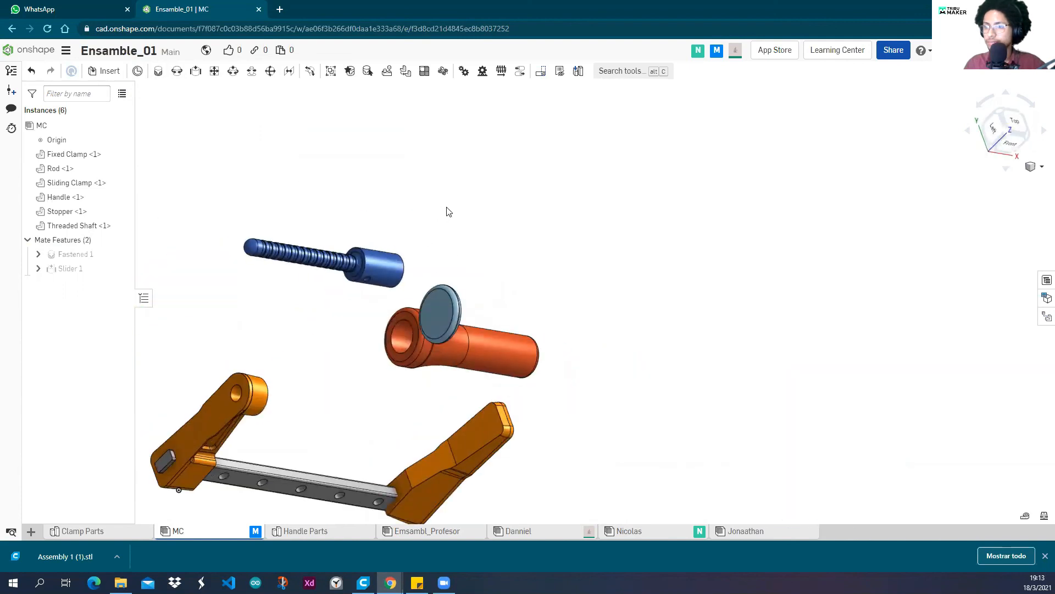
{"action": "middle_click_drag", "start_coordinate": [449, 212], "coordinate": [460, 198]}
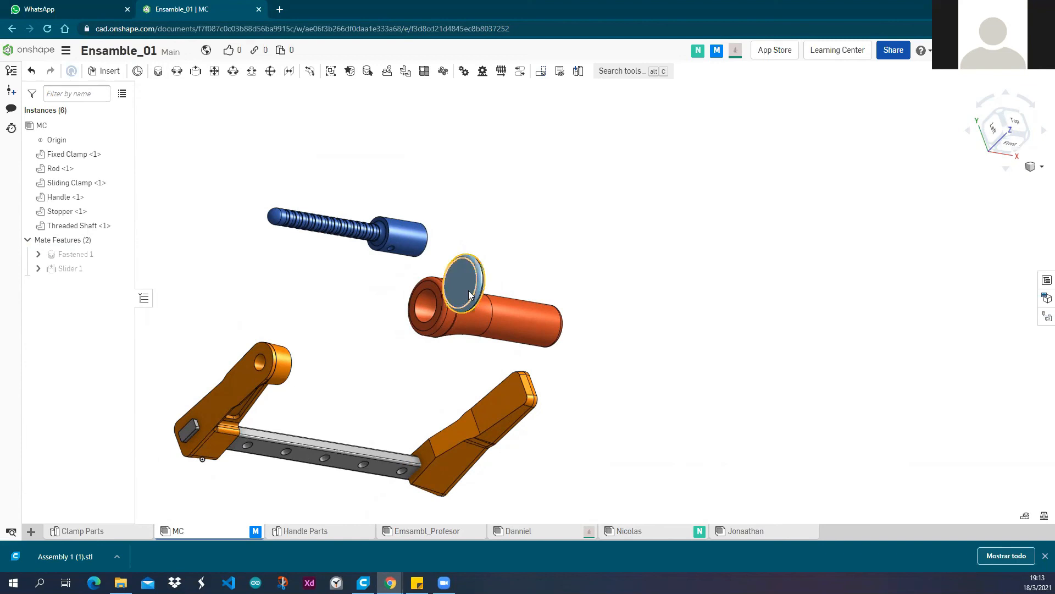
{"action": "left_click_drag", "start_coordinate": [469, 288], "coordinate": [576, 196]}
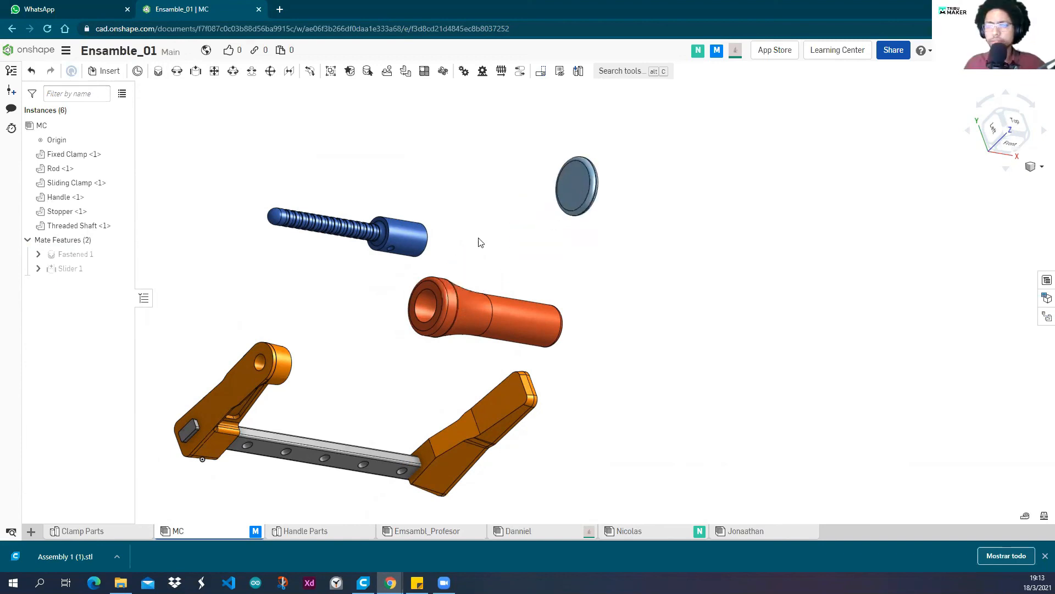
Join the threaded shaft's cylindrical end into the handle's bore with a Fastened mate and inspect the fit.
{"action": "right_click_drag", "start_coordinate": [485, 226], "coordinate": [436, 207]}
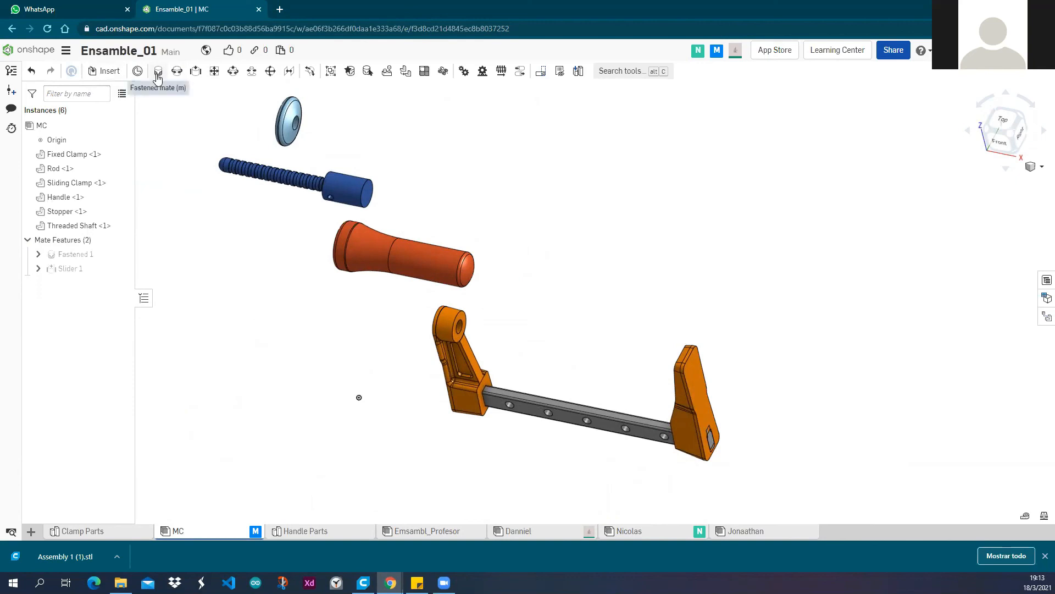
{"action": "right_click_drag", "start_coordinate": [248, 251], "coordinate": [298, 252]}
{"action": "scroll", "coordinate": [440, 183], "scroll_direction": "up", "scroll_amount": 5}
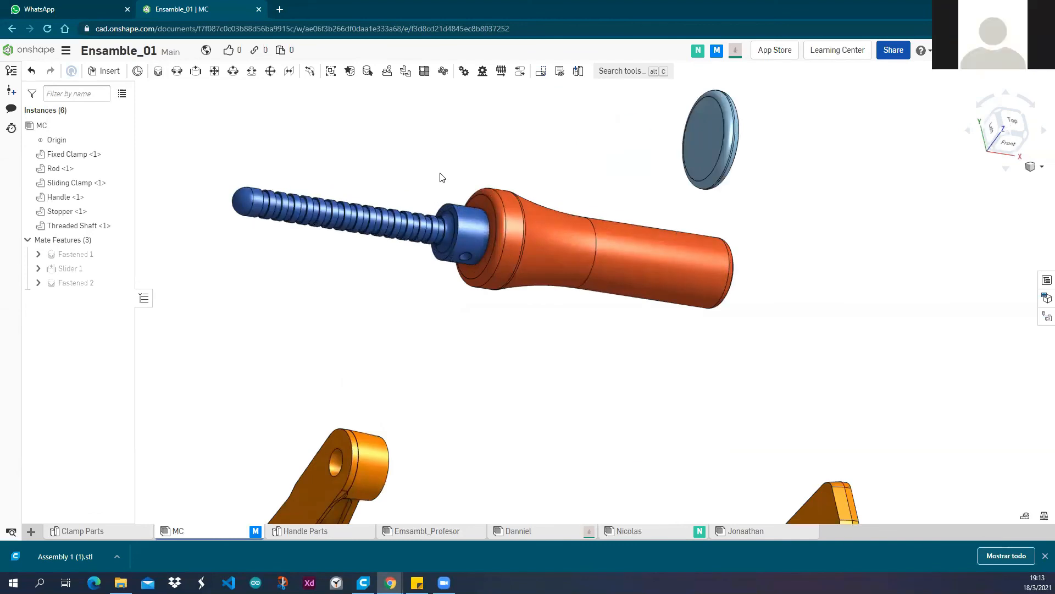
{"action": "scroll", "coordinate": [443, 178], "scroll_direction": "down", "scroll_amount": 5}
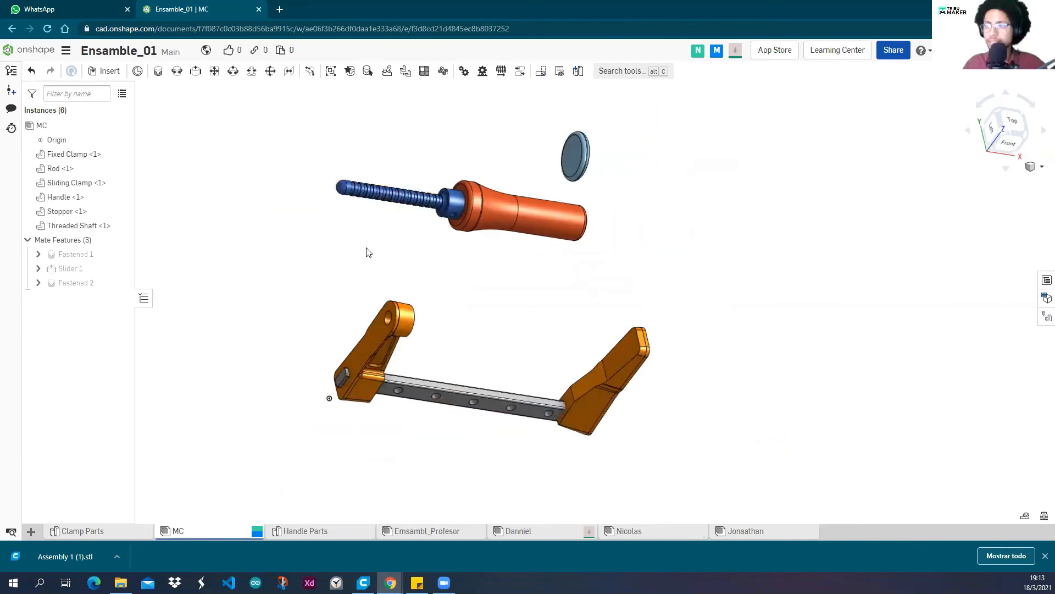
{"action": "scroll", "coordinate": [470, 176], "scroll_direction": "up", "scroll_amount": 4}
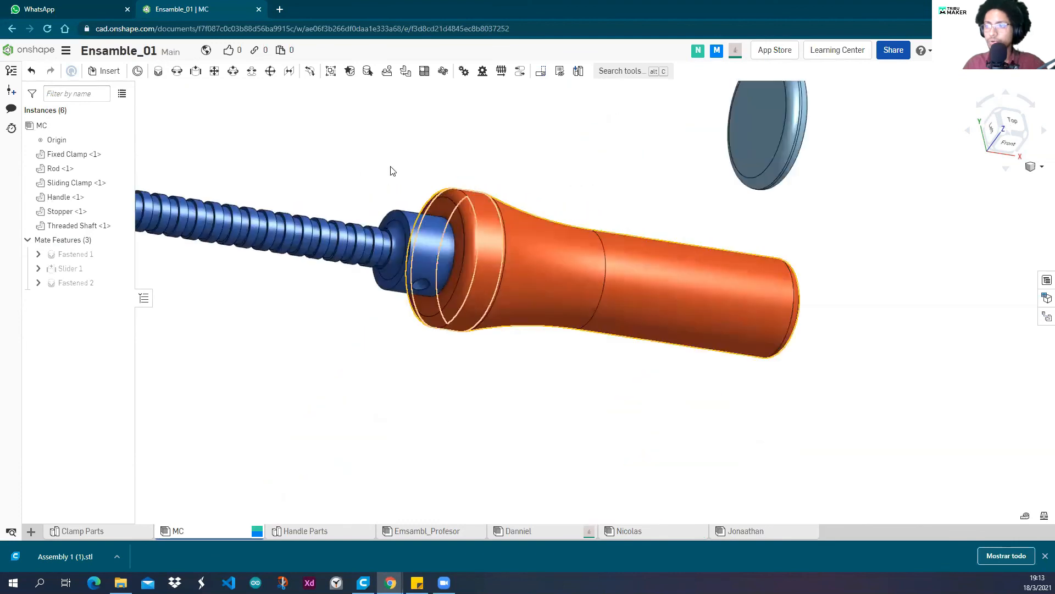
{"action": "scroll", "coordinate": [500, 190], "scroll_direction": "down", "scroll_amount": 3}
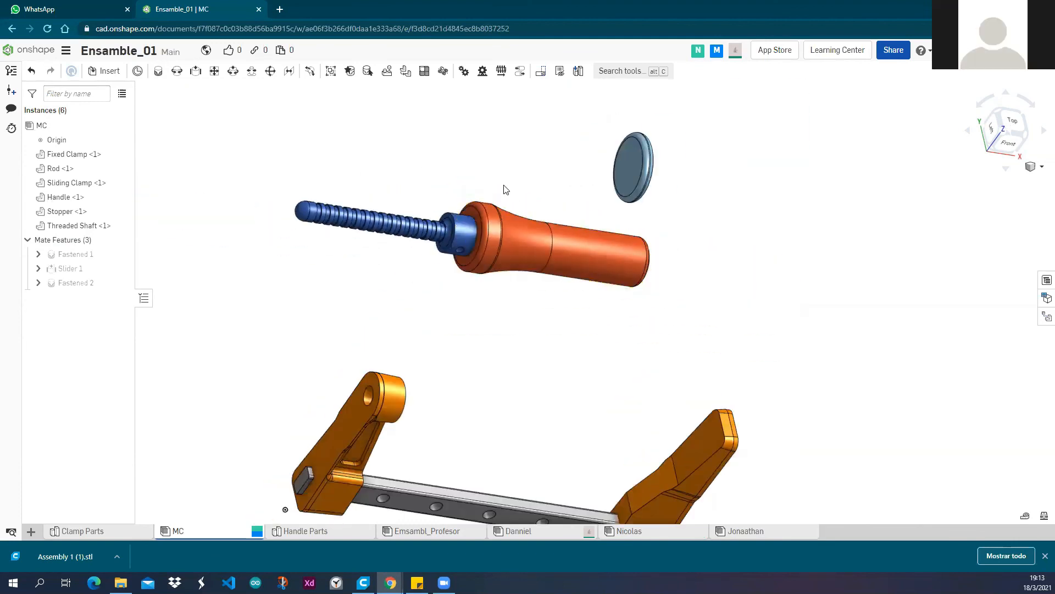
{"action": "scroll", "coordinate": [502, 190], "scroll_direction": "down", "scroll_amount": 3}
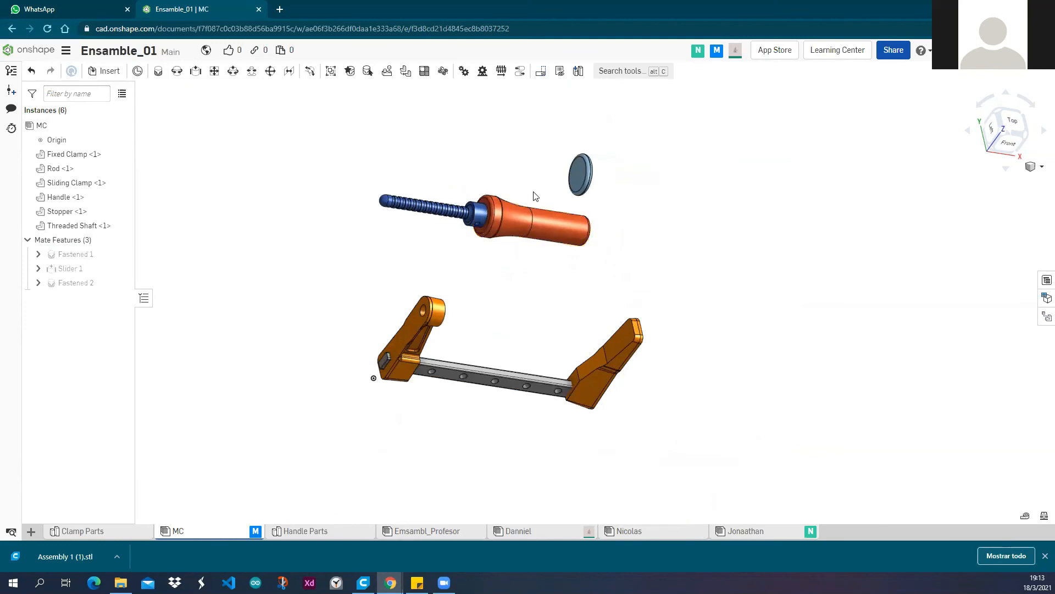
{"action": "right_click_drag", "start_coordinate": [534, 197], "coordinate": [411, 175]}
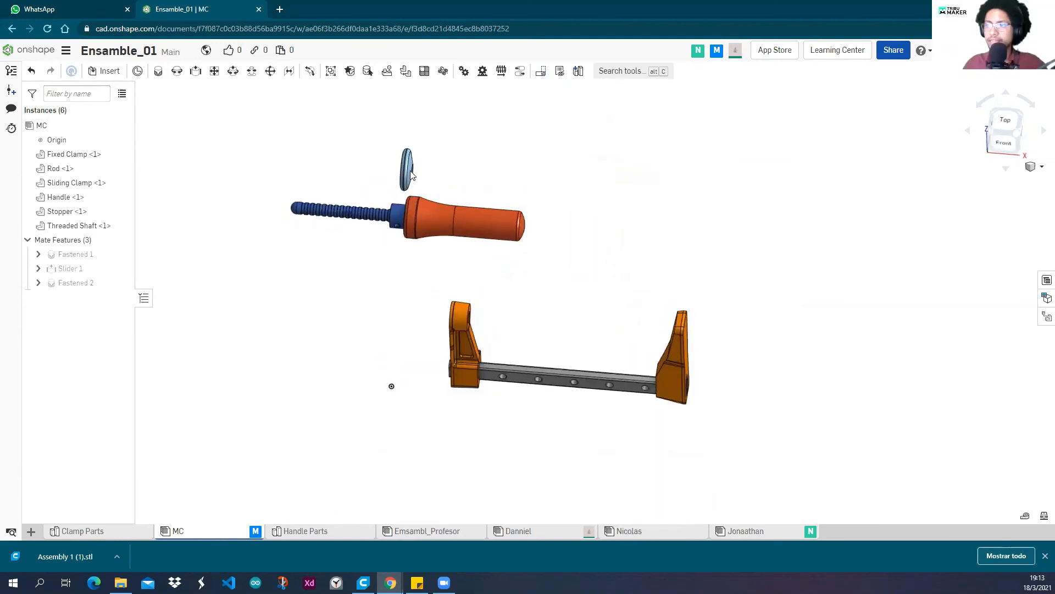
{"action": "scroll", "coordinate": [291, 212], "scroll_direction": "up", "scroll_amount": 4}
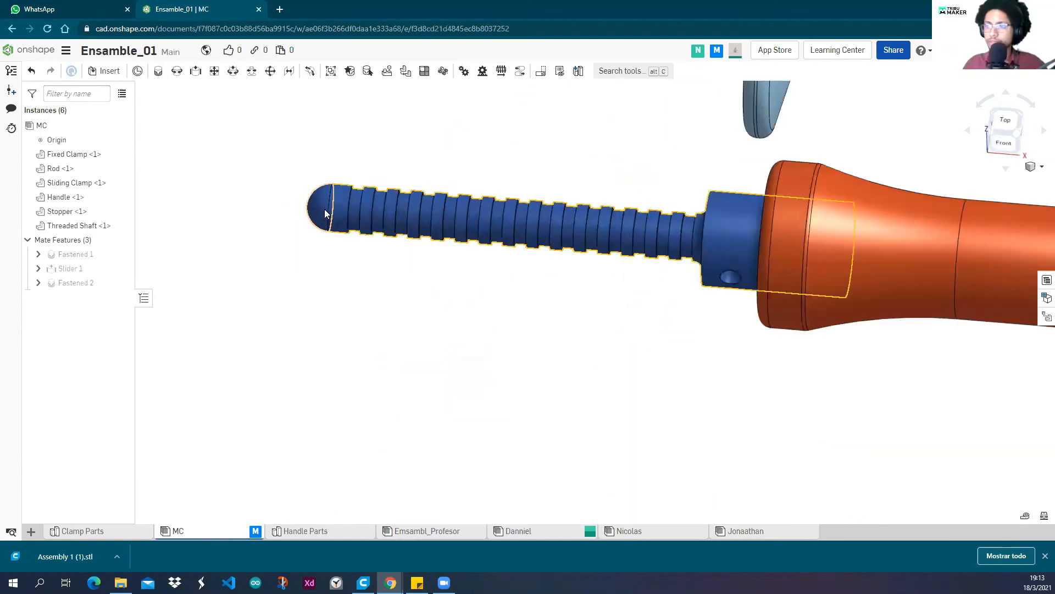
{"action": "scroll", "coordinate": [367, 274], "scroll_direction": "down", "scroll_amount": 4}
{"action": "middle_click_drag", "start_coordinate": [412, 286], "coordinate": [470, 295]}
{"action": "right_click_drag", "start_coordinate": [657, 203], "coordinate": [365, 108]}
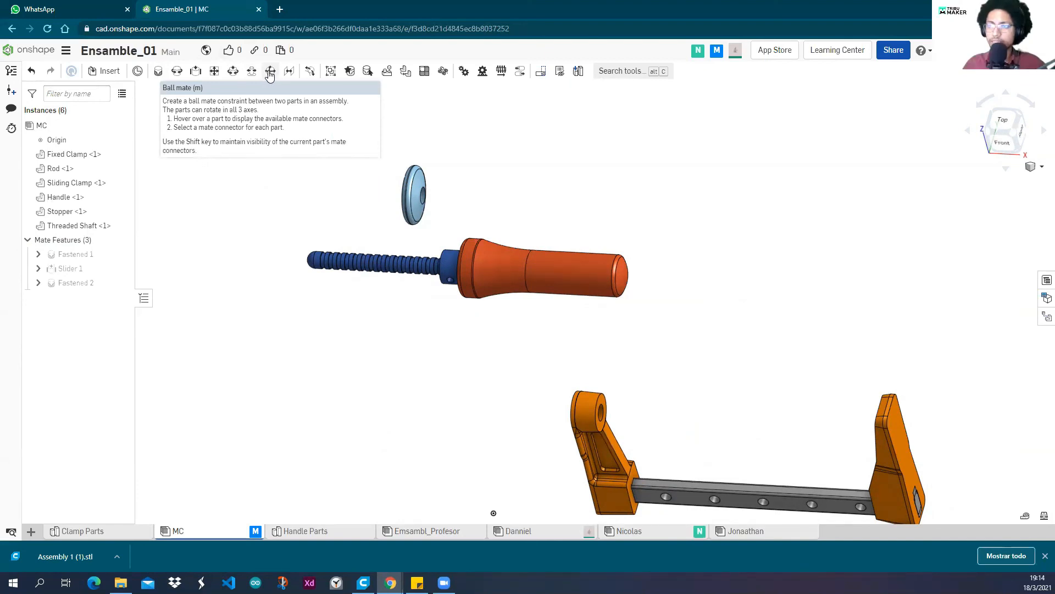
{"action": "left_click", "coordinate": [270, 73]}
{"action": "scroll", "coordinate": [417, 186], "scroll_direction": "up", "scroll_amount": 3}
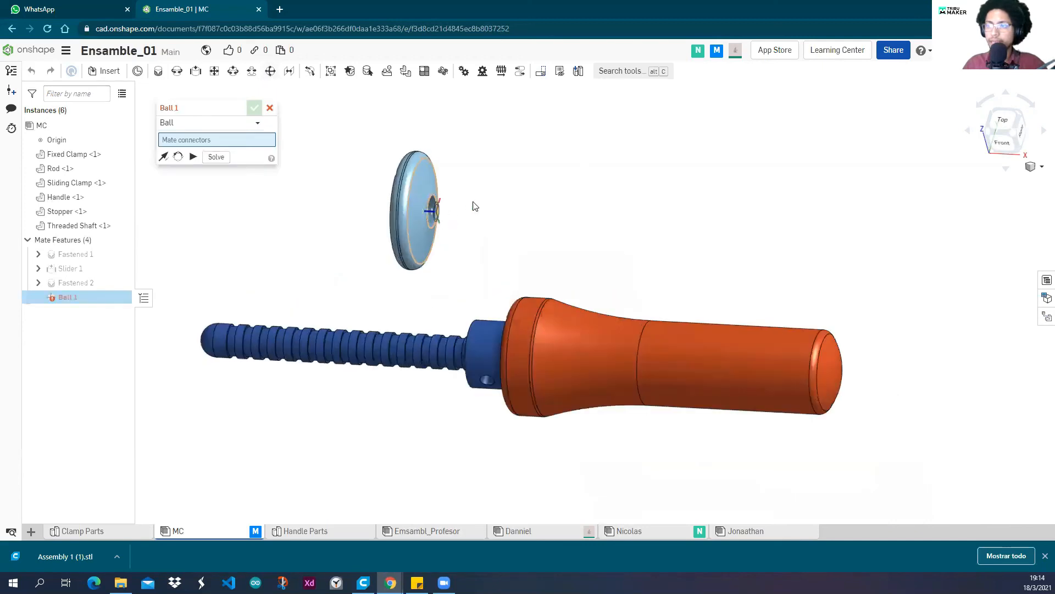
{"action": "right_click_drag", "start_coordinate": [435, 223], "coordinate": [454, 243]}
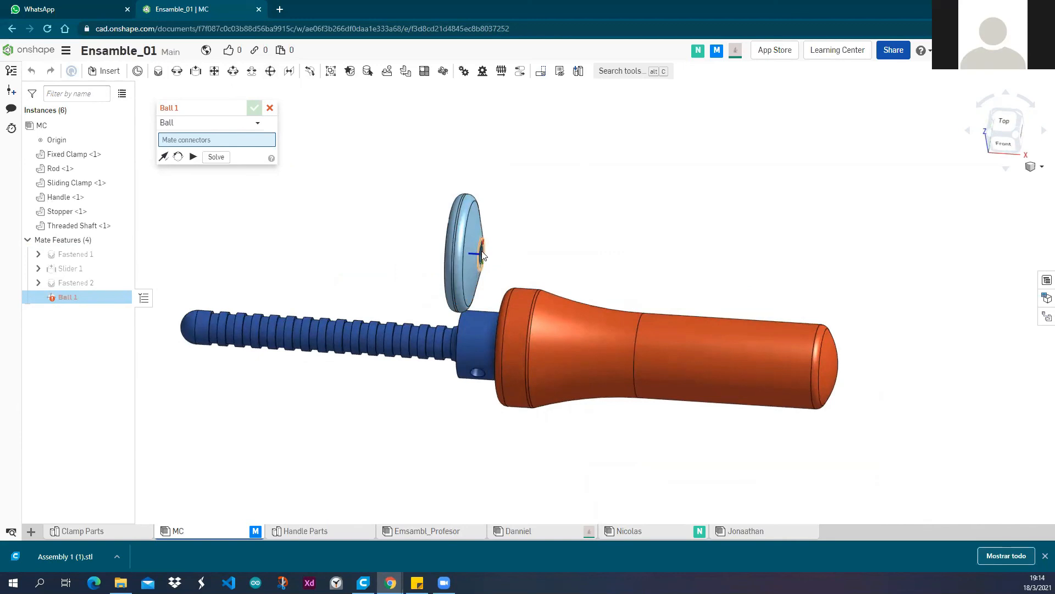
{"action": "left_click", "coordinate": [482, 257]}
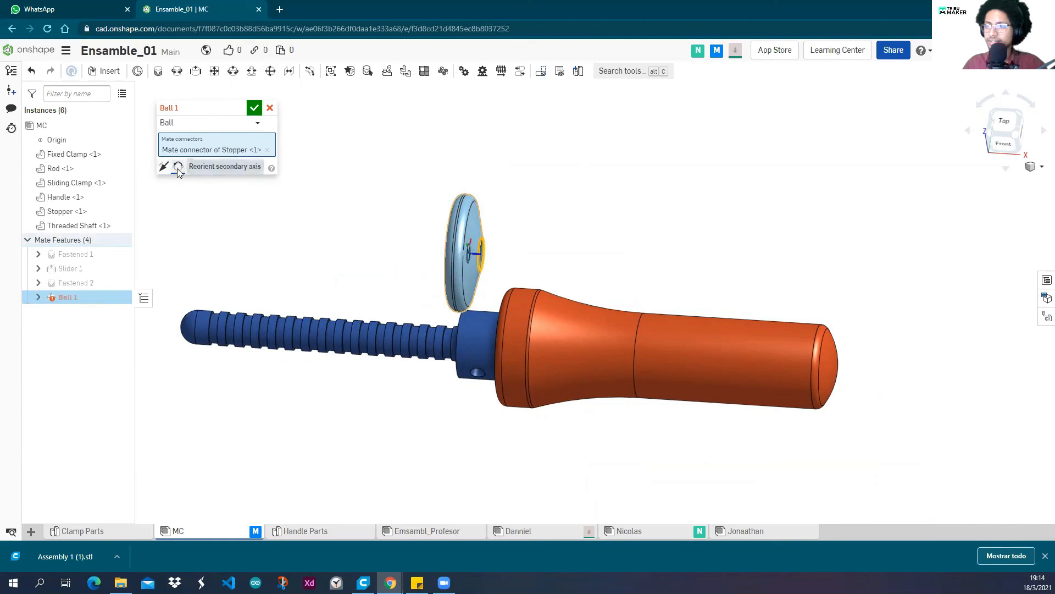
{"action": "left_click", "coordinate": [270, 108]}
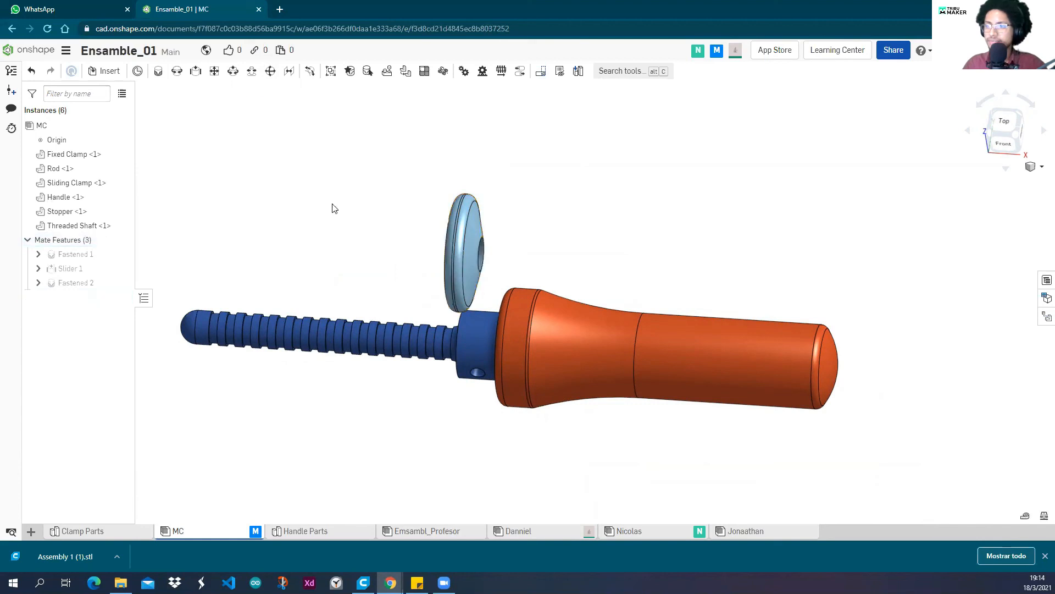
{"action": "scroll", "coordinate": [377, 201], "scroll_direction": "down", "scroll_amount": 3}
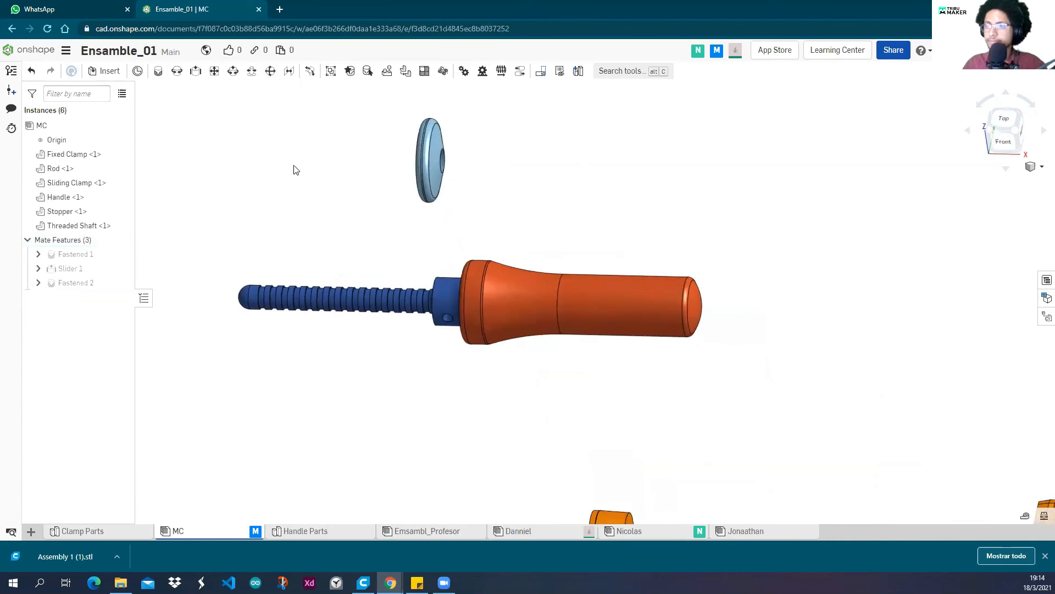
Delete the Cylindrical 1 mate that joins the stopper to the threaded shaft.
{"action": "scroll", "coordinate": [299, 185], "scroll_direction": "down", "scroll_amount": 2}
{"action": "scroll", "coordinate": [301, 187], "scroll_direction": "down", "scroll_amount": 3}
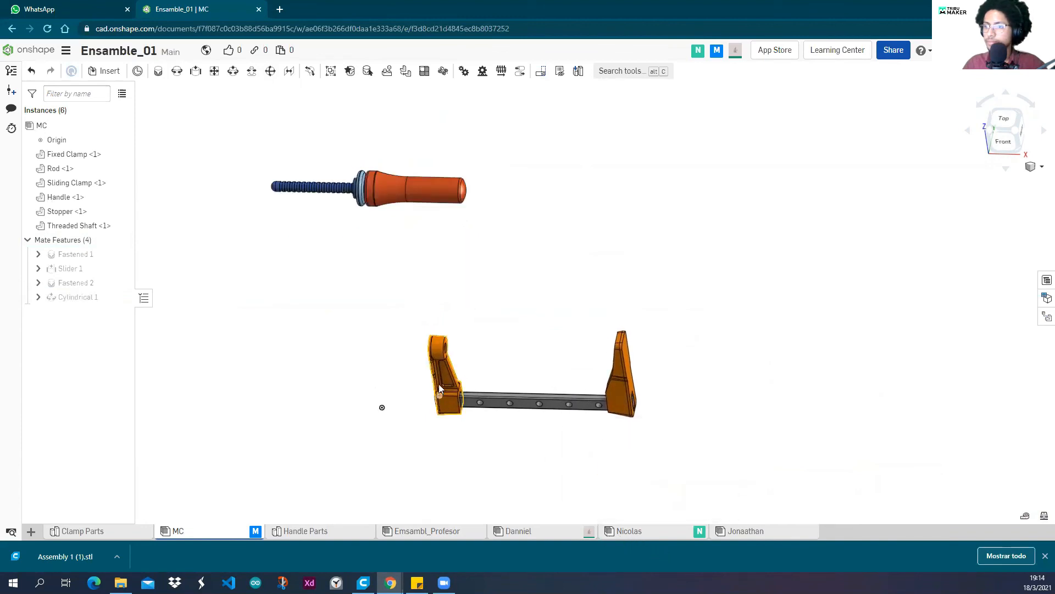
{"action": "scroll", "coordinate": [434, 198], "scroll_direction": "up", "scroll_amount": 5}
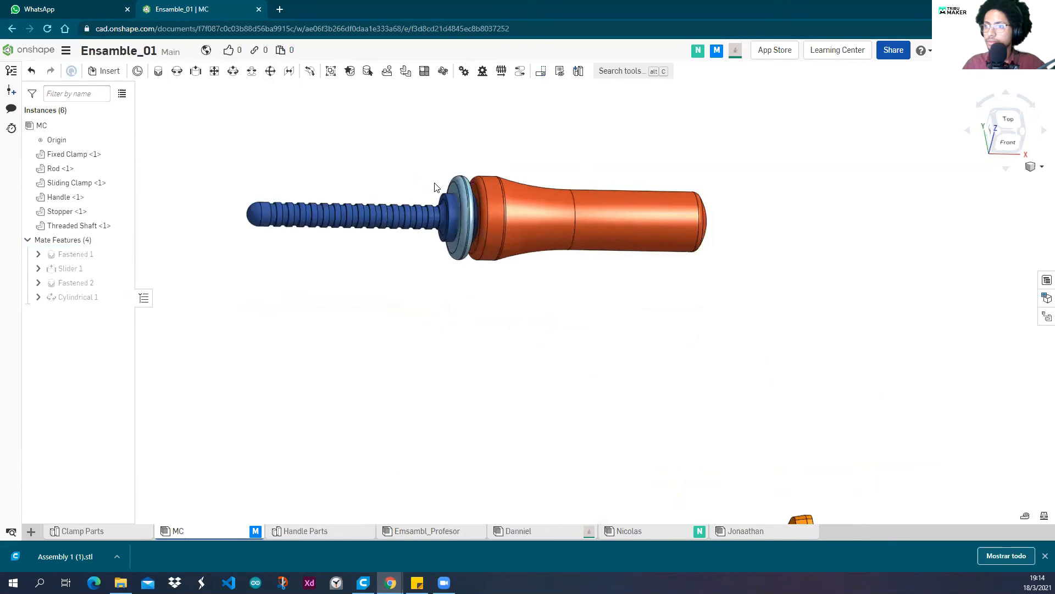
{"action": "scroll", "coordinate": [414, 187], "scroll_direction": "up", "scroll_amount": 5}
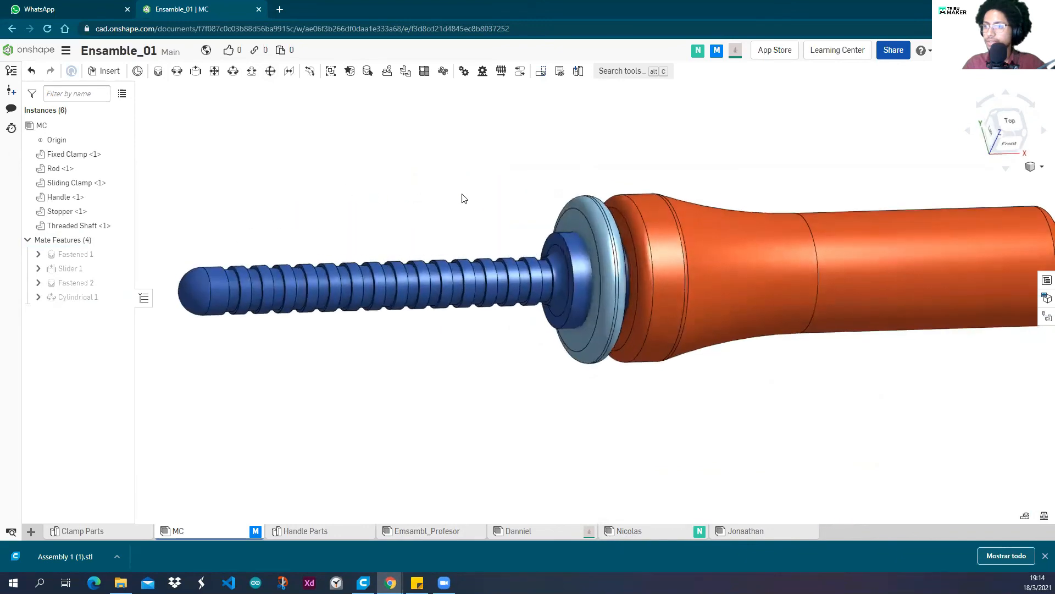
{"action": "scroll", "coordinate": [472, 216], "scroll_direction": "down", "scroll_amount": 10}
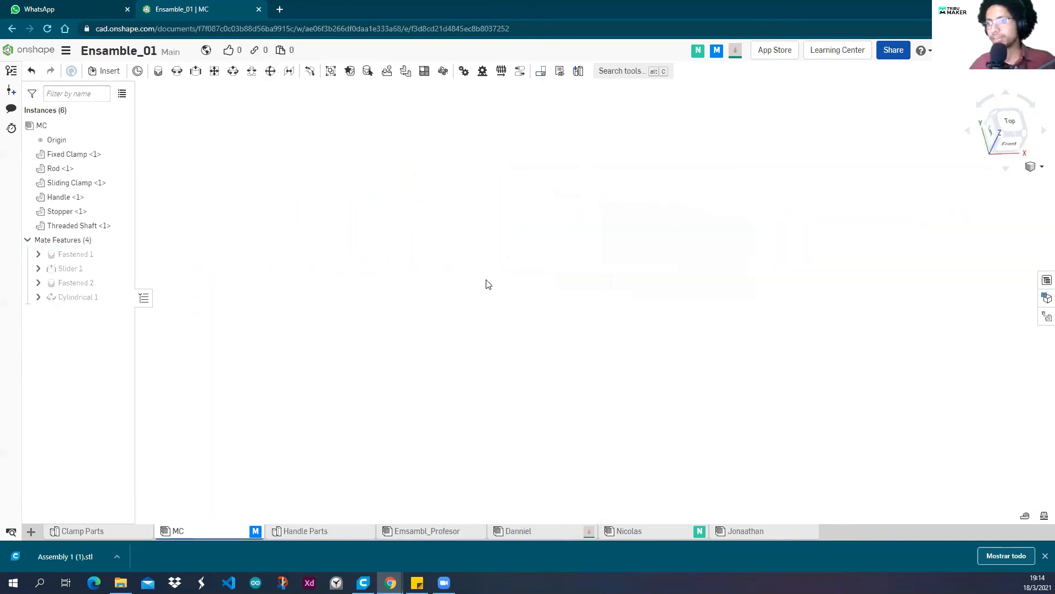
{"action": "scroll", "coordinate": [455, 370], "scroll_direction": "up", "scroll_amount": 8}
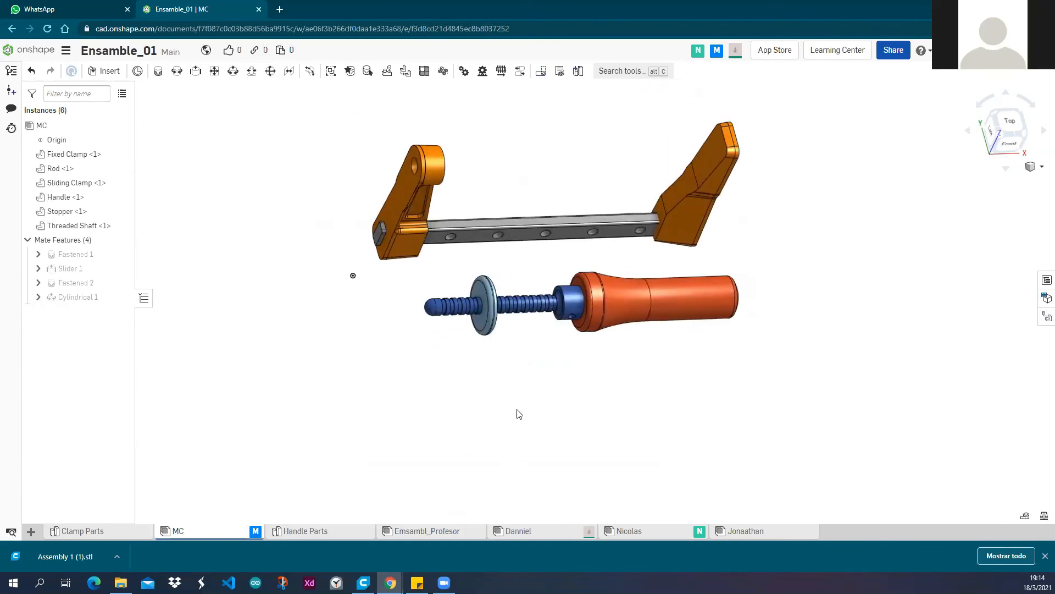
{"action": "scroll", "coordinate": [493, 292], "scroll_direction": "up", "scroll_amount": 2}
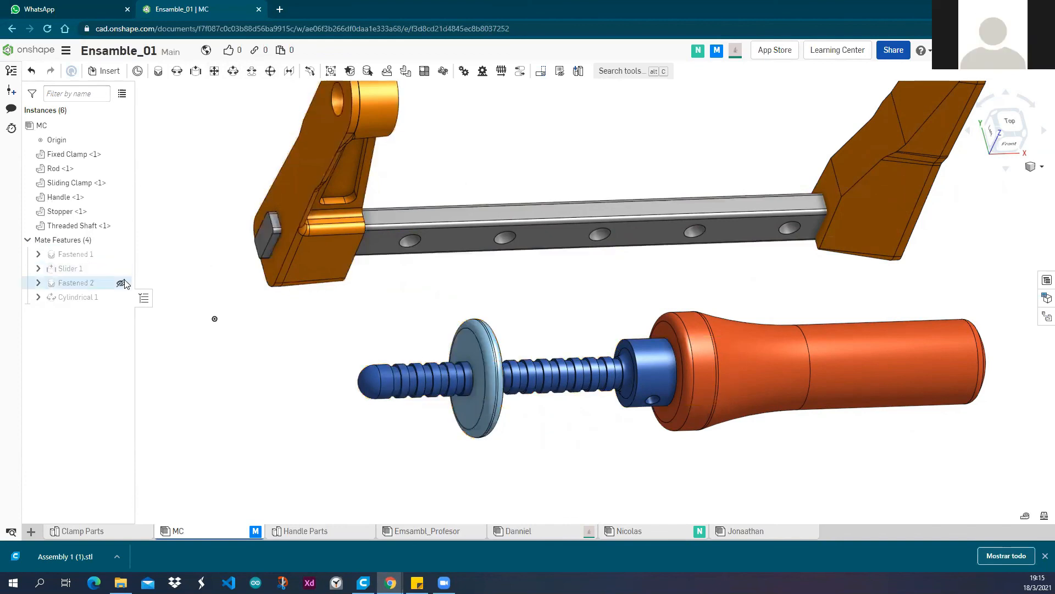
{"action": "right_click", "coordinate": [110, 297]}
{"action": "key", "text": "Delete"}
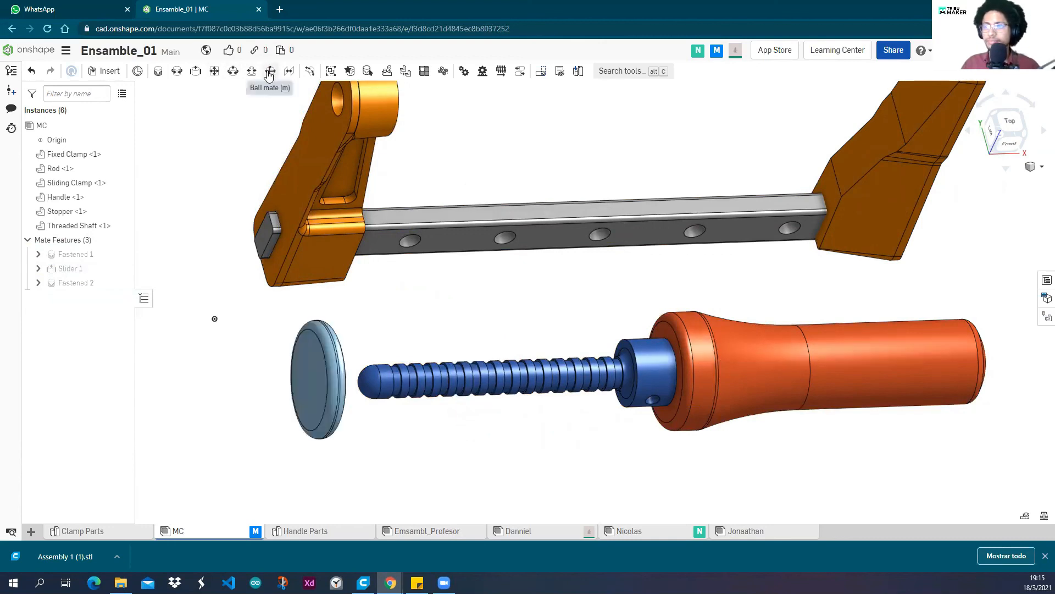
Examine the stopper's socket and the threaded shaft's rounded tip, and move the stopper around to test how it swivels.
{"action": "right_click_drag", "start_coordinate": [398, 316], "coordinate": [250, 333]}
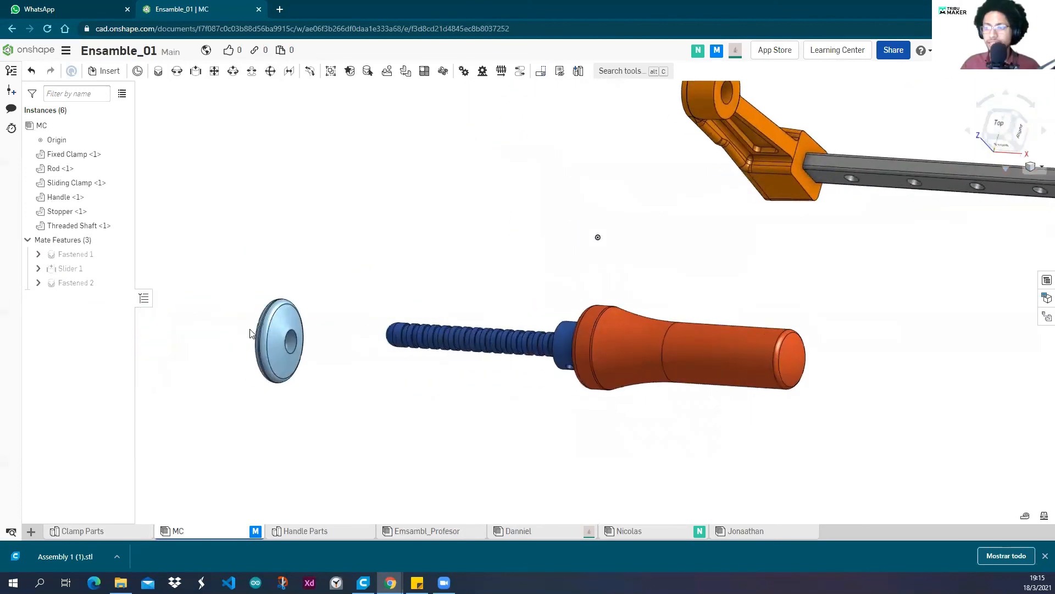
{"action": "scroll", "coordinate": [251, 333], "scroll_direction": "up", "scroll_amount": 5}
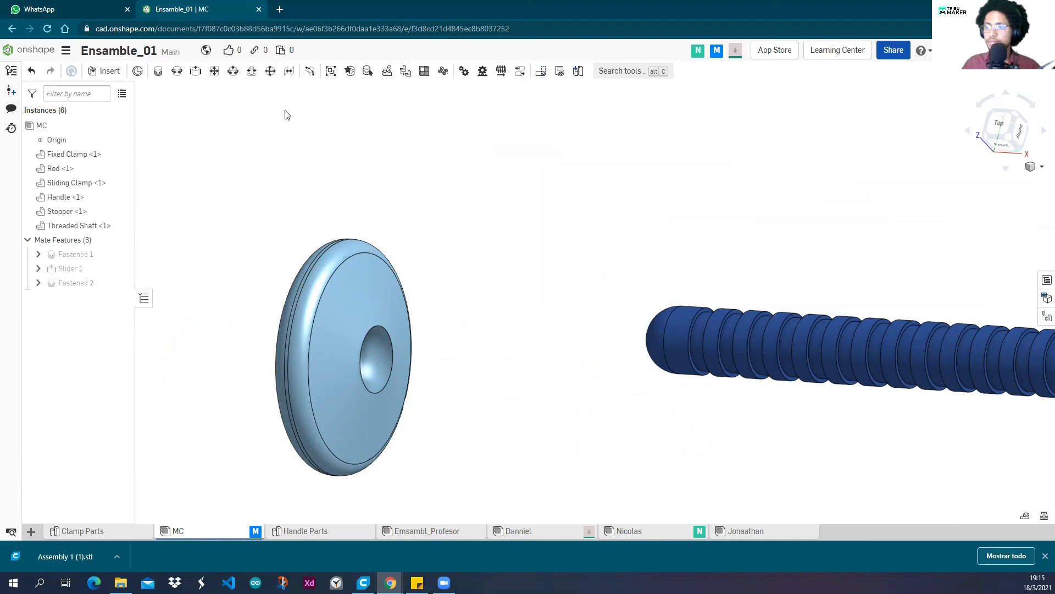
{"action": "scroll", "coordinate": [340, 199], "scroll_direction": "down", "scroll_amount": 5}
{"action": "right_click_drag", "start_coordinate": [366, 209], "coordinate": [452, 276]}
{"action": "scroll", "coordinate": [431, 253], "scroll_direction": "up", "scroll_amount": 5}
{"action": "left_click_drag", "start_coordinate": [443, 387], "coordinate": [403, 279]}
{"action": "left_click_drag", "start_coordinate": [423, 381], "coordinate": [312, 210]}
{"action": "right_click_drag", "start_coordinate": [388, 219], "coordinate": [344, 212]}
{"action": "left_click_drag", "start_coordinate": [291, 244], "coordinate": [384, 243]}
Try flipping the primary axis of the Ball 1 mate between the stopper and the threaded shaft.
{"action": "right_click", "coordinate": [81, 306]}
{"action": "left_click", "coordinate": [98, 322]}
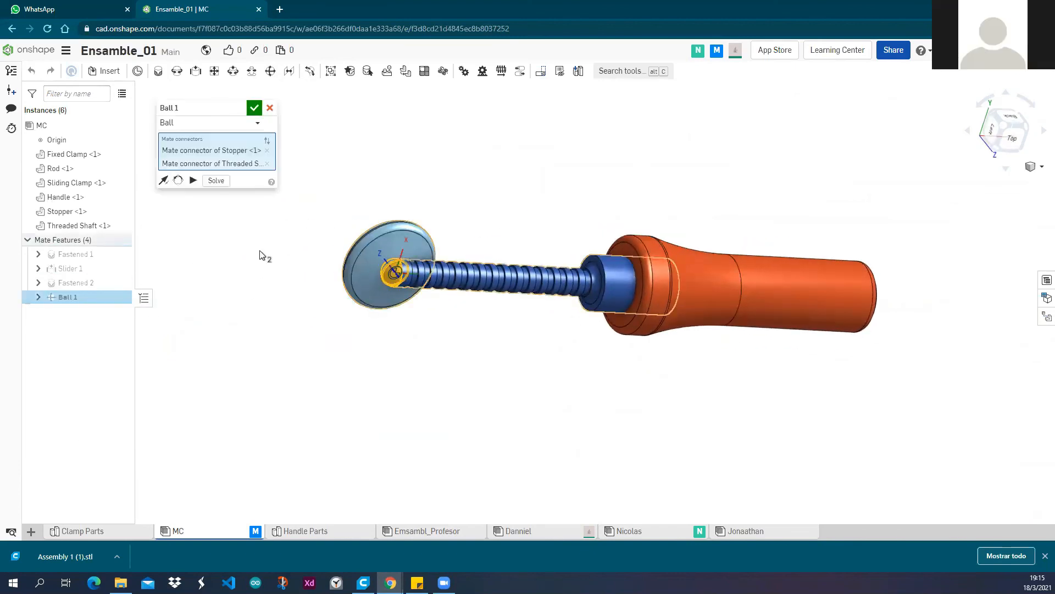
{"action": "left_click", "coordinate": [164, 181]}
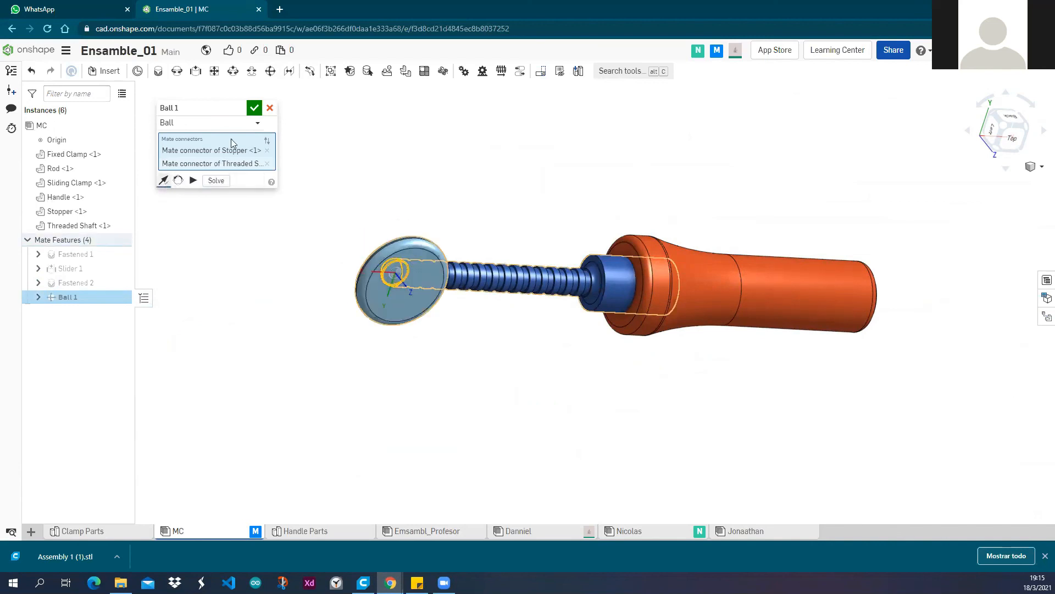
{"action": "left_click", "coordinate": [270, 108]}
Hide the Fixed Clamp and inspect the end of the rod that sits inside it.
{"action": "key", "text": "f"}
{"action": "right_click_drag", "start_coordinate": [492, 387], "coordinate": [478, 274]}
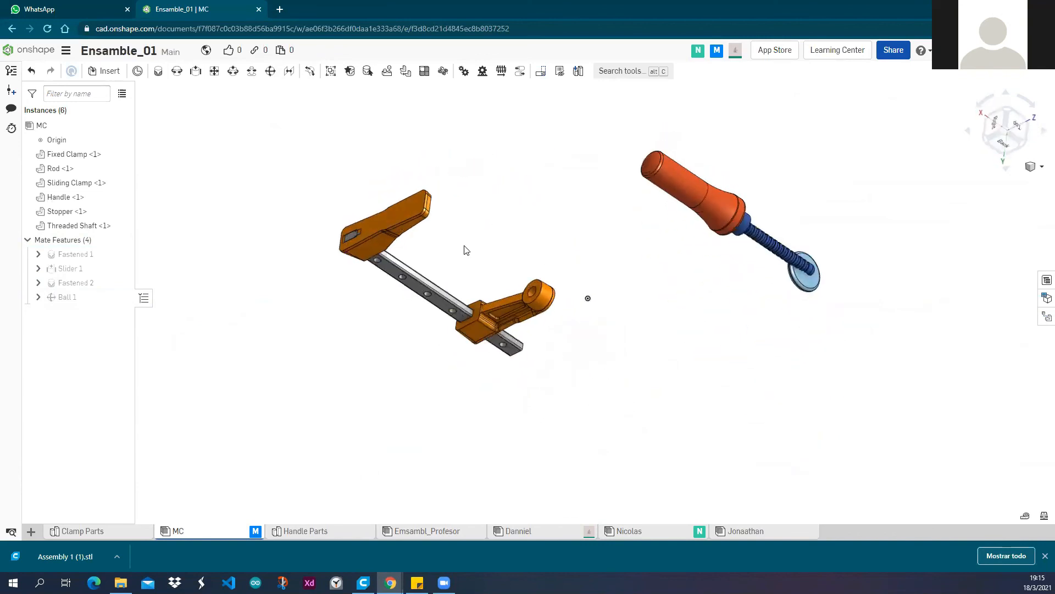
{"action": "scroll", "coordinate": [455, 243], "scroll_direction": "up", "scroll_amount": 4}
{"action": "scroll", "coordinate": [449, 244], "scroll_direction": "down", "scroll_amount": 2}
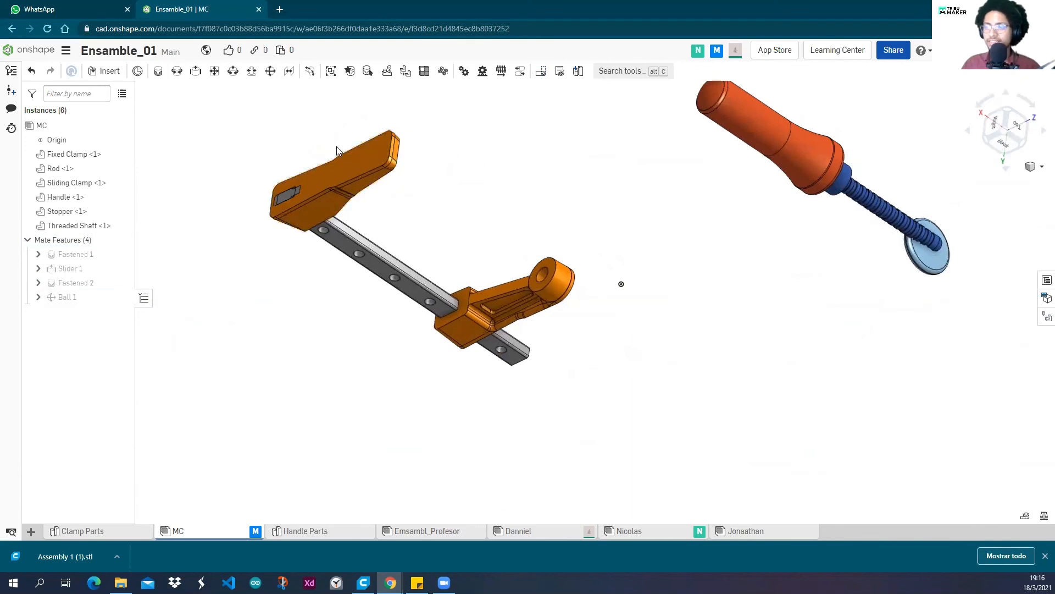
{"action": "right_click_drag", "start_coordinate": [416, 200], "coordinate": [549, 299]}
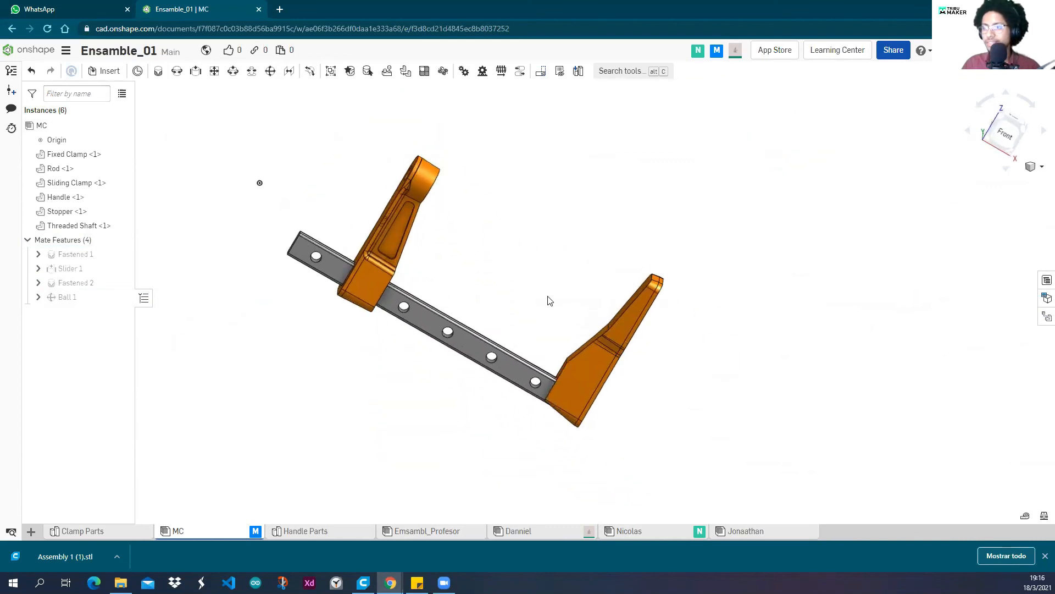
{"action": "left_click", "coordinate": [588, 362]}
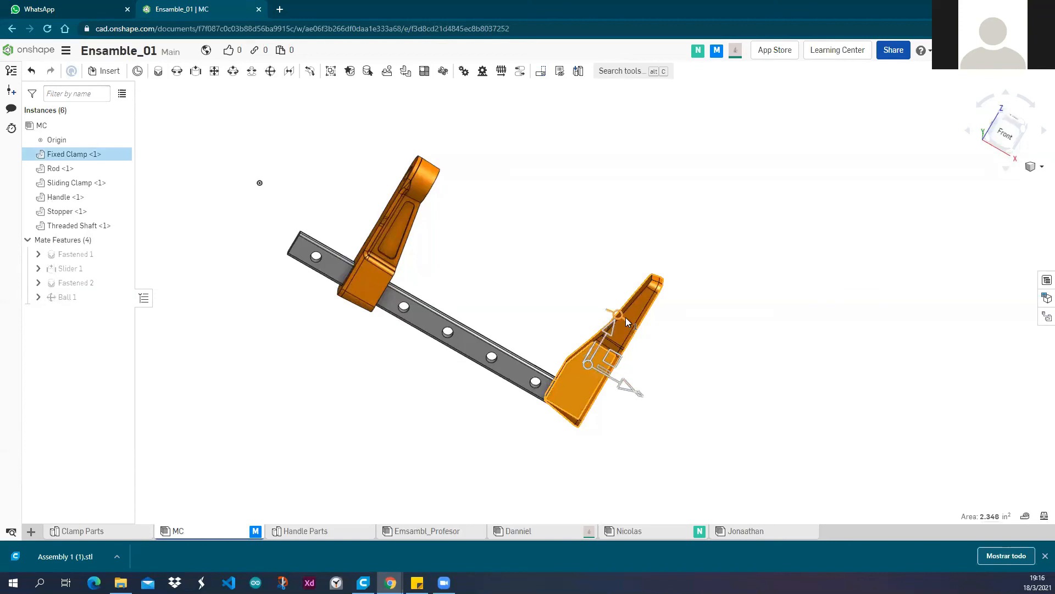
{"action": "right_click", "coordinate": [629, 315]}
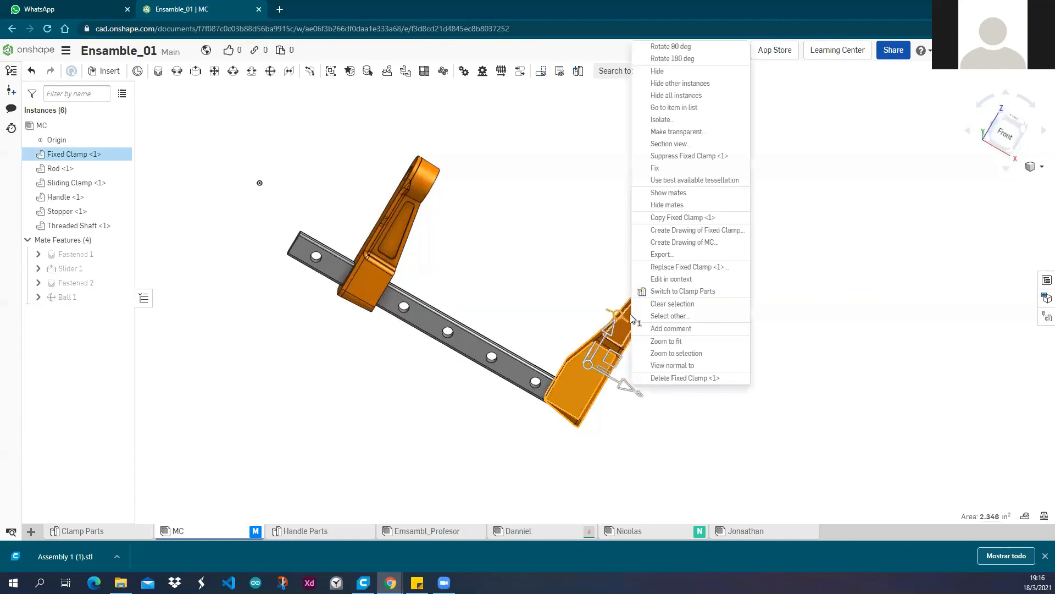
{"action": "left_click", "coordinate": [678, 73]}
{"action": "scroll", "coordinate": [552, 296], "scroll_direction": "up", "scroll_amount": 5}
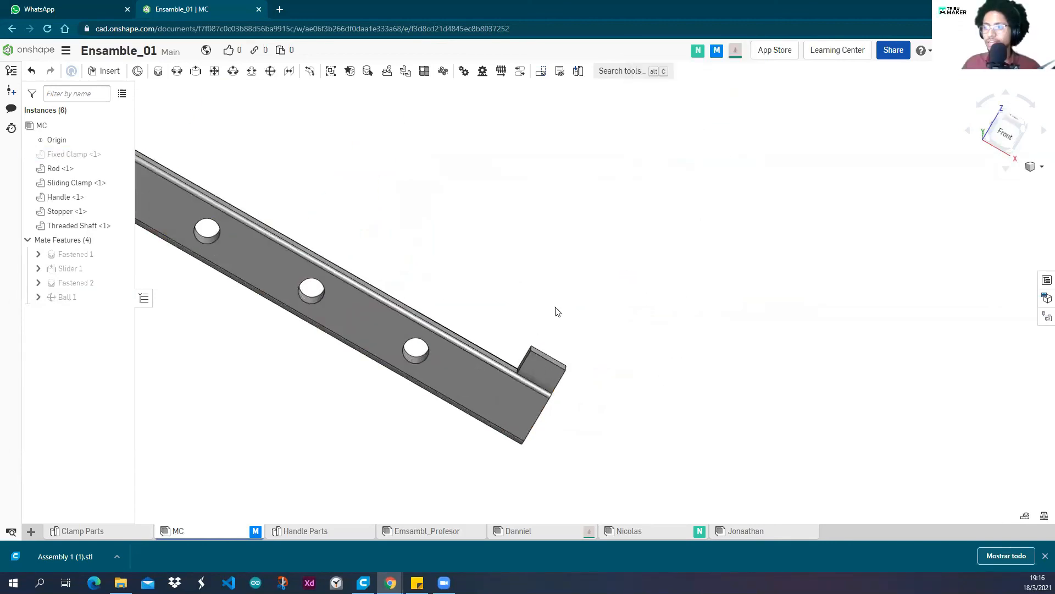
{"action": "scroll", "coordinate": [557, 311], "scroll_direction": "down", "scroll_amount": 5}
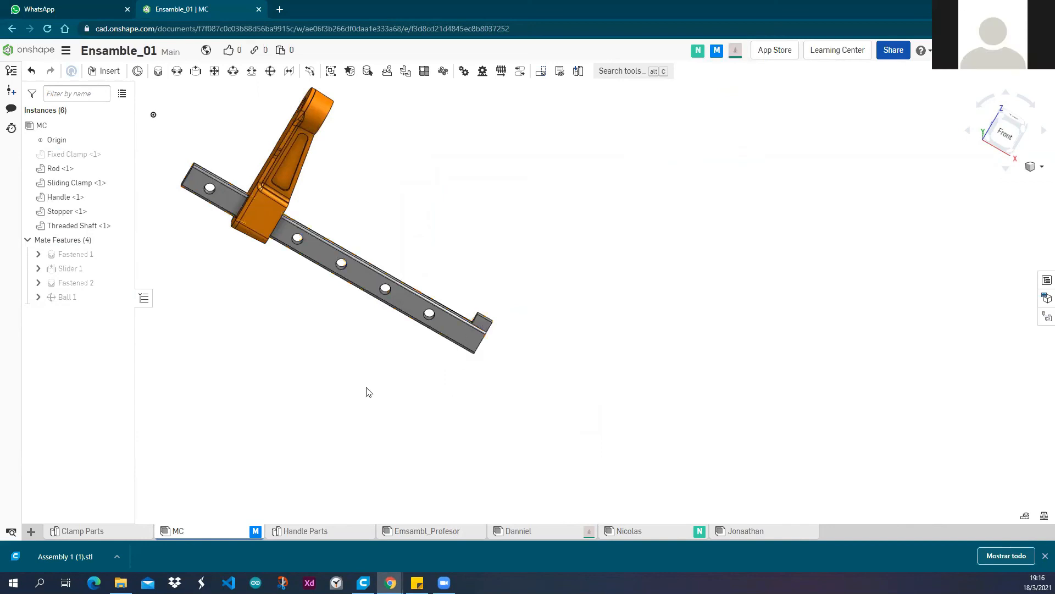
Open the two student assemblies that follow Emsambl_Profesor and examine their clamps from different angles.
{"action": "left_click", "coordinate": [576, 536]}
{"action": "right_click_drag", "start_coordinate": [482, 294], "coordinate": [379, 220]}
{"action": "left_click_drag", "start_coordinate": [378, 215], "coordinate": [423, 223]}
{"action": "left_click", "coordinate": [630, 531]}
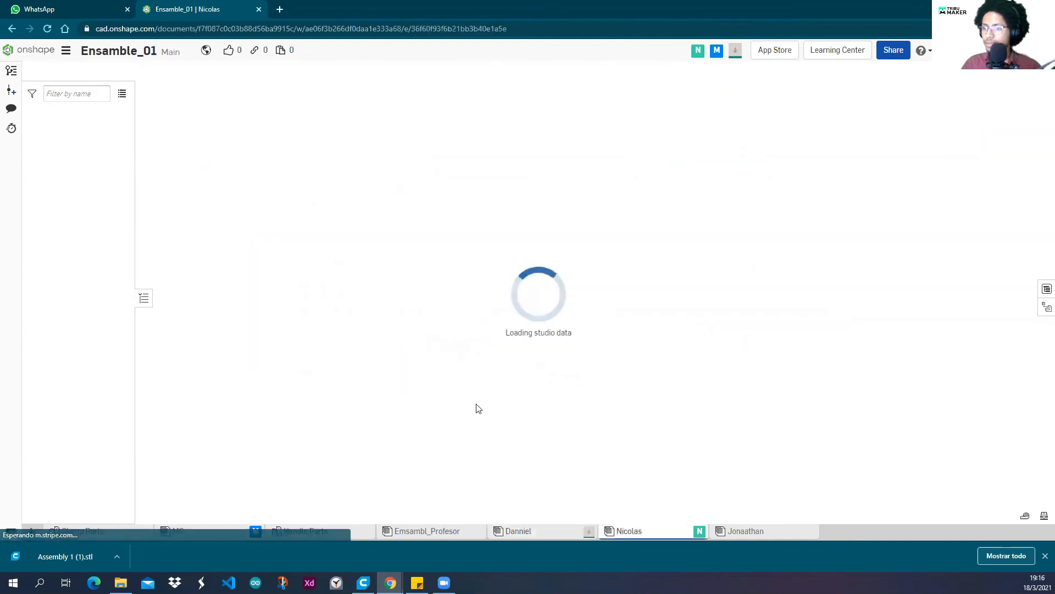
{"action": "mouse_move", "coordinate": [585, 363]}
{"action": "right_mouse_down"}
{"action": "mouse_move", "coordinate": [608, 367]}
{"action": "mouse_move", "coordinate": [593, 370]}
{"action": "right_mouse_up"}
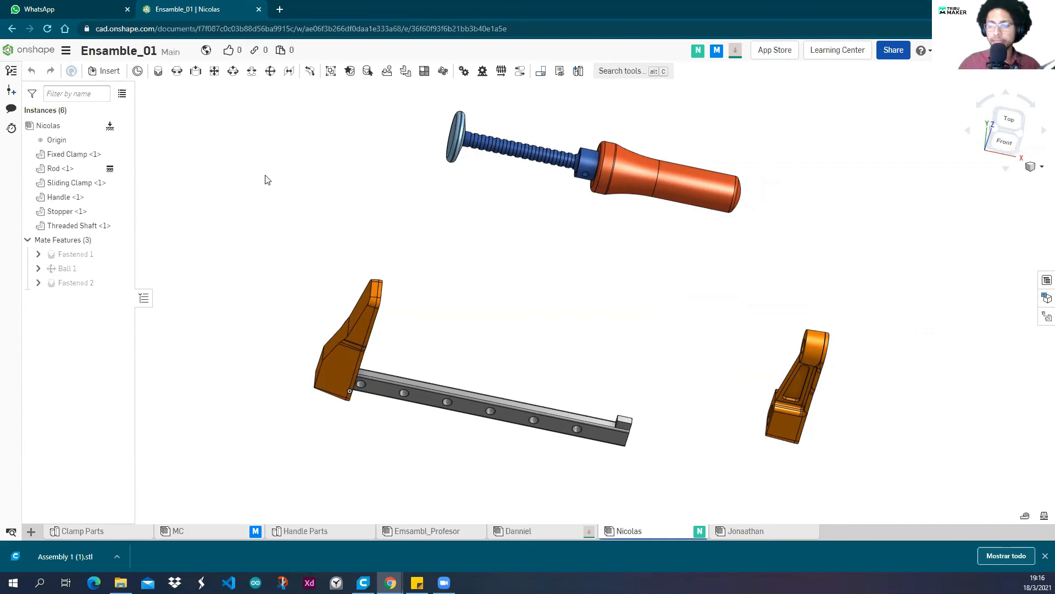
Open the Ensamble_02 document from the Semana 04 folder and view the press model at an angle.
{"action": "left_click", "coordinate": [36, 55]}
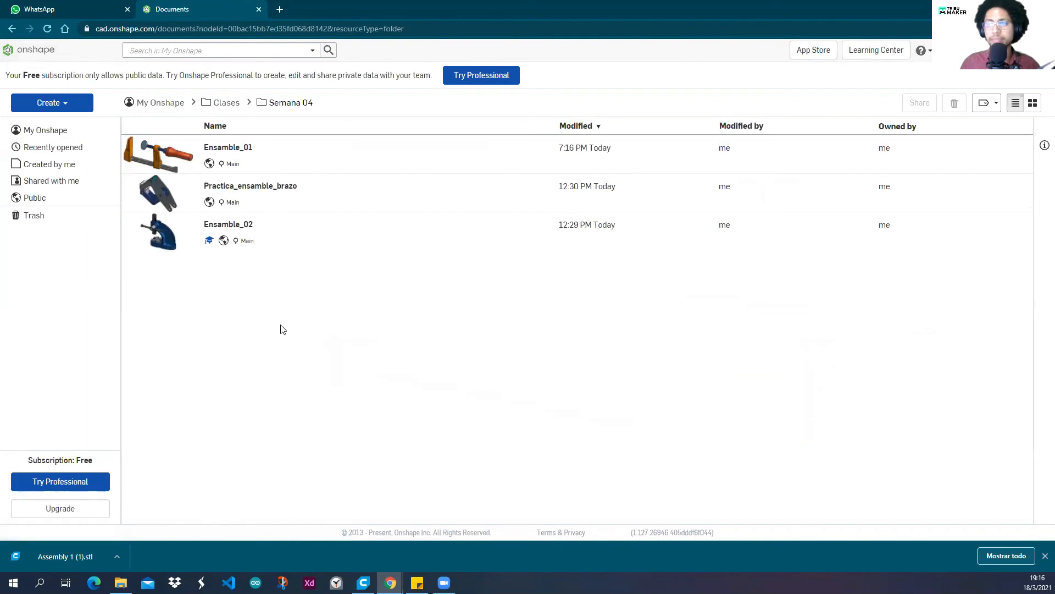
{"action": "left_click", "coordinate": [236, 224]}
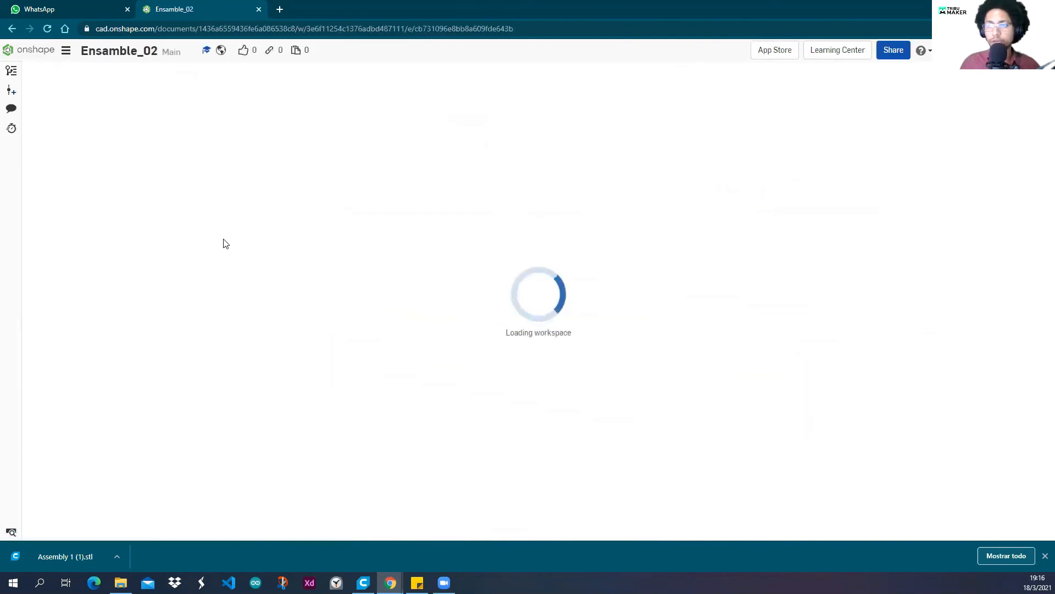
{"action": "right_click_drag", "start_coordinate": [393, 272], "coordinate": [194, 310]}
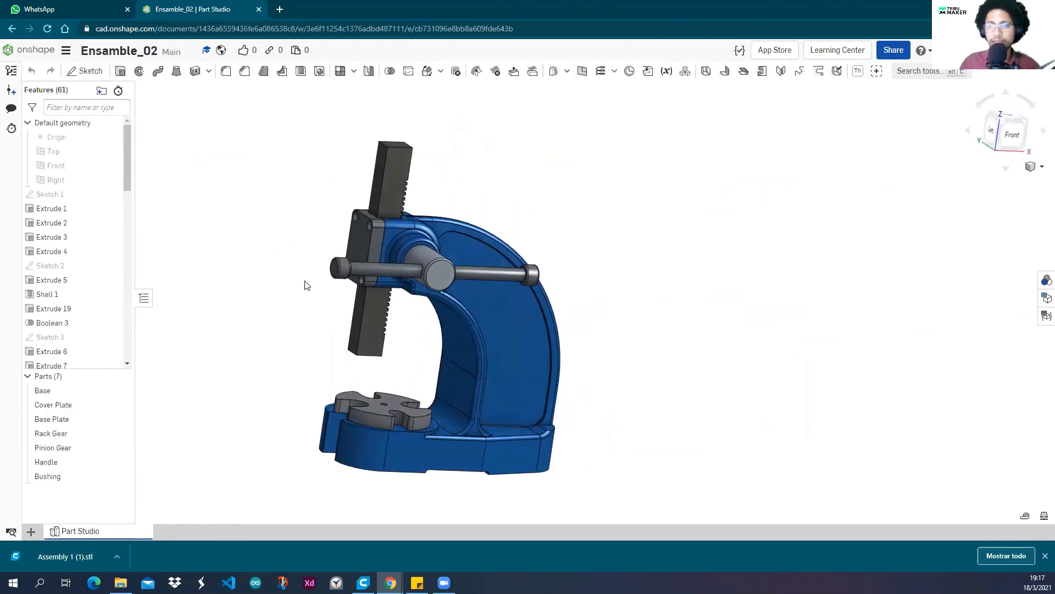
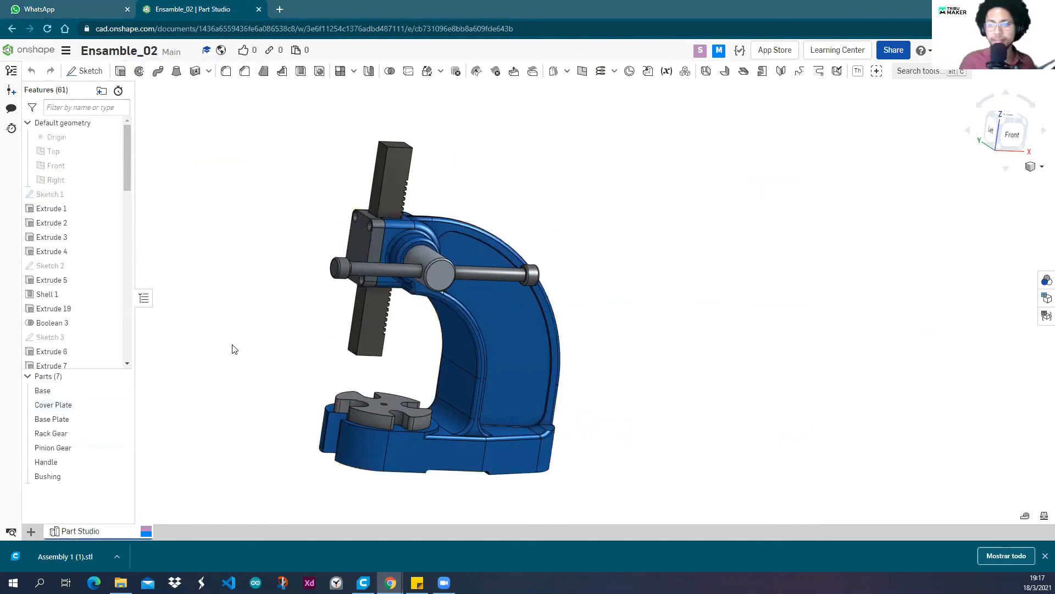
Create a new assembly in Ensamble_02 and rename it Ensamble_Profesor.
{"action": "left_click", "coordinate": [31, 531]}
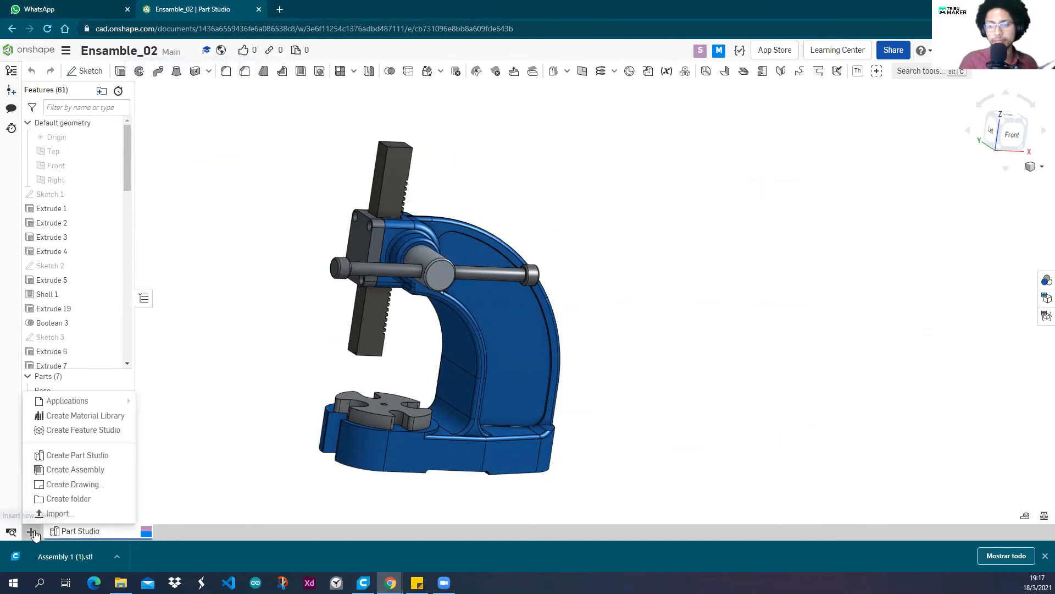
{"action": "left_click", "coordinate": [74, 468]}
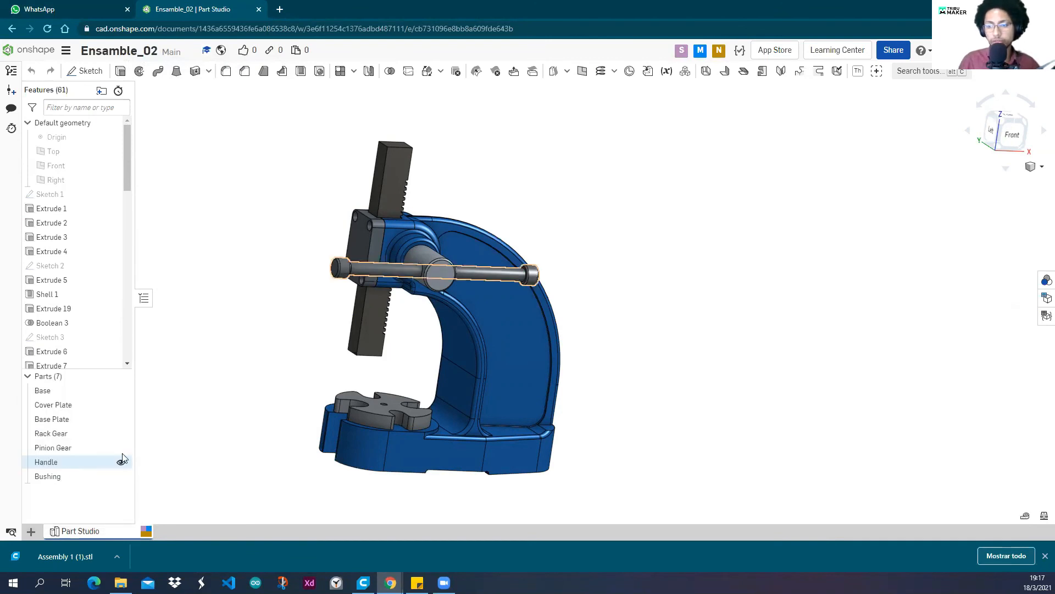
{"action": "right_click", "coordinate": [189, 533]}
{"action": "left_click", "coordinate": [189, 436]}
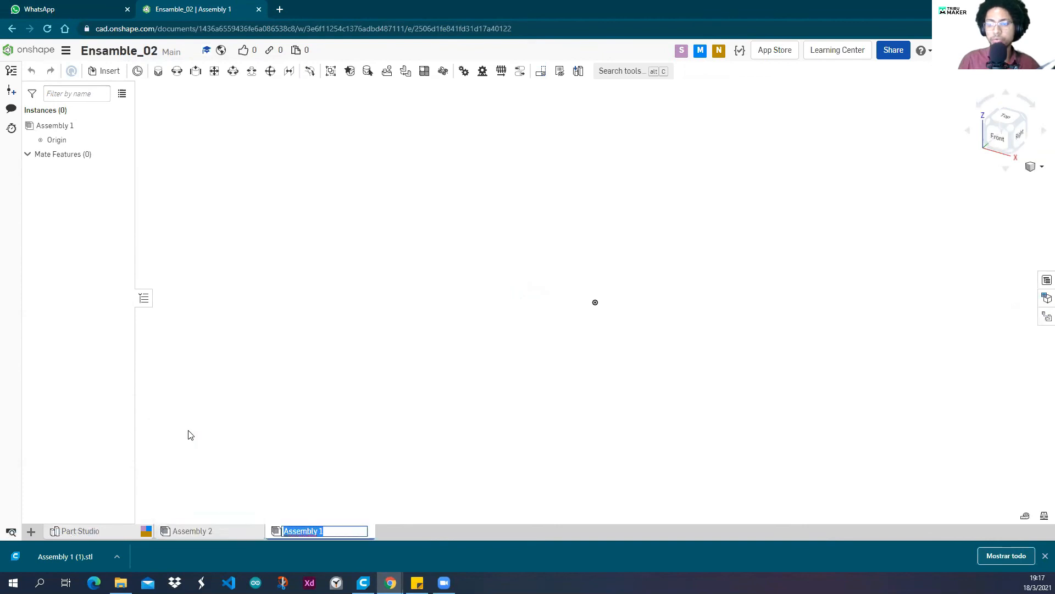
{"action": "type", "text": "Ensamble_Pro"}
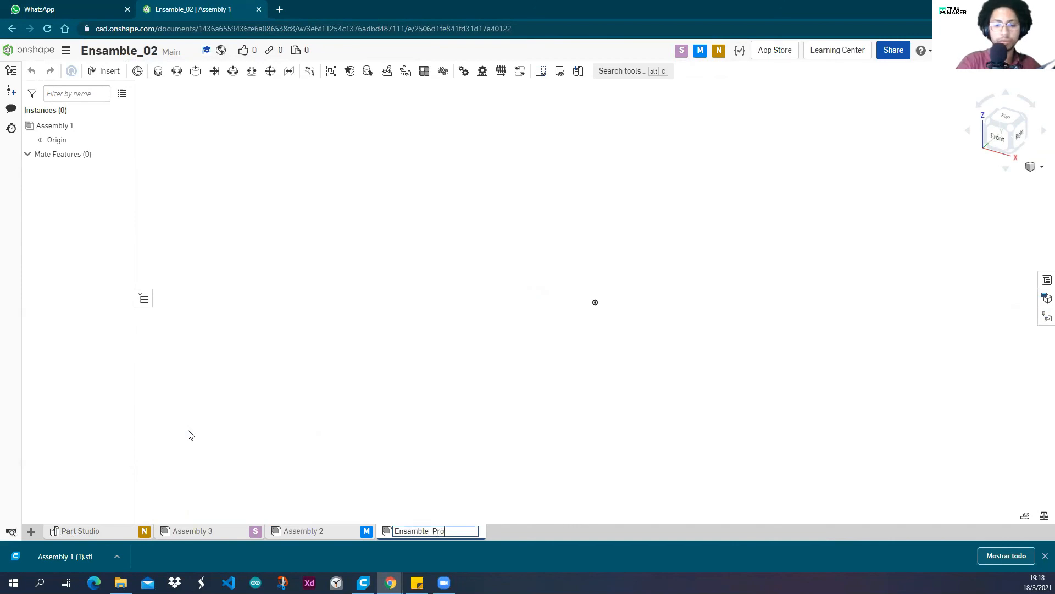
{"action": "type", "text": "r"}
{"action": "key", "text": "Return"}
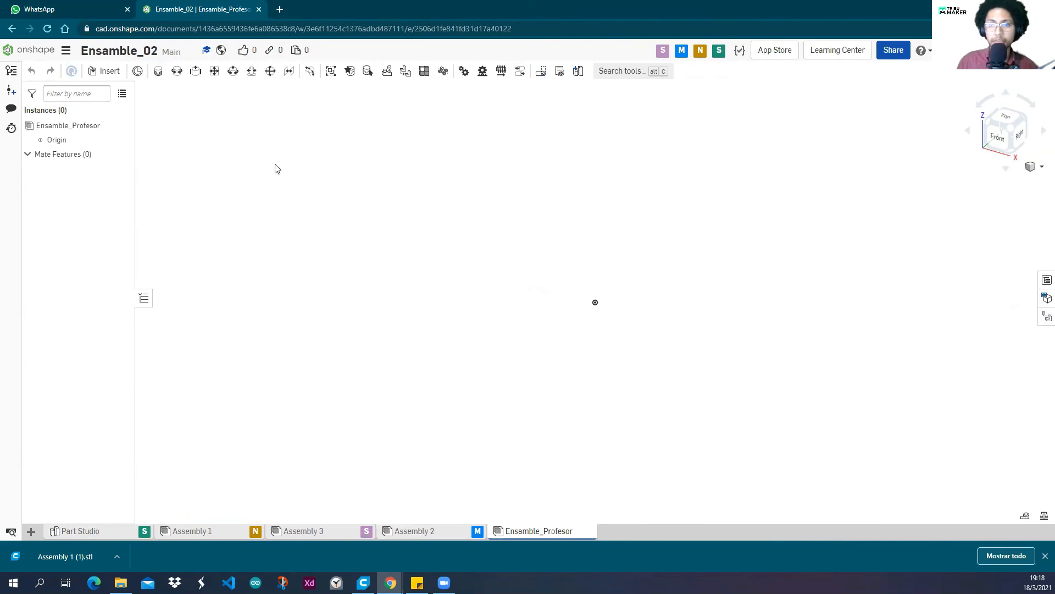
{"action": "left_click", "coordinate": [105, 71]}
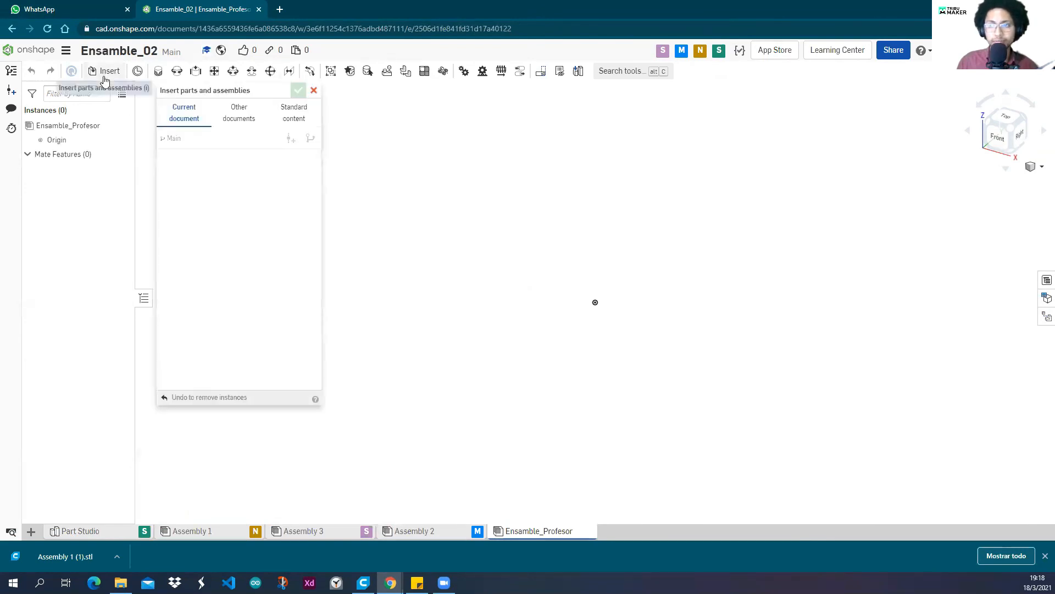
{"action": "left_click", "coordinate": [316, 88]}
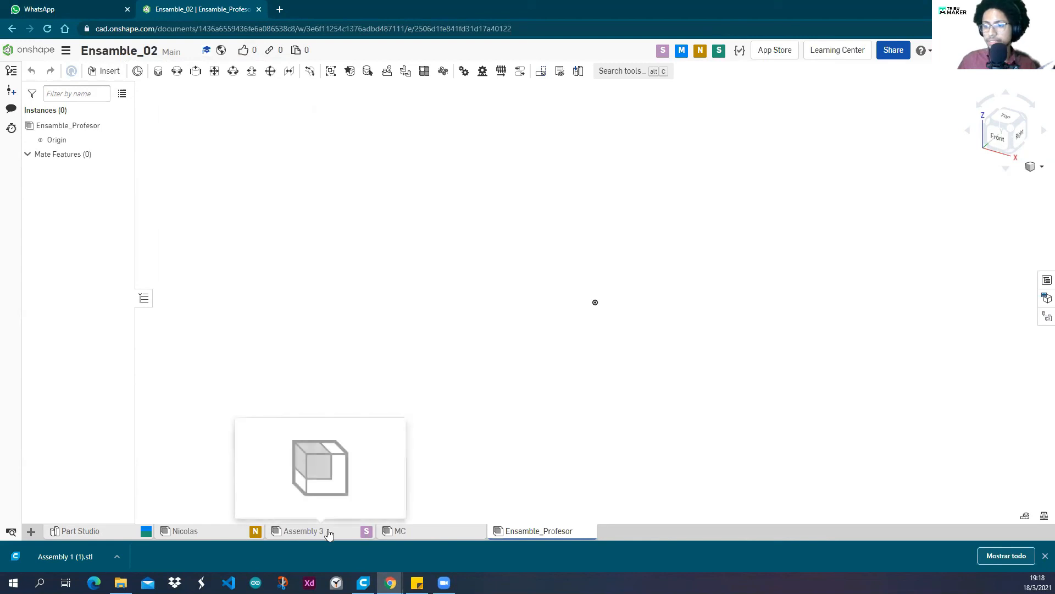
{"action": "mouse_move", "coordinate": [305, 536]}
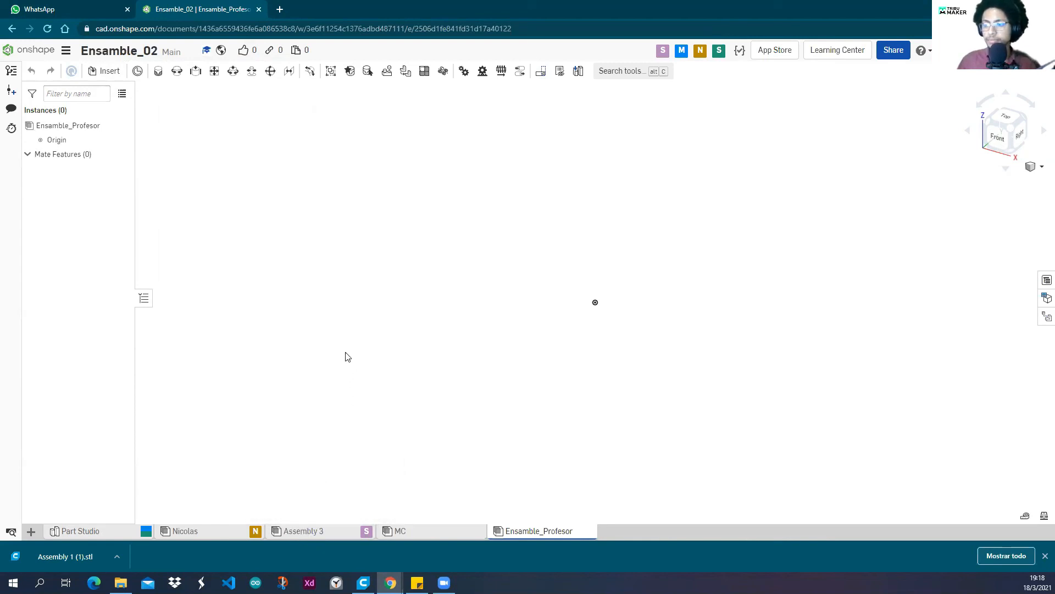
{"action": "middle_click_drag", "start_coordinate": [445, 275], "coordinate": [346, 281]}
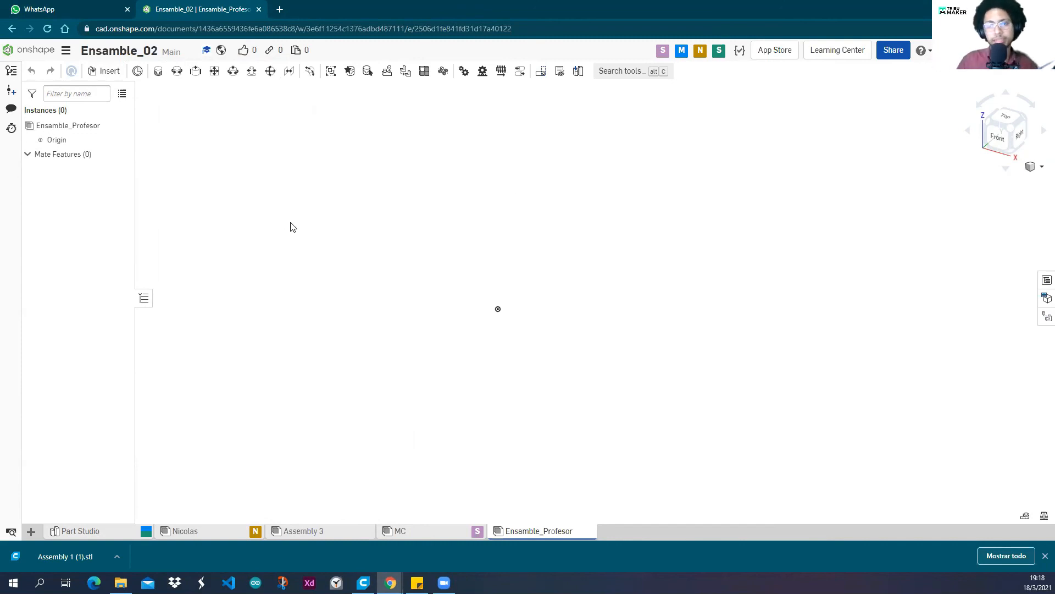
{"action": "left_click", "coordinate": [110, 72]}
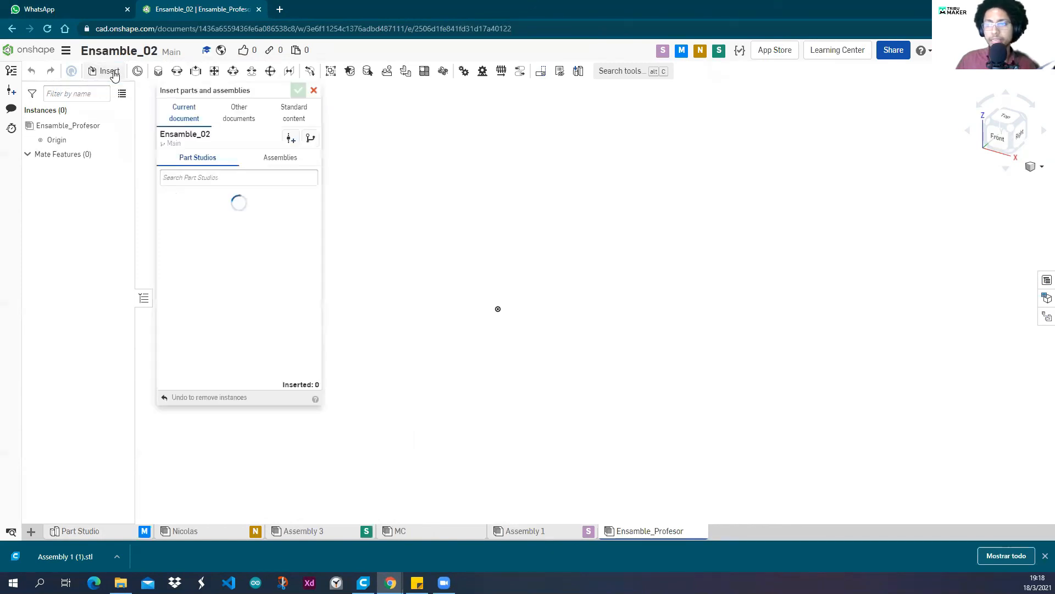
{"action": "scroll", "coordinate": [227, 268], "scroll_direction": "down", "scroll_amount": 1}
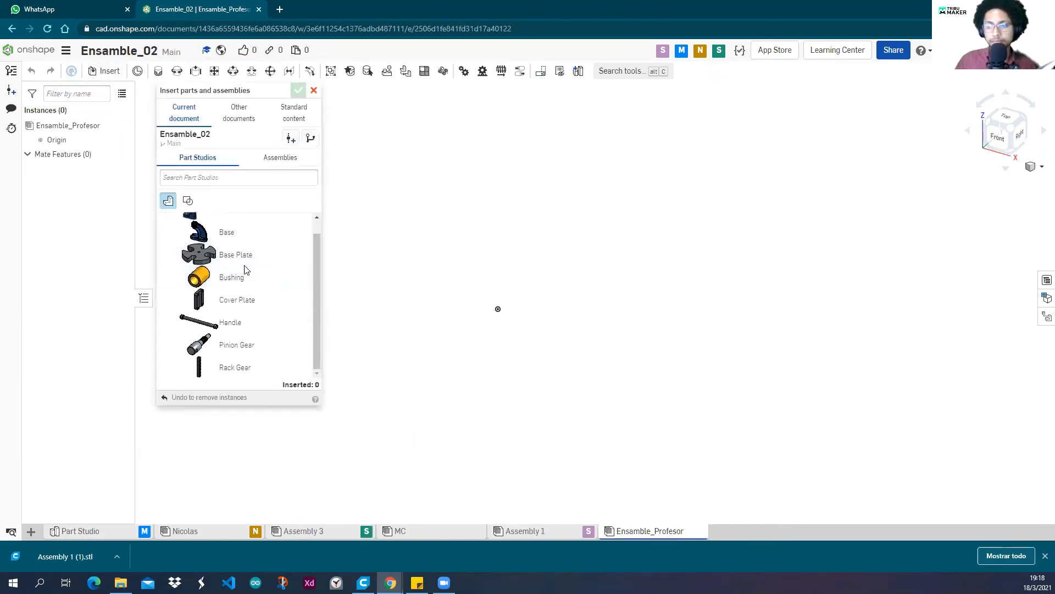
{"action": "scroll", "coordinate": [259, 275], "scroll_direction": "up", "scroll_amount": 1}
{"action": "left_click", "coordinate": [227, 247]}
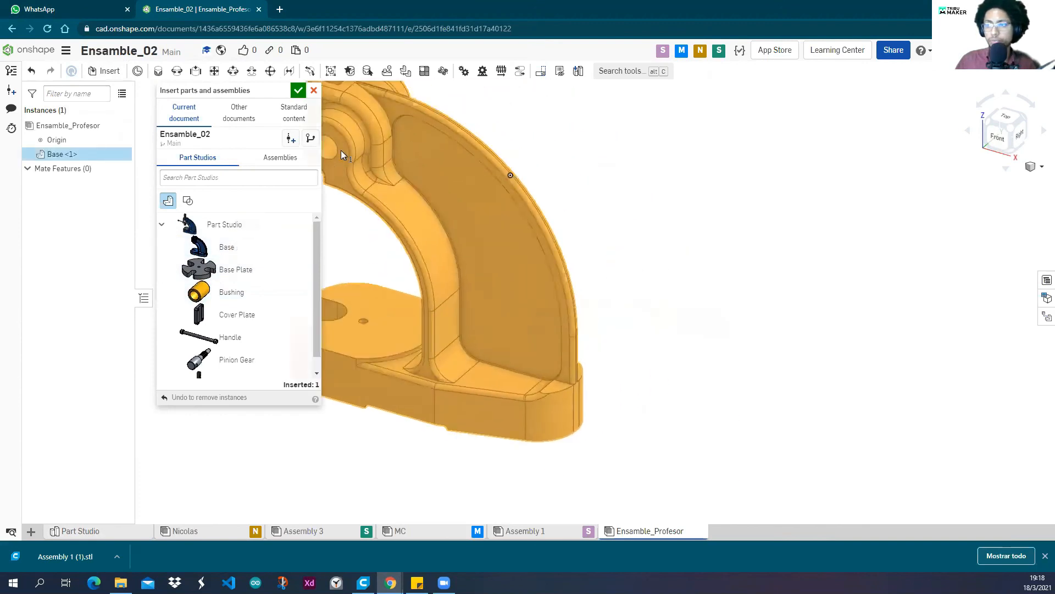
{"action": "left_click", "coordinate": [314, 90]}
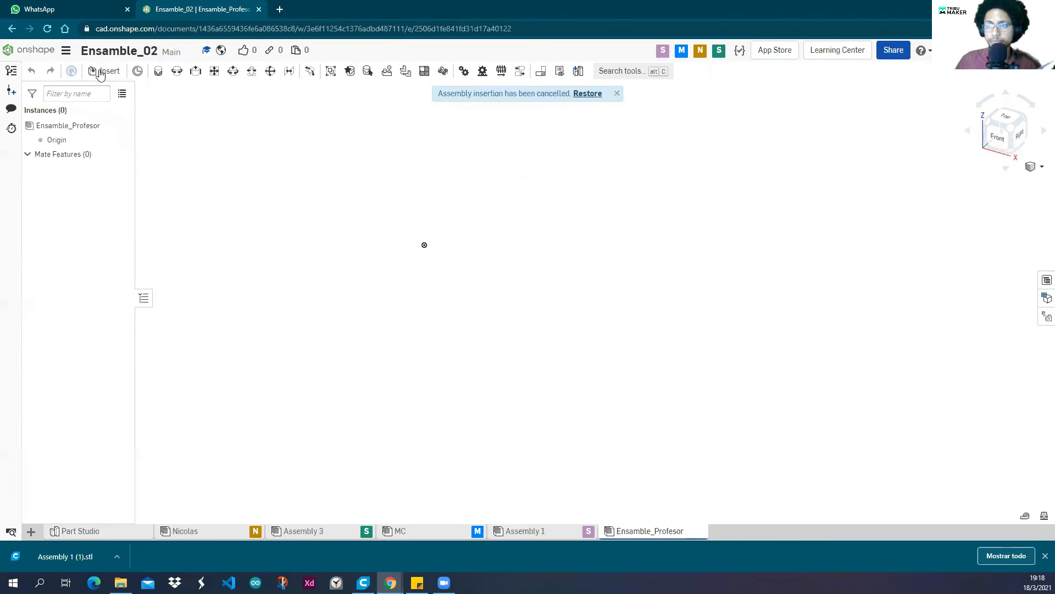
Insert the Base part from the current document's Part Studio into the empty Ensamble_Profesor assembly.
{"action": "left_click", "coordinate": [105, 73]}
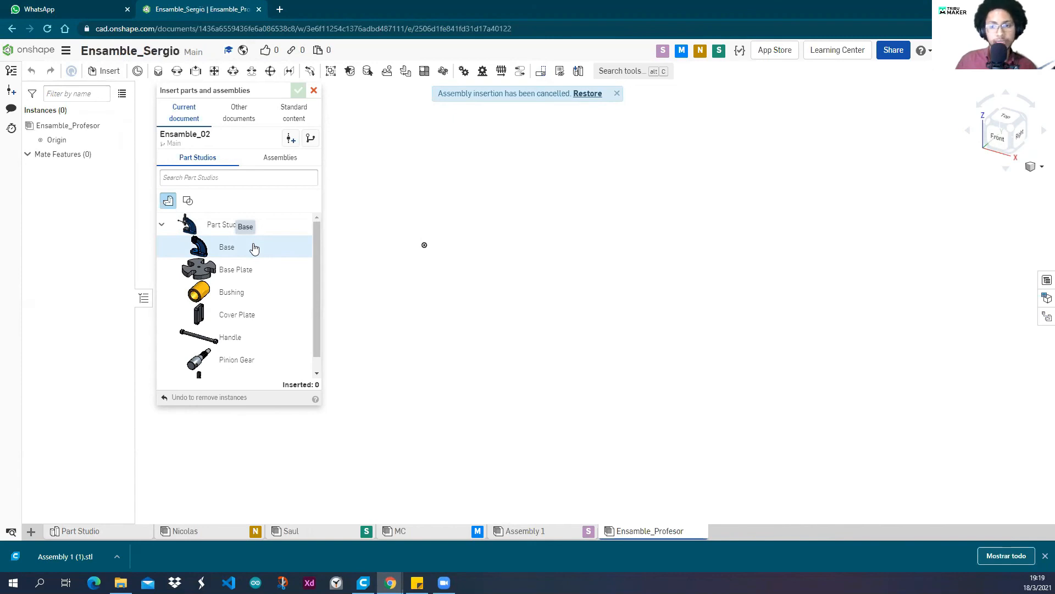
{"action": "left_click", "coordinate": [255, 247]}
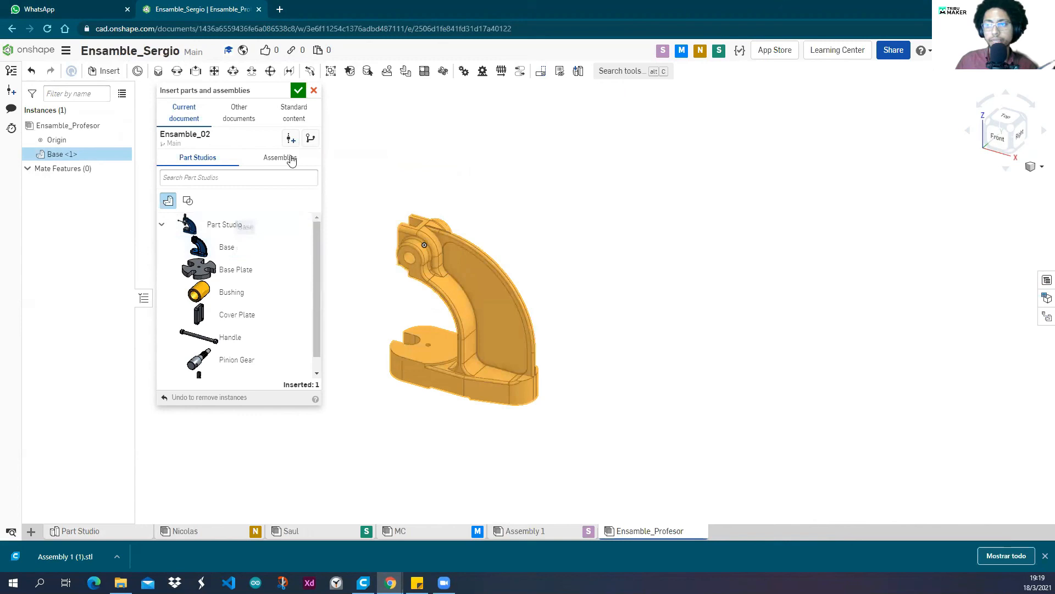
{"action": "left_click", "coordinate": [299, 90]}
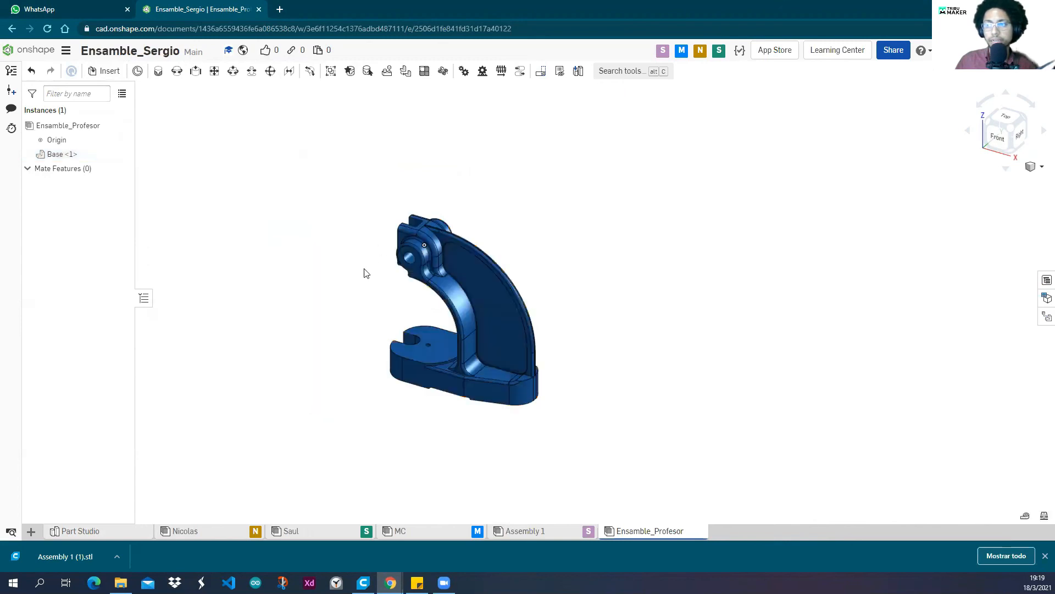
Insert the Base Plate and the Bushing, placing both as loose parts beside the Base.
{"action": "key", "text": "shift+1"}
{"action": "mouse_move", "coordinate": [400, 198]}
{"action": "right_mouse_down"}
{"action": "mouse_move", "coordinate": [440, 219]}
{"action": "mouse_move", "coordinate": [408, 207]}
{"action": "right_mouse_up"}
{"action": "scroll", "coordinate": [529, 255], "scroll_direction": "up", "scroll_amount": 5}
{"action": "scroll", "coordinate": [402, 239], "scroll_direction": "down", "scroll_amount": 6}
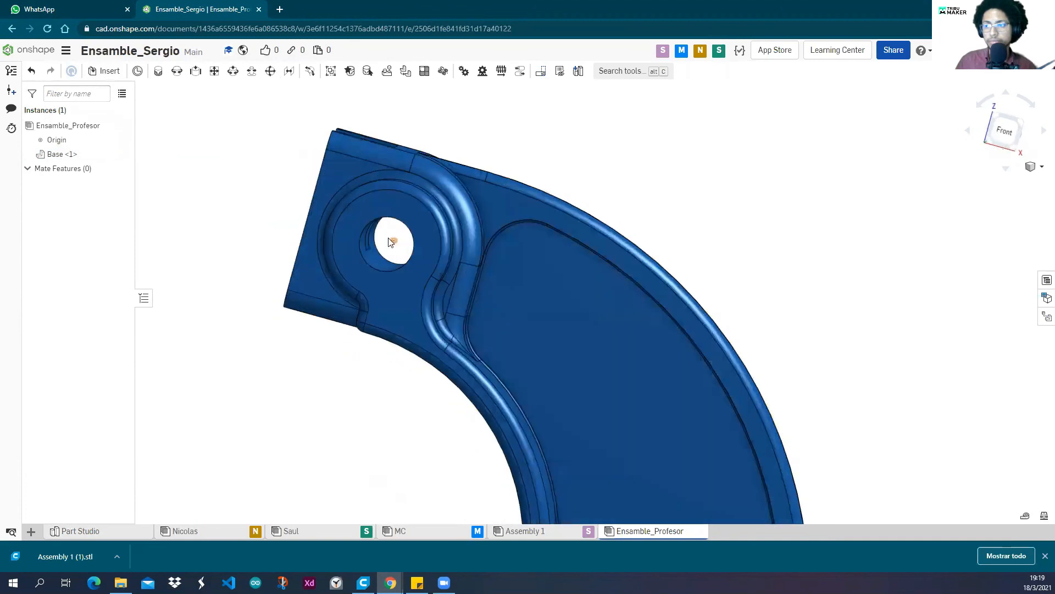
{"action": "scroll", "coordinate": [435, 204], "scroll_direction": "down", "scroll_amount": 5}
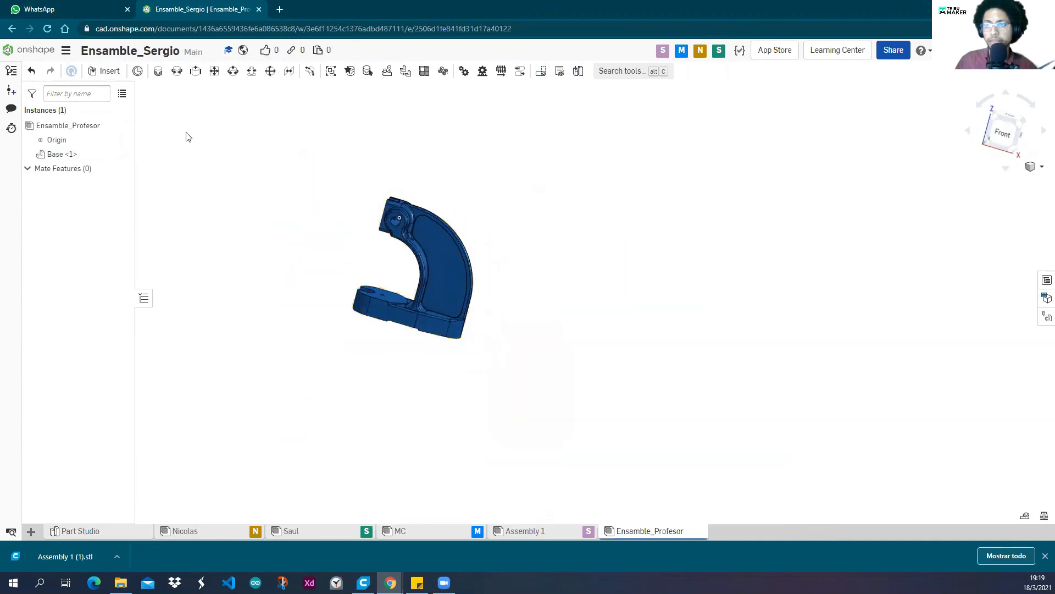
{"action": "left_click", "coordinate": [101, 72]}
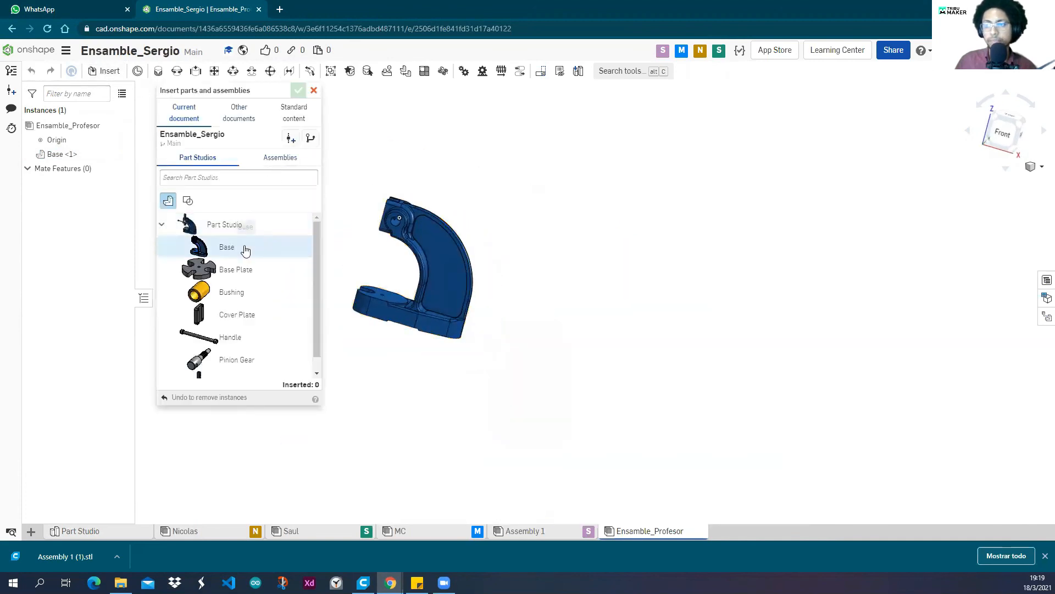
{"action": "left_click", "coordinate": [244, 273]}
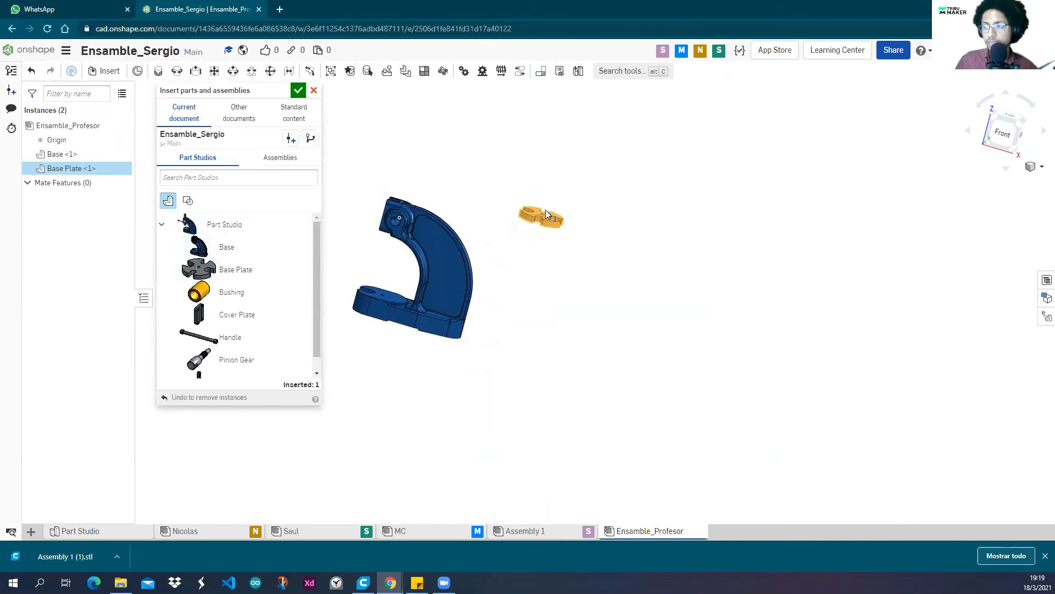
{"action": "left_click", "coordinate": [541, 203]}
{"action": "left_click", "coordinate": [228, 293]}
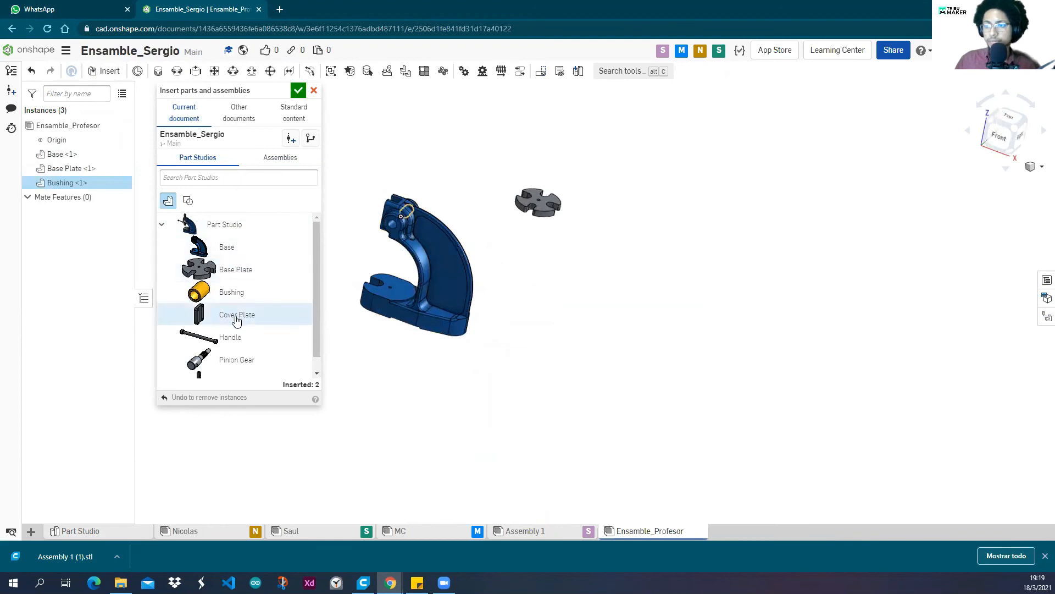
{"action": "left_click", "coordinate": [501, 266]}
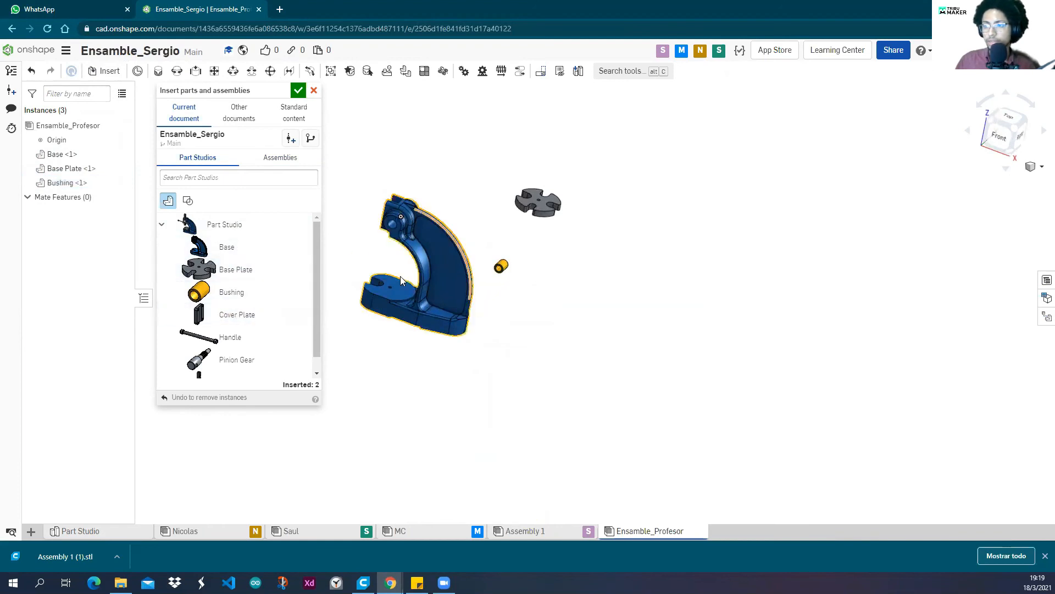
Insert the Cover Plate and the Handle among the loose parts beside the Base.
{"action": "left_click", "coordinate": [229, 318]}
{"action": "left_click", "coordinate": [541, 305]}
{"action": "scroll", "coordinate": [266, 335], "scroll_direction": "down", "scroll_amount": 1}
{"action": "left_click", "coordinate": [248, 323]}
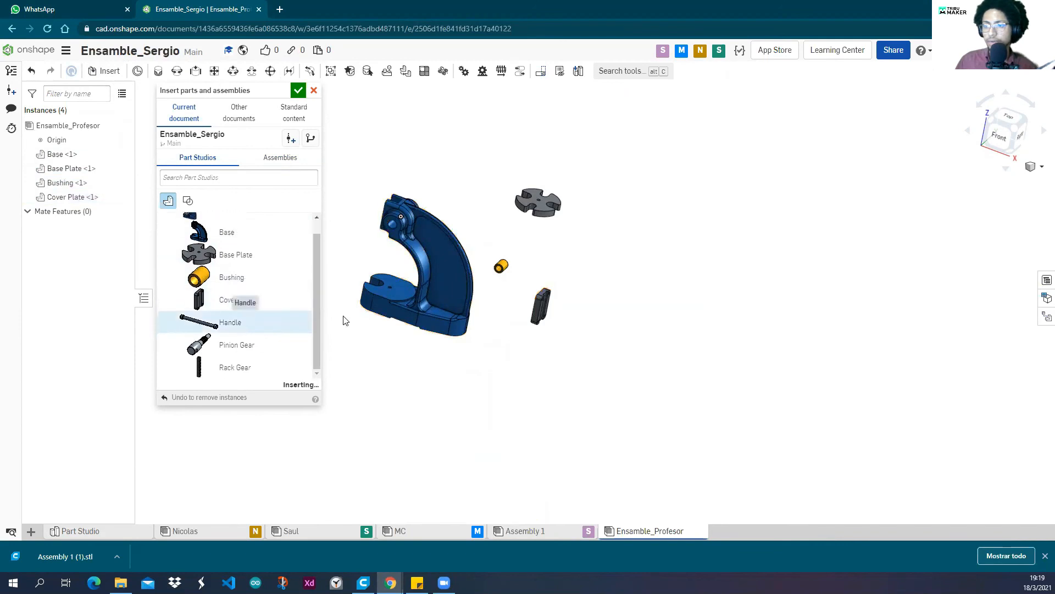
{"action": "left_click", "coordinate": [580, 251]}
Insert the Pinion Gear near the foot of the Base and the Rack Gear above it, and finish inserting parts.
{"action": "left_click", "coordinate": [238, 345]}
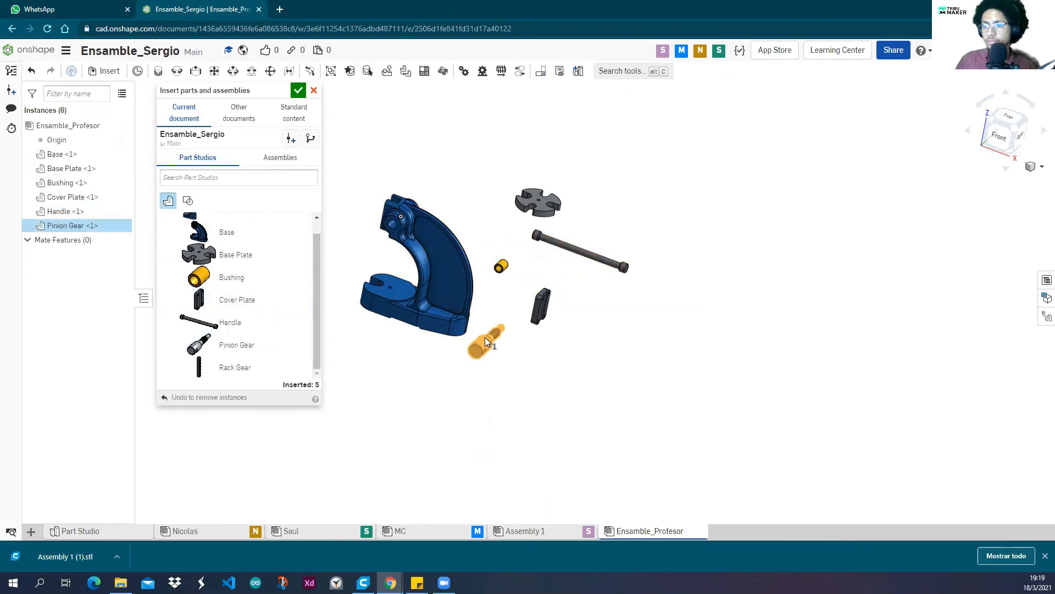
{"action": "left_click", "coordinate": [487, 342]}
{"action": "left_click", "coordinate": [245, 372]}
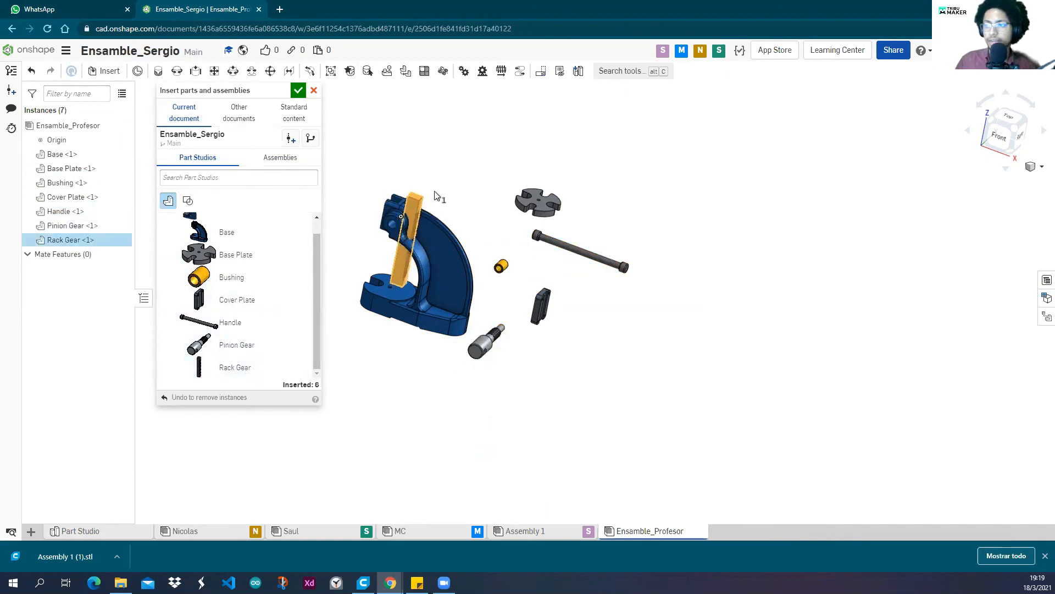
{"action": "left_click", "coordinate": [460, 169]}
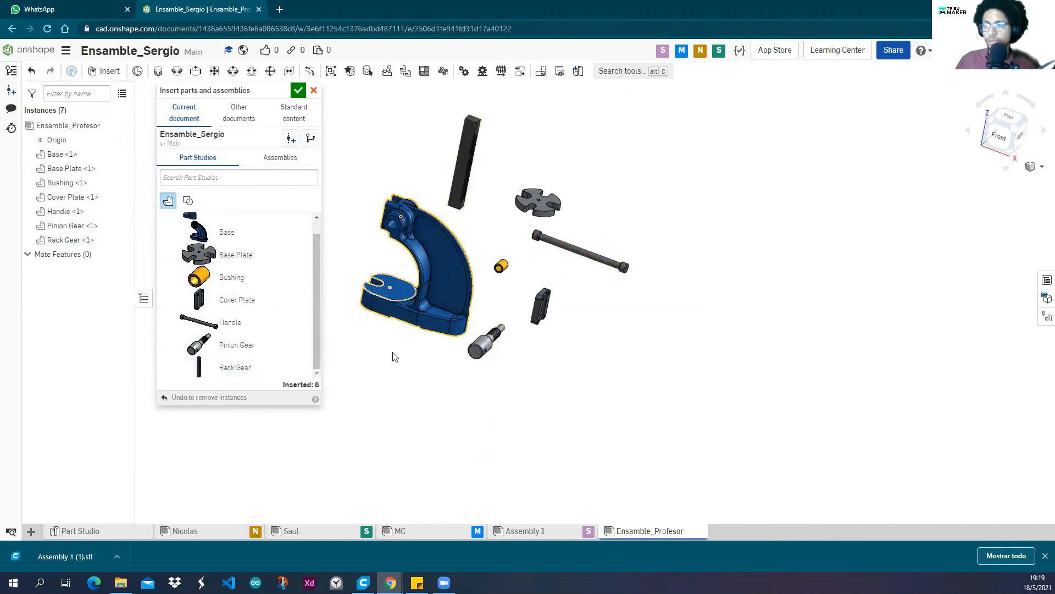
{"action": "key", "text": "shift+1"}
{"action": "right_click_drag", "start_coordinate": [406, 417], "coordinate": [397, 426]}
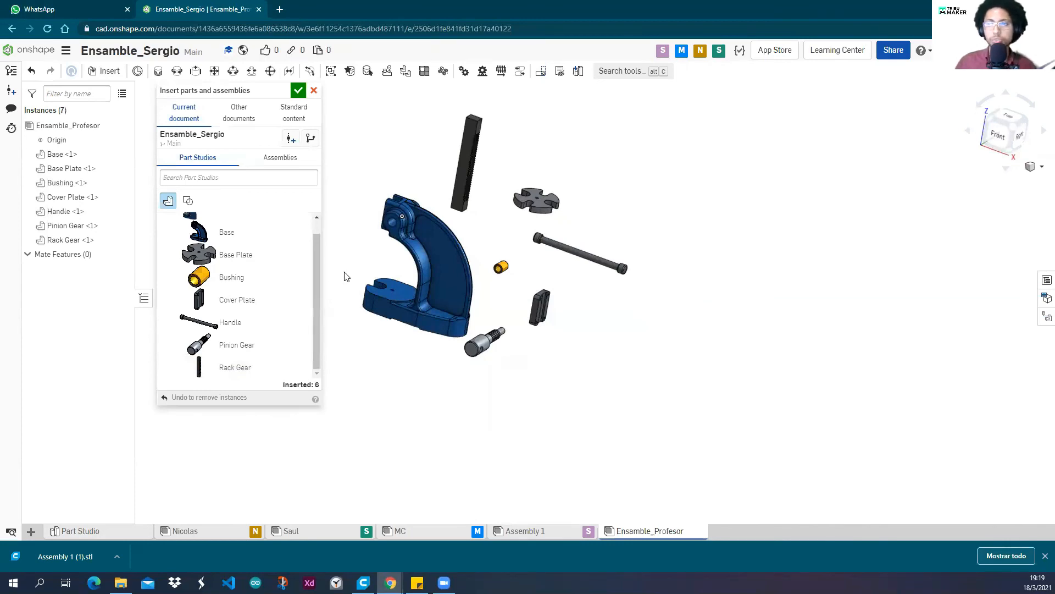
{"action": "left_click", "coordinate": [298, 90]}
Fix the Base in place as the grounded part of the assembly.
{"action": "right_click_drag", "start_coordinate": [297, 344], "coordinate": [250, 327]}
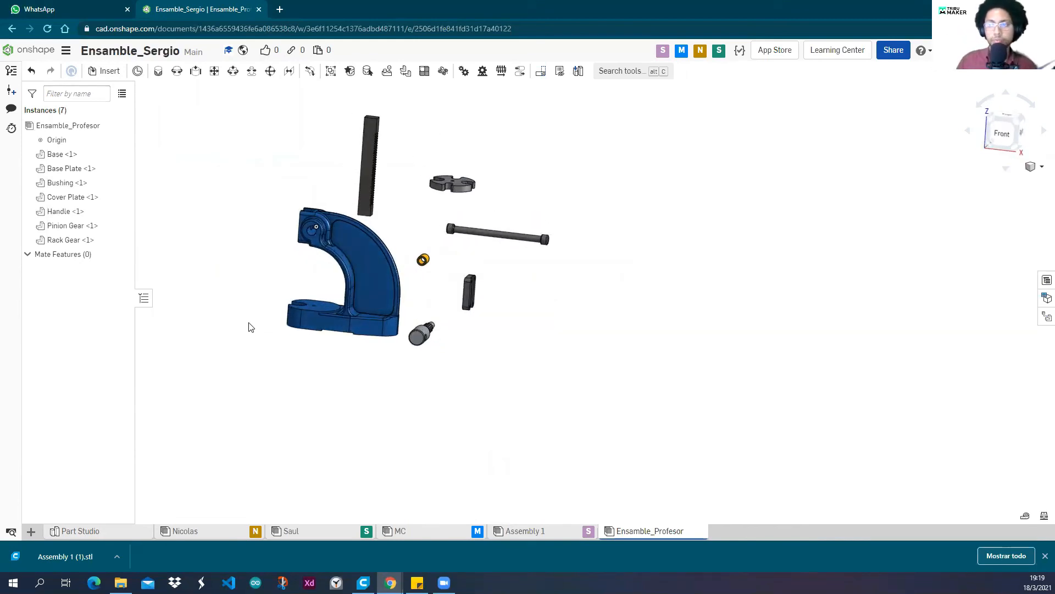
{"action": "scroll", "coordinate": [231, 242], "scroll_direction": "up", "scroll_amount": 5}
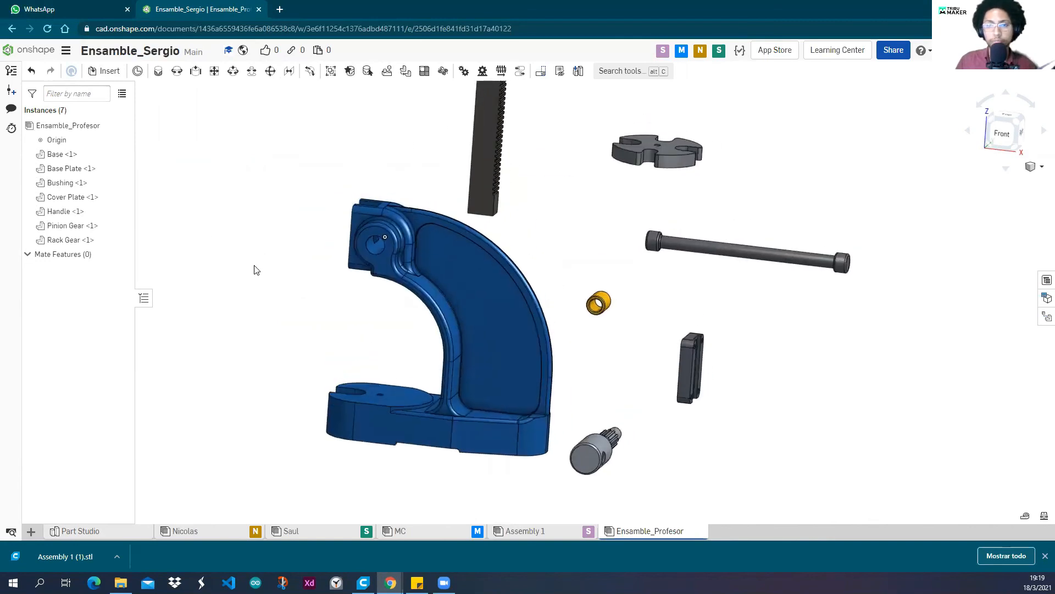
{"action": "right_click", "coordinate": [471, 263]}
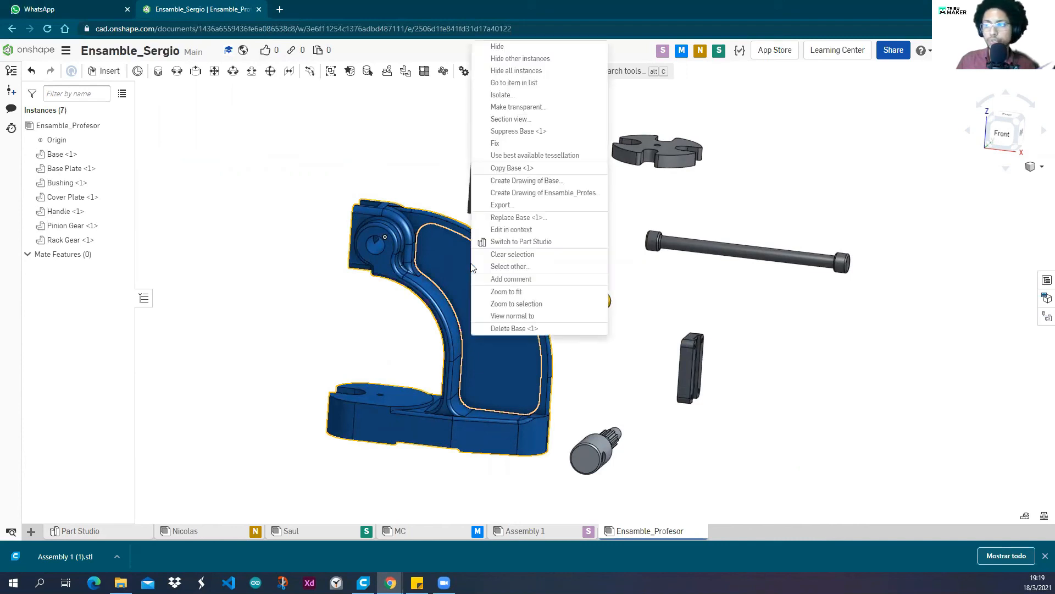
{"action": "left_click", "coordinate": [501, 143]}
{"action": "scroll", "coordinate": [368, 302], "scroll_direction": "down", "scroll_amount": 3}
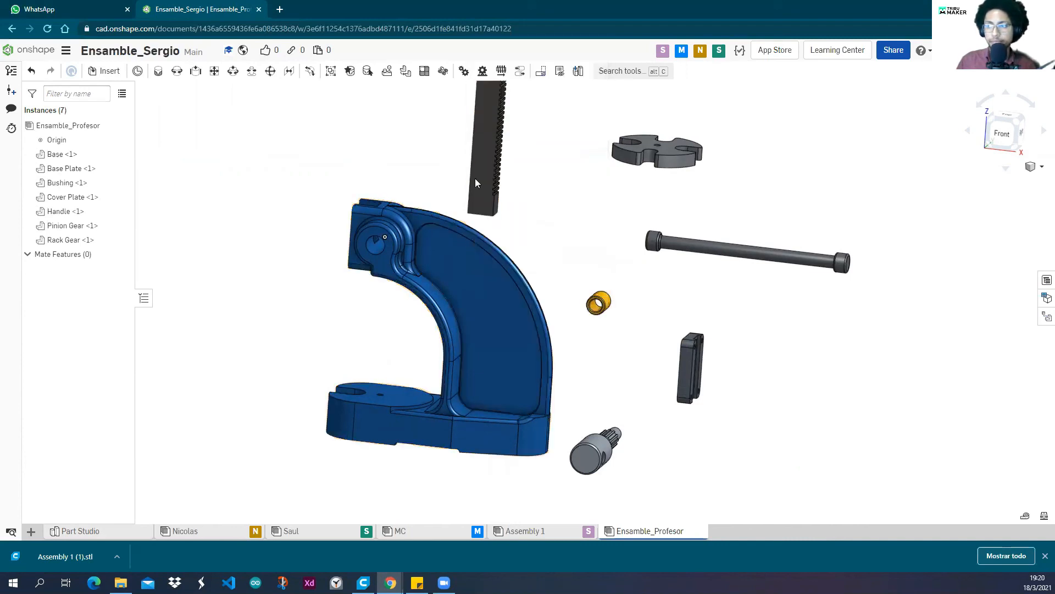
Examine the loose parts and the bore through the upper end of the Base from several angles.
{"action": "right_click_drag", "start_coordinate": [369, 302], "coordinate": [294, 189]}
{"action": "left_click_drag", "start_coordinate": [416, 200], "coordinate": [393, 181]}
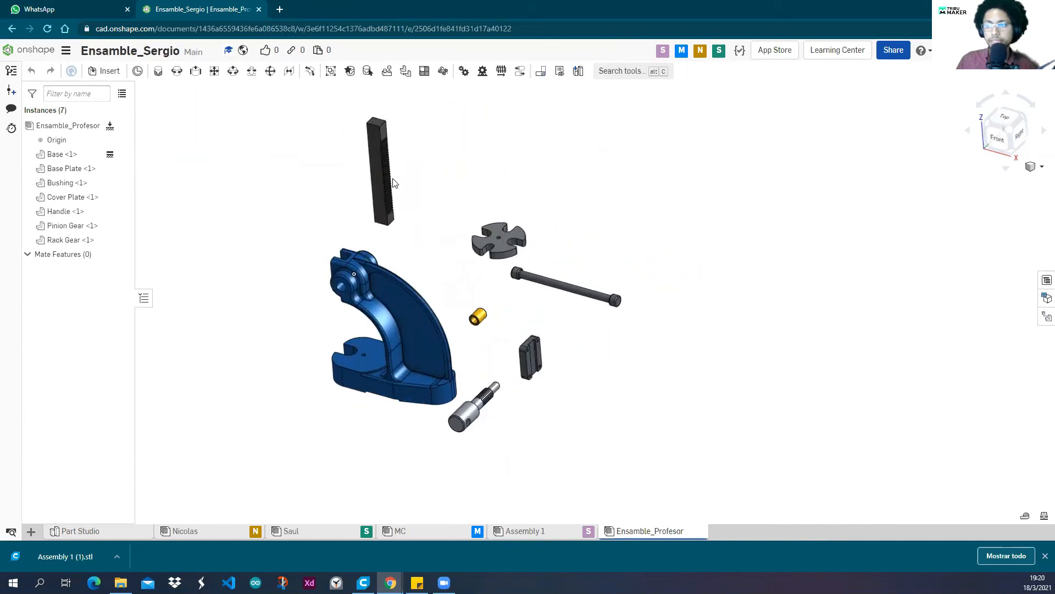
{"action": "left_click_drag", "start_coordinate": [398, 314], "coordinate": [275, 375]}
{"action": "right_click_drag", "start_coordinate": [287, 359], "coordinate": [292, 317]}
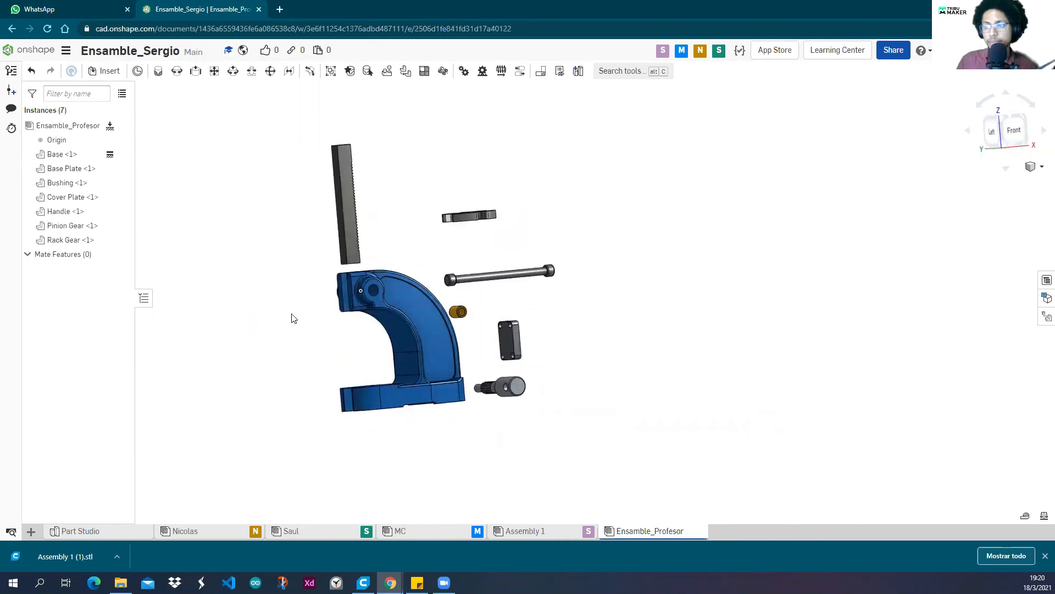
{"action": "scroll", "coordinate": [477, 328], "scroll_direction": "down", "scroll_amount": 5}
{"action": "right_click_drag", "start_coordinate": [440, 337], "coordinate": [520, 325]}
{"action": "scroll", "coordinate": [483, 314], "scroll_direction": "down", "scroll_amount": 5}
{"action": "scroll", "coordinate": [490, 308], "scroll_direction": "up", "scroll_amount": 5}
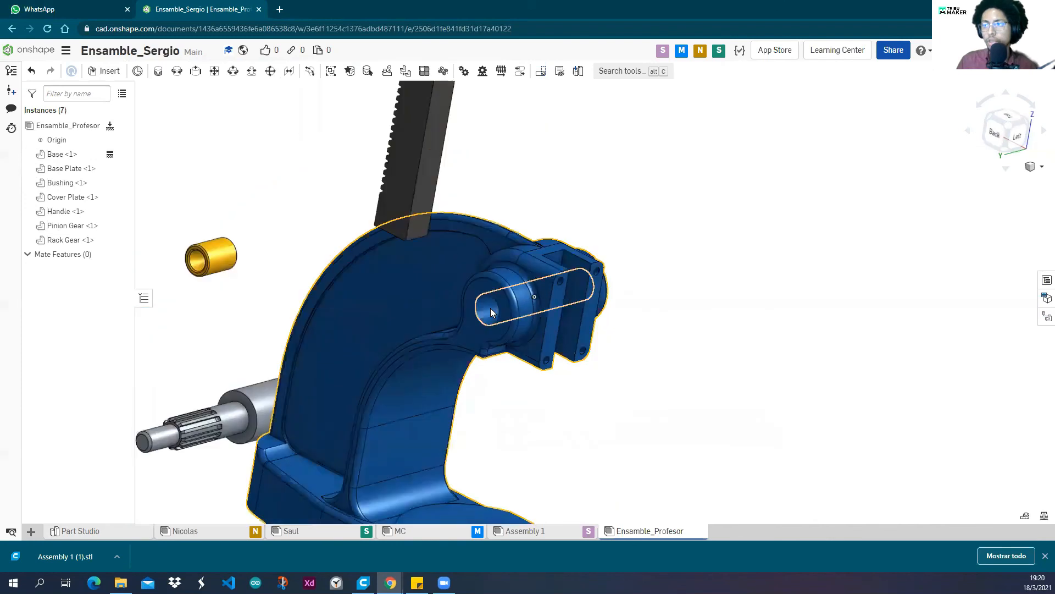
{"action": "right_click_drag", "start_coordinate": [603, 301], "coordinate": [575, 311]}
{"action": "scroll", "coordinate": [579, 301], "scroll_direction": "up", "scroll_amount": 5}
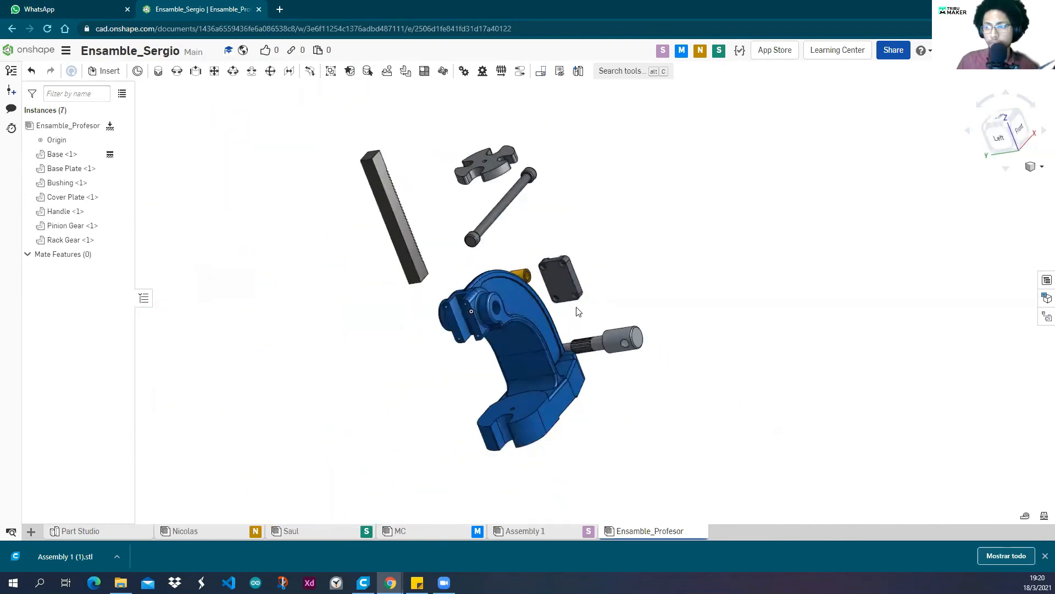
{"action": "right_click_drag", "start_coordinate": [641, 286], "coordinate": [646, 289]}
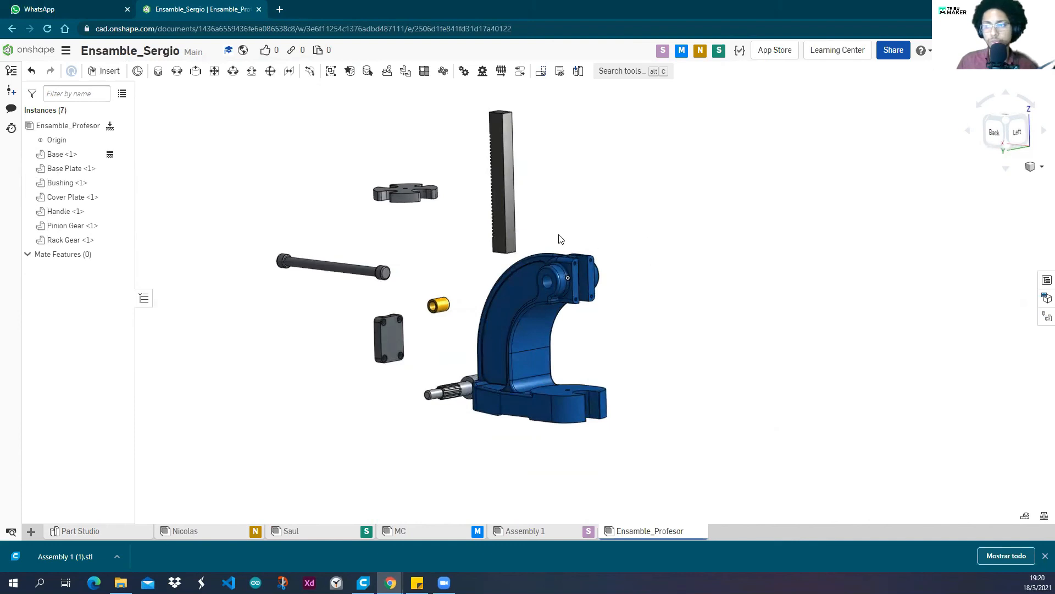
Move the Rack Gear away from above the Base to the side where the Handle and Cover Plate lie.
{"action": "right_click_drag", "start_coordinate": [471, 265], "coordinate": [425, 332]}
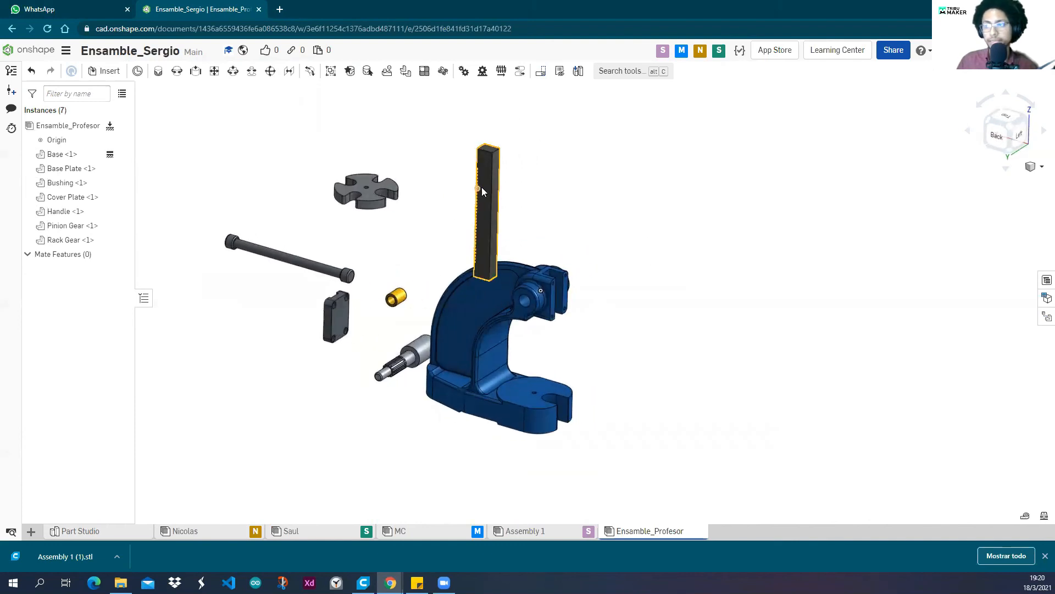
{"action": "left_click_drag", "start_coordinate": [425, 333], "coordinate": [284, 304]}
{"action": "mouse_move", "coordinate": [375, 335]}
{"action": "right_mouse_down"}
{"action": "mouse_move", "coordinate": [377, 346]}
{"action": "mouse_move", "coordinate": [396, 335]}
{"action": "right_mouse_up"}
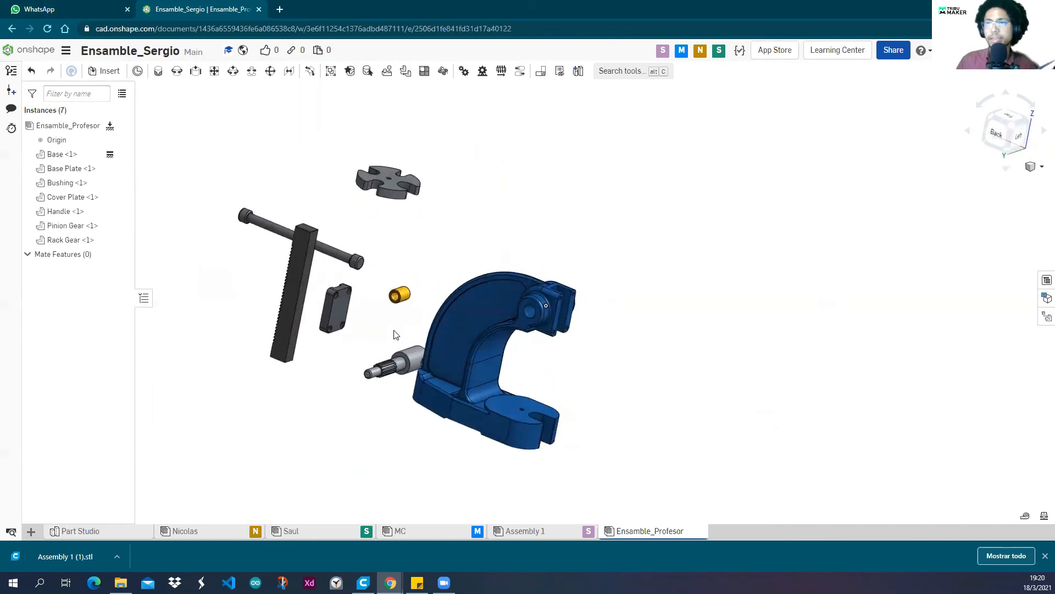
Fasten the centre of the Bushing's end face to the centre of the bore opening in the Base's upper end.
{"action": "left_click", "coordinate": [159, 72]}
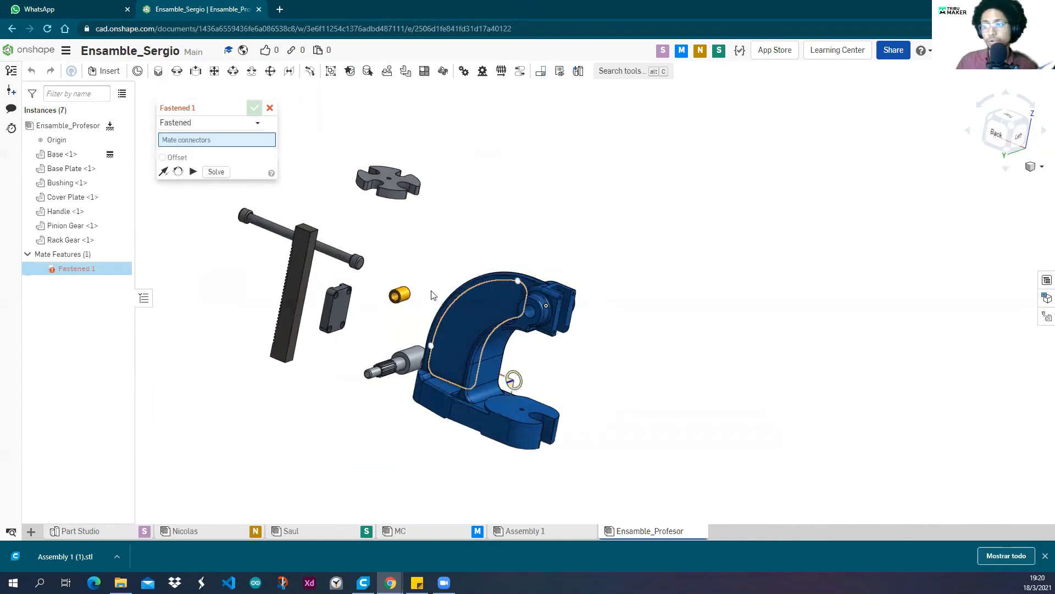
{"action": "scroll", "coordinate": [414, 299], "scroll_direction": "up", "scroll_amount": 4}
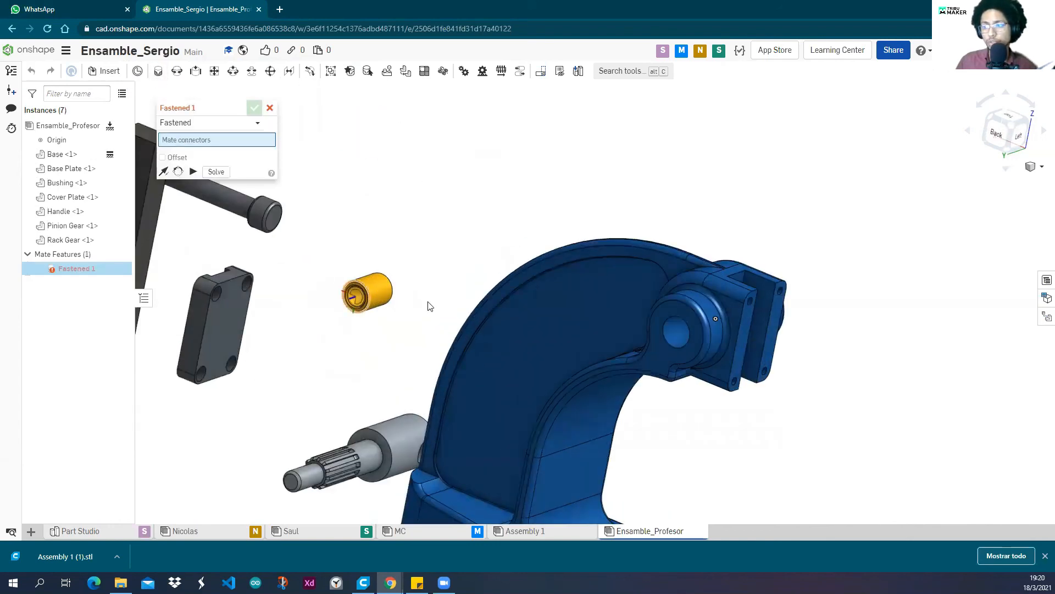
{"action": "scroll", "coordinate": [687, 324], "scroll_direction": "up", "scroll_amount": 5}
{"action": "scroll", "coordinate": [669, 346], "scroll_direction": "down", "scroll_amount": 6}
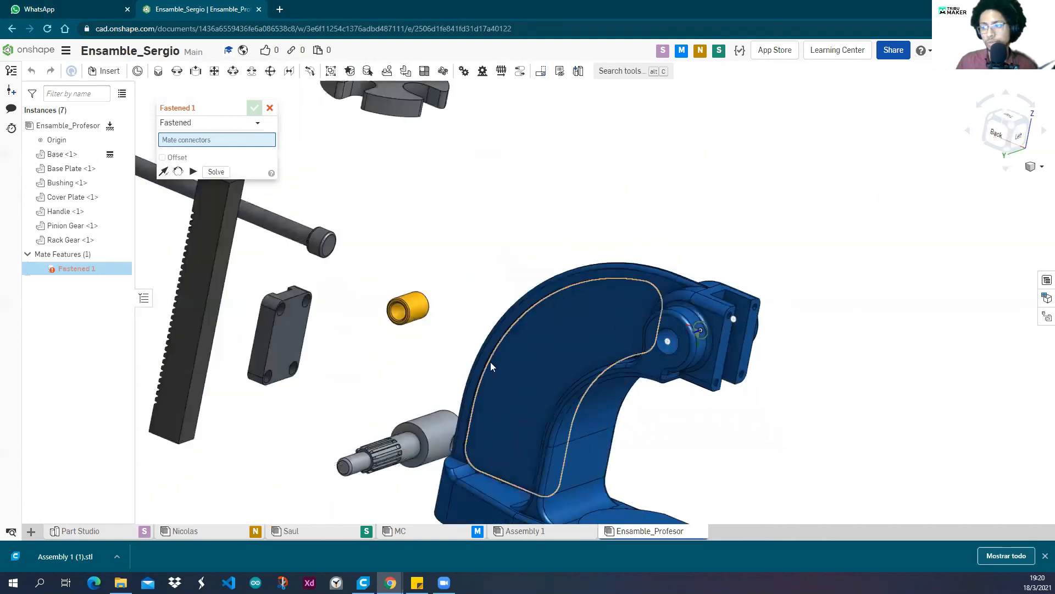
{"action": "scroll", "coordinate": [401, 395], "scroll_direction": "up", "scroll_amount": 5}
{"action": "scroll", "coordinate": [405, 387], "scroll_direction": "up", "scroll_amount": 1}
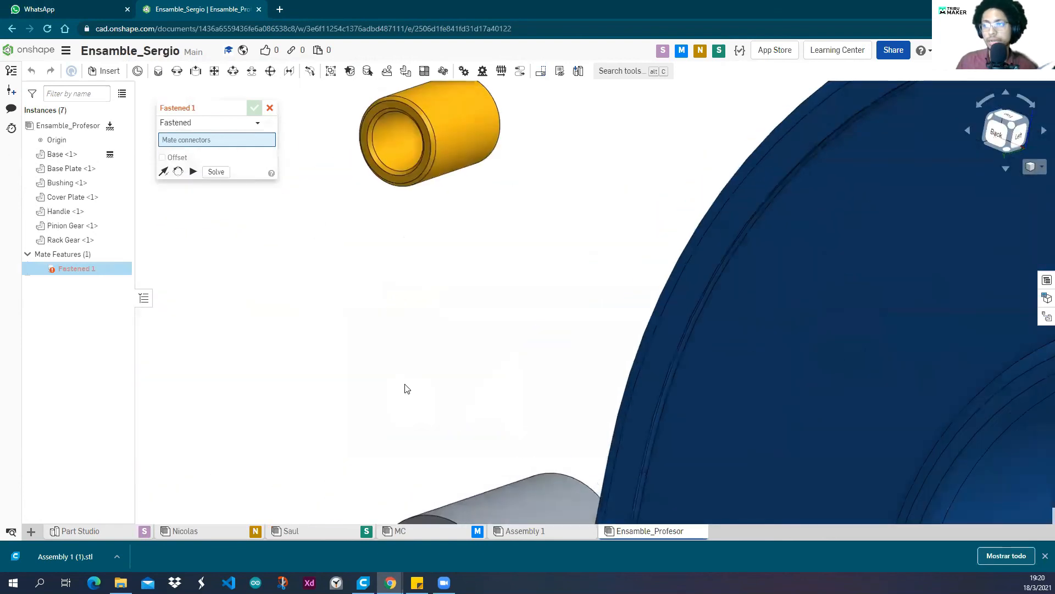
{"action": "middle_click_drag", "start_coordinate": [405, 386], "coordinate": [390, 436]}
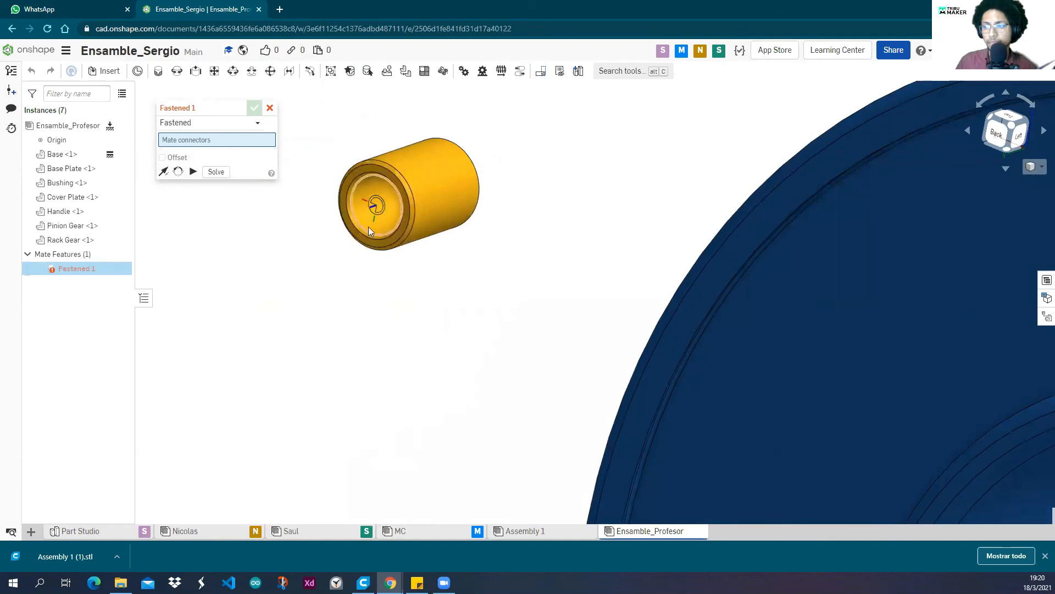
{"action": "left_click", "coordinate": [373, 206]}
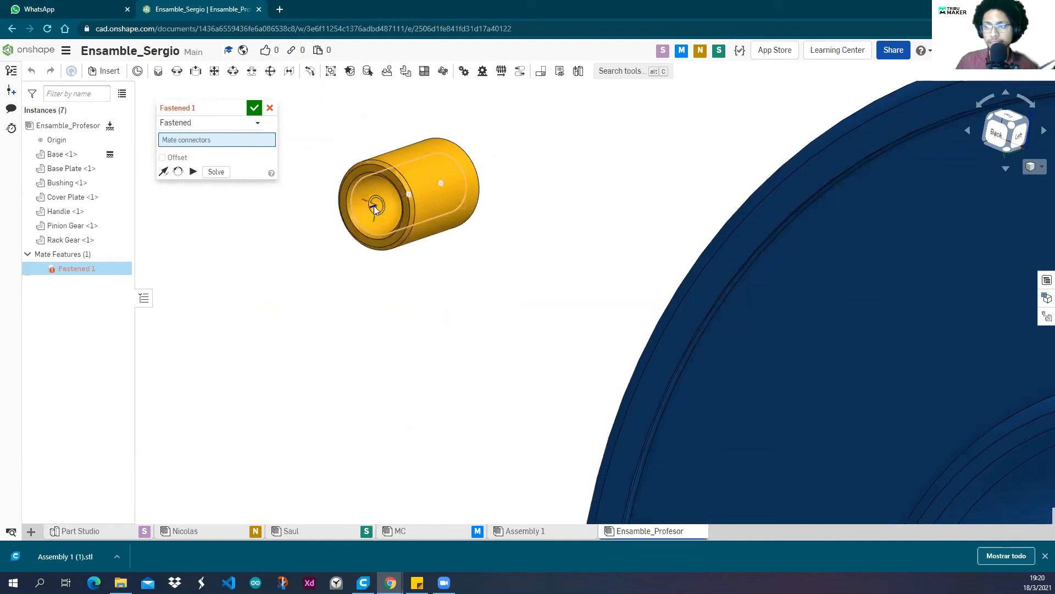
{"action": "scroll", "coordinate": [371, 208], "scroll_direction": "down", "scroll_amount": 4}
{"action": "scroll", "coordinate": [371, 214], "scroll_direction": "down", "scroll_amount": 3}
{"action": "scroll", "coordinate": [583, 233], "scroll_direction": "up", "scroll_amount": 6}
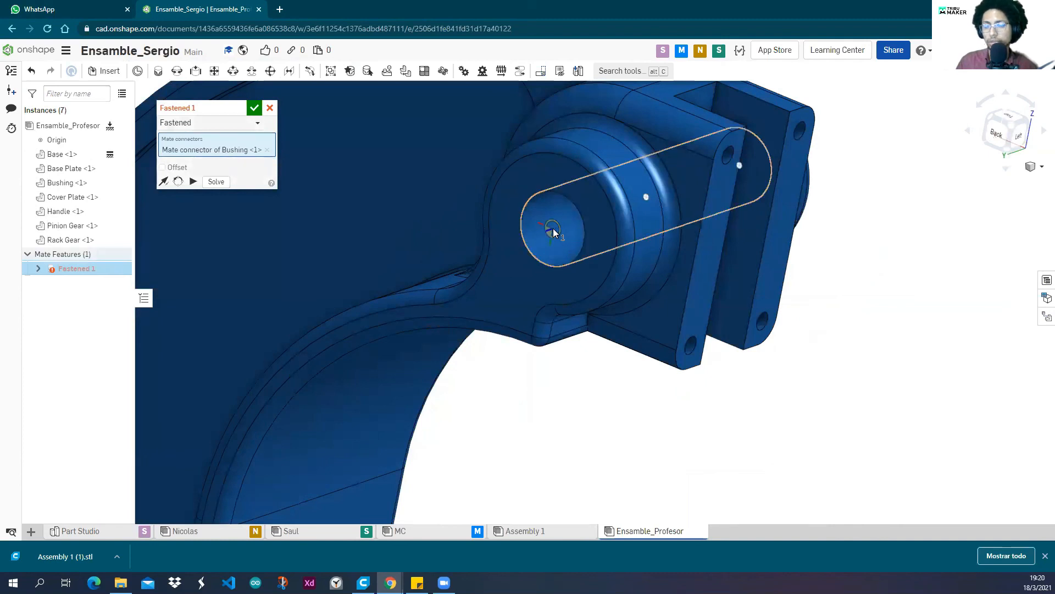
{"action": "left_click", "coordinate": [553, 229]}
{"action": "scroll", "coordinate": [547, 245], "scroll_direction": "down", "scroll_amount": 4}
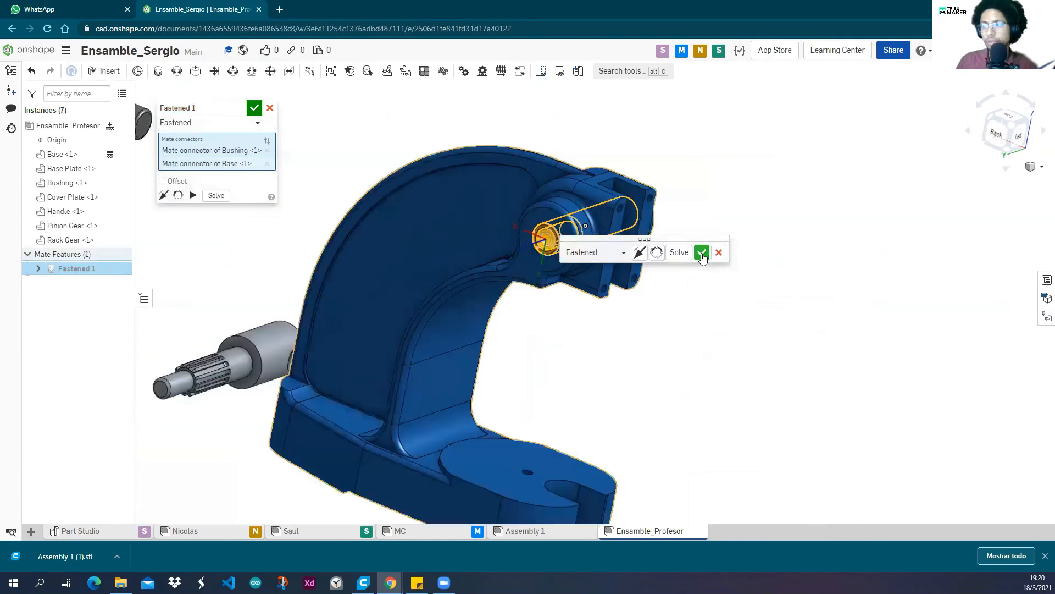
{"action": "left_click", "coordinate": [702, 252]}
Check the Bushing's fit in the Base's bore, and undo its fastened mate.
{"action": "key", "text": "m"}
{"action": "scroll", "coordinate": [526, 217], "scroll_direction": "up", "scroll_amount": 5}
{"action": "scroll", "coordinate": [535, 245], "scroll_direction": "down", "scroll_amount": 2}
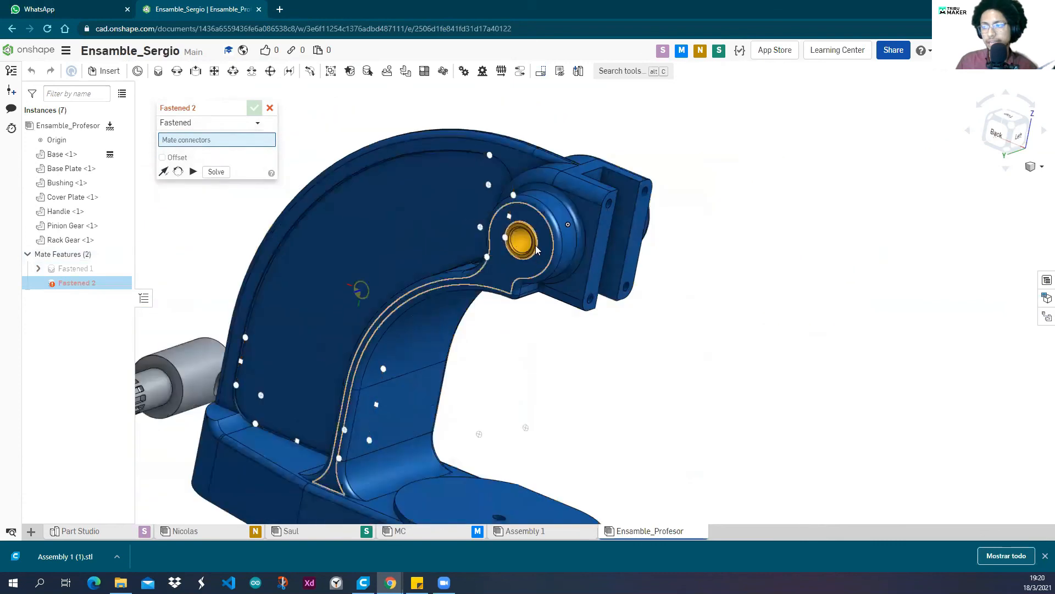
{"action": "scroll", "coordinate": [535, 245], "scroll_direction": "up", "scroll_amount": 4}
{"action": "scroll", "coordinate": [482, 248], "scroll_direction": "down", "scroll_amount": 5}
{"action": "right_click_drag", "start_coordinate": [484, 244], "coordinate": [458, 241]}
{"action": "right_click_drag", "start_coordinate": [499, 273], "coordinate": [544, 273]}
{"action": "scroll", "coordinate": [527, 265], "scroll_direction": "down", "scroll_amount": 5}
{"action": "key", "text": "Escape"}
{"action": "right_click_drag", "start_coordinate": [310, 136], "coordinate": [287, 171]}
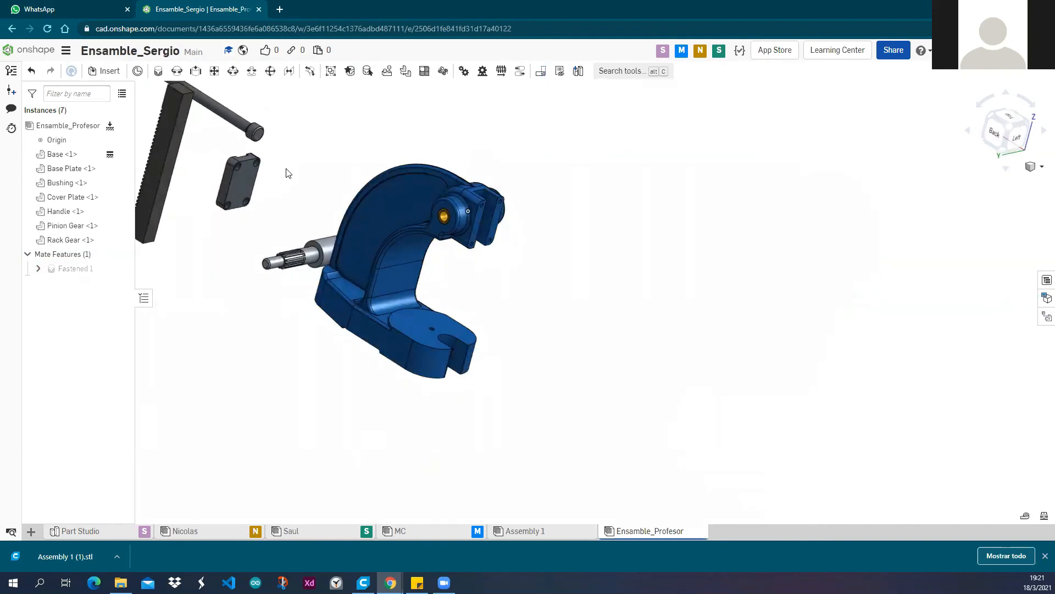
{"action": "key", "text": "ctrl+z"}
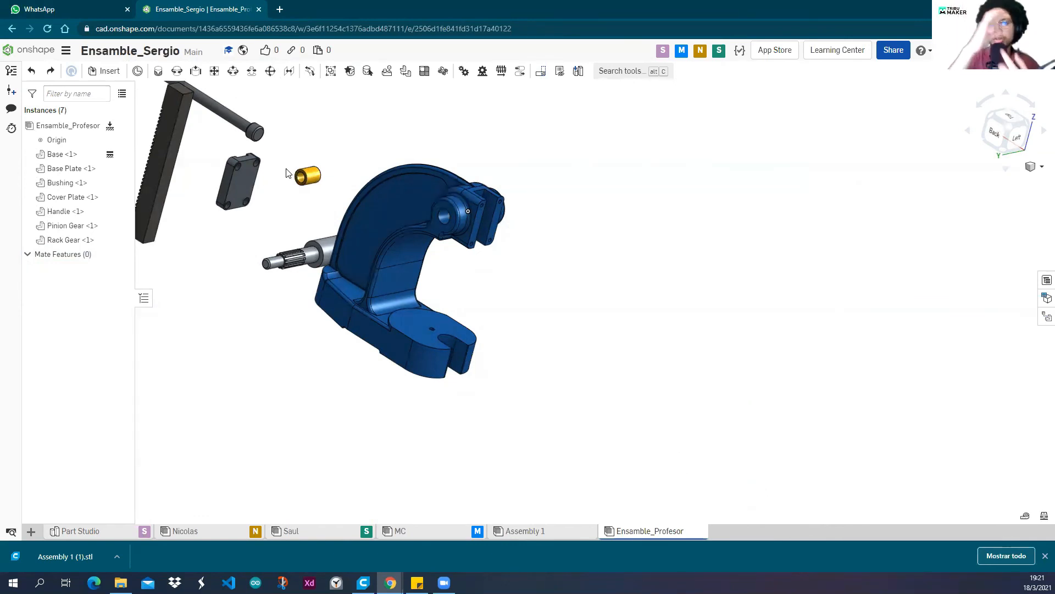
Fasten the Bushing by the midpoint of its inner axis to the centre of the Base's upper bore opening.
{"action": "scroll", "coordinate": [266, 238], "scroll_direction": "up", "scroll_amount": 4}
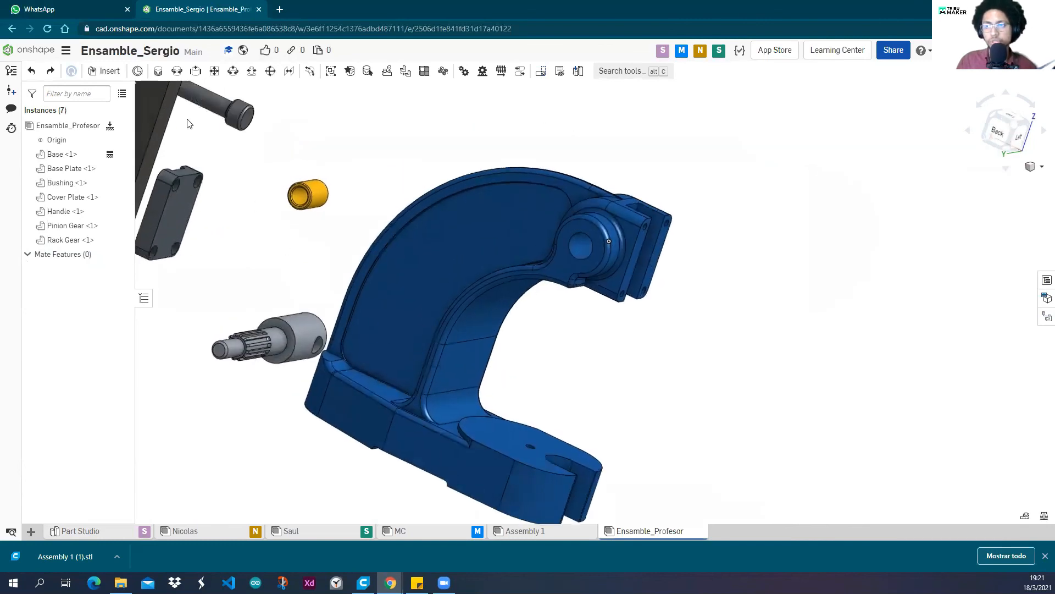
{"action": "key", "text": "m"}
{"action": "scroll", "coordinate": [293, 180], "scroll_direction": "up", "scroll_amount": 4}
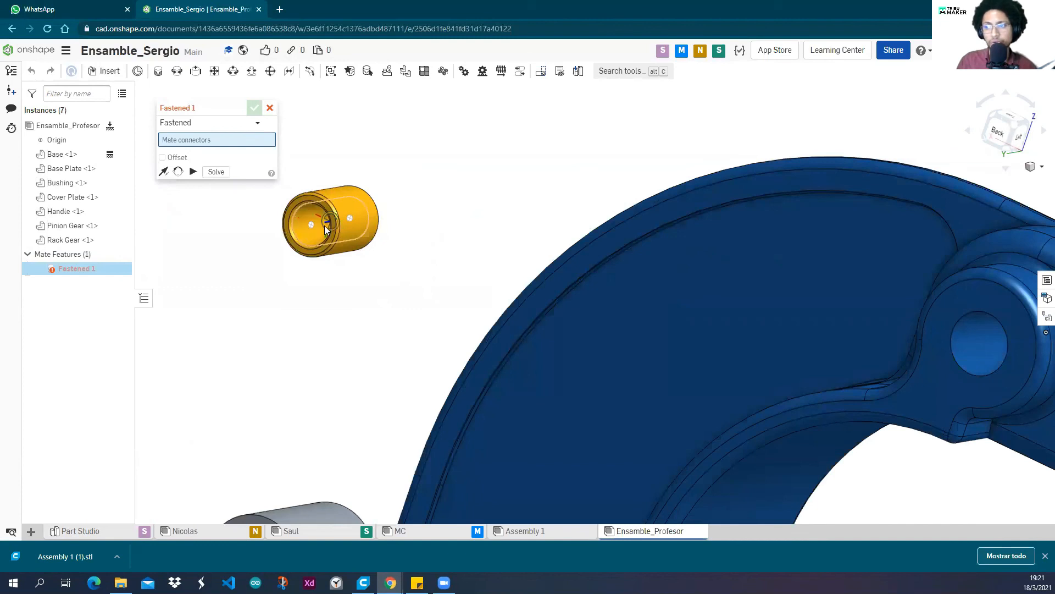
{"action": "scroll", "coordinate": [325, 230], "scroll_direction": "up", "scroll_amount": 4}
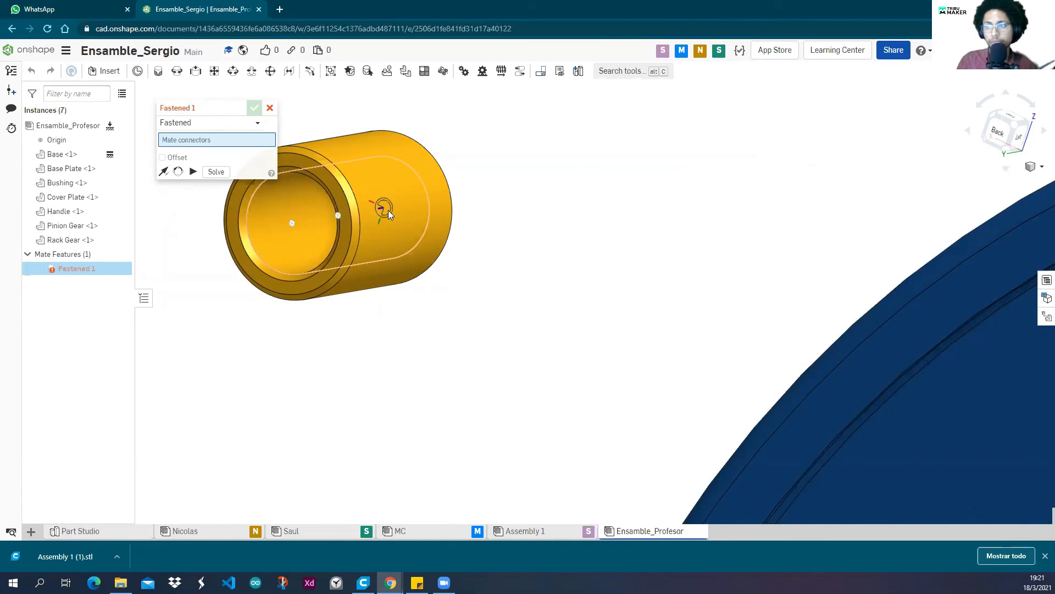
{"action": "left_click", "coordinate": [338, 214]}
{"action": "scroll", "coordinate": [337, 214], "scroll_direction": "down", "scroll_amount": 5}
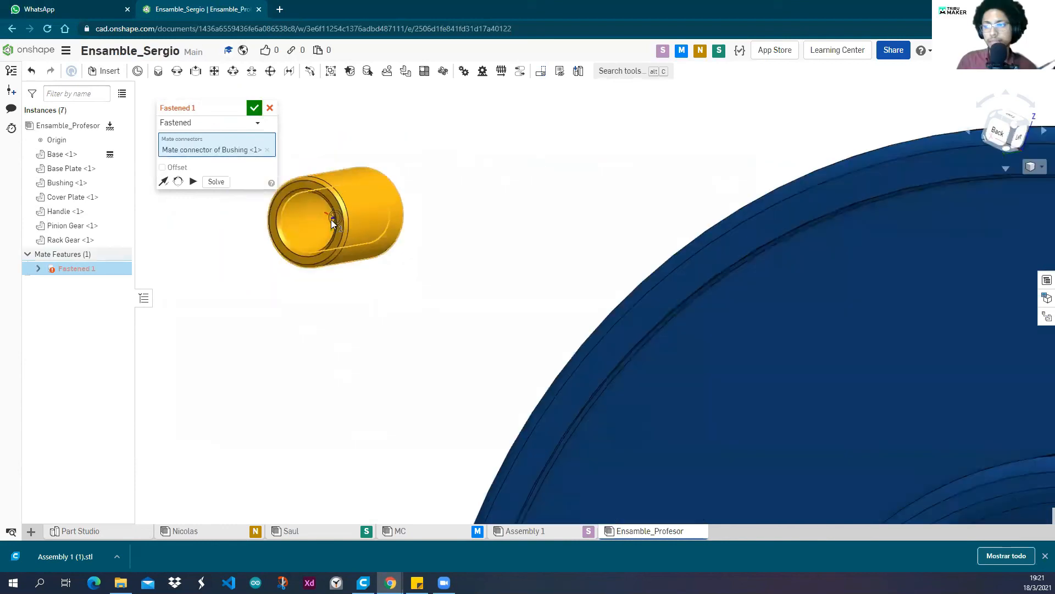
{"action": "scroll", "coordinate": [539, 259], "scroll_direction": "up", "scroll_amount": 5}
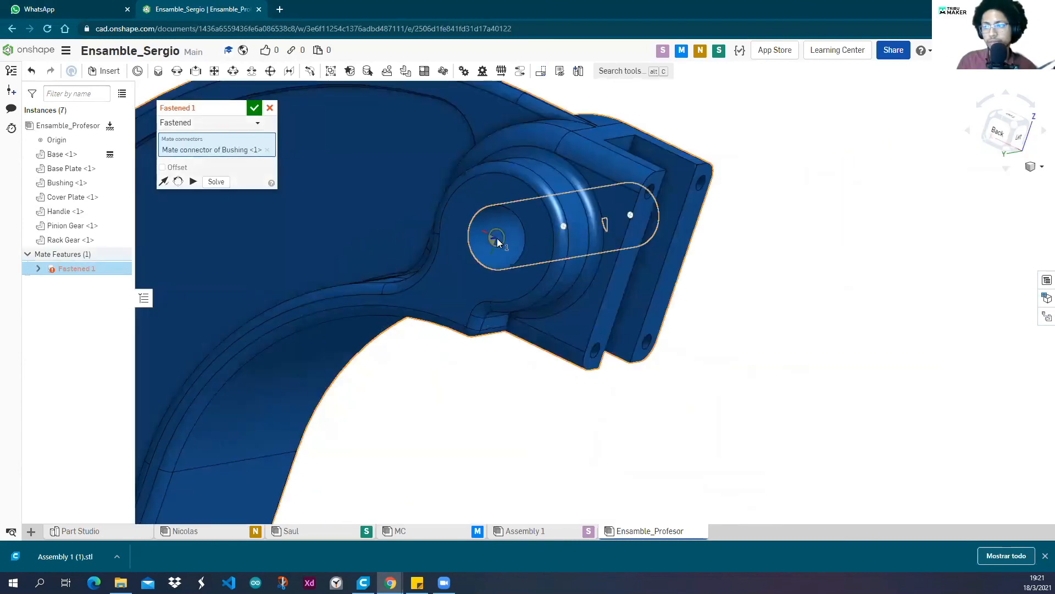
{"action": "left_click", "coordinate": [496, 241]}
{"action": "scroll", "coordinate": [486, 249], "scroll_direction": "down", "scroll_amount": 3}
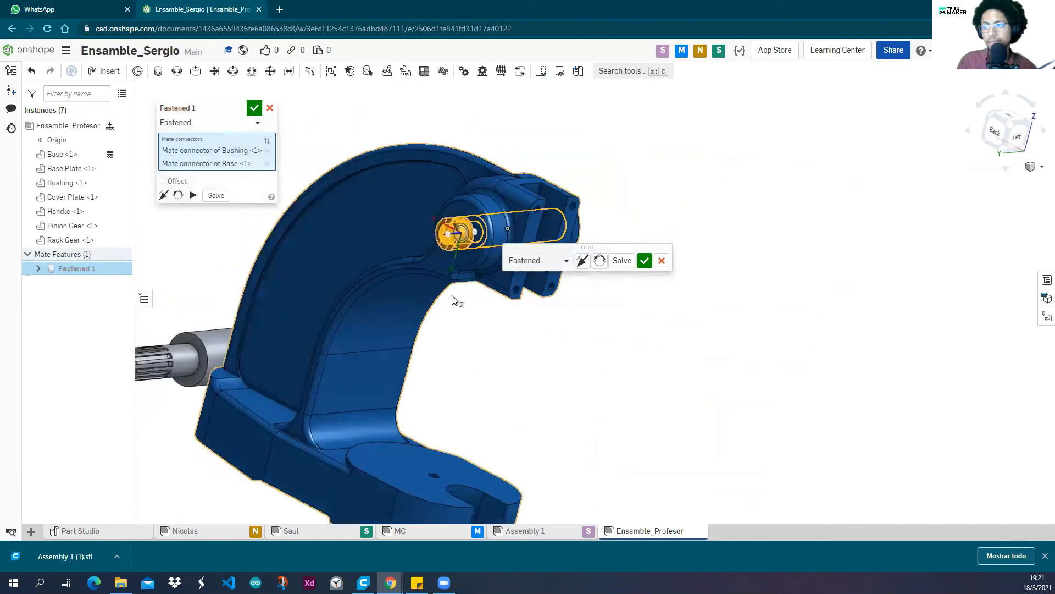
{"action": "scroll", "coordinate": [417, 159], "scroll_direction": "up", "scroll_amount": 3}
{"action": "left_click", "coordinate": [645, 261]}
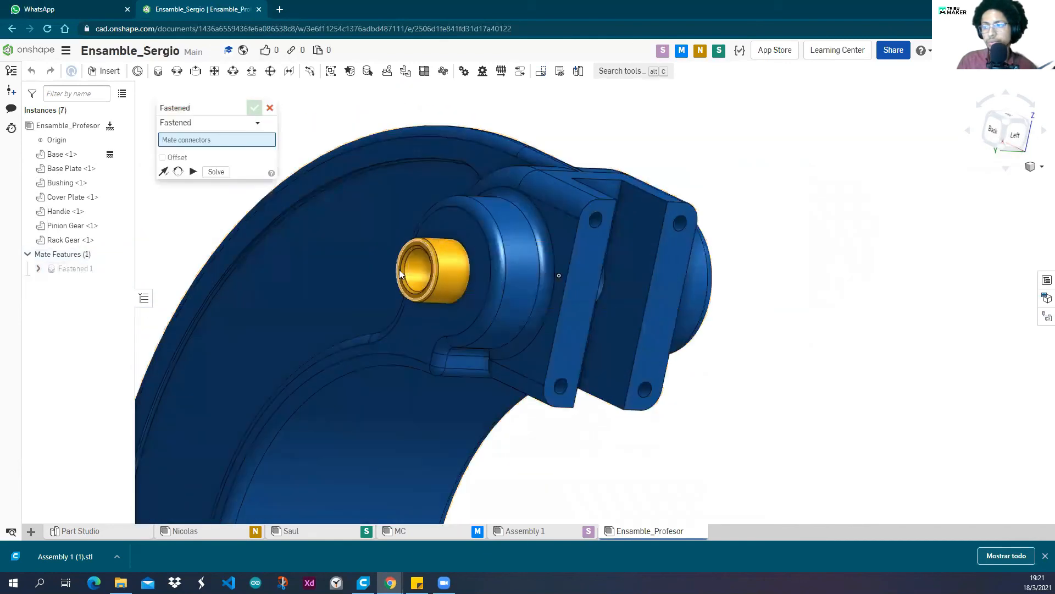
Look over the Bushing's position on the Base, and undo the fastened mate made at the Bushing's midpoint.
{"action": "scroll", "coordinate": [385, 291], "scroll_direction": "up", "scroll_amount": 3}
{"action": "scroll", "coordinate": [346, 322], "scroll_direction": "down", "scroll_amount": 6}
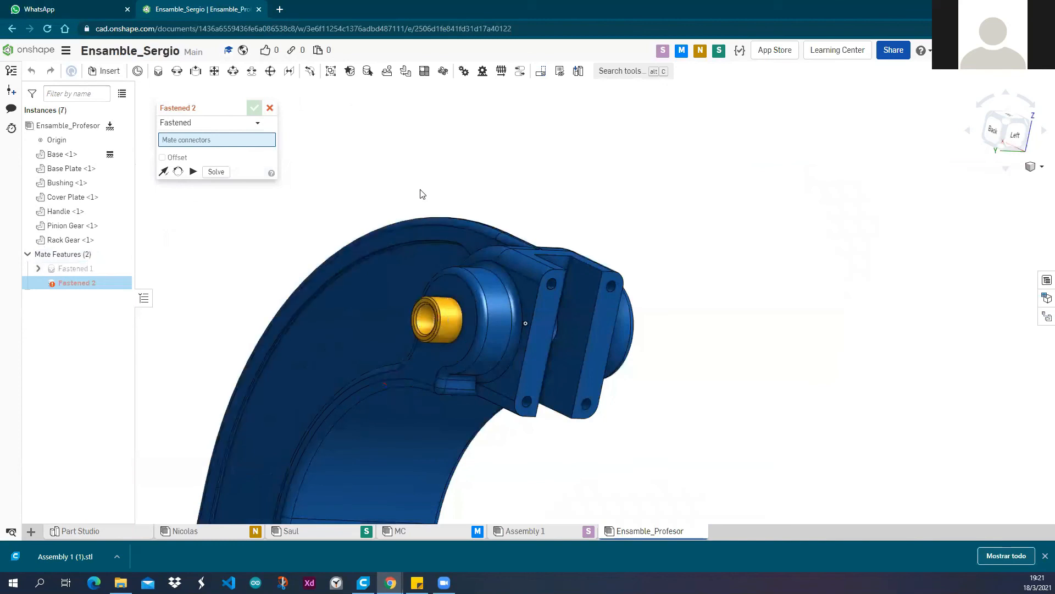
{"action": "scroll", "coordinate": [448, 207], "scroll_direction": "down", "scroll_amount": 2}
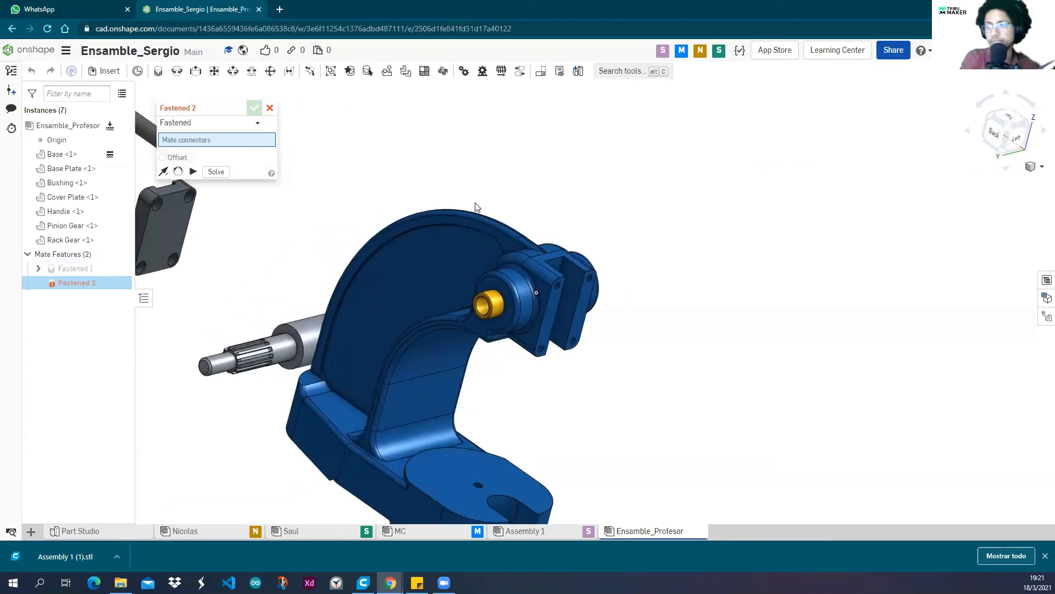
{"action": "mouse_move", "coordinate": [481, 179]}
{"action": "right_mouse_down"}
{"action": "mouse_move", "coordinate": [516, 176]}
{"action": "mouse_move", "coordinate": [498, 170]}
{"action": "right_mouse_up"}
{"action": "left_click", "coordinate": [269, 108]}
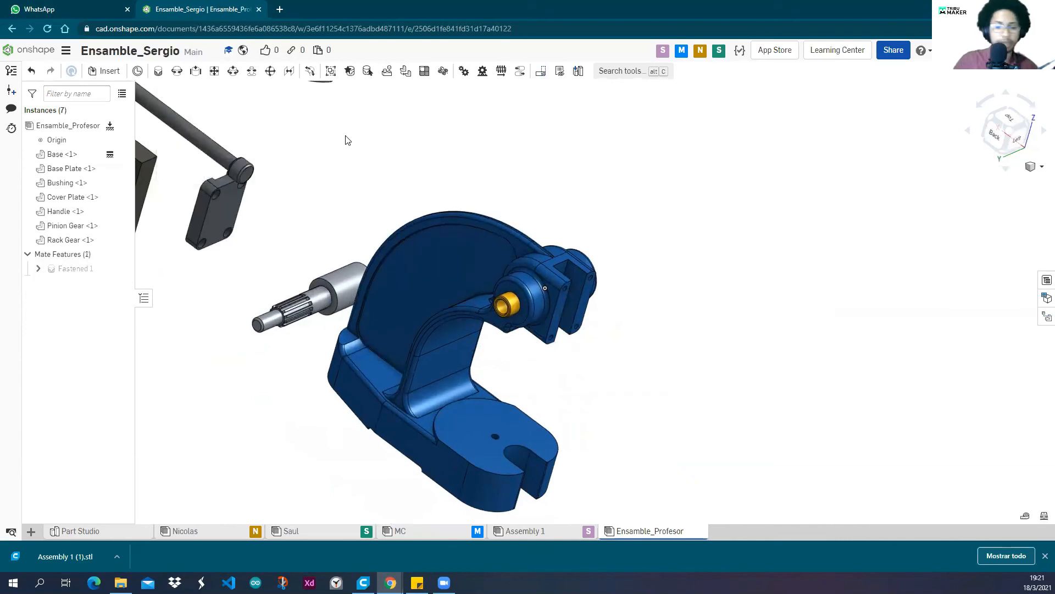
{"action": "key", "text": "ctrl+z"}
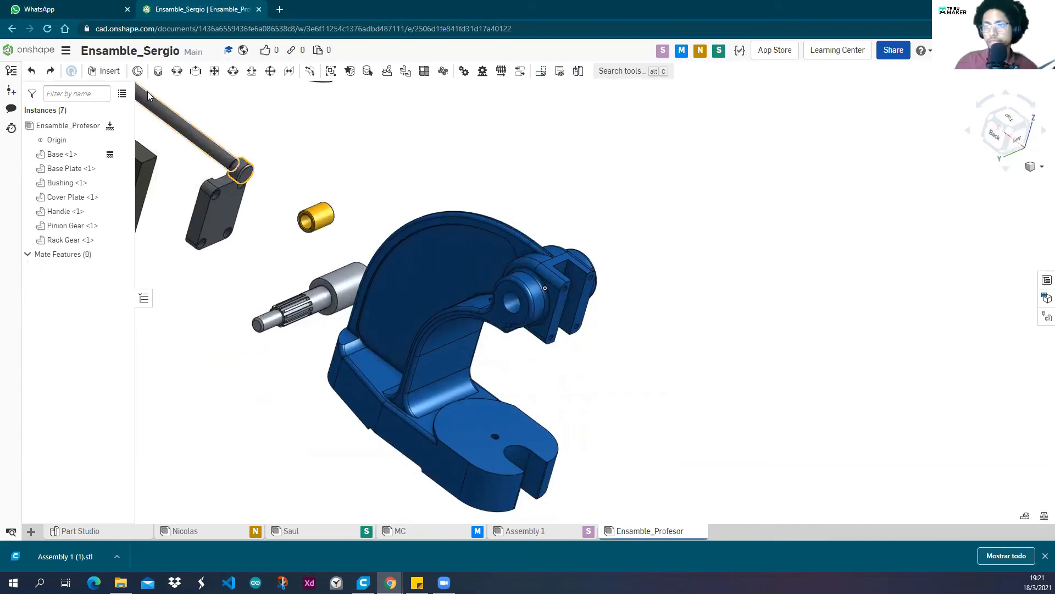
Seat the Bushing in the Base with a Fastened mate between its end-face centre and the centre of the upper bore opening.
{"action": "key", "text": "j"}
{"action": "scroll", "coordinate": [309, 219], "scroll_direction": "up", "scroll_amount": 5}
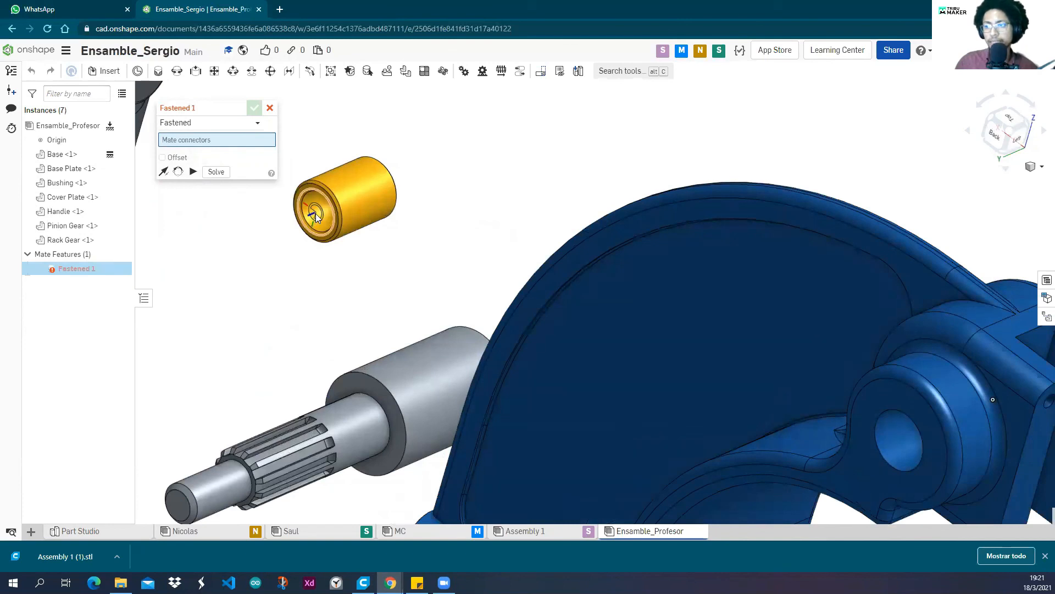
{"action": "left_click", "coordinate": [317, 214]}
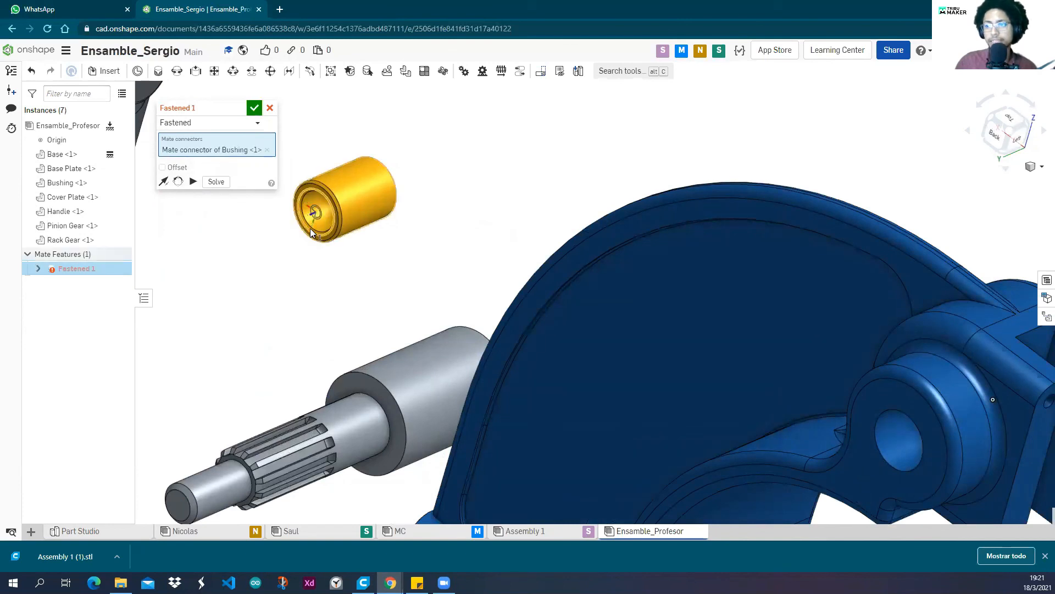
{"action": "scroll", "coordinate": [326, 210], "scroll_direction": "down", "scroll_amount": 5}
{"action": "scroll", "coordinate": [528, 317], "scroll_direction": "up", "scroll_amount": 5}
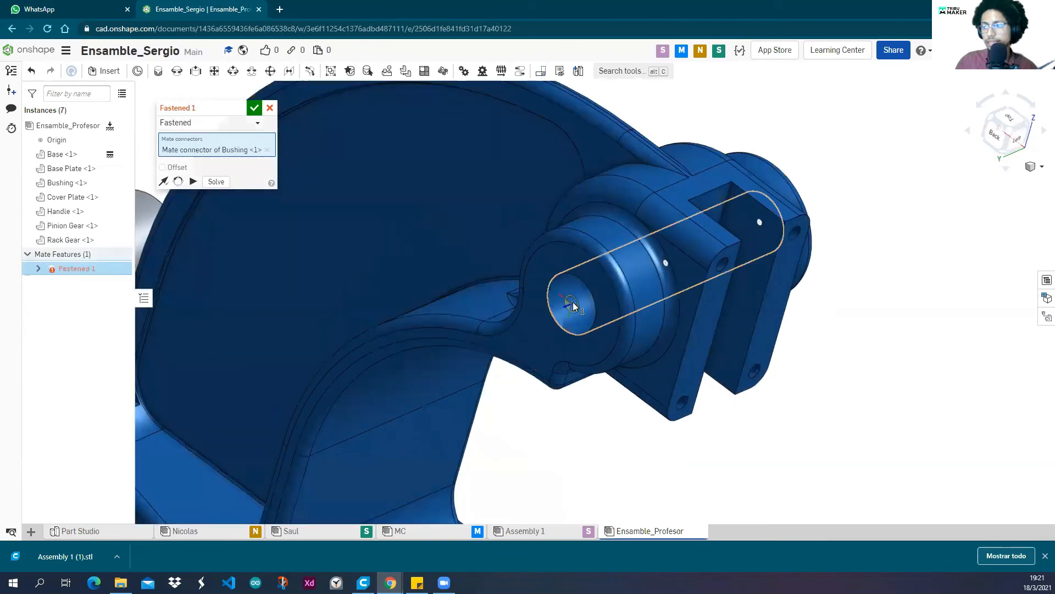
{"action": "left_click", "coordinate": [572, 306]}
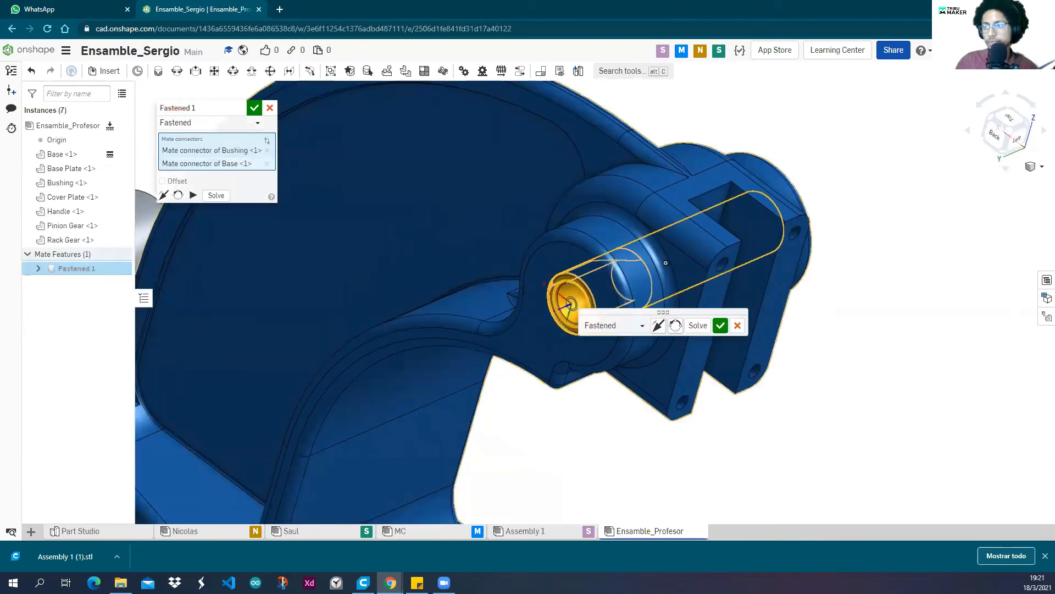
{"action": "scroll", "coordinate": [571, 306], "scroll_direction": "down", "scroll_amount": 5}
{"action": "left_click", "coordinate": [720, 325]}
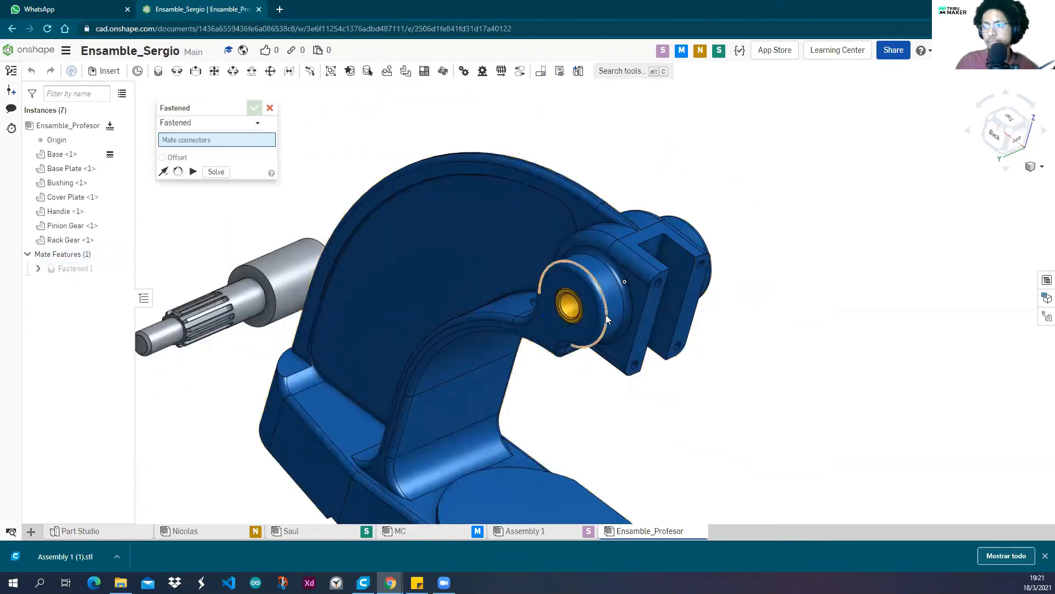
Examine the Bushing in the Base's bore and the remaining loose parts from several angles, leaving the mate command.
{"action": "scroll", "coordinate": [606, 315], "scroll_direction": "up", "scroll_amount": 5}
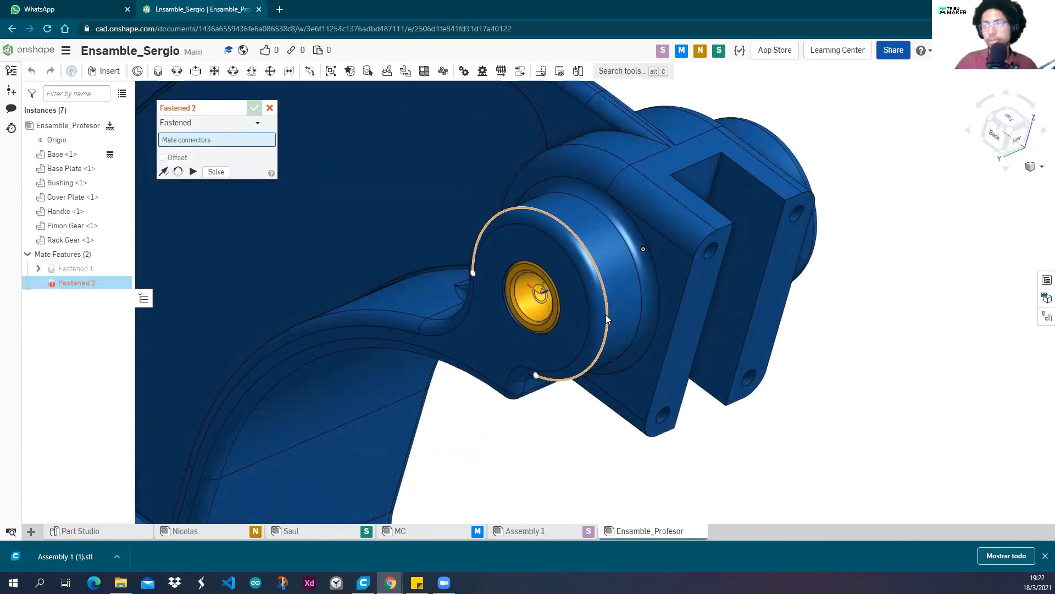
{"action": "scroll", "coordinate": [563, 349], "scroll_direction": "down", "scroll_amount": 5}
{"action": "right_click_drag", "start_coordinate": [684, 204], "coordinate": [647, 212]}
{"action": "scroll", "coordinate": [647, 212], "scroll_direction": "down", "scroll_amount": 4}
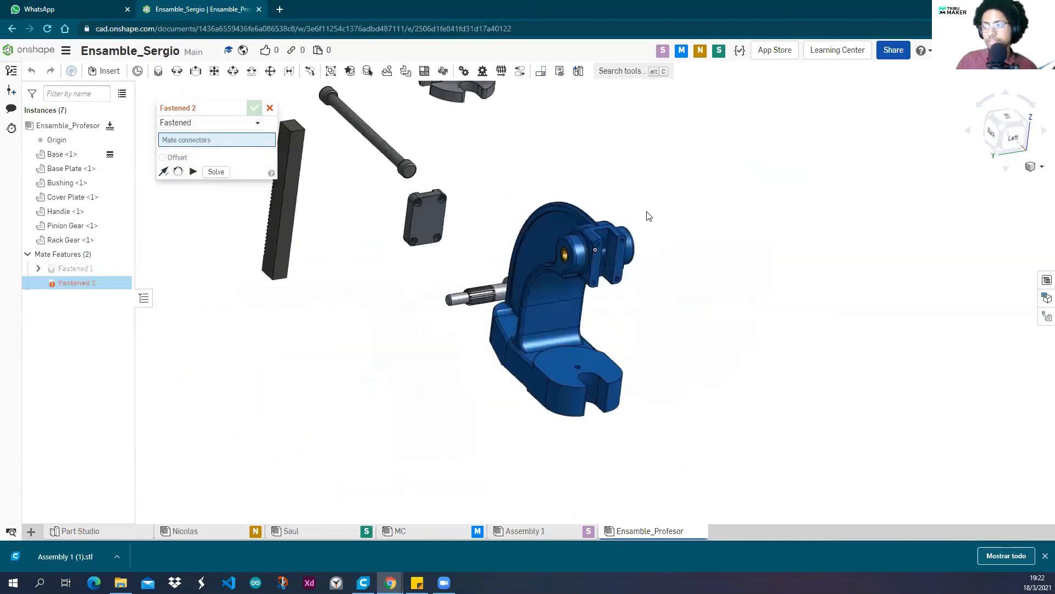
{"action": "middle_click_drag", "start_coordinate": [650, 304], "coordinate": [624, 329]}
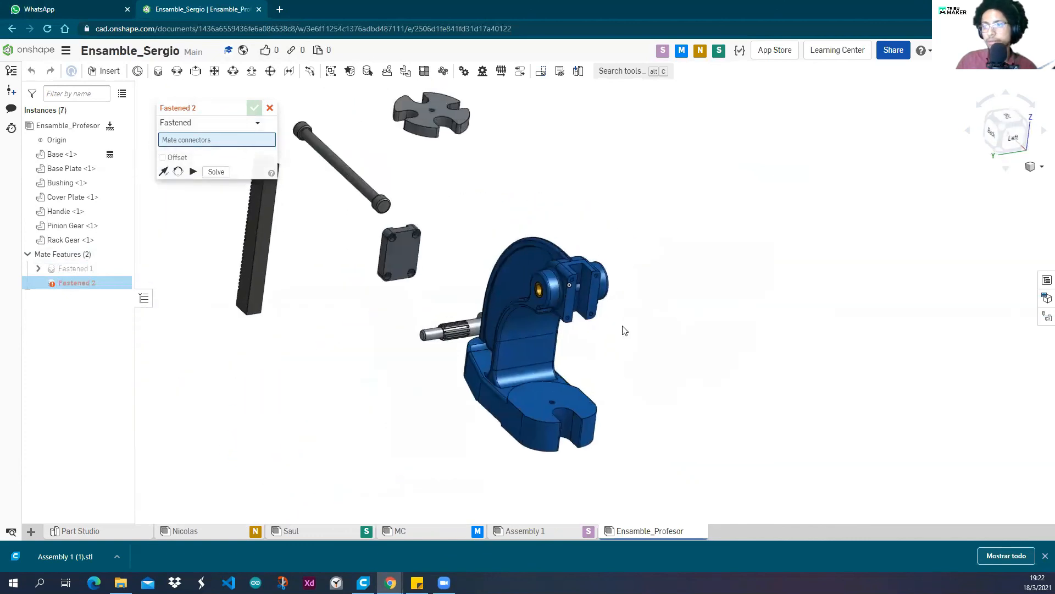
{"action": "left_click", "coordinate": [270, 108]}
{"action": "mouse_move", "coordinate": [368, 328]}
{"action": "right_mouse_down"}
{"action": "mouse_move", "coordinate": [370, 341]}
{"action": "mouse_move", "coordinate": [381, 325]}
{"action": "mouse_move", "coordinate": [382, 335]}
{"action": "right_mouse_up"}
{"action": "middle_click_drag", "start_coordinate": [498, 196], "coordinate": [520, 205]}
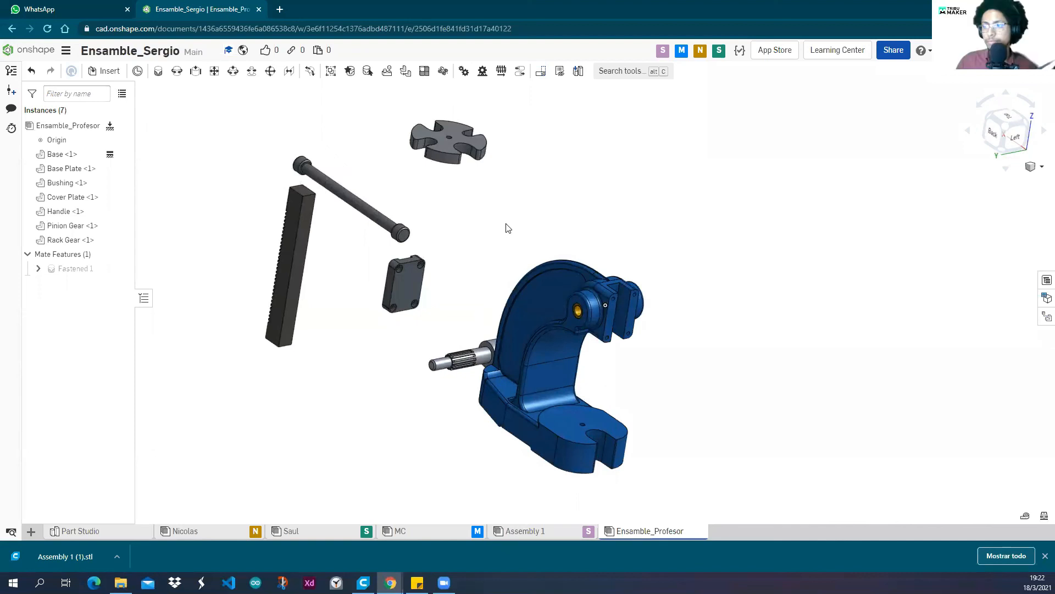
{"action": "scroll", "coordinate": [506, 224], "scroll_direction": "up", "scroll_amount": 2}
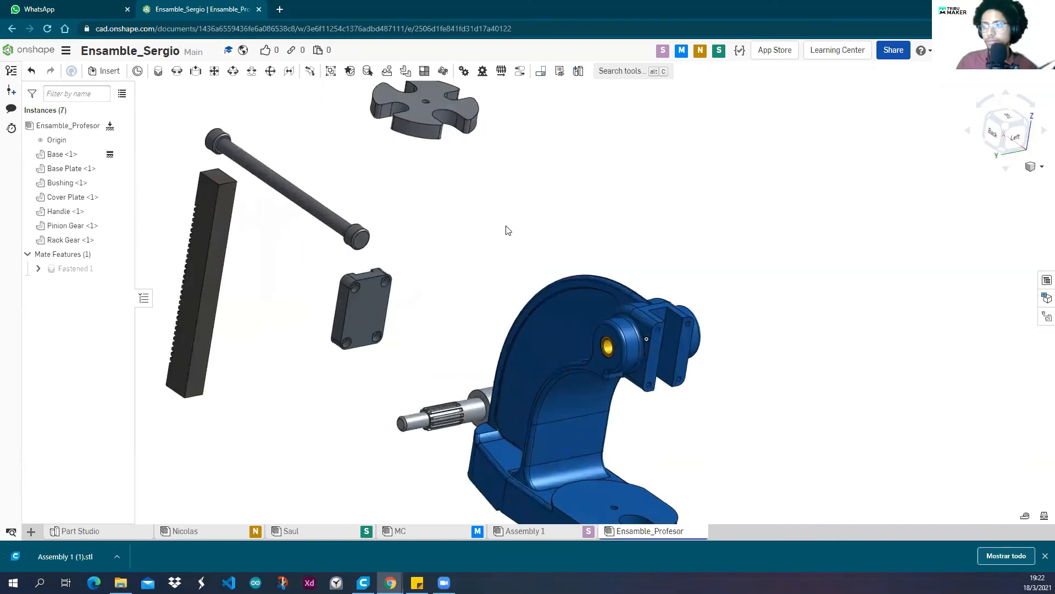
{"action": "scroll", "coordinate": [506, 225], "scroll_direction": "down", "scroll_amount": 2}
{"action": "middle_click_drag", "start_coordinate": [506, 229], "coordinate": [512, 230]}
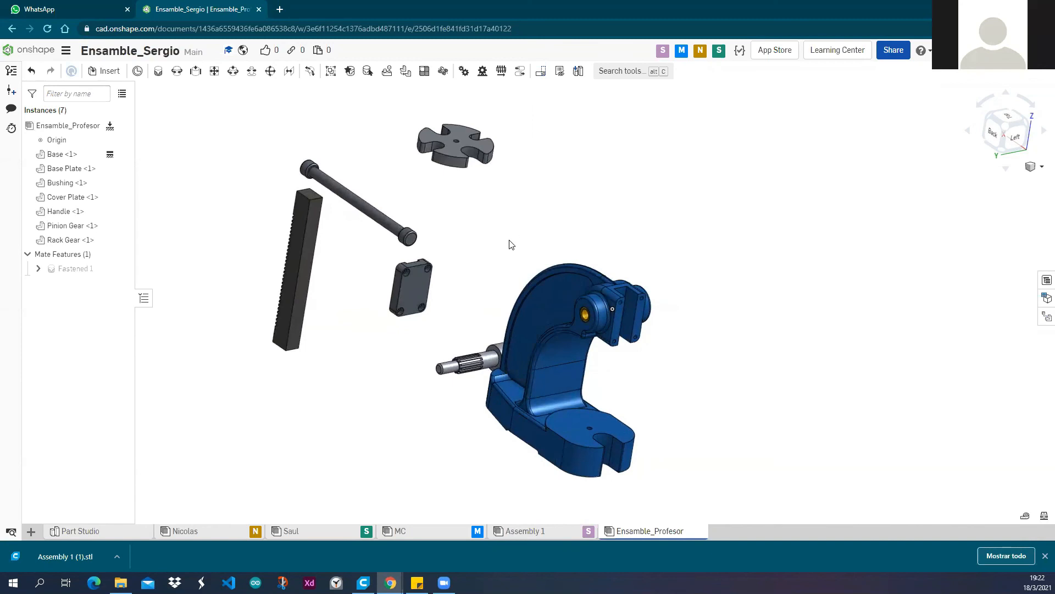
{"action": "right_click_drag", "start_coordinate": [529, 231], "coordinate": [509, 225]}
{"action": "mouse_move", "coordinate": [518, 227]}
{"action": "middle_mouse_down"}
{"action": "mouse_move", "coordinate": [532, 235]}
{"action": "mouse_move", "coordinate": [512, 242]}
{"action": "middle_mouse_up"}
{"action": "scroll", "coordinate": [514, 234], "scroll_direction": "up", "scroll_amount": 1}
{"action": "scroll", "coordinate": [522, 239], "scroll_direction": "down", "scroll_amount": 1}
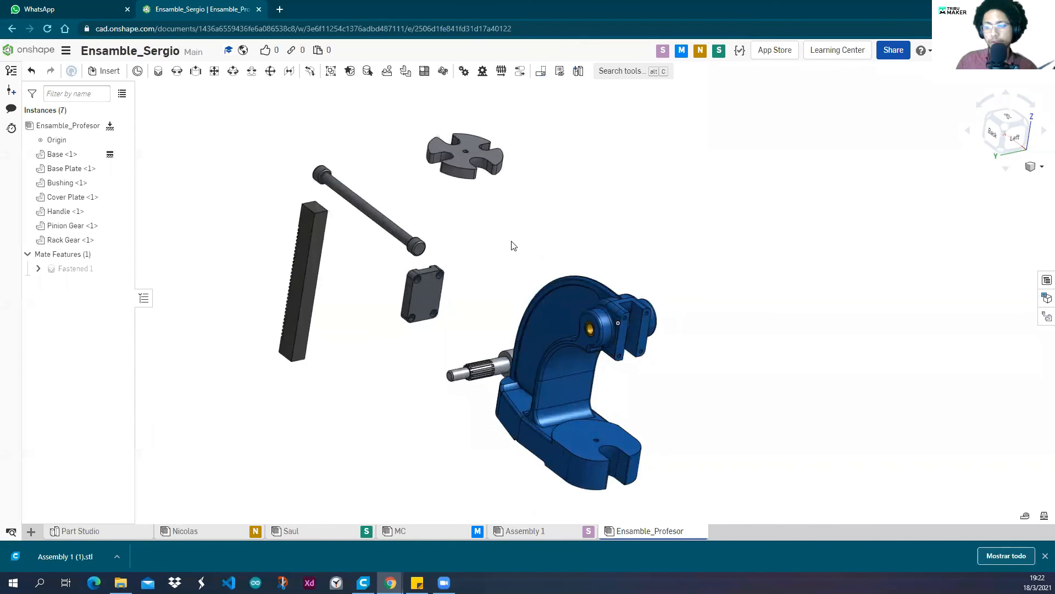
In the Part Studio, hide the Handle, Pinion Gear, Rack Gear, Base Plate, Cover Plate and Base so only the Bushing remains shown.
{"action": "left_click", "coordinate": [96, 532]}
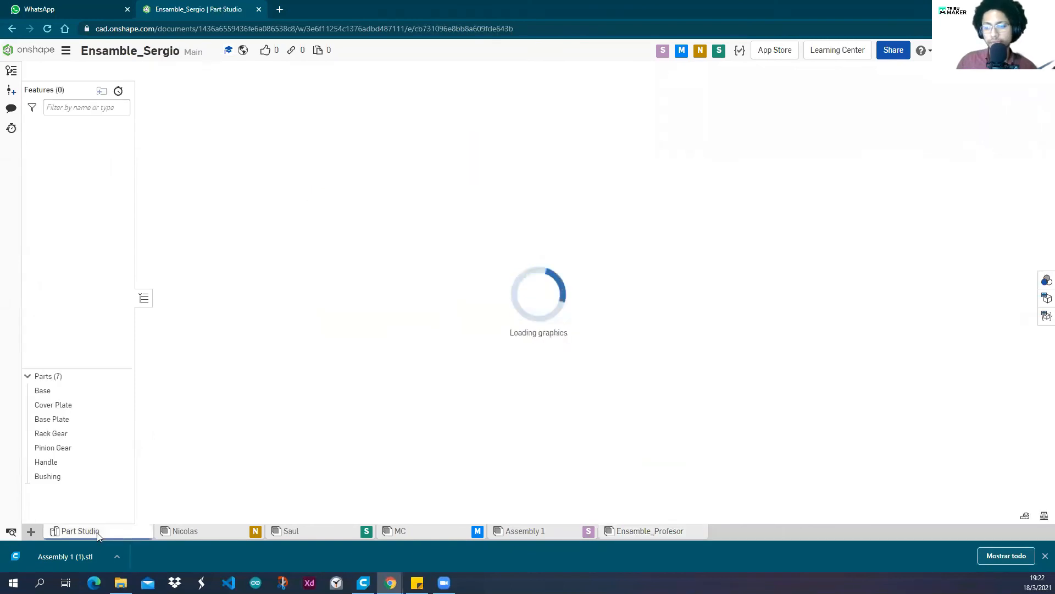
{"action": "right_click_drag", "start_coordinate": [270, 350], "coordinate": [485, 234]}
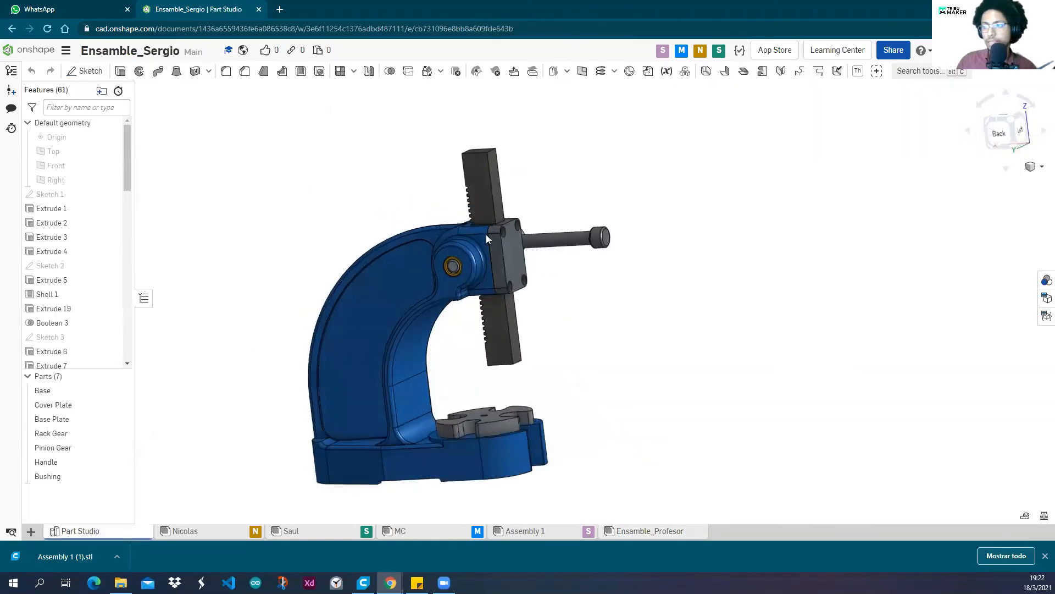
{"action": "scroll", "coordinate": [350, 342], "scroll_direction": "up", "scroll_amount": 5}
{"action": "left_click", "coordinate": [347, 338]}
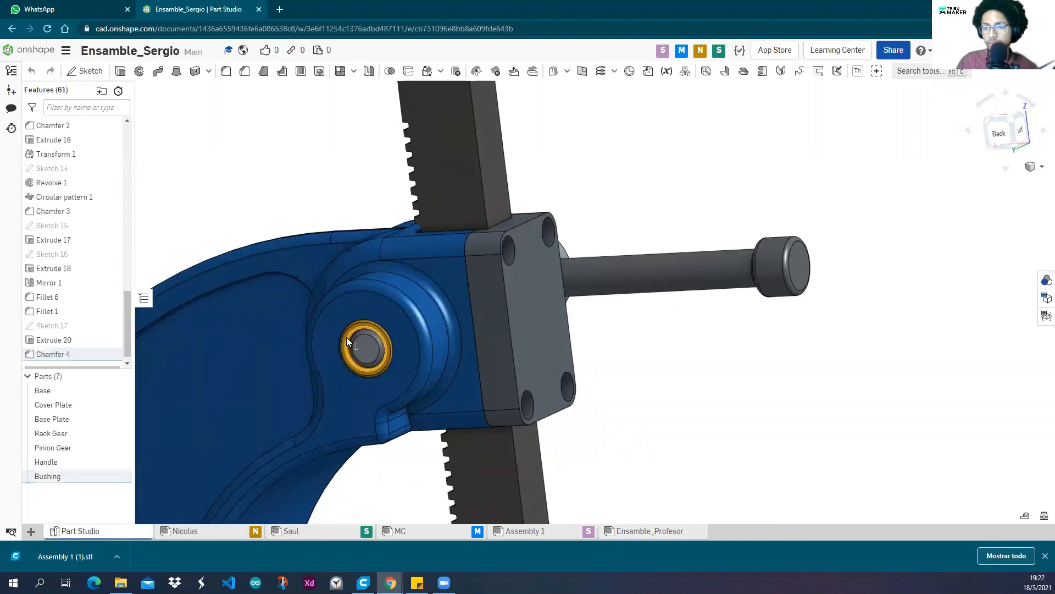
{"action": "left_click", "coordinate": [181, 223]}
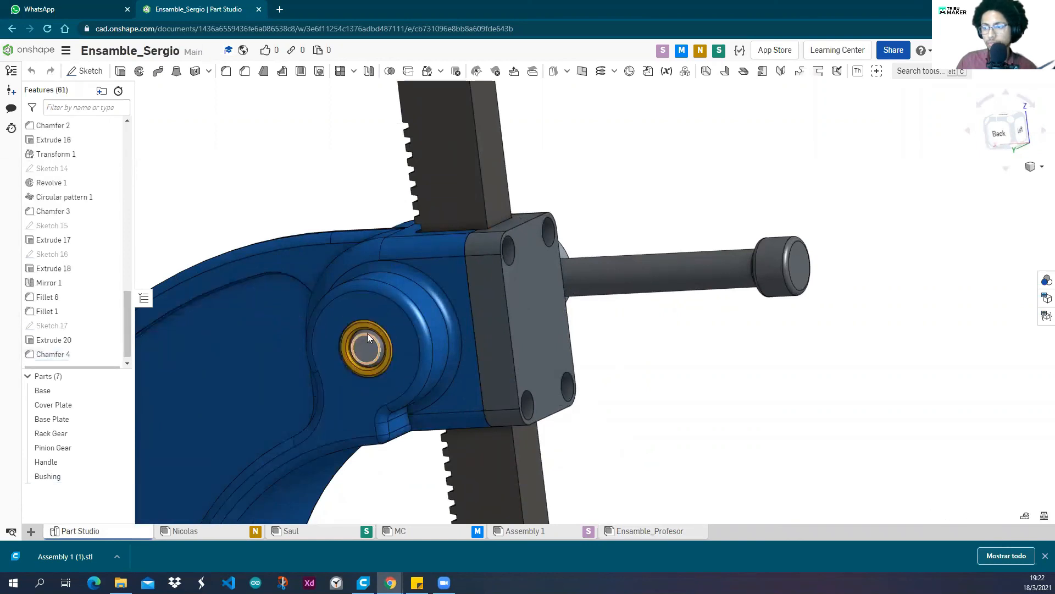
{"action": "left_click", "coordinate": [121, 477]}
{"action": "left_click", "coordinate": [120, 477]}
{"action": "left_click", "coordinate": [120, 462]}
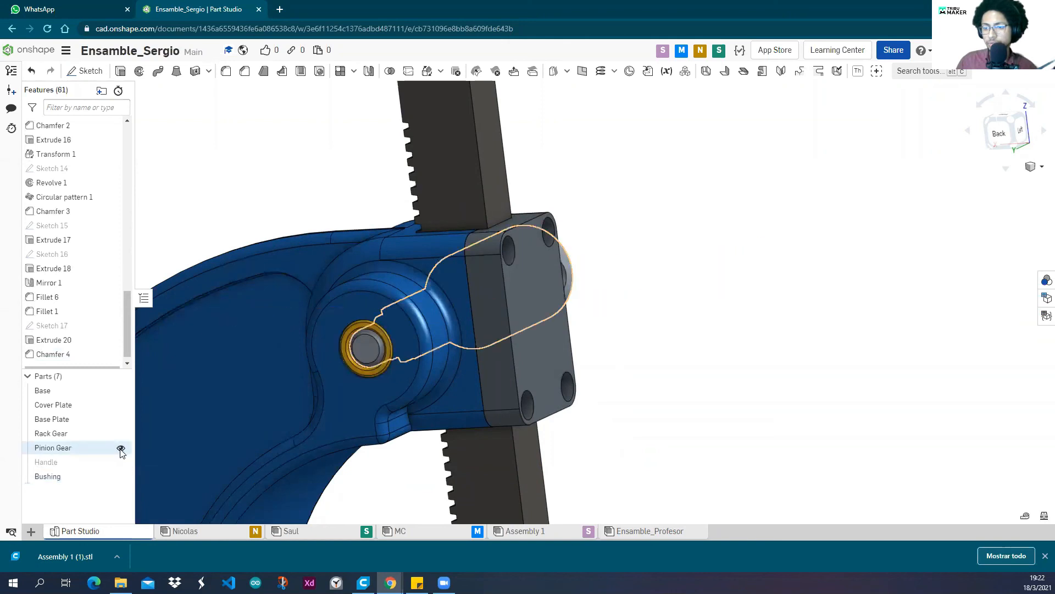
{"action": "left_click", "coordinate": [121, 447]}
{"action": "left_click", "coordinate": [120, 434]}
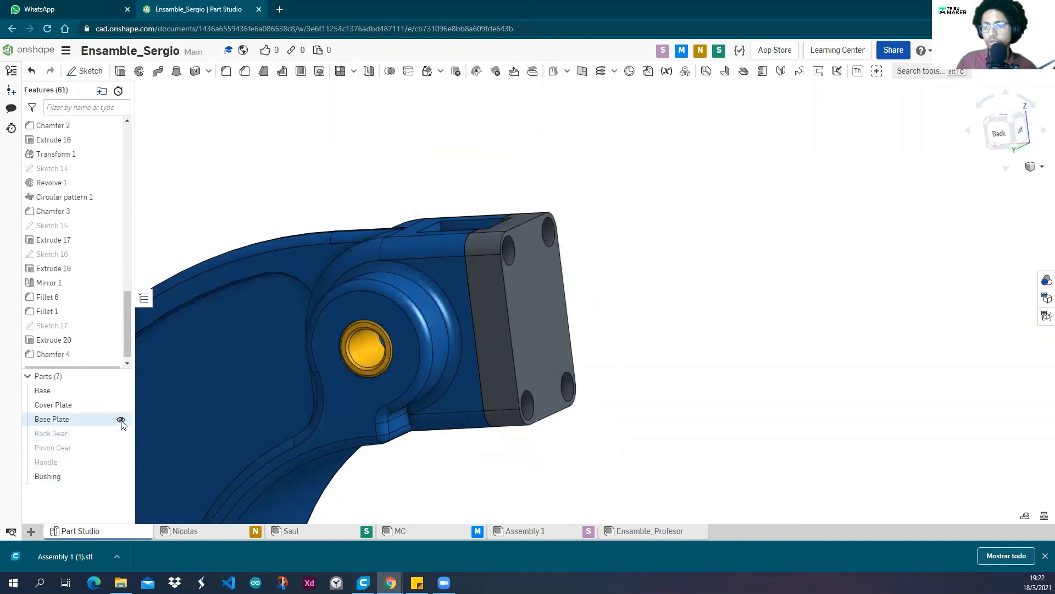
{"action": "left_click", "coordinate": [120, 419]}
{"action": "left_click", "coordinate": [120, 405]}
{"action": "left_click", "coordinate": [120, 390]}
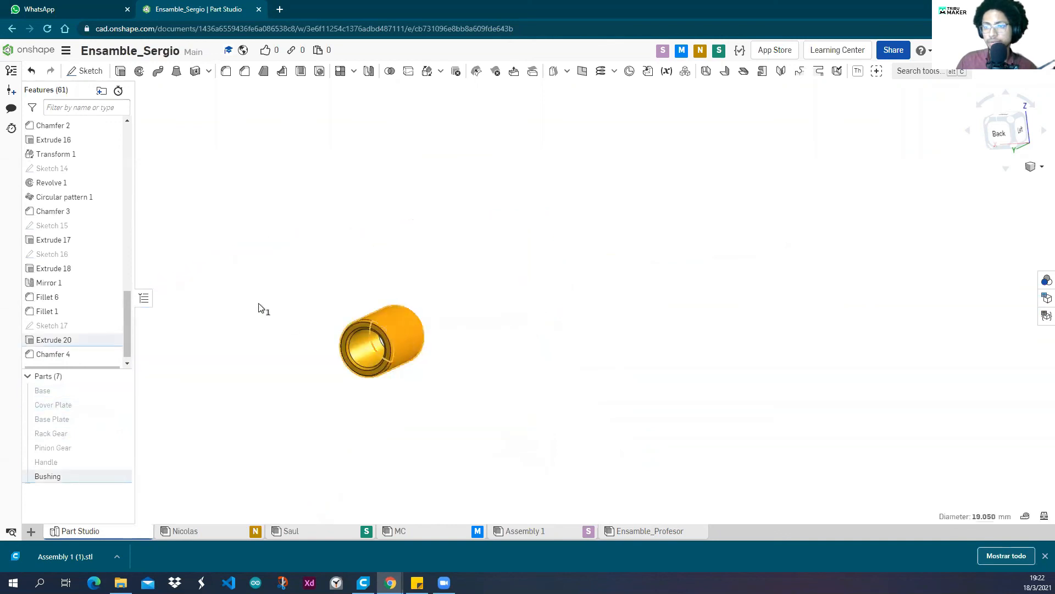
Open Sketch 17 of the Bushing for editing and delete the projection constraint on its outer circle.
{"action": "right_click", "coordinate": [59, 332]}
{"action": "left_click", "coordinate": [83, 348]}
{"action": "scroll", "coordinate": [378, 316], "scroll_direction": "up", "scroll_amount": 4}
{"action": "right_click_drag", "start_coordinate": [410, 288], "coordinate": [418, 289]}
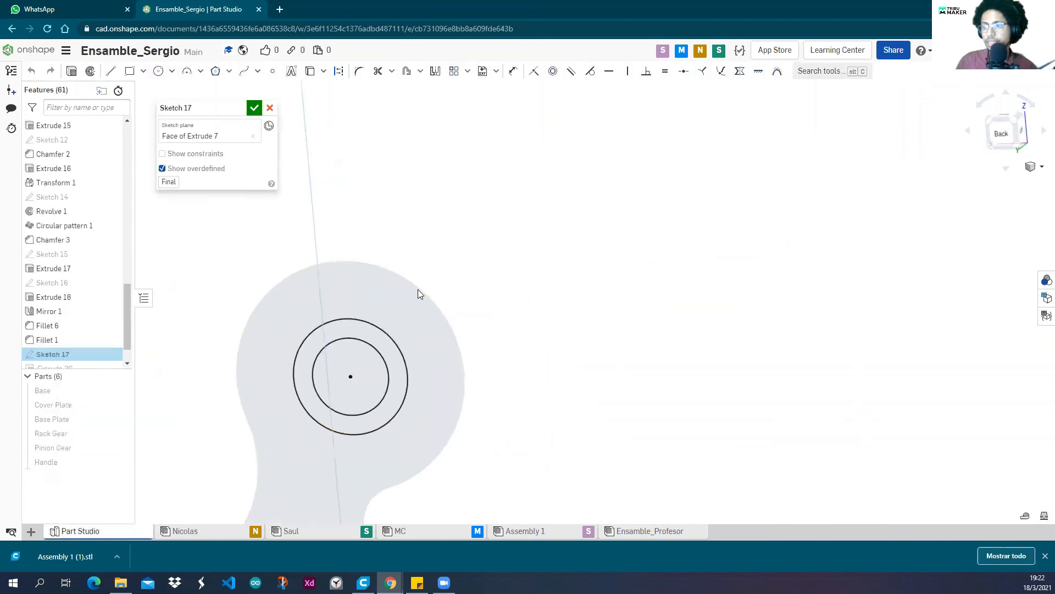
{"action": "scroll", "coordinate": [417, 290], "scroll_direction": "down", "scroll_amount": 4}
{"action": "scroll", "coordinate": [415, 311], "scroll_direction": "up", "scroll_amount": 4}
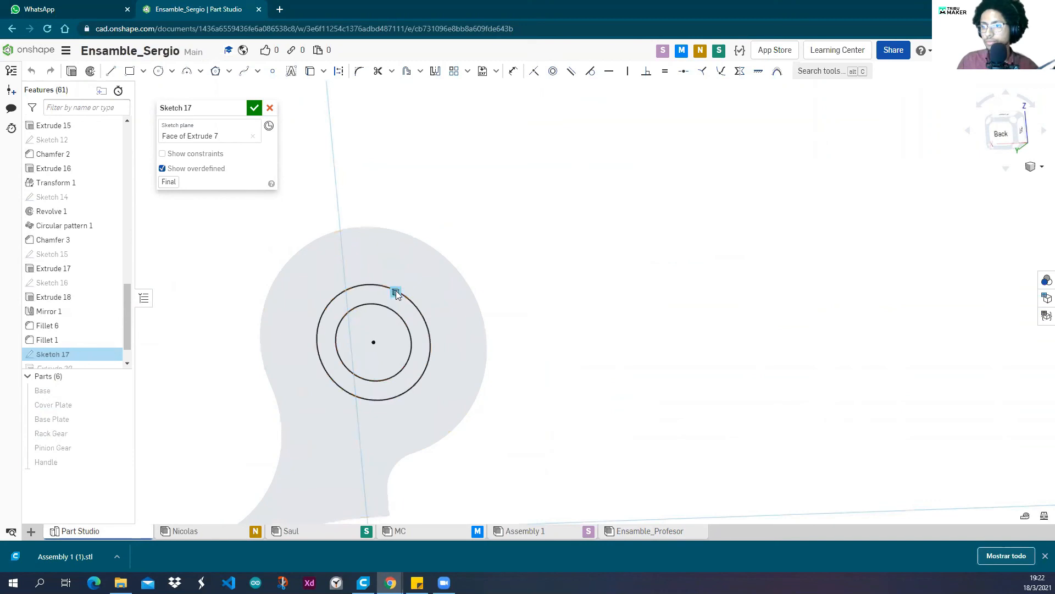
{"action": "left_click", "coordinate": [396, 290]}
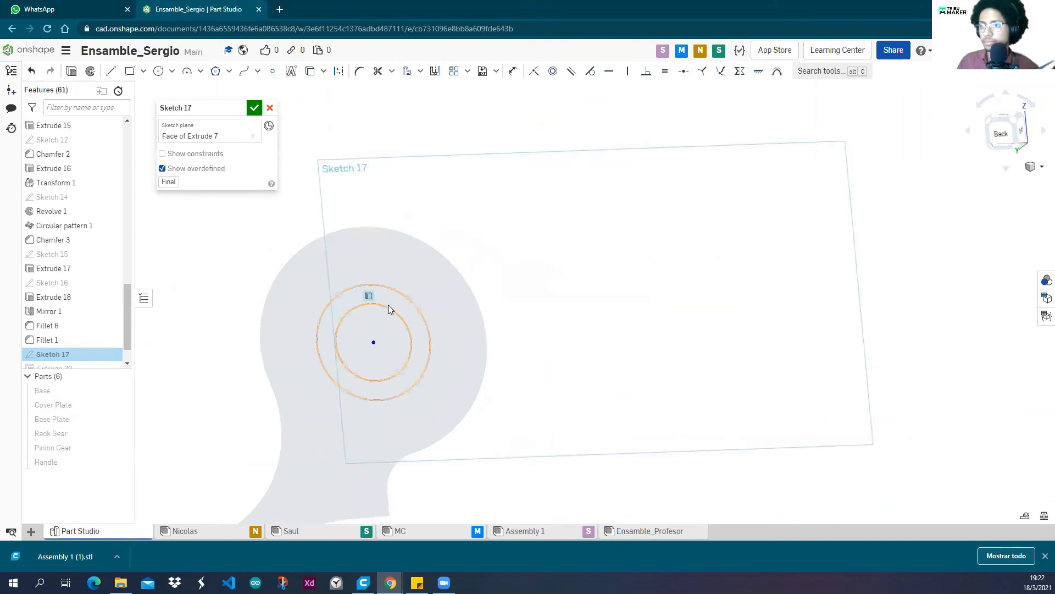
{"action": "left_click", "coordinate": [371, 295]}
{"action": "key", "text": "Delete"}
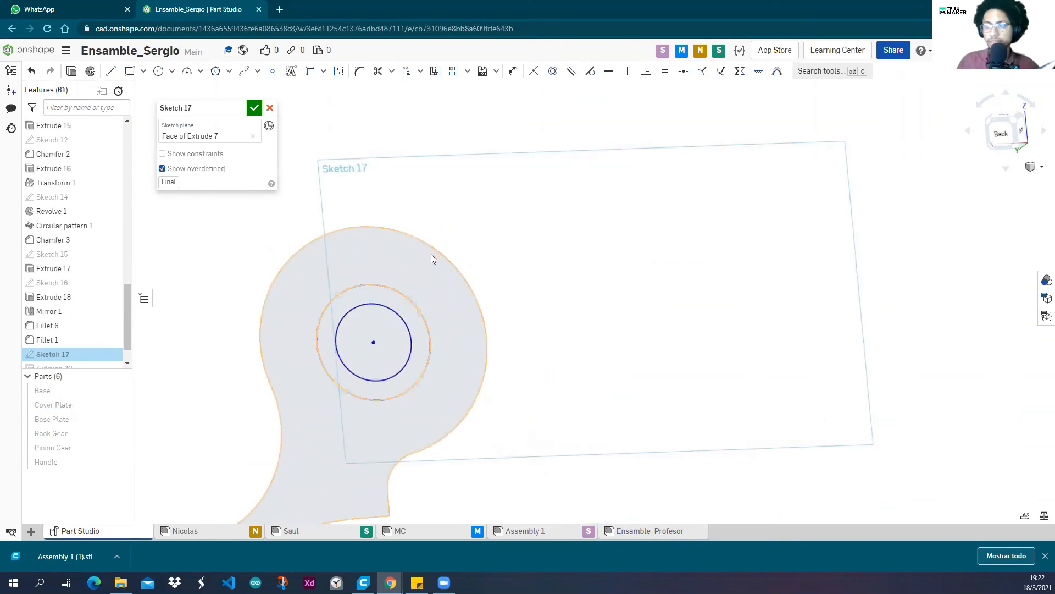
Dimension the outer circle's diameter at 30 mm and accept Sketch 17.
{"action": "key", "text": "d"}
{"action": "left_click", "coordinate": [407, 281]}
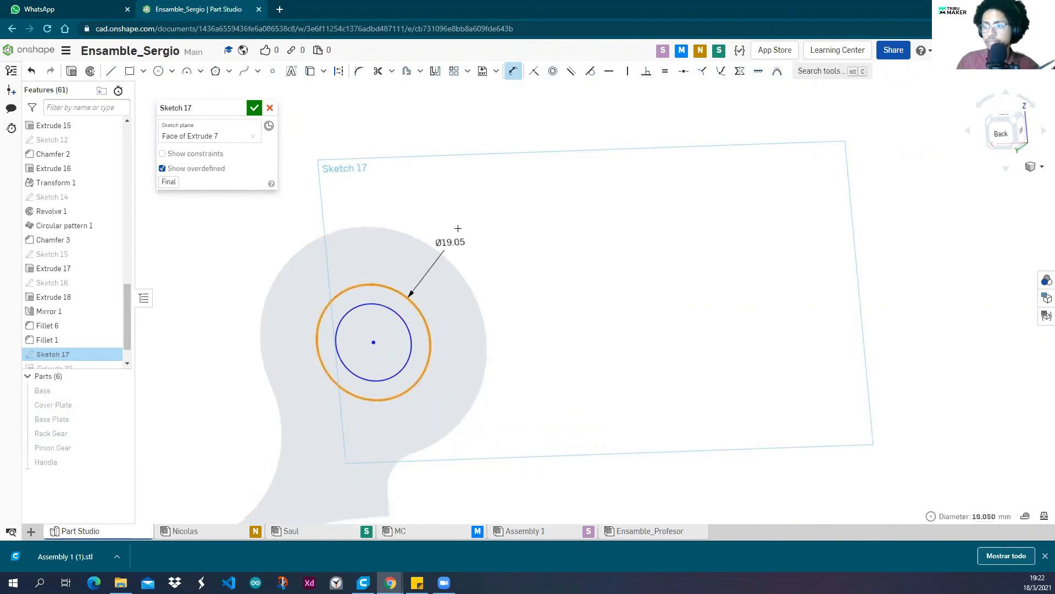
{"action": "left_click", "coordinate": [489, 212]}
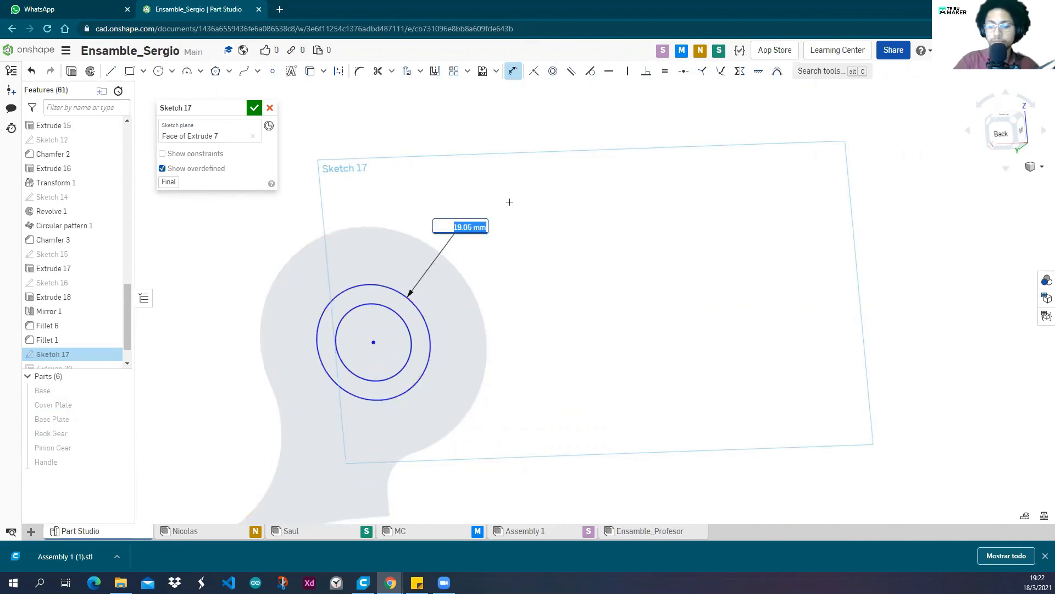
{"action": "key", "text": "Return"}
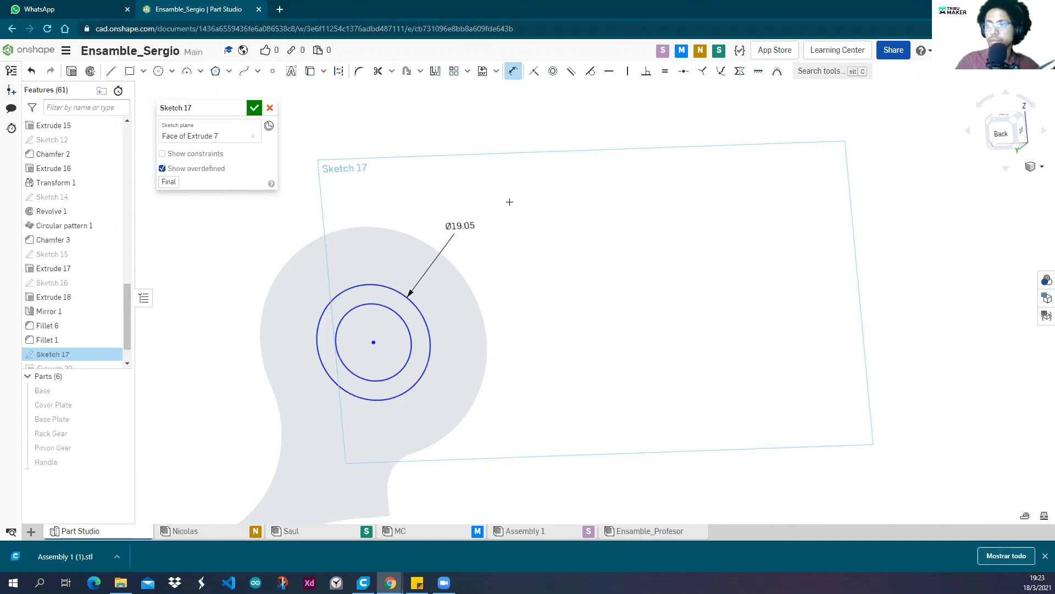
{"action": "scroll", "coordinate": [484, 245], "scroll_direction": "down", "scroll_amount": 3}
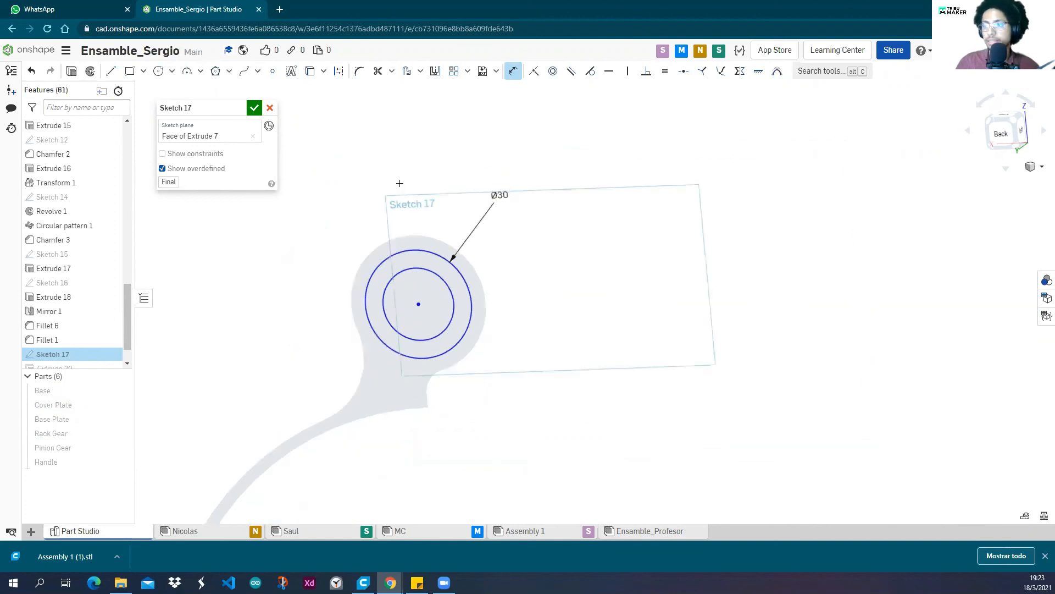
{"action": "left_click", "coordinate": [259, 109]}
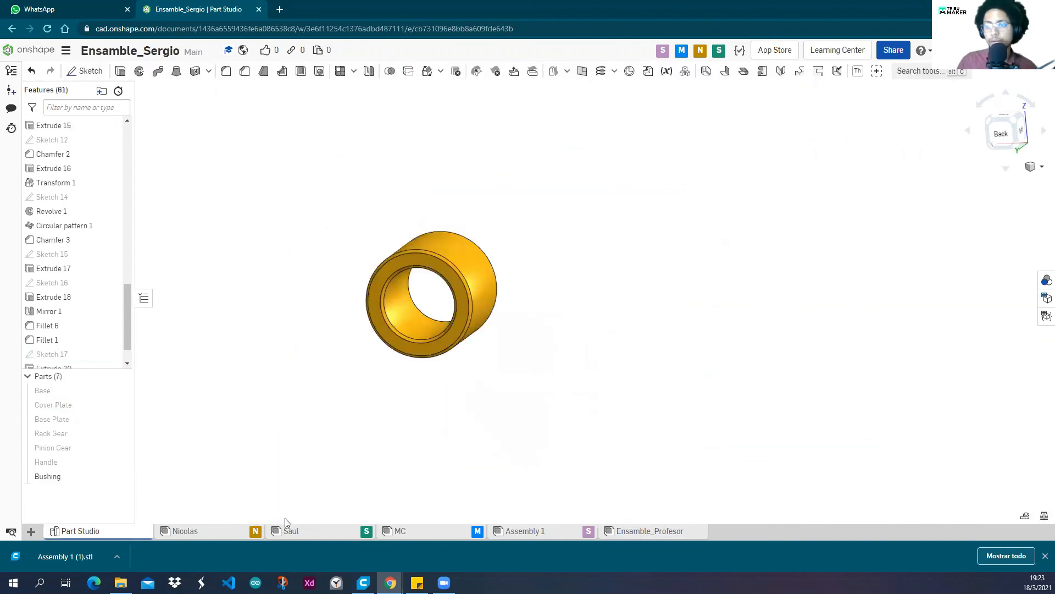
Return to the Ensamble_Profesor assembly and examine how the resized Bushing fits the Base's upper bore, checking its Fastened mate.
{"action": "left_click", "coordinate": [629, 531]}
{"action": "scroll", "coordinate": [594, 306], "scroll_direction": "up", "scroll_amount": 5}
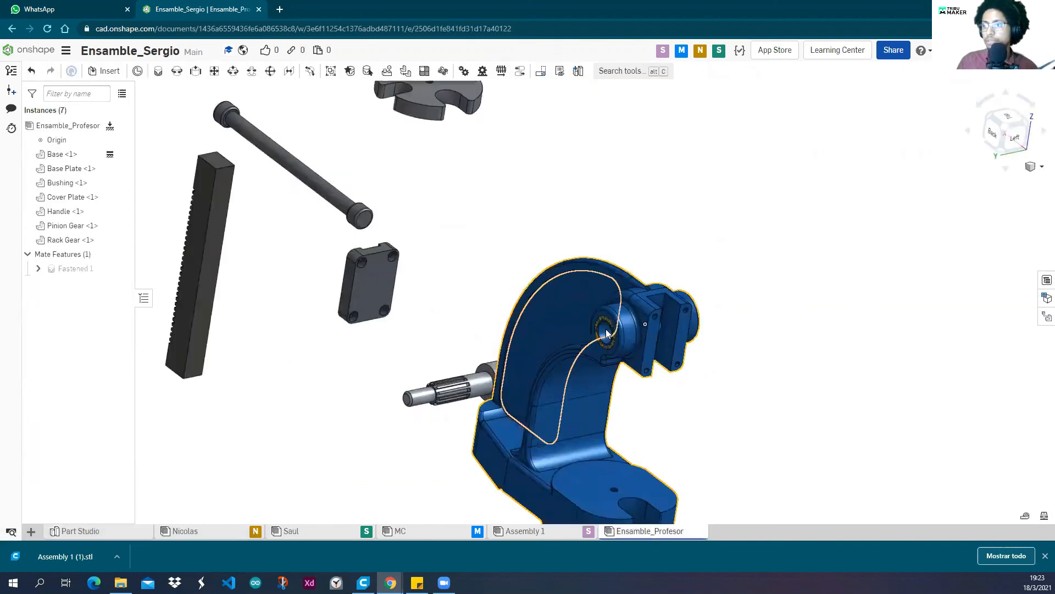
{"action": "right_click_drag", "start_coordinate": [594, 301], "coordinate": [598, 306]}
{"action": "middle_click_drag", "start_coordinate": [598, 306], "coordinate": [450, 260]}
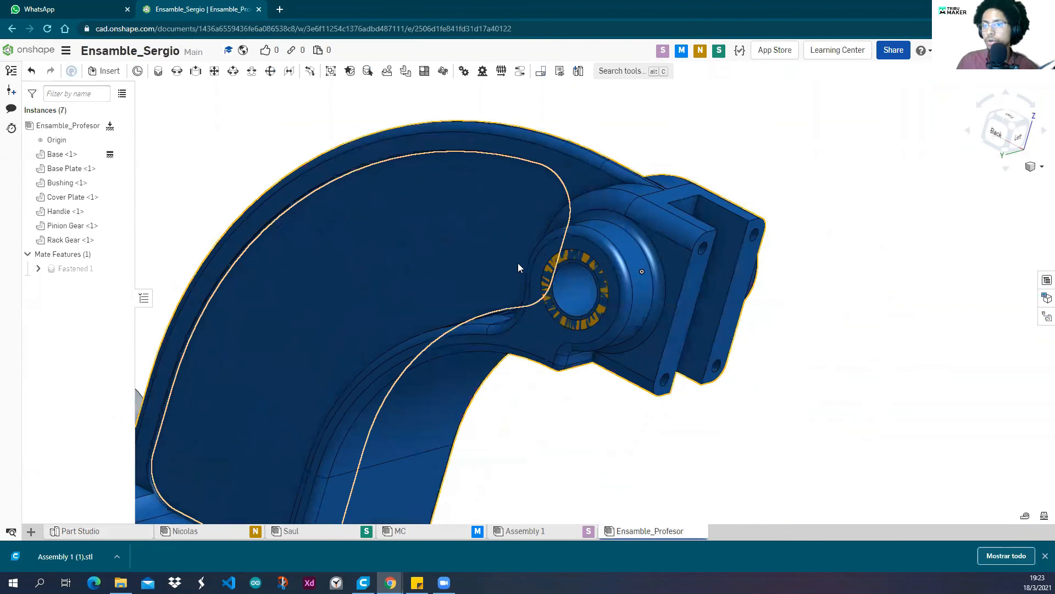
{"action": "scroll", "coordinate": [641, 273], "scroll_direction": "up", "scroll_amount": 5}
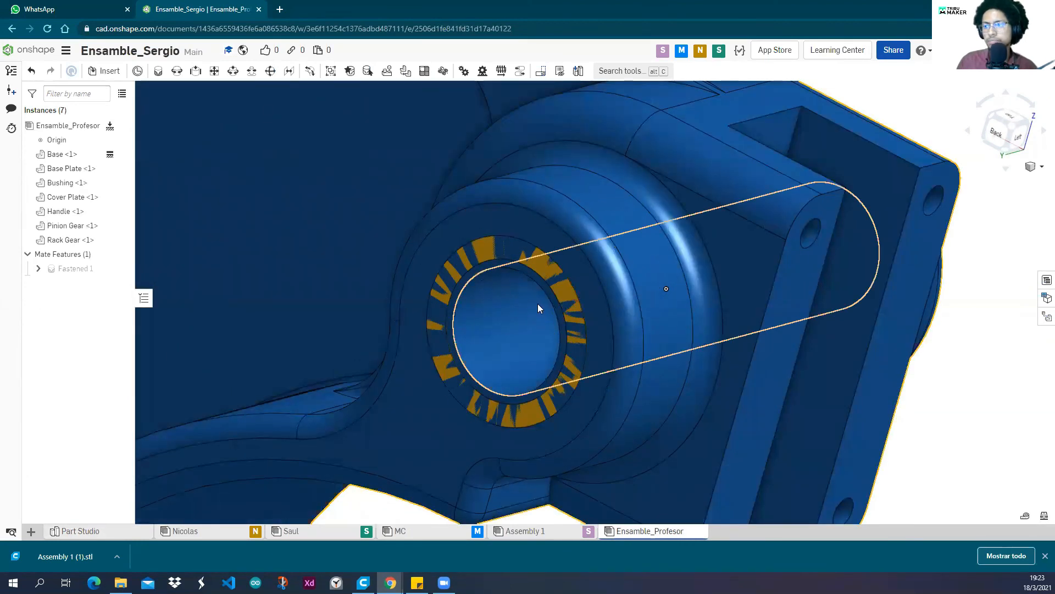
{"action": "scroll", "coordinate": [538, 307], "scroll_direction": "down", "scroll_amount": 4}
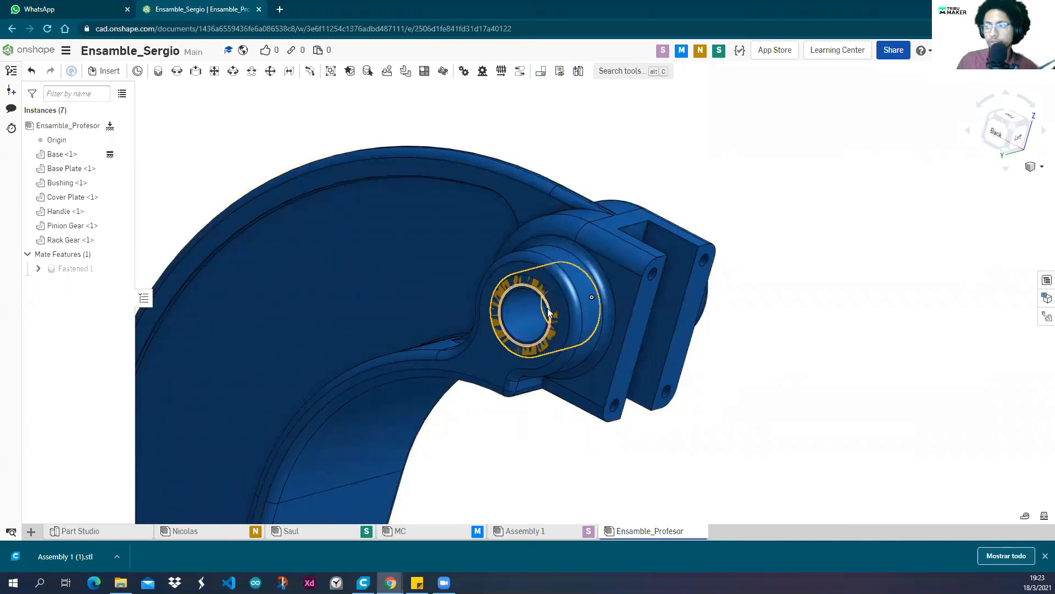
{"action": "scroll", "coordinate": [515, 327], "scroll_direction": "up", "scroll_amount": 5}
{"action": "scroll", "coordinate": [473, 294], "scroll_direction": "down", "scroll_amount": 5}
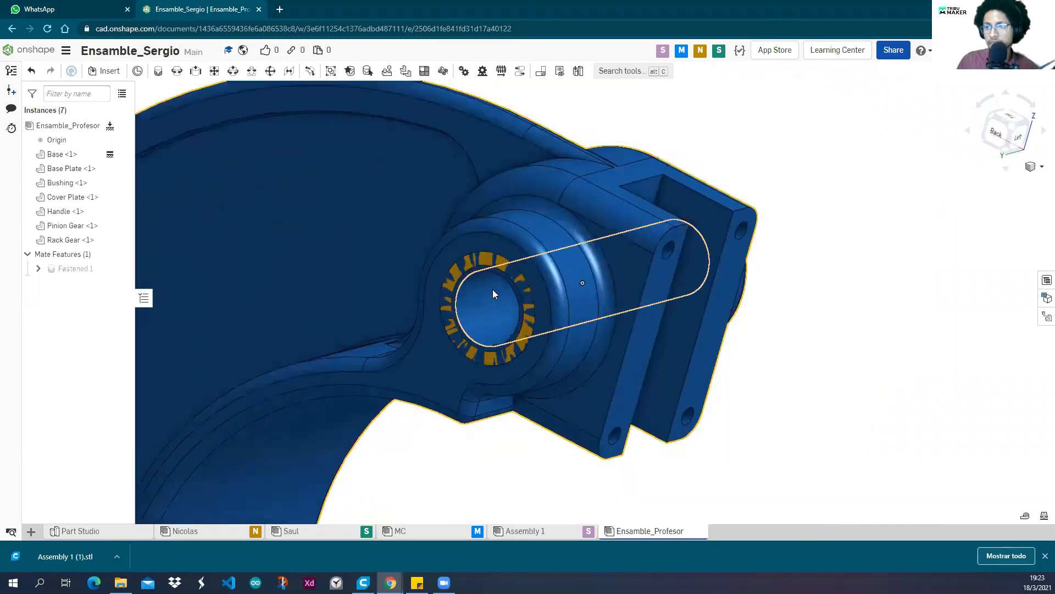
{"action": "mouse_move", "coordinate": [73, 272]}
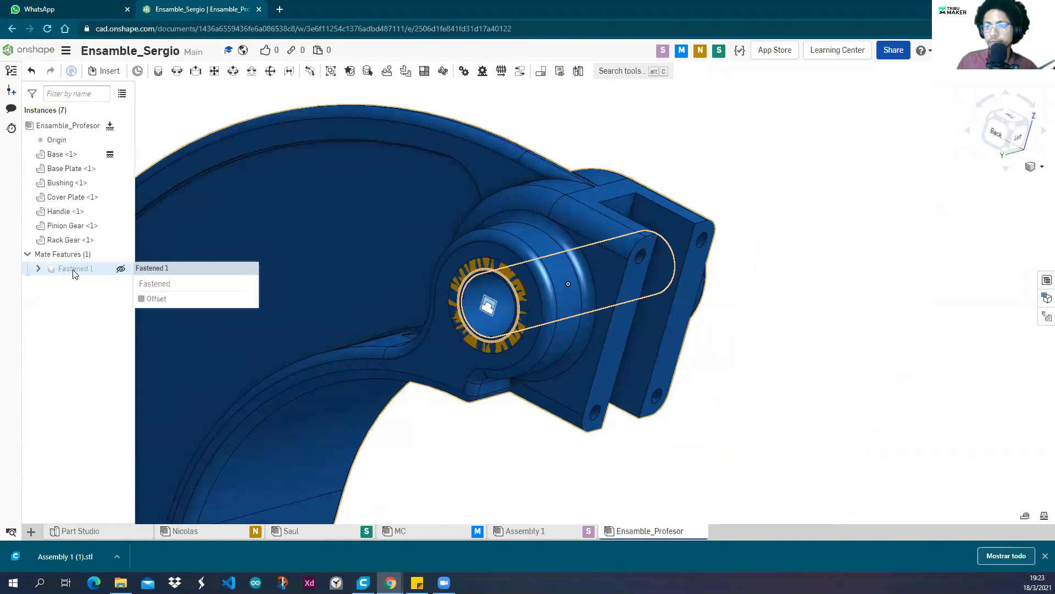
{"action": "scroll", "coordinate": [643, 309], "scroll_direction": "up", "scroll_amount": 5}
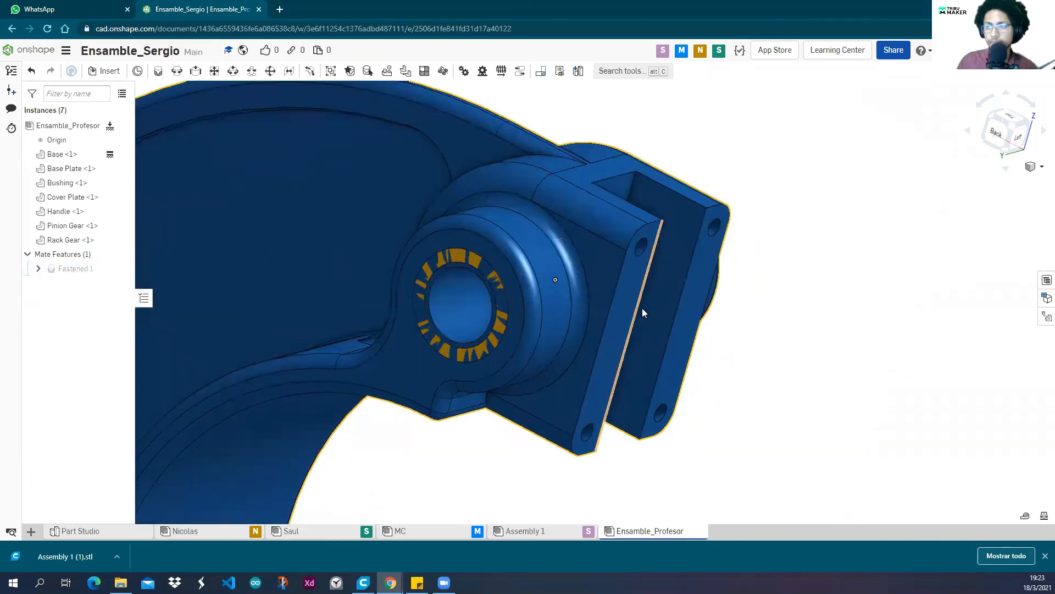
{"action": "right_click_drag", "start_coordinate": [654, 309], "coordinate": [803, 268]}
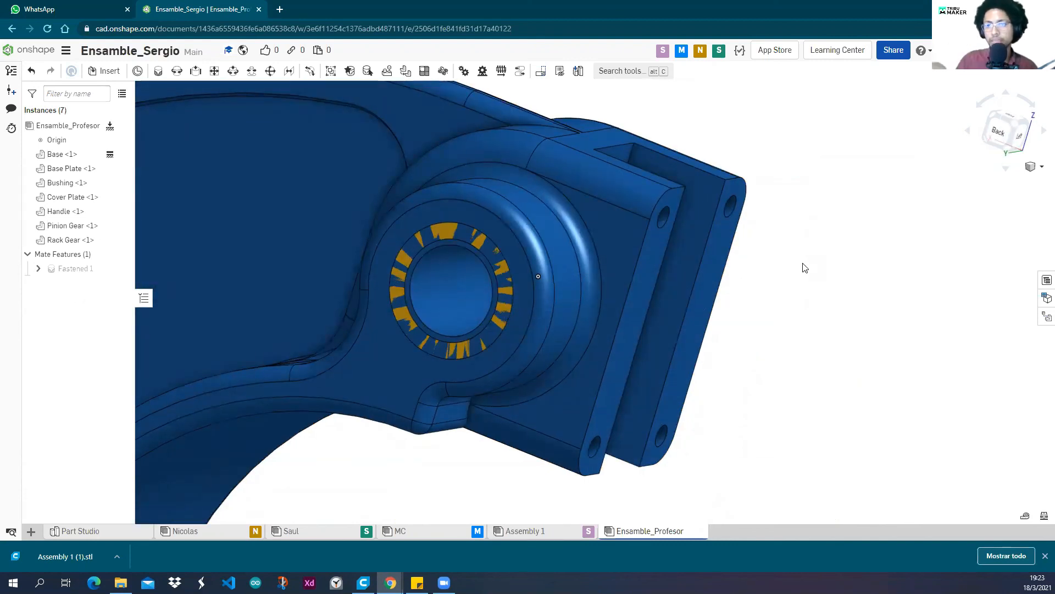
{"action": "scroll", "coordinate": [718, 298], "scroll_direction": "down", "scroll_amount": 5}
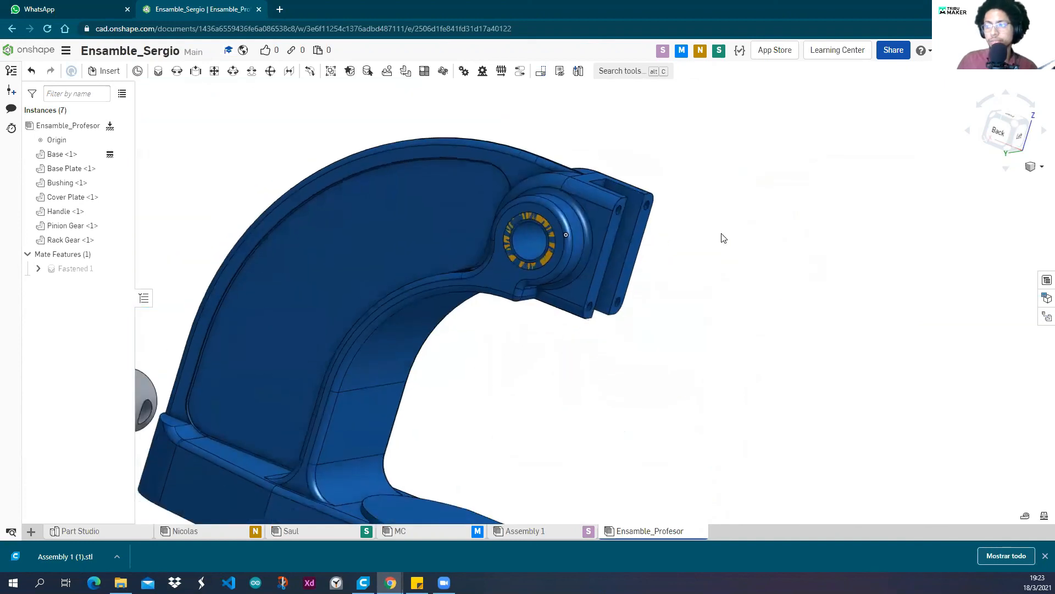
Undo the Bushing's sketch change in the Part Studio and return to the Ensamble_Profesor assembly.
{"action": "left_click", "coordinate": [81, 531]}
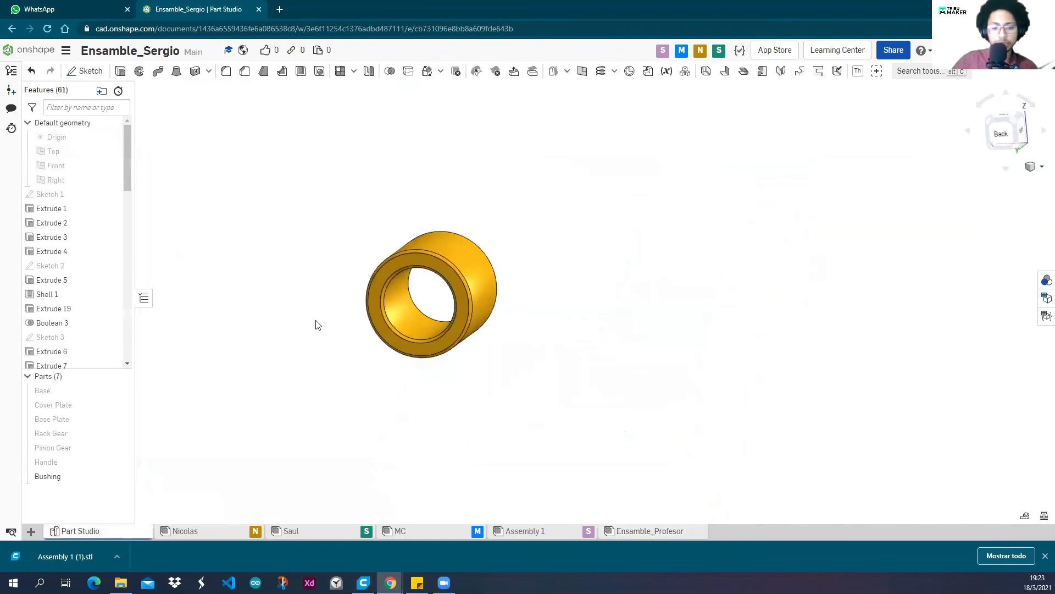
{"action": "key", "text": "ctrl+z"}
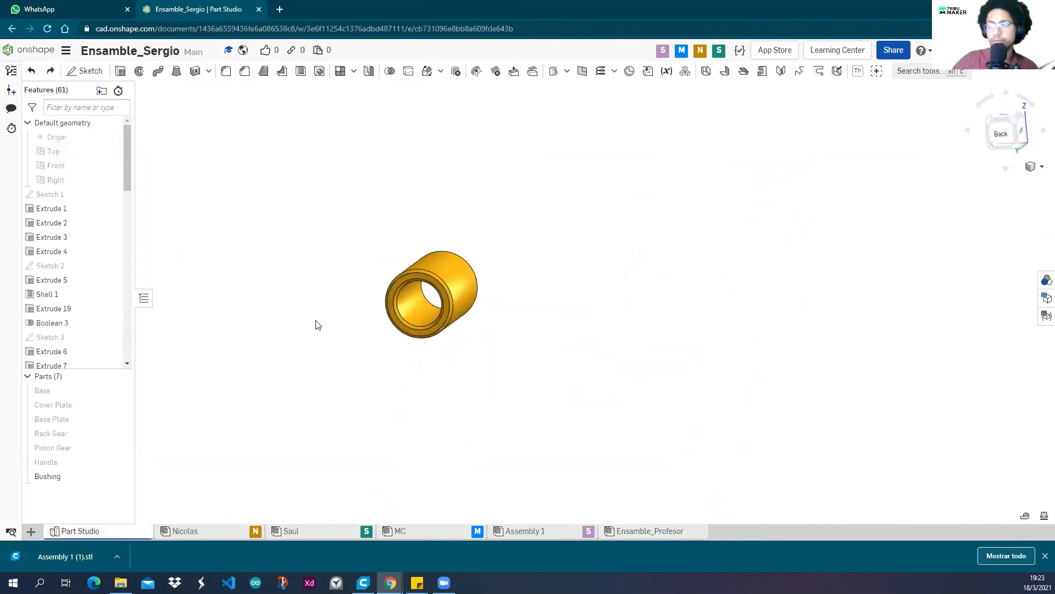
{"action": "left_click", "coordinate": [654, 531]}
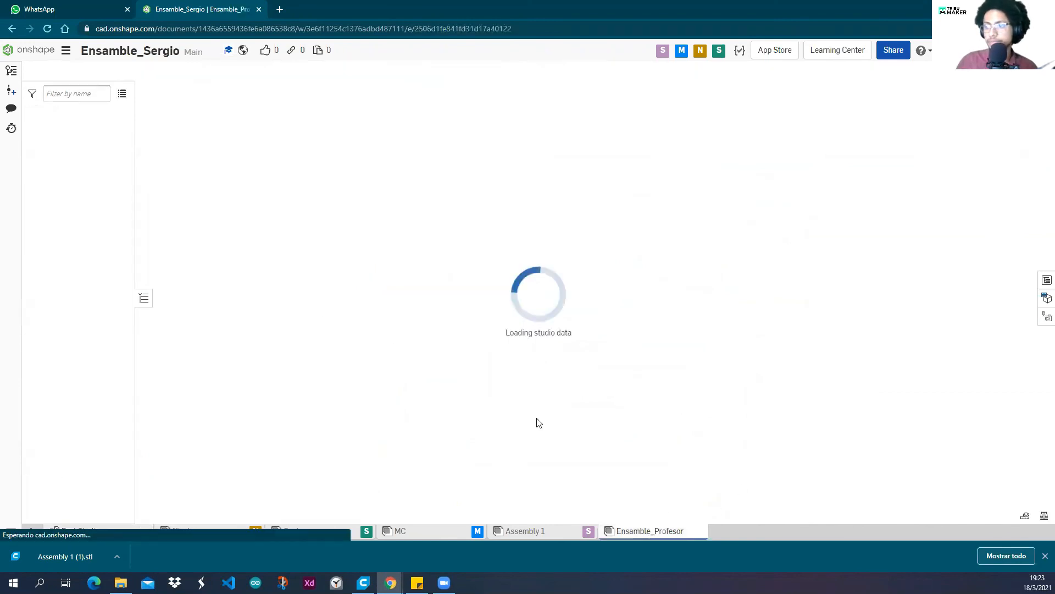
{"action": "scroll", "coordinate": [446, 279], "scroll_direction": "down", "scroll_amount": 6}
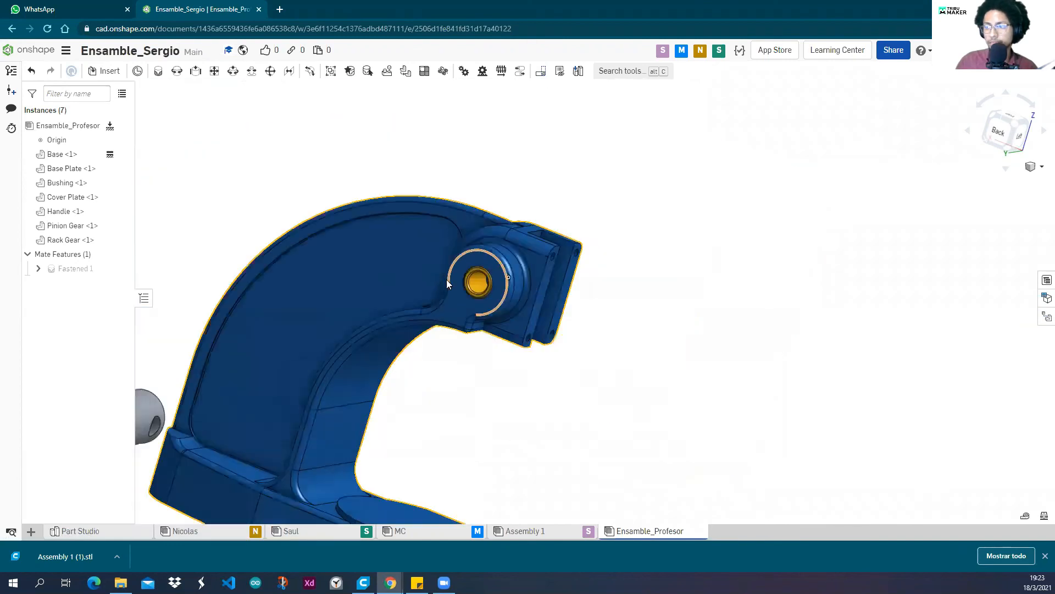
{"action": "right_click_drag", "start_coordinate": [536, 215], "coordinate": [408, 242]}
{"action": "scroll", "coordinate": [537, 225], "scroll_direction": "down", "scroll_amount": 3}
{"action": "scroll", "coordinate": [408, 243], "scroll_direction": "up", "scroll_amount": 4}
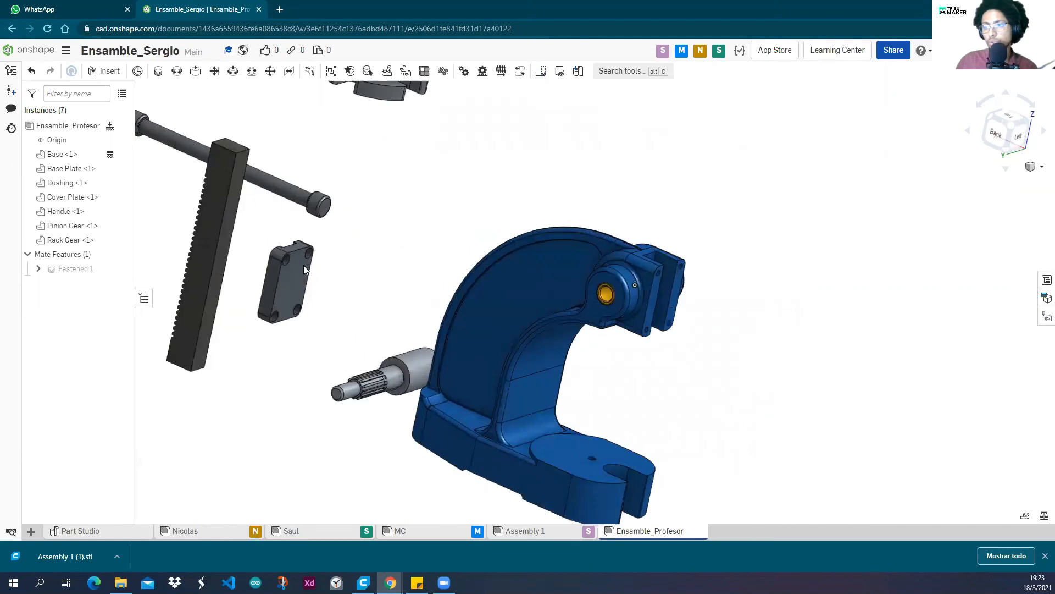
Examine both sides of the Cover Plate and the screw-hole faces at the Base's head where it mounts.
{"action": "left_click", "coordinate": [300, 280]}
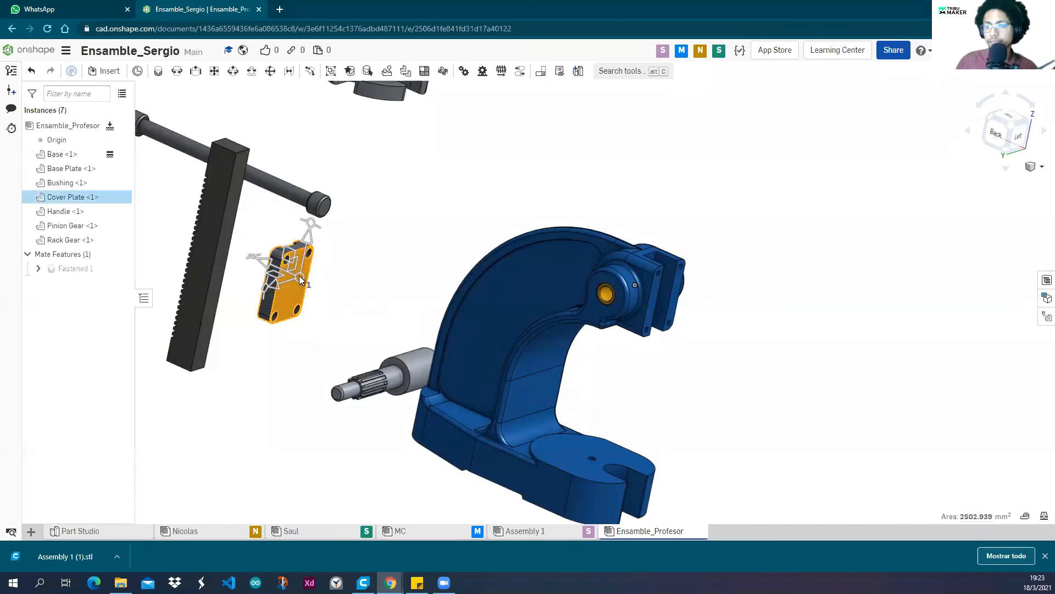
{"action": "left_click", "coordinate": [375, 265]}
{"action": "scroll", "coordinate": [616, 291], "scroll_direction": "up", "scroll_amount": 5}
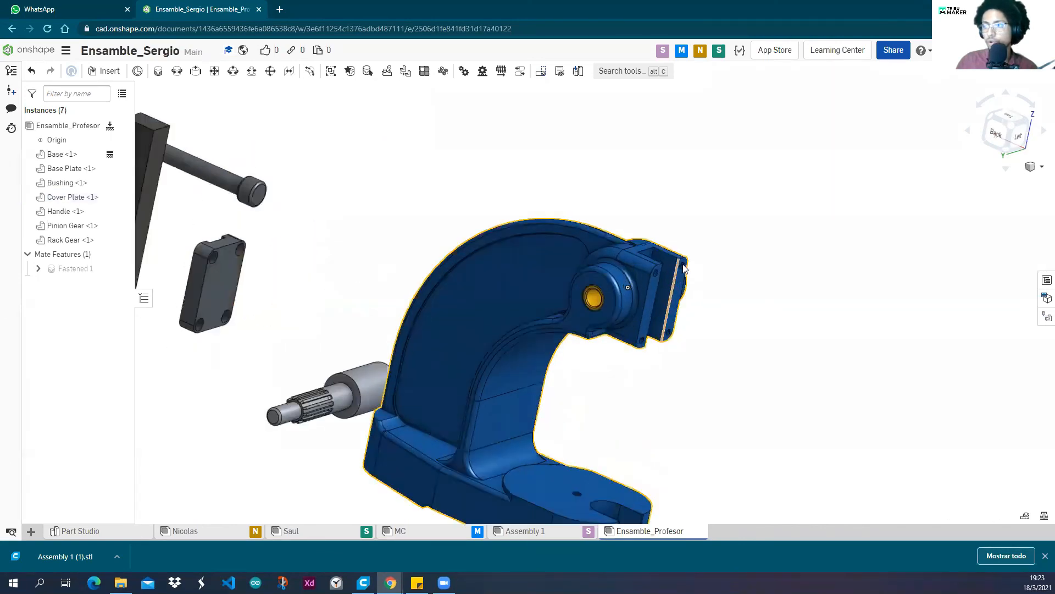
{"action": "scroll", "coordinate": [246, 337], "scroll_direction": "down", "scroll_amount": 5}
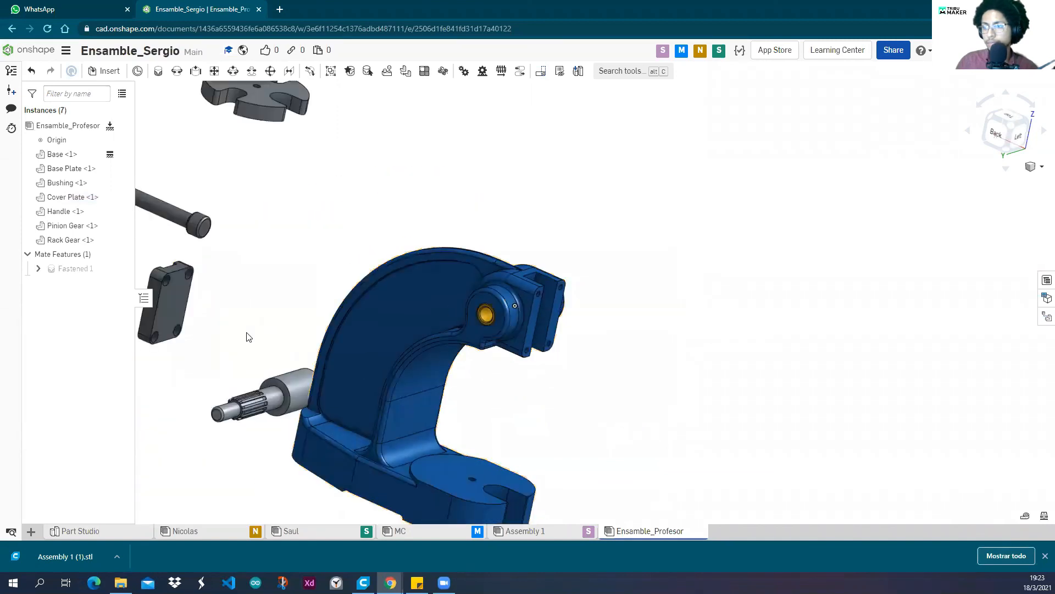
{"action": "right_click_drag", "start_coordinate": [306, 320], "coordinate": [415, 347]}
{"action": "scroll", "coordinate": [337, 369], "scroll_direction": "up", "scroll_amount": 5}
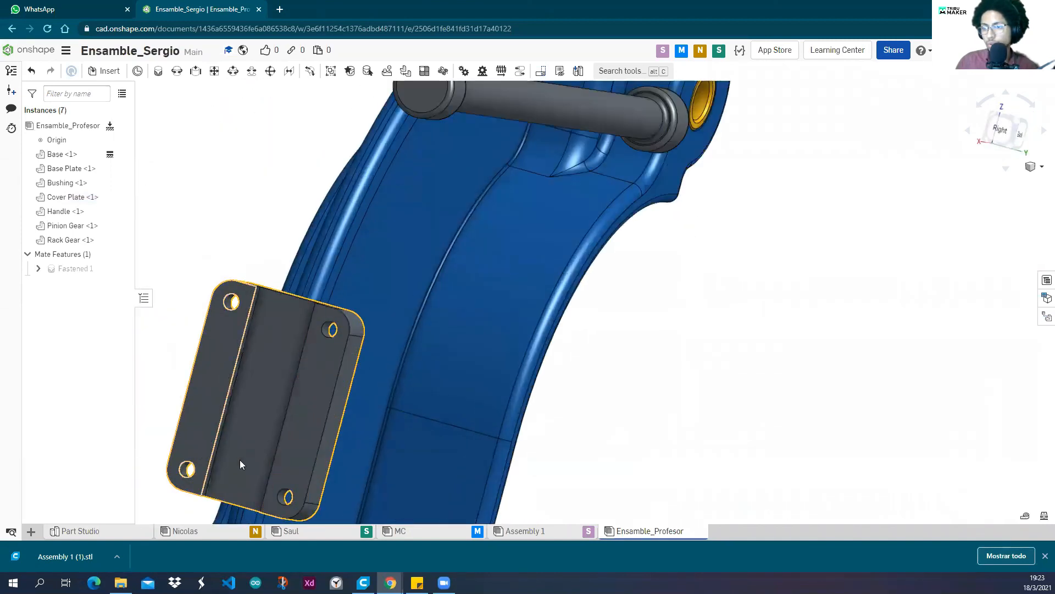
{"action": "scroll", "coordinate": [243, 349], "scroll_direction": "down", "scroll_amount": 5}
{"action": "right_click_drag", "start_coordinate": [466, 292], "coordinate": [286, 365]}
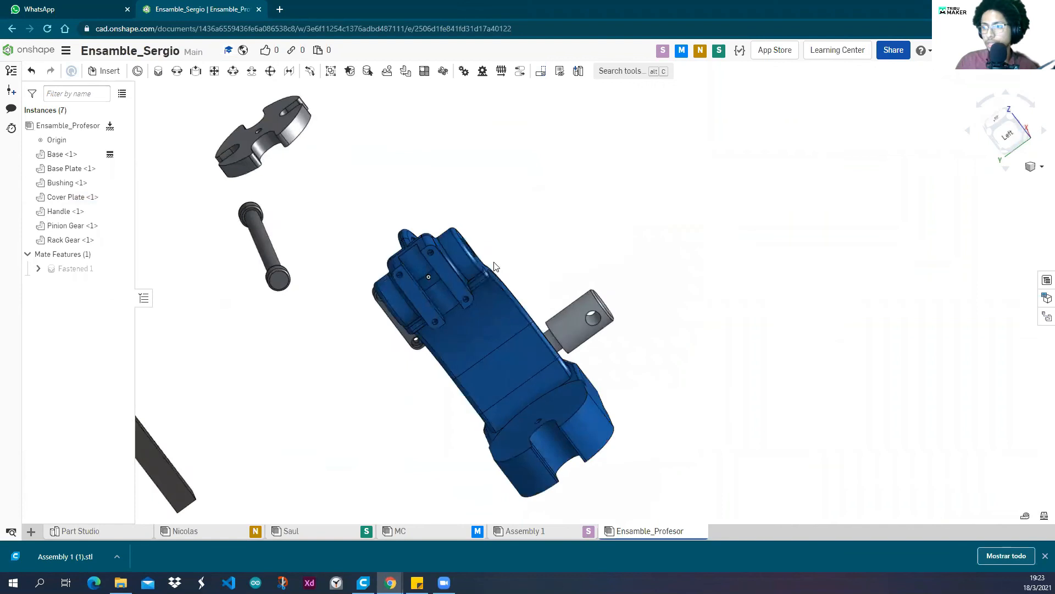
Start a Fastened mate with the corner screw hole on the Cover Plate's grooved face as its first connector.
{"action": "scroll", "coordinate": [429, 257], "scroll_direction": "up", "scroll_amount": 5}
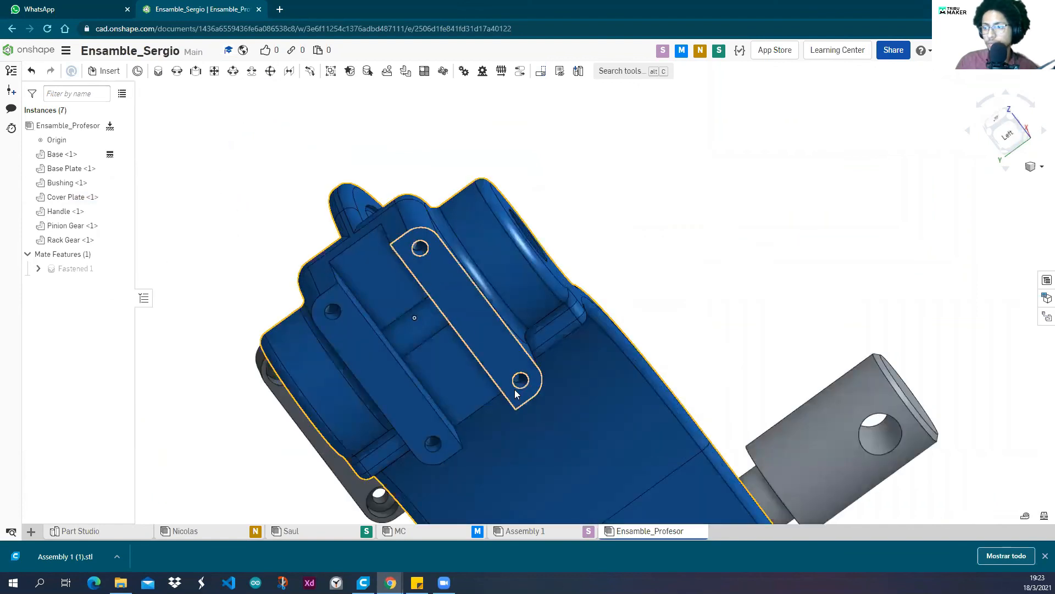
{"action": "scroll", "coordinate": [472, 309], "scroll_direction": "down", "scroll_amount": 4}
{"action": "right_click_drag", "start_coordinate": [474, 306], "coordinate": [714, 247]}
{"action": "right_click_drag", "start_coordinate": [298, 280], "coordinate": [357, 248]}
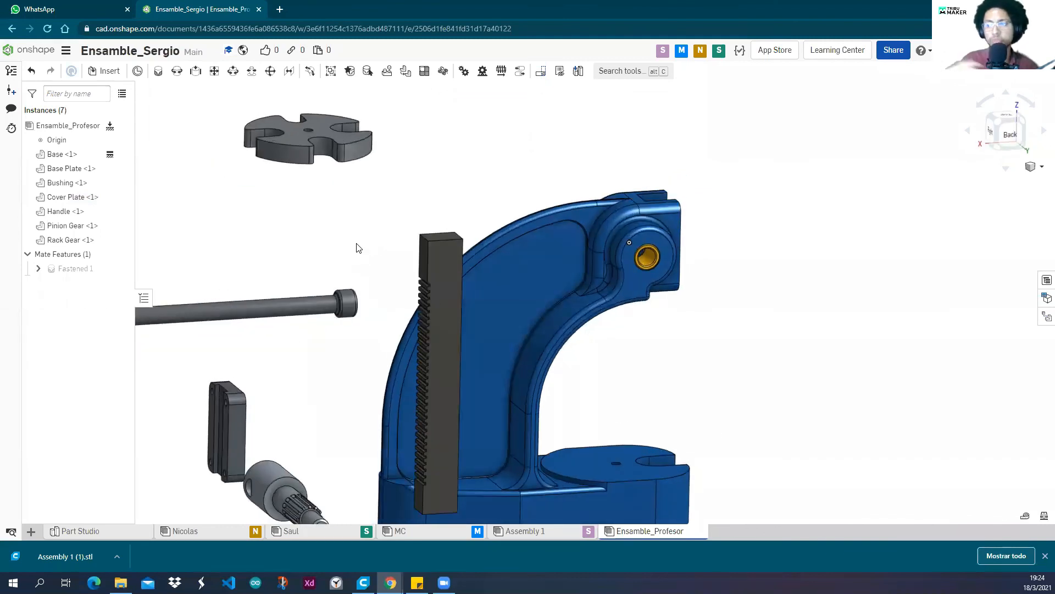
{"action": "scroll", "coordinate": [342, 222], "scroll_direction": "down", "scroll_amount": 3}
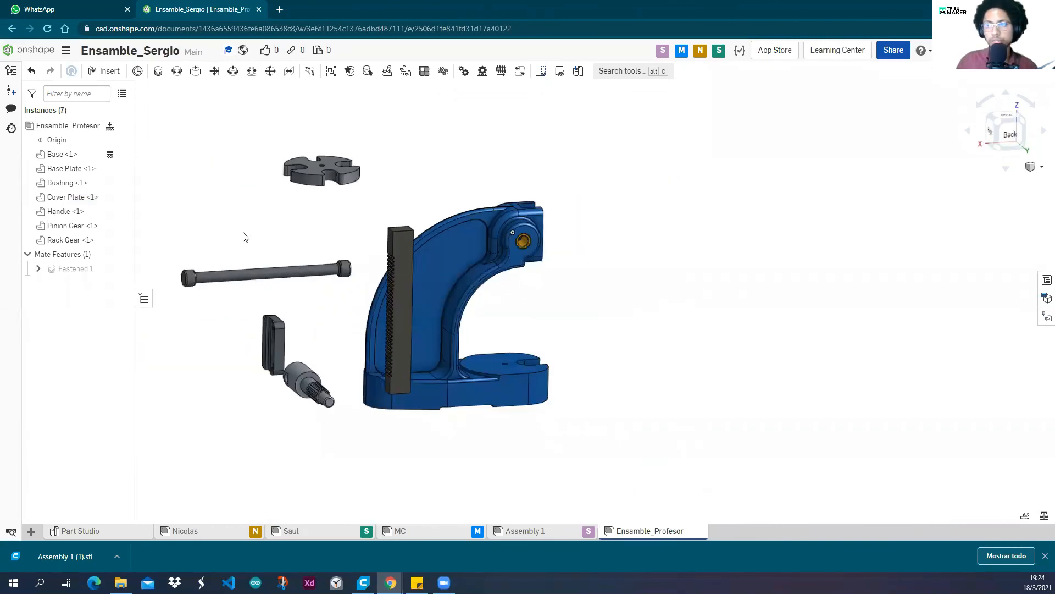
{"action": "left_click", "coordinate": [158, 72]}
{"action": "scroll", "coordinate": [270, 400], "scroll_direction": "up", "scroll_amount": 4}
{"action": "right_click_drag", "start_coordinate": [275, 393], "coordinate": [282, 378]}
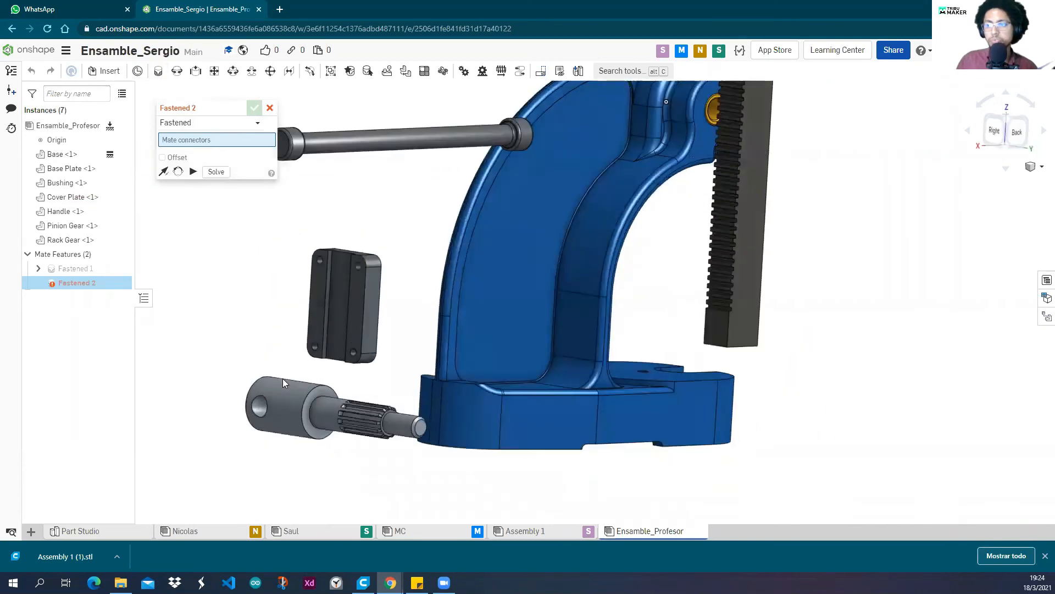
{"action": "scroll", "coordinate": [343, 286], "scroll_direction": "up", "scroll_amount": 5}
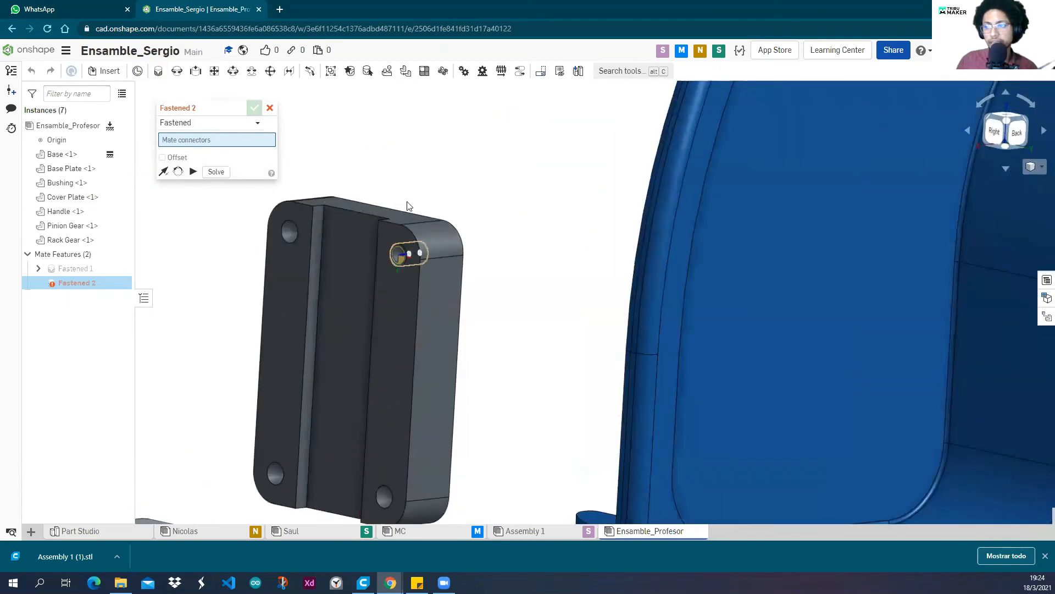
{"action": "mouse_move", "coordinate": [414, 223]}
{"action": "right_mouse_down"}
{"action": "mouse_move", "coordinate": [445, 219]}
{"action": "mouse_move", "coordinate": [411, 228]}
{"action": "right_mouse_up"}
{"action": "scroll", "coordinate": [410, 227], "scroll_direction": "up", "scroll_amount": 1}
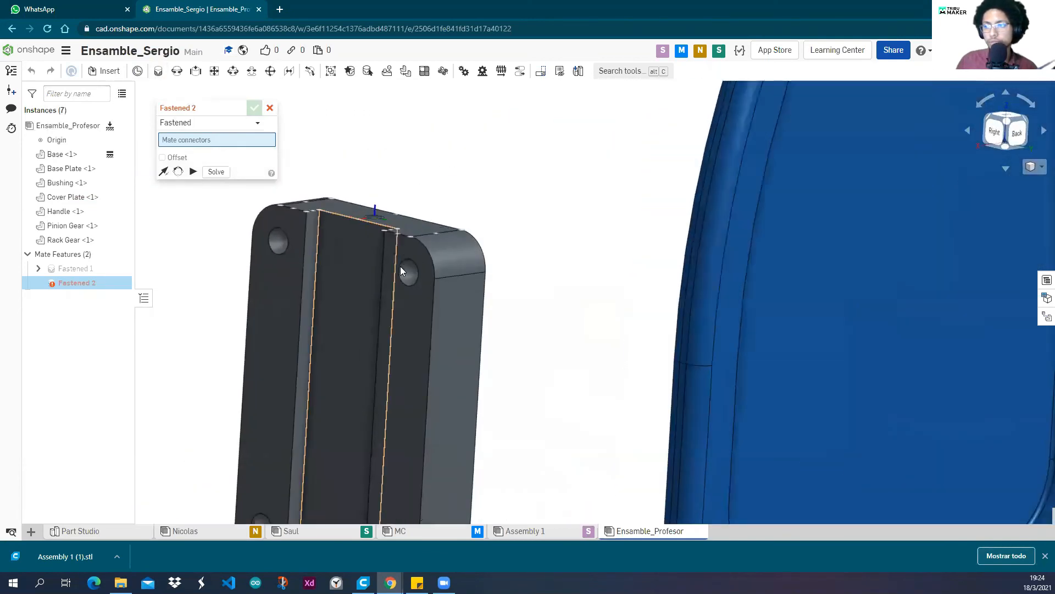
{"action": "scroll", "coordinate": [404, 270], "scroll_direction": "up", "scroll_amount": 3}
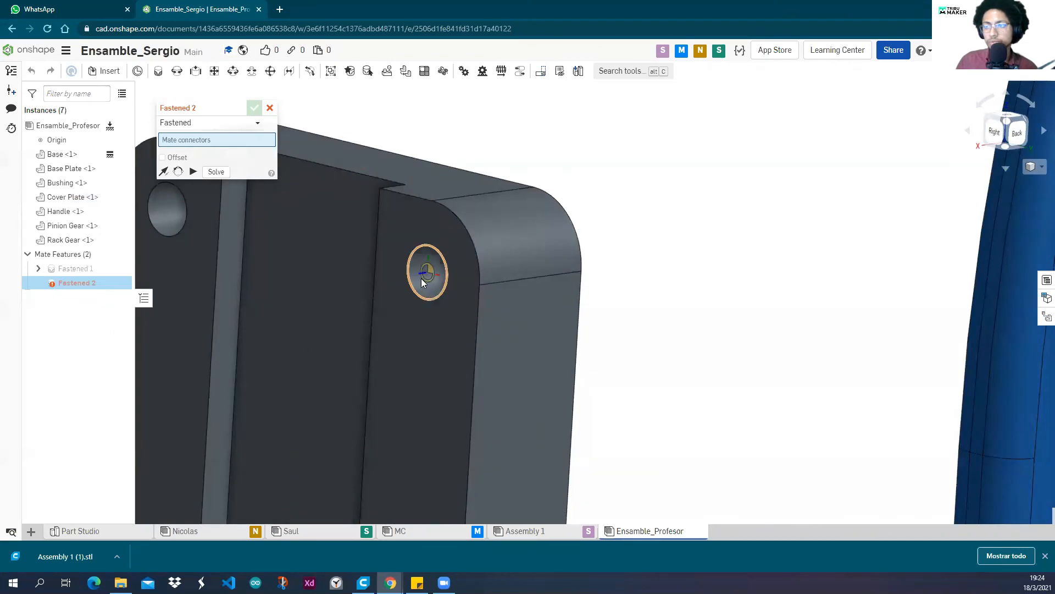
{"action": "scroll", "coordinate": [418, 278], "scroll_direction": "down", "scroll_amount": 5}
{"action": "scroll", "coordinate": [417, 276], "scroll_direction": "up", "scroll_amount": 4}
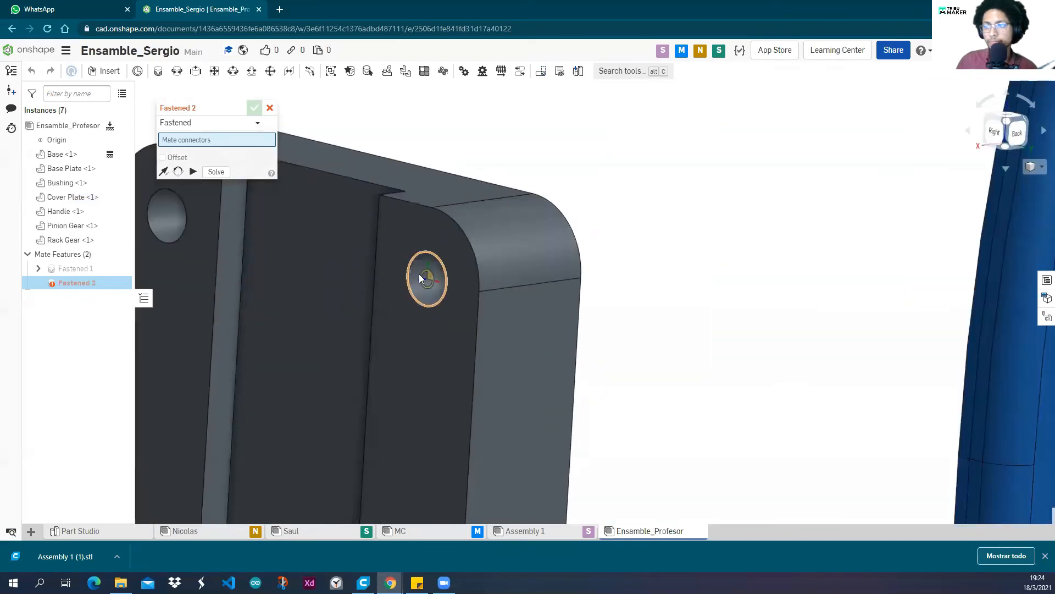
{"action": "left_click", "coordinate": [425, 278]}
{"action": "scroll", "coordinate": [425, 278], "scroll_direction": "down", "scroll_amount": 5}
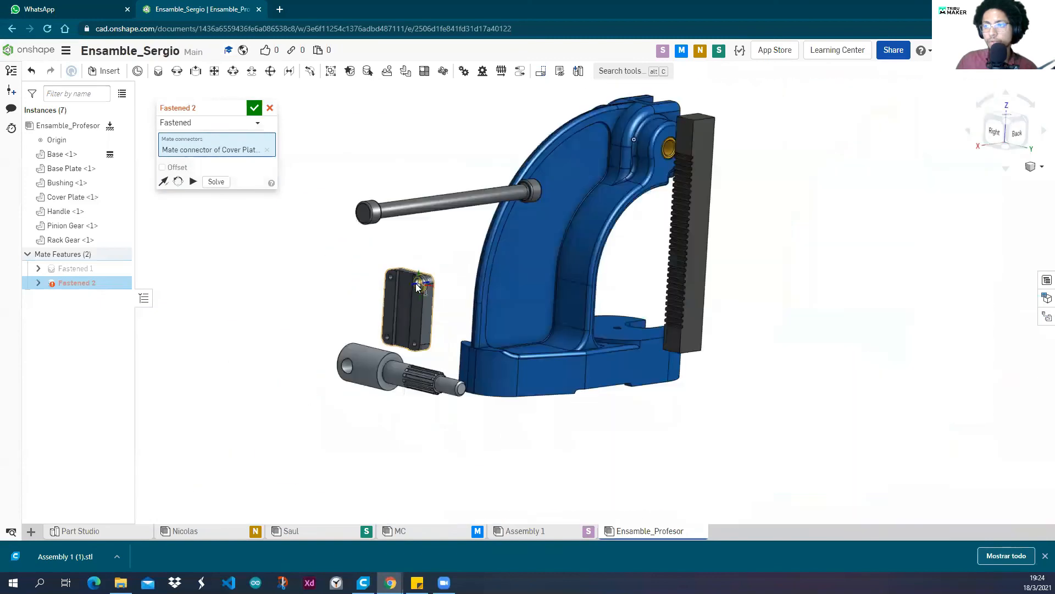
Complete the Fastened mate at the matching corner screw hole on the Base's head so the Cover Plate closes it.
{"action": "mouse_move", "coordinate": [491, 242]}
{"action": "right_mouse_down"}
{"action": "mouse_move", "coordinate": [448, 245]}
{"action": "mouse_move", "coordinate": [391, 273]}
{"action": "mouse_move", "coordinate": [484, 236]}
{"action": "right_mouse_up"}
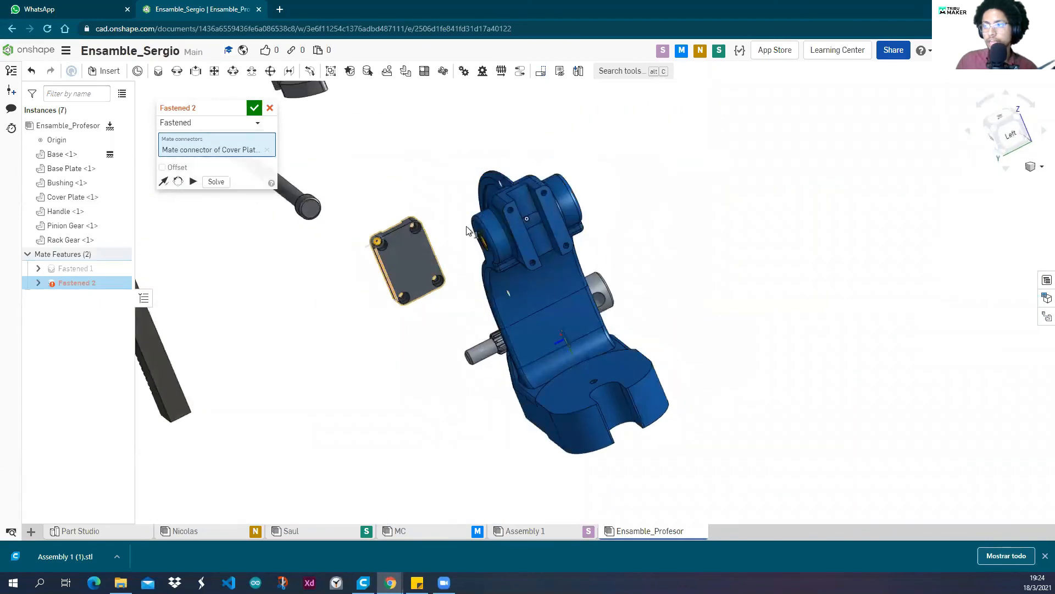
{"action": "scroll", "coordinate": [526, 195], "scroll_direction": "up", "scroll_amount": 3}
{"action": "scroll", "coordinate": [526, 196], "scroll_direction": "up", "scroll_amount": 5}
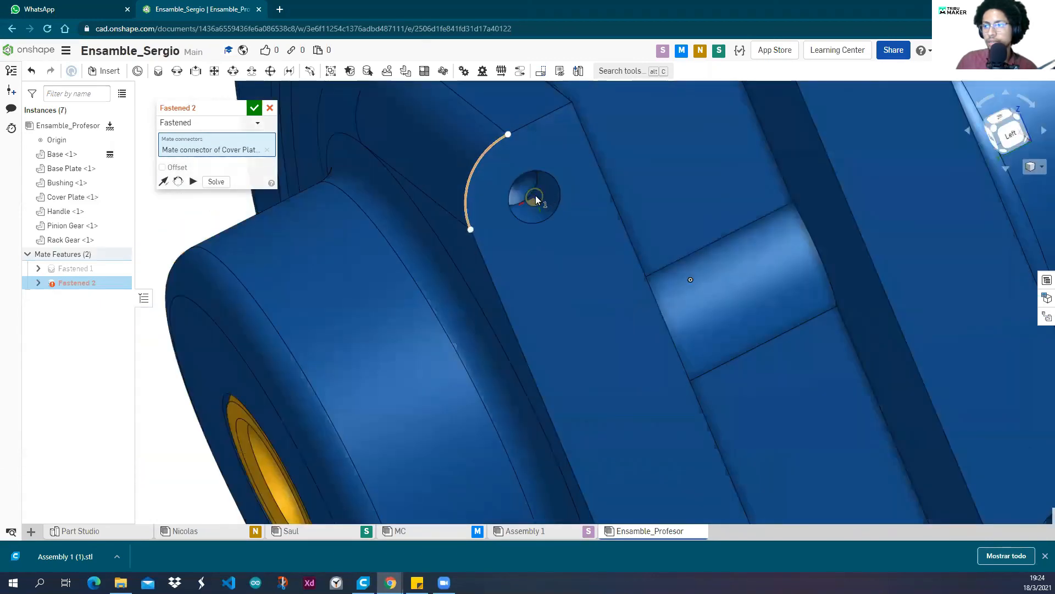
{"action": "left_click", "coordinate": [536, 199]}
{"action": "scroll", "coordinate": [536, 201], "scroll_direction": "down", "scroll_amount": 5}
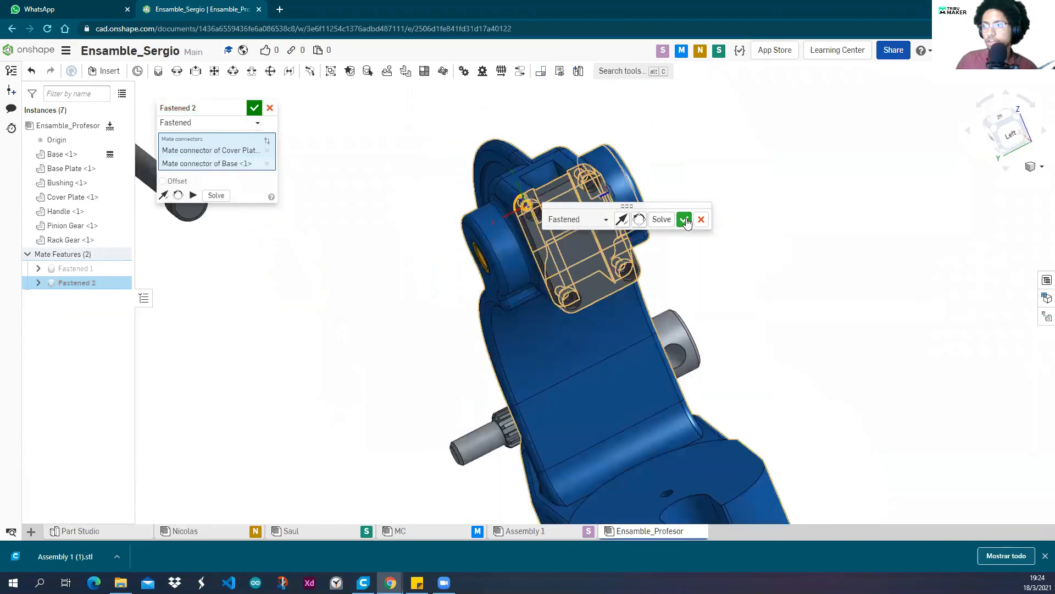
{"action": "left_click", "coordinate": [687, 221]}
{"action": "right_click_drag", "start_coordinate": [667, 233], "coordinate": [694, 231]}
{"action": "scroll", "coordinate": [554, 252], "scroll_direction": "down", "scroll_amount": 3}
{"action": "right_click_drag", "start_coordinate": [553, 252], "coordinate": [227, 105]}
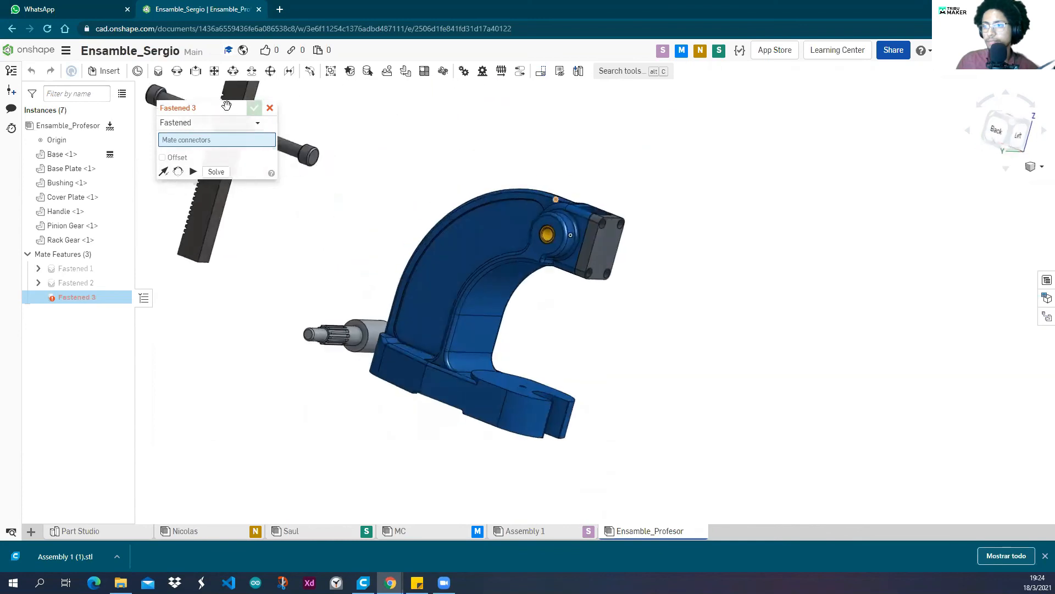
{"action": "left_click", "coordinate": [270, 108]}
{"action": "right_click_drag", "start_coordinate": [561, 174], "coordinate": [566, 203]}
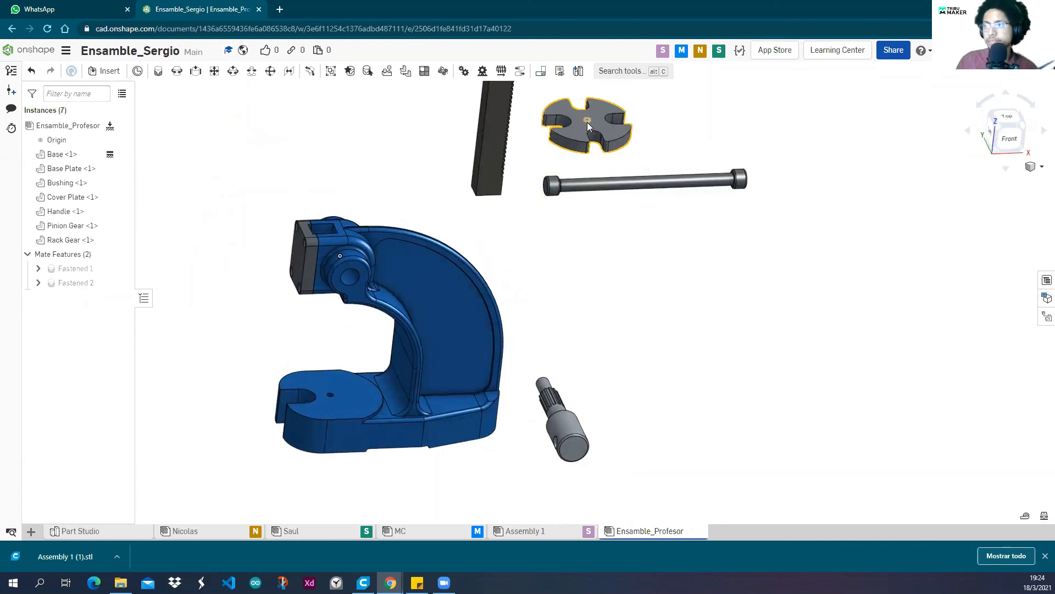
{"action": "scroll", "coordinate": [330, 395], "scroll_direction": "up", "scroll_amount": 2}
{"action": "scroll", "coordinate": [303, 403], "scroll_direction": "down", "scroll_amount": 2}
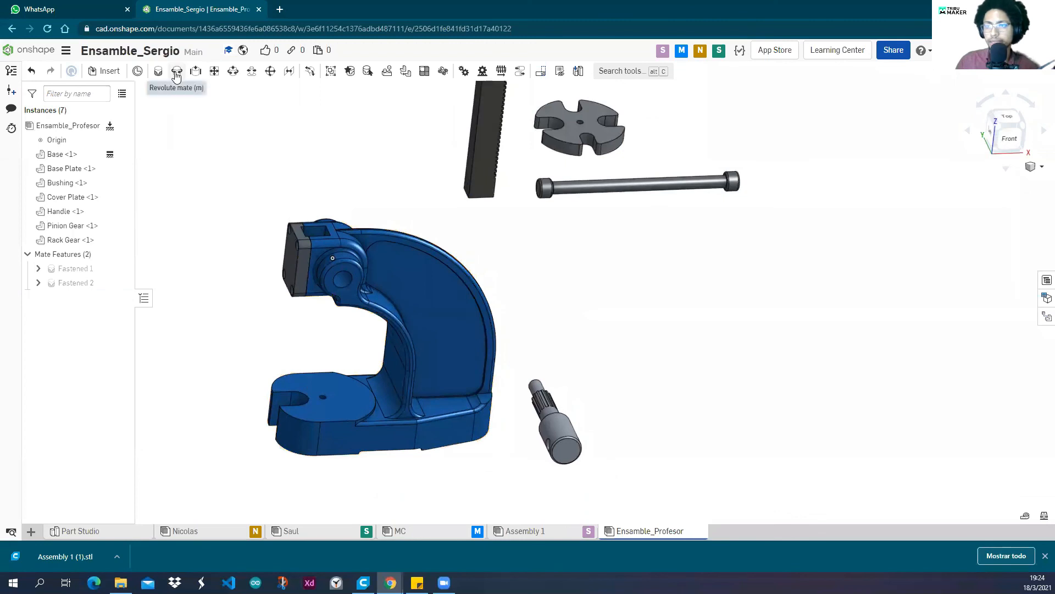
{"action": "left_click", "coordinate": [160, 73]}
{"action": "right_click_drag", "start_coordinate": [543, 257], "coordinate": [518, 183]}
{"action": "scroll", "coordinate": [635, 231], "scroll_direction": "up", "scroll_amount": 3}
{"action": "scroll", "coordinate": [635, 297], "scroll_direction": "up", "scroll_amount": 6}
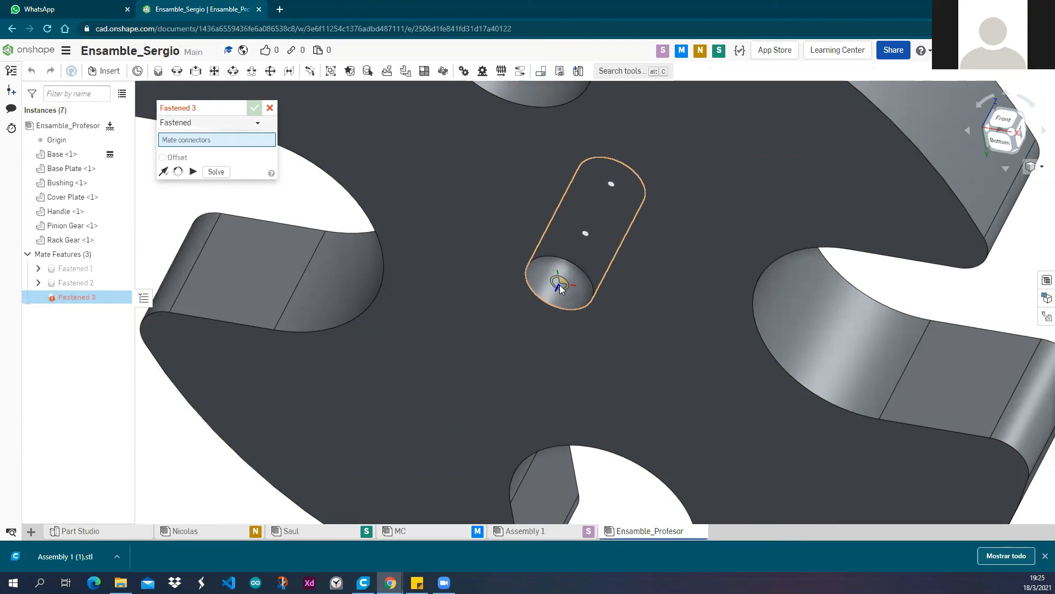
{"action": "scroll", "coordinate": [560, 288], "scroll_direction": "down", "scroll_amount": 6}
{"action": "left_click", "coordinate": [270, 108]}
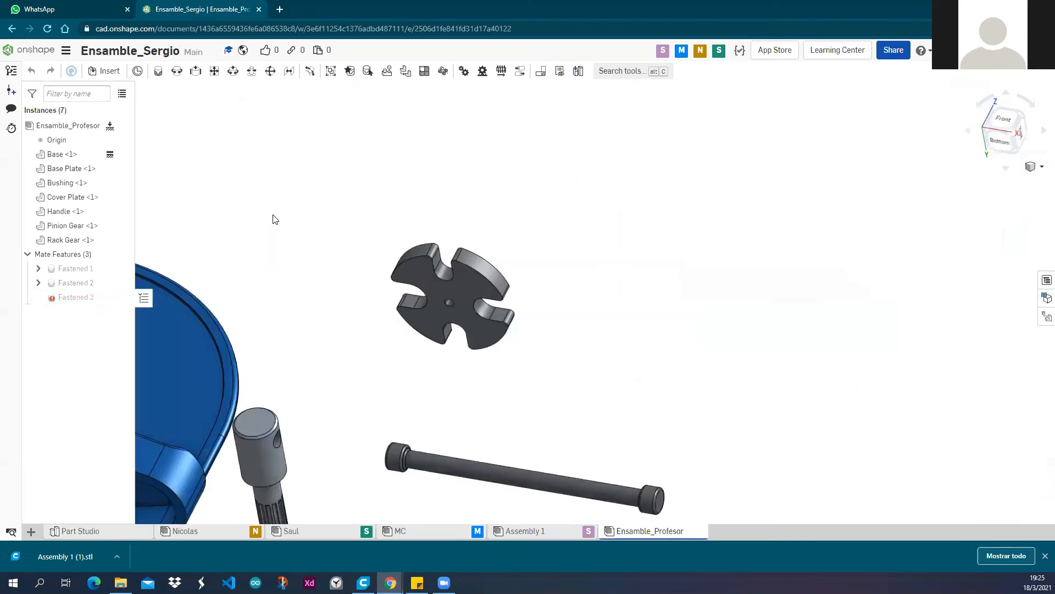
Start a Fastened mate with the central hole on the Base Plate's underside as its first connector.
{"action": "scroll", "coordinate": [273, 217], "scroll_direction": "down", "scroll_amount": 4}
{"action": "right_click_drag", "start_coordinate": [297, 262], "coordinate": [386, 252]}
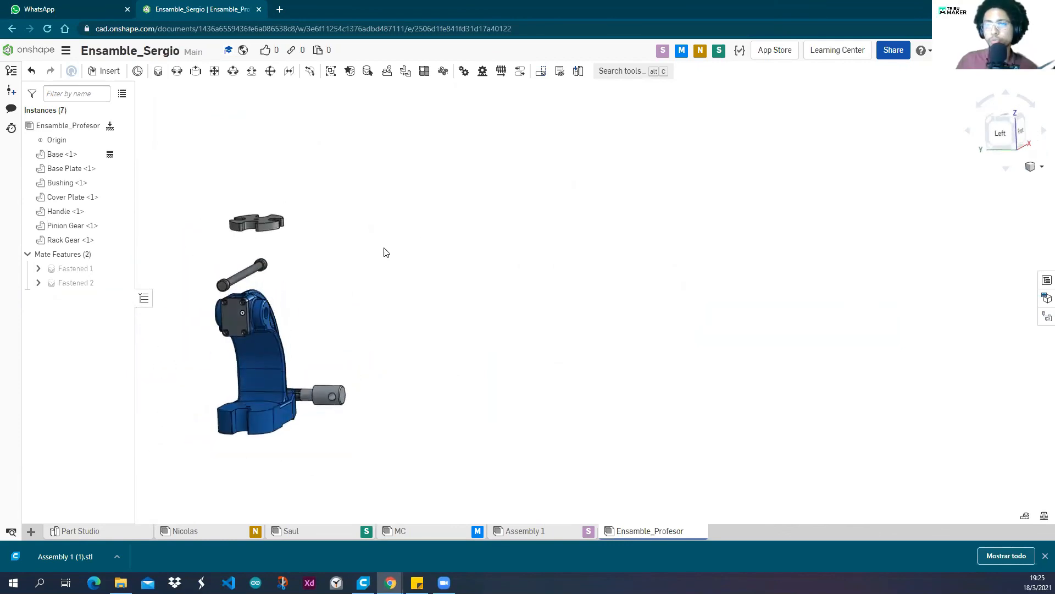
{"action": "right_click_drag", "start_coordinate": [400, 332], "coordinate": [316, 196]}
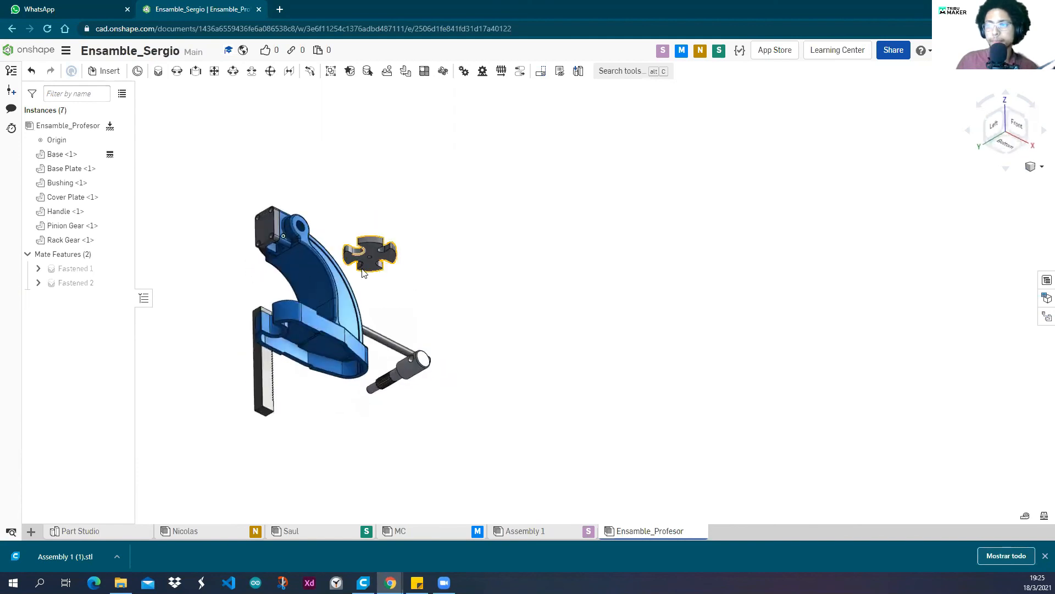
{"action": "scroll", "coordinate": [404, 291], "scroll_direction": "up", "scroll_amount": 5}
{"action": "right_click_drag", "start_coordinate": [404, 291], "coordinate": [452, 276]}
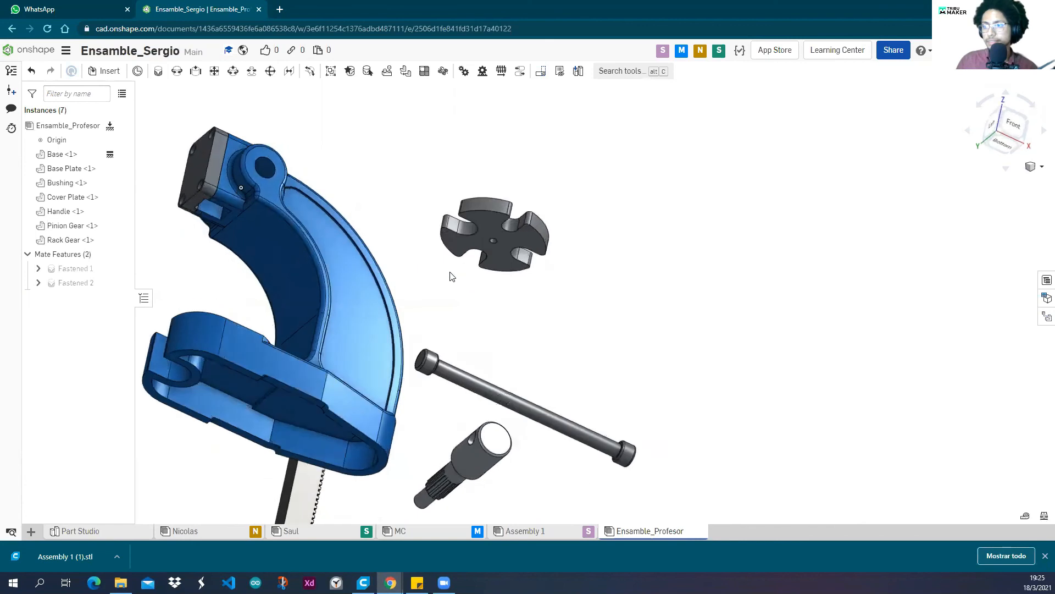
{"action": "scroll", "coordinate": [452, 275], "scroll_direction": "up", "scroll_amount": 6}
{"action": "scroll", "coordinate": [489, 263], "scroll_direction": "up", "scroll_amount": 1}
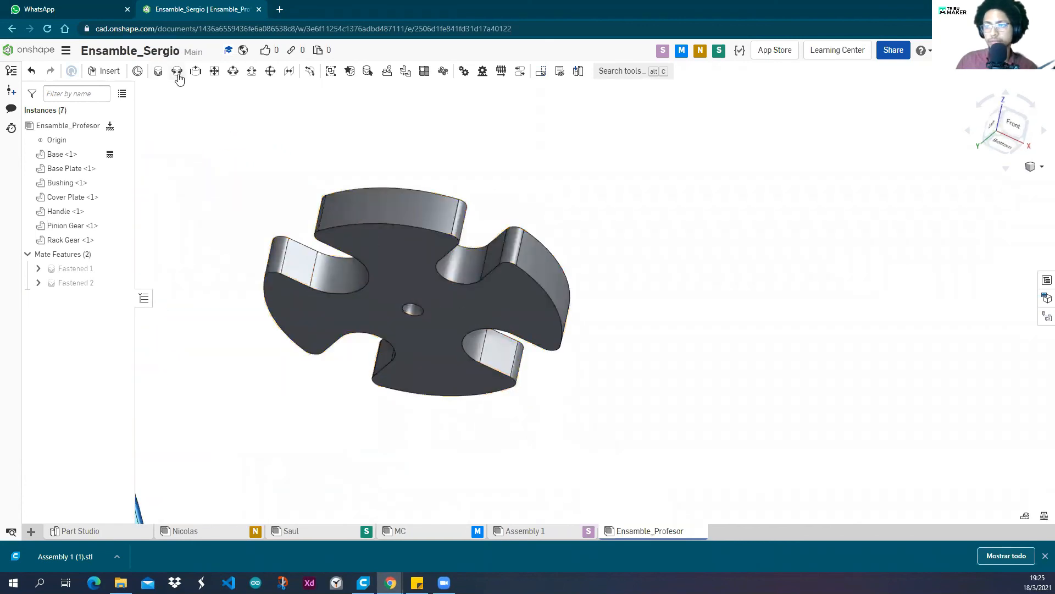
{"action": "left_click", "coordinate": [159, 71]}
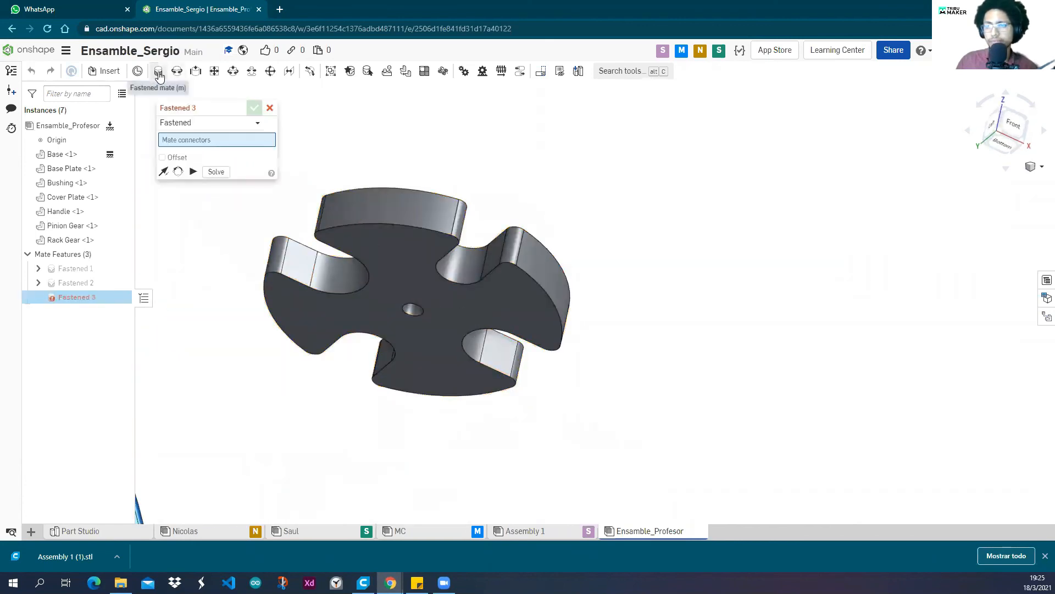
{"action": "scroll", "coordinate": [414, 307], "scroll_direction": "up", "scroll_amount": 4}
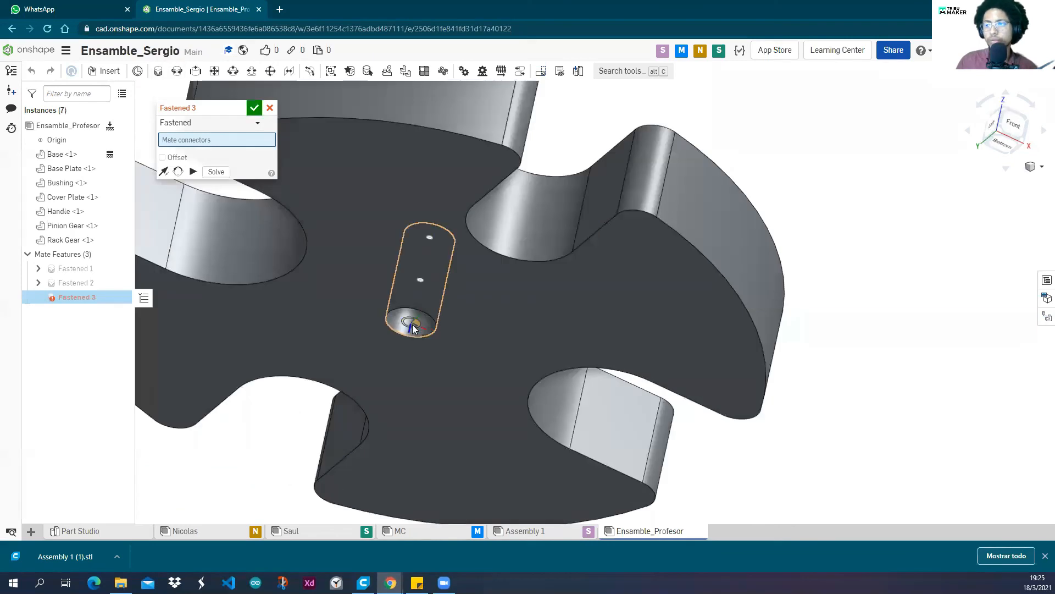
{"action": "left_click", "coordinate": [412, 326]}
Fasten the Base Plate to the small hole in the Base's round lower platform and accept the mate.
{"action": "scroll", "coordinate": [411, 324], "scroll_direction": "down", "scroll_amount": 10}
{"action": "right_click_drag", "start_coordinate": [500, 253], "coordinate": [303, 341]}
{"action": "scroll", "coordinate": [301, 326], "scroll_direction": "up", "scroll_amount": 8}
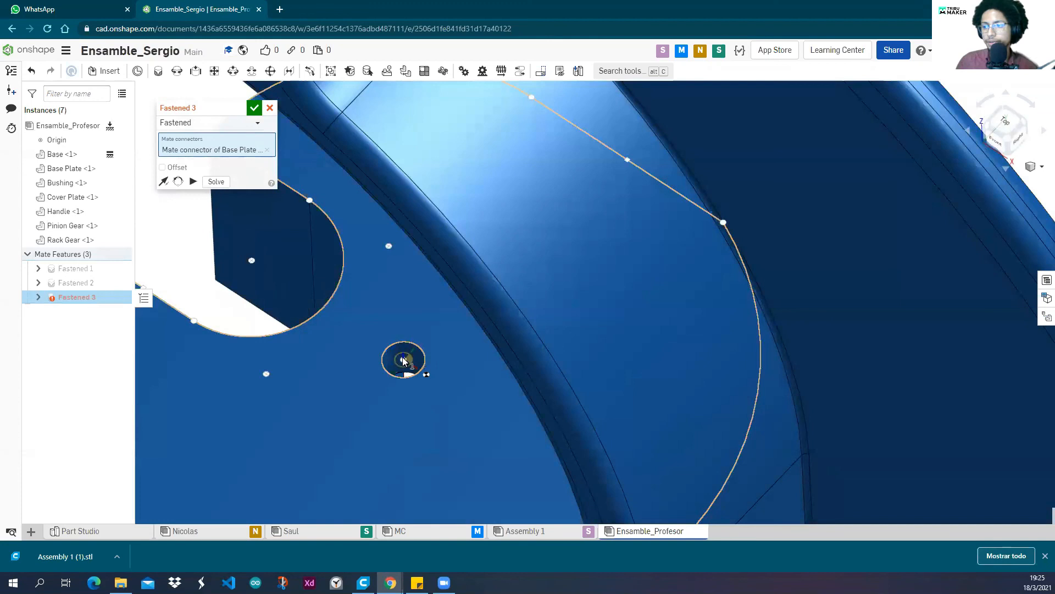
{"action": "scroll", "coordinate": [404, 360], "scroll_direction": "down", "scroll_amount": 5}
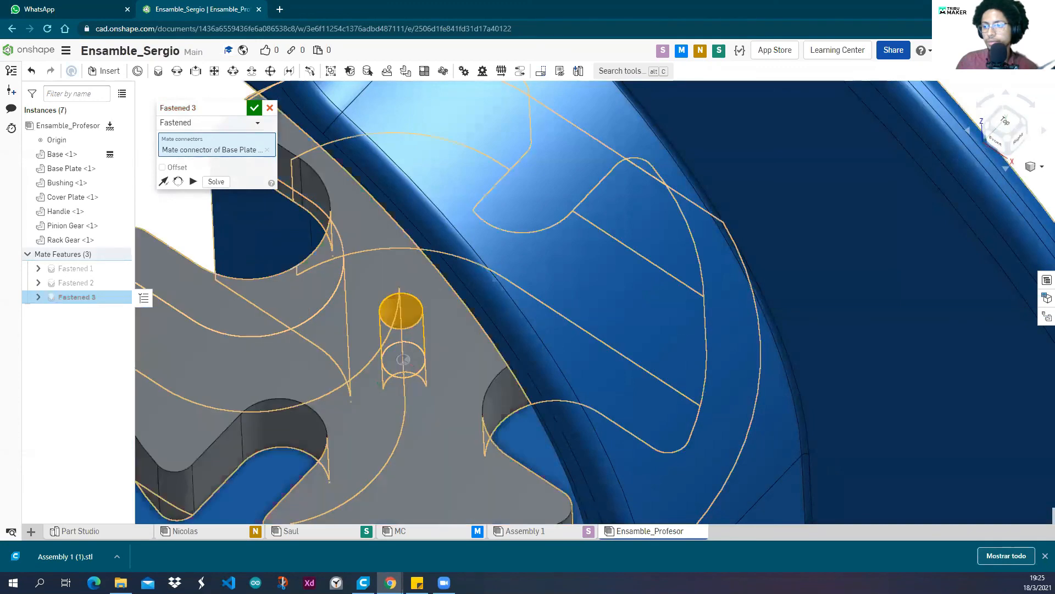
{"action": "left_click", "coordinate": [404, 355]}
{"action": "key", "text": "Return"}
{"action": "scroll", "coordinate": [257, 378], "scroll_direction": "down", "scroll_amount": 5}
{"action": "right_click_drag", "start_coordinate": [257, 378], "coordinate": [355, 437]}
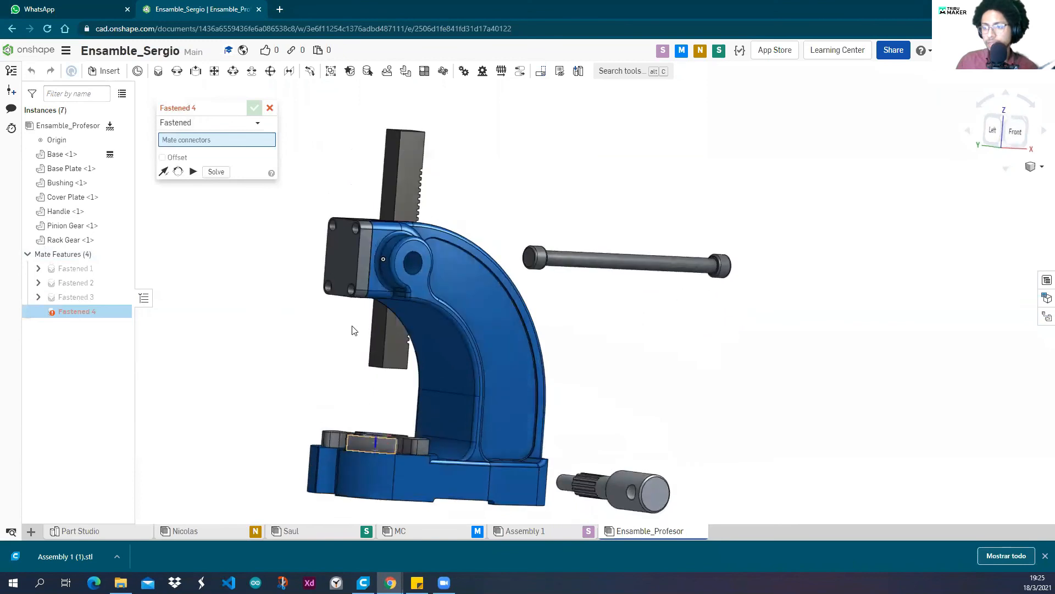
{"action": "right_click_drag", "start_coordinate": [308, 410], "coordinate": [510, 366]}
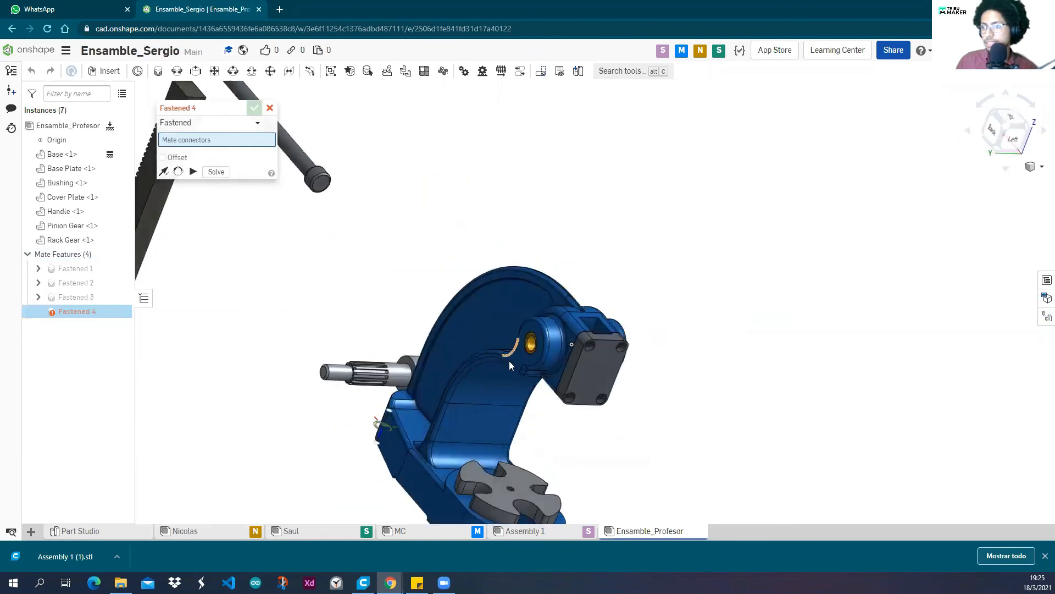
{"action": "scroll", "coordinate": [274, 384], "scroll_direction": "down", "scroll_amount": 5}
{"action": "right_click_drag", "start_coordinate": [274, 370], "coordinate": [224, 368]}
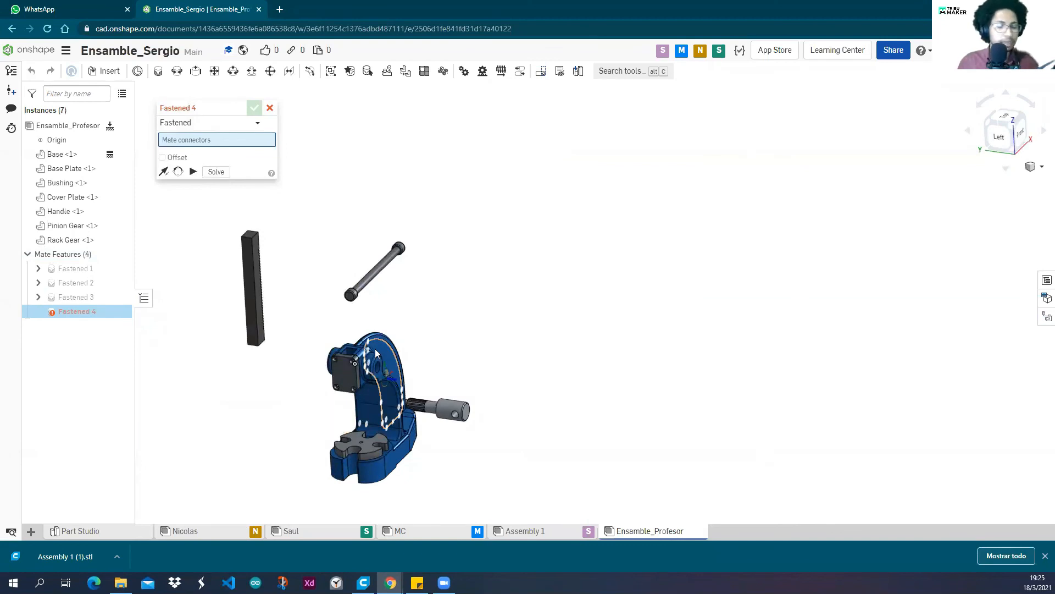
{"action": "right_click_drag", "start_coordinate": [351, 301], "coordinate": [434, 269]}
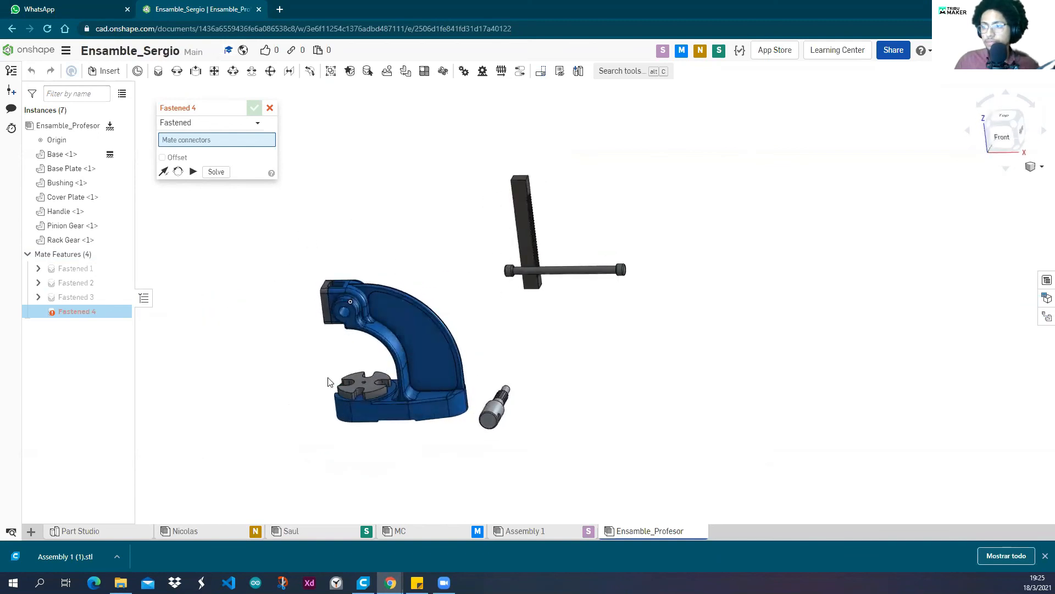
Switch to the Part Studio and show the Base, Cover Plate, Base Plate, Rack Gear, Pinion Gear and Handle to view the complete press.
{"action": "left_click", "coordinate": [81, 530]}
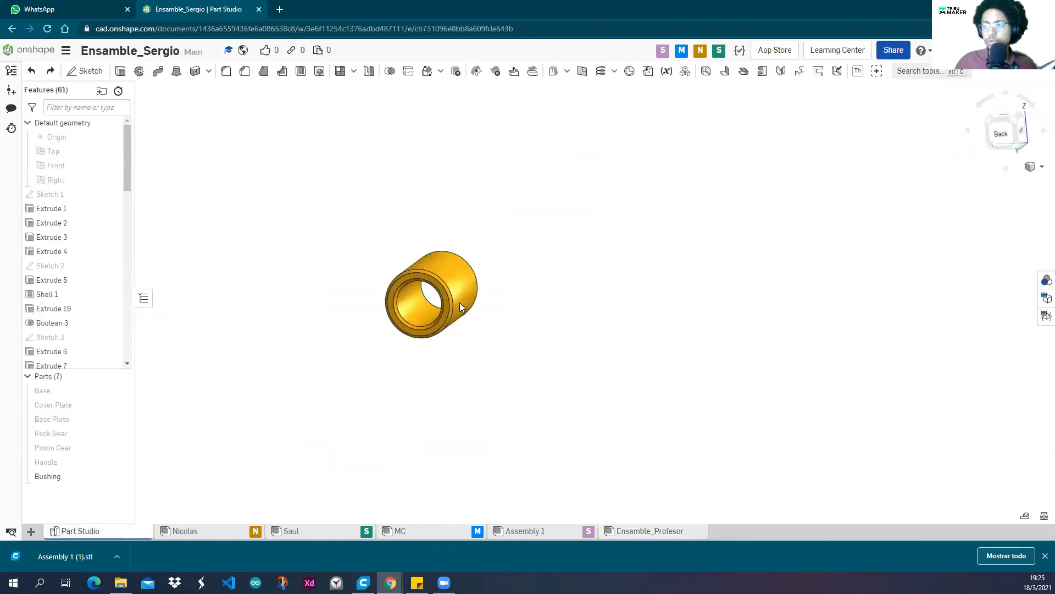
{"action": "left_click", "coordinate": [120, 390]}
{"action": "left_click", "coordinate": [120, 404]}
{"action": "left_click", "coordinate": [120, 418]}
{"action": "left_click", "coordinate": [121, 433]}
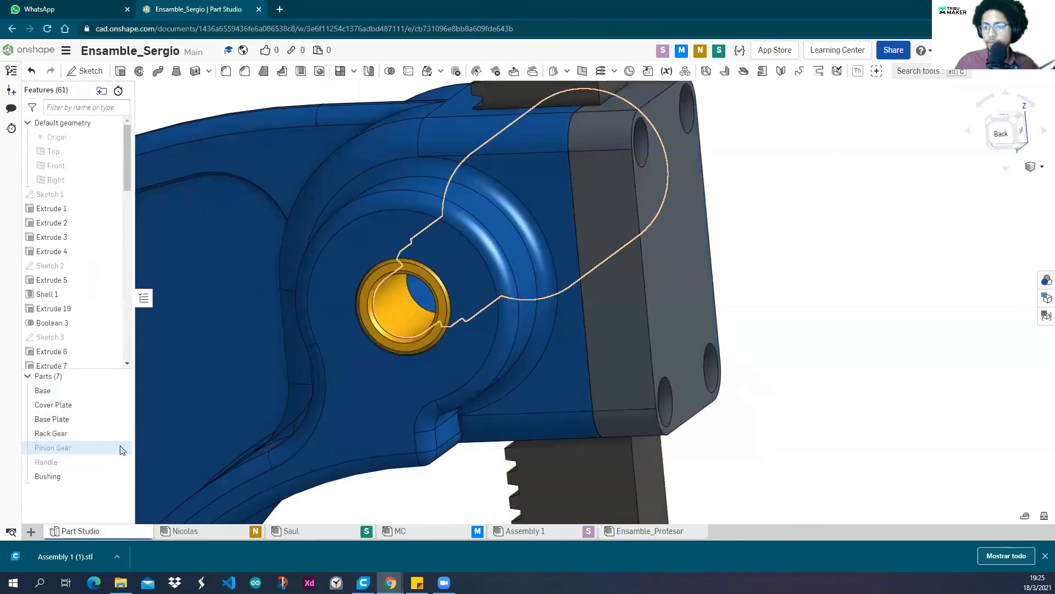
{"action": "left_click", "coordinate": [120, 448]}
{"action": "left_click", "coordinate": [121, 461]}
{"action": "right_click_drag", "start_coordinate": [488, 303], "coordinate": [537, 302]}
{"action": "scroll", "coordinate": [539, 302], "scroll_direction": "down", "scroll_amount": 3}
{"action": "right_click_drag", "start_coordinate": [495, 210], "coordinate": [379, 208]}
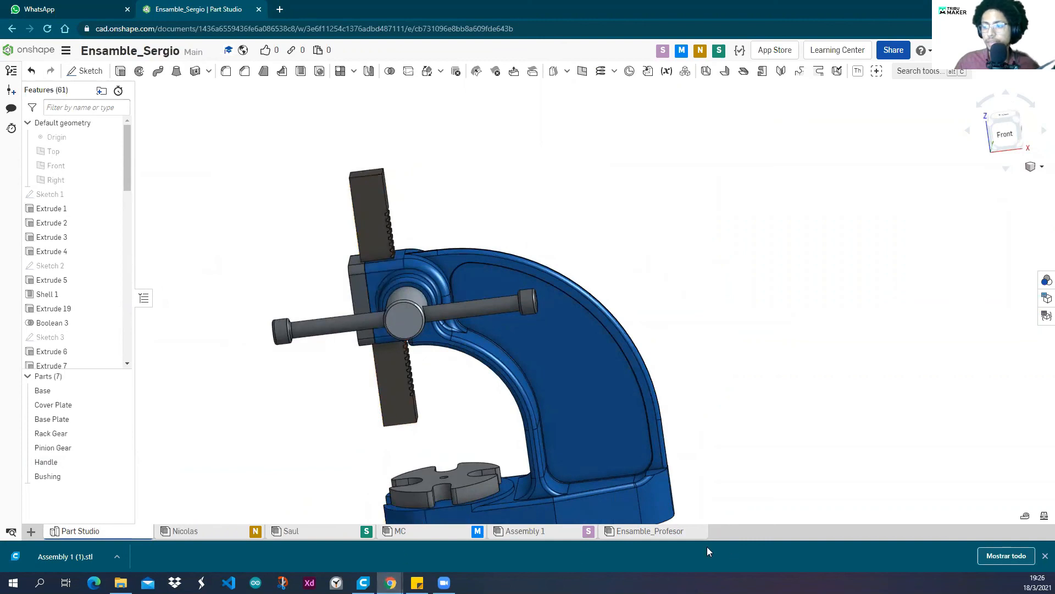
Return to the Ensamble_Profesor assembly and examine the opening in the Base's head where the Rack Gear slides.
{"action": "left_click", "coordinate": [674, 533]}
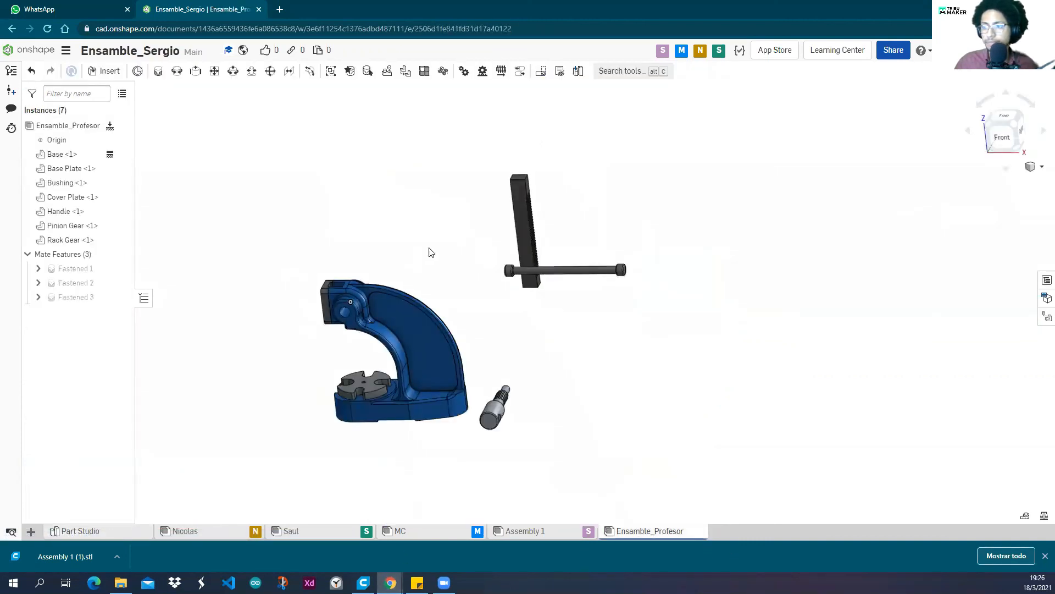
{"action": "right_click_drag", "start_coordinate": [386, 258], "coordinate": [346, 264]}
{"action": "scroll", "coordinate": [337, 270], "scroll_direction": "up", "scroll_amount": 4}
{"action": "scroll", "coordinate": [345, 264], "scroll_direction": "down", "scroll_amount": 2}
{"action": "scroll", "coordinate": [343, 265], "scroll_direction": "down", "scroll_amount": 2}
{"action": "scroll", "coordinate": [346, 288], "scroll_direction": "up", "scroll_amount": 1}
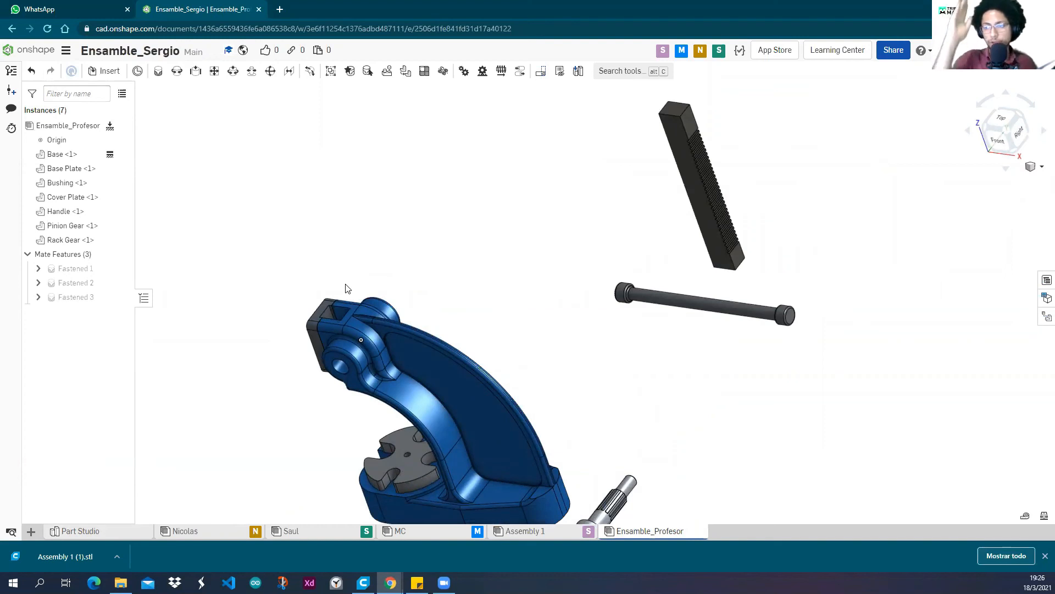
{"action": "right_click_drag", "start_coordinate": [324, 254], "coordinate": [312, 207]}
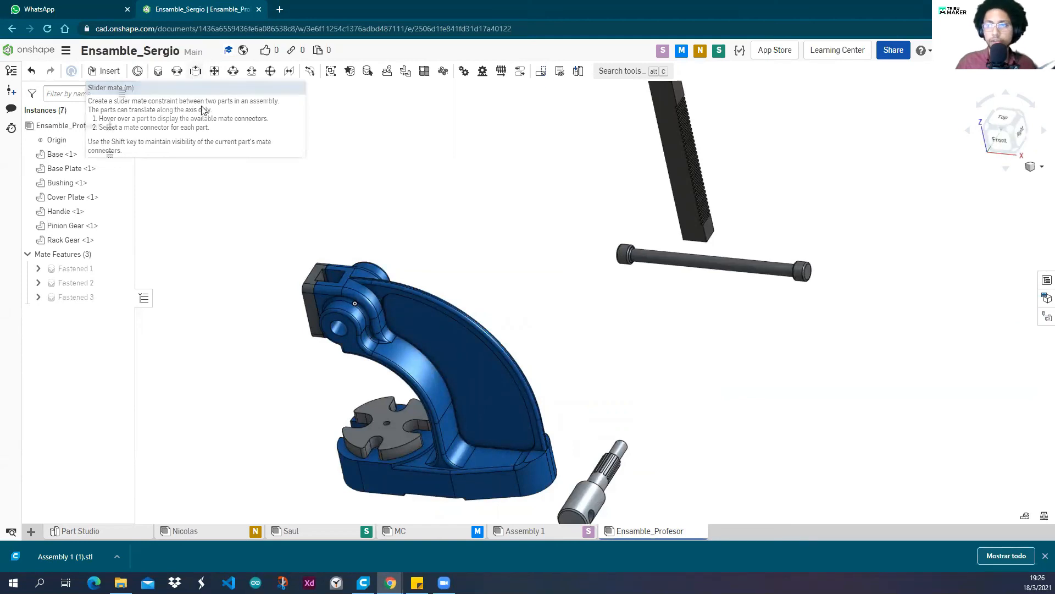
Start a Slider mate with a connector on the long flat face opposite the Rack Gear's teeth.
{"action": "left_click", "coordinate": [194, 73]}
{"action": "right_click_drag", "start_coordinate": [496, 174], "coordinate": [528, 238]}
{"action": "scroll", "coordinate": [521, 204], "scroll_direction": "down", "scroll_amount": 3}
{"action": "scroll", "coordinate": [653, 178], "scroll_direction": "up", "scroll_amount": 3}
{"action": "scroll", "coordinate": [651, 175], "scroll_direction": "up", "scroll_amount": 3}
{"action": "right_click_drag", "start_coordinate": [404, 190], "coordinate": [471, 130]}
{"action": "scroll", "coordinate": [495, 139], "scroll_direction": "up", "scroll_amount": 3}
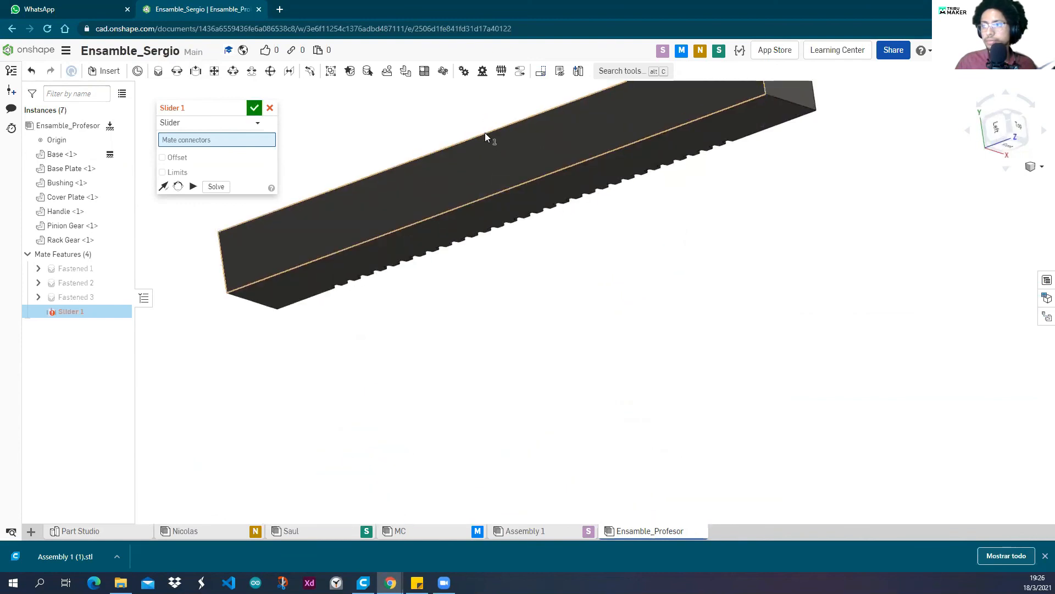
{"action": "left_click", "coordinate": [484, 136]}
Try to slider-mate the Rack Gear to an inner wall of the opening in the press head and accept the mate.
{"action": "scroll", "coordinate": [478, 134], "scroll_direction": "down", "scroll_amount": 5}
{"action": "right_click_drag", "start_coordinate": [441, 217], "coordinate": [247, 266]}
{"action": "scroll", "coordinate": [232, 306], "scroll_direction": "up", "scroll_amount": 5}
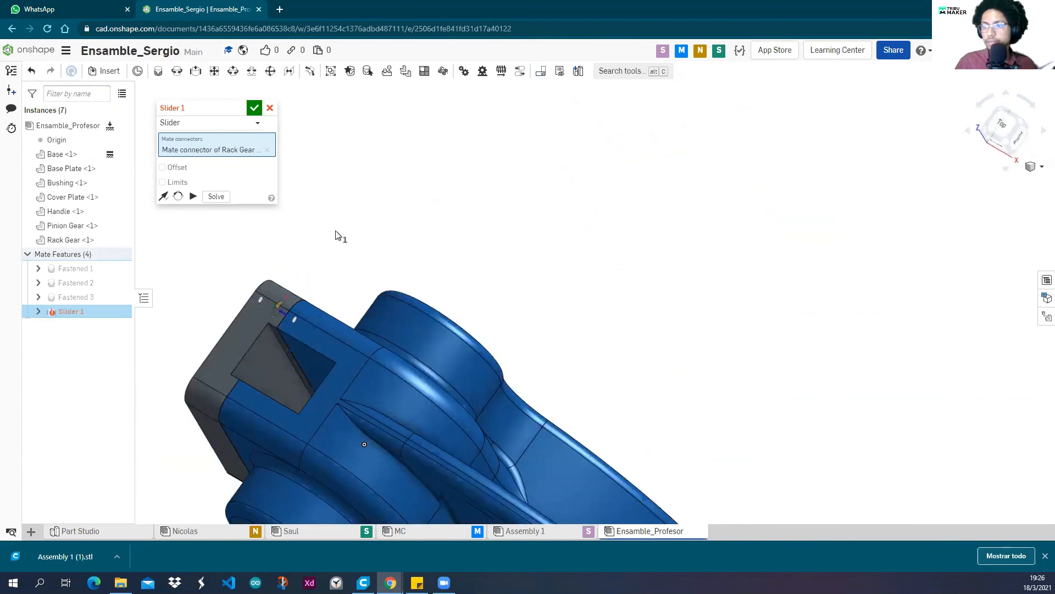
{"action": "scroll", "coordinate": [344, 232], "scroll_direction": "up", "scroll_amount": 5}
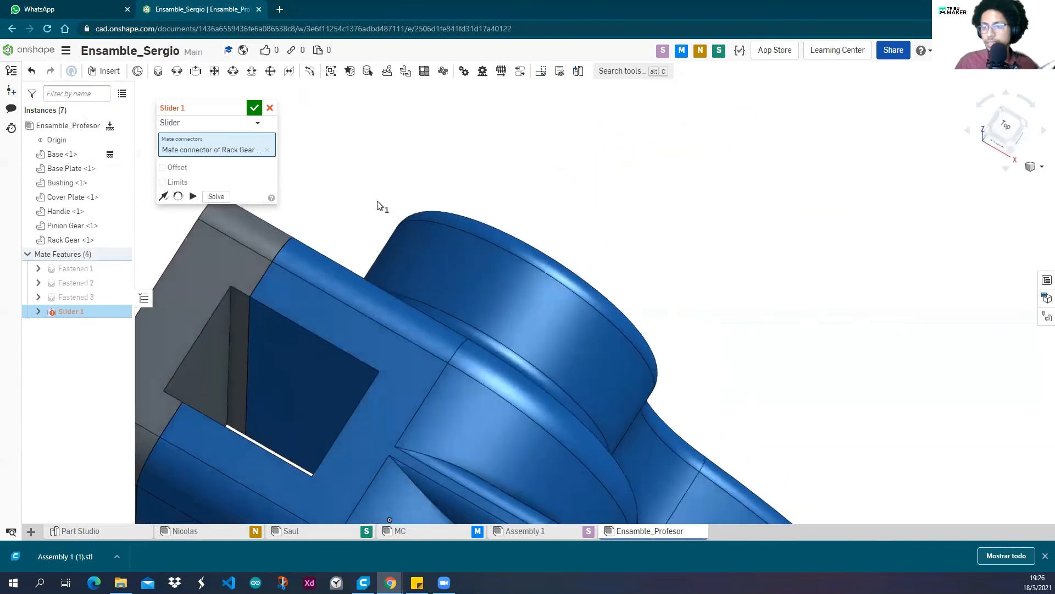
{"action": "left_click", "coordinate": [234, 357]}
{"action": "scroll", "coordinate": [237, 353], "scroll_direction": "down", "scroll_amount": 5}
{"action": "right_click_drag", "start_coordinate": [324, 291], "coordinate": [430, 201]}
{"action": "scroll", "coordinate": [379, 259], "scroll_direction": "down", "scroll_amount": 5}
{"action": "left_click", "coordinate": [383, 379]}
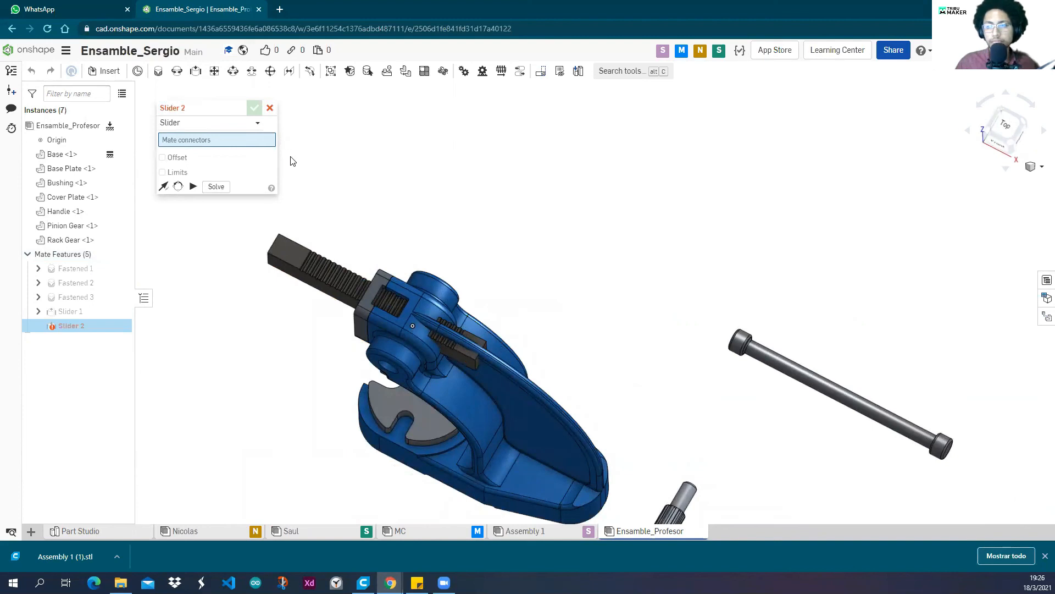
Discard the empty second Slider mate and undo the Rack Gear's slider mate.
{"action": "scroll", "coordinate": [342, 228], "scroll_direction": "up", "scroll_amount": 2}
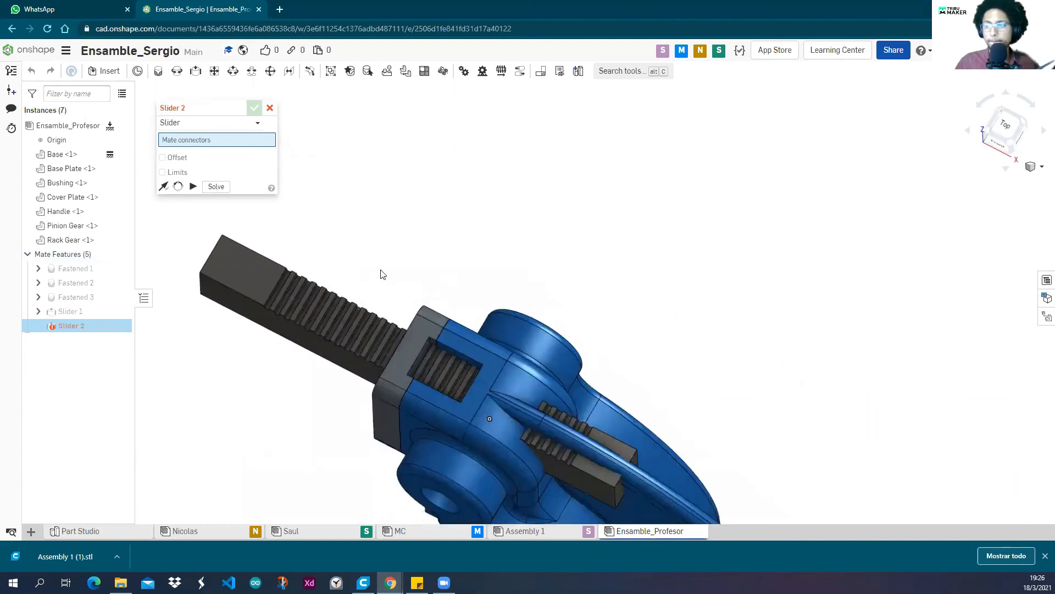
{"action": "scroll", "coordinate": [381, 273], "scroll_direction": "up", "scroll_amount": 2}
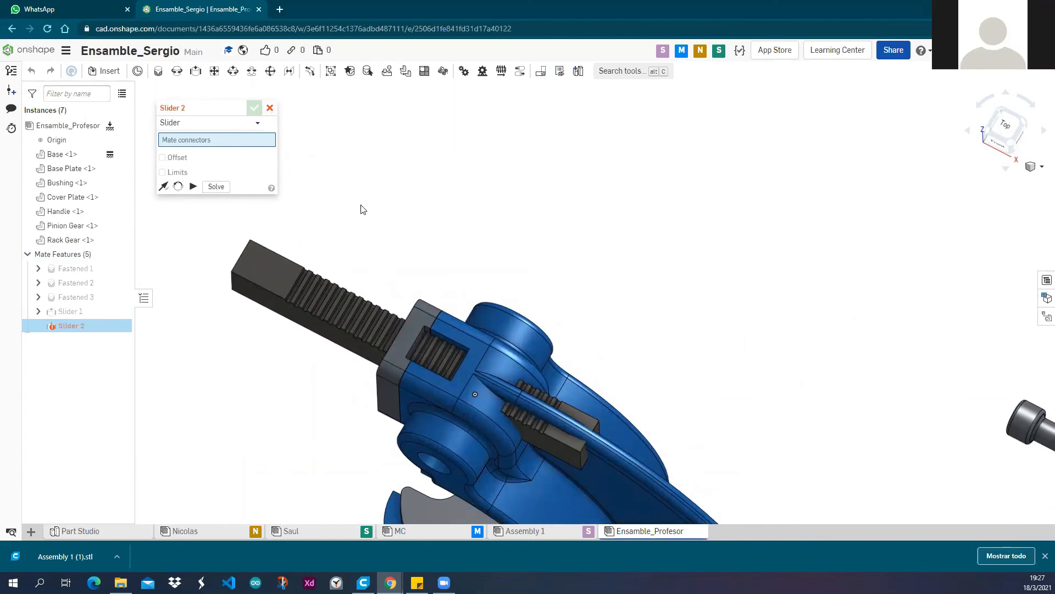
{"action": "left_click", "coordinate": [270, 108]}
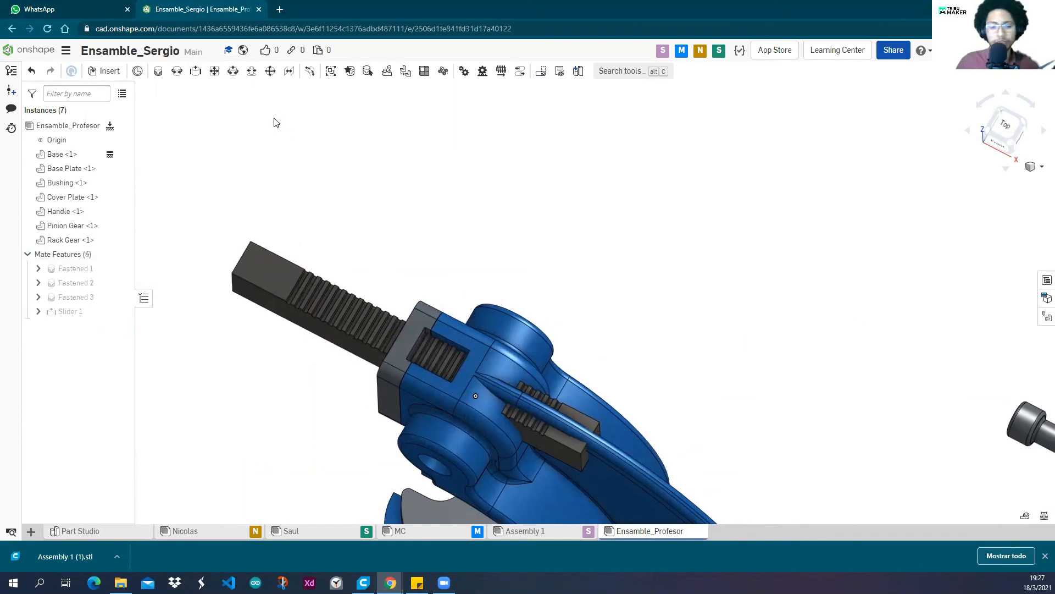
{"action": "key", "text": "ctrl+z"}
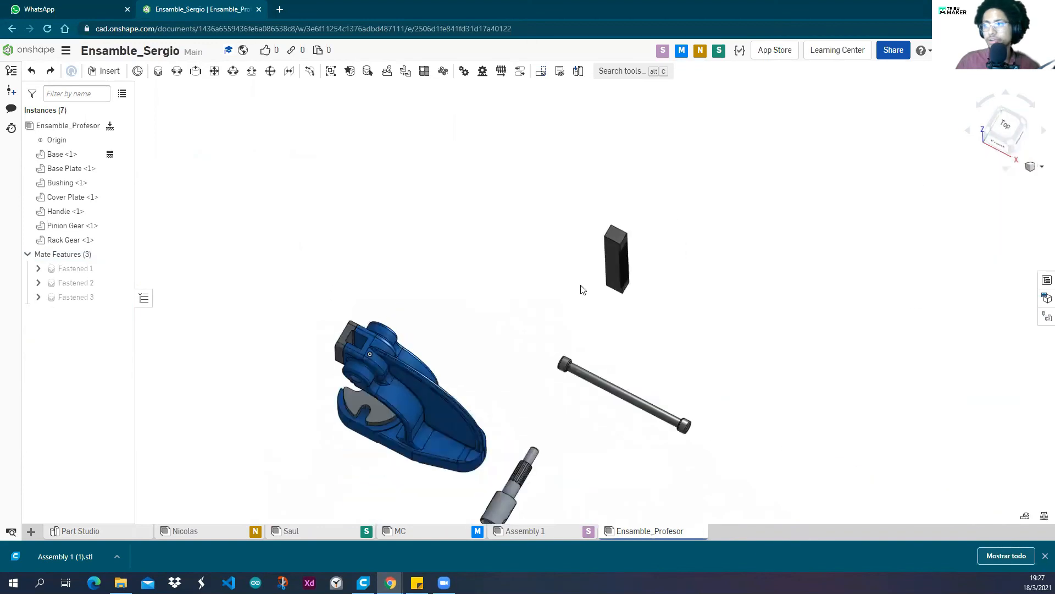
Restart the Slider mate with the long smooth face of the Rack Gear as its first connector.
{"action": "right_click_drag", "start_coordinate": [566, 234], "coordinate": [646, 233]}
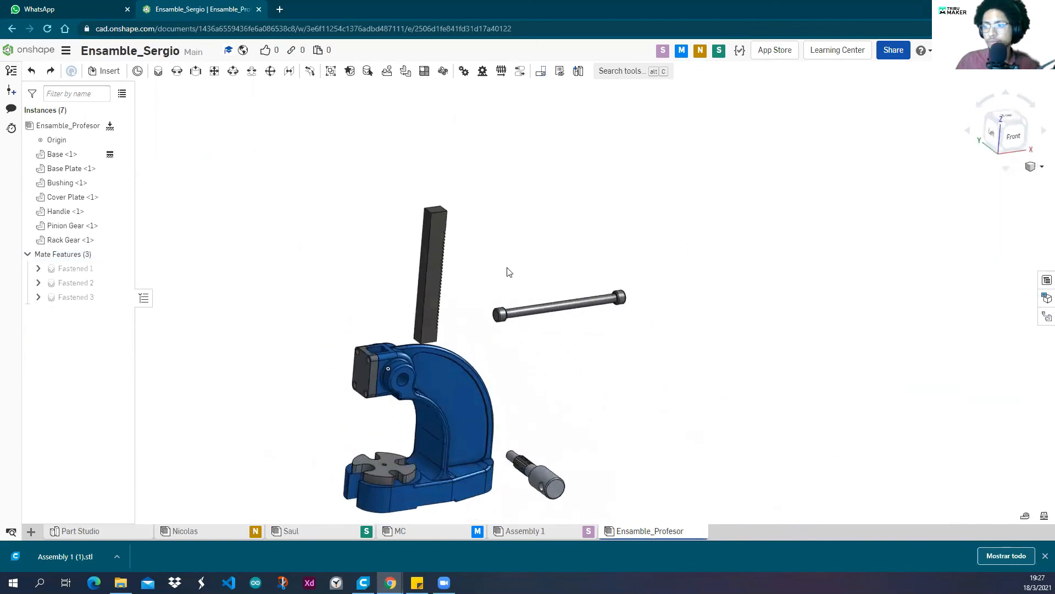
{"action": "scroll", "coordinate": [509, 271], "scroll_direction": "up", "scroll_amount": 5}
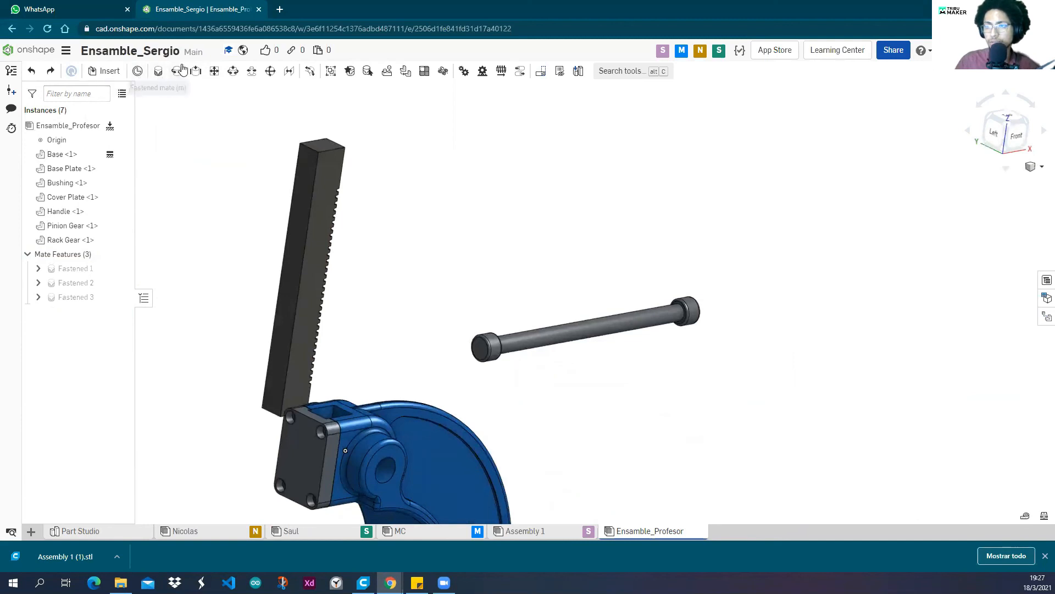
{"action": "left_click", "coordinate": [196, 71]}
{"action": "scroll", "coordinate": [275, 282], "scroll_direction": "up", "scroll_amount": 5}
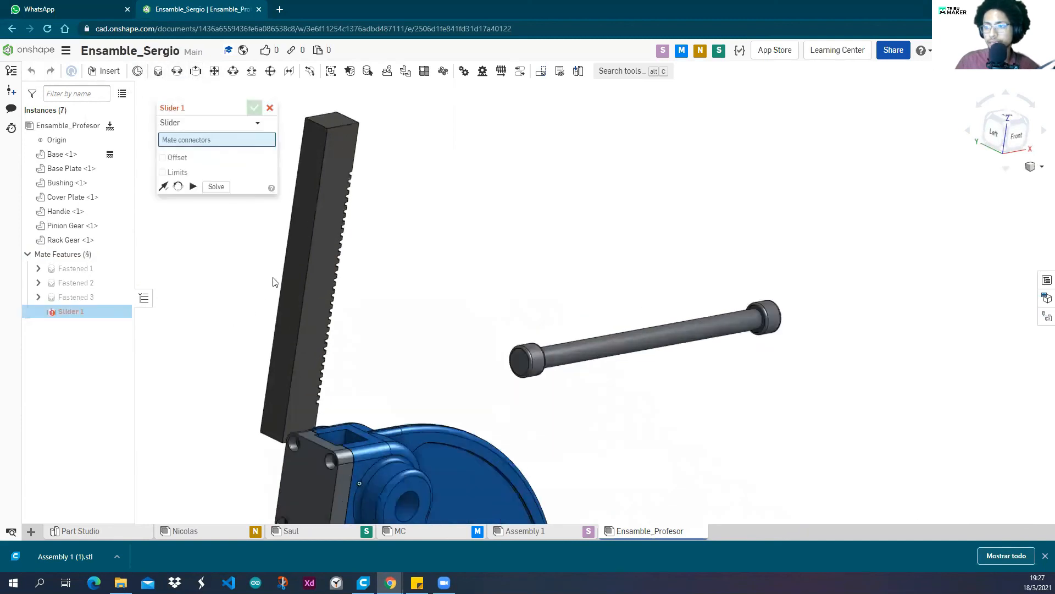
{"action": "left_click", "coordinate": [289, 272]}
{"action": "scroll", "coordinate": [308, 270], "scroll_direction": "down", "scroll_amount": 3}
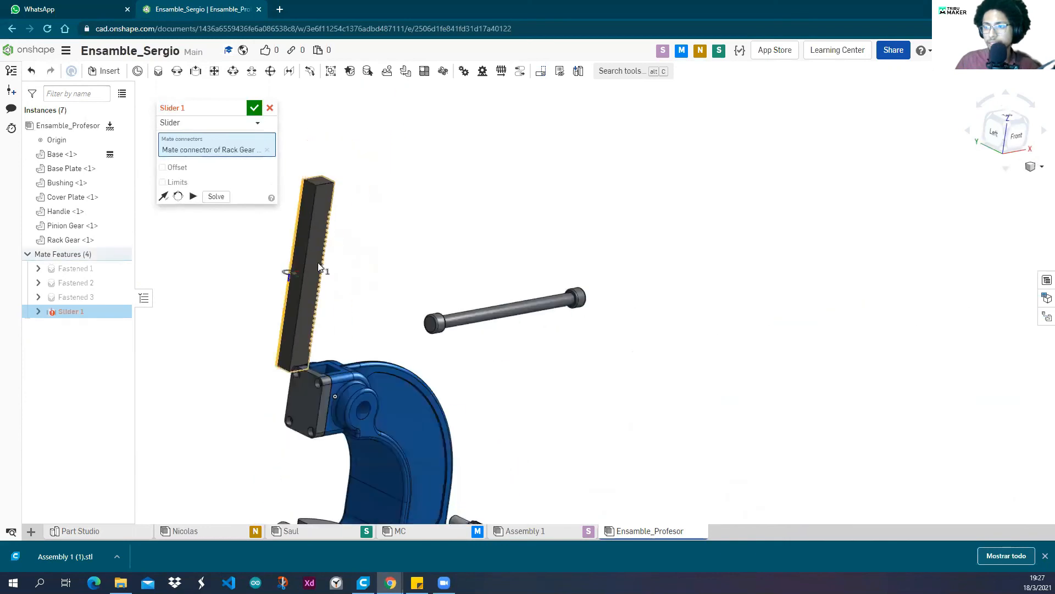
Try the Cover Plate's inner side at the head opening as the second slider connector and undo that selection.
{"action": "right_click_drag", "start_coordinate": [367, 283], "coordinate": [358, 328]}
{"action": "scroll", "coordinate": [297, 343], "scroll_direction": "up", "scroll_amount": 3}
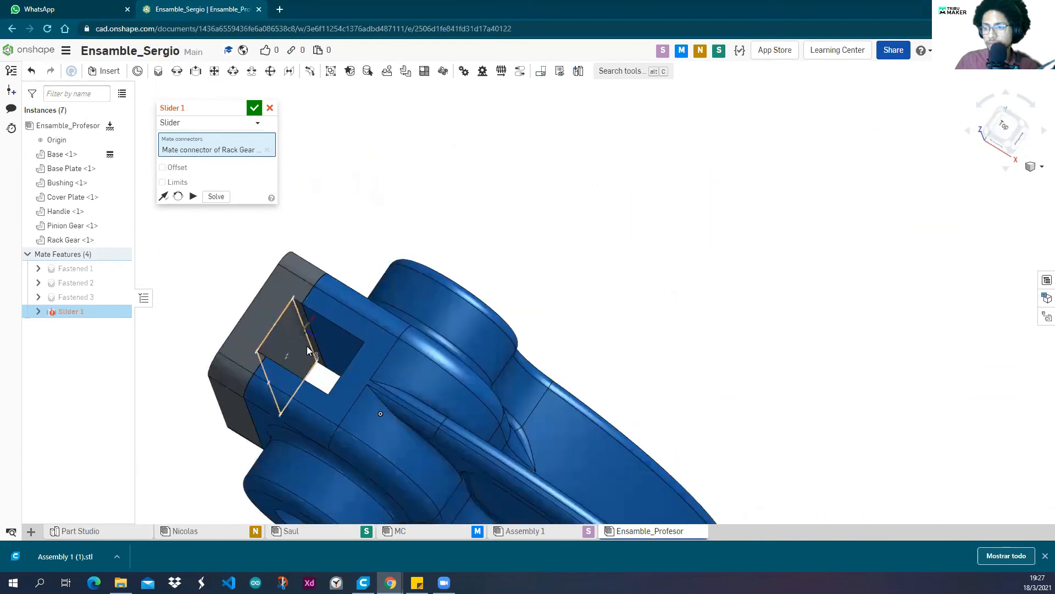
{"action": "scroll", "coordinate": [313, 343], "scroll_direction": "up", "scroll_amount": 3}
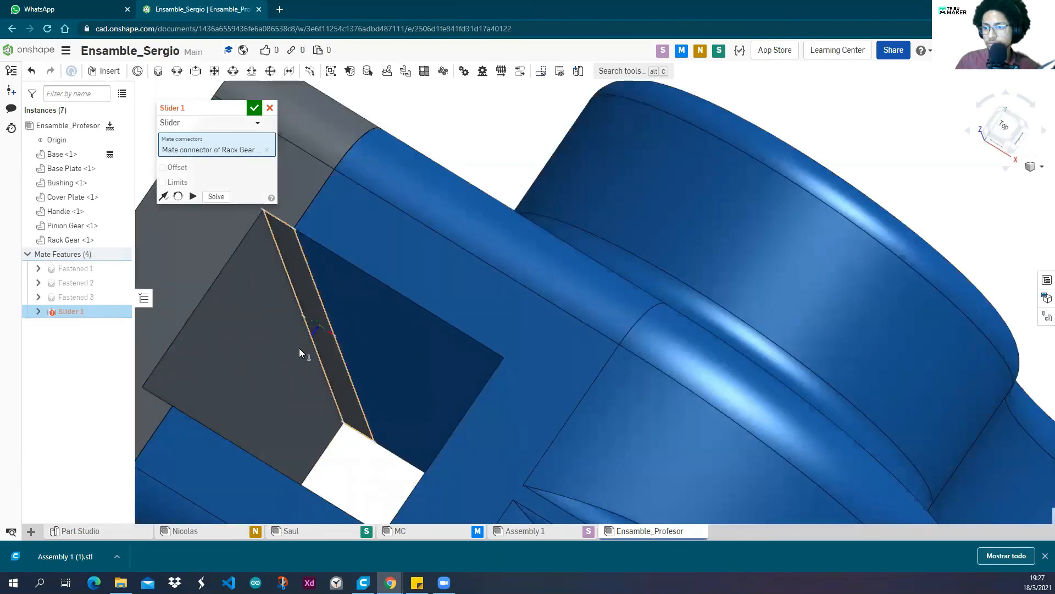
{"action": "left_click", "coordinate": [302, 318]}
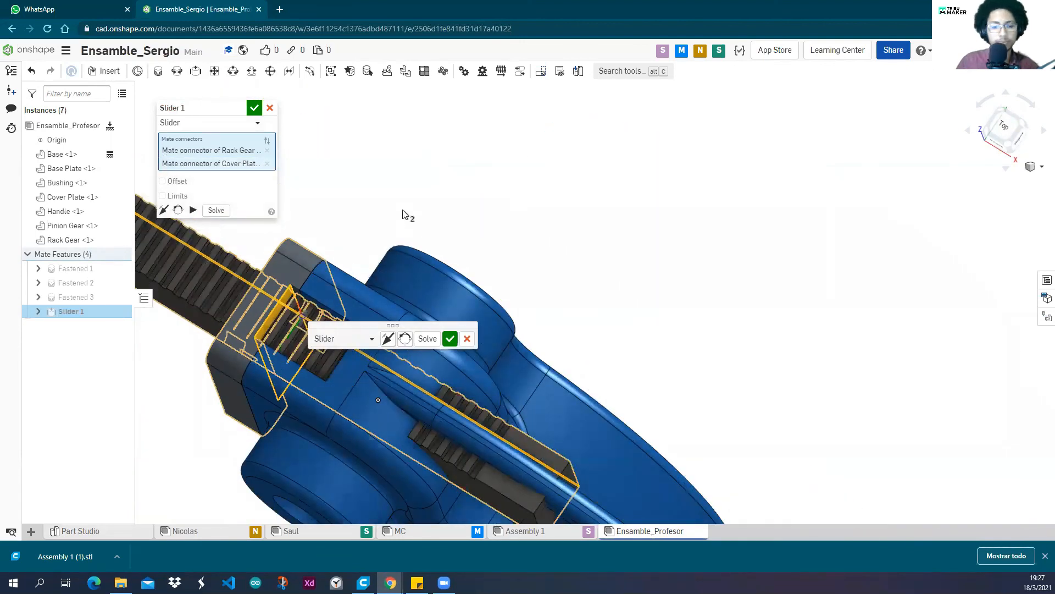
{"action": "key", "text": "ctrl+z"}
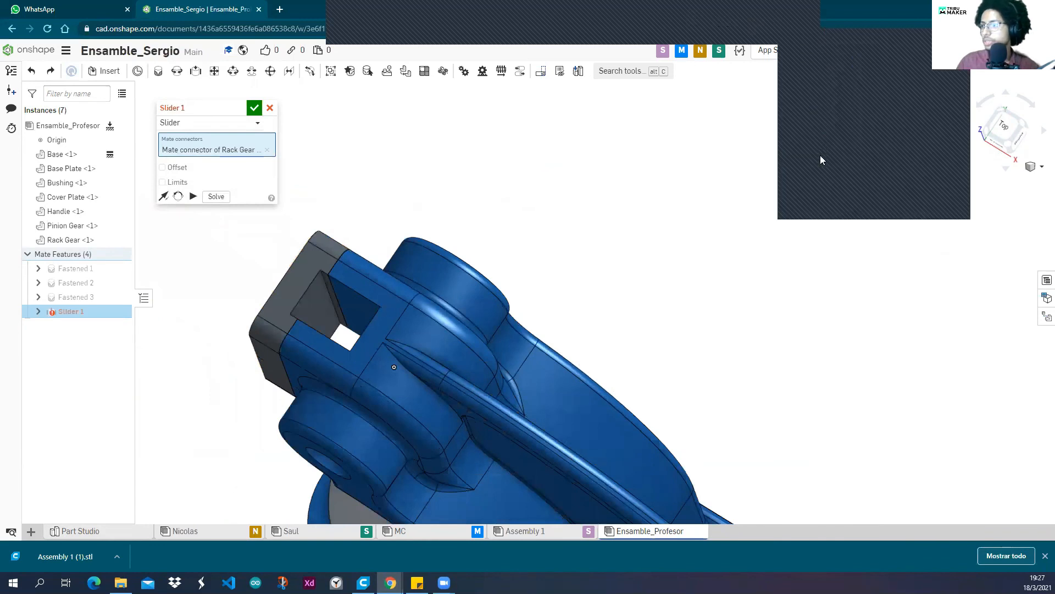
Inspect the Rack Gear's side faces and cancel the unfinished Slider mate.
{"action": "scroll", "coordinate": [587, 178], "scroll_direction": "down", "scroll_amount": 6}
{"action": "middle_click_drag", "start_coordinate": [589, 175], "coordinate": [498, 193]}
{"action": "right_click_drag", "start_coordinate": [498, 193], "coordinate": [532, 166]}
{"action": "scroll", "coordinate": [532, 166], "scroll_direction": "up", "scroll_amount": 5}
{"action": "right_click_drag", "start_coordinate": [502, 215], "coordinate": [481, 211]}
{"action": "left_click", "coordinate": [781, 22]}
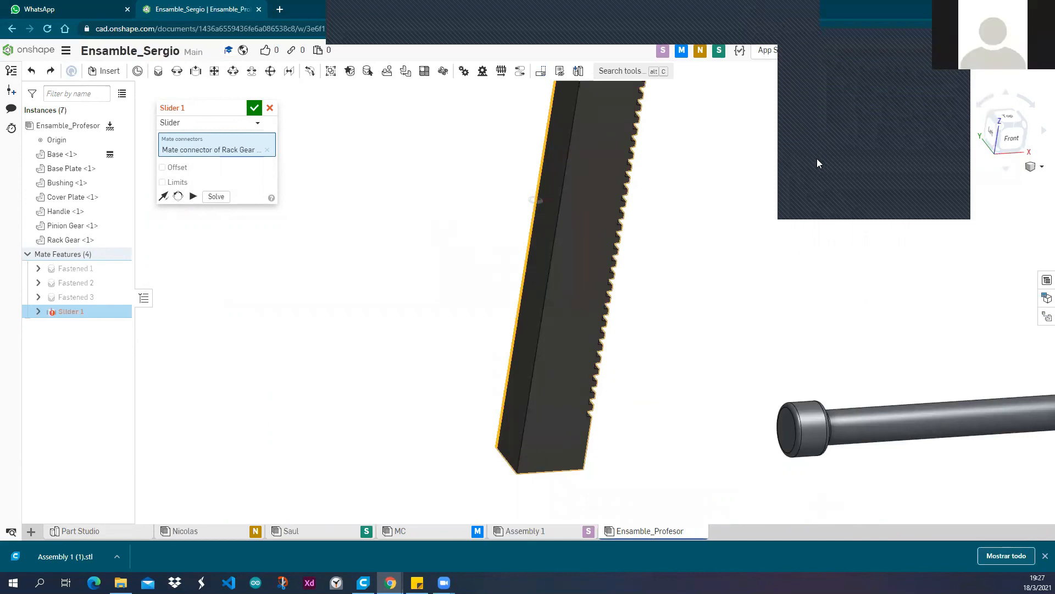
{"action": "left_click", "coordinate": [431, 270]}
{"action": "scroll", "coordinate": [477, 240], "scroll_direction": "down", "scroll_amount": 4}
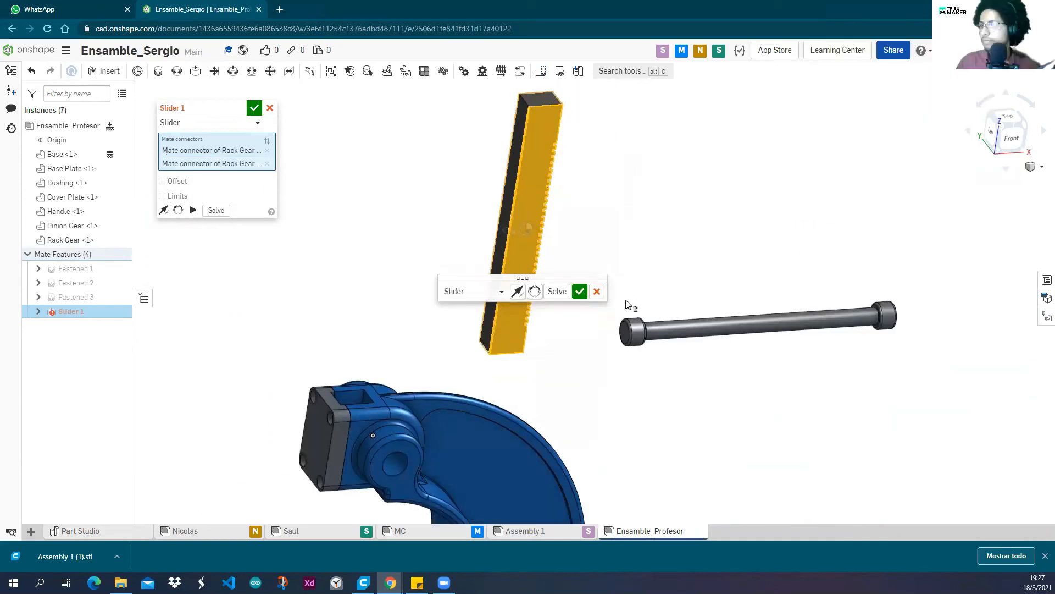
{"action": "left_click", "coordinate": [597, 291]}
Create a Slider mate using the center of the Rack Gear's long face opposite the teeth as first connector.
{"action": "scroll", "coordinate": [521, 234], "scroll_direction": "up", "scroll_amount": 5}
{"action": "scroll", "coordinate": [485, 240], "scroll_direction": "down", "scroll_amount": 5}
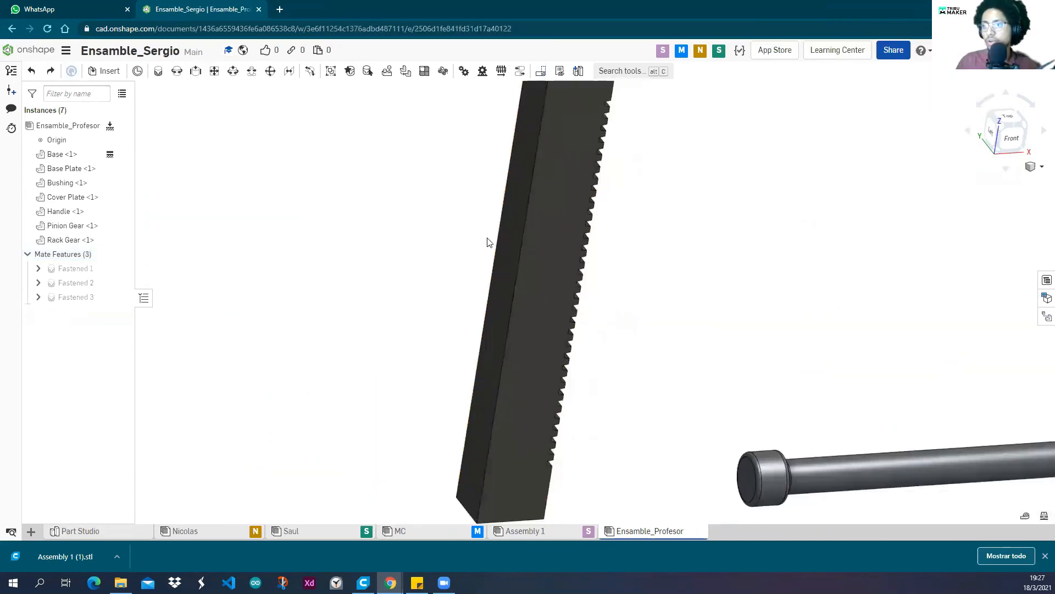
{"action": "right_click_drag", "start_coordinate": [386, 377], "coordinate": [438, 297]}
{"action": "scroll", "coordinate": [437, 292], "scroll_direction": "down", "scroll_amount": 1}
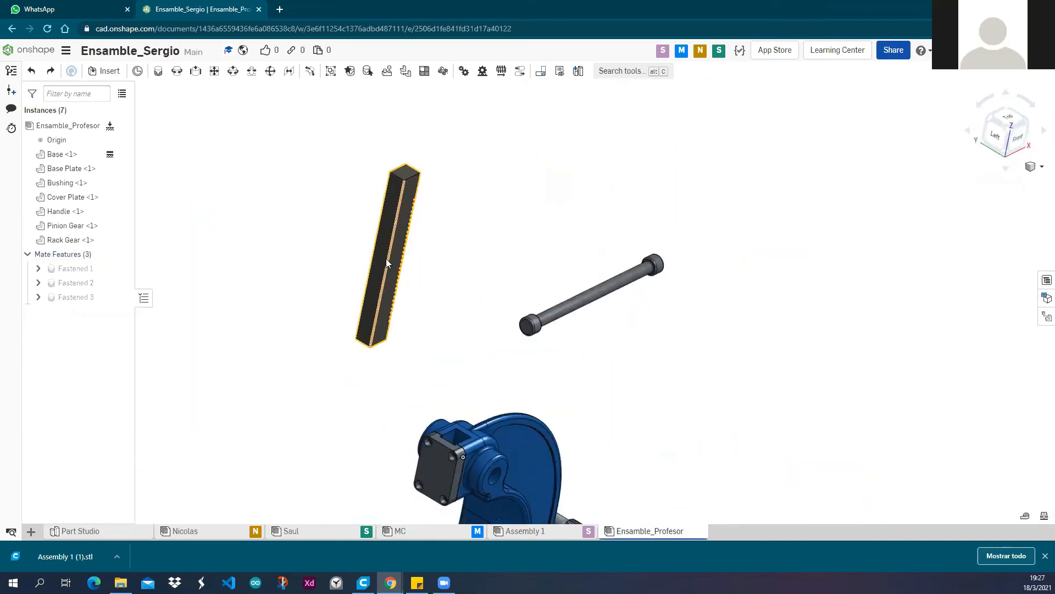
{"action": "left_click", "coordinate": [196, 72]}
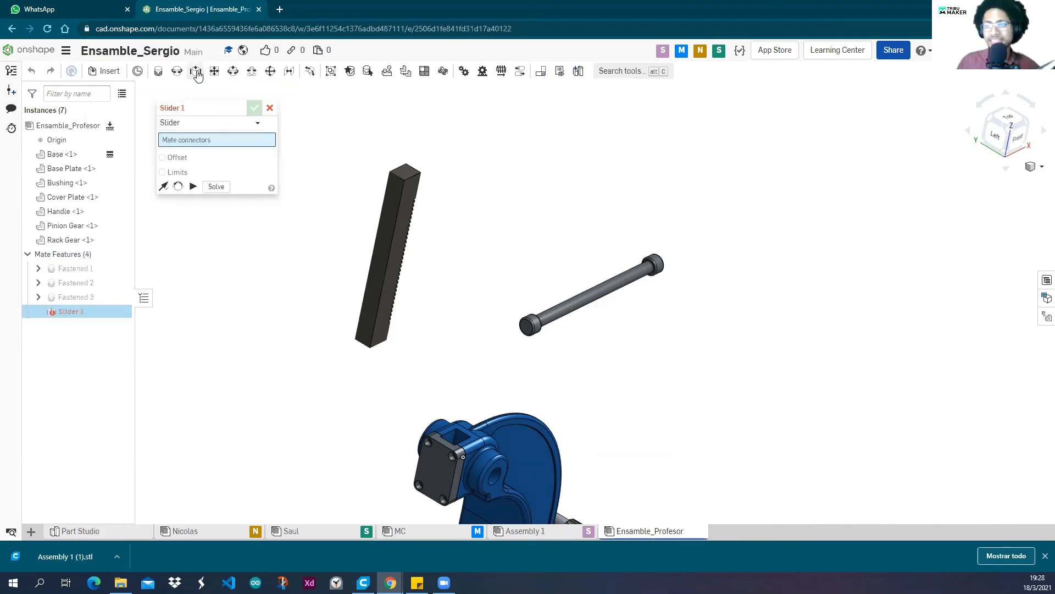
{"action": "scroll", "coordinate": [379, 258], "scroll_direction": "up", "scroll_amount": 3}
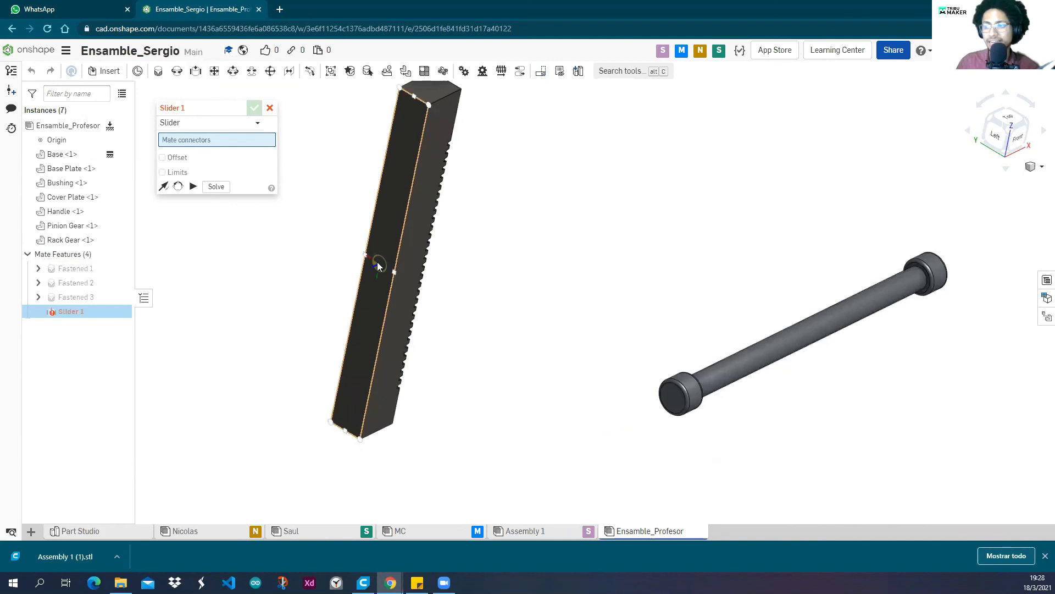
{"action": "left_click", "coordinate": [377, 263]}
{"action": "key", "text": "shift+1"}
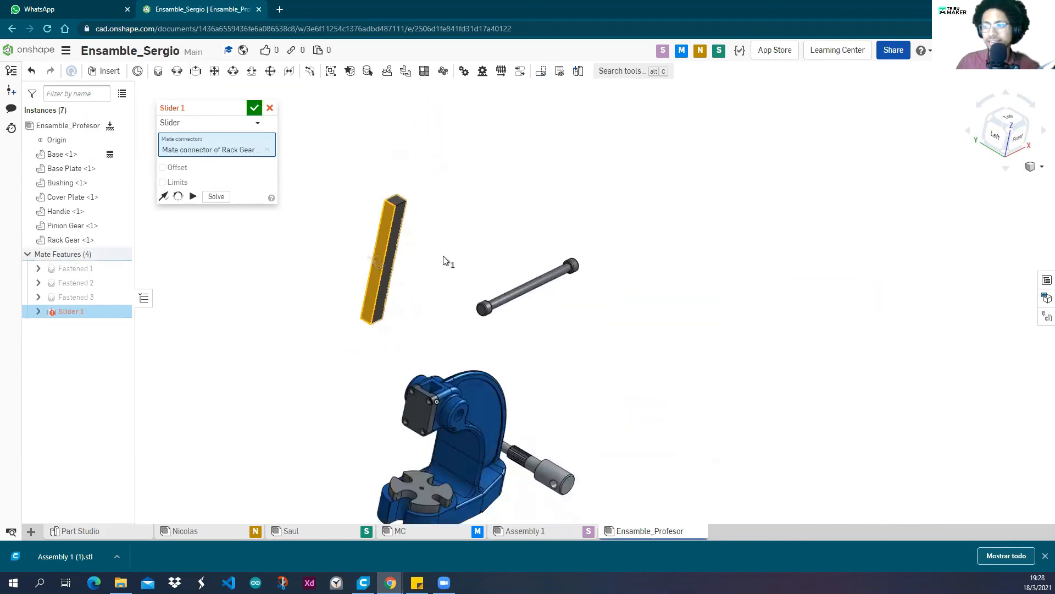
Set the center of the Cover Plate's inner face inside the head opening as the slider's second connector.
{"action": "right_click_drag", "start_coordinate": [394, 243], "coordinate": [352, 370]}
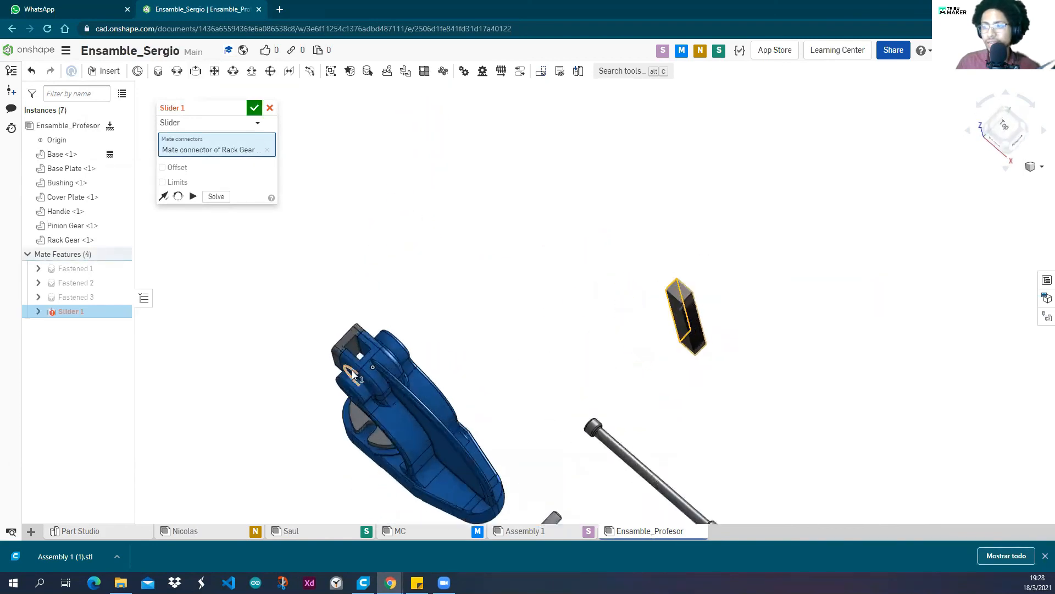
{"action": "scroll", "coordinate": [353, 326], "scroll_direction": "up", "scroll_amount": 5}
{"action": "scroll", "coordinate": [346, 321], "scroll_direction": "up", "scroll_amount": 3}
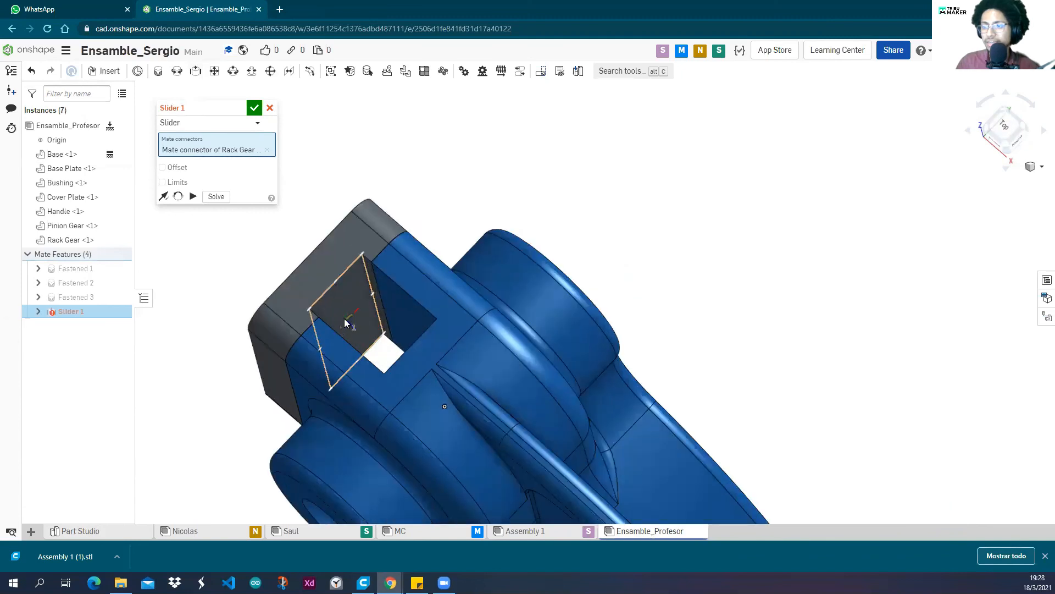
{"action": "left_click", "coordinate": [344, 318]}
{"action": "right_click_drag", "start_coordinate": [441, 202], "coordinate": [467, 145]}
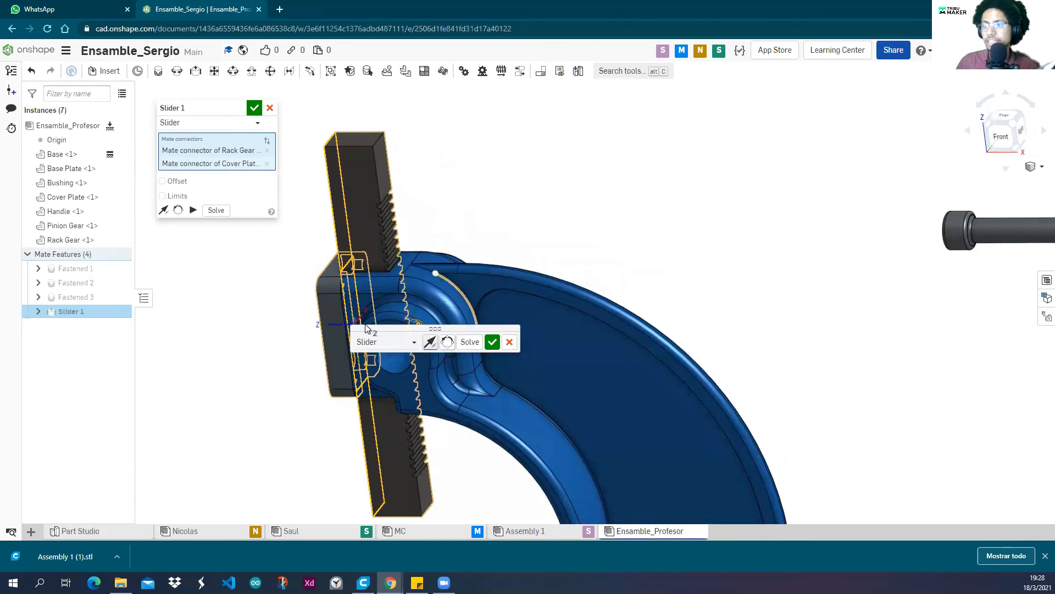
Preview the Rack Gear's slider motion and flip the mate's primary axis twice.
{"action": "left_click", "coordinate": [193, 210]}
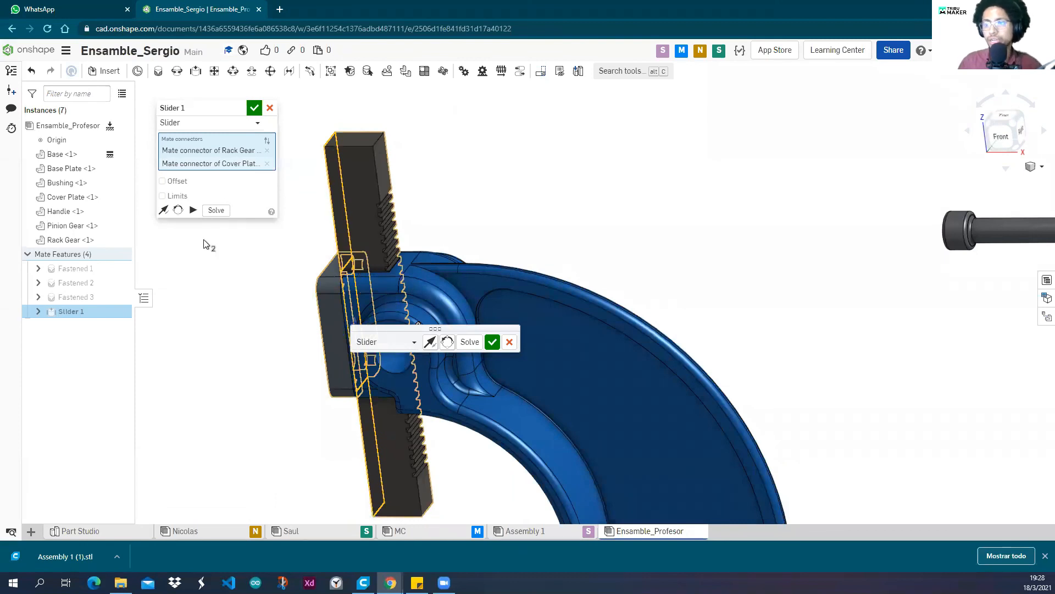
{"action": "scroll", "coordinate": [226, 269], "scroll_direction": "up", "scroll_amount": 3}
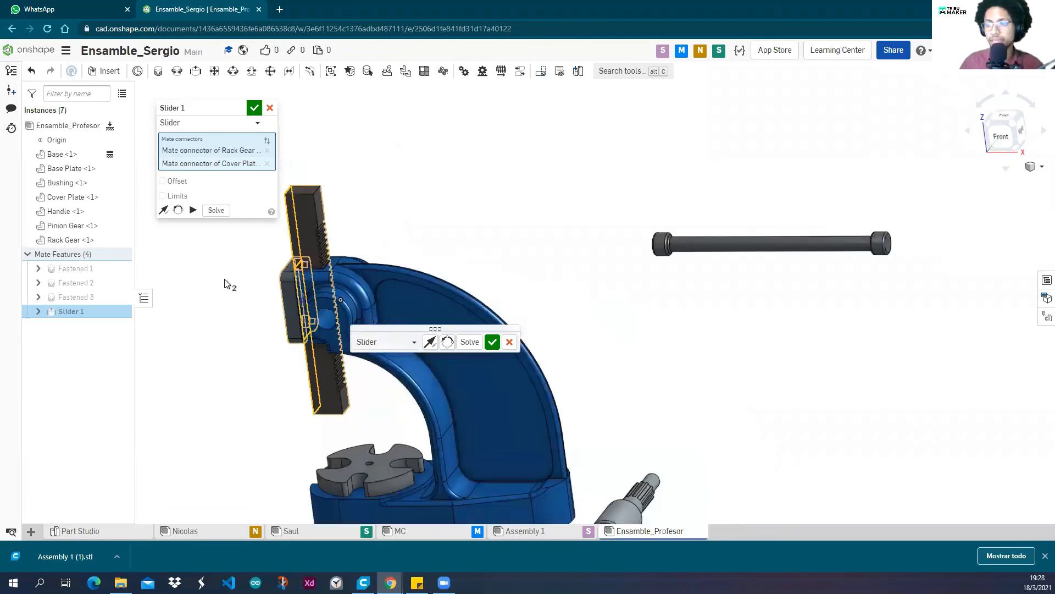
{"action": "left_click", "coordinate": [193, 210]}
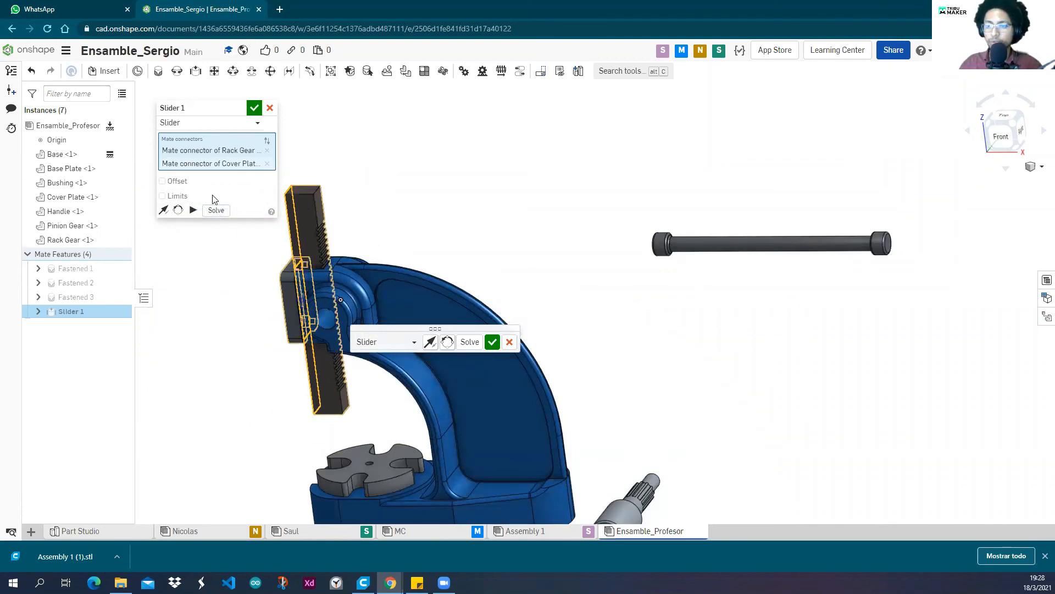
{"action": "left_click", "coordinate": [164, 211]}
{"action": "left_click", "coordinate": [165, 212]}
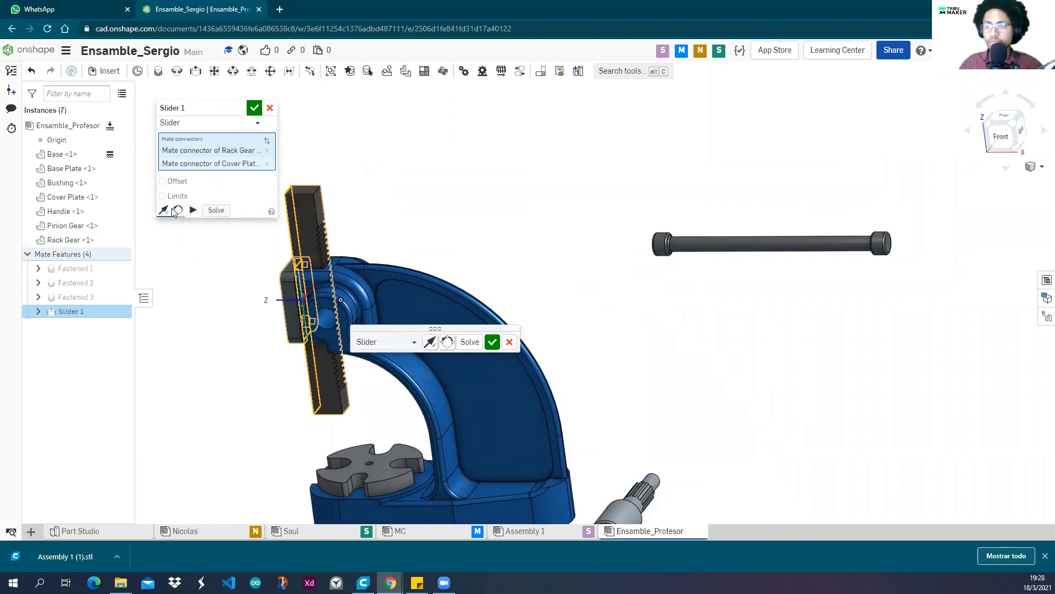
Examine the slider's axes at the Cover Plate and reorient the mate's secondary axis twice.
{"action": "scroll", "coordinate": [257, 300], "scroll_direction": "up", "scroll_amount": 5}
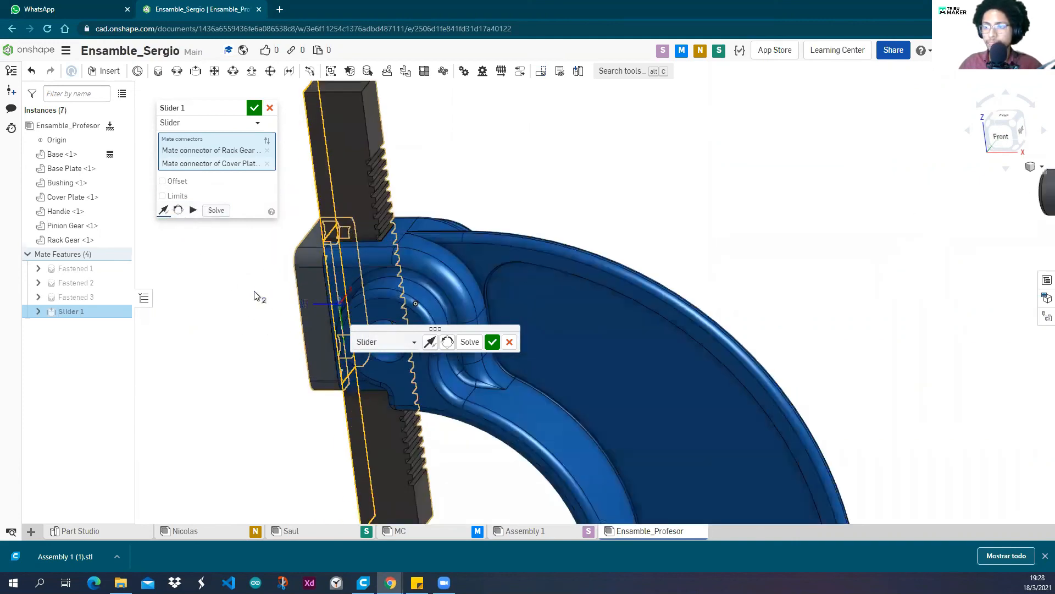
{"action": "right_click_drag", "start_coordinate": [281, 299], "coordinate": [236, 282]}
{"action": "scroll", "coordinate": [242, 285], "scroll_direction": "up", "scroll_amount": 10}
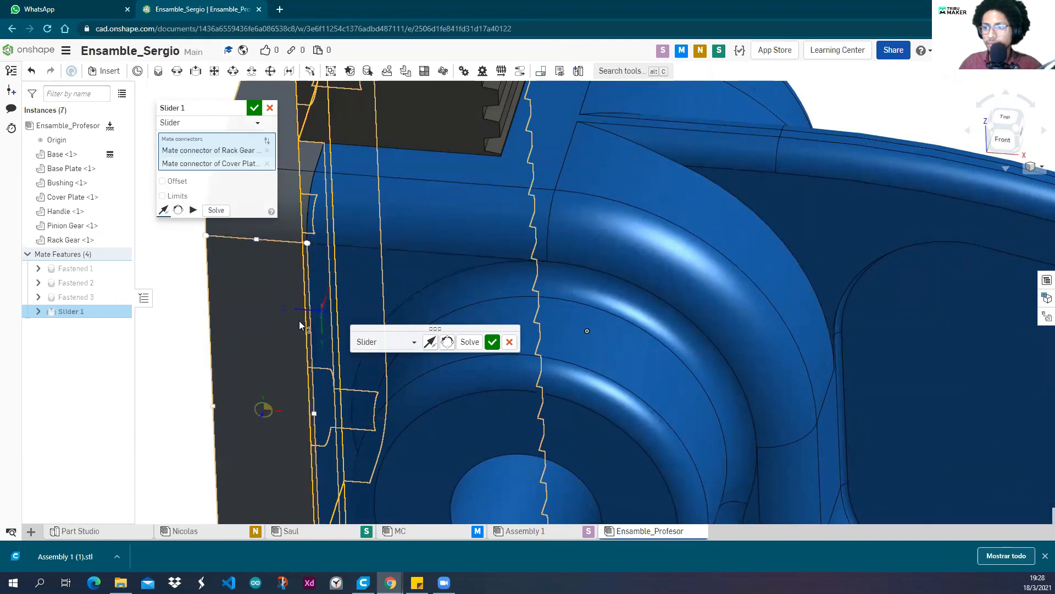
{"action": "scroll", "coordinate": [297, 305], "scroll_direction": "down", "scroll_amount": 5}
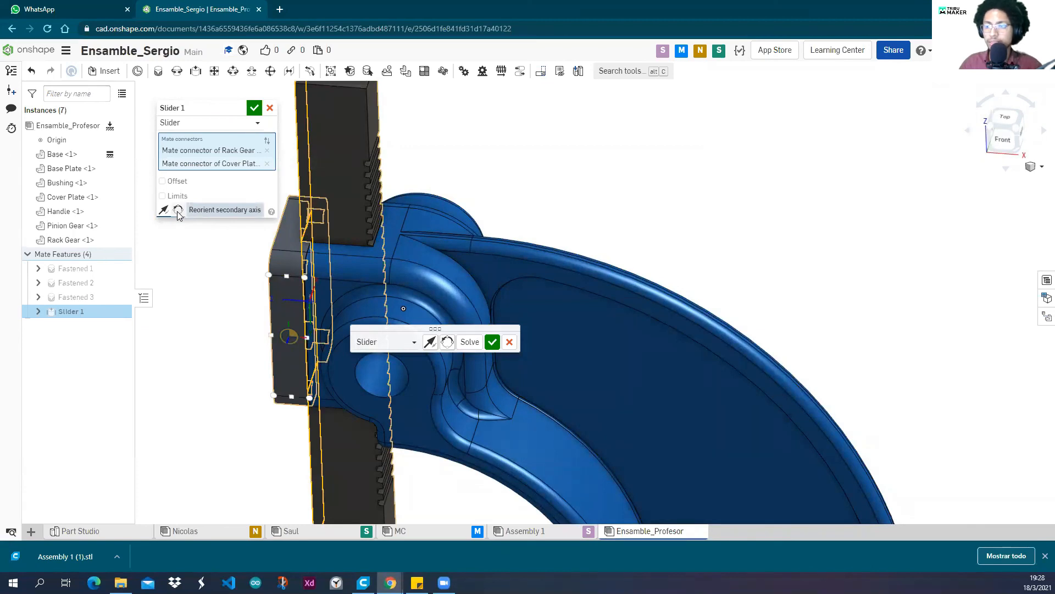
{"action": "left_click", "coordinate": [178, 212]}
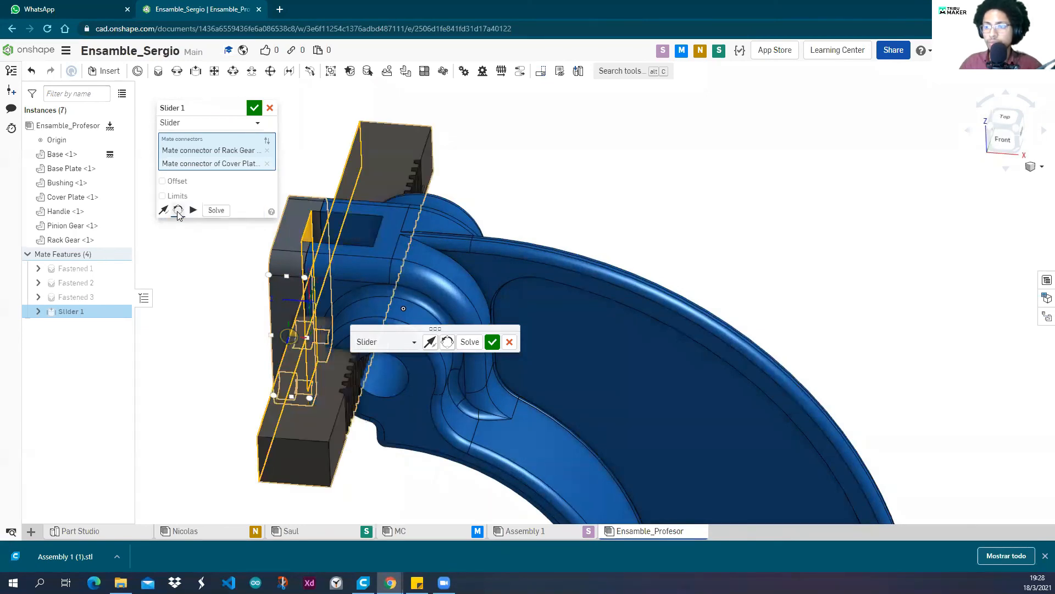
{"action": "left_click", "coordinate": [179, 212]}
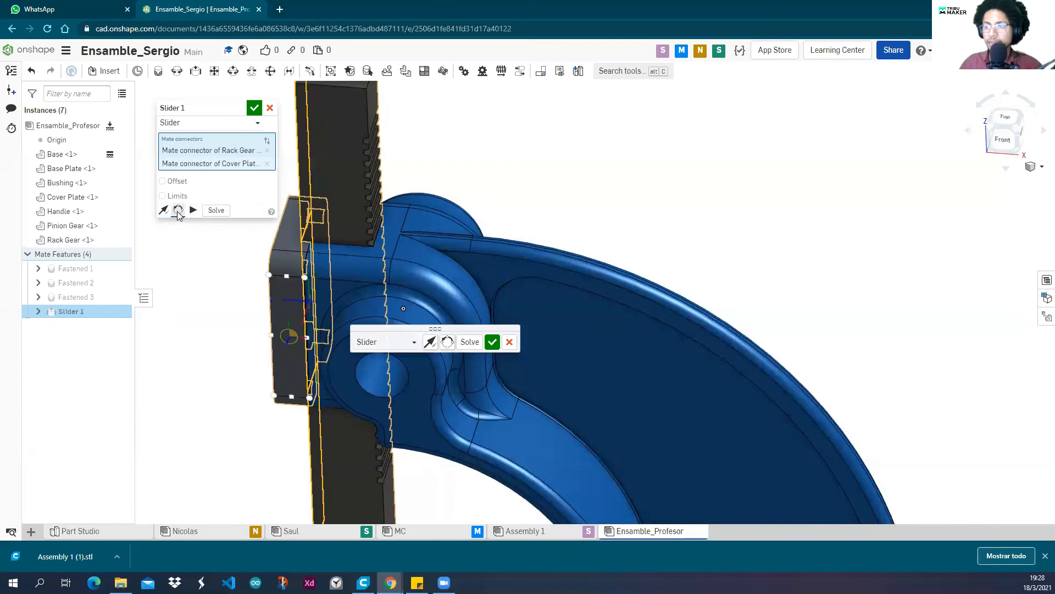
Try further secondary-axis orientations for the Rack Gear's slider mate and discard the mate.
{"action": "left_click", "coordinate": [178, 212]}
{"action": "left_click", "coordinate": [178, 212]}
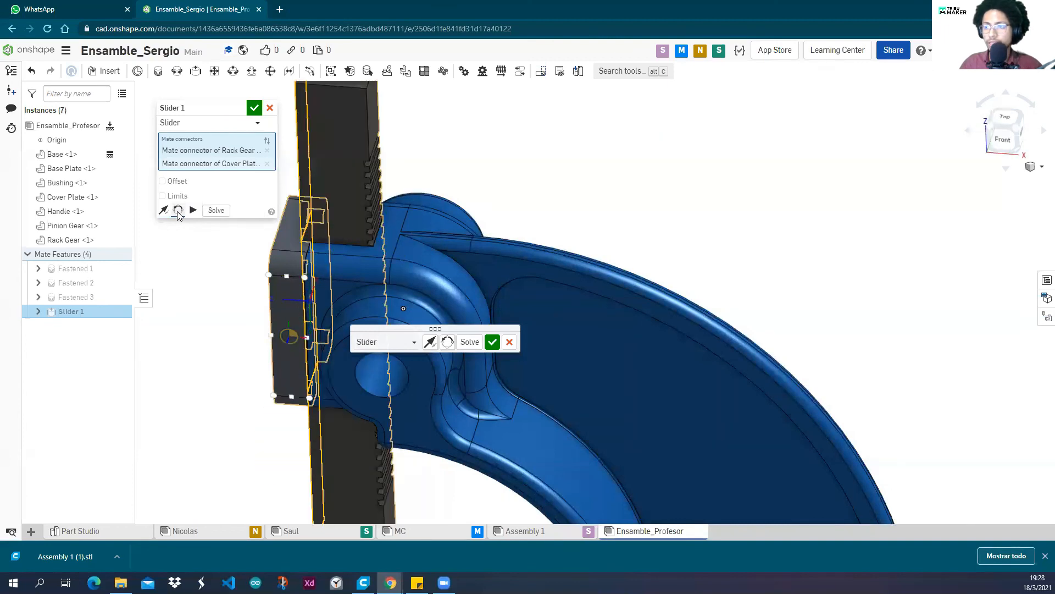
{"action": "scroll", "coordinate": [242, 304], "scroll_direction": "down", "scroll_amount": 3}
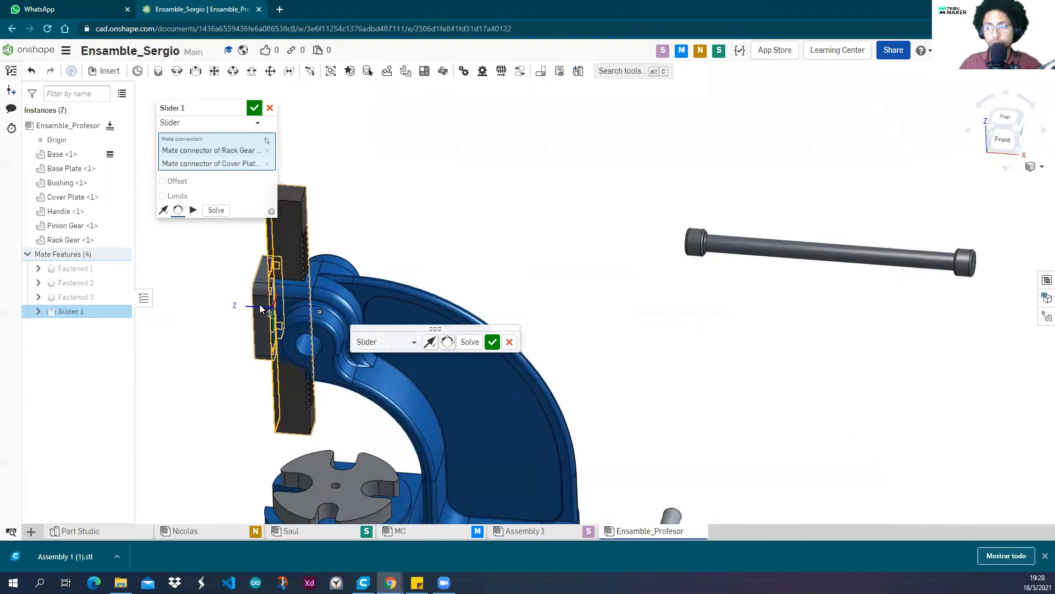
{"action": "left_click", "coordinate": [178, 212]}
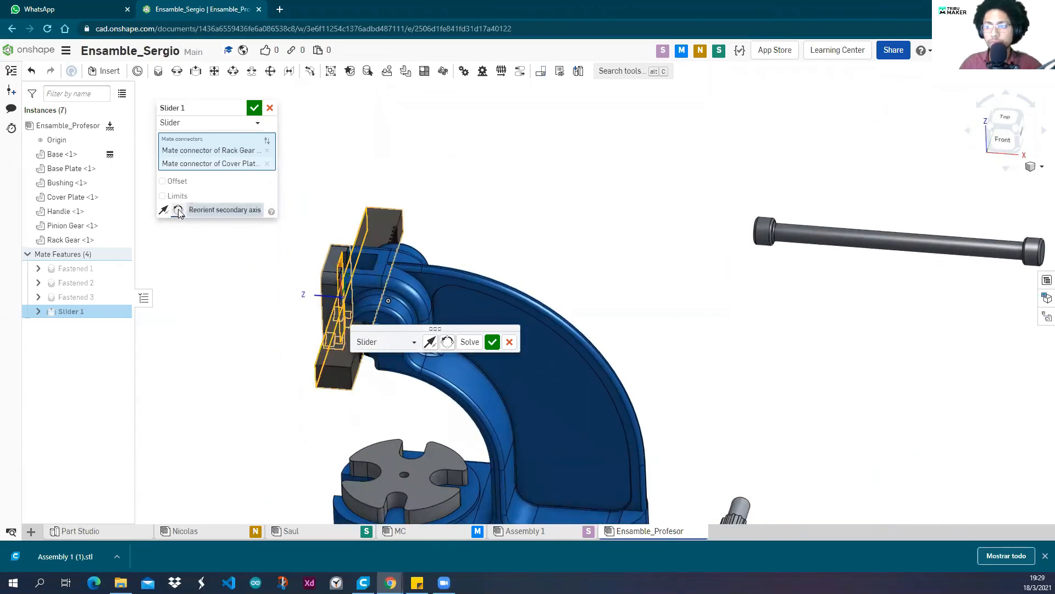
{"action": "right_click_drag", "start_coordinate": [537, 239], "coordinate": [410, 230]}
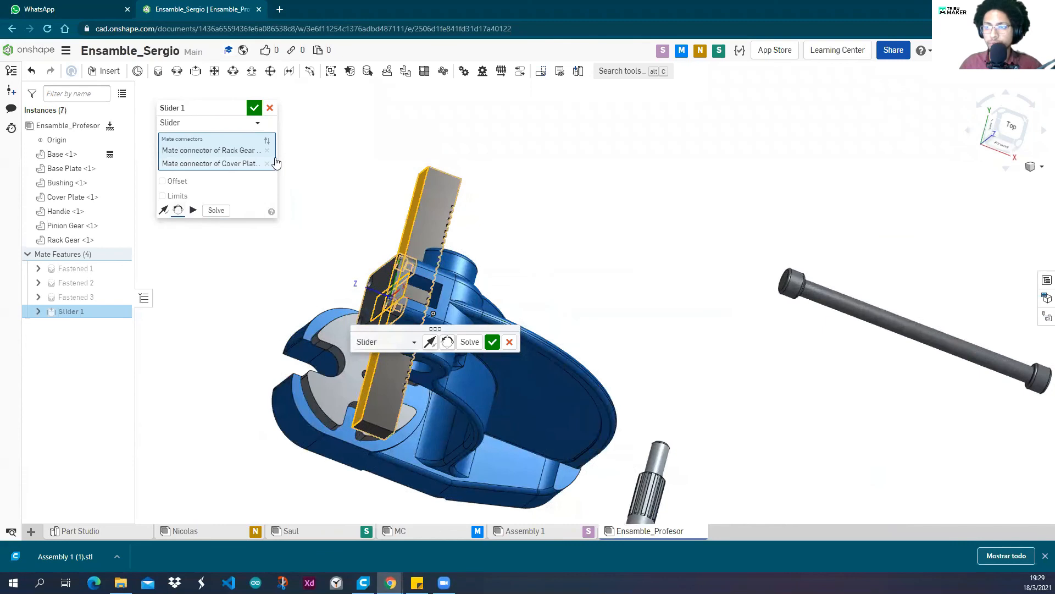
{"action": "left_click", "coordinate": [270, 108]}
Start a new Slider mate using the midpoint of a long edge on the Rack Gear's back face as first connector.
{"action": "right_click_drag", "start_coordinate": [471, 202], "coordinate": [386, 182]}
{"action": "scroll", "coordinate": [387, 215], "scroll_direction": "up", "scroll_amount": 4}
{"action": "right_click_drag", "start_coordinate": [405, 319], "coordinate": [456, 316]}
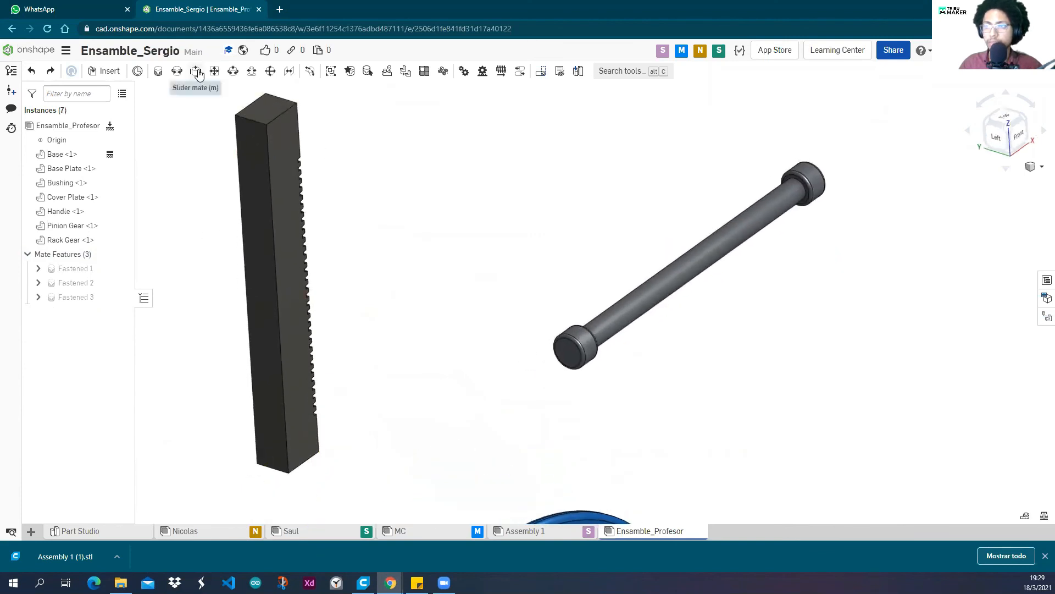
{"action": "left_click", "coordinate": [197, 72]}
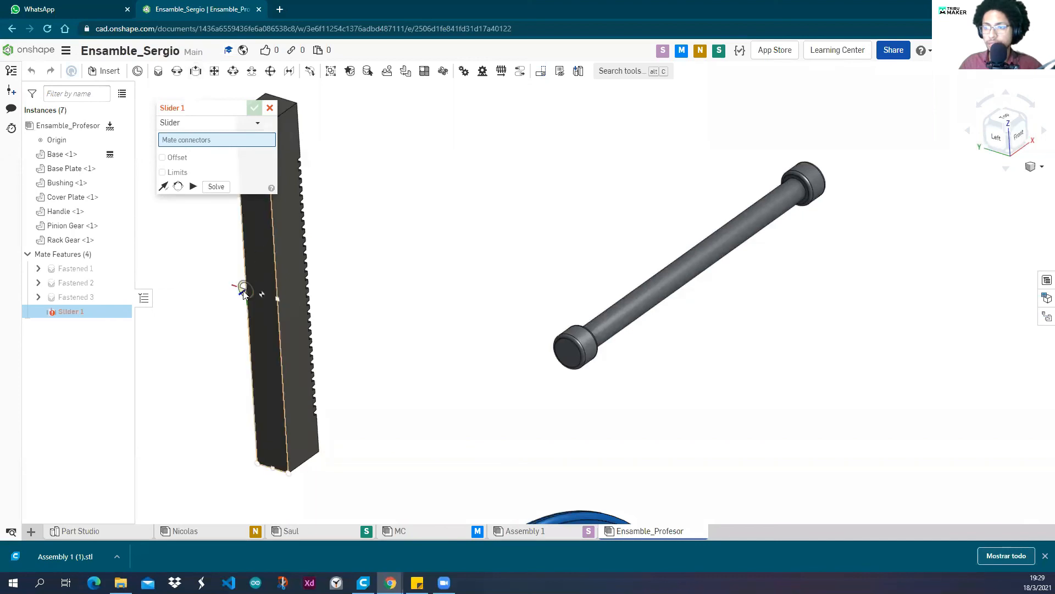
{"action": "scroll", "coordinate": [244, 290], "scroll_direction": "up", "scroll_amount": 2}
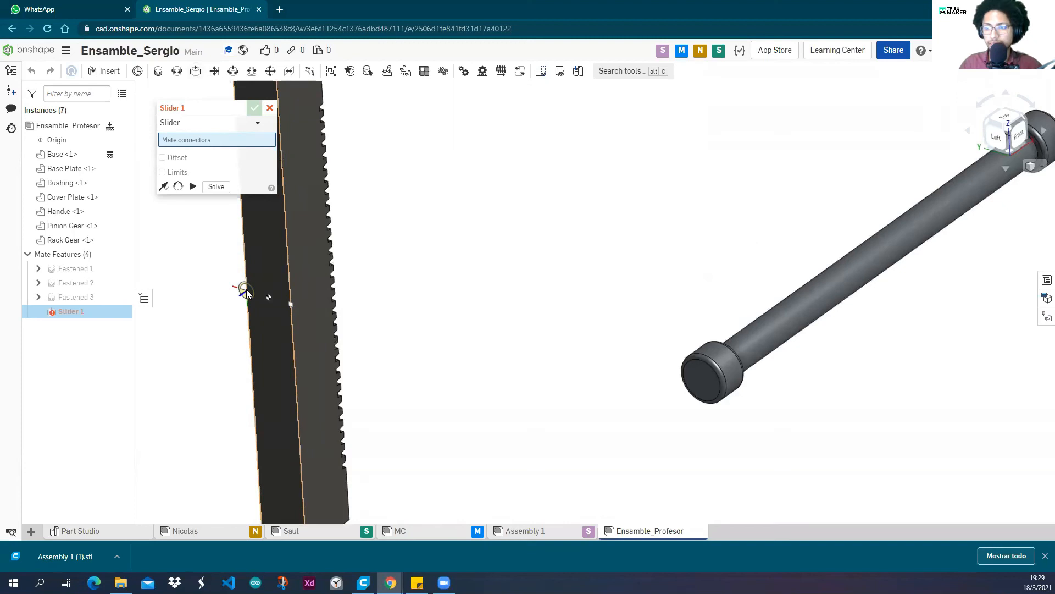
{"action": "left_click", "coordinate": [246, 291]}
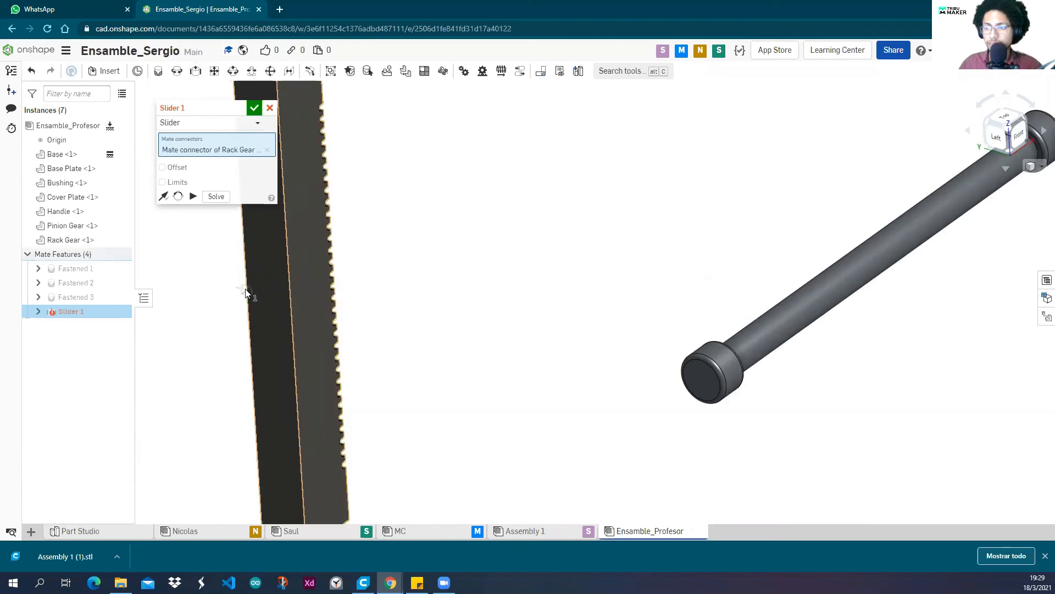
Set the slider's second connector on the Cover Plate's inner edge inside the head opening.
{"action": "scroll", "coordinate": [250, 295], "scroll_direction": "down", "scroll_amount": 5}
{"action": "right_click_drag", "start_coordinate": [279, 278], "coordinate": [338, 326]}
{"action": "scroll", "coordinate": [283, 411], "scroll_direction": "up", "scroll_amount": 3}
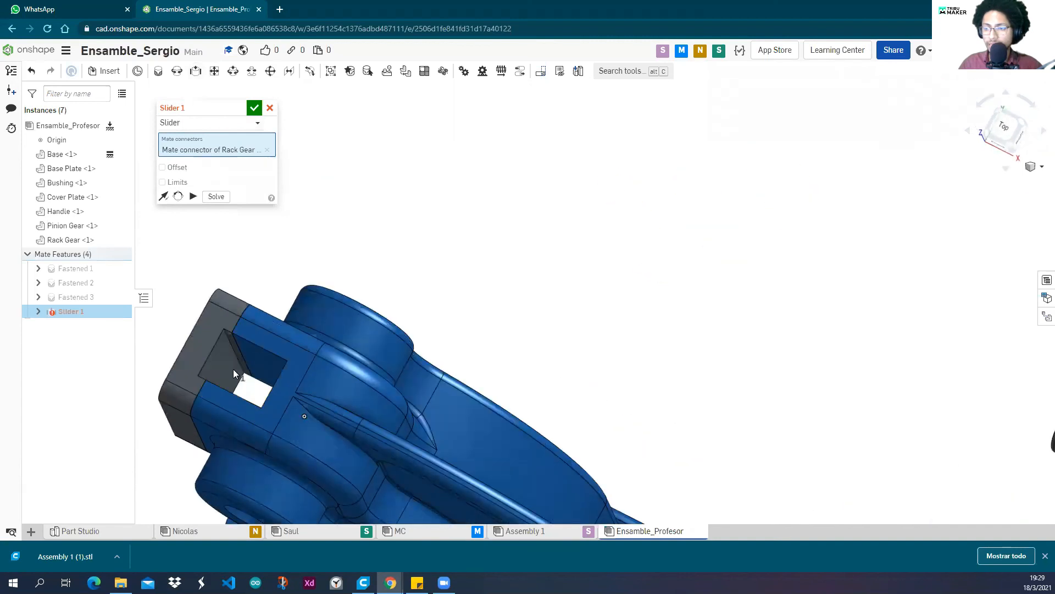
{"action": "scroll", "coordinate": [236, 338], "scroll_direction": "up", "scroll_amount": 3}
{"action": "left_click", "coordinate": [233, 338]}
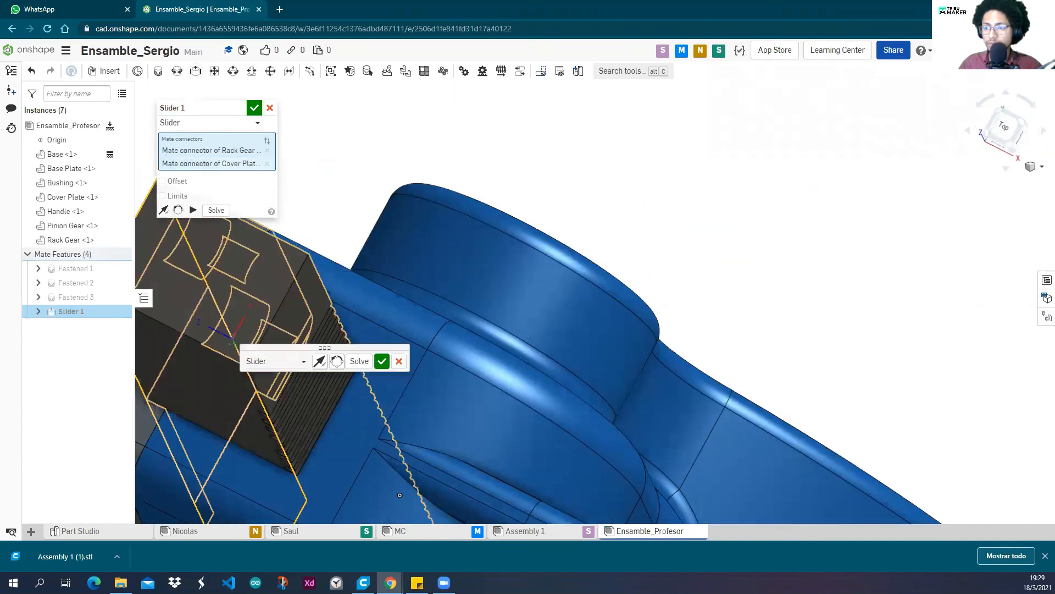
Preview the Rack Gear's slider motion from the front and accept the mate.
{"action": "scroll", "coordinate": [473, 222], "scroll_direction": "down", "scroll_amount": 5}
{"action": "key", "text": "shift+1"}
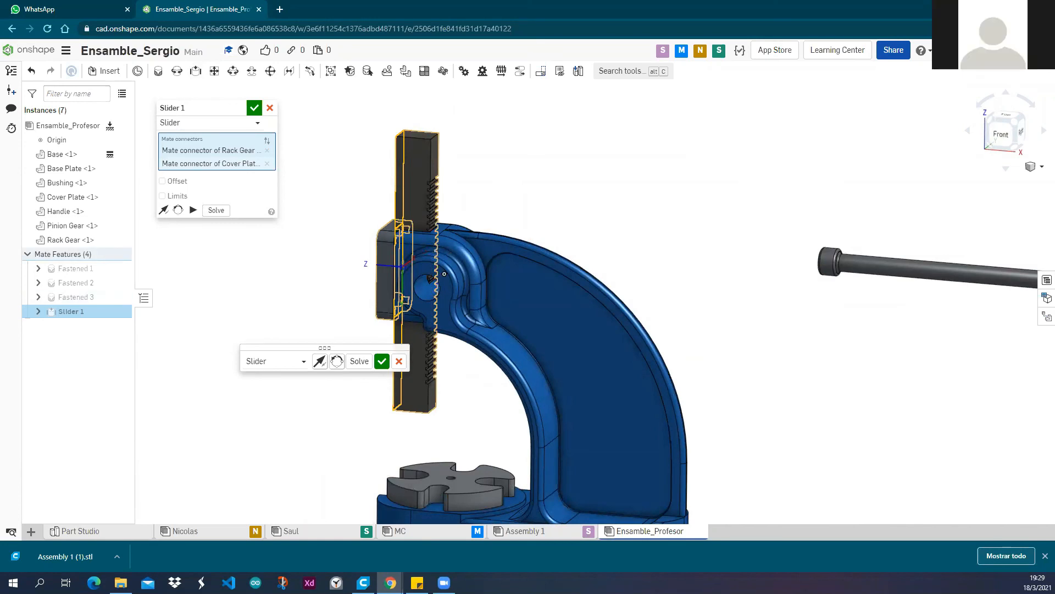
{"action": "middle_click_drag", "start_coordinate": [338, 238], "coordinate": [296, 273]}
{"action": "scroll", "coordinate": [316, 263], "scroll_direction": "up", "scroll_amount": 4}
{"action": "scroll", "coordinate": [309, 261], "scroll_direction": "down", "scroll_amount": 2}
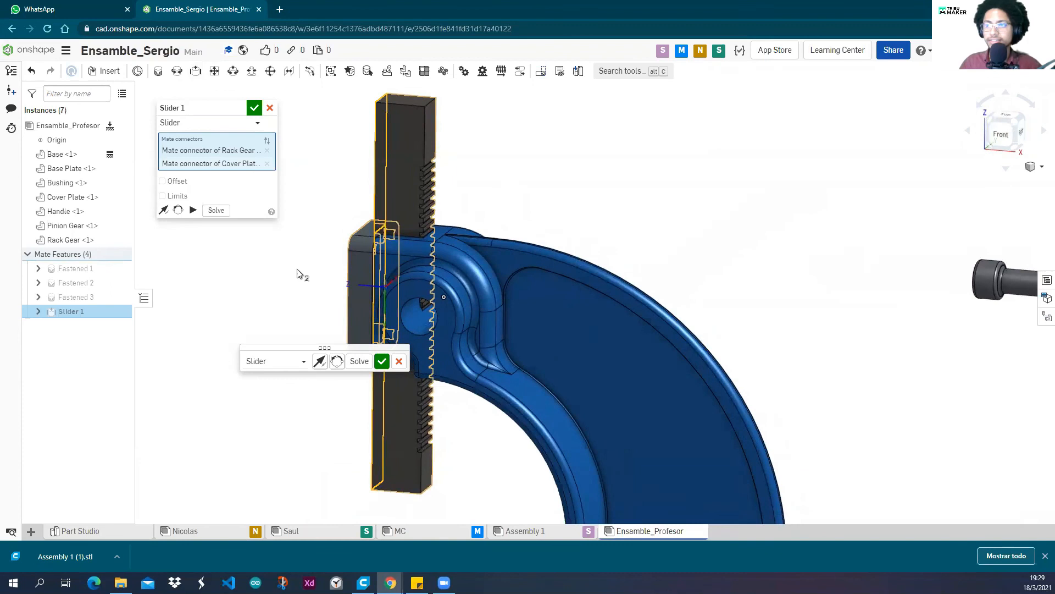
{"action": "left_click", "coordinate": [193, 210]}
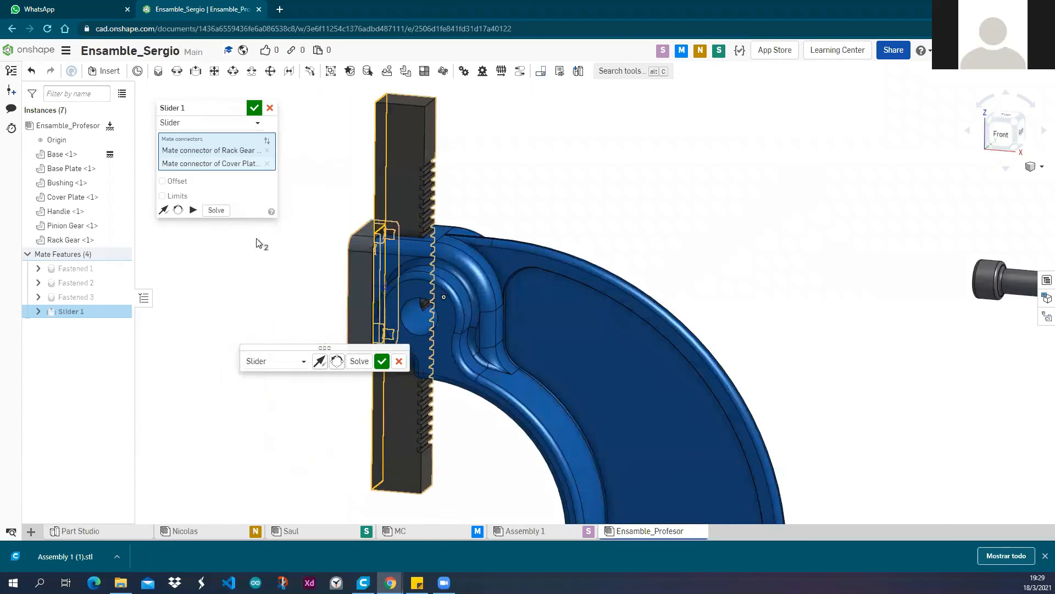
{"action": "left_click", "coordinate": [253, 116]}
Test the slider mate by moving the Rack Gear horizontally out of the press head.
{"action": "key", "text": "f"}
{"action": "mouse_move", "coordinate": [336, 170]}
{"action": "left_mouse_down"}
{"action": "mouse_move", "coordinate": [330, 151]}
{"action": "mouse_move", "coordinate": [253, 198]}
{"action": "mouse_move", "coordinate": [358, 210]}
{"action": "mouse_move", "coordinate": [325, 183]}
{"action": "left_mouse_up"}
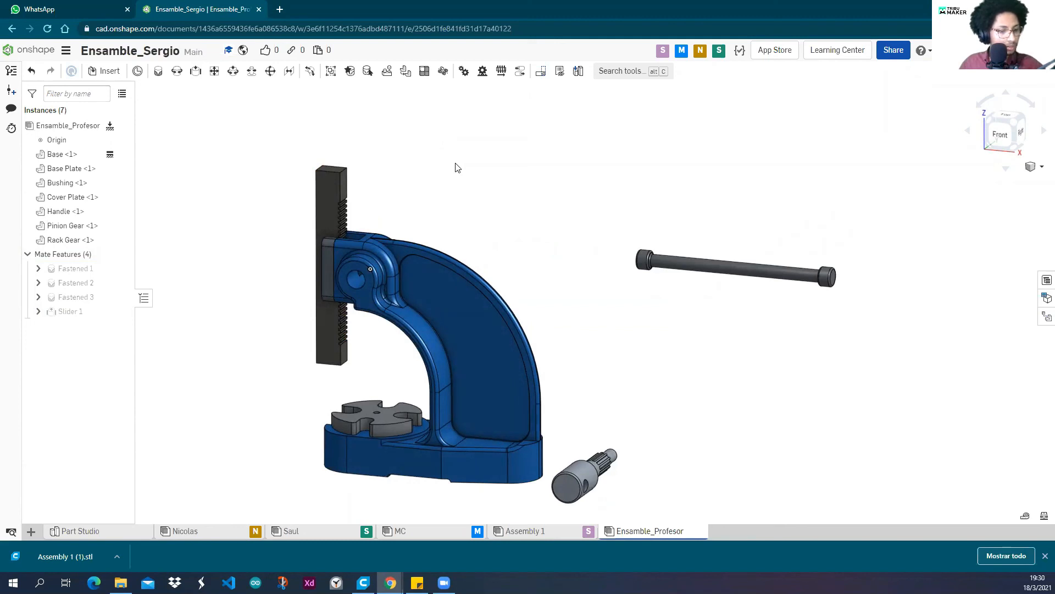
{"action": "mouse_move", "coordinate": [432, 190]}
{"action": "right_mouse_down"}
{"action": "mouse_move", "coordinate": [424, 205]}
{"action": "mouse_move", "coordinate": [434, 187]}
{"action": "right_mouse_up"}
{"action": "middle_click_drag", "start_coordinate": [419, 195], "coordinate": [434, 191]}
{"action": "right_click_drag", "start_coordinate": [436, 195], "coordinate": [447, 201]}
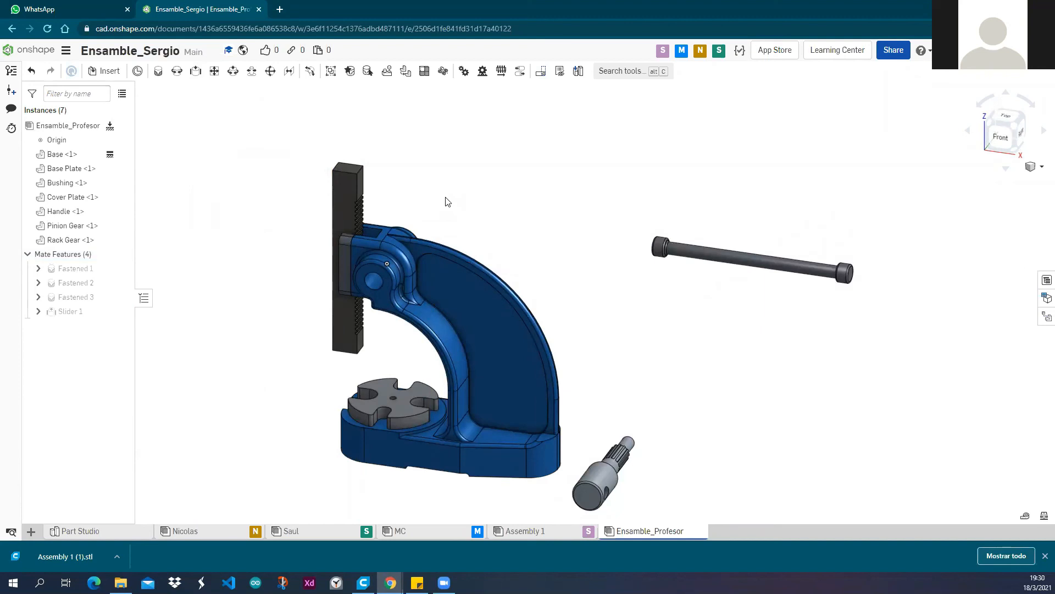
{"action": "right_click_drag", "start_coordinate": [399, 204], "coordinate": [342, 209]}
{"action": "left_click_drag", "start_coordinate": [336, 189], "coordinate": [273, 199]}
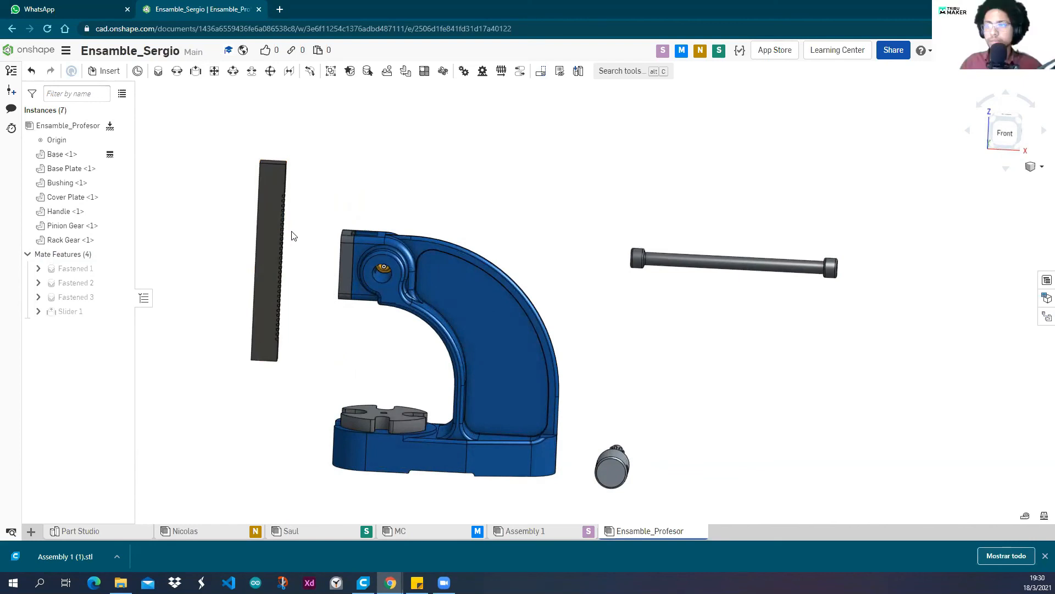
{"action": "right_click_drag", "start_coordinate": [308, 228], "coordinate": [295, 229]}
{"action": "right_click_drag", "start_coordinate": [316, 227], "coordinate": [307, 246]}
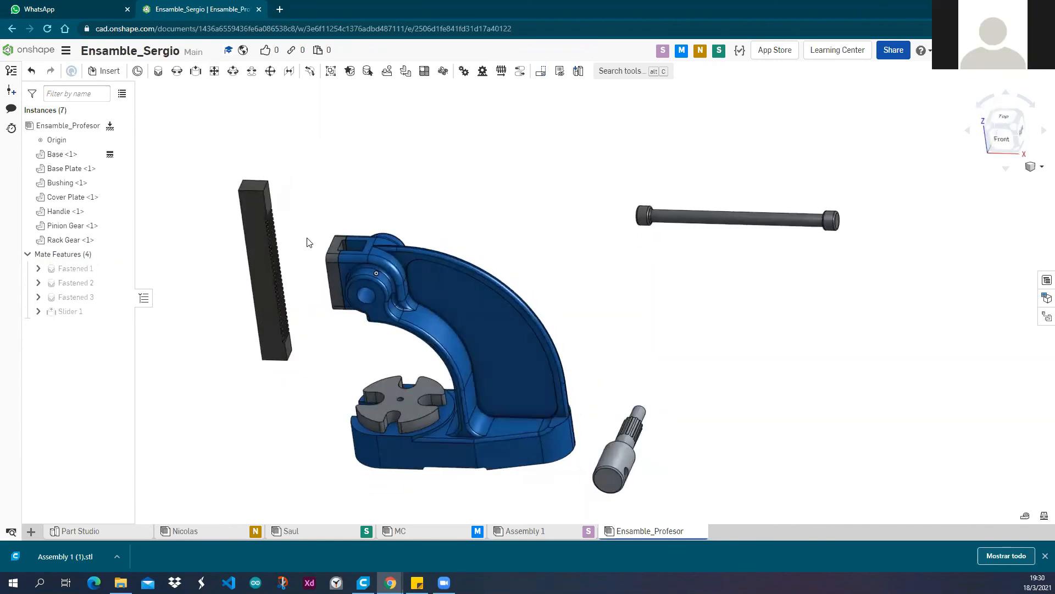
Undo the Rack Gear's test movements and its slider mate.
{"action": "key", "text": "ctrl+z"}
{"action": "key", "text": "ctrl+z"}
{"action": "key", "text": "ctrl+z"}
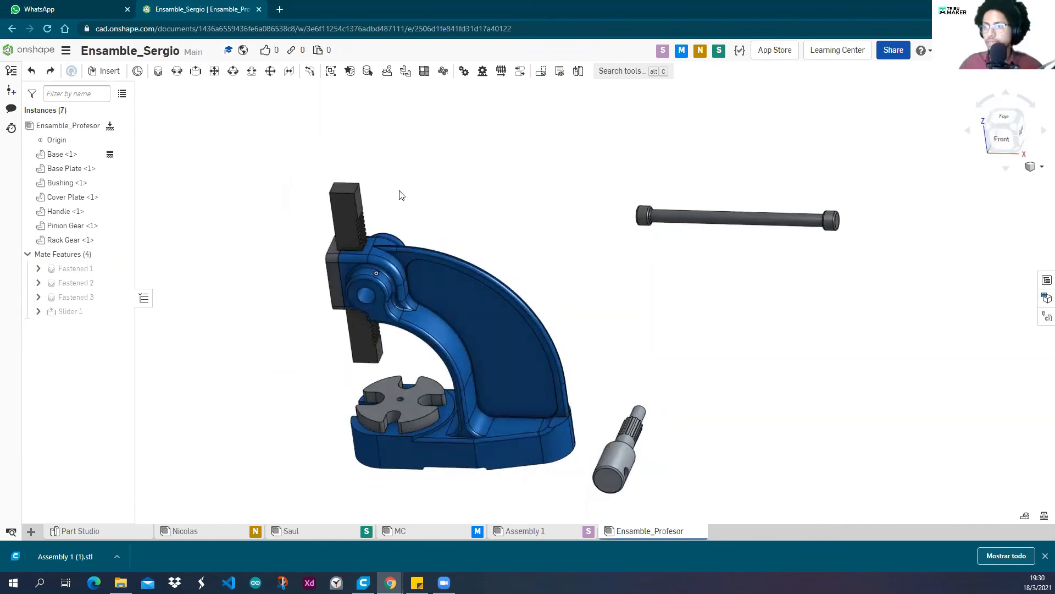
Create a Slider mate again from the midpoint of the Rack Gear's long back edge.
{"action": "right_click_drag", "start_coordinate": [433, 185], "coordinate": [426, 219]}
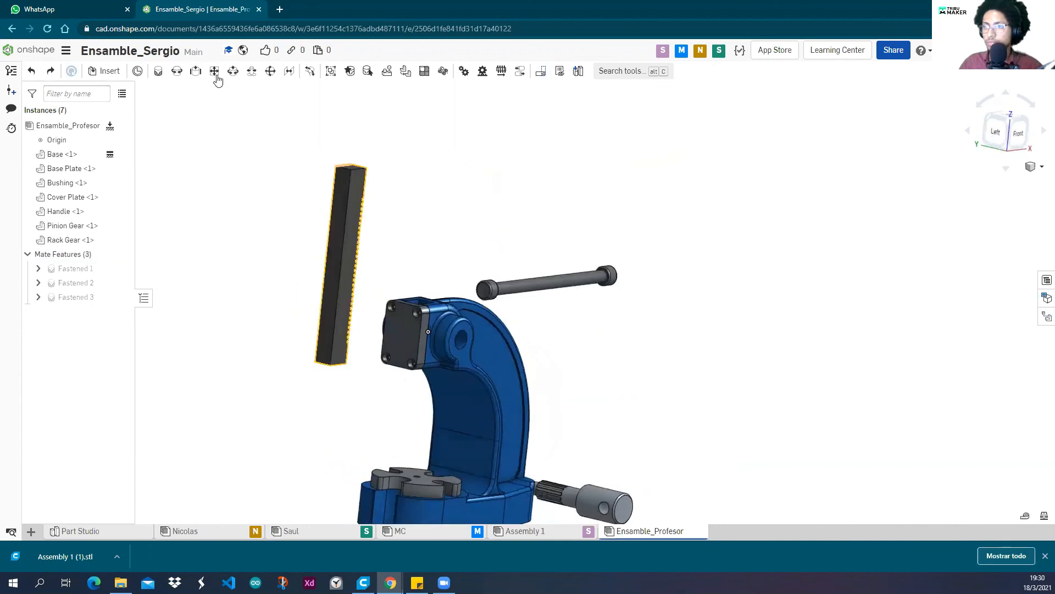
{"action": "left_click", "coordinate": [195, 71]}
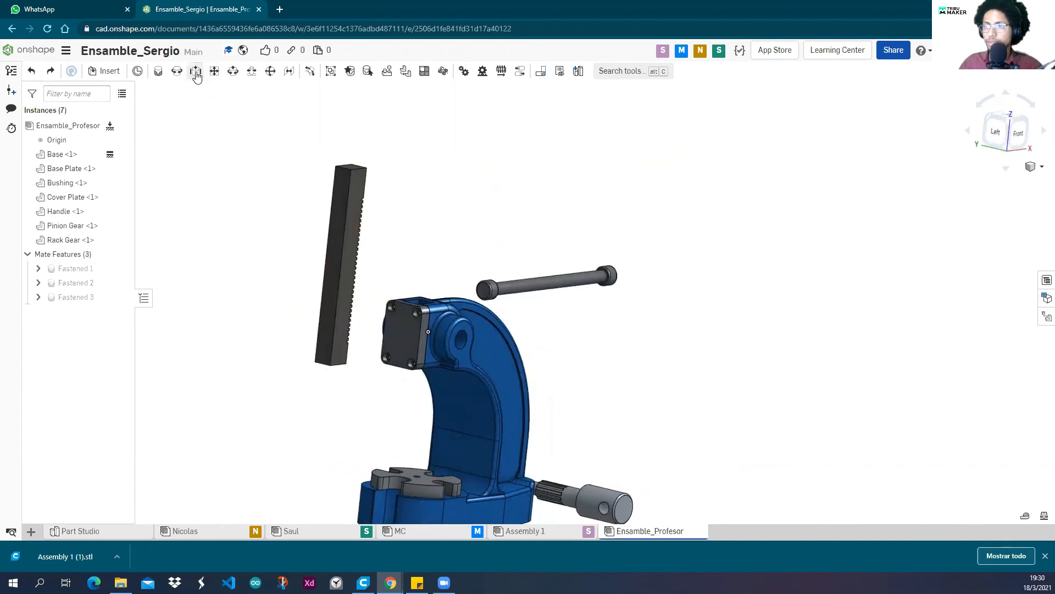
{"action": "scroll", "coordinate": [301, 271], "scroll_direction": "up", "scroll_amount": 5}
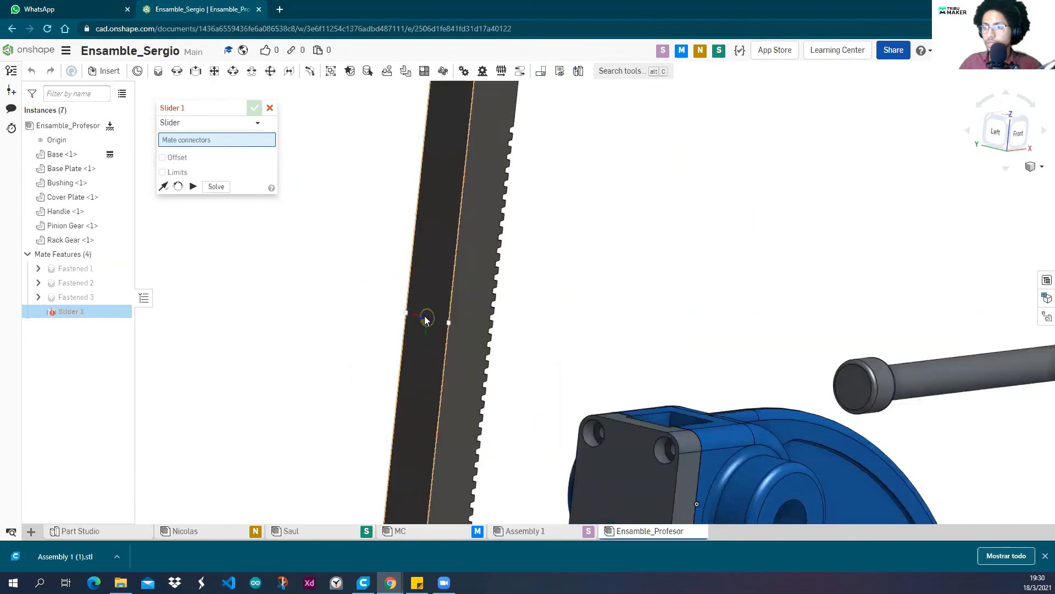
{"action": "left_click", "coordinate": [404, 317]}
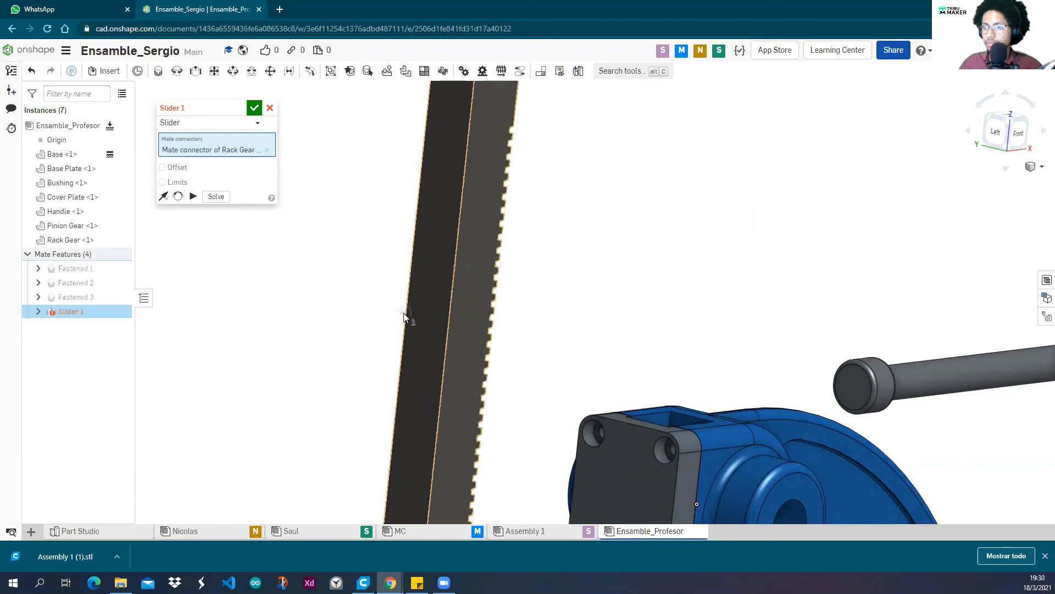
Try the Cover Plate's vertical inner edge midpoint as the slider's second connector and remove the mate.
{"action": "scroll", "coordinate": [405, 312], "scroll_direction": "down", "scroll_amount": 5}
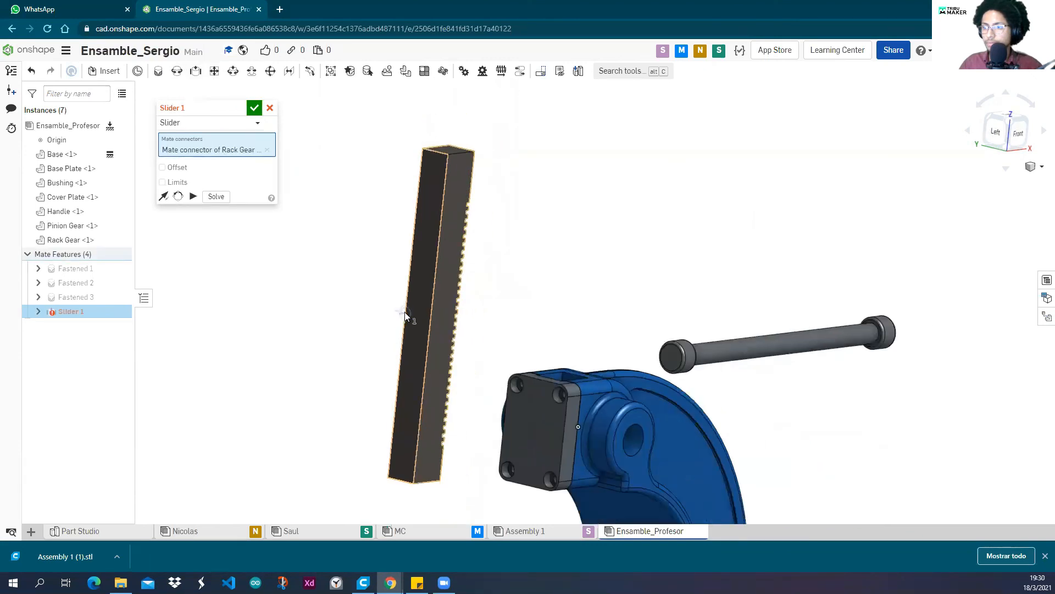
{"action": "right_click_drag", "start_coordinate": [534, 292], "coordinate": [473, 264]}
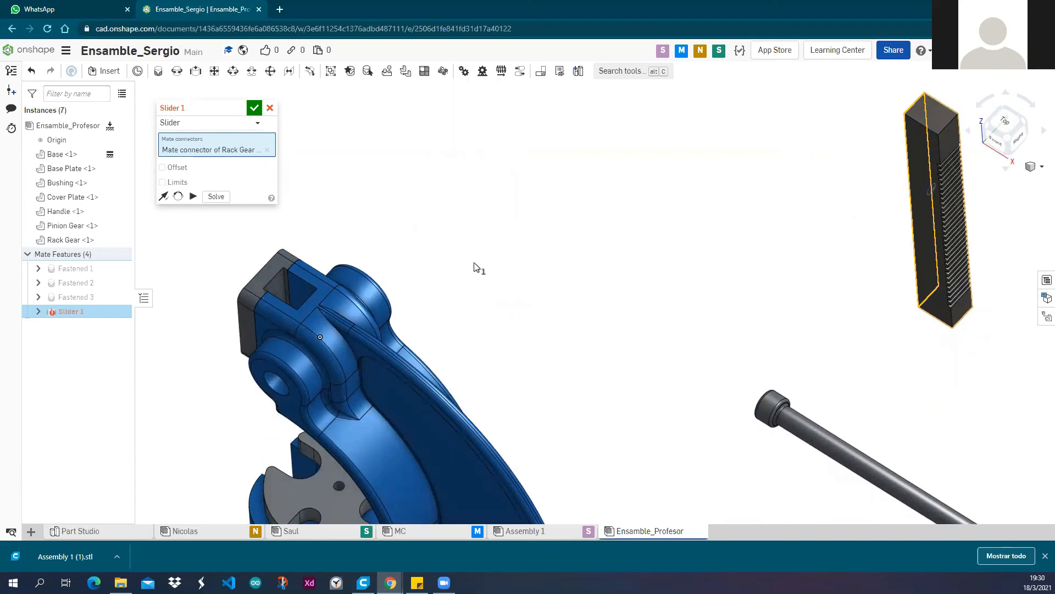
{"action": "scroll", "coordinate": [482, 276], "scroll_direction": "down", "scroll_amount": 3}
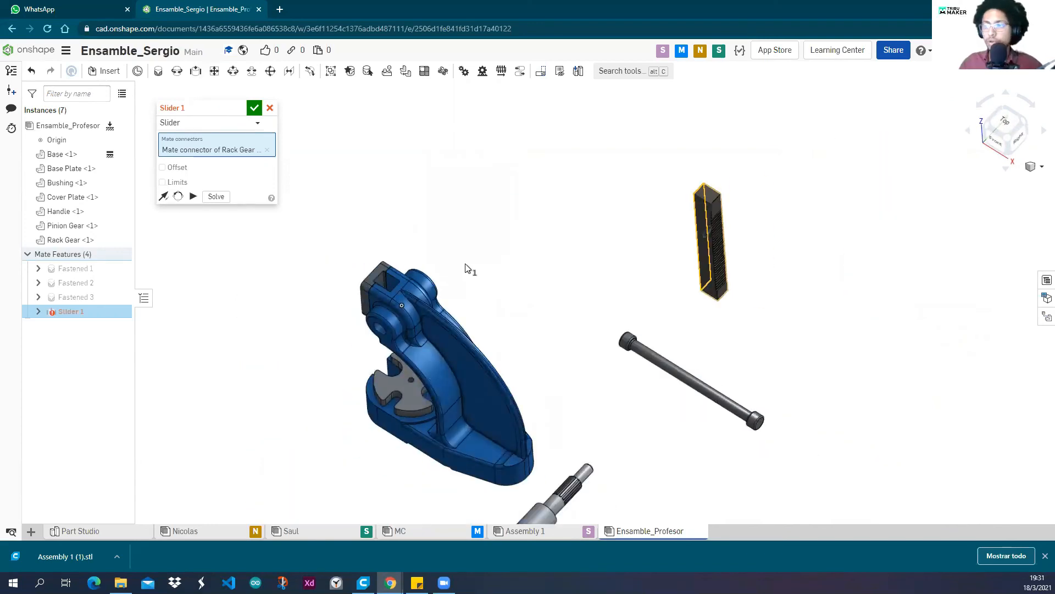
{"action": "scroll", "coordinate": [398, 275], "scroll_direction": "up", "scroll_amount": 5}
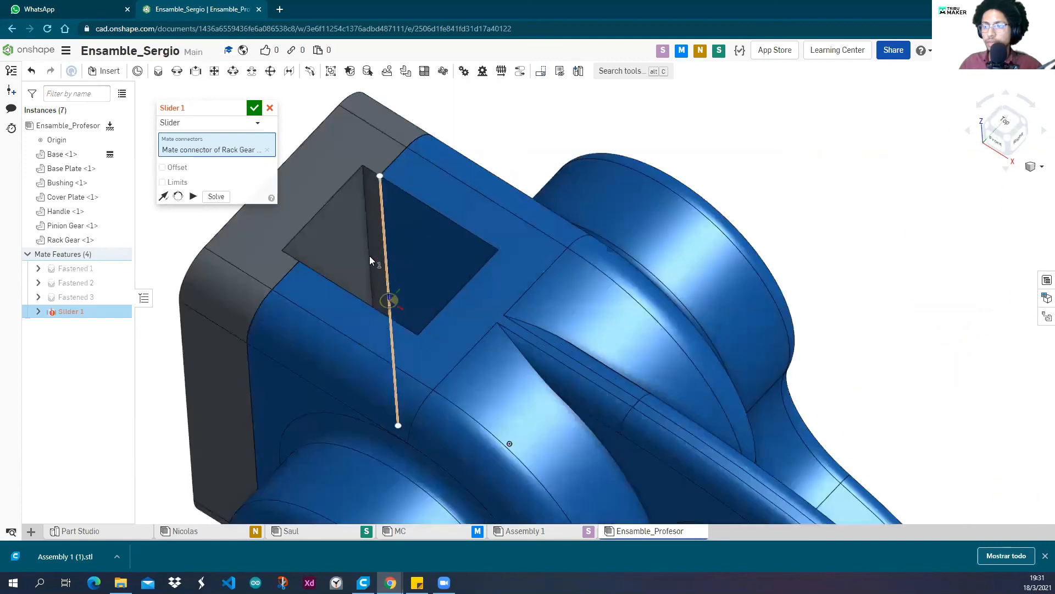
{"action": "left_click", "coordinate": [372, 294]}
{"action": "scroll", "coordinate": [365, 259], "scroll_direction": "down", "scroll_amount": 3}
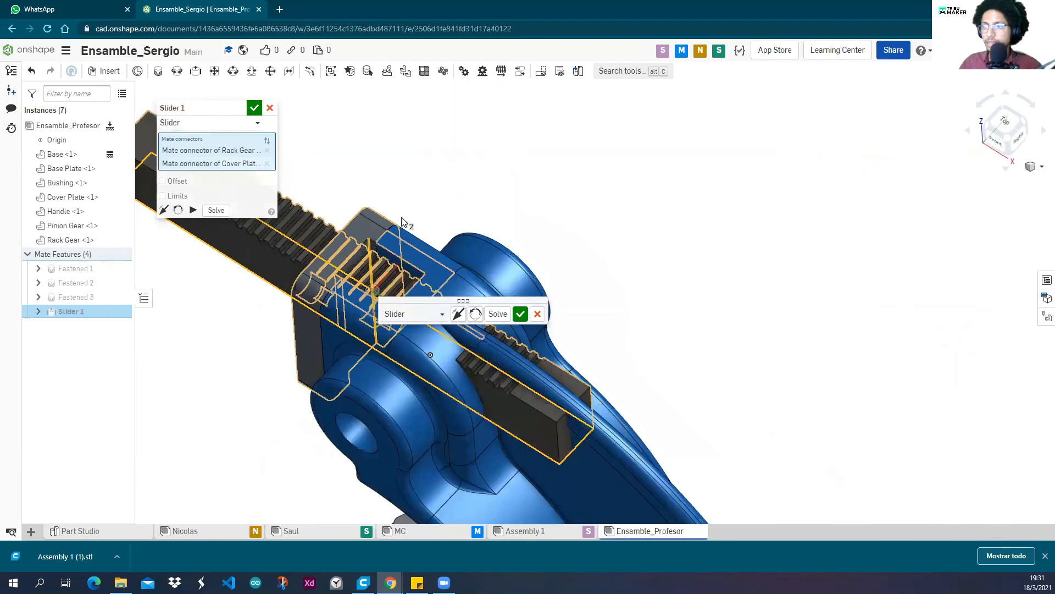
{"action": "key", "text": "Return"}
{"action": "key", "text": "ctrl+z"}
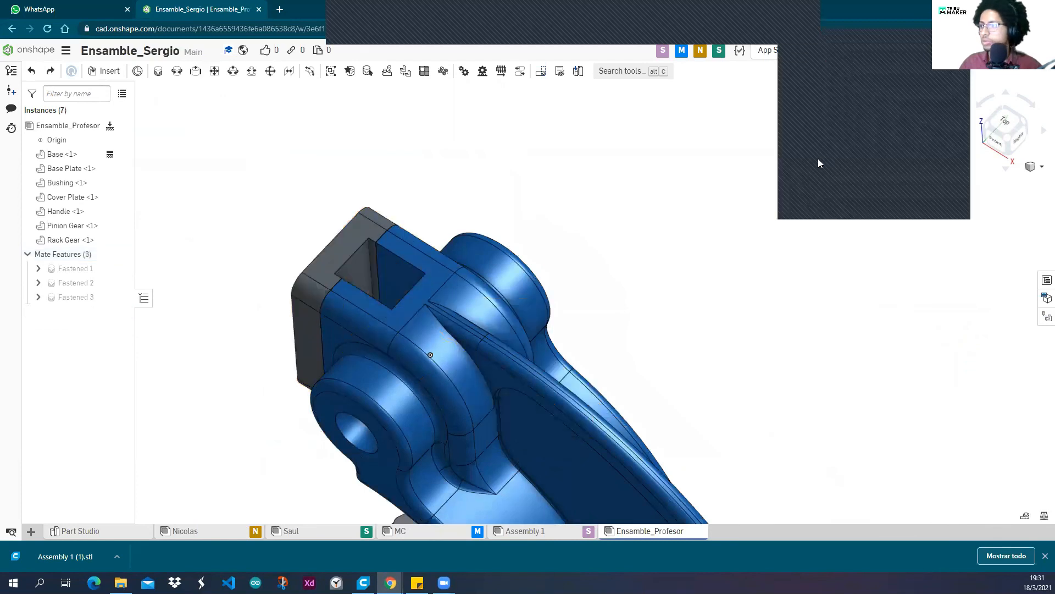
Examine the position of the unmated Rack Gear relative to the press head.
{"action": "scroll", "coordinate": [551, 212], "scroll_direction": "down", "scroll_amount": 4}
{"action": "right_click_drag", "start_coordinate": [551, 212], "coordinate": [491, 191]}
{"action": "scroll", "coordinate": [499, 205], "scroll_direction": "down", "scroll_amount": 3}
{"action": "scroll", "coordinate": [501, 201], "scroll_direction": "up", "scroll_amount": 3}
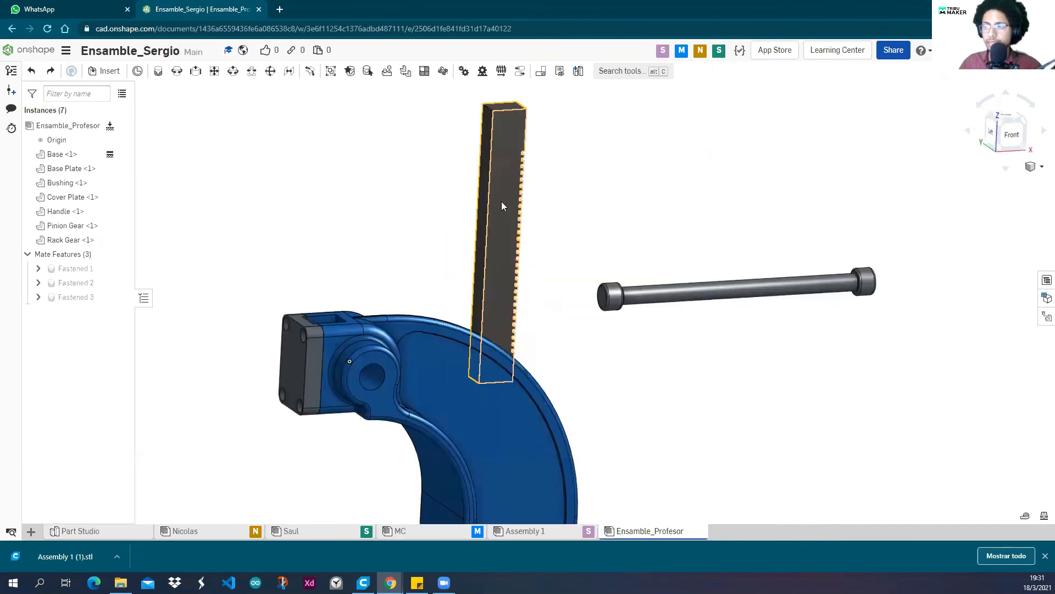
{"action": "scroll", "coordinate": [410, 266], "scroll_direction": "down", "scroll_amount": 2}
{"action": "scroll", "coordinate": [401, 239], "scroll_direction": "down", "scroll_amount": 3}
{"action": "right_click_drag", "start_coordinate": [397, 236], "coordinate": [389, 238]}
{"action": "scroll", "coordinate": [405, 243], "scroll_direction": "up", "scroll_amount": 2}
{"action": "scroll", "coordinate": [414, 251], "scroll_direction": "up", "scroll_amount": 2}
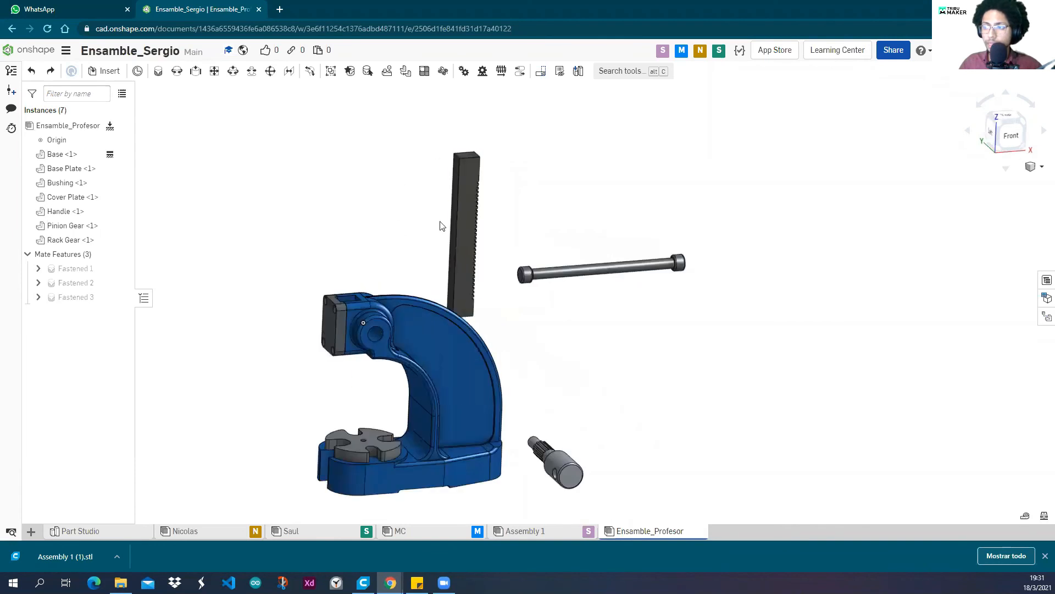
Inspect the Pinion Gear's toothed shaft and its location beside the Base.
{"action": "right_click_drag", "start_coordinate": [560, 415], "coordinate": [555, 342]}
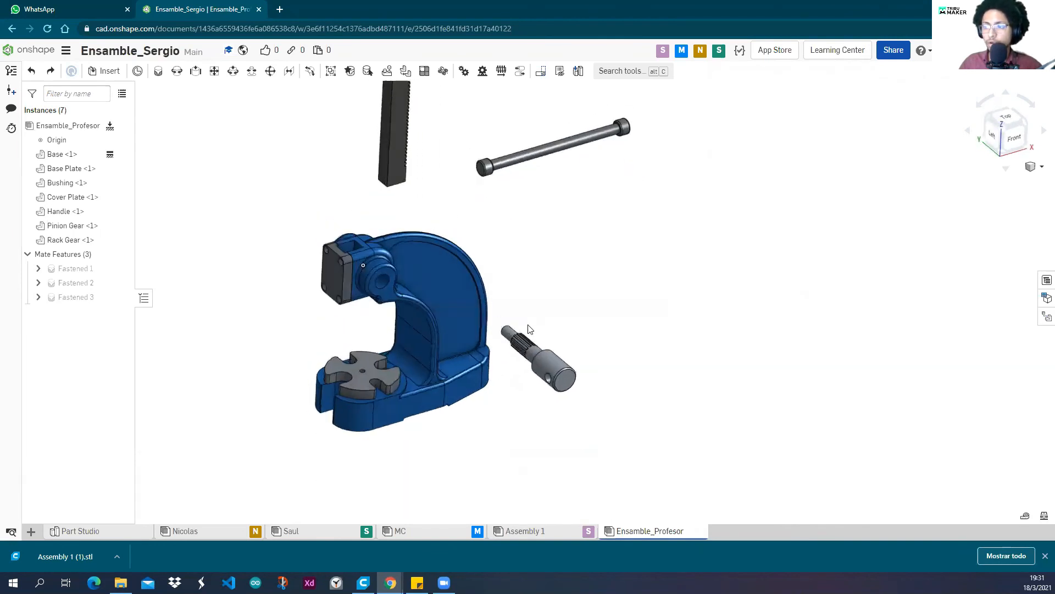
{"action": "scroll", "coordinate": [542, 348], "scroll_direction": "up", "scroll_amount": 3}
{"action": "scroll", "coordinate": [543, 369], "scroll_direction": "down", "scroll_amount": 3}
{"action": "right_click_drag", "start_coordinate": [548, 331], "coordinate": [553, 373]}
{"action": "scroll", "coordinate": [558, 393], "scroll_direction": "up", "scroll_amount": 3}
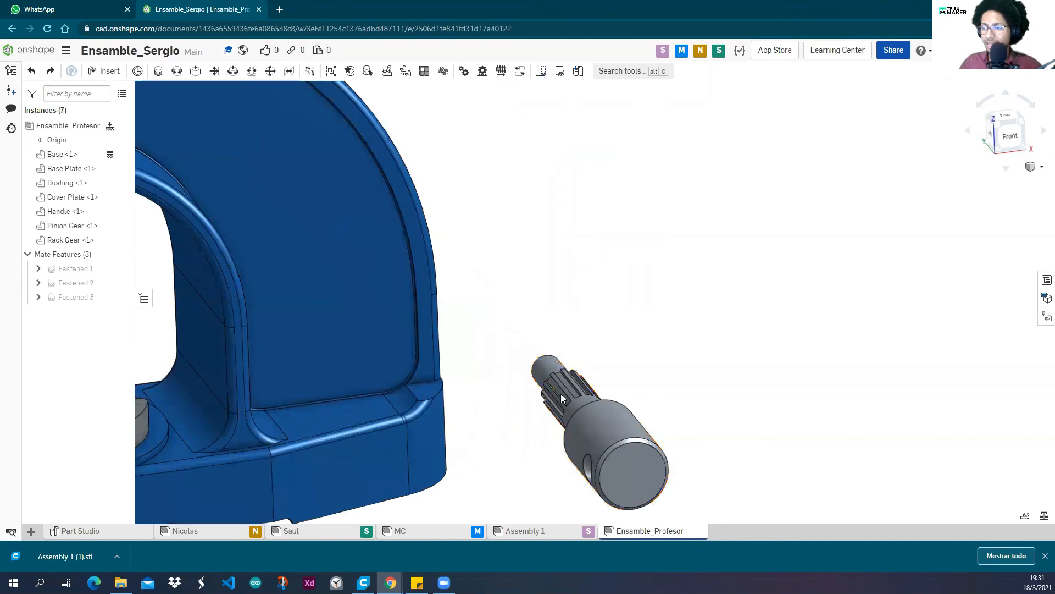
{"action": "scroll", "coordinate": [592, 317], "scroll_direction": "down", "scroll_amount": 3}
{"action": "right_click_drag", "start_coordinate": [591, 317], "coordinate": [593, 294]}
{"action": "scroll", "coordinate": [572, 274], "scroll_direction": "down", "scroll_amount": 5}
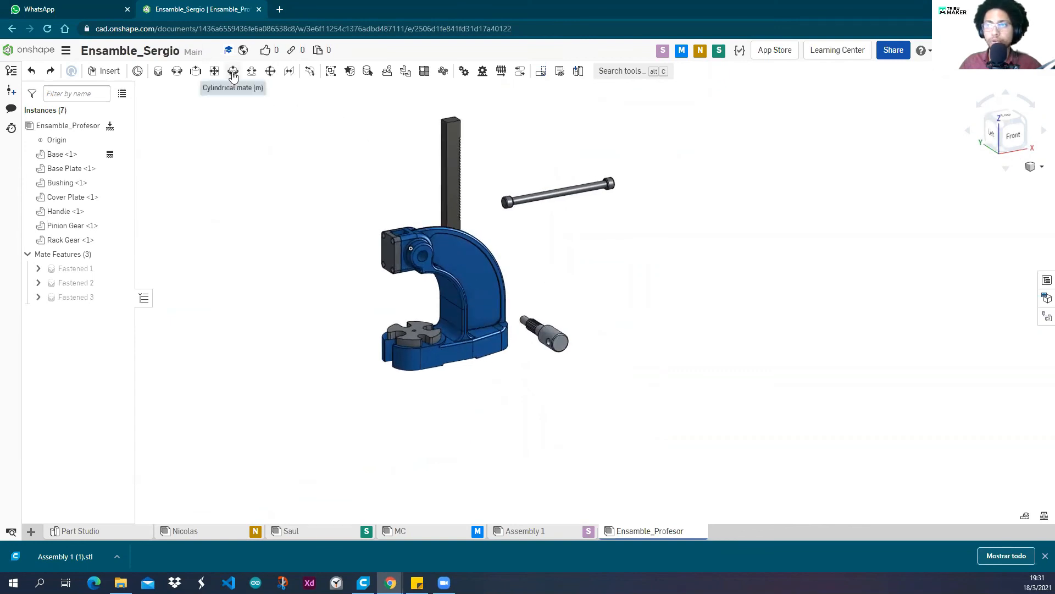
Add a Revolute mate between the Pinion Gear's shoulder edge, where the shaft meets the large cylinder, and the Base's bore in the press head.
{"action": "left_click", "coordinate": [177, 72]}
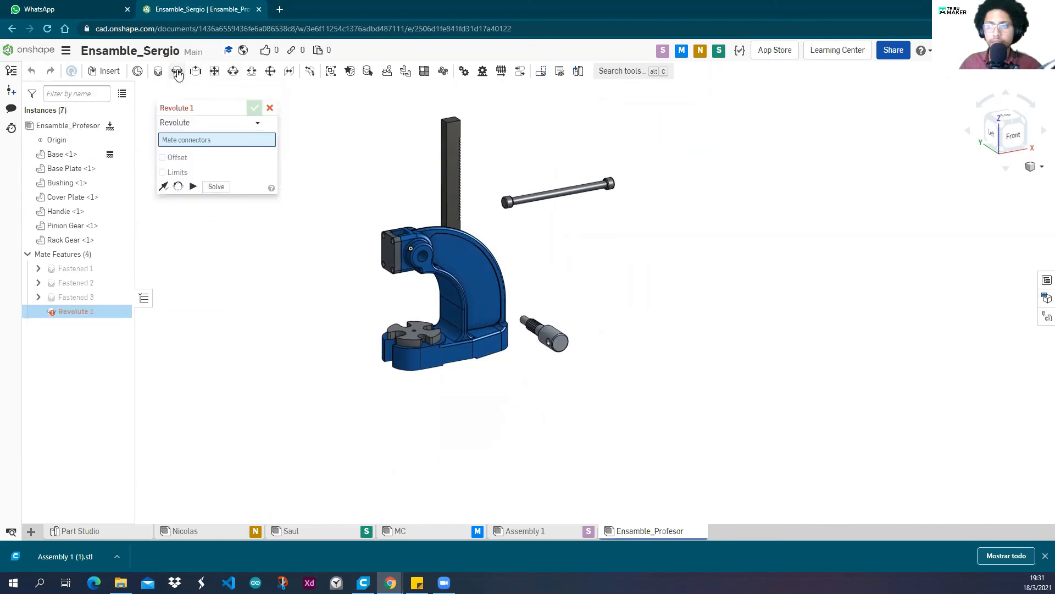
{"action": "right_click_drag", "start_coordinate": [262, 327], "coordinate": [312, 392]}
{"action": "scroll", "coordinate": [528, 242], "scroll_direction": "up", "scroll_amount": 10}
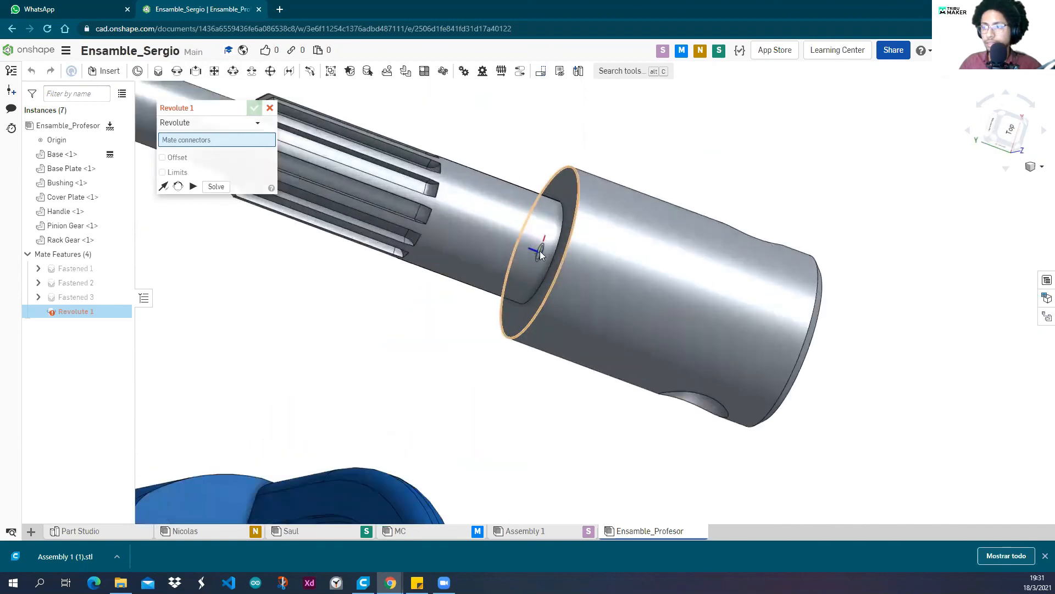
{"action": "left_click", "coordinate": [540, 254]}
{"action": "scroll", "coordinate": [541, 264], "scroll_direction": "down", "scroll_amount": 10}
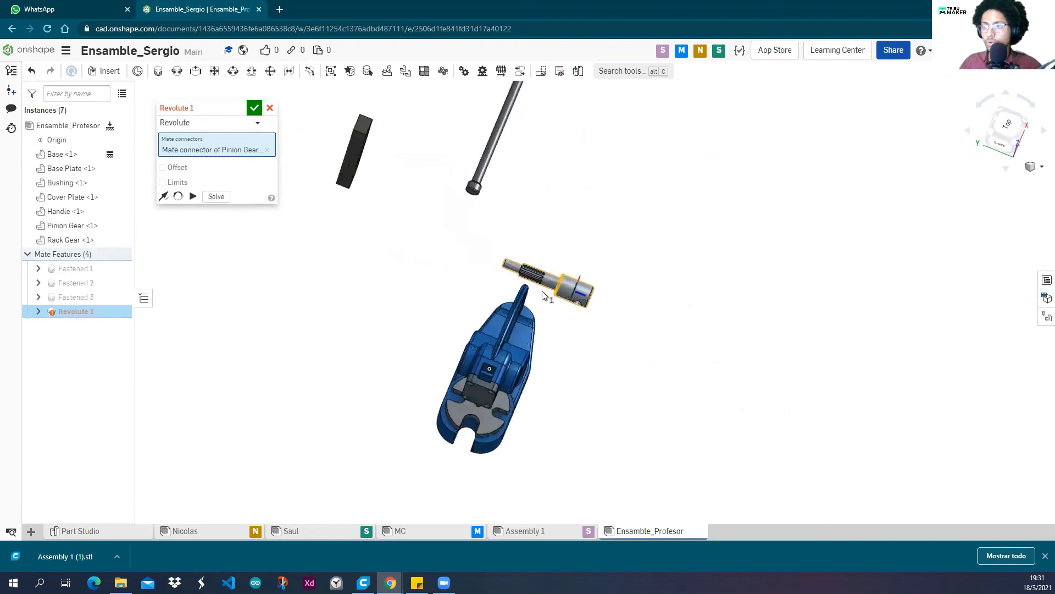
{"action": "right_click_drag", "start_coordinate": [543, 295], "coordinate": [489, 285]}
{"action": "scroll", "coordinate": [448, 311], "scroll_direction": "up", "scroll_amount": 5}
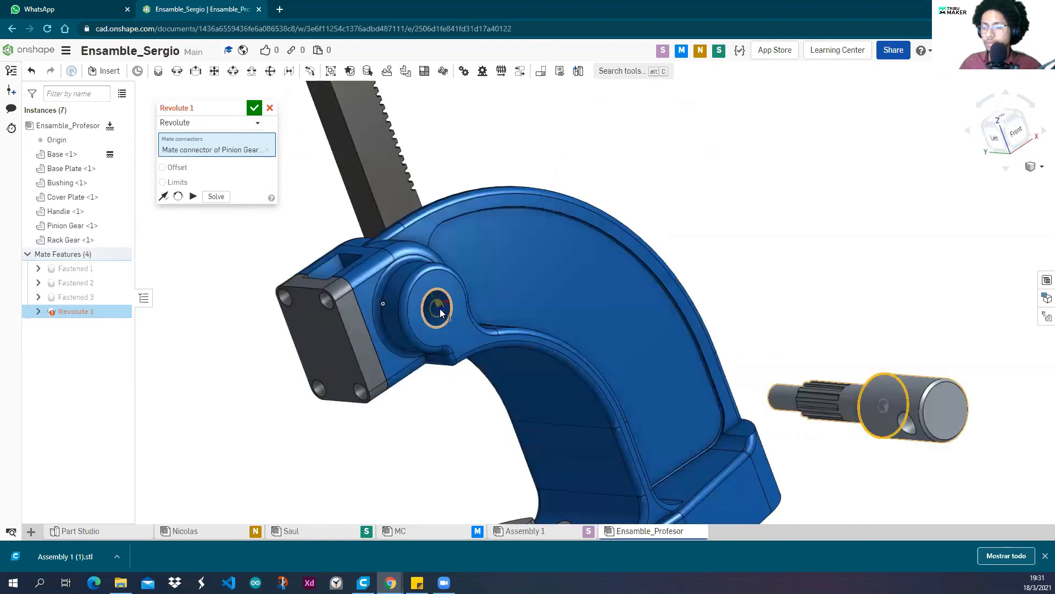
{"action": "left_click", "coordinate": [441, 313]}
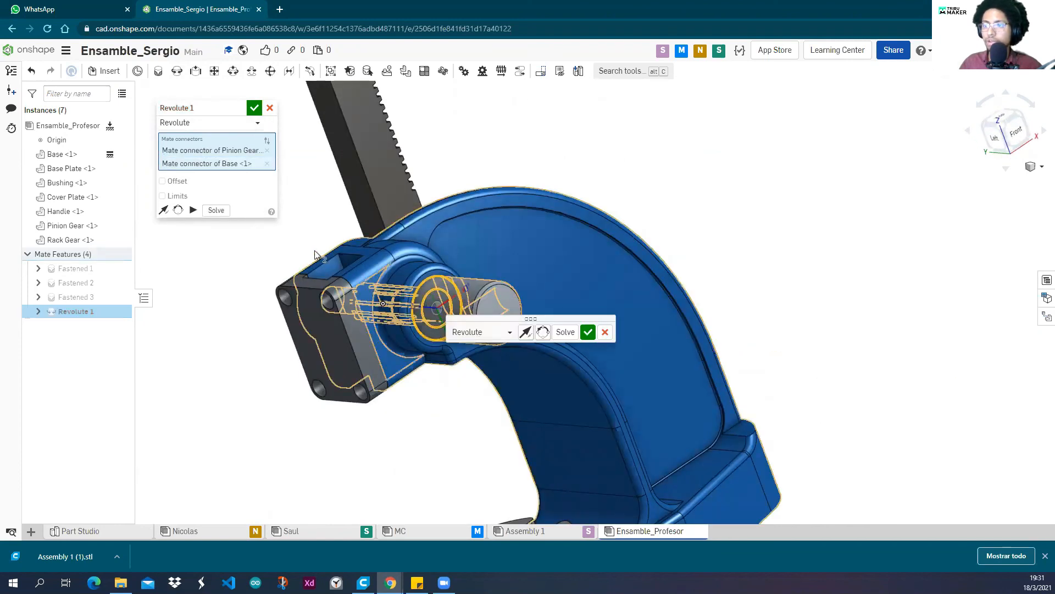
{"action": "left_click", "coordinate": [588, 332]}
{"action": "key", "text": "r"}
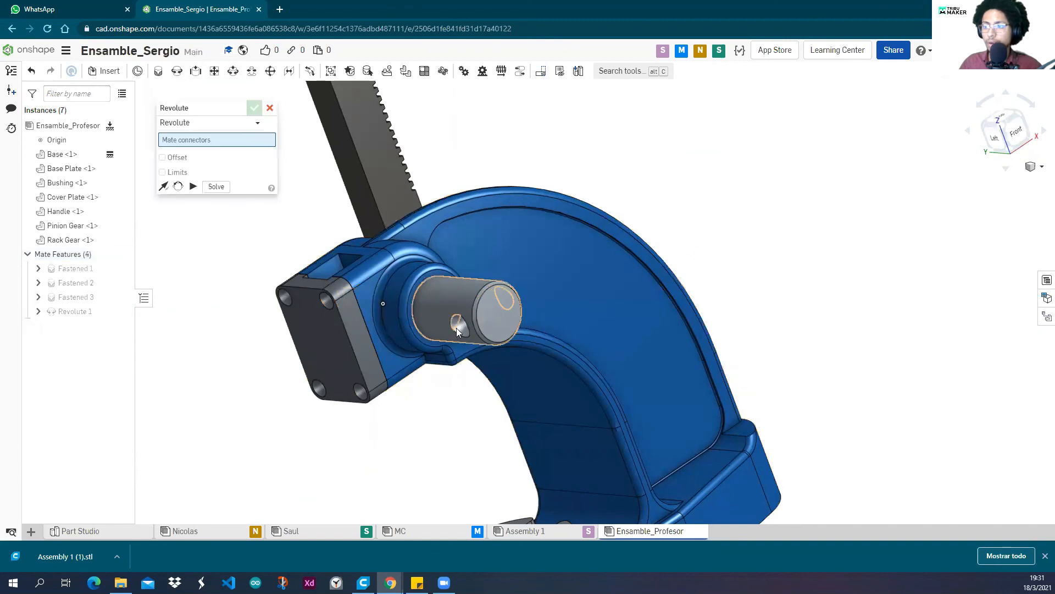
{"action": "left_click", "coordinate": [270, 108]}
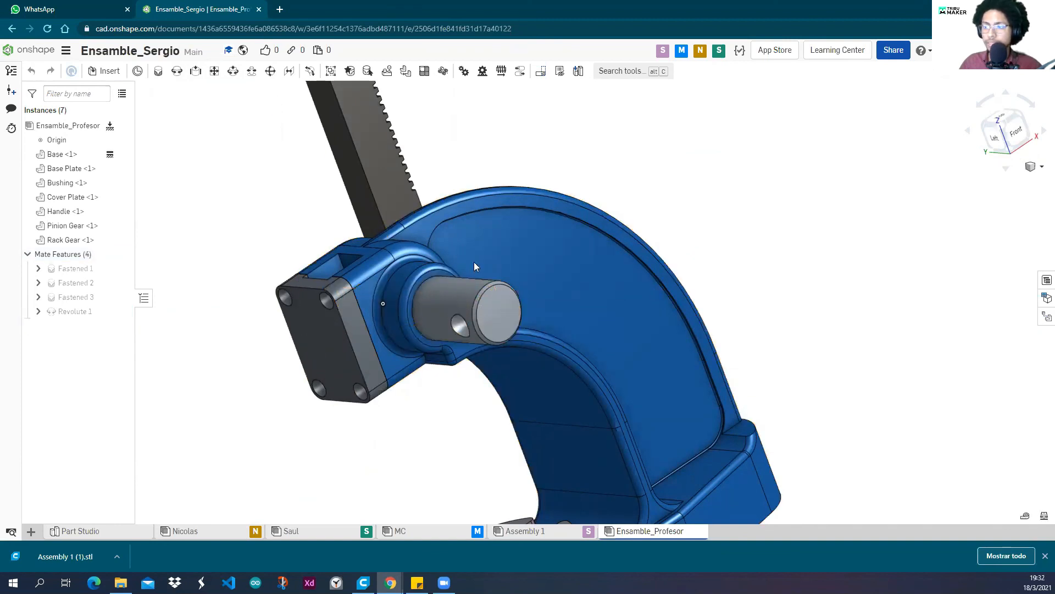
Rotate the Pinion Gear back and forth about its axis to test the Revolute mate.
{"action": "left_click_drag", "start_coordinate": [462, 354], "coordinate": [464, 292]}
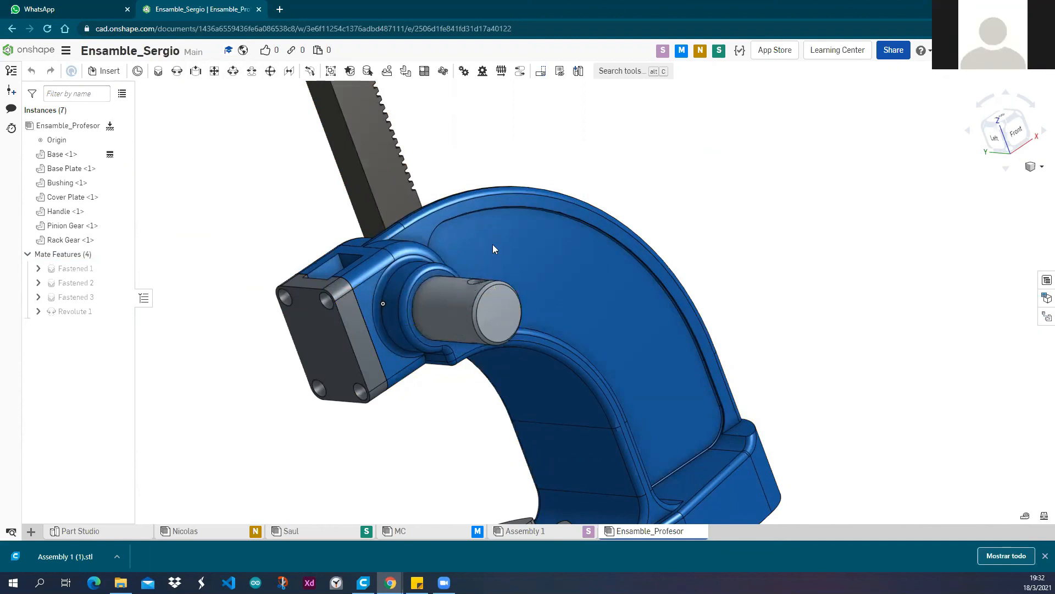
{"action": "left_click_drag", "start_coordinate": [575, 355], "coordinate": [504, 283]}
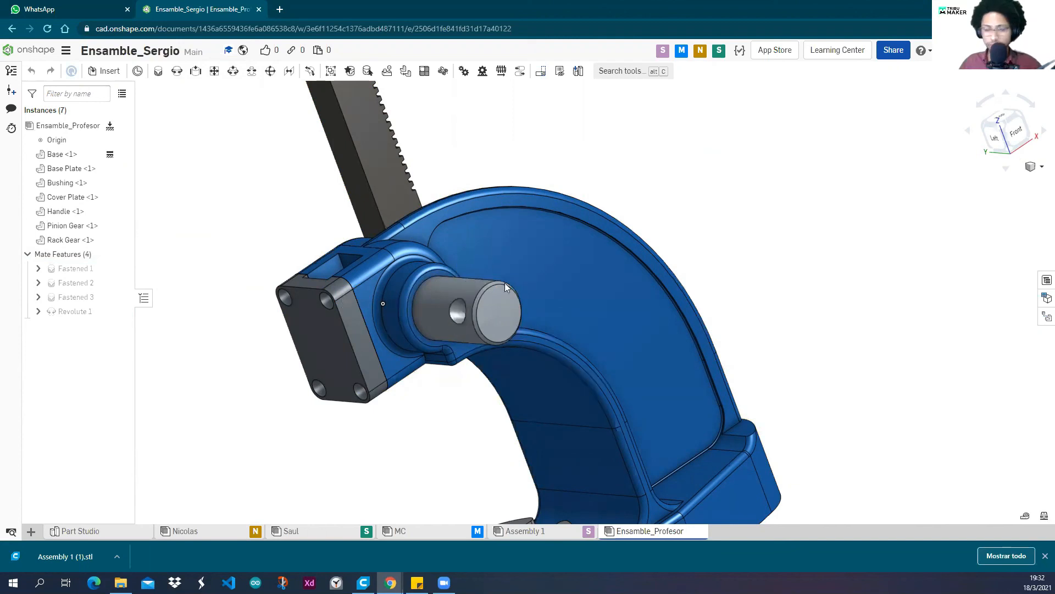
{"action": "left_click_drag", "start_coordinate": [428, 277], "coordinate": [476, 252]}
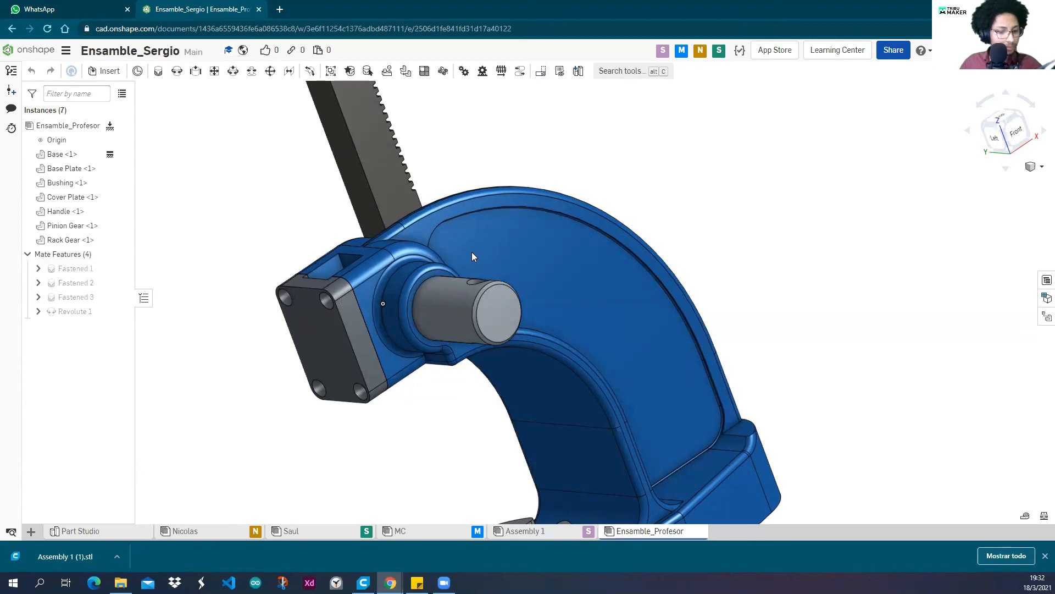
{"action": "left_click_drag", "start_coordinate": [471, 252], "coordinate": [457, 270]}
Examine the loose Handle and Rack Gear in relation to the press and the Pinion Gear's cross hole.
{"action": "scroll", "coordinate": [466, 253], "scroll_direction": "down", "scroll_amount": 5}
{"action": "right_click_drag", "start_coordinate": [593, 158], "coordinate": [583, 169]}
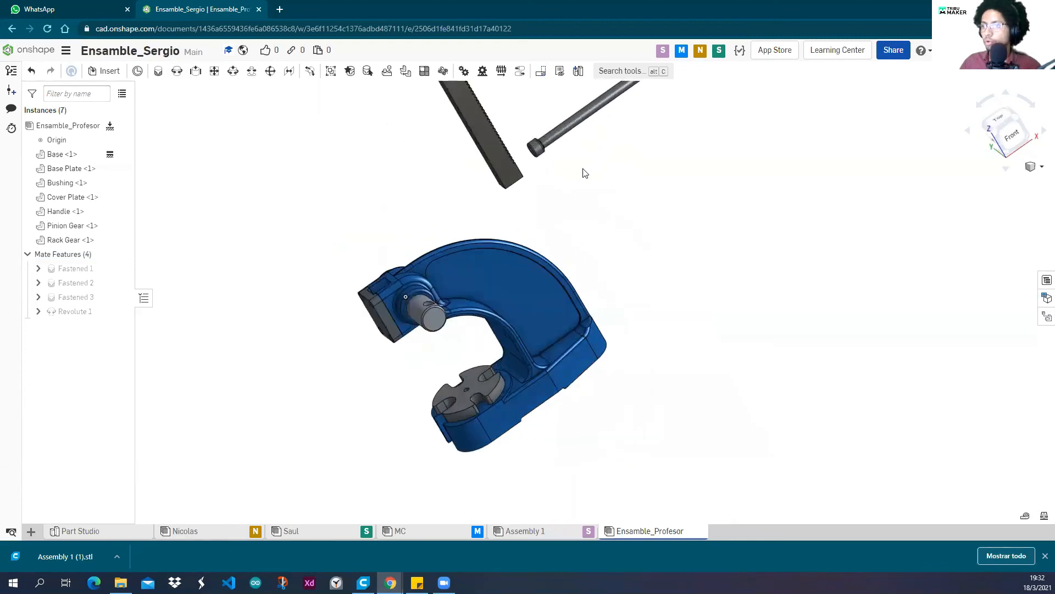
{"action": "middle_click_drag", "start_coordinate": [584, 169], "coordinate": [542, 255]}
{"action": "scroll", "coordinate": [539, 252], "scroll_direction": "down", "scroll_amount": 1}
{"action": "scroll", "coordinate": [563, 204], "scroll_direction": "up", "scroll_amount": 8}
{"action": "scroll", "coordinate": [565, 180], "scroll_direction": "down", "scroll_amount": 7}
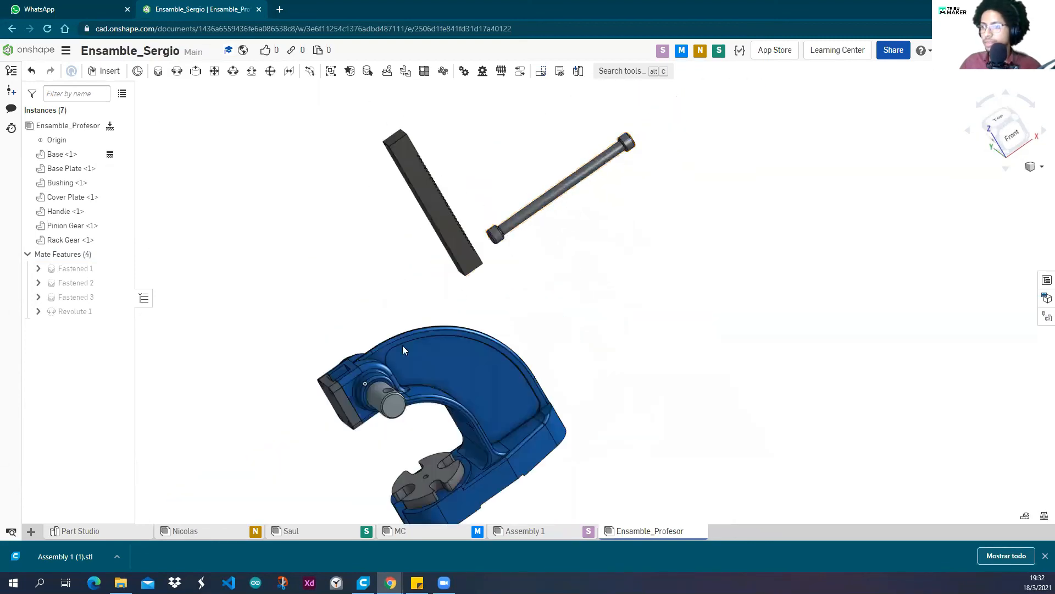
{"action": "scroll", "coordinate": [409, 335], "scroll_direction": "up", "scroll_amount": 5}
{"action": "right_click_drag", "start_coordinate": [418, 318], "coordinate": [491, 271]}
{"action": "scroll", "coordinate": [478, 327], "scroll_direction": "down", "scroll_amount": 3}
{"action": "right_click_drag", "start_coordinate": [505, 364], "coordinate": [427, 339]}
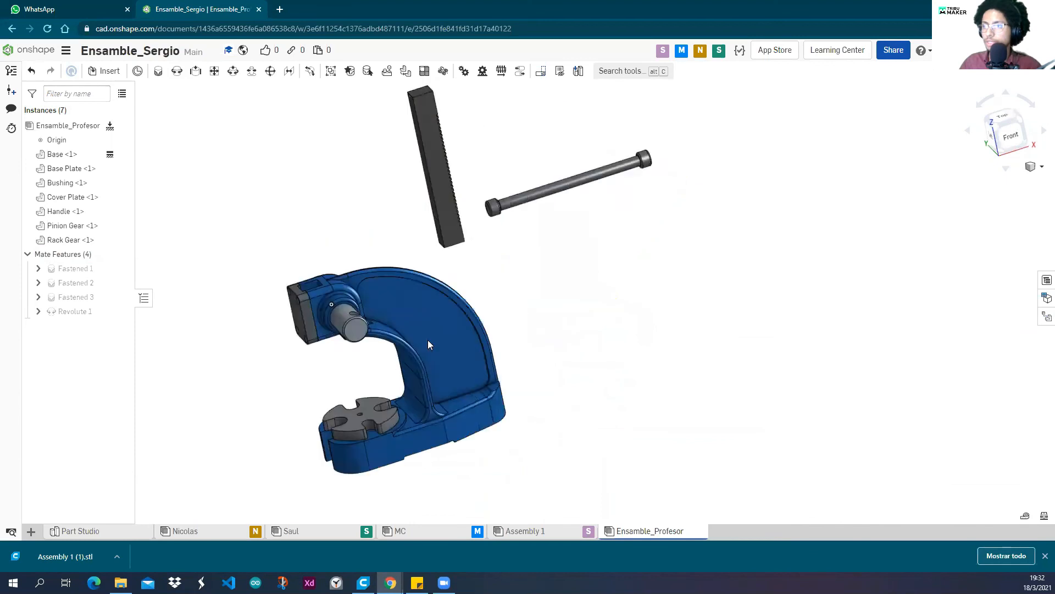
{"action": "middle_click_drag", "start_coordinate": [428, 339], "coordinate": [413, 368]}
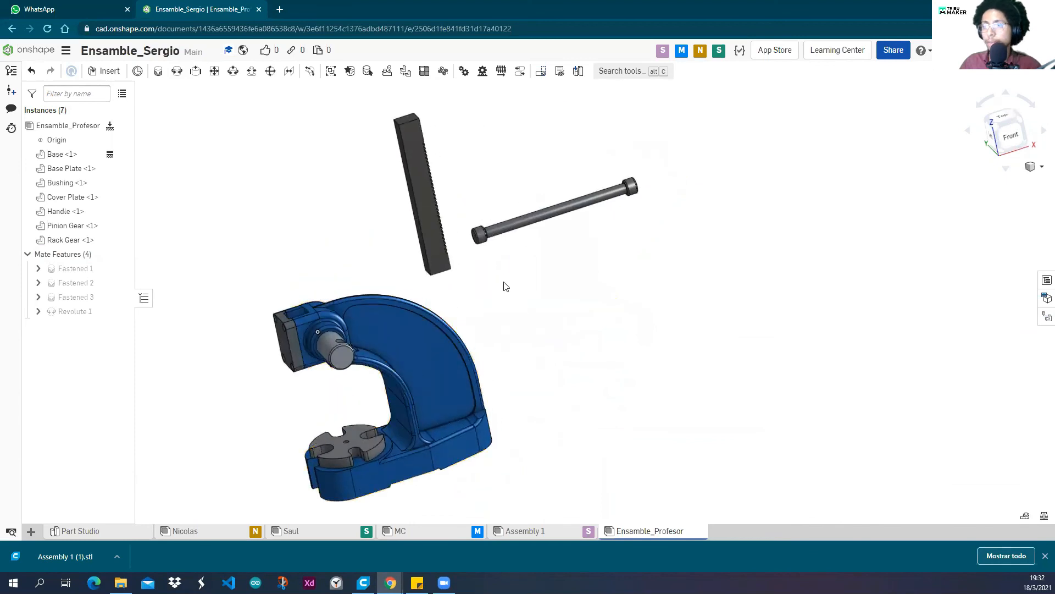
Start a Slider mate with its first connector at the midpoint of the Handle's shaft.
{"action": "left_click", "coordinate": [196, 71]}
{"action": "scroll", "coordinate": [560, 225], "scroll_direction": "up", "scroll_amount": 3}
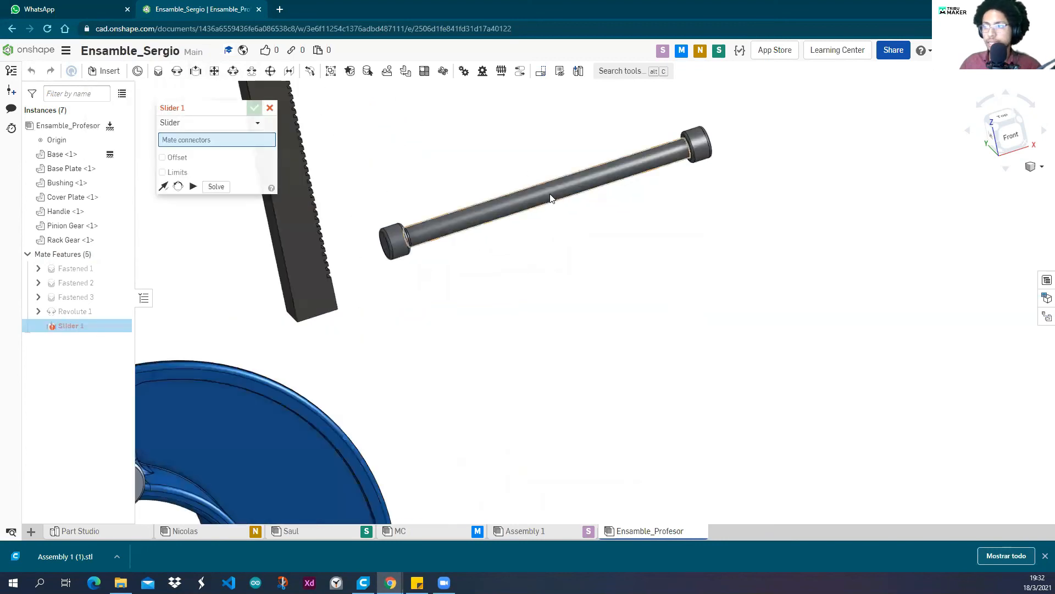
{"action": "right_click_drag", "start_coordinate": [584, 247], "coordinate": [556, 207]}
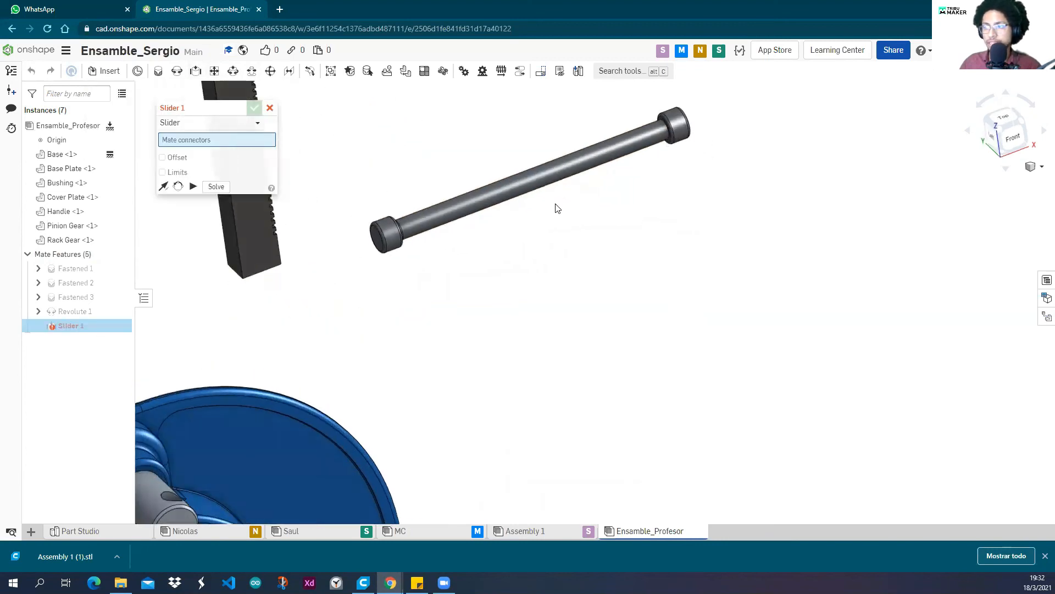
{"action": "left_click", "coordinate": [529, 183]}
{"action": "scroll", "coordinate": [529, 183], "scroll_direction": "down", "scroll_amount": 2}
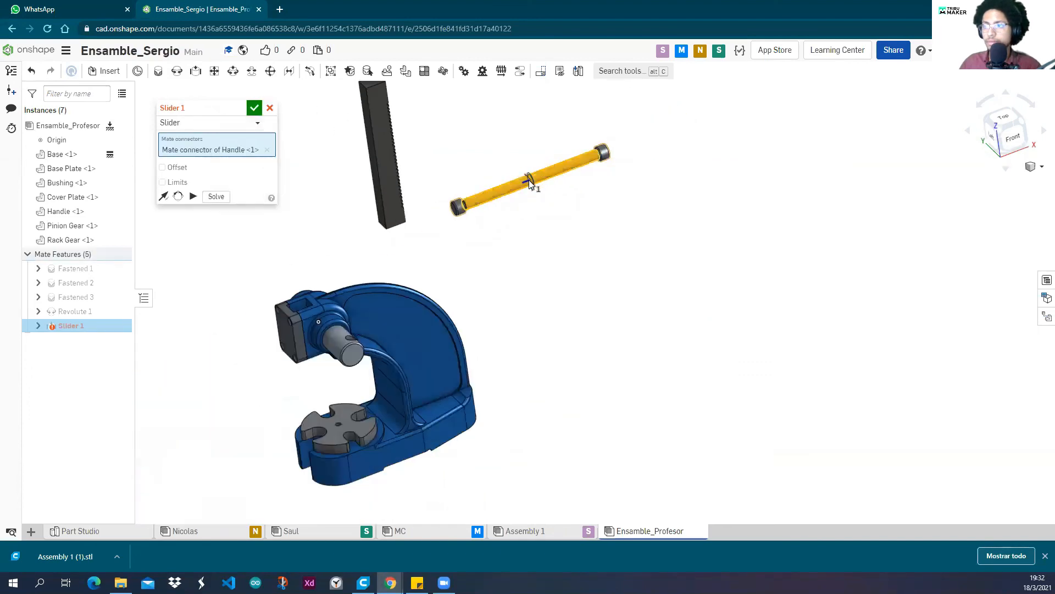
{"action": "scroll", "coordinate": [529, 184], "scroll_direction": "up", "scroll_amount": 4}
{"action": "scroll", "coordinate": [530, 181], "scroll_direction": "down", "scroll_amount": 2}
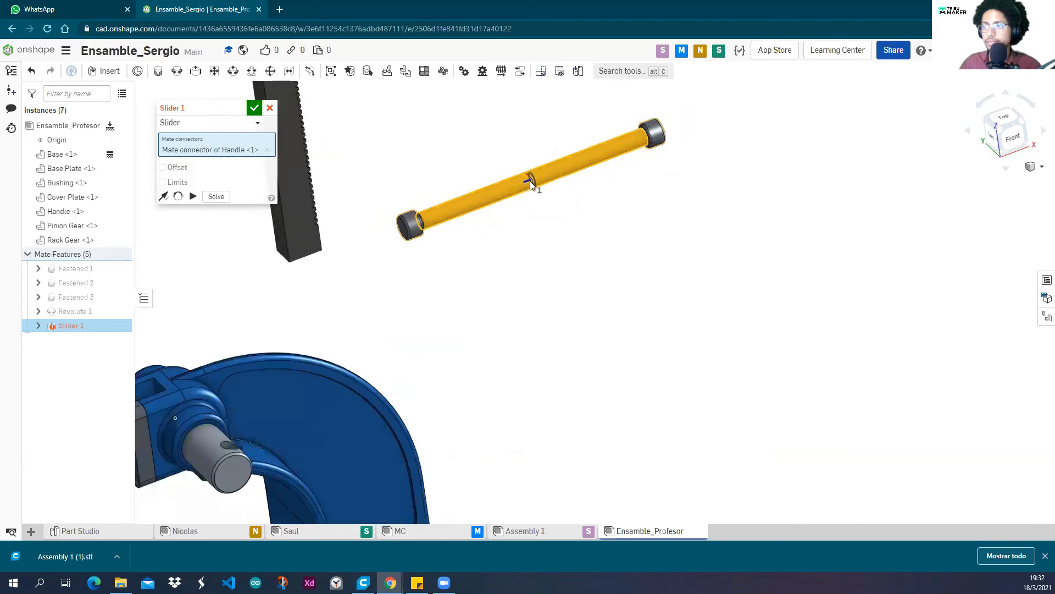
{"action": "scroll", "coordinate": [530, 182], "scroll_direction": "up", "scroll_amount": 3}
{"action": "scroll", "coordinate": [533, 180], "scroll_direction": "down", "scroll_amount": 3}
{"action": "scroll", "coordinate": [518, 208], "scroll_direction": "down", "scroll_amount": 3}
Complete the Handle's Slider mate at the midpoint of the Pinion Gear's cross hole and leave the mate command.
{"action": "right_click_drag", "start_coordinate": [469, 207], "coordinate": [428, 278]}
{"action": "scroll", "coordinate": [393, 324], "scroll_direction": "up", "scroll_amount": 4}
{"action": "scroll", "coordinate": [394, 327], "scroll_direction": "up", "scroll_amount": 1}
{"action": "scroll", "coordinate": [405, 295], "scroll_direction": "up", "scroll_amount": 3}
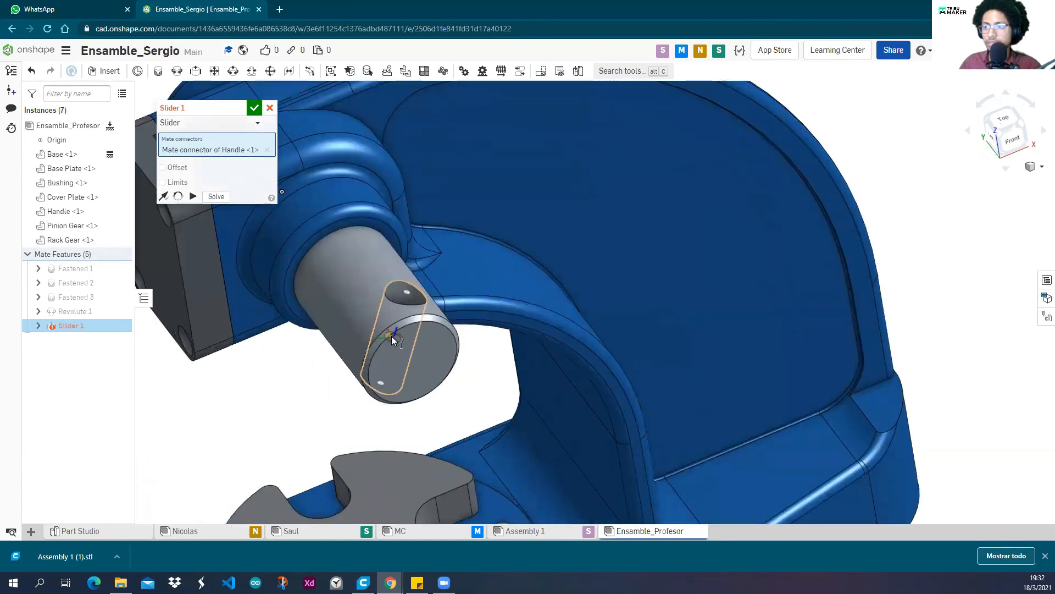
{"action": "mouse_move", "coordinate": [396, 334]}
{"action": "right_mouse_down"}
{"action": "mouse_move", "coordinate": [408, 337]}
{"action": "mouse_move", "coordinate": [396, 338]}
{"action": "right_mouse_up"}
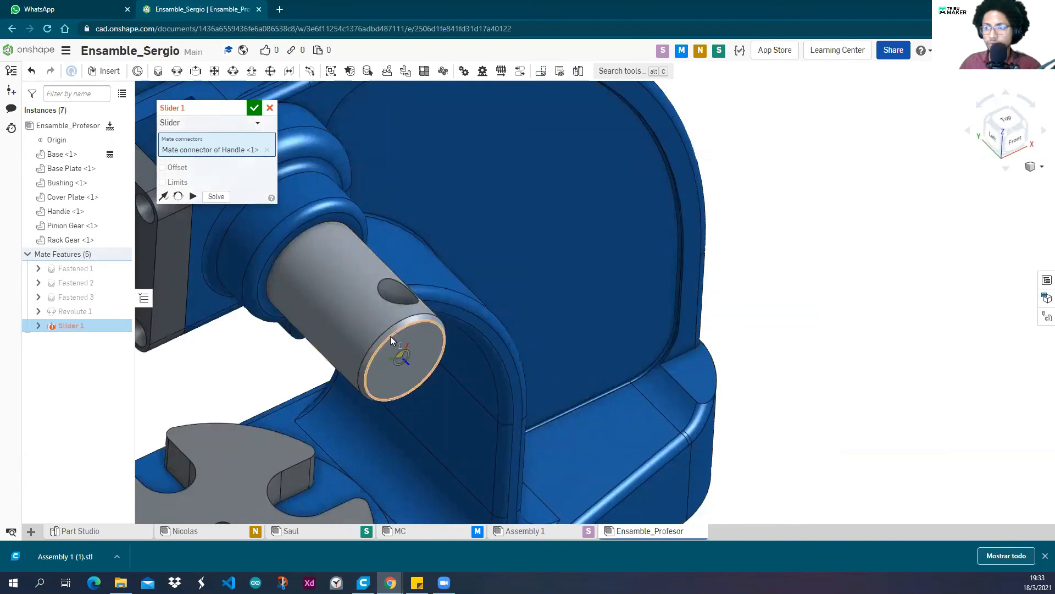
{"action": "right_click_drag", "start_coordinate": [391, 336], "coordinate": [397, 281]}
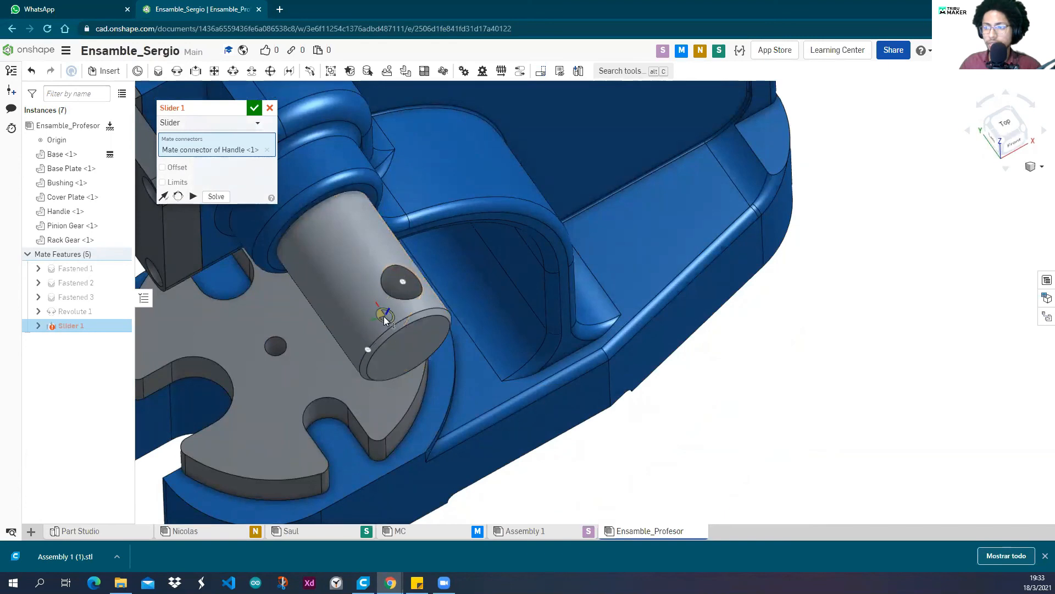
{"action": "scroll", "coordinate": [383, 320], "scroll_direction": "down", "scroll_amount": 5}
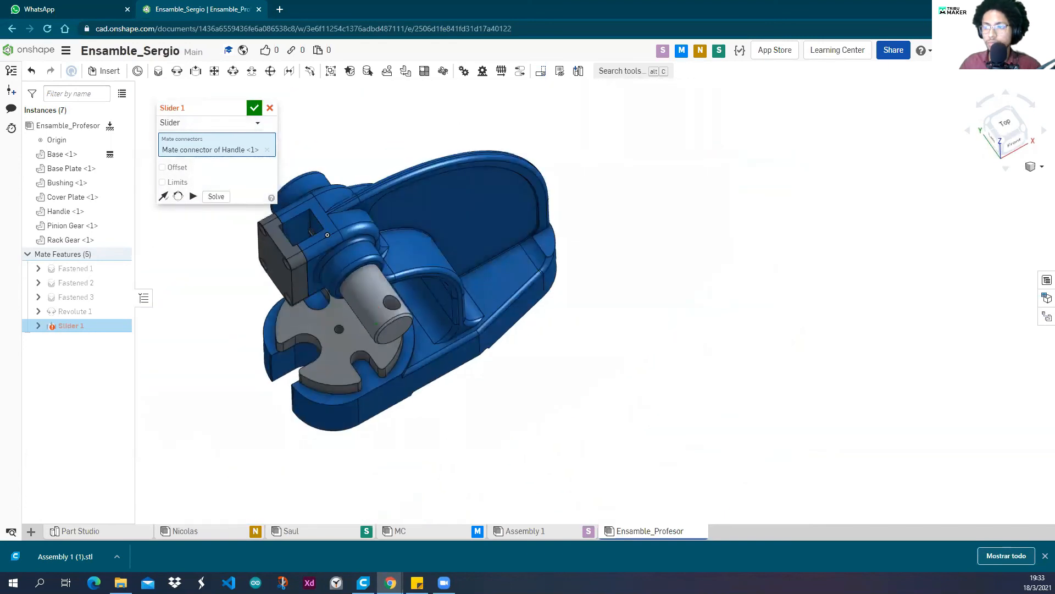
{"action": "left_click", "coordinate": [384, 319]}
{"action": "left_click", "coordinate": [533, 340]}
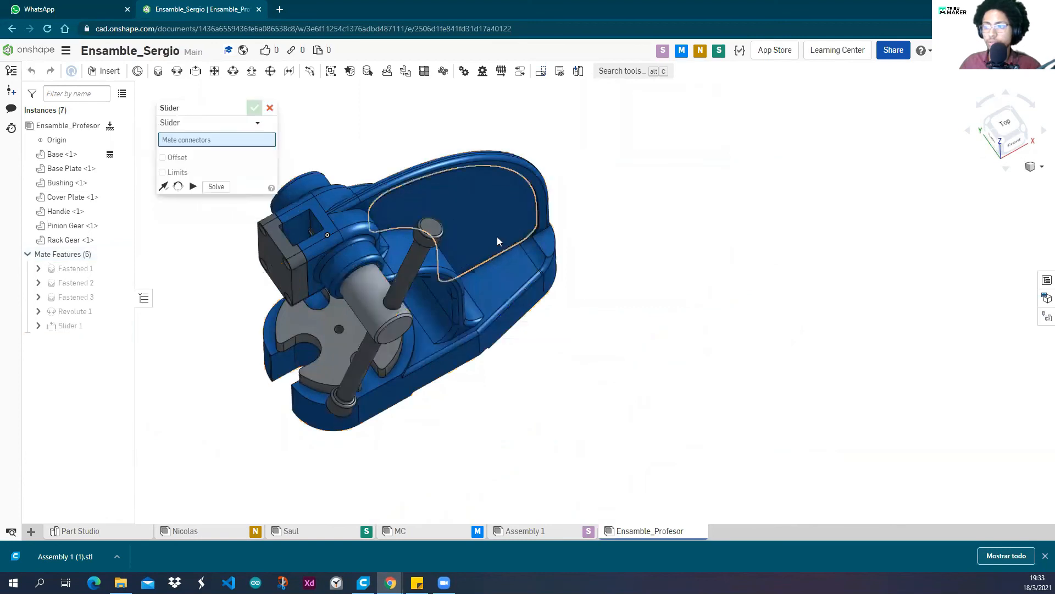
{"action": "right_click_drag", "start_coordinate": [497, 237], "coordinate": [483, 228]}
{"action": "scroll", "coordinate": [481, 230], "scroll_direction": "down", "scroll_amount": 3}
{"action": "middle_click_drag", "start_coordinate": [481, 231], "coordinate": [481, 292]}
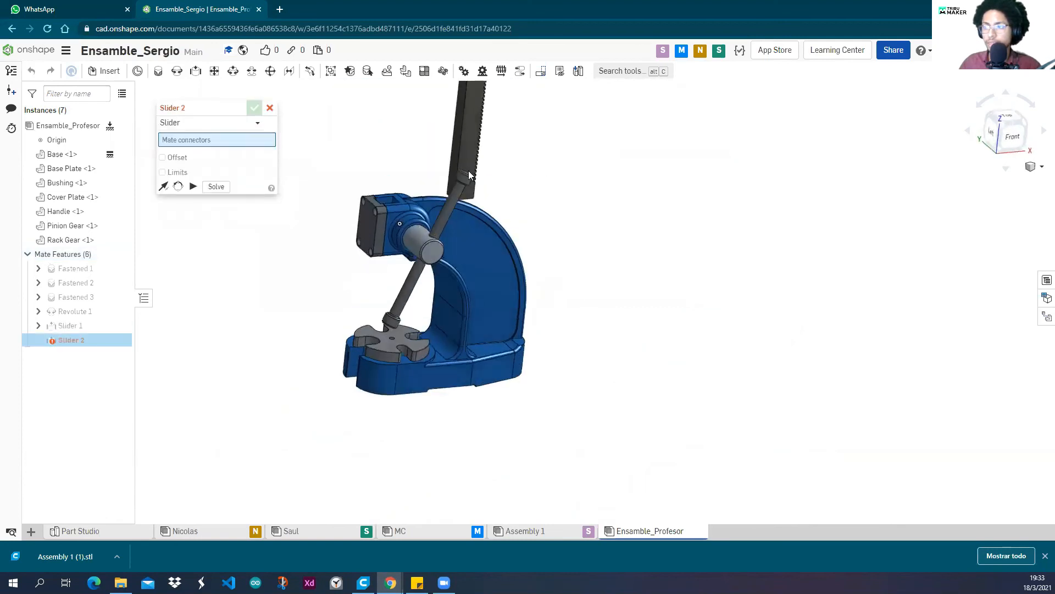
{"action": "left_click", "coordinate": [271, 111]}
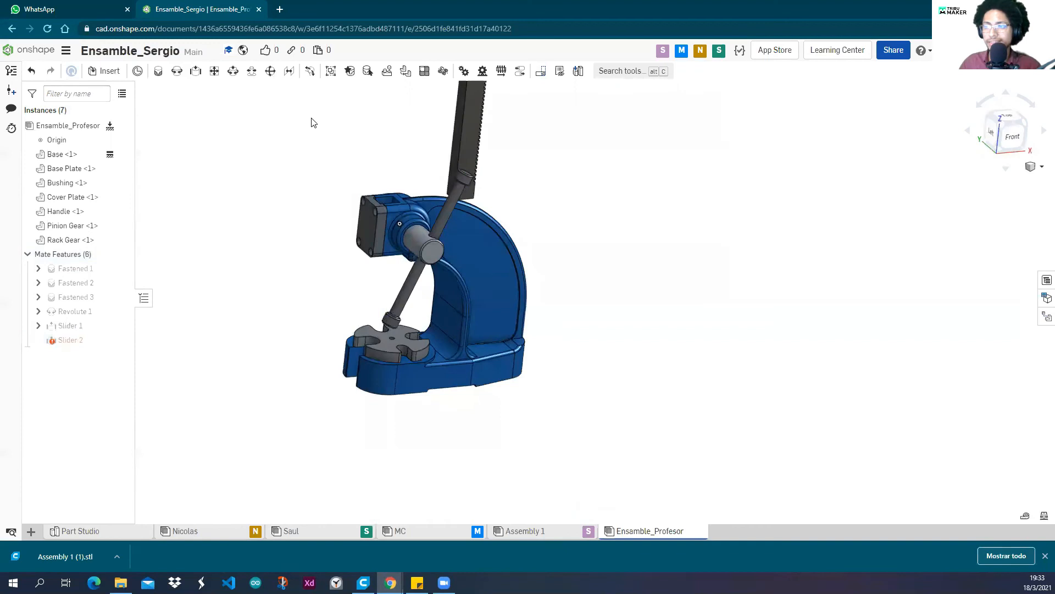
Move the Handle and turn the Pinion Gear to test how the Slider and Revolute mates work together.
{"action": "right_click_drag", "start_coordinate": [503, 184], "coordinate": [513, 184]}
{"action": "mouse_move", "coordinate": [501, 172]}
{"action": "left_mouse_down"}
{"action": "mouse_move", "coordinate": [532, 198]}
{"action": "mouse_move", "coordinate": [542, 293]}
{"action": "mouse_move", "coordinate": [441, 333]}
{"action": "mouse_move", "coordinate": [490, 190]}
{"action": "left_mouse_up"}
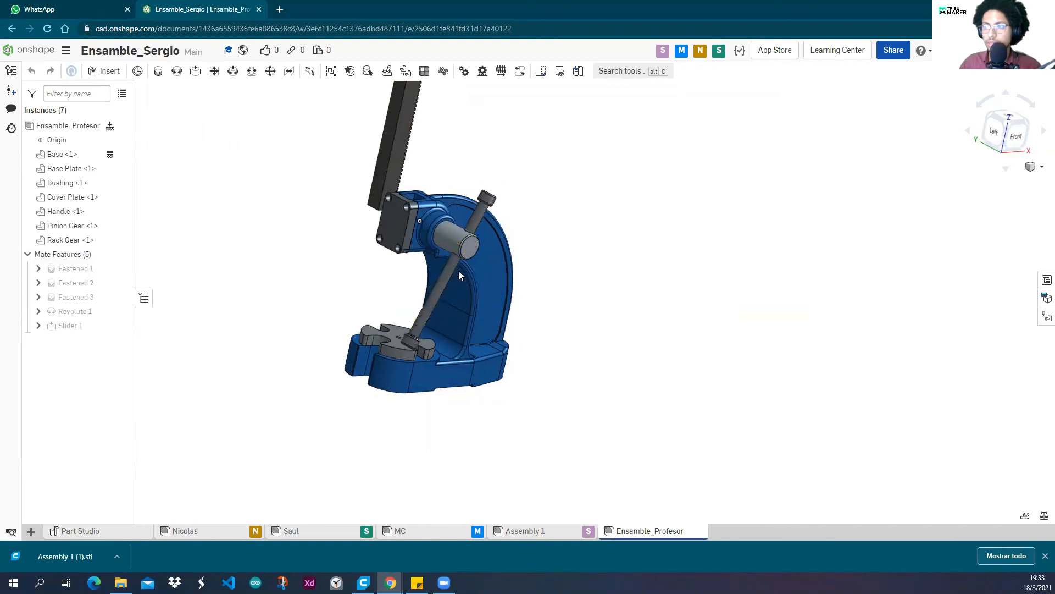
{"action": "right_click_drag", "start_coordinate": [563, 202], "coordinate": [462, 132]}
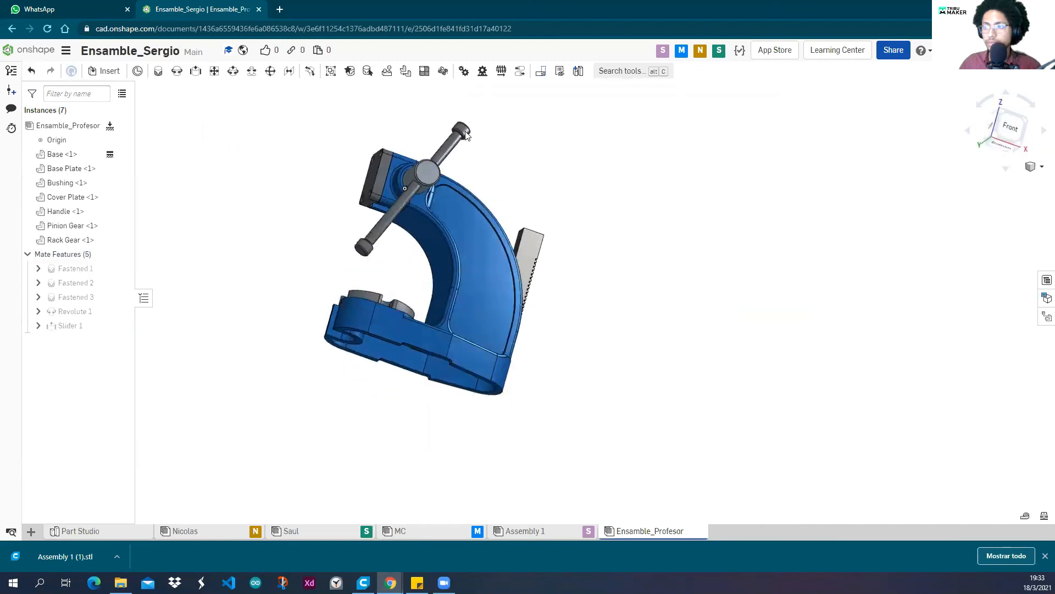
{"action": "scroll", "coordinate": [462, 132], "scroll_direction": "up", "scroll_amount": 5}
{"action": "right_click_drag", "start_coordinate": [495, 183], "coordinate": [476, 173]}
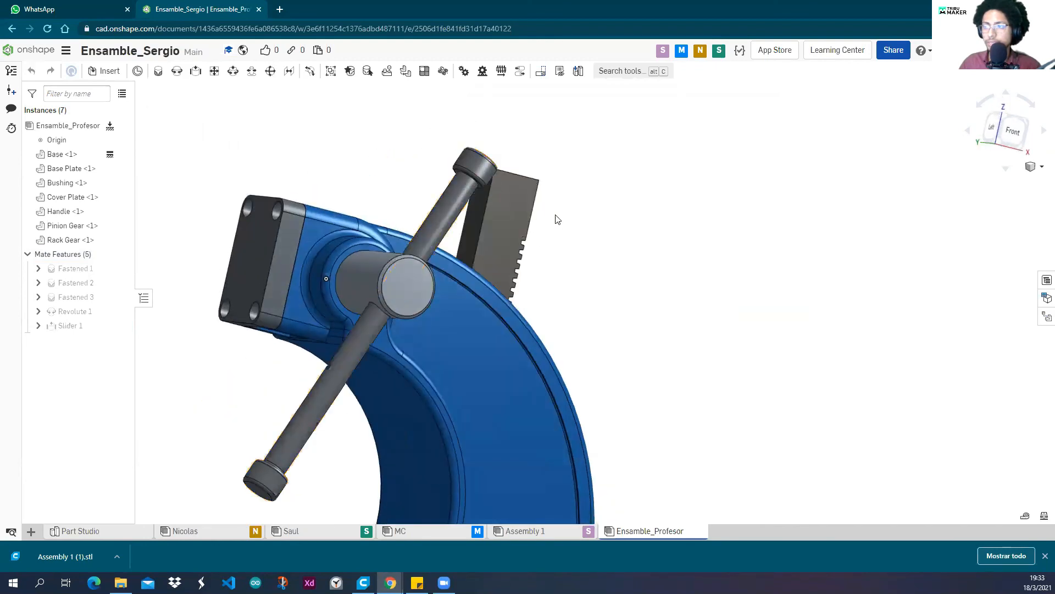
{"action": "left_click_drag", "start_coordinate": [364, 335], "coordinate": [379, 277]}
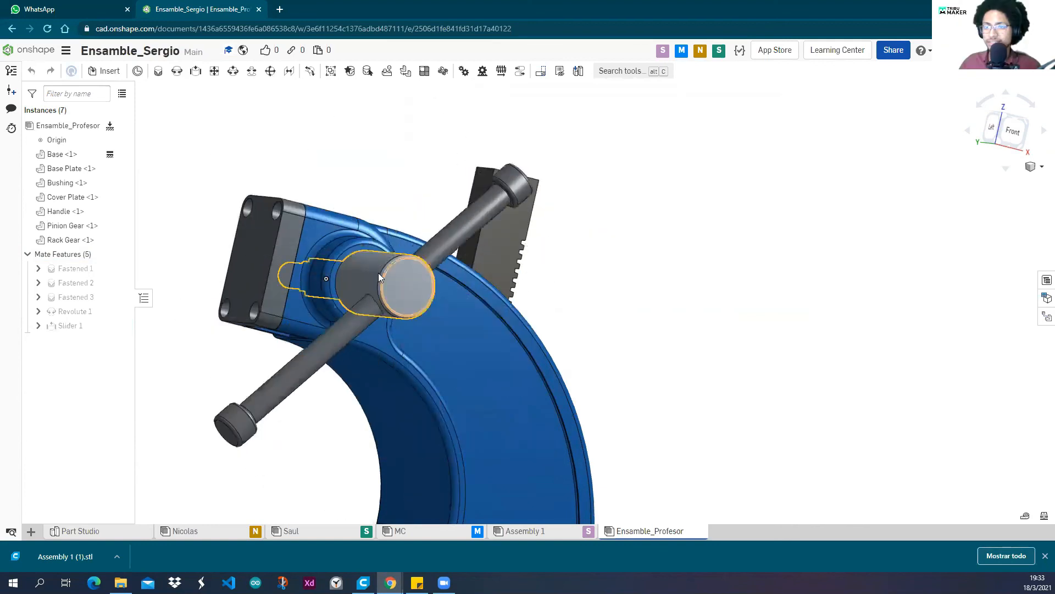
Inspect the Pinion Gear's shaft end inside the Bushing on the back of the press head.
{"action": "mouse_move", "coordinate": [390, 583]}
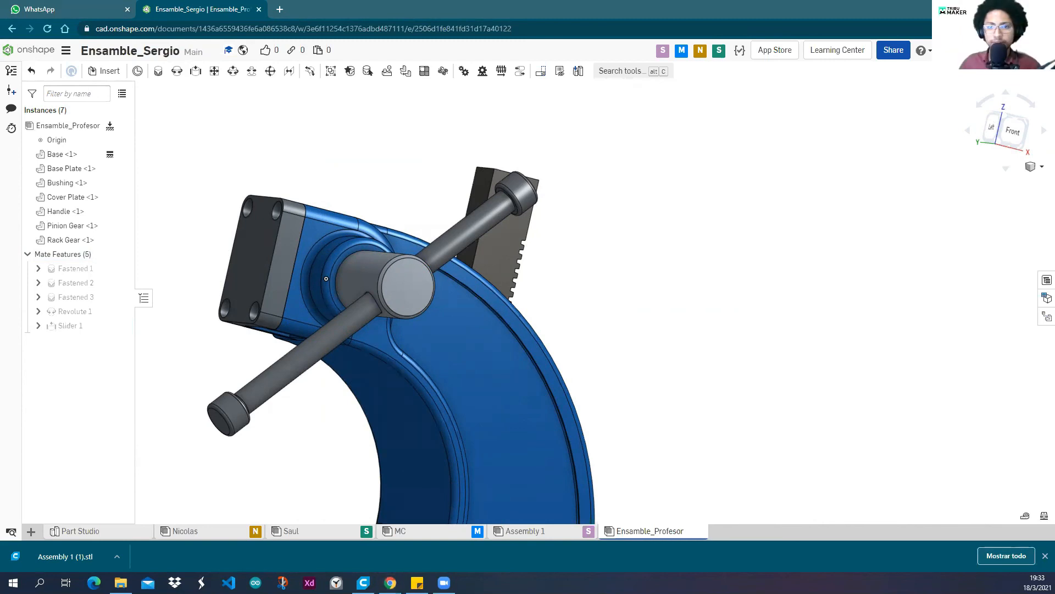
{"action": "scroll", "coordinate": [596, 209], "scroll_direction": "down", "scroll_amount": 4}
{"action": "right_click_drag", "start_coordinate": [627, 209], "coordinate": [761, 199]}
{"action": "scroll", "coordinate": [578, 290], "scroll_direction": "up", "scroll_amount": 5}
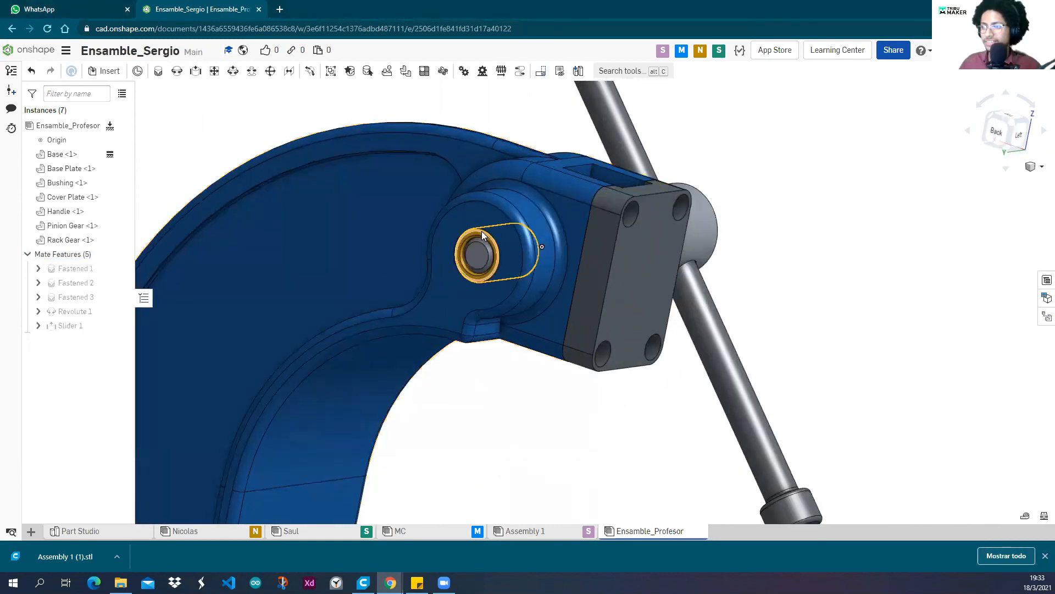
Switch to the first student's assembly and examine how the pinion gear sits in the bushing and base from several sides.
{"action": "scroll", "coordinate": [487, 232], "scroll_direction": "up", "scroll_amount": 3}
{"action": "scroll", "coordinate": [478, 233], "scroll_direction": "down", "scroll_amount": 8}
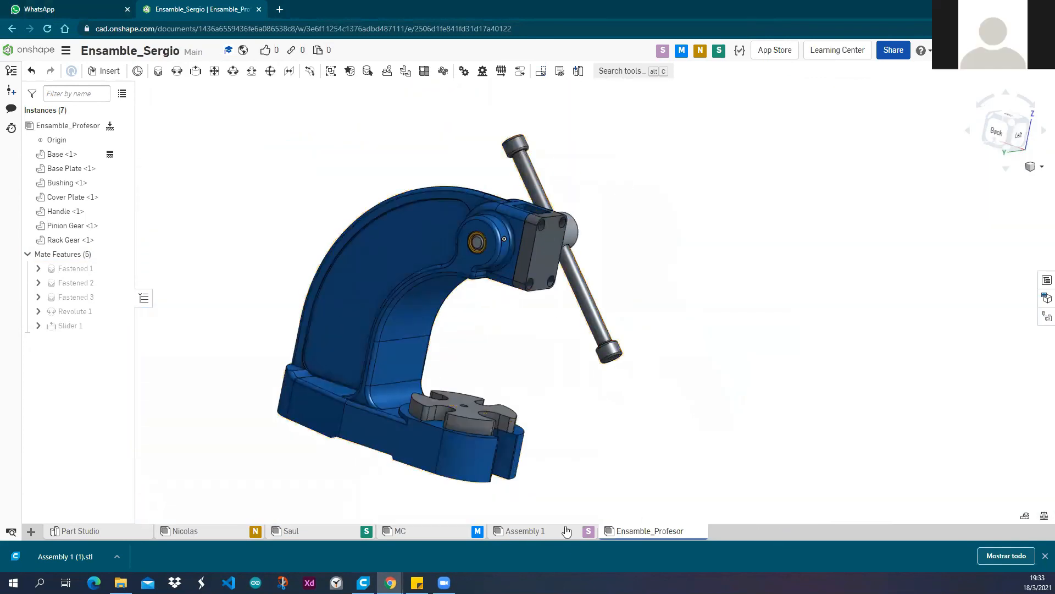
{"action": "left_click", "coordinate": [223, 531]}
{"action": "right_click_drag", "start_coordinate": [402, 293], "coordinate": [475, 315]}
{"action": "scroll", "coordinate": [670, 238], "scroll_direction": "up", "scroll_amount": 5}
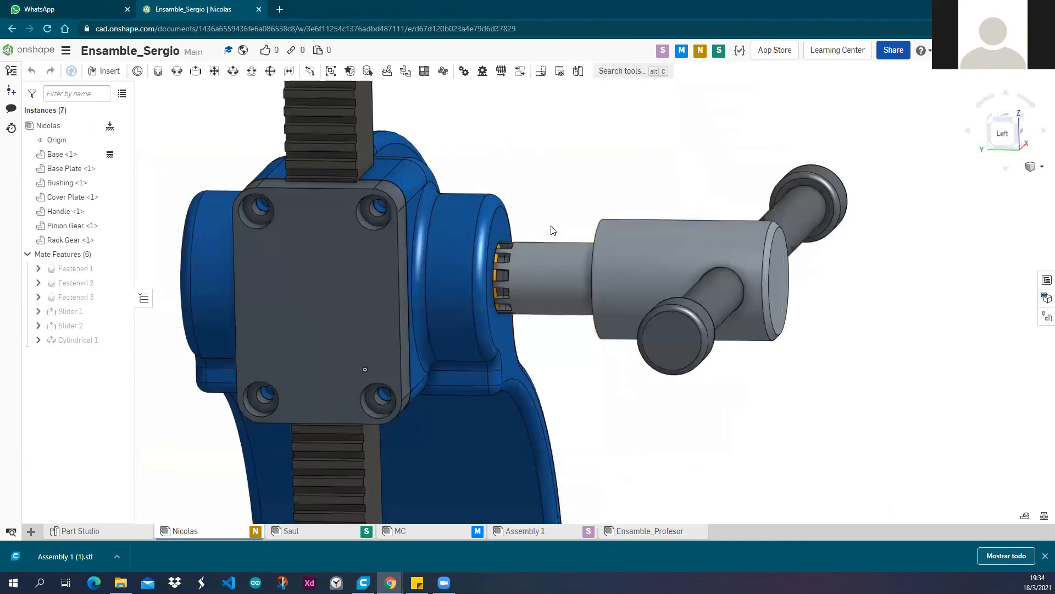
{"action": "scroll", "coordinate": [553, 230], "scroll_direction": "down", "scroll_amount": 4}
{"action": "right_click_drag", "start_coordinate": [556, 216], "coordinate": [536, 227]}
{"action": "scroll", "coordinate": [545, 232], "scroll_direction": "up", "scroll_amount": 5}
{"action": "scroll", "coordinate": [540, 248], "scroll_direction": "down", "scroll_amount": 8}
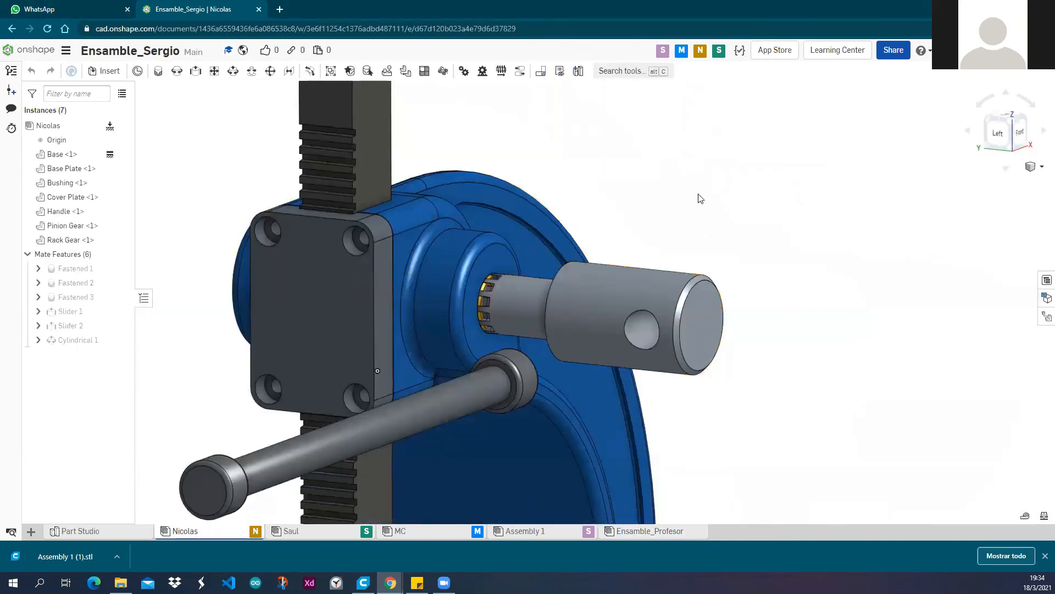
{"action": "scroll", "coordinate": [572, 245], "scroll_direction": "down", "scroll_amount": 3}
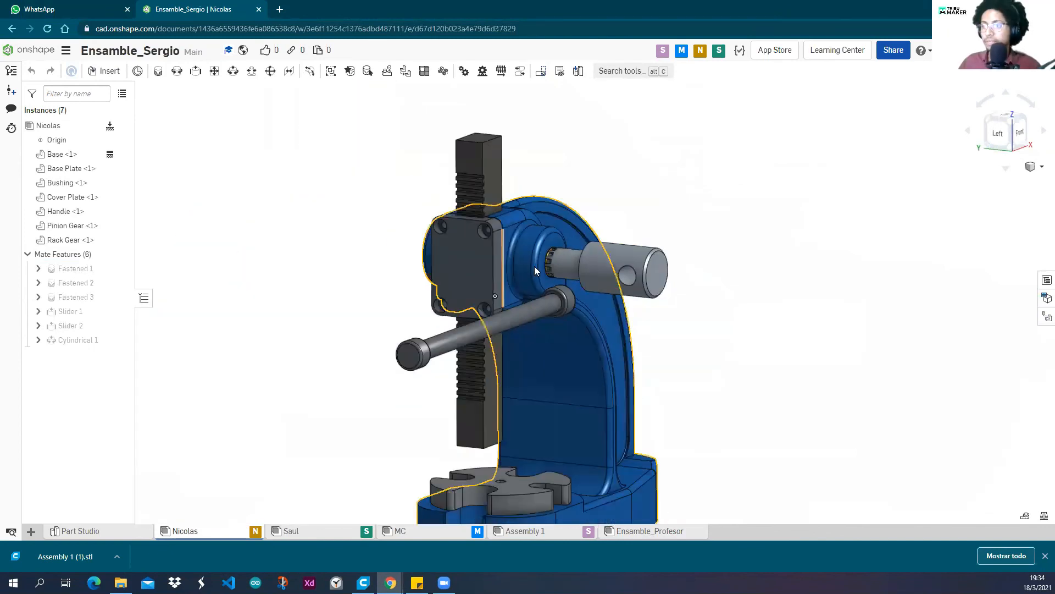
{"action": "scroll", "coordinate": [550, 258], "scroll_direction": "up", "scroll_amount": 6}
{"action": "scroll", "coordinate": [580, 245], "scroll_direction": "down", "scroll_amount": 10}
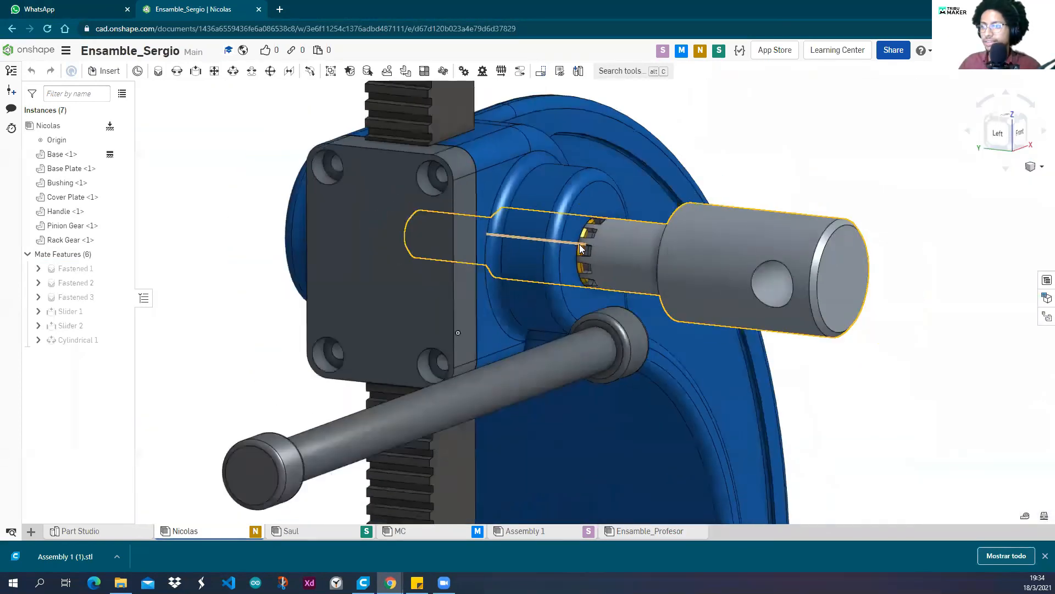
{"action": "right_click_drag", "start_coordinate": [579, 244], "coordinate": [505, 243]}
{"action": "scroll", "coordinate": [505, 243], "scroll_direction": "up", "scroll_amount": 4}
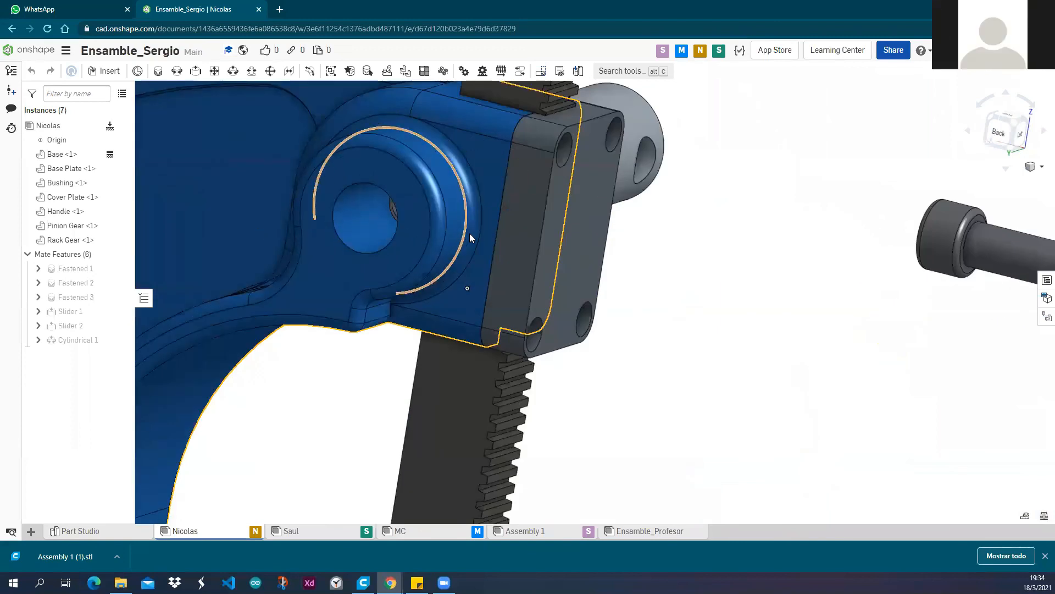
Examine the handle's position relative to the pinion gear, and the pinion teeth where they meet the bushing.
{"action": "scroll", "coordinate": [469, 233], "scroll_direction": "down", "scroll_amount": 8}
{"action": "right_click_drag", "start_coordinate": [574, 226], "coordinate": [472, 214]}
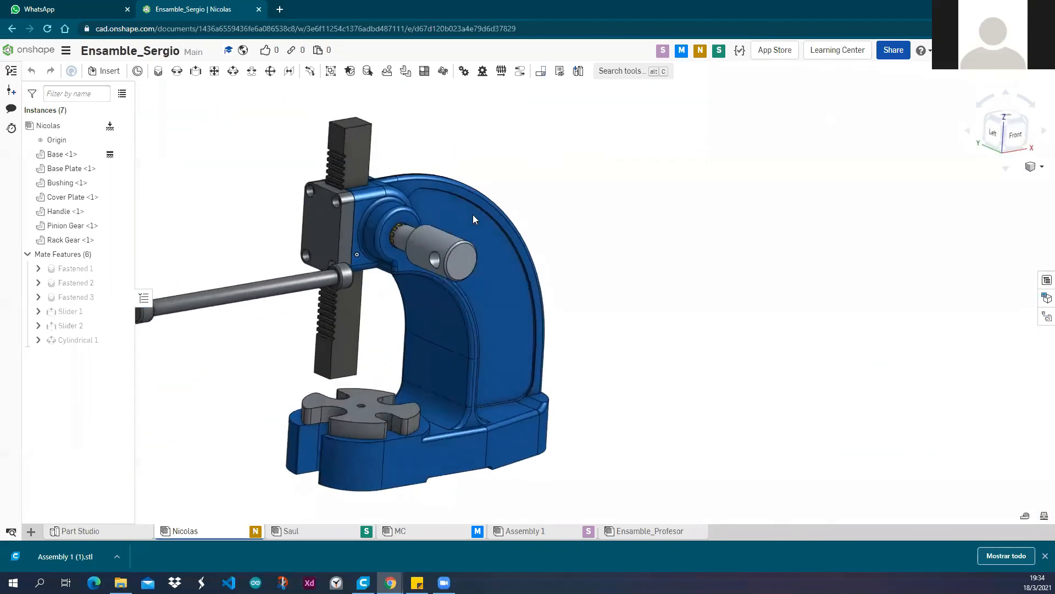
{"action": "scroll", "coordinate": [599, 174], "scroll_direction": "up", "scroll_amount": 2}
{"action": "scroll", "coordinate": [599, 174], "scroll_direction": "down", "scroll_amount": 2}
{"action": "right_click_drag", "start_coordinate": [599, 174], "coordinate": [435, 221]}
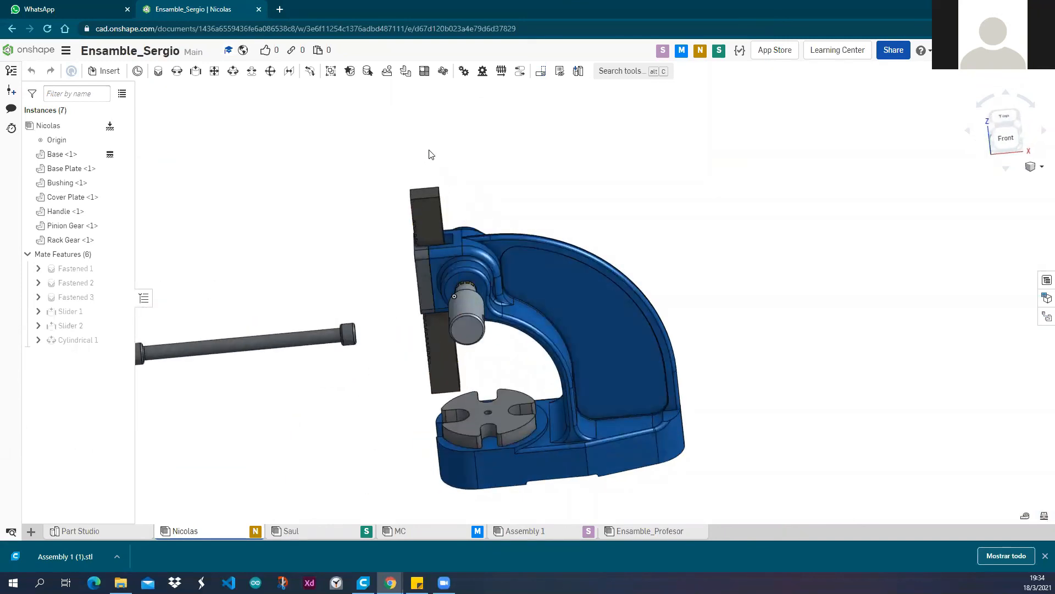
{"action": "right_click_drag", "start_coordinate": [464, 174], "coordinate": [512, 327]}
{"action": "scroll", "coordinate": [510, 331], "scroll_direction": "up", "scroll_amount": 4}
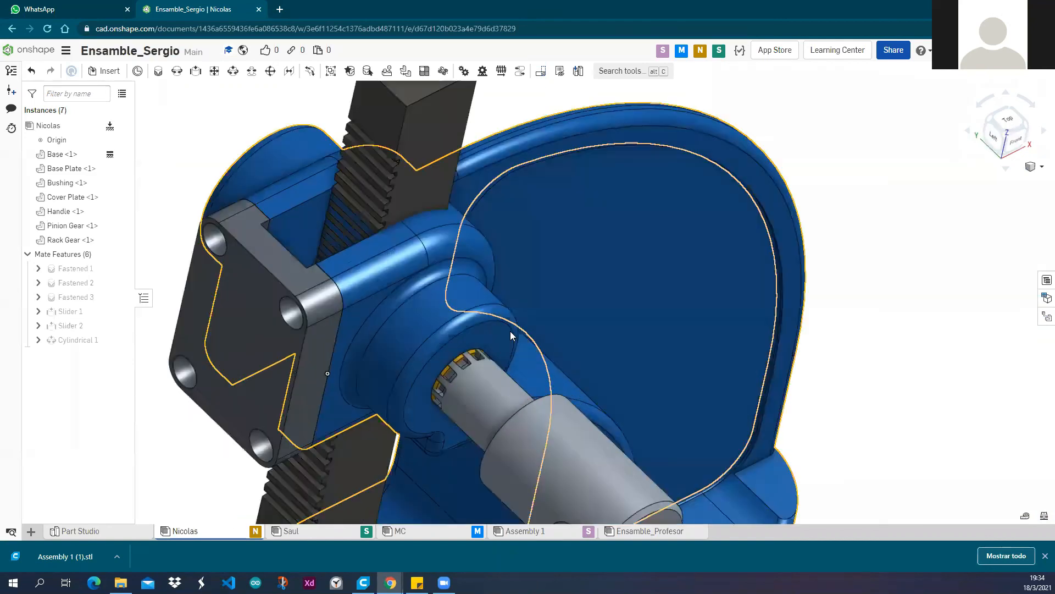
{"action": "scroll", "coordinate": [457, 389], "scroll_direction": "up", "scroll_amount": 6}
{"action": "scroll", "coordinate": [385, 330], "scroll_direction": "down", "scroll_amount": 5}
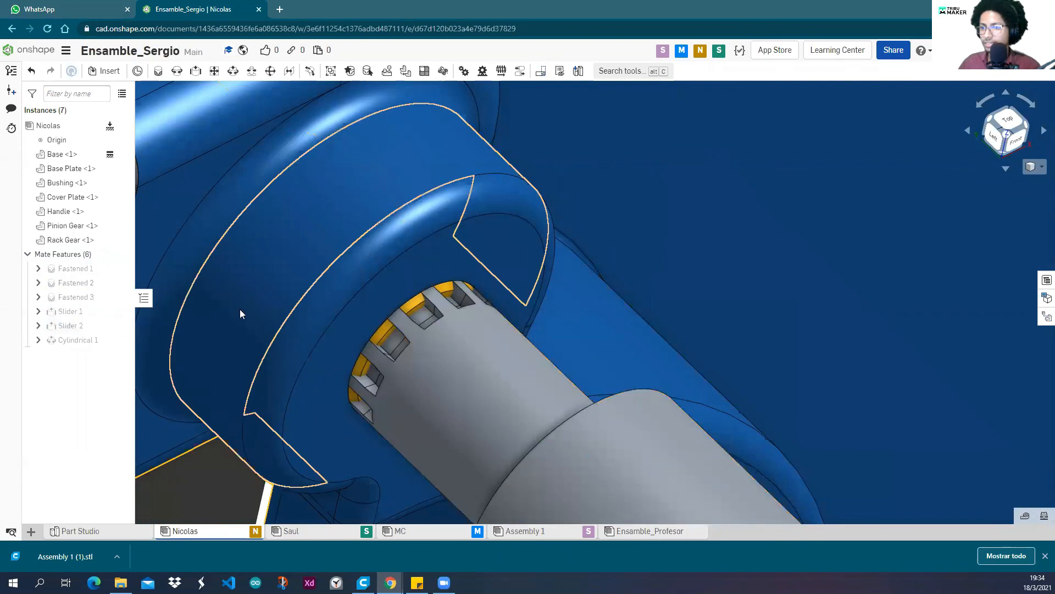
{"action": "scroll", "coordinate": [240, 309], "scroll_direction": "down", "scroll_amount": 5}
Open the Slider 2 mate for editing, review its pinion gear and handle connectors, and close it without changes.
{"action": "mouse_move", "coordinate": [77, 332]}
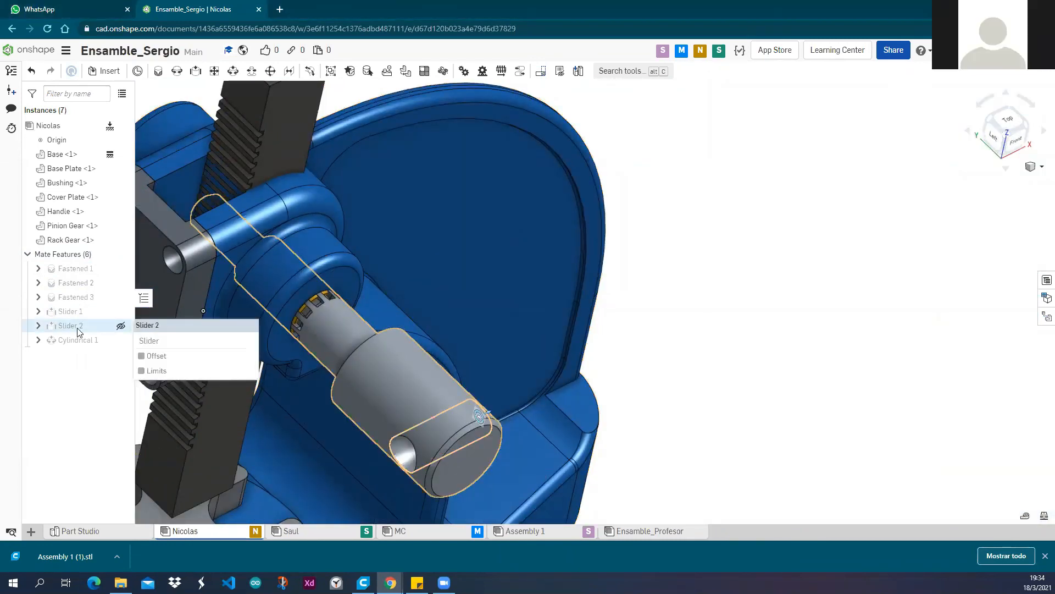
{"action": "right_click", "coordinate": [78, 328]}
{"action": "left_click", "coordinate": [96, 349]}
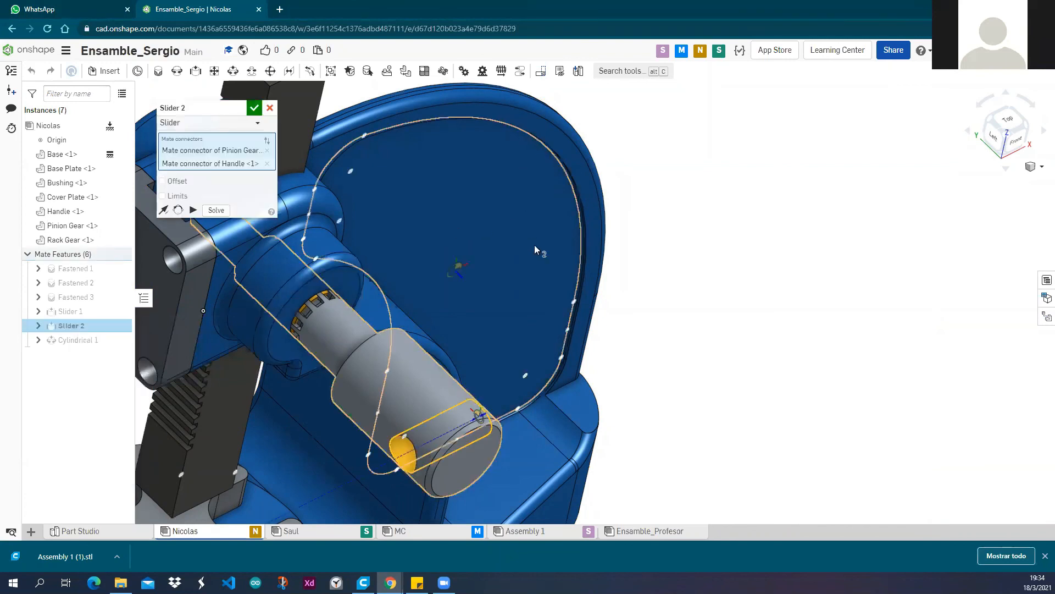
{"action": "scroll", "coordinate": [605, 245], "scroll_direction": "down", "scroll_amount": 5}
{"action": "right_click_drag", "start_coordinate": [651, 227], "coordinate": [664, 220]}
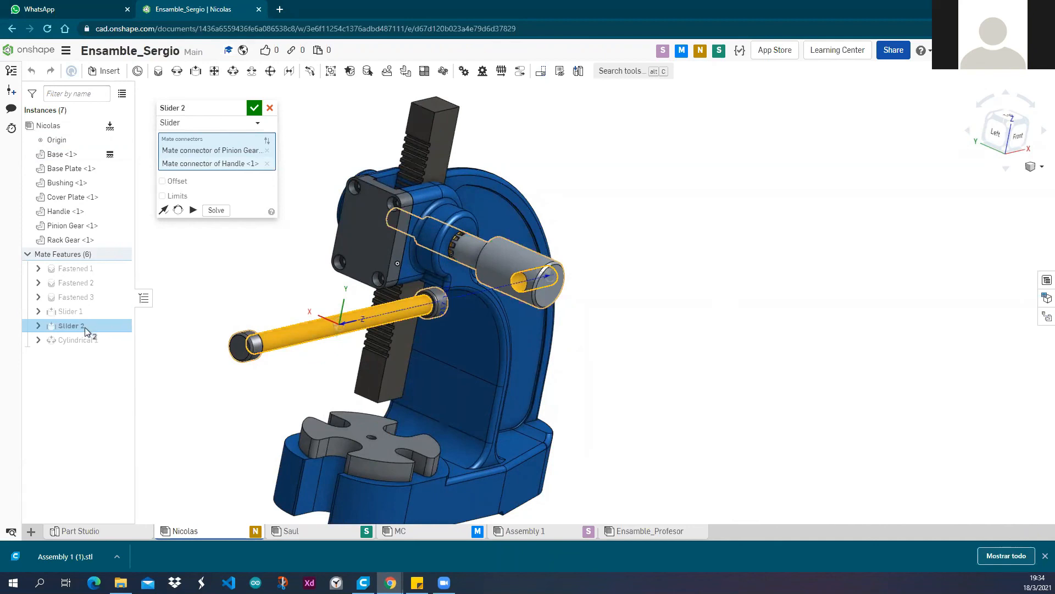
{"action": "mouse_move", "coordinate": [85, 331]}
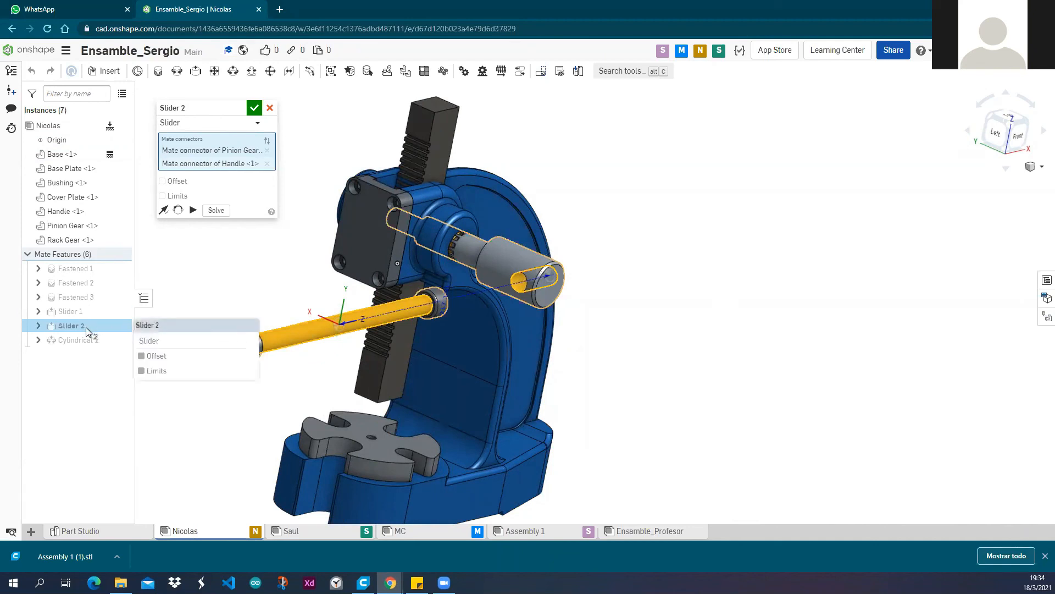
{"action": "left_click", "coordinate": [270, 108]}
Reset the Slider 2 mate between the pinion gear and the handle.
{"action": "right_click", "coordinate": [78, 328]}
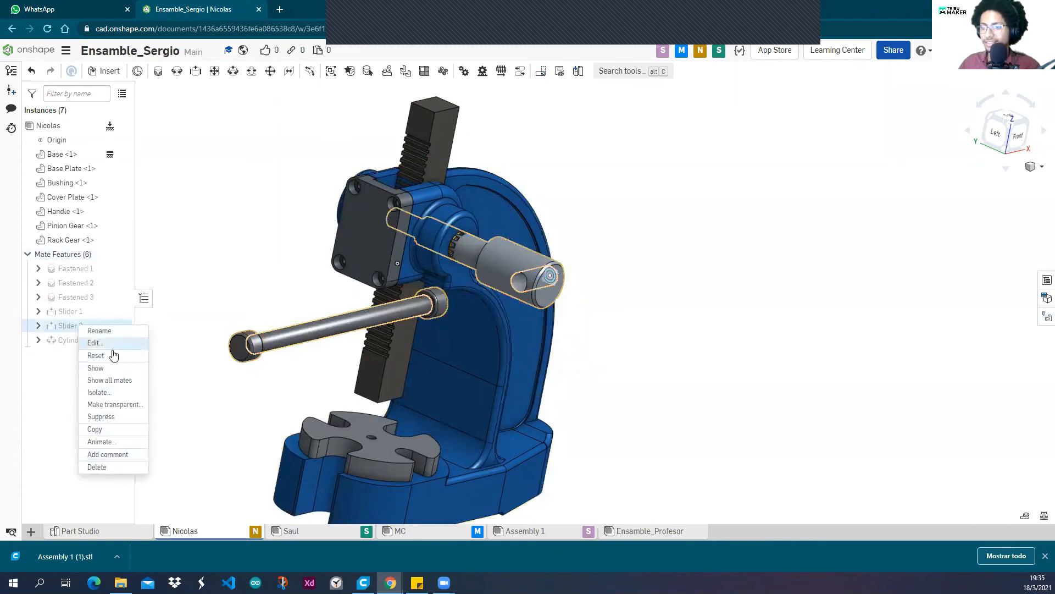
{"action": "left_click", "coordinate": [113, 357]}
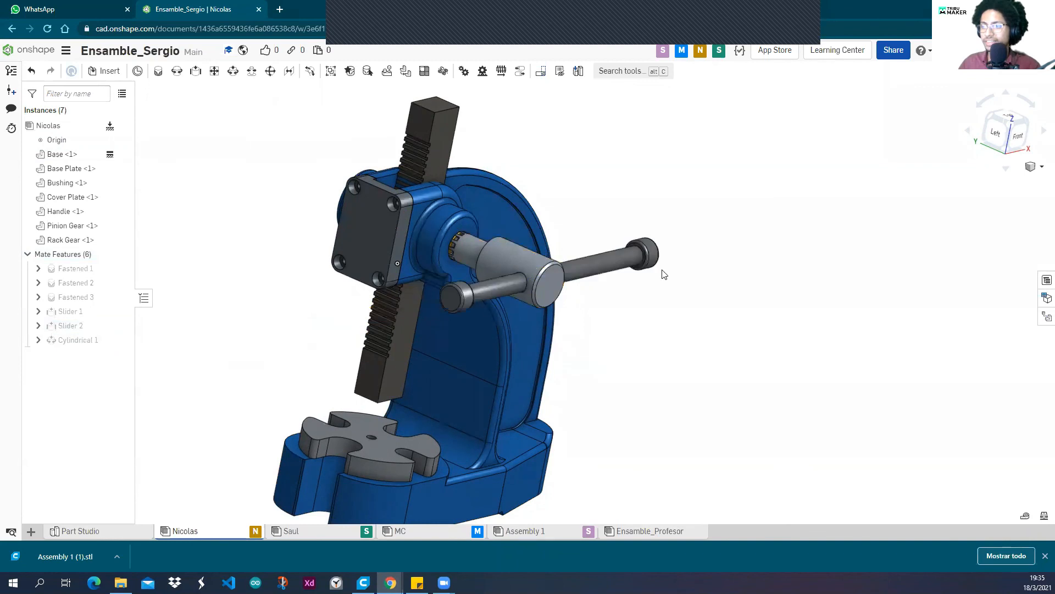
{"action": "right_click_drag", "start_coordinate": [673, 318], "coordinate": [666, 314]}
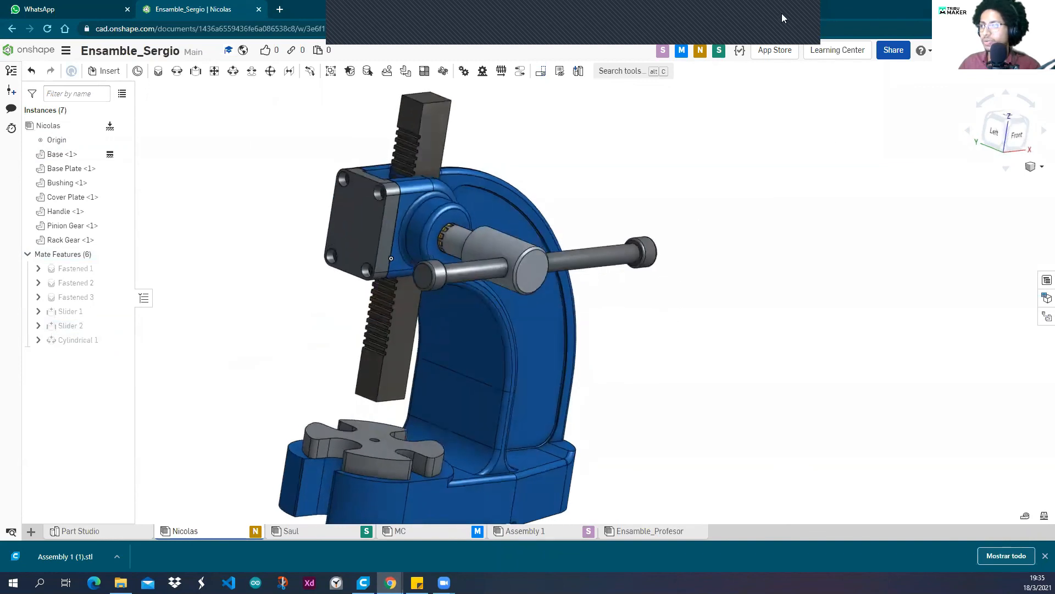
{"action": "left_click", "coordinate": [781, 14]}
{"action": "left_click", "coordinate": [840, 159]}
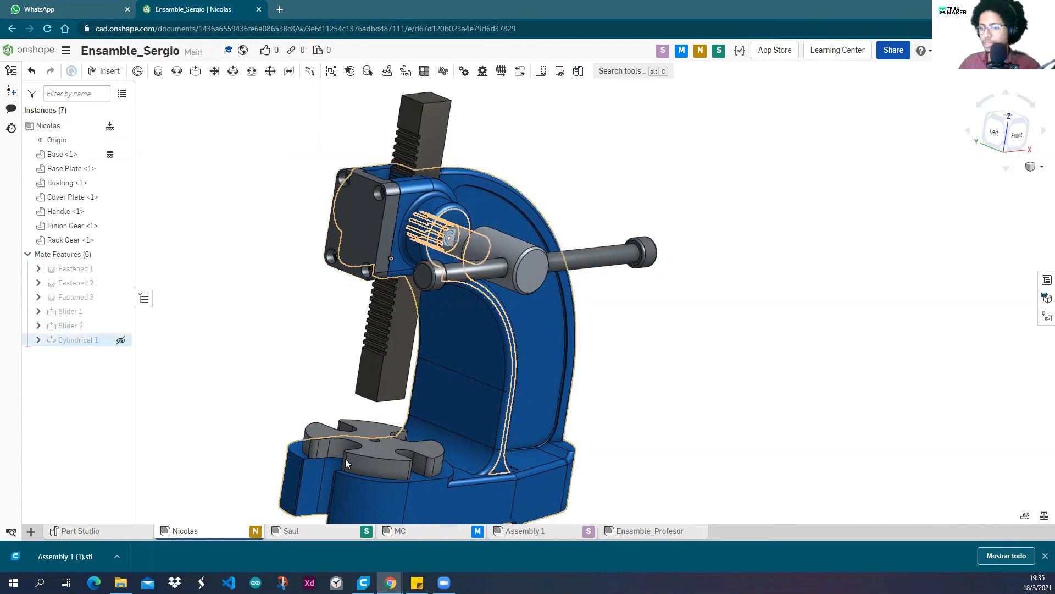
Switch to the Ensamble_Profesor assembly and bring the loose rack gear beside the base into view.
{"action": "mouse_move", "coordinate": [659, 542]}
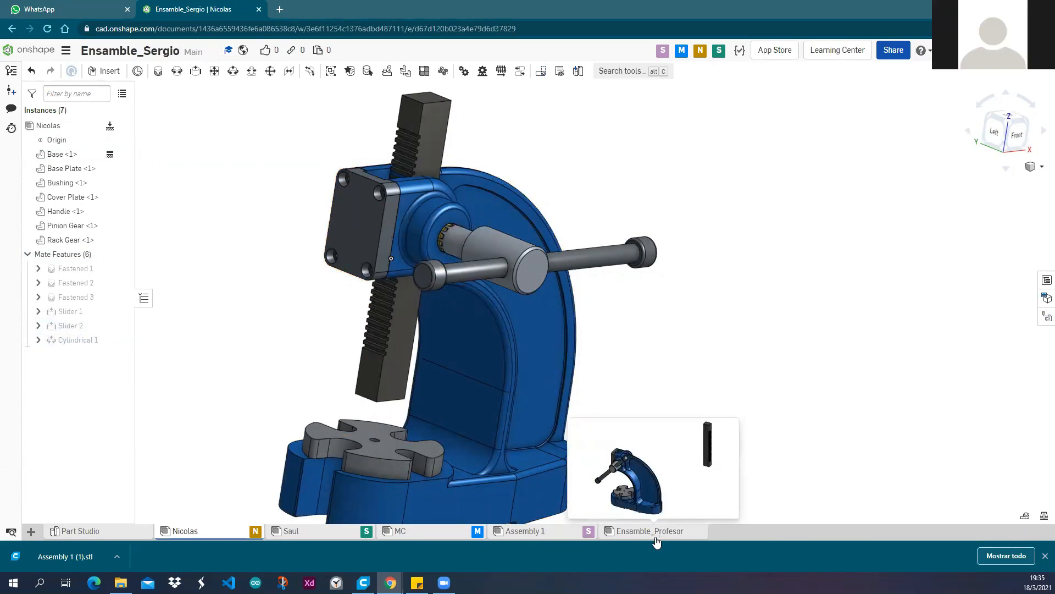
{"action": "left_click", "coordinate": [656, 531]}
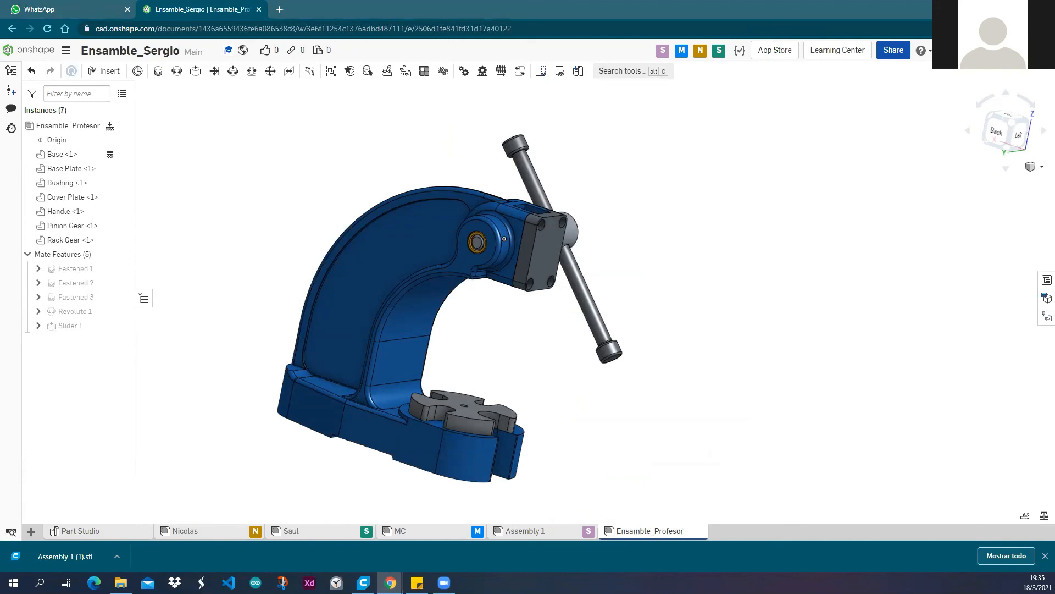
{"action": "right_click_drag", "start_coordinate": [373, 228], "coordinate": [540, 186]}
{"action": "middle_click_drag", "start_coordinate": [541, 143], "coordinate": [600, 242]}
{"action": "scroll", "coordinate": [356, 214], "scroll_direction": "up", "scroll_amount": 5}
{"action": "scroll", "coordinate": [375, 226], "scroll_direction": "down", "scroll_amount": 4}
{"action": "right_click_drag", "start_coordinate": [442, 202], "coordinate": [405, 208]}
{"action": "scroll", "coordinate": [384, 255], "scroll_direction": "up", "scroll_amount": 5}
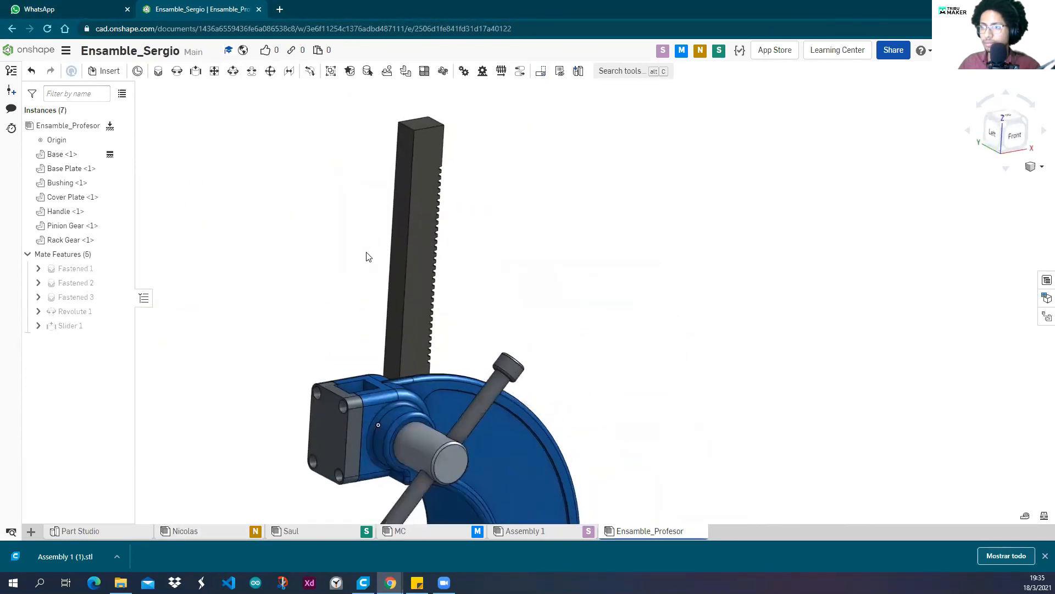
Try a slider mate from the midpoint of the rack gear's long edge to the cover plate edge inside the rack opening.
{"action": "left_click", "coordinate": [195, 76]}
{"action": "scroll", "coordinate": [338, 248], "scroll_direction": "down", "scroll_amount": 5}
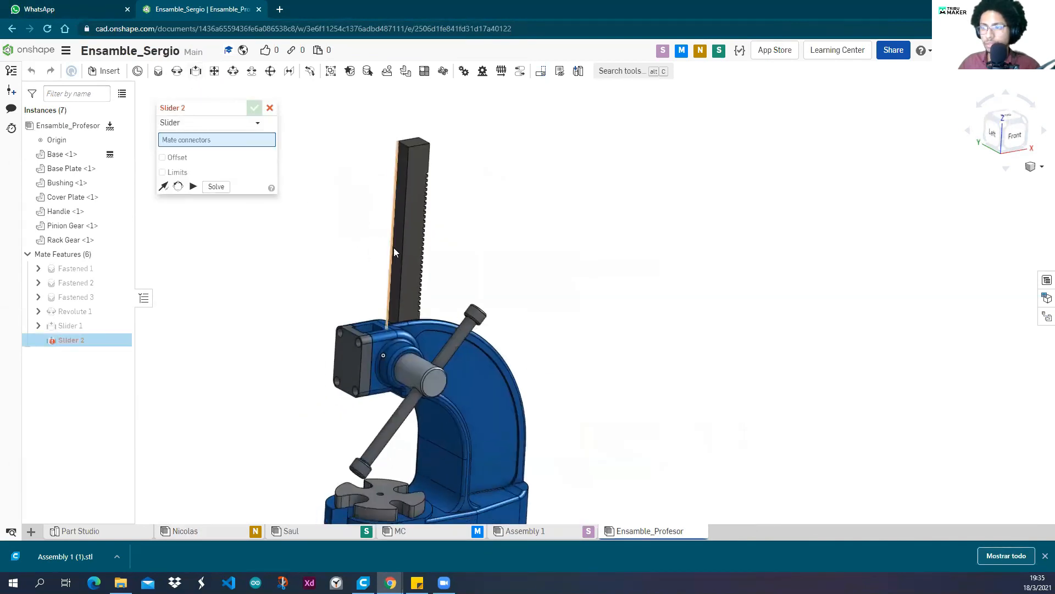
{"action": "scroll", "coordinate": [394, 249], "scroll_direction": "up", "scroll_amount": 3}
{"action": "scroll", "coordinate": [397, 229], "scroll_direction": "up", "scroll_amount": 2}
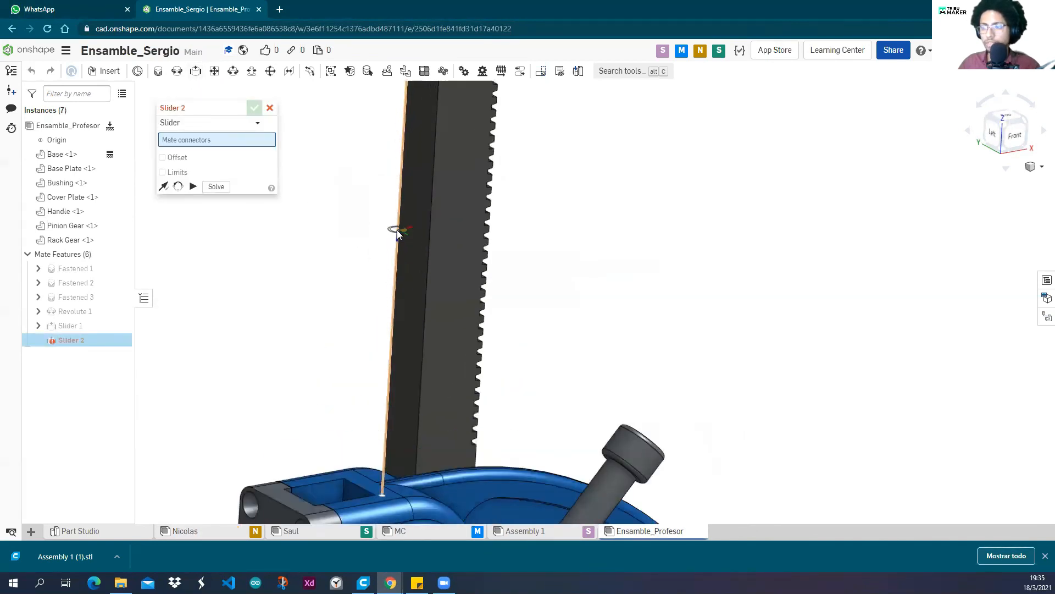
{"action": "left_click", "coordinate": [397, 229]}
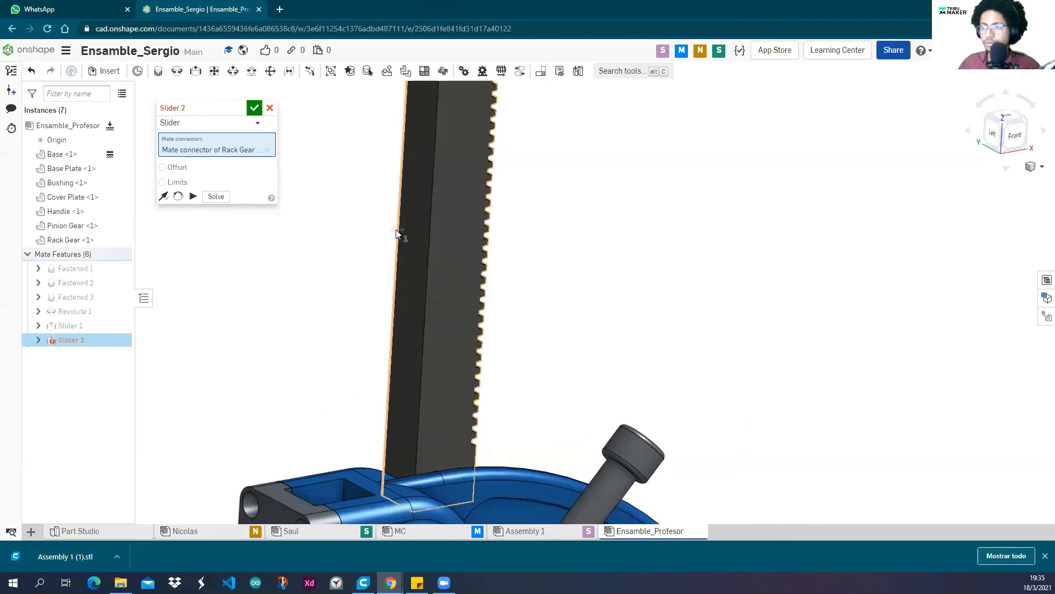
{"action": "scroll", "coordinate": [480, 236], "scroll_direction": "down", "scroll_amount": 5}
{"action": "right_click_drag", "start_coordinate": [501, 243], "coordinate": [467, 301]}
{"action": "scroll", "coordinate": [328, 297], "scroll_direction": "up", "scroll_amount": 6}
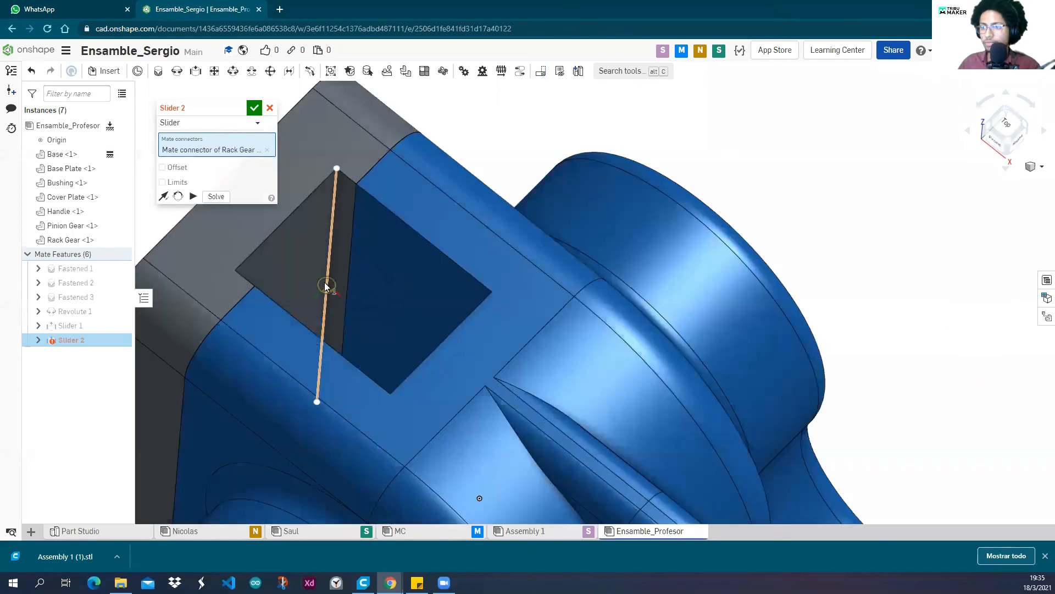
{"action": "left_click", "coordinate": [324, 283]}
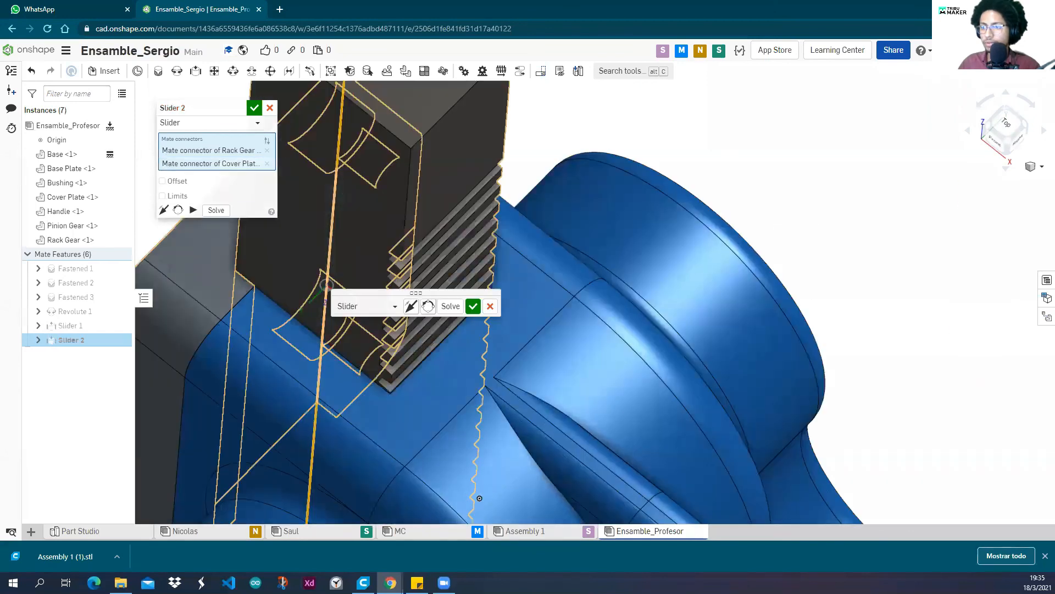
Check the rack gear's placement and preview its sliding motion, then discard the trial slider mate.
{"action": "scroll", "coordinate": [360, 279], "scroll_direction": "down", "scroll_amount": 5}
{"action": "right_click_drag", "start_coordinate": [484, 196], "coordinate": [513, 205]}
{"action": "right_click_drag", "start_coordinate": [483, 308], "coordinate": [525, 227]}
{"action": "left_click", "coordinate": [193, 211]}
{"action": "scroll", "coordinate": [520, 227], "scroll_direction": "down", "scroll_amount": 3}
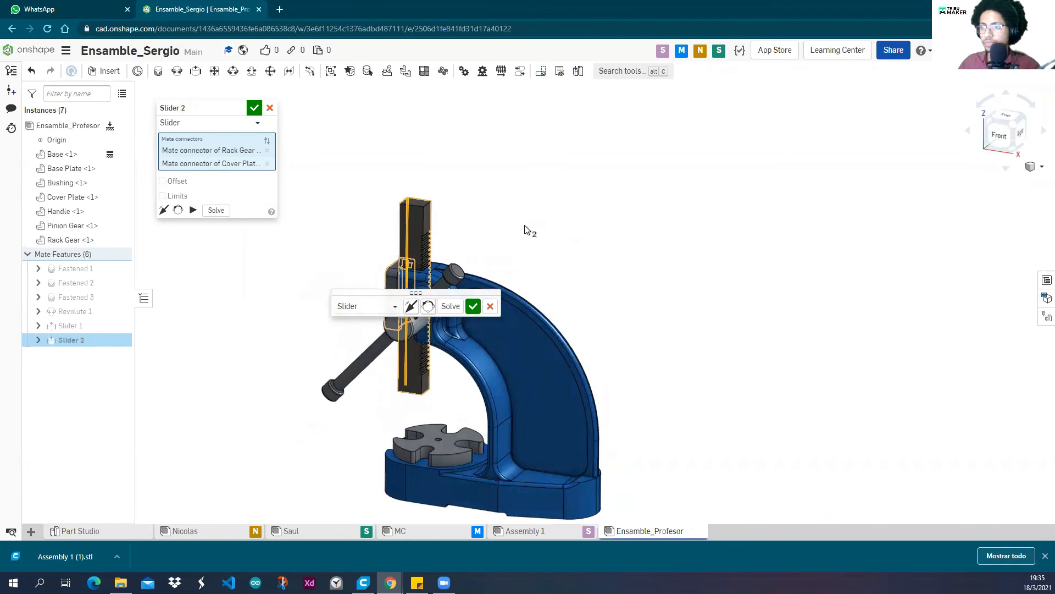
{"action": "left_click", "coordinate": [270, 109]}
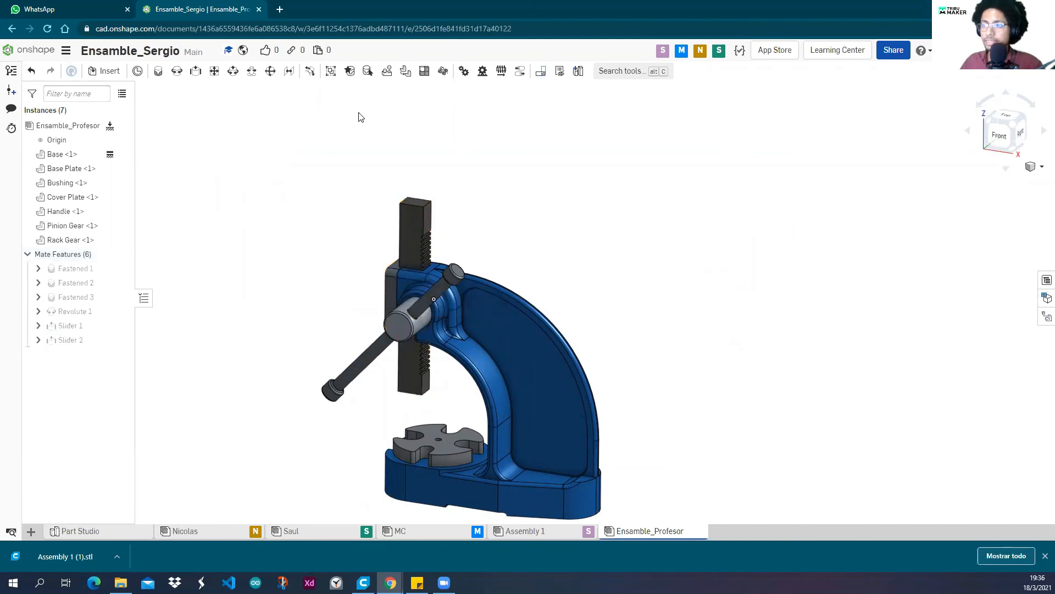
Start a slider mate with the midpoint of the rack gear's long edge, on the side without teeth, as the first connector.
{"action": "right_click_drag", "start_coordinate": [544, 202], "coordinate": [517, 192]}
{"action": "middle_click_drag", "start_coordinate": [516, 193], "coordinate": [369, 197]}
{"action": "right_click_drag", "start_coordinate": [369, 197], "coordinate": [357, 194]}
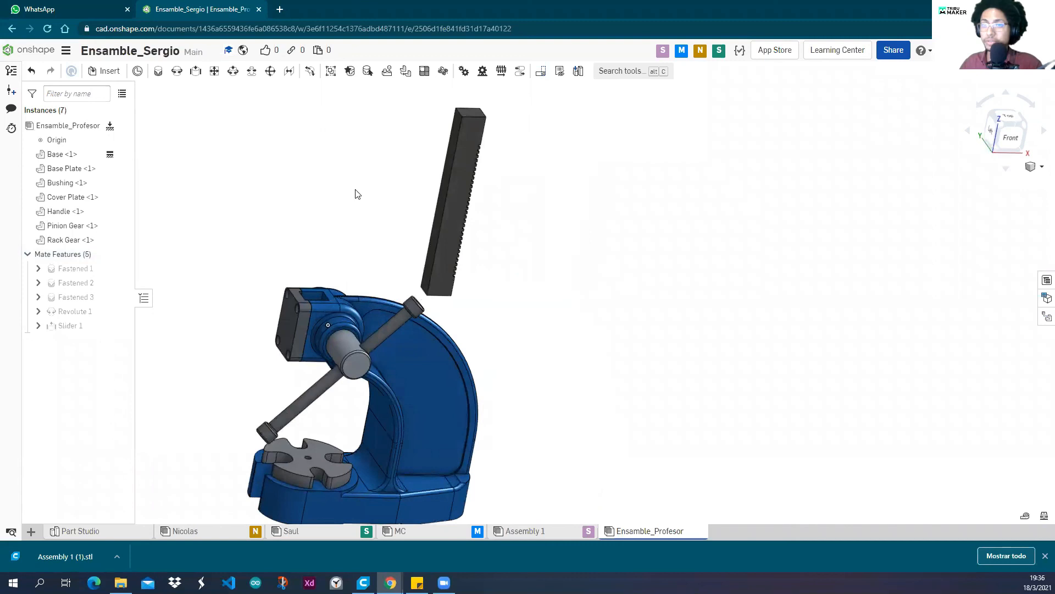
{"action": "left_click", "coordinate": [196, 72]}
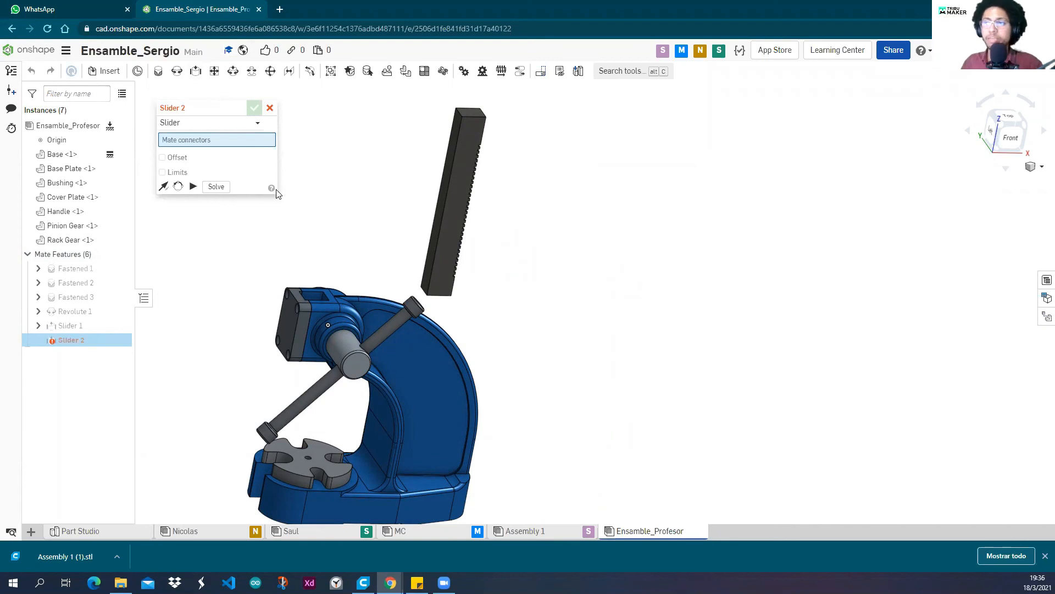
{"action": "scroll", "coordinate": [443, 192], "scroll_direction": "up", "scroll_amount": 3}
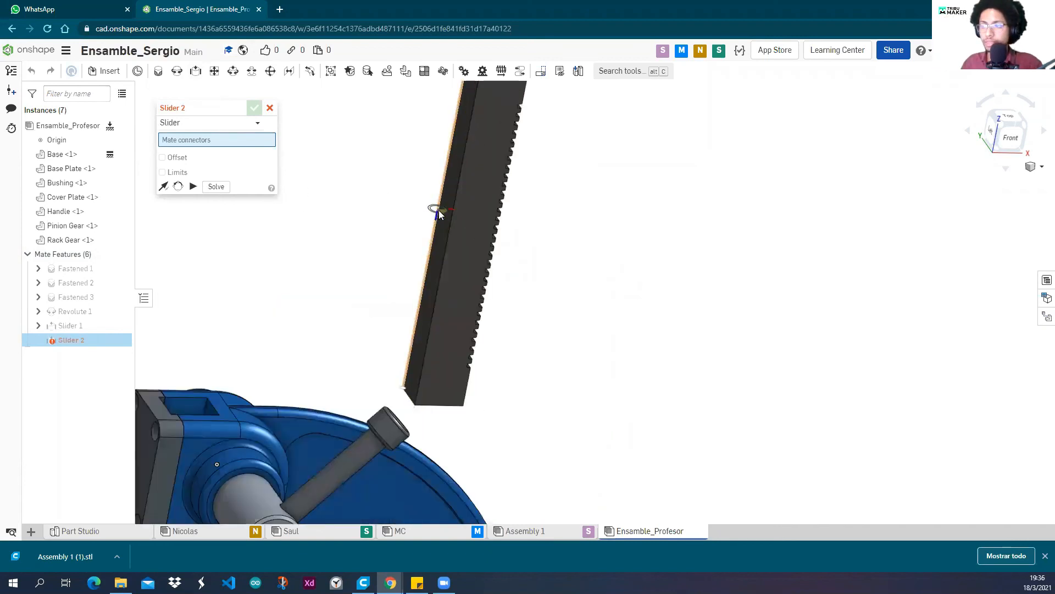
{"action": "scroll", "coordinate": [438, 210], "scroll_direction": "up", "scroll_amount": 2}
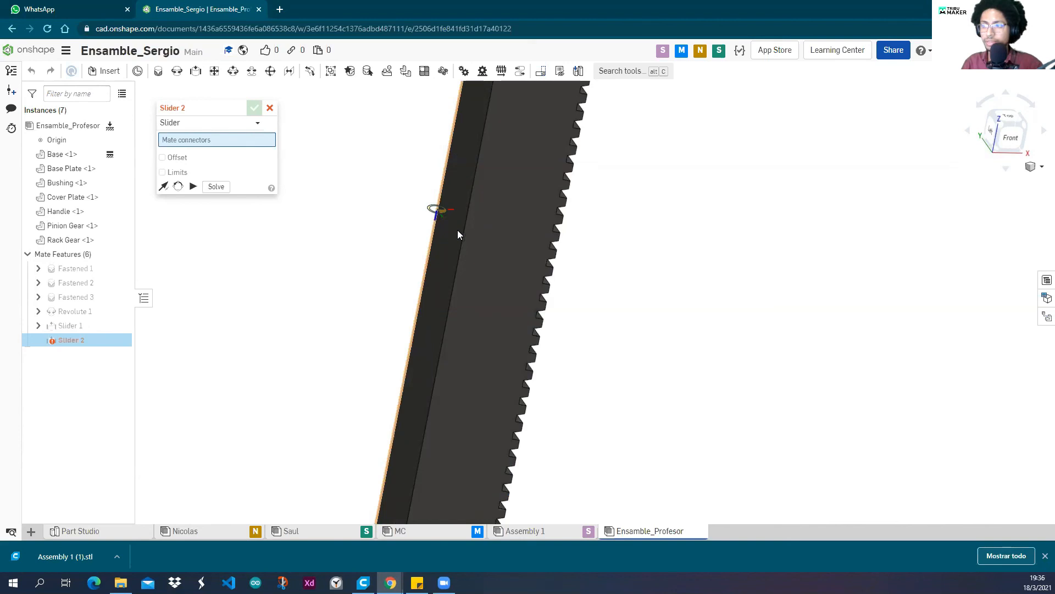
{"action": "left_click", "coordinate": [438, 210]}
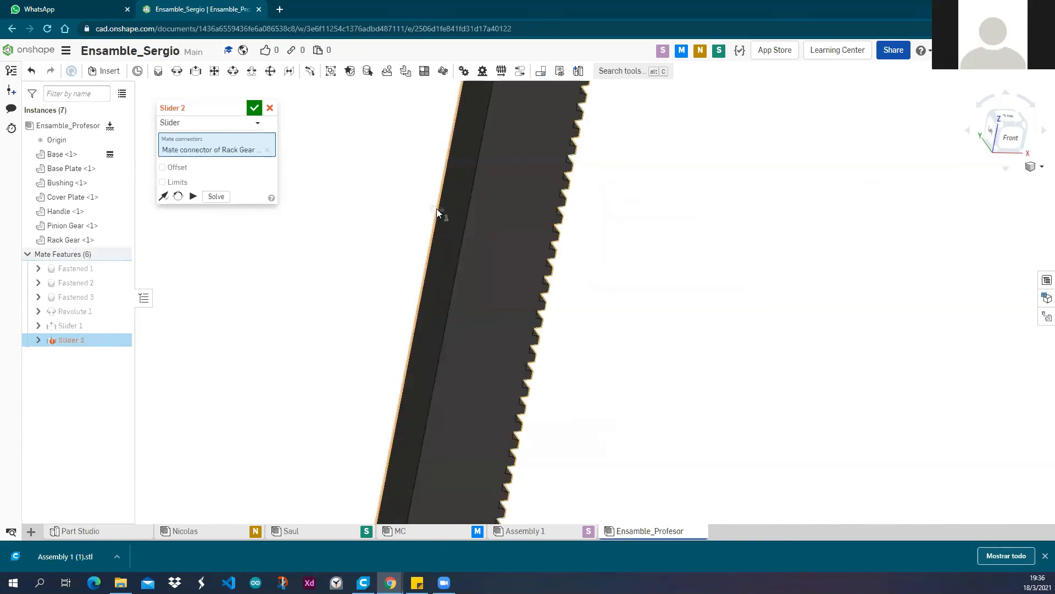
{"action": "scroll", "coordinate": [436, 209], "scroll_direction": "down", "scroll_amount": 6}
{"action": "right_click_drag", "start_coordinate": [436, 209], "coordinate": [385, 228]}
{"action": "scroll", "coordinate": [264, 282], "scroll_direction": "up", "scroll_amount": 4}
{"action": "right_click_drag", "start_coordinate": [265, 281], "coordinate": [245, 296]}
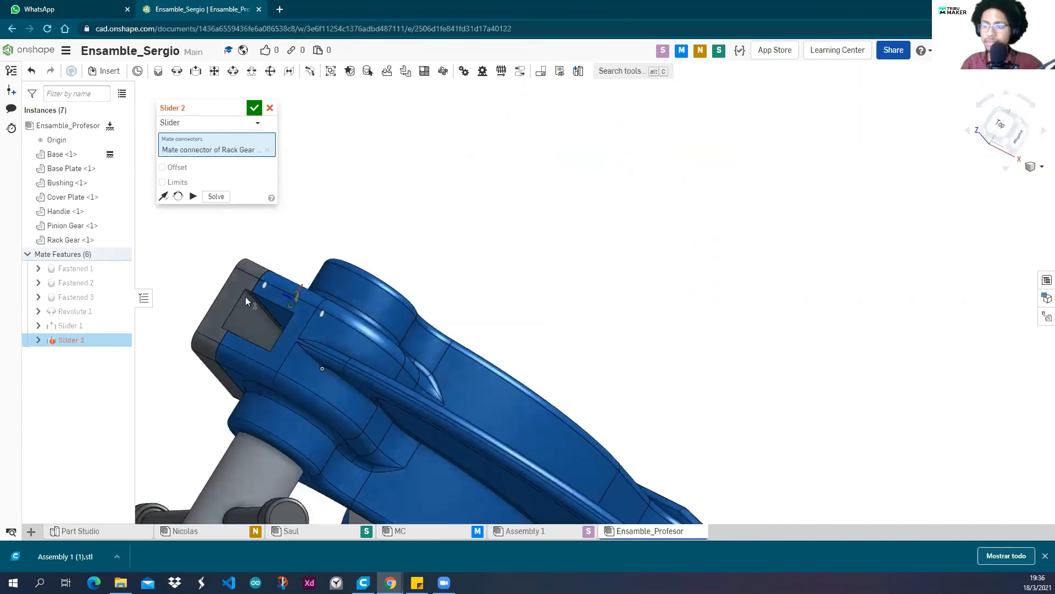
{"action": "scroll", "coordinate": [273, 323], "scroll_direction": "up", "scroll_amount": 5}
{"action": "scroll", "coordinate": [270, 318], "scroll_direction": "up", "scroll_amount": 3}
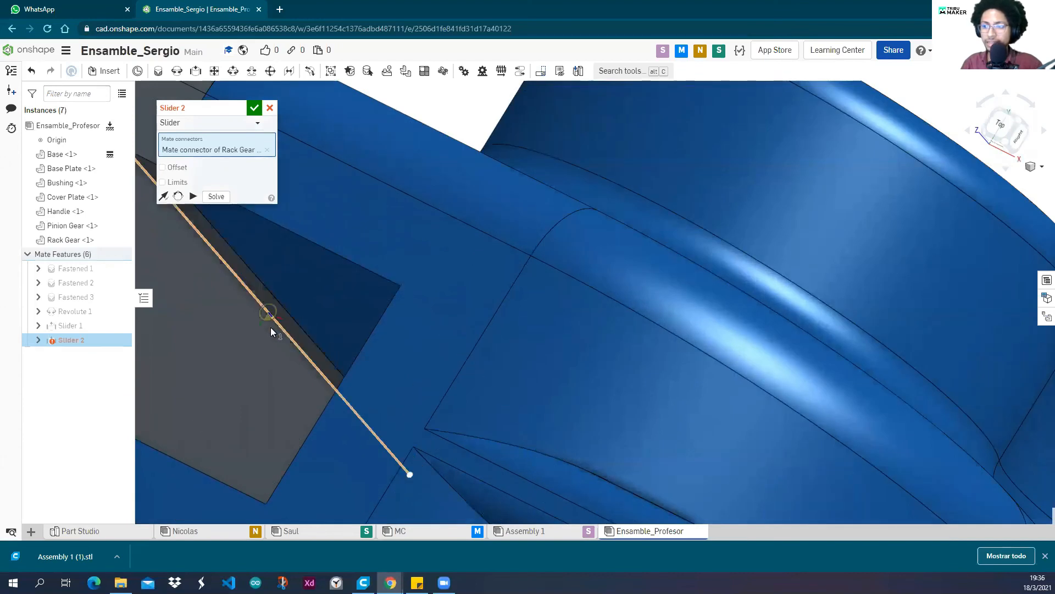
{"action": "mouse_move", "coordinate": [270, 316]}
{"action": "right_mouse_down"}
{"action": "mouse_move", "coordinate": [268, 302]}
{"action": "mouse_move", "coordinate": [288, 293]}
{"action": "mouse_move", "coordinate": [278, 318]}
{"action": "right_mouse_up"}
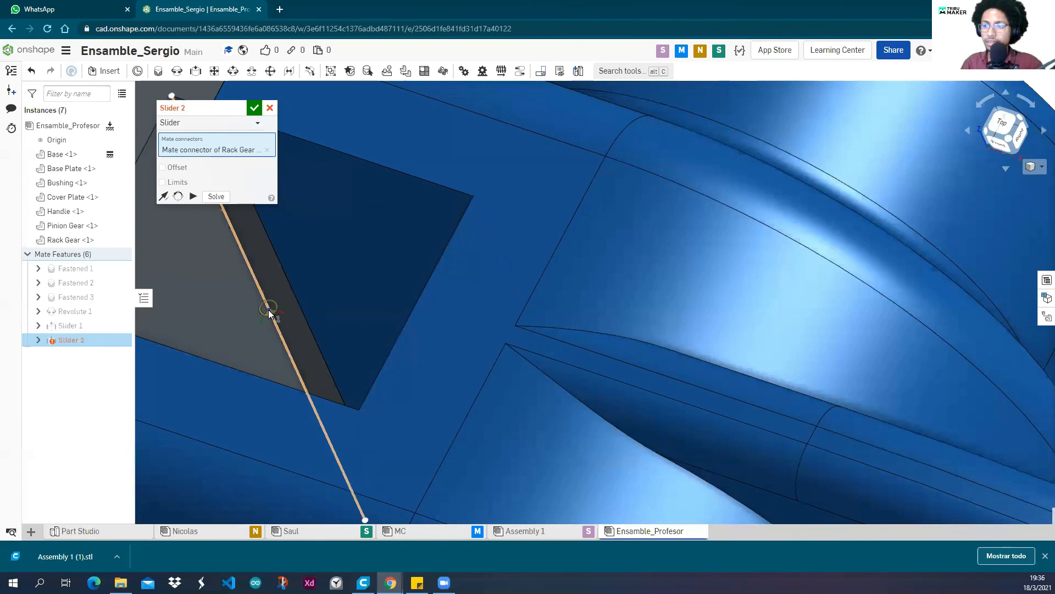
{"action": "scroll", "coordinate": [277, 311], "scroll_direction": "down", "scroll_amount": 8}
{"action": "right_click_drag", "start_coordinate": [464, 202], "coordinate": [429, 238]}
{"action": "scroll", "coordinate": [434, 230], "scroll_direction": "up", "scroll_amount": 3}
{"action": "mouse_move", "coordinate": [761, 8]}
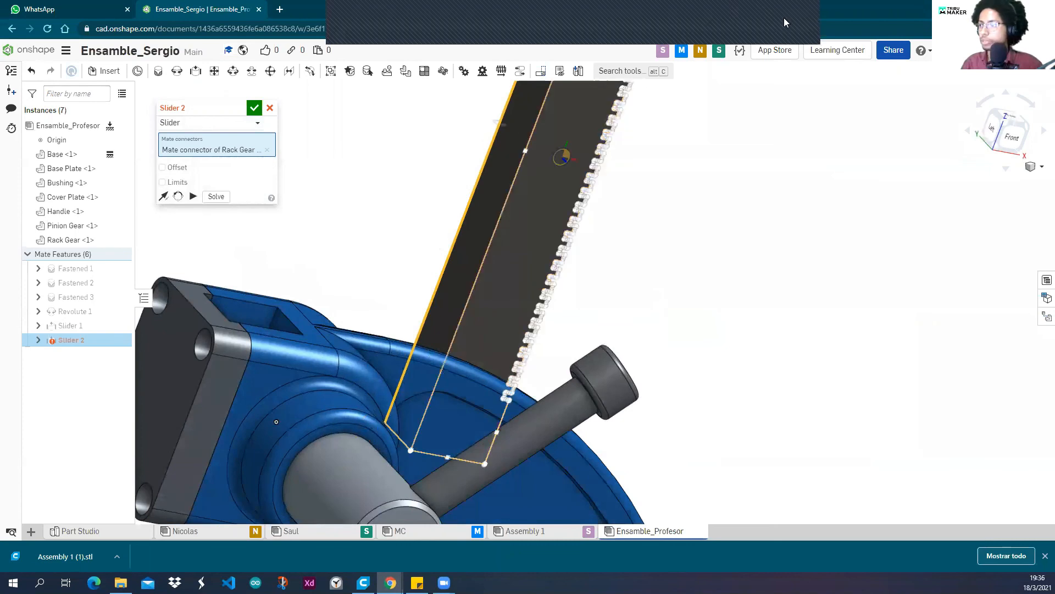
{"action": "scroll", "coordinate": [381, 203], "scroll_direction": "down", "scroll_amount": 3}
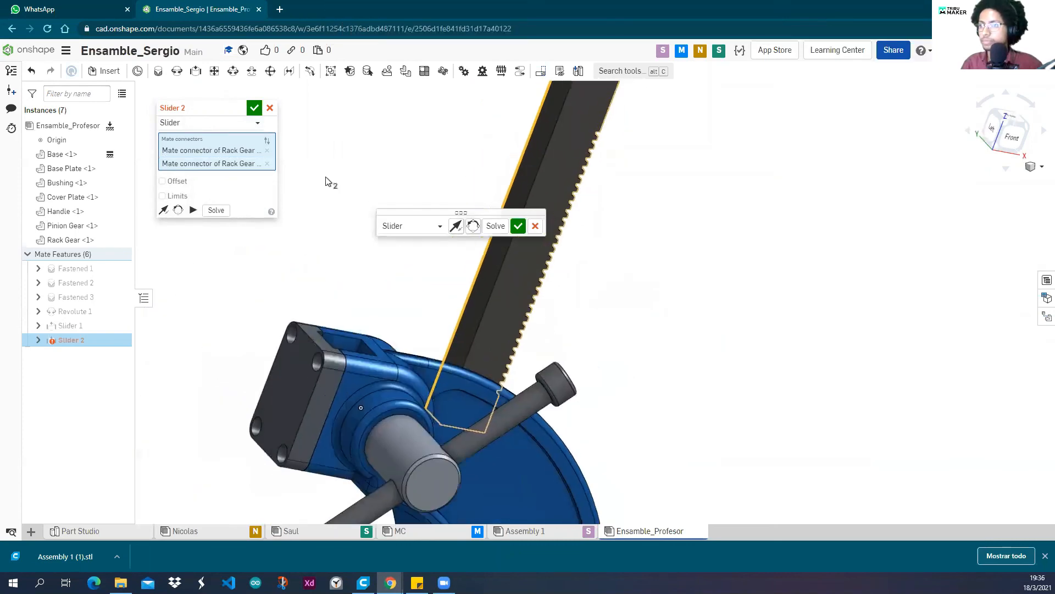
{"action": "left_click", "coordinate": [520, 224]}
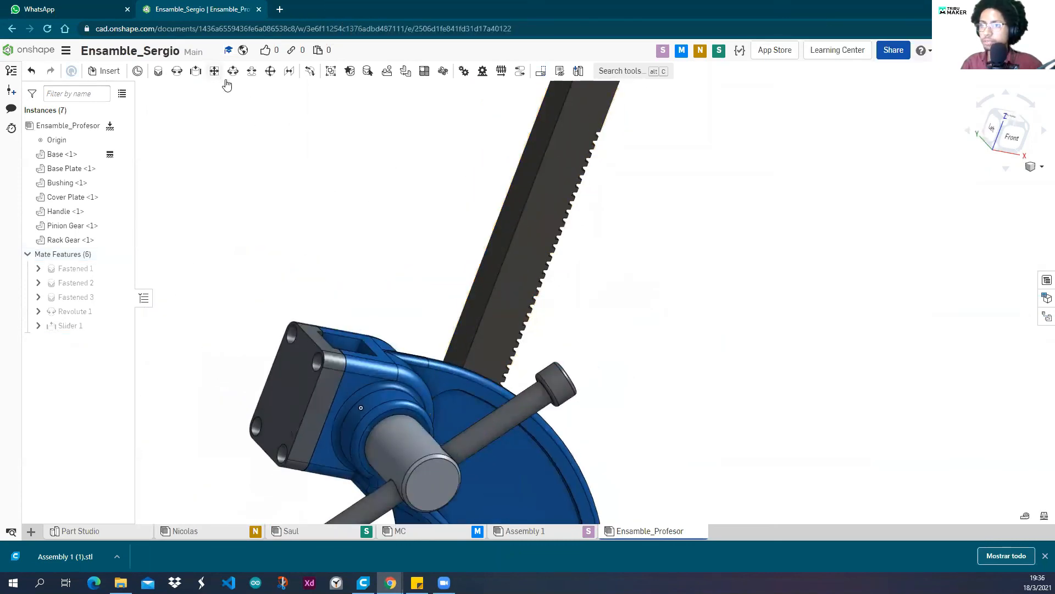
Create a slider mate between the midpoint of the rack gear's long edge on the toothless side and the cover plate's edge inside the rack opening.
{"action": "left_click", "coordinate": [196, 71]}
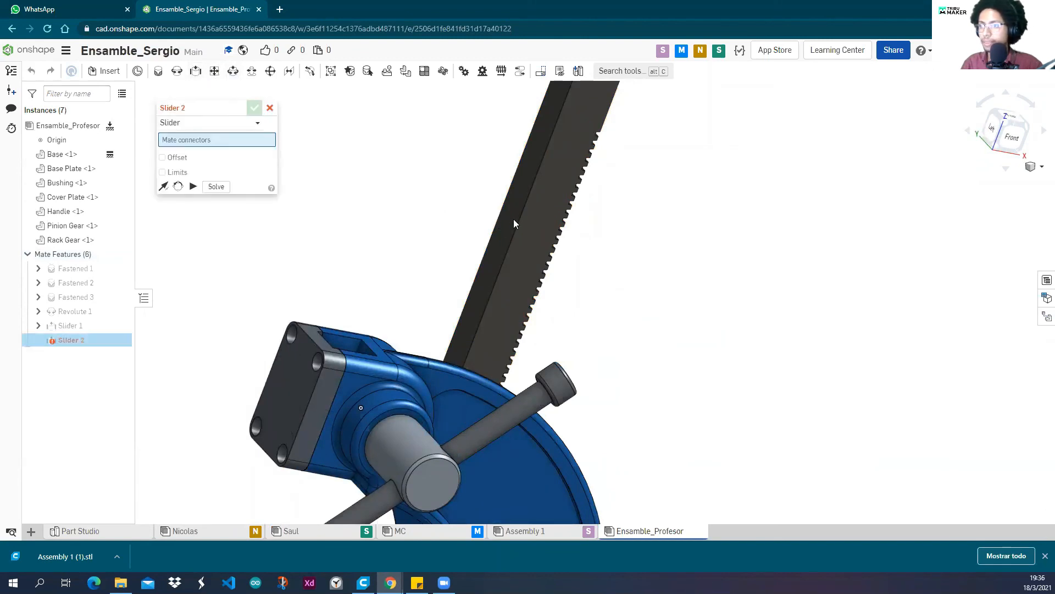
{"action": "scroll", "coordinate": [494, 233], "scroll_direction": "up", "scroll_amount": 5}
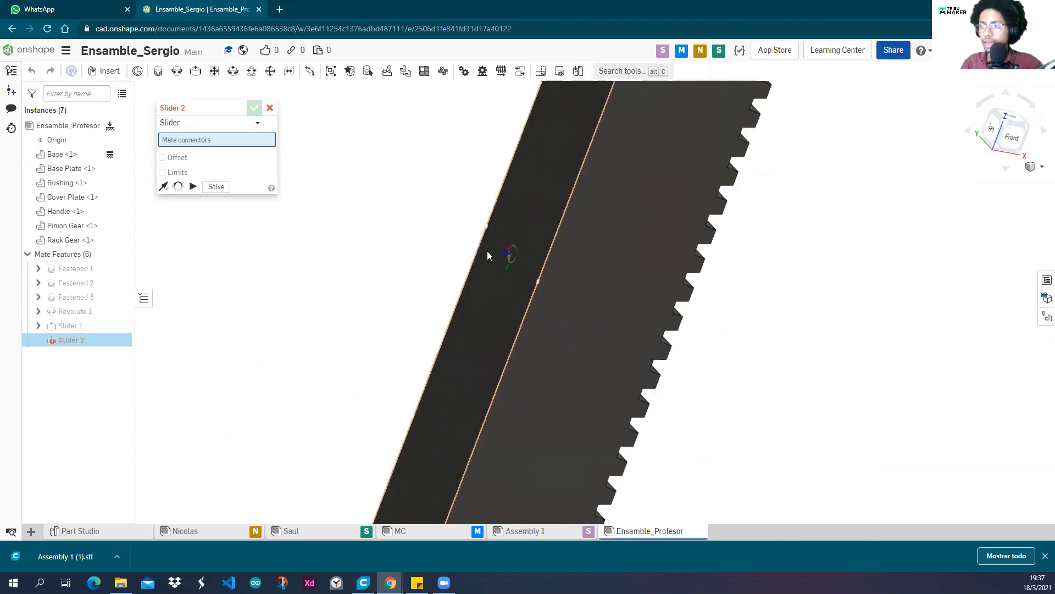
{"action": "scroll", "coordinate": [485, 230], "scroll_direction": "up", "scroll_amount": 3}
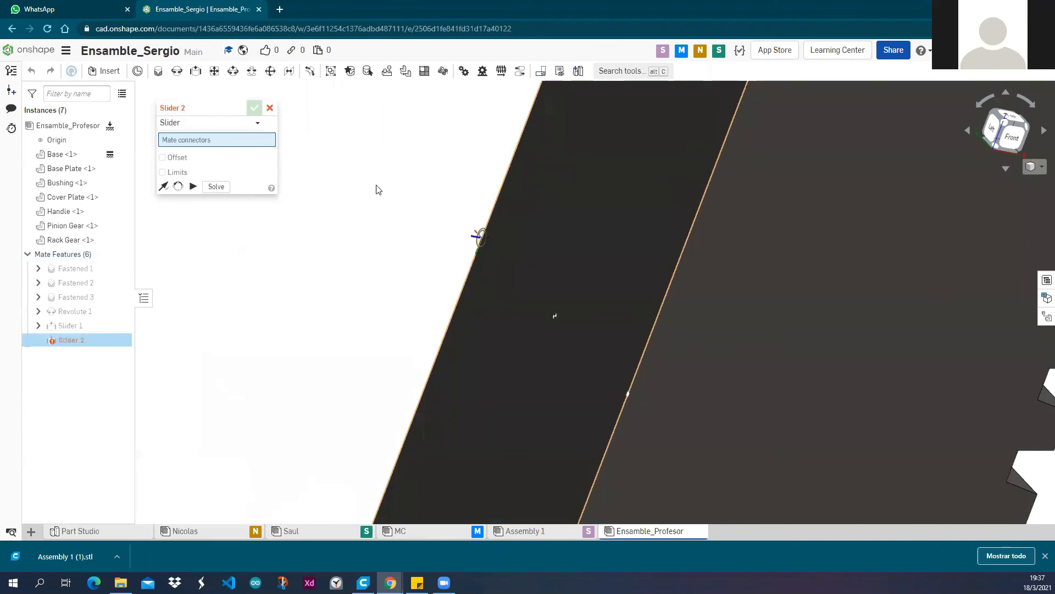
{"action": "scroll", "coordinate": [449, 263], "scroll_direction": "down", "scroll_amount": 3}
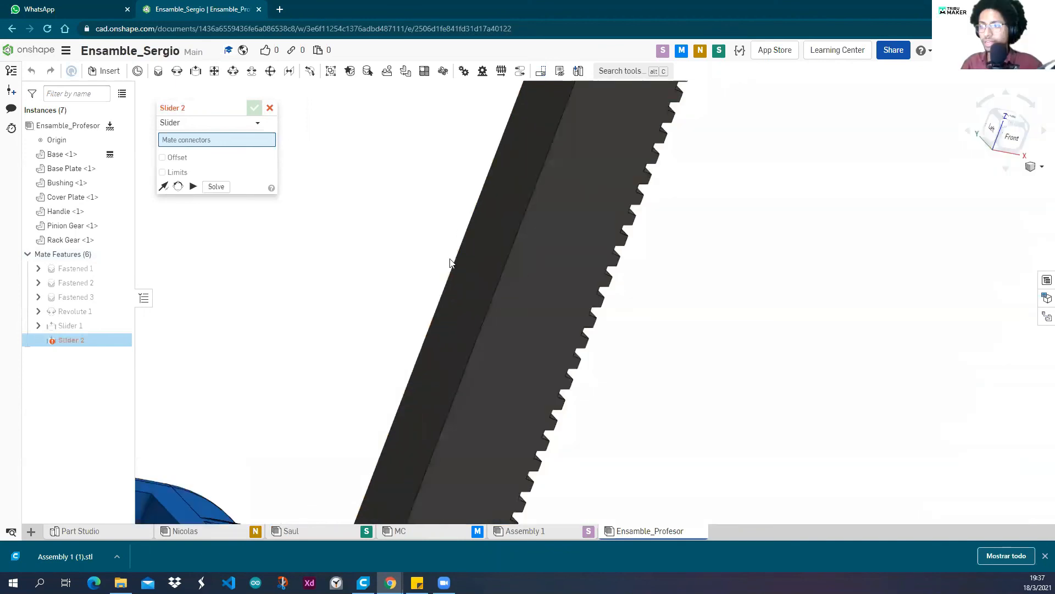
{"action": "left_click", "coordinate": [468, 234]}
{"action": "scroll", "coordinate": [459, 228], "scroll_direction": "down", "scroll_amount": 5}
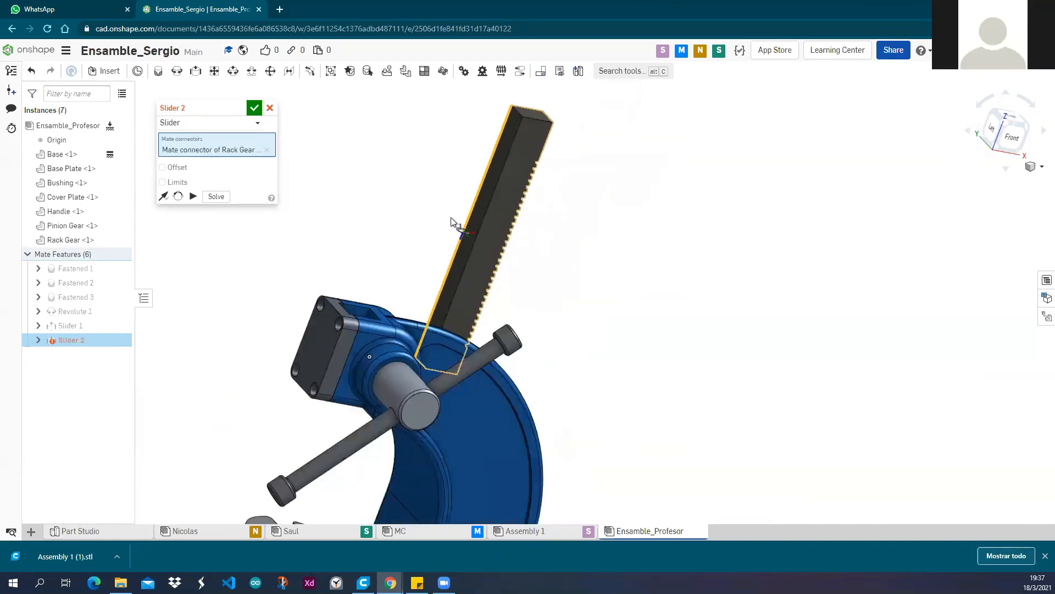
{"action": "right_click_drag", "start_coordinate": [425, 211], "coordinate": [407, 228]}
{"action": "scroll", "coordinate": [360, 246], "scroll_direction": "up", "scroll_amount": 5}
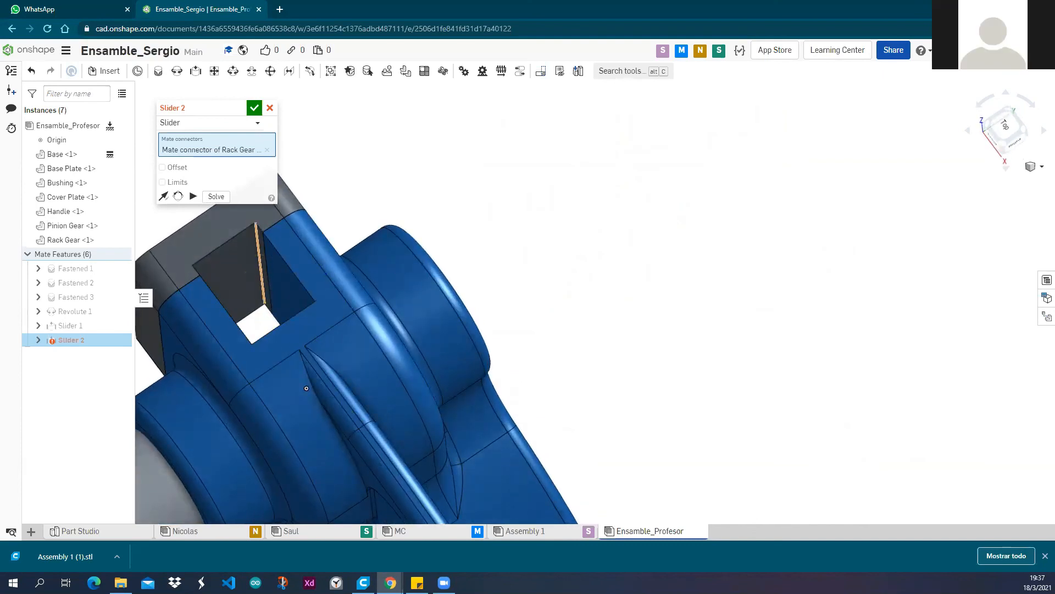
{"action": "left_click", "coordinate": [260, 264]}
{"action": "scroll", "coordinate": [413, 174], "scroll_direction": "down", "scroll_amount": 5}
{"action": "right_click_drag", "start_coordinate": [475, 174], "coordinate": [498, 176]}
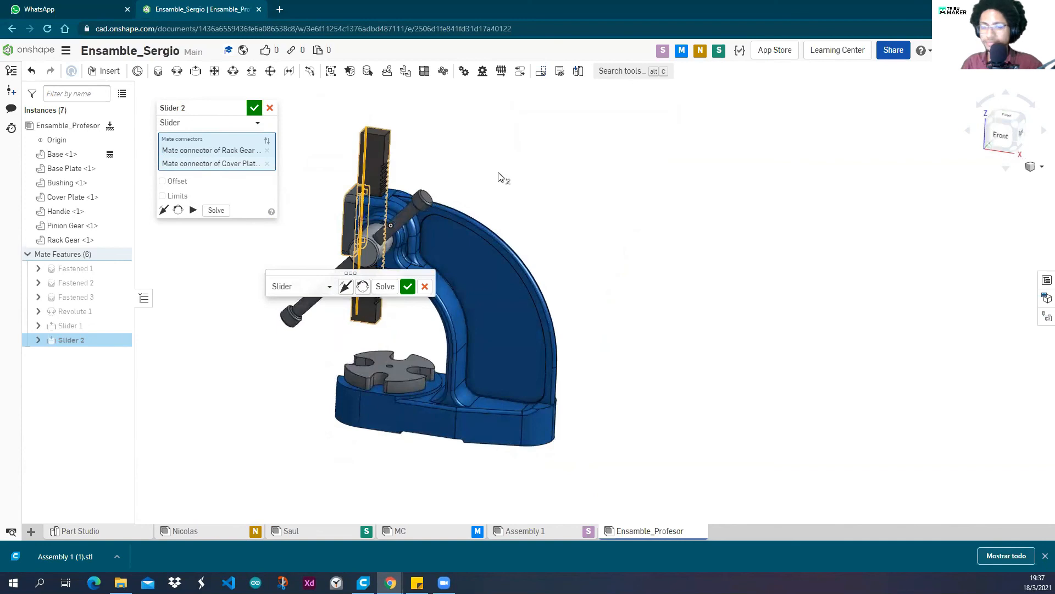
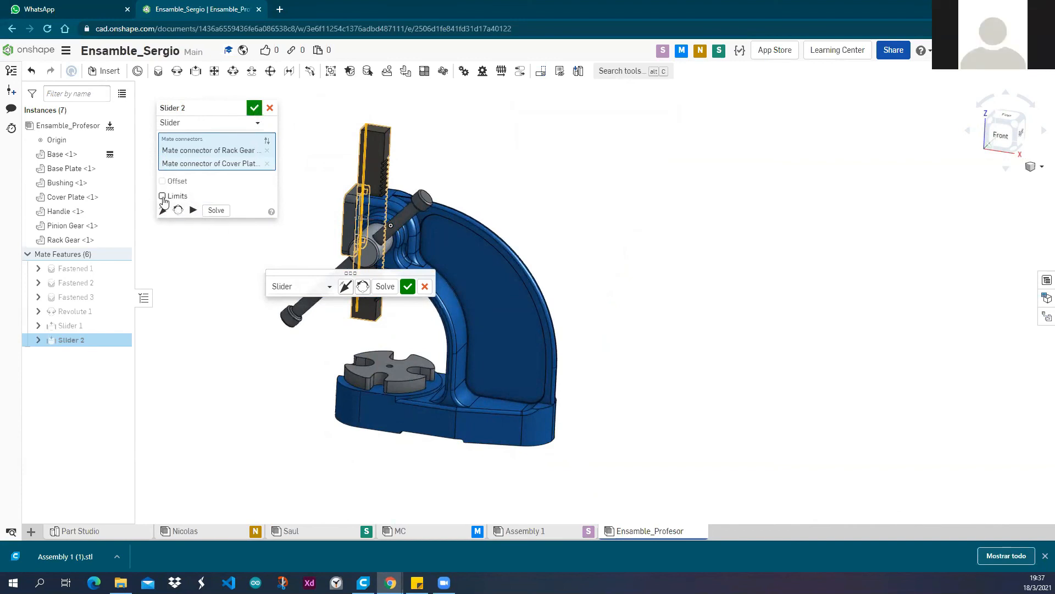
Enable limits on the slider mate with a 0 mm minimum and 7 mm maximum, and animate the rack gear's travel.
{"action": "left_click", "coordinate": [162, 196]}
{"action": "left_click", "coordinate": [238, 210]}
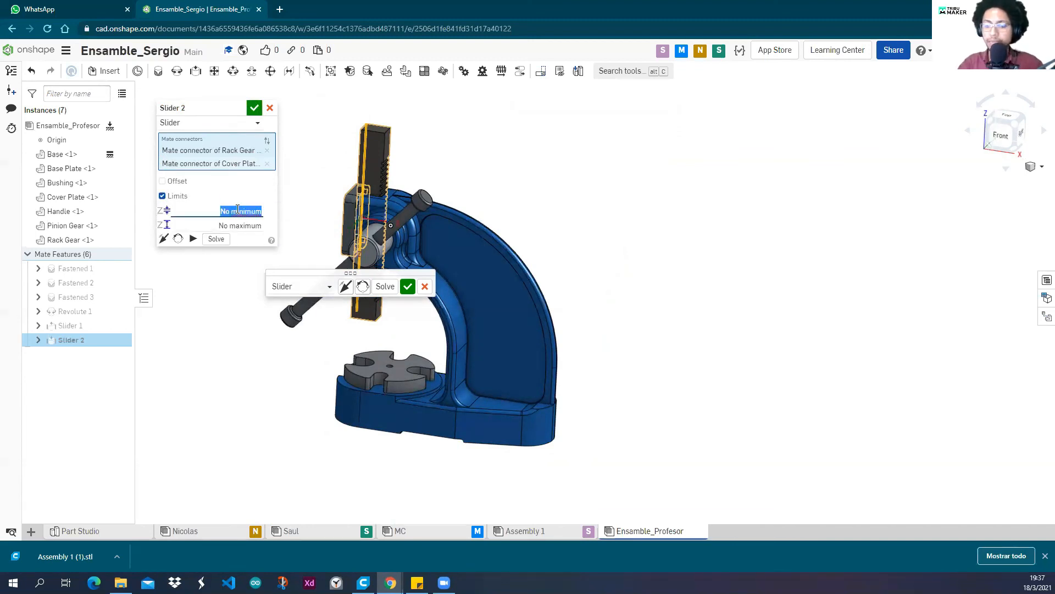
{"action": "left_click", "coordinate": [245, 225]}
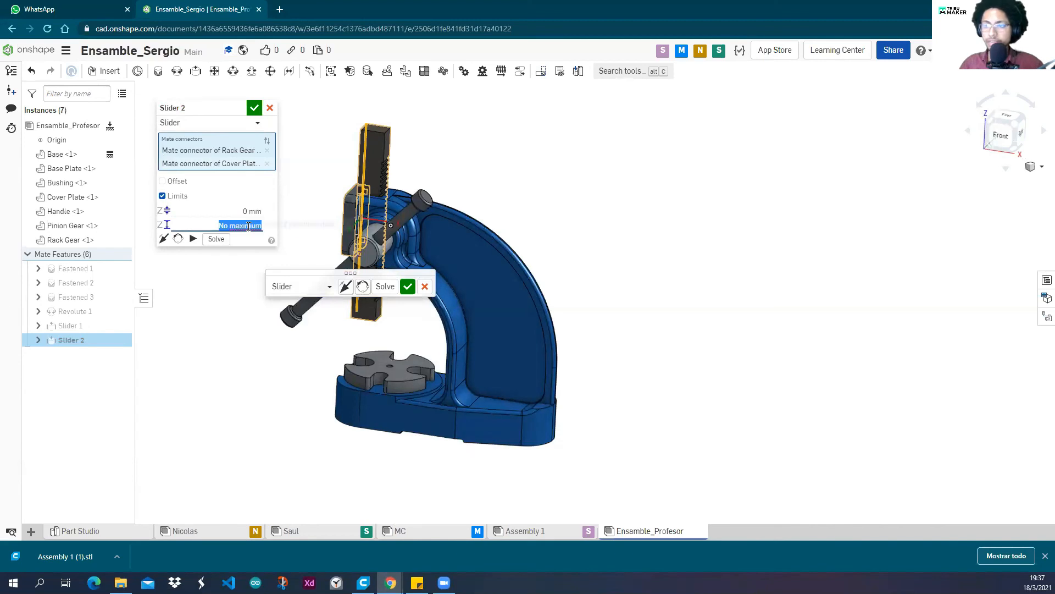
{"action": "left_click", "coordinate": [193, 239]}
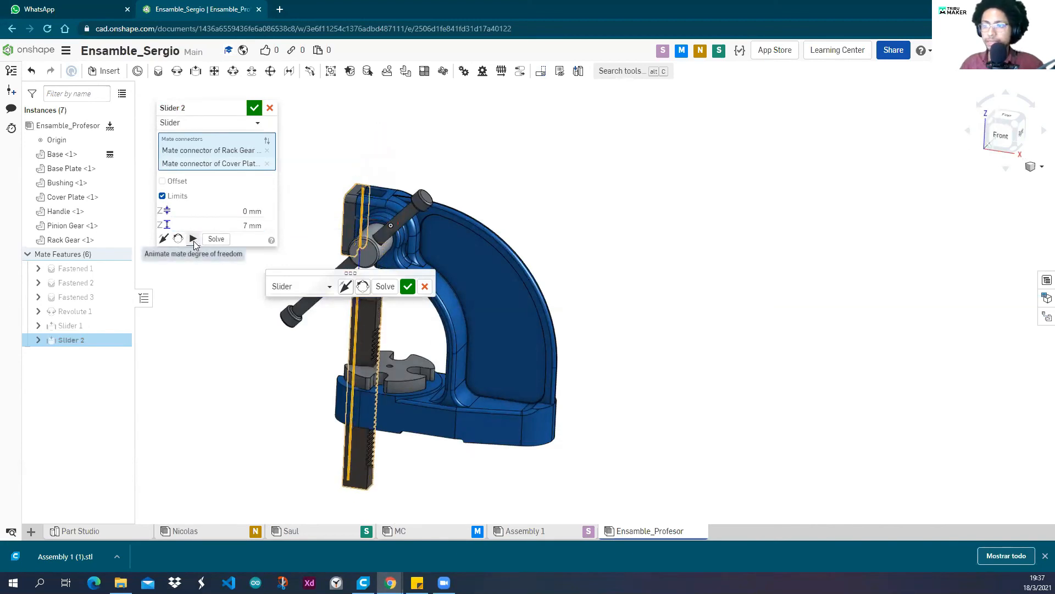
Set the slider limits to a minimum of -7 mm and a maximum of 0 mm, and check the rack gear's motion.
{"action": "left_click", "coordinate": [251, 211]}
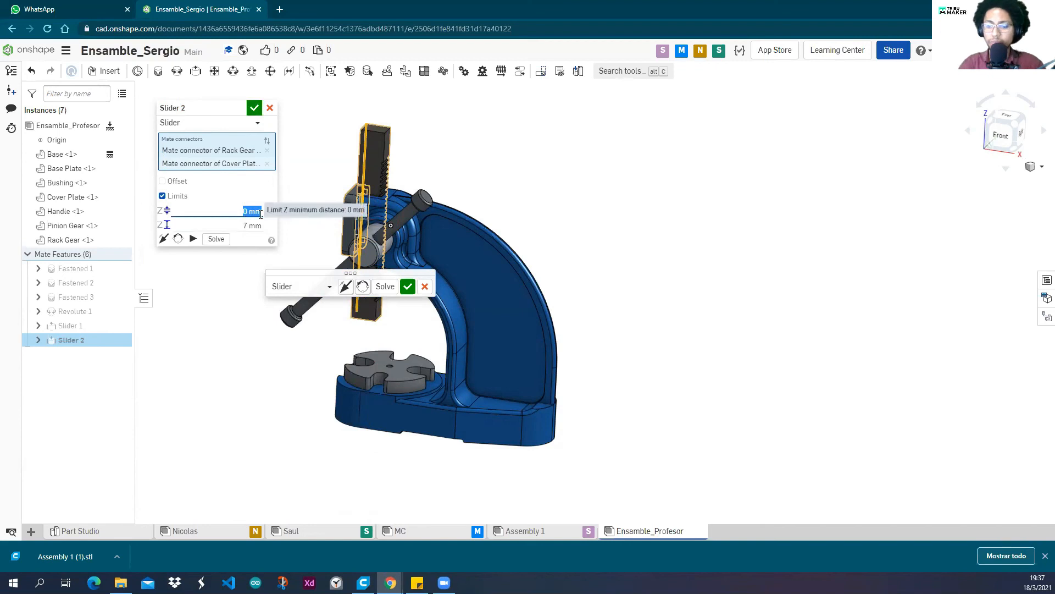
{"action": "type", "text": "-7"}
{"action": "left_click", "coordinate": [254, 225]}
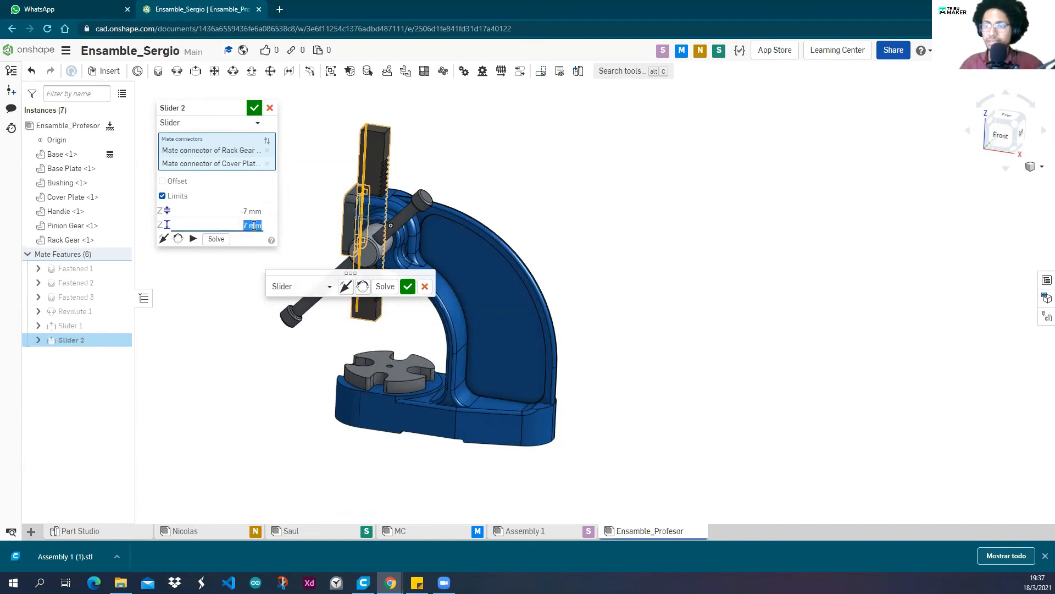
{"action": "left_click", "coordinate": [205, 240]}
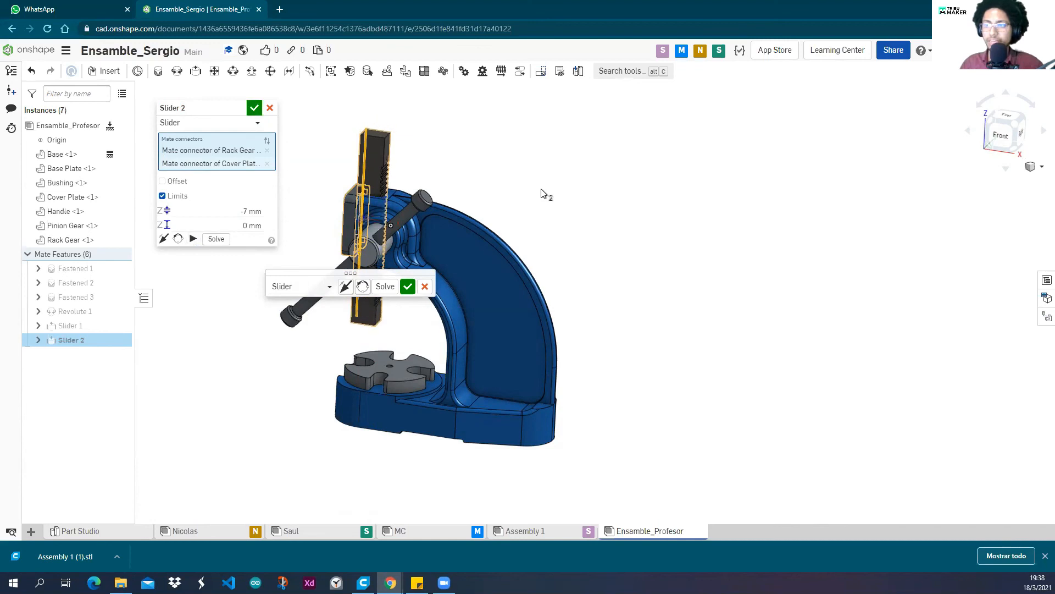
{"action": "mouse_move", "coordinate": [514, 184]}
{"action": "right_mouse_down"}
{"action": "mouse_move", "coordinate": [546, 169]}
{"action": "mouse_move", "coordinate": [504, 212]}
{"action": "mouse_move", "coordinate": [529, 214]}
{"action": "mouse_move", "coordinate": [526, 193]}
{"action": "mouse_move", "coordinate": [510, 197]}
{"action": "right_mouse_up"}
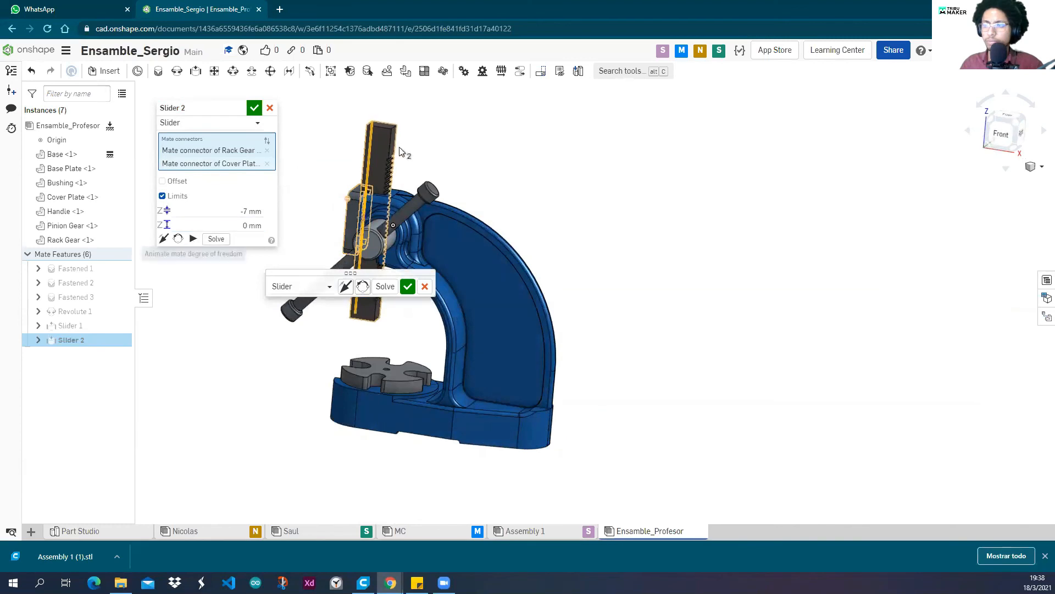
{"action": "scroll", "coordinate": [421, 160], "scroll_direction": "up", "scroll_amount": 3}
{"action": "scroll", "coordinate": [455, 204], "scroll_direction": "up", "scroll_amount": 2}
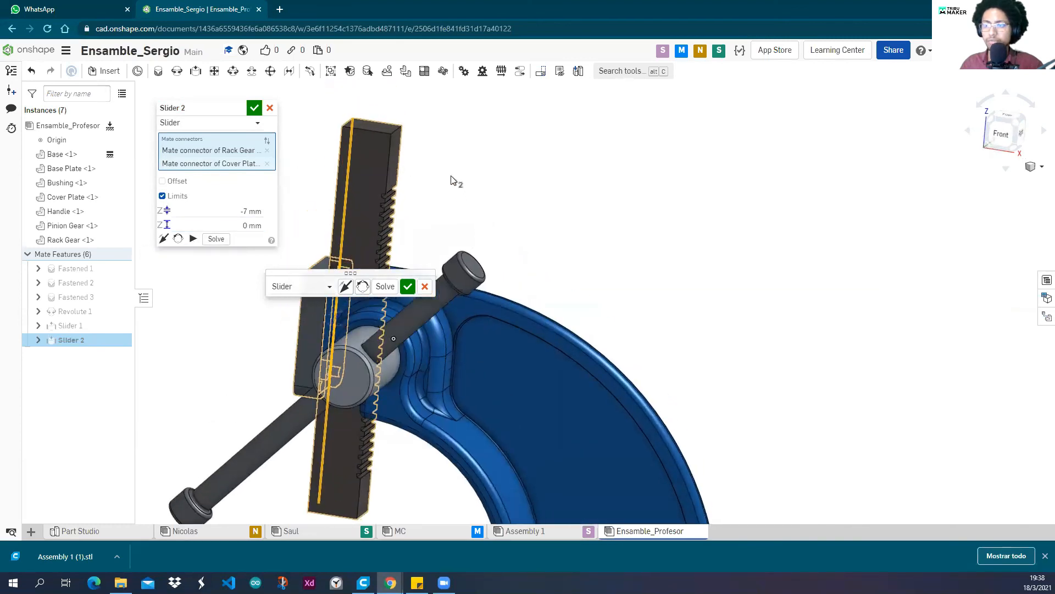
{"action": "scroll", "coordinate": [449, 178], "scroll_direction": "down", "scroll_amount": 3}
Set the slider's minimum limit to 0 mm and accept the mate.
{"action": "left_click", "coordinate": [252, 210]}
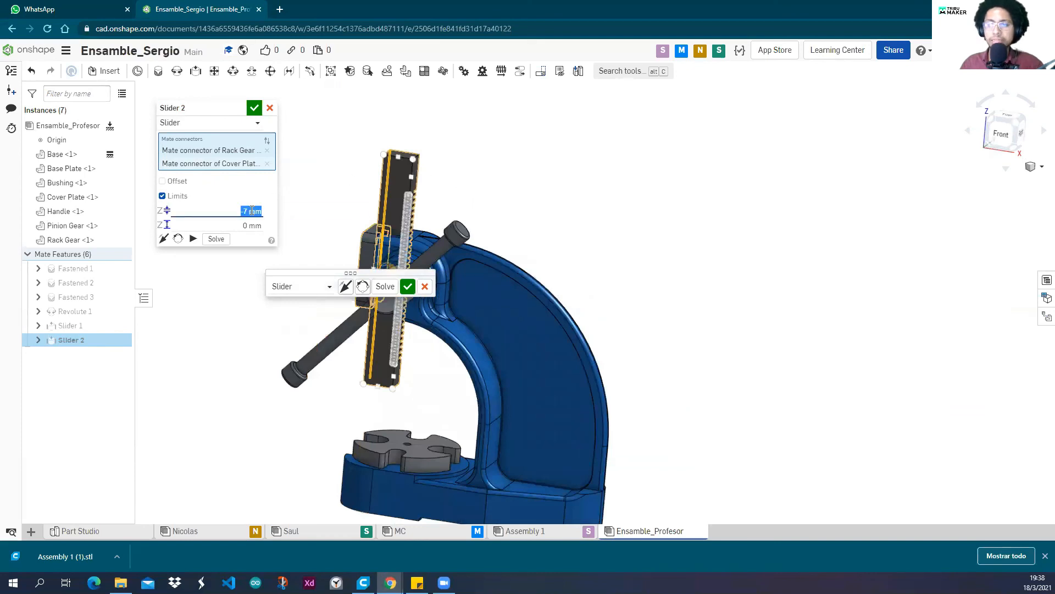
{"action": "type", "text": "0"}
{"action": "key", "text": "Tab"}
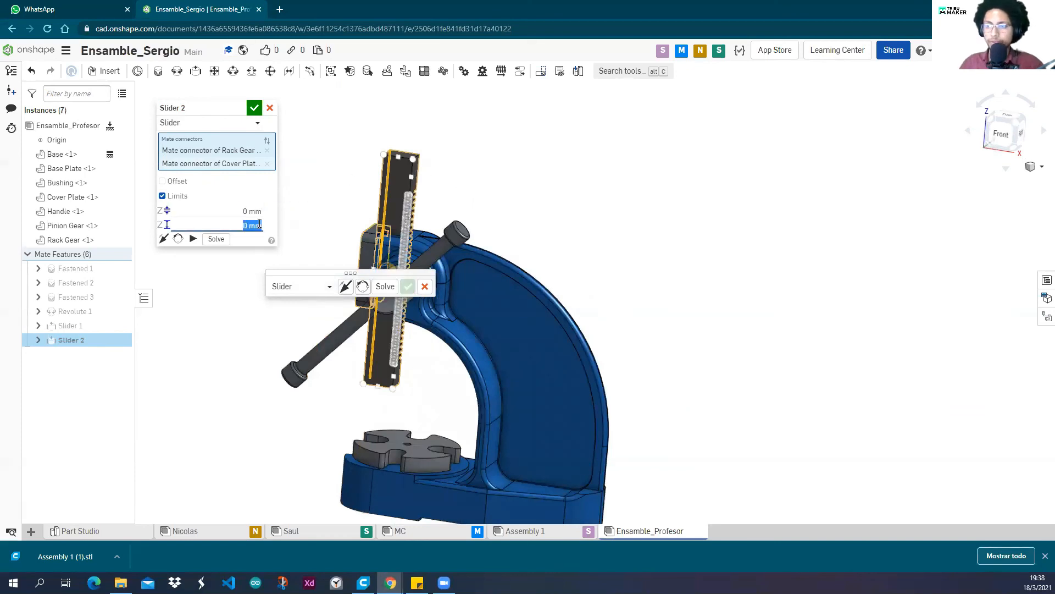
{"action": "left_click", "coordinate": [253, 112]}
{"action": "right_click_drag", "start_coordinate": [282, 211], "coordinate": [295, 189]}
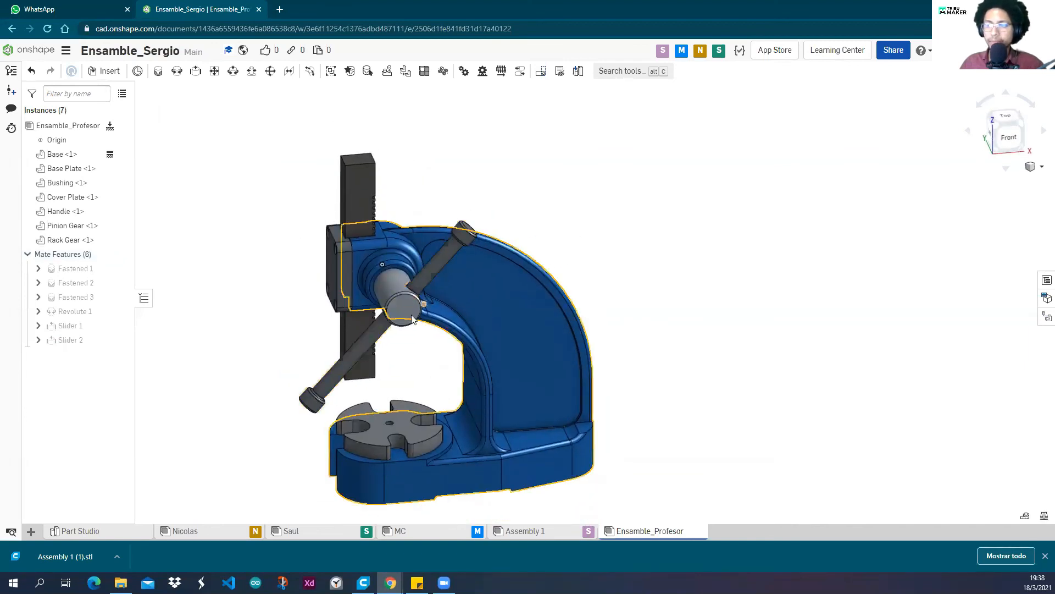
Turn the handle and hide the base to expose where the pinion gear meets the rack gear's teeth.
{"action": "left_click_drag", "start_coordinate": [398, 303], "coordinate": [431, 247]}
{"action": "right_click_drag", "start_coordinate": [471, 191], "coordinate": [452, 160]}
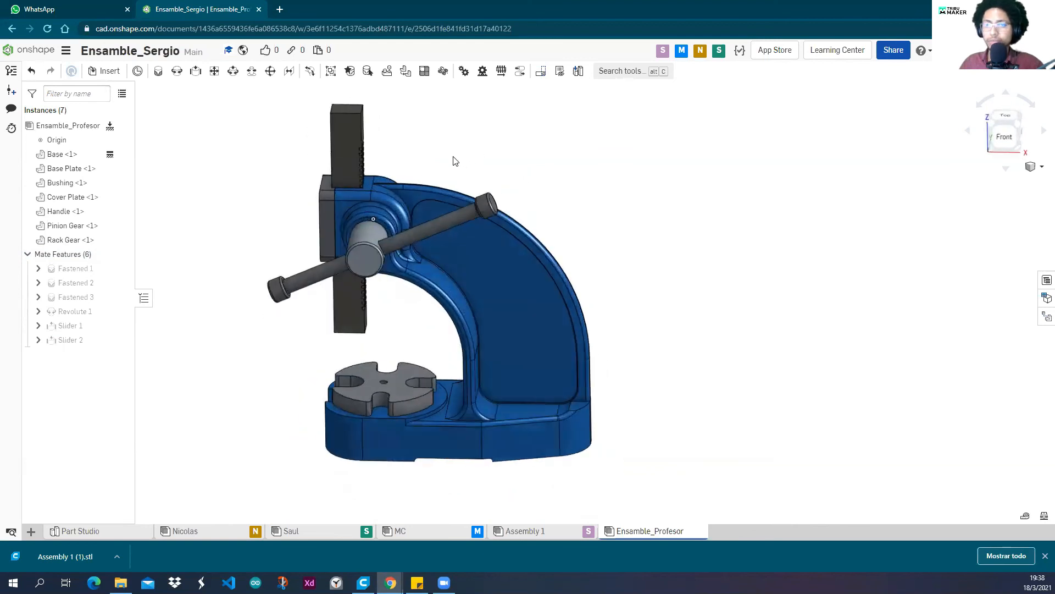
{"action": "right_click", "coordinate": [425, 190]}
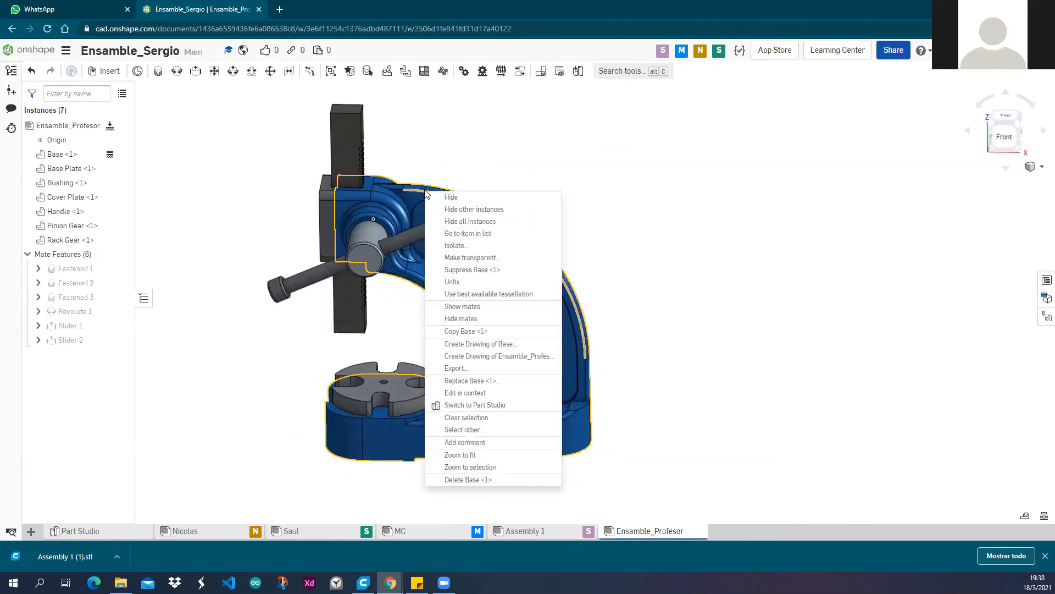
{"action": "left_click", "coordinate": [439, 200]}
{"action": "right_click_drag", "start_coordinate": [438, 164], "coordinate": [434, 166]}
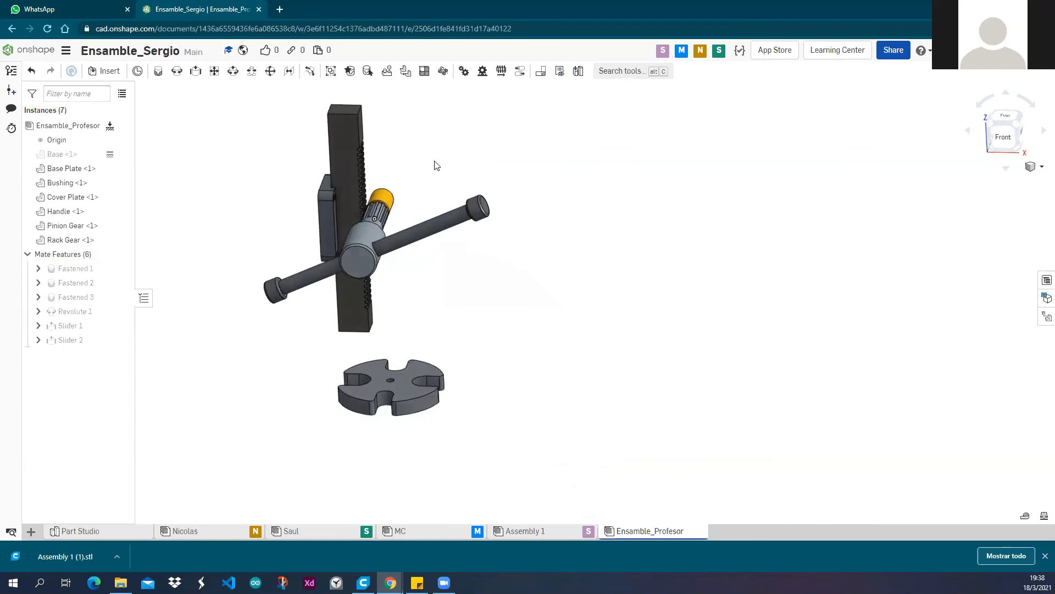
{"action": "scroll", "coordinate": [428, 182], "scroll_direction": "up", "scroll_amount": 3}
{"action": "middle_click_drag", "start_coordinate": [428, 182], "coordinate": [448, 206]}
{"action": "scroll", "coordinate": [448, 206], "scroll_direction": "down", "scroll_amount": 2}
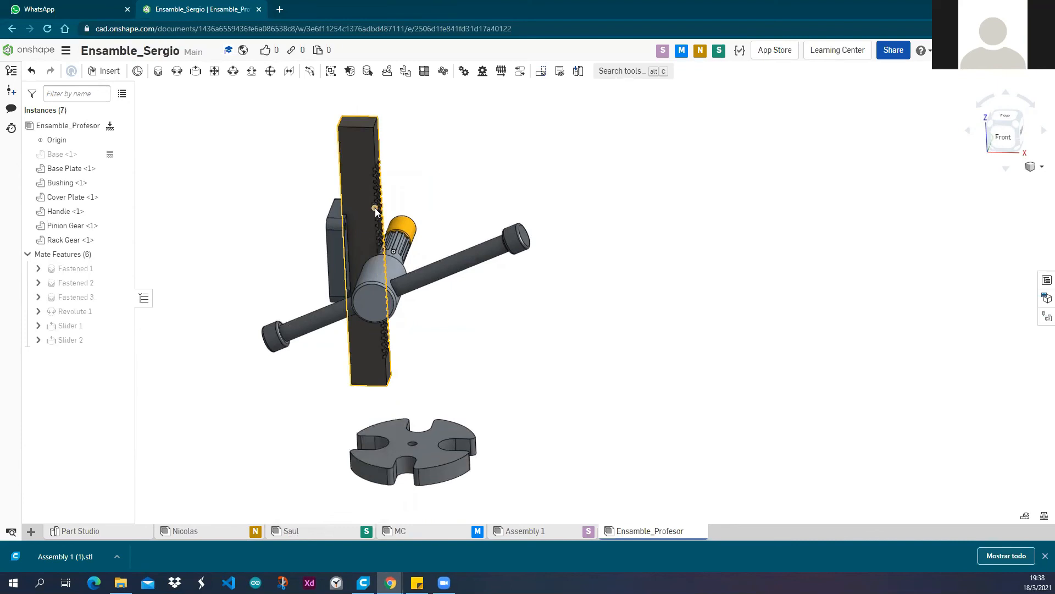
{"action": "scroll", "coordinate": [375, 210], "scroll_direction": "up", "scroll_amount": 4}
{"action": "scroll", "coordinate": [368, 238], "scroll_direction": "down", "scroll_amount": 4}
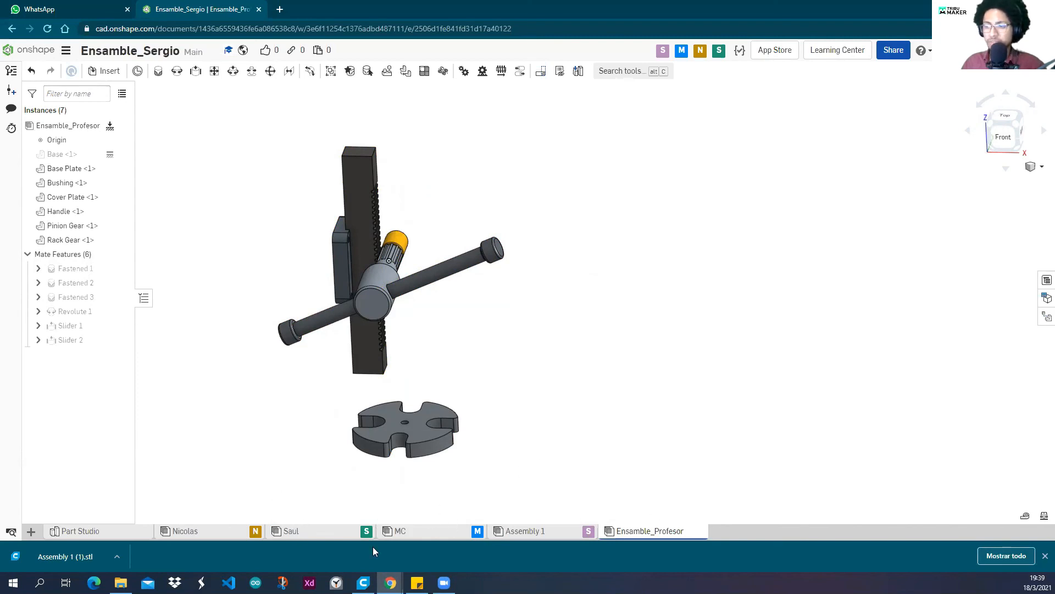
Switch to the student assembly next to the Part Studio and rotate its loose rack gear 180 degrees so the teeth face the press.
{"action": "left_click", "coordinate": [185, 531]}
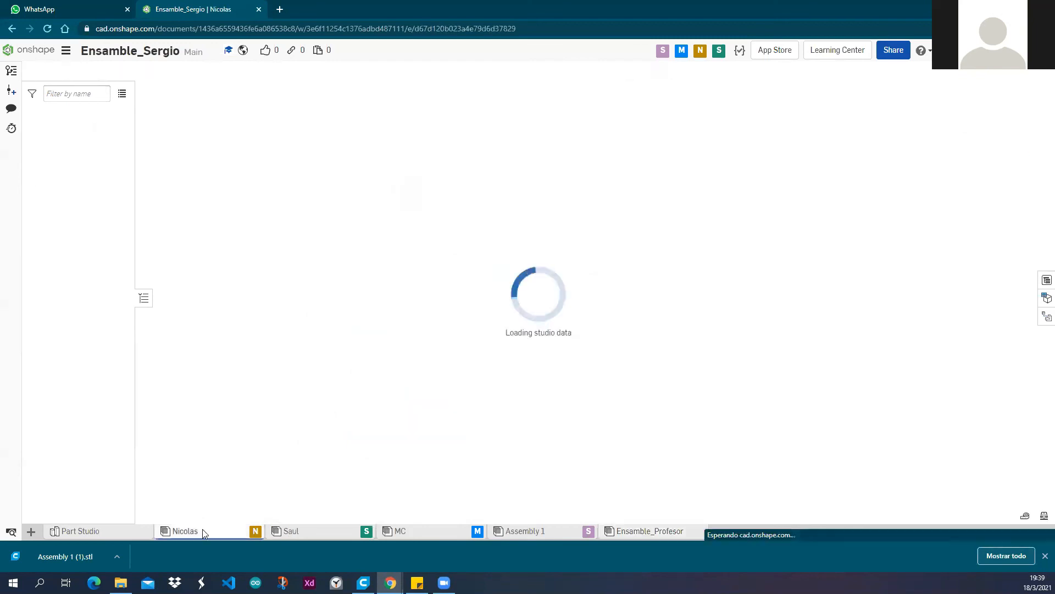
{"action": "scroll", "coordinate": [297, 302], "scroll_direction": "down", "scroll_amount": 4}
{"action": "right_click_drag", "start_coordinate": [299, 318], "coordinate": [319, 210]}
{"action": "left_click", "coordinate": [262, 213]}
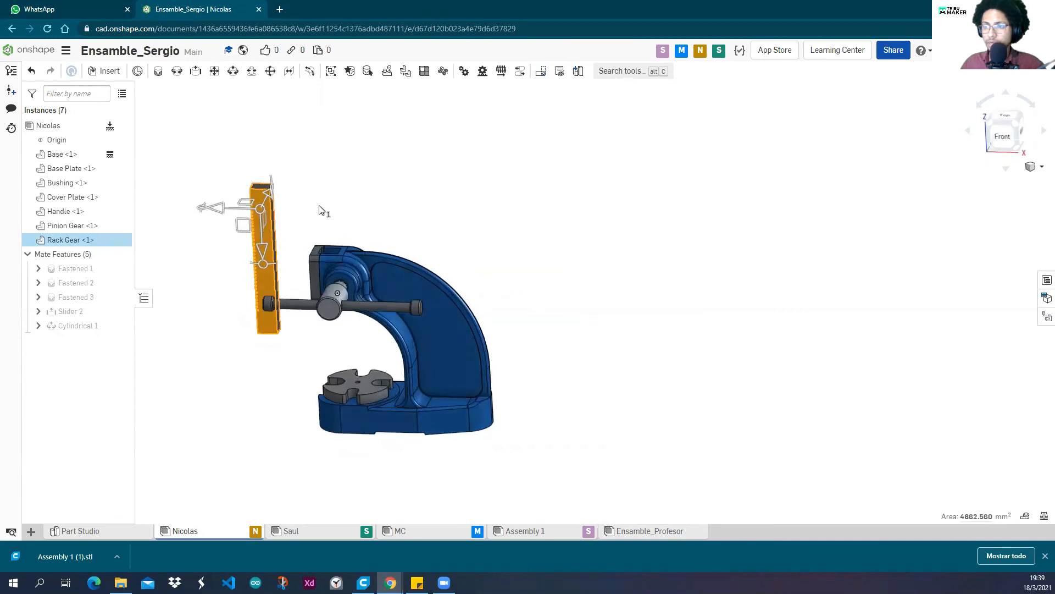
{"action": "left_click_drag", "start_coordinate": [260, 263], "coordinate": [261, 134]}
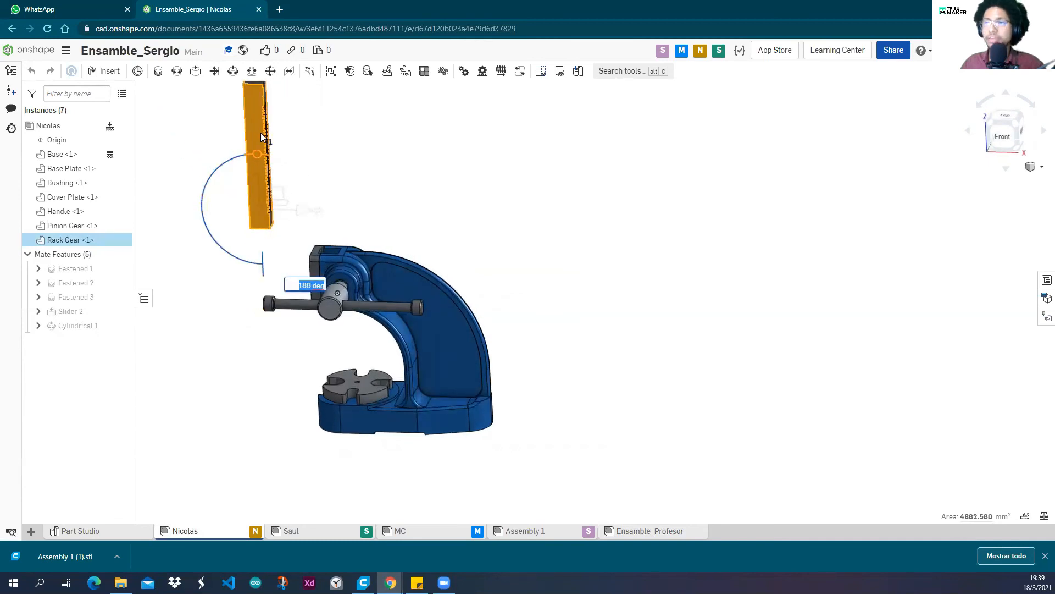
{"action": "left_click", "coordinate": [366, 160]}
Start a slider mate in the student assembly and pick the midpoint of the rack gear's long back edge as first connector.
{"action": "right_click_drag", "start_coordinate": [348, 169], "coordinate": [300, 96]}
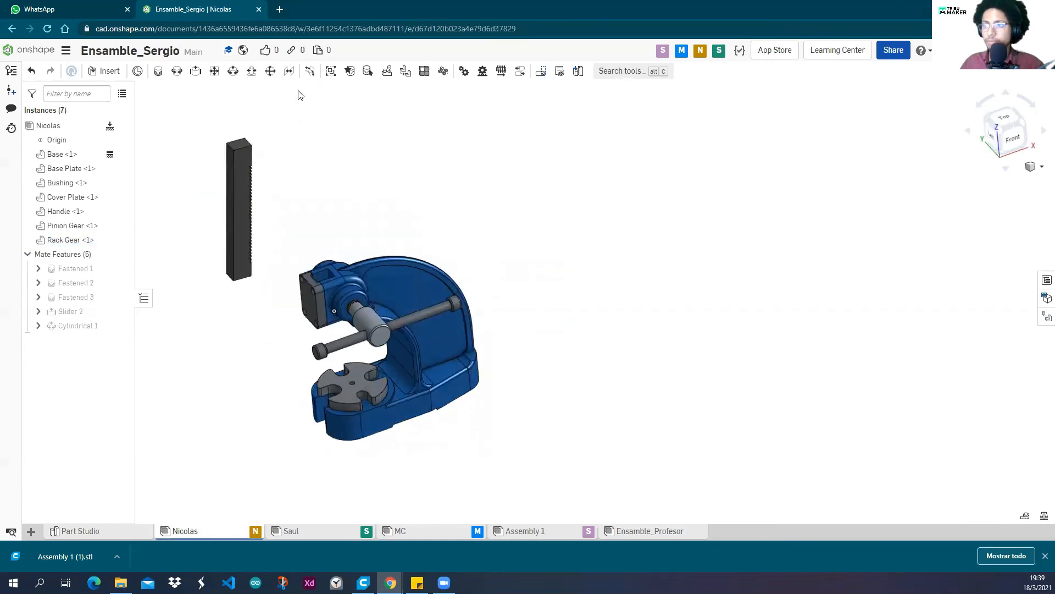
{"action": "left_click", "coordinate": [195, 72]}
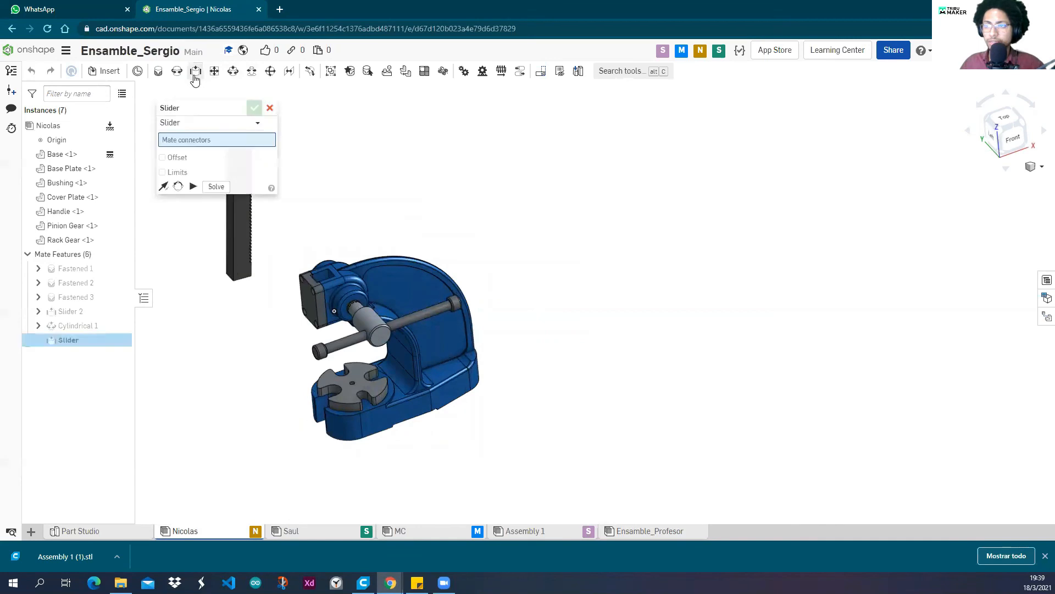
{"action": "right_click_drag", "start_coordinate": [348, 187], "coordinate": [450, 202]}
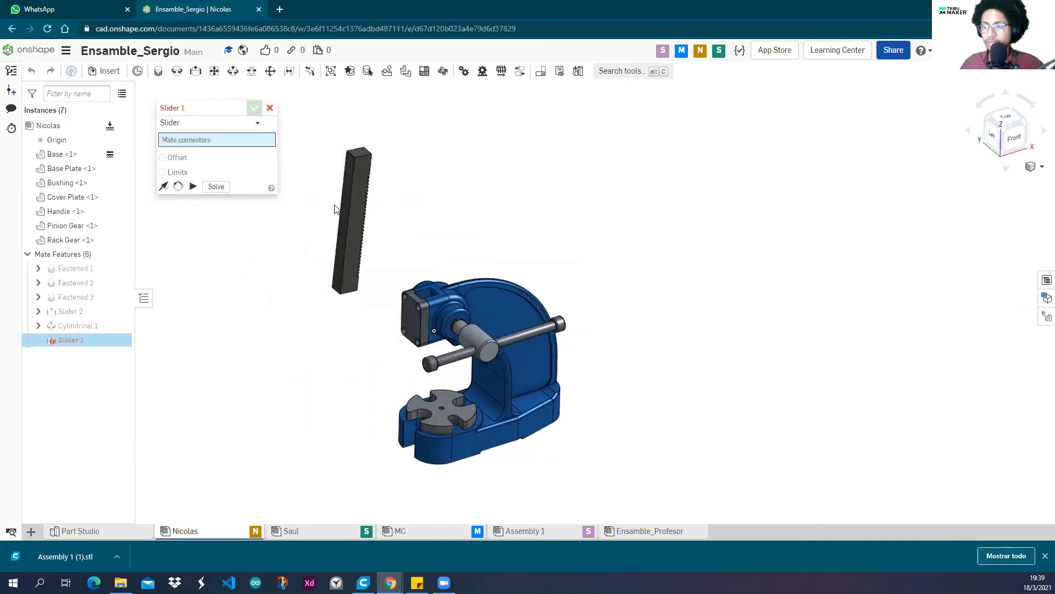
{"action": "scroll", "coordinate": [336, 217], "scroll_direction": "up", "scroll_amount": 3}
{"action": "right_click_drag", "start_coordinate": [338, 225], "coordinate": [336, 265]}
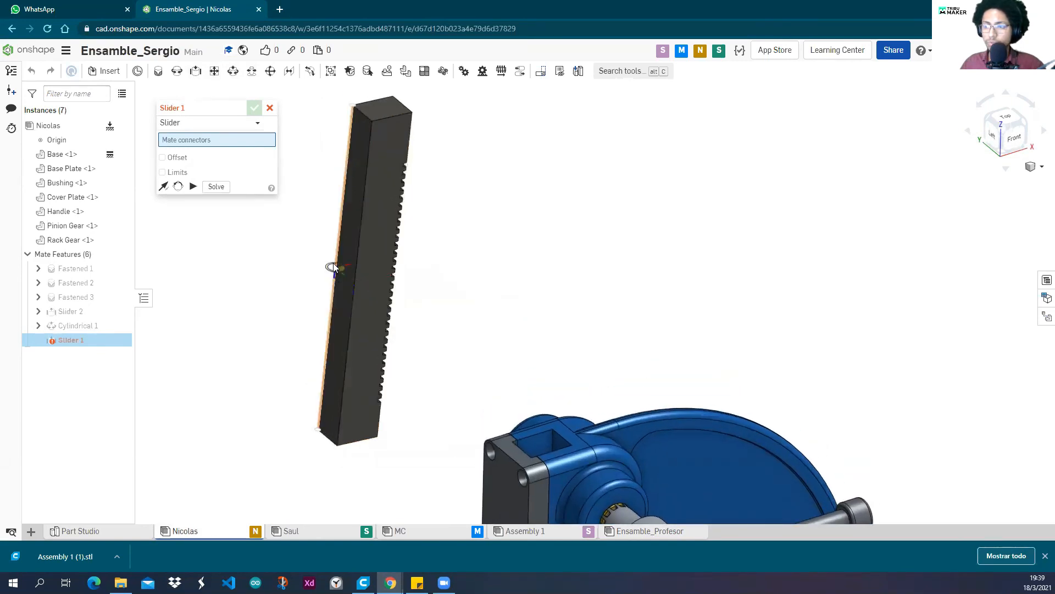
{"action": "scroll", "coordinate": [334, 268], "scroll_direction": "up", "scroll_amount": 5}
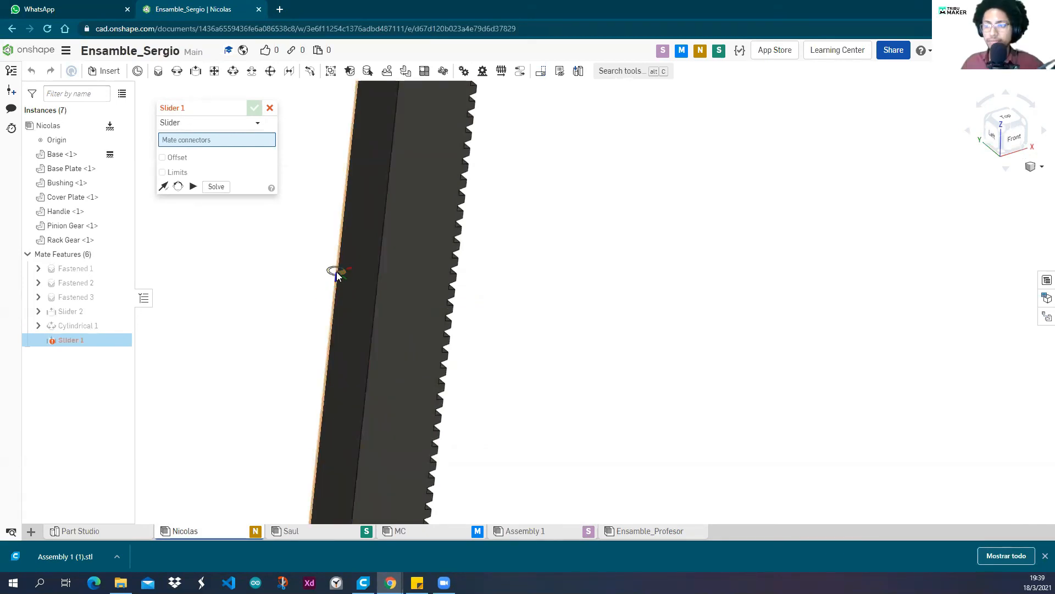
{"action": "scroll", "coordinate": [336, 274], "scroll_direction": "up", "scroll_amount": 5}
{"action": "left_click", "coordinate": [335, 271]}
Complete the slider mate with the midpoint of the edge in the press head's square opening and accept it.
{"action": "right_click_drag", "start_coordinate": [414, 273], "coordinate": [380, 308]}
{"action": "middle_click_drag", "start_coordinate": [486, 313], "coordinate": [419, 258]}
{"action": "right_click_drag", "start_coordinate": [419, 258], "coordinate": [388, 286]}
{"action": "scroll", "coordinate": [407, 271], "scroll_direction": "down", "scroll_amount": 5}
{"action": "middle_click_drag", "start_coordinate": [388, 286], "coordinate": [413, 181]}
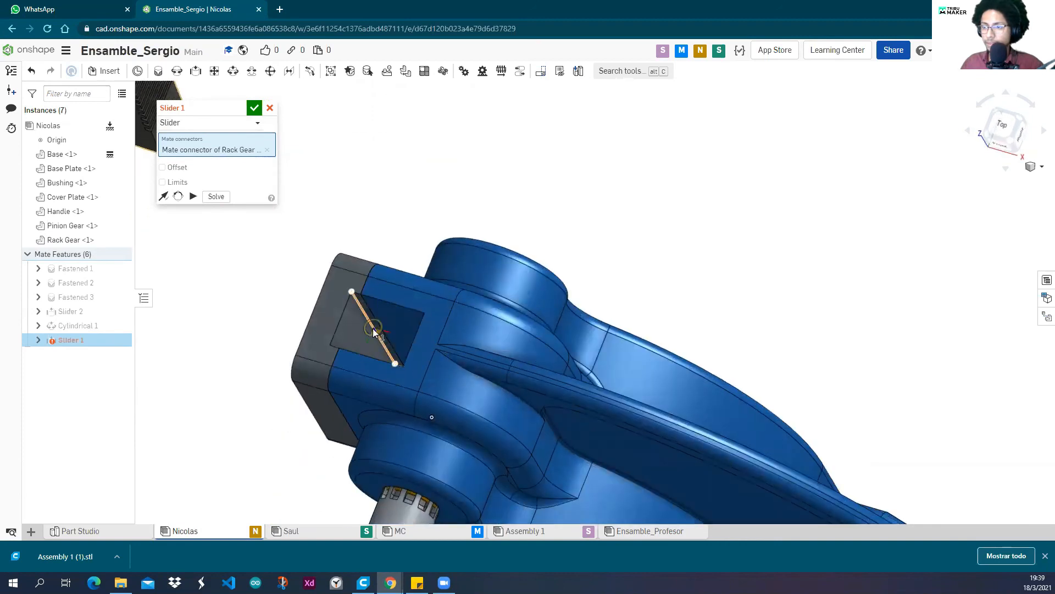
{"action": "left_click", "coordinate": [373, 328]}
{"action": "left_click", "coordinate": [254, 110]}
Slide the rack gear through the press head to check its travel from the front.
{"action": "key", "text": "shift+1"}
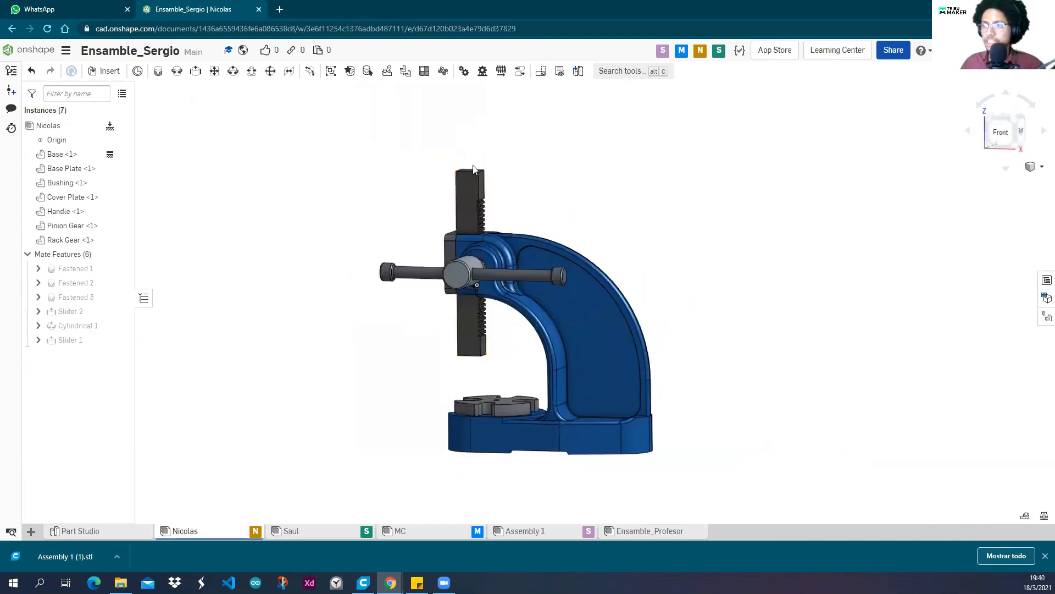
{"action": "left_click_drag", "start_coordinate": [470, 119], "coordinate": [475, 185]}
{"action": "right_click_drag", "start_coordinate": [476, 187], "coordinate": [339, 390]}
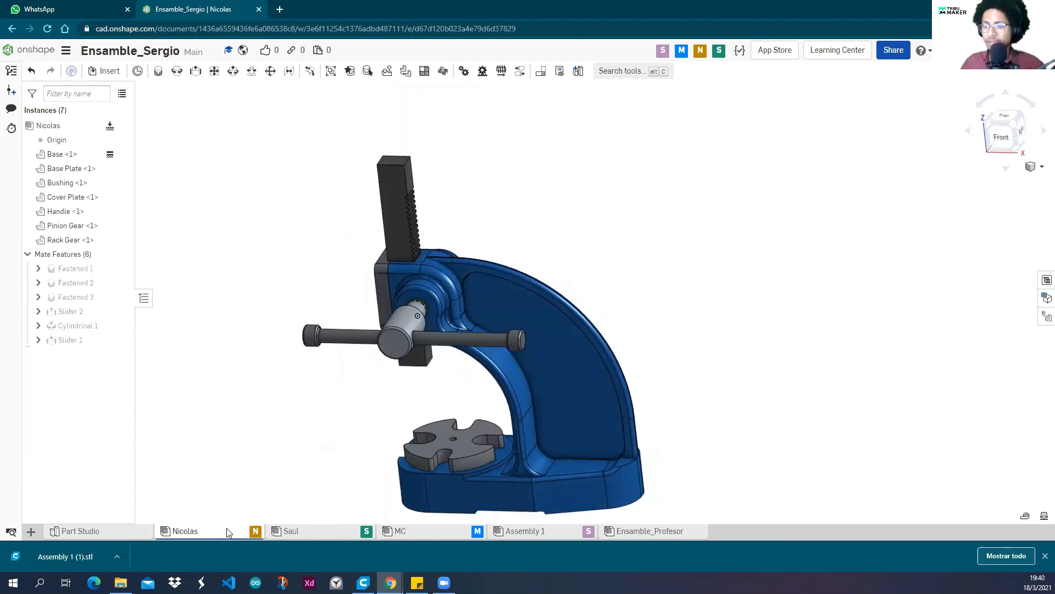
Switch to the Ensamble_Profesor assembly and turn the handle by hand beside the rack gear.
{"action": "left_click", "coordinate": [642, 530]}
{"action": "mouse_move", "coordinate": [447, 234]}
{"action": "right_mouse_down"}
{"action": "mouse_move", "coordinate": [420, 219]}
{"action": "mouse_move", "coordinate": [455, 228]}
{"action": "mouse_move", "coordinate": [435, 229]}
{"action": "right_mouse_up"}
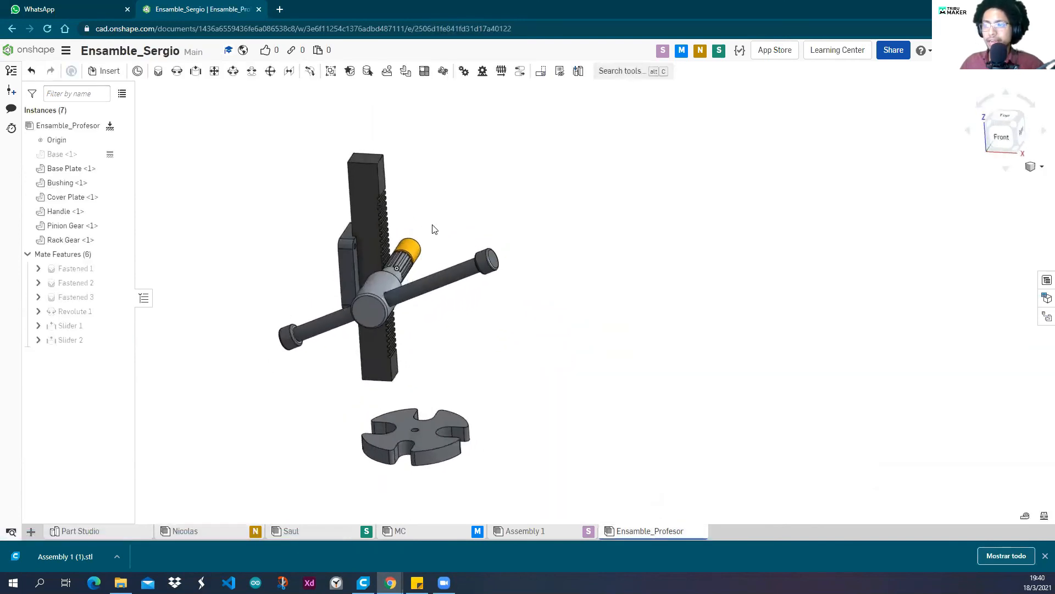
{"action": "scroll", "coordinate": [387, 248], "scroll_direction": "up", "scroll_amount": 3}
{"action": "left_click_drag", "start_coordinate": [406, 358], "coordinate": [418, 288]}
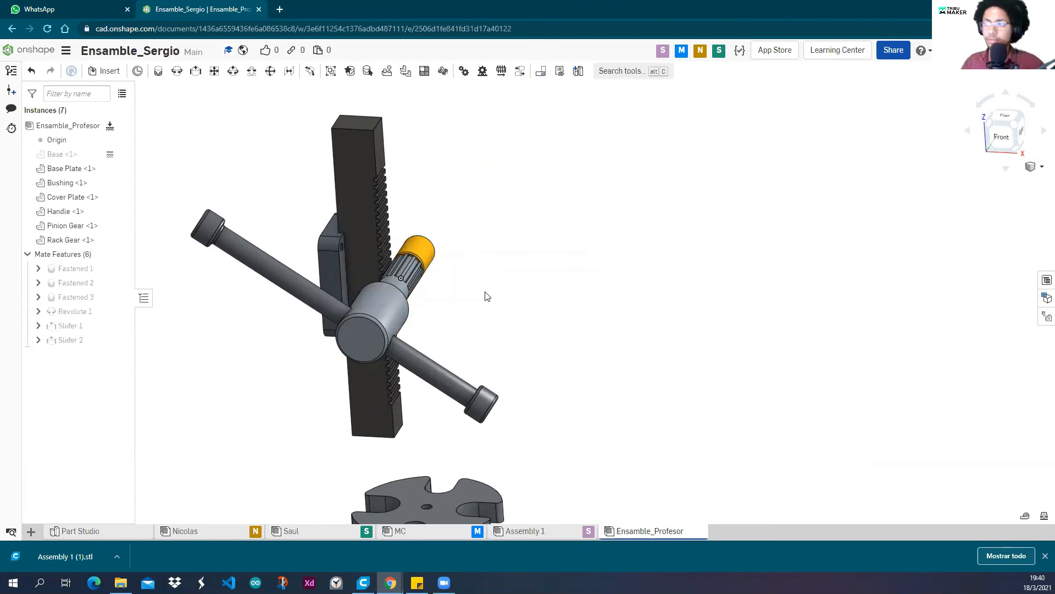
Add a rack and pinion relation between Revolute 1 and Slider 2 with 25 mm distance per revolution.
{"action": "left_click", "coordinate": [482, 72]}
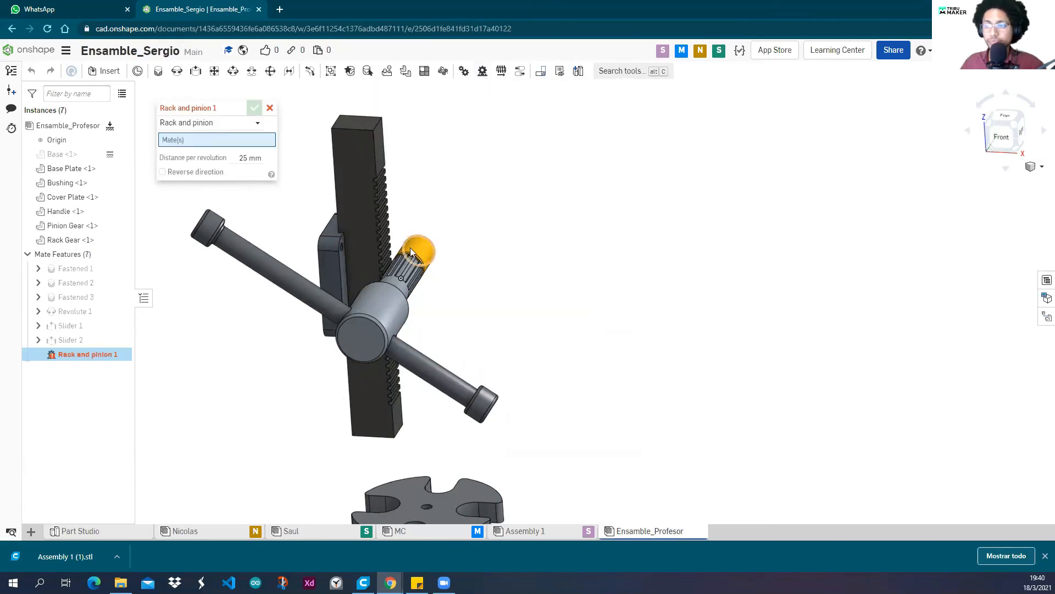
{"action": "left_click", "coordinate": [74, 312]}
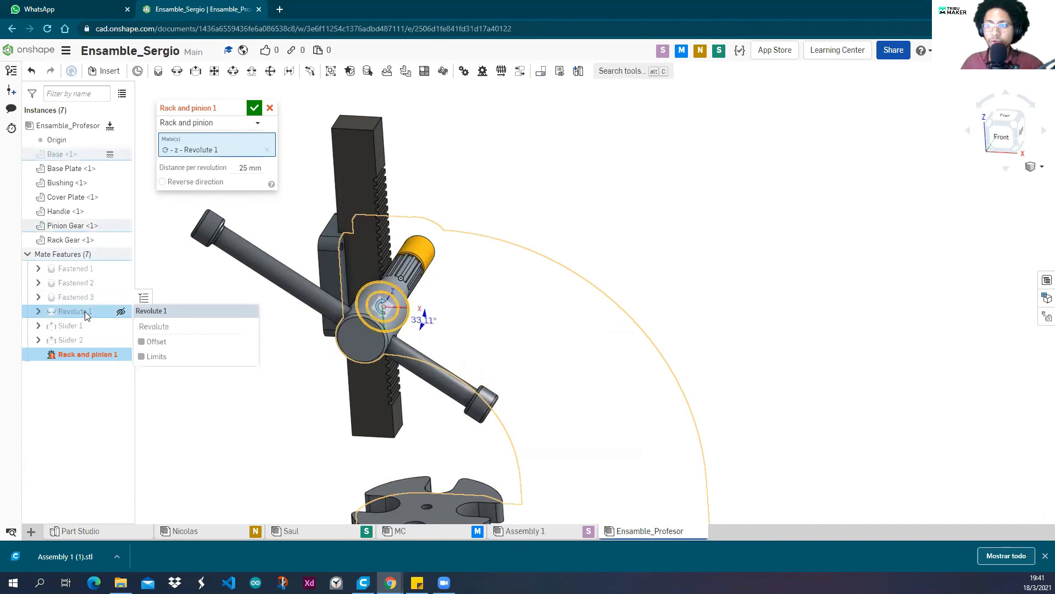
{"action": "left_click", "coordinate": [90, 341]}
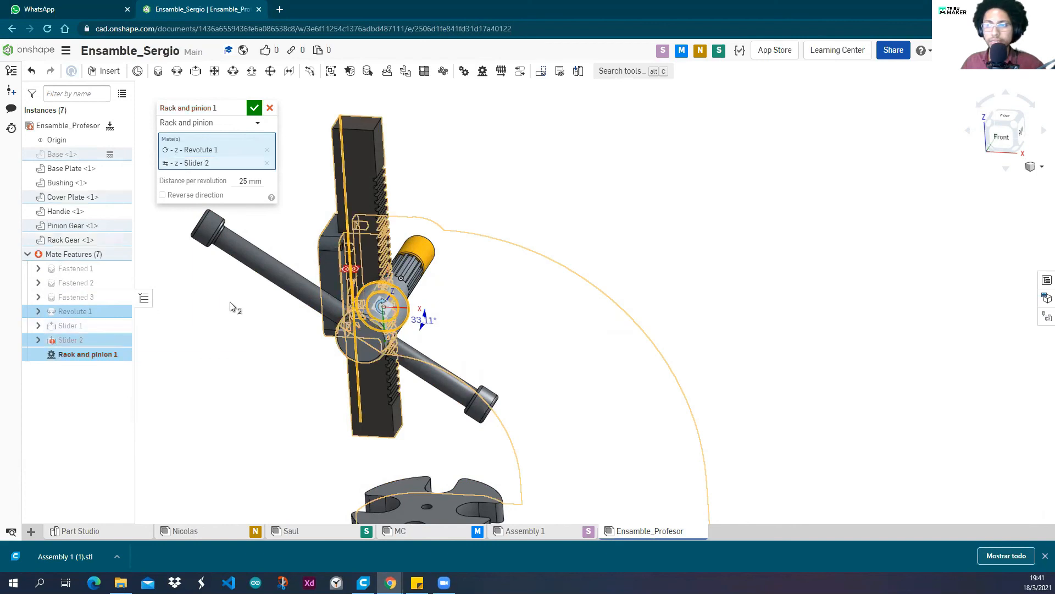
{"action": "left_click", "coordinate": [254, 108]}
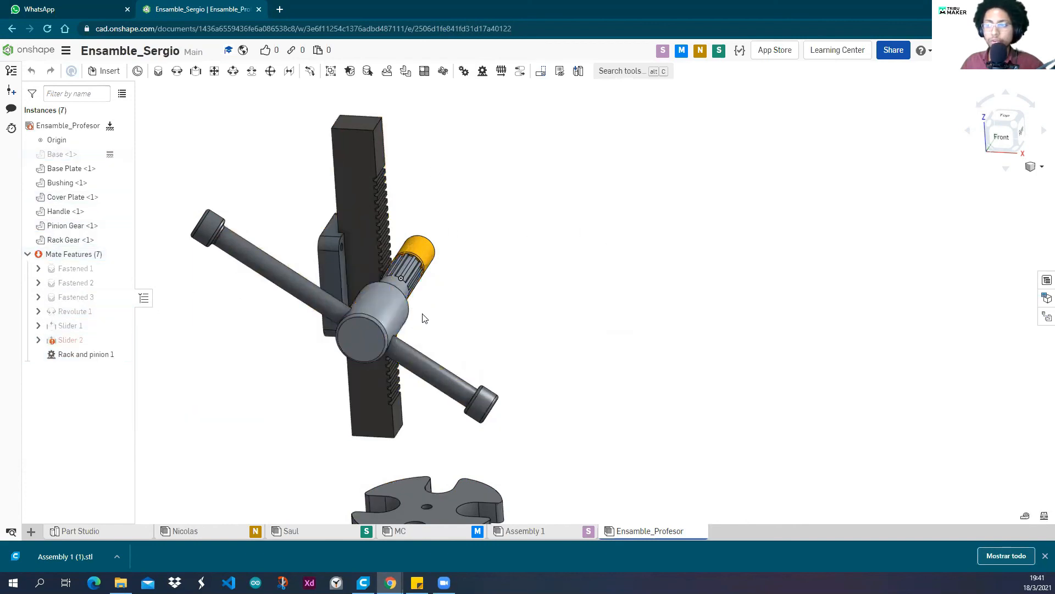
Edit the Slider 2 mate to a maximum limit of 7 mm, accept it, and try moving the mechanism.
{"action": "mouse_move", "coordinate": [432, 305]}
{"action": "right_mouse_down"}
{"action": "mouse_move", "coordinate": [438, 300]}
{"action": "mouse_move", "coordinate": [432, 312]}
{"action": "right_mouse_up"}
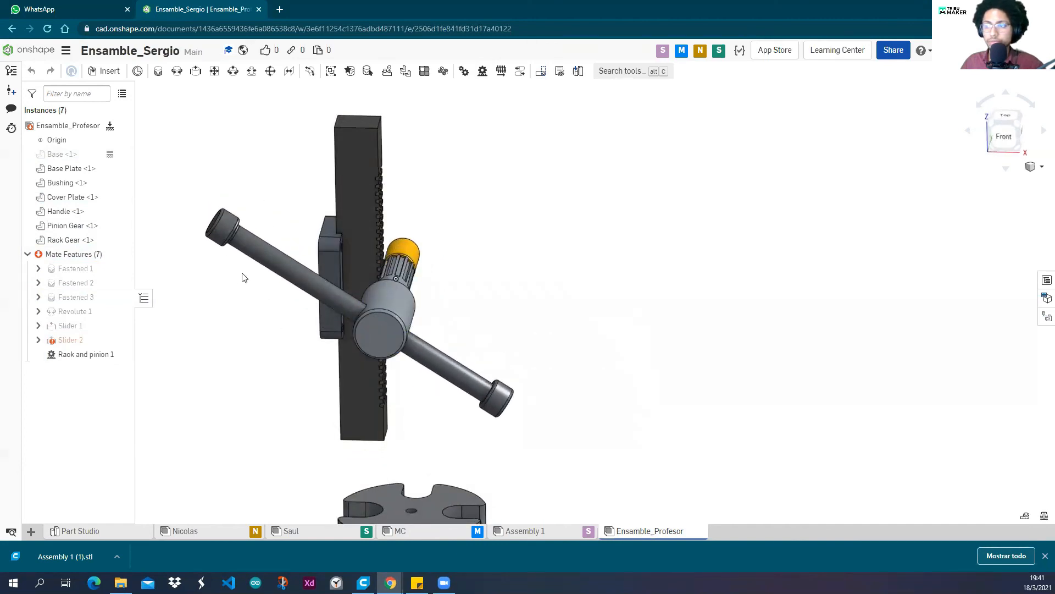
{"action": "right_click_drag", "start_coordinate": [500, 236], "coordinate": [501, 271]}
{"action": "right_click", "coordinate": [84, 345]}
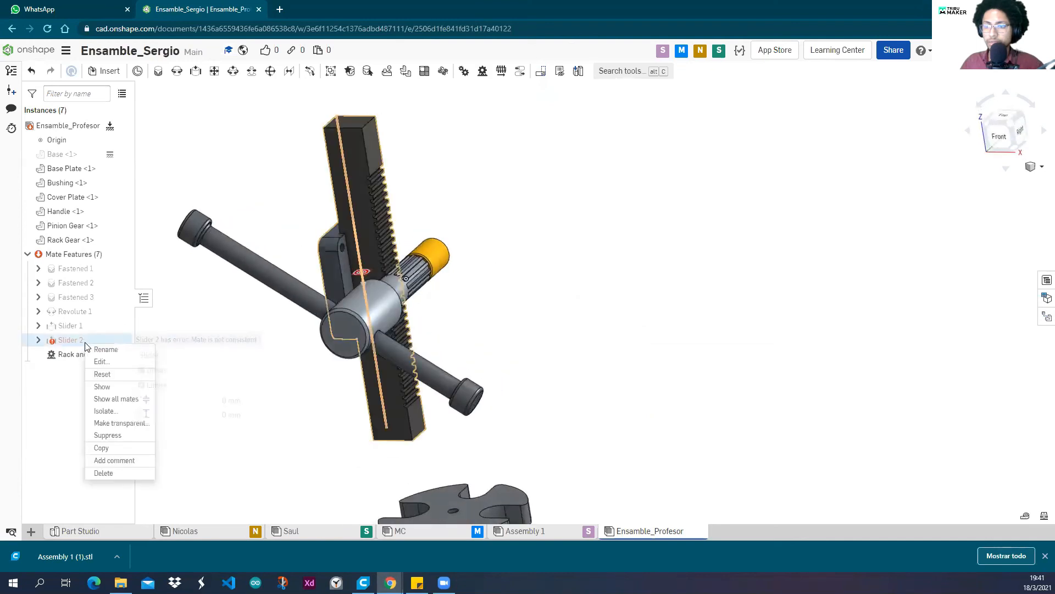
{"action": "left_click", "coordinate": [122, 362]}
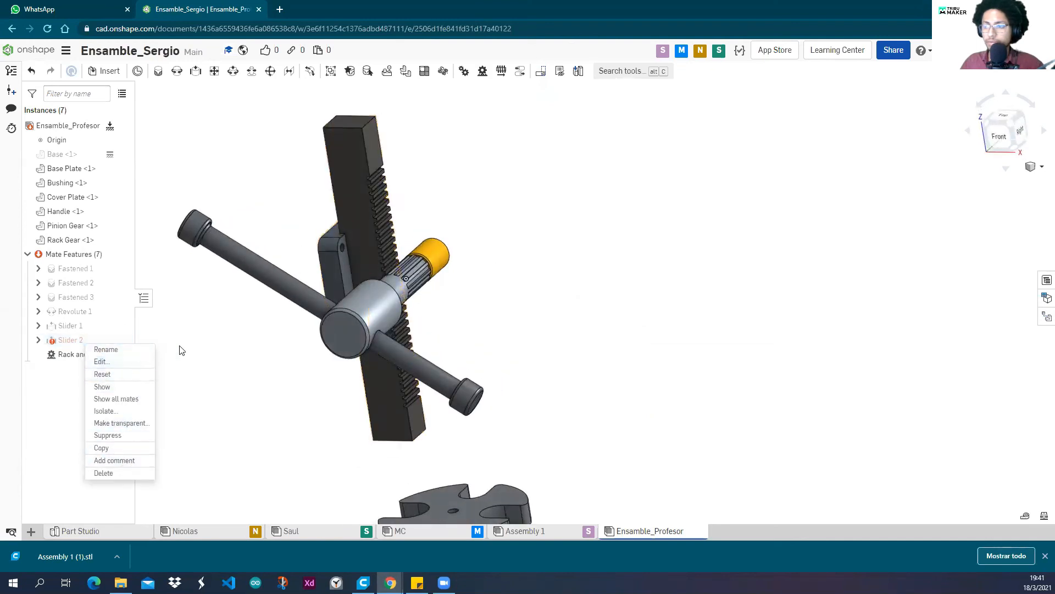
{"action": "right_click_drag", "start_coordinate": [271, 370], "coordinate": [285, 353]}
{"action": "left_click", "coordinate": [251, 210]}
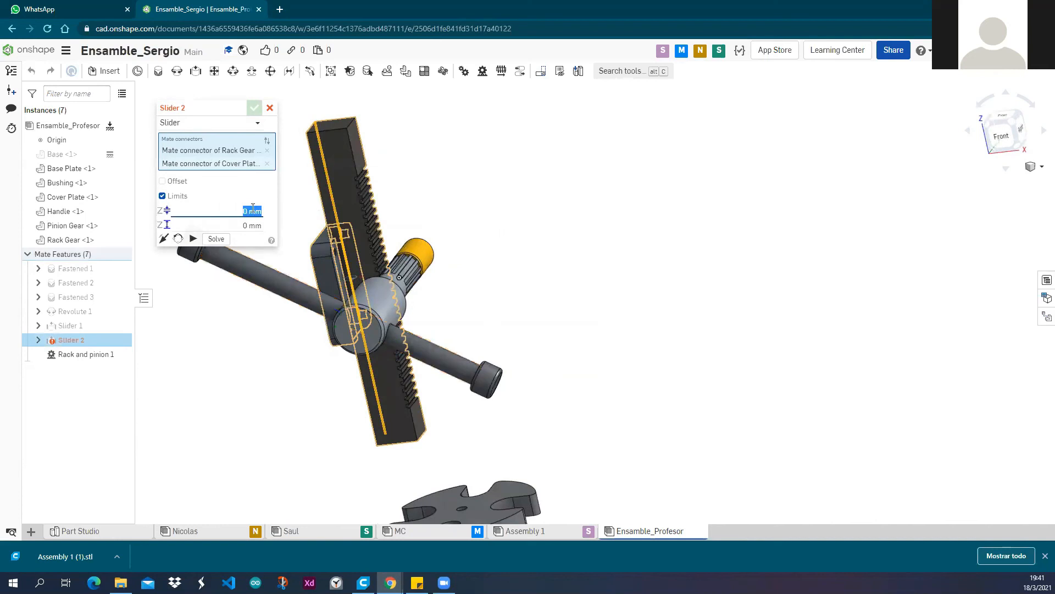
{"action": "left_click", "coordinate": [248, 210]}
{"action": "left_click", "coordinate": [249, 226]}
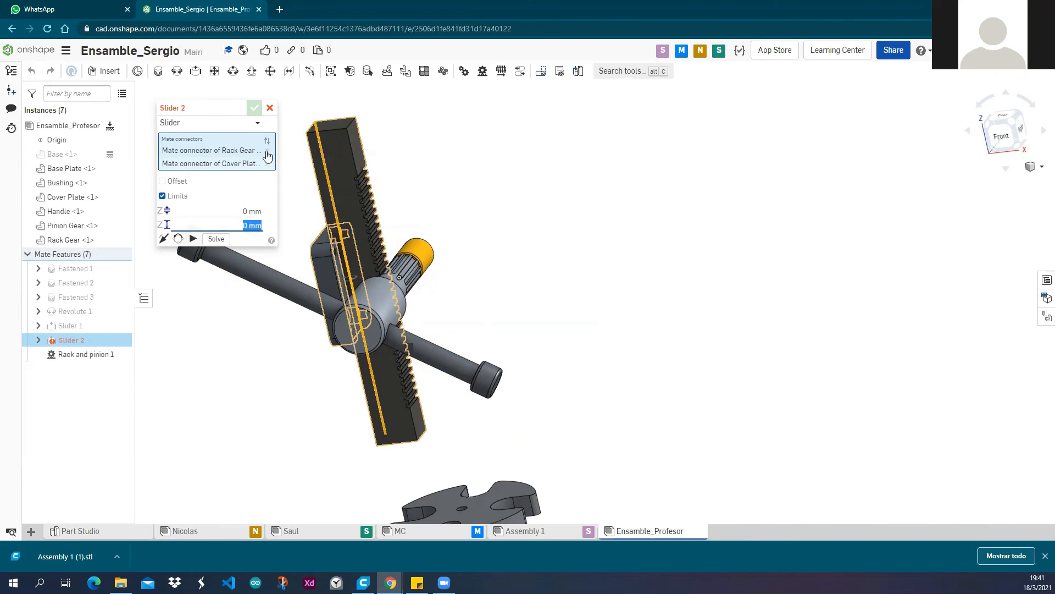
{"action": "left_click", "coordinate": [255, 211]}
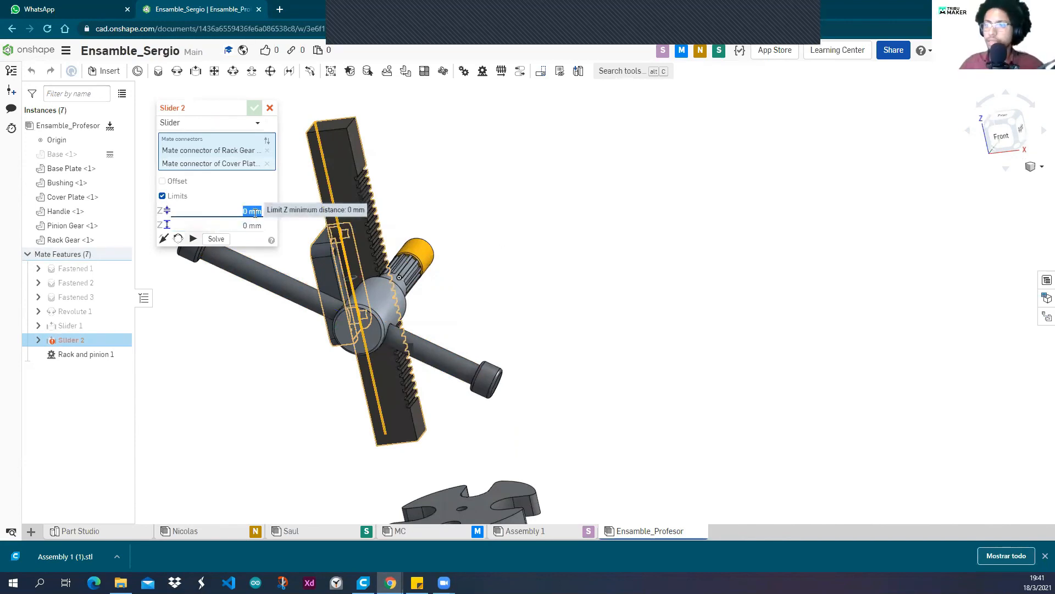
{"action": "left_click", "coordinate": [254, 225]}
{"action": "type", "text": "7"}
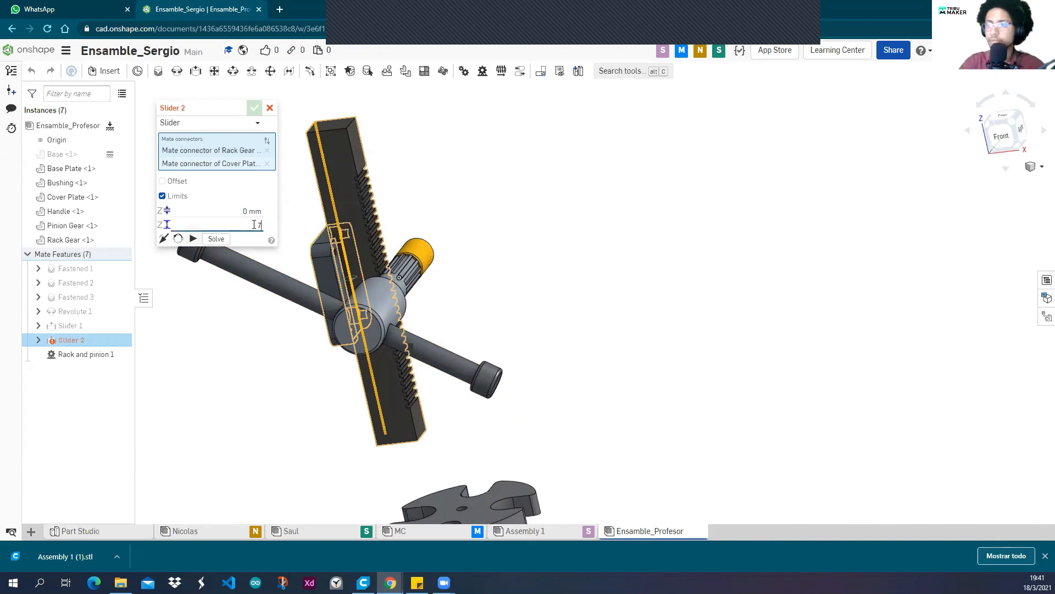
{"action": "left_click", "coordinate": [254, 107]}
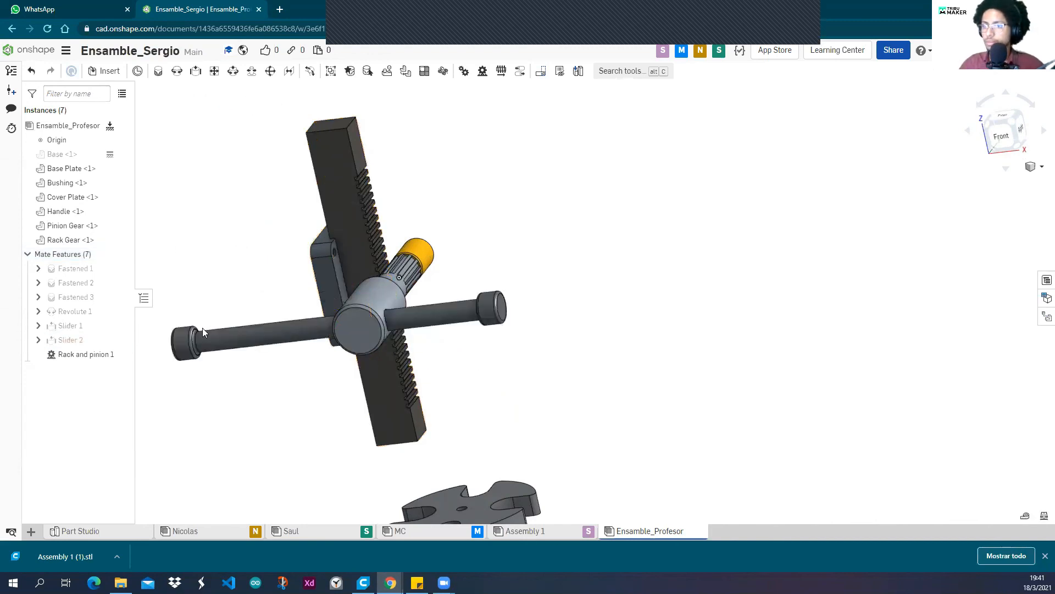
{"action": "left_click_drag", "start_coordinate": [367, 317], "coordinate": [364, 274]}
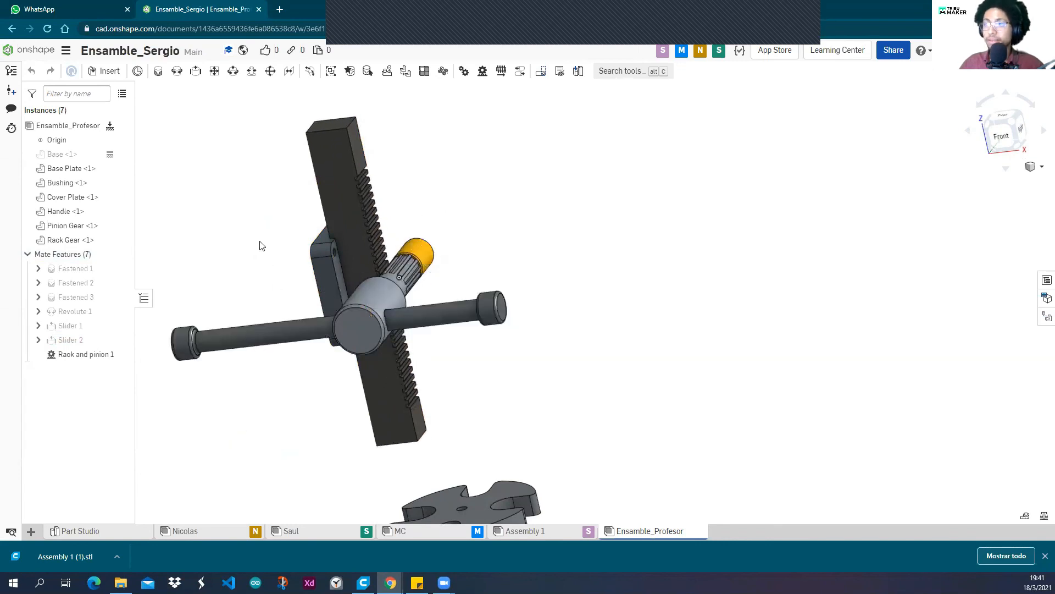
Set the Slider 2 mate's minimum limit to 6 mm, play its motion, and accept the change.
{"action": "right_click", "coordinate": [74, 340]}
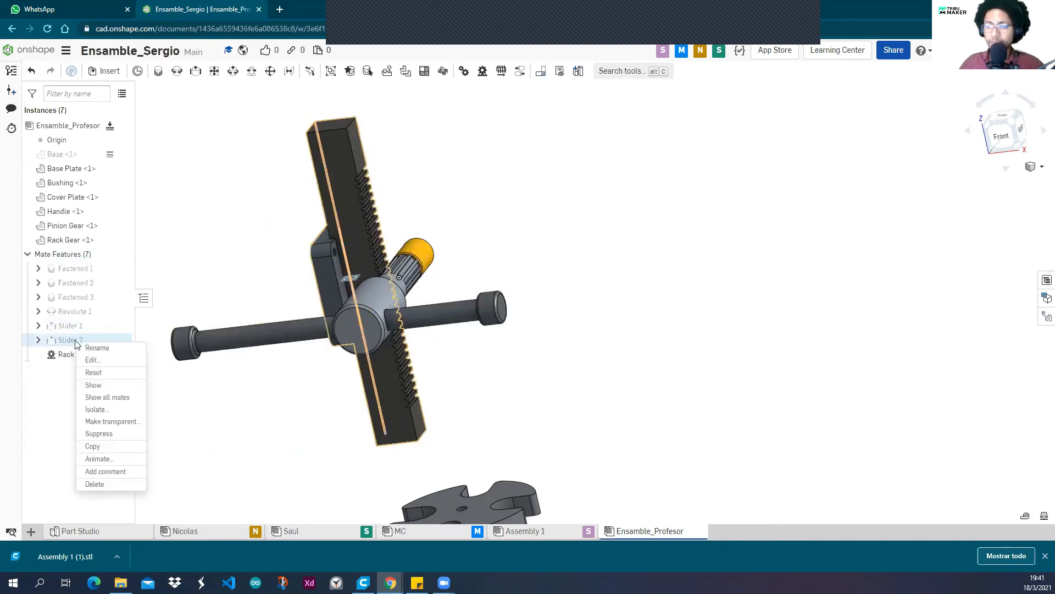
{"action": "left_click", "coordinate": [102, 360]}
{"action": "middle_click_drag", "start_coordinate": [271, 279], "coordinate": [333, 302]}
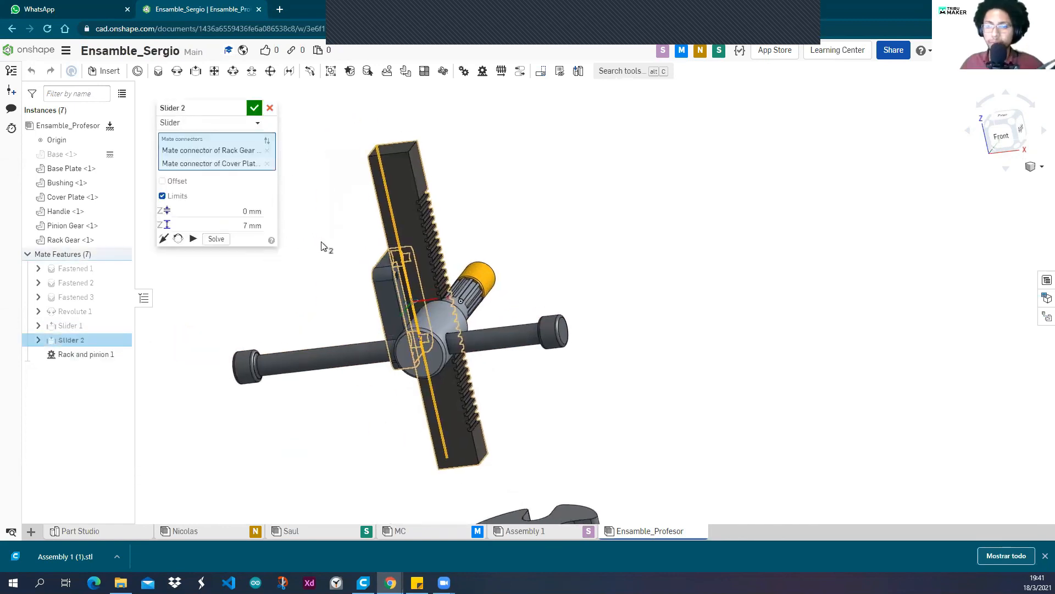
{"action": "left_click", "coordinate": [247, 210]}
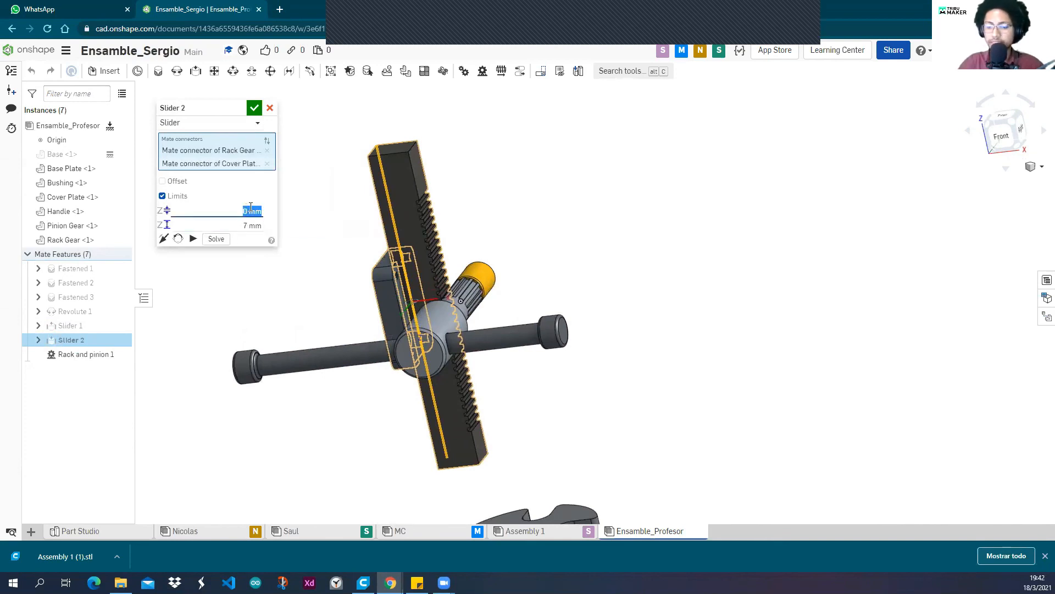
{"action": "type", "text": "6"}
{"action": "left_click", "coordinate": [193, 239]}
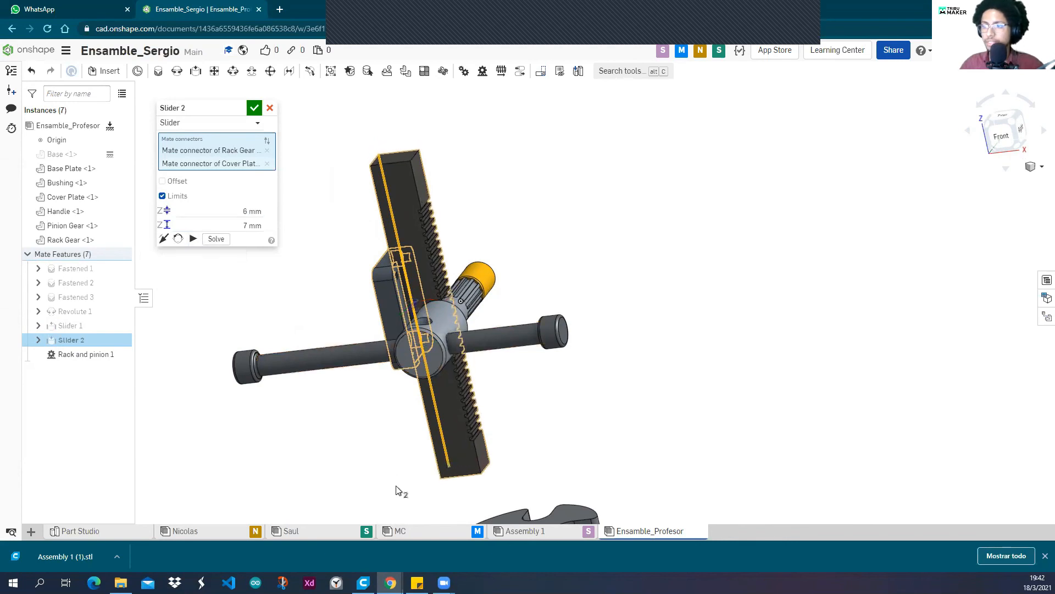
{"action": "left_click", "coordinate": [254, 112]}
Change the rack and pinion relation's distance per revolution to 2.5 mm.
{"action": "right_click_drag", "start_coordinate": [291, 265], "coordinate": [329, 364]}
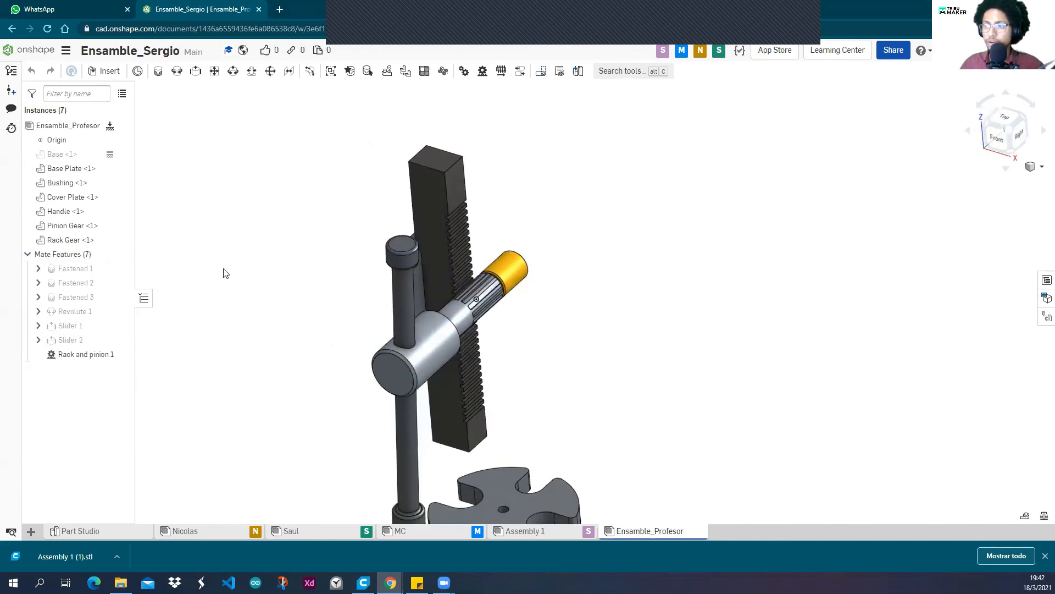
{"action": "right_click", "coordinate": [108, 355]}
{"action": "left_click", "coordinate": [124, 378]}
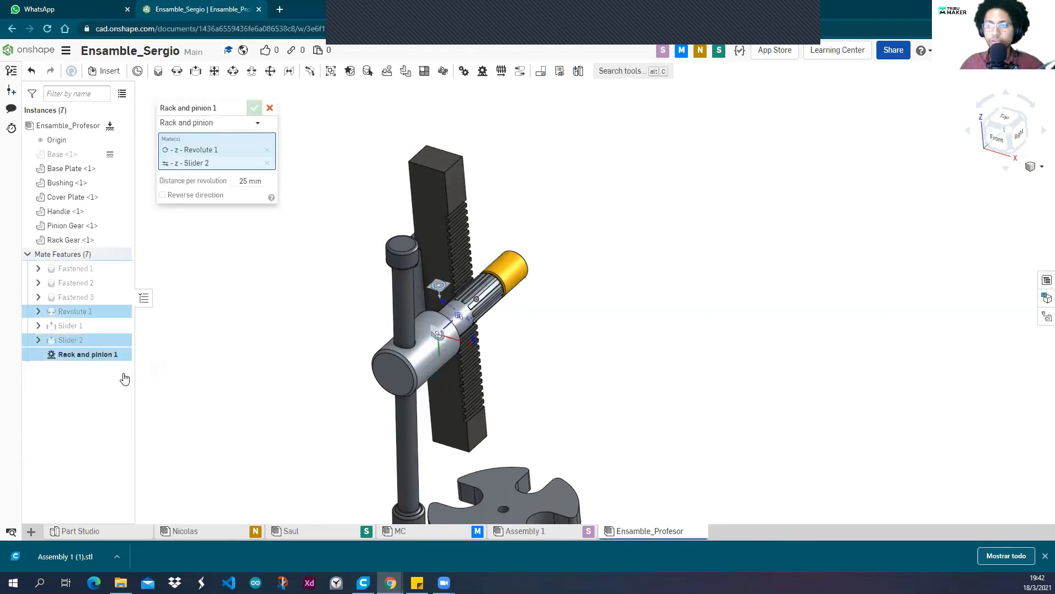
{"action": "left_click", "coordinate": [254, 181]}
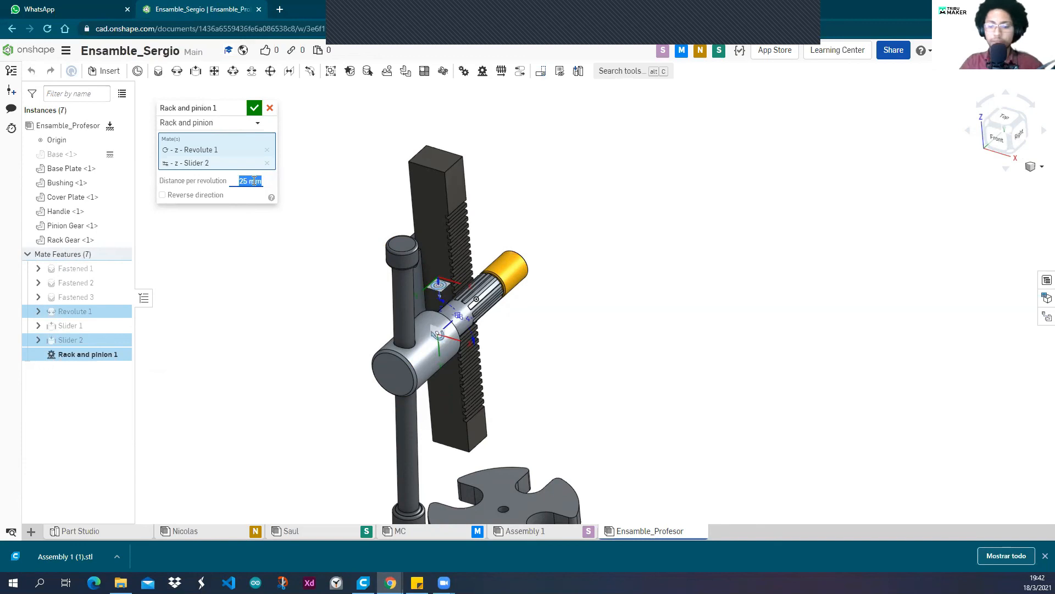
{"action": "type", "text": "2.5"}
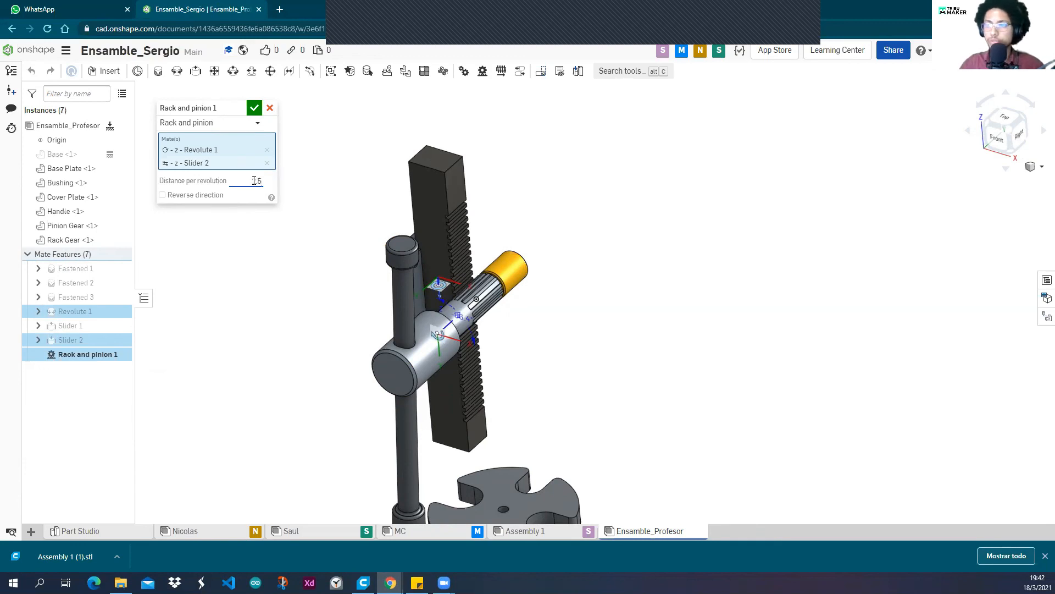
{"action": "left_click", "coordinate": [254, 108]}
Turn the handle and examine how the pinion gear drives the rack gear's teeth up close.
{"action": "scroll", "coordinate": [310, 264], "scroll_direction": "down", "scroll_amount": 3}
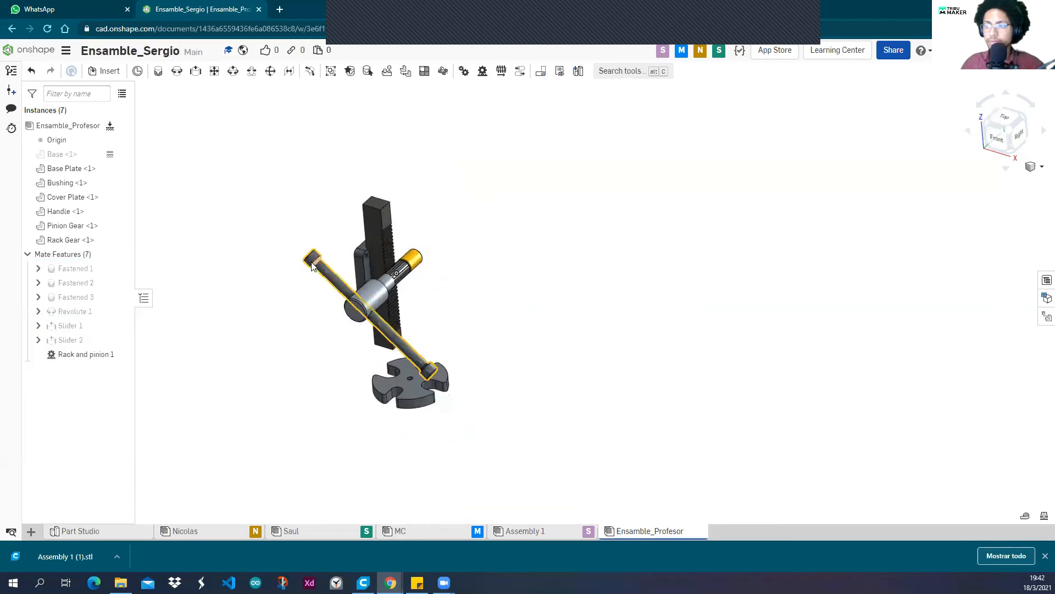
{"action": "left_click_drag", "start_coordinate": [444, 349], "coordinate": [413, 244]}
{"action": "scroll", "coordinate": [415, 245], "scroll_direction": "up", "scroll_amount": 5}
{"action": "right_click_drag", "start_coordinate": [416, 199], "coordinate": [333, 350]}
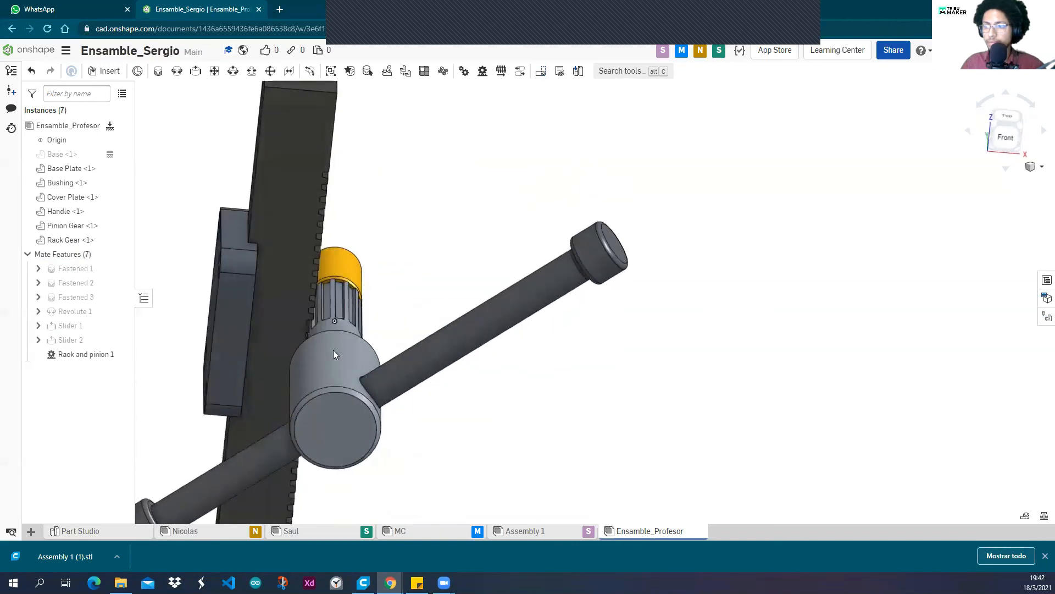
{"action": "left_click_drag", "start_coordinate": [381, 413], "coordinate": [347, 386]}
{"action": "right_click_drag", "start_coordinate": [466, 290], "coordinate": [466, 268]}
{"action": "scroll", "coordinate": [452, 277], "scroll_direction": "down", "scroll_amount": 3}
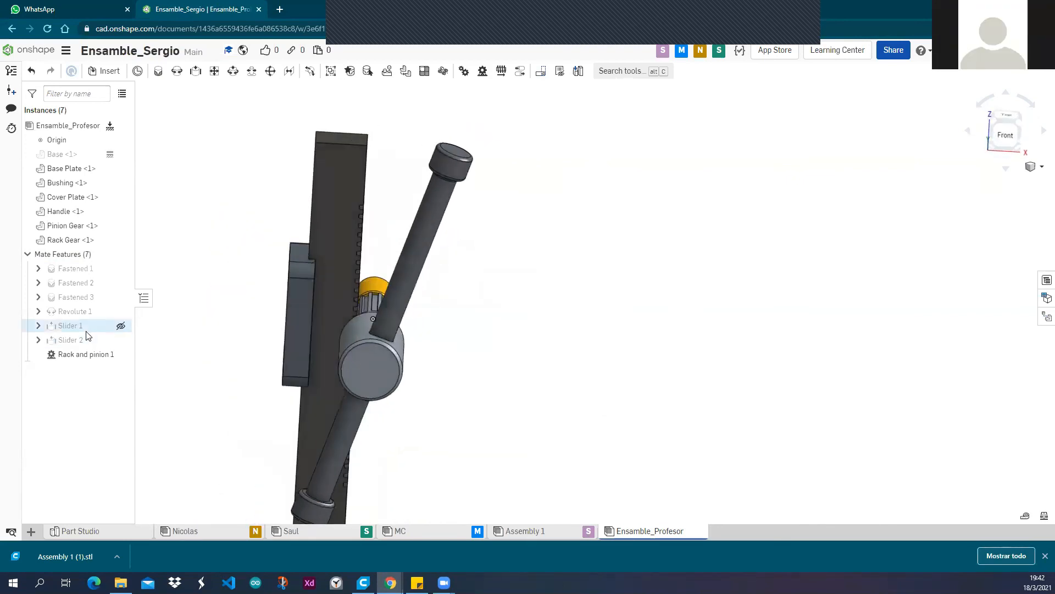
{"action": "mouse_move", "coordinate": [87, 332]}
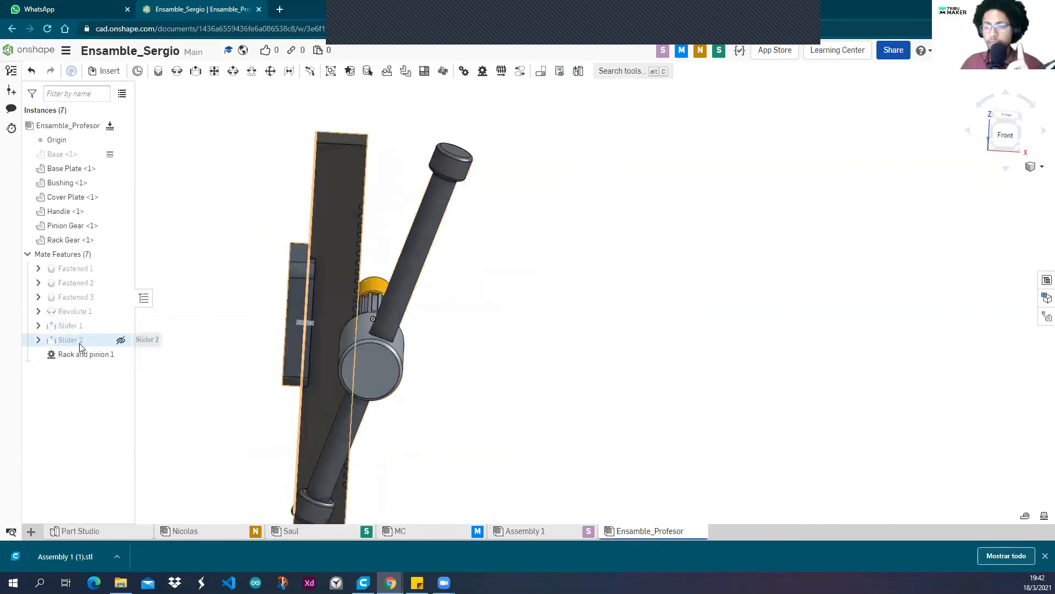
Inspect the Rack and pinion 1 relation and examine up close how the pinion gear meshes with the rack gear.
{"action": "mouse_move", "coordinate": [90, 359]}
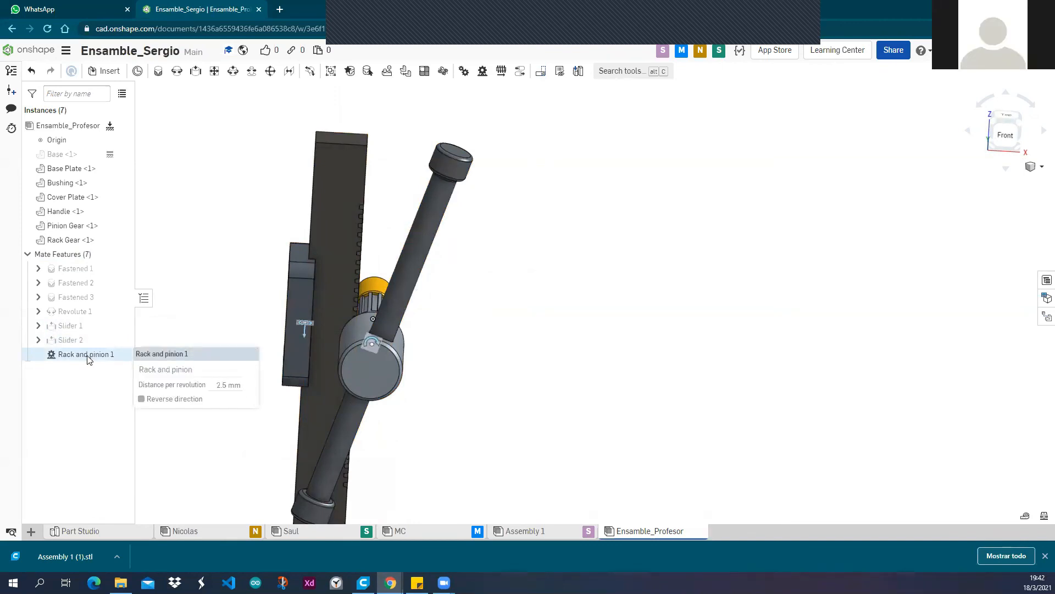
{"action": "right_click_drag", "start_coordinate": [193, 316], "coordinate": [238, 313]}
{"action": "scroll", "coordinate": [313, 311], "scroll_direction": "up", "scroll_amount": 5}
{"action": "mouse_move", "coordinate": [566, 248]}
{"action": "right_mouse_down"}
{"action": "mouse_move", "coordinate": [550, 242]}
{"action": "mouse_move", "coordinate": [521, 263]}
{"action": "mouse_move", "coordinate": [583, 252]}
{"action": "right_mouse_up"}
{"action": "scroll", "coordinate": [478, 313], "scroll_direction": "up", "scroll_amount": 8}
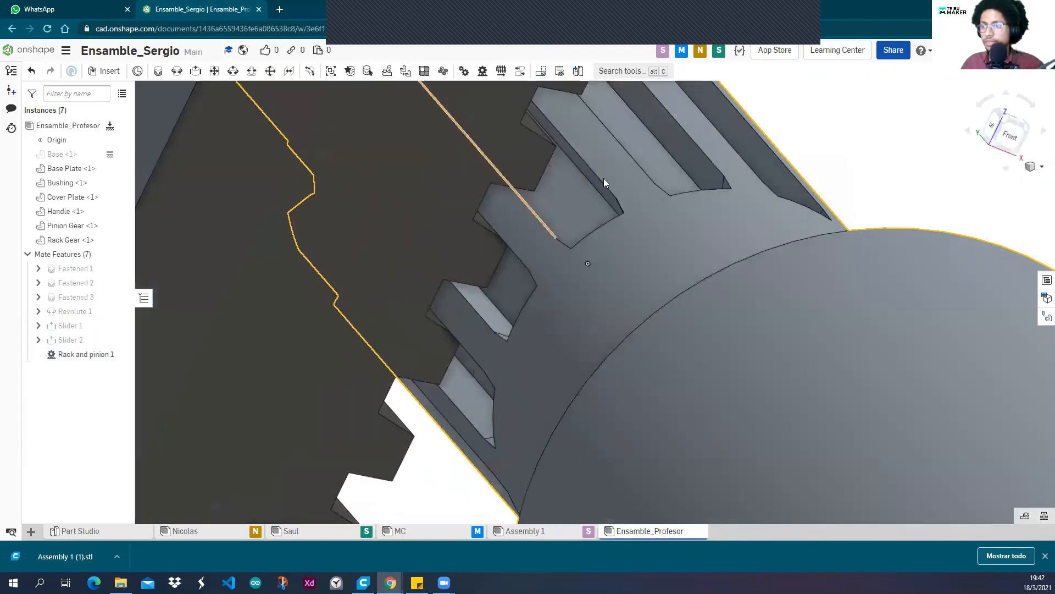
{"action": "scroll", "coordinate": [491, 263], "scroll_direction": "down", "scroll_amount": 8}
{"action": "right_click_drag", "start_coordinate": [490, 263], "coordinate": [469, 227]}
{"action": "scroll", "coordinate": [457, 255], "scroll_direction": "down", "scroll_amount": 5}
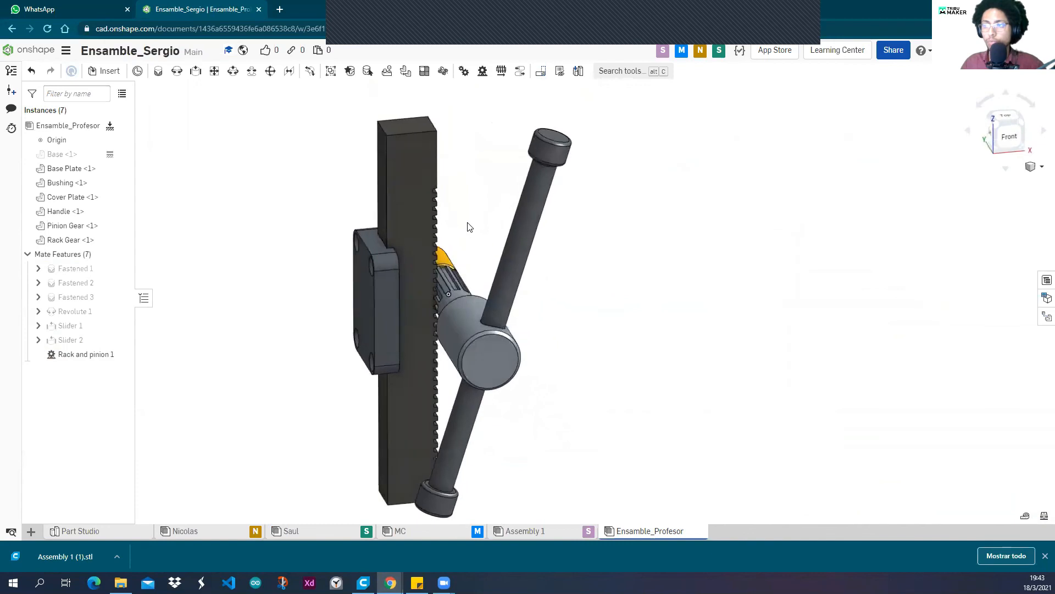
Try sliding the rack gear up and down to check its travel and the handle's response.
{"action": "left_click", "coordinate": [407, 164]}
{"action": "left_click", "coordinate": [476, 183]}
{"action": "left_click_drag", "start_coordinate": [390, 102], "coordinate": [390, 78]}
{"action": "left_click_drag", "start_coordinate": [394, 321], "coordinate": [387, 464]}
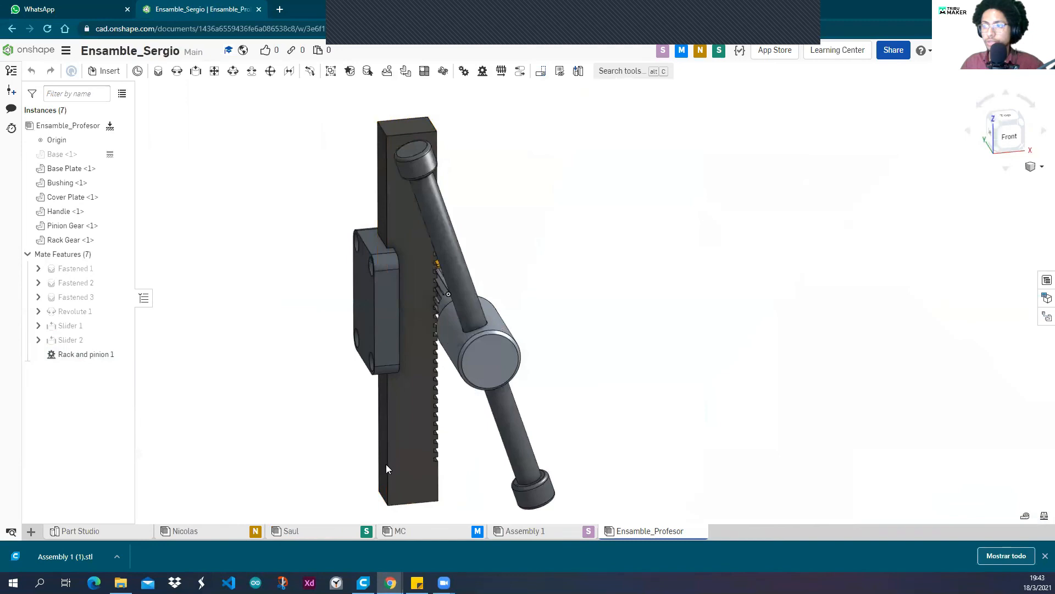
{"action": "left_click_drag", "start_coordinate": [378, 180], "coordinate": [364, 90]}
{"action": "left_click_drag", "start_coordinate": [377, 417], "coordinate": [381, 107]}
{"action": "left_click_drag", "start_coordinate": [394, 359], "coordinate": [388, 150]}
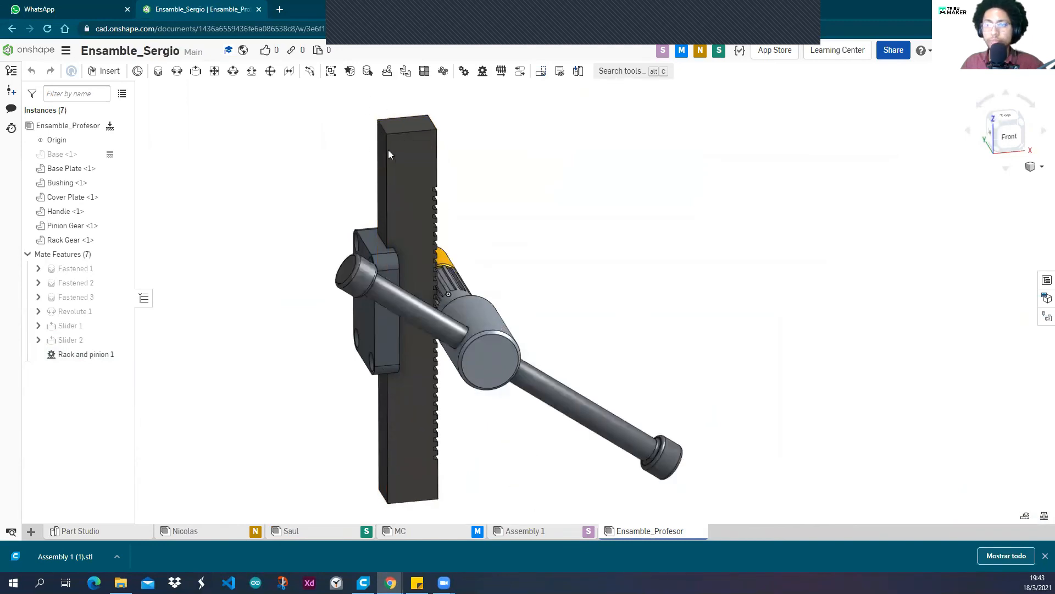
Edit the Slider 2 mate and set its limits to a minimum of -7 mm and a maximum of 0 mm.
{"action": "right_click", "coordinate": [85, 342]}
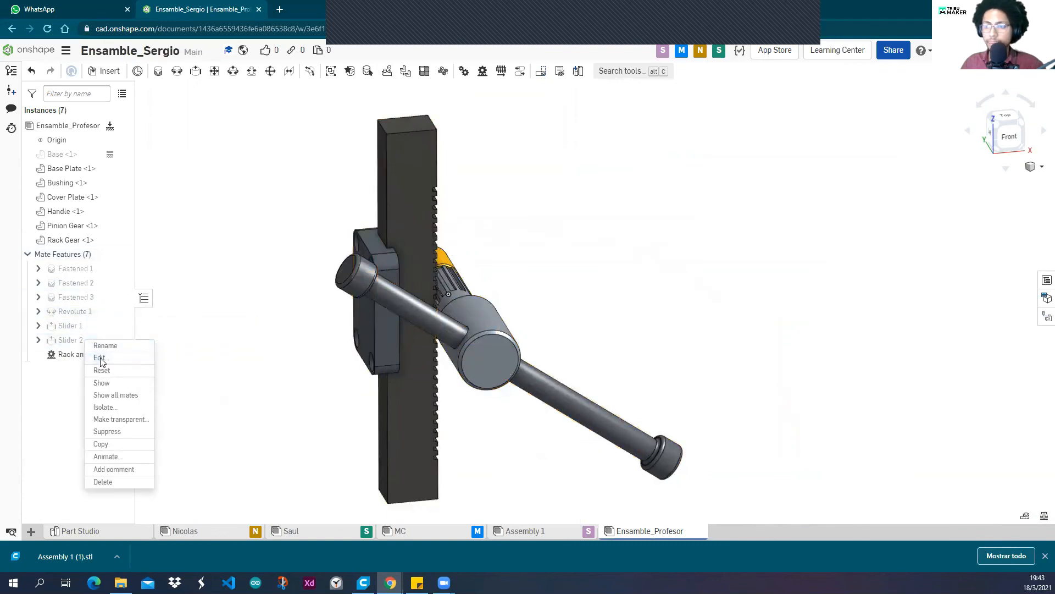
{"action": "left_click", "coordinate": [102, 358]}
{"action": "left_click", "coordinate": [250, 210]}
{"action": "type", "text": "2"}
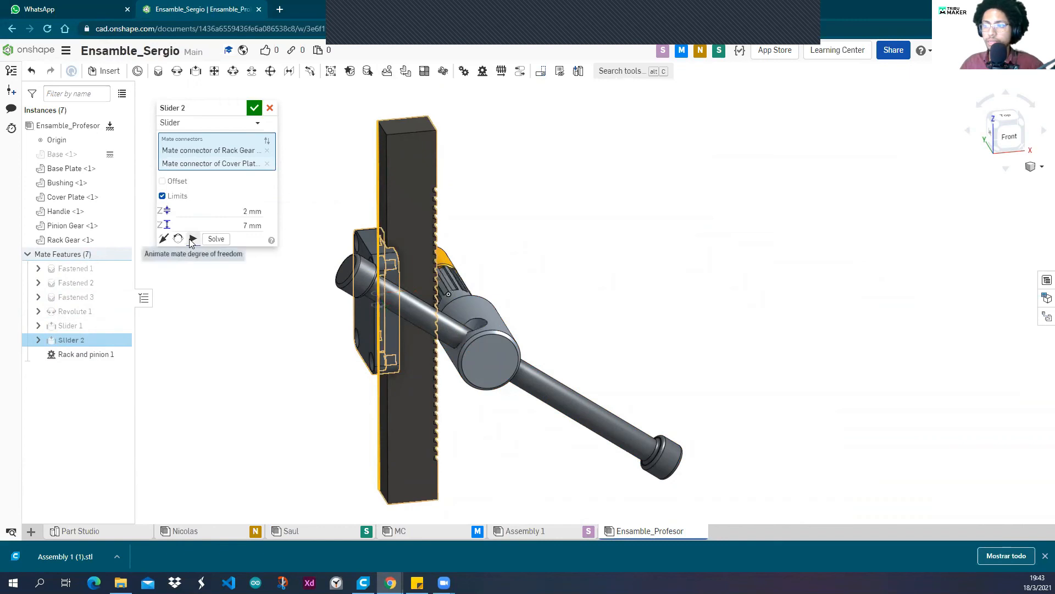
{"action": "left_click", "coordinate": [252, 211]}
{"action": "type", "text": "7"}
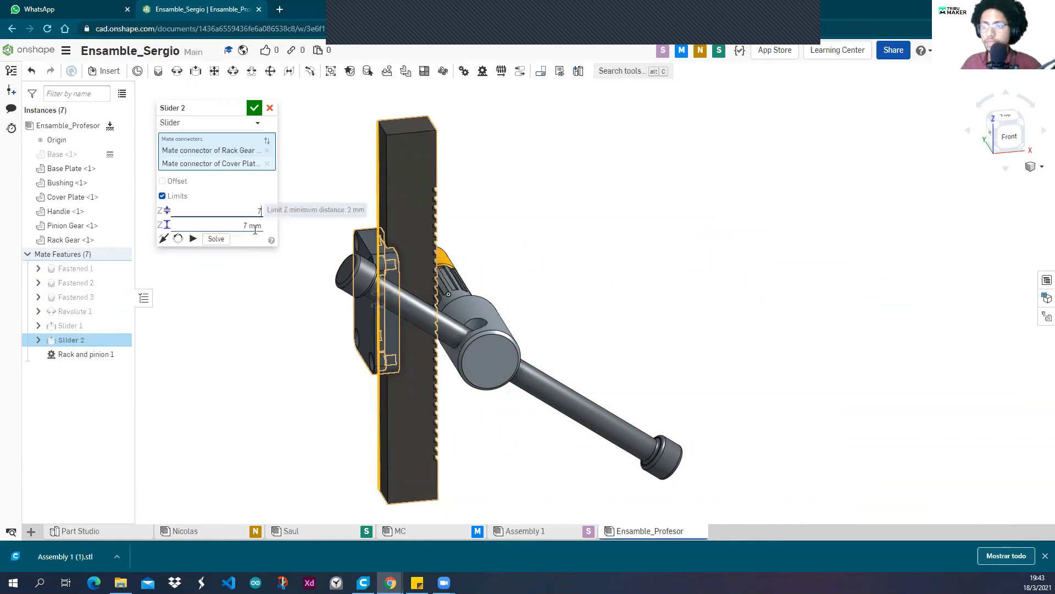
{"action": "left_click", "coordinate": [253, 226]}
{"action": "type", "text": "0"}
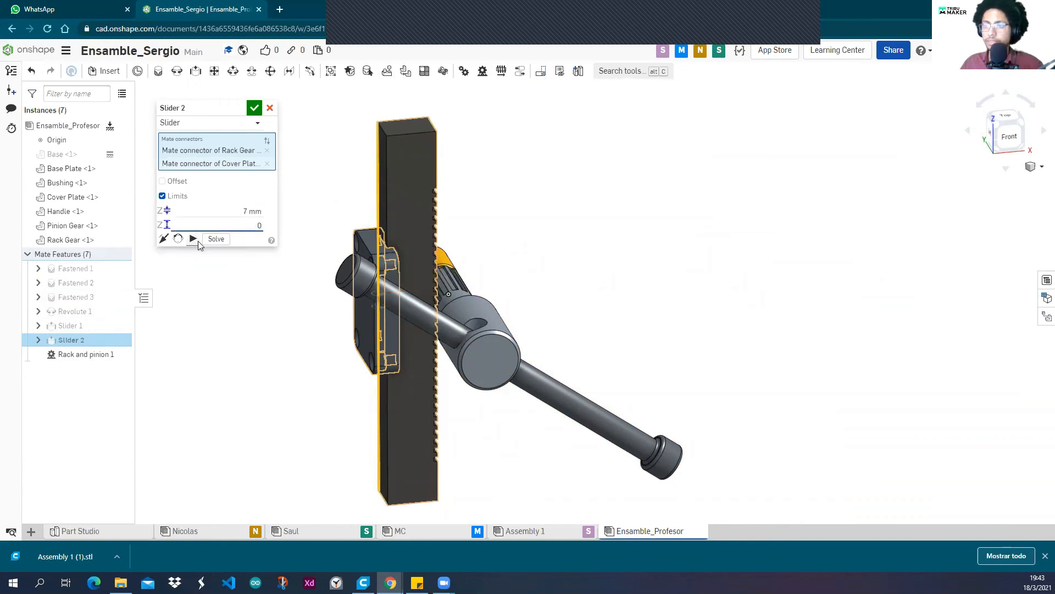
{"action": "left_click", "coordinate": [243, 211]}
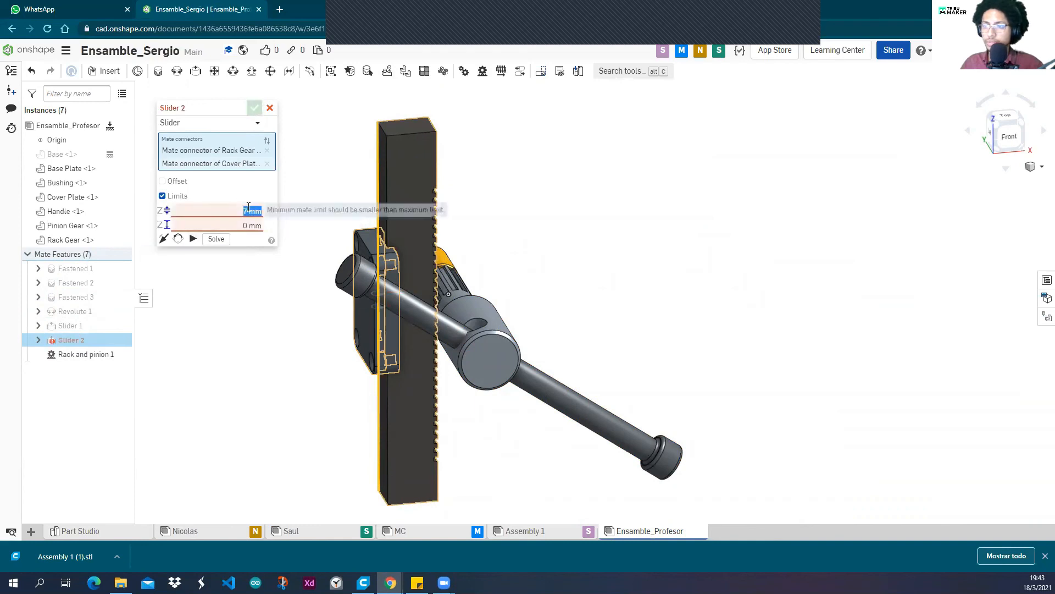
{"action": "left_click", "coordinate": [243, 211]}
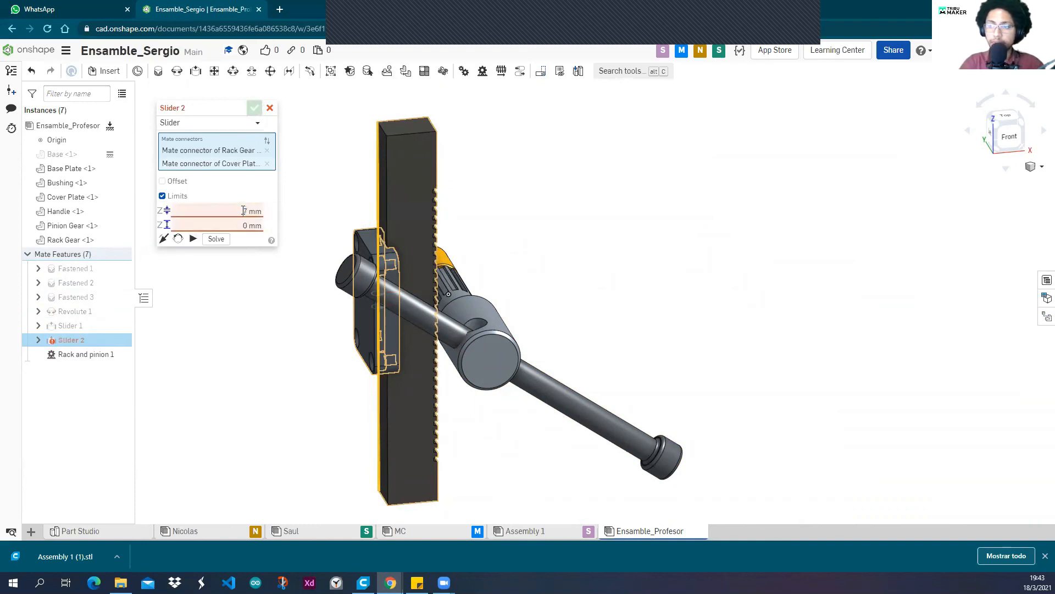
{"action": "type", "text": "-"}
{"action": "right_click_drag", "start_coordinate": [572, 252], "coordinate": [545, 257]}
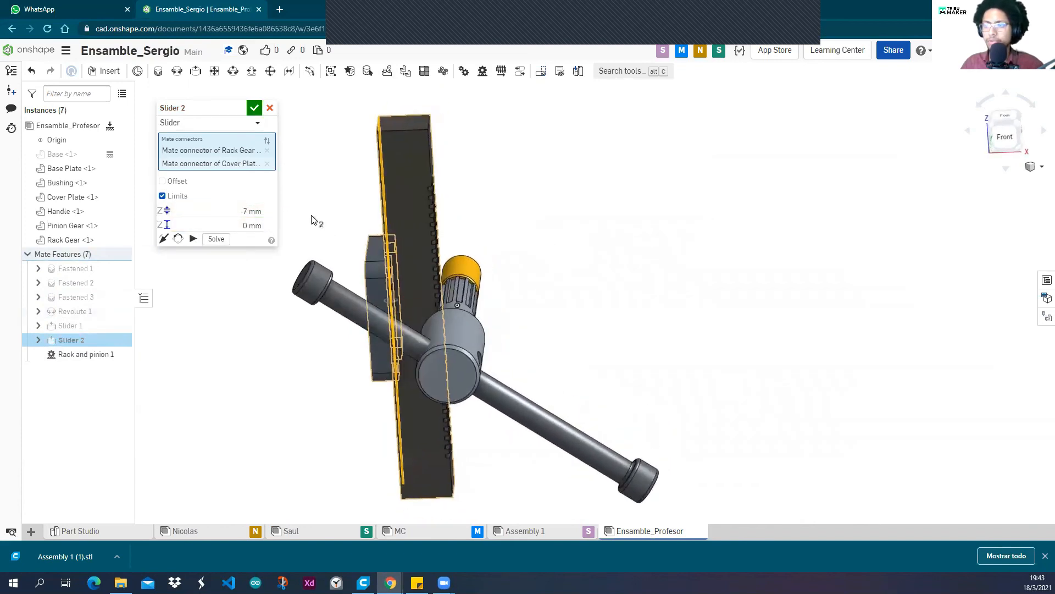
Set the Slider 2 limits to a minimum of -30 mm and a maximum of 30 mm, and play the mate's motion.
{"action": "left_click", "coordinate": [247, 211]}
{"action": "right_click_drag", "start_coordinate": [588, 285], "coordinate": [565, 285]}
{"action": "left_click", "coordinate": [246, 212]}
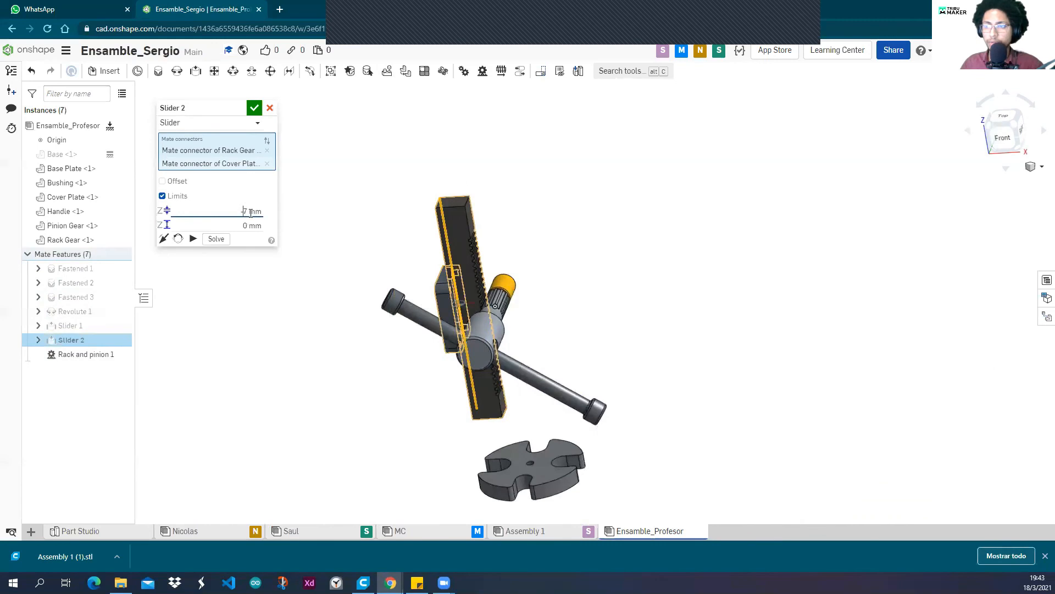
{"action": "left_click_drag", "start_coordinate": [248, 212], "coordinate": [242, 211]}
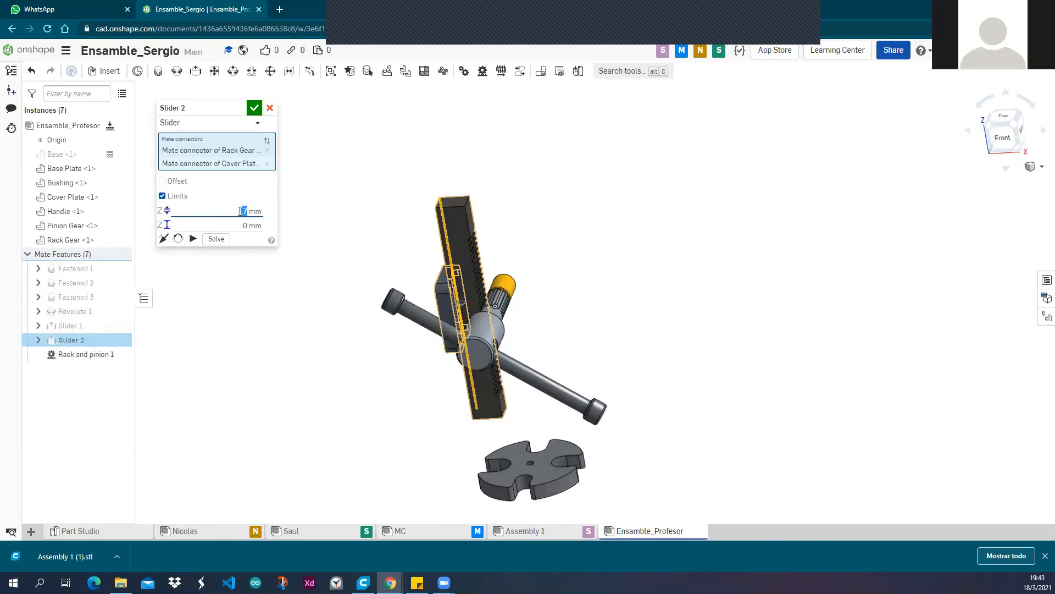
{"action": "double_click", "coordinate": [239, 211]}
{"action": "key", "text": "BackSpace"}
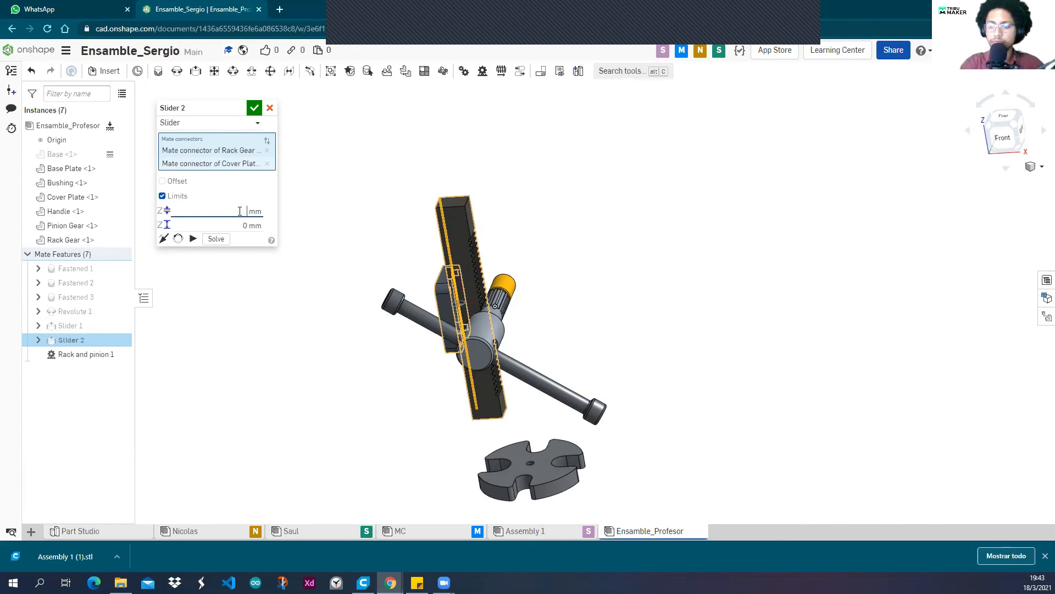
{"action": "key", "text": "Tab"}
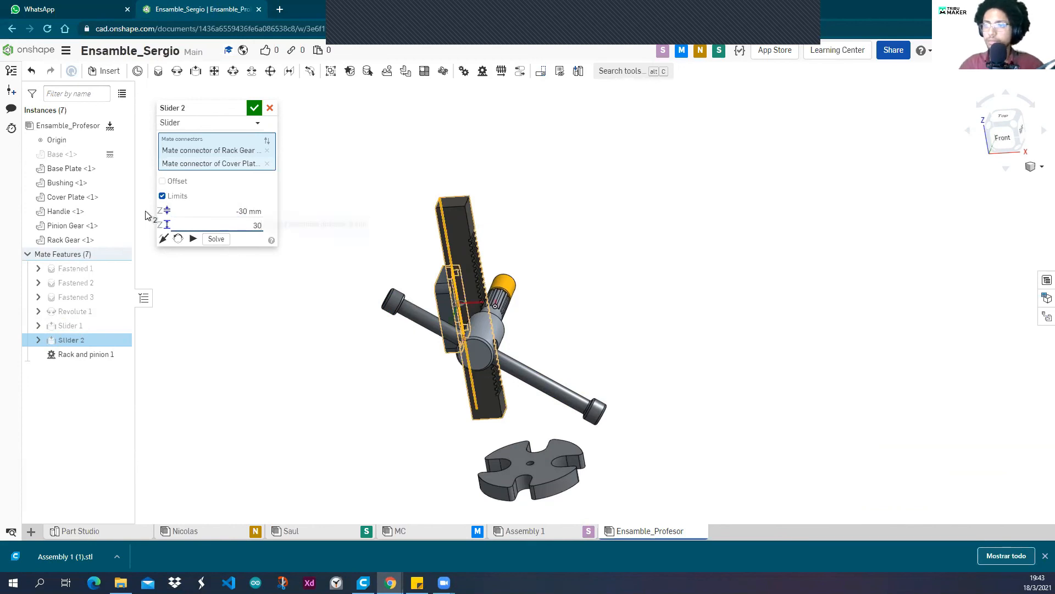
{"action": "left_click", "coordinate": [194, 240]}
{"action": "mouse_move", "coordinate": [422, 381]}
{"action": "right_mouse_down"}
{"action": "mouse_move", "coordinate": [430, 373]}
{"action": "mouse_move", "coordinate": [425, 411]}
{"action": "mouse_move", "coordinate": [420, 374]}
{"action": "mouse_move", "coordinate": [413, 398]}
{"action": "right_mouse_up"}
Set the Slider 2 limits to a minimum of -60 mm and a maximum of 60 mm, and accept the mate.
{"action": "left_click", "coordinate": [247, 212]}
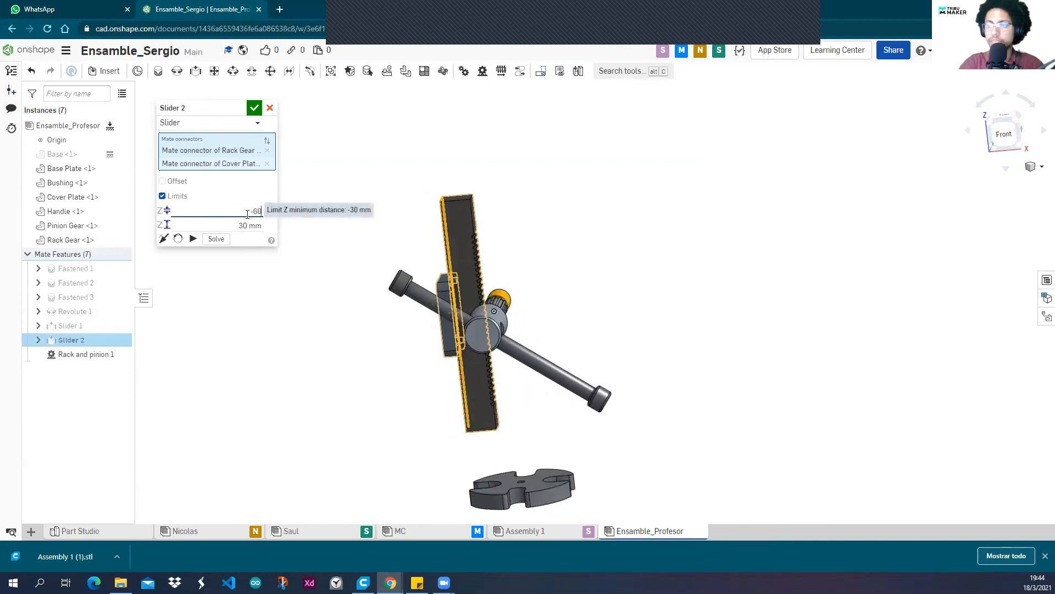
{"action": "type", "text": "-60"}
{"action": "left_click", "coordinate": [246, 226]}
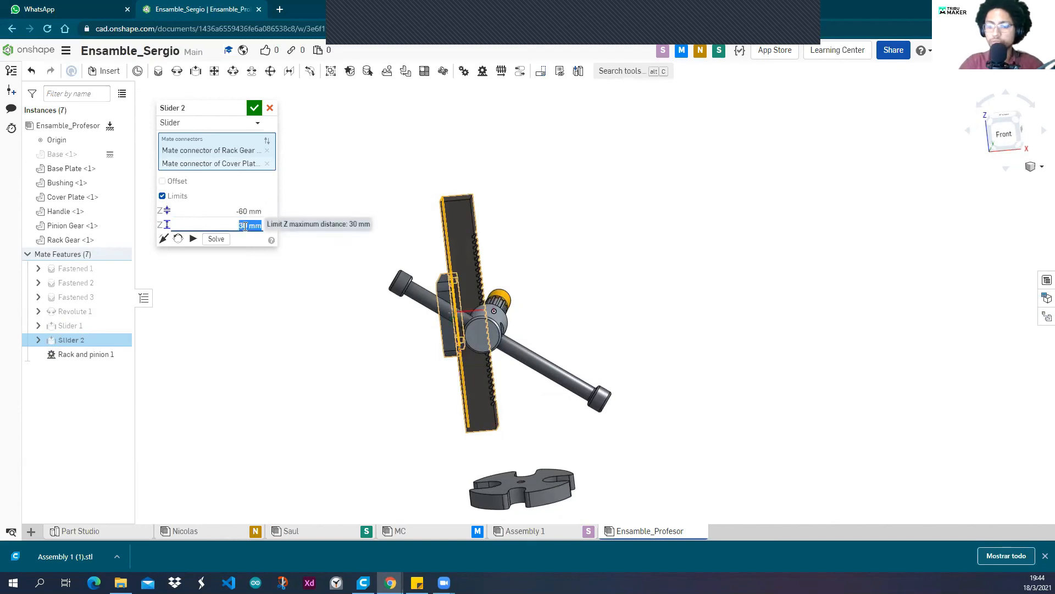
{"action": "key", "text": "Return"}
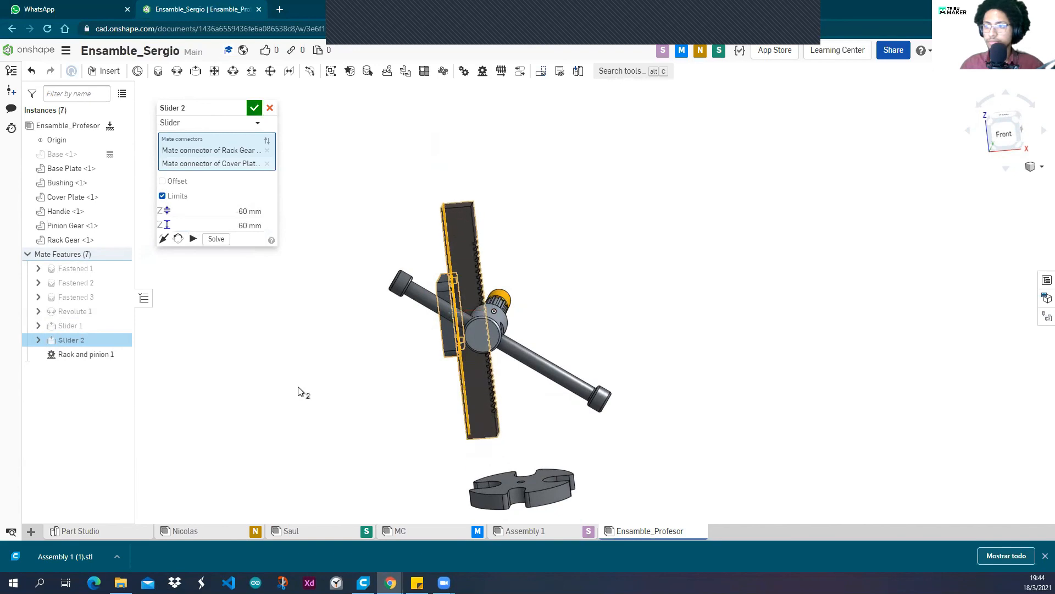
{"action": "left_click", "coordinate": [255, 109]}
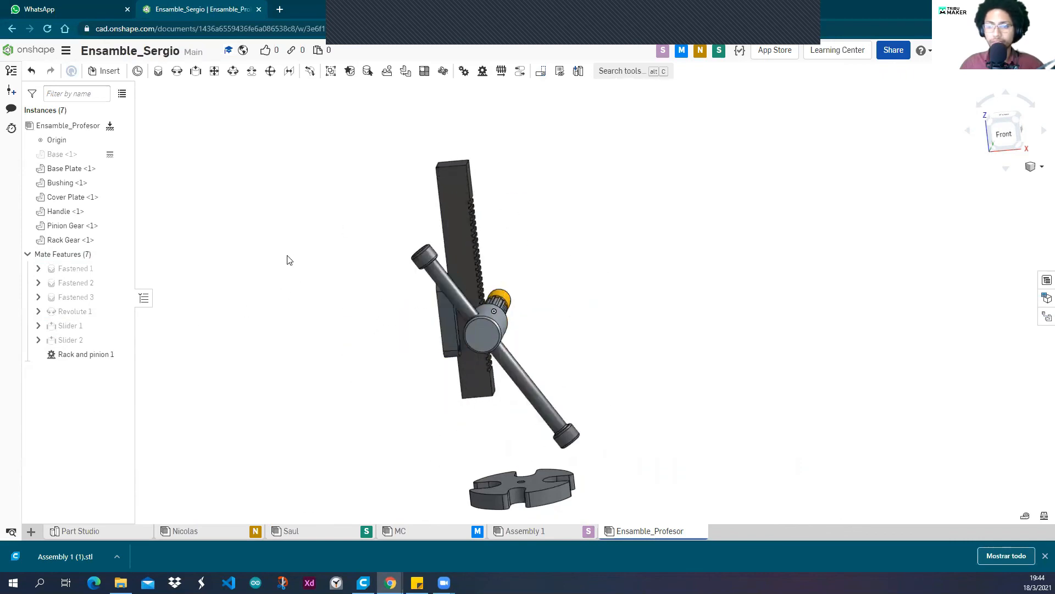
Change the Rack and pinion 1 relation's distance per revolution to 20 mm and accept it.
{"action": "right_click", "coordinate": [107, 354]}
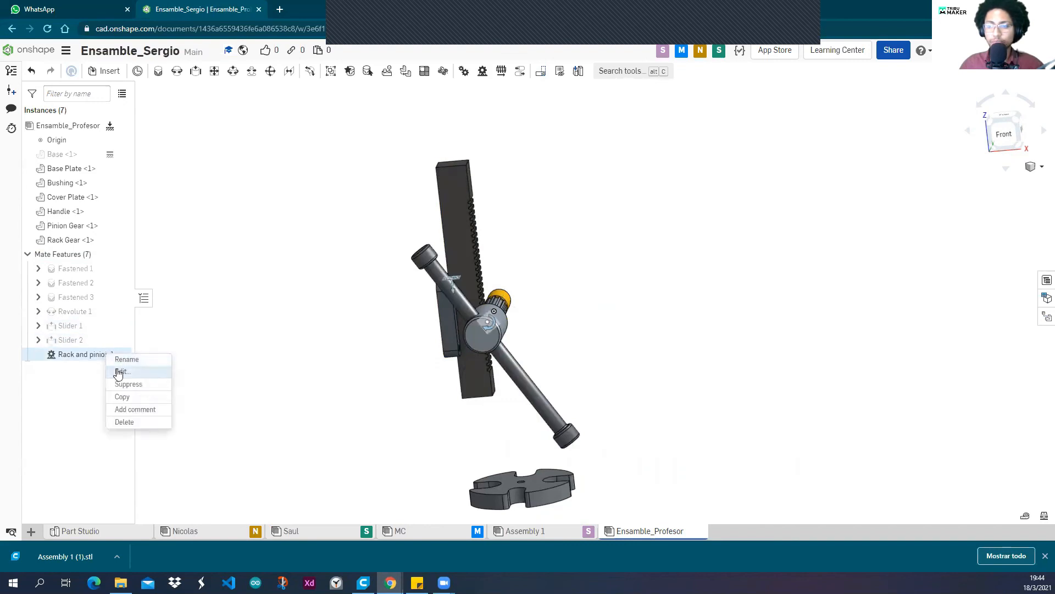
{"action": "left_click", "coordinate": [123, 371]}
{"action": "left_click", "coordinate": [252, 176]}
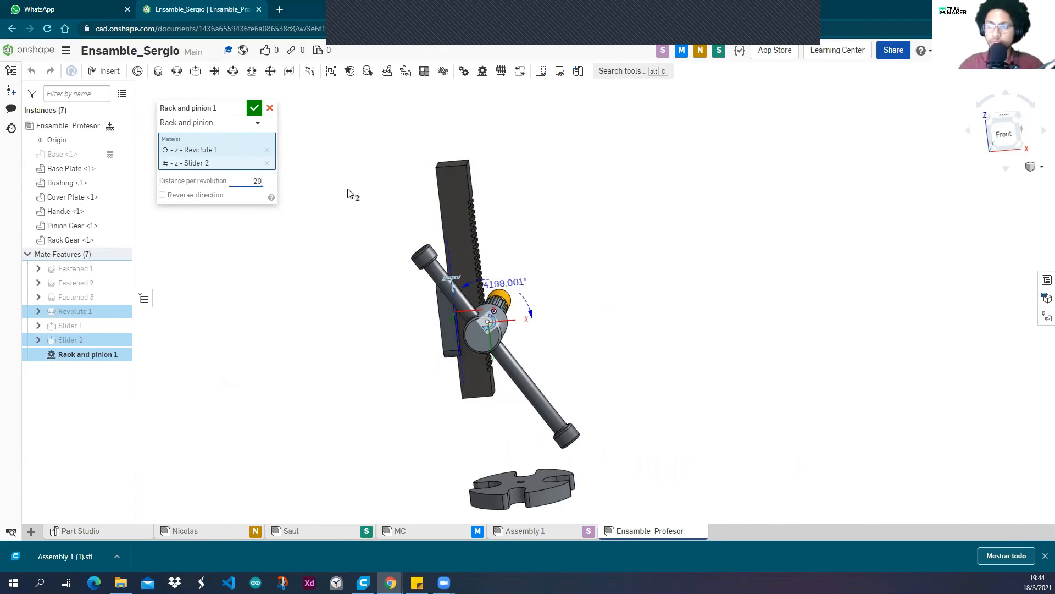
{"action": "left_click", "coordinate": [255, 113]}
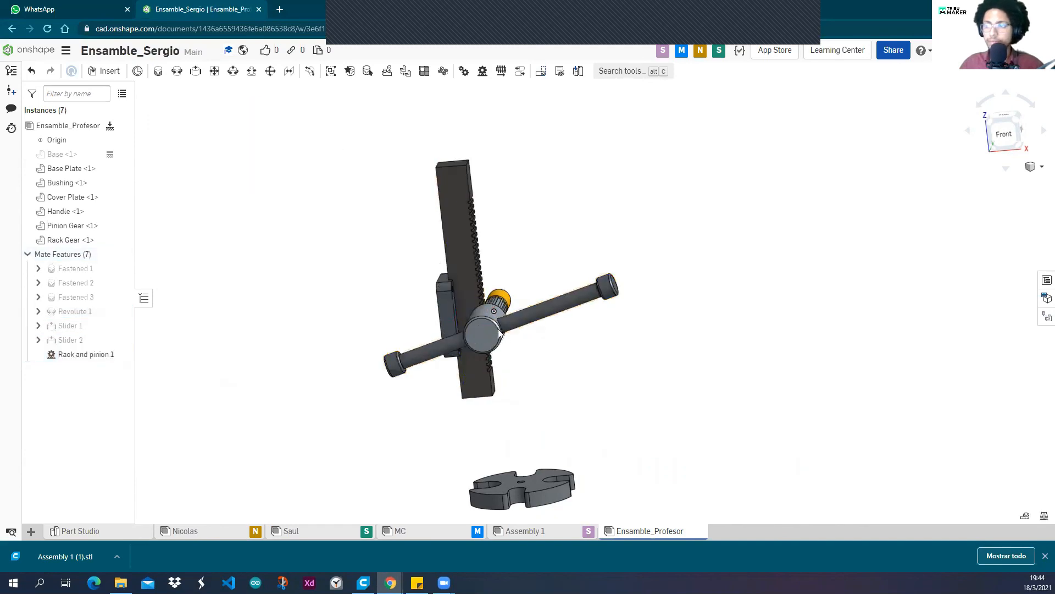
Turn the handle in both directions to test how far it raises and lowers the rack gear.
{"action": "left_click_drag", "start_coordinate": [466, 428], "coordinate": [431, 350]}
{"action": "left_click_drag", "start_coordinate": [419, 286], "coordinate": [420, 266]}
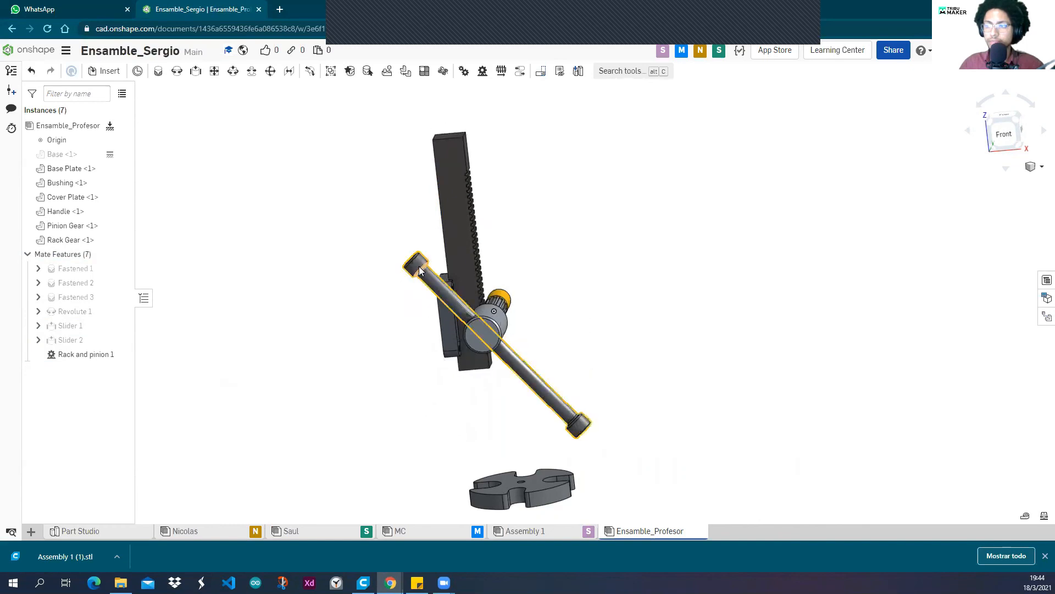
{"action": "left_click_drag", "start_coordinate": [563, 394], "coordinate": [459, 324]}
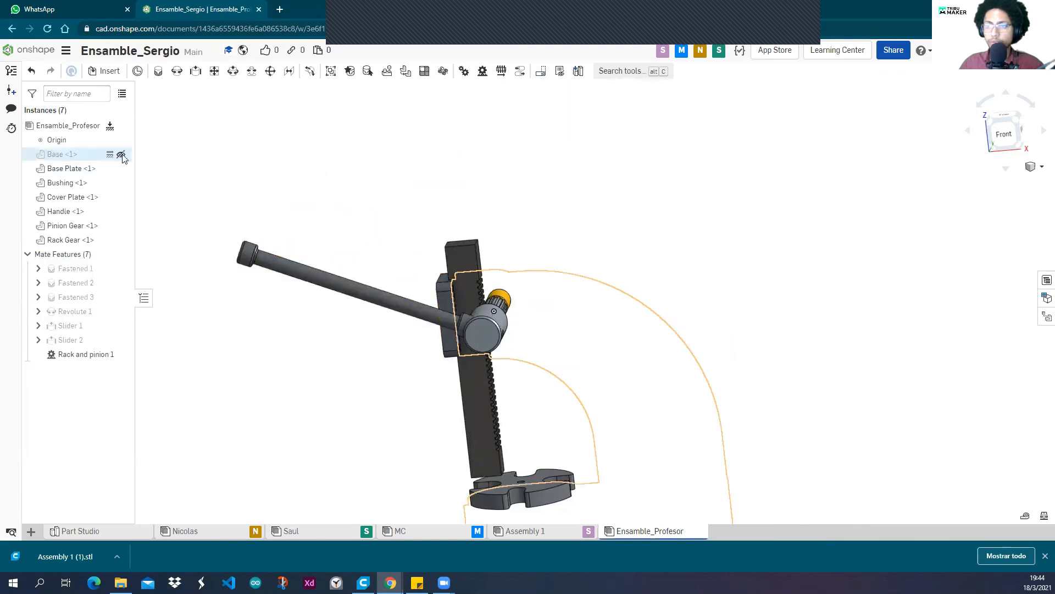
Show the hidden Base part and turn the handle to check the press mechanism in the complete assembly.
{"action": "left_click", "coordinate": [121, 157]}
{"action": "scroll", "coordinate": [387, 180], "scroll_direction": "down", "scroll_amount": 2}
{"action": "scroll", "coordinate": [390, 189], "scroll_direction": "up", "scroll_amount": 5}
{"action": "right_click_drag", "start_coordinate": [390, 191], "coordinate": [398, 216]}
{"action": "scroll", "coordinate": [395, 220], "scroll_direction": "down", "scroll_amount": 3}
{"action": "left_click_drag", "start_coordinate": [315, 300], "coordinate": [379, 248]}
{"action": "right_click_drag", "start_coordinate": [380, 247], "coordinate": [405, 200]}
{"action": "left_click_drag", "start_coordinate": [403, 373], "coordinate": [487, 261]}
{"action": "left_click_drag", "start_coordinate": [378, 295], "coordinate": [518, 175]}
{"action": "right_click_drag", "start_coordinate": [519, 175], "coordinate": [556, 143]}
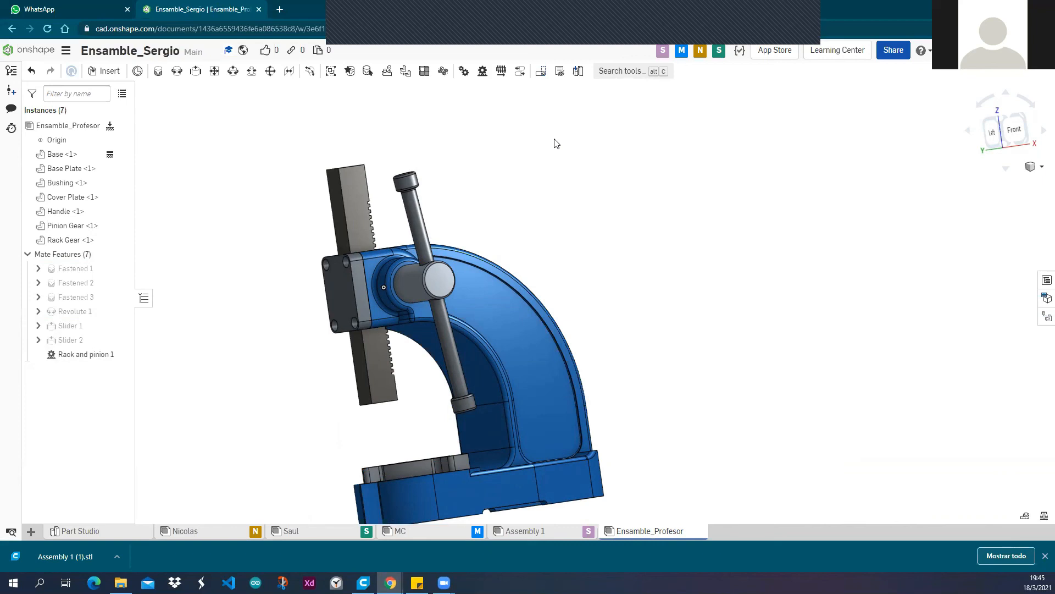
{"action": "right_click_drag", "start_coordinate": [492, 186], "coordinate": [432, 212]}
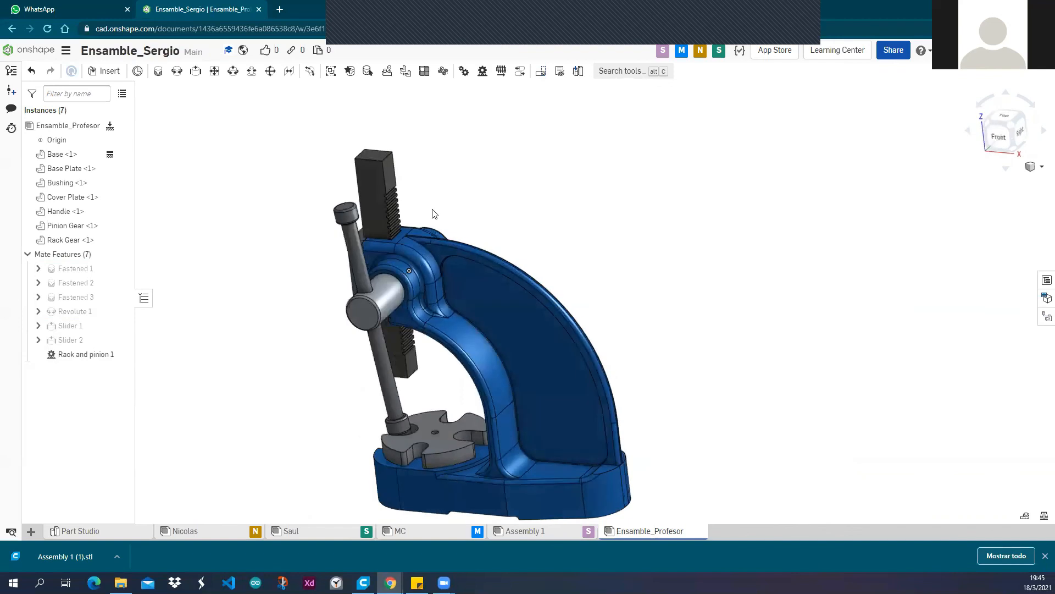
{"action": "scroll", "coordinate": [432, 213], "scroll_direction": "up", "scroll_amount": 3}
{"action": "scroll", "coordinate": [432, 213], "scroll_direction": "down", "scroll_amount": 2}
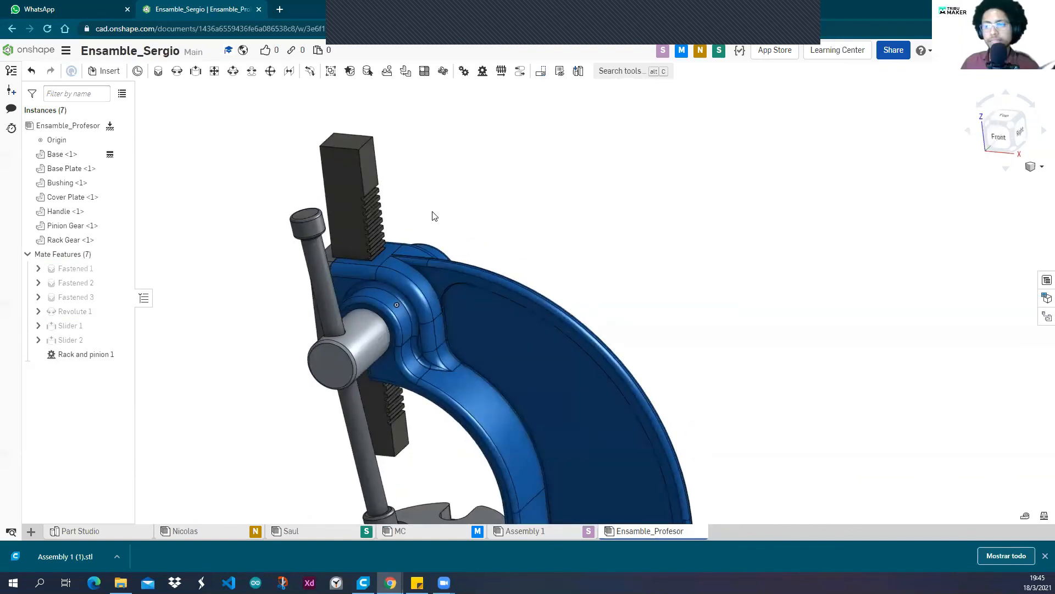
{"action": "right_click_drag", "start_coordinate": [444, 211], "coordinate": [447, 202]}
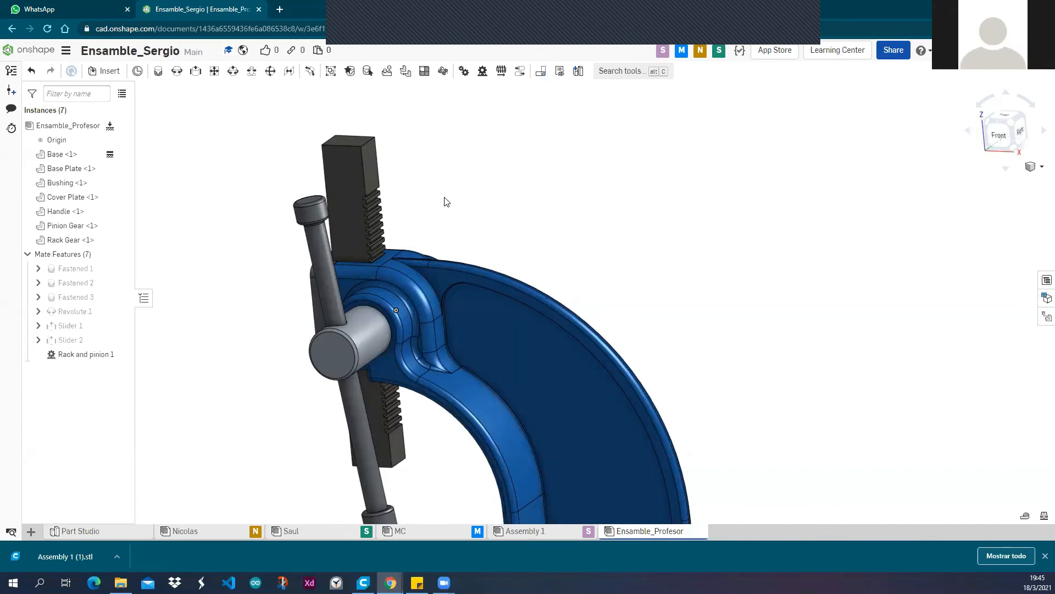
Change the Rack and pinion 1 relation's distance per revolution to 1 mm and accept it.
{"action": "right_click", "coordinate": [85, 356]}
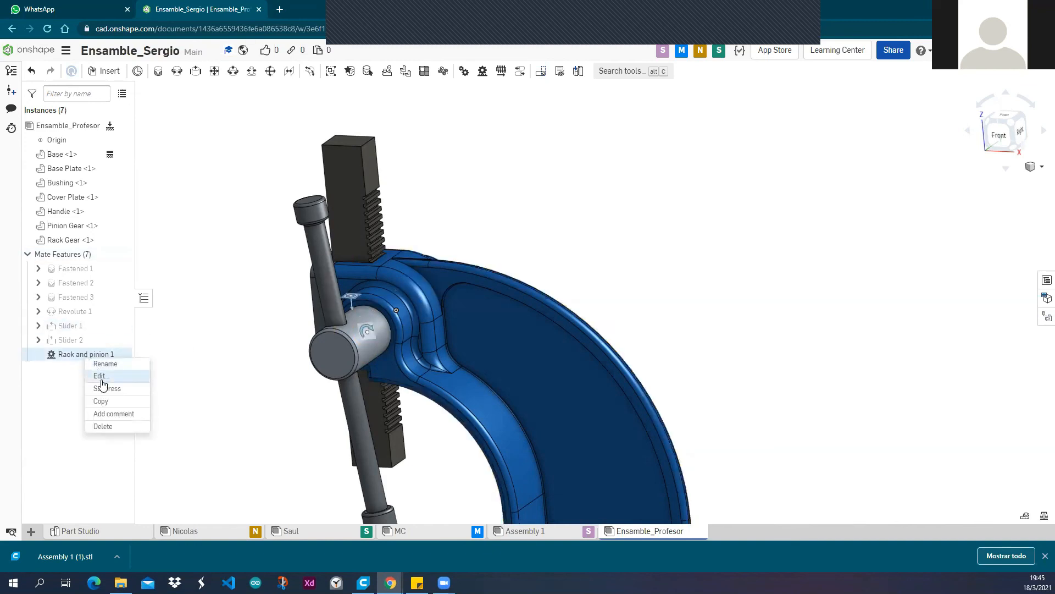
{"action": "left_click", "coordinate": [102, 377]}
{"action": "right_click_drag", "start_coordinate": [453, 169], "coordinate": [486, 173]}
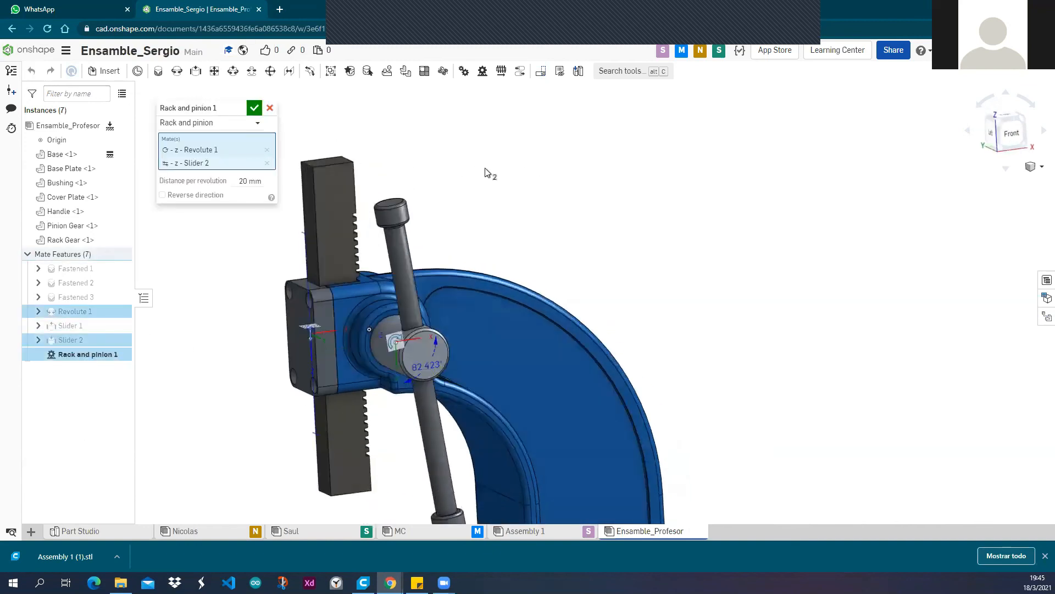
{"action": "left_click", "coordinate": [250, 181]}
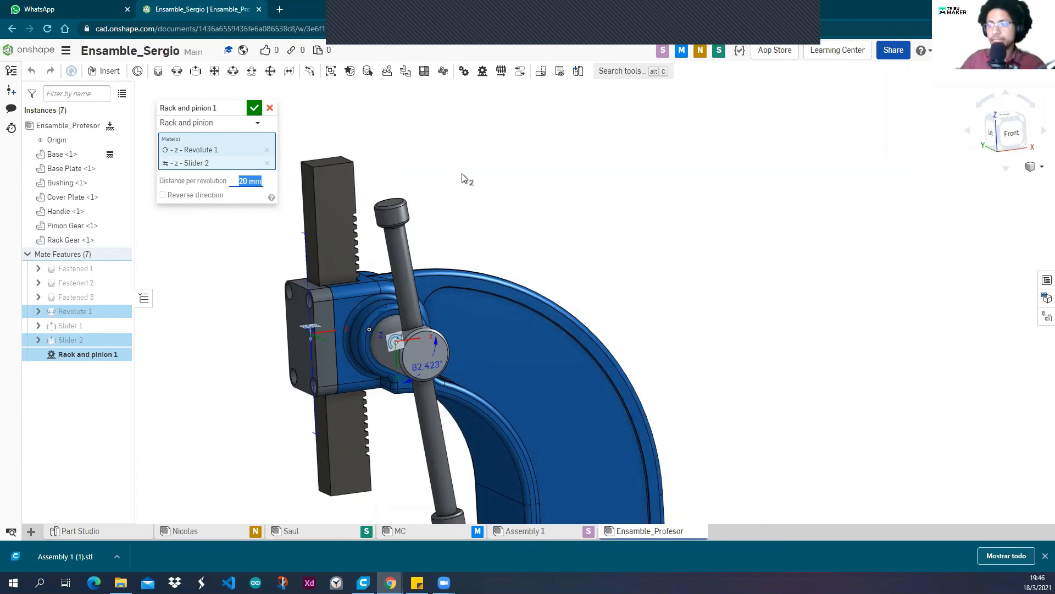
{"action": "right_click_drag", "start_coordinate": [491, 259], "coordinate": [483, 201]}
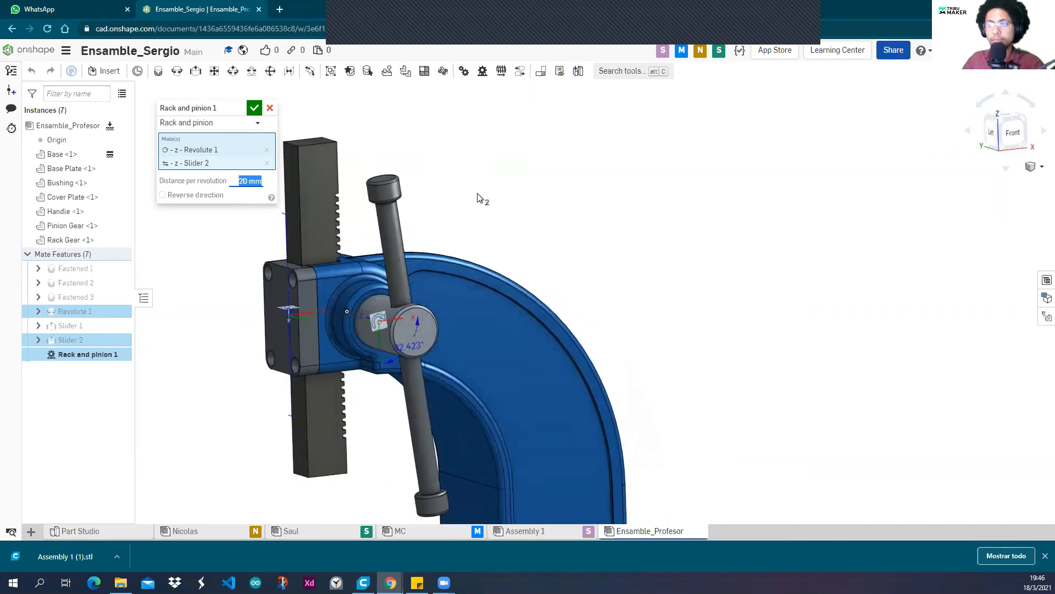
{"action": "middle_click_drag", "start_coordinate": [476, 194], "coordinate": [514, 173]}
{"action": "scroll", "coordinate": [438, 250], "scroll_direction": "up", "scroll_amount": 6}
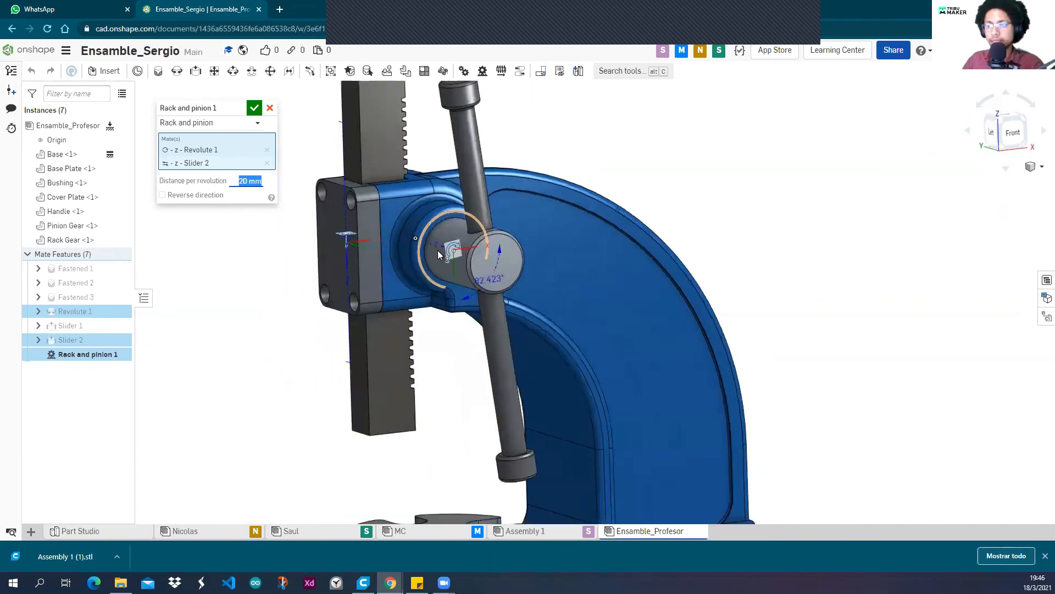
{"action": "scroll", "coordinate": [434, 236], "scroll_direction": "down", "scroll_amount": 5}
{"action": "right_click_drag", "start_coordinate": [434, 275], "coordinate": [533, 213]}
{"action": "scroll", "coordinate": [534, 194], "scroll_direction": "down", "scroll_amount": 3}
{"action": "middle_click_drag", "start_coordinate": [533, 194], "coordinate": [499, 151]}
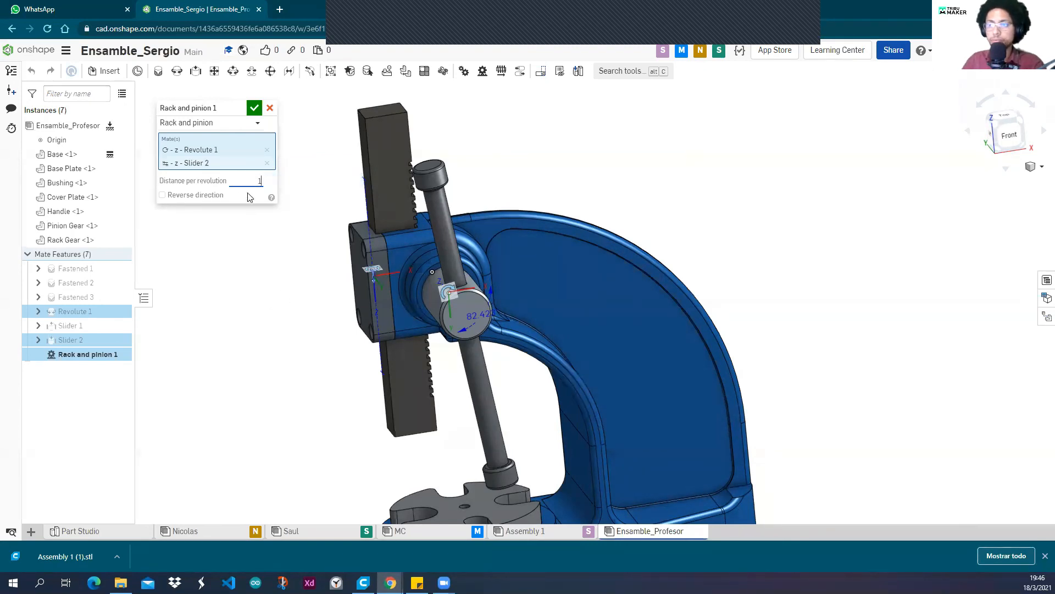
{"action": "left_click", "coordinate": [255, 108]}
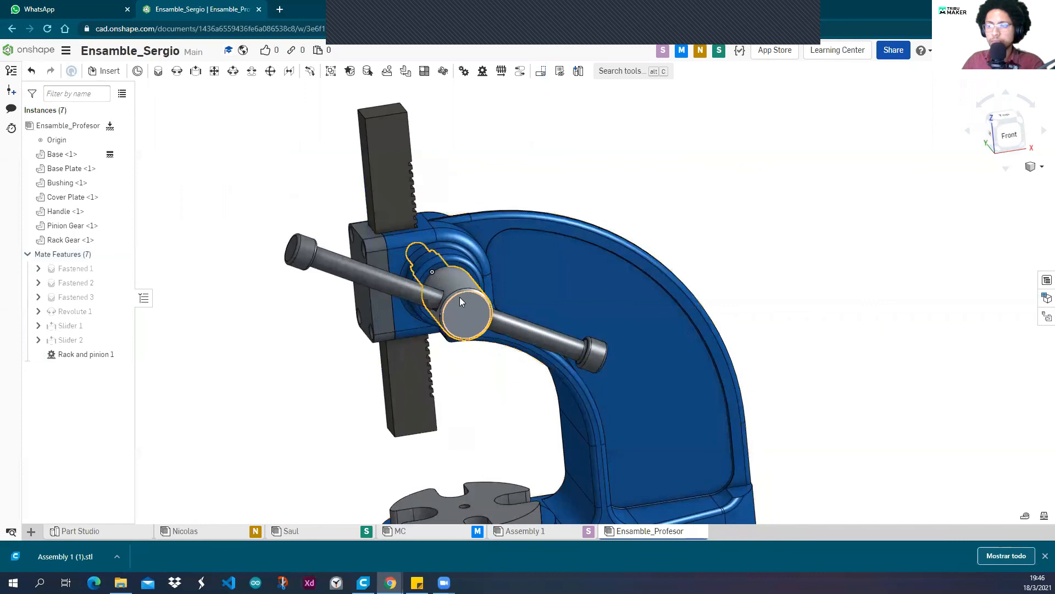
Turn the handle to test how far the rack gear travels with the 1 mm distance per revolution.
{"action": "left_click_drag", "start_coordinate": [515, 303], "coordinate": [459, 216]}
{"action": "scroll", "coordinate": [461, 213], "scroll_direction": "down", "scroll_amount": 4}
{"action": "middle_click_drag", "start_coordinate": [462, 185], "coordinate": [448, 199]}
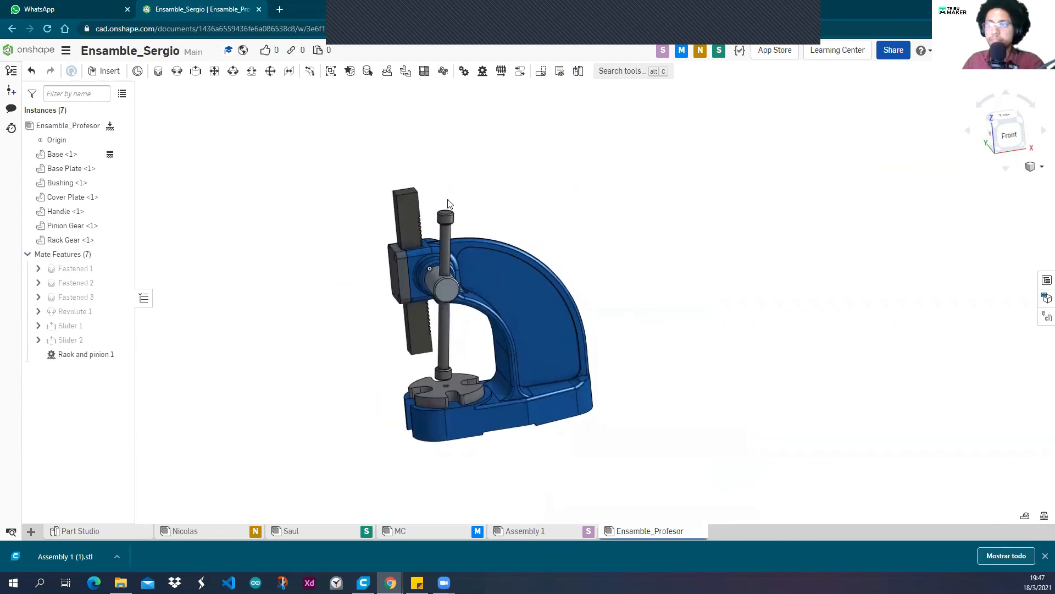
{"action": "scroll", "coordinate": [430, 226], "scroll_direction": "up", "scroll_amount": 5}
Set the Rack and pinion 1 relation's distance per revolution back to 20 mm and accept it.
{"action": "right_click", "coordinate": [104, 359]}
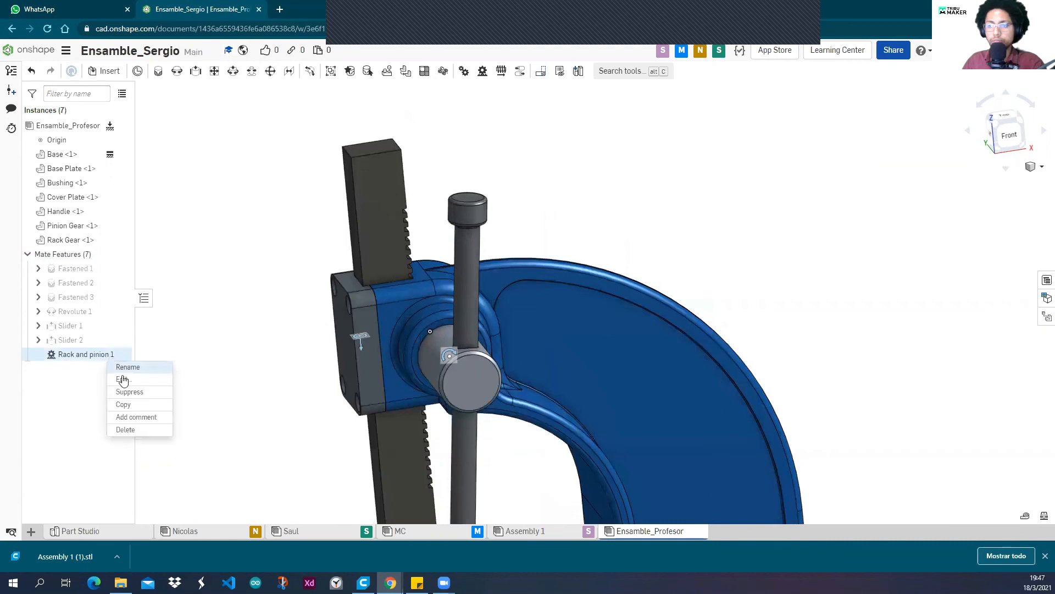
{"action": "left_click", "coordinate": [156, 378]}
{"action": "left_click", "coordinate": [252, 186]}
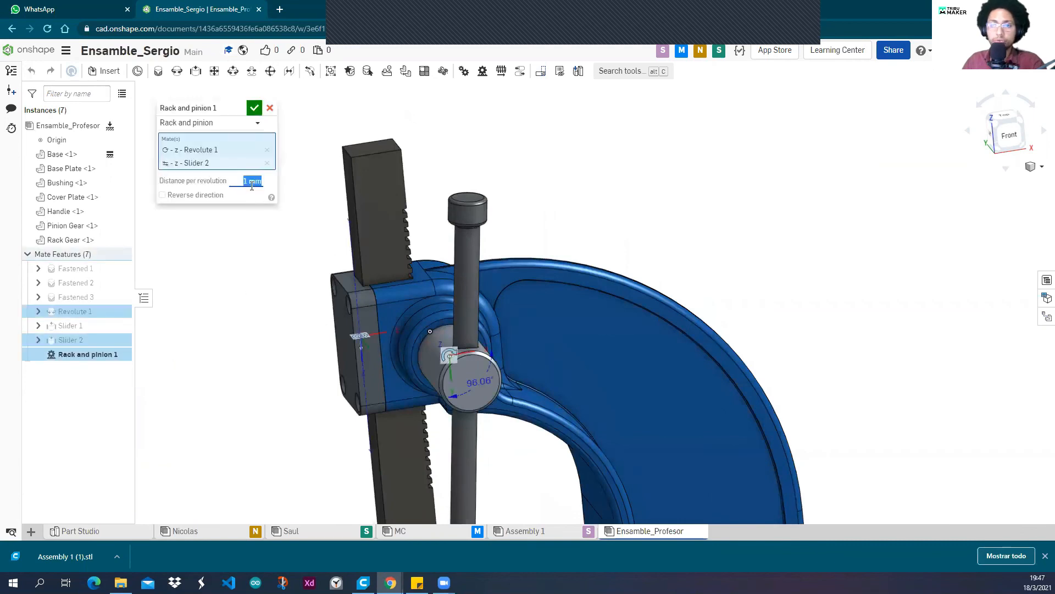
{"action": "middle_click_drag", "start_coordinate": [318, 254], "coordinate": [340, 221]}
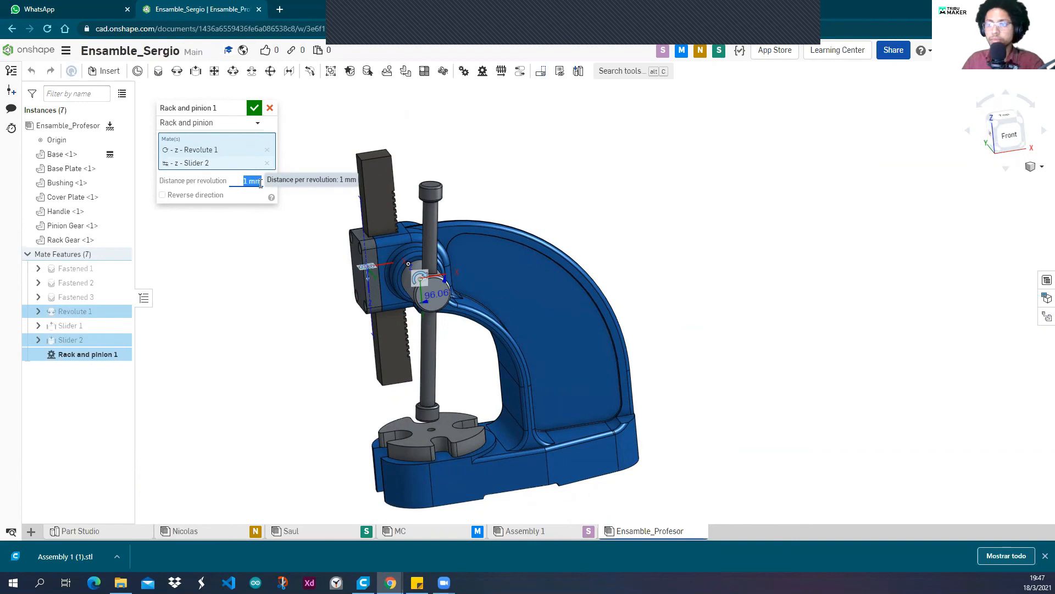
{"action": "right_click_drag", "start_coordinate": [318, 257], "coordinate": [325, 251]}
{"action": "scroll", "coordinate": [325, 251], "scroll_direction": "up", "scroll_amount": 4}
{"action": "scroll", "coordinate": [327, 254], "scroll_direction": "down", "scroll_amount": 3}
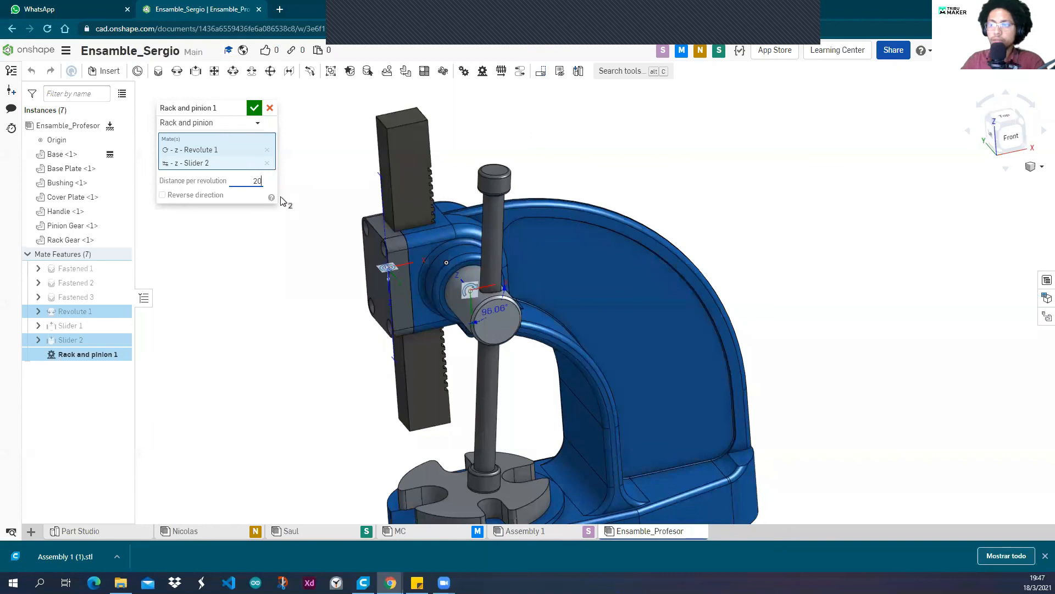
{"action": "left_click", "coordinate": [261, 113]}
Turn the handle around the pinion axis to check the rack gear's travel at 20 mm per revolution.
{"action": "scroll", "coordinate": [324, 240], "scroll_direction": "down", "scroll_amount": 4}
{"action": "scroll", "coordinate": [330, 266], "scroll_direction": "up", "scroll_amount": 5}
{"action": "scroll", "coordinate": [364, 295], "scroll_direction": "down", "scroll_amount": 2}
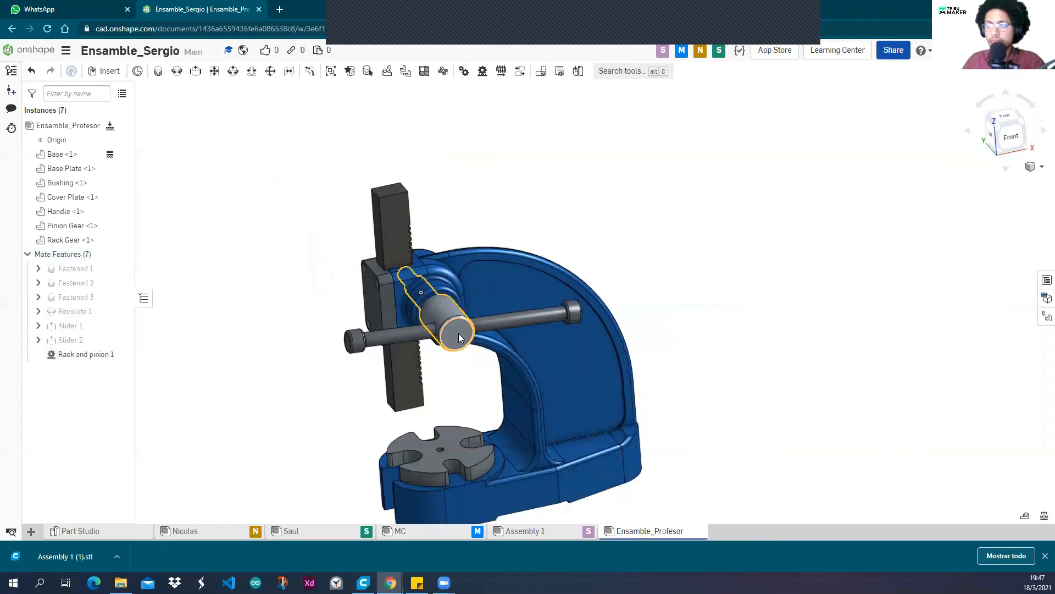
{"action": "left_click_drag", "start_coordinate": [408, 332], "coordinate": [444, 335]}
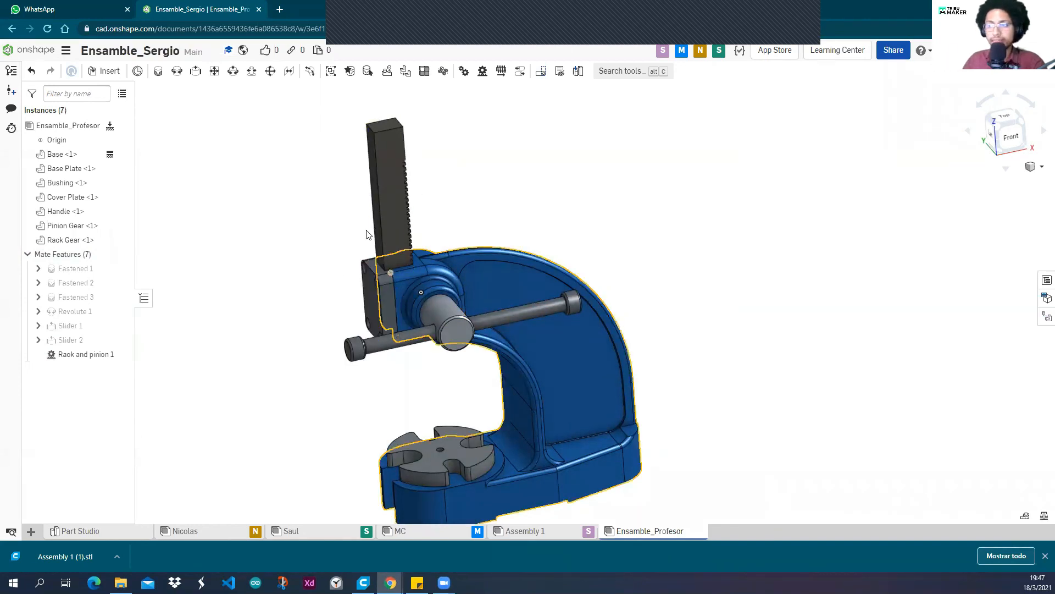
{"action": "scroll", "coordinate": [365, 233], "scroll_direction": "up", "scroll_amount": 5}
{"action": "scroll", "coordinate": [362, 181], "scroll_direction": "down", "scroll_amount": 6}
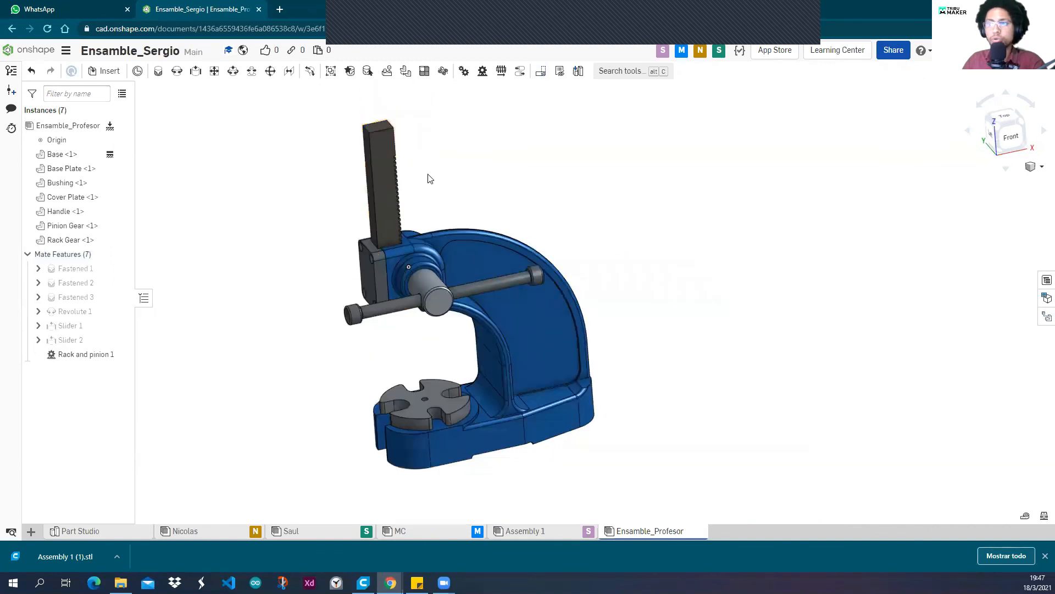
{"action": "scroll", "coordinate": [421, 173], "scroll_direction": "up", "scroll_amount": 3}
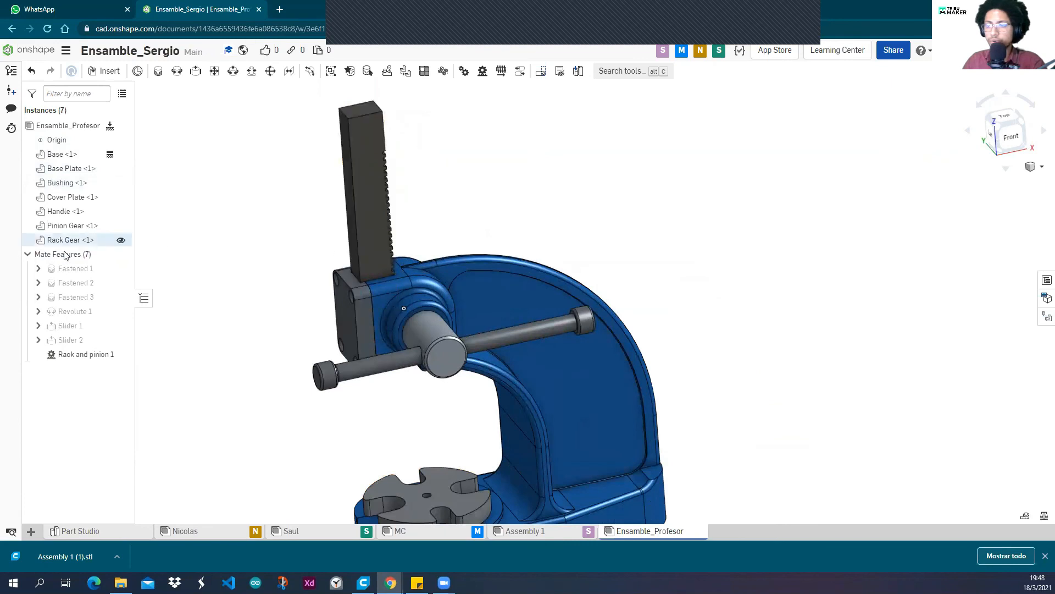
Hide the Base part to expose the pinion gear and the rack gear's teeth.
{"action": "left_click", "coordinate": [121, 154]}
{"action": "right_click_drag", "start_coordinate": [435, 239], "coordinate": [474, 246]}
{"action": "scroll", "coordinate": [435, 258], "scroll_direction": "up", "scroll_amount": 3}
{"action": "scroll", "coordinate": [448, 262], "scroll_direction": "down", "scroll_amount": 2}
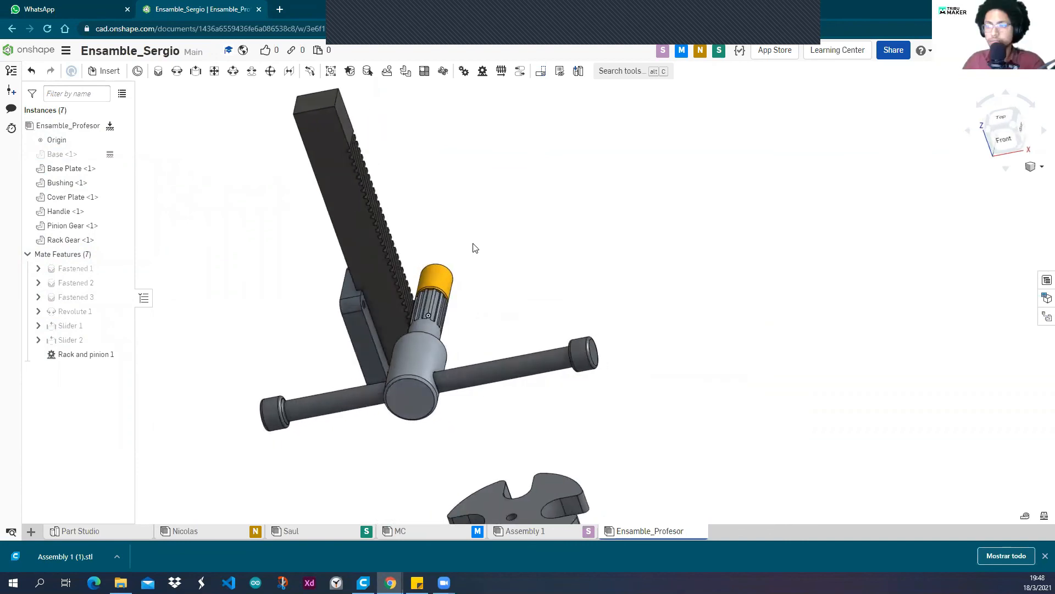
{"action": "middle_click_drag", "start_coordinate": [500, 215], "coordinate": [514, 249]}
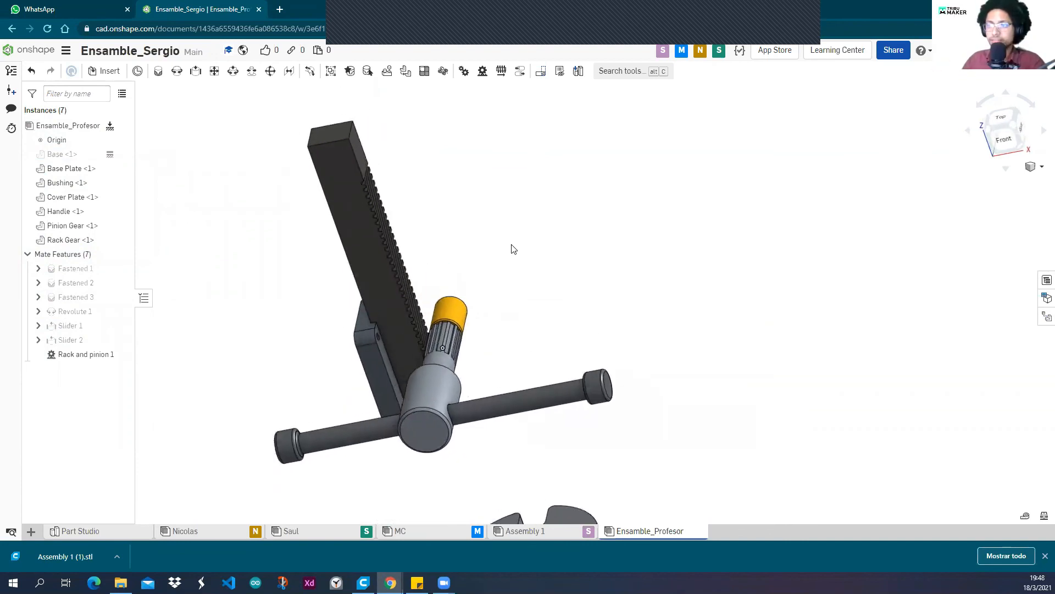
Move the exposed mechanism and examine close up how the pinion teeth engage the rack gear.
{"action": "left_click_drag", "start_coordinate": [456, 478], "coordinate": [461, 246]}
{"action": "left_click_drag", "start_coordinate": [381, 279], "coordinate": [343, 311]}
{"action": "scroll", "coordinate": [437, 196], "scroll_direction": "up", "scroll_amount": 5}
{"action": "mouse_move", "coordinate": [467, 303]}
{"action": "left_mouse_down"}
{"action": "mouse_move", "coordinate": [504, 311]}
{"action": "mouse_move", "coordinate": [480, 312]}
{"action": "left_mouse_up"}
Edit the Rack and pinion 1 relation to a distance per revolution of 1 mm and accept it.
{"action": "right_click", "coordinate": [93, 362]}
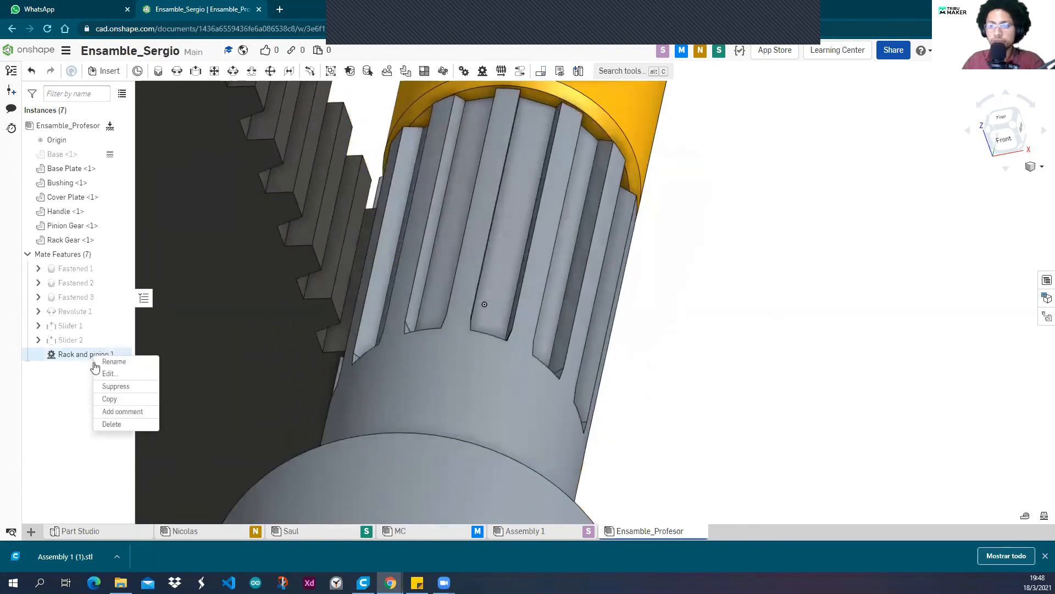
{"action": "left_click", "coordinate": [105, 373]}
{"action": "left_click", "coordinate": [238, 182]}
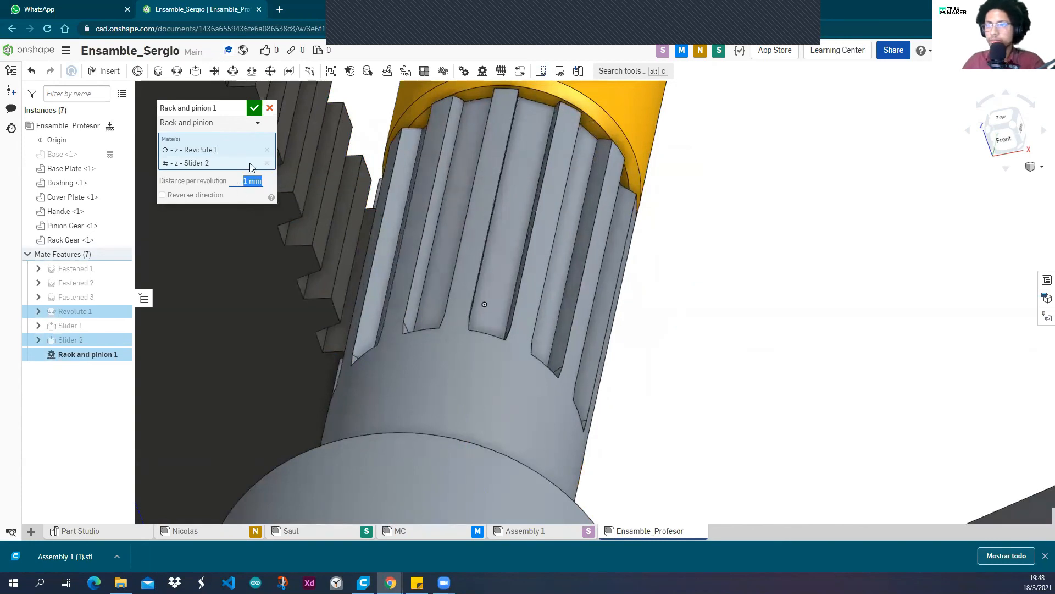
{"action": "left_click", "coordinate": [254, 109]}
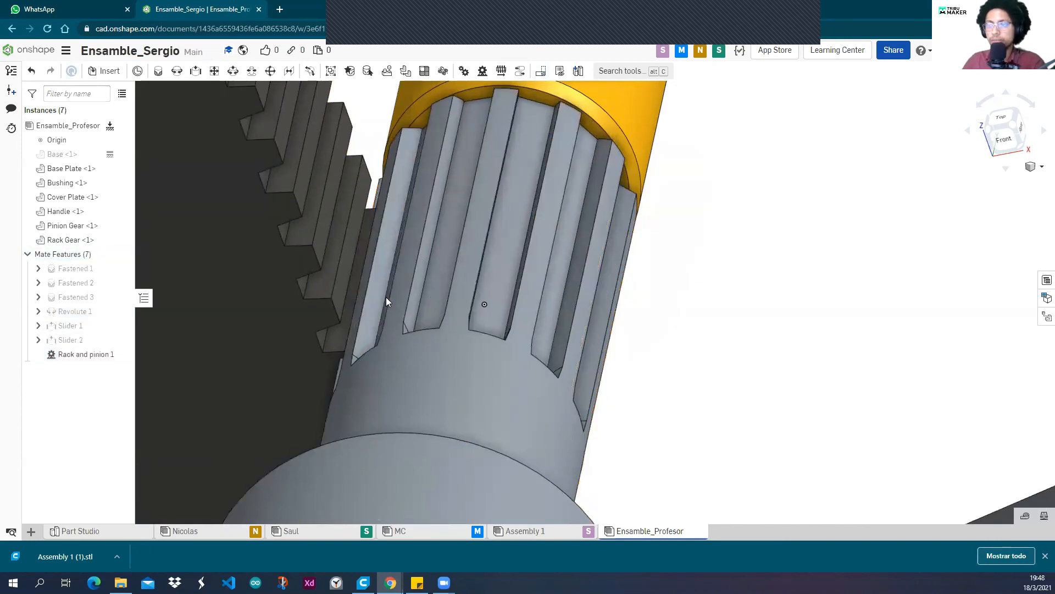
Rotate the pinion gear and handle to compare the tooth motion with the rack gear's travel.
{"action": "left_click_drag", "start_coordinate": [423, 296], "coordinate": [397, 294]}
{"action": "scroll", "coordinate": [484, 308], "scroll_direction": "down", "scroll_amount": 5}
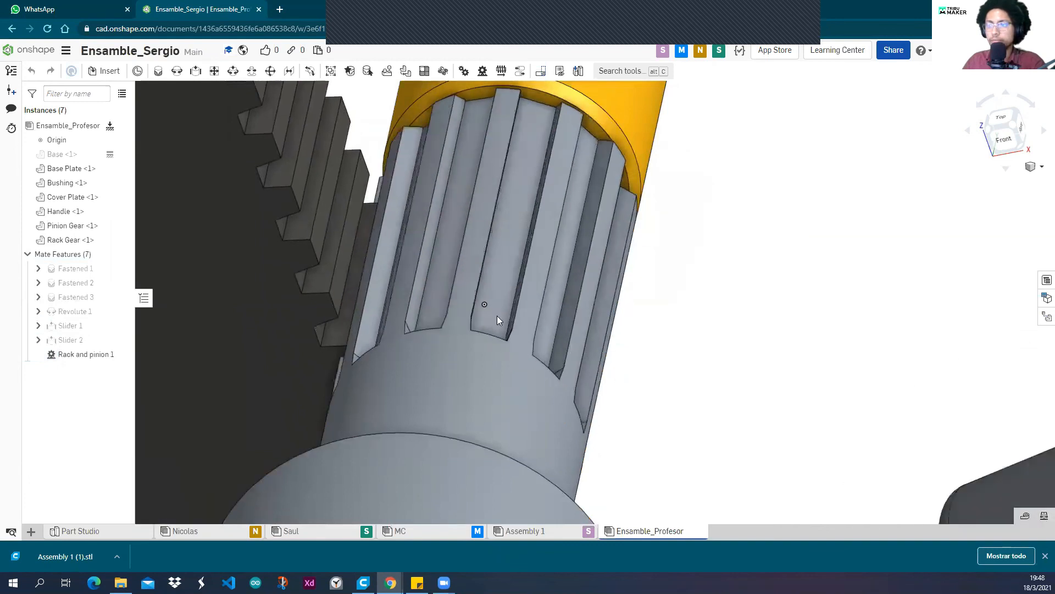
{"action": "left_click_drag", "start_coordinate": [555, 384], "coordinate": [5, 365]}
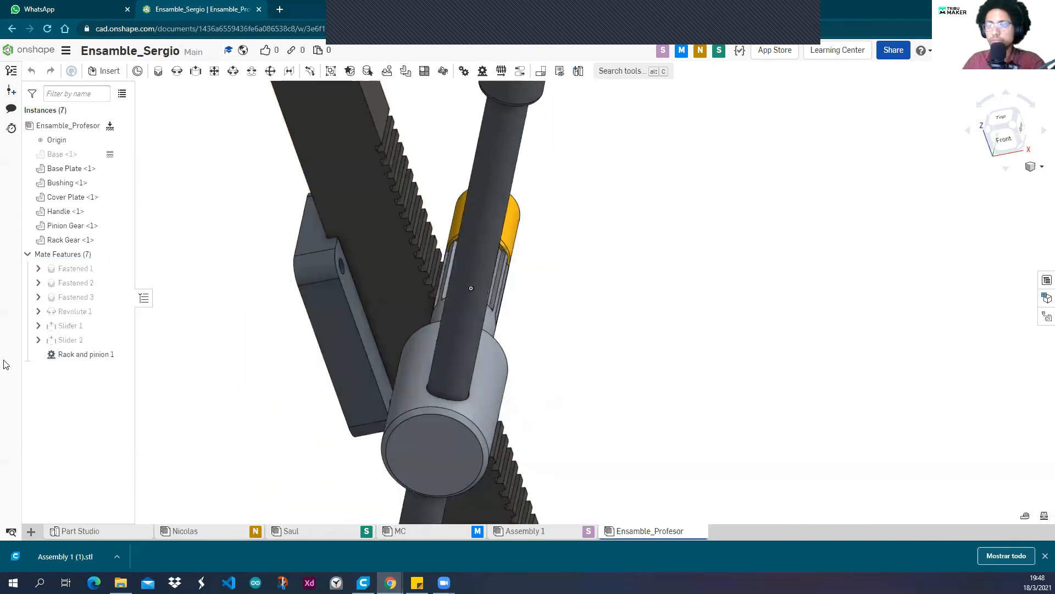
Edit the distance per revolution of the Rack and pinion 1 relation again and accept it.
{"action": "right_click", "coordinate": [83, 356]}
{"action": "left_click", "coordinate": [97, 377]}
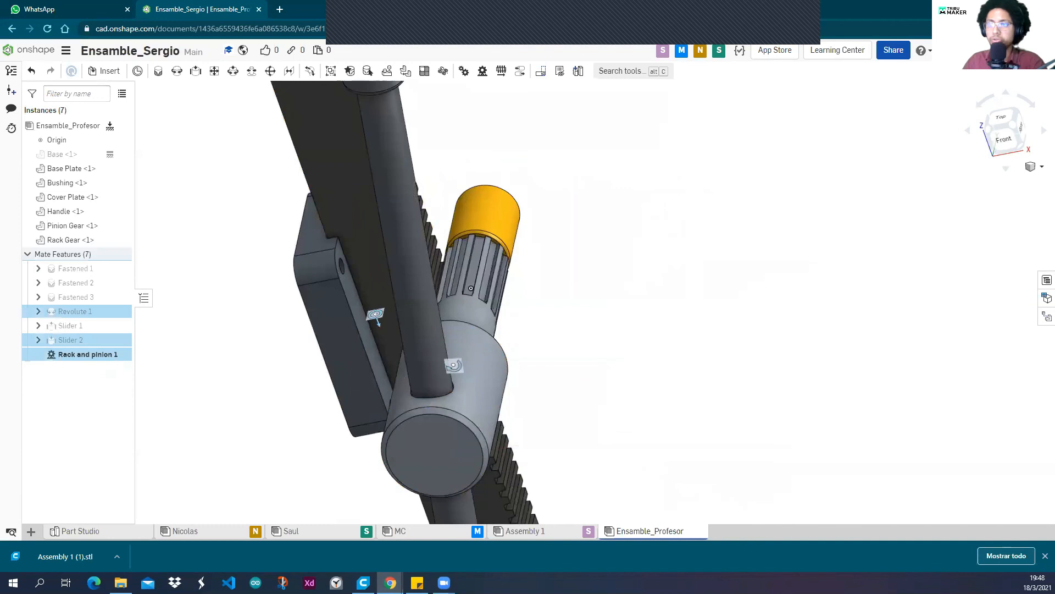
{"action": "left_click", "coordinate": [254, 180]}
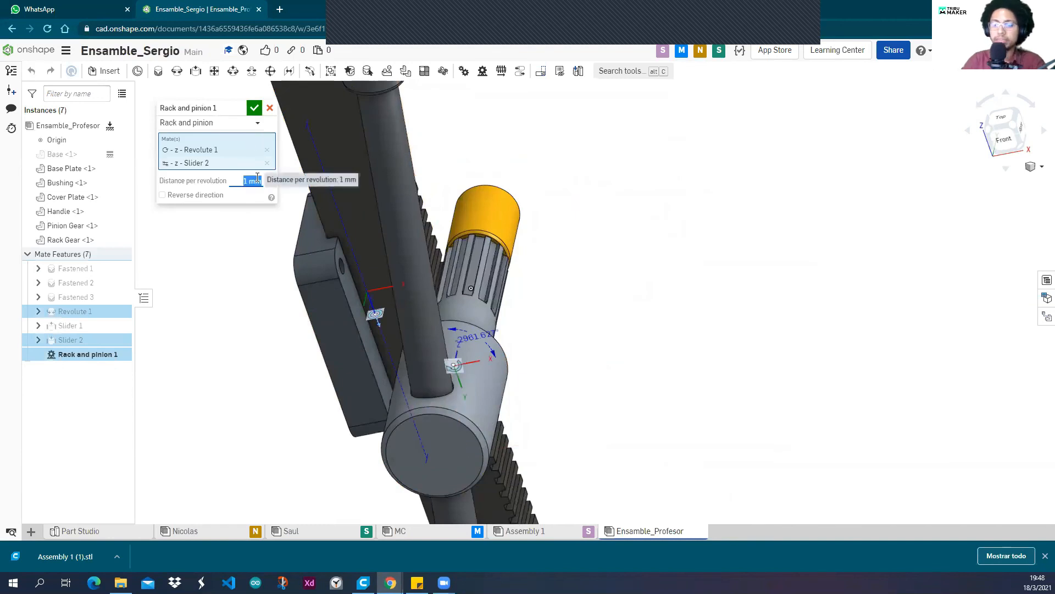
{"action": "left_click", "coordinate": [255, 110]}
Turn the pinion gear and handle to test the rack gear's motion with the Base hidden.
{"action": "scroll", "coordinate": [478, 237], "scroll_direction": "down", "scroll_amount": 3}
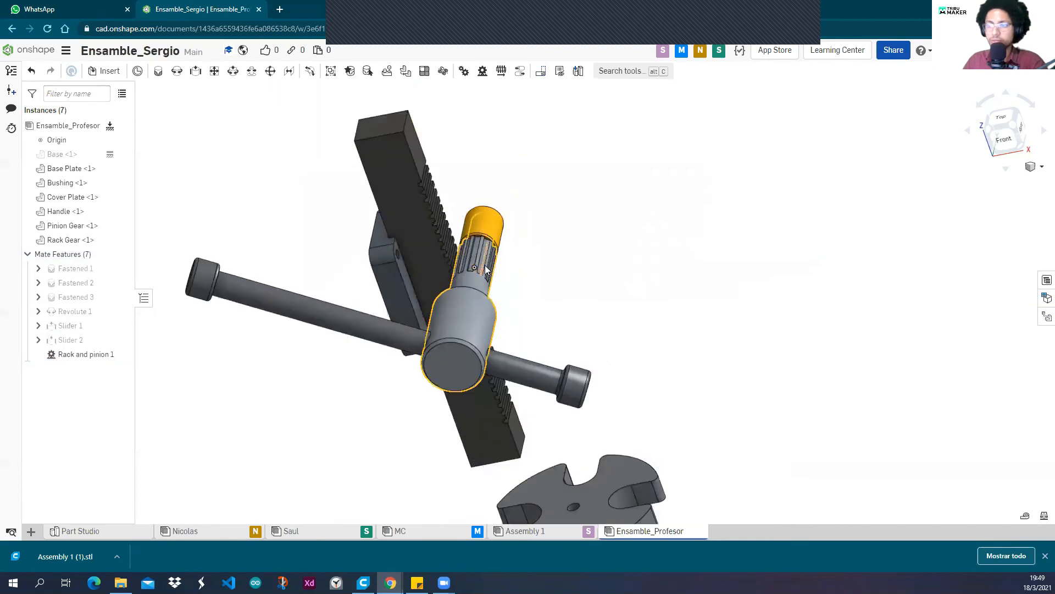
{"action": "scroll", "coordinate": [465, 218], "scroll_direction": "up", "scroll_amount": 6}
{"action": "left_click_drag", "start_coordinate": [439, 284], "coordinate": [586, 297]}
{"action": "scroll", "coordinate": [603, 224], "scroll_direction": "down", "scroll_amount": 3}
{"action": "left_click_drag", "start_coordinate": [630, 242], "coordinate": [617, 370]}
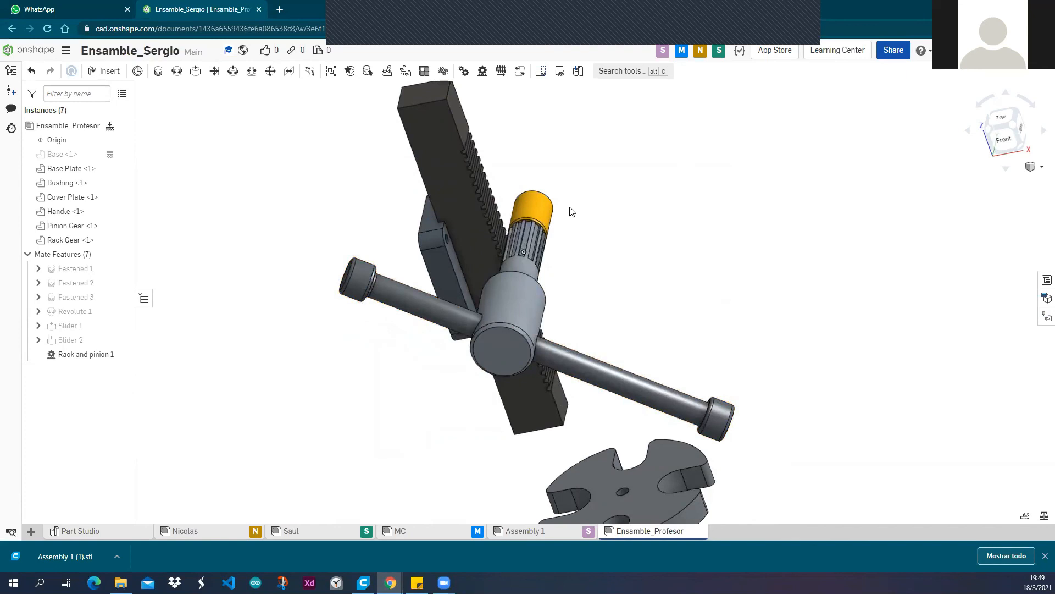
Examine up close how the pinion gear's teeth mesh with the rack gear's teeth.
{"action": "scroll", "coordinate": [570, 211], "scroll_direction": "up", "scroll_amount": 5}
{"action": "right_click_drag", "start_coordinate": [617, 249], "coordinate": [564, 240]}
{"action": "scroll", "coordinate": [564, 240], "scroll_direction": "down", "scroll_amount": 3}
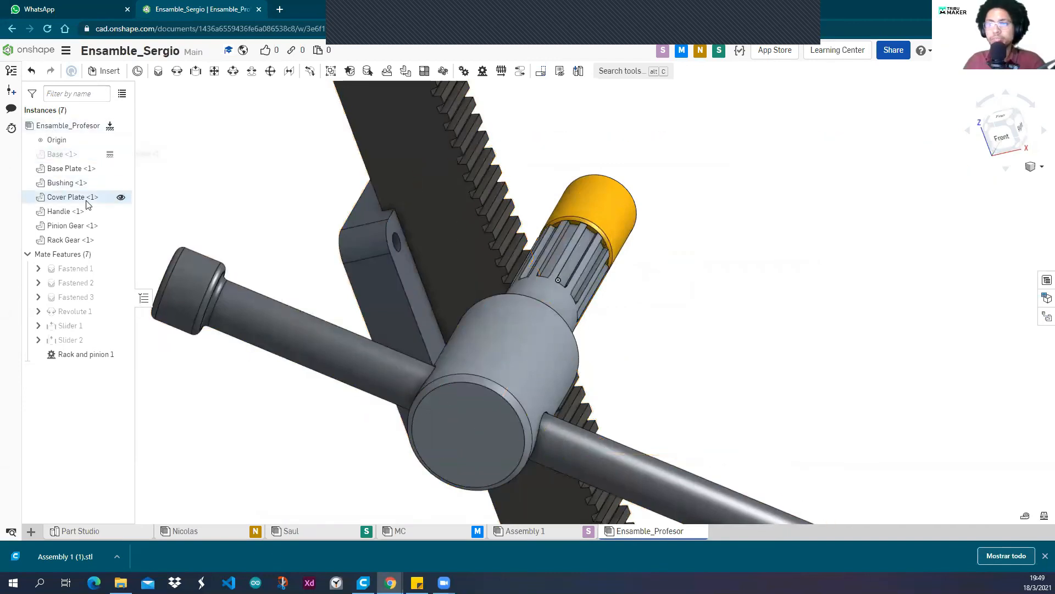
{"action": "right_click", "coordinate": [64, 184]}
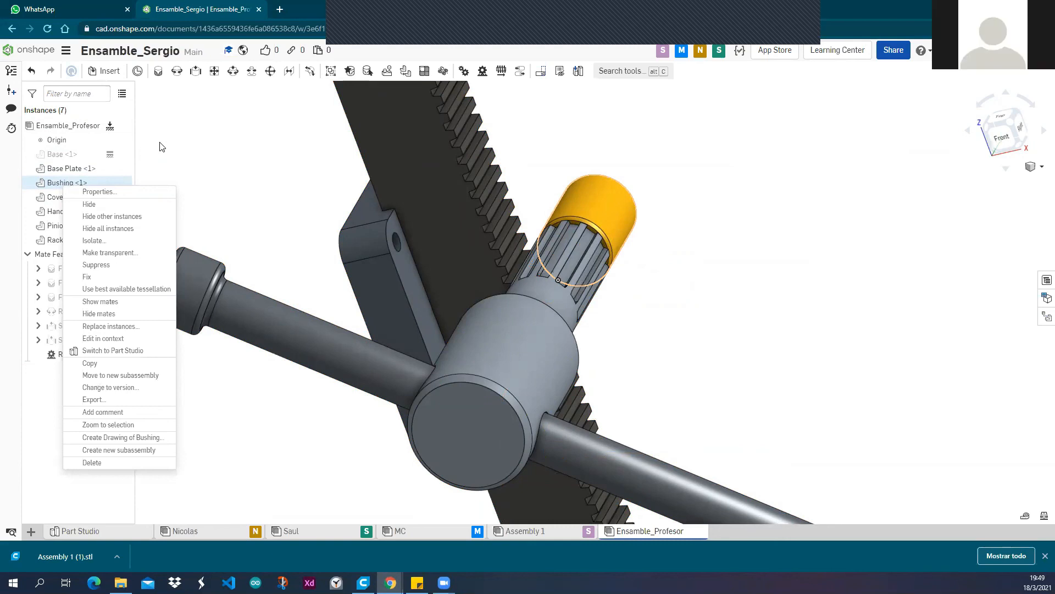
{"action": "left_click", "coordinate": [209, 139]}
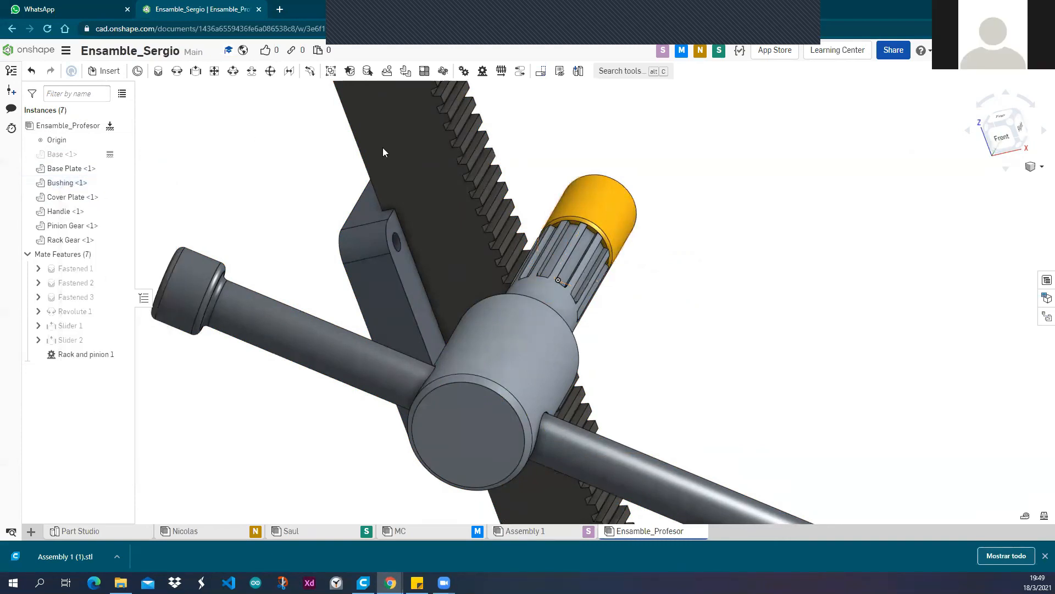
{"action": "scroll", "coordinate": [505, 274], "scroll_direction": "up", "scroll_amount": 5}
{"action": "scroll", "coordinate": [517, 275], "scroll_direction": "down", "scroll_amount": 3}
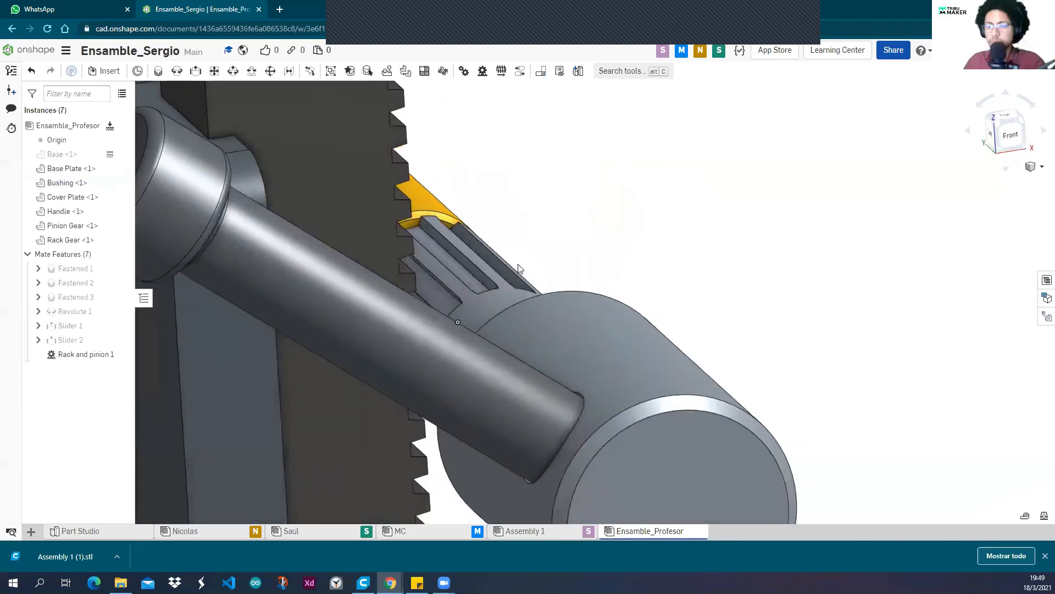
{"action": "scroll", "coordinate": [490, 289], "scroll_direction": "up", "scroll_amount": 10}
{"action": "scroll", "coordinate": [439, 328], "scroll_direction": "down", "scroll_amount": 2}
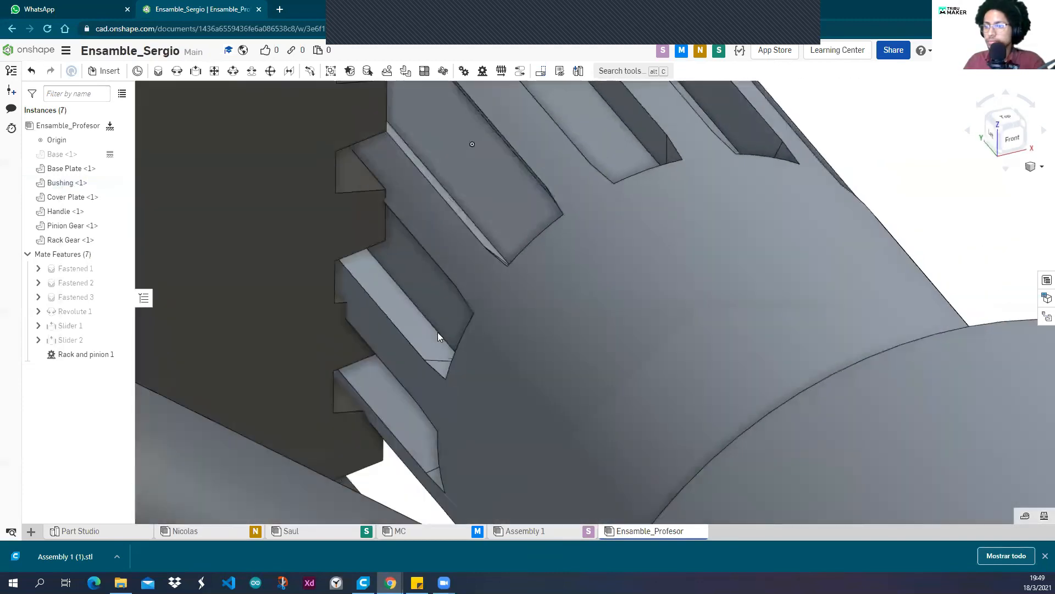
{"action": "scroll", "coordinate": [345, 300], "scroll_direction": "up", "scroll_amount": 8}
{"action": "scroll", "coordinate": [308, 304], "scroll_direction": "down", "scroll_amount": 6}
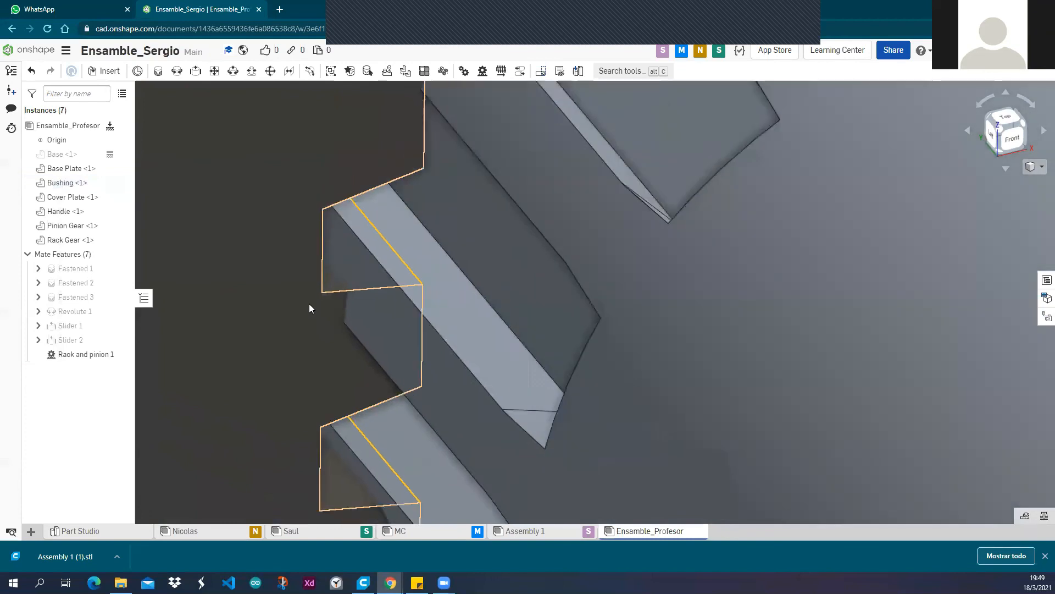
Examine the rack gear, pinion gear and handle from several angles with the Base hidden.
{"action": "right_click", "coordinate": [95, 342]}
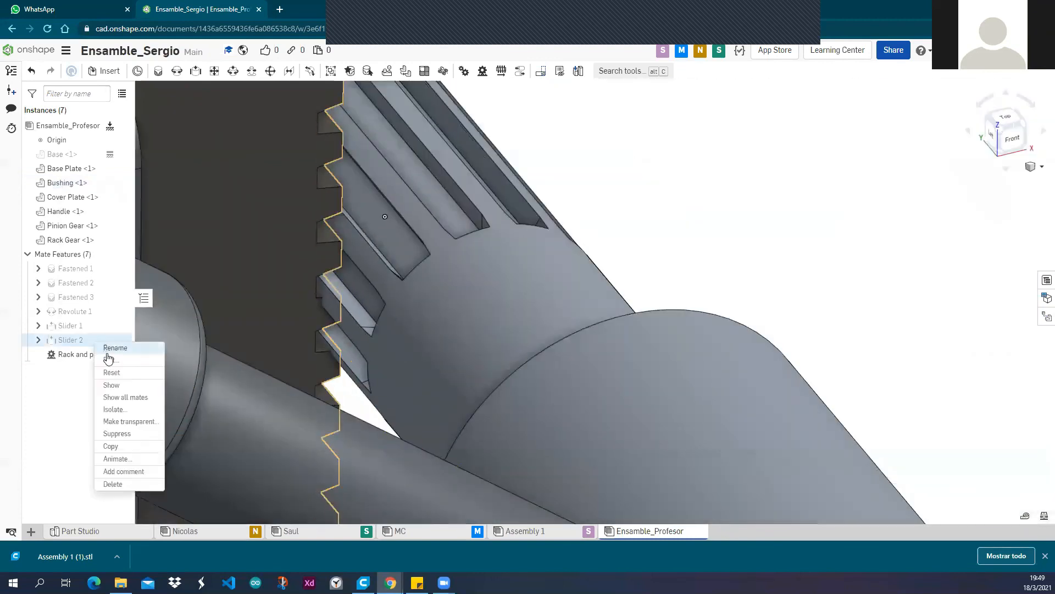
{"action": "right_click", "coordinate": [73, 355]}
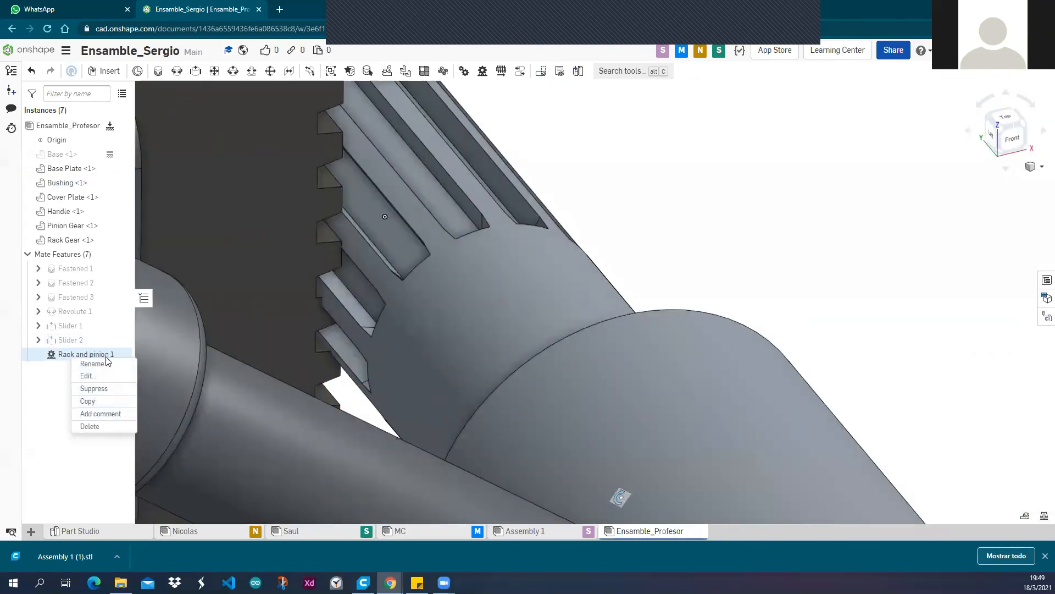
{"action": "left_click", "coordinate": [587, 220]}
{"action": "scroll", "coordinate": [587, 219], "scroll_direction": "down", "scroll_amount": 5}
{"action": "right_click_drag", "start_coordinate": [650, 184], "coordinate": [636, 179]}
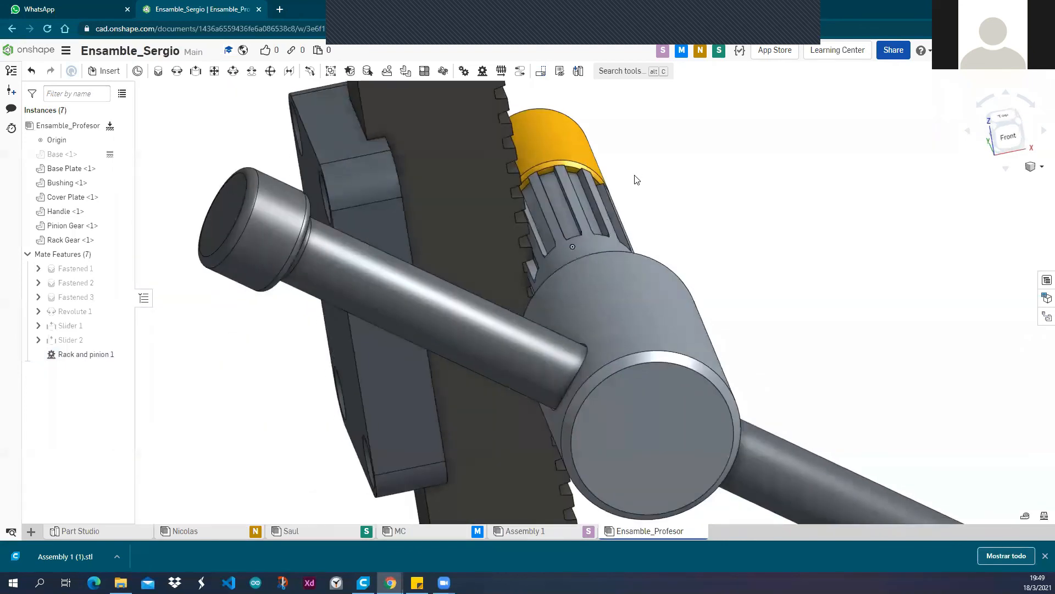
{"action": "scroll", "coordinate": [639, 194], "scroll_direction": "down", "scroll_amount": 5}
{"action": "middle_click_drag", "start_coordinate": [639, 193], "coordinate": [497, 245]}
{"action": "scroll", "coordinate": [505, 242], "scroll_direction": "down", "scroll_amount": 3}
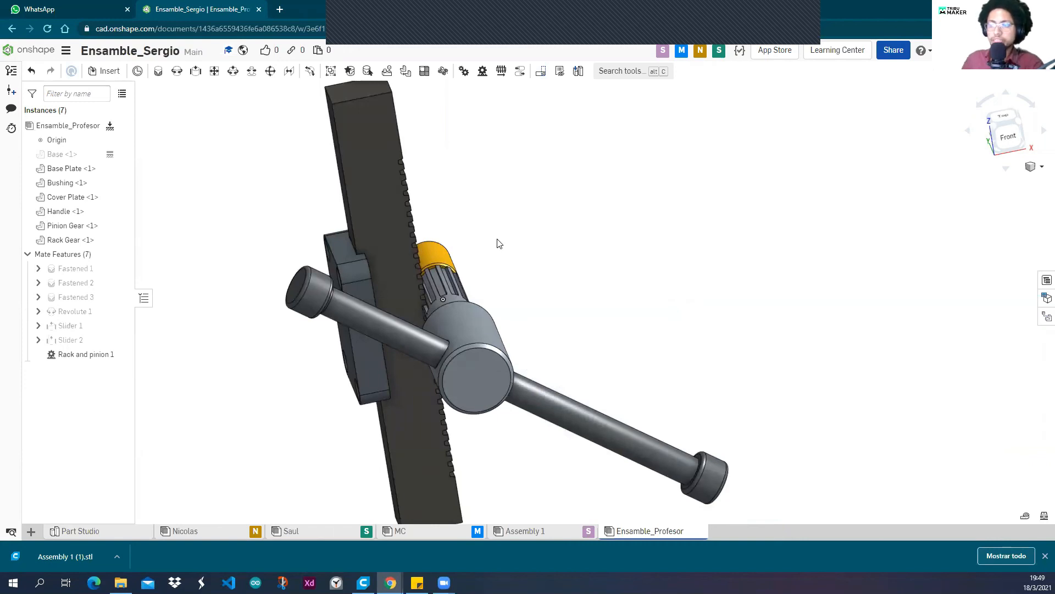
{"action": "scroll", "coordinate": [440, 269], "scroll_direction": "up", "scroll_amount": 5}
{"action": "scroll", "coordinate": [431, 311], "scroll_direction": "down", "scroll_amount": 5}
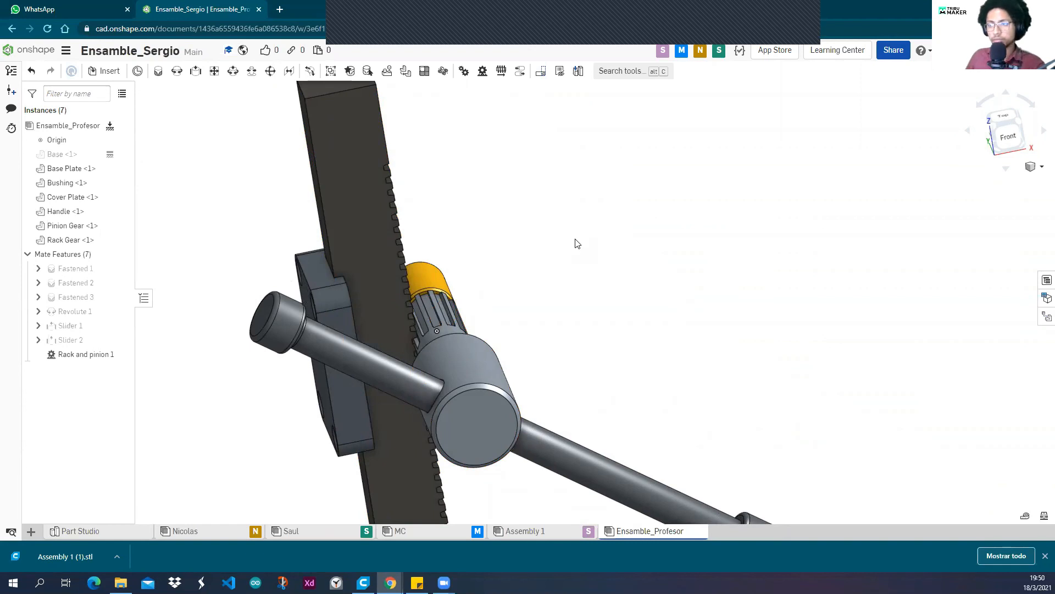
{"action": "scroll", "coordinate": [538, 252], "scroll_direction": "down", "scroll_amount": 4}
{"action": "right_click_drag", "start_coordinate": [539, 236], "coordinate": [565, 266]}
{"action": "middle_click_drag", "start_coordinate": [565, 266], "coordinate": [537, 239]}
{"action": "right_click_drag", "start_coordinate": [537, 239], "coordinate": [540, 232]}
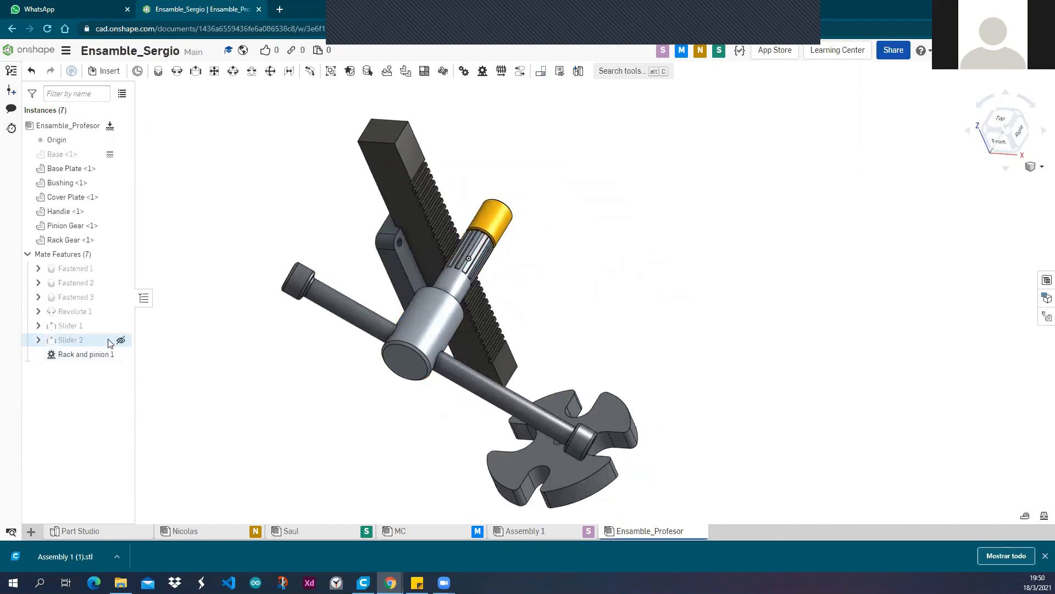
Review the settings of the Rack and pinion 1 relation and close them.
{"action": "right_click", "coordinate": [92, 358]}
{"action": "left_click", "coordinate": [106, 377]}
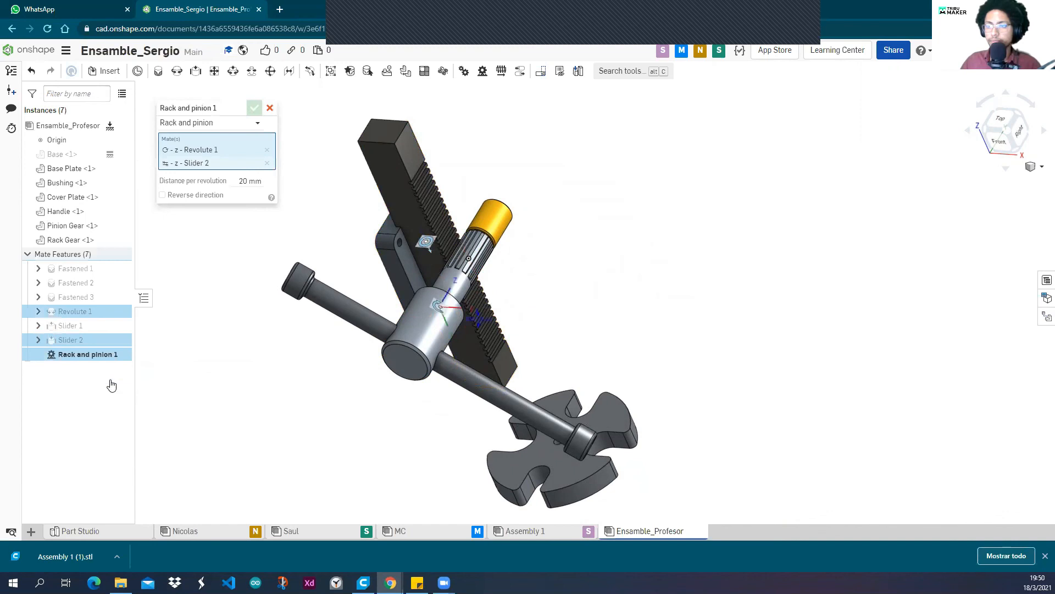
{"action": "left_click", "coordinate": [261, 106]}
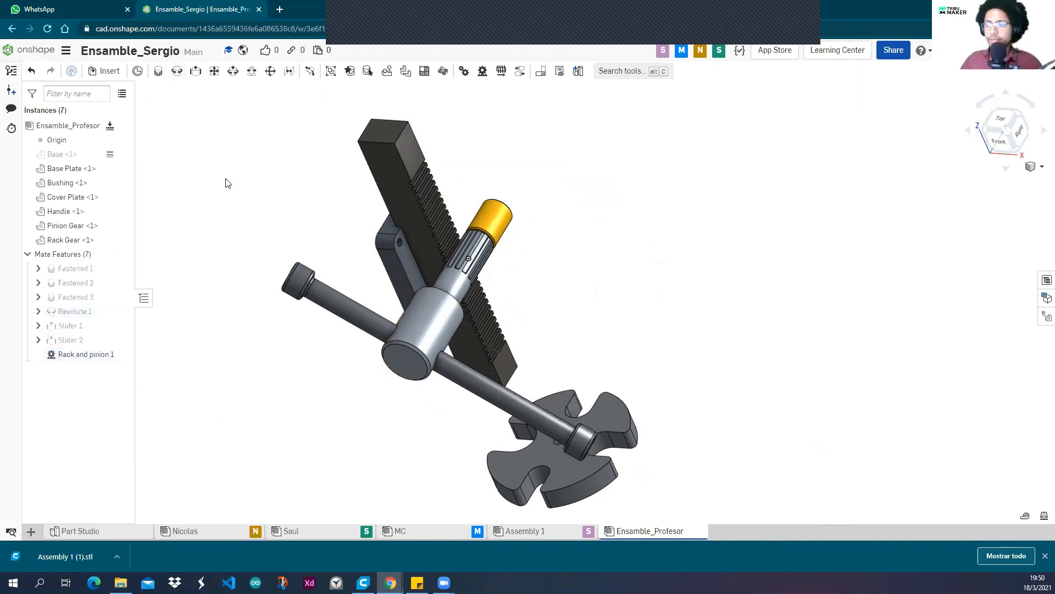
Show the Base again and turn the handle to test the rack gear's motion in the full press.
{"action": "right_click_drag", "start_coordinate": [255, 214], "coordinate": [281, 199]}
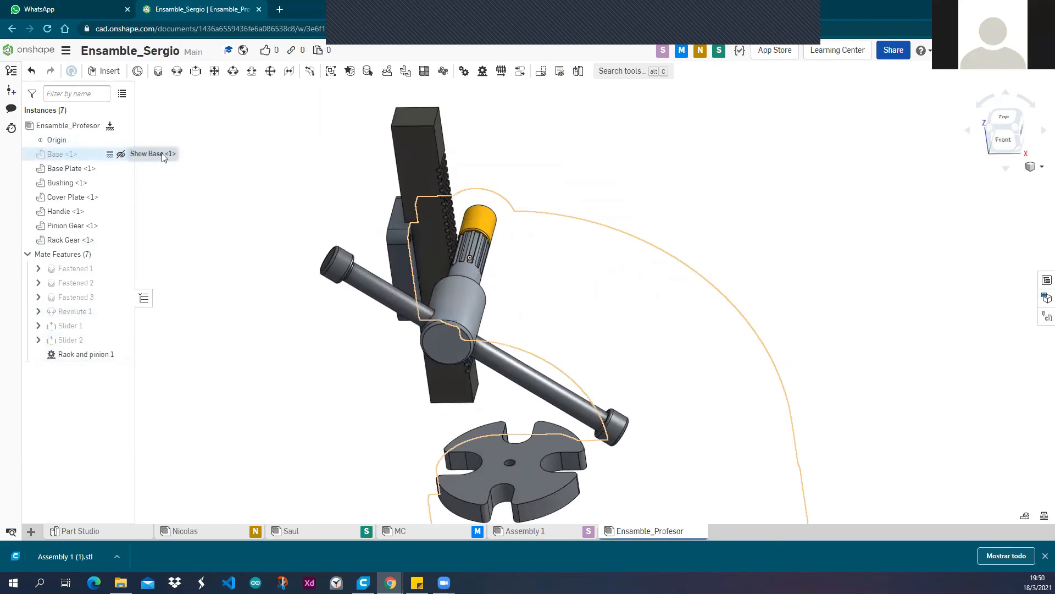
{"action": "left_click", "coordinate": [163, 157]}
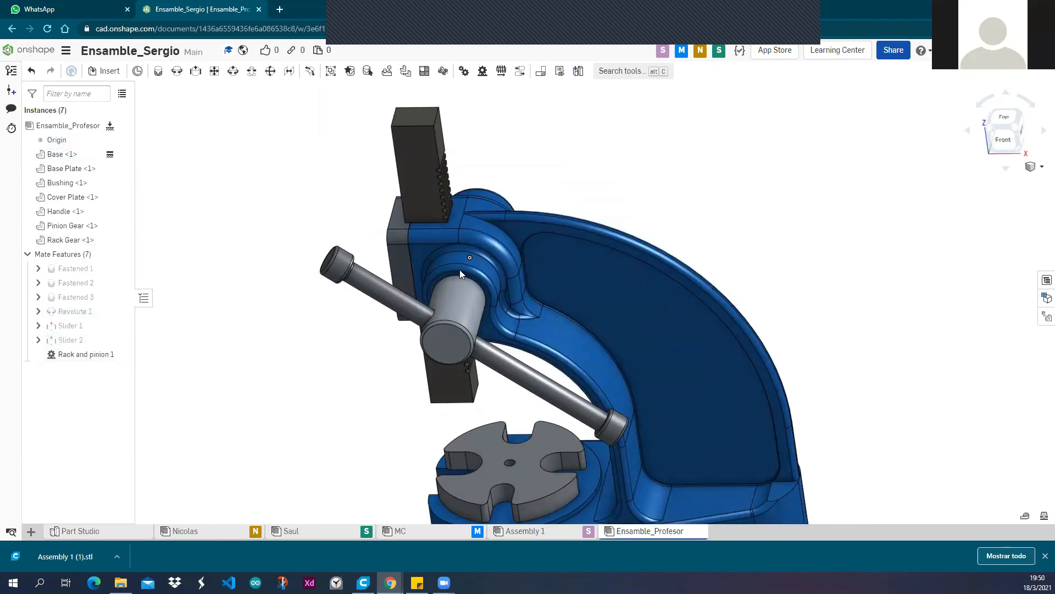
{"action": "left_click_drag", "start_coordinate": [305, 240], "coordinate": [483, 257]}
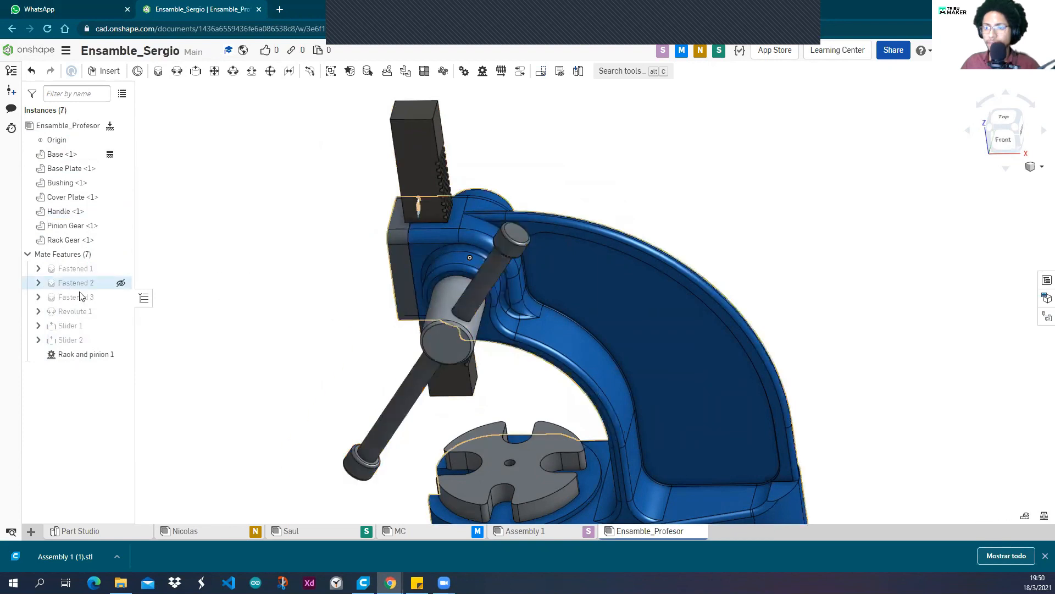
Enable limits on the handle's Slider 1 mate with a minimum of -7 mm and a maximum of 7 mm.
{"action": "right_click", "coordinate": [111, 312]}
{"action": "right_click_drag", "start_coordinate": [203, 241], "coordinate": [245, 237]}
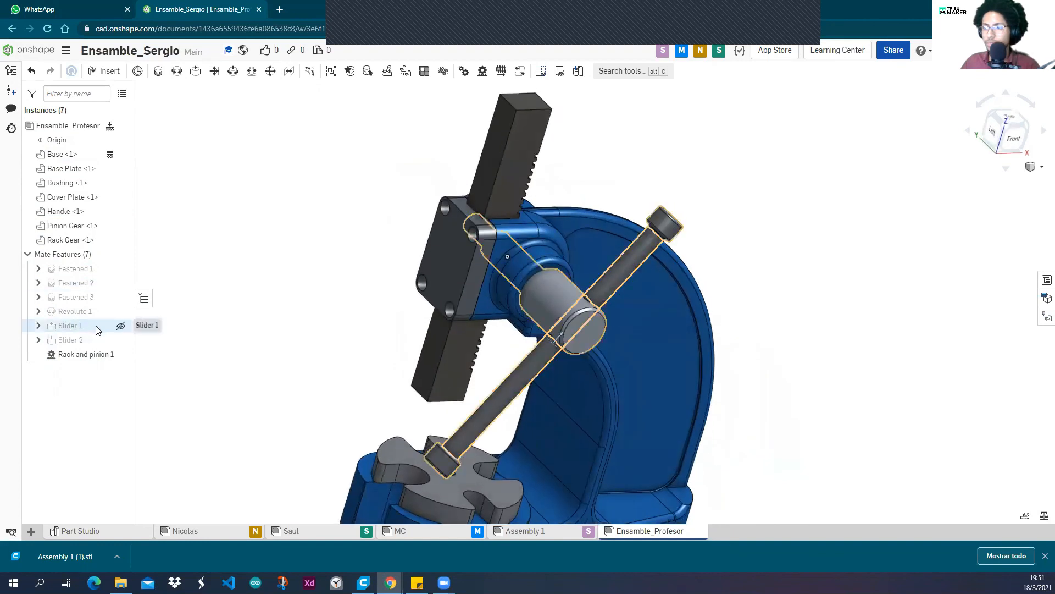
{"action": "right_click", "coordinate": [97, 329]}
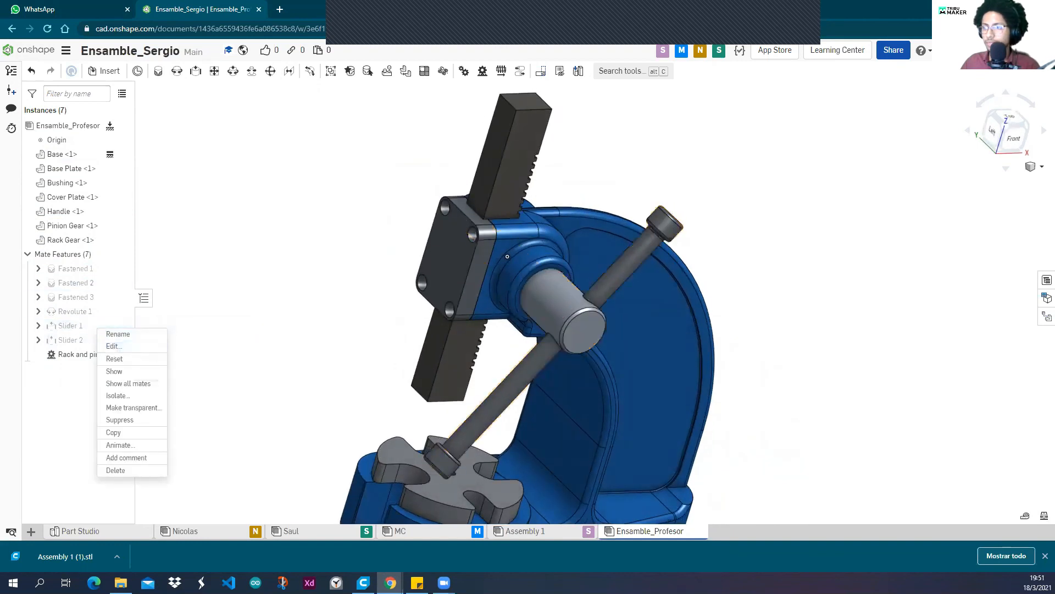
{"action": "left_click", "coordinate": [171, 344]}
{"action": "right_click_drag", "start_coordinate": [671, 304], "coordinate": [660, 315]}
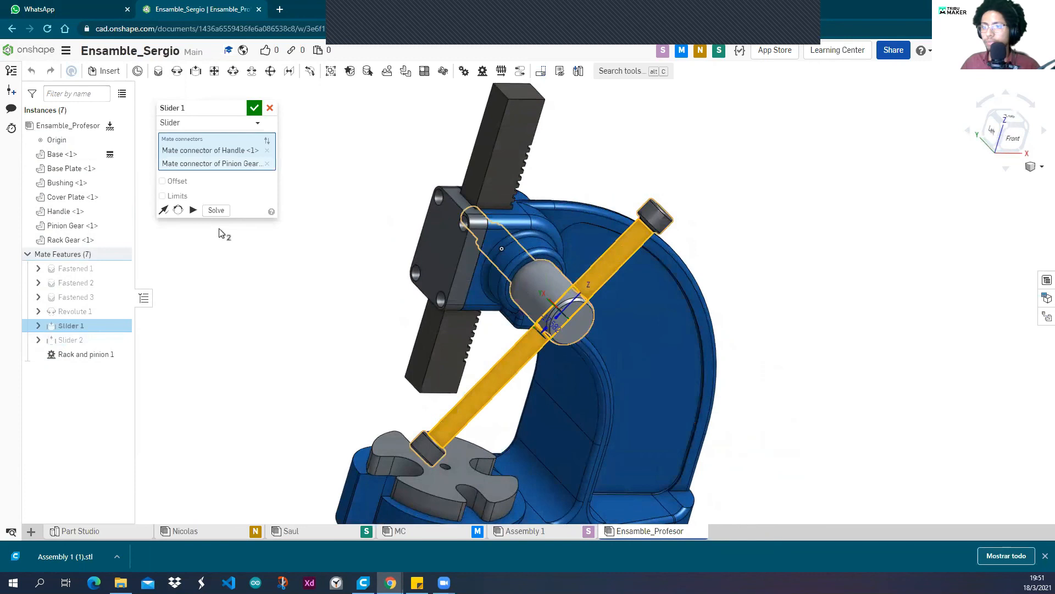
{"action": "left_click", "coordinate": [168, 198]}
{"action": "left_click", "coordinate": [250, 211]}
{"action": "key", "text": "BackSpace"}
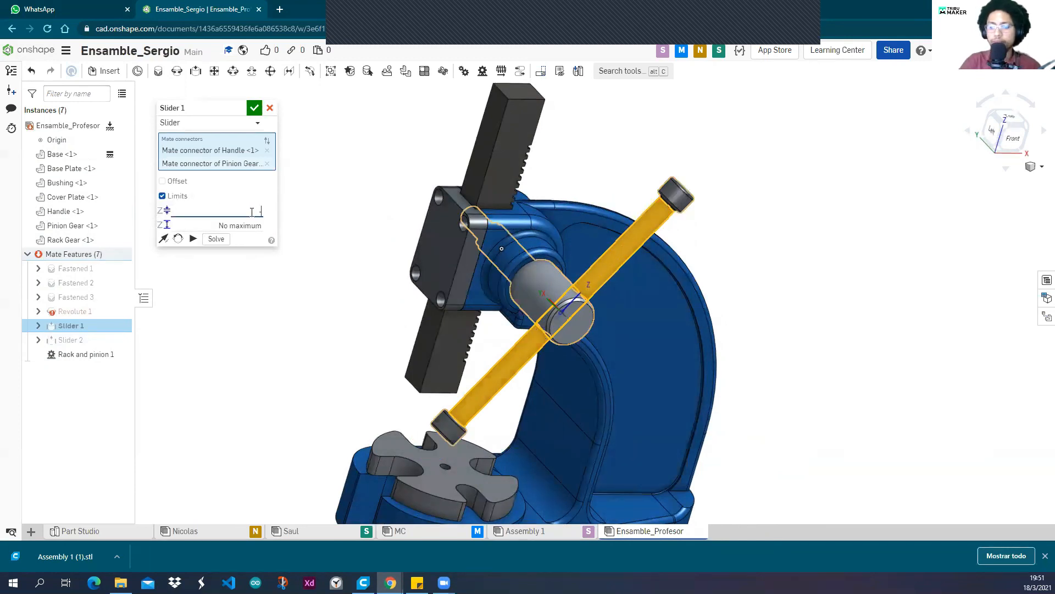
{"action": "left_click", "coordinate": [239, 225]}
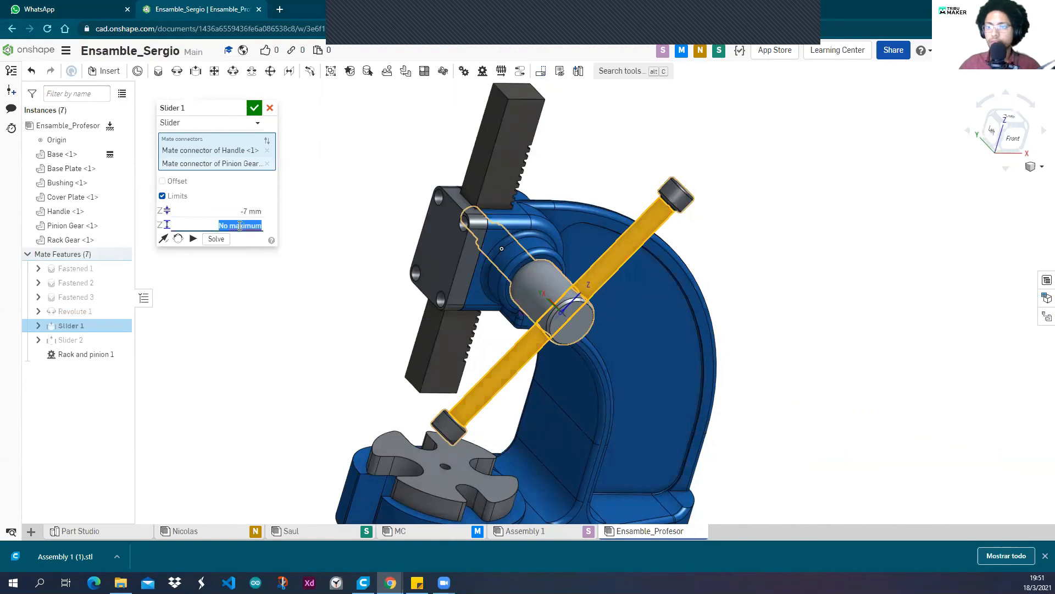
{"action": "type", "text": "7"}
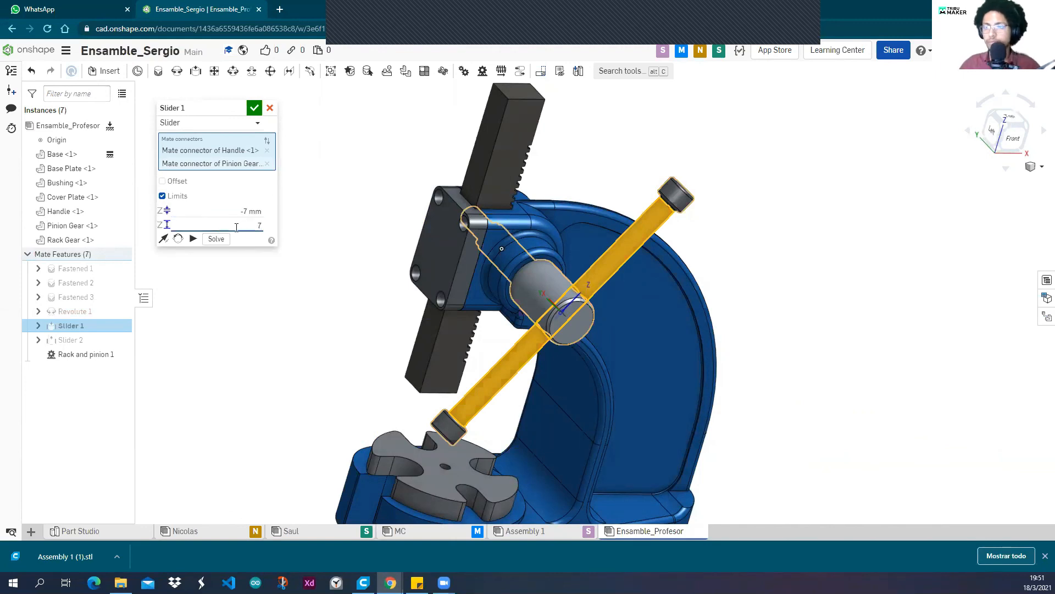
{"action": "left_click", "coordinate": [254, 107]}
Turn the handle to test the press's motion with the Slider 1 limits applied.
{"action": "left_click_drag", "start_coordinate": [607, 266], "coordinate": [467, 340]}
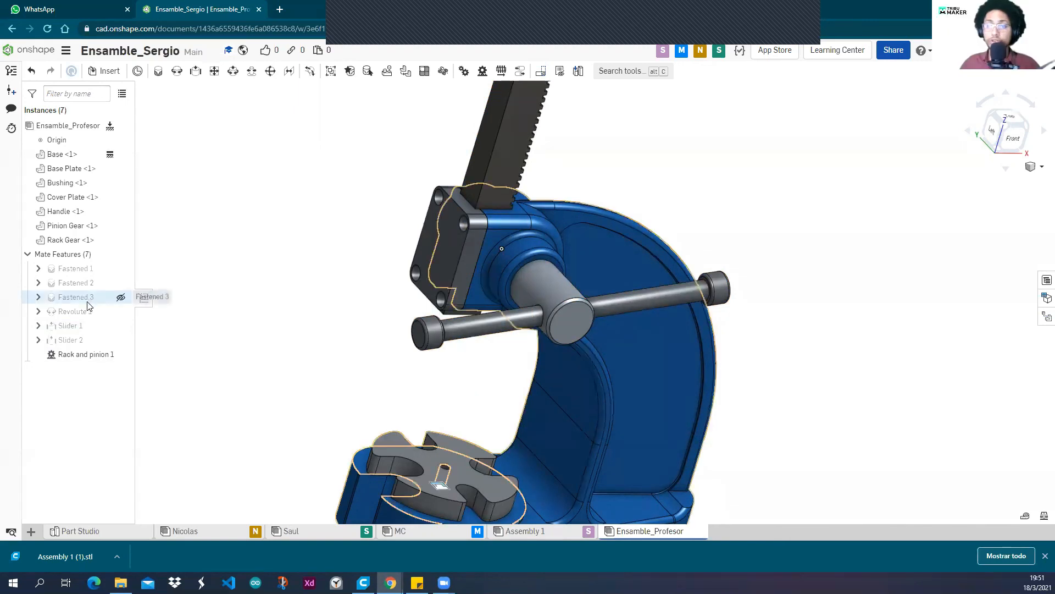
{"action": "left_click", "coordinate": [88, 326]}
{"action": "left_click", "coordinate": [399, 365]}
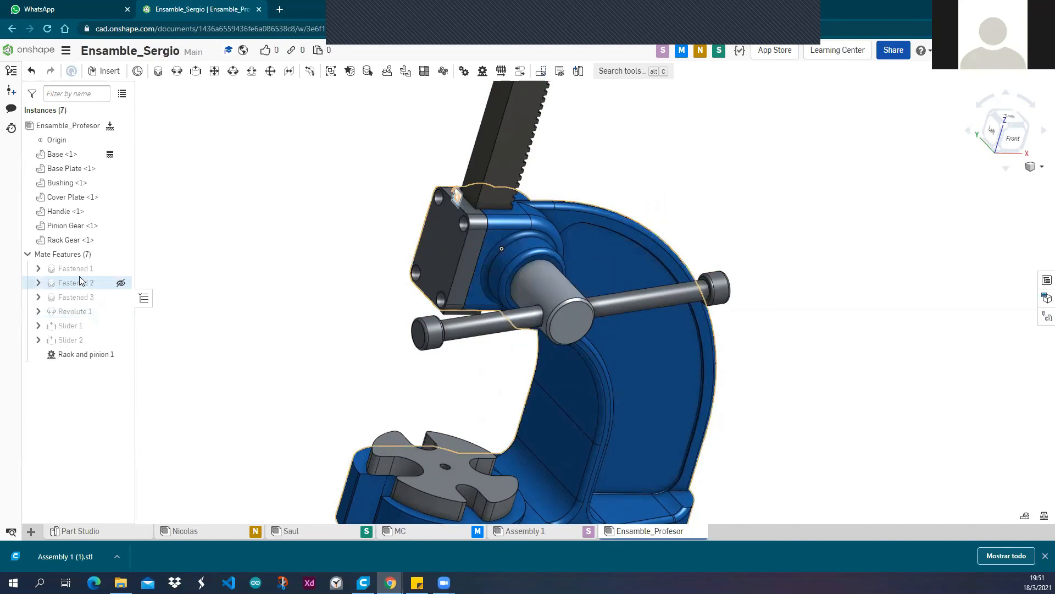
Edit the Slider 1 mate, setting its minimum Z limit to -1 mm and its maximum to 1 mm.
{"action": "right_click", "coordinate": [85, 324]}
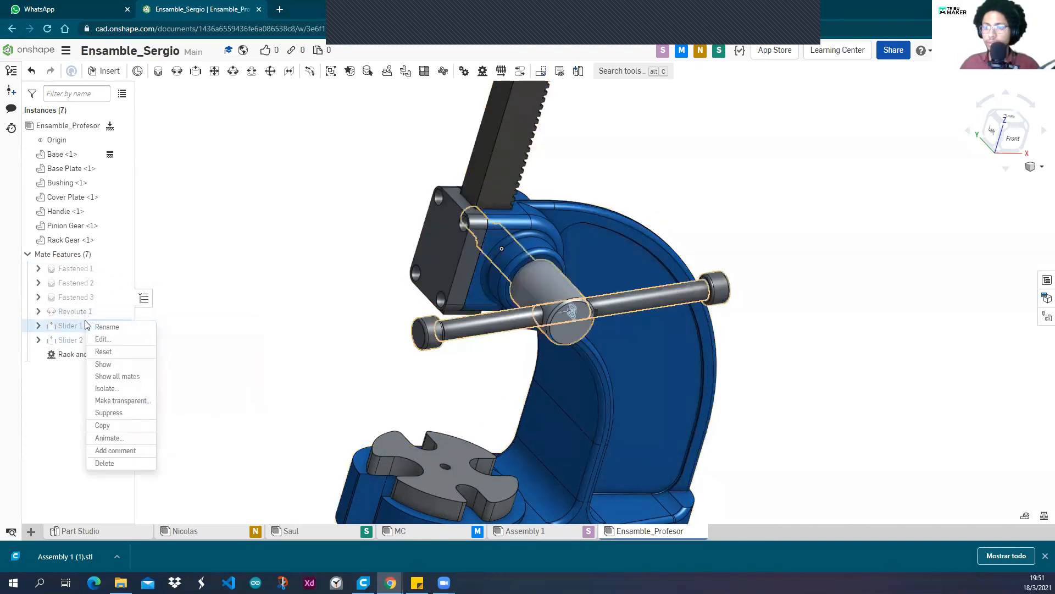
{"action": "left_click", "coordinate": [105, 343]}
{"action": "left_click", "coordinate": [251, 212]}
{"action": "type", "text": "3"}
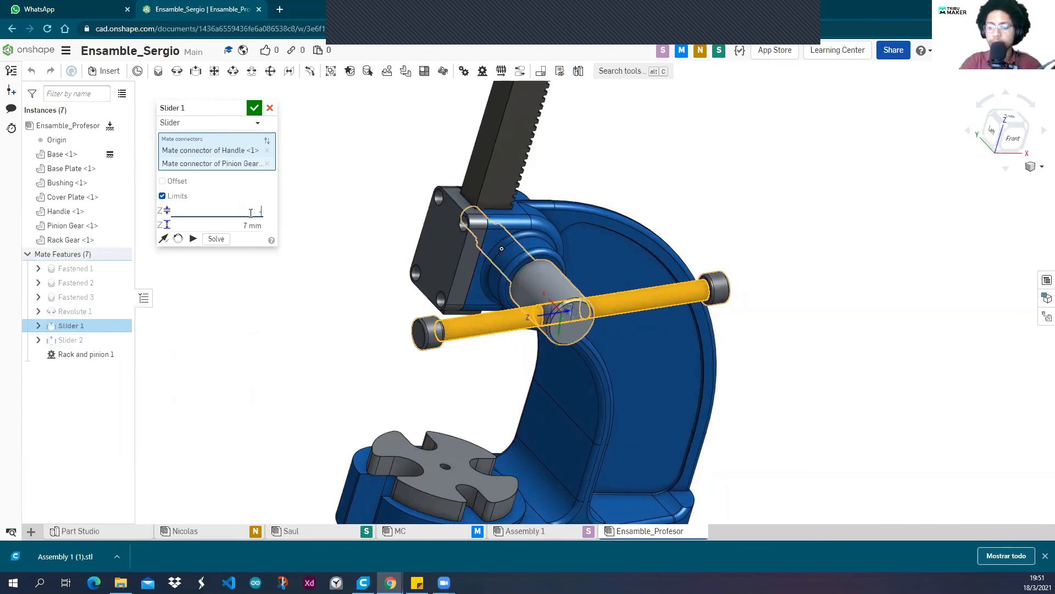
{"action": "left_click", "coordinate": [255, 224]}
{"action": "type", "text": "1"}
{"action": "key", "text": "Return"}
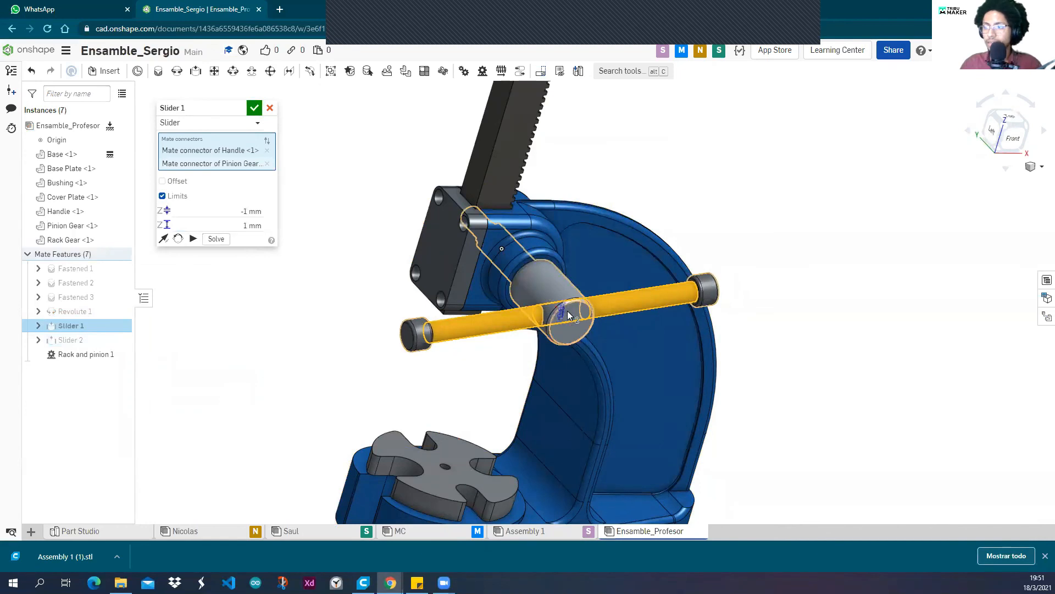
{"action": "scroll", "coordinate": [569, 311], "scroll_direction": "up", "scroll_amount": 5}
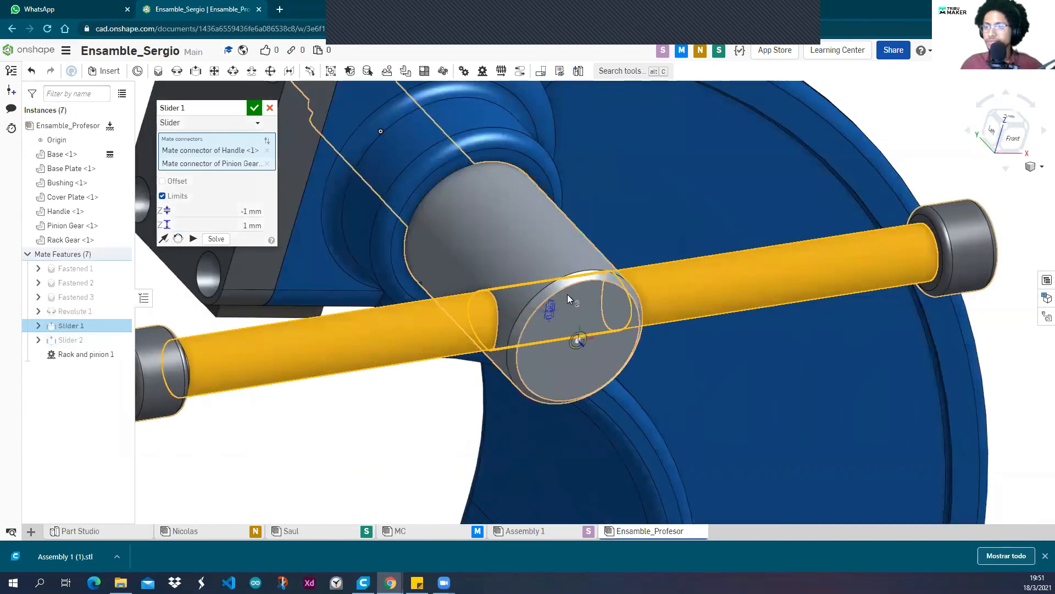
{"action": "scroll", "coordinate": [567, 295], "scroll_direction": "down", "scroll_amount": 4}
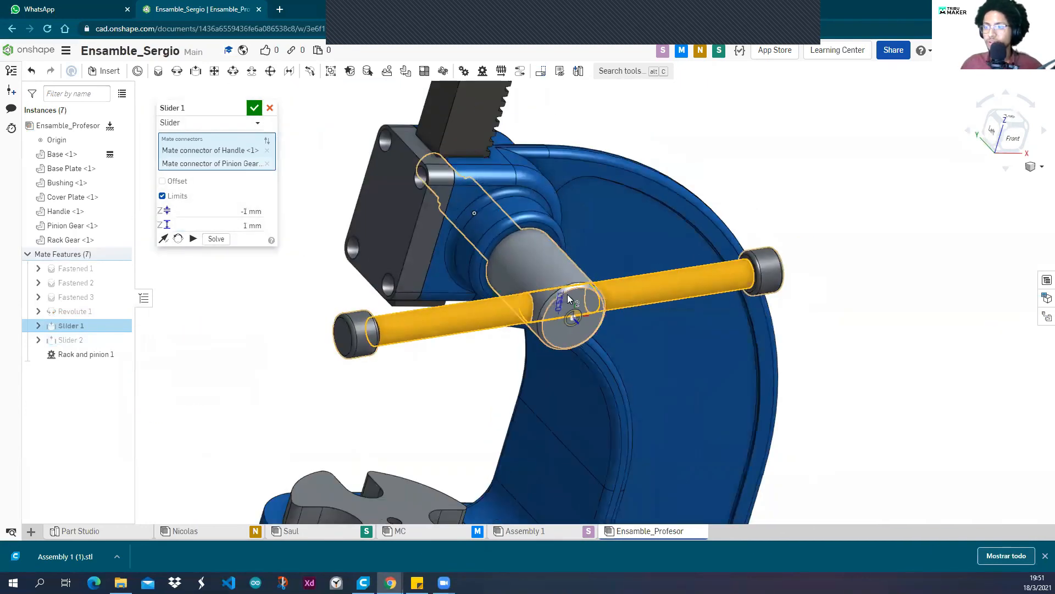
Animate the handle's sliding motion with Slider 1's limits switched off, and switch the limits back on.
{"action": "left_click", "coordinate": [162, 196]}
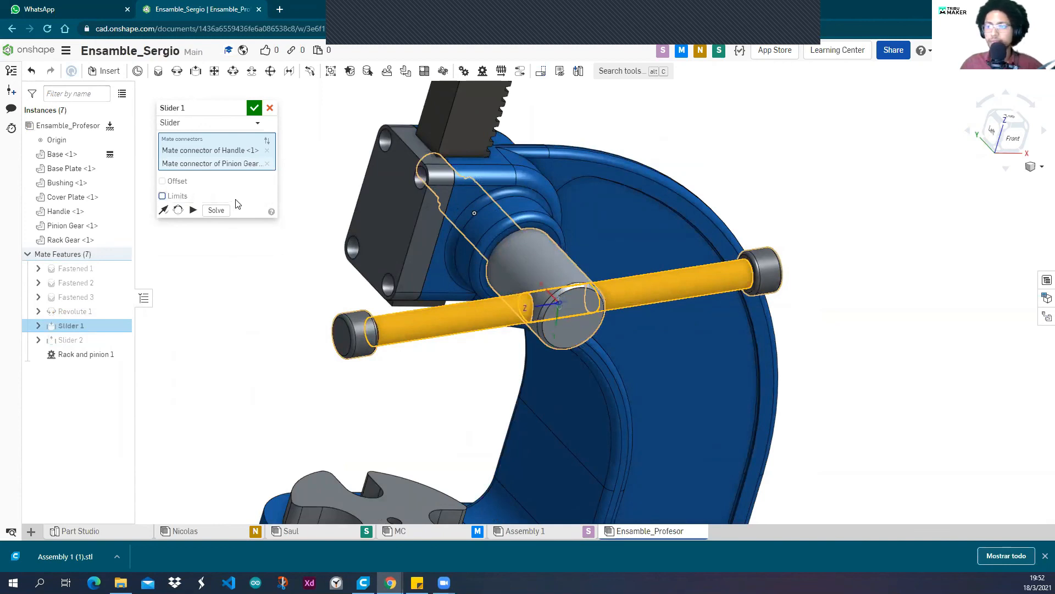
{"action": "left_click", "coordinate": [190, 212]}
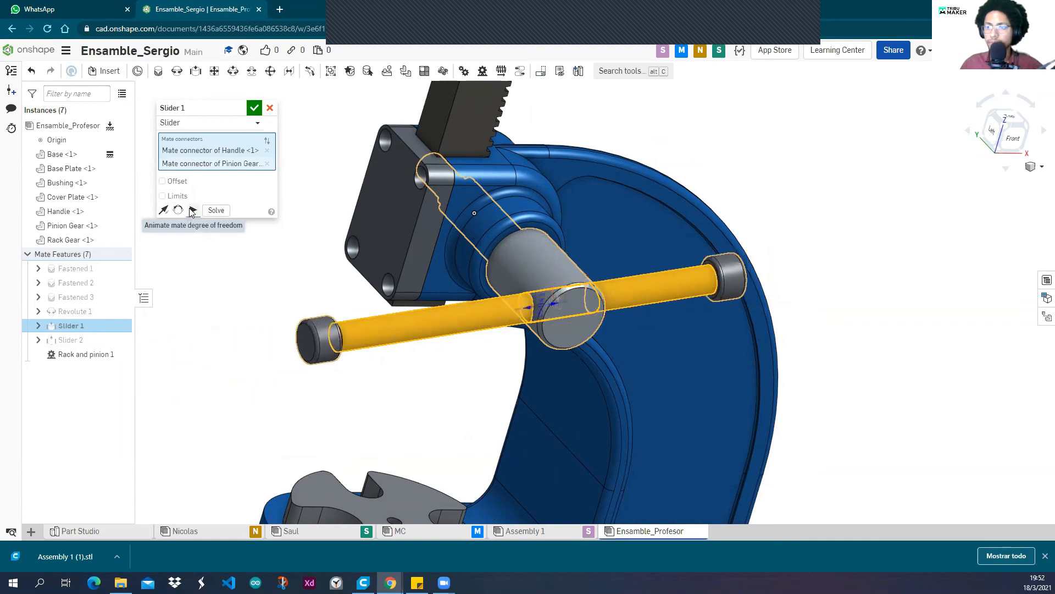
{"action": "left_click", "coordinate": [171, 197]}
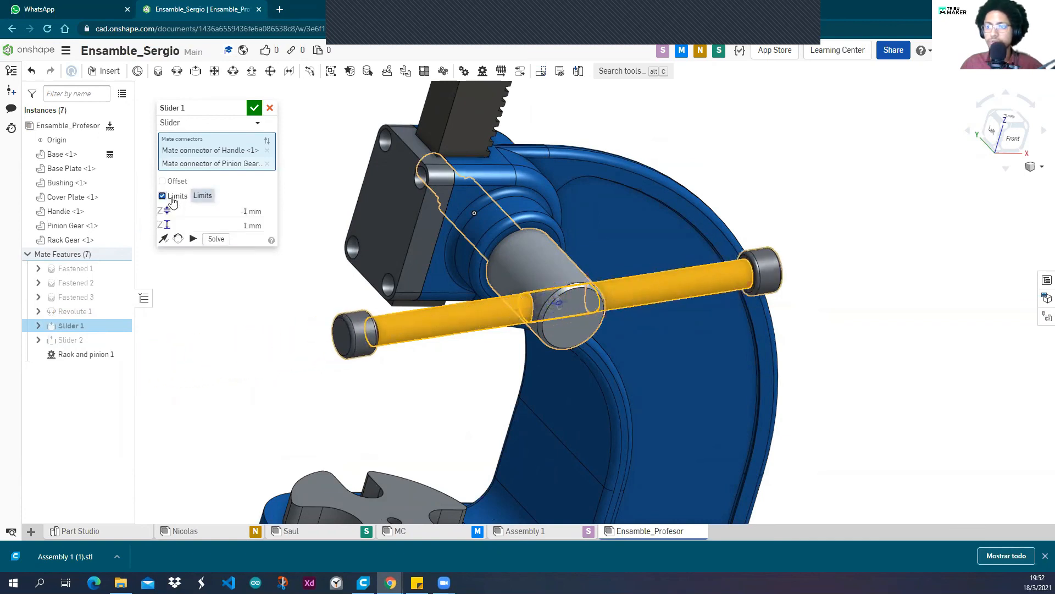
Set both the minimum and maximum Z limits of Slider 1 to 0 mm.
{"action": "left_click", "coordinate": [249, 212]}
{"action": "type", "text": "0"}
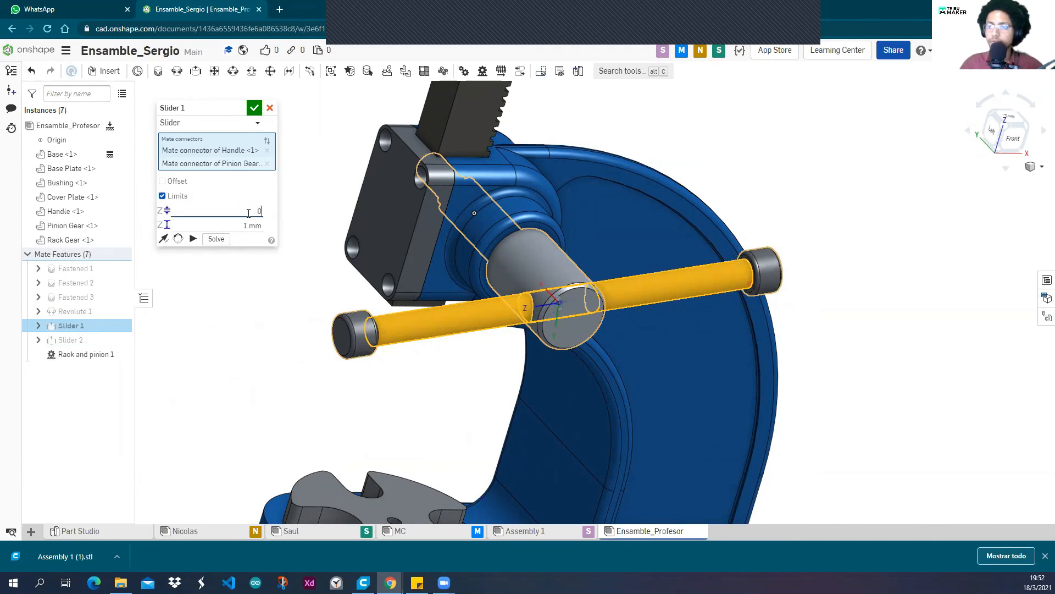
{"action": "left_click", "coordinate": [258, 226]}
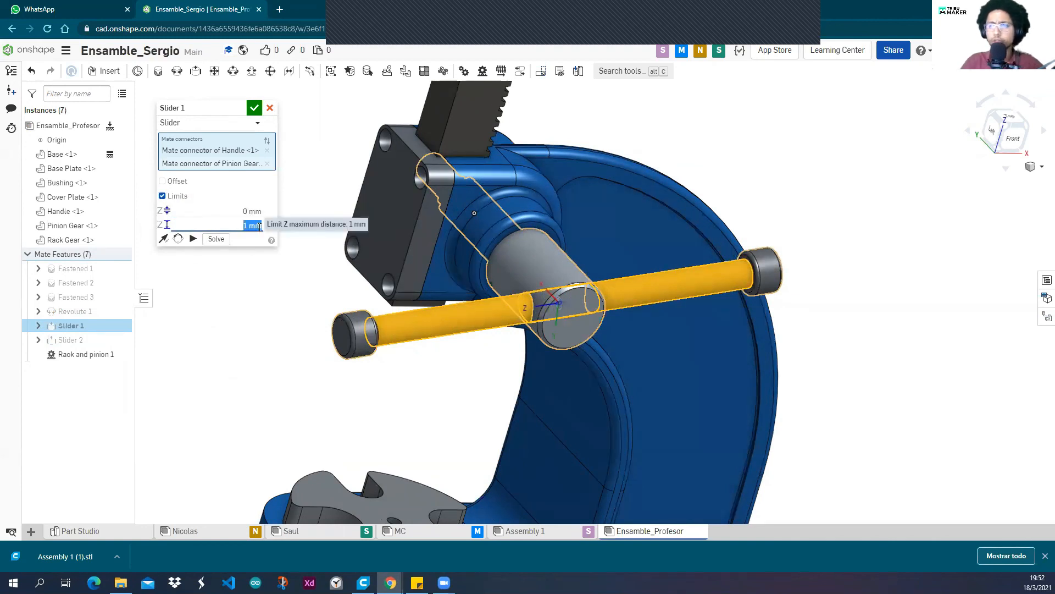
{"action": "key", "text": "BackSpace"}
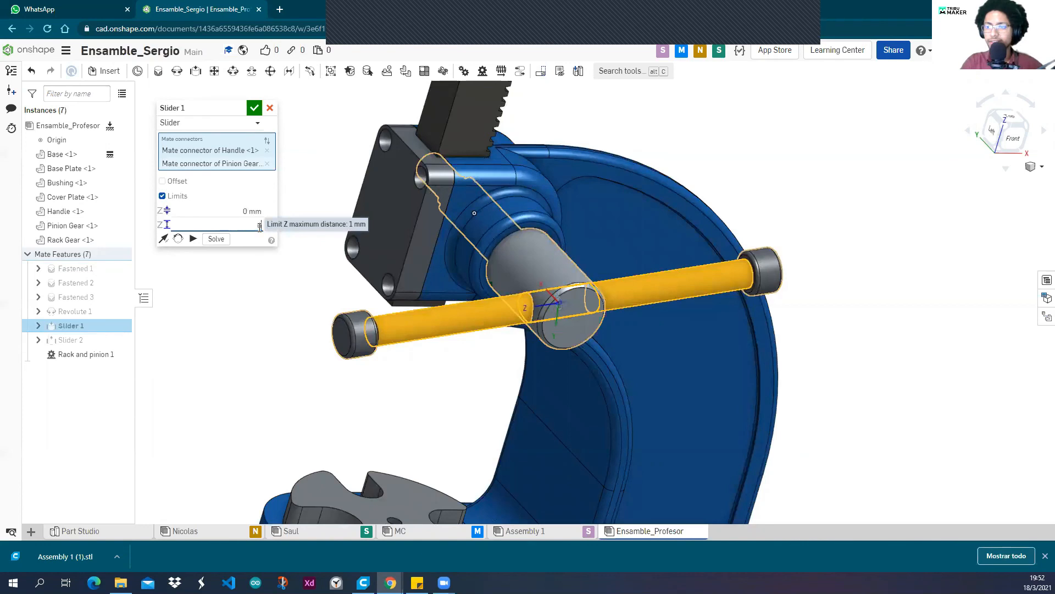
{"action": "type", "text": "0"}
{"action": "key", "text": "Return"}
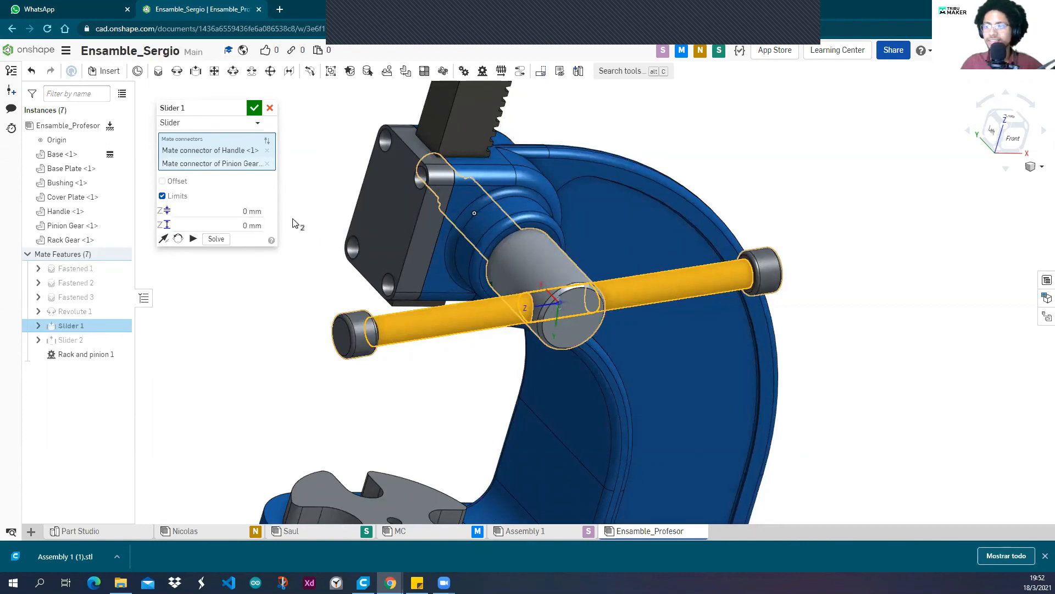
Set Slider 1's minimum Z limit to -7 mm and its maximum to 7 mm, and accept the mate.
{"action": "mouse_move", "coordinate": [303, 320]}
{"action": "right_mouse_down"}
{"action": "mouse_move", "coordinate": [323, 304]}
{"action": "mouse_move", "coordinate": [312, 316]}
{"action": "right_mouse_up"}
{"action": "scroll", "coordinate": [319, 302], "scroll_direction": "down", "scroll_amount": 4}
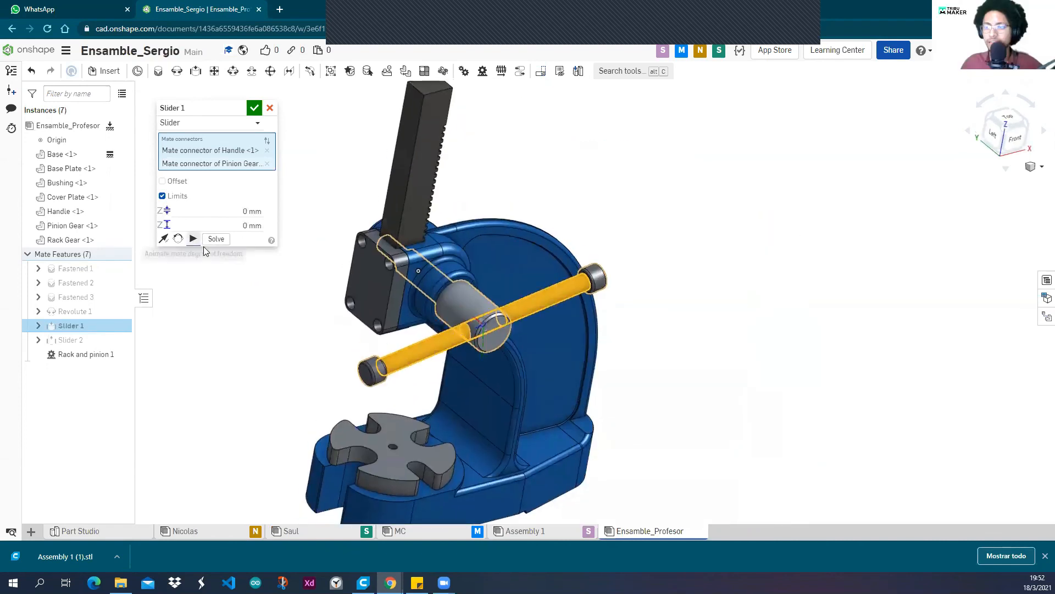
{"action": "right_click_drag", "start_coordinate": [297, 345], "coordinate": [323, 344]}
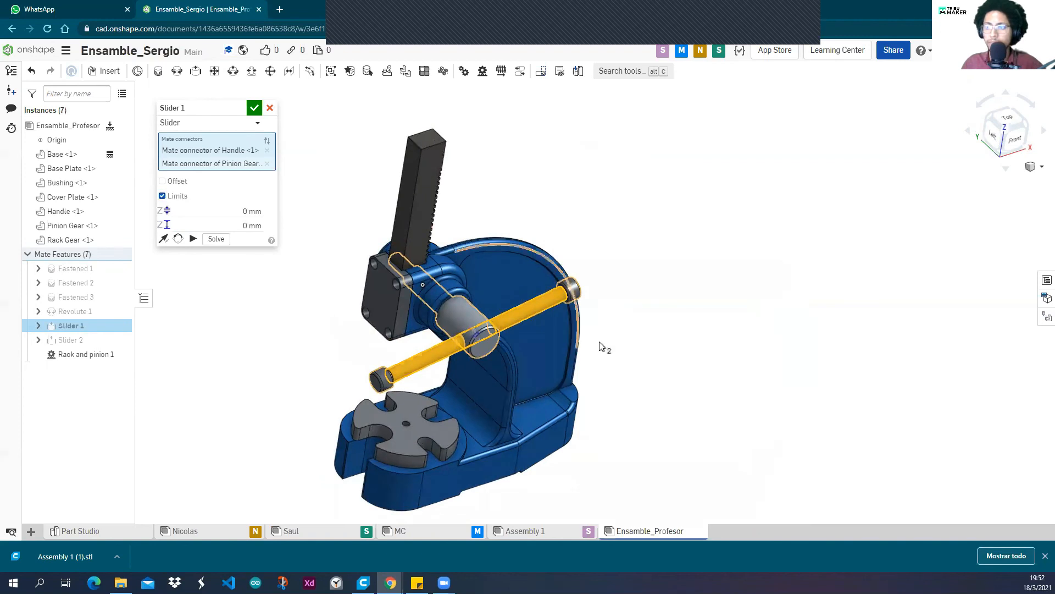
{"action": "scroll", "coordinate": [454, 275], "scroll_direction": "up", "scroll_amount": 5}
{"action": "scroll", "coordinate": [454, 275], "scroll_direction": "down", "scroll_amount": 5}
{"action": "scroll", "coordinate": [460, 293], "scroll_direction": "up", "scroll_amount": 2}
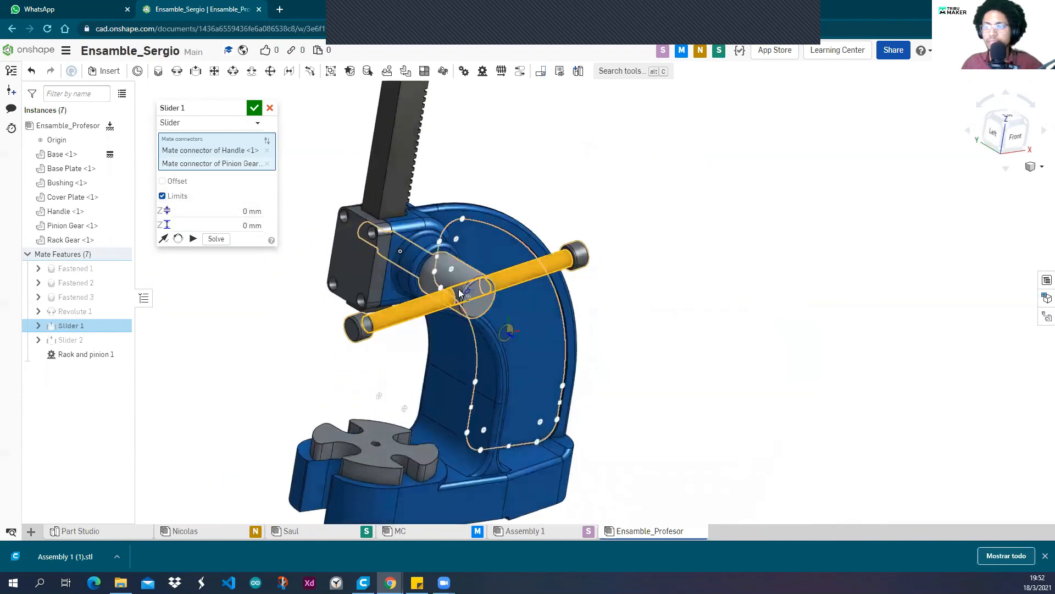
{"action": "left_click", "coordinate": [256, 212]}
{"action": "key", "text": "BackSpace"}
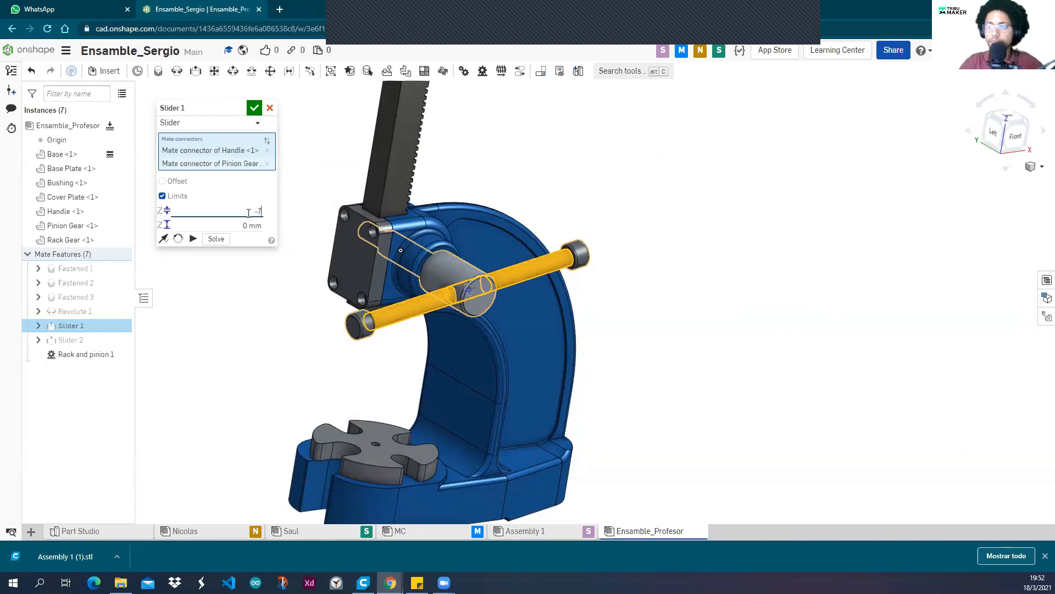
{"action": "left_click", "coordinate": [251, 226]}
{"action": "type", "text": "7"}
{"action": "key", "text": "Return"}
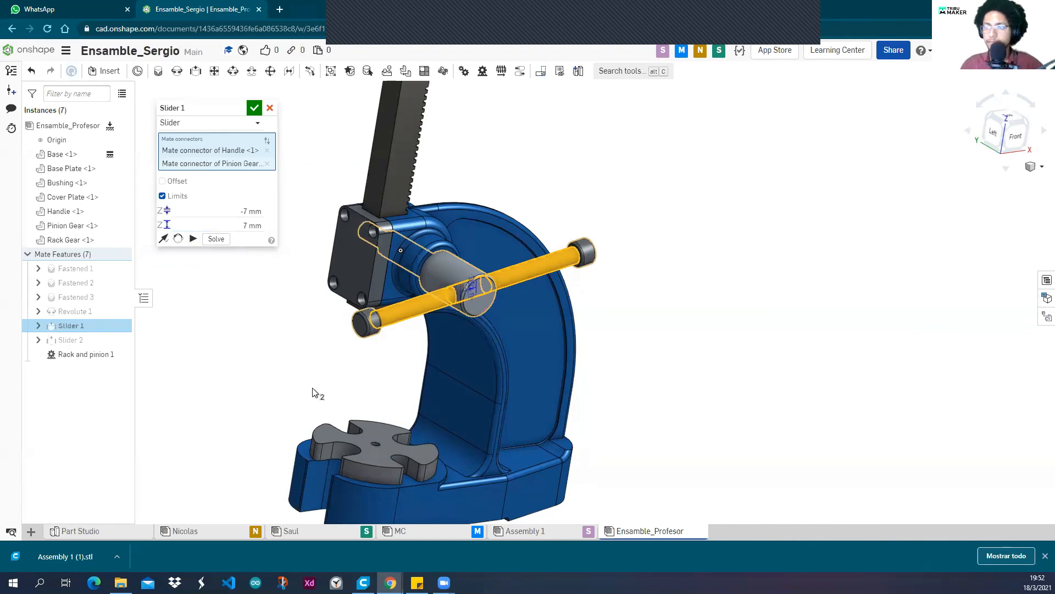
{"action": "left_click", "coordinate": [254, 108]}
Examine the assembled arbor press from several angles, focusing on the rack, pinion gear and handle.
{"action": "scroll", "coordinate": [333, 239], "scroll_direction": "down", "scroll_amount": 4}
{"action": "middle_click_drag", "start_coordinate": [333, 239], "coordinate": [481, 285]}
{"action": "right_click_drag", "start_coordinate": [584, 177], "coordinate": [594, 212]}
{"action": "middle_click_drag", "start_coordinate": [596, 198], "coordinate": [532, 193]}
{"action": "right_click_drag", "start_coordinate": [532, 197], "coordinate": [432, 184]}
{"action": "scroll", "coordinate": [436, 165], "scroll_direction": "up", "scroll_amount": 5}
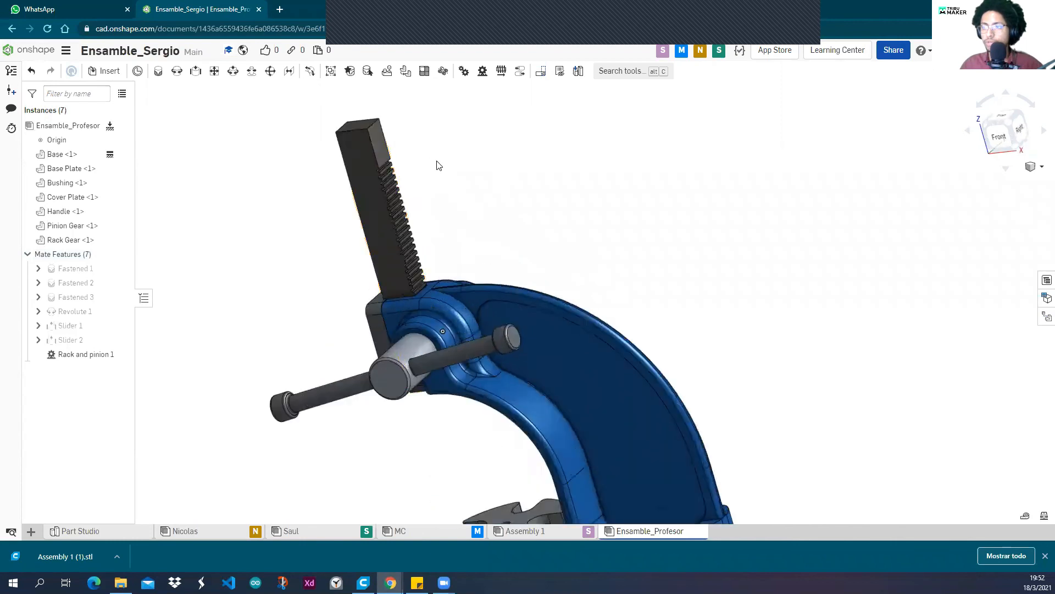
{"action": "scroll", "coordinate": [357, 177], "scroll_direction": "down", "scroll_amount": 2}
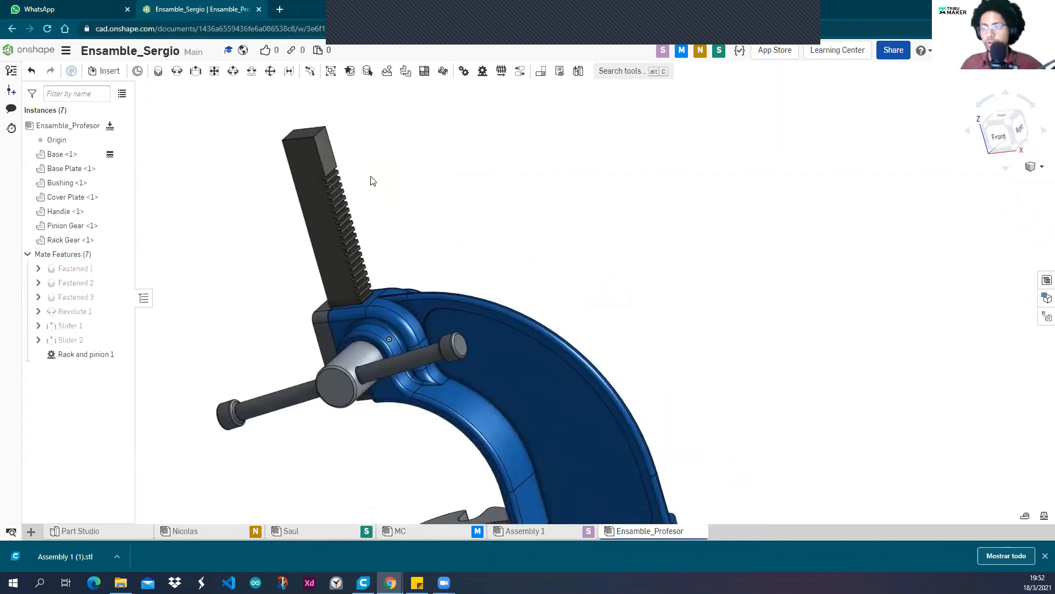
{"action": "scroll", "coordinate": [371, 180], "scroll_direction": "down", "scroll_amount": 3}
{"action": "right_click_drag", "start_coordinate": [405, 141], "coordinate": [388, 156]}
{"action": "scroll", "coordinate": [377, 172], "scroll_direction": "up", "scroll_amount": 5}
{"action": "scroll", "coordinate": [380, 171], "scroll_direction": "down", "scroll_amount": 3}
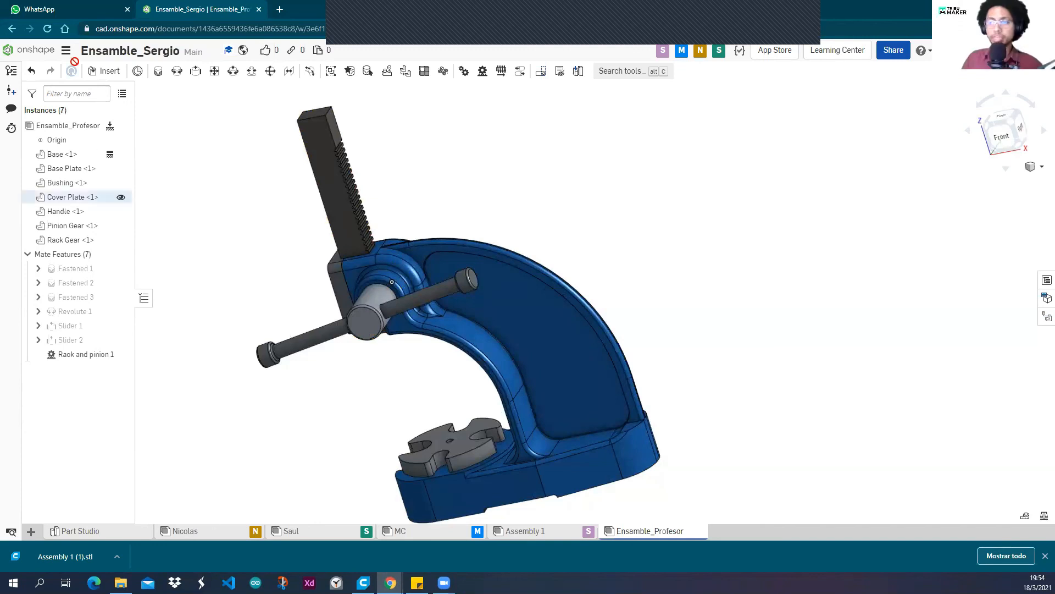
Leave Ensamble_Sergio and open the Clap document from My Onshape.
{"action": "left_click", "coordinate": [36, 52]}
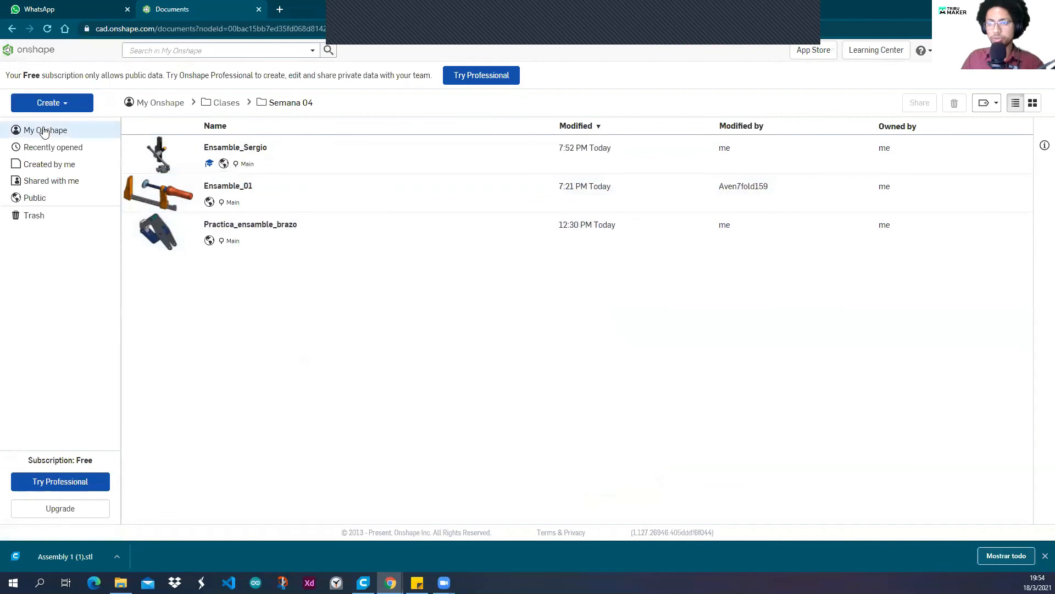
{"action": "left_click", "coordinate": [44, 131]}
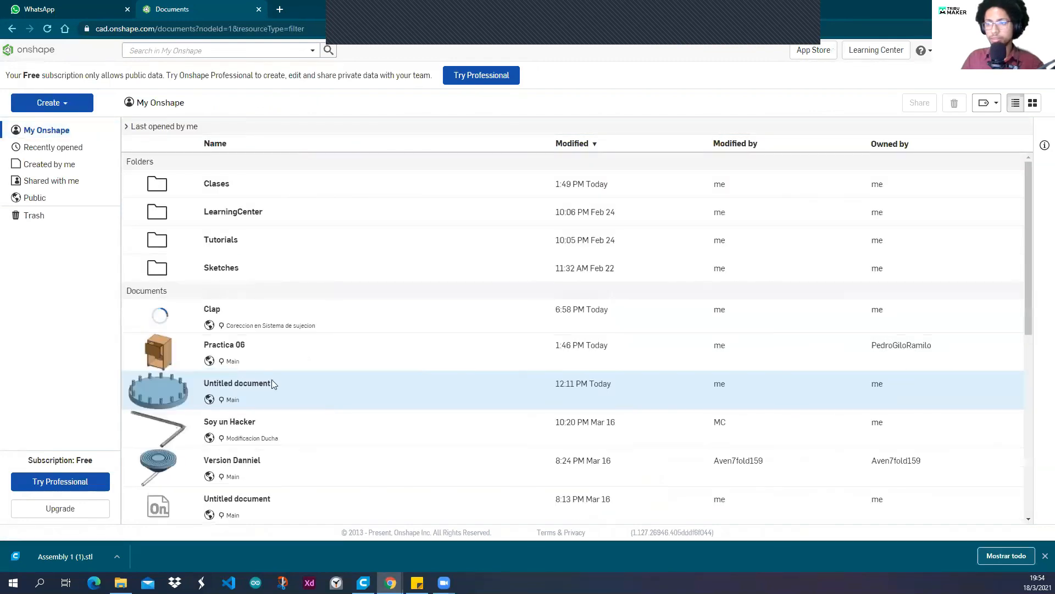
{"action": "left_click", "coordinate": [208, 312]}
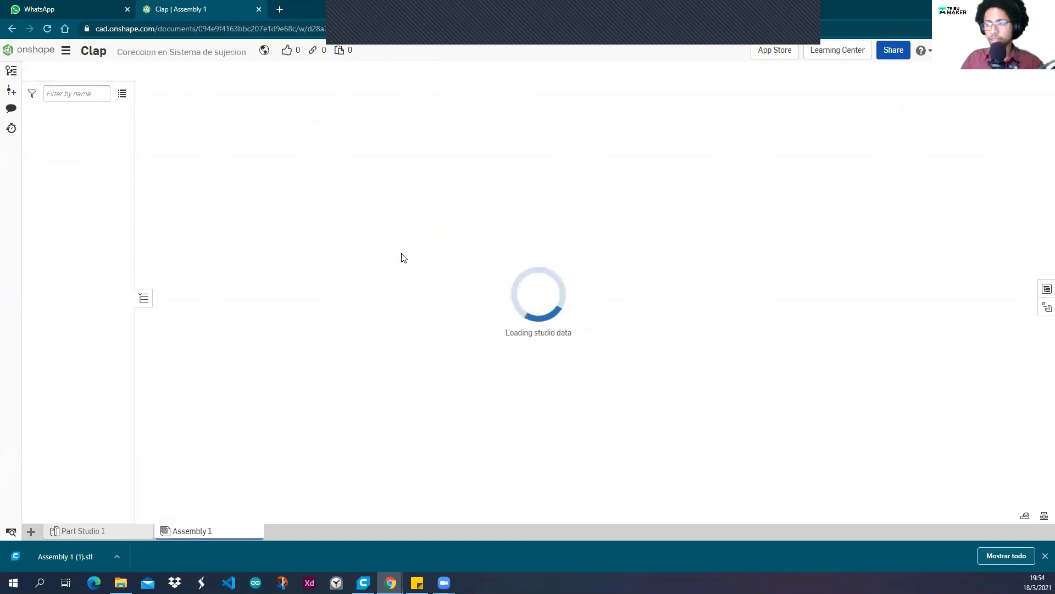
Swing the clamp's upper arm closed and open again to test its revolute motion in Assembly 1.
{"action": "right_click_drag", "start_coordinate": [424, 255], "coordinate": [353, 240]}
{"action": "scroll", "coordinate": [332, 247], "scroll_direction": "up", "scroll_amount": 5}
{"action": "scroll", "coordinate": [302, 266], "scroll_direction": "down", "scroll_amount": 3}
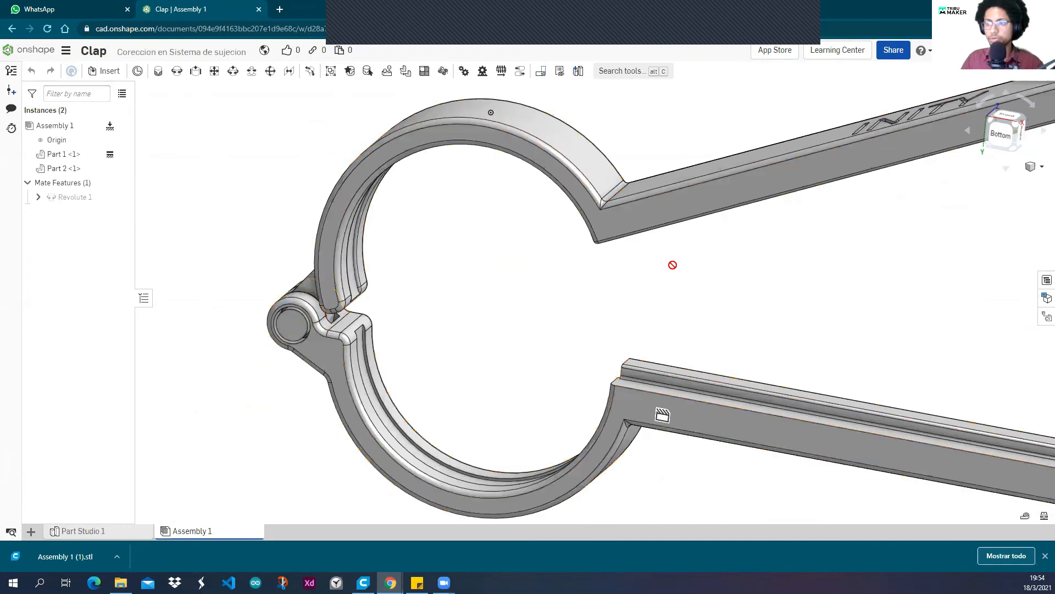
{"action": "scroll", "coordinate": [731, 327], "scroll_direction": "down", "scroll_amount": 2}
{"action": "left_click_drag", "start_coordinate": [786, 211], "coordinate": [760, 369]}
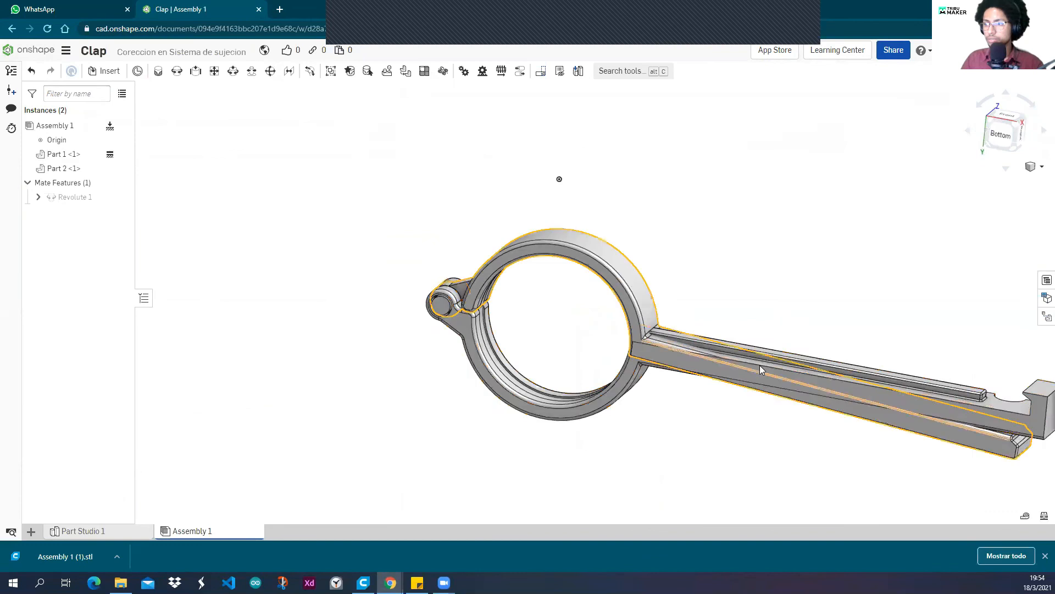
{"action": "left_click_drag", "start_coordinate": [957, 437], "coordinate": [888, 237]}
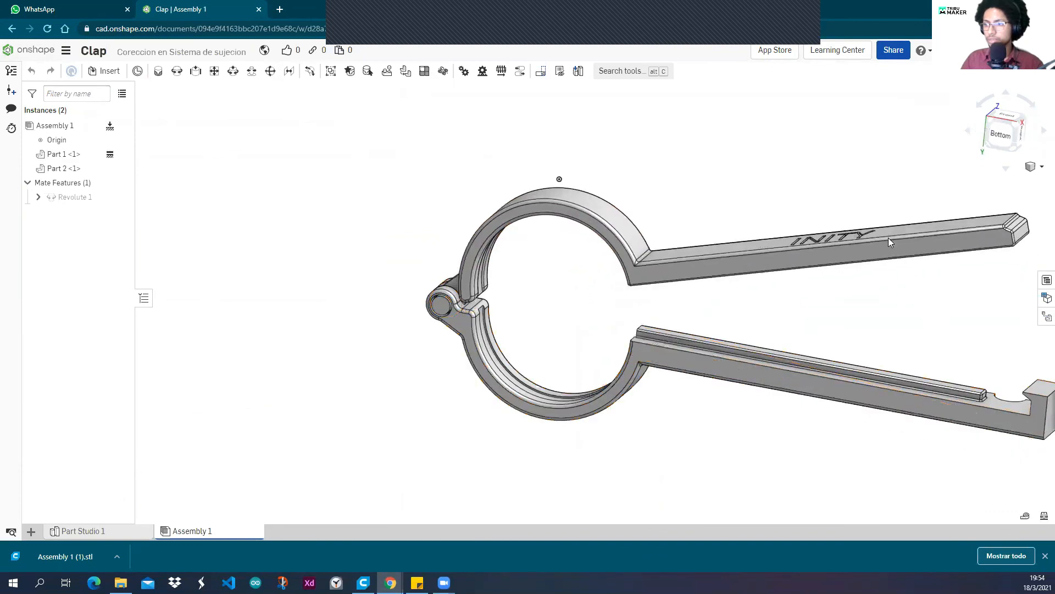
{"action": "scroll", "coordinate": [542, 288], "scroll_direction": "up", "scroll_amount": 5}
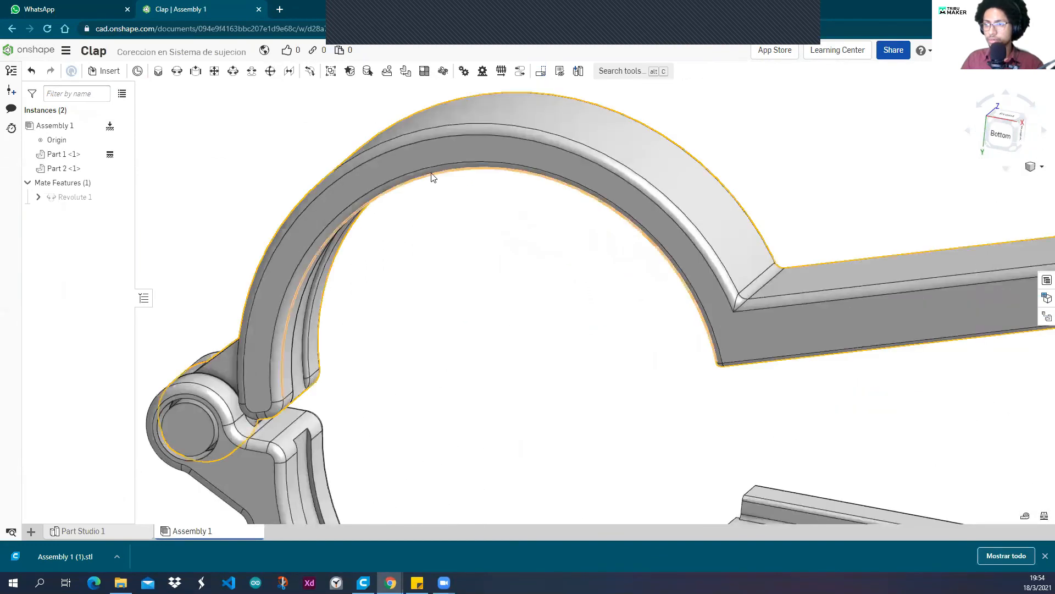
{"action": "left_click_drag", "start_coordinate": [463, 213], "coordinate": [452, 132]}
{"action": "right_click_drag", "start_coordinate": [410, 385], "coordinate": [511, 282]}
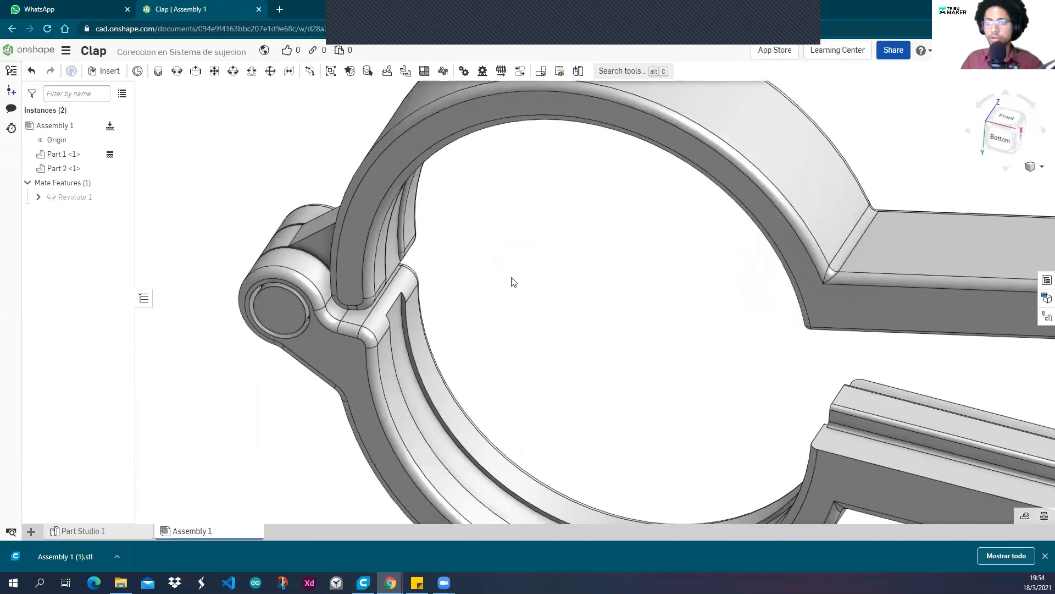
{"action": "left_click_drag", "start_coordinate": [475, 148], "coordinate": [305, 296]}
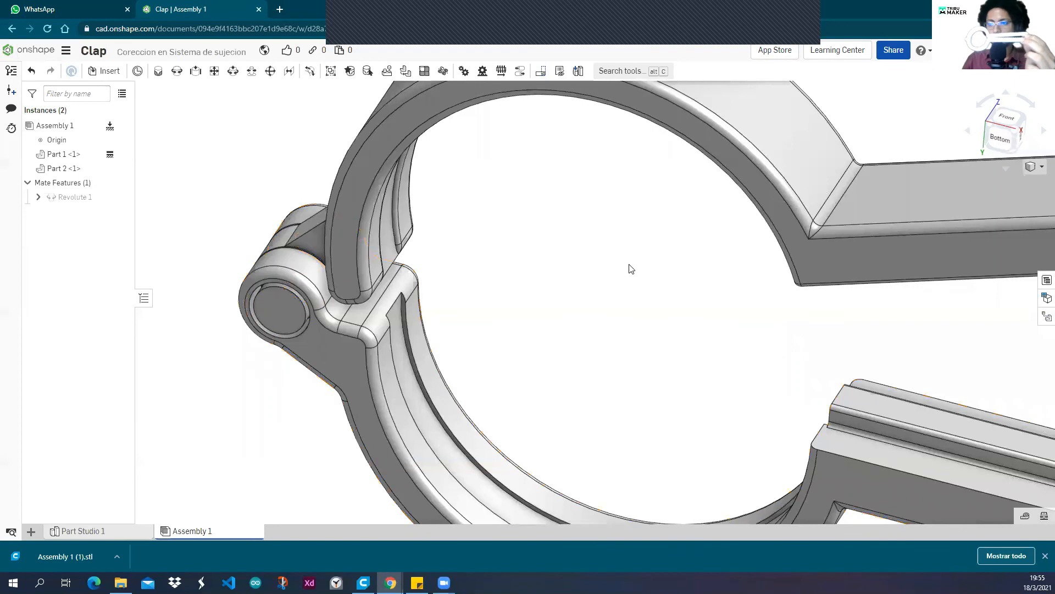
Inspect the clamp's hinge pin and the clearance between its two parts up close.
{"action": "right_click_drag", "start_coordinate": [596, 256], "coordinate": [608, 251]}
{"action": "scroll", "coordinate": [278, 313], "scroll_direction": "up", "scroll_amount": 5}
{"action": "right_click_drag", "start_coordinate": [342, 315], "coordinate": [316, 307]}
{"action": "middle_click_drag", "start_coordinate": [219, 266], "coordinate": [283, 190]}
{"action": "scroll", "coordinate": [268, 254], "scroll_direction": "up", "scroll_amount": 4}
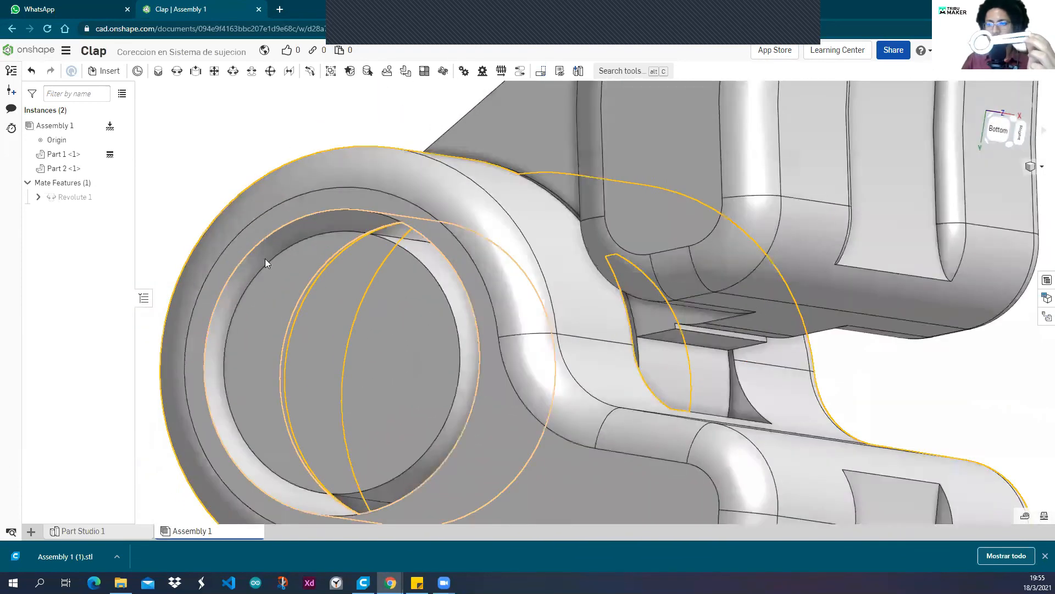
{"action": "scroll", "coordinate": [346, 325], "scroll_direction": "down", "scroll_amount": 4}
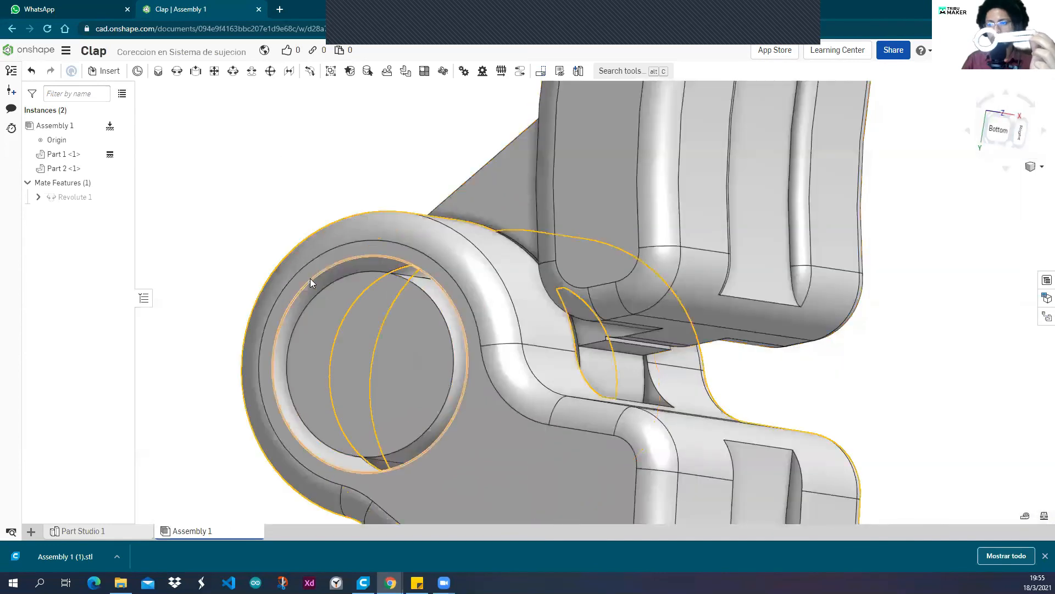
{"action": "scroll", "coordinate": [302, 277], "scroll_direction": "down", "scroll_amount": 4}
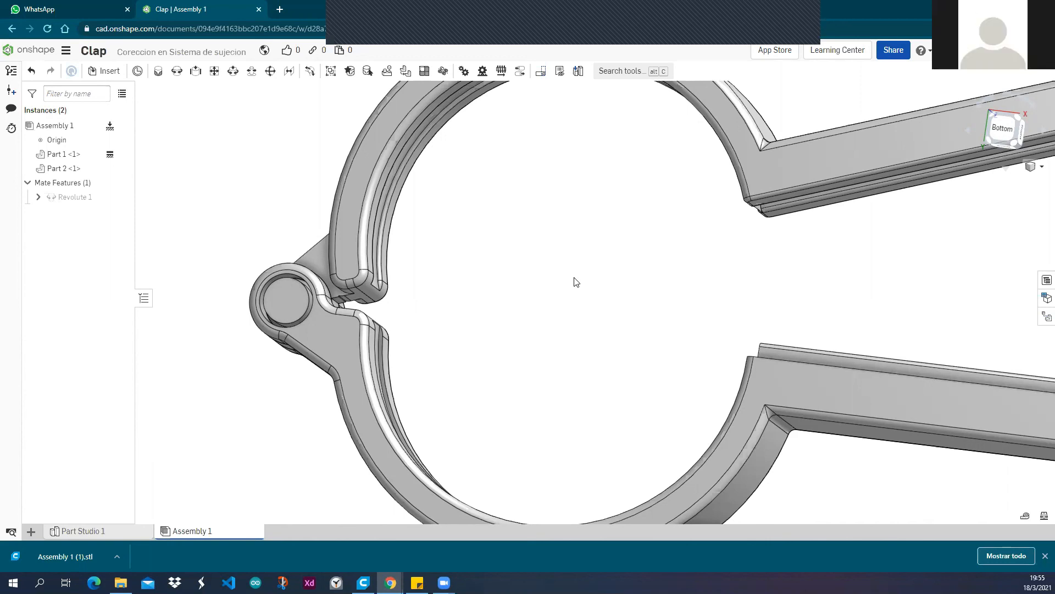
Return to the documents list and open Practica_ensamble_brazo from the Clases > Semana 04 folder.
{"action": "left_click", "coordinate": [27, 53]}
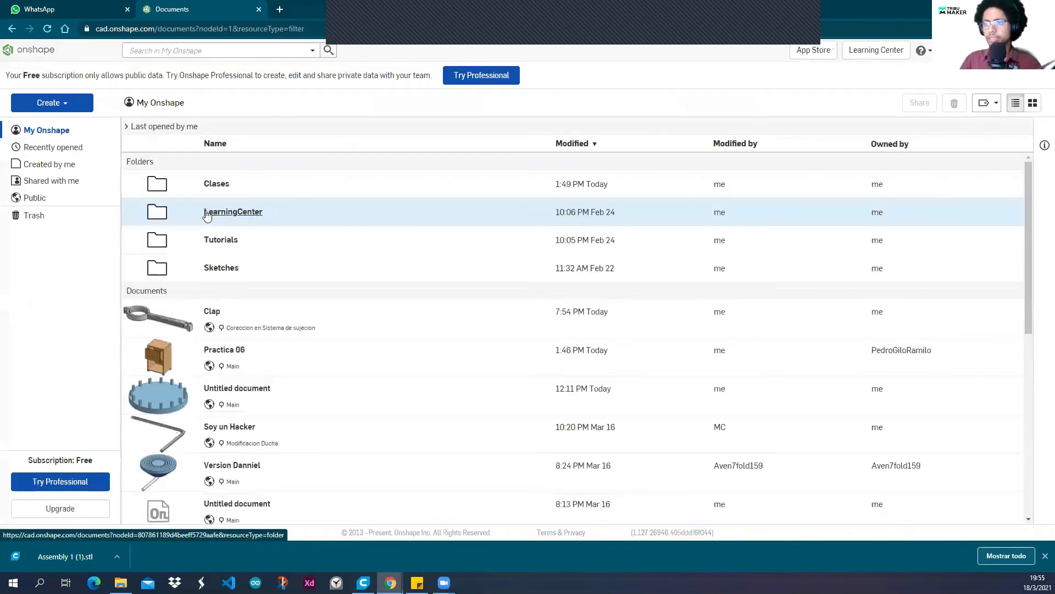
{"action": "double_click", "coordinate": [219, 183]}
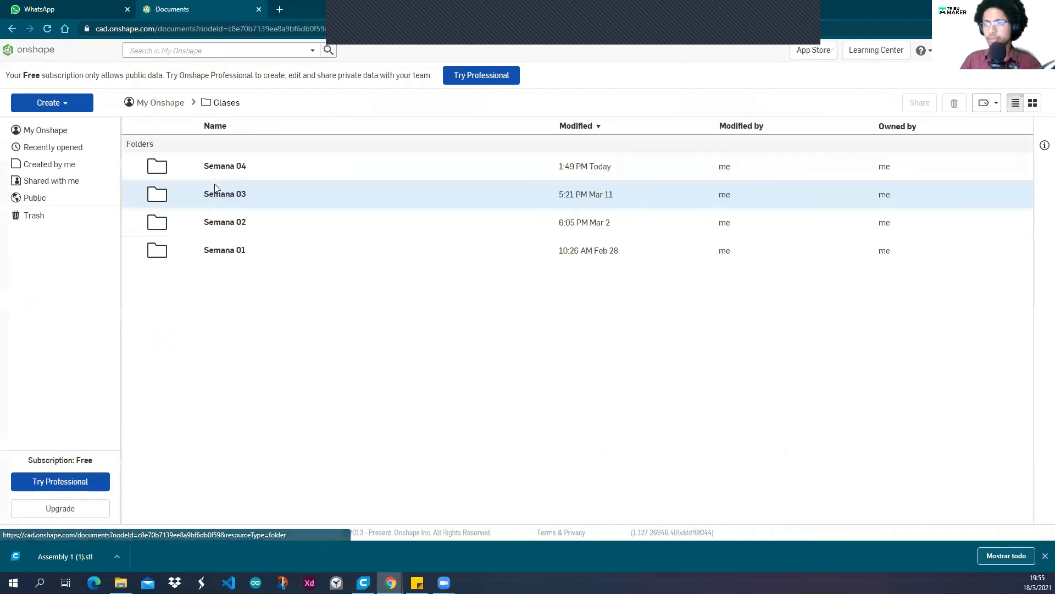
{"action": "double_click", "coordinate": [215, 166]}
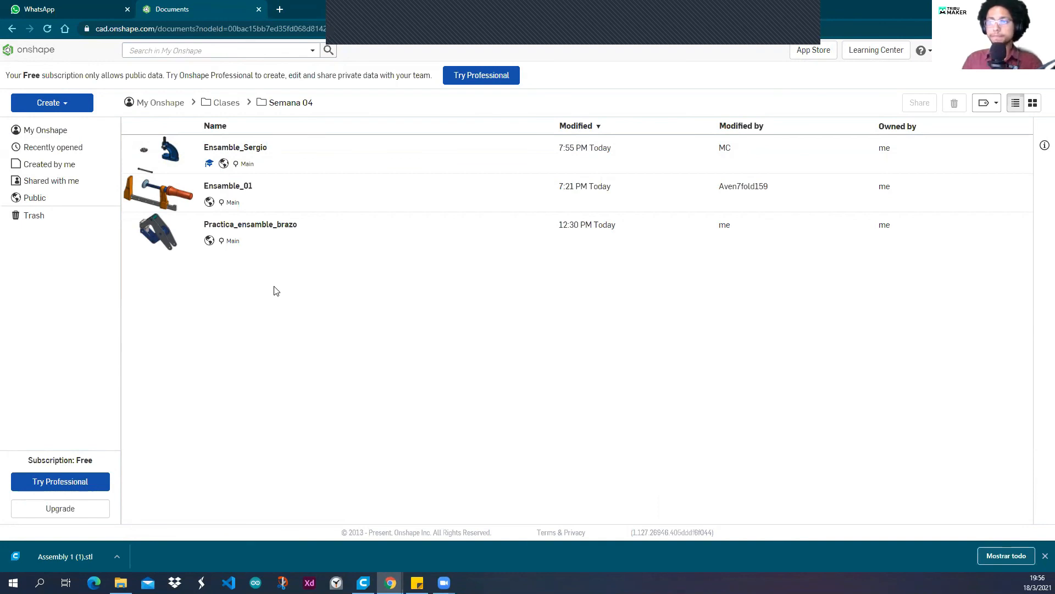
{"action": "left_click", "coordinate": [236, 225]}
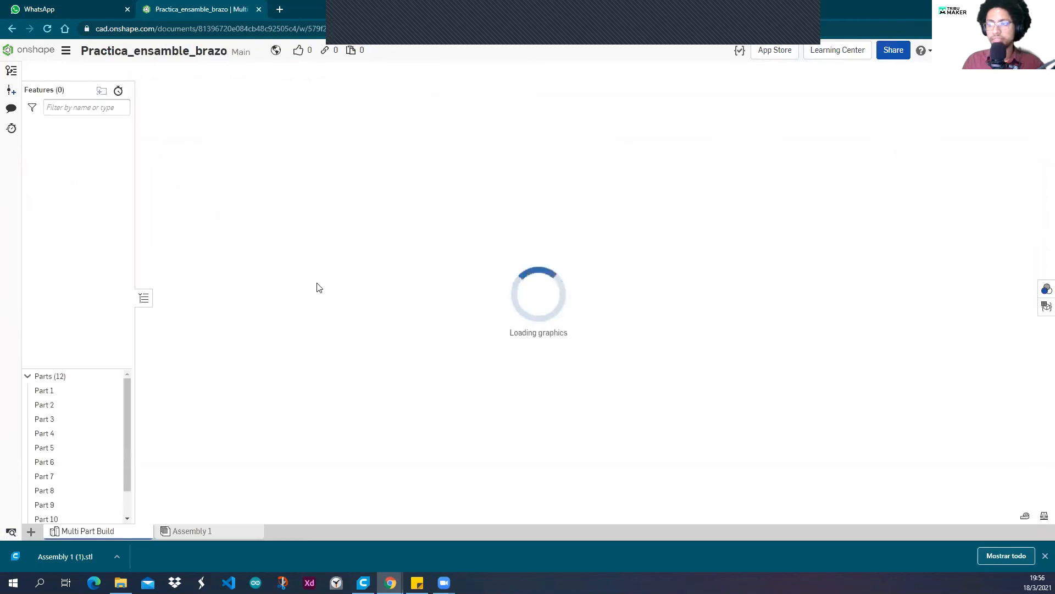
Look over the gripper arm's parts in the Multi Part Build part studio.
{"action": "right_click_drag", "start_coordinate": [323, 307], "coordinate": [422, 301]}
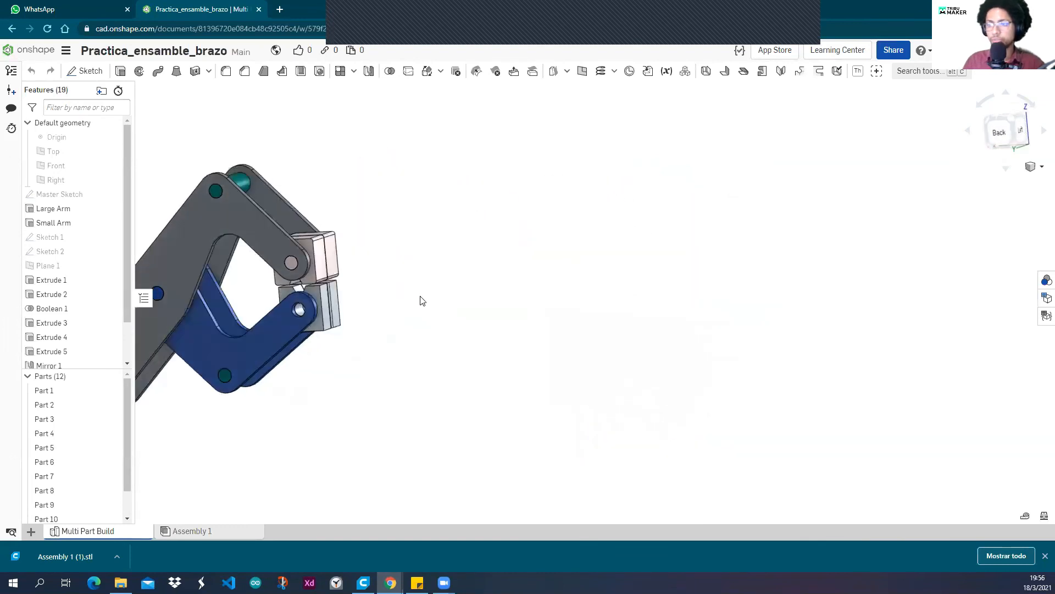
{"action": "middle_click_drag", "start_coordinate": [422, 301], "coordinate": [601, 261]}
{"action": "scroll", "coordinate": [572, 197], "scroll_direction": "up", "scroll_amount": 4}
{"action": "middle_click_drag", "start_coordinate": [579, 205], "coordinate": [761, 200]}
{"action": "scroll", "coordinate": [742, 211], "scroll_direction": "down", "scroll_amount": 1}
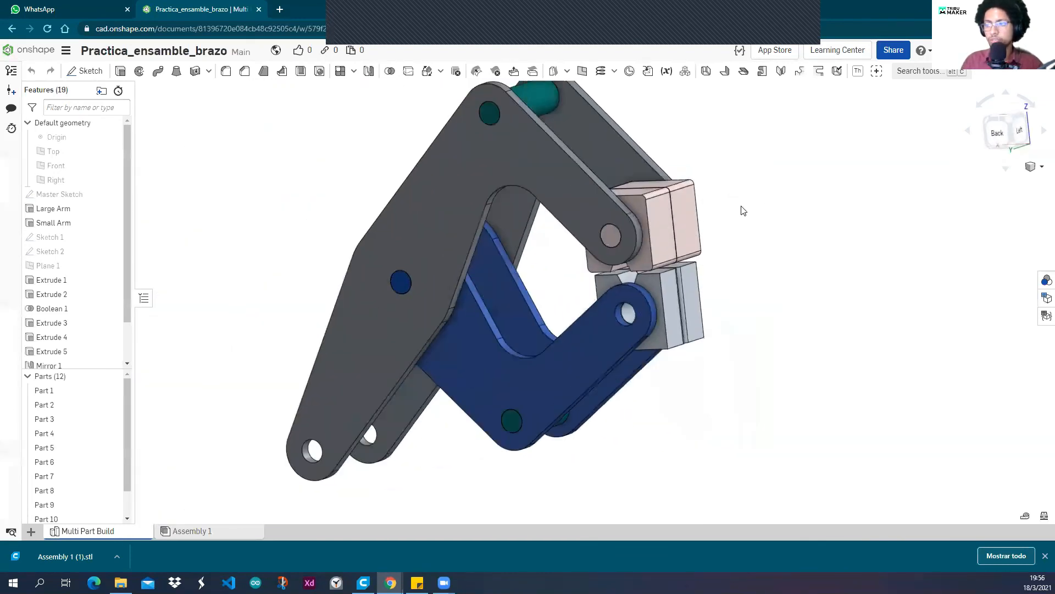
{"action": "scroll", "coordinate": [395, 339], "scroll_direction": "down", "scroll_amount": 2}
Open the arm's Assembly 1 and move its arms repeatedly to test how the gripper opens and closes.
{"action": "left_click", "coordinate": [237, 532]}
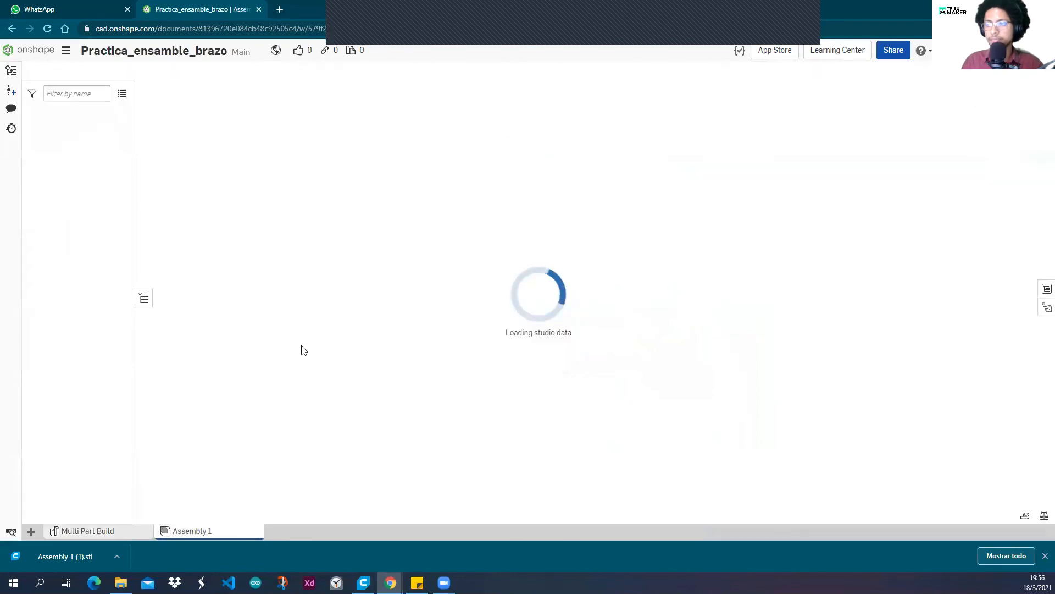
{"action": "right_click_drag", "start_coordinate": [335, 330], "coordinate": [369, 317]}
{"action": "middle_click_drag", "start_coordinate": [345, 313], "coordinate": [248, 268]}
{"action": "right_click_drag", "start_coordinate": [295, 254], "coordinate": [445, 266]}
{"action": "left_click_drag", "start_coordinate": [562, 414], "coordinate": [462, 527]}
{"action": "left_click_drag", "start_coordinate": [585, 376], "coordinate": [606, 246]}
{"action": "left_click_drag", "start_coordinate": [581, 369], "coordinate": [599, 240]}
{"action": "left_click_drag", "start_coordinate": [570, 354], "coordinate": [606, 235]}
{"action": "right_click_drag", "start_coordinate": [699, 242], "coordinate": [695, 314]}
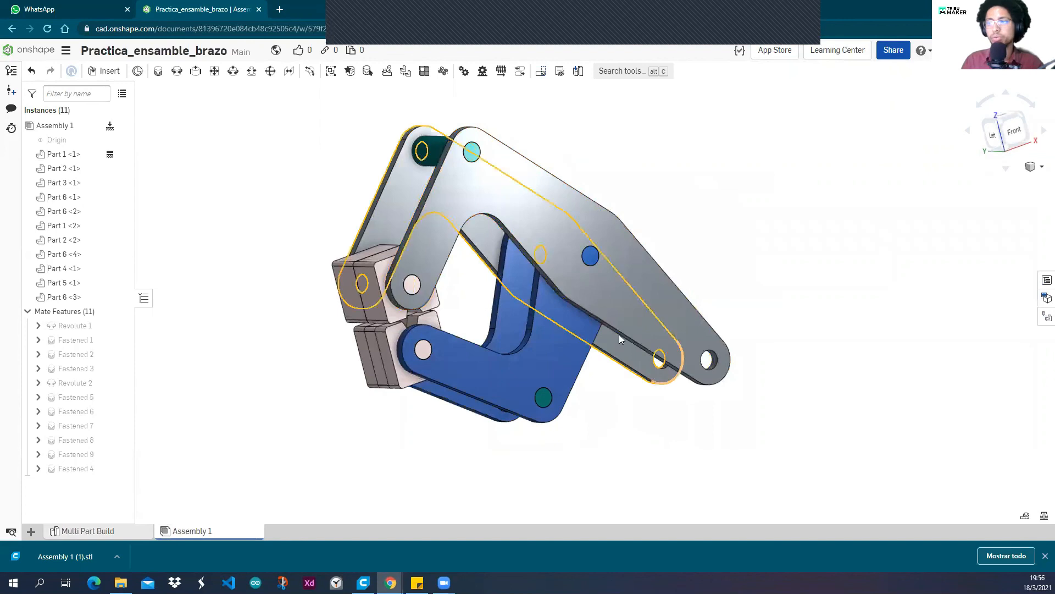
{"action": "right_click_drag", "start_coordinate": [343, 379], "coordinate": [450, 349]}
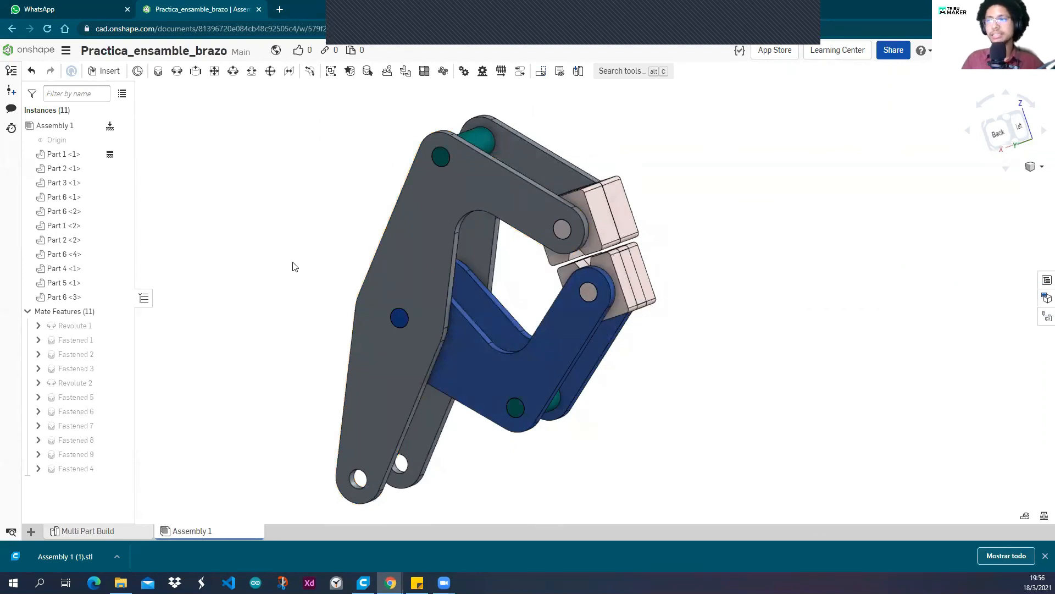
{"action": "scroll", "coordinate": [292, 263], "scroll_direction": "down", "scroll_amount": 2}
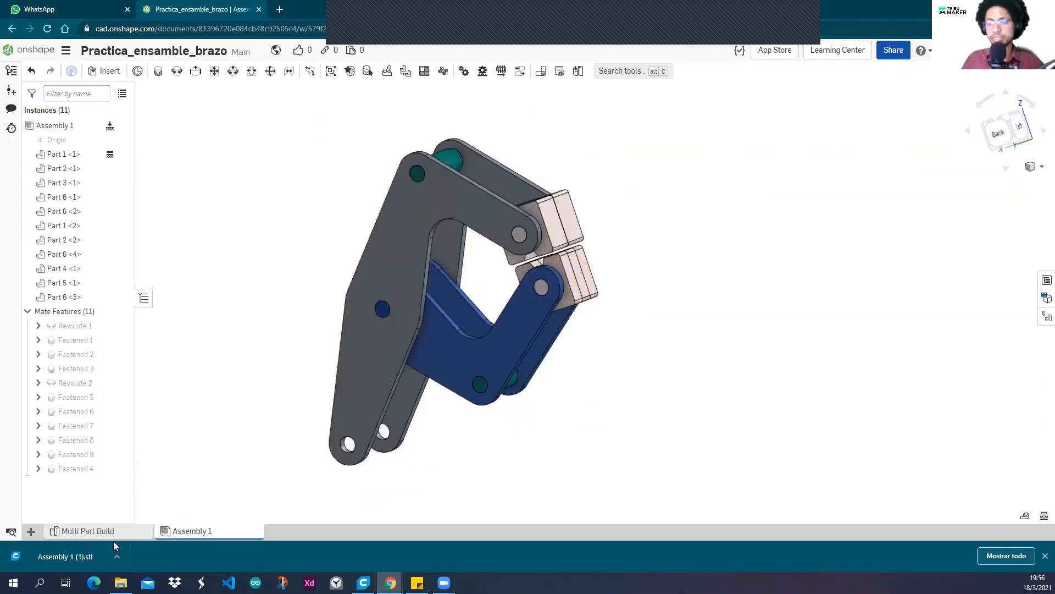
Create a new assembly in Practica_ensamble_brazo and try to rename its tab with a name beginning Ensamble_.
{"action": "left_click", "coordinate": [31, 532]}
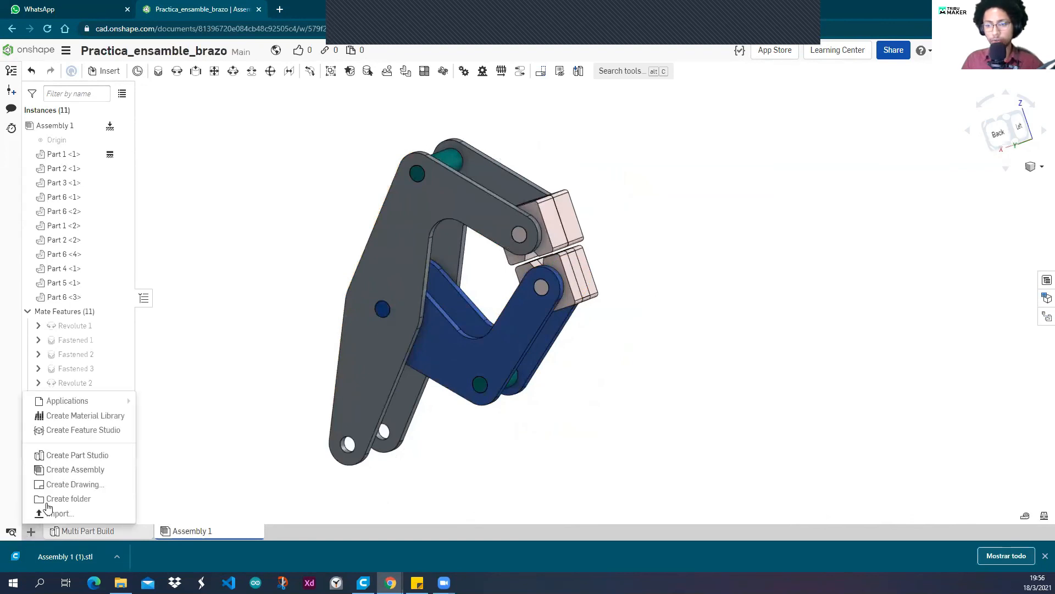
{"action": "left_click", "coordinate": [74, 470]}
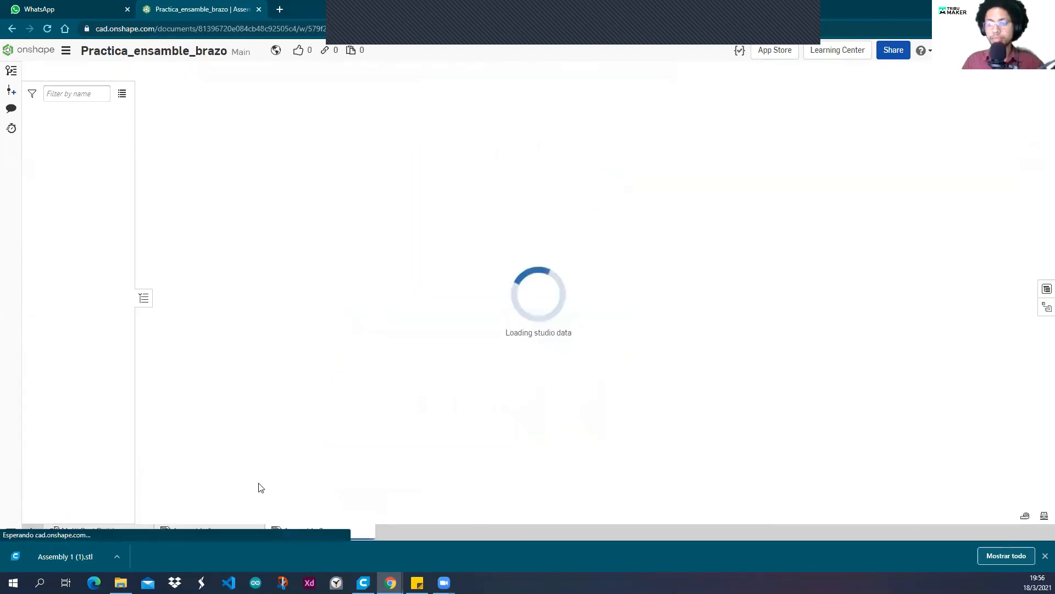
{"action": "right_click", "coordinate": [296, 532]}
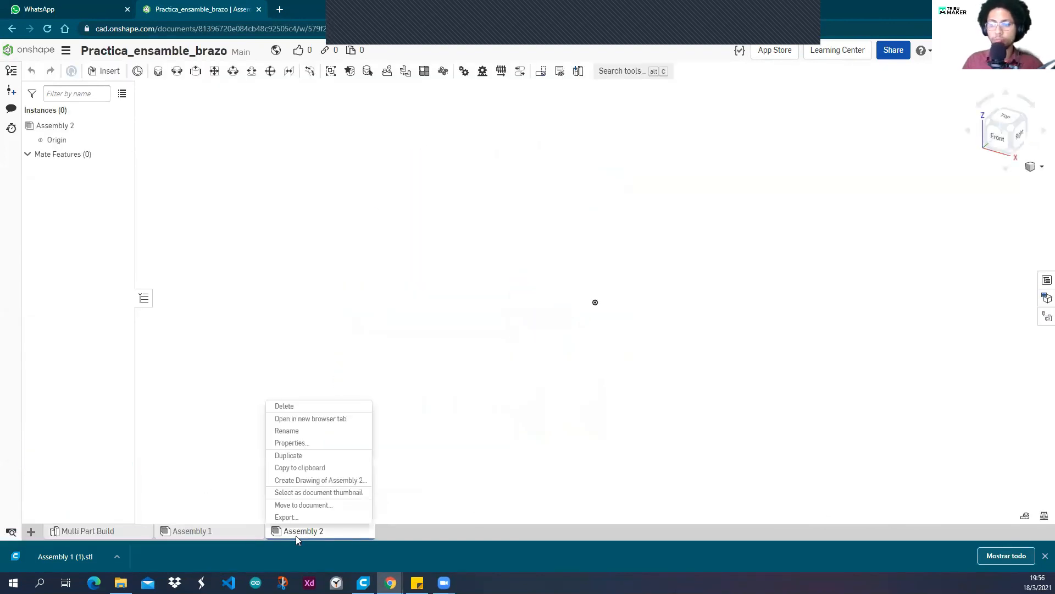
{"action": "left_click", "coordinate": [310, 434]}
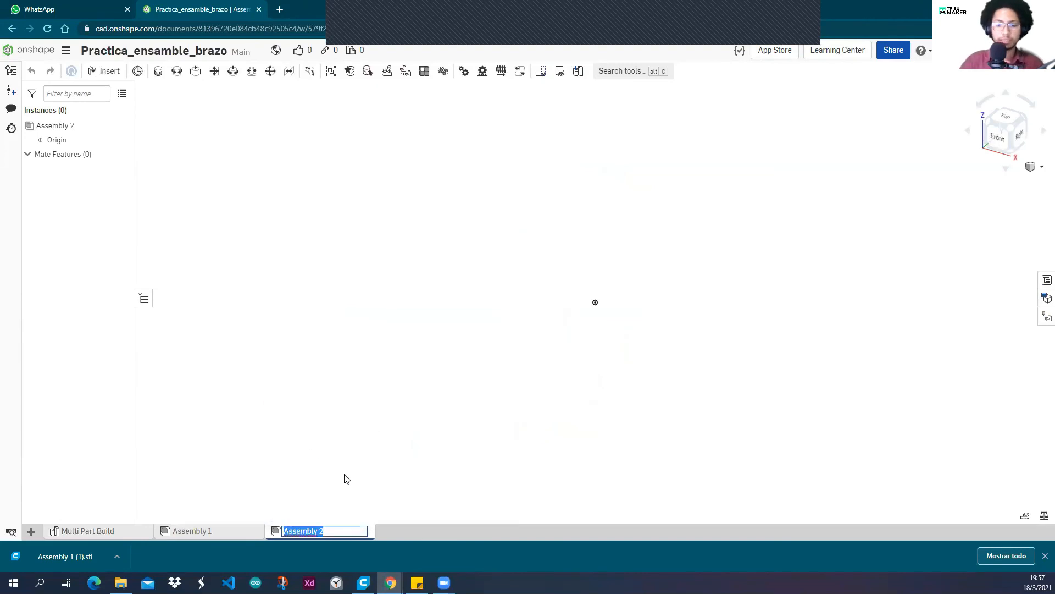
{"action": "key", "text": "BackSpace"}
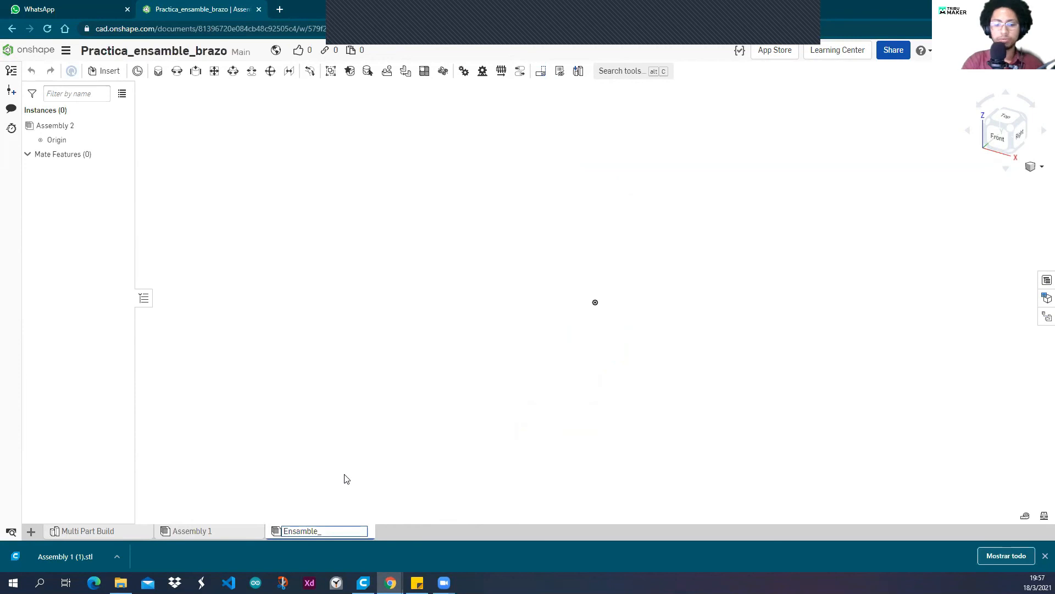
{"action": "key", "text": "Escape"}
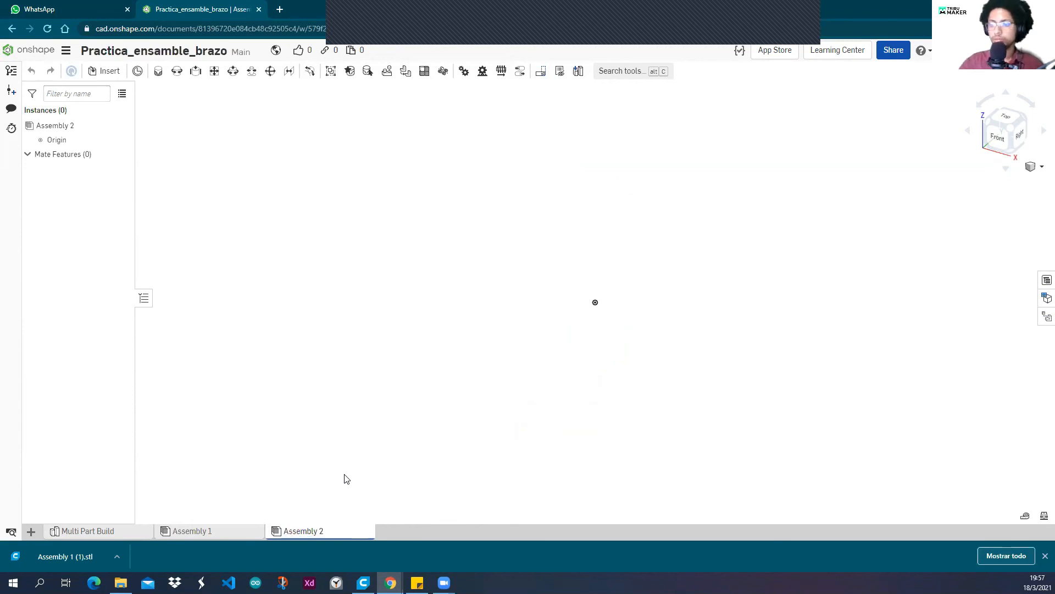
Rename Assembly 1 as Ensamble Profesor and delete the empty Assembly 2.
{"action": "left_click", "coordinate": [221, 533]}
{"action": "right_click", "coordinate": [217, 532]}
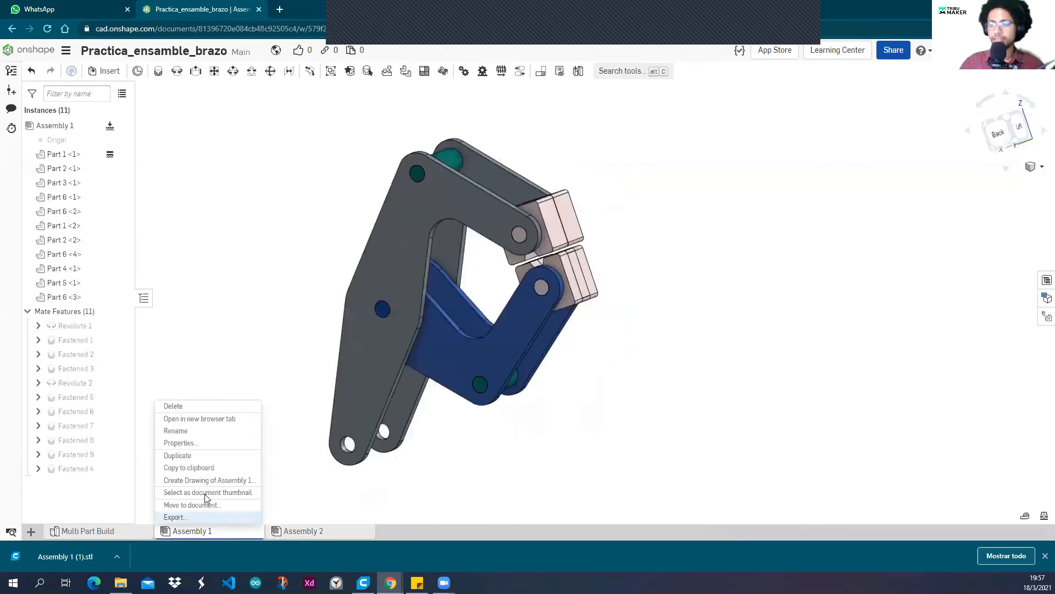
{"action": "left_click", "coordinate": [176, 431]}
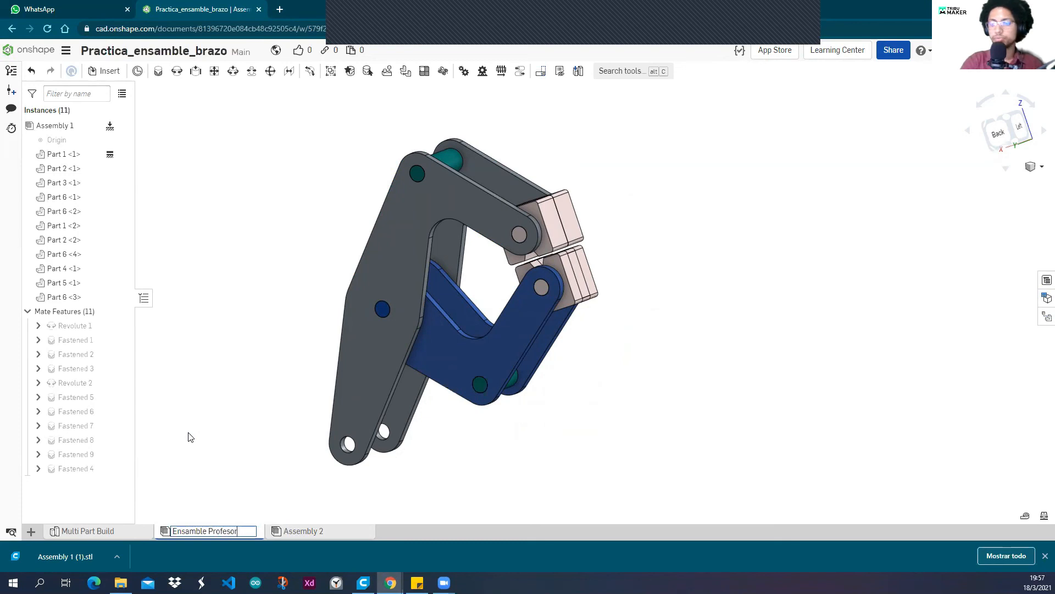
{"action": "left_click", "coordinate": [311, 529]}
{"action": "right_click", "coordinate": [307, 530]}
{"action": "left_click", "coordinate": [293, 407]}
Look over the gripper arm in the Ensamble Profesor assembly from several angles.
{"action": "right_click_drag", "start_coordinate": [230, 380], "coordinate": [261, 363]}
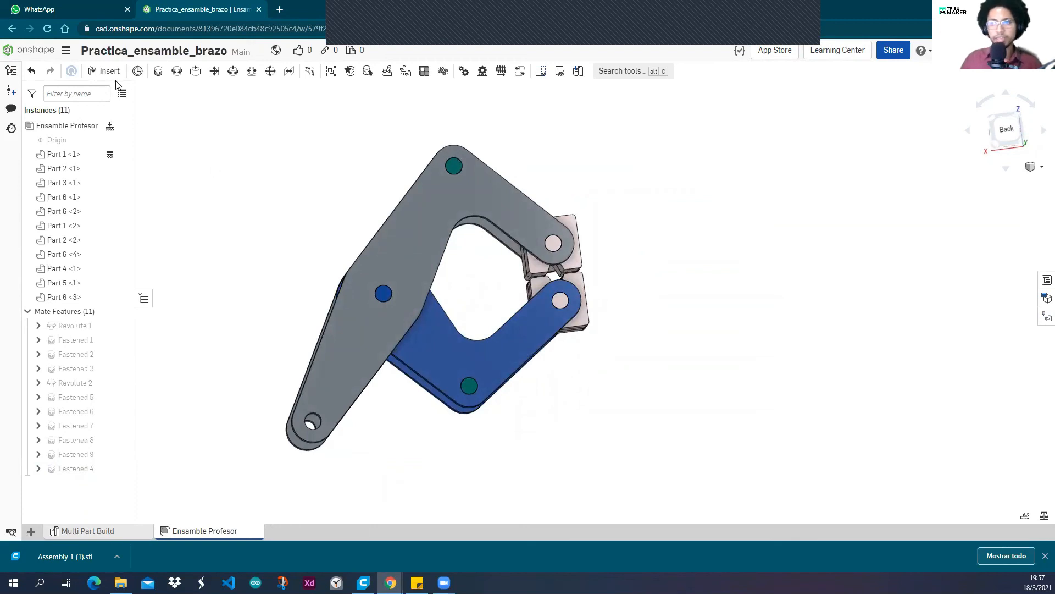
{"action": "right_click_drag", "start_coordinate": [334, 296], "coordinate": [163, 269]}
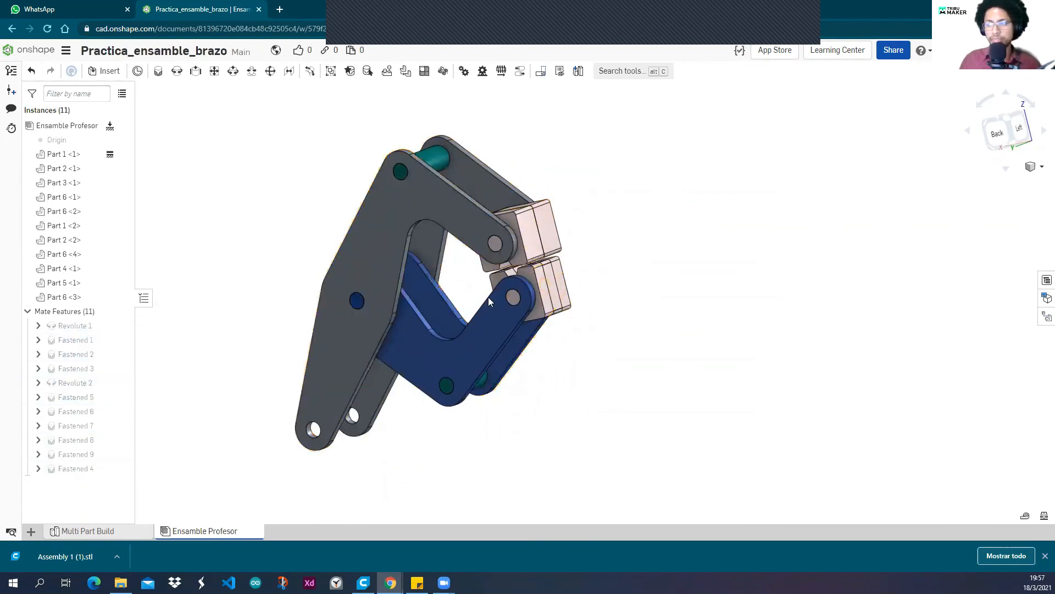
{"action": "left_click_drag", "start_coordinate": [460, 451], "coordinate": [385, 487]}
{"action": "left_click_drag", "start_coordinate": [451, 424], "coordinate": [503, 272]}
{"action": "right_click_drag", "start_coordinate": [622, 219], "coordinate": [599, 231]}
Check the clamp assembly in the Ensamble_01 document and return to the documents list.
{"action": "left_click", "coordinate": [33, 52]}
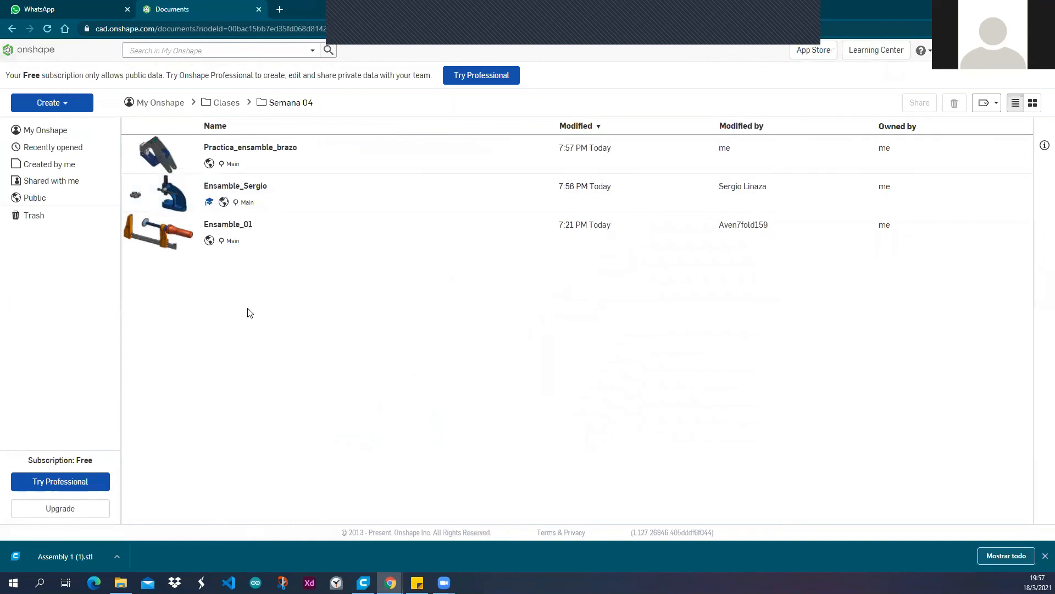
{"action": "left_click", "coordinate": [227, 227]}
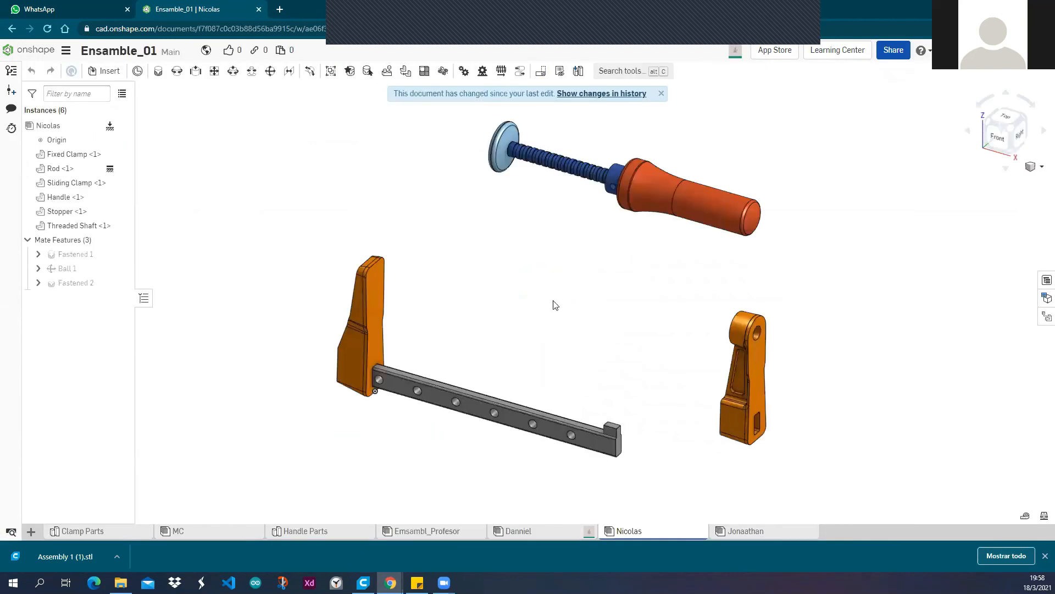
{"action": "left_click", "coordinate": [24, 53]}
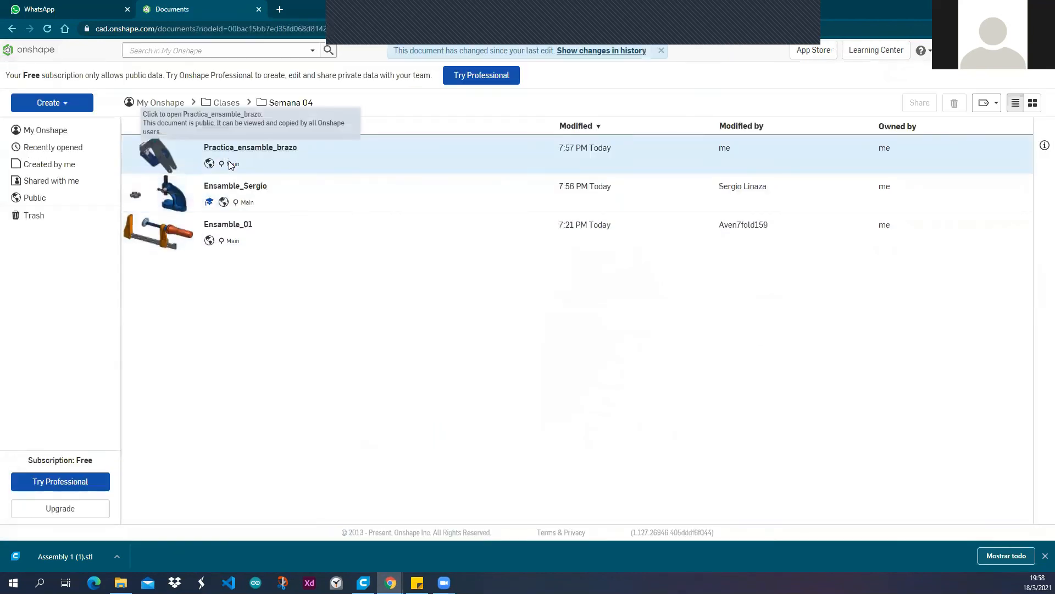
Open the arbor press document and move the rack in Ensamble_Profesor to check how the handle turns with it.
{"action": "left_click", "coordinate": [230, 190]}
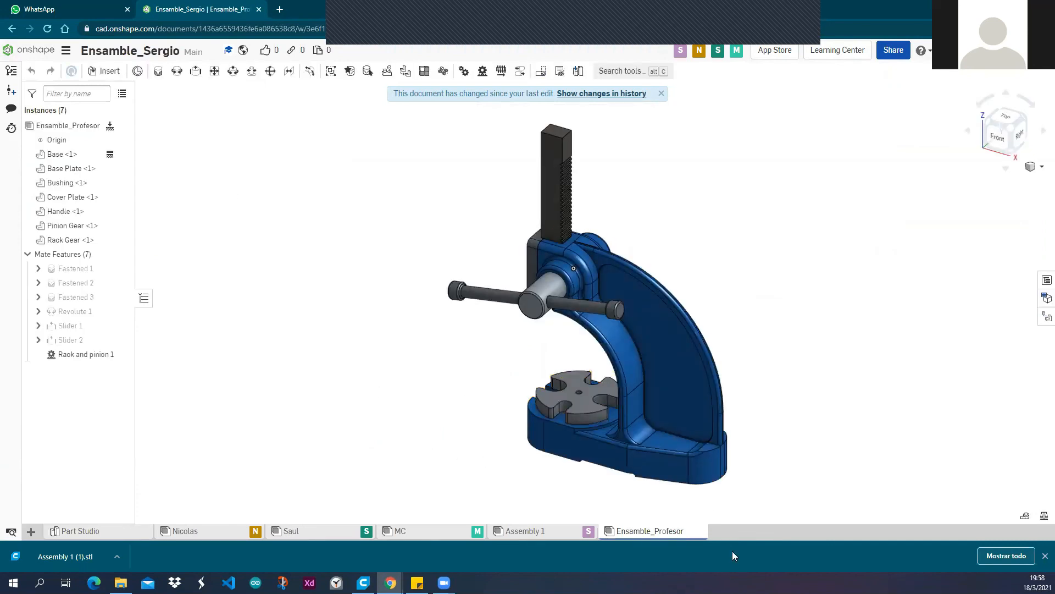
{"action": "left_click", "coordinate": [661, 95]}
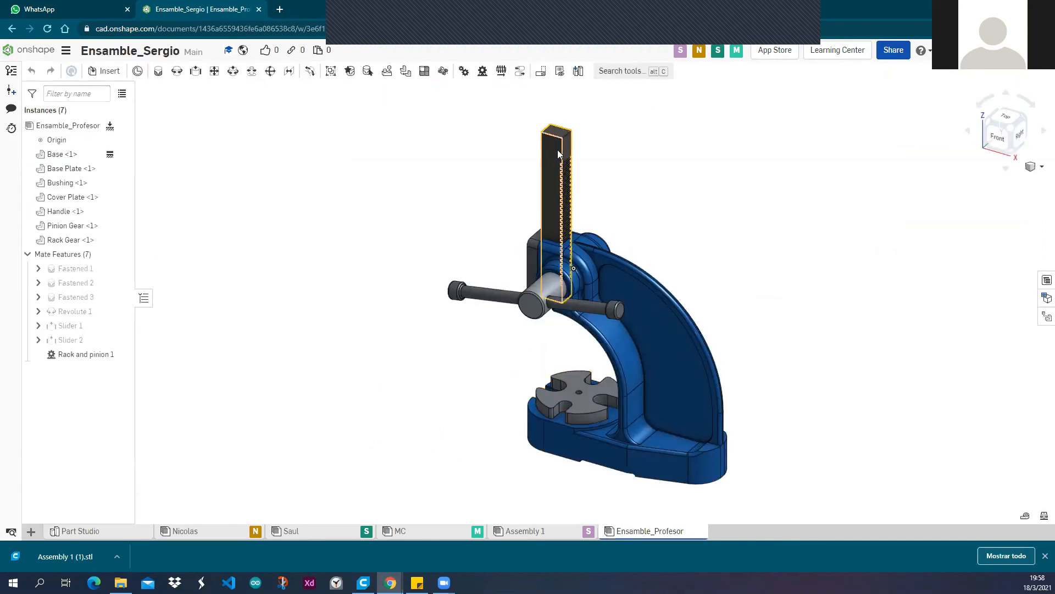
{"action": "left_click_drag", "start_coordinate": [559, 151], "coordinate": [615, 175]}
{"action": "mouse_move", "coordinate": [467, 181]}
{"action": "right_mouse_down"}
{"action": "mouse_move", "coordinate": [489, 160]}
{"action": "mouse_move", "coordinate": [507, 174]}
{"action": "mouse_move", "coordinate": [481, 183]}
{"action": "right_mouse_up"}
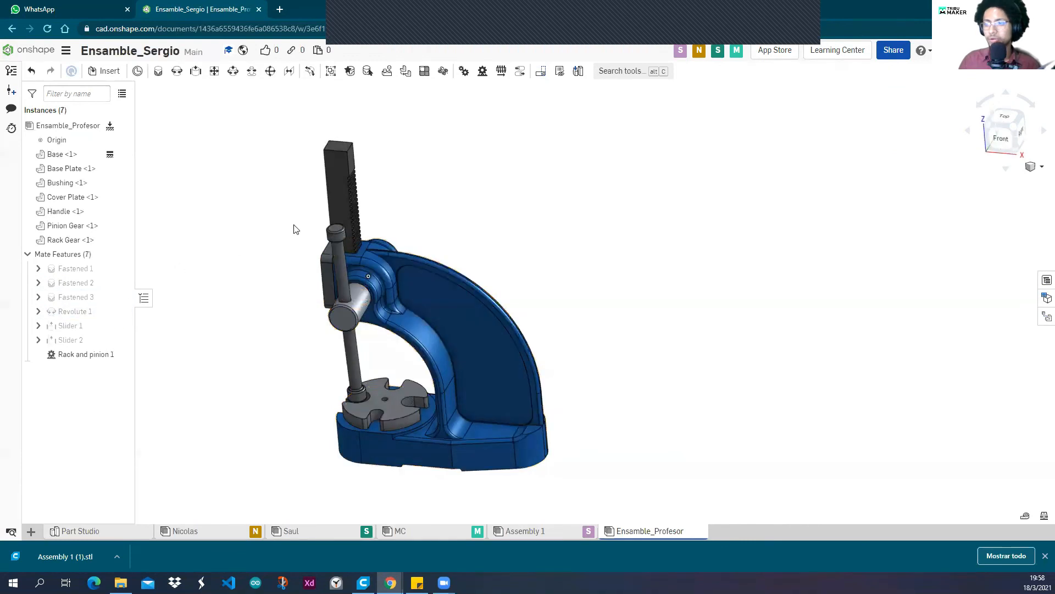
{"action": "scroll", "coordinate": [333, 181], "scroll_direction": "up", "scroll_amount": 5}
{"action": "scroll", "coordinate": [464, 235], "scroll_direction": "down", "scroll_amount": 3}
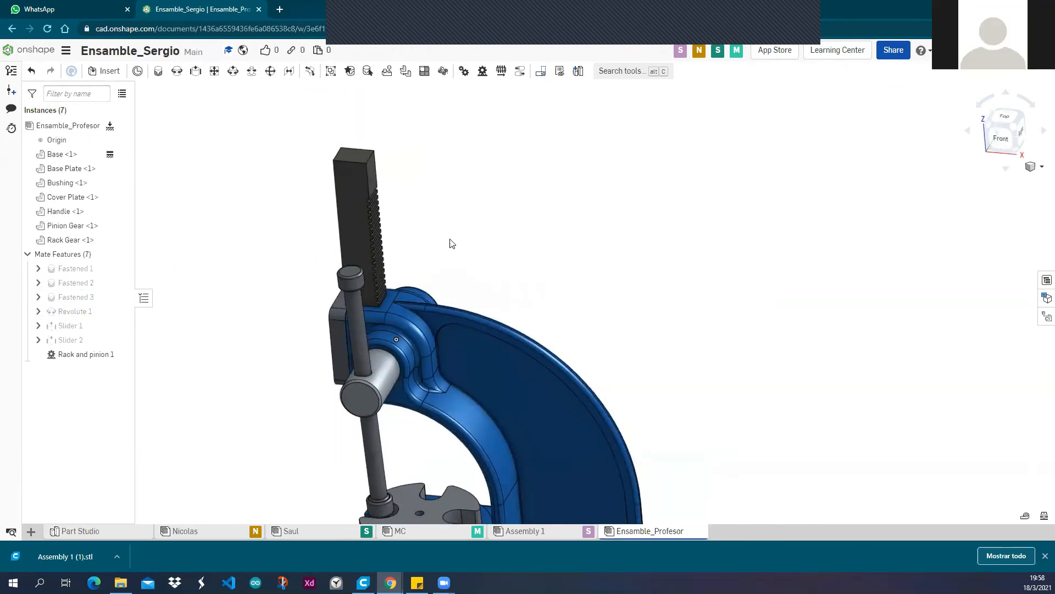
Open the MC assembly and examine the press head and its mates up close.
{"action": "left_click", "coordinate": [404, 535]}
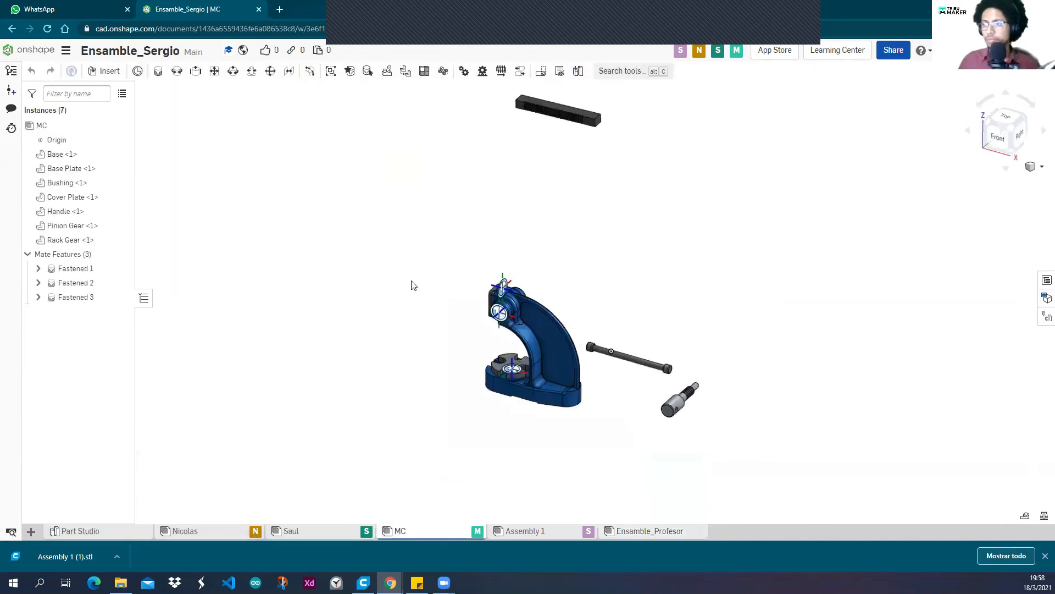
{"action": "right_click_drag", "start_coordinate": [452, 288], "coordinate": [494, 207]}
{"action": "scroll", "coordinate": [533, 341], "scroll_direction": "up", "scroll_amount": 5}
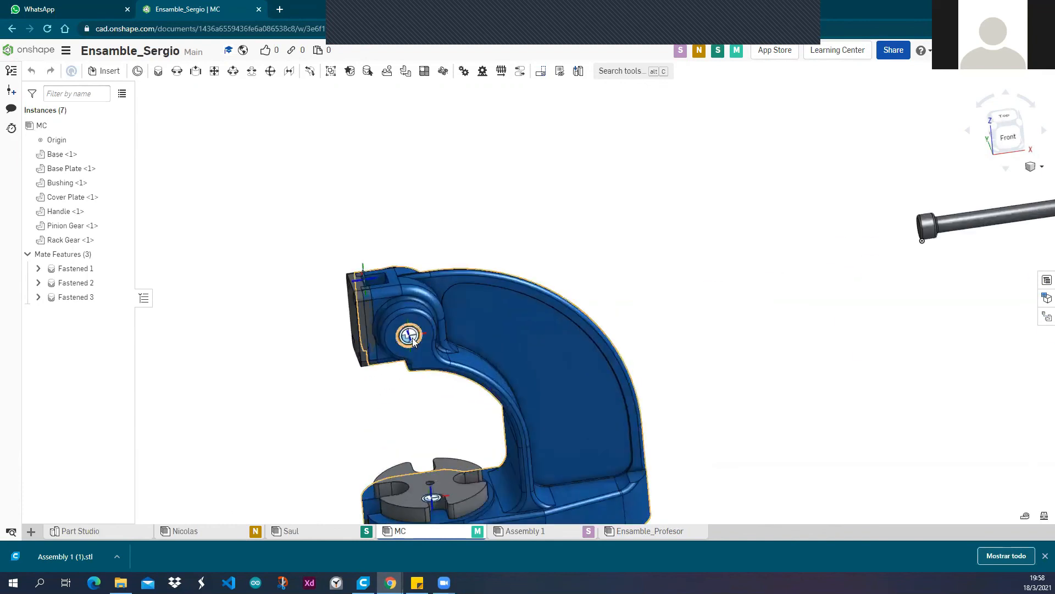
Try hiding all instances and mates of the MC assembly, and undo it.
{"action": "left_click", "coordinate": [410, 337]}
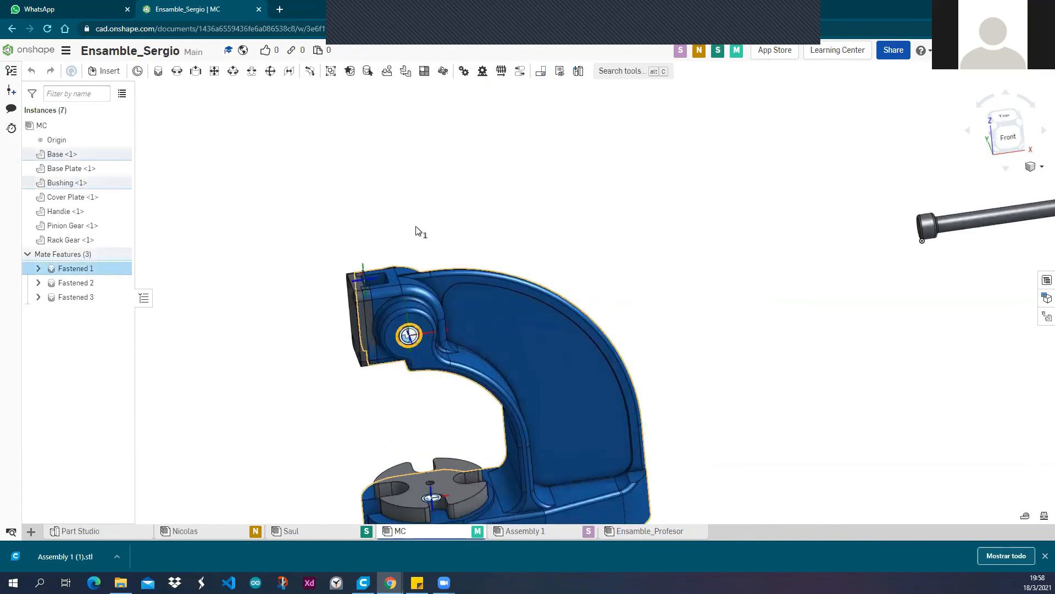
{"action": "right_click", "coordinate": [429, 305]}
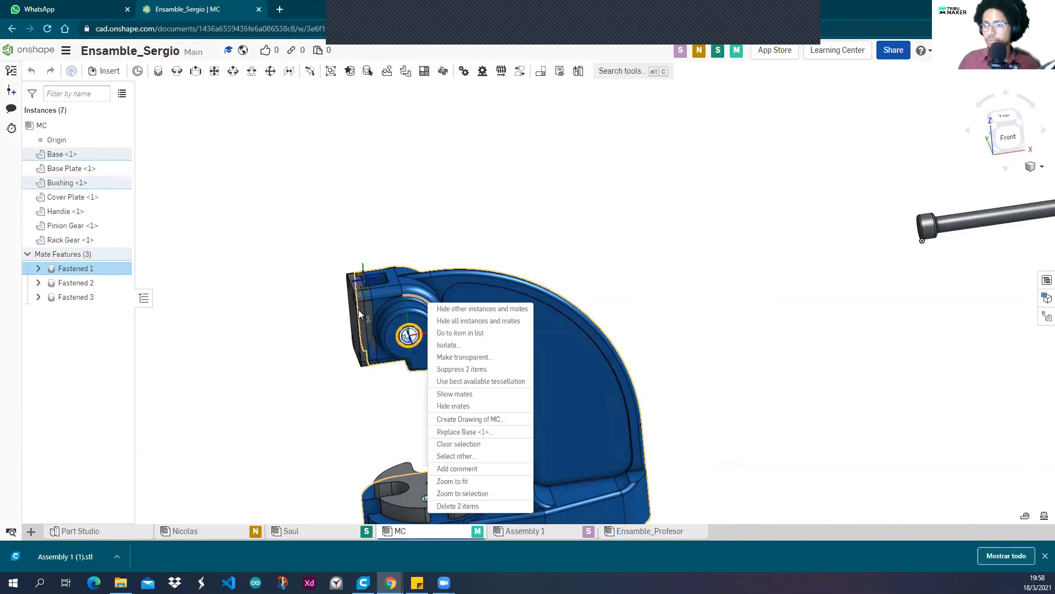
{"action": "left_click", "coordinate": [471, 321]}
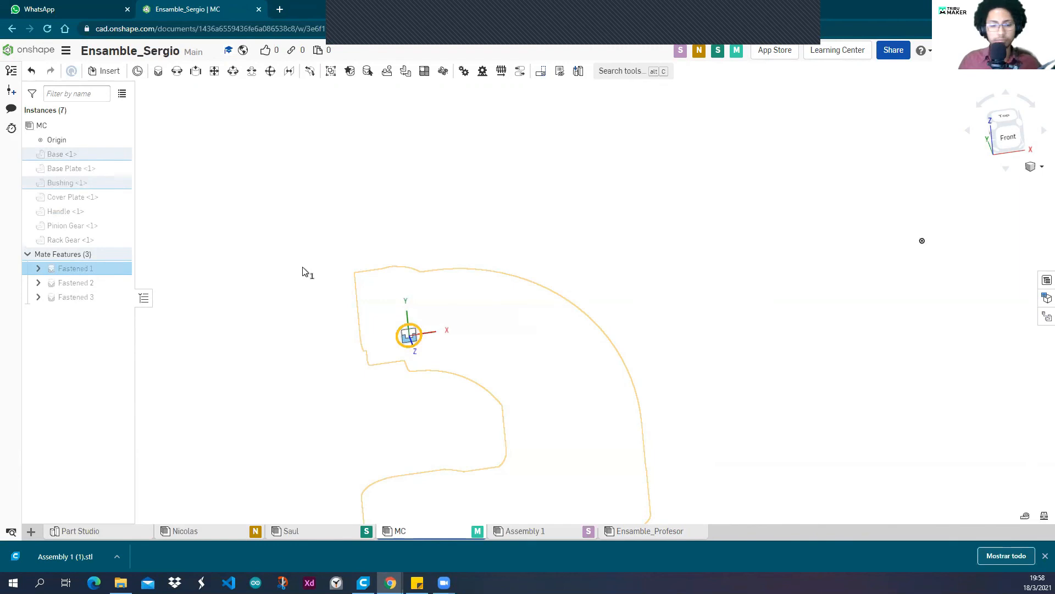
{"action": "scroll", "coordinate": [304, 269], "scroll_direction": "down", "scroll_amount": 3}
{"action": "key", "text": "ctrl+z"}
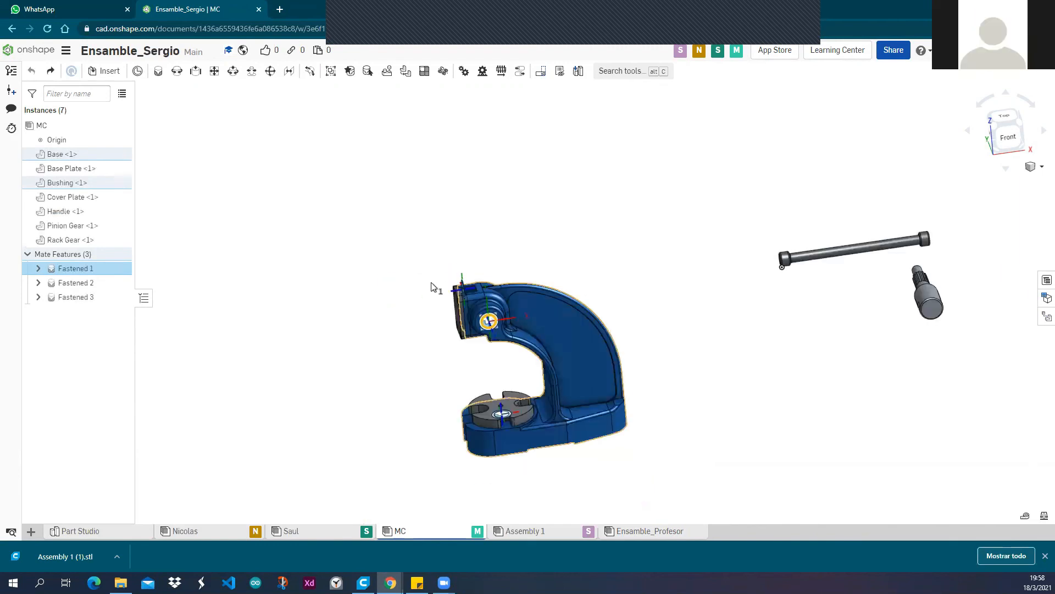
Hide all mates of the MC assembly while keeping its parts shown.
{"action": "right_click", "coordinate": [489, 322]}
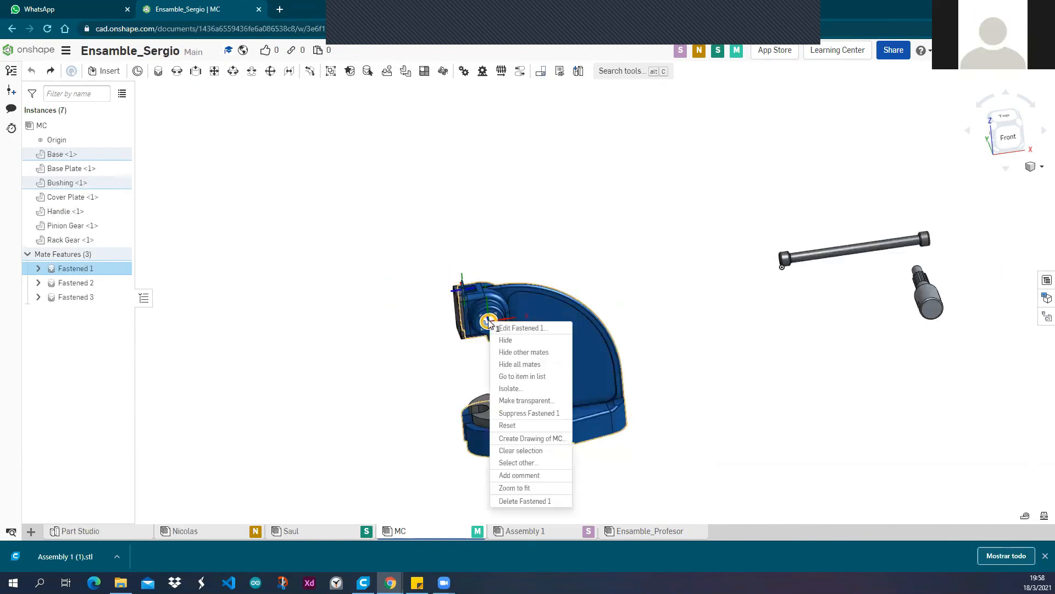
{"action": "left_click", "coordinate": [548, 276]}
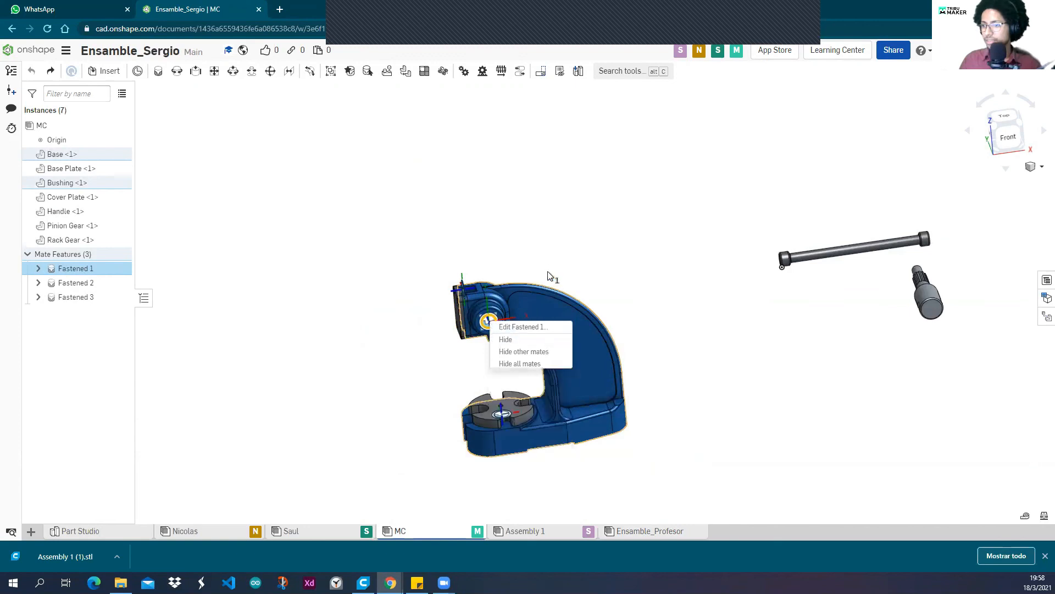
{"action": "right_click", "coordinate": [301, 296]}
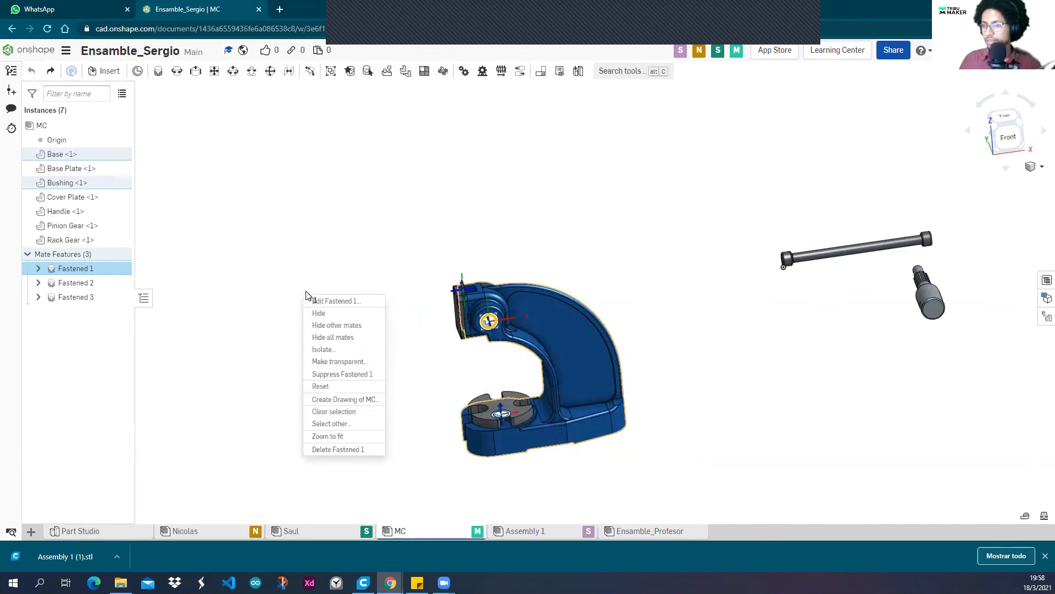
{"action": "left_click", "coordinate": [355, 339]}
{"action": "scroll", "coordinate": [525, 295], "scroll_direction": "up", "scroll_amount": 5}
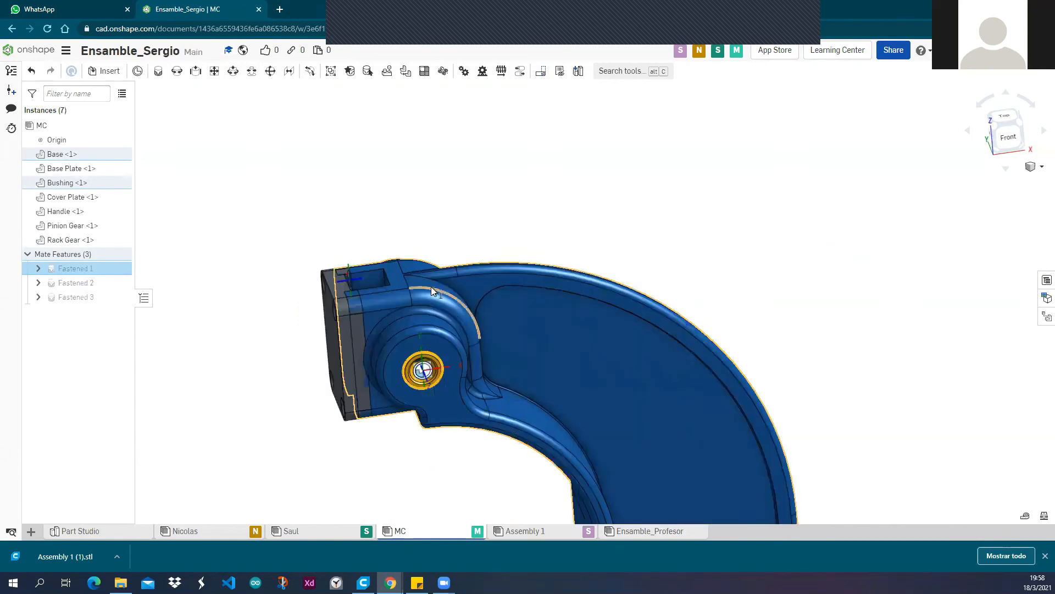
{"action": "scroll", "coordinate": [421, 376], "scroll_direction": "down", "scroll_amount": 1}
{"action": "scroll", "coordinate": [434, 186], "scroll_direction": "down", "scroll_amount": 2}
Hide the other mates and the selected Fastened 1 mate at the bushing.
{"action": "right_click", "coordinate": [433, 186]}
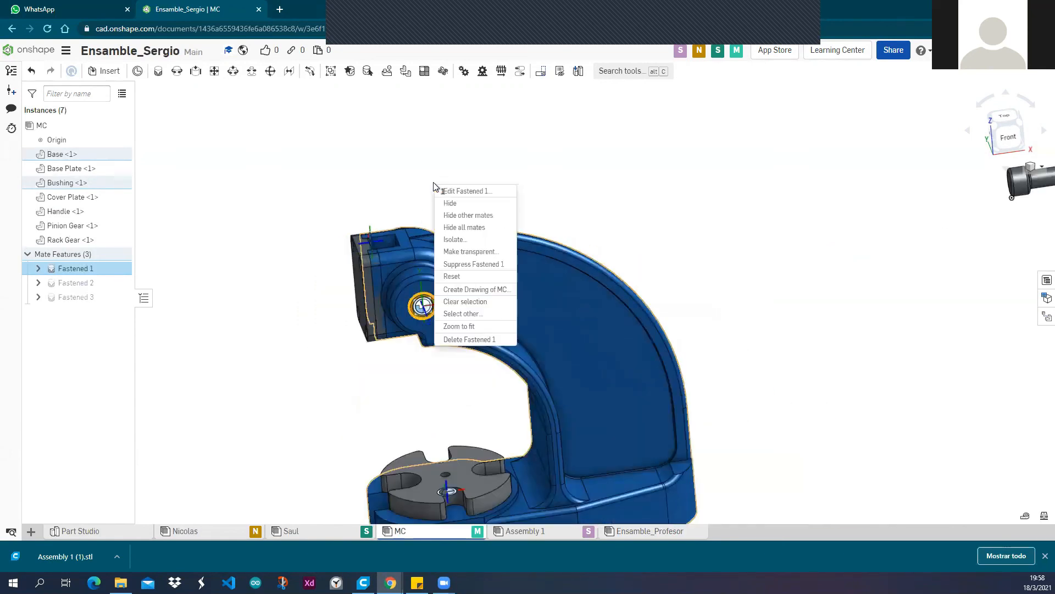
{"action": "left_click", "coordinate": [465, 214]}
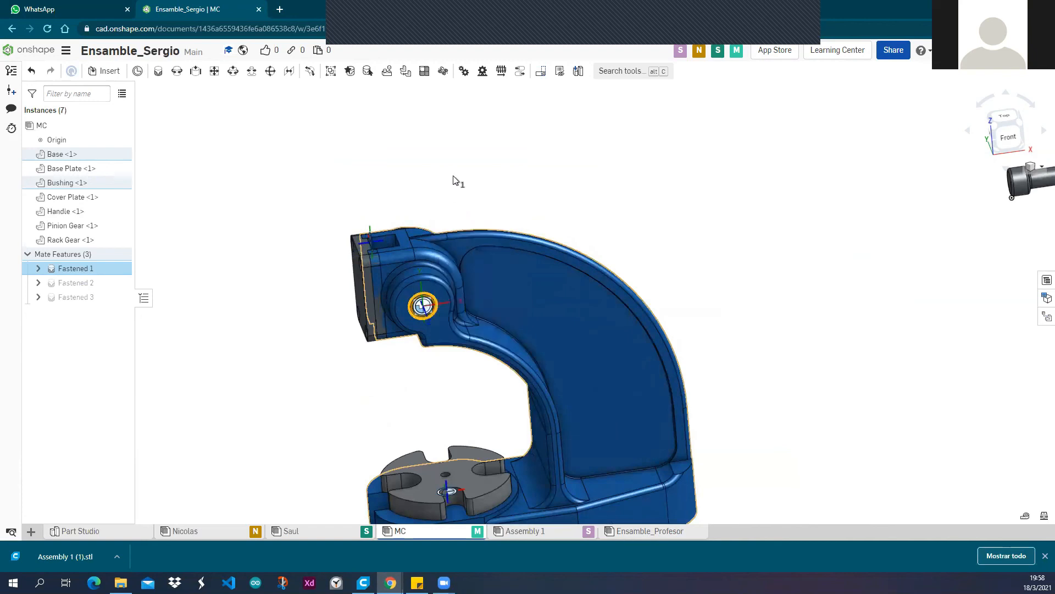
{"action": "right_click", "coordinate": [454, 180]}
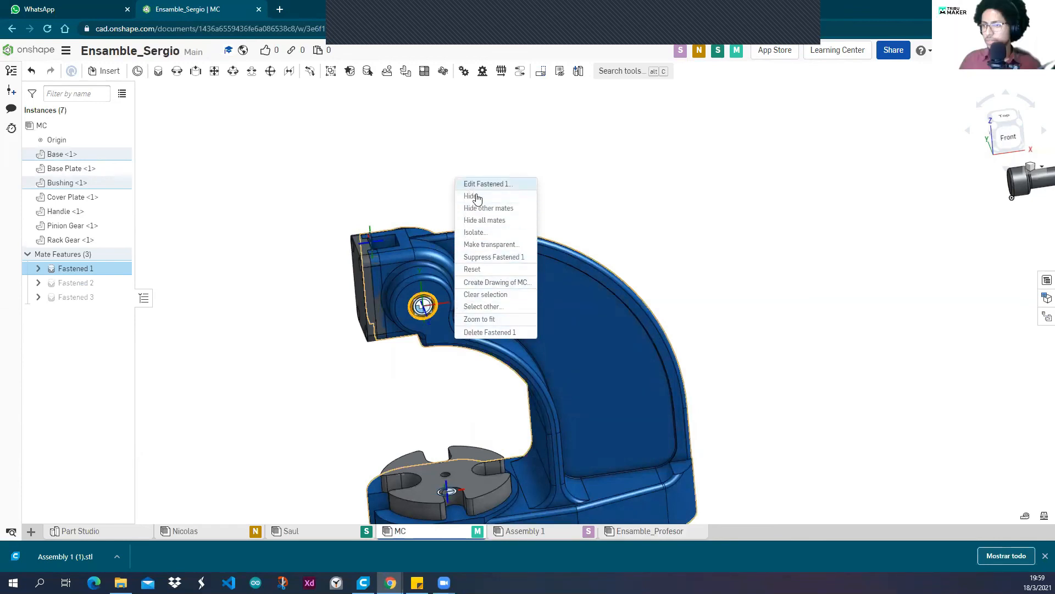
{"action": "left_click", "coordinate": [495, 198]}
Examine the Fastened 2 mate connector on the cover plate and the options for showing or hiding it.
{"action": "right_click_drag", "start_coordinate": [437, 192], "coordinate": [464, 176]}
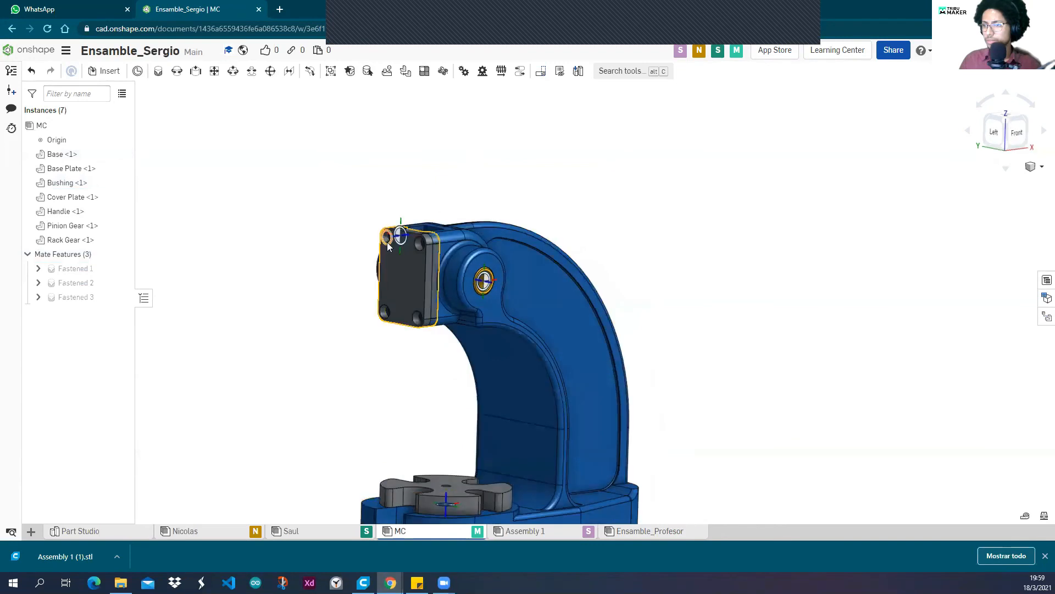
{"action": "scroll", "coordinate": [387, 242], "scroll_direction": "up", "scroll_amount": 3}
{"action": "left_click", "coordinate": [422, 222]}
{"action": "right_click", "coordinate": [422, 221]}
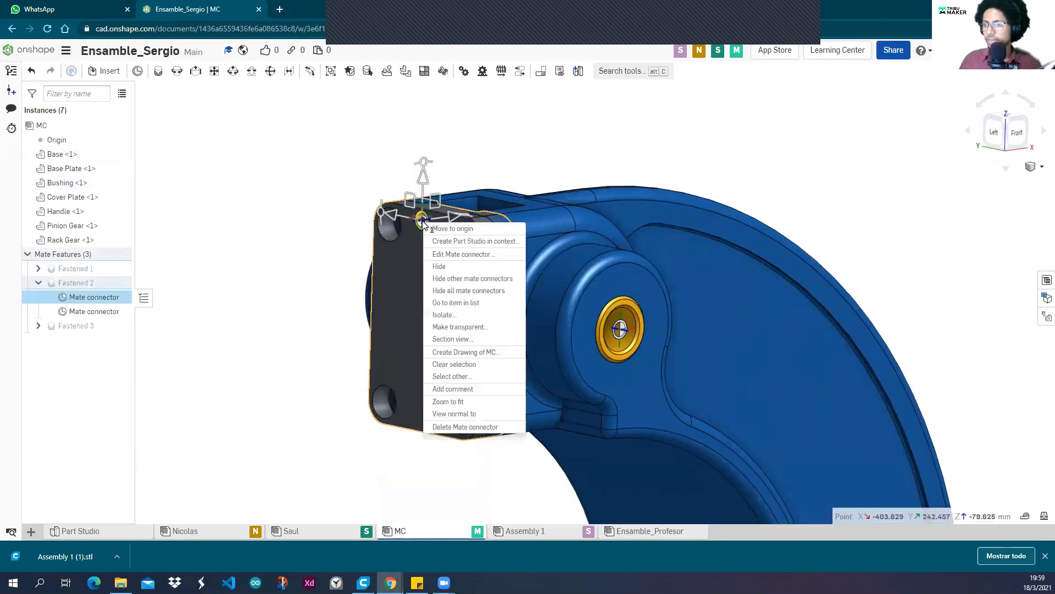
{"action": "left_click", "coordinate": [231, 289]}
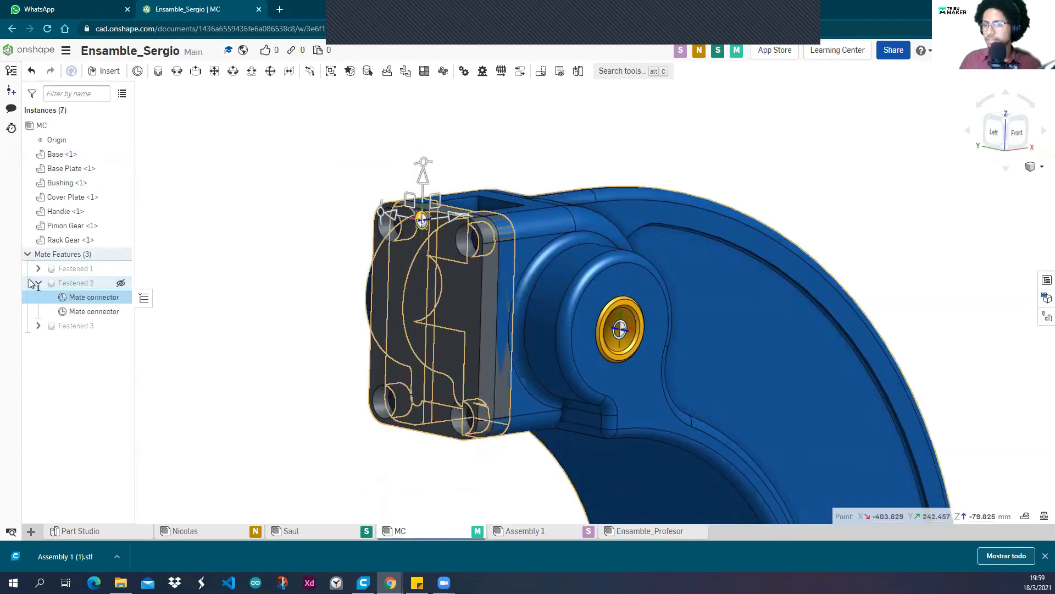
{"action": "left_click", "coordinate": [39, 282]}
{"action": "right_click", "coordinate": [72, 281]}
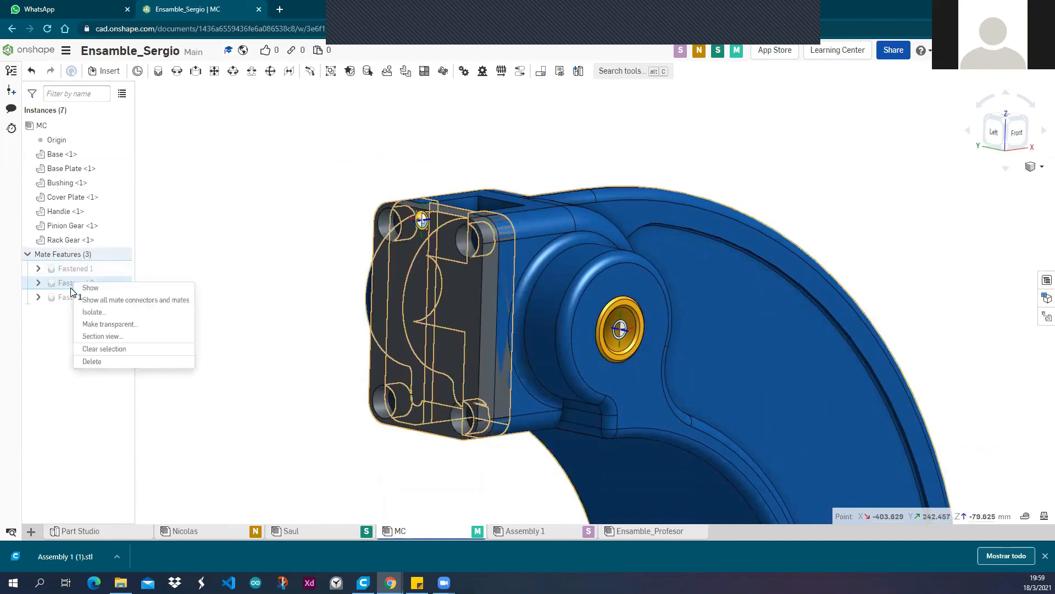
{"action": "left_click", "coordinate": [227, 234]}
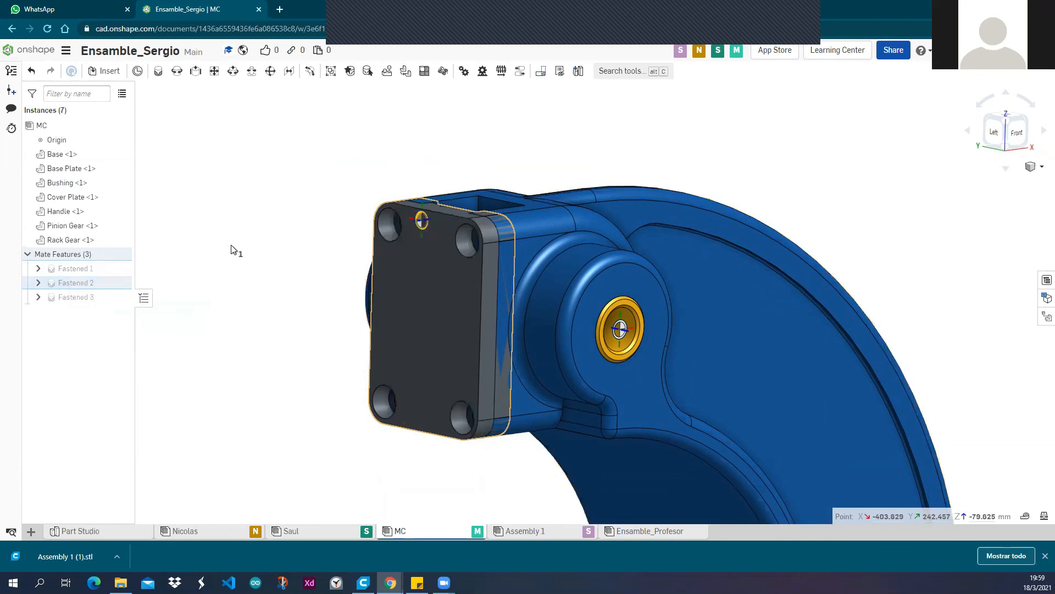
Show all the hidden mates of the MC assembly again, including Fastened 1, Fastened 2 and Fastened 3.
{"action": "scroll", "coordinate": [233, 247], "scroll_direction": "down", "scroll_amount": 4}
{"action": "right_click_drag", "start_coordinate": [259, 216], "coordinate": [241, 235]}
{"action": "scroll", "coordinate": [246, 232], "scroll_direction": "down", "scroll_amount": 2}
{"action": "middle_click_drag", "start_coordinate": [250, 233], "coordinate": [301, 219]}
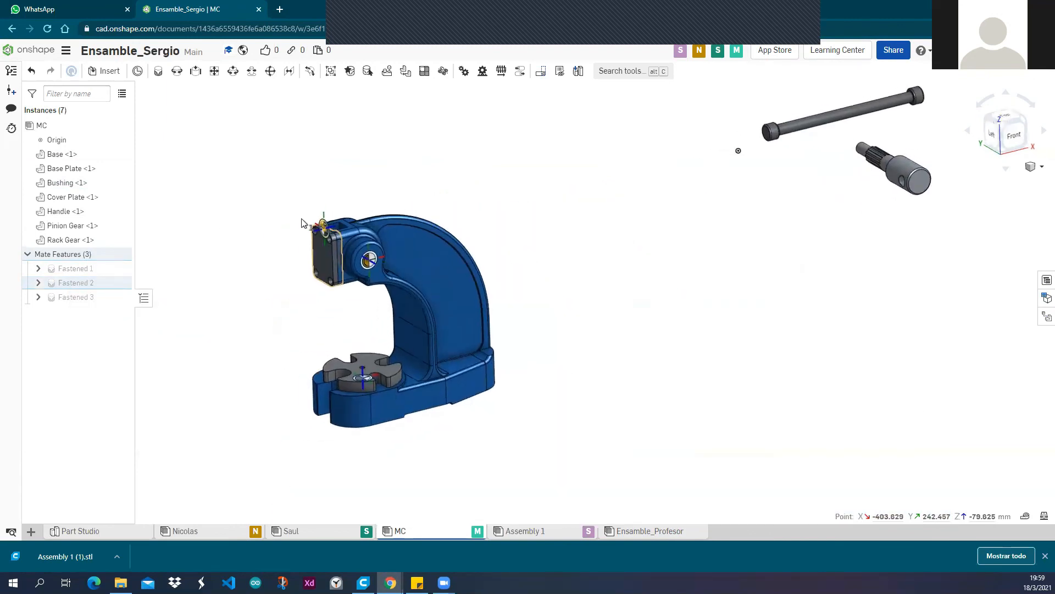
{"action": "scroll", "coordinate": [301, 222], "scroll_direction": "up", "scroll_amount": 4}
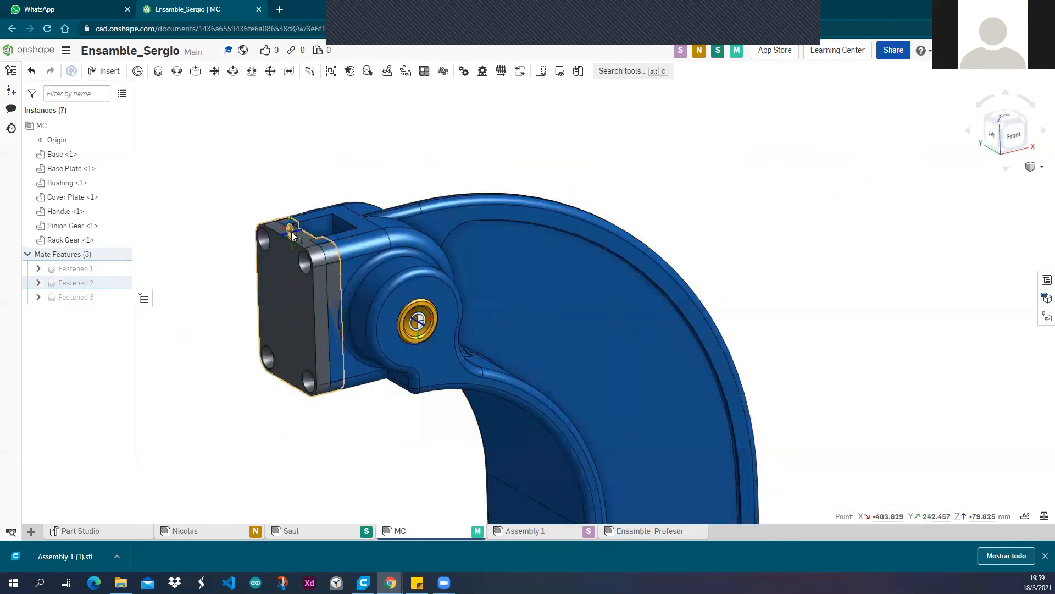
{"action": "right_click", "coordinate": [293, 235]}
{"action": "left_click", "coordinate": [252, 184]}
{"action": "right_click", "coordinate": [231, 162]}
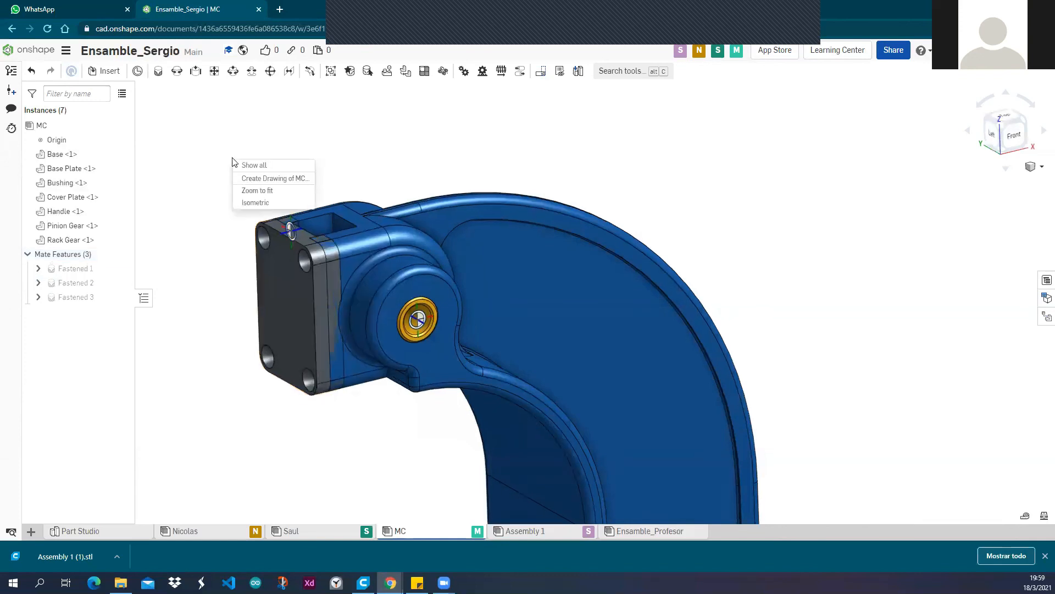
{"action": "left_click", "coordinate": [246, 166]}
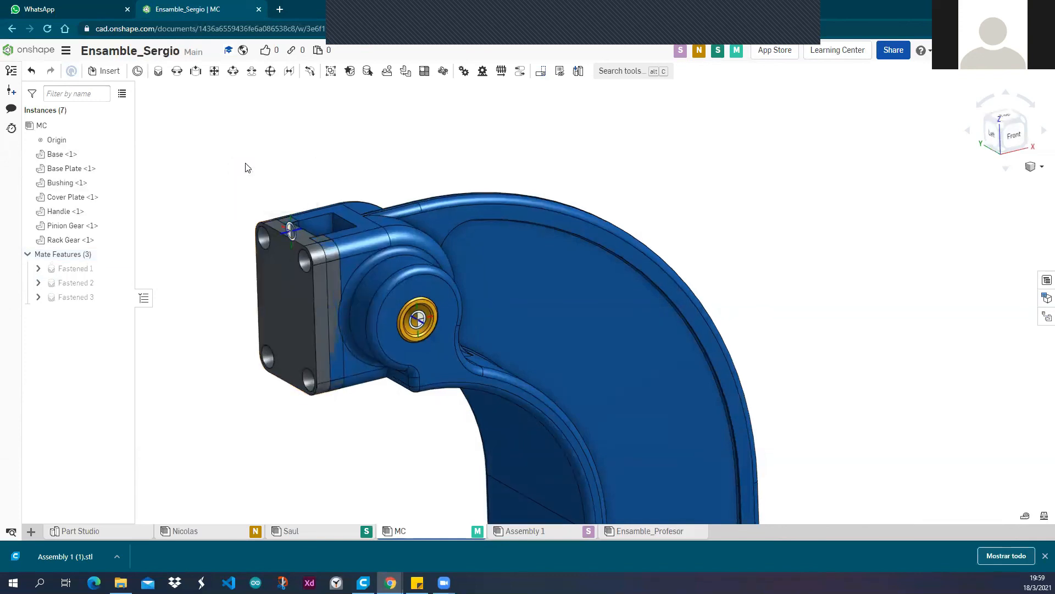
{"action": "right_click", "coordinate": [298, 161]}
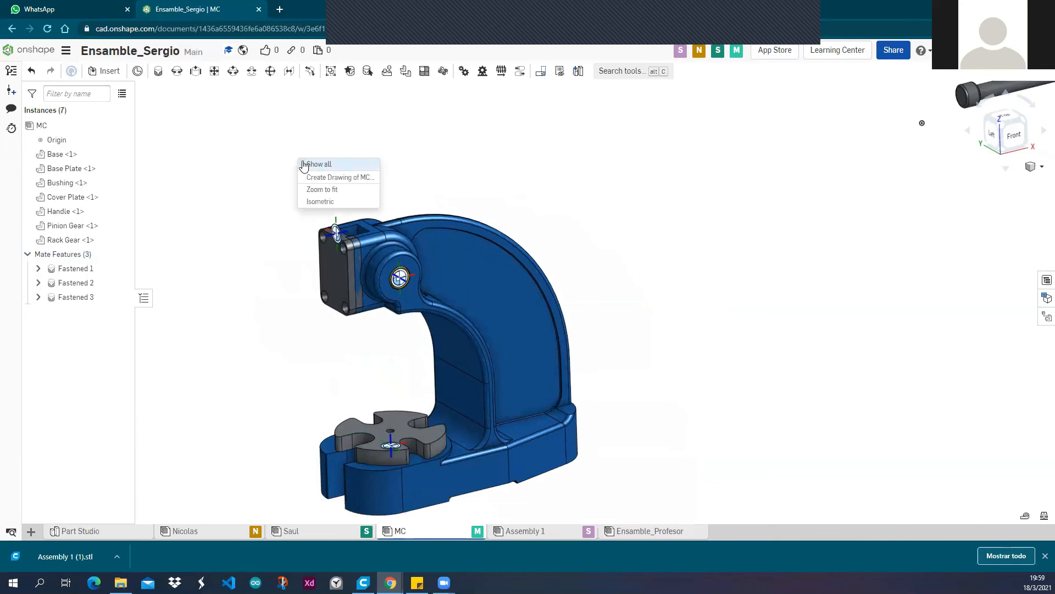
{"action": "left_click", "coordinate": [306, 170]}
{"action": "right_click", "coordinate": [289, 187]}
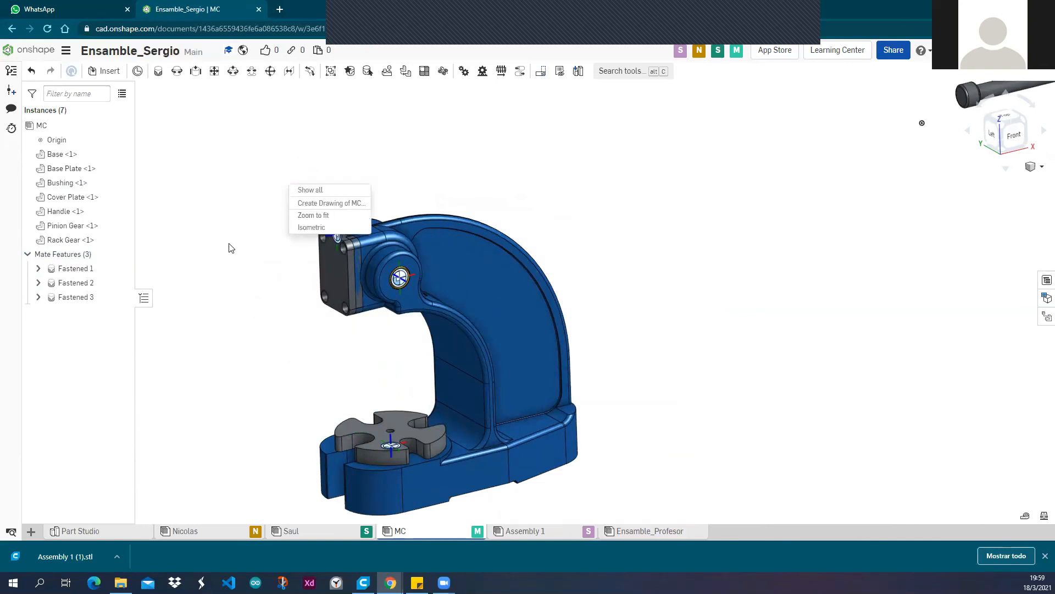
{"action": "left_click", "coordinate": [282, 275]}
Move the rack gear from its far position to just above the head of the press.
{"action": "middle_click_drag", "start_coordinate": [261, 263], "coordinate": [283, 251]}
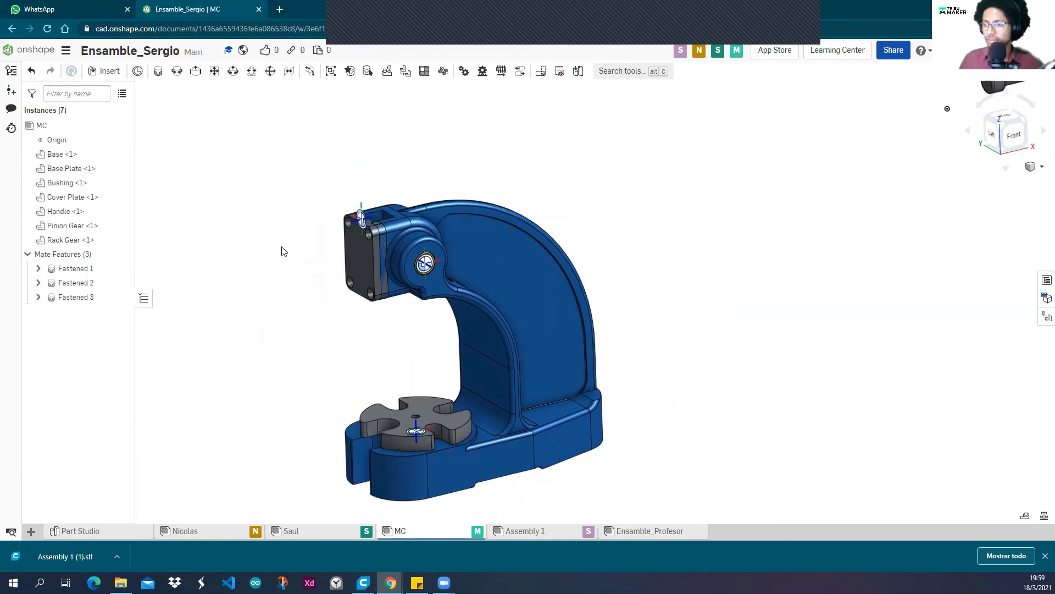
{"action": "scroll", "coordinate": [291, 264], "scroll_direction": "down", "scroll_amount": 6}
{"action": "scroll", "coordinate": [360, 287], "scroll_direction": "up", "scroll_amount": 5}
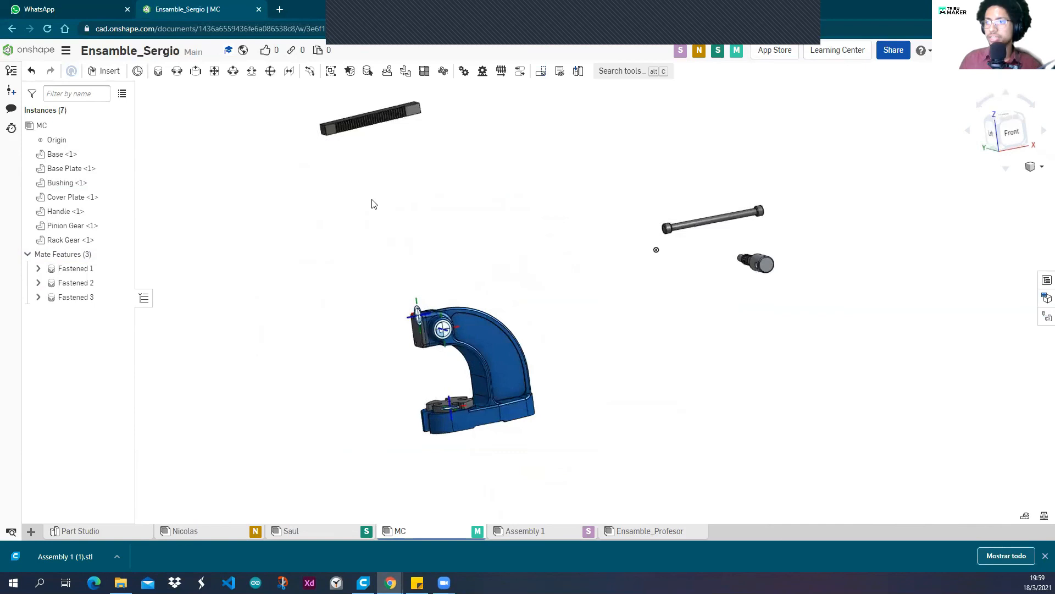
{"action": "middle_click_drag", "start_coordinate": [371, 199], "coordinate": [352, 229]}
{"action": "left_click_drag", "start_coordinate": [351, 154], "coordinate": [401, 295]}
{"action": "right_click_drag", "start_coordinate": [473, 290], "coordinate": [478, 292]}
{"action": "left_click", "coordinate": [458, 266]}
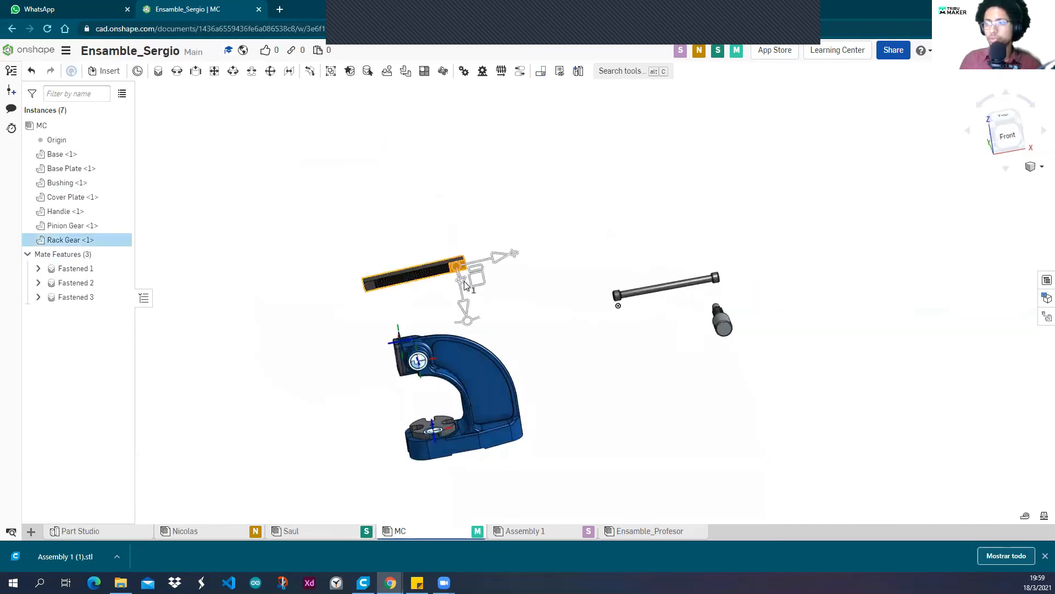
Rotate the rack gear upright above the press head and turn its teeth toward the curved body of the base.
{"action": "right_click_drag", "start_coordinate": [504, 258], "coordinate": [530, 269]}
{"action": "left_click_drag", "start_coordinate": [481, 333], "coordinate": [534, 270]}
{"action": "left_click", "coordinate": [507, 298]}
{"action": "right_click_drag", "start_coordinate": [511, 299], "coordinate": [424, 307]}
{"action": "left_click", "coordinate": [426, 307]}
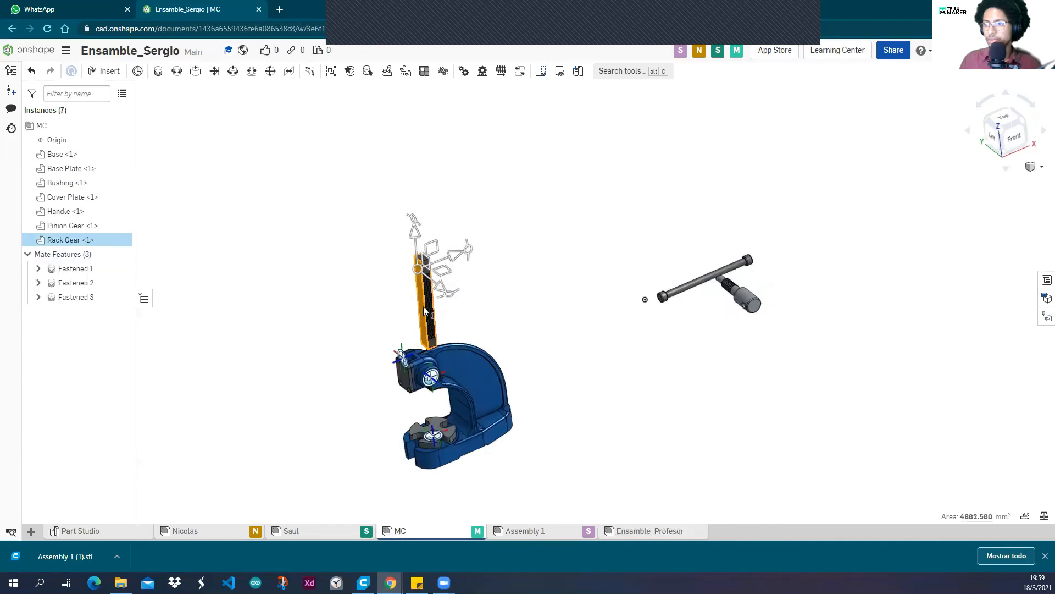
{"action": "left_click_drag", "start_coordinate": [449, 293], "coordinate": [454, 255]}
{"action": "left_click_drag", "start_coordinate": [456, 295], "coordinate": [503, 249]}
{"action": "left_click", "coordinate": [446, 273]}
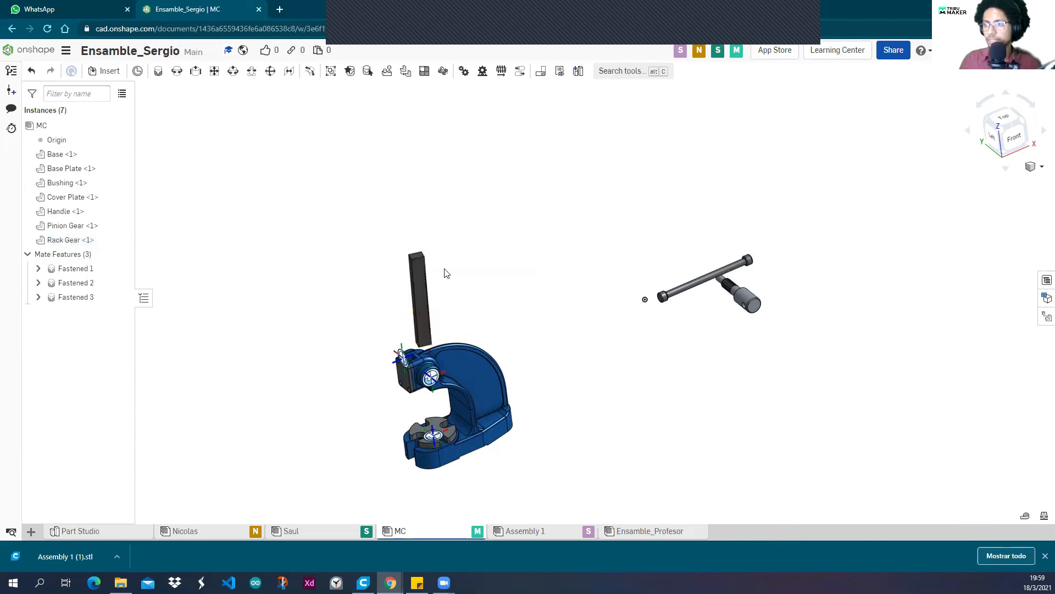
Start a slider mate and pick a mate connector midway along the side of the upright rack gear.
{"action": "right_click_drag", "start_coordinate": [432, 242], "coordinate": [337, 275]}
{"action": "scroll", "coordinate": [380, 264], "scroll_direction": "up", "scroll_amount": 1}
{"action": "scroll", "coordinate": [371, 288], "scroll_direction": "up", "scroll_amount": 3}
{"action": "middle_click_drag", "start_coordinate": [336, 272], "coordinate": [338, 283]}
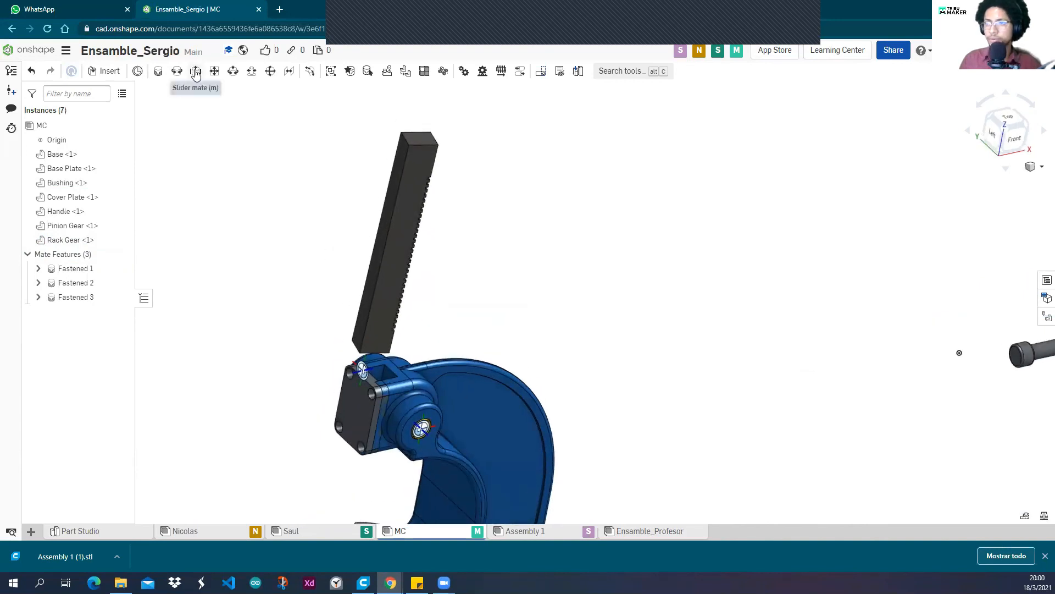
{"action": "left_click", "coordinate": [196, 72]}
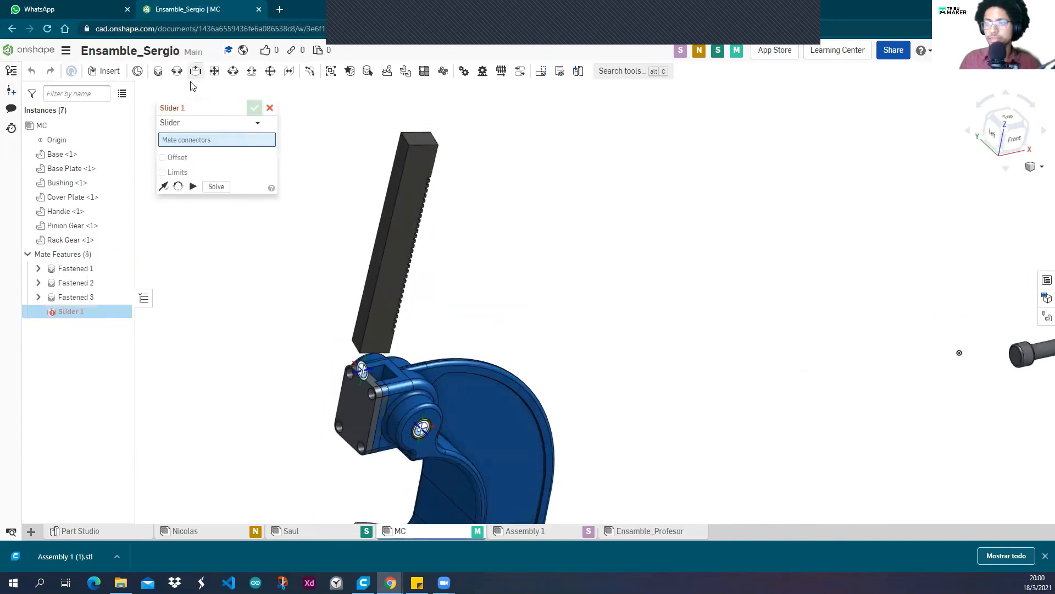
{"action": "scroll", "coordinate": [351, 222], "scroll_direction": "up", "scroll_amount": 3}
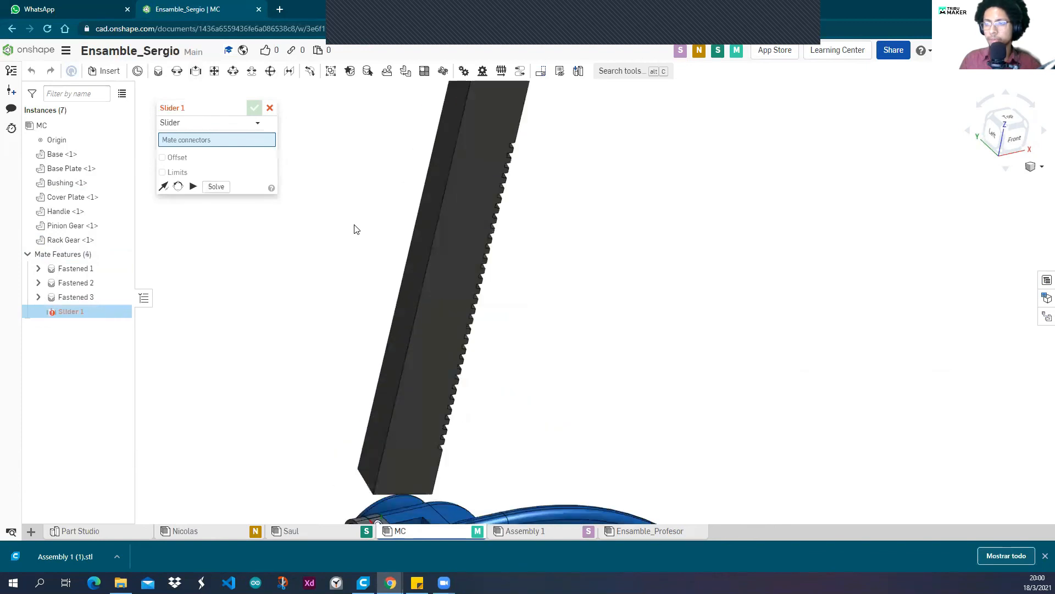
{"action": "left_click", "coordinate": [407, 261]}
Complete the slider mate with the cover plate's mate connector at the guide opening, without adding a second slider mate.
{"action": "scroll", "coordinate": [405, 262], "scroll_direction": "down", "scroll_amount": 6}
{"action": "right_click_drag", "start_coordinate": [486, 264], "coordinate": [385, 314]}
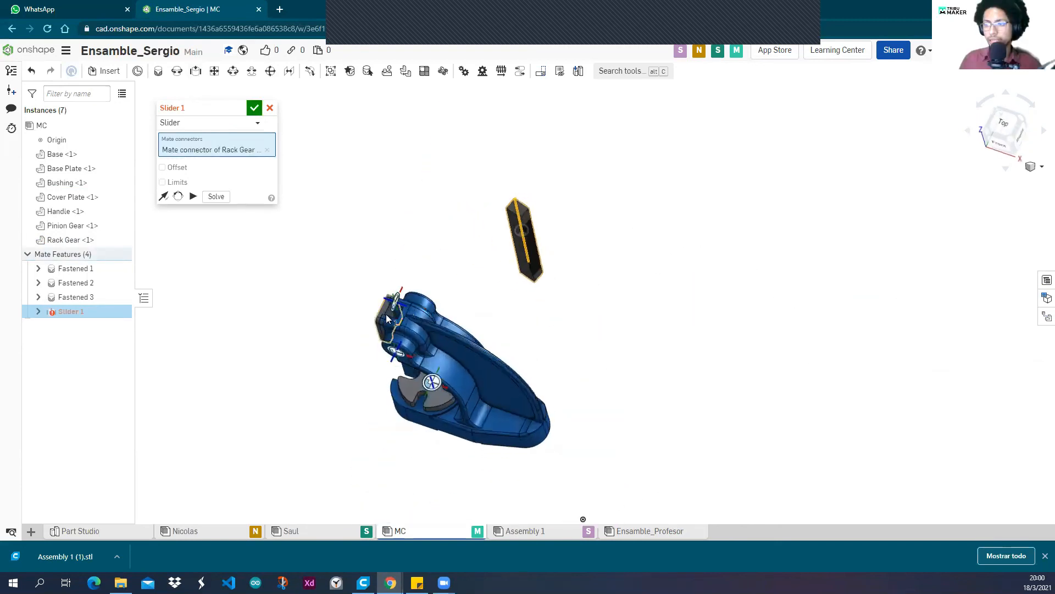
{"action": "scroll", "coordinate": [386, 315], "scroll_direction": "up", "scroll_amount": 6}
{"action": "right_click_drag", "start_coordinate": [459, 261], "coordinate": [399, 216]}
{"action": "scroll", "coordinate": [399, 222], "scroll_direction": "up", "scroll_amount": 5}
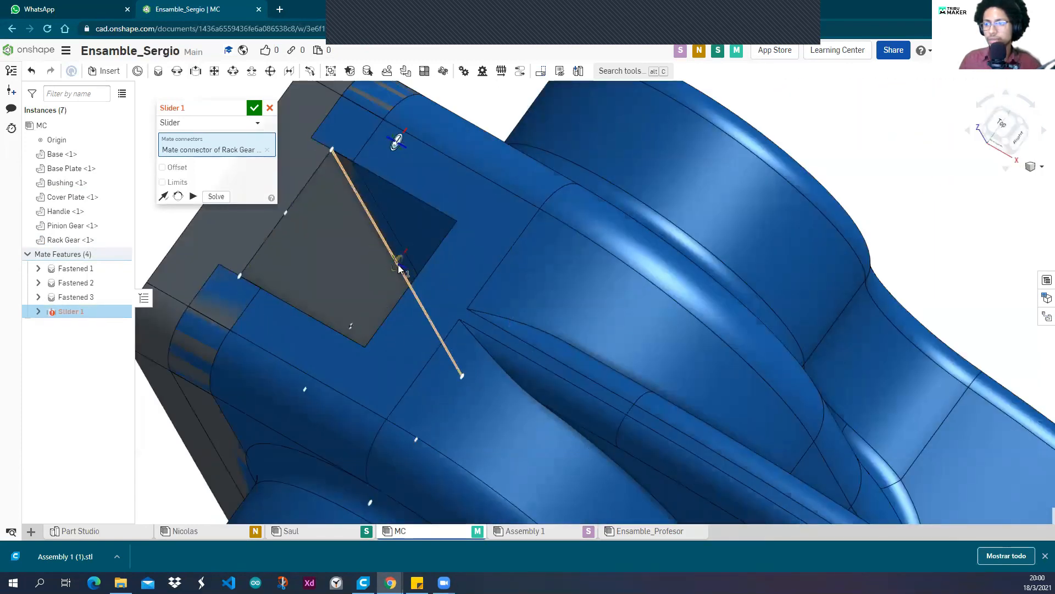
{"action": "left_click", "coordinate": [397, 141]}
{"action": "scroll", "coordinate": [538, 225], "scroll_direction": "down", "scroll_amount": 5}
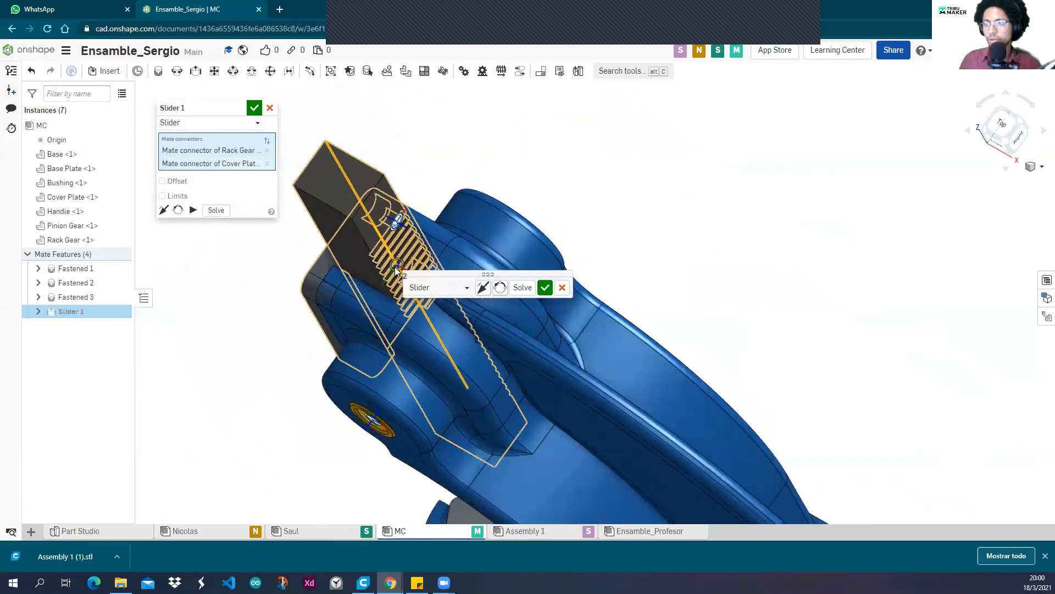
{"action": "left_click", "coordinate": [545, 287]}
{"action": "scroll", "coordinate": [564, 185], "scroll_direction": "down", "scroll_amount": 4}
{"action": "right_click_drag", "start_coordinate": [568, 196], "coordinate": [521, 181]}
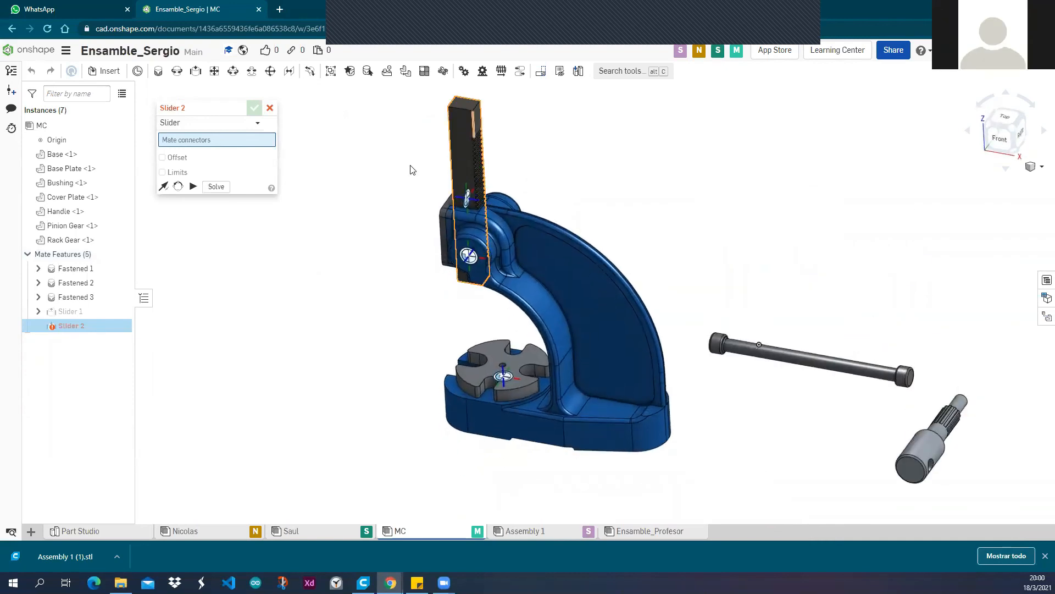
{"action": "key", "text": "Escape"}
Slide the rack gear down and back up through the press head to test the slider mate.
{"action": "left_click_drag", "start_coordinate": [463, 184], "coordinate": [447, 222]}
{"action": "scroll", "coordinate": [449, 198], "scroll_direction": "down", "scroll_amount": 5}
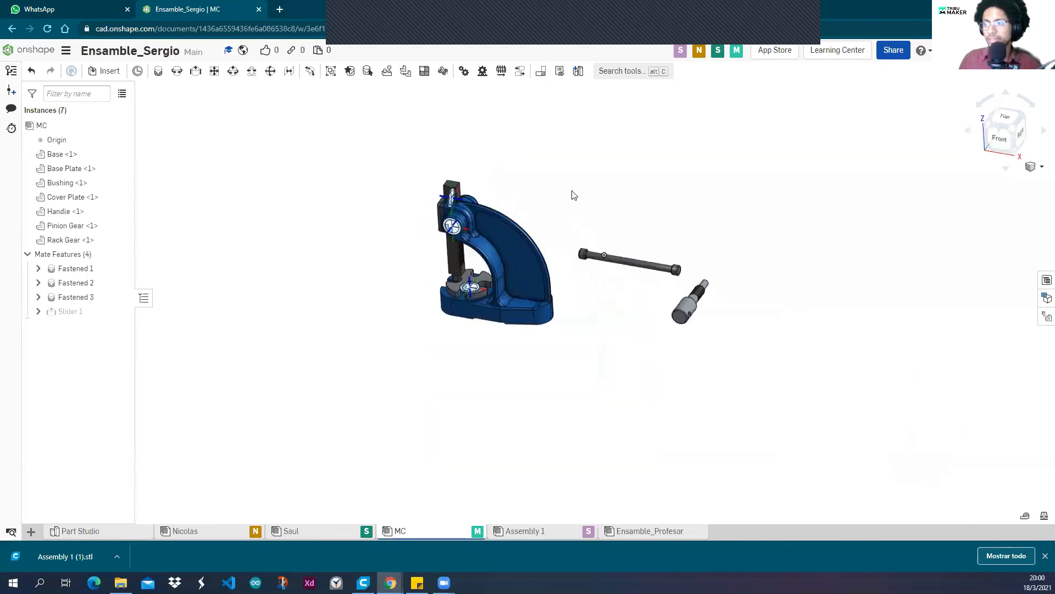
{"action": "scroll", "coordinate": [511, 248], "scroll_direction": "up", "scroll_amount": 3}
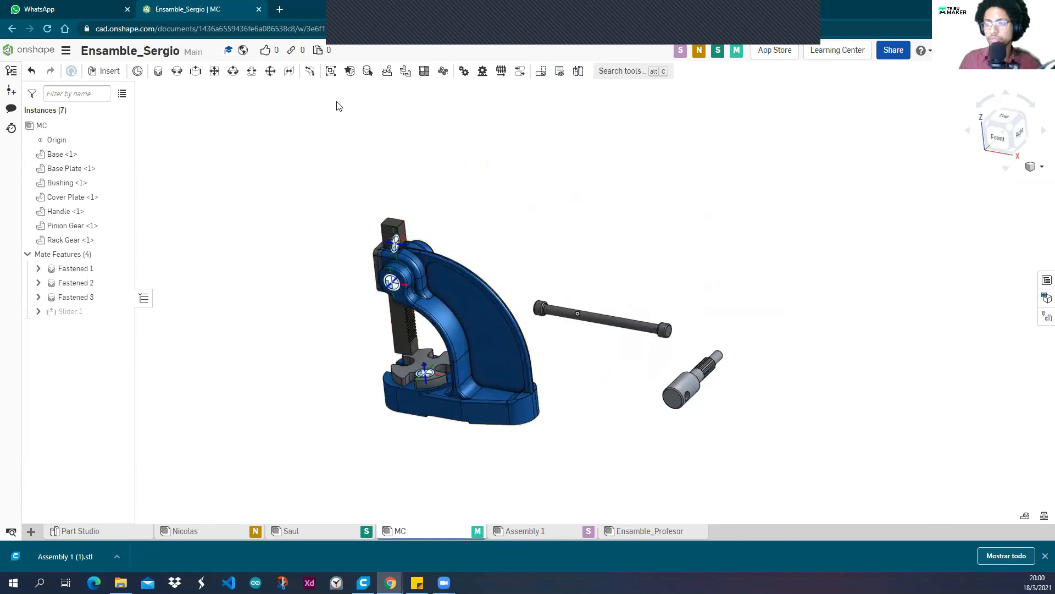
{"action": "mouse_move", "coordinate": [385, 223]}
{"action": "left_mouse_down"}
{"action": "mouse_move", "coordinate": [370, 93]}
{"action": "mouse_move", "coordinate": [273, 277]}
{"action": "mouse_move", "coordinate": [512, 238]}
{"action": "mouse_move", "coordinate": [378, 191]}
{"action": "mouse_move", "coordinate": [337, 318]}
{"action": "mouse_move", "coordinate": [393, 201]}
{"action": "mouse_move", "coordinate": [371, 210]}
{"action": "left_mouse_up"}
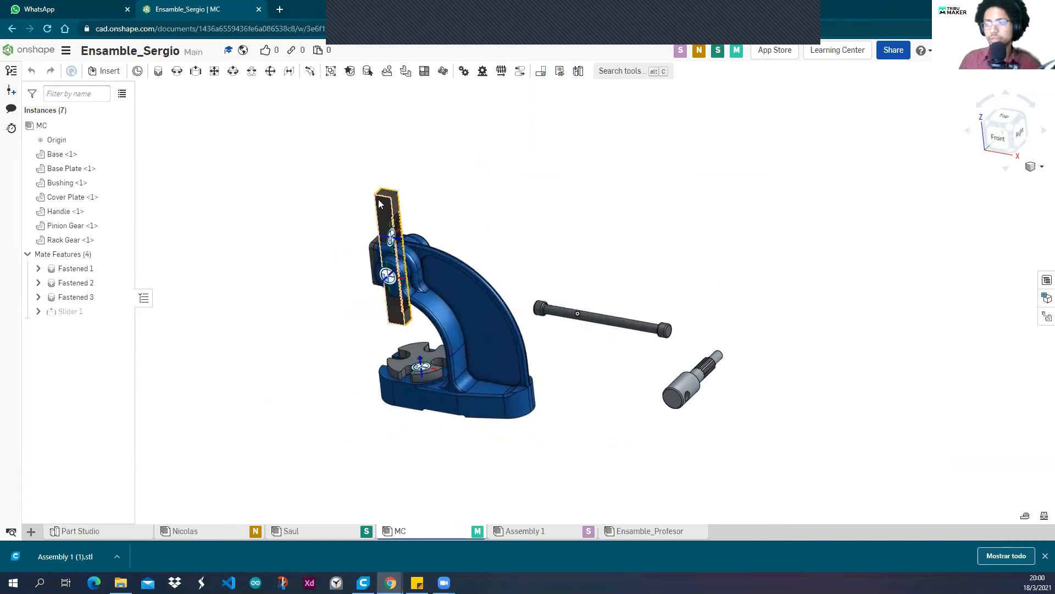
Fix the blue base of the press in place.
{"action": "scroll", "coordinate": [469, 259], "scroll_direction": "up", "scroll_amount": 3}
{"action": "scroll", "coordinate": [445, 299], "scroll_direction": "down", "scroll_amount": 1}
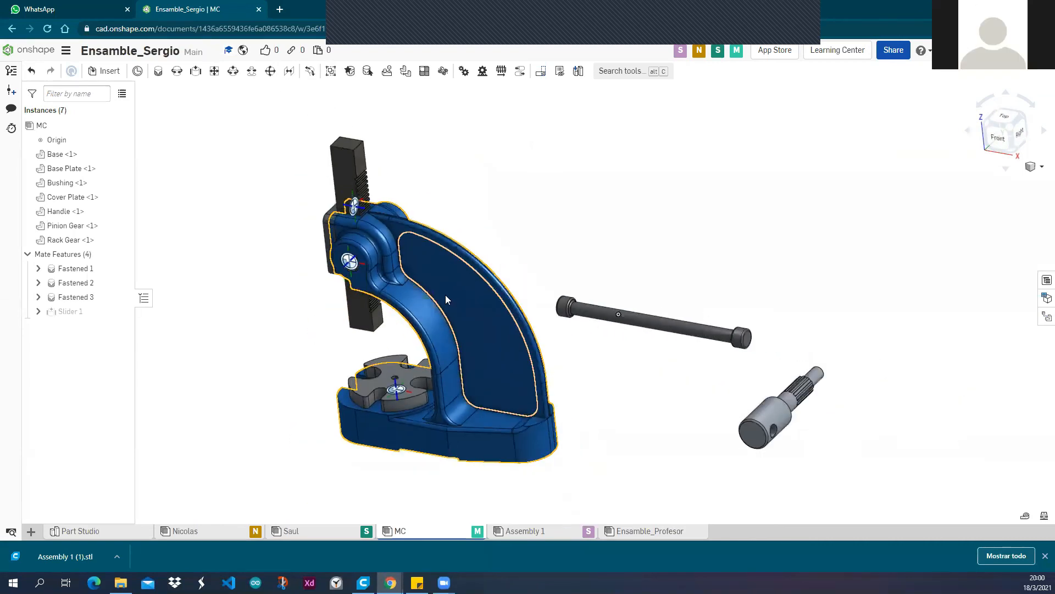
{"action": "scroll", "coordinate": [425, 277], "scroll_direction": "down", "scroll_amount": 3}
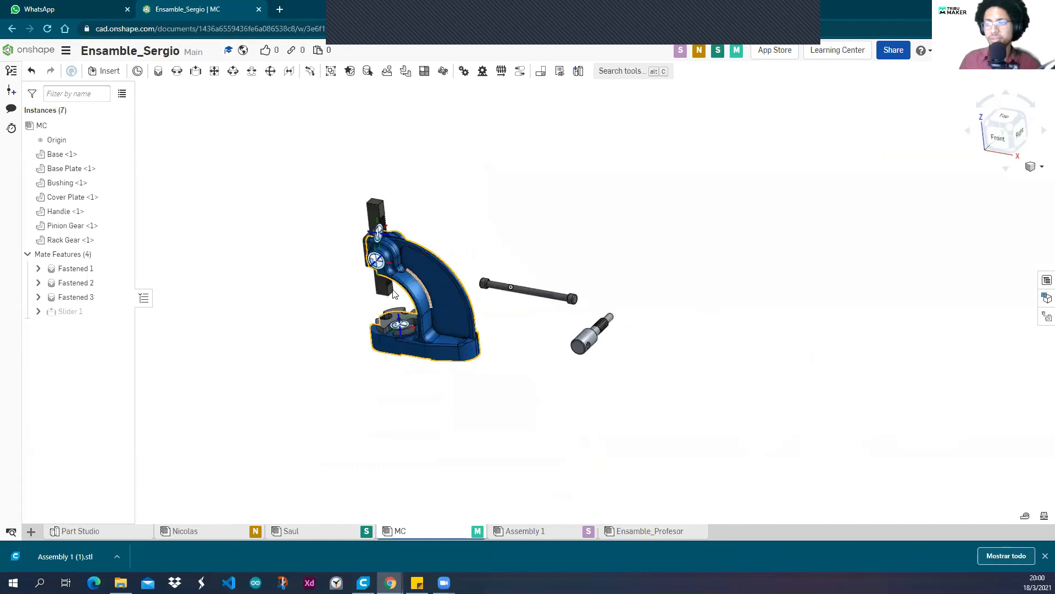
{"action": "scroll", "coordinate": [408, 247], "scroll_direction": "up", "scroll_amount": 5}
{"action": "scroll", "coordinate": [373, 265], "scroll_direction": "down", "scroll_amount": 4}
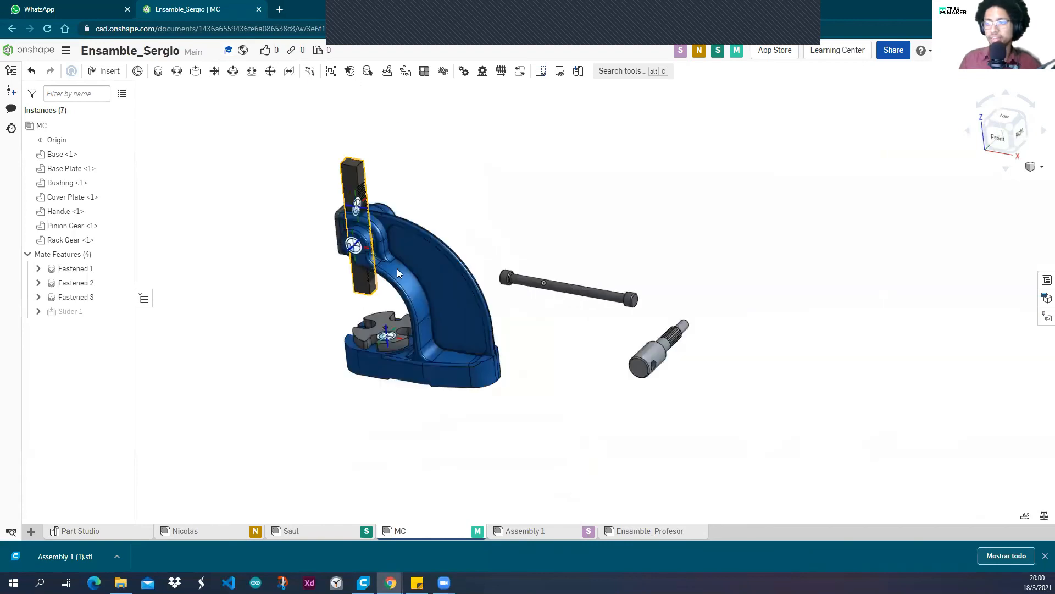
{"action": "right_click", "coordinate": [444, 276]}
{"action": "left_click", "coordinate": [478, 151]}
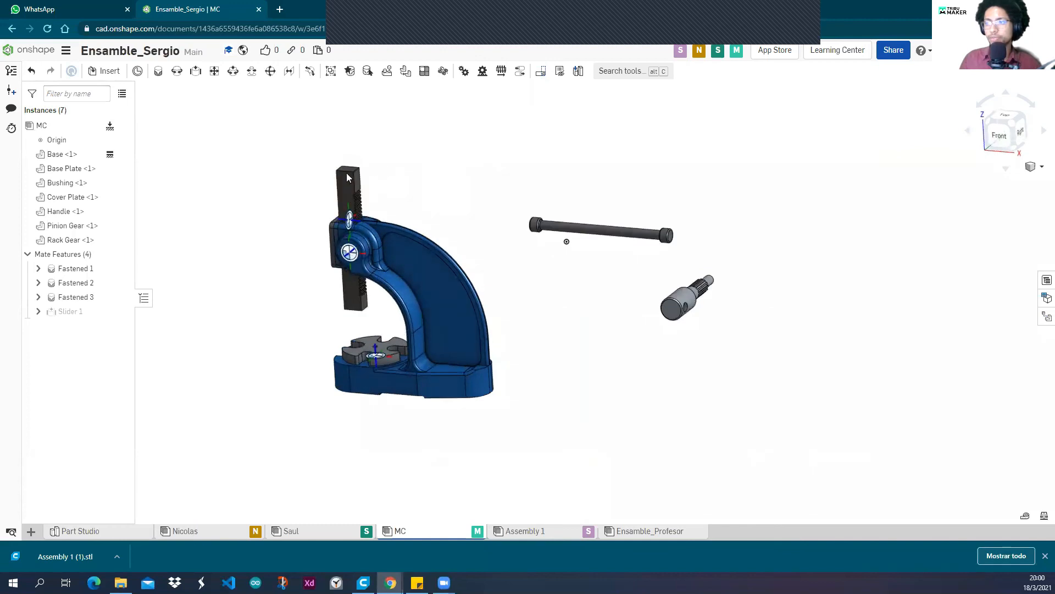
Slide the rack gear up and down against the fixed base, leaving it raised above the base plate.
{"action": "left_click_drag", "start_coordinate": [341, 122], "coordinate": [351, 221]}
{"action": "left_click_drag", "start_coordinate": [337, 397], "coordinate": [354, 245]}
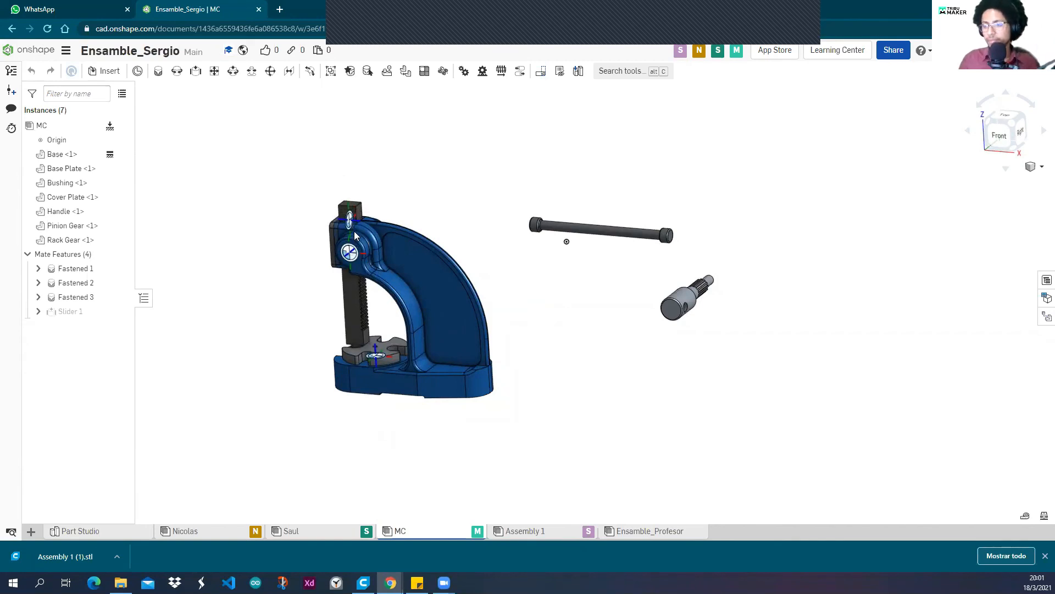
{"action": "left_click_drag", "start_coordinate": [354, 300], "coordinate": [350, 216]}
{"action": "mouse_move", "coordinate": [401, 183]}
{"action": "right_mouse_down"}
{"action": "mouse_move", "coordinate": [423, 162]}
{"action": "mouse_move", "coordinate": [400, 187]}
{"action": "mouse_move", "coordinate": [412, 188]}
{"action": "right_mouse_up"}
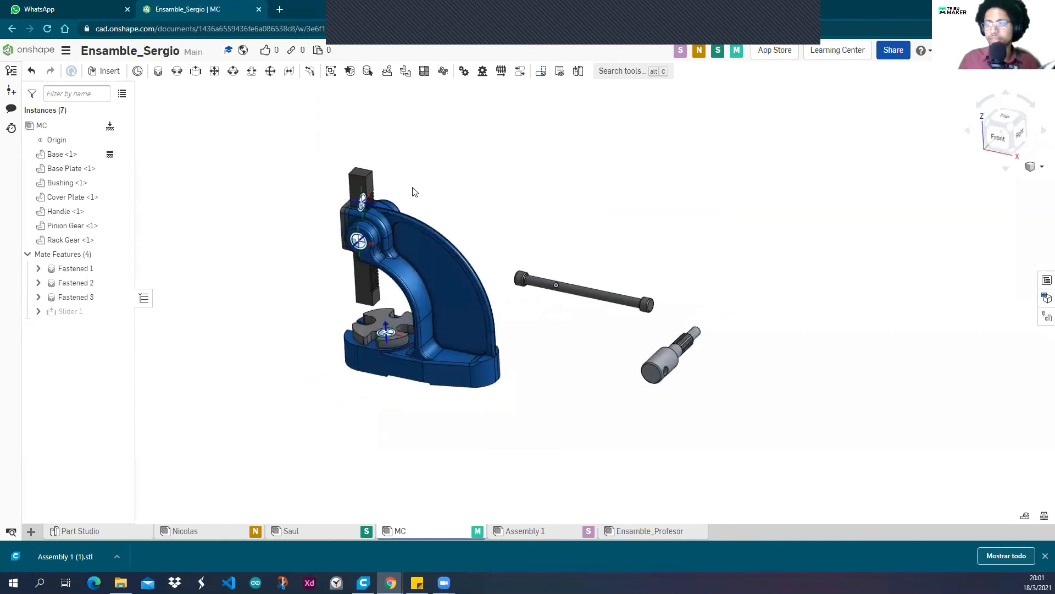
{"action": "scroll", "coordinate": [410, 182], "scroll_direction": "up", "scroll_amount": 5}
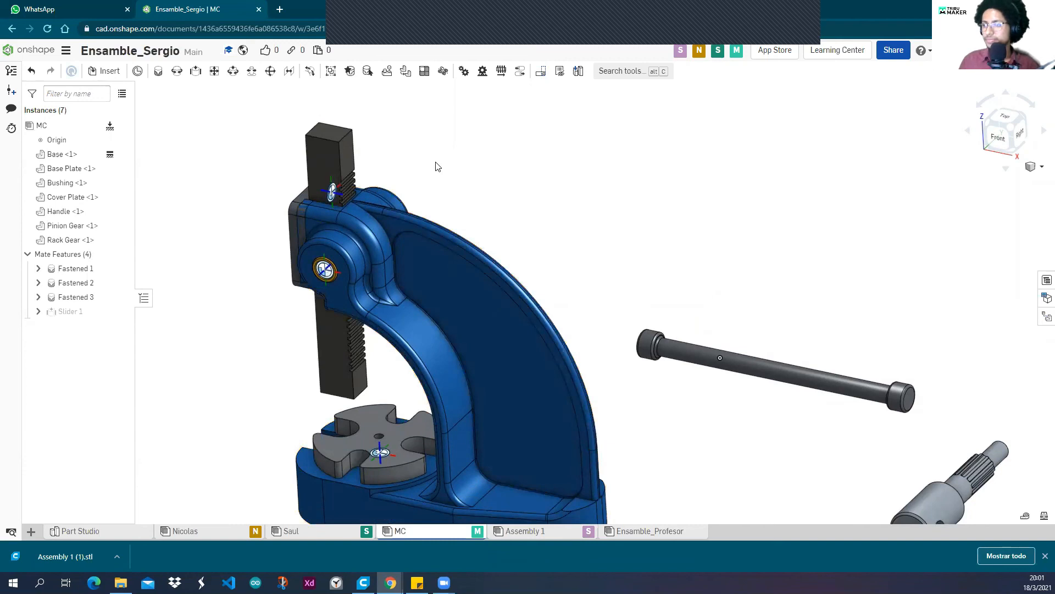
{"action": "right_click_drag", "start_coordinate": [448, 170], "coordinate": [539, 191]}
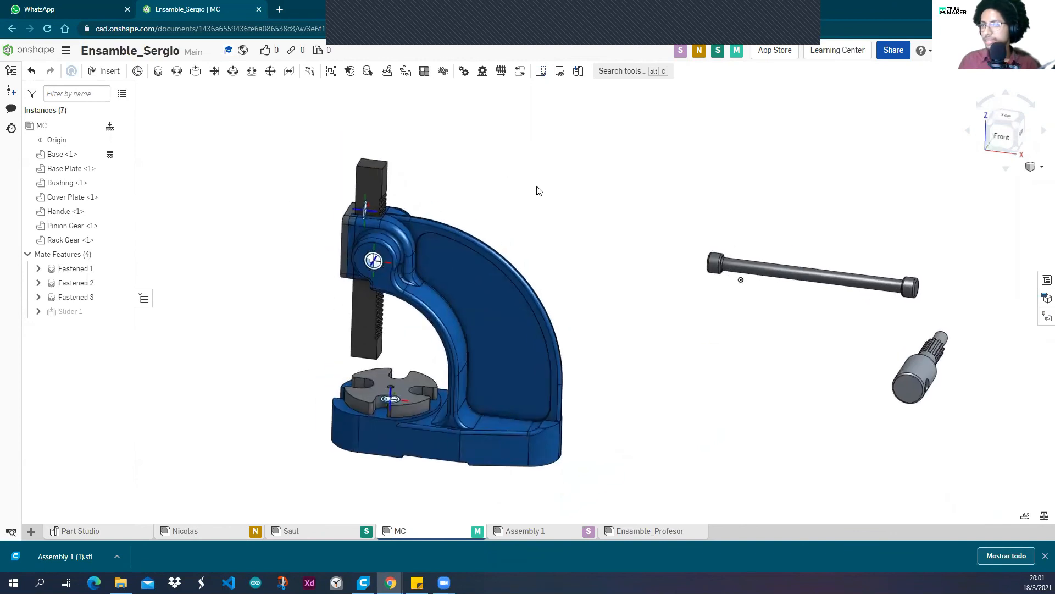
Return to the Semana 04 documents and open Practica_ensamble_brazo.
{"action": "left_click", "coordinate": [38, 51]}
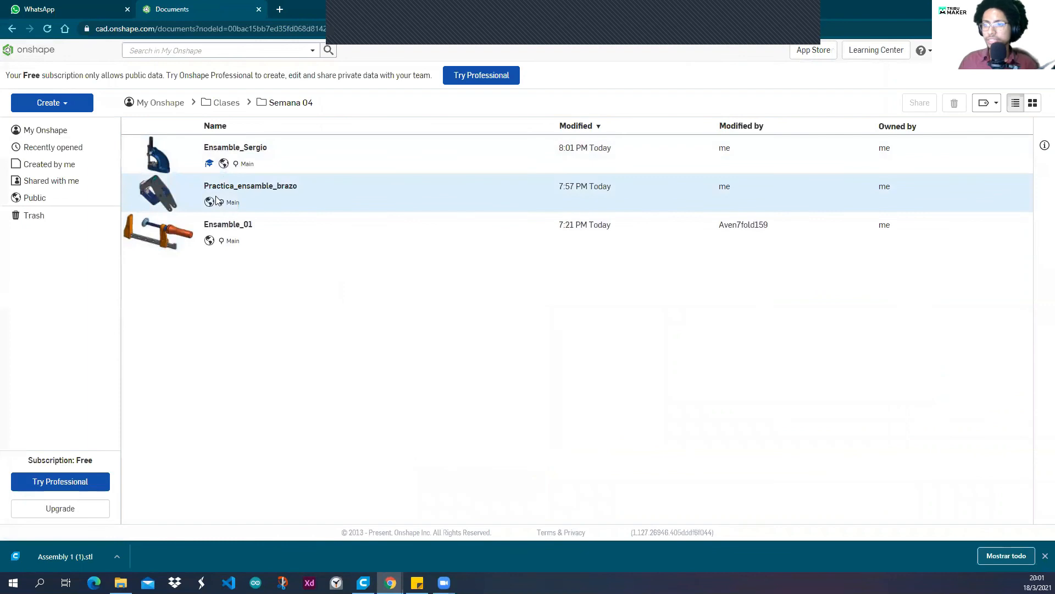
{"action": "left_click", "coordinate": [226, 189]}
{"action": "left_click", "coordinate": [226, 187]}
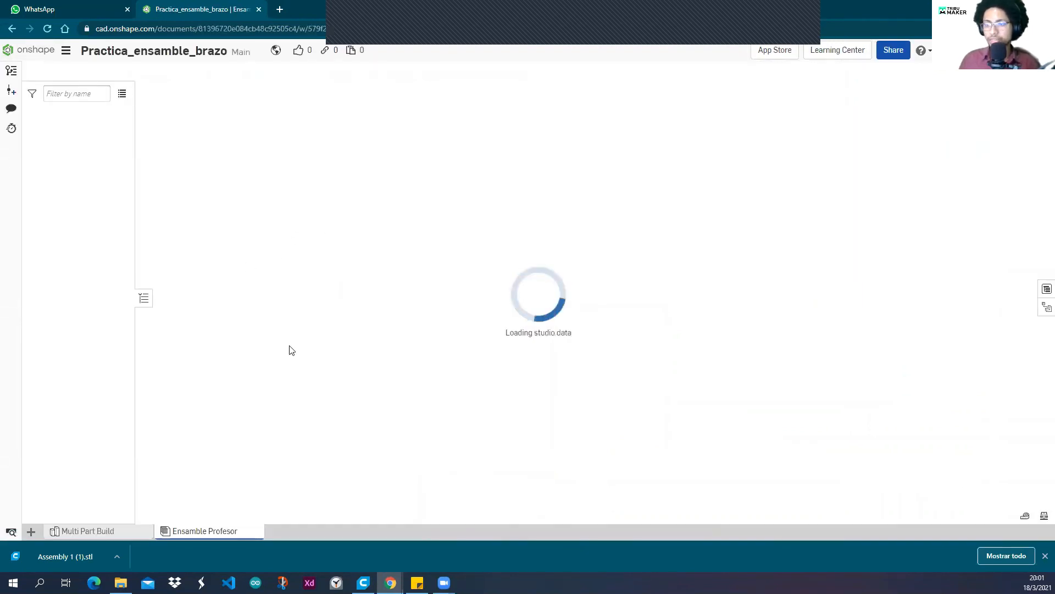
Swing the gripper's blue lower arm open and closed, and examine the Revolute and Fastened mates of the Ensamble Profesor assembly.
{"action": "right_click_drag", "start_coordinate": [311, 342], "coordinate": [341, 229]}
{"action": "left_click_drag", "start_coordinate": [476, 346], "coordinate": [414, 494]}
{"action": "left_click_drag", "start_coordinate": [506, 361], "coordinate": [483, 338]}
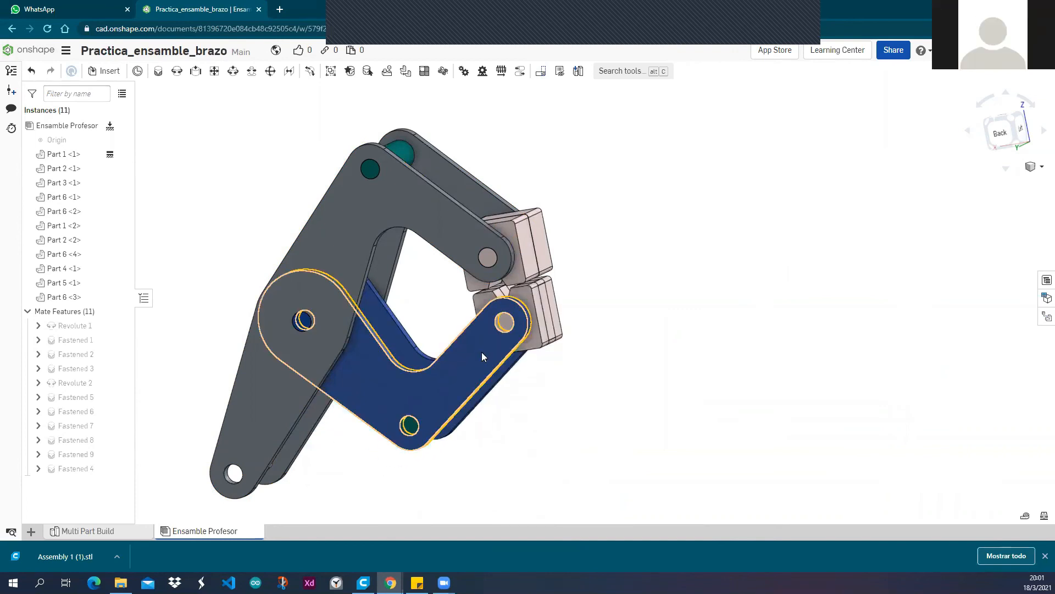
{"action": "right_click_drag", "start_coordinate": [452, 281], "coordinate": [445, 303]}
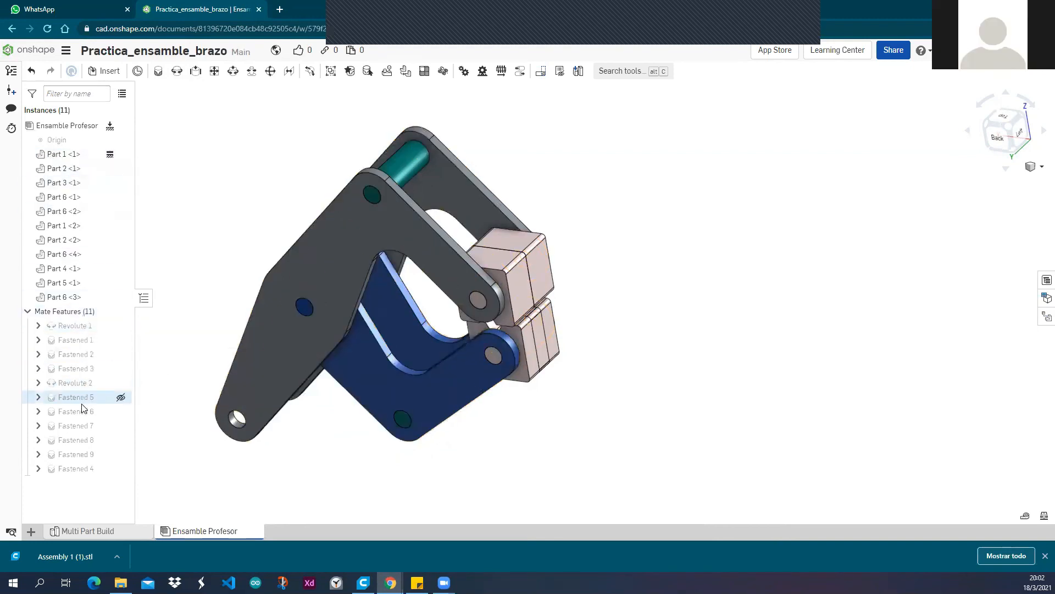
{"action": "right_click_drag", "start_coordinate": [207, 402], "coordinate": [251, 319]}
{"action": "middle_click_drag", "start_coordinate": [251, 319], "coordinate": [268, 298]}
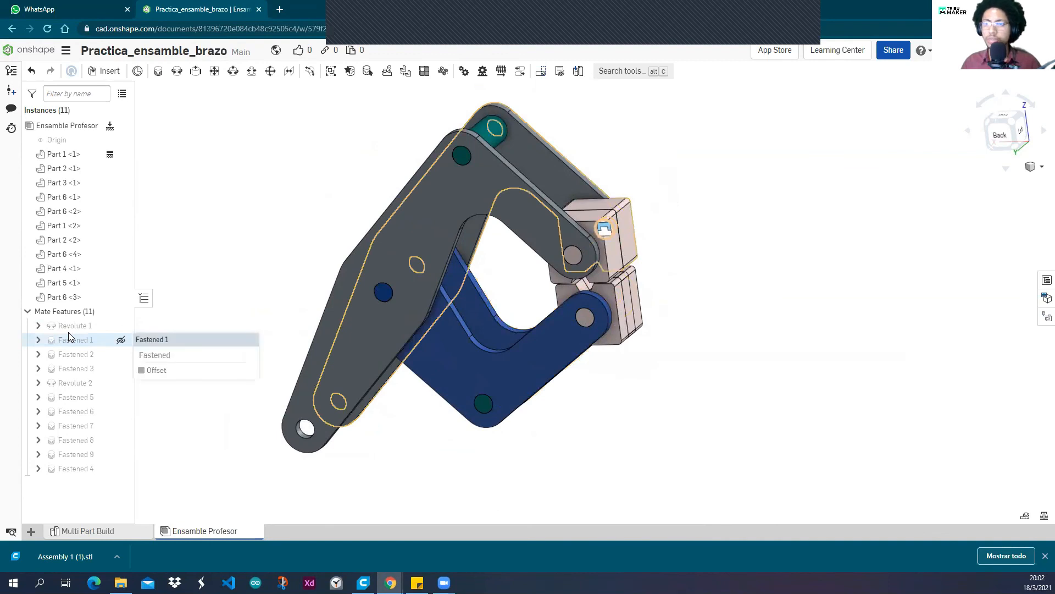
{"action": "mouse_move", "coordinate": [72, 330]}
{"action": "right_click_drag", "start_coordinate": [258, 285], "coordinate": [279, 274]}
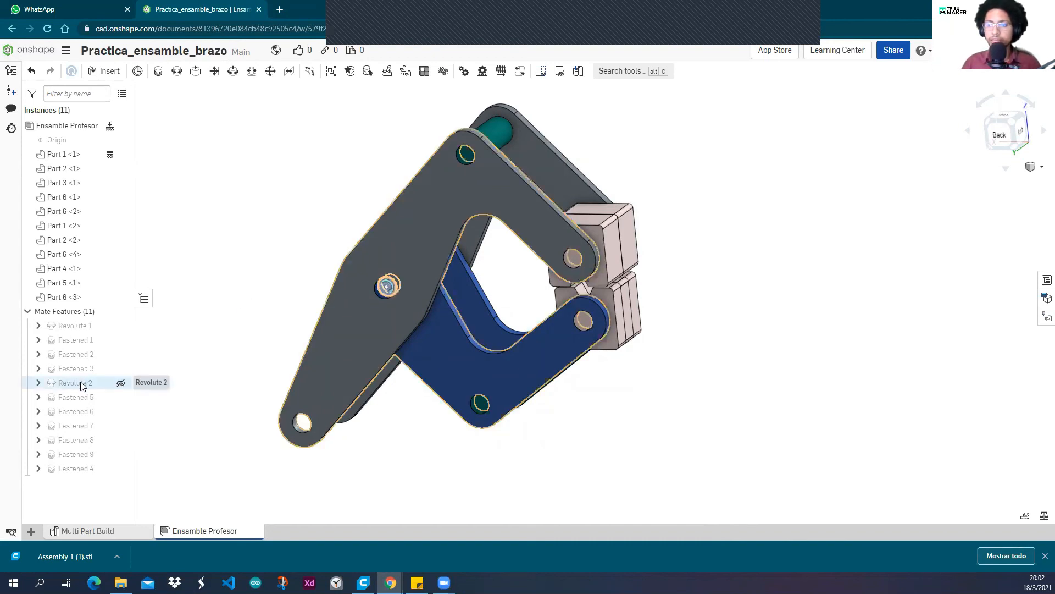
Move the Revolute 2 mate up the mate list to directly below Fastened 1.
{"action": "left_click_drag", "start_coordinate": [88, 357], "coordinate": [89, 350]}
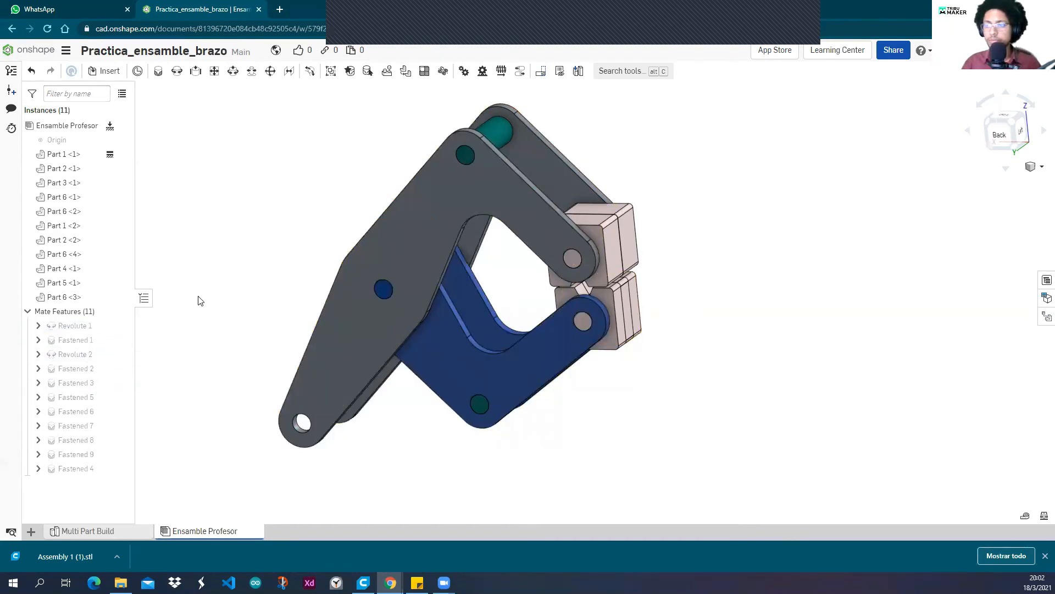
{"action": "right_click_drag", "start_coordinate": [225, 332], "coordinate": [239, 315]}
{"action": "right_click_drag", "start_coordinate": [277, 239], "coordinate": [283, 292]}
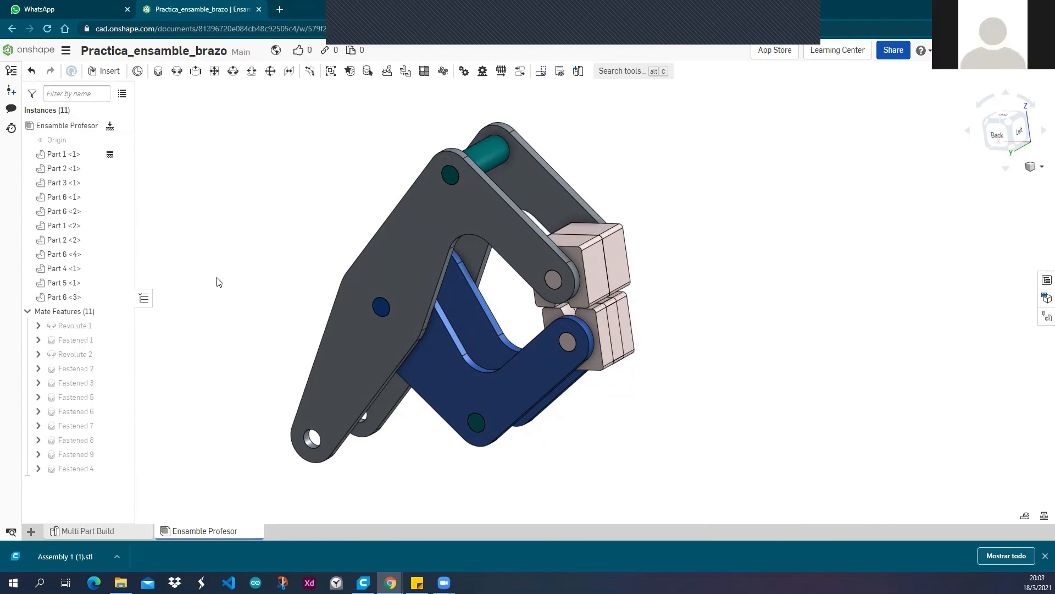
Examine which parts the Fastened 4 mate joins, and view the gripper arm from several sides.
{"action": "mouse_move", "coordinate": [91, 473]}
{"action": "left_mouse_down"}
{"action": "mouse_move", "coordinate": [94, 446]}
{"action": "mouse_move", "coordinate": [99, 472]}
{"action": "left_mouse_up"}
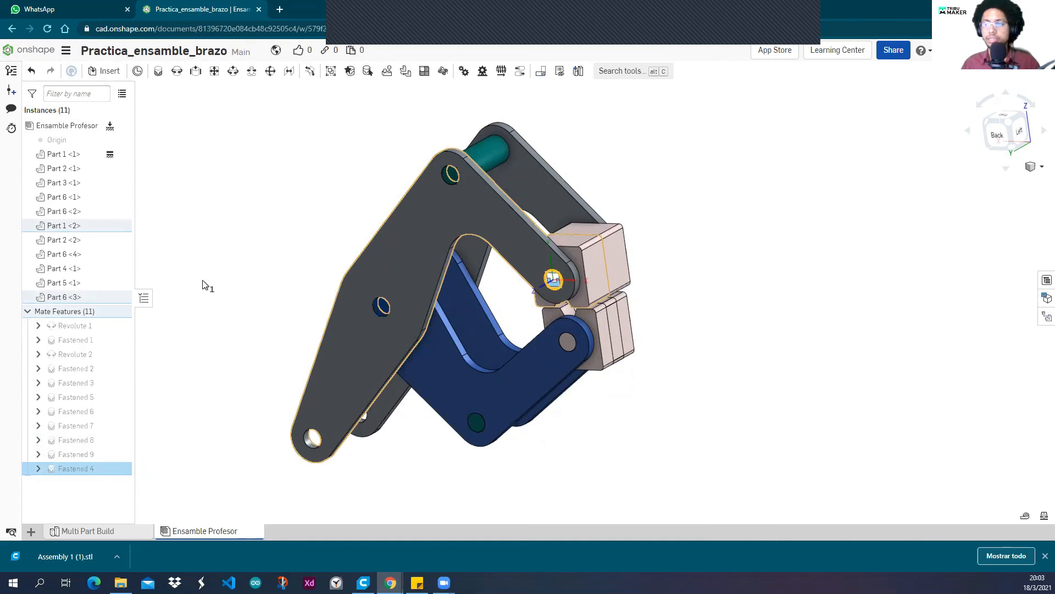
{"action": "right_click_drag", "start_coordinate": [217, 286], "coordinate": [269, 287]}
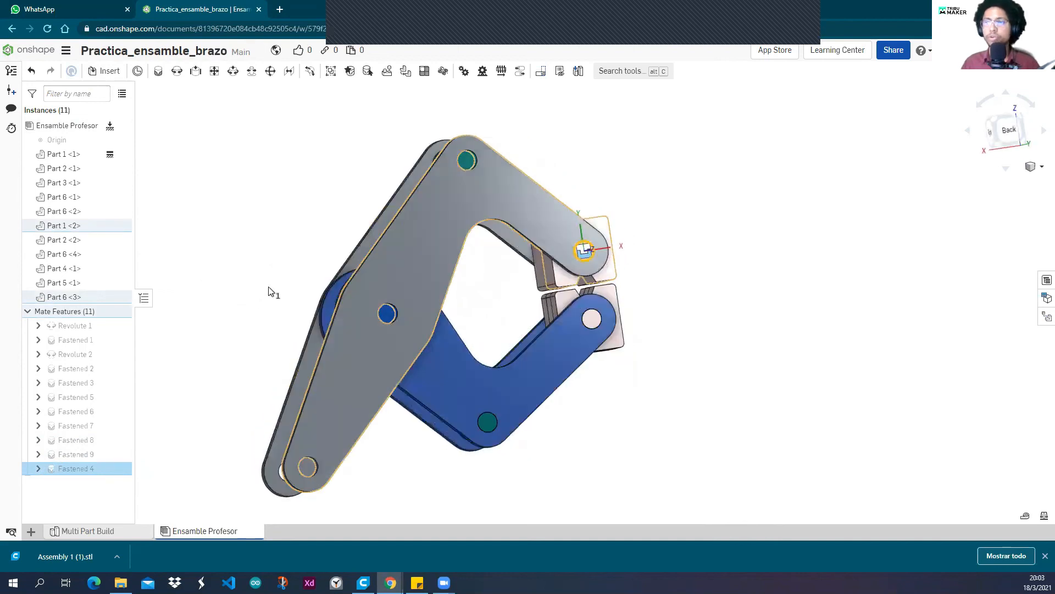
{"action": "left_click", "coordinate": [249, 294]}
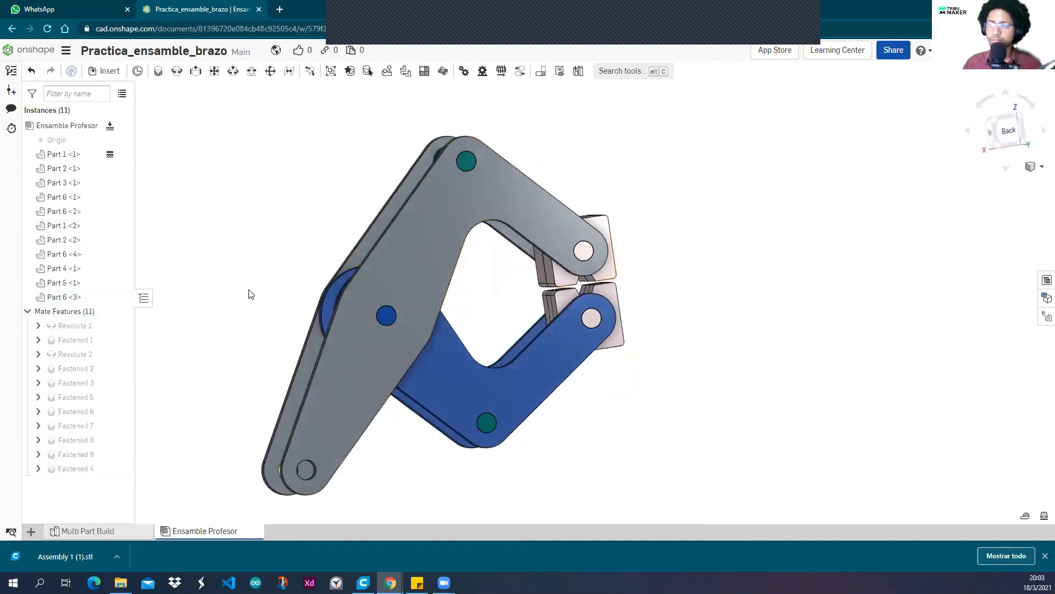
{"action": "mouse_move", "coordinate": [248, 294]}
{"action": "right_mouse_down"}
{"action": "mouse_move", "coordinate": [261, 330]}
{"action": "mouse_move", "coordinate": [340, 353]}
{"action": "mouse_move", "coordinate": [245, 322]}
{"action": "mouse_move", "coordinate": [301, 304]}
{"action": "mouse_move", "coordinate": [266, 280]}
{"action": "mouse_move", "coordinate": [250, 304]}
{"action": "right_mouse_up"}
{"action": "right_click_drag", "start_coordinate": [228, 233], "coordinate": [259, 199]}
{"action": "left_click", "coordinate": [31, 531]}
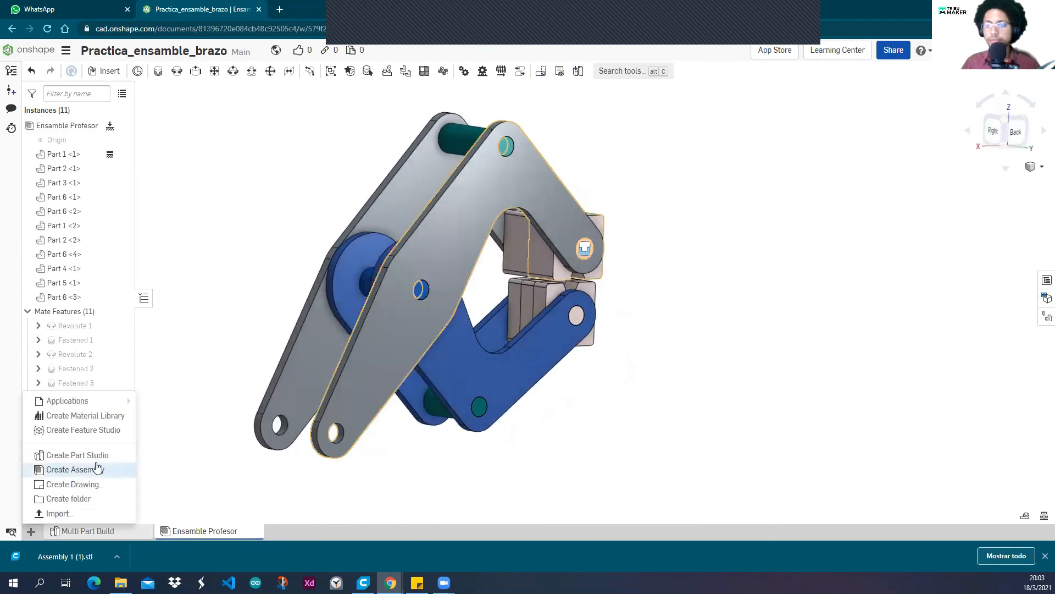
{"action": "left_click", "coordinate": [508, 469]}
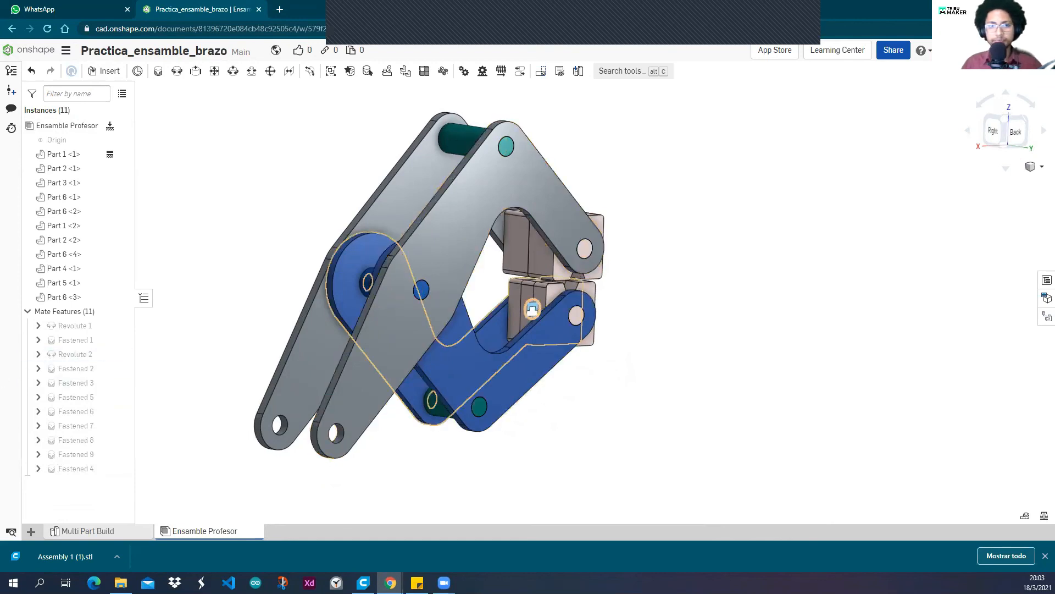
{"action": "right_click_drag", "start_coordinate": [285, 207], "coordinate": [287, 176]}
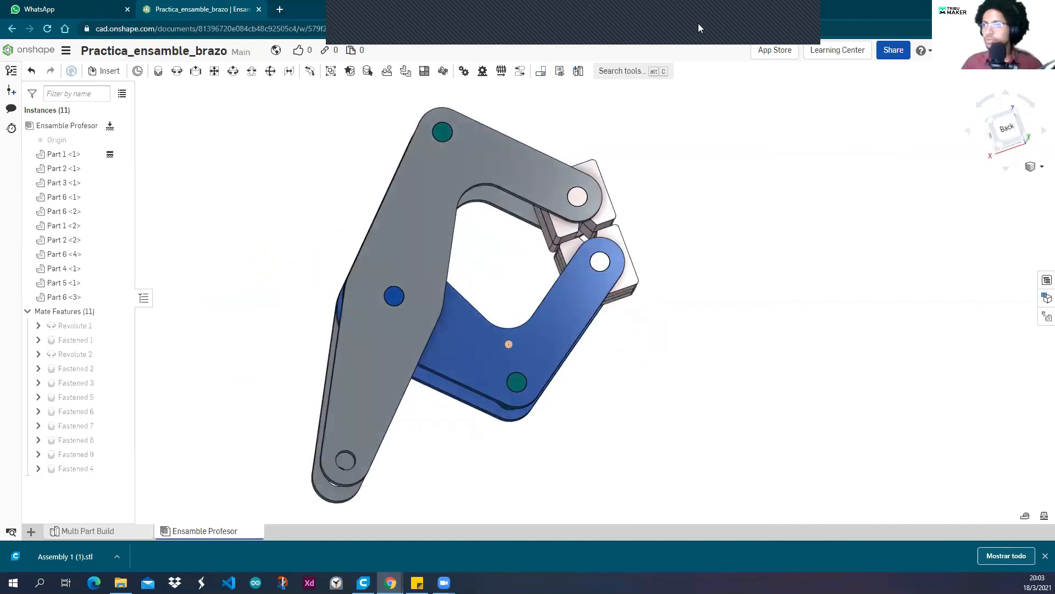
{"action": "left_click", "coordinate": [783, 17]}
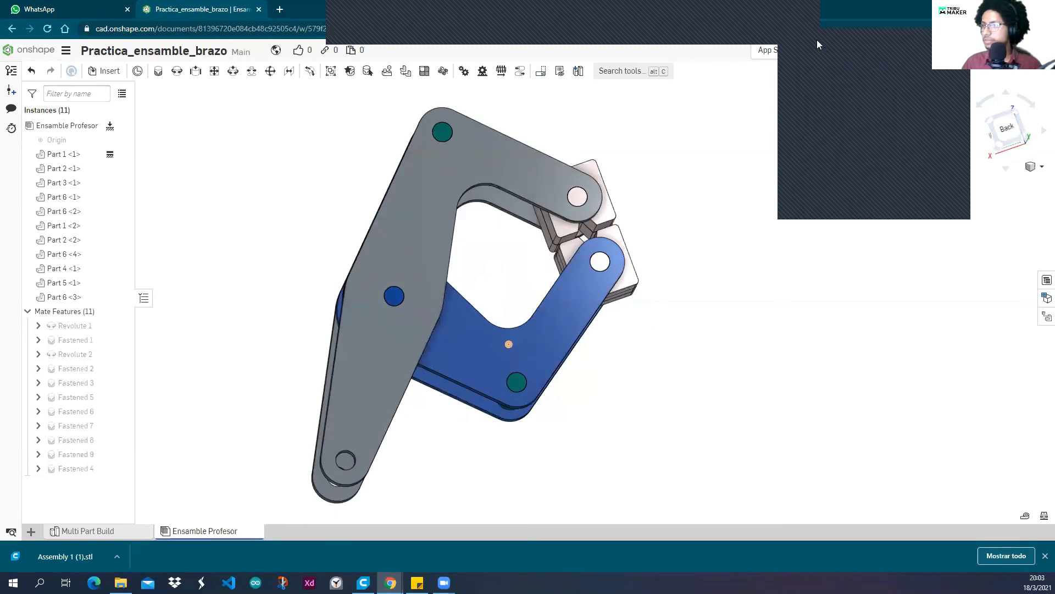
{"action": "left_click", "coordinate": [817, 40]}
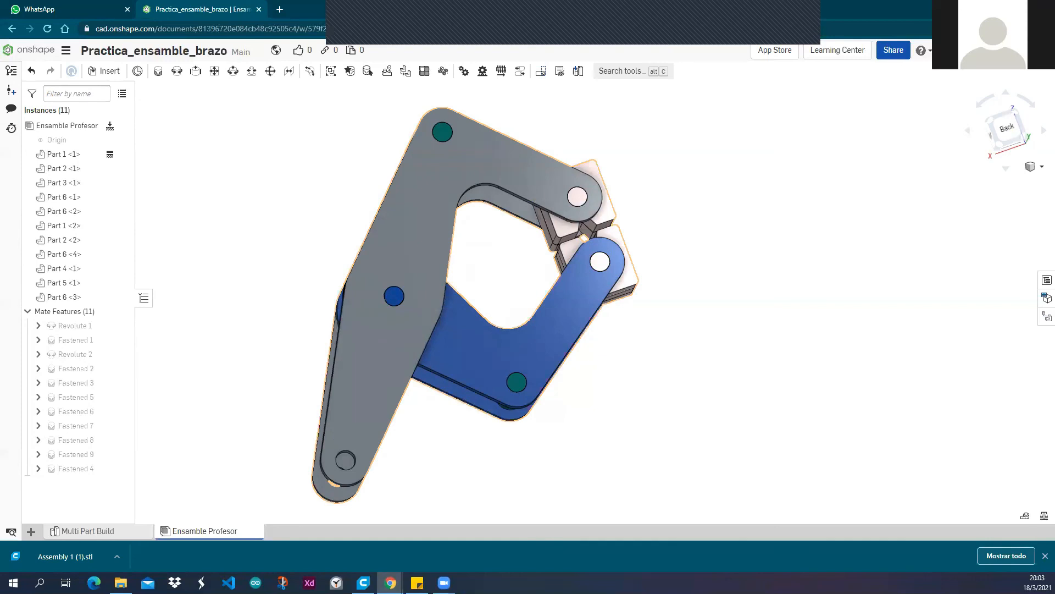
Return to the documents list and open Ensamble_01 on the student's clamp assembly.
{"action": "left_click", "coordinate": [24, 55]}
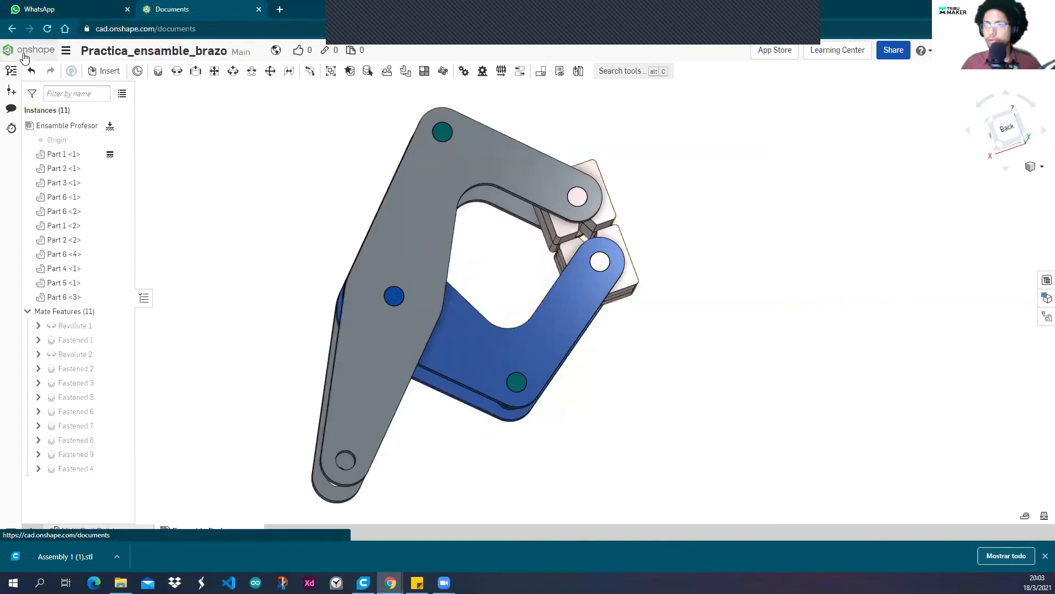
{"action": "left_click", "coordinate": [231, 226]}
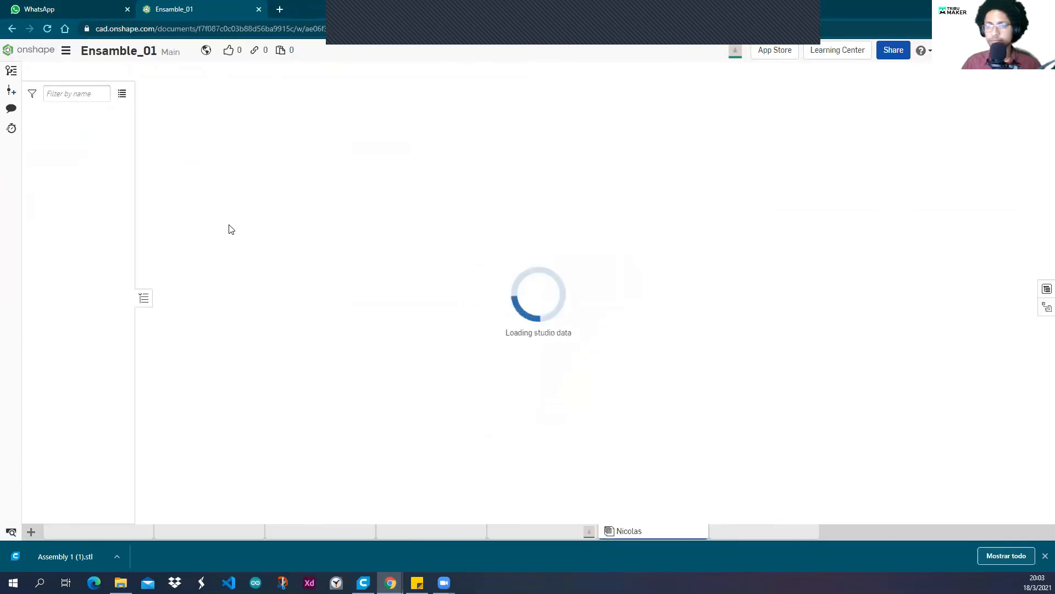
{"action": "right_click_drag", "start_coordinate": [608, 256], "coordinate": [446, 303]}
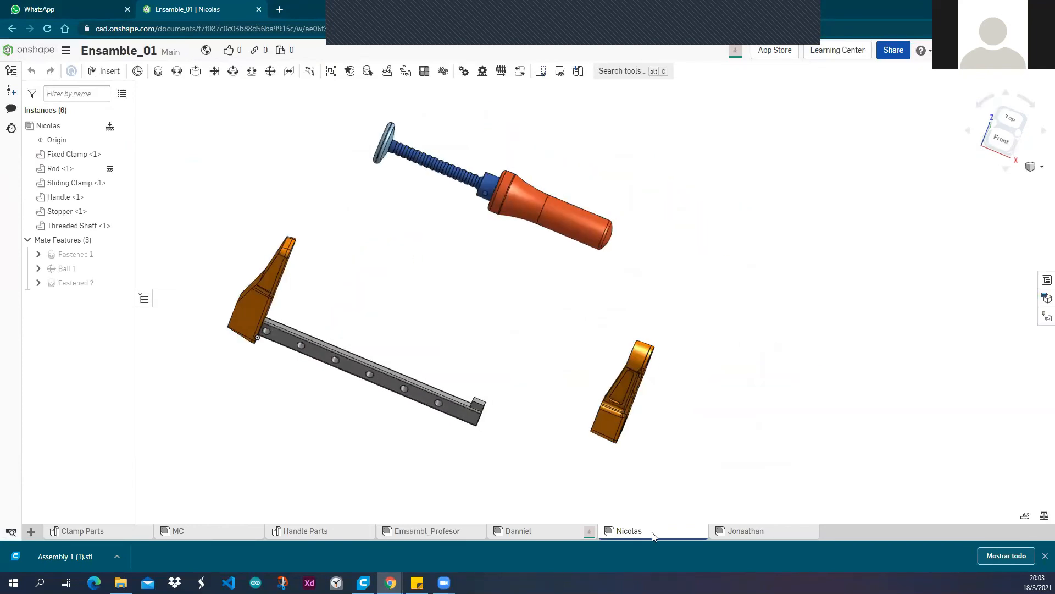
Move the joined stopper, threaded shaft and handle down closer to the rod, between the two clamps.
{"action": "mouse_move", "coordinate": [441, 346]}
{"action": "right_mouse_down"}
{"action": "mouse_move", "coordinate": [500, 304]}
{"action": "mouse_move", "coordinate": [431, 311]}
{"action": "mouse_move", "coordinate": [438, 290]}
{"action": "mouse_move", "coordinate": [452, 323]}
{"action": "mouse_move", "coordinate": [391, 292]}
{"action": "mouse_move", "coordinate": [437, 330]}
{"action": "right_mouse_up"}
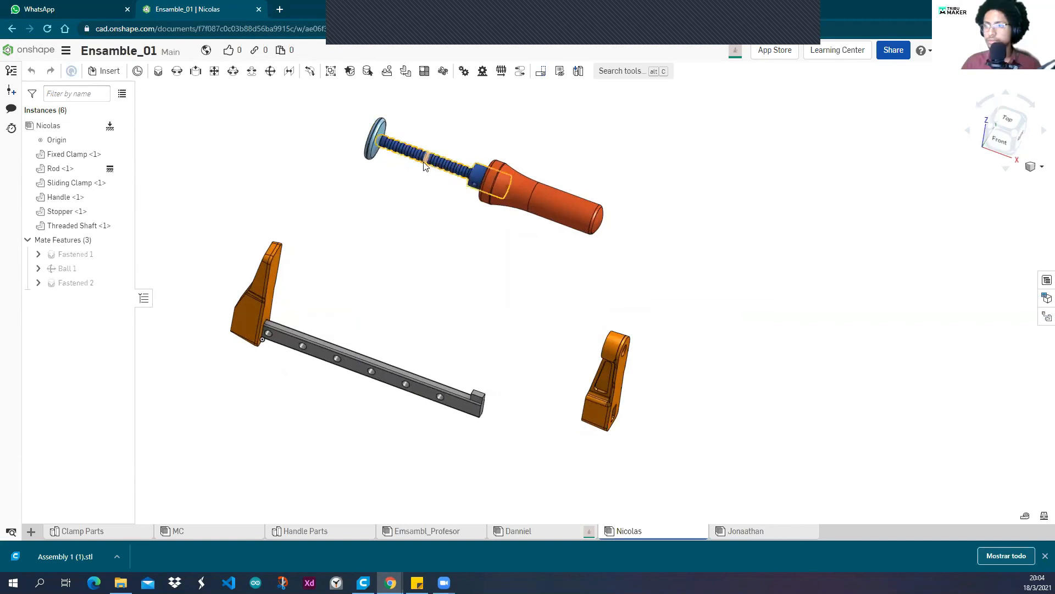
{"action": "left_click_drag", "start_coordinate": [383, 158], "coordinate": [370, 191]}
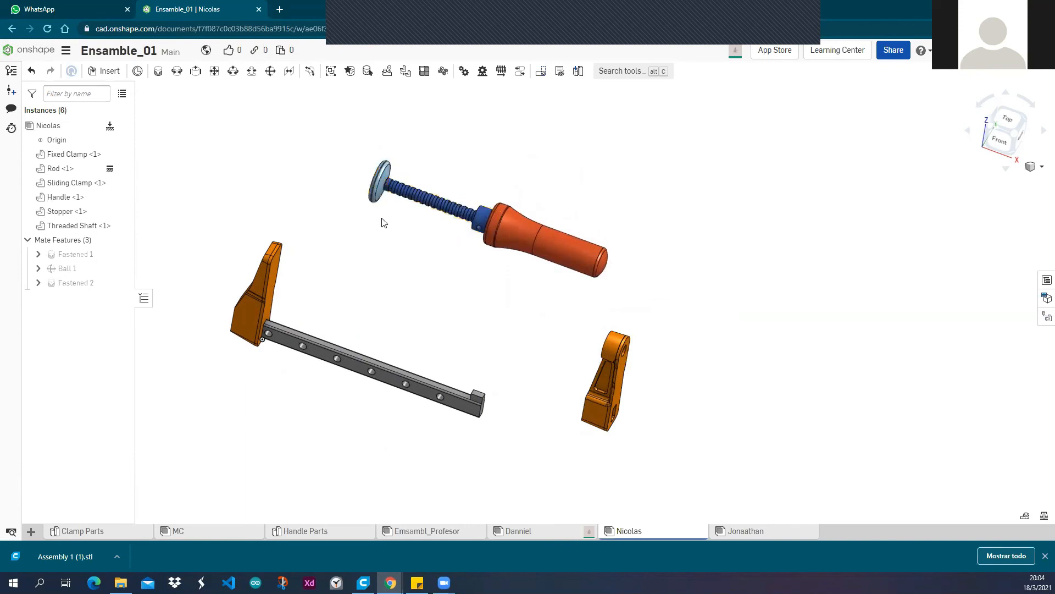
{"action": "scroll", "coordinate": [393, 185], "scroll_direction": "up", "scroll_amount": 5}
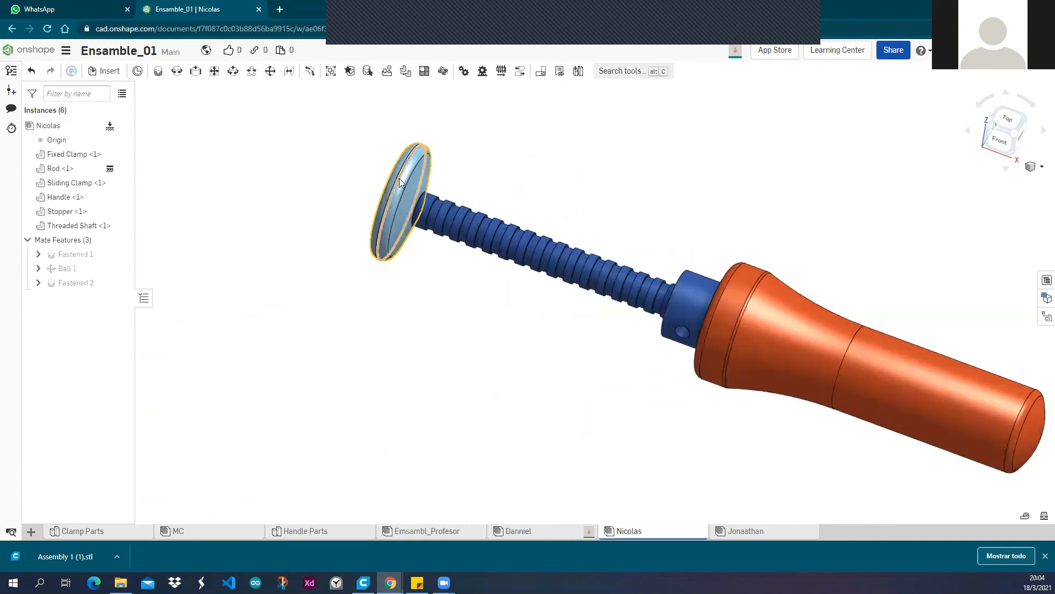
{"action": "scroll", "coordinate": [391, 213], "scroll_direction": "down", "scroll_amount": 5}
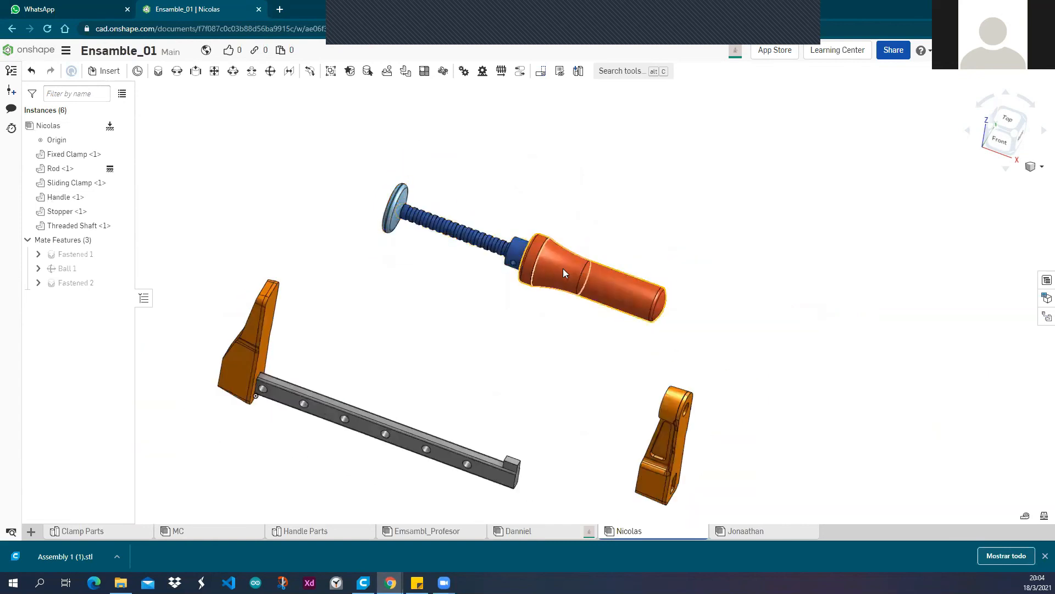
{"action": "left_click_drag", "start_coordinate": [605, 286], "coordinate": [574, 312]}
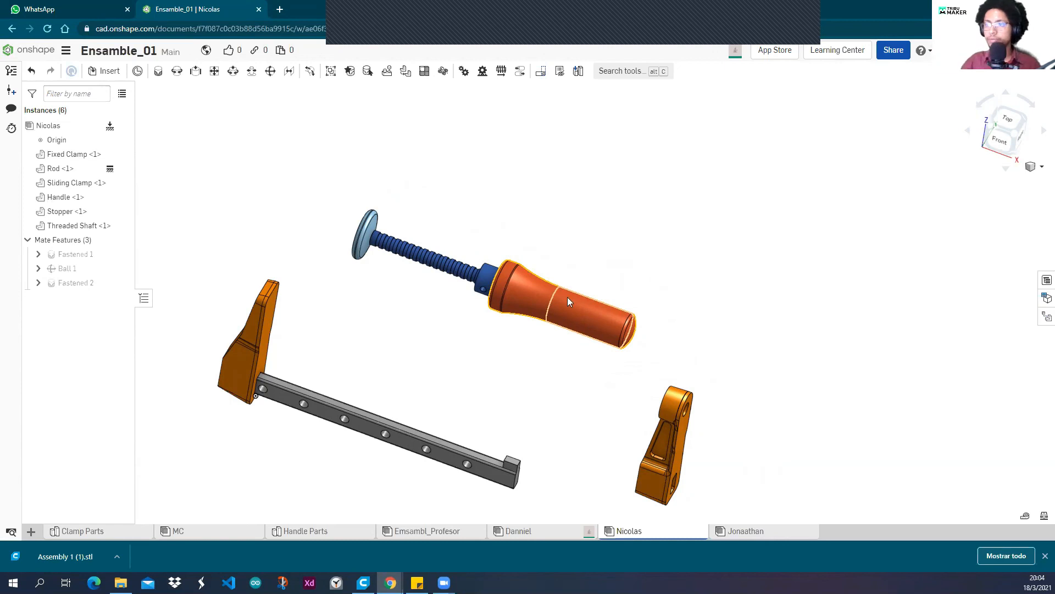
Examine the threaded shaft's ridges and its connections to the stopper and handle from several angles.
{"action": "mouse_move", "coordinate": [403, 216]}
{"action": "right_mouse_down"}
{"action": "mouse_move", "coordinate": [426, 207]}
{"action": "mouse_move", "coordinate": [434, 217]}
{"action": "mouse_move", "coordinate": [412, 213]}
{"action": "mouse_move", "coordinate": [420, 247]}
{"action": "mouse_move", "coordinate": [407, 212]}
{"action": "mouse_move", "coordinate": [389, 232]}
{"action": "right_mouse_up"}
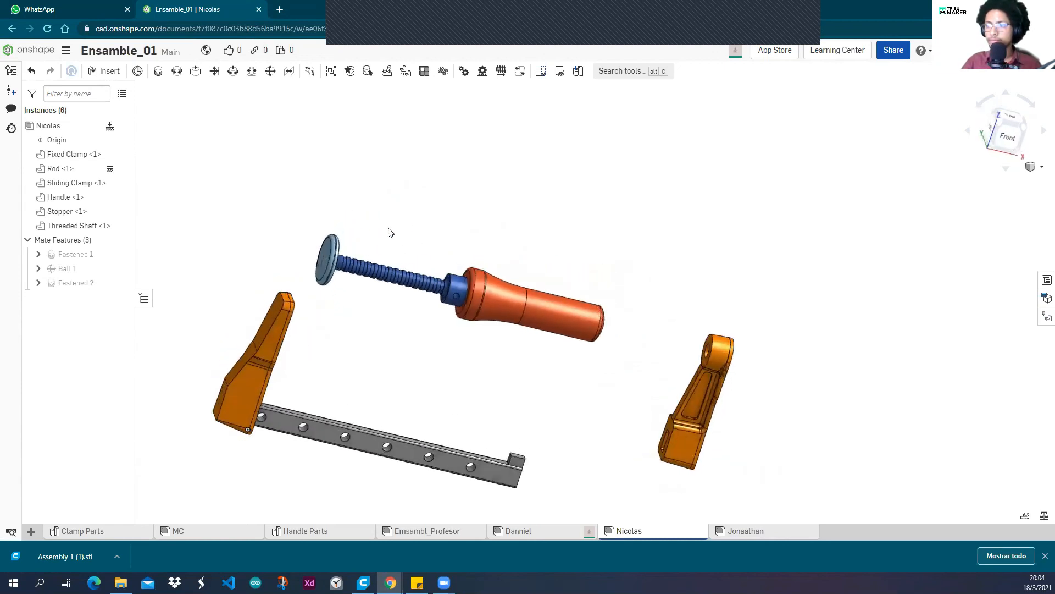
{"action": "middle_click_drag", "start_coordinate": [355, 363], "coordinate": [386, 328]}
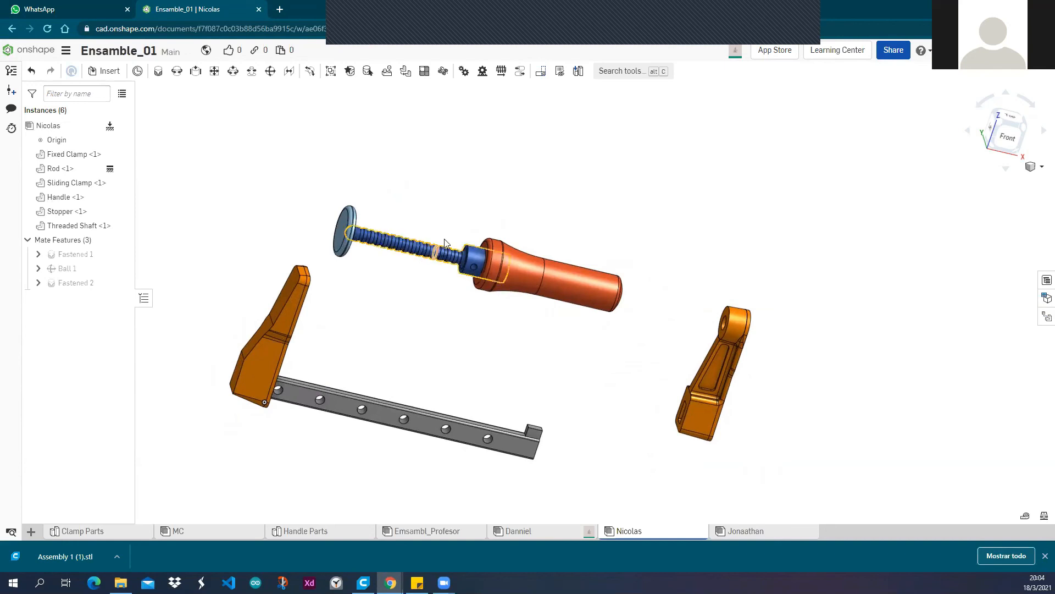
{"action": "scroll", "coordinate": [417, 237], "scroll_direction": "up", "scroll_amount": 3}
{"action": "middle_click_drag", "start_coordinate": [391, 169], "coordinate": [414, 122]}
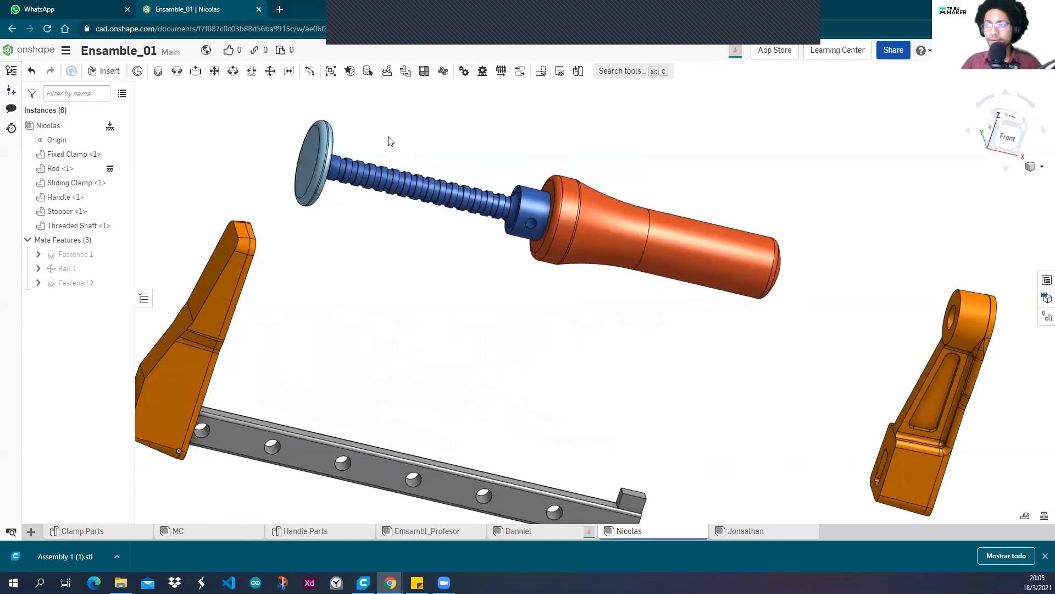
{"action": "scroll", "coordinate": [437, 148], "scroll_direction": "up", "scroll_amount": 3}
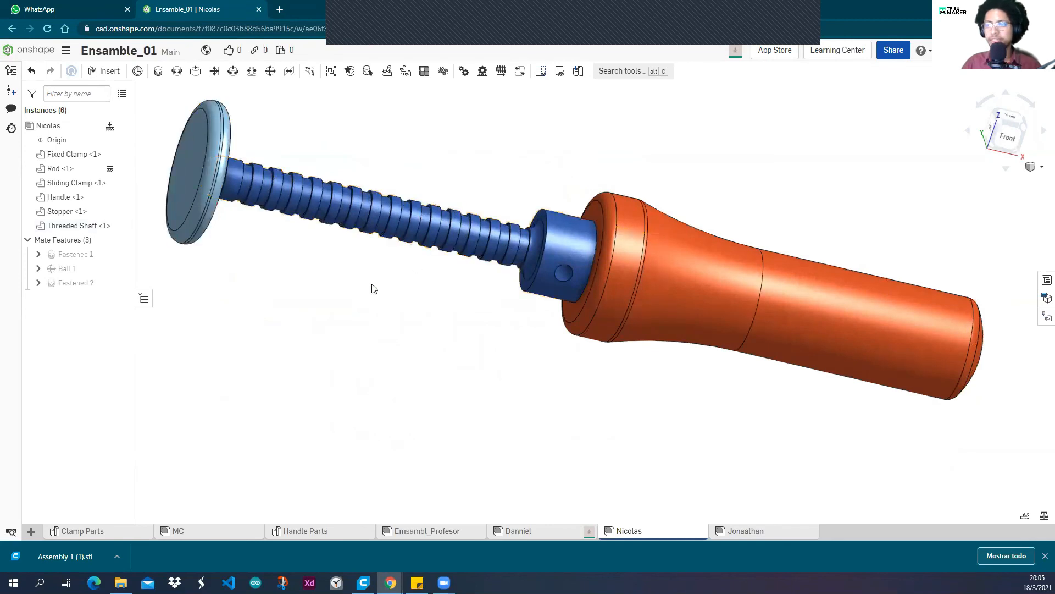
{"action": "scroll", "coordinate": [364, 273], "scroll_direction": "down", "scroll_amount": 3}
{"action": "scroll", "coordinate": [384, 339], "scroll_direction": "down", "scroll_amount": 1}
{"action": "right_click_drag", "start_coordinate": [393, 347], "coordinate": [383, 244]}
{"action": "scroll", "coordinate": [367, 285], "scroll_direction": "up", "scroll_amount": 3}
{"action": "right_click_drag", "start_coordinate": [367, 284], "coordinate": [364, 319]}
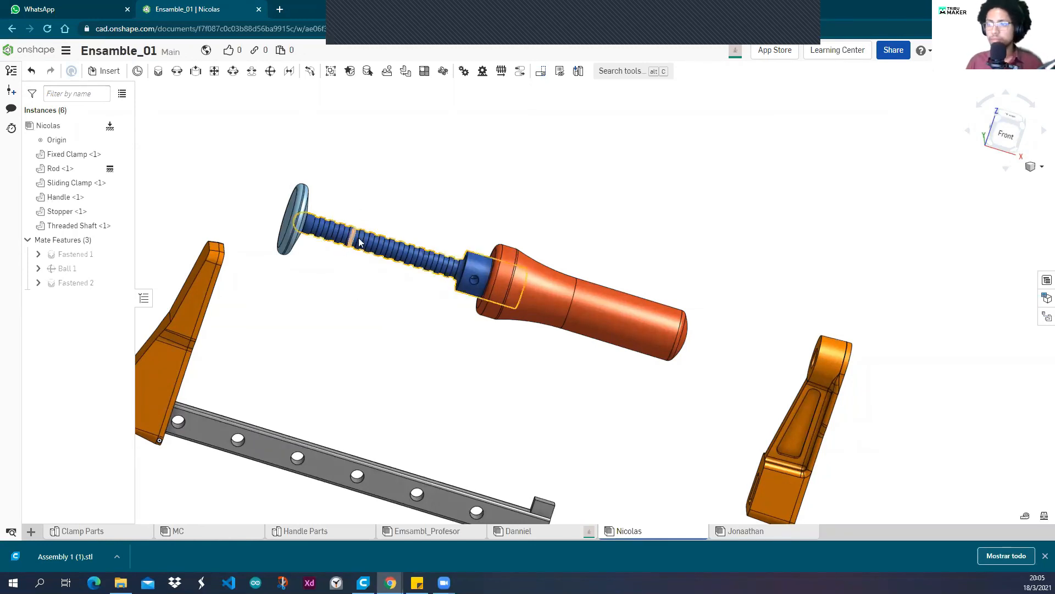
{"action": "scroll", "coordinate": [382, 231], "scroll_direction": "up", "scroll_amount": 5}
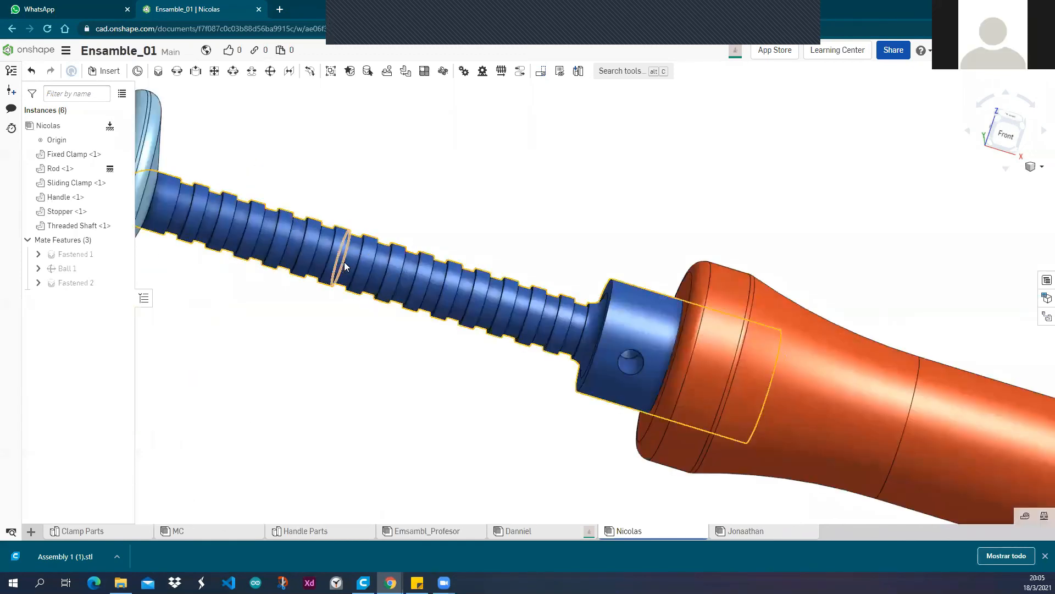
{"action": "scroll", "coordinate": [330, 256], "scroll_direction": "down", "scroll_amount": 5}
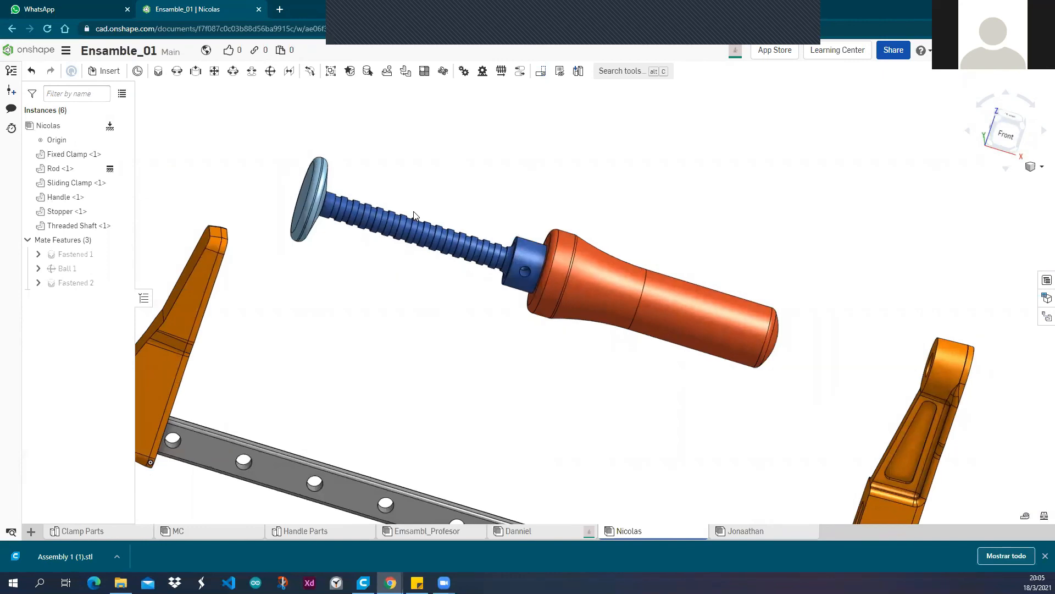
{"action": "mouse_move", "coordinate": [373, 311]}
{"action": "right_mouse_down"}
{"action": "mouse_move", "coordinate": [393, 295]}
{"action": "mouse_move", "coordinate": [375, 306]}
{"action": "right_mouse_up"}
{"action": "scroll", "coordinate": [409, 242], "scroll_direction": "up", "scroll_amount": 5}
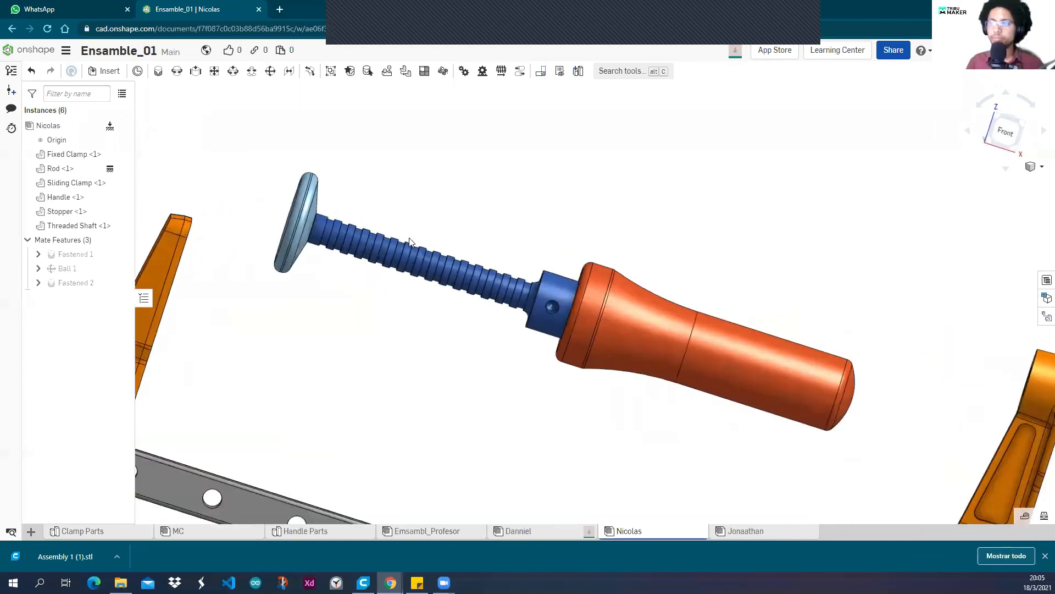
{"action": "right_click_drag", "start_coordinate": [387, 378], "coordinate": [262, 260]}
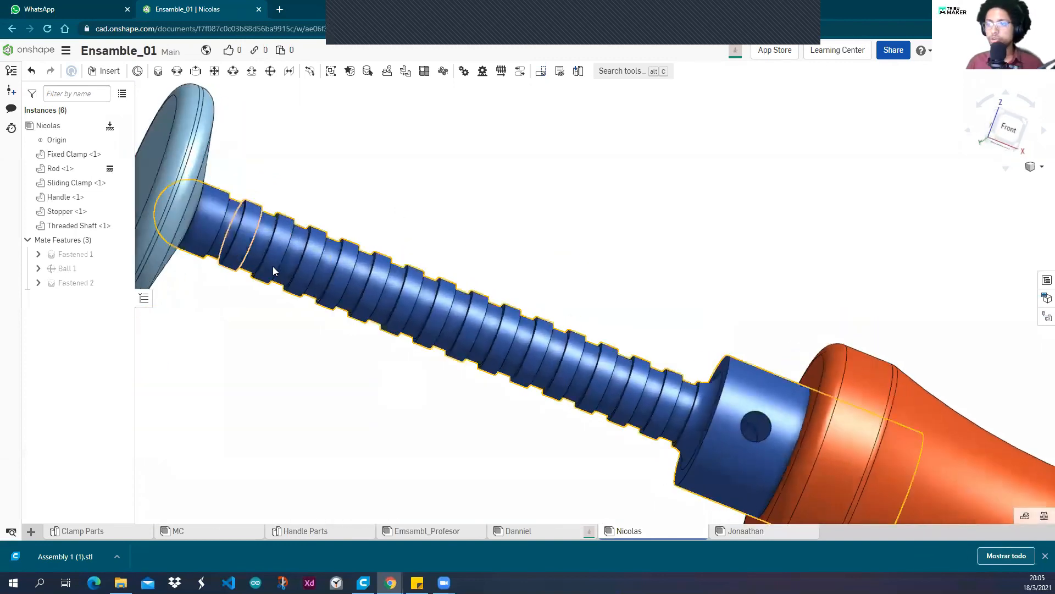
{"action": "right_click_drag", "start_coordinate": [323, 172], "coordinate": [347, 166]}
{"action": "scroll", "coordinate": [435, 183], "scroll_direction": "down", "scroll_amount": 3}
{"action": "right_click_drag", "start_coordinate": [472, 198], "coordinate": [457, 203]}
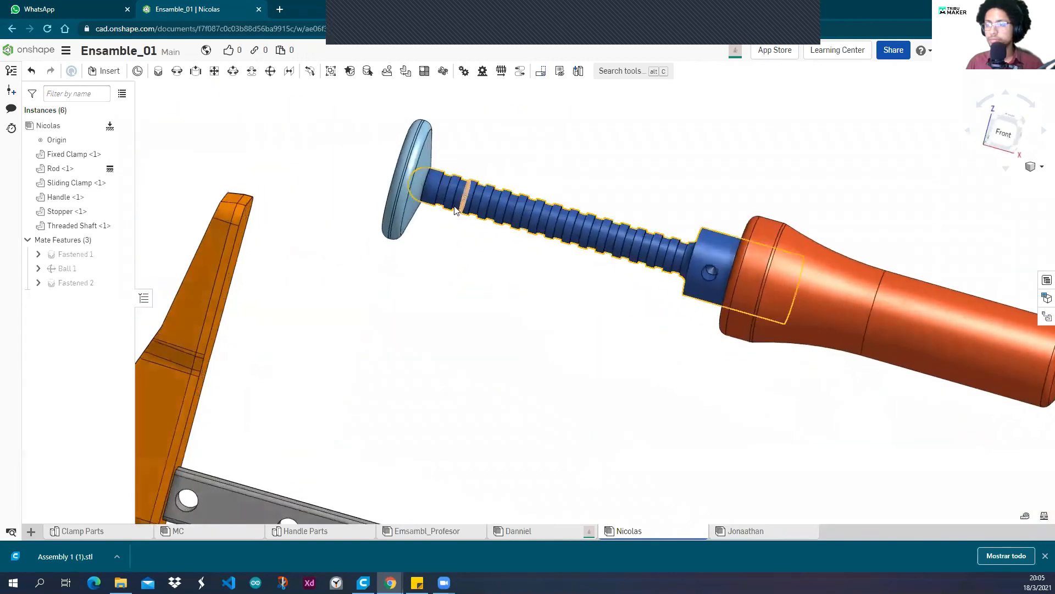
{"action": "scroll", "coordinate": [457, 203], "scroll_direction": "down", "scroll_amount": 3}
{"action": "mouse_move", "coordinate": [472, 265]}
{"action": "right_mouse_down"}
{"action": "mouse_move", "coordinate": [482, 249]}
{"action": "mouse_move", "coordinate": [456, 271]}
{"action": "mouse_move", "coordinate": [471, 259]}
{"action": "right_mouse_up"}
{"action": "middle_click_drag", "start_coordinate": [471, 260], "coordinate": [440, 262]}
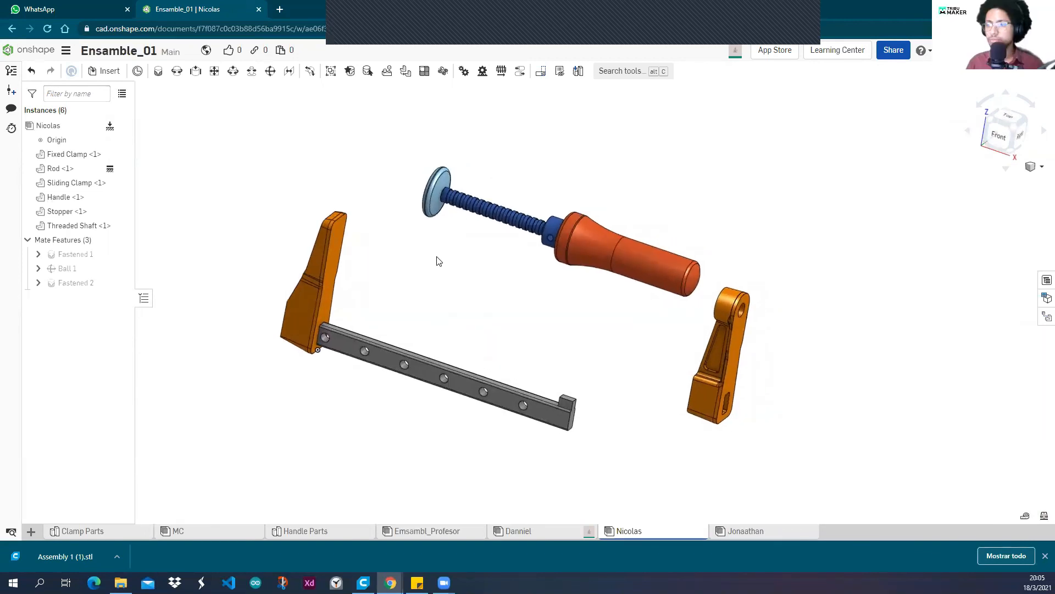
{"action": "right_click_drag", "start_coordinate": [442, 243], "coordinate": [443, 271]}
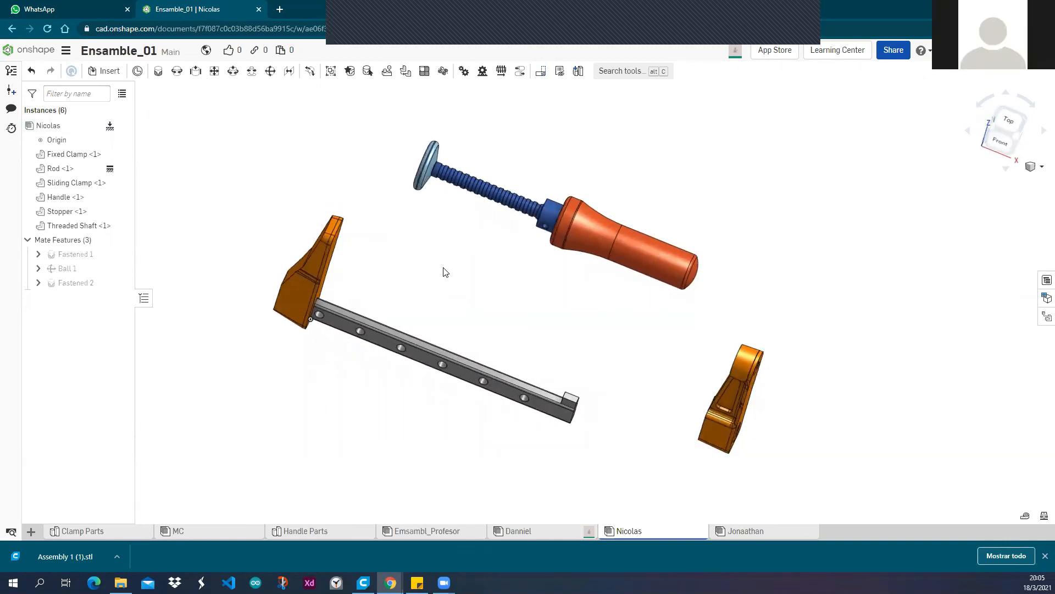
{"action": "scroll", "coordinate": [590, 121], "scroll_direction": "up", "scroll_amount": 5}
{"action": "right_click_drag", "start_coordinate": [548, 164], "coordinate": [581, 173]}
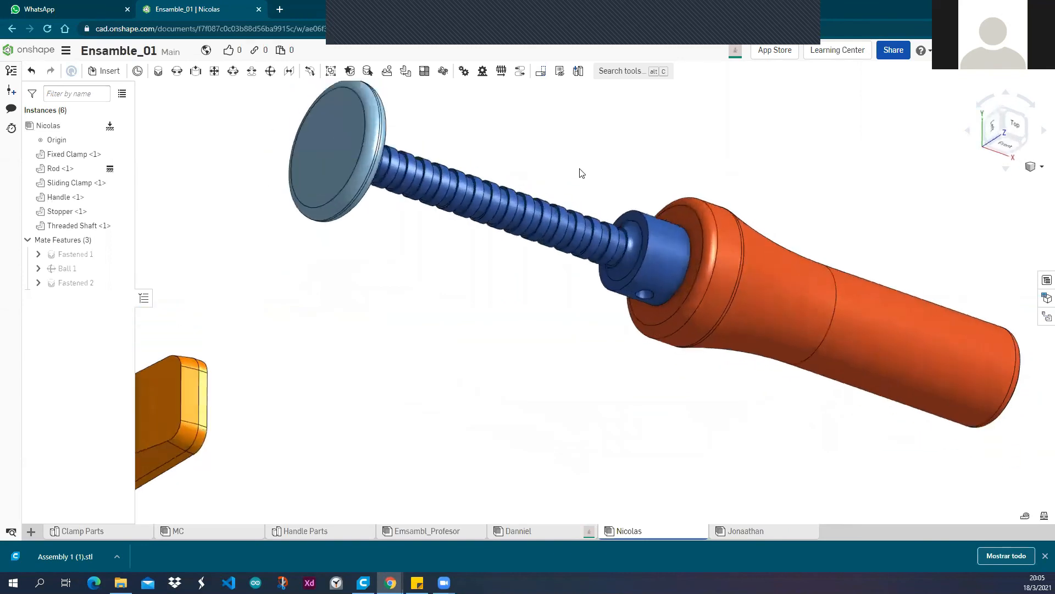
Examine the rod with its row of holes and end stop, and its arrangement with the fixed and sliding clamps.
{"action": "scroll", "coordinate": [581, 173], "scroll_direction": "down", "scroll_amount": 5}
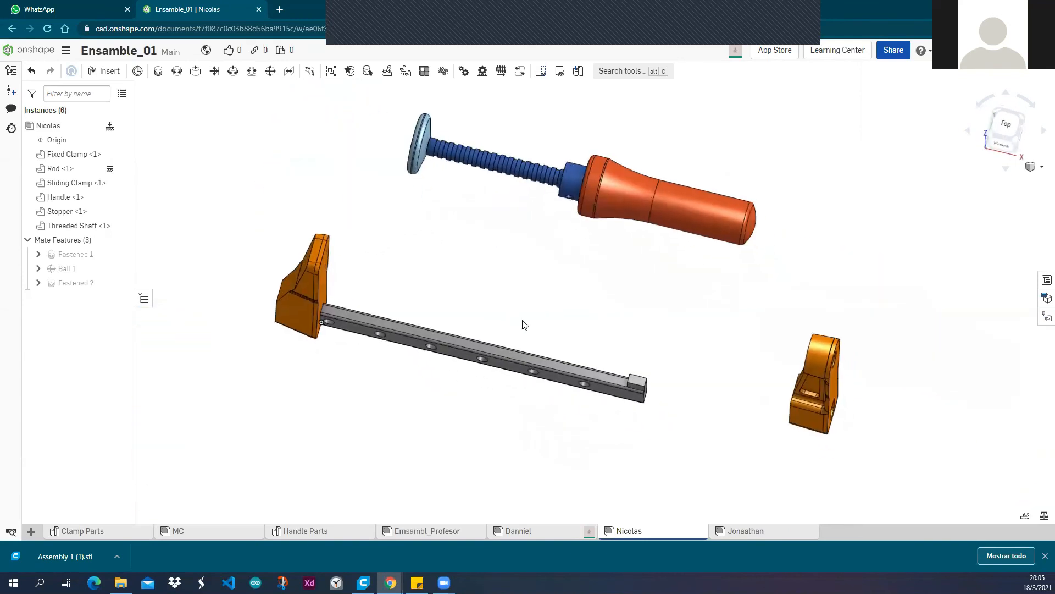
{"action": "scroll", "coordinate": [525, 324], "scroll_direction": "up", "scroll_amount": 3}
{"action": "right_click_drag", "start_coordinate": [528, 309], "coordinate": [529, 266]}
{"action": "left_click", "coordinate": [584, 417]}
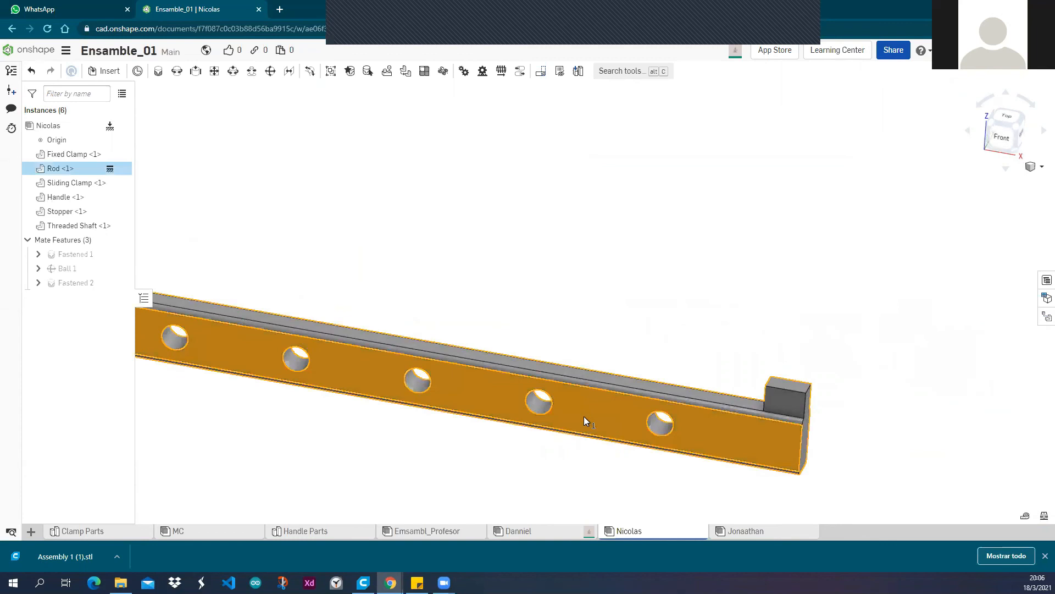
{"action": "scroll", "coordinate": [540, 278], "scroll_direction": "down", "scroll_amount": 5}
{"action": "left_click", "coordinate": [527, 289]}
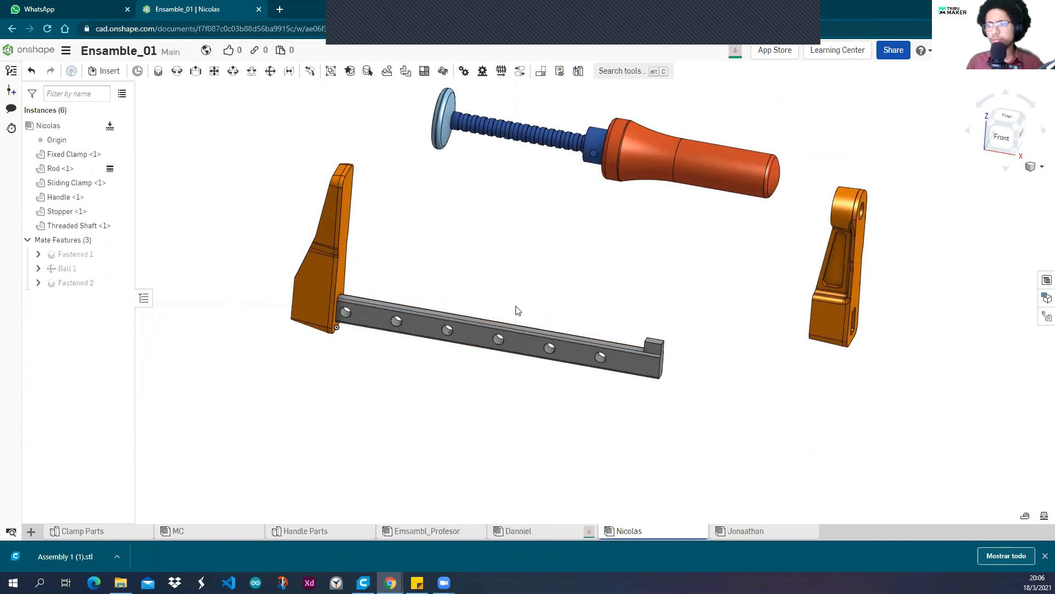
{"action": "scroll", "coordinate": [343, 298], "scroll_direction": "up", "scroll_amount": 5}
{"action": "scroll", "coordinate": [330, 302], "scroll_direction": "down", "scroll_amount": 5}
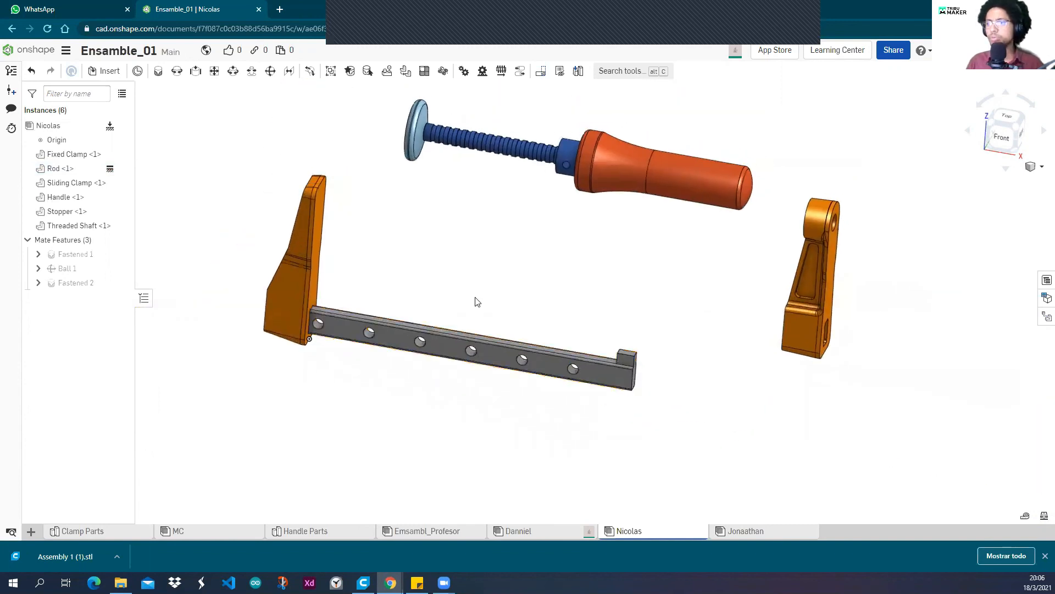
{"action": "scroll", "coordinate": [477, 302], "scroll_direction": "up", "scroll_amount": 5}
{"action": "scroll", "coordinate": [455, 322], "scroll_direction": "down", "scroll_amount": 5}
{"action": "scroll", "coordinate": [480, 308], "scroll_direction": "up", "scroll_amount": 2}
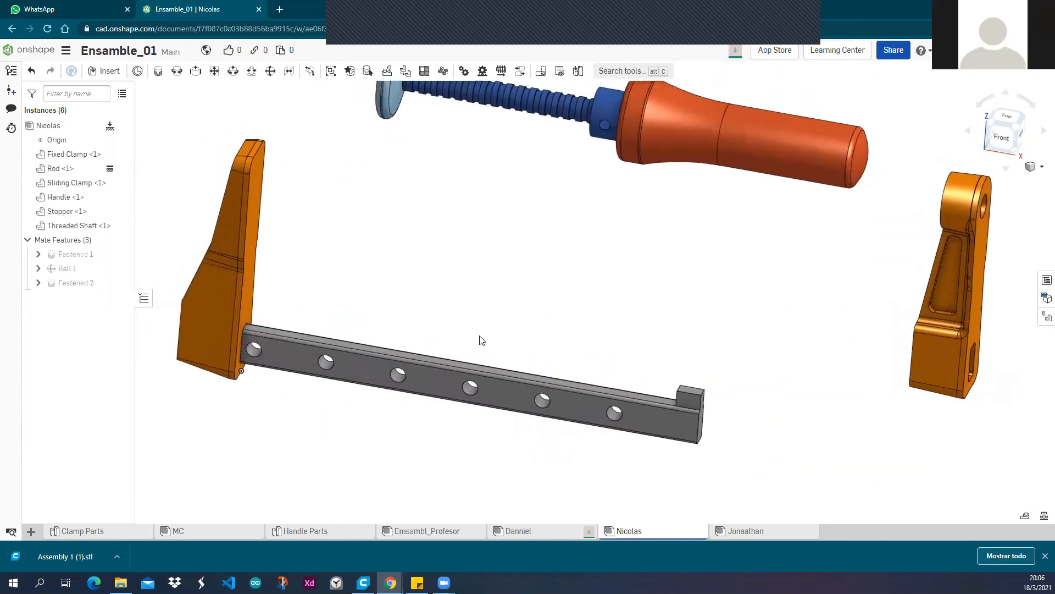
{"action": "scroll", "coordinate": [418, 325], "scroll_direction": "down", "scroll_amount": 2}
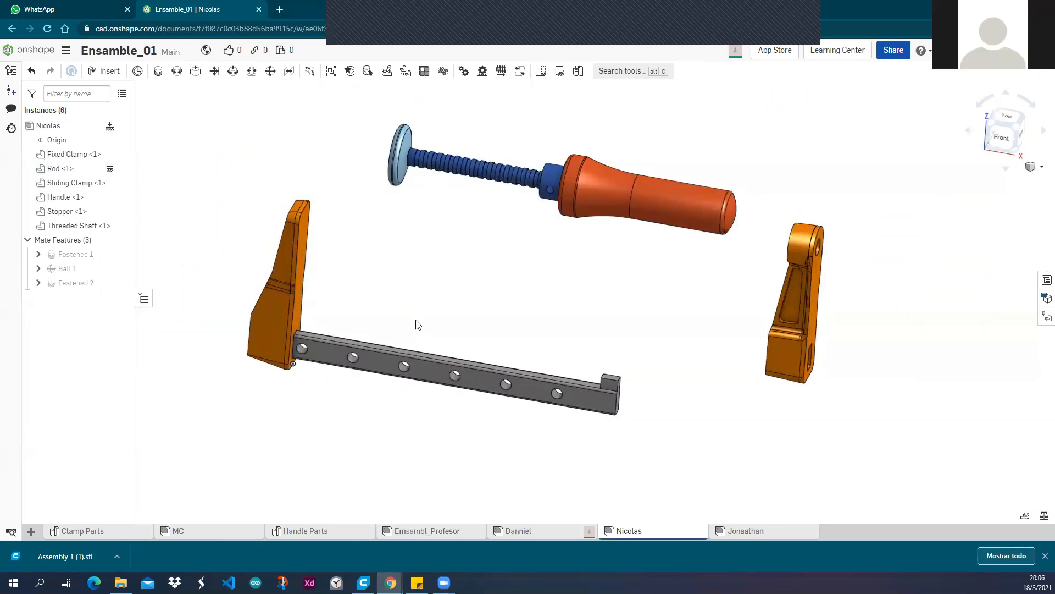
{"action": "mouse_move", "coordinate": [432, 321]}
{"action": "right_mouse_down"}
{"action": "mouse_move", "coordinate": [448, 309]}
{"action": "mouse_move", "coordinate": [419, 306]}
{"action": "right_mouse_up"}
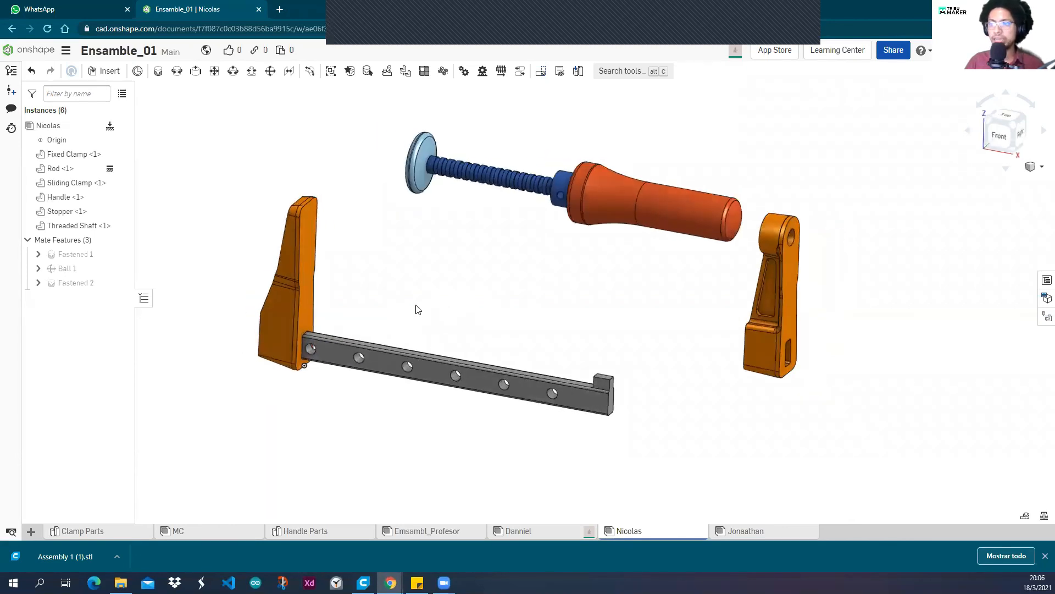
{"action": "middle_click_drag", "start_coordinate": [392, 289], "coordinate": [385, 278]}
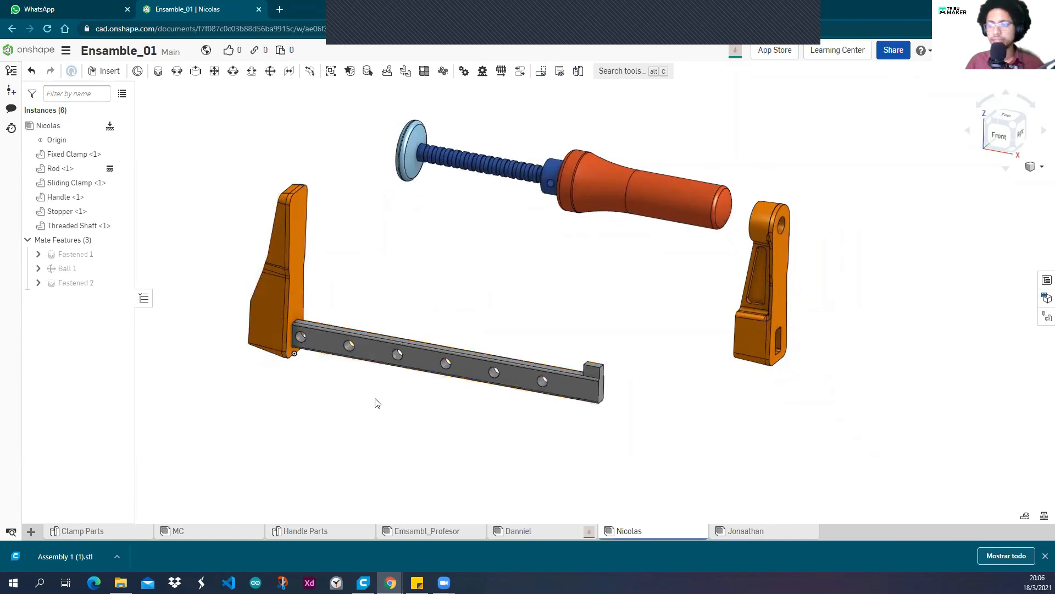
{"action": "mouse_move", "coordinate": [368, 407]}
{"action": "right_mouse_down"}
{"action": "mouse_move", "coordinate": [377, 414]}
{"action": "mouse_move", "coordinate": [362, 405]}
{"action": "mouse_move", "coordinate": [361, 418]}
{"action": "right_mouse_up"}
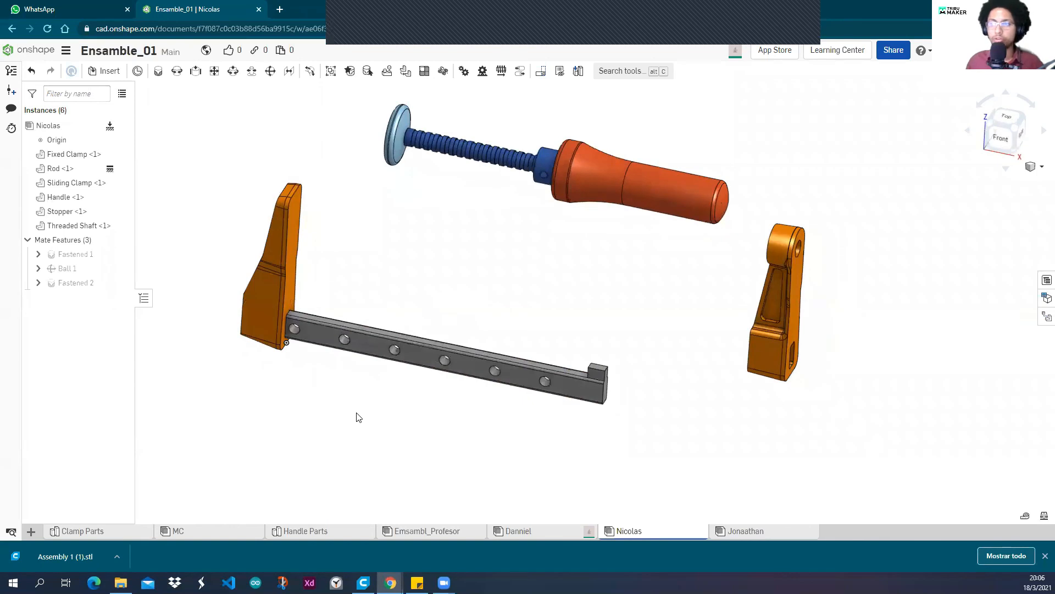